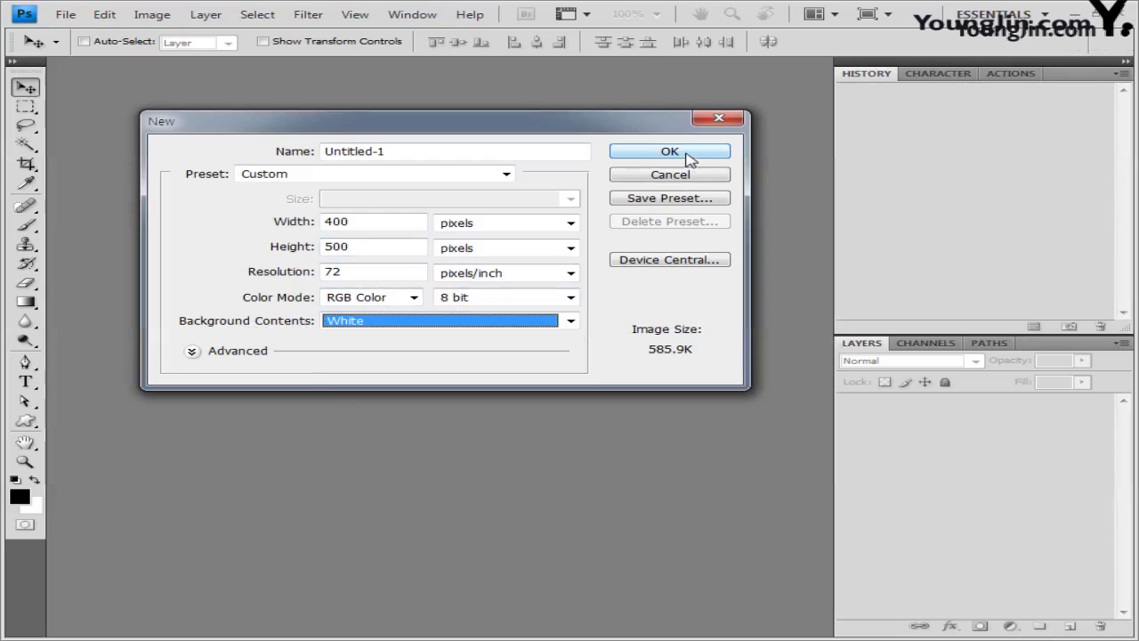
# Step: Create the blank white 400×500 document and set pixel gridlines every 100 with 1 subdivision
pyautogui.click(690, 157)
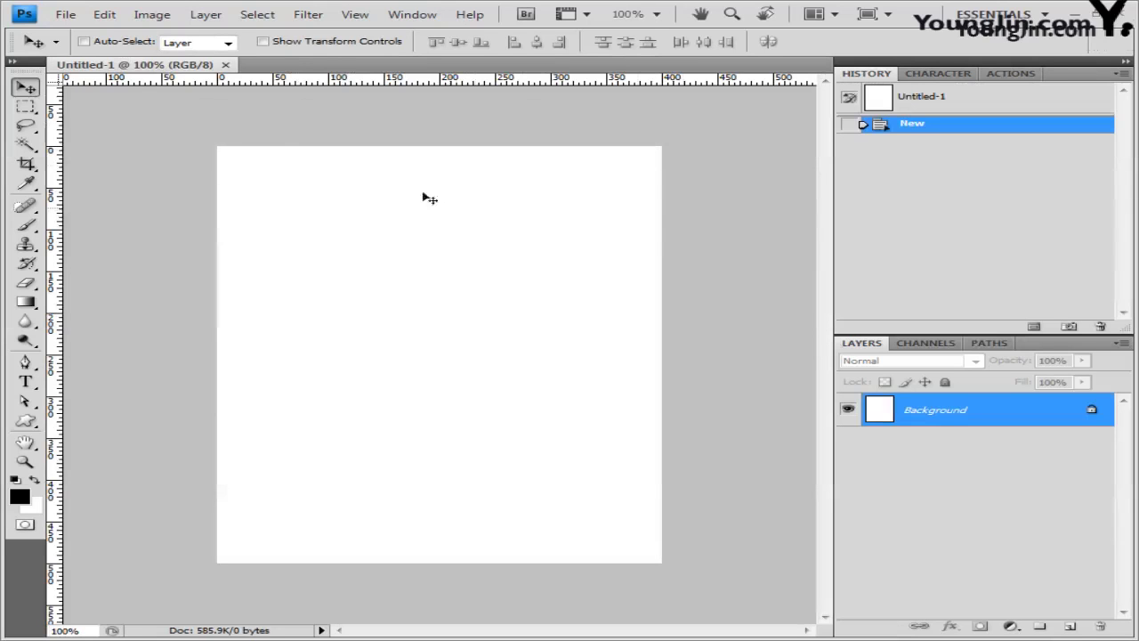
pyautogui.click(105, 14)
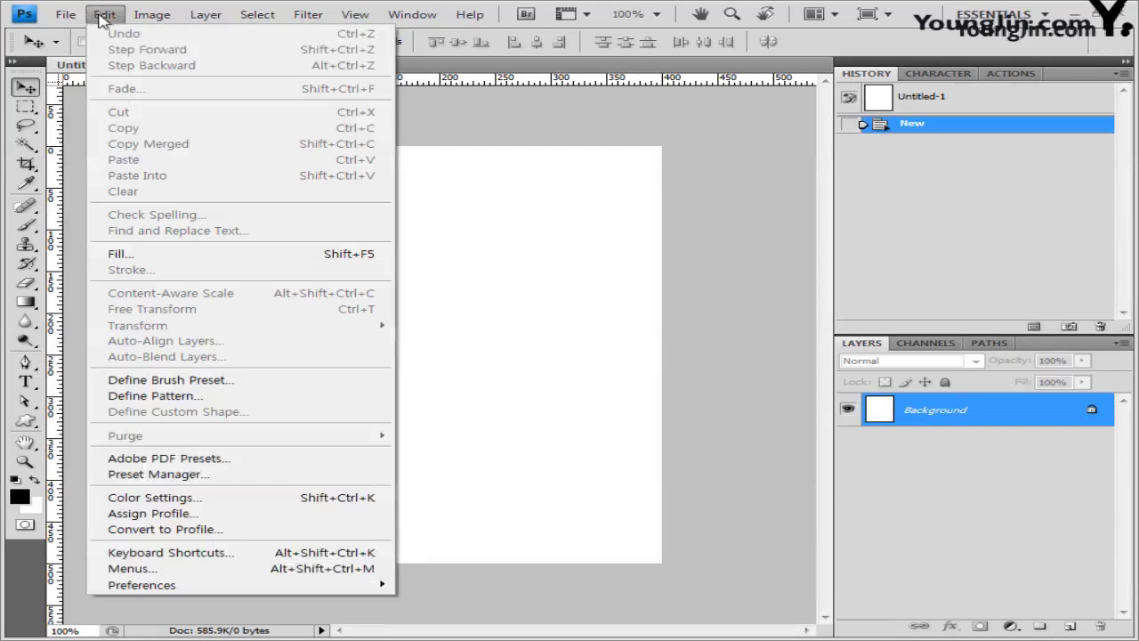
pyautogui.moveTo(147, 584)
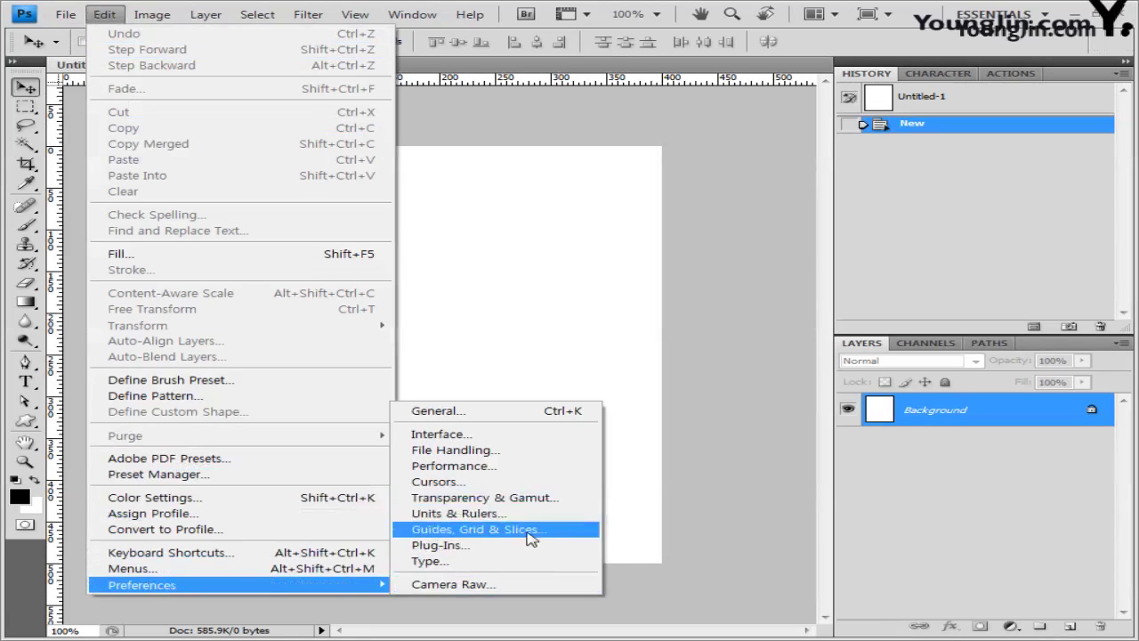
pyautogui.click(557, 531)
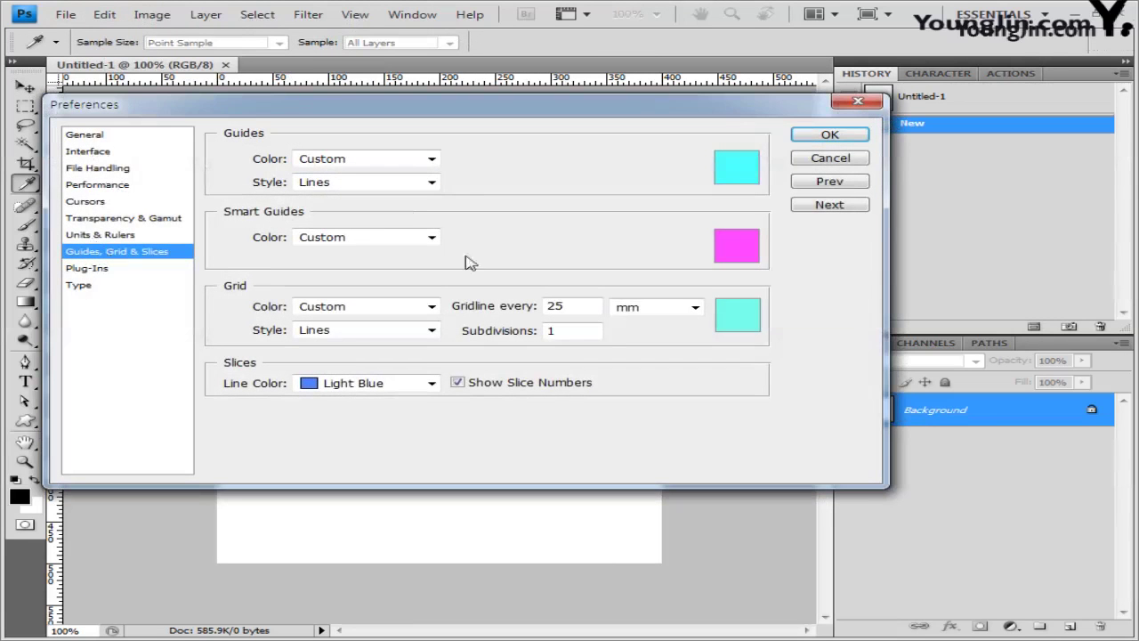
pyautogui.doubleClick(549, 305)
pyautogui.press('Tab')
pyautogui.hotkey('alt', 'Down')
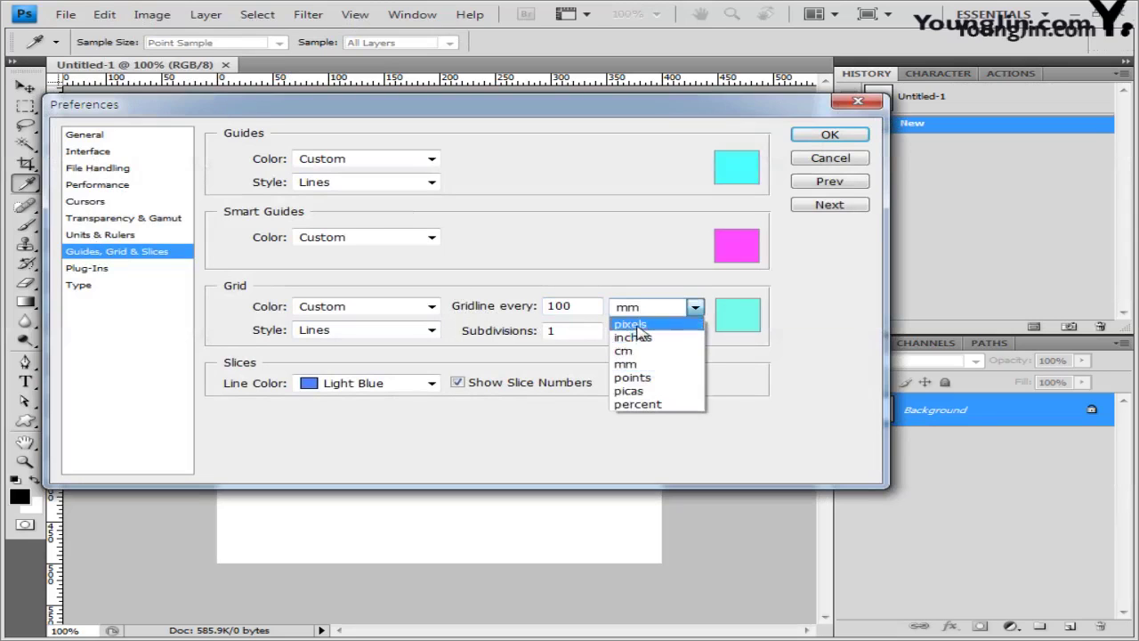
pyautogui.press('Up')
pyautogui.press('Up')
pyautogui.press('Up')
pyautogui.press('Return')
pyautogui.press('Tab')
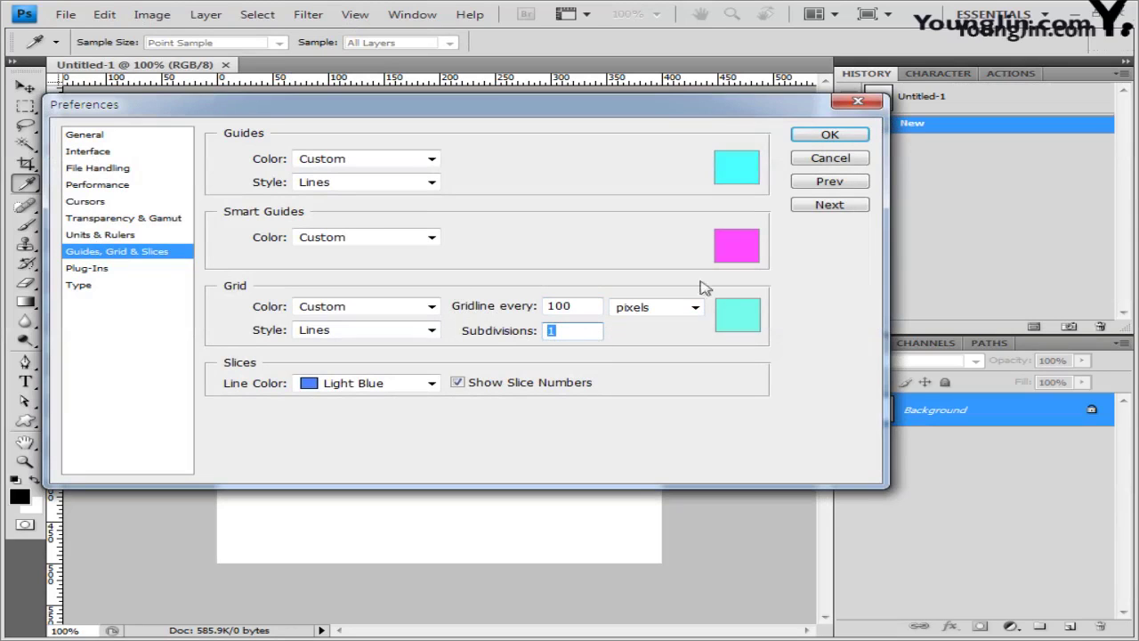
pyautogui.click(830, 135)
pyautogui.press('v')
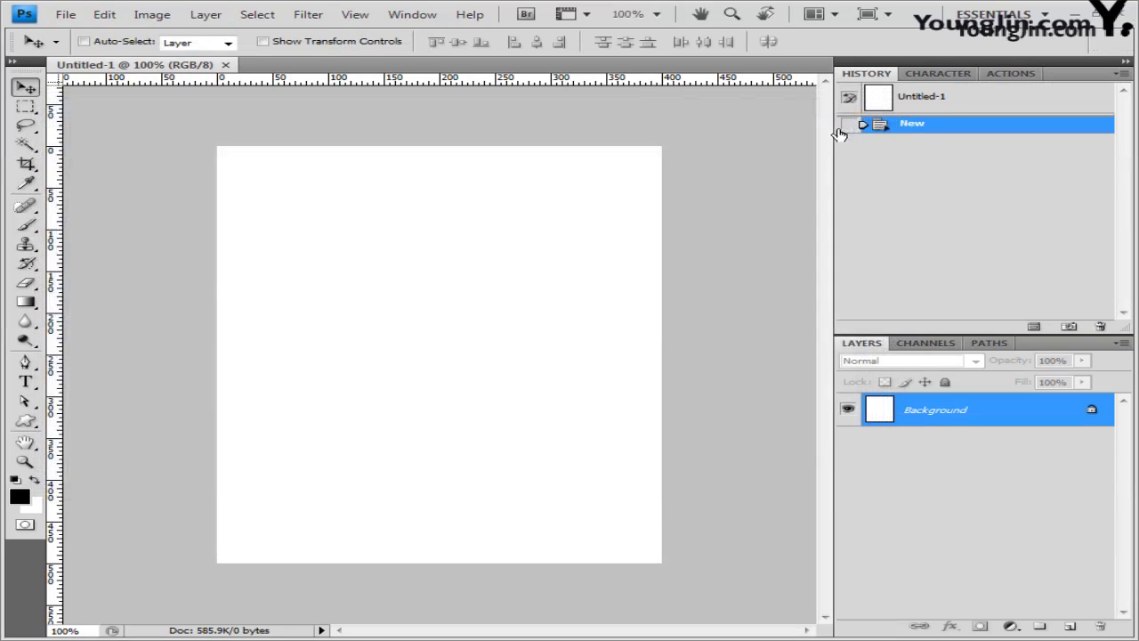
# Step: Turn on the grid over the white canvas
pyautogui.click(356, 15)
pyautogui.moveTo(387, 267)
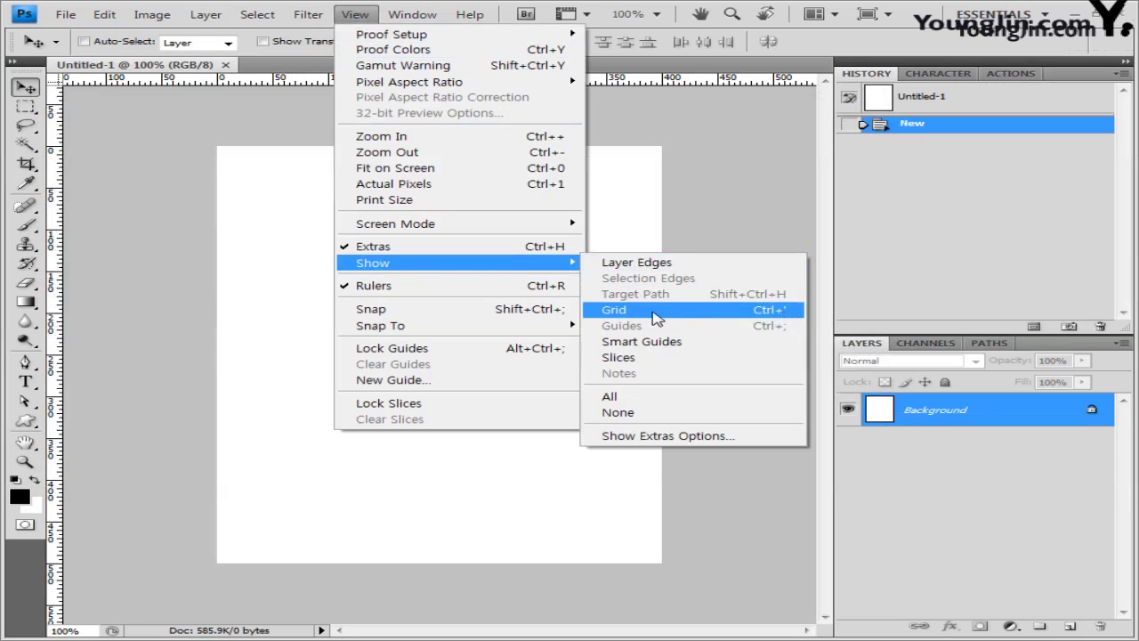
pyautogui.click(655, 312)
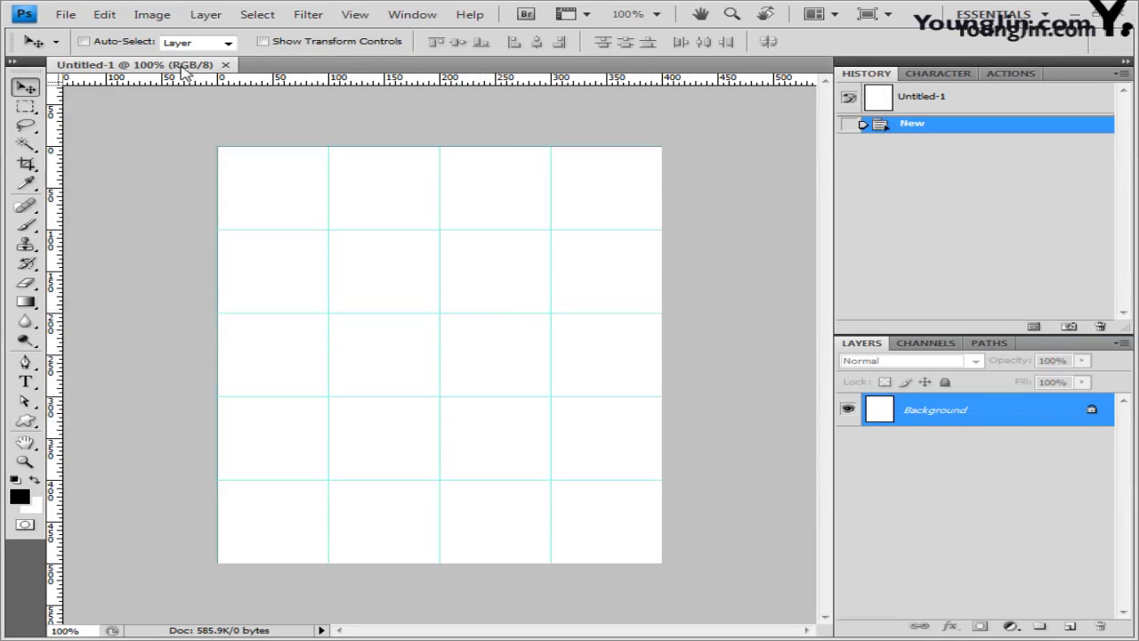
# Step: Float the document in its own window and bring the view back to 100% with the Zoom tool
pyautogui.moveTo(185, 72); pyautogui.dragTo(293, 140)
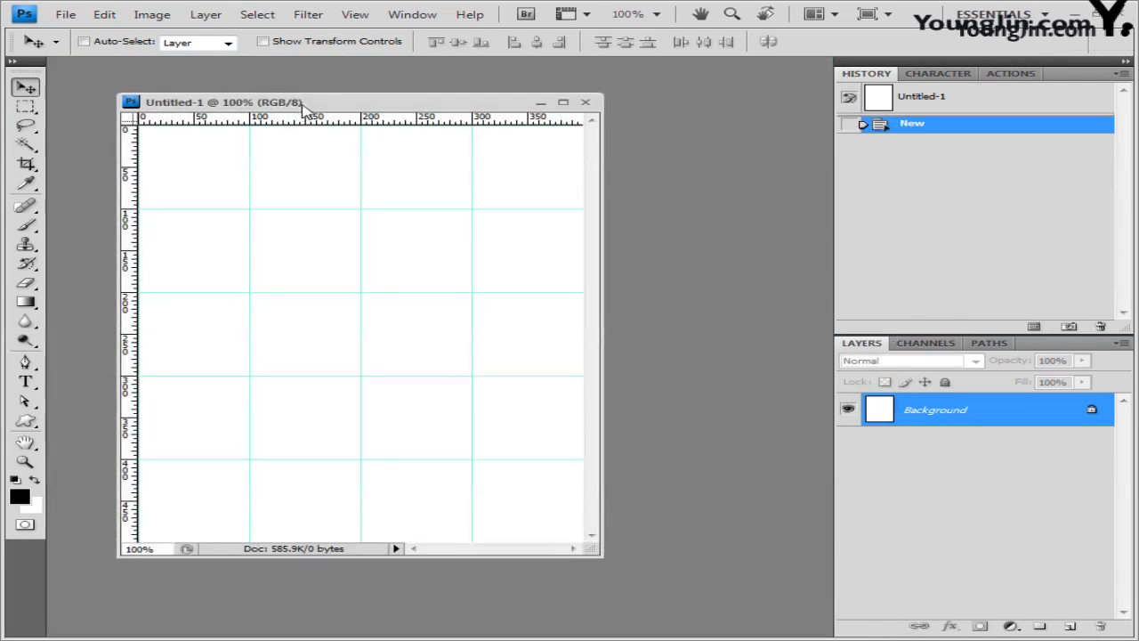
pyautogui.moveTo(326, 101); pyautogui.dragTo(351, 101)
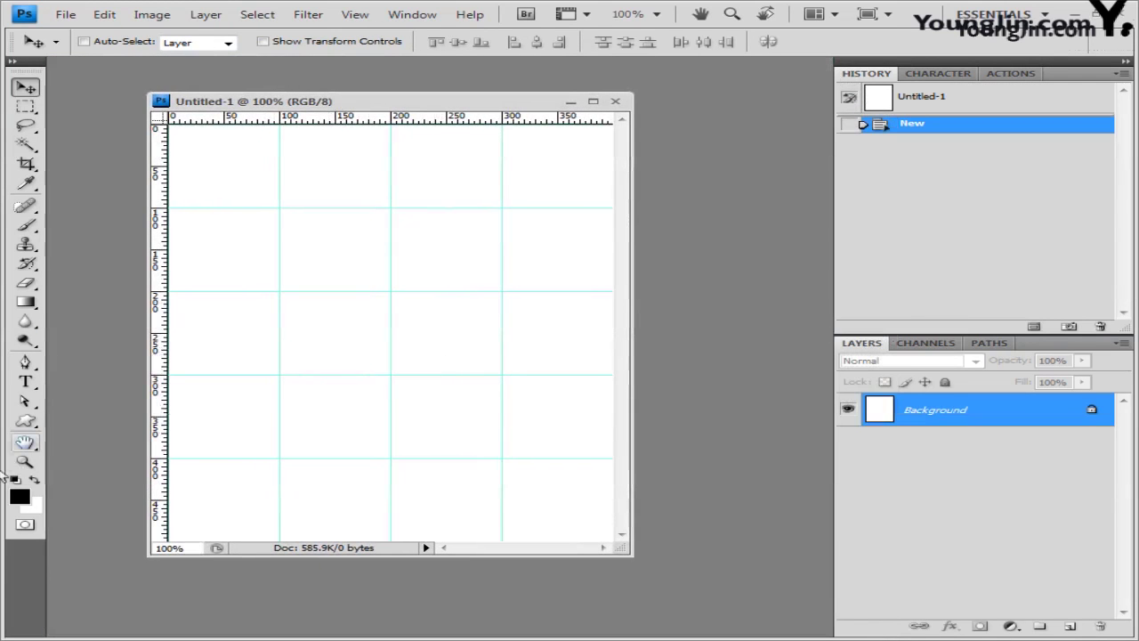
pyautogui.click(25, 461)
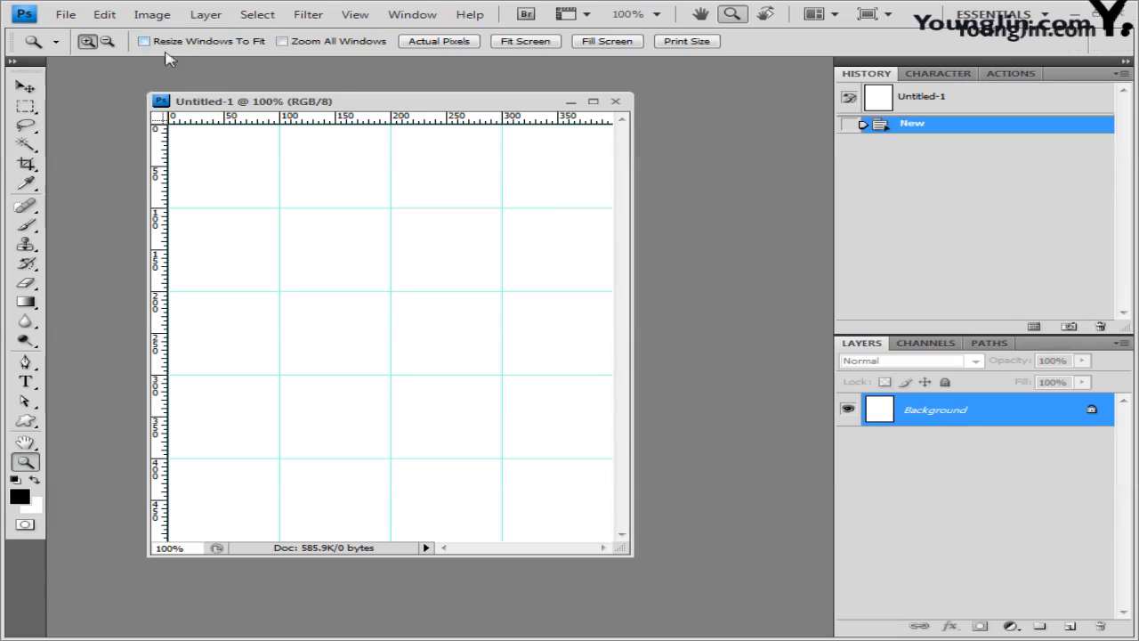
pyautogui.hotkey('ctrl', '-')
pyautogui.hotkey('ctrl', '-')
pyautogui.hotkey('ctrl', '+')
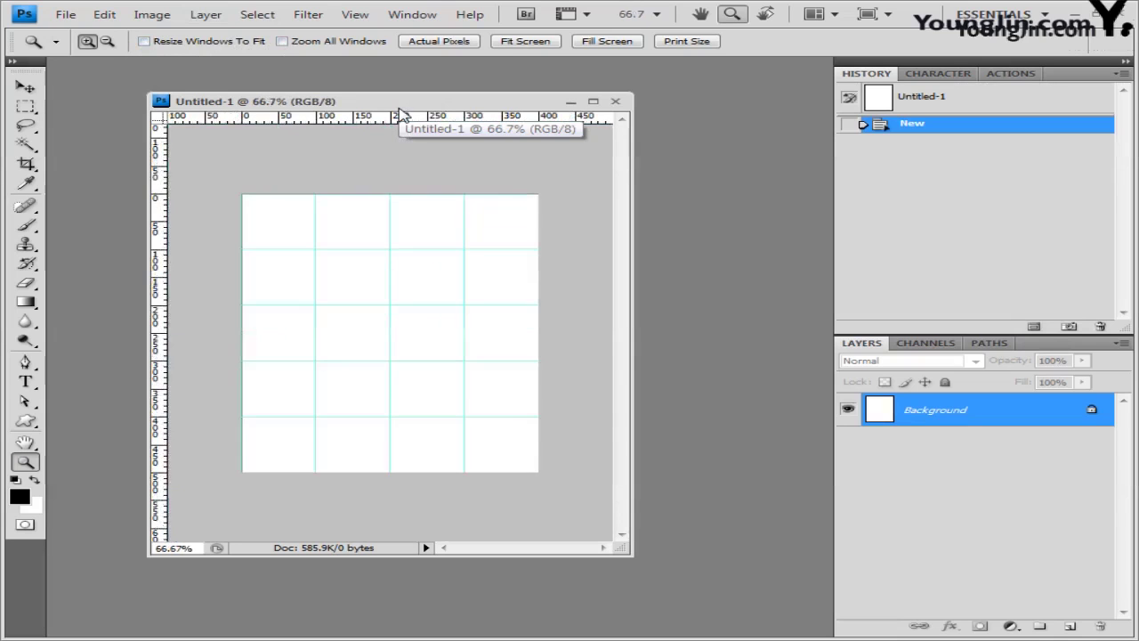
pyautogui.hotkey('ctrl', '+')
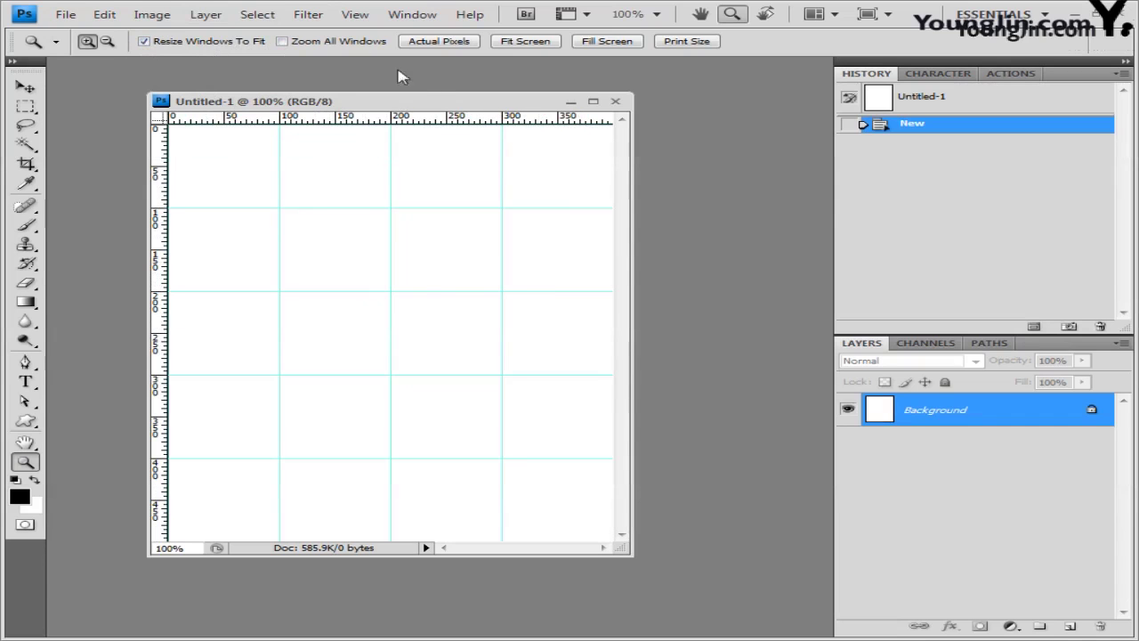
# Step: Check the View menu's snapping settings and move the document window slightly down
pyautogui.click(355, 14)
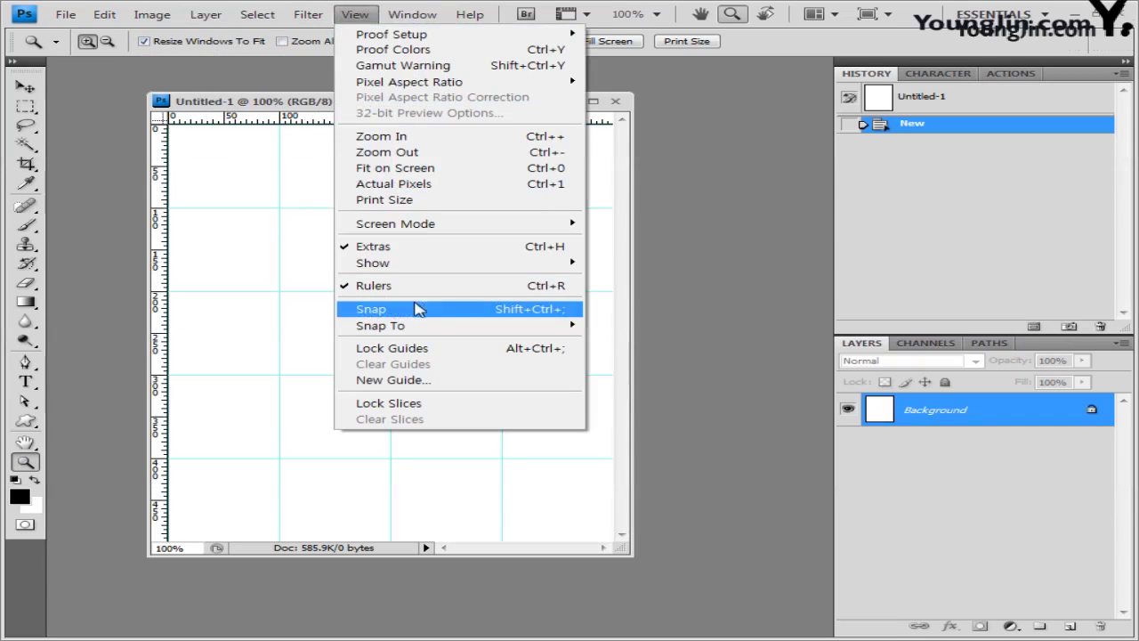
pyautogui.click(303, 104)
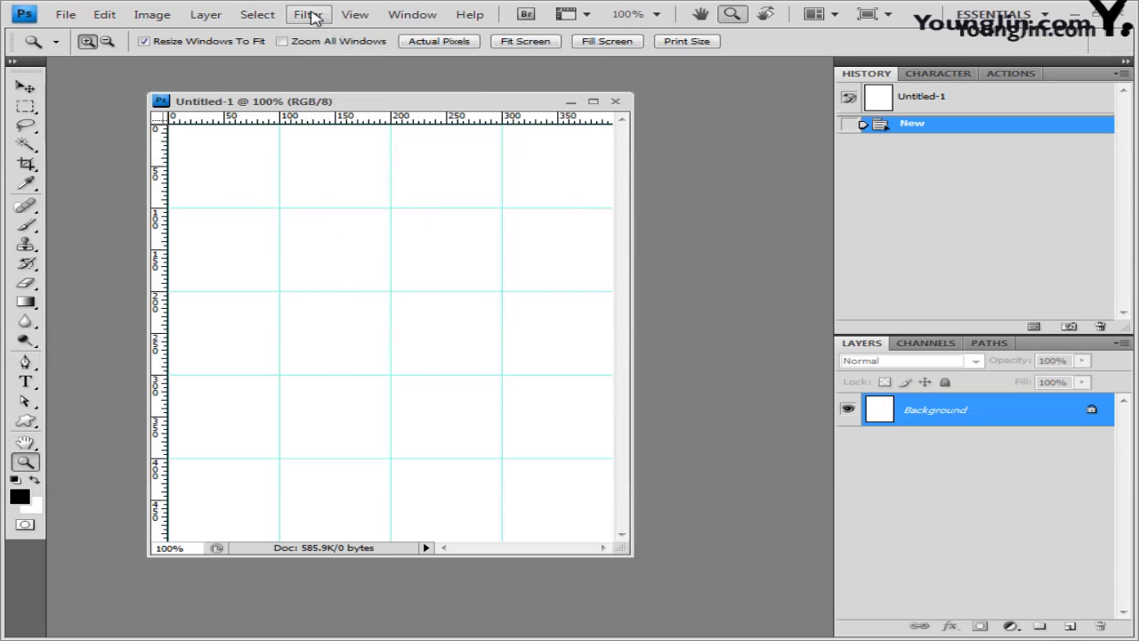
pyautogui.click(356, 15)
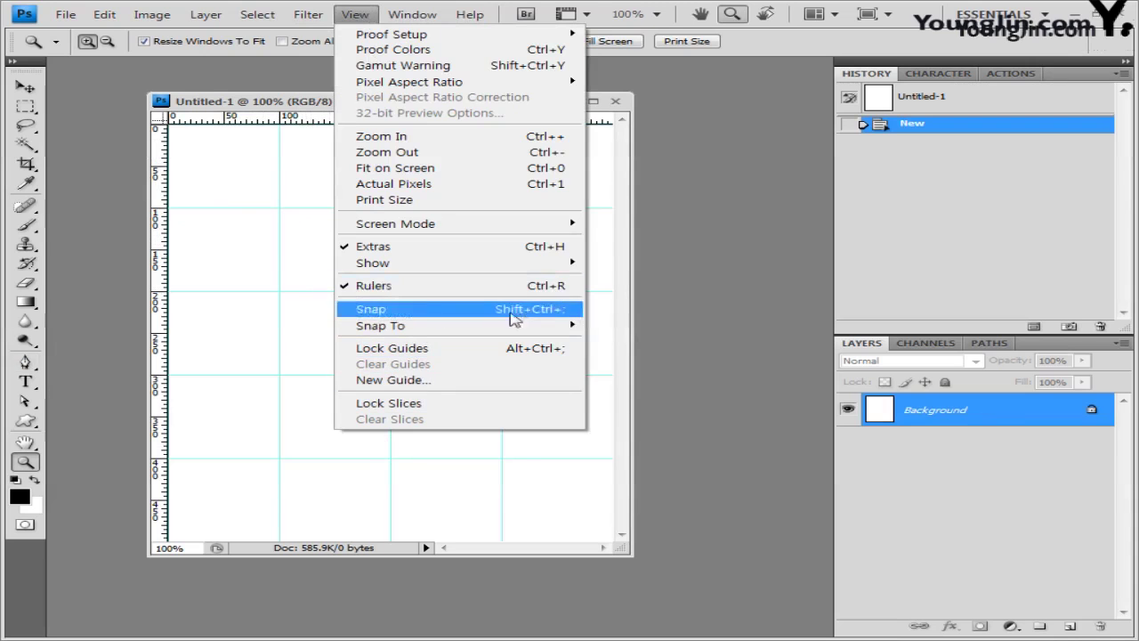
pyautogui.moveTo(305, 107); pyautogui.dragTo(305, 125)
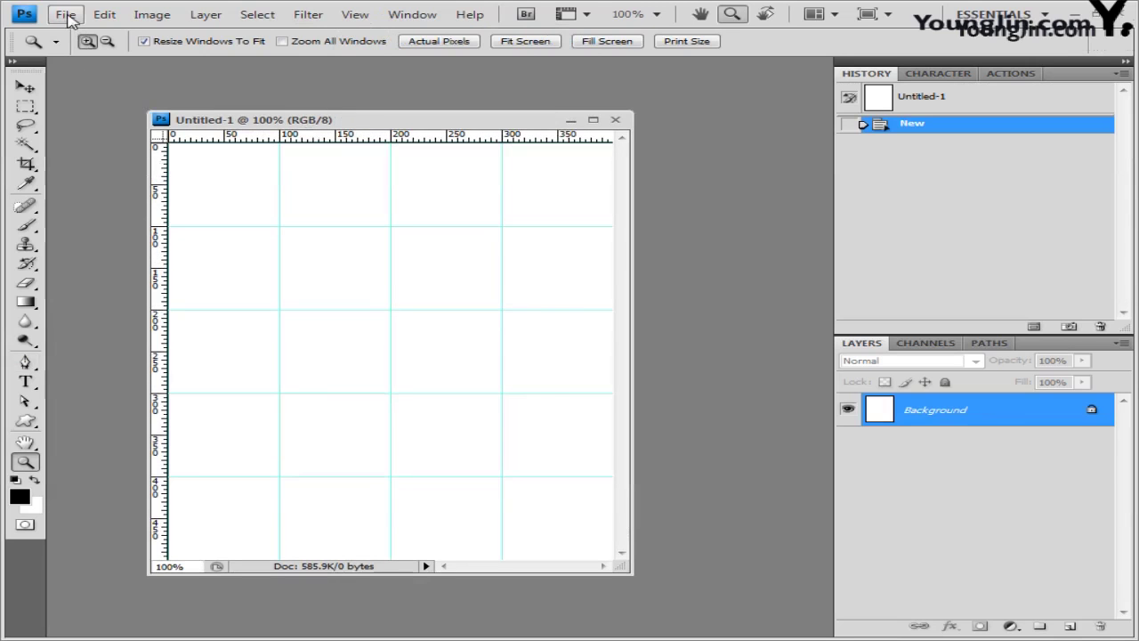
# Step: Start Save As and choose the GTQ folder as the save location
pyautogui.click(67, 15)
pyautogui.click(98, 238)
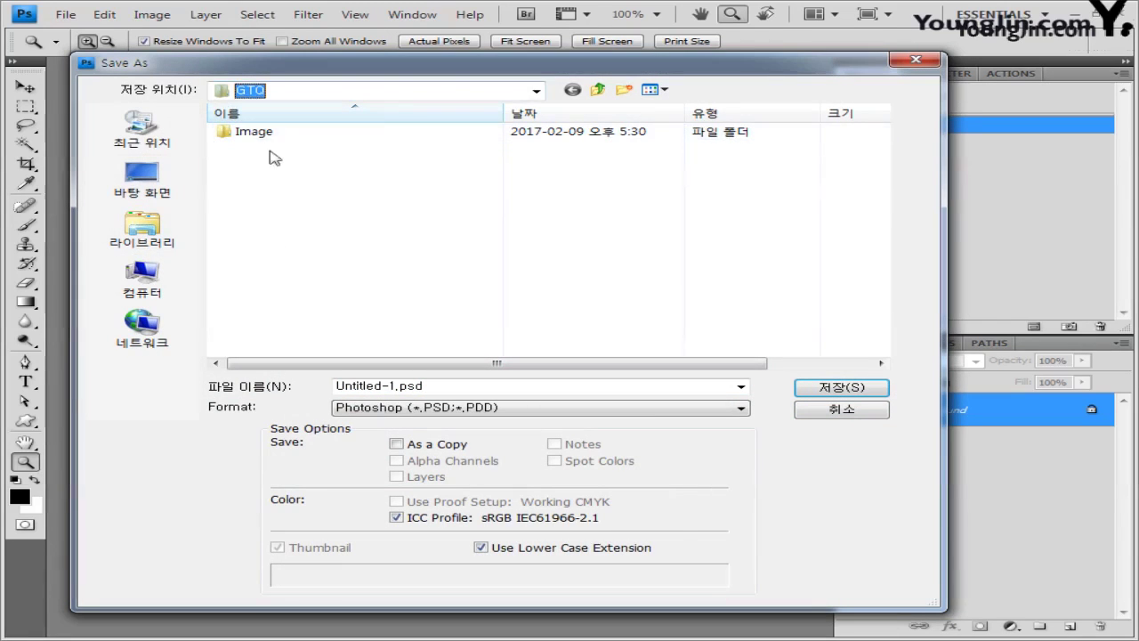
pyautogui.doubleClick(256, 134)
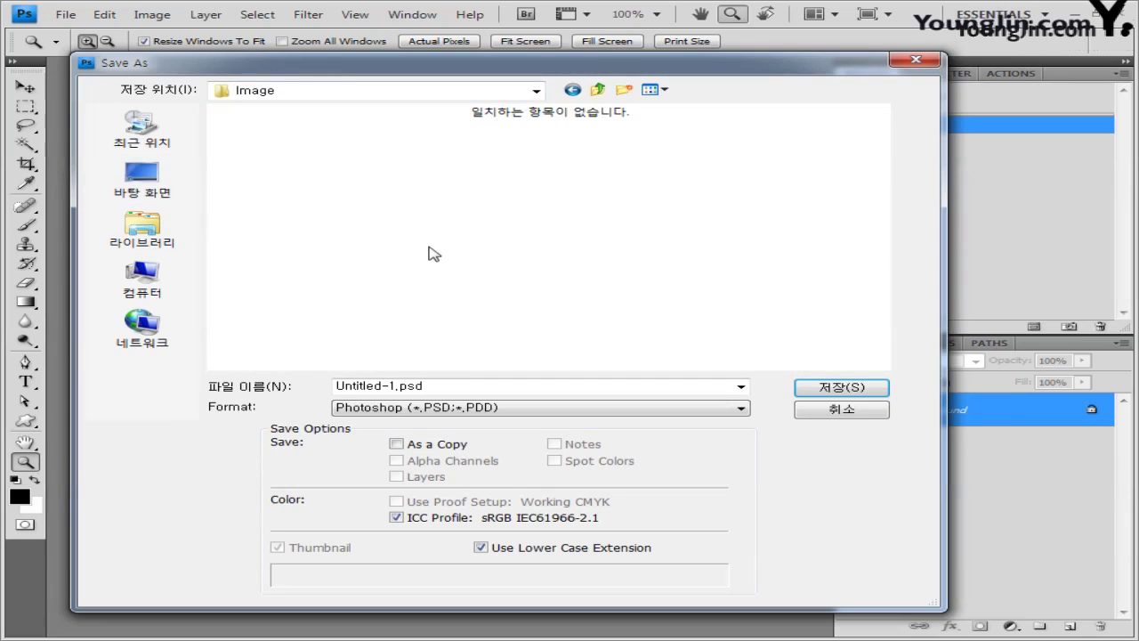
pyautogui.click(576, 91)
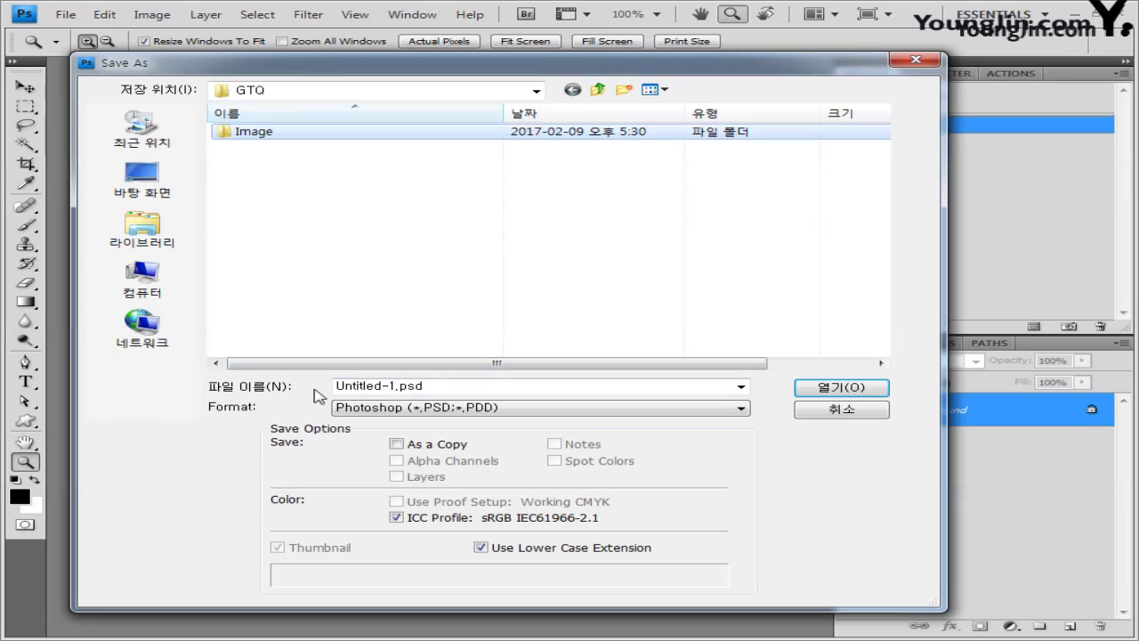
# Step: Name the file with the exam number and candidate's name and save it as Photoshop PSD
pyautogui.click(444, 389)
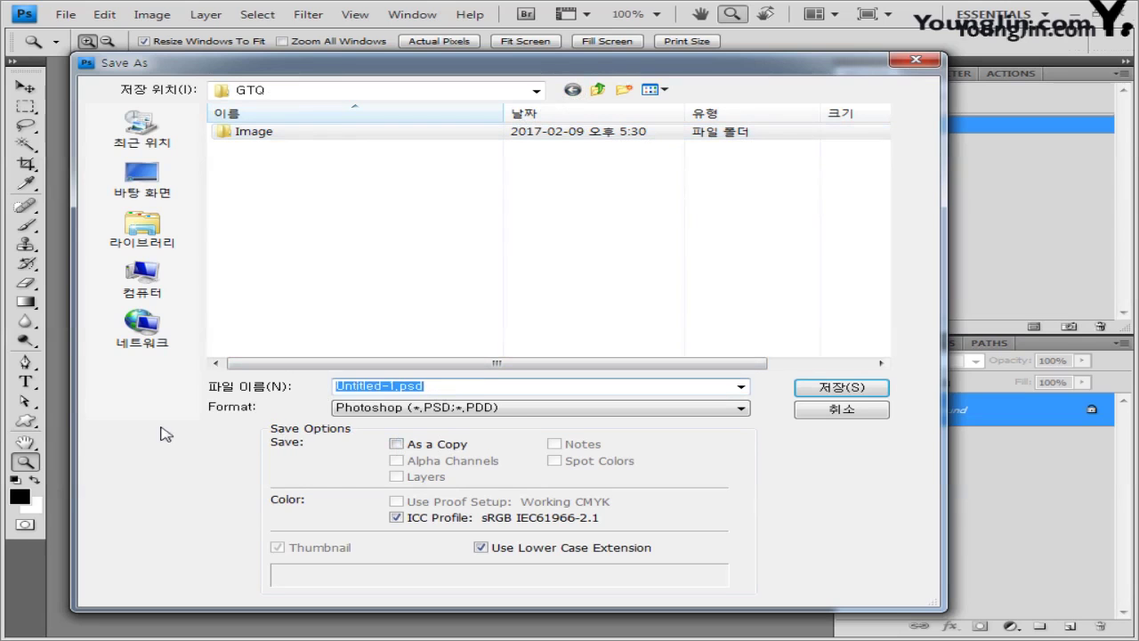
pyautogui.click(508, 412)
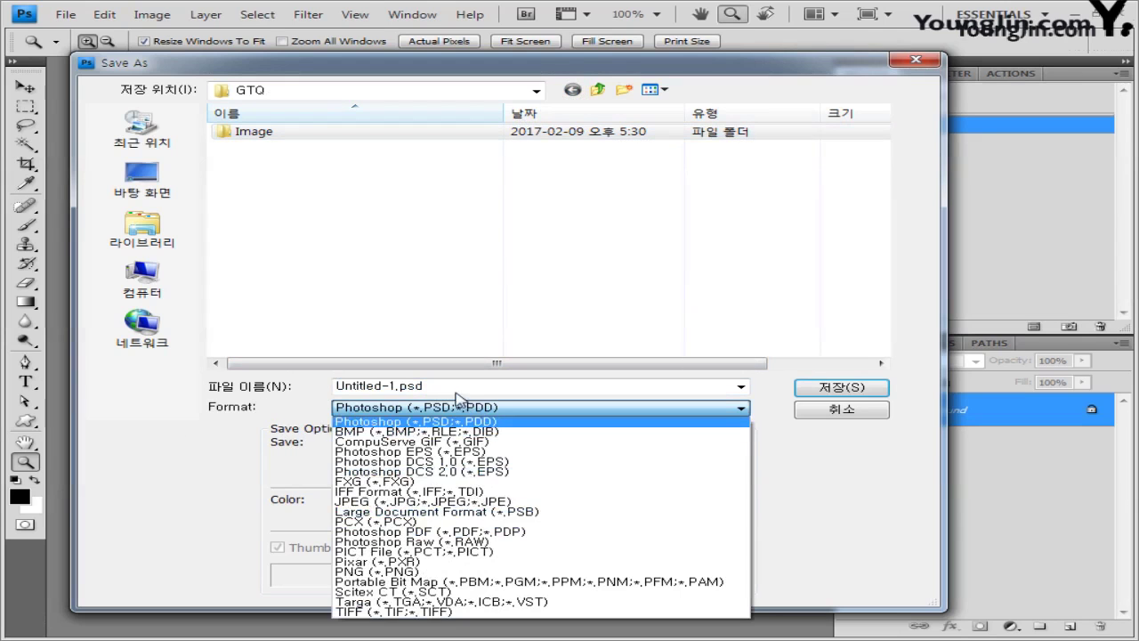
pyautogui.click(395, 386)
pyautogui.doubleClick(394, 386)
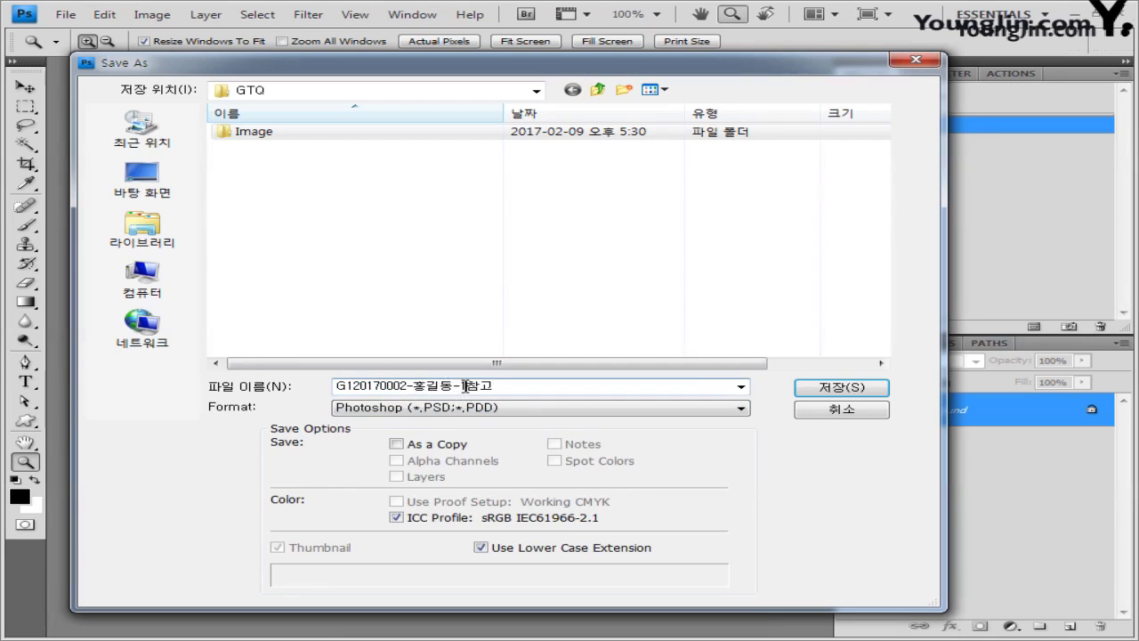
pyautogui.moveTo(464, 385); pyautogui.dragTo(504, 387)
pyautogui.click(523, 389)
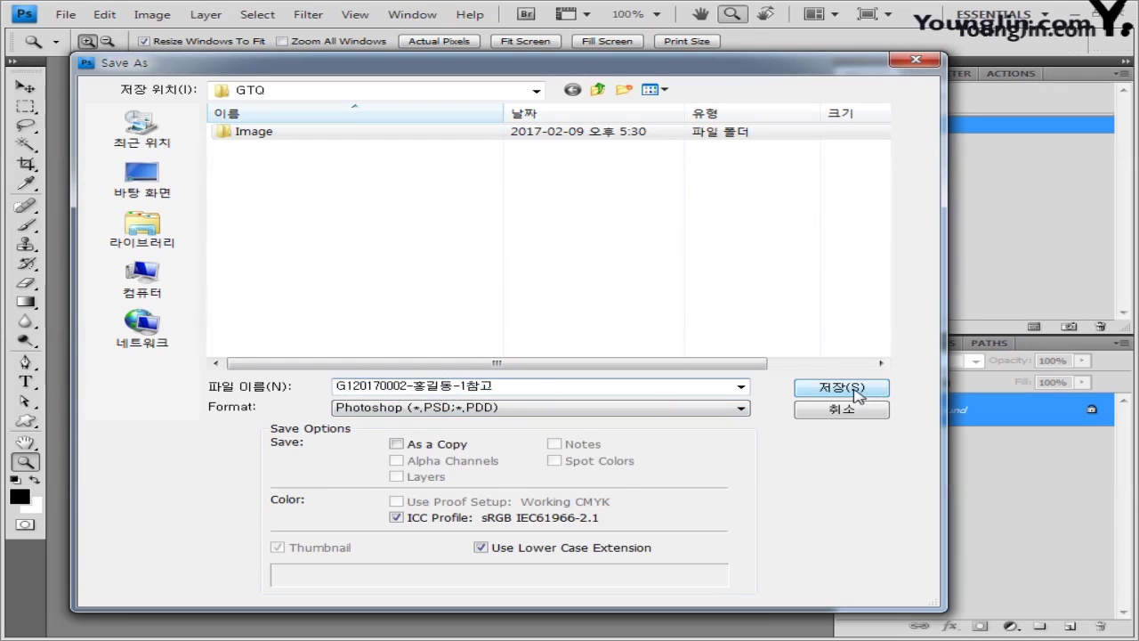
pyautogui.click(860, 392)
pyautogui.moveTo(506, 121); pyautogui.dragTo(530, 99)
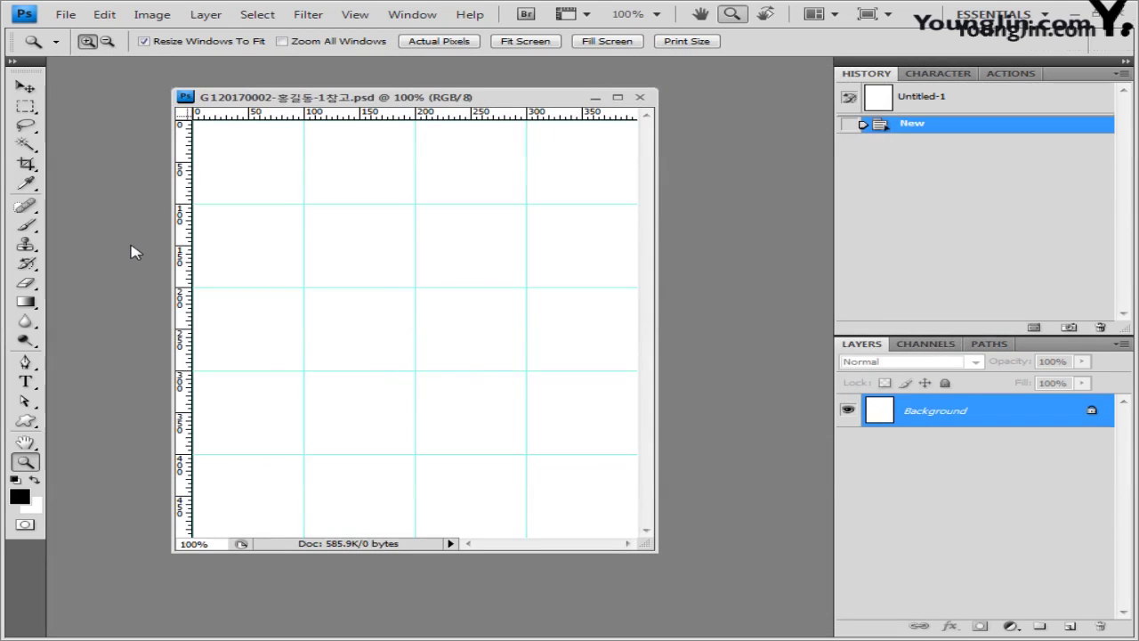
# Step: Open 1급-1.jpg and paste the whole sky photo into the PSD as a new layer
pyautogui.click(66, 15)
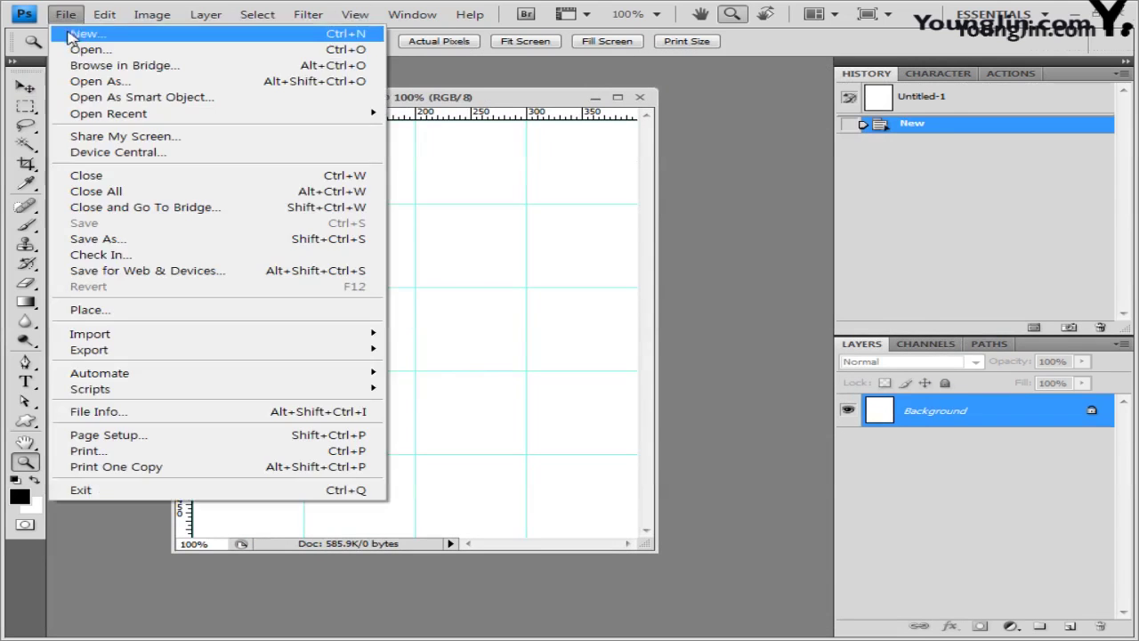
pyautogui.click(72, 46)
pyautogui.doubleClick(259, 134)
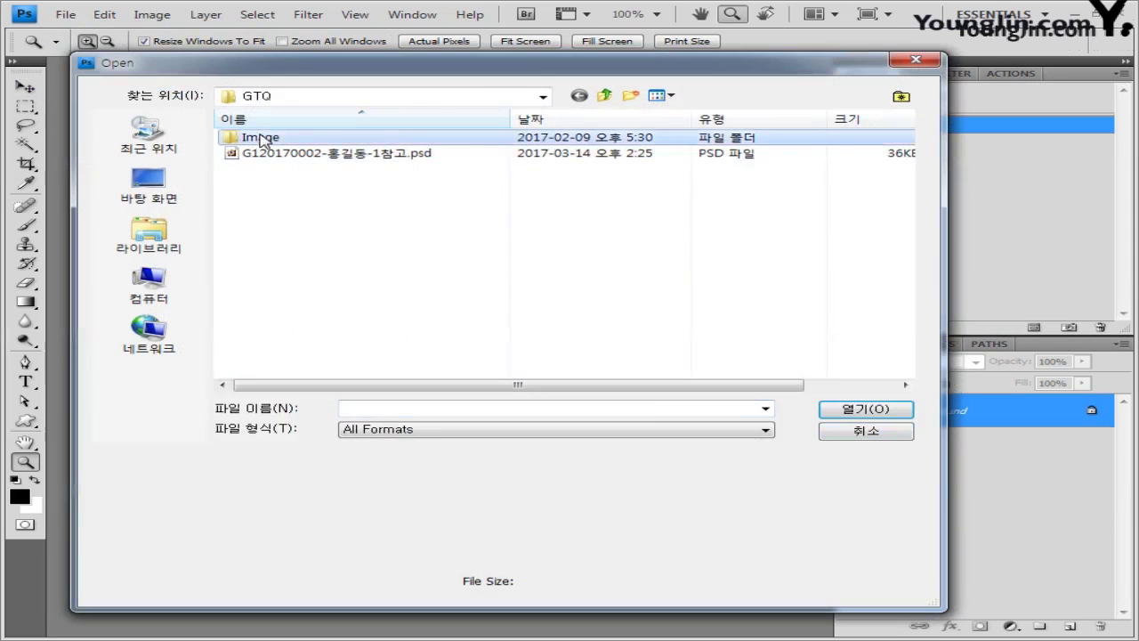
pyautogui.click(258, 144)
pyautogui.click(833, 409)
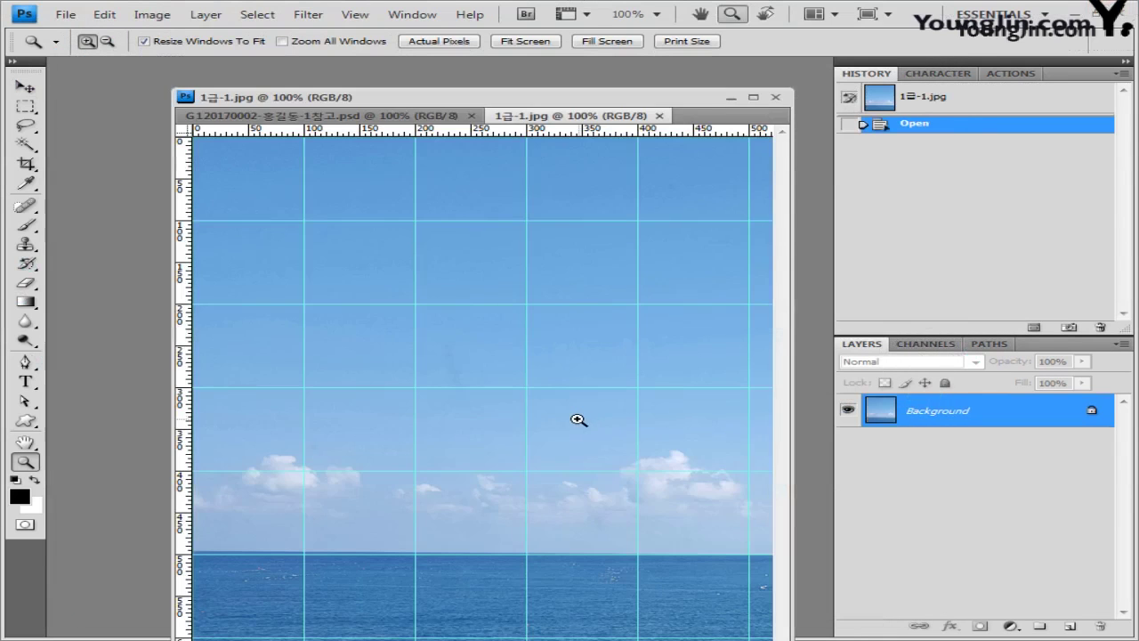
pyautogui.hotkey('ctrl', 'a')
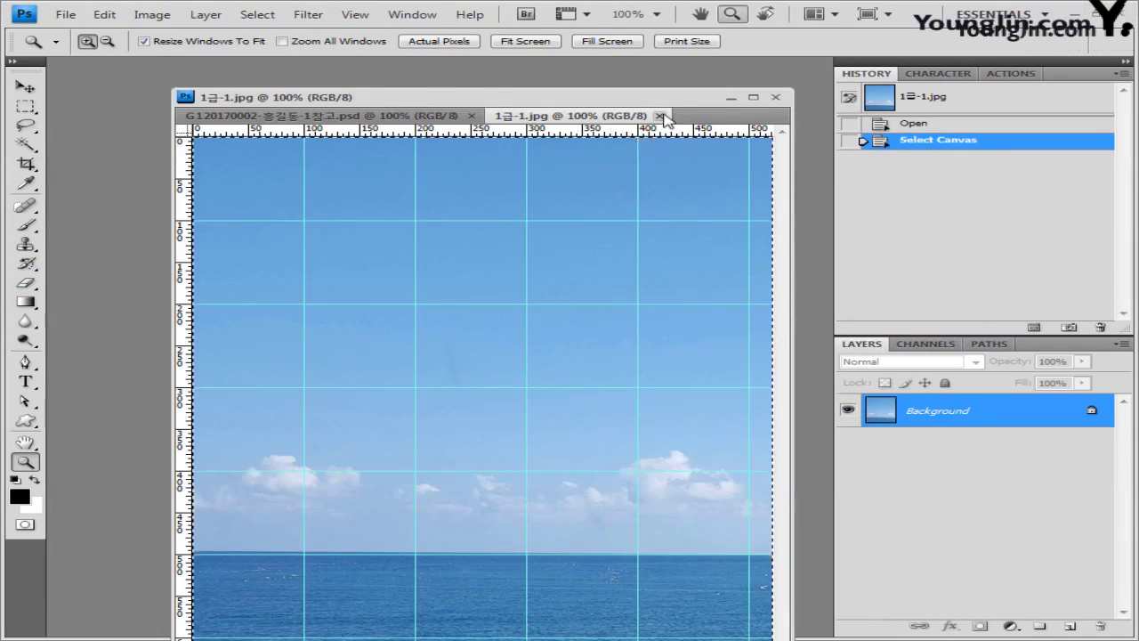
pyautogui.click(660, 115)
pyautogui.hotkey('ctrl', 'v')
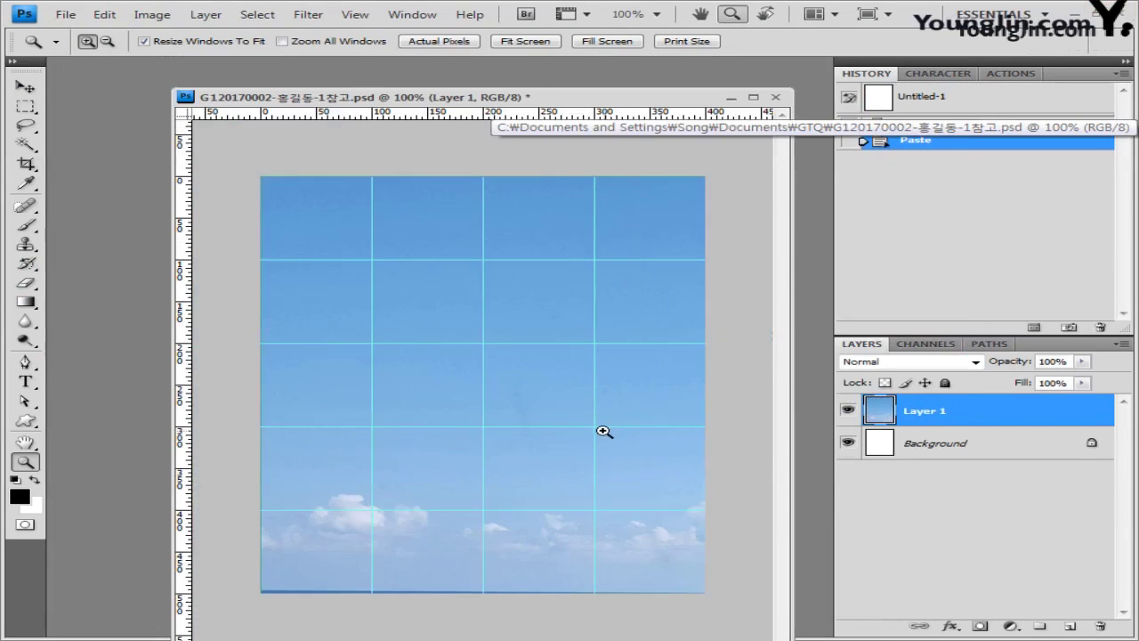
# Step: Free-transform the sky layer so it covers the canvas with sea along the bottom
pyautogui.hotkey('ctrl', 't')
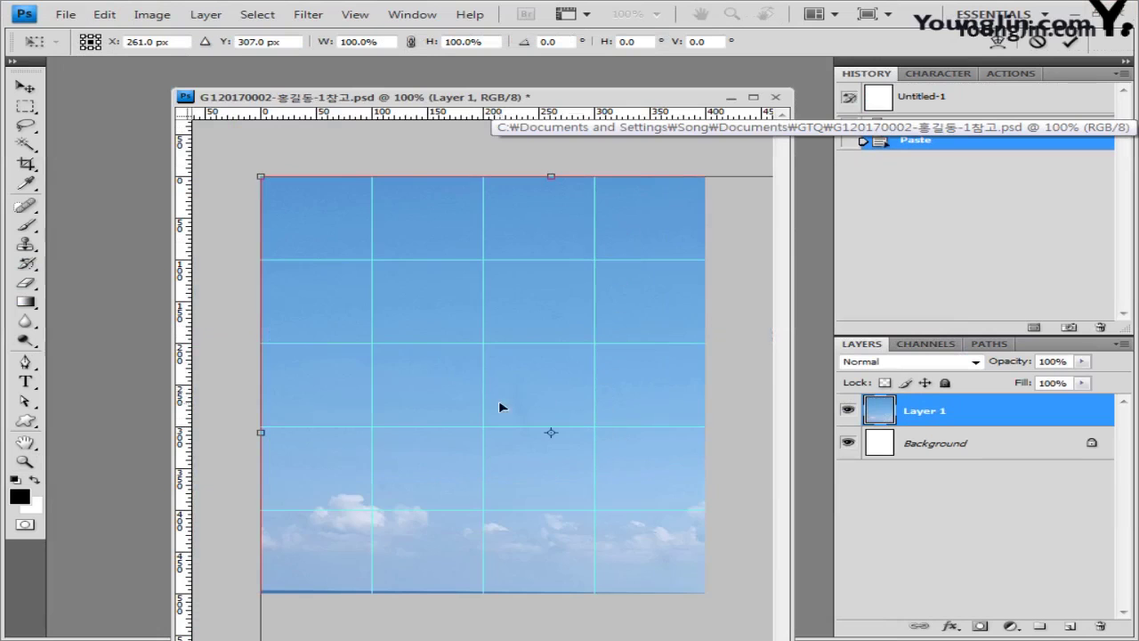
pyautogui.moveTo(495, 320); pyautogui.dragTo(440, 298)
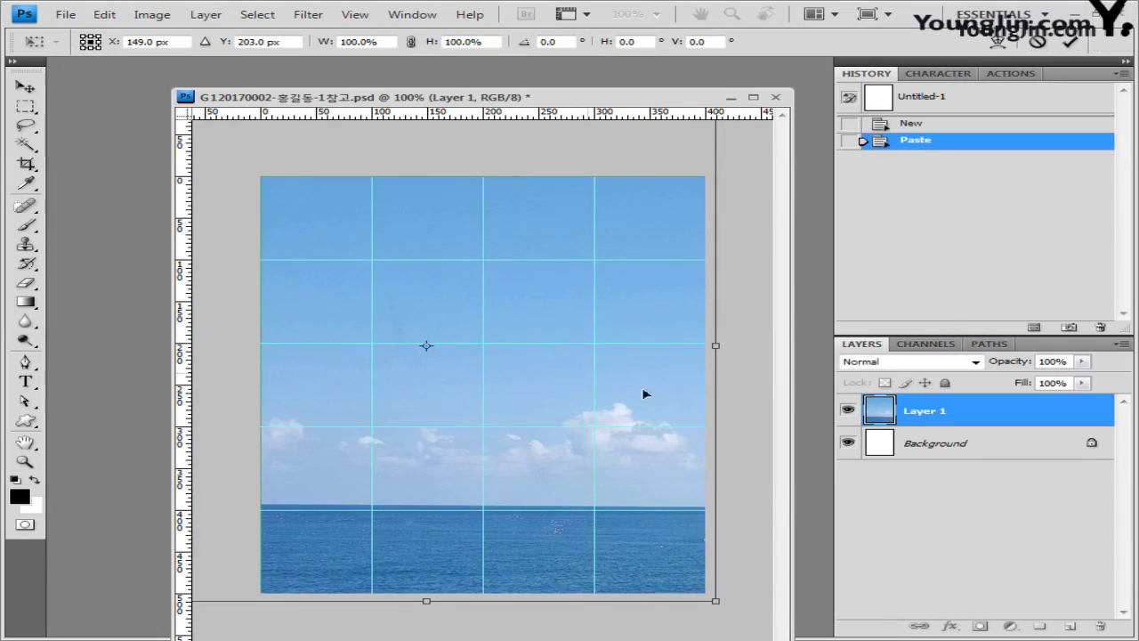
pyautogui.moveTo(599, 400); pyautogui.dragTo(599, 455)
pyautogui.press('Return')
pyautogui.press('z')
pyautogui.click(308, 14)
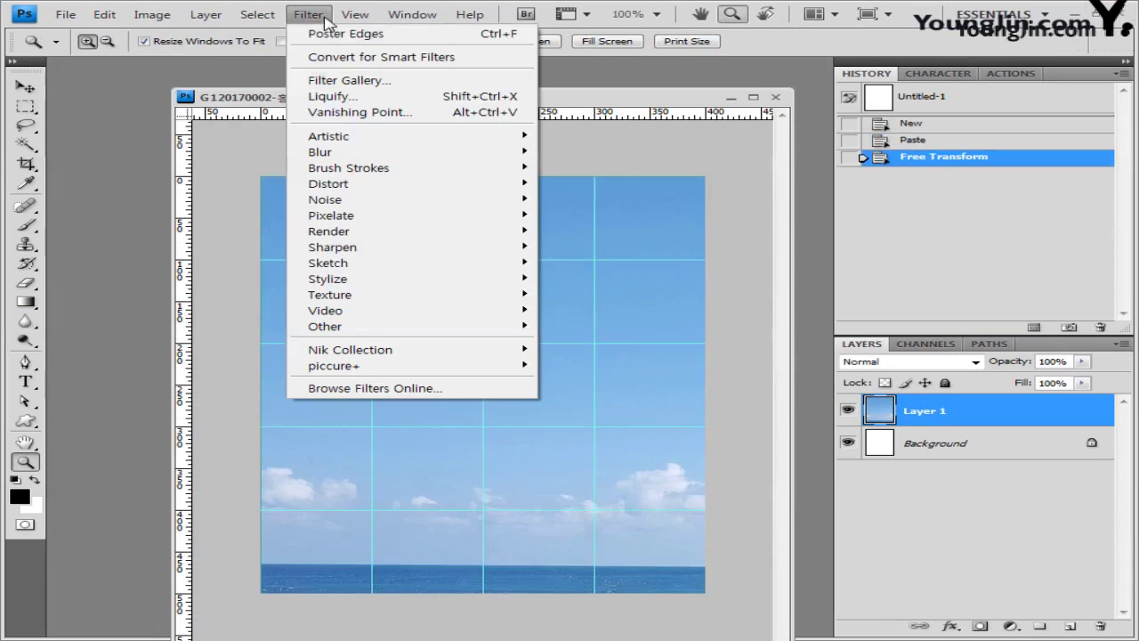
# Step: Apply a Lens Flare at 150% brightness centred in the upper right of the sky
pyautogui.moveTo(419, 267)
pyautogui.moveTo(499, 231)
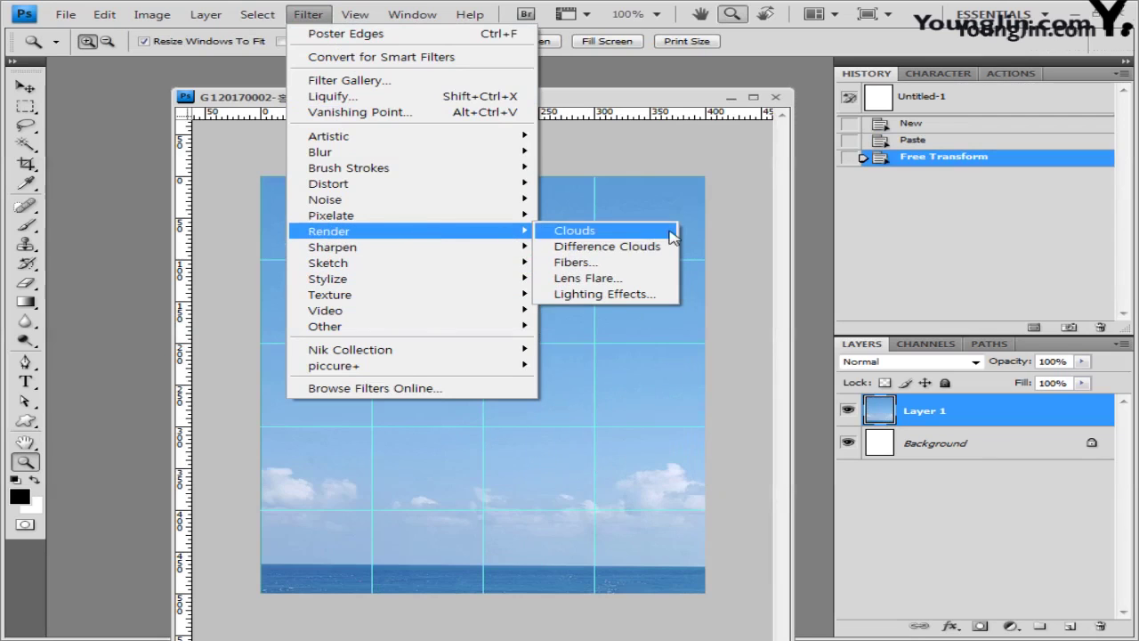
pyautogui.click(667, 281)
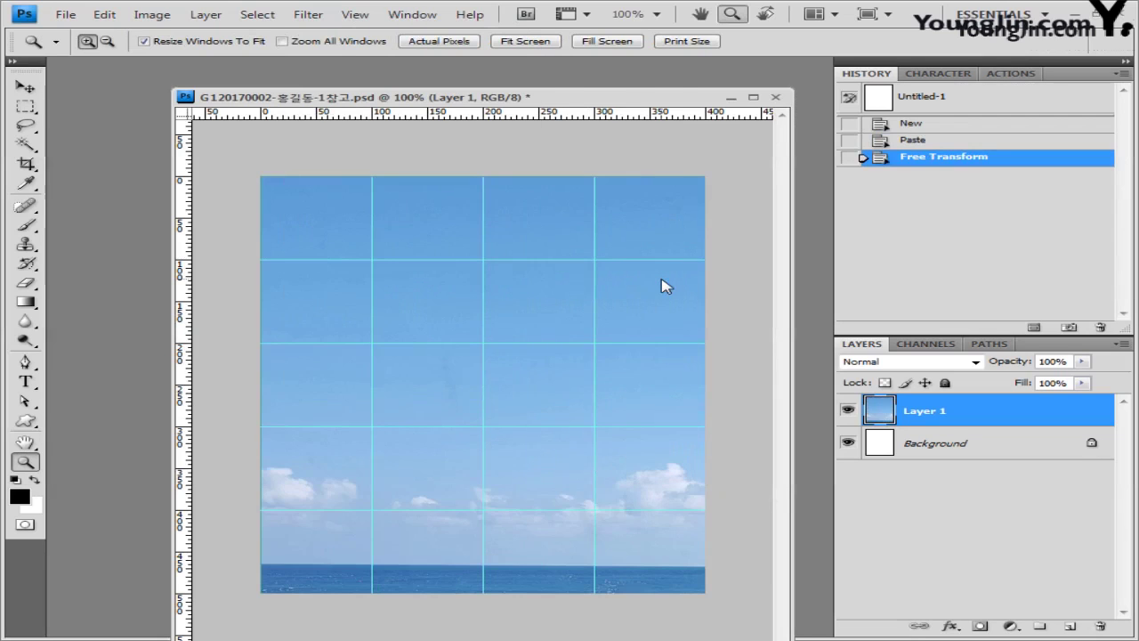
pyautogui.moveTo(548, 143); pyautogui.dragTo(615, 159)
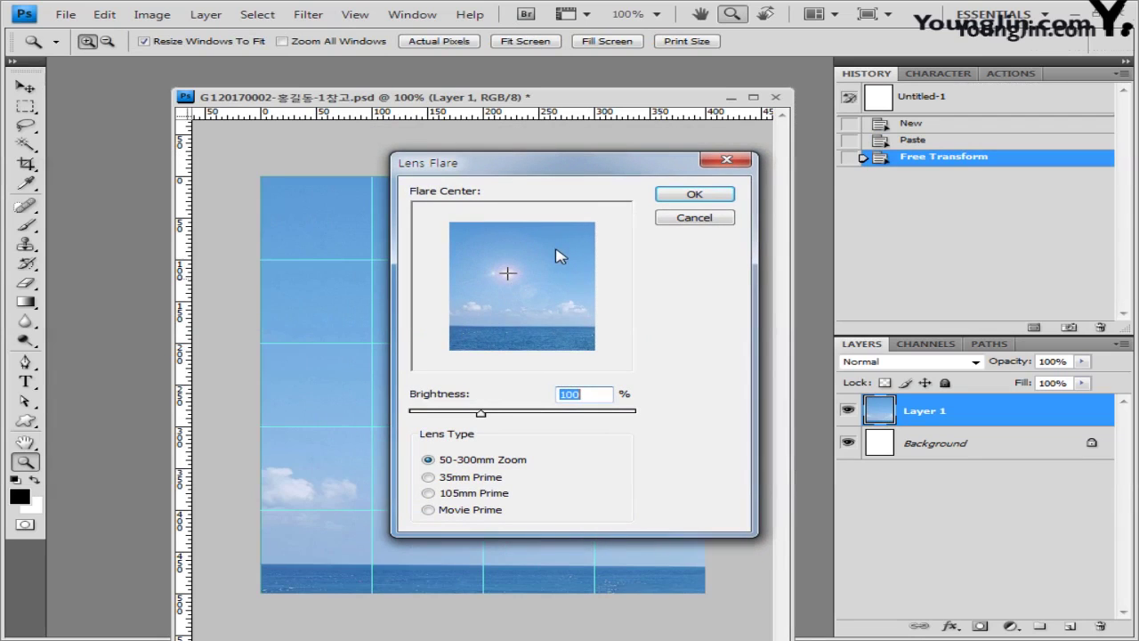
pyautogui.click(556, 250)
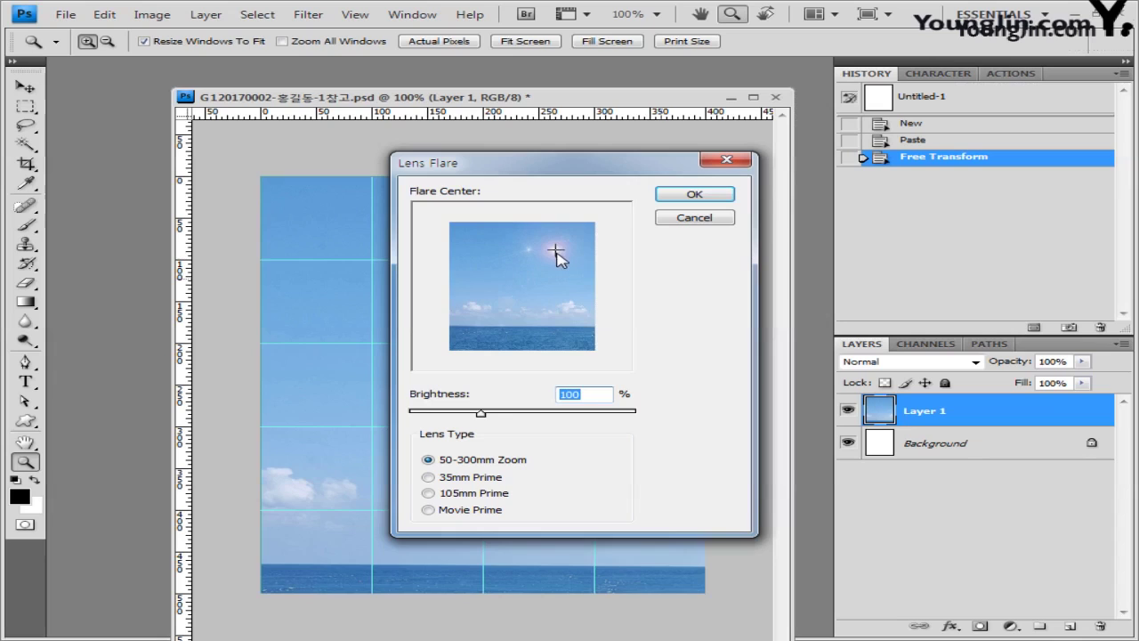
pyautogui.click(557, 255)
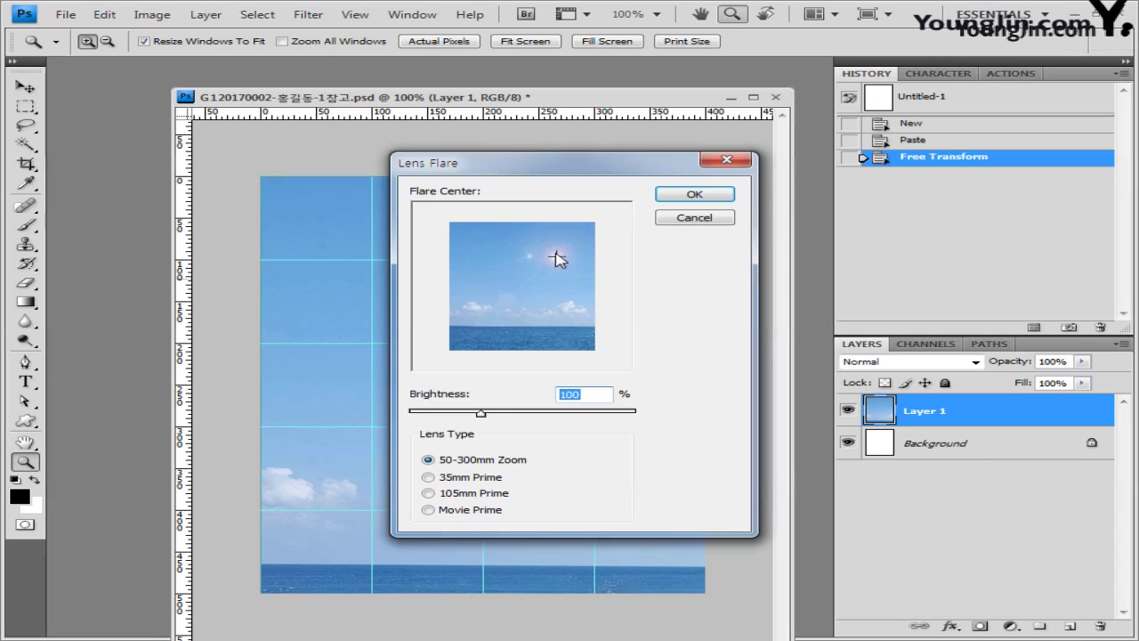
pyautogui.click(591, 394)
pyautogui.hotkey('ctrl', 'a')
pyautogui.write('150')
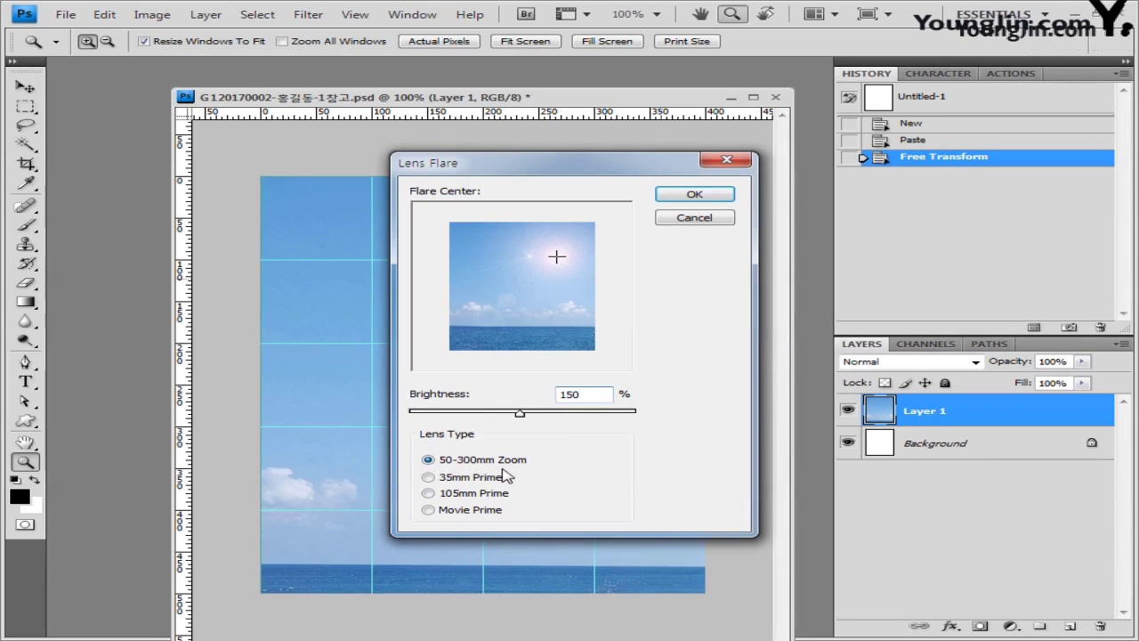
pyautogui.click(695, 195)
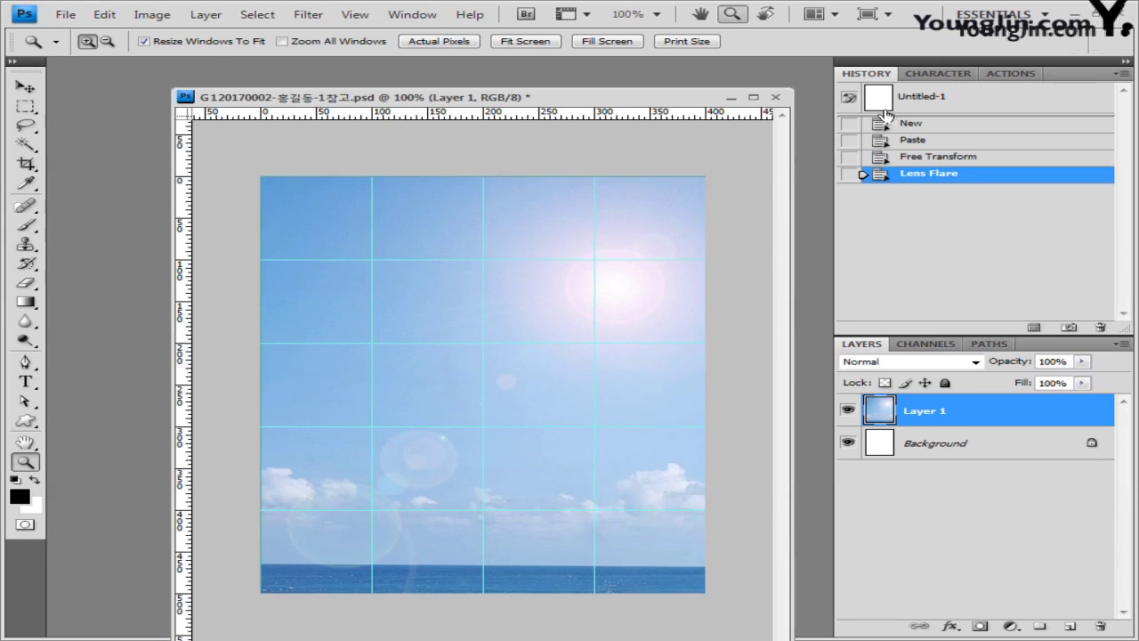
# Step: Undo the flare and reapply it with its centre in the upper right again
pyautogui.click(949, 159)
pyautogui.click(308, 14)
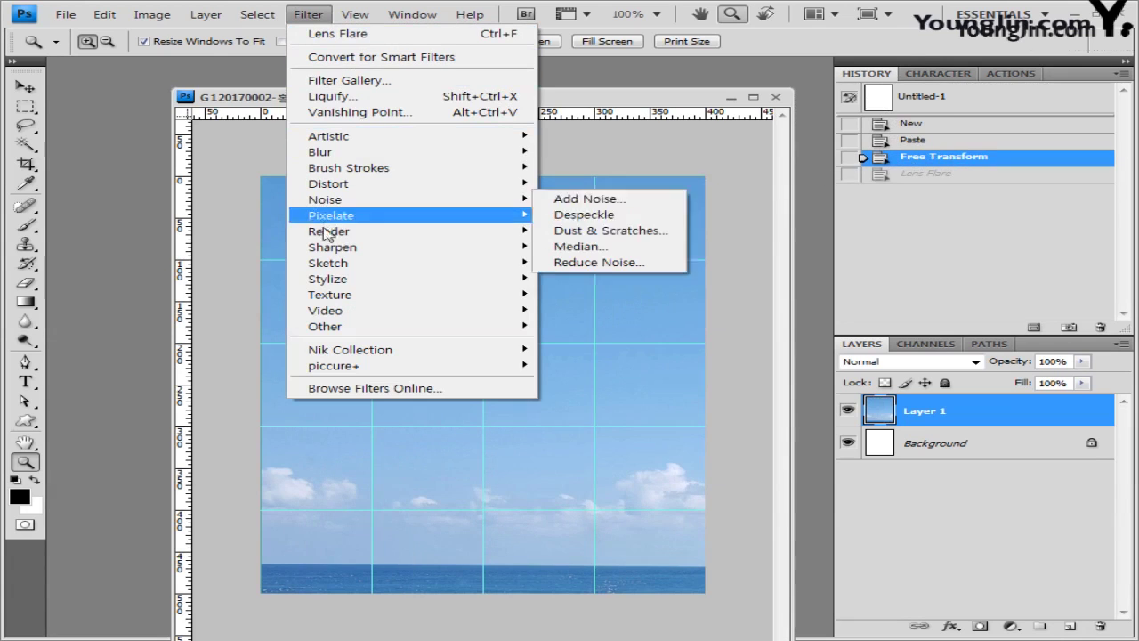
pyautogui.moveTo(386, 233)
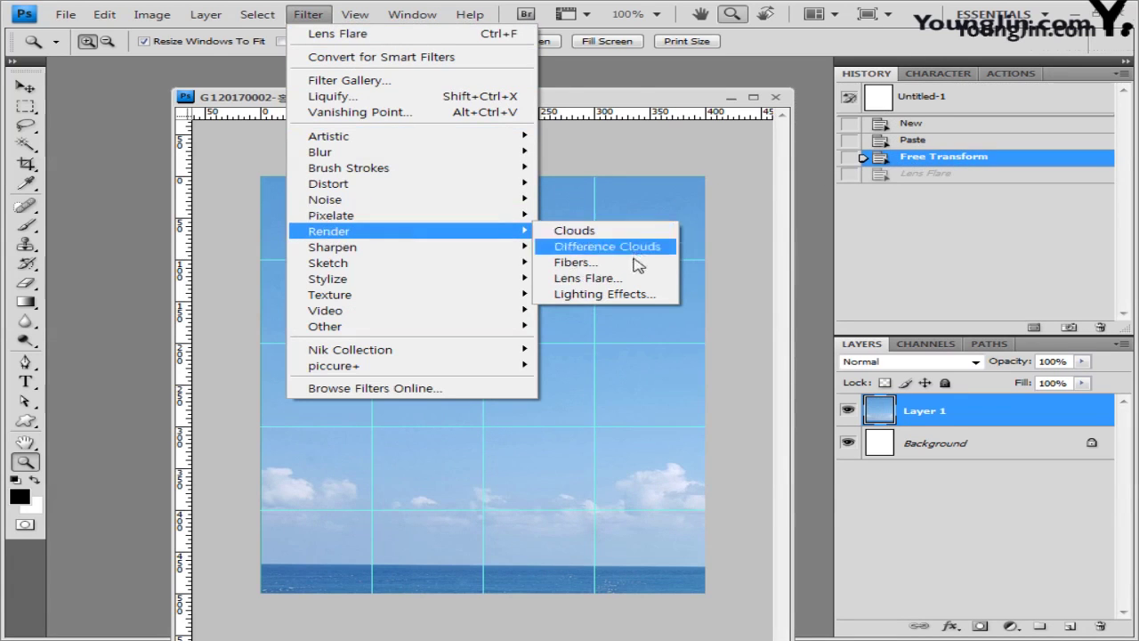
pyautogui.click(635, 261)
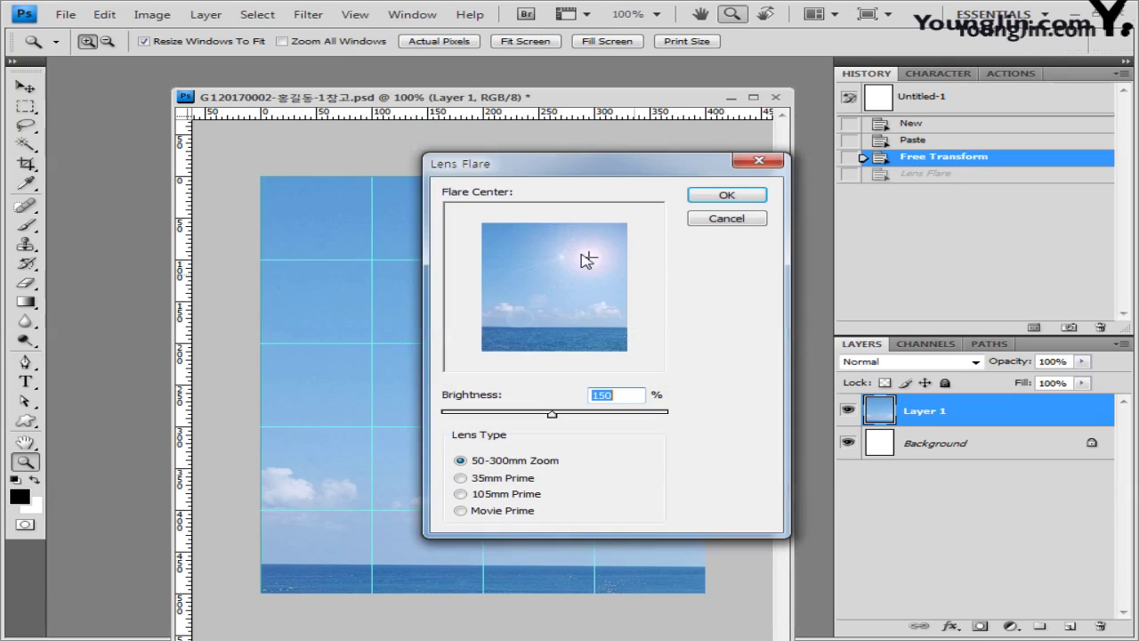
pyautogui.click(583, 261)
pyautogui.press('Return')
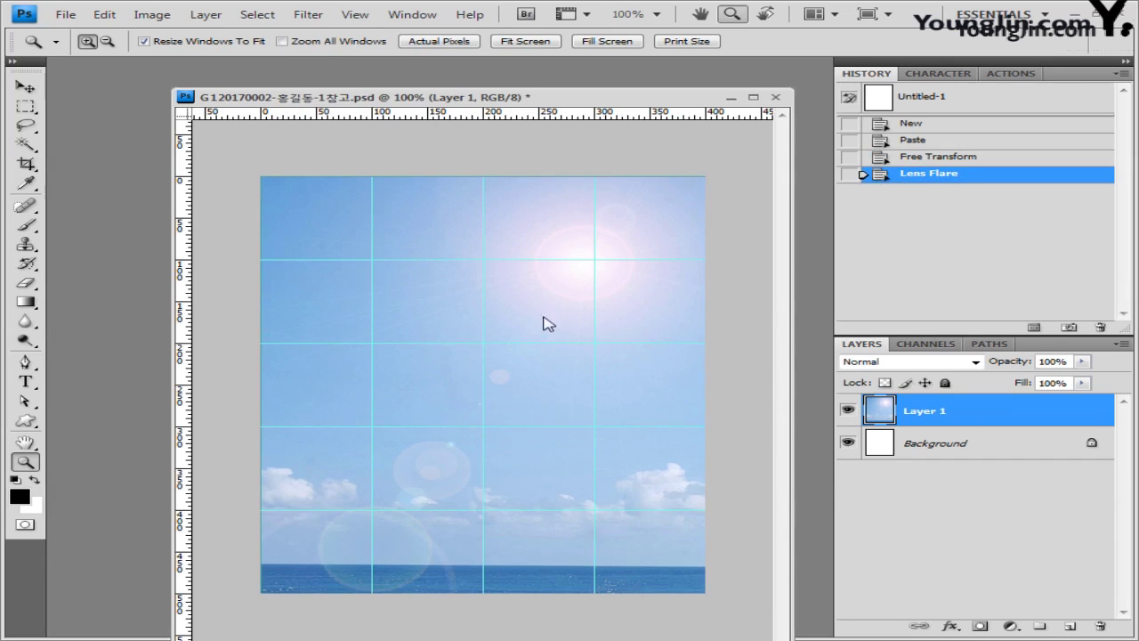
# Step: Set the Pen tool to Paths mode and turn off snapping
pyautogui.click(27, 363)
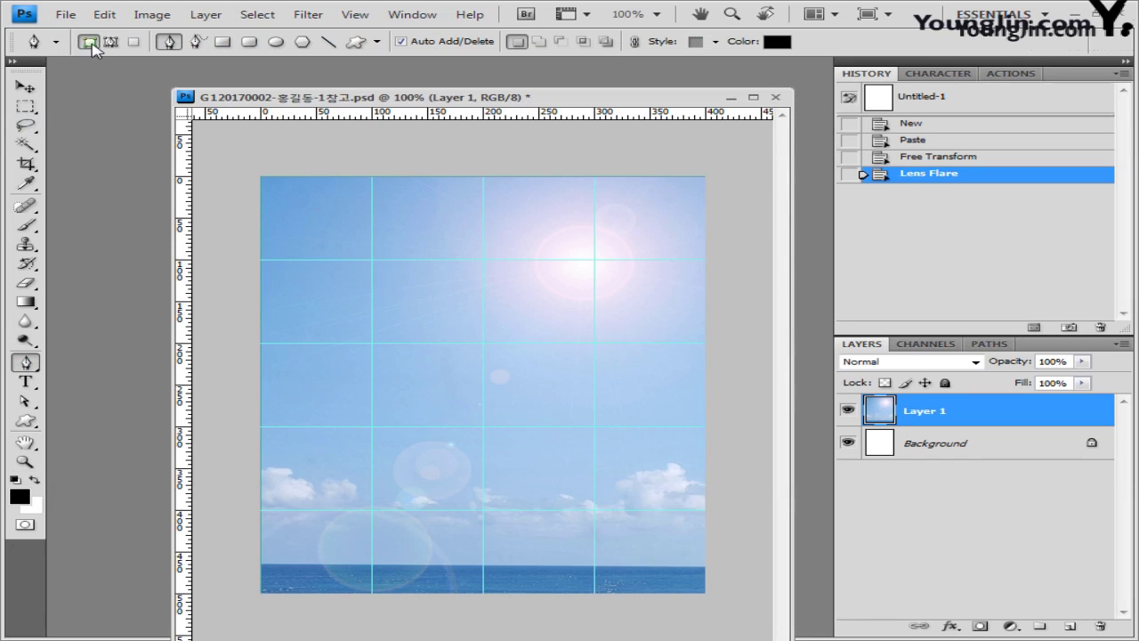
pyautogui.click(119, 44)
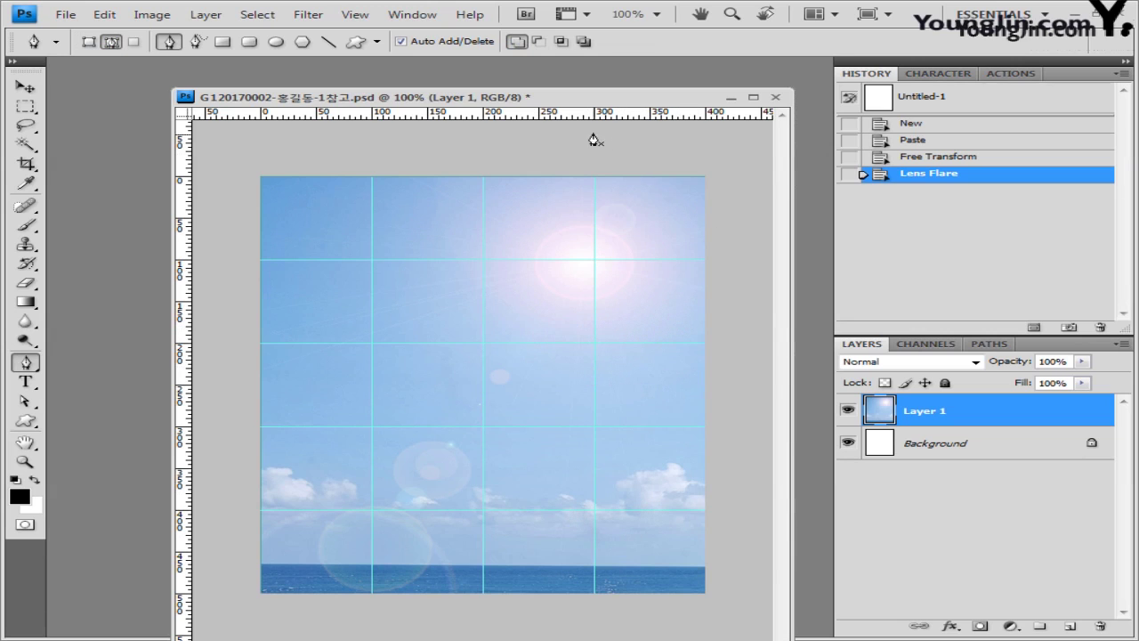
pyautogui.click(540, 41)
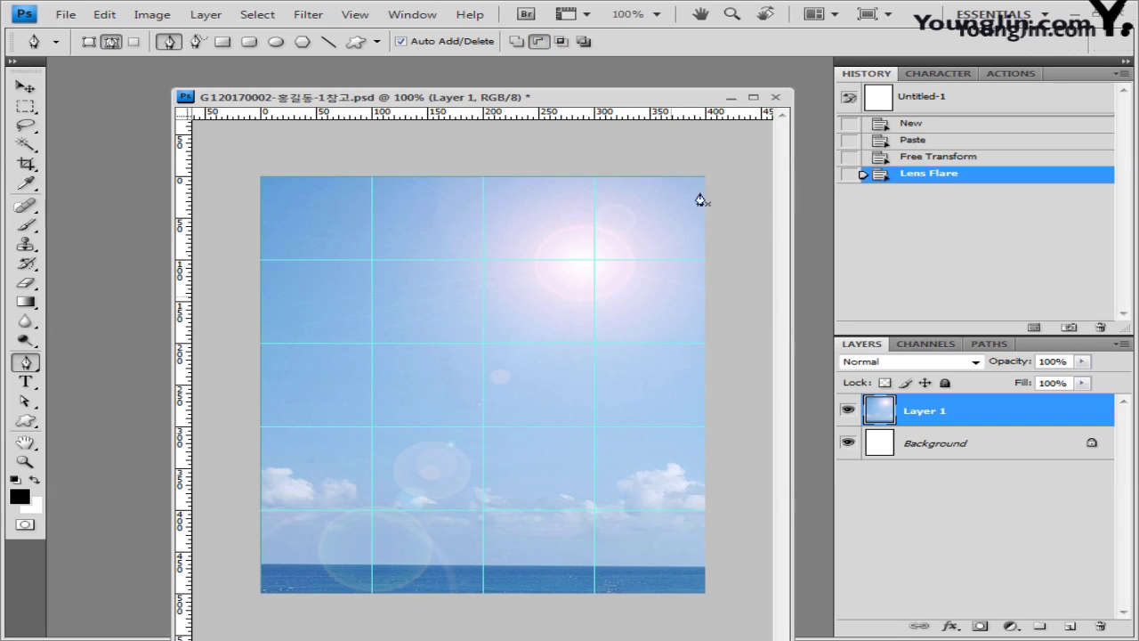
pyautogui.click(519, 42)
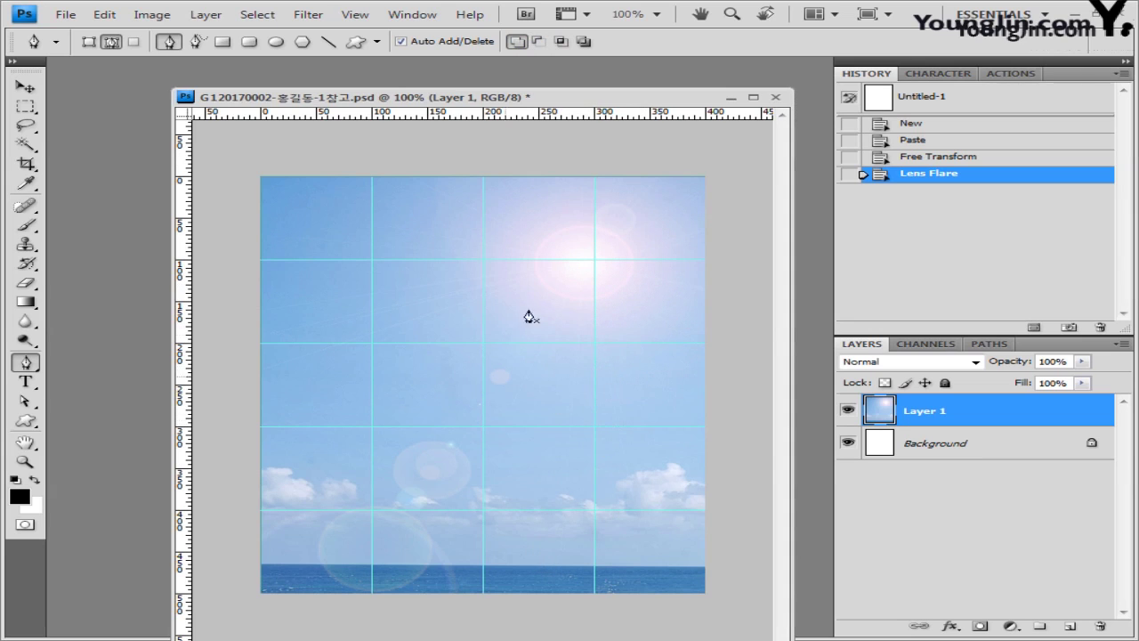
pyautogui.click(354, 15)
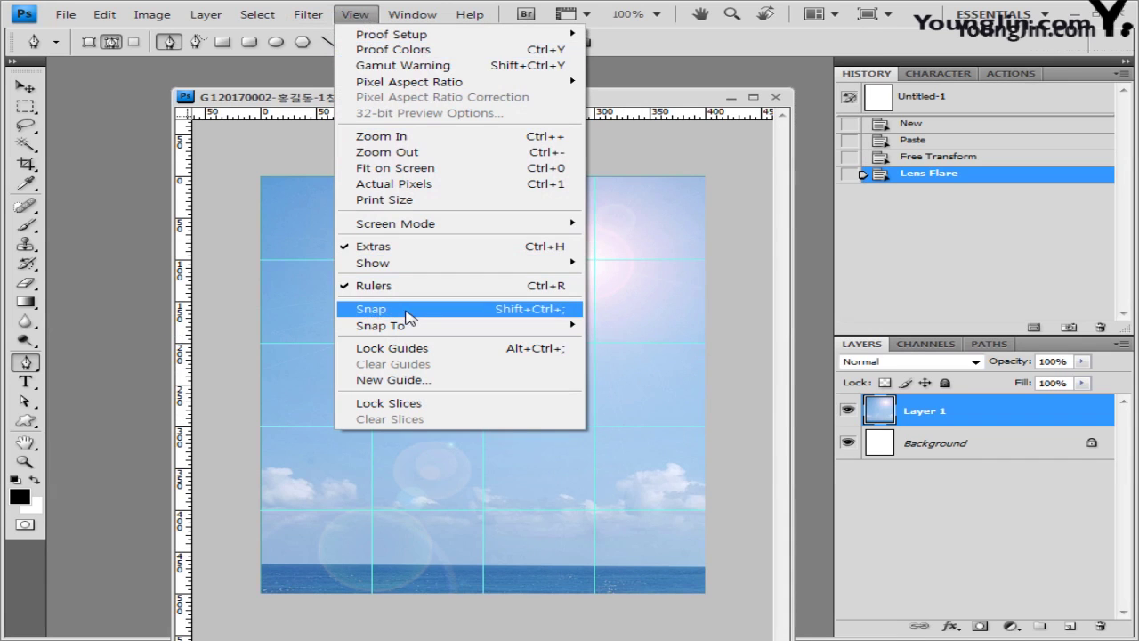
pyautogui.click(356, 309)
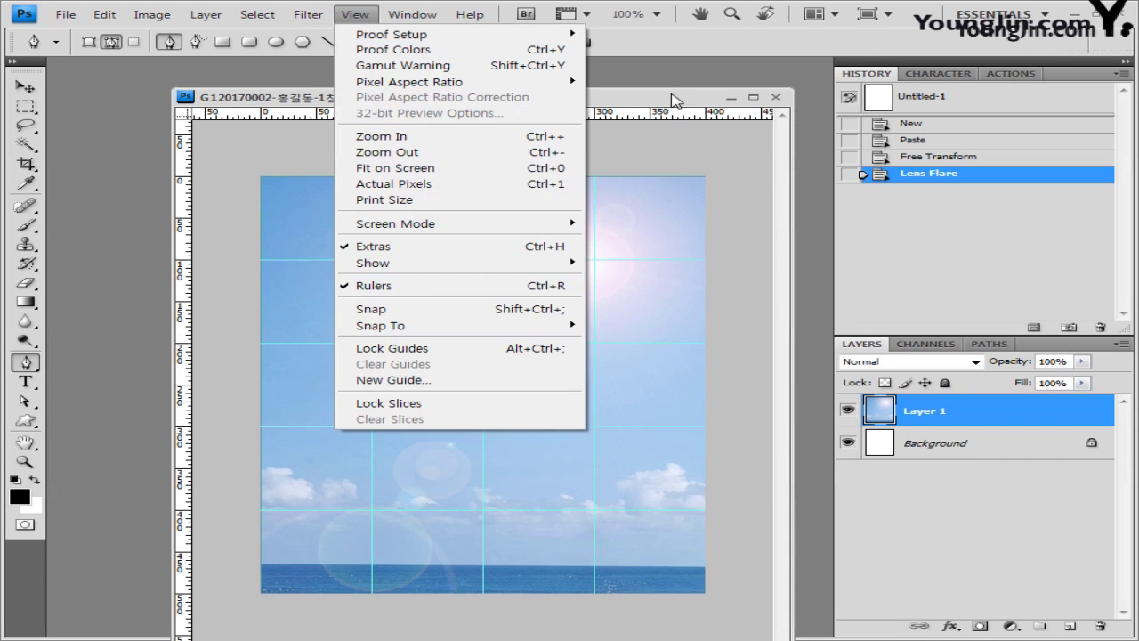
# Step: Draw the closed, pointed lighthouse outline path on the right side of the image
pyautogui.click(552, 196)
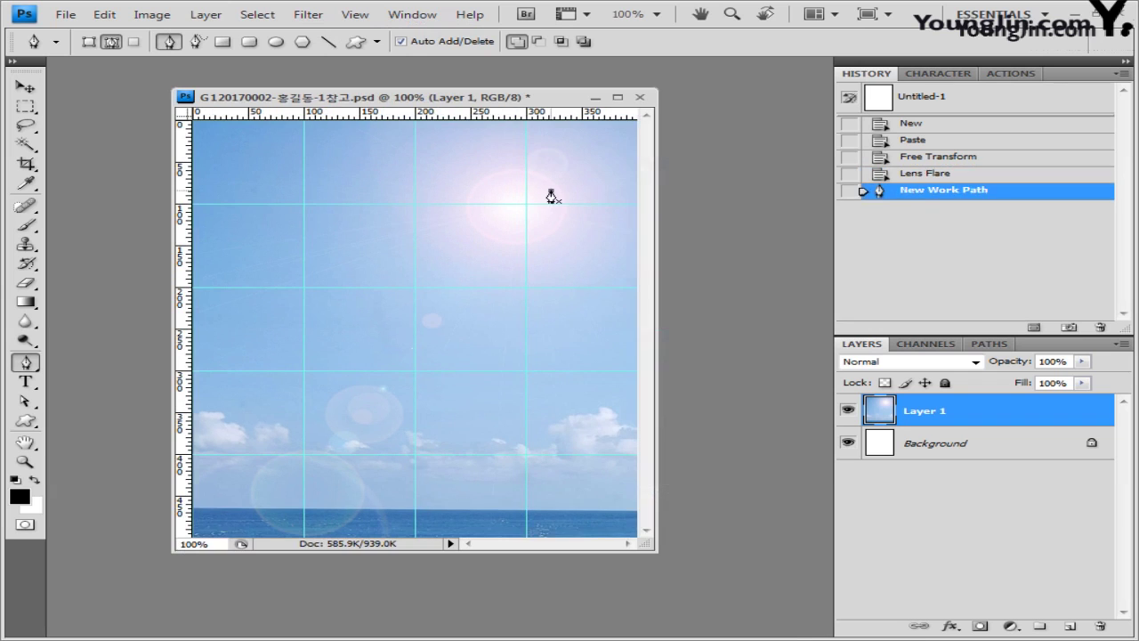
pyautogui.click(483, 351)
pyautogui.click(472, 534)
pyautogui.click(628, 534)
pyautogui.click(552, 195)
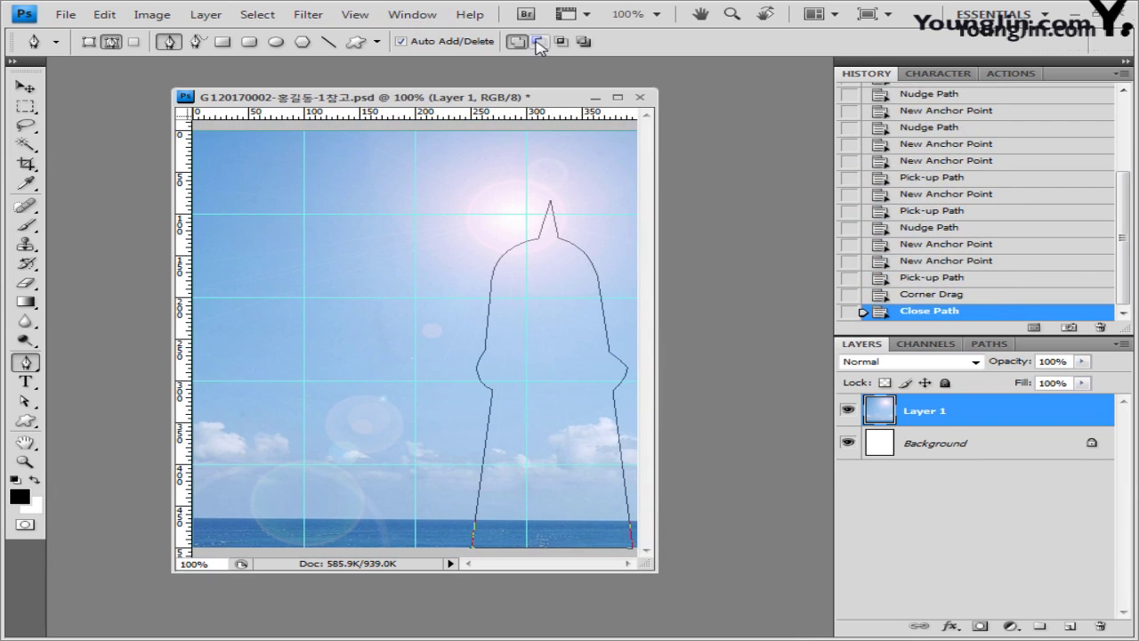
# Step: Subtract left and right window openings from the lighthouse path
pyautogui.click(538, 42)
pyautogui.click(504, 274)
pyautogui.click(535, 264)
pyautogui.click(535, 337)
pyautogui.click(501, 344)
pyautogui.click(504, 274)
pyautogui.press('v')
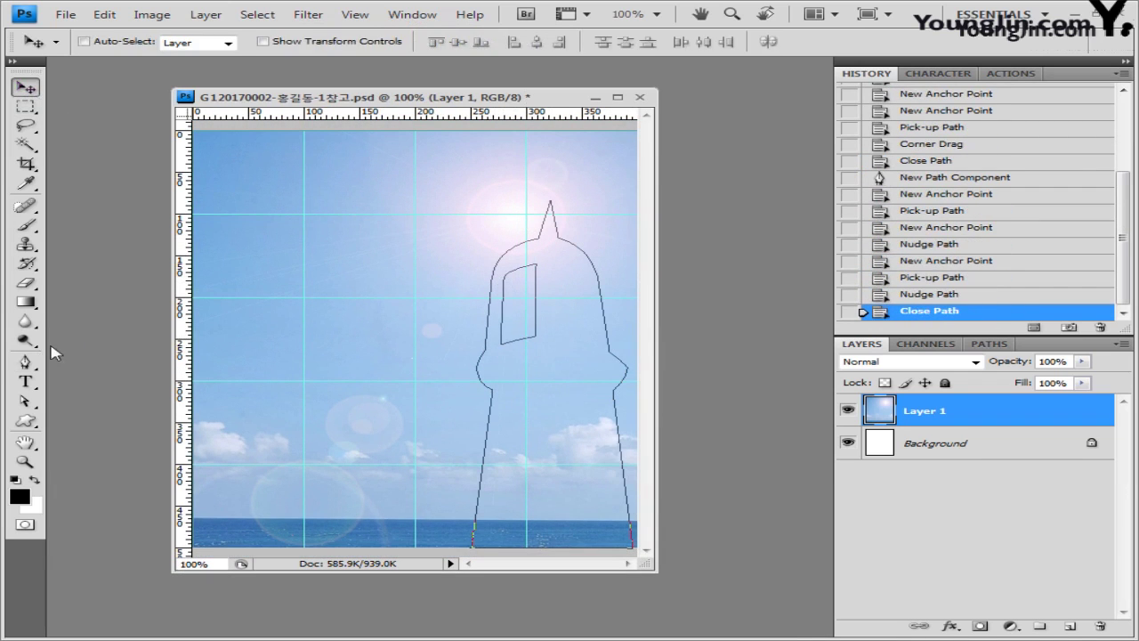
pyautogui.click(25, 361)
pyautogui.click(545, 332)
pyautogui.click(545, 266)
pyautogui.click(582, 274)
pyautogui.click(593, 339)
pyautogui.click(545, 332)
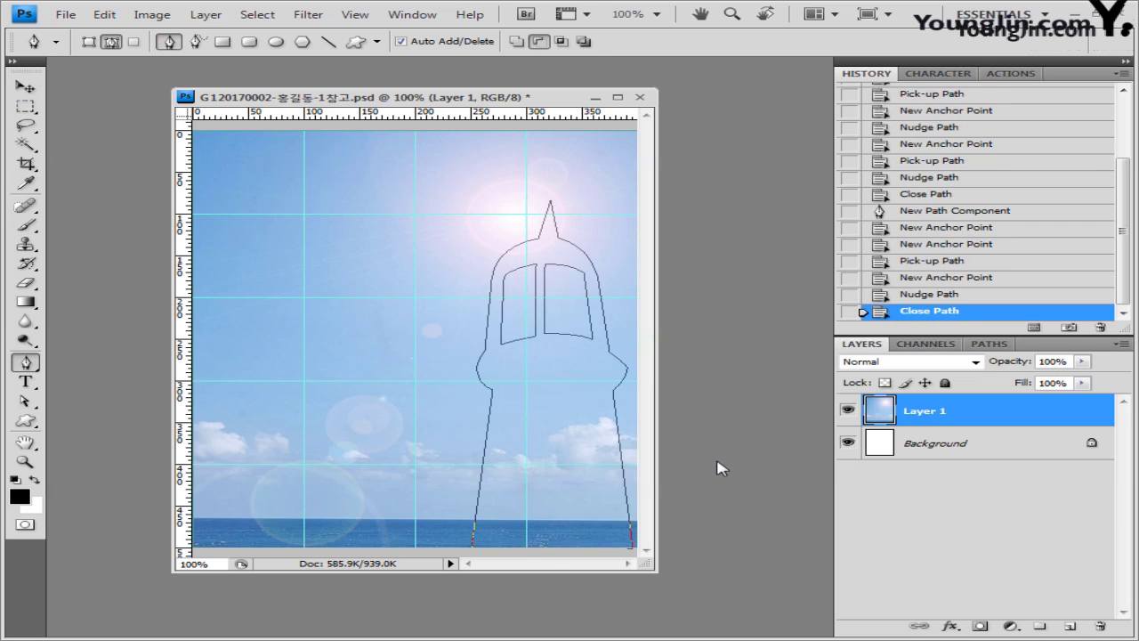
# Step: Save the work path under the name 등대 모양
pyautogui.click(989, 345)
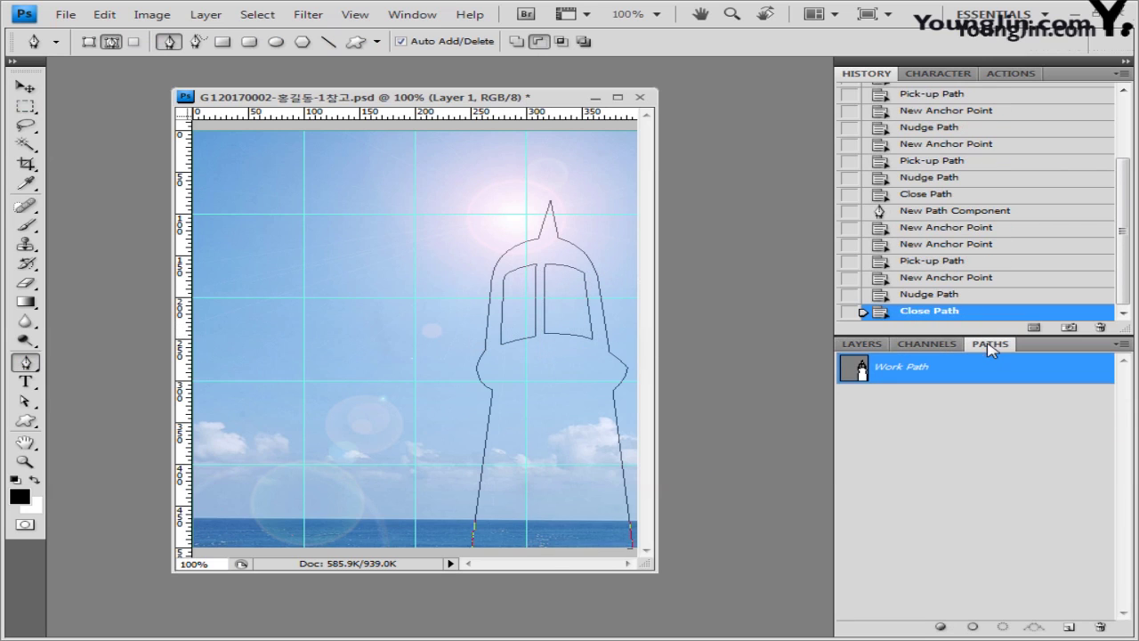
pyautogui.doubleClick(909, 372)
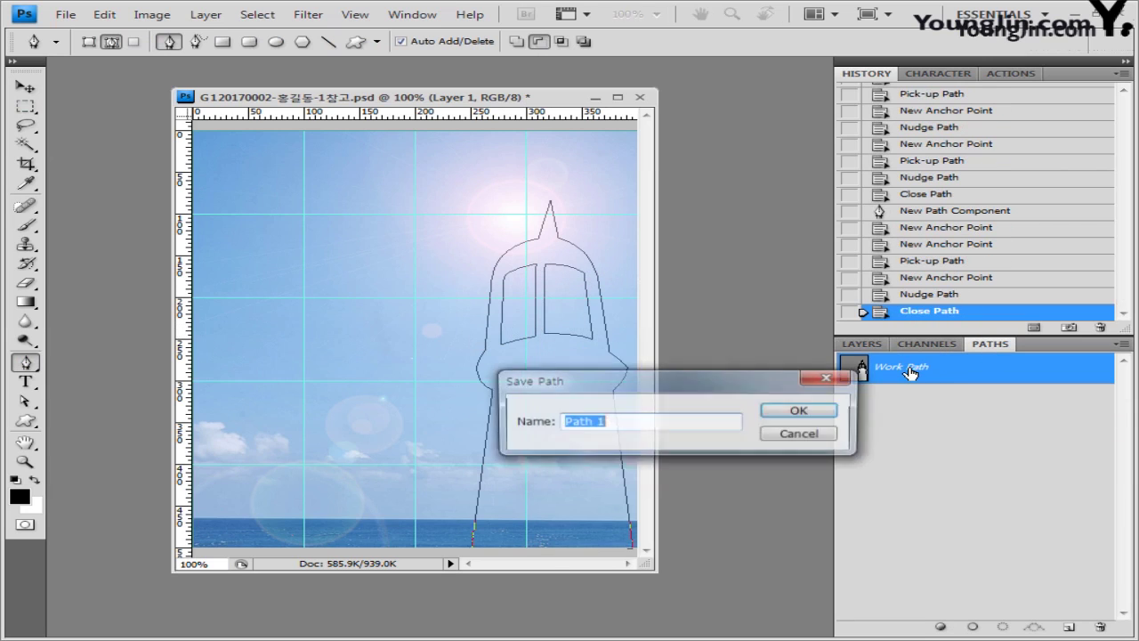
pyautogui.write('등대 모양')
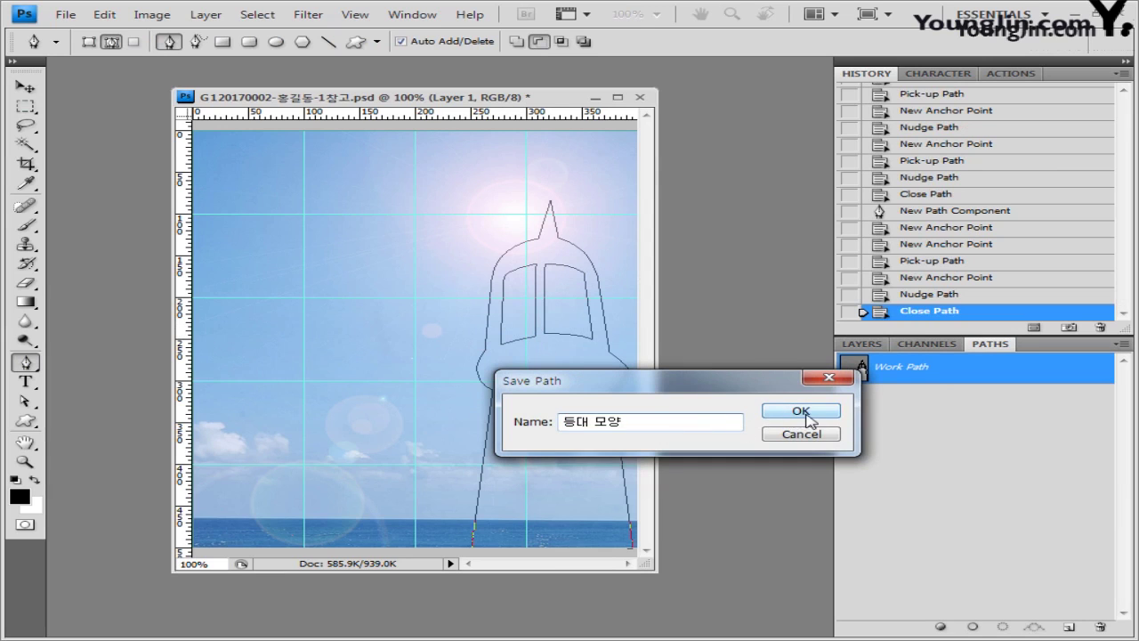
pyautogui.click(801, 411)
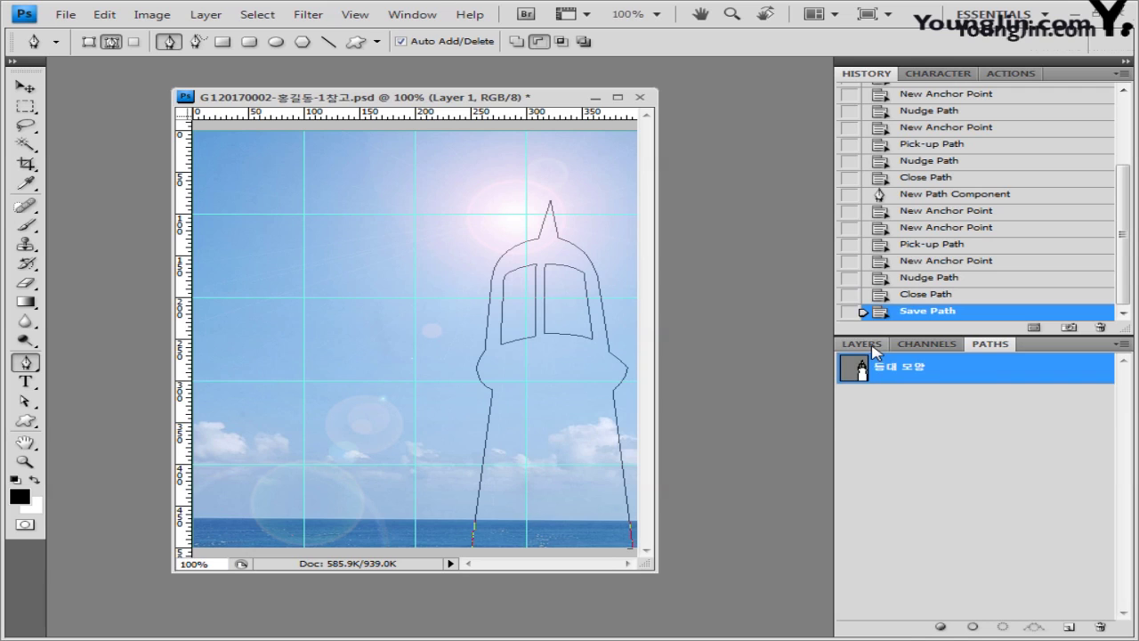
# Step: Fill the lighthouse path's selection with solid black on a new layer
pyautogui.click(862, 344)
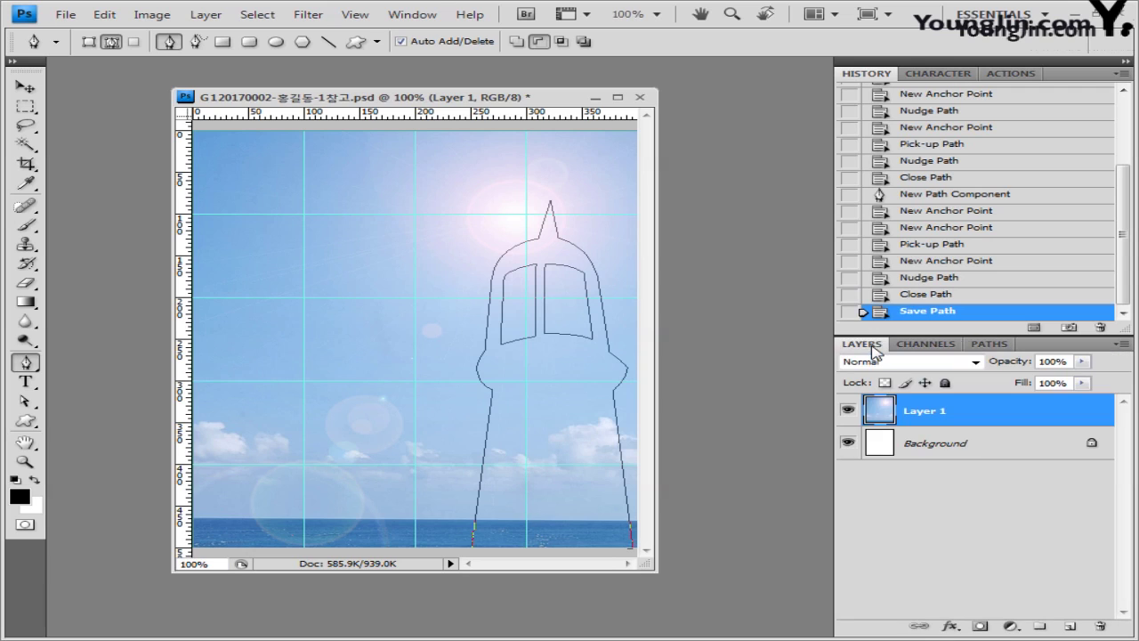
pyautogui.click(1071, 627)
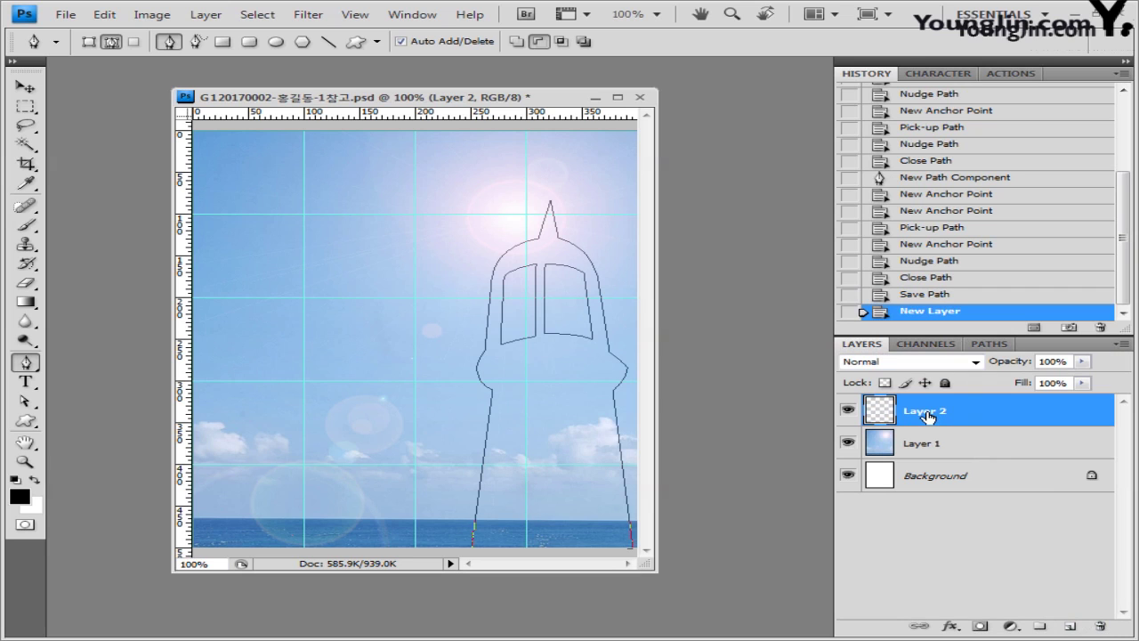
pyautogui.hotkey('ctrl', 'Return')
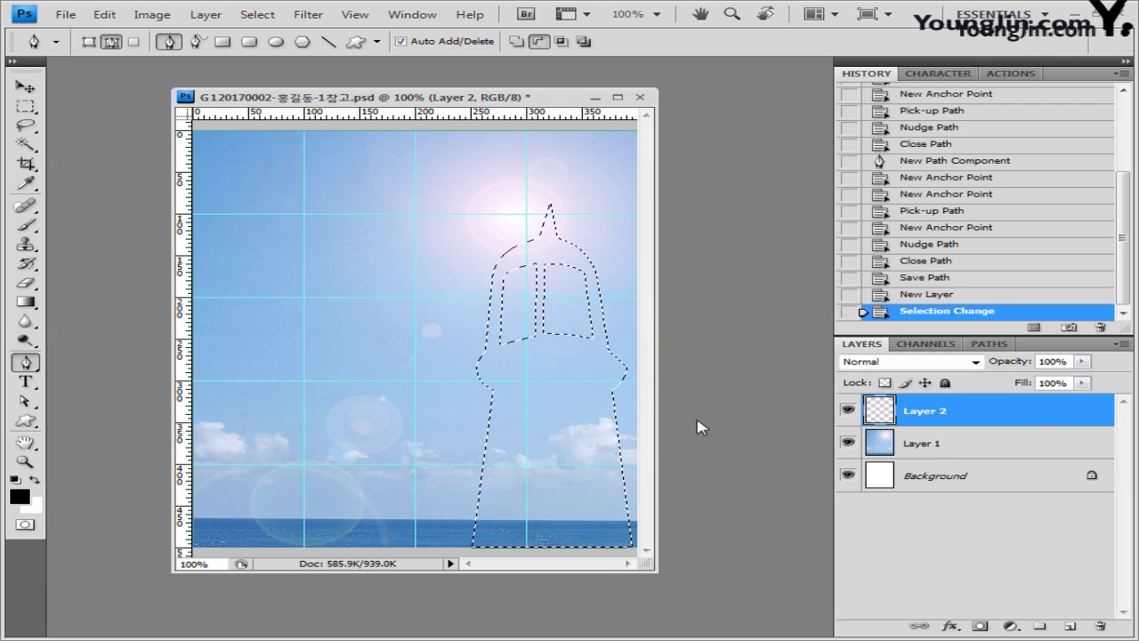
pyautogui.hotkey('alt', 'BackSpace')
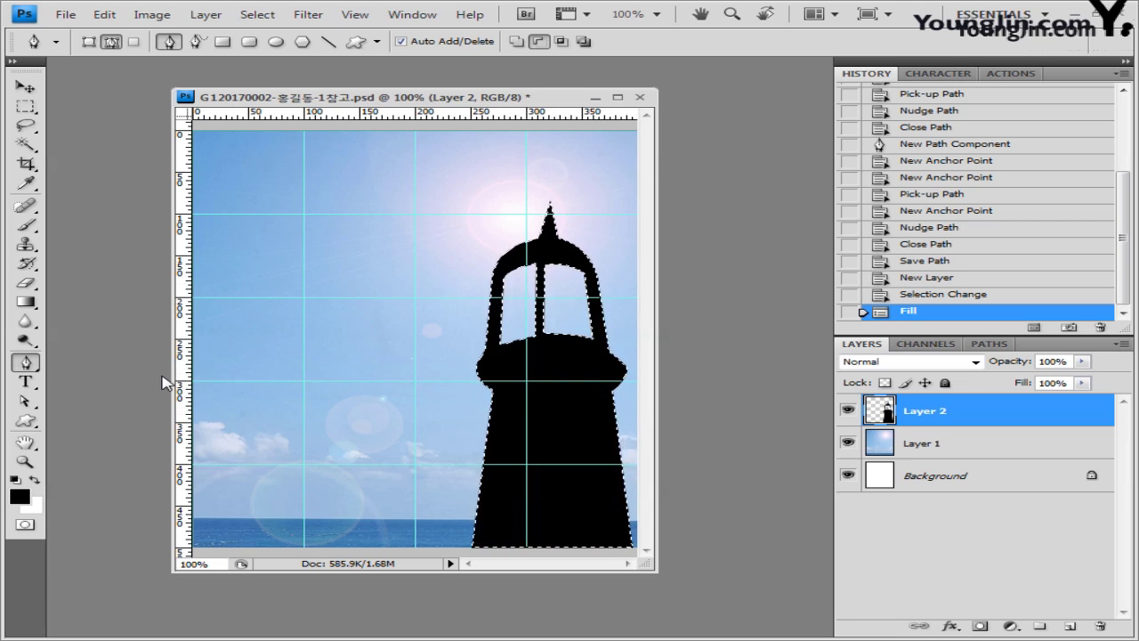
# Step: Copy the whole 1급-2.JPG sunset into the collage and clip it to the black lighthouse layer
pyautogui.doubleClick(102, 156)
pyautogui.click(356, 147)
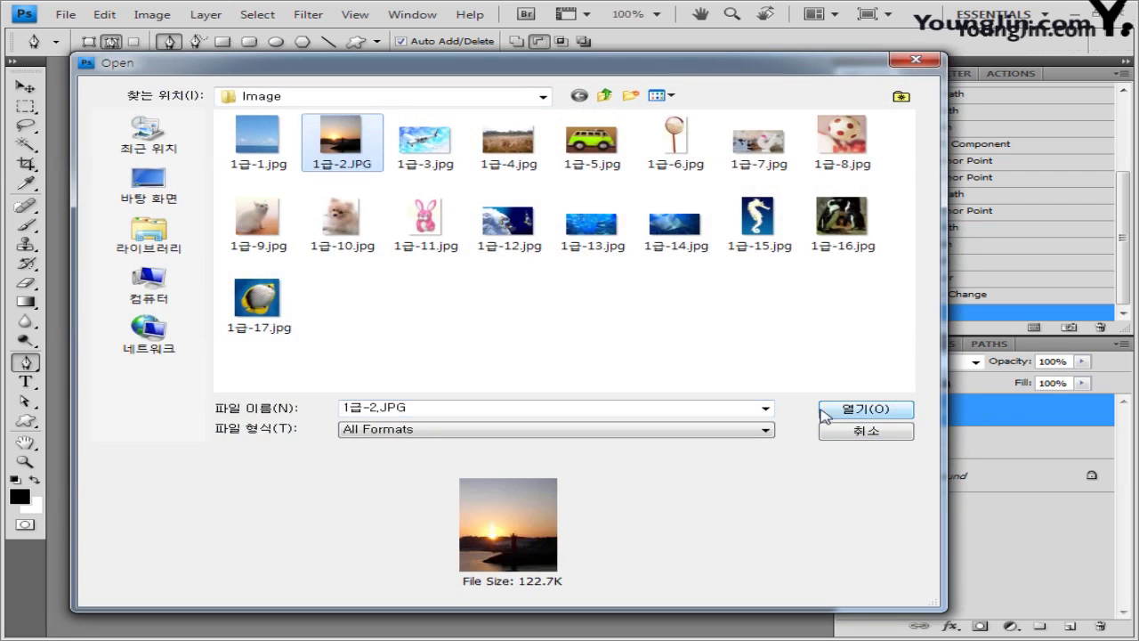
pyautogui.click(823, 412)
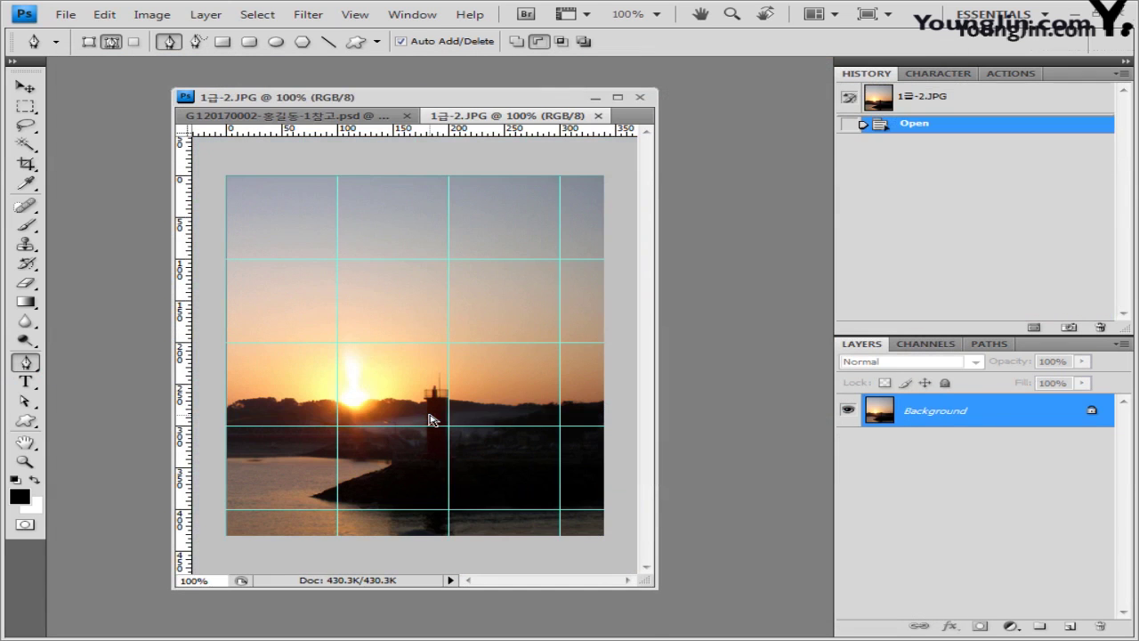
pyautogui.hotkey('ctrl', 'a')
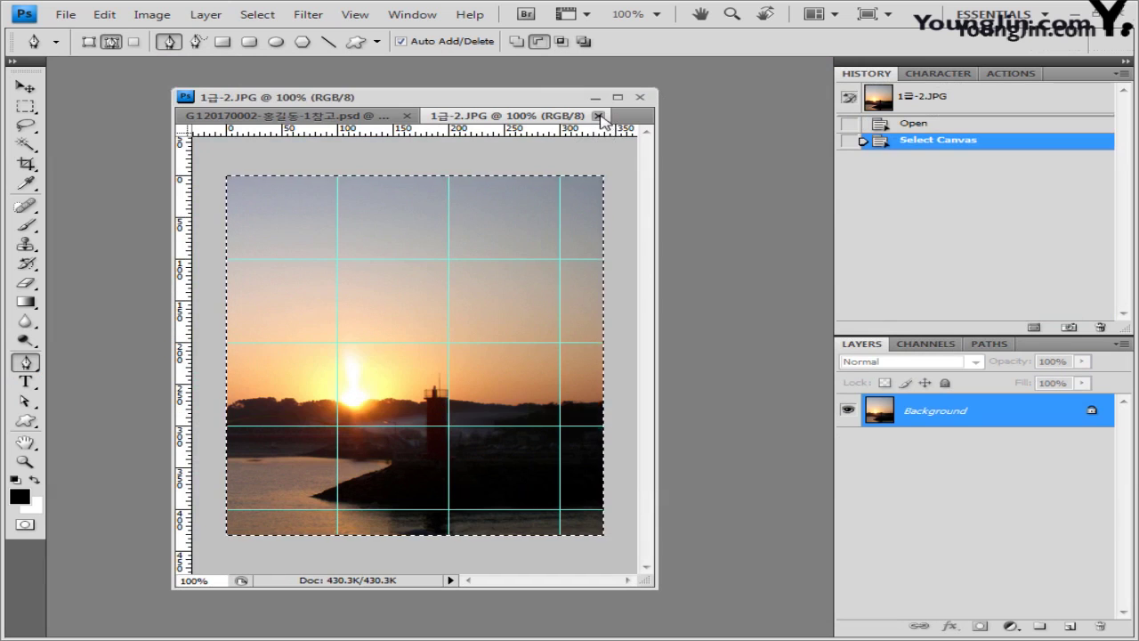
pyautogui.click(600, 117)
pyautogui.hotkey('ctrl', 'v')
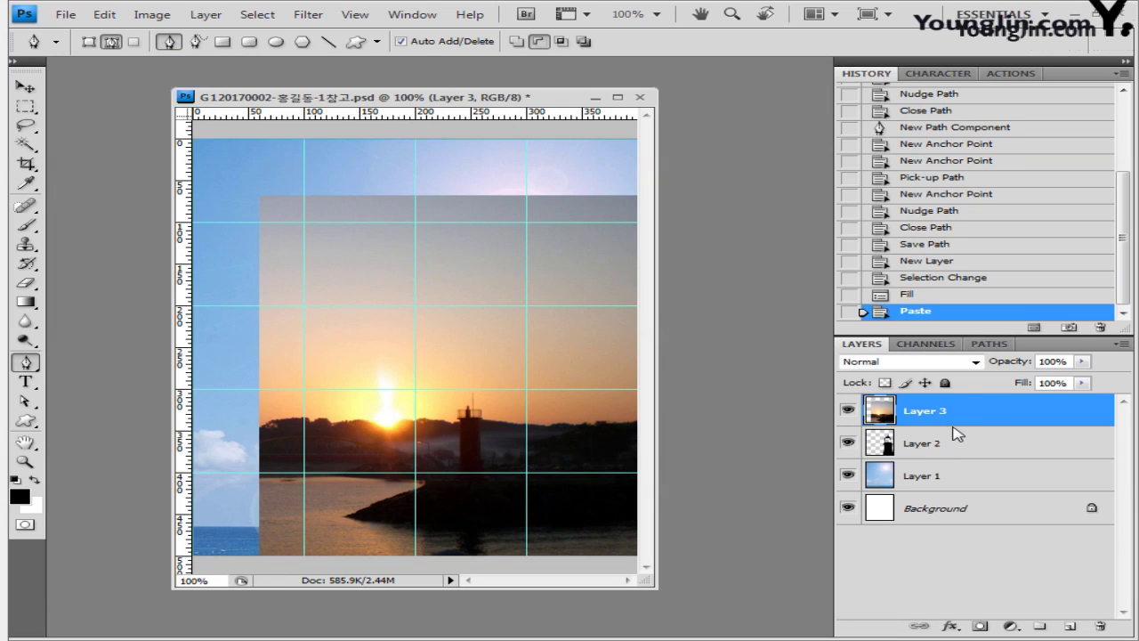
pyautogui.keyDown('alt'); pyautogui.click(957, 427); pyautogui.keyUp('alt')
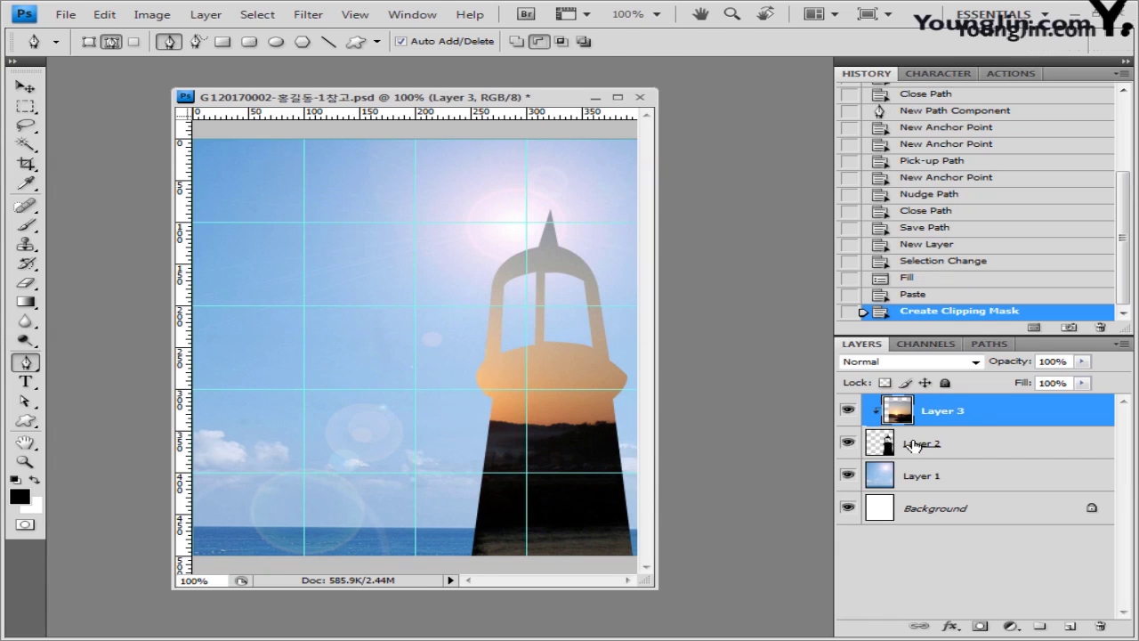
pyautogui.hotkey('ctrl', 't')
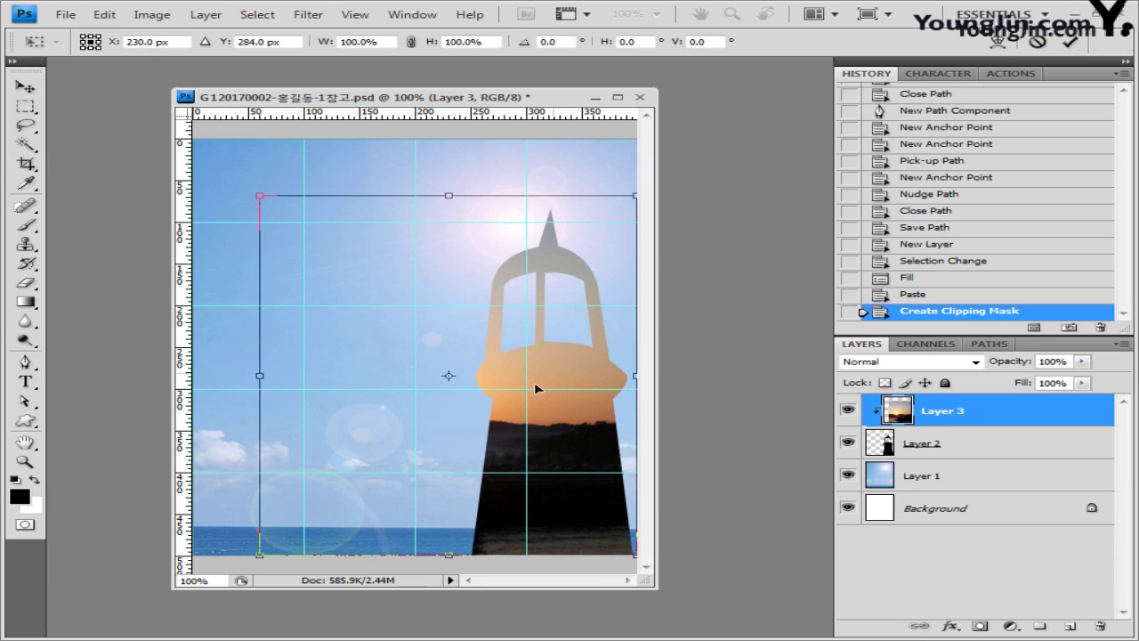
# Step: Slide the sunset about 107 px right inside the lighthouse and commit the transform
pyautogui.moveTo(366, 359); pyautogui.dragTo(485, 361)
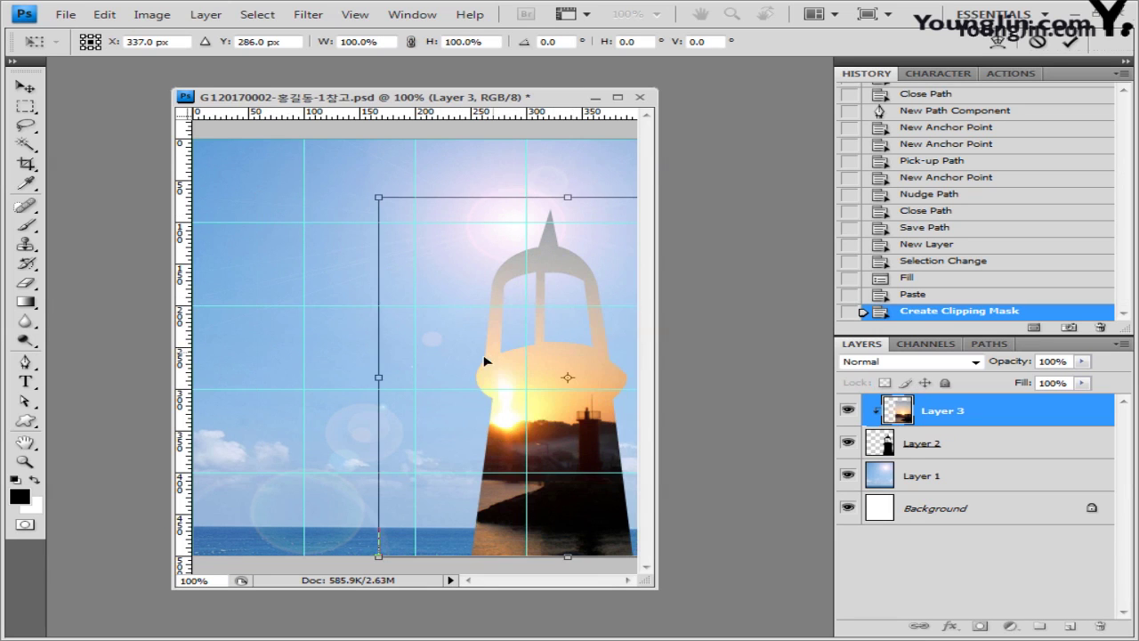
pyautogui.press('Return')
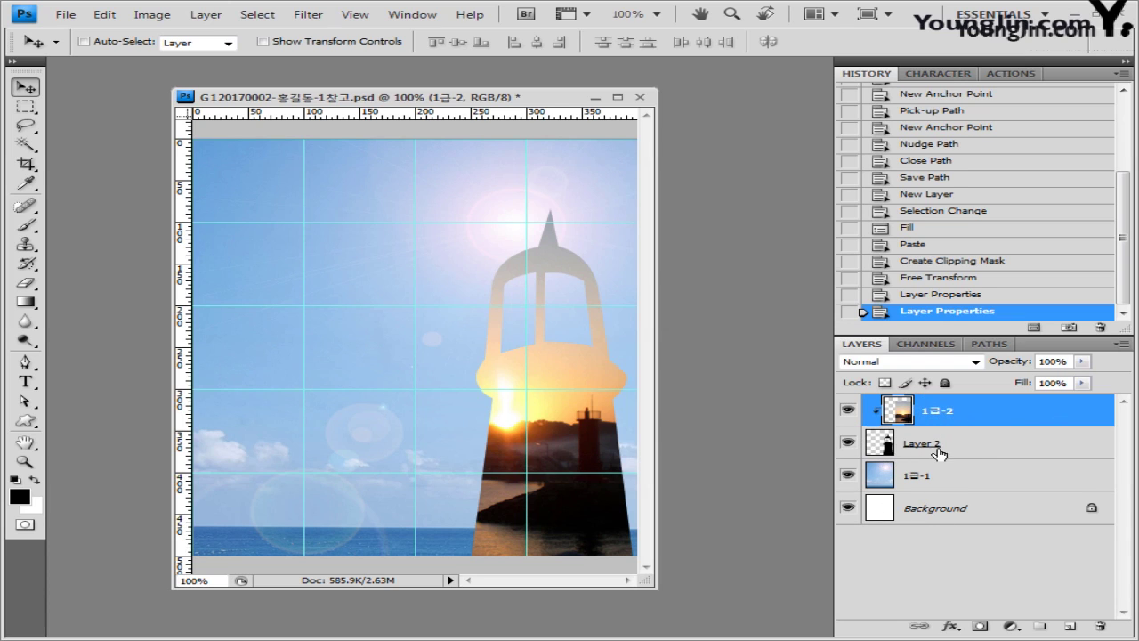
pyautogui.click(977, 449)
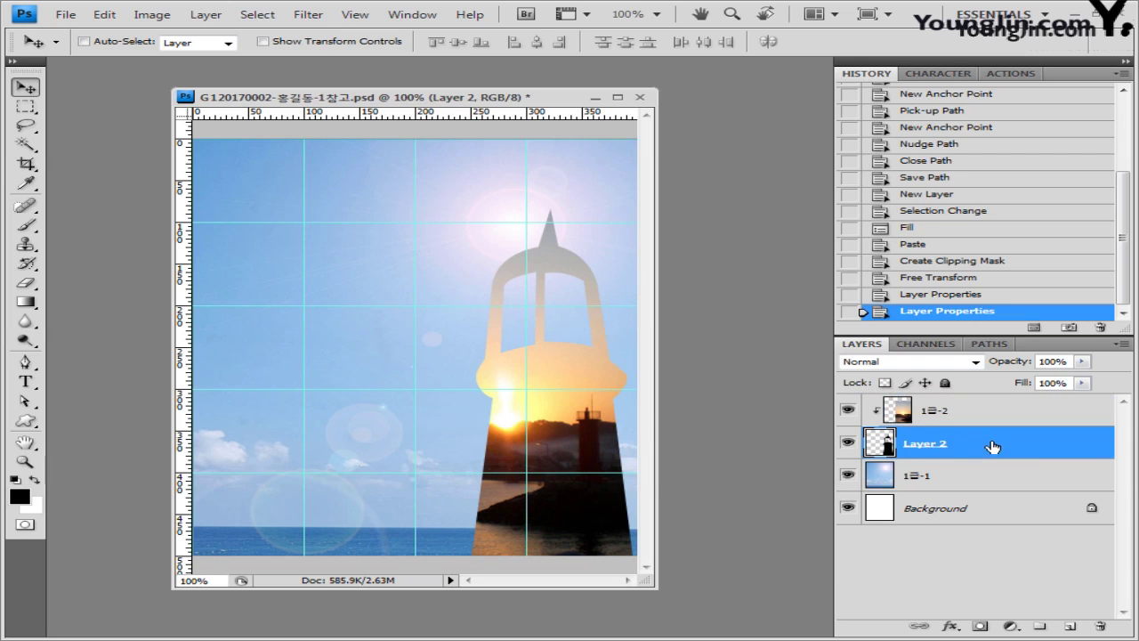
pyautogui.click(951, 626)
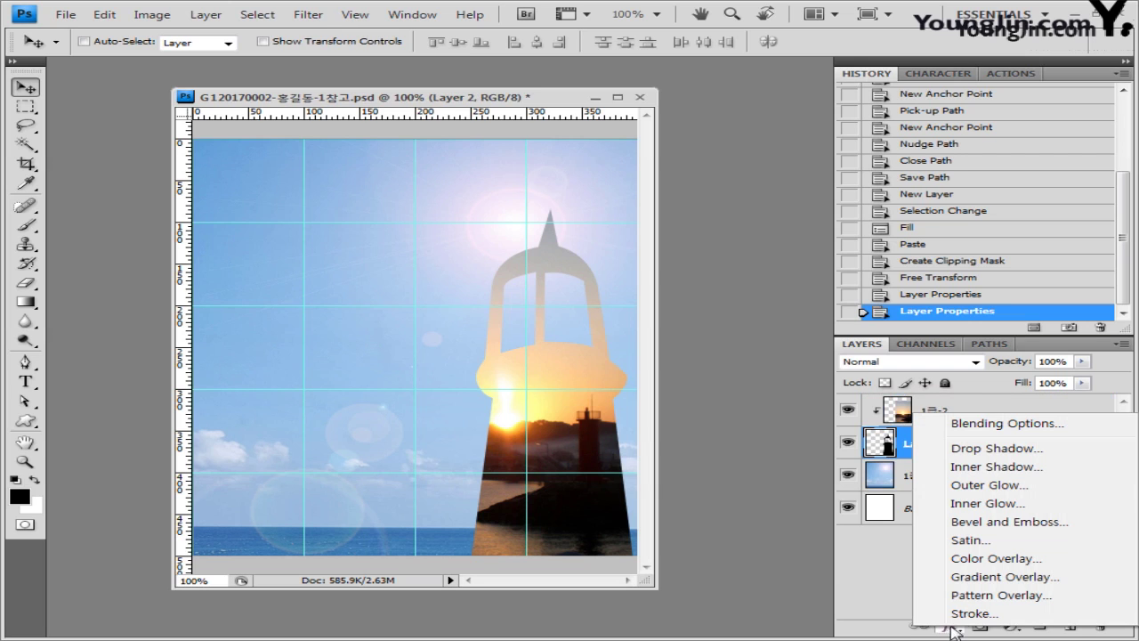
# Step: Add an Inner Shadow and a 5 px gradient-filled Stroke to the lighthouse shape
pyautogui.click(990, 474)
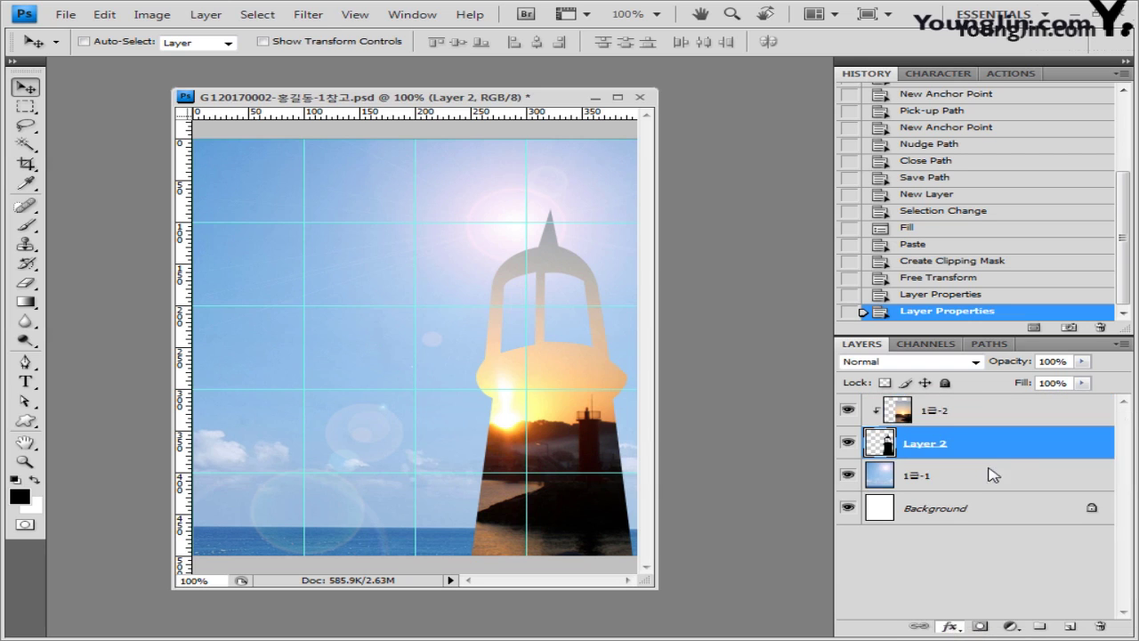
pyautogui.moveTo(667, 250); pyautogui.dragTo(681, 192)
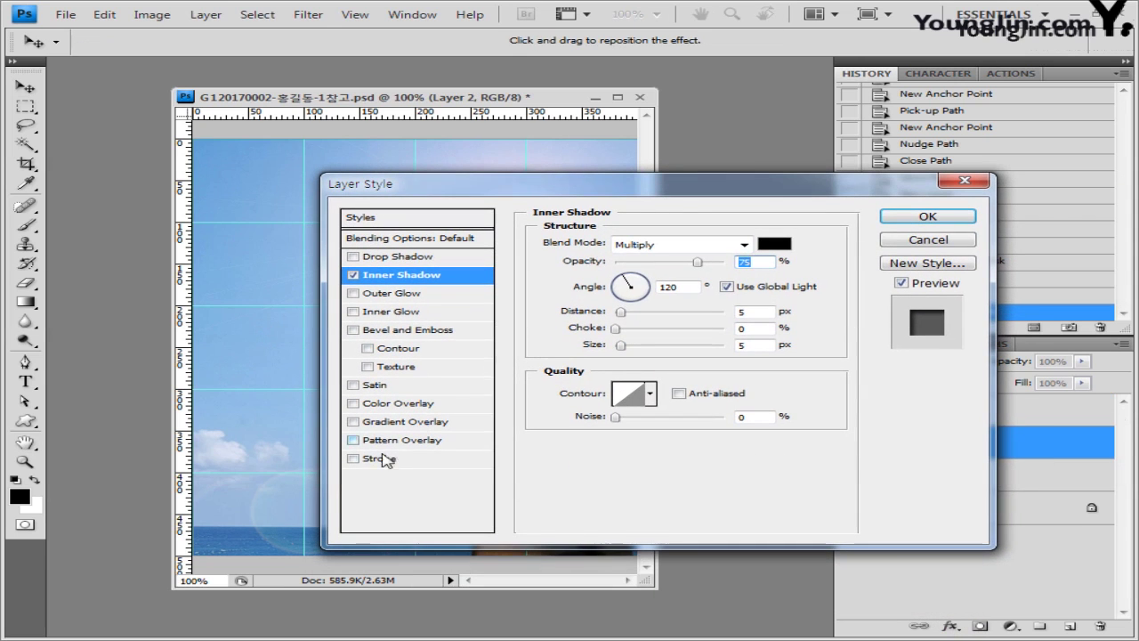
pyautogui.click(376, 458)
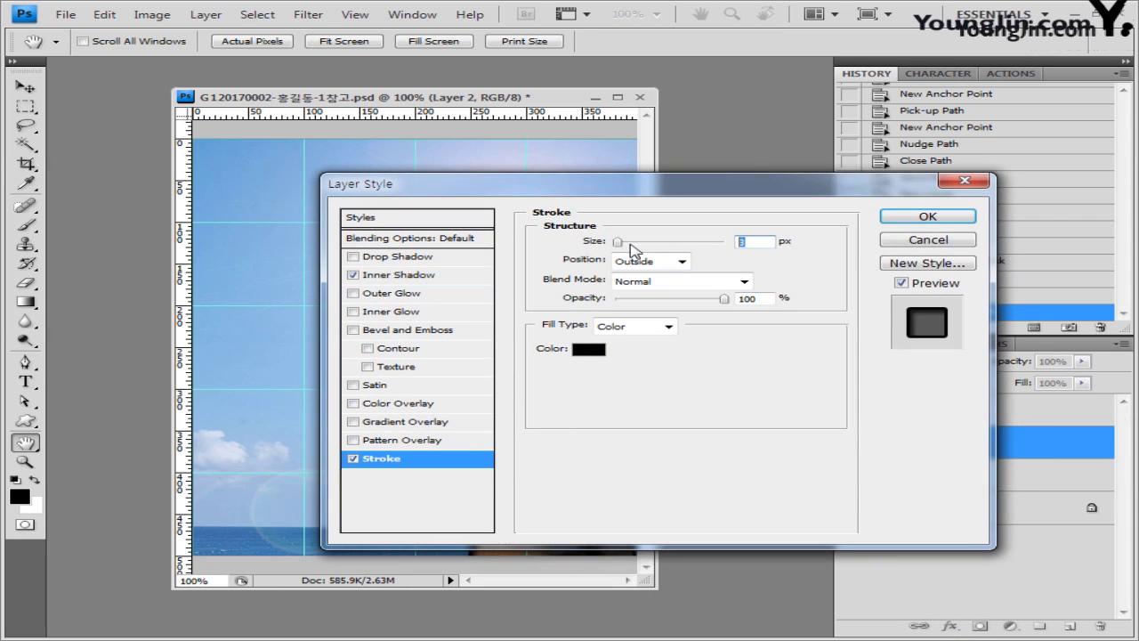
pyautogui.write('5')
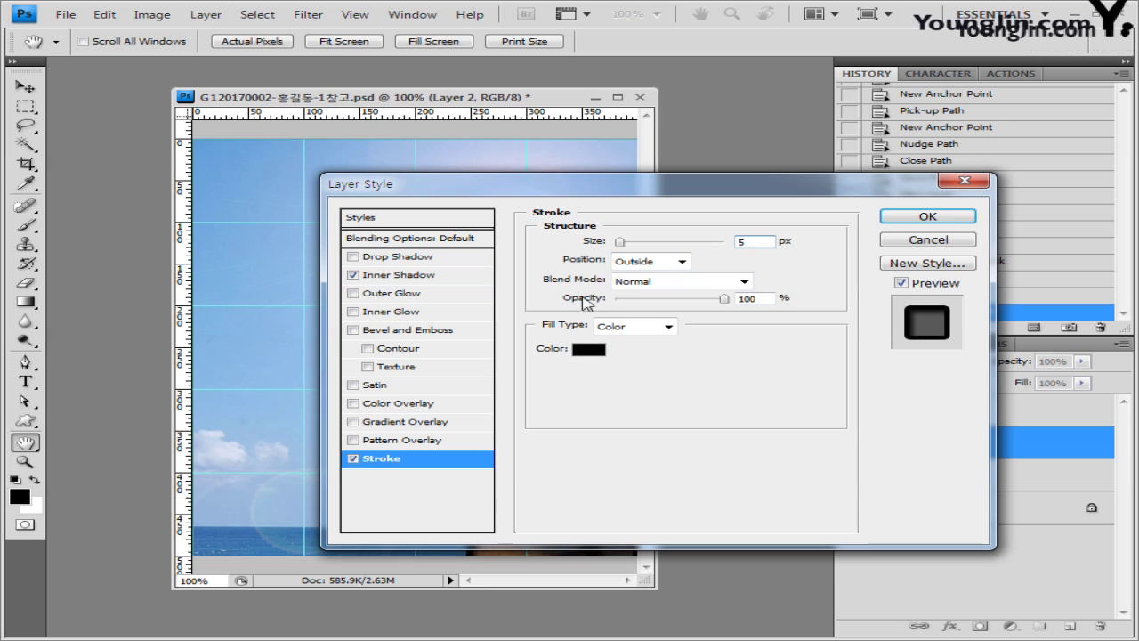
pyautogui.click(668, 327)
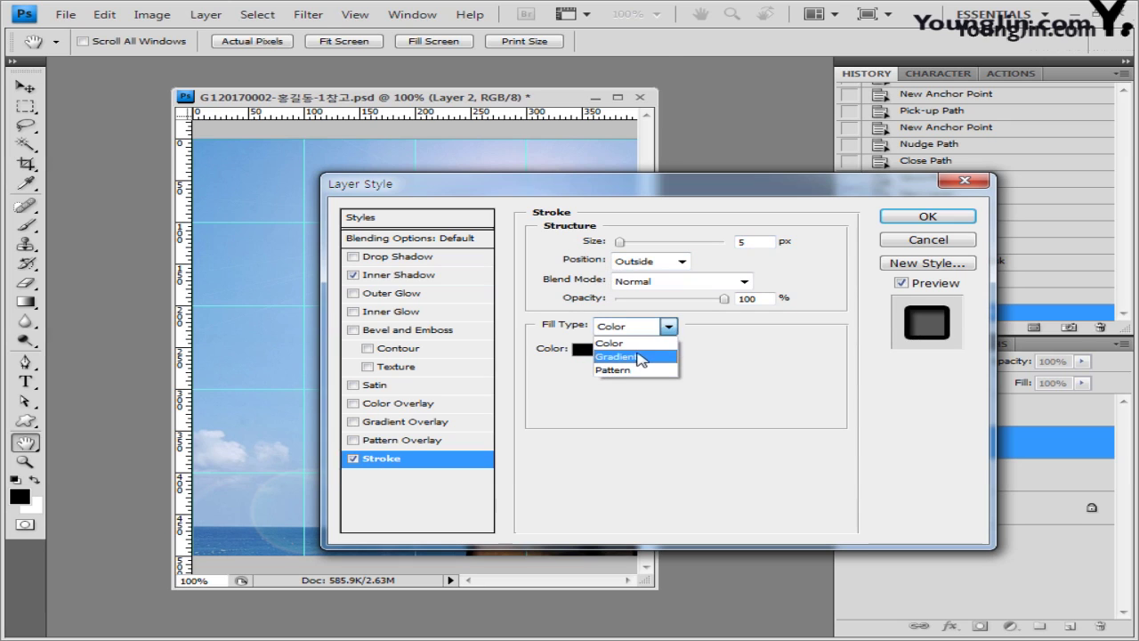
pyautogui.click(639, 357)
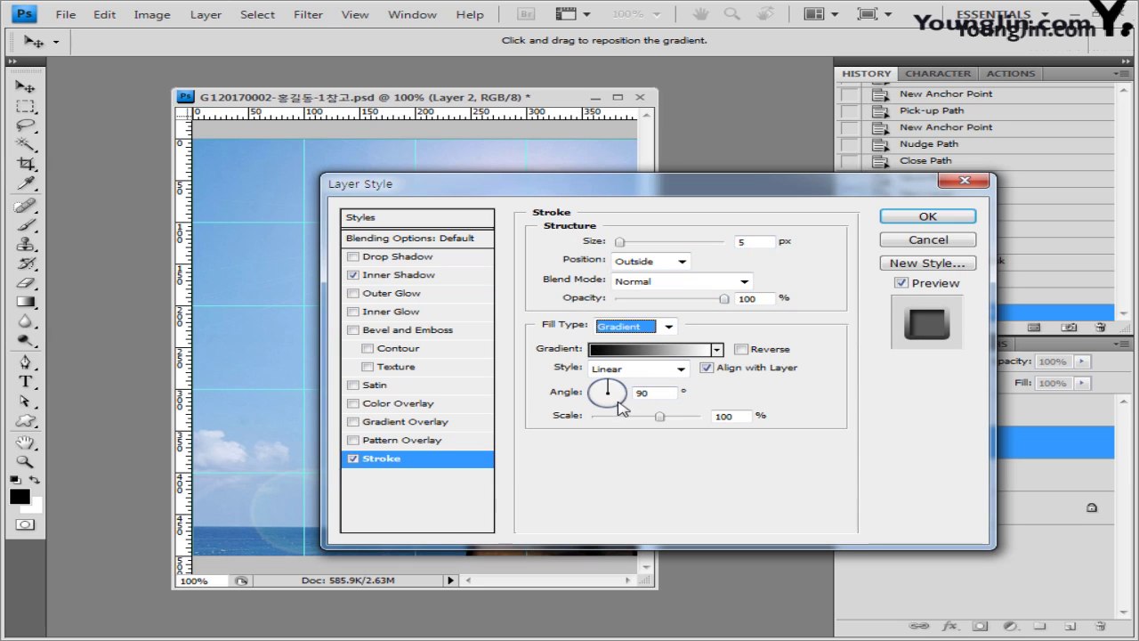
# Step: Set the stroke gradient from white to light cyan 99ffff and apply the effects
pyautogui.click(650, 352)
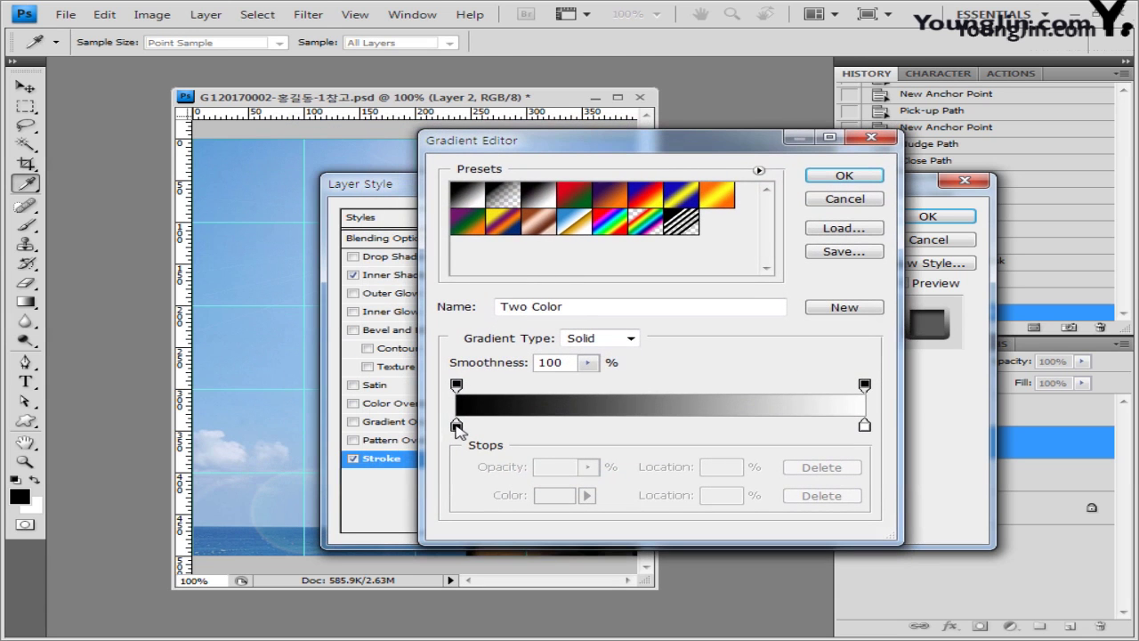
pyautogui.doubleClick(457, 427)
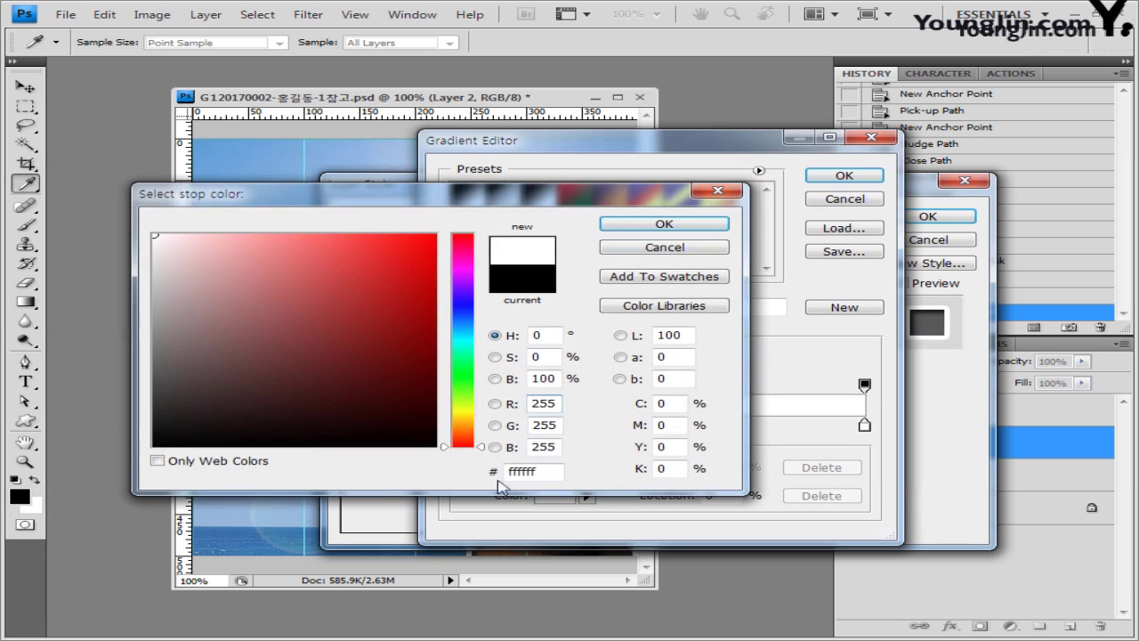
pyautogui.click(708, 223)
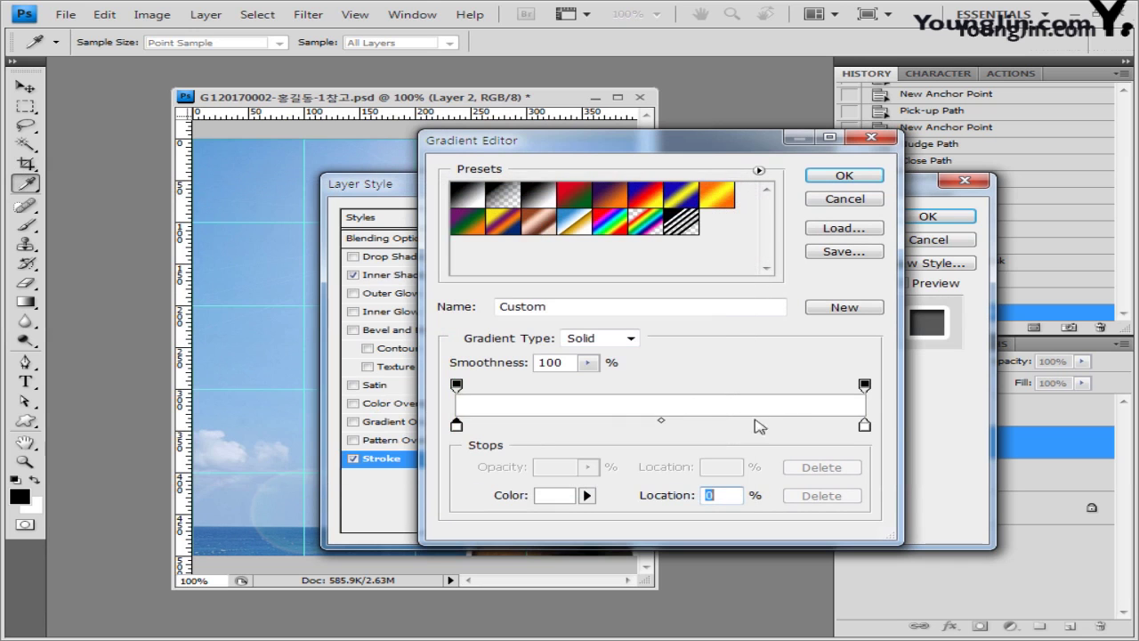
pyautogui.doubleClick(864, 425)
pyautogui.write('99ffff')
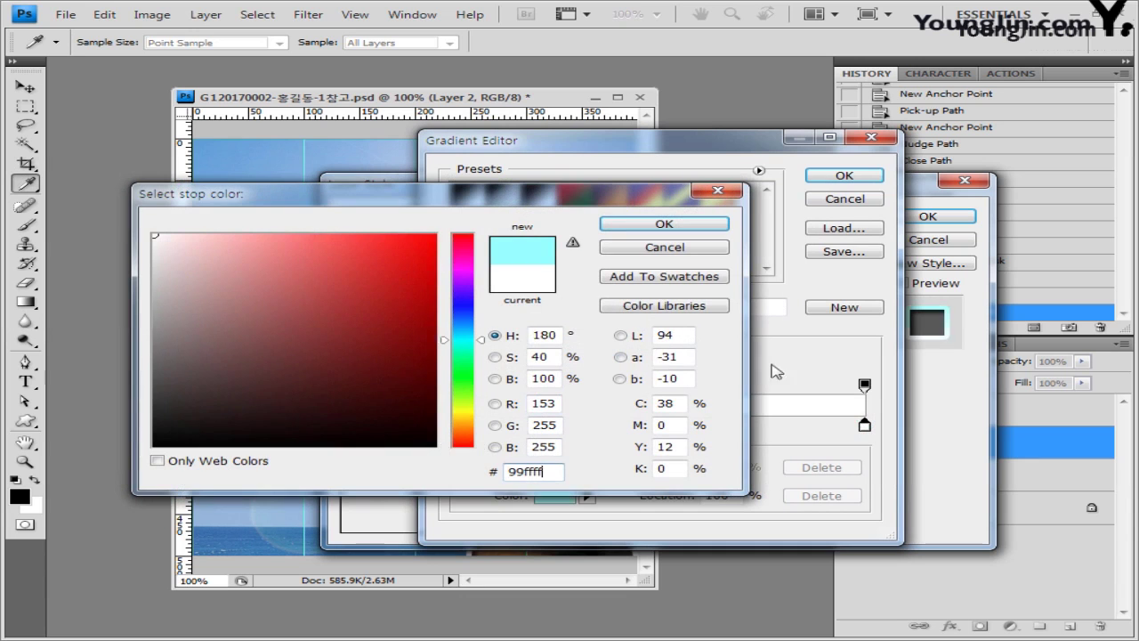
pyautogui.click(679, 226)
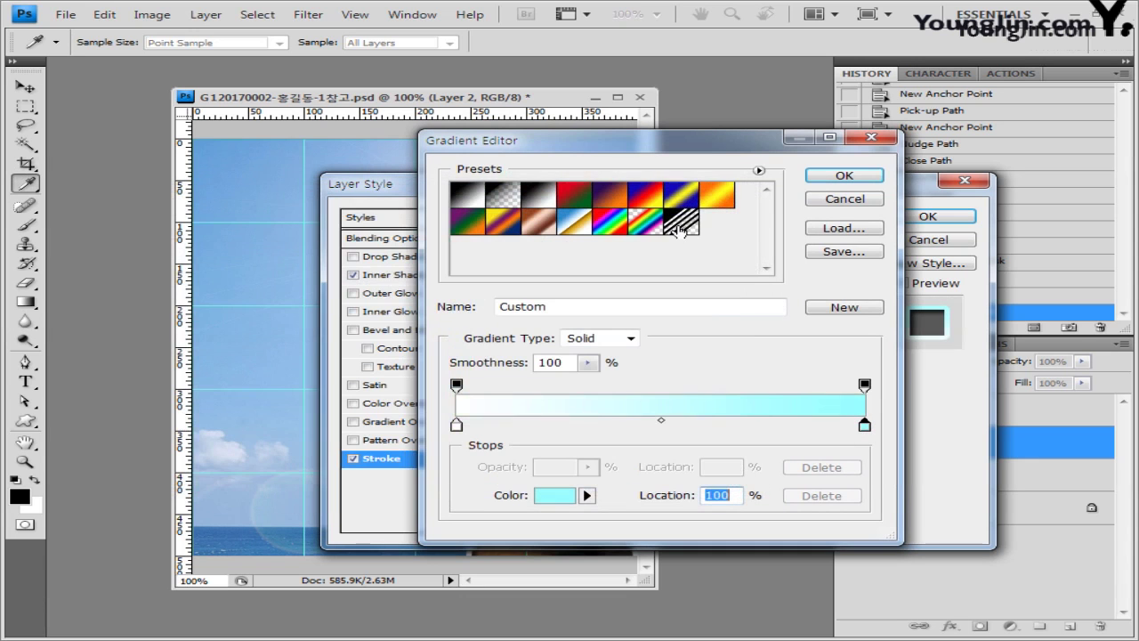
pyautogui.click(846, 177)
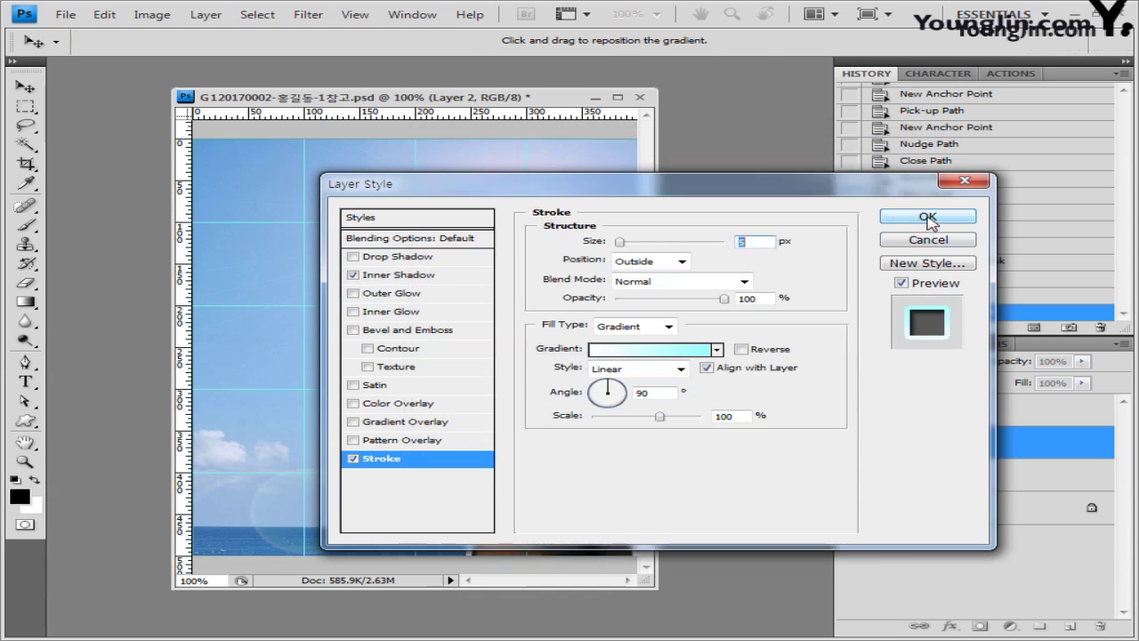
pyautogui.click(926, 219)
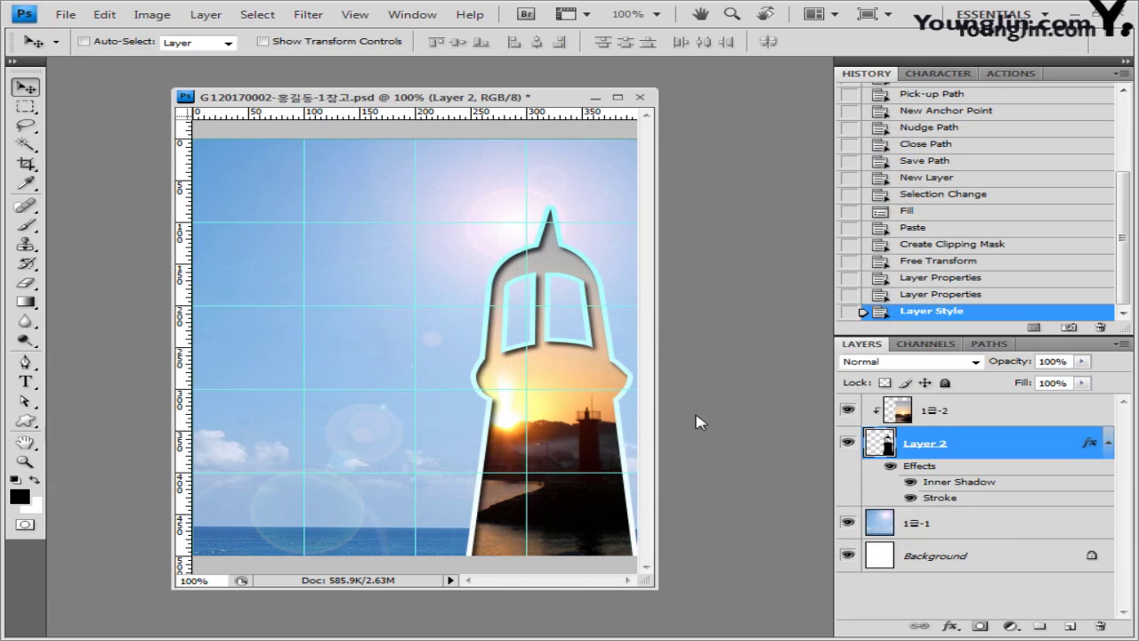
pyautogui.click(1006, 412)
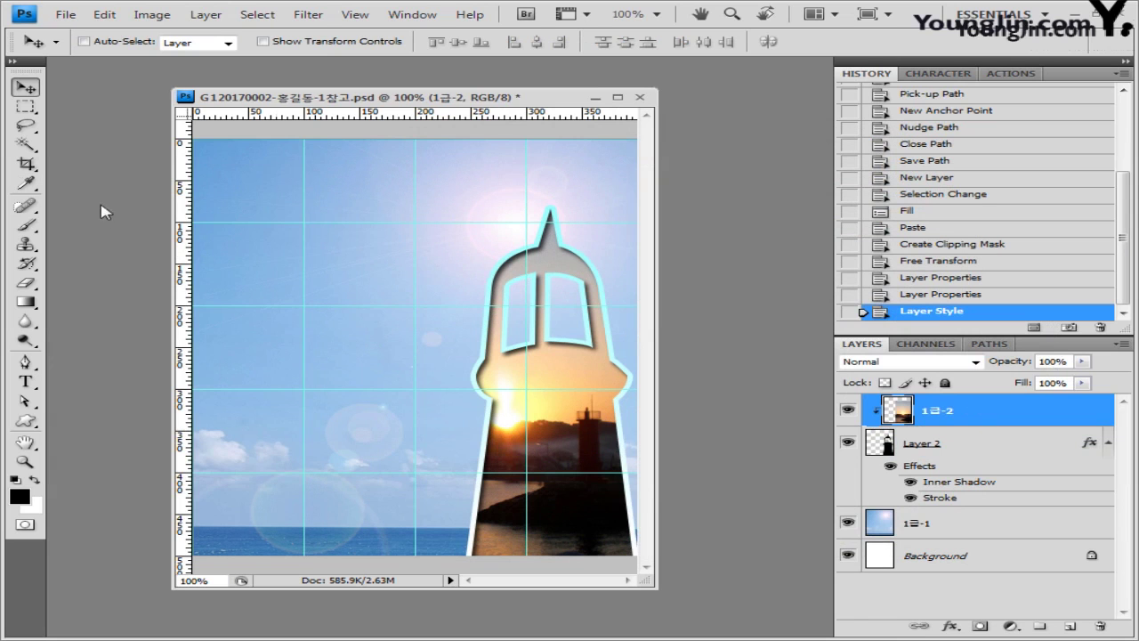
# Step: Open the airplane photo 1급-3.jpg
pyautogui.doubleClick(130, 185)
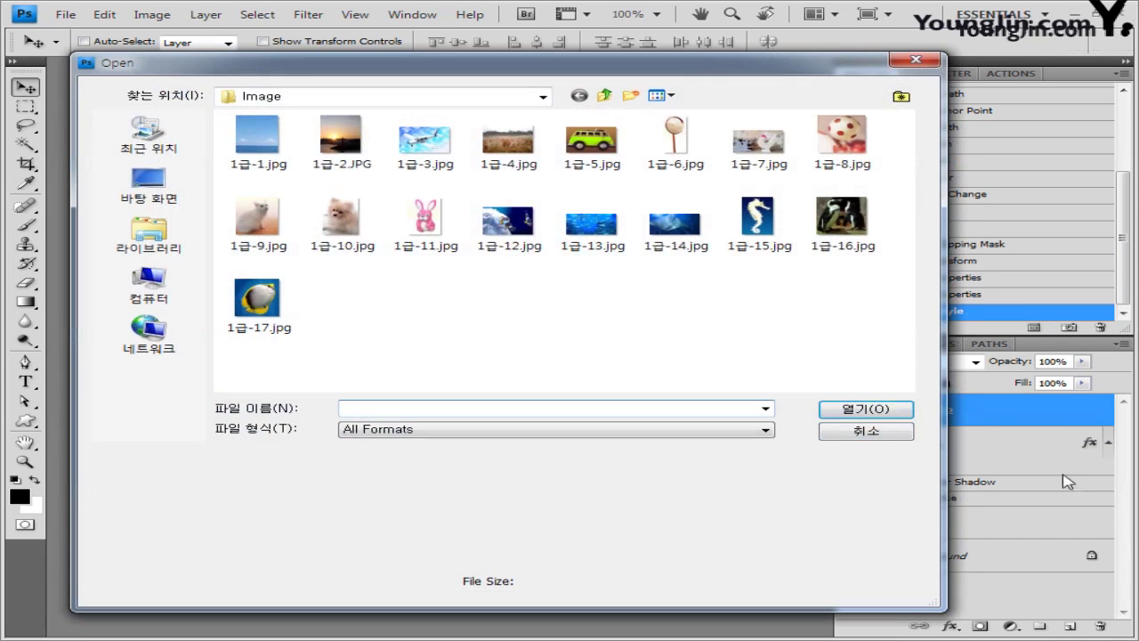
pyautogui.click(425, 141)
pyautogui.click(864, 409)
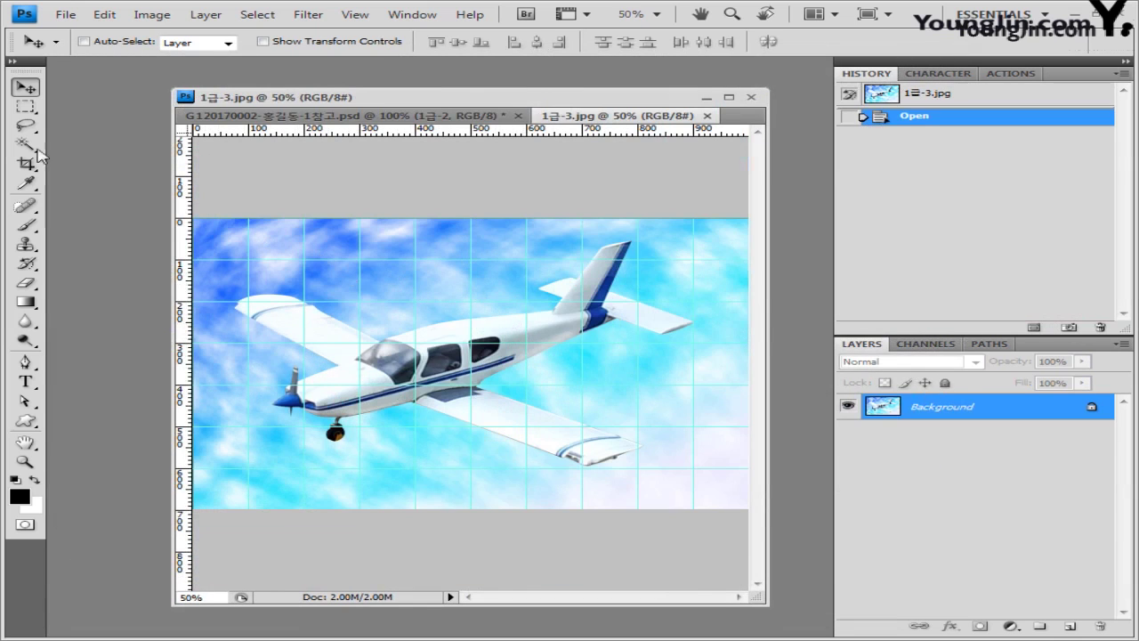
# Step: Select the sky above and below the plane with the Quick Selection tool
pyautogui.click(25, 145)
pyautogui.click(105, 143)
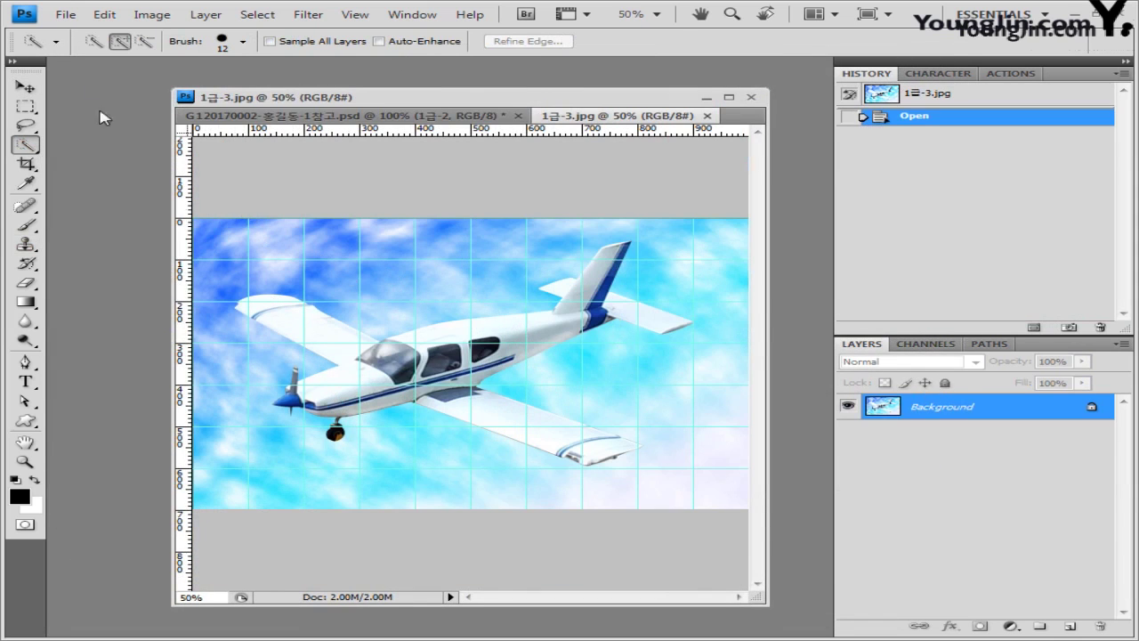
pyautogui.click(470, 278)
pyautogui.moveTo(437, 283)
pyautogui.mouseDown()
pyautogui.moveTo(445, 279)
pyautogui.moveTo(210, 267)
pyautogui.moveTo(284, 243)
pyautogui.mouseUp()
pyautogui.moveTo(230, 413)
pyautogui.mouseDown()
pyautogui.moveTo(258, 478)
pyautogui.moveTo(431, 483)
pyautogui.mouseUp()
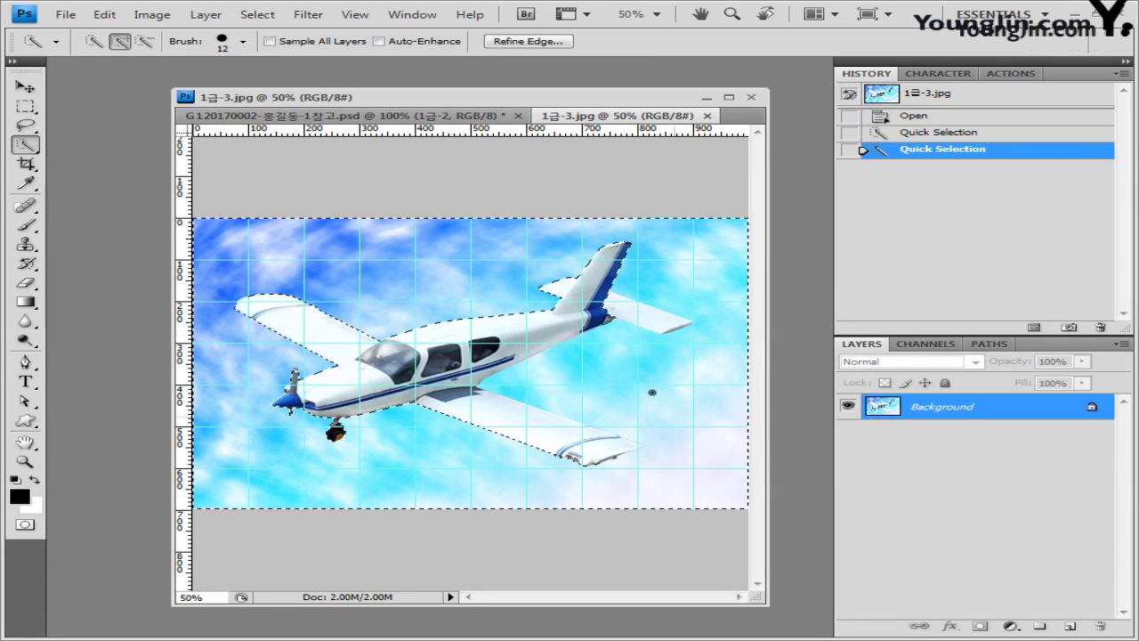
pyautogui.moveTo(652, 392); pyautogui.dragTo(654, 393)
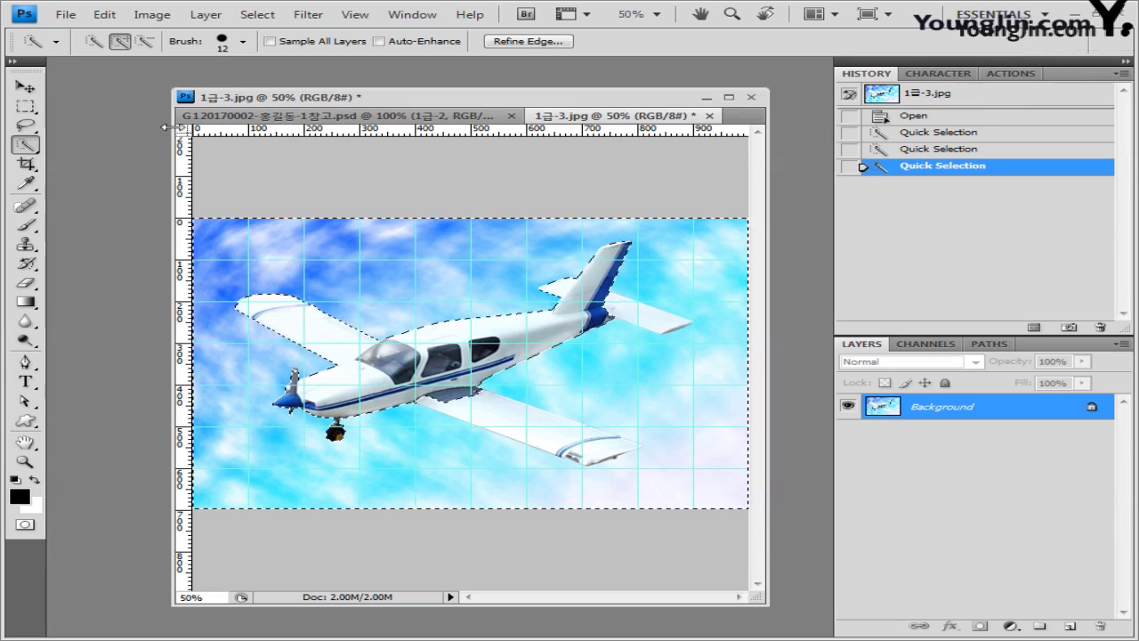
# Step: Subtract the wing tip and tail, invert to isolate the airplane, and close the photo
pyautogui.click(145, 42)
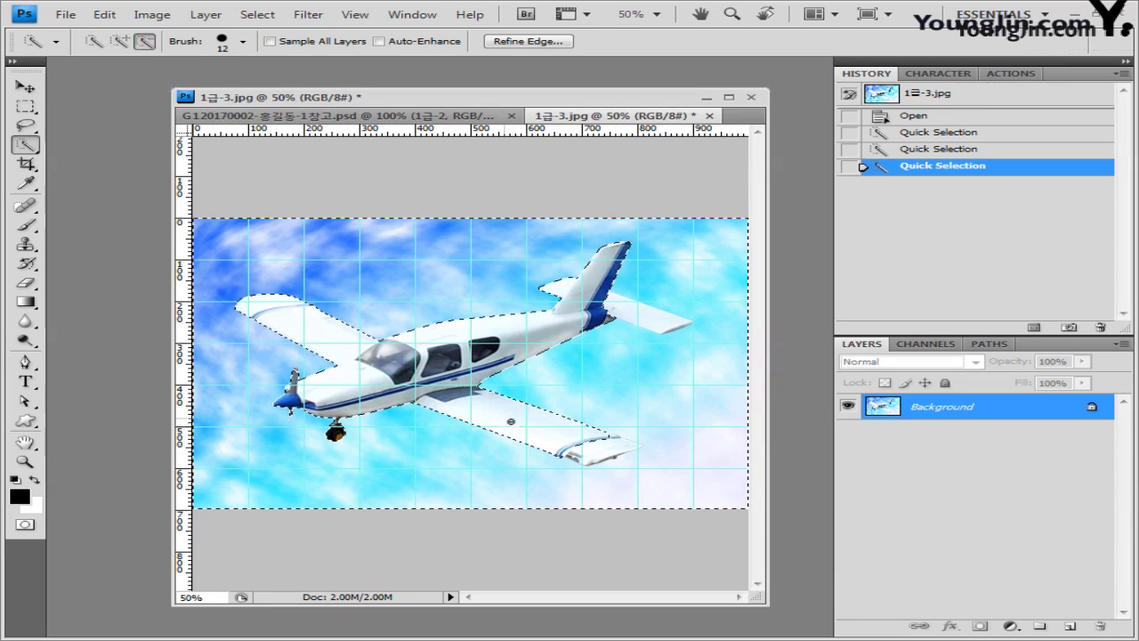
pyautogui.click(611, 446)
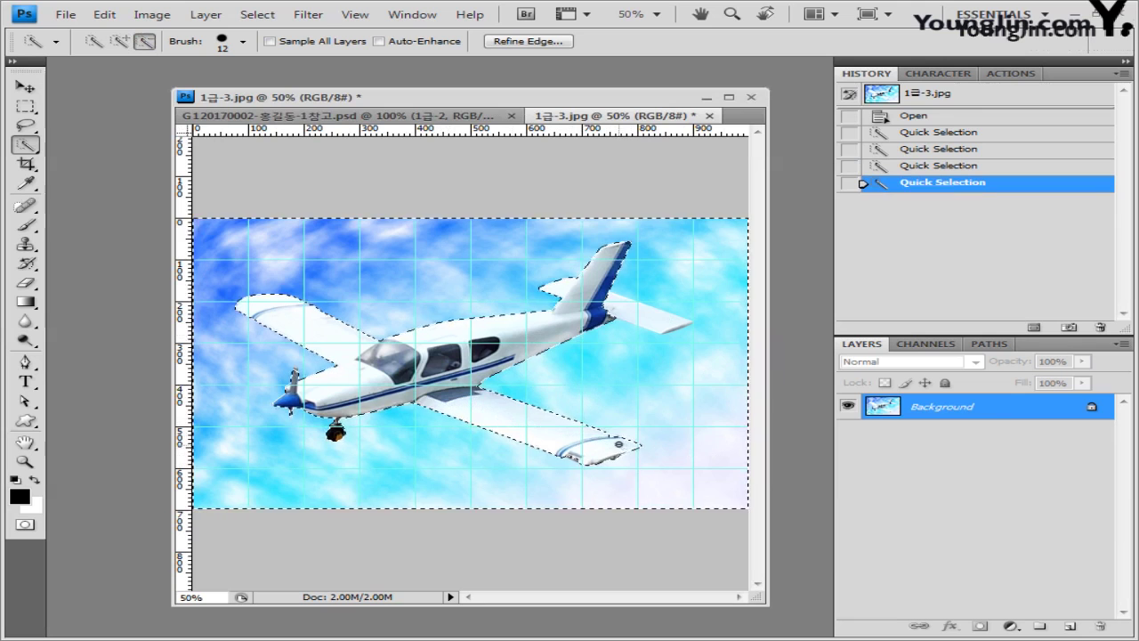
pyautogui.click(613, 437)
pyautogui.click(634, 315)
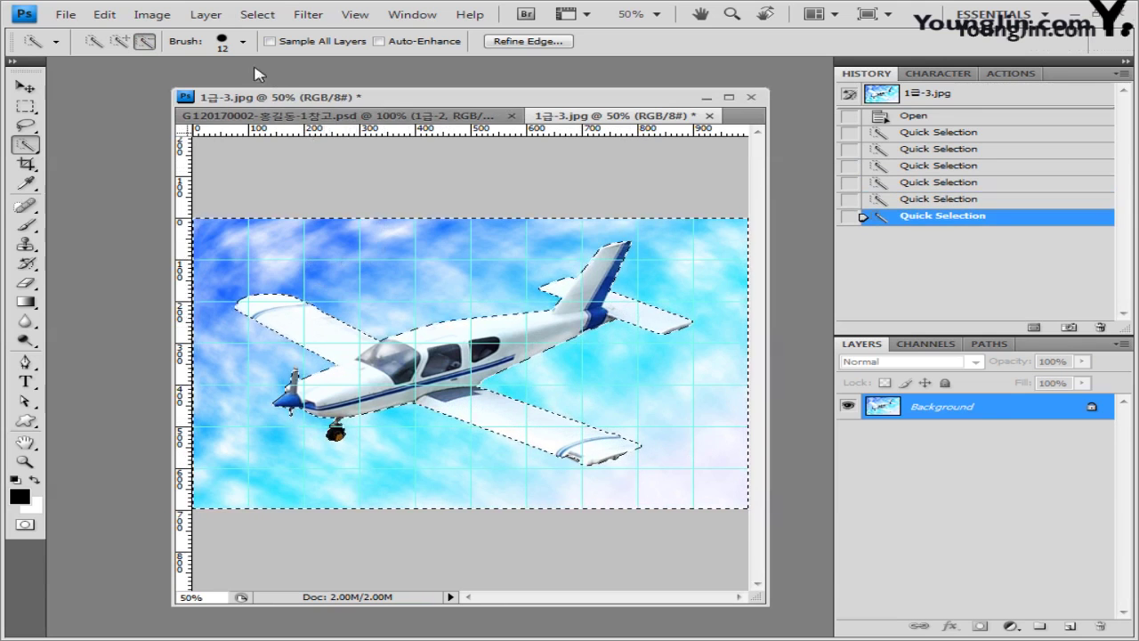
pyautogui.click(257, 14)
pyautogui.click(287, 82)
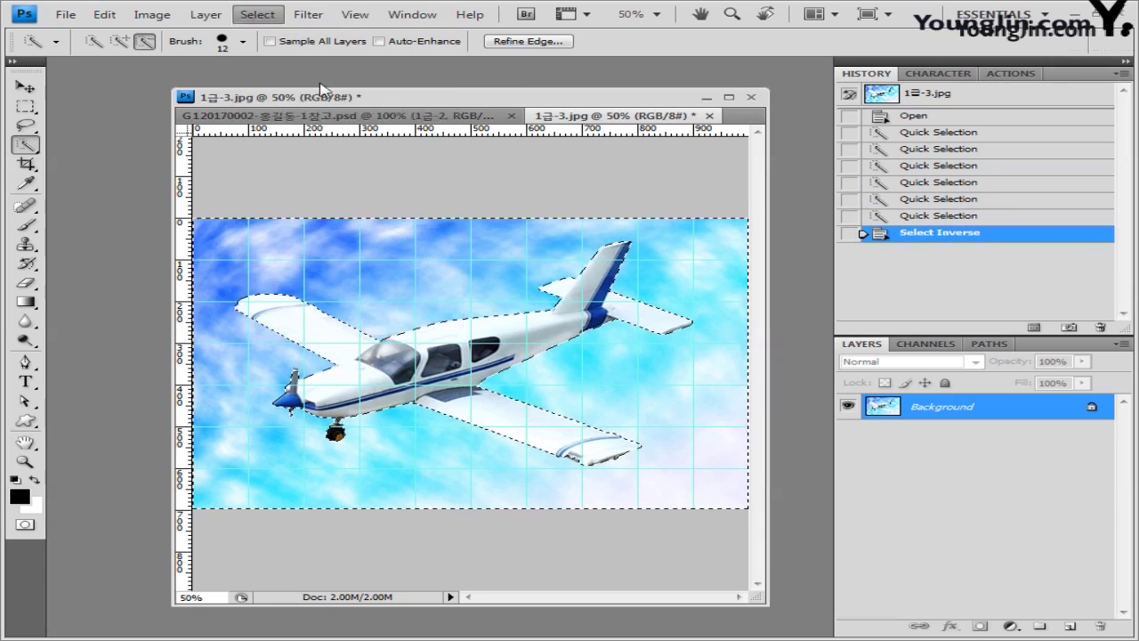
pyautogui.click(710, 116)
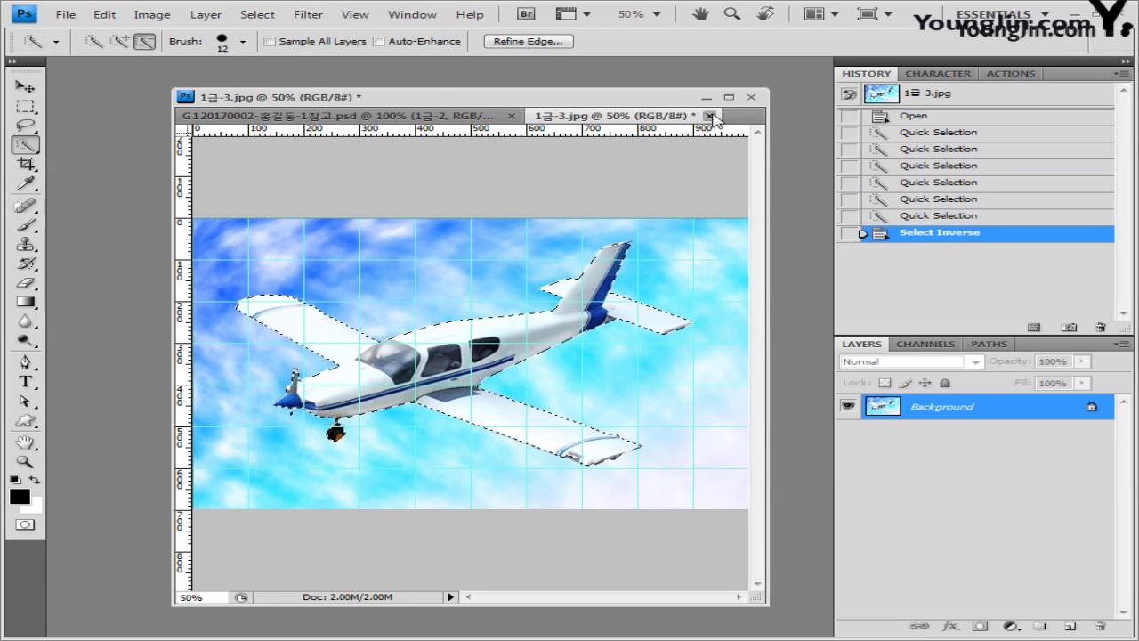
# Step: Discard changes to the photo, then paste and scale the airplane beside the lighthouse
pyautogui.click(526, 257)
pyautogui.hotkey('ctrl', 'v')
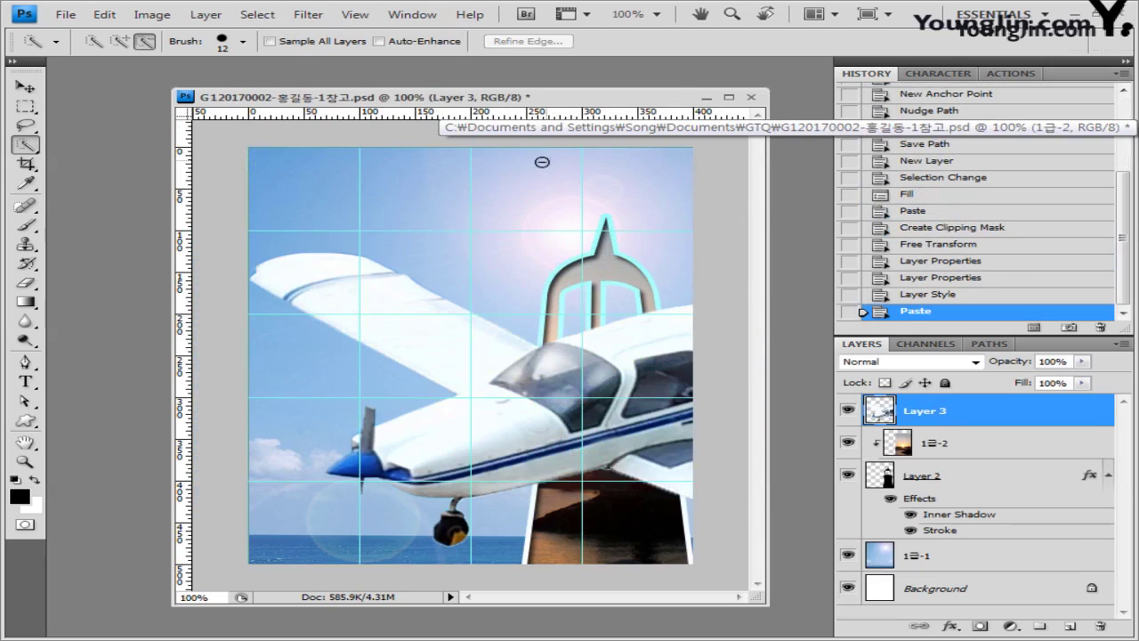
pyautogui.hotkey('ctrl', 't')
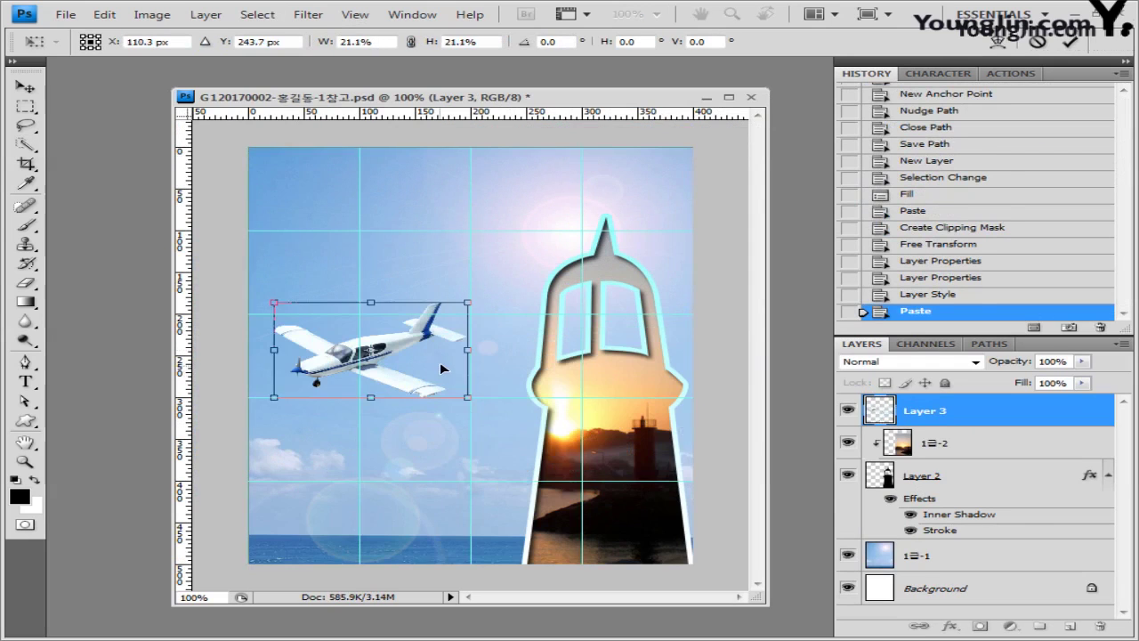
pyautogui.press('Return')
pyautogui.press('w')
# Step: Rename the airplane layer to 1급-3 and give it an Outer Glow
pyautogui.doubleClick(926, 411)
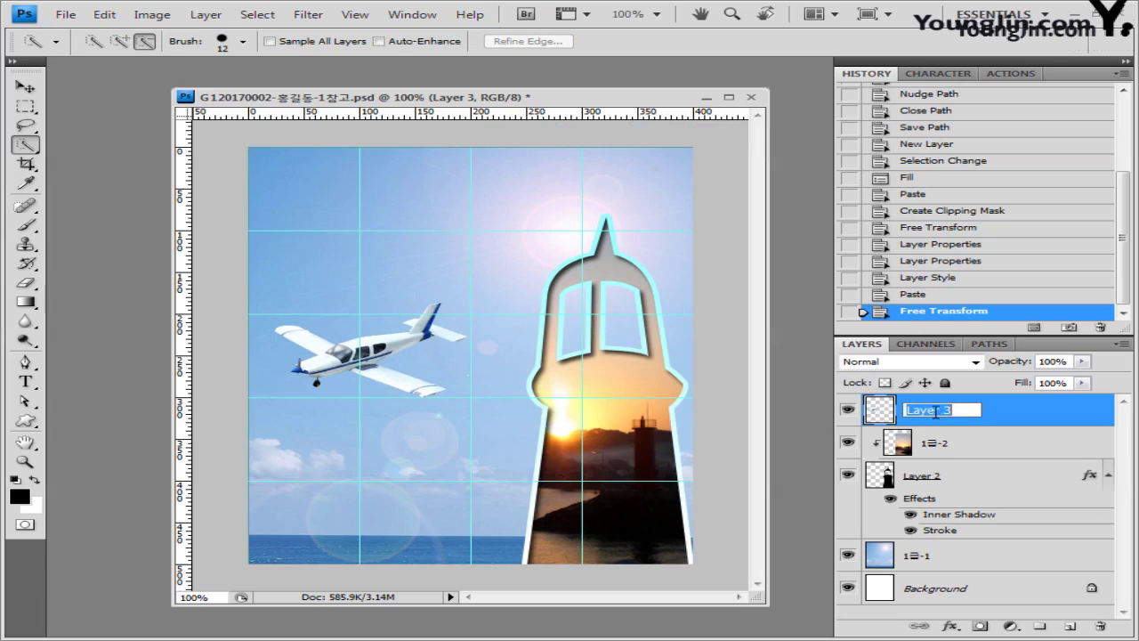
pyautogui.write('1급-3')
pyautogui.press('Return')
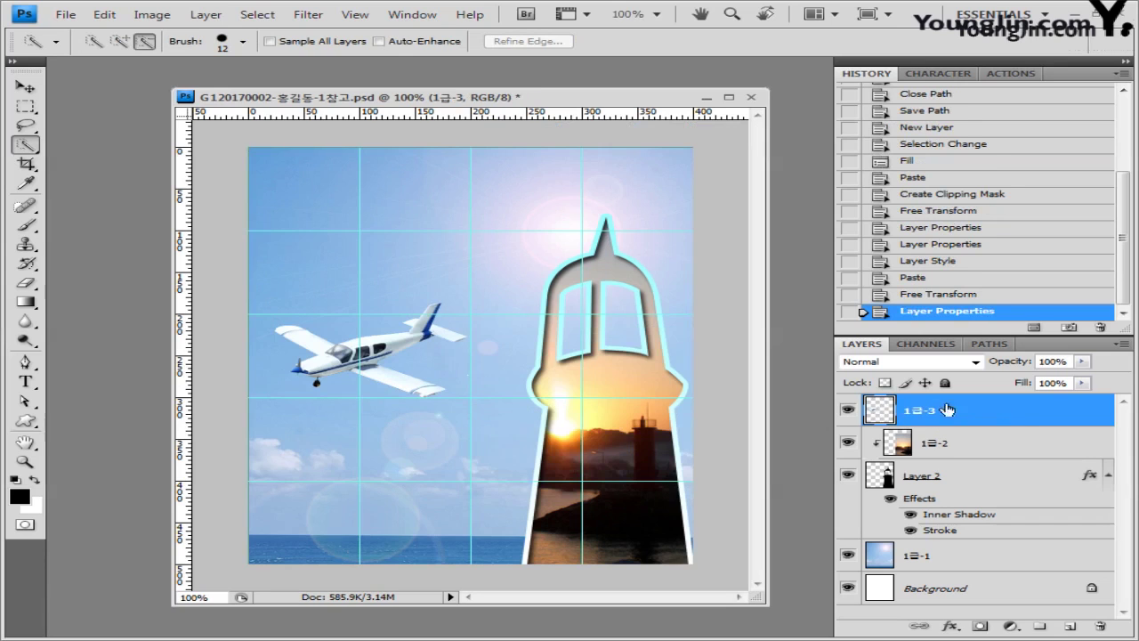
pyautogui.click(951, 625)
pyautogui.click(988, 482)
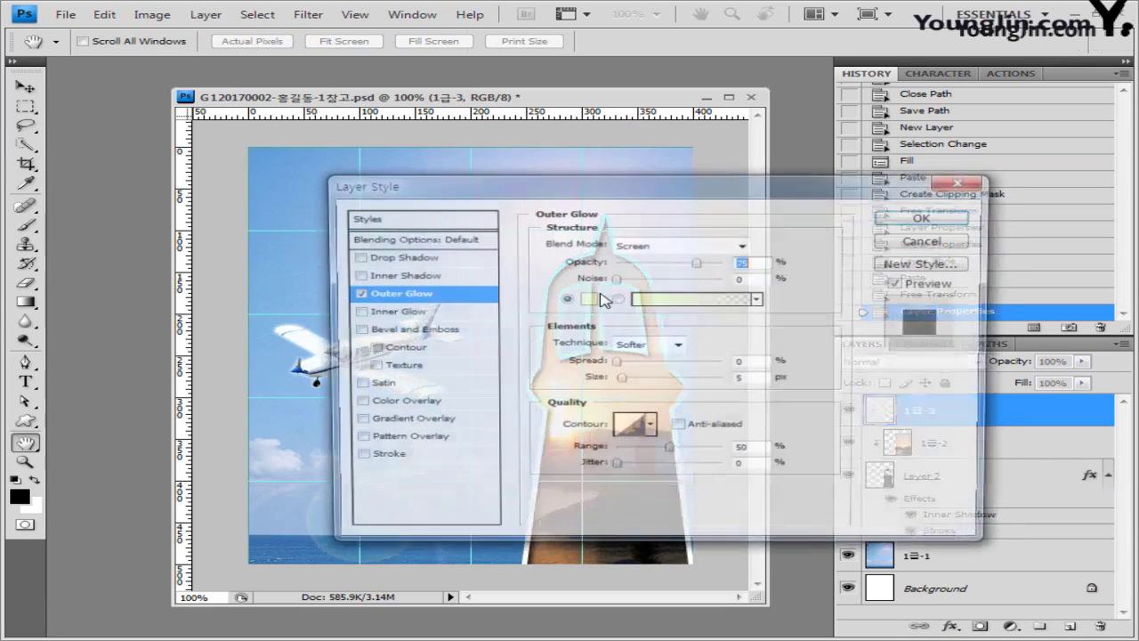
pyautogui.click(930, 220)
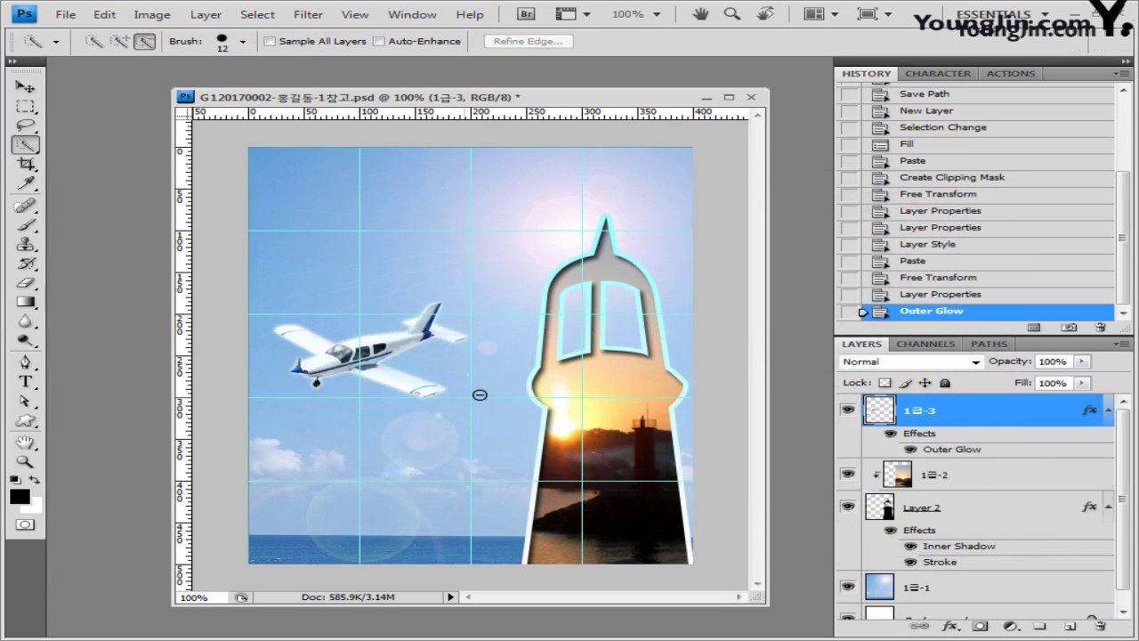
pyautogui.press('v')
pyautogui.moveTo(26, 420); pyautogui.dragTo(204, 498)
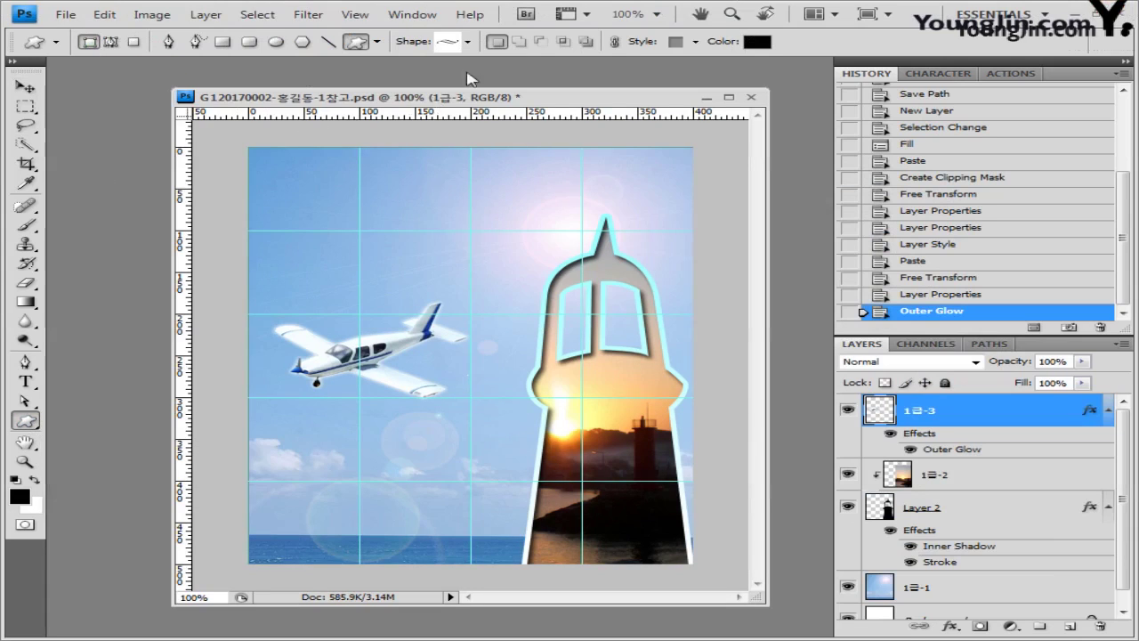
# Step: Load the Nature shape set and draw a large cloud near the top-left
pyautogui.click(468, 42)
pyautogui.click(733, 69)
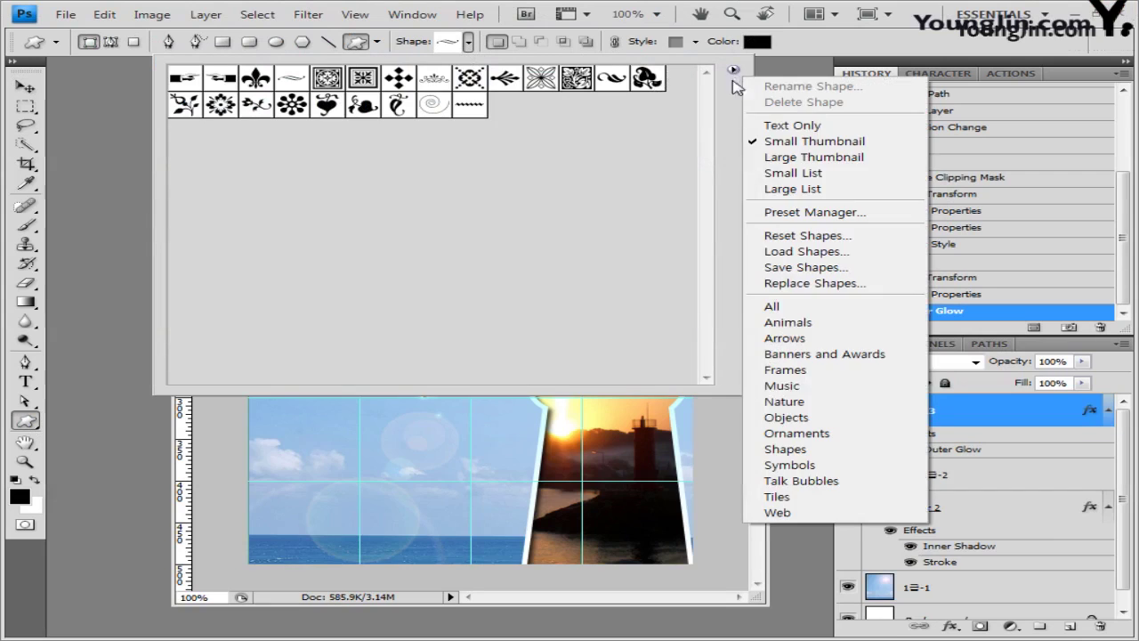
pyautogui.click(782, 397)
pyautogui.click(464, 257)
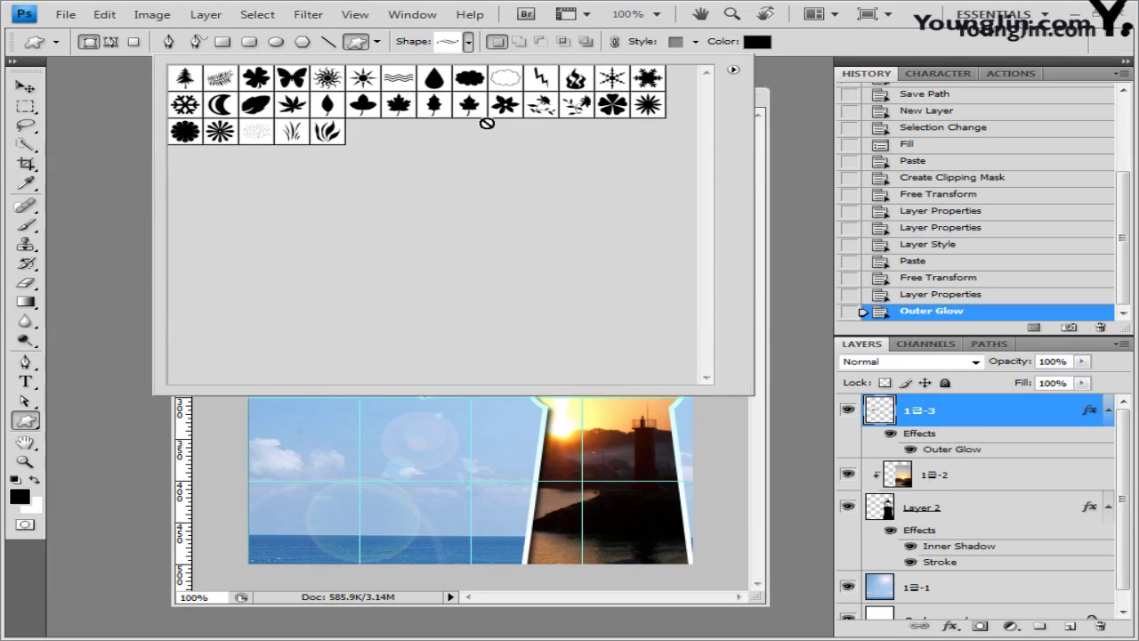
pyautogui.click(472, 79)
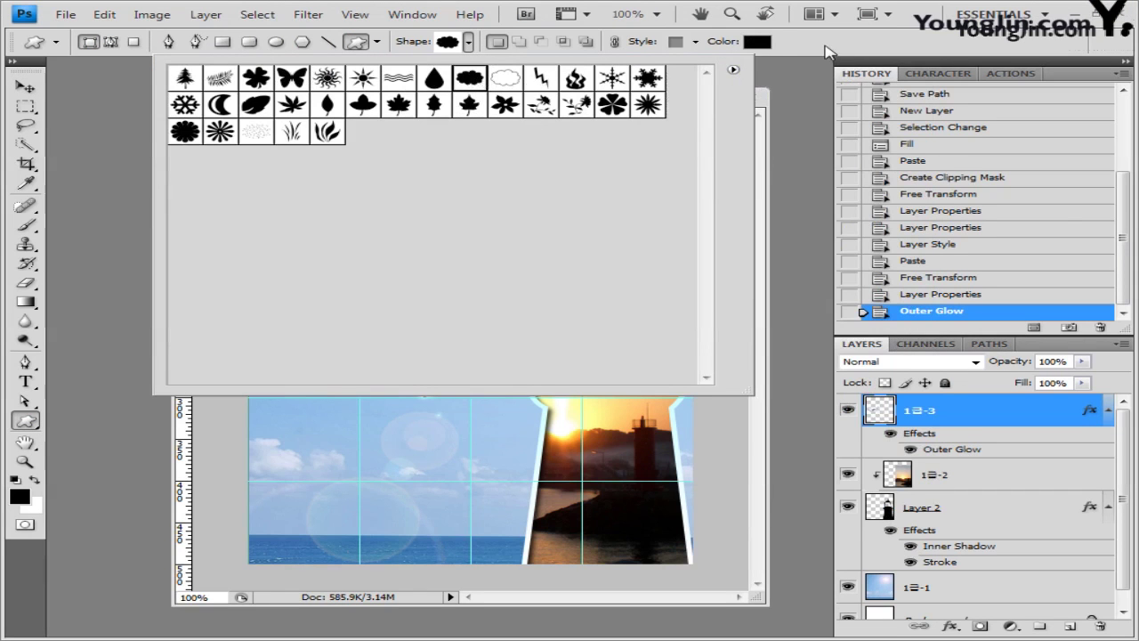
pyautogui.press('Return')
pyautogui.moveTo(285, 175); pyautogui.dragTo(522, 246)
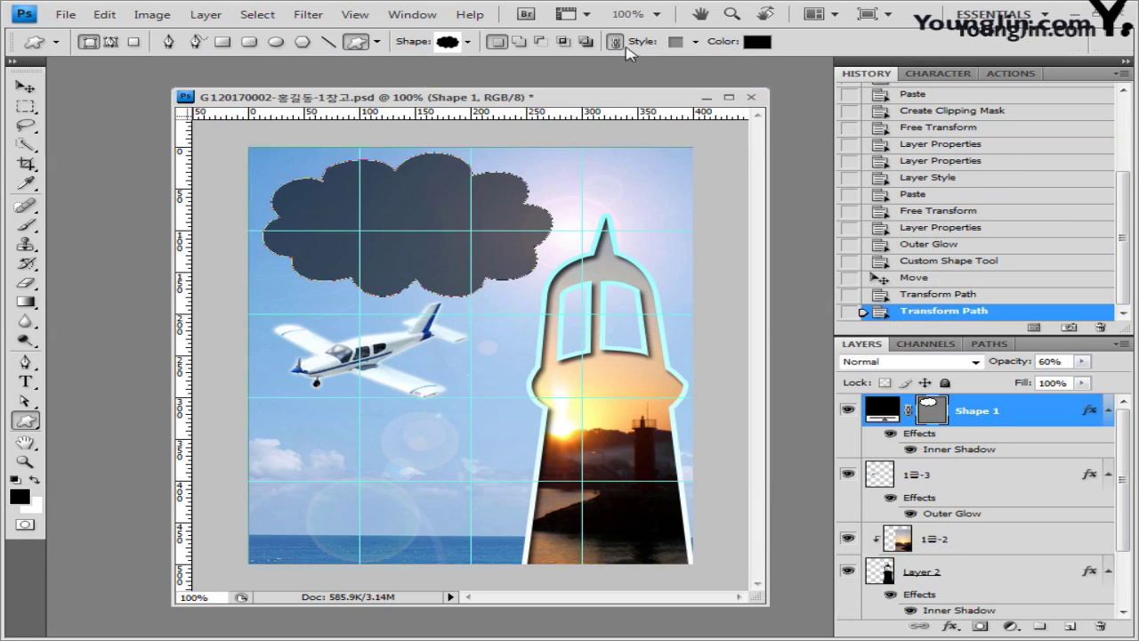
# Step: Set the cloud to No Style with a light blue 99ccff fill
pyautogui.click(696, 42)
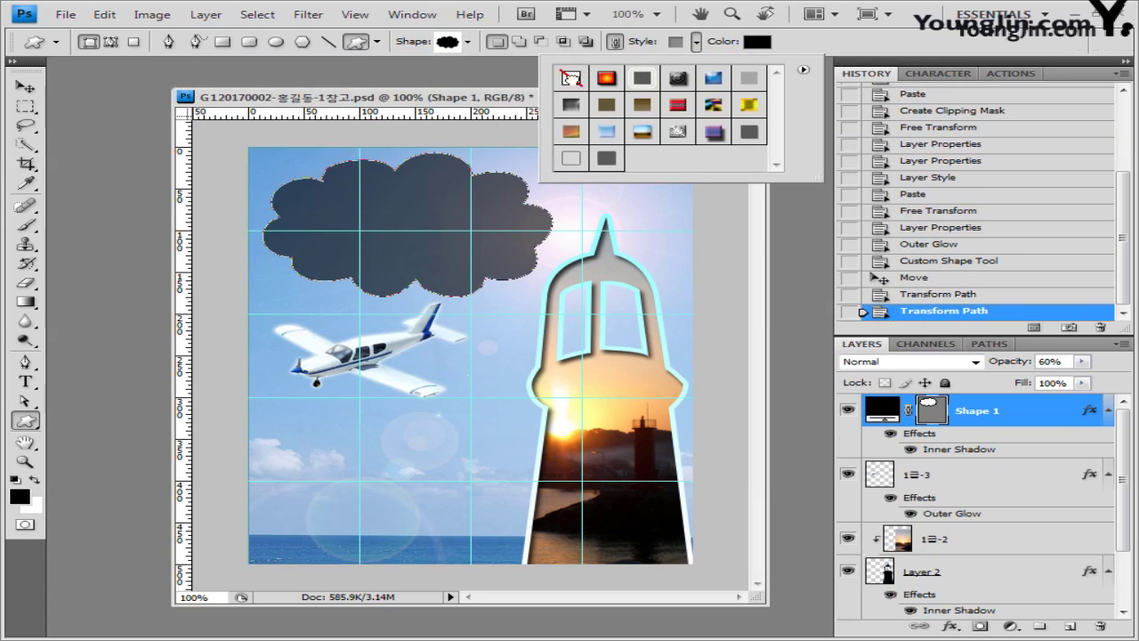
pyautogui.click(573, 77)
pyautogui.click(758, 42)
pyautogui.doubleClick(554, 476)
pyautogui.write('99ccff')
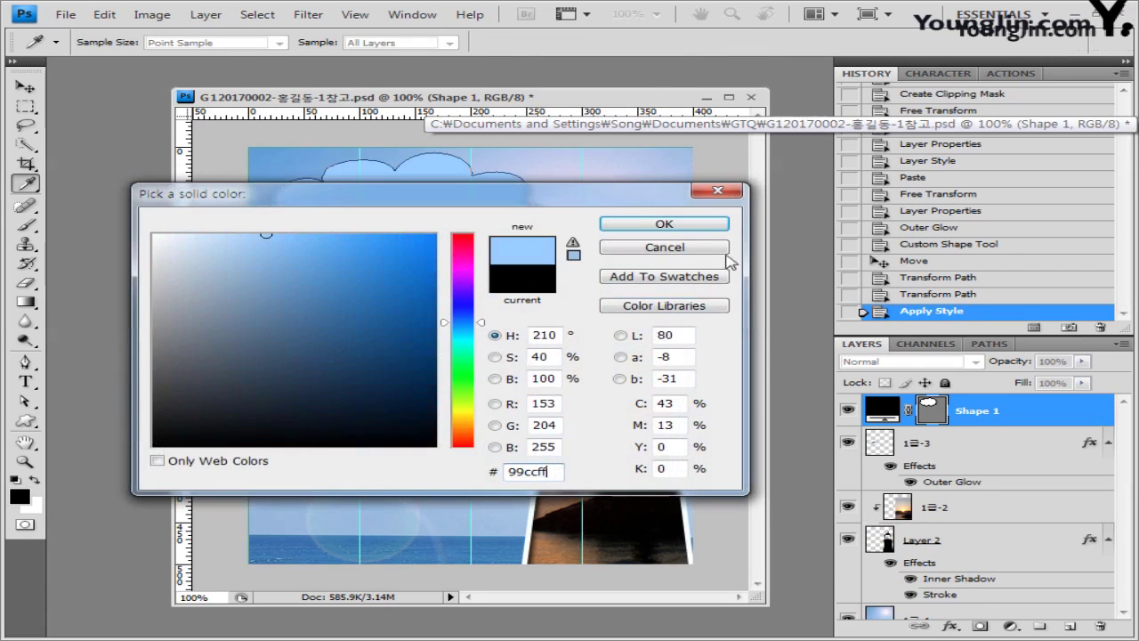
pyautogui.click(700, 227)
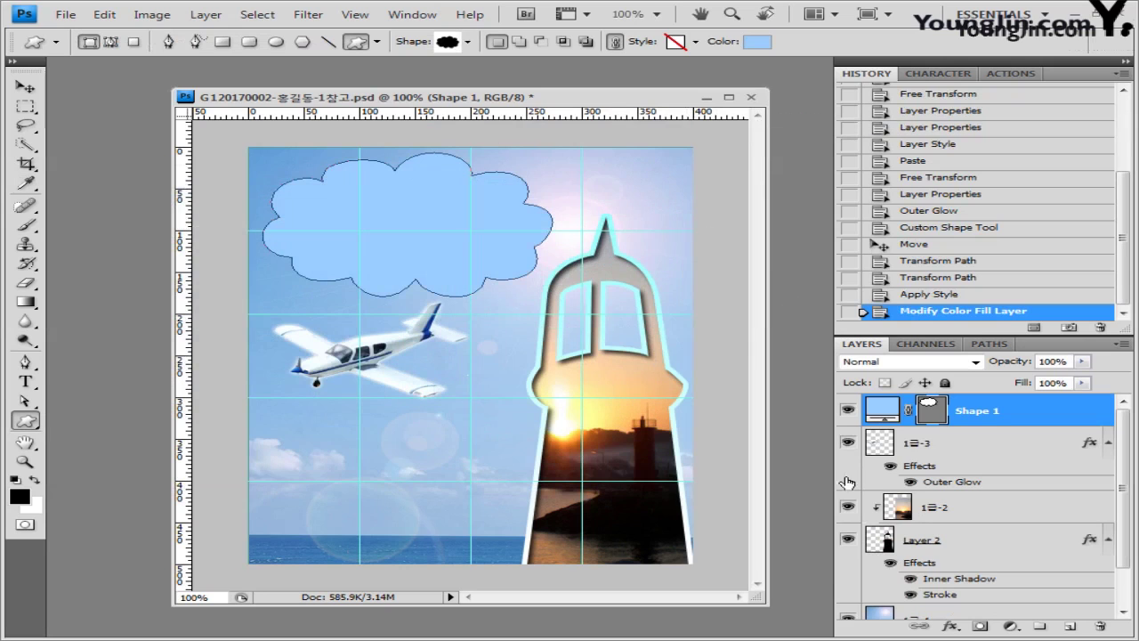
# Step: Add a 20 px Inner Glow to the cloud layer
pyautogui.click(951, 626)
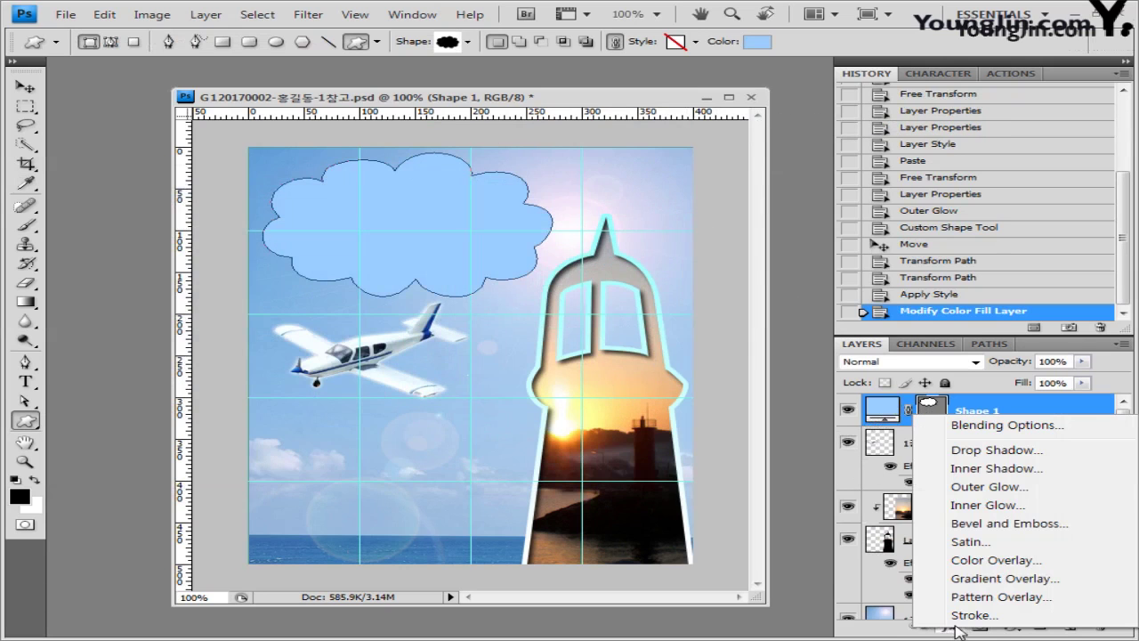
pyautogui.click(988, 504)
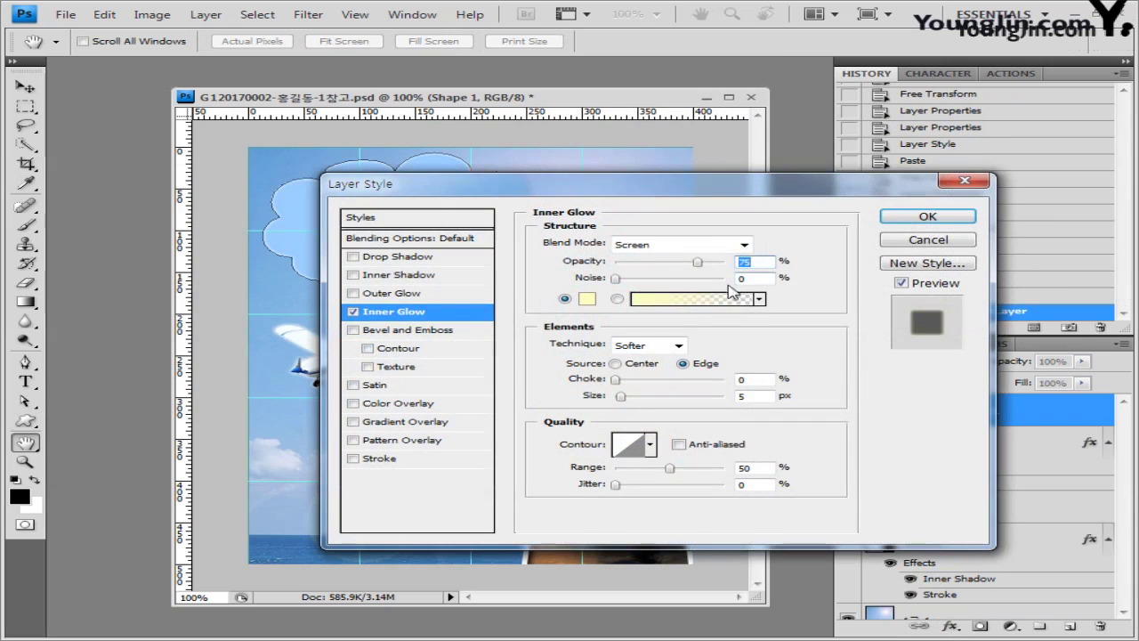
pyautogui.write('20')
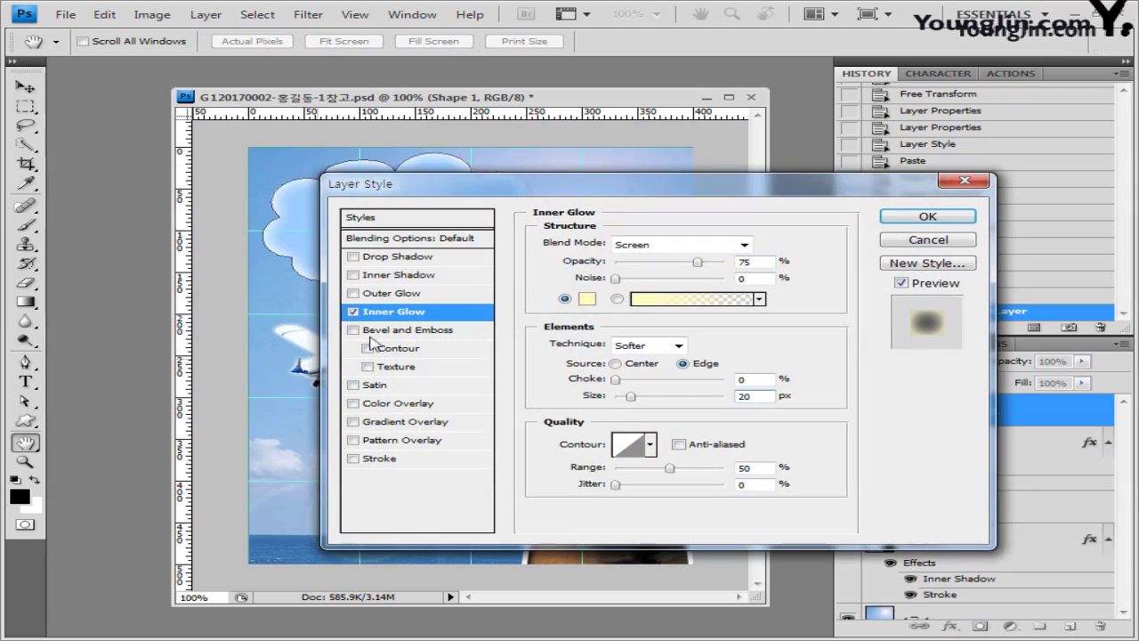
pyautogui.click(942, 217)
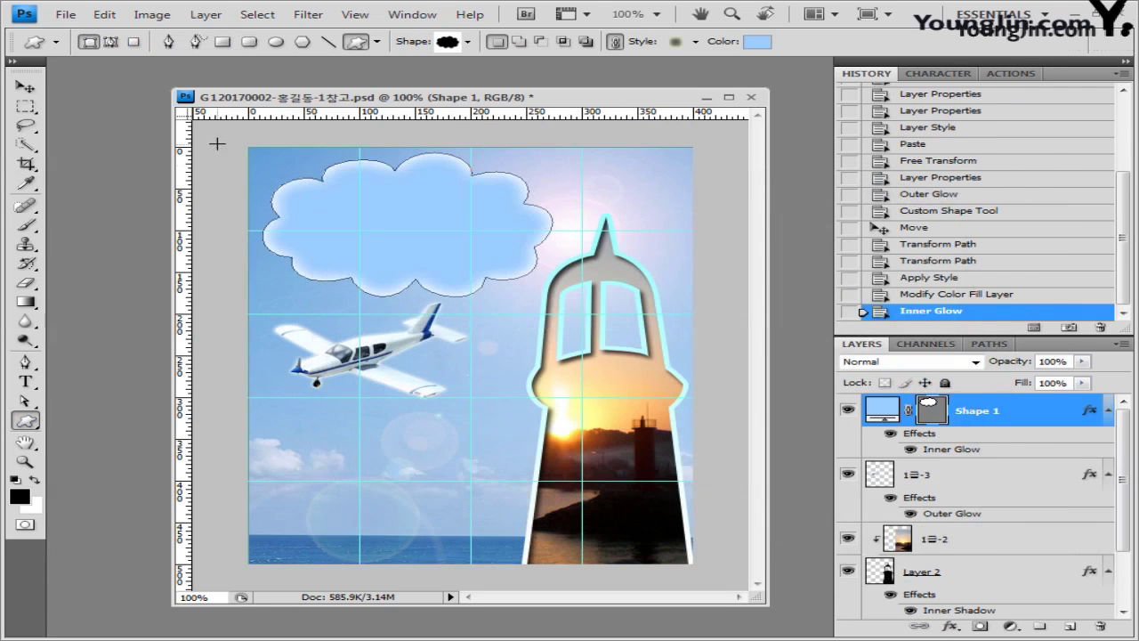
# Step: Load the Ornaments shape set and draw a spiral in the lower middle
pyautogui.click(469, 42)
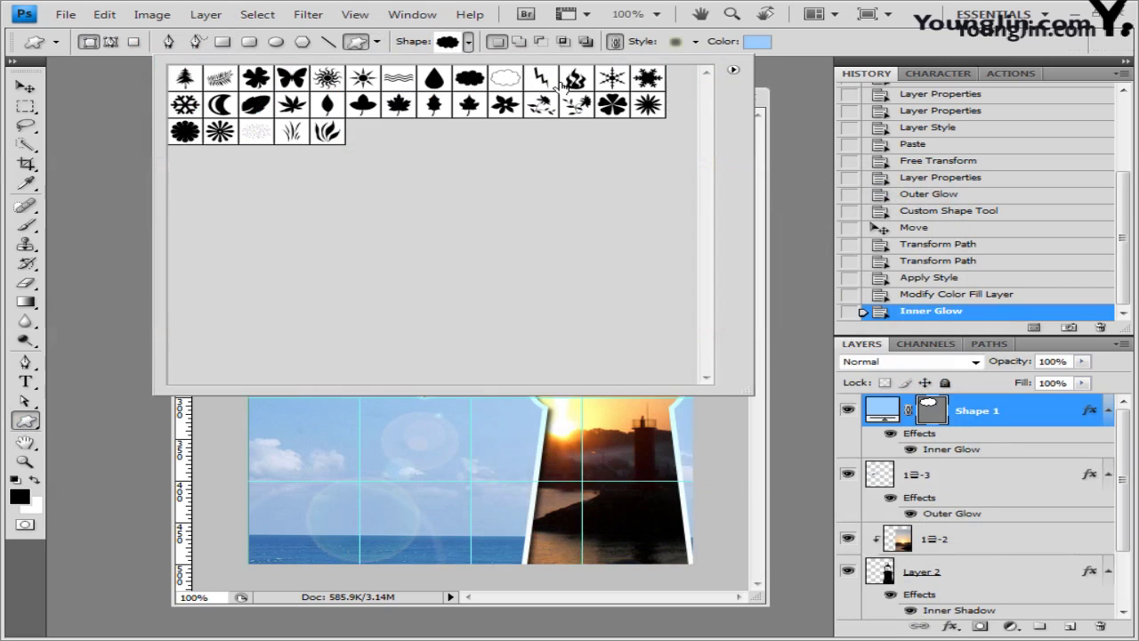
pyautogui.click(734, 71)
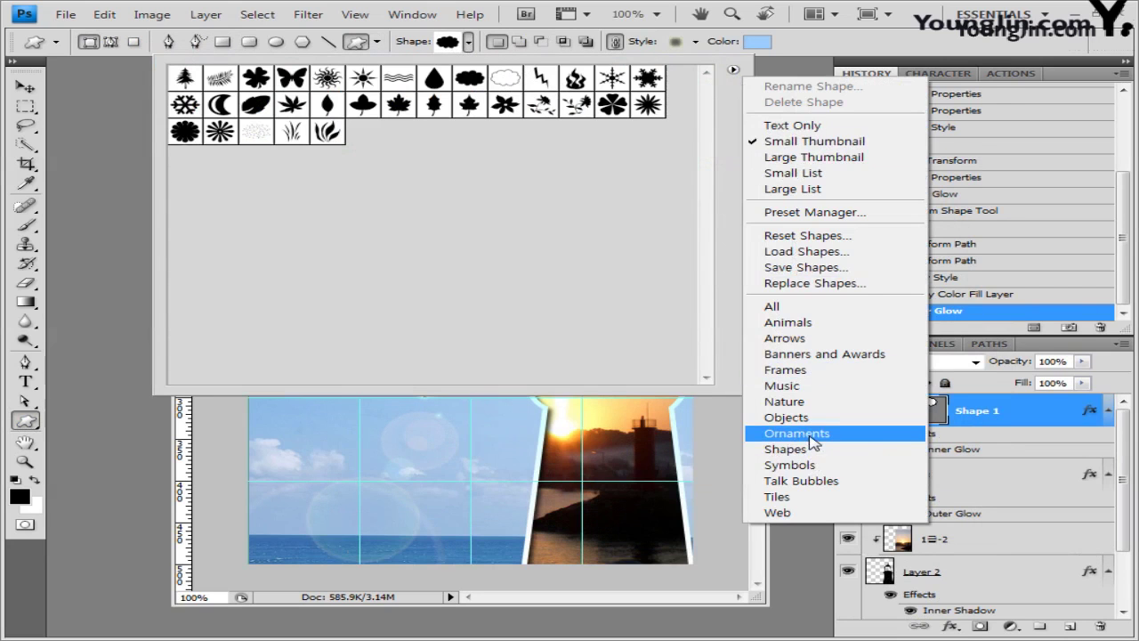
pyautogui.click(797, 435)
pyautogui.click(444, 257)
pyautogui.click(435, 105)
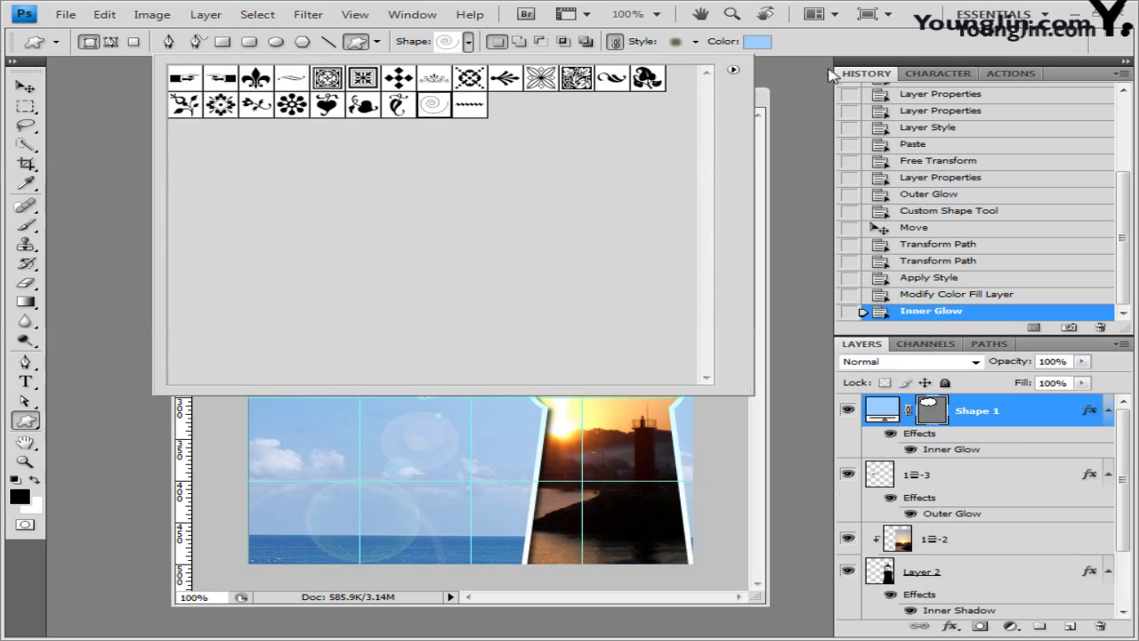
pyautogui.click(816, 52)
pyautogui.moveTo(416, 449); pyautogui.dragTo(509, 507)
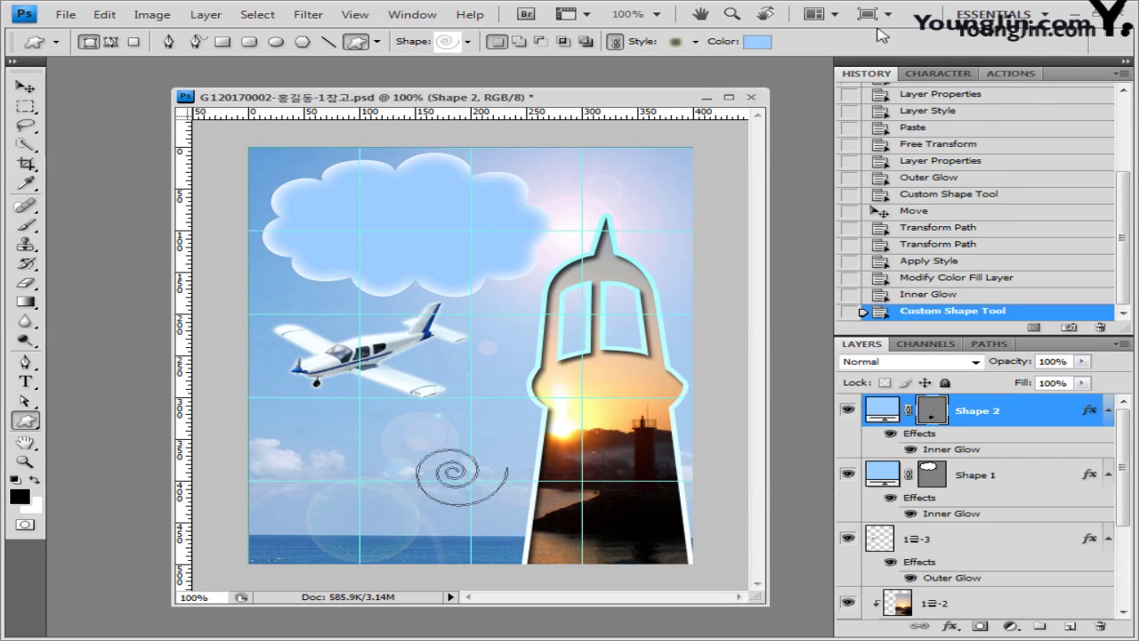
# Step: Remove the spiral's style, fill it white, and resize and rotate it
pyautogui.click(696, 41)
pyautogui.click(571, 80)
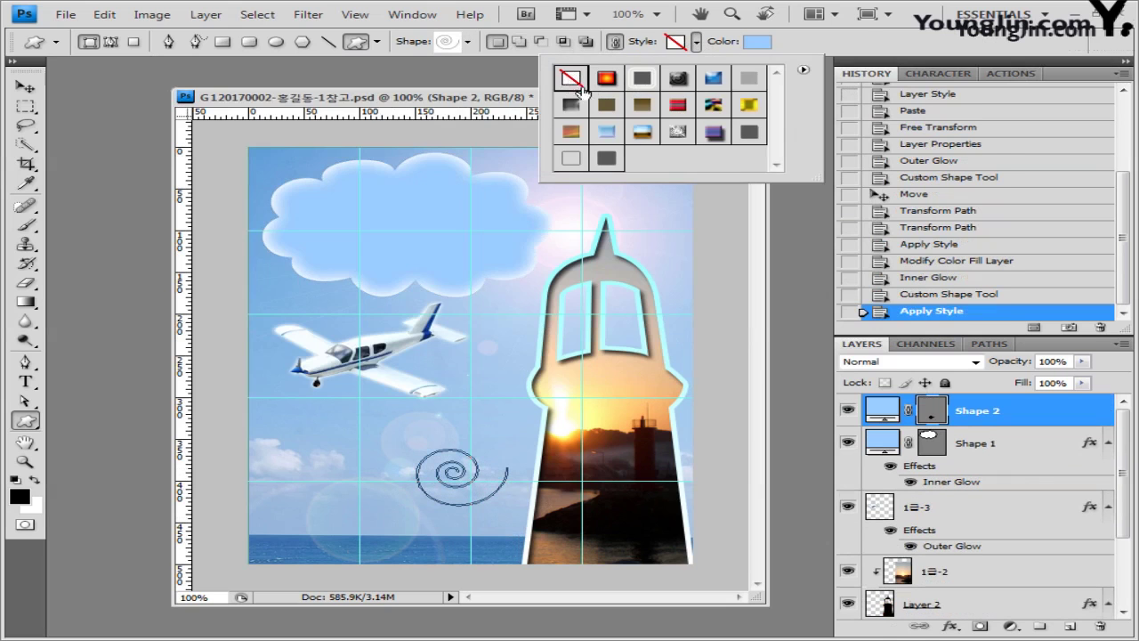
pyautogui.click(758, 42)
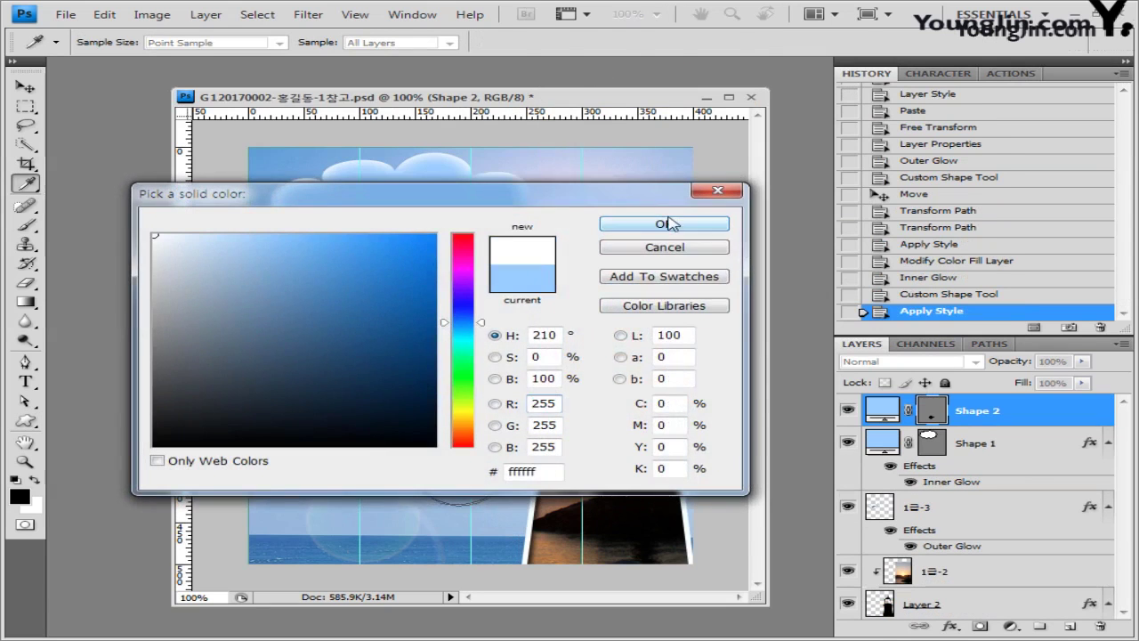
pyautogui.click(664, 223)
pyautogui.hotkey('ctrl', 't')
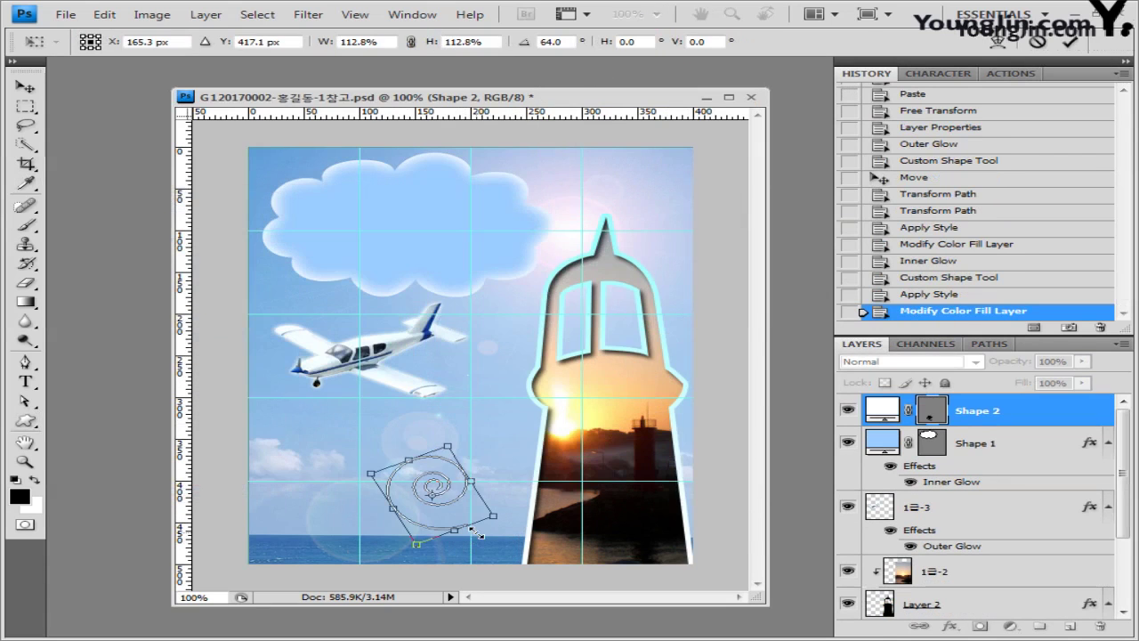
pyautogui.press('Return')
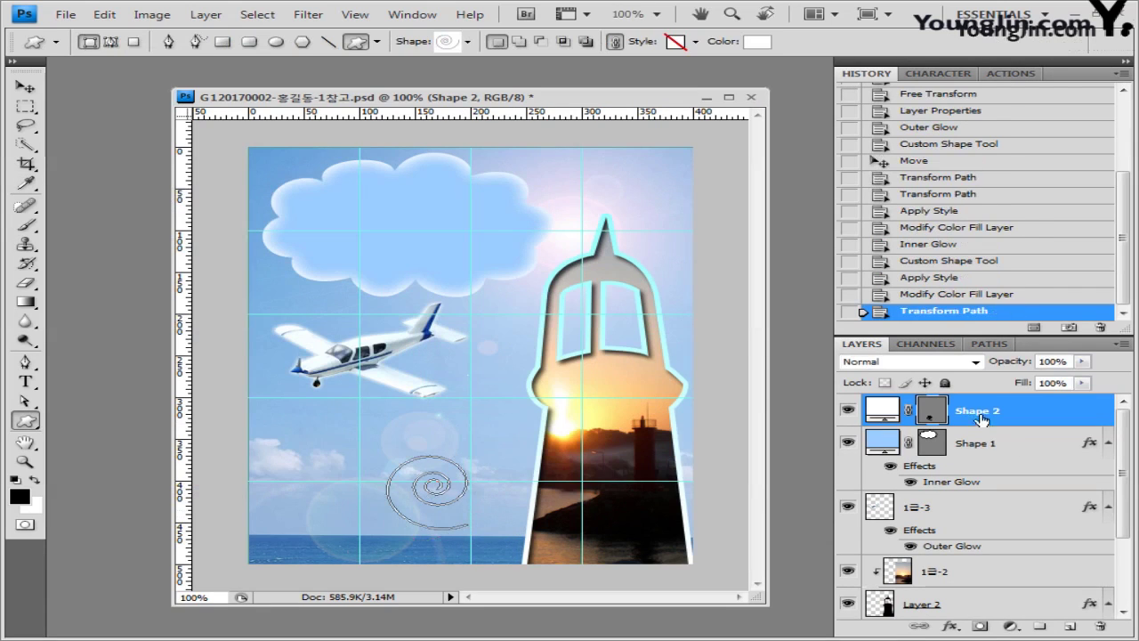
# Step: Give the spiral a 5 px light blue (99ccff) Stroke and duplicate its layer
pyautogui.click(955, 630)
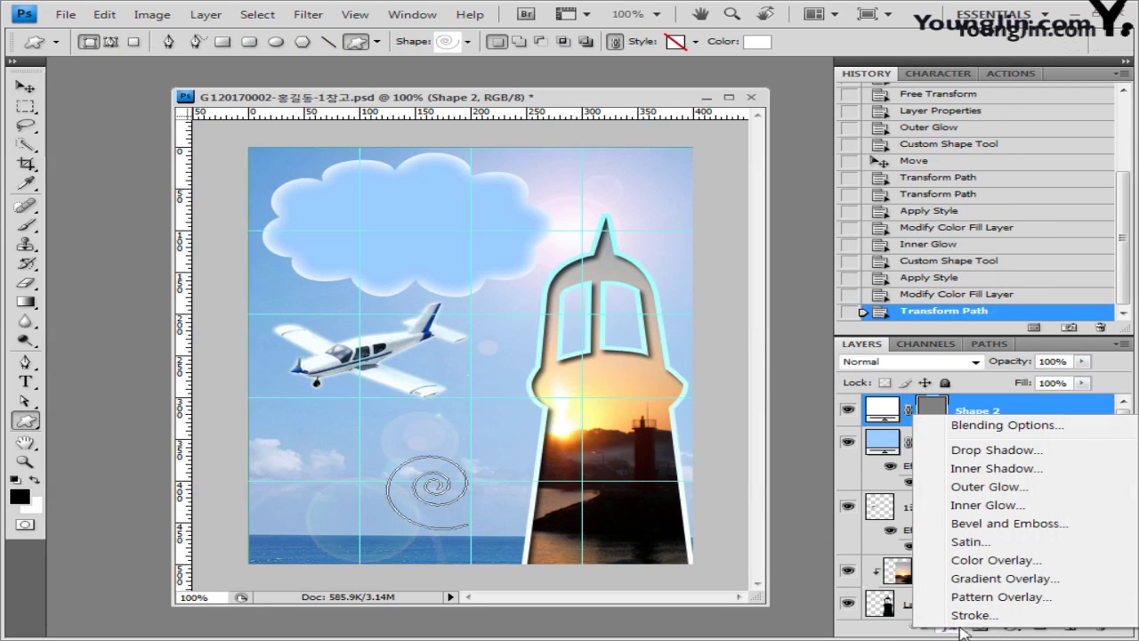
pyautogui.click(997, 615)
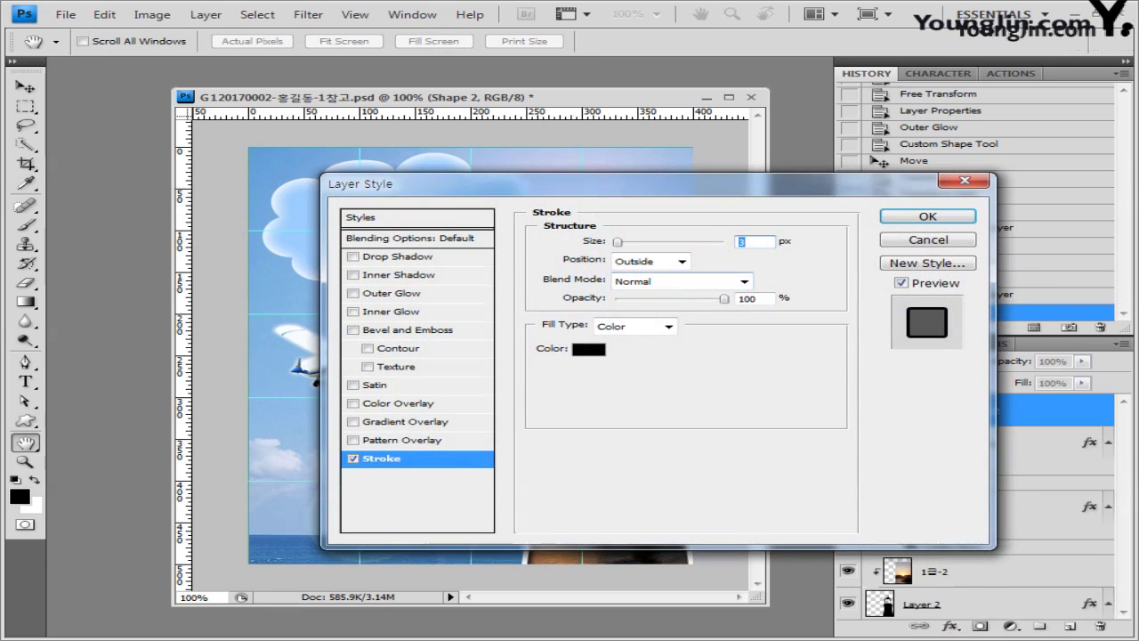
pyautogui.write('5')
pyautogui.click(590, 350)
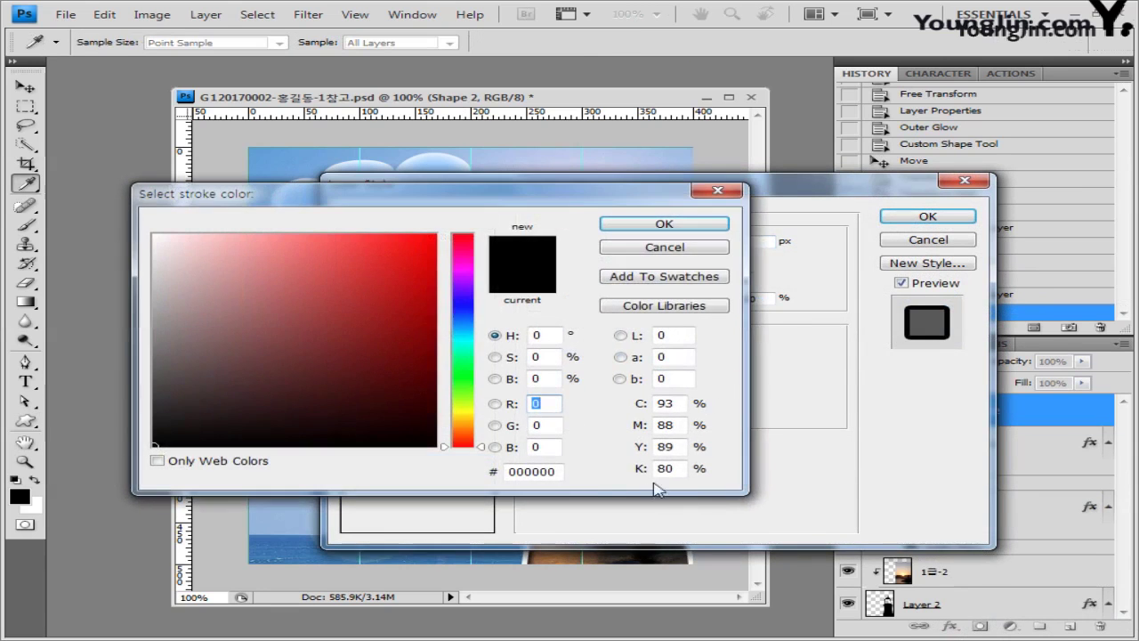
pyautogui.write('99ccff')
pyautogui.click(692, 223)
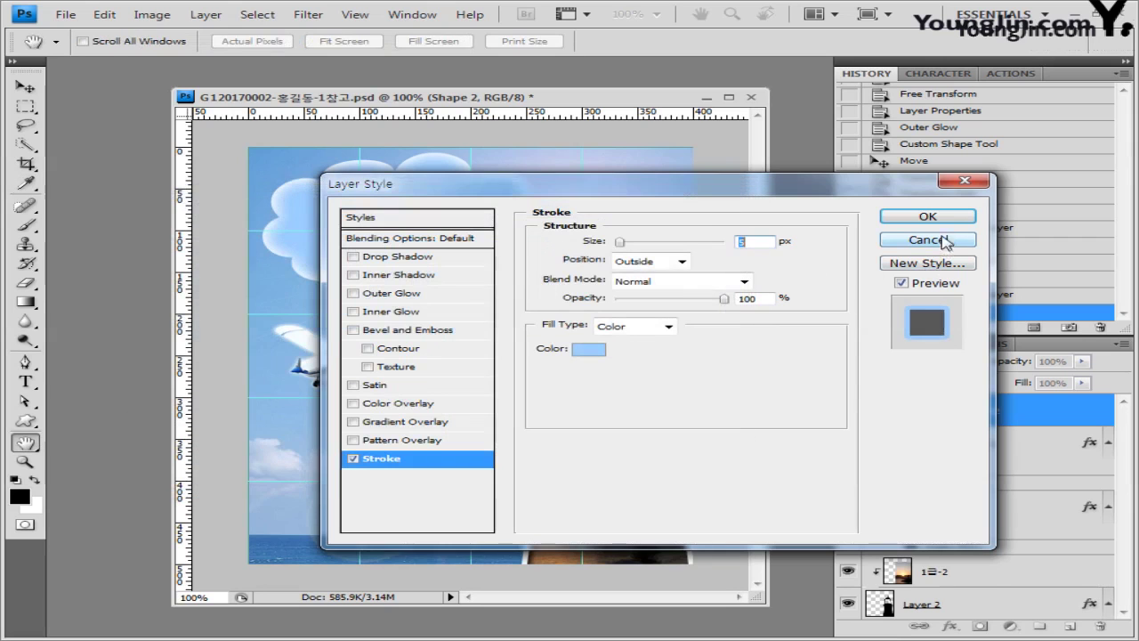
pyautogui.click(943, 219)
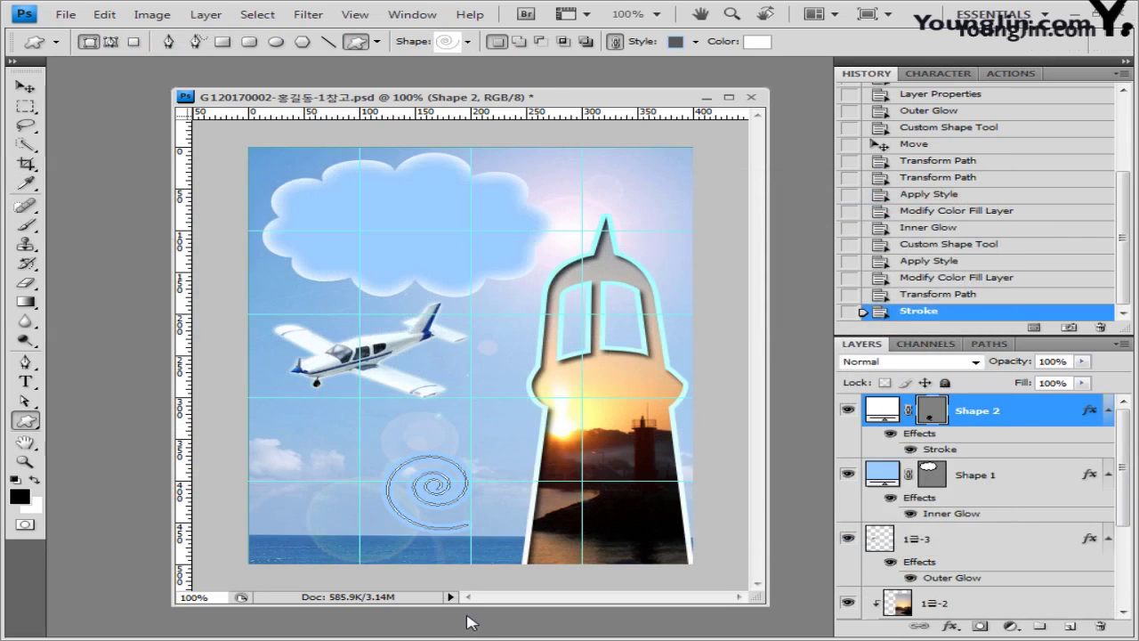
pyautogui.hotkey('ctrl', 'j')
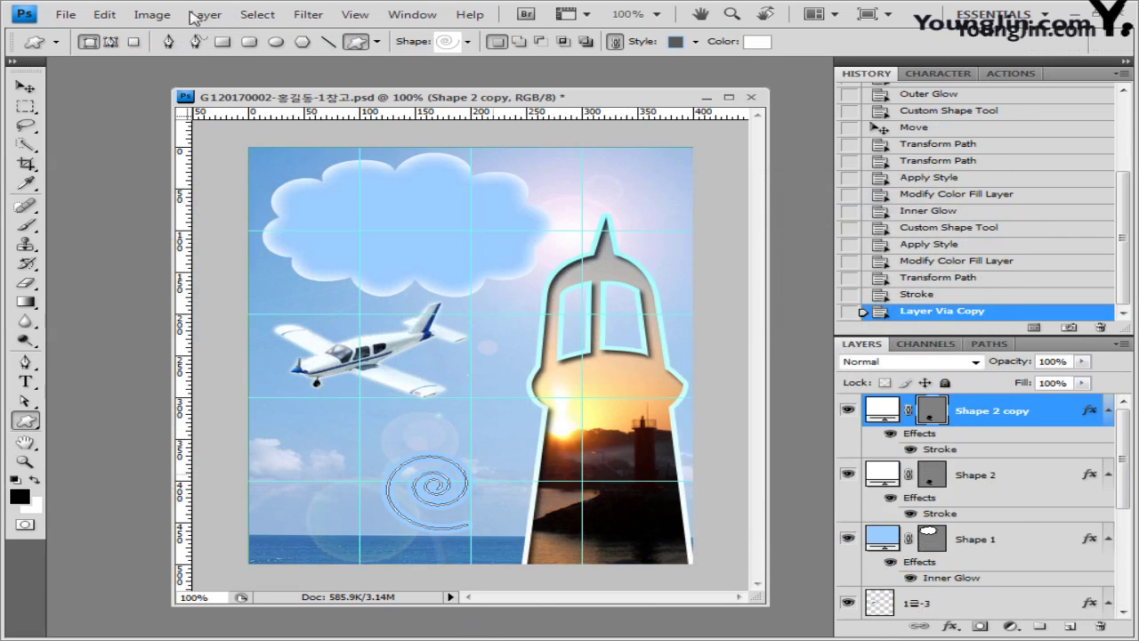
# Step: Move the spiral copy down toward the lighthouse base and shrink it
pyautogui.click(25, 86)
pyautogui.moveTo(459, 503); pyautogui.dragTo(507, 535)
pyautogui.hotkey('ctrl', 't')
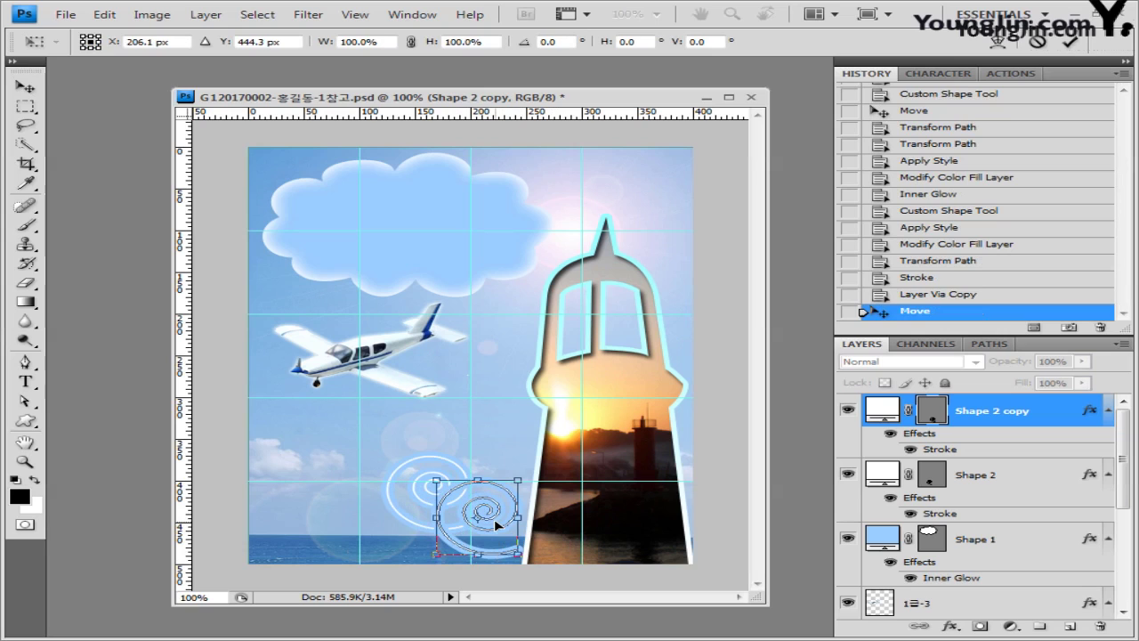
pyautogui.press('Return')
# Step: Recolour the spiral copy to blue 3399ff
pyautogui.click(27, 419)
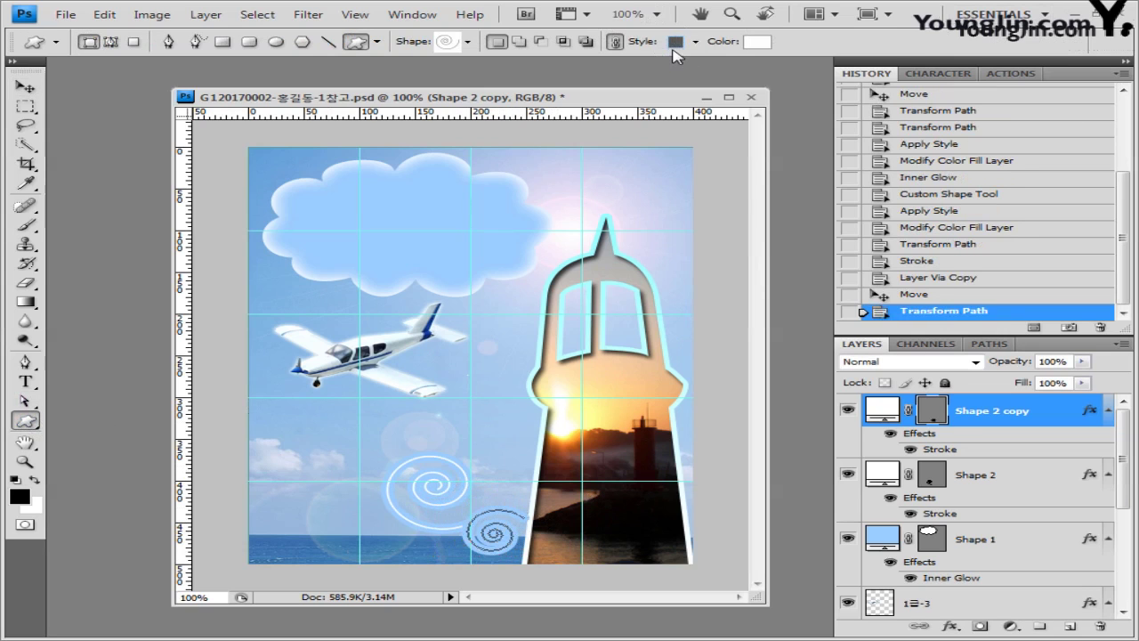
pyautogui.click(757, 42)
pyautogui.write('3399ff')
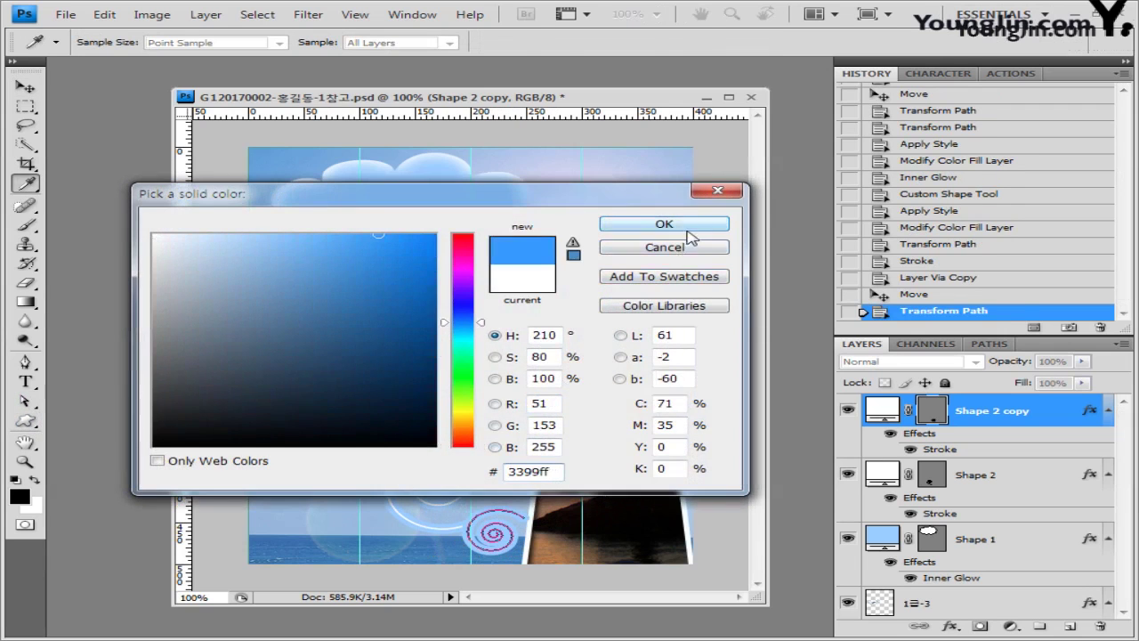
pyautogui.click(664, 223)
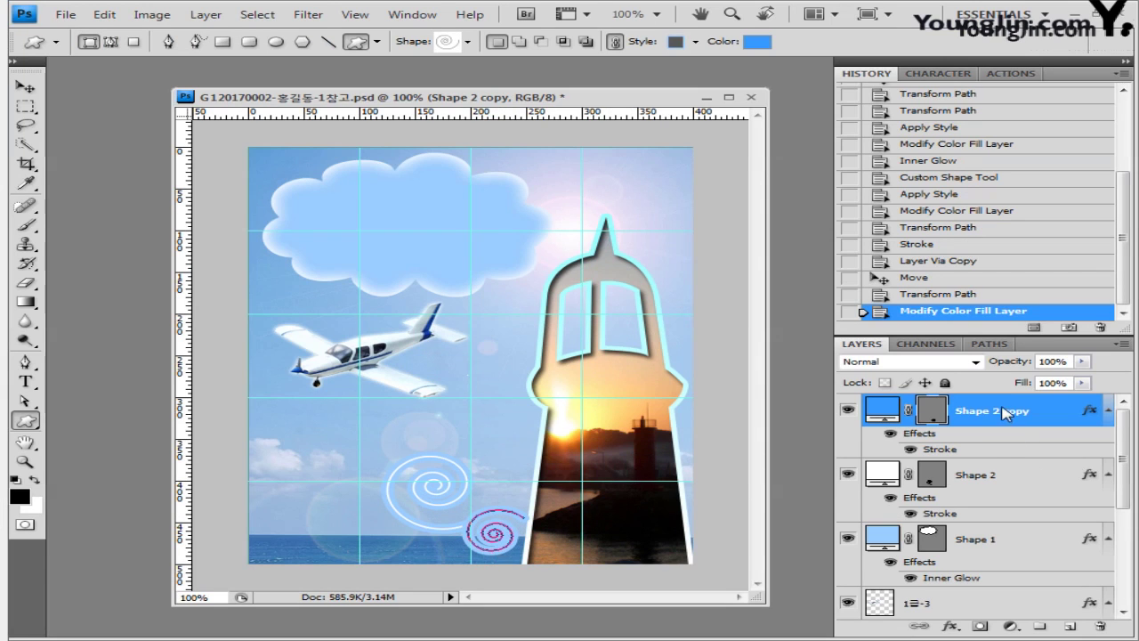
# Step: Restack the spiral copy below Layer 2, then reselect the Shape 2 layer
pyautogui.moveTo(1001, 410); pyautogui.dragTo(1011, 570)
pyautogui.moveTo(1005, 445); pyautogui.dragTo(1000, 583)
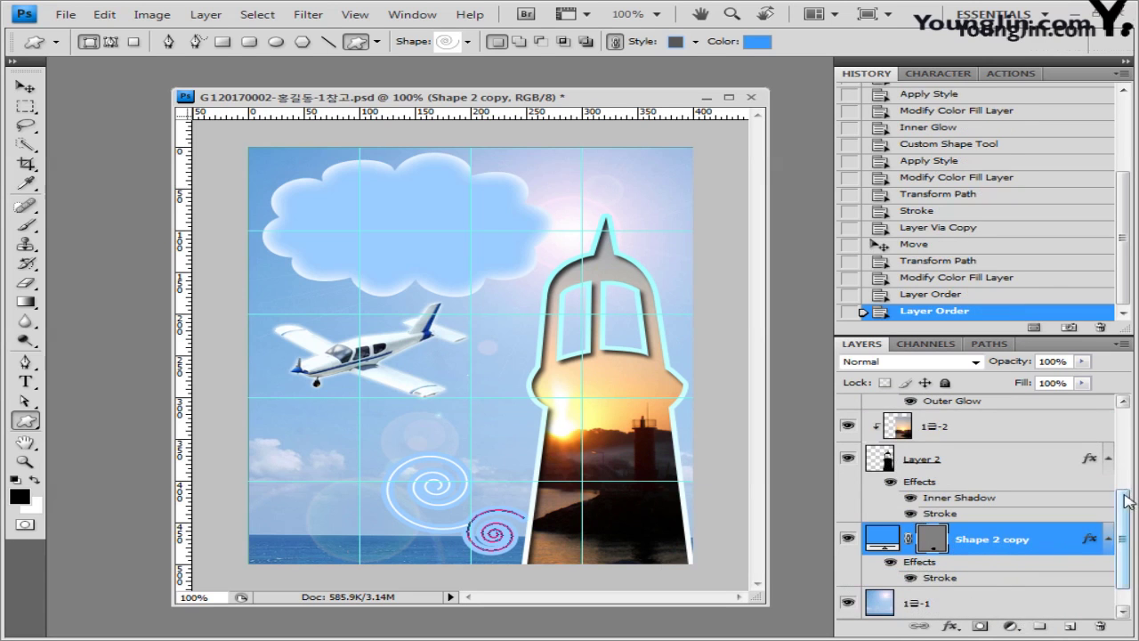
pyautogui.moveTo(1124, 500); pyautogui.dragTo(1124, 421)
pyautogui.click(997, 412)
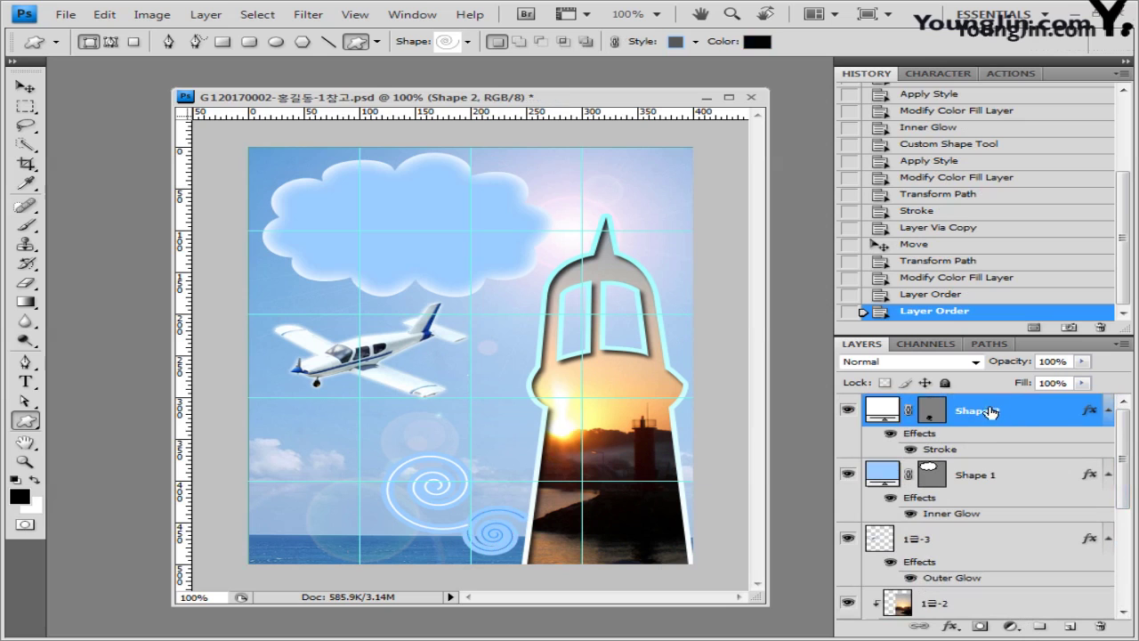
# Step: Enter the title VOYAGE & BEACON in Arial Bold 38 pt inside the cloud
pyautogui.click(26, 382)
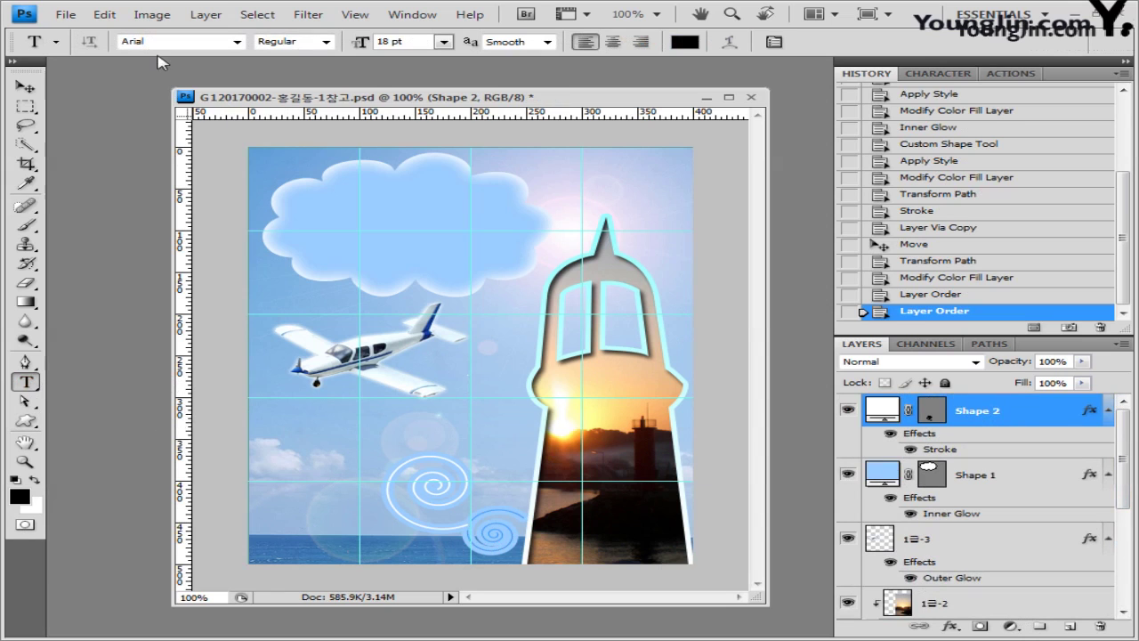
pyautogui.click(326, 42)
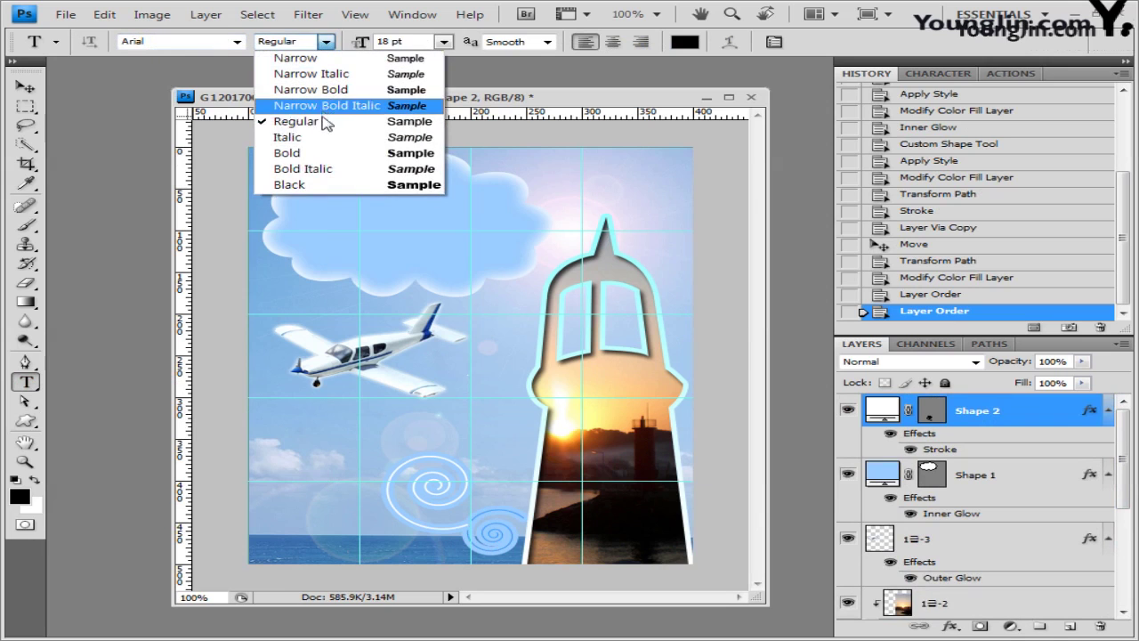
pyautogui.click(382, 152)
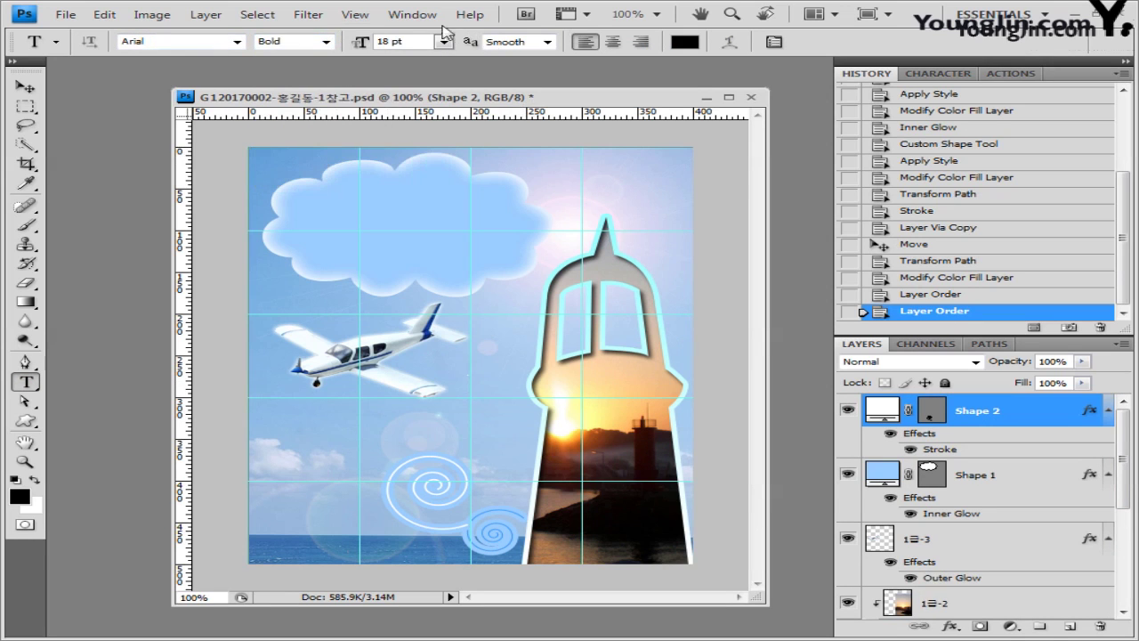
pyautogui.click(361, 40)
pyautogui.click(303, 215)
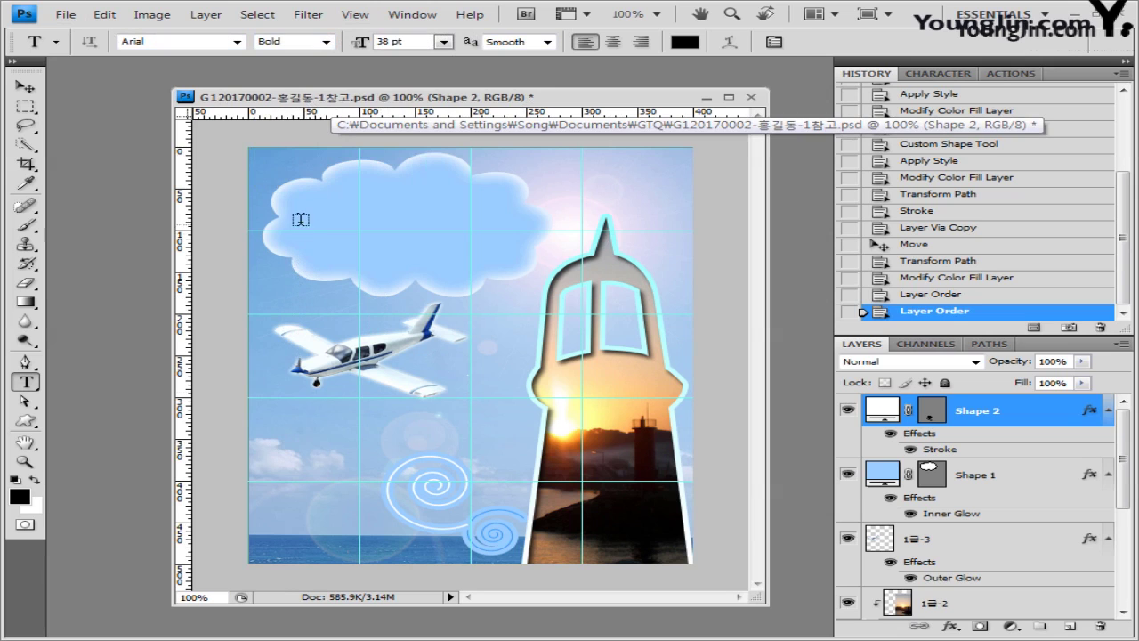
pyautogui.hotkey('ctrl', 'v')
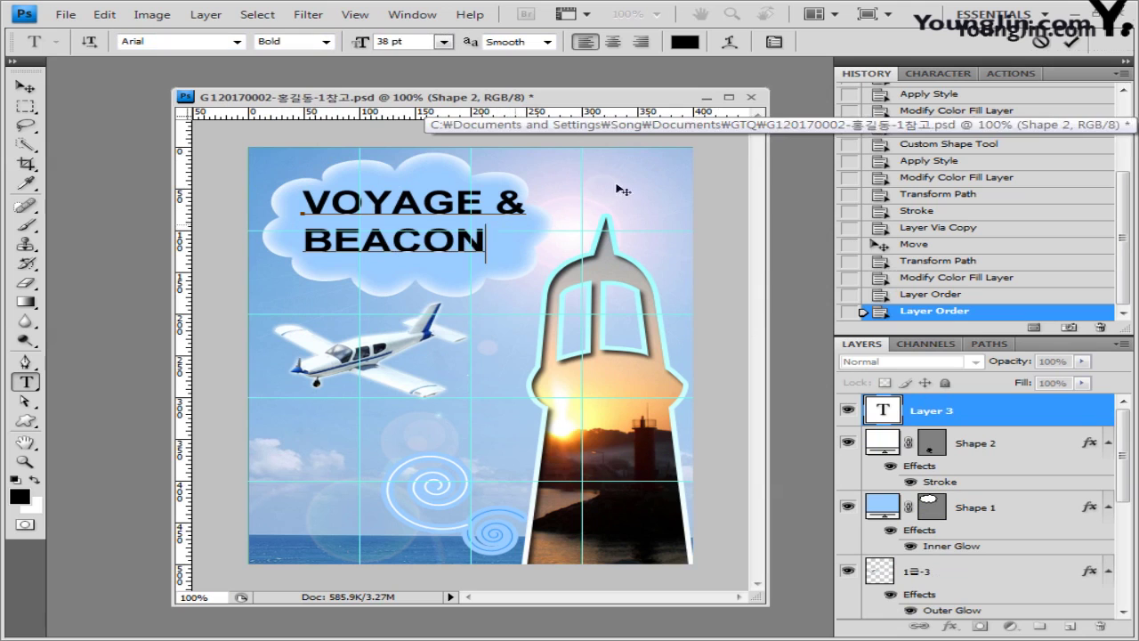
# Step: Warp the title with the Rise style at -15 bend and commit it
pyautogui.click(730, 42)
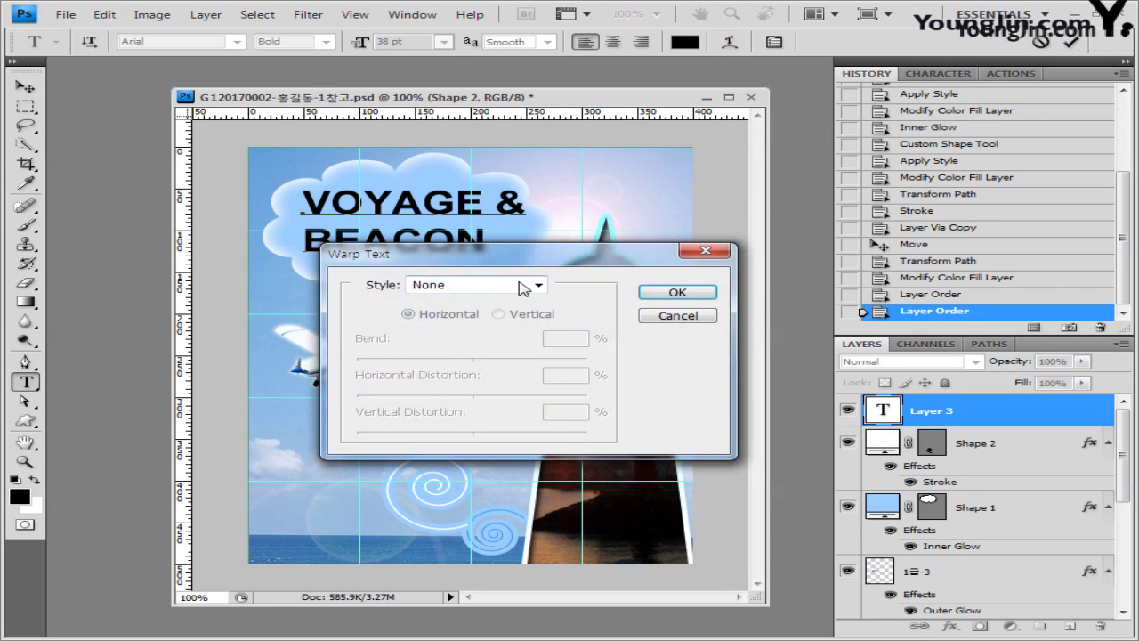
pyautogui.click(523, 286)
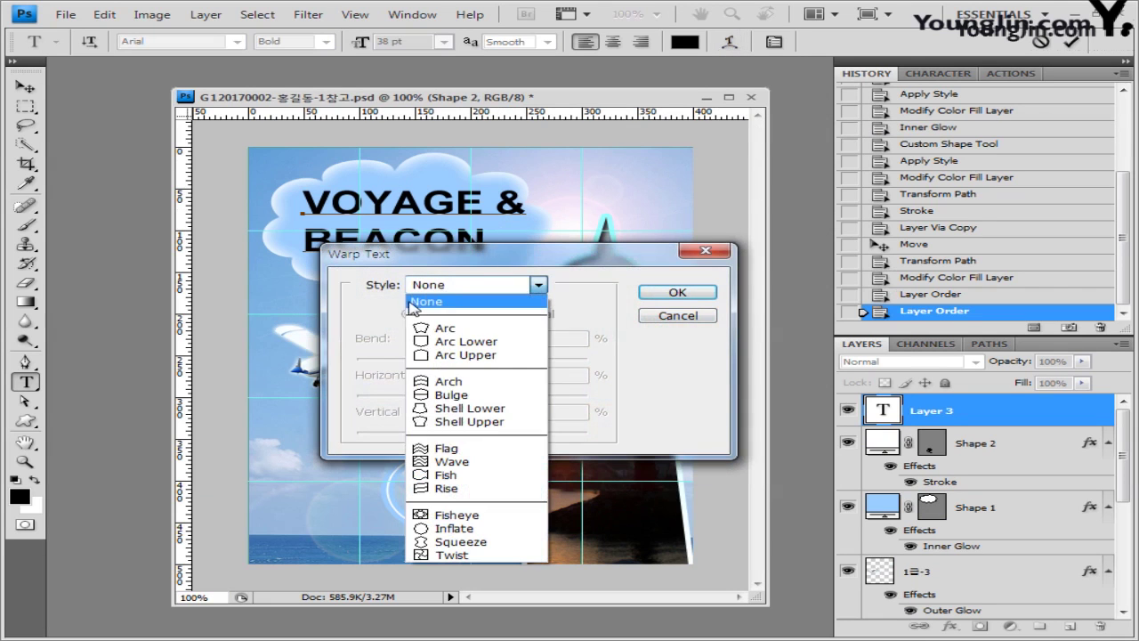
pyautogui.click(490, 488)
pyautogui.write('-15')
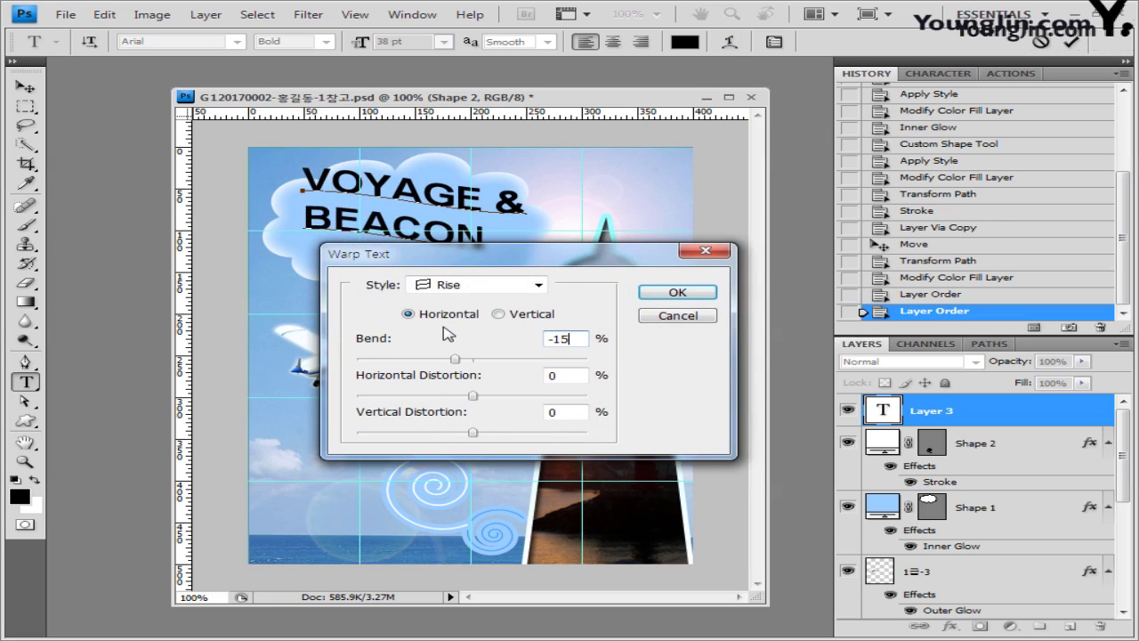
pyautogui.moveTo(492, 260); pyautogui.dragTo(493, 298)
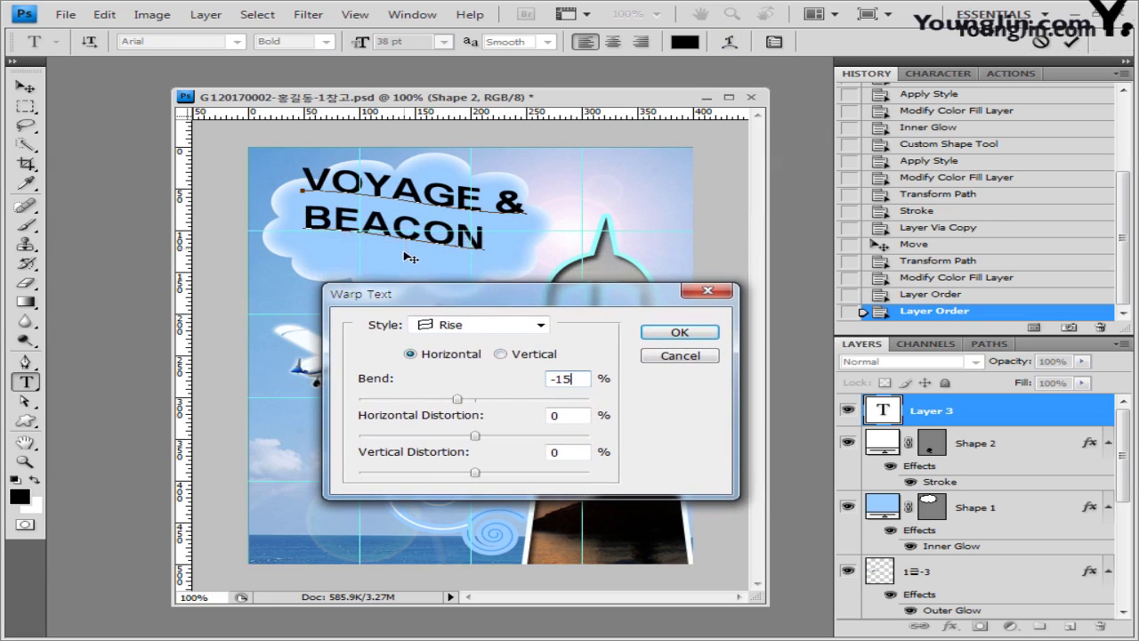
pyautogui.moveTo(410, 252); pyautogui.dragTo(411, 277)
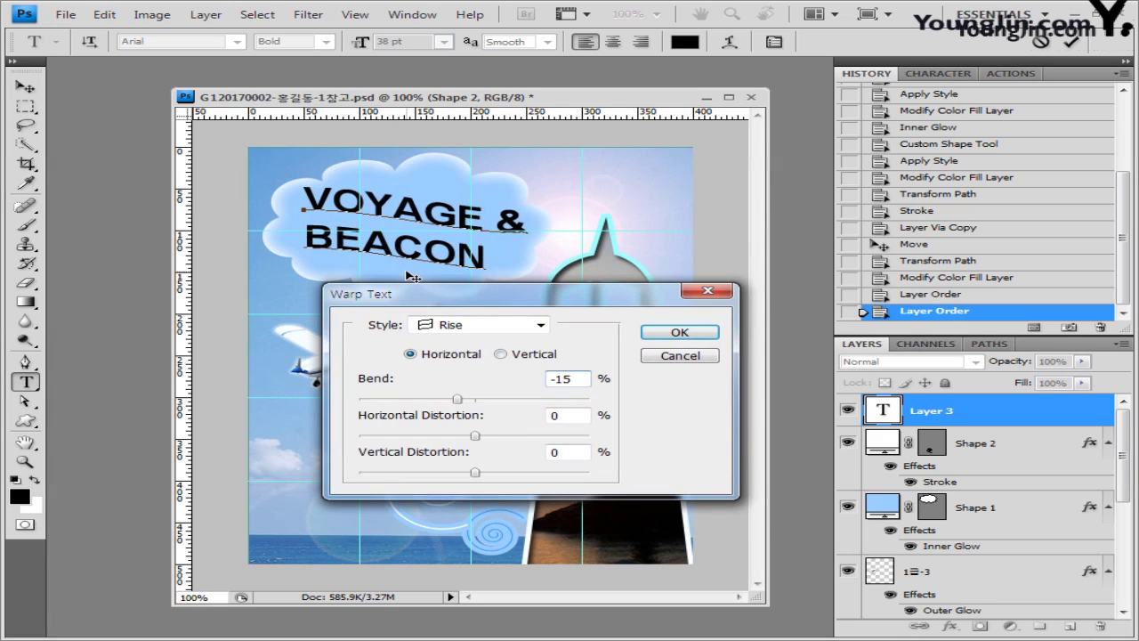
pyautogui.click(695, 333)
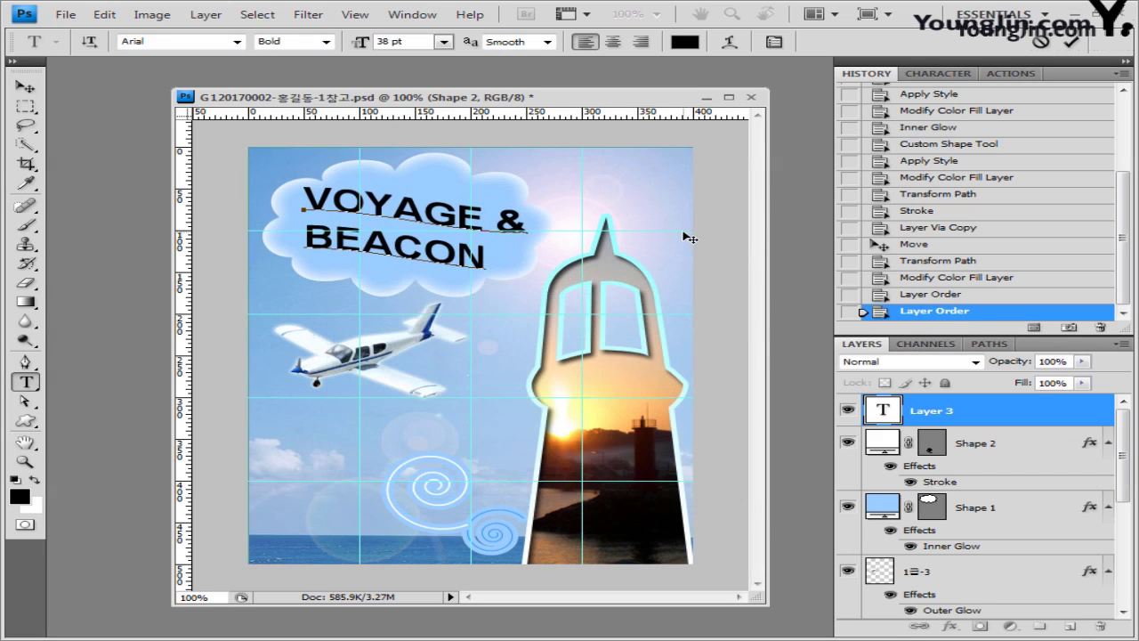
pyautogui.click(1014, 415)
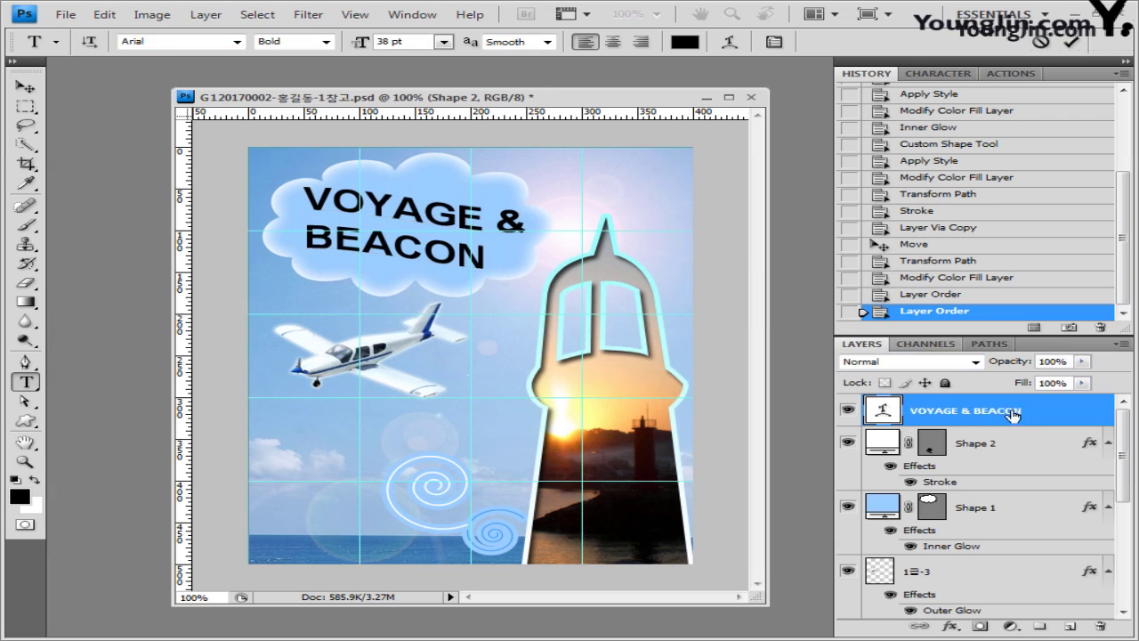
# Step: Add a Drop Shadow and a Gradient Overlay at angle 0 to the title
pyautogui.doubleClick(1067, 420)
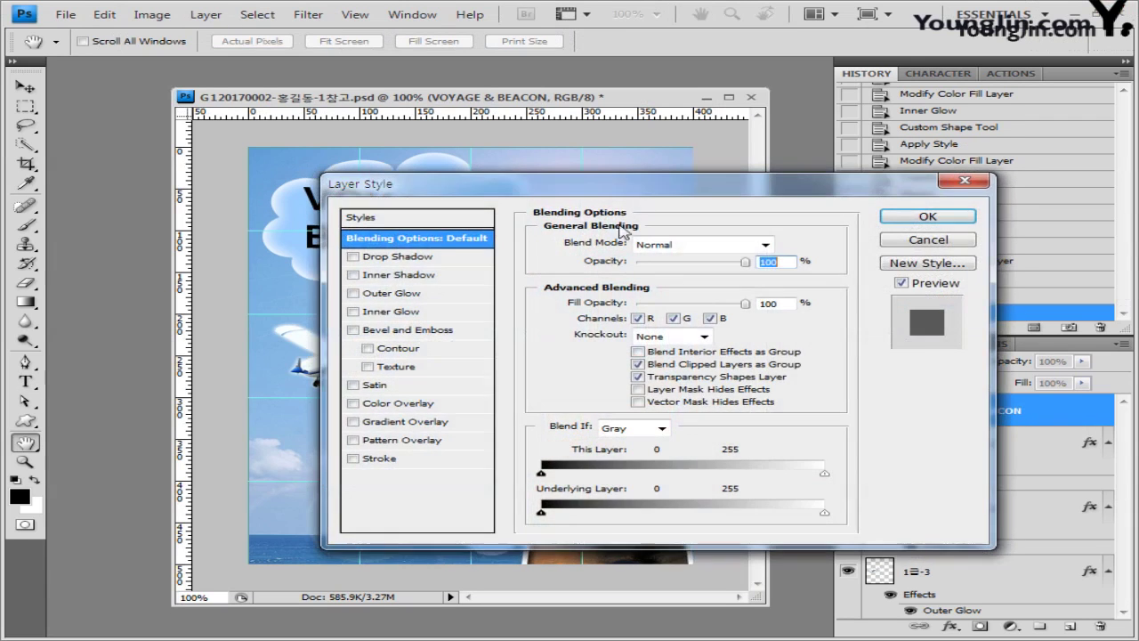
pyautogui.moveTo(418, 188); pyautogui.dragTo(427, 231)
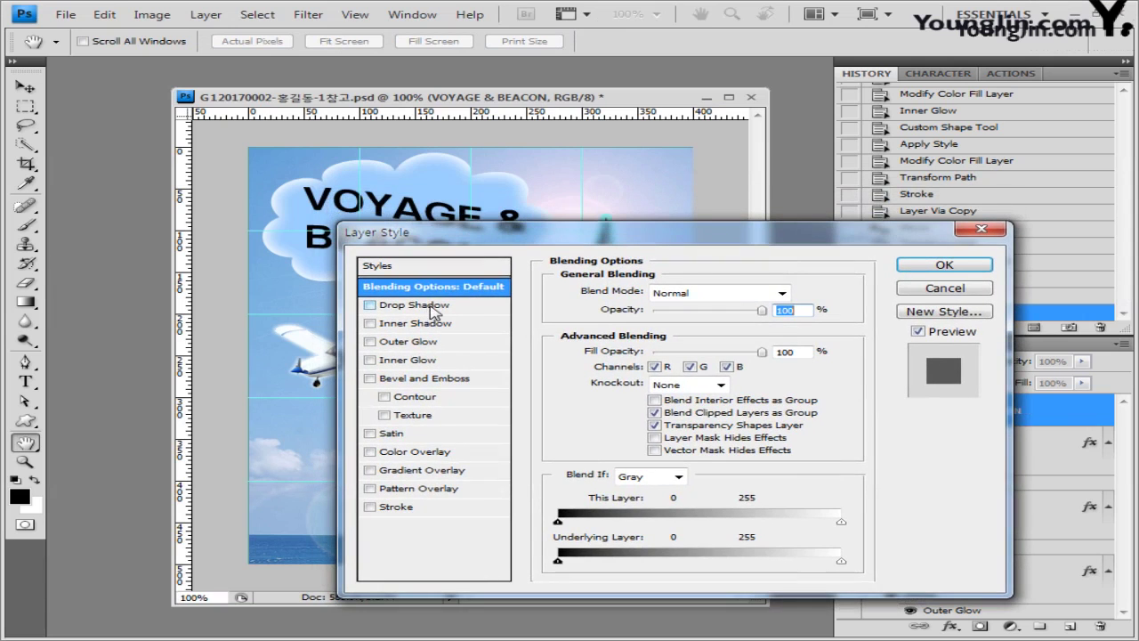
pyautogui.click(434, 307)
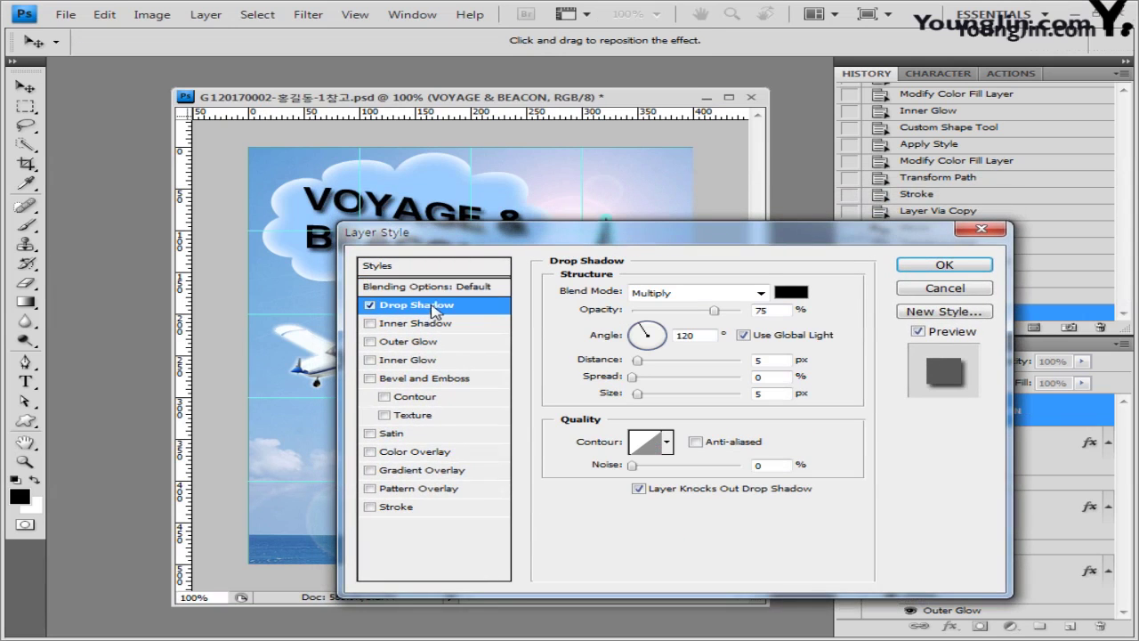
pyautogui.click(428, 470)
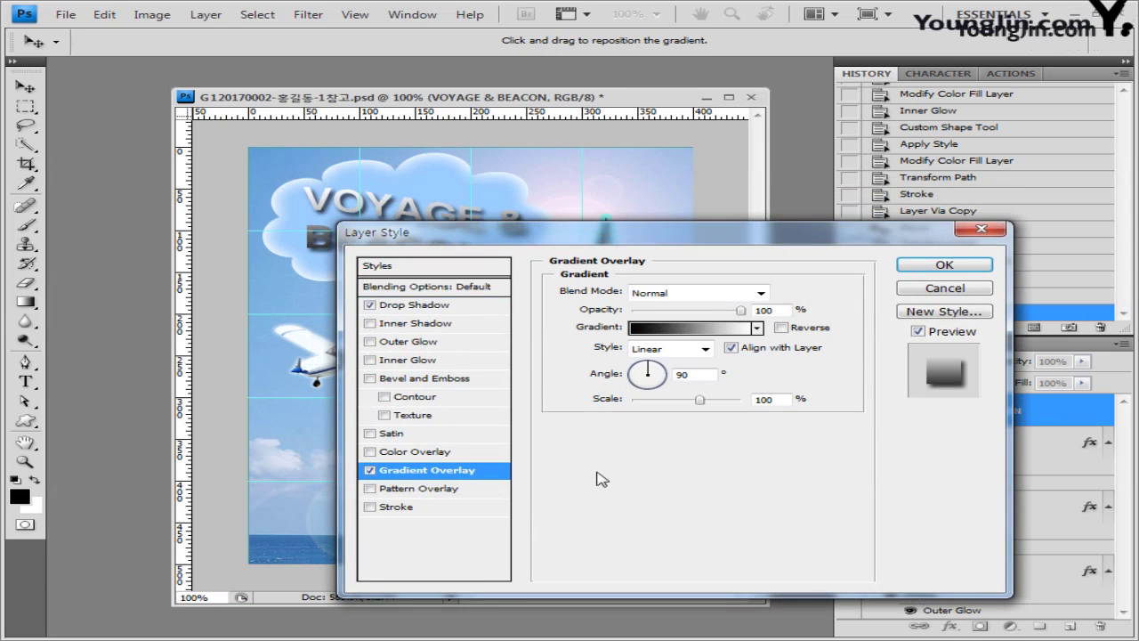
pyautogui.doubleClick(696, 372)
pyautogui.write('0')
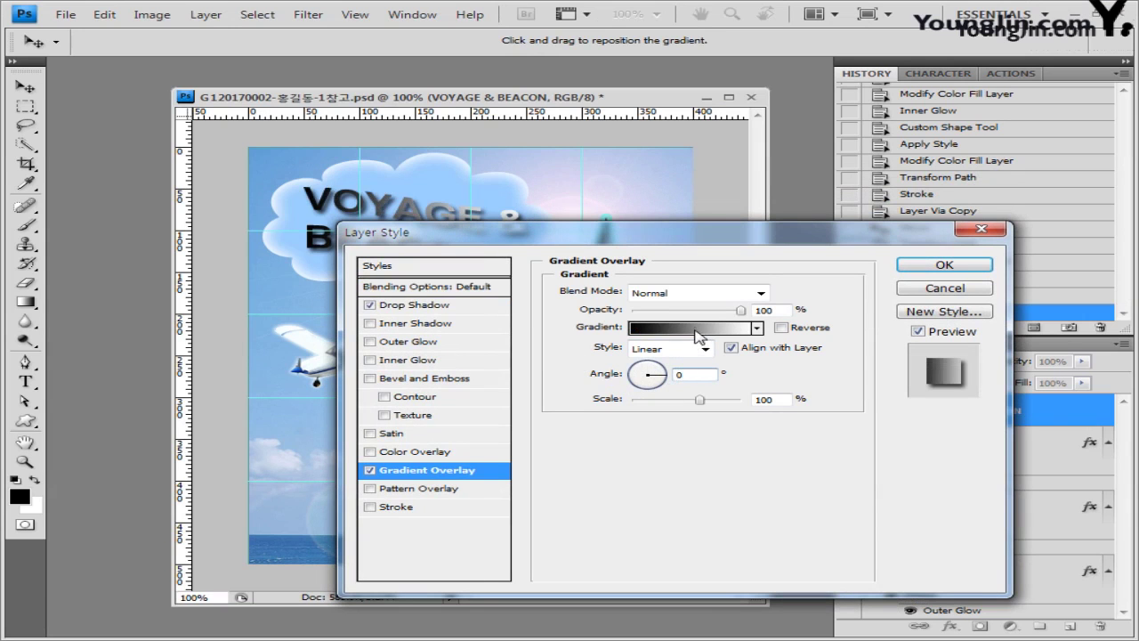
# Step: Set the gradient stops to yellow ffff33 and white ffffff, then apply the styles
pyautogui.click(697, 329)
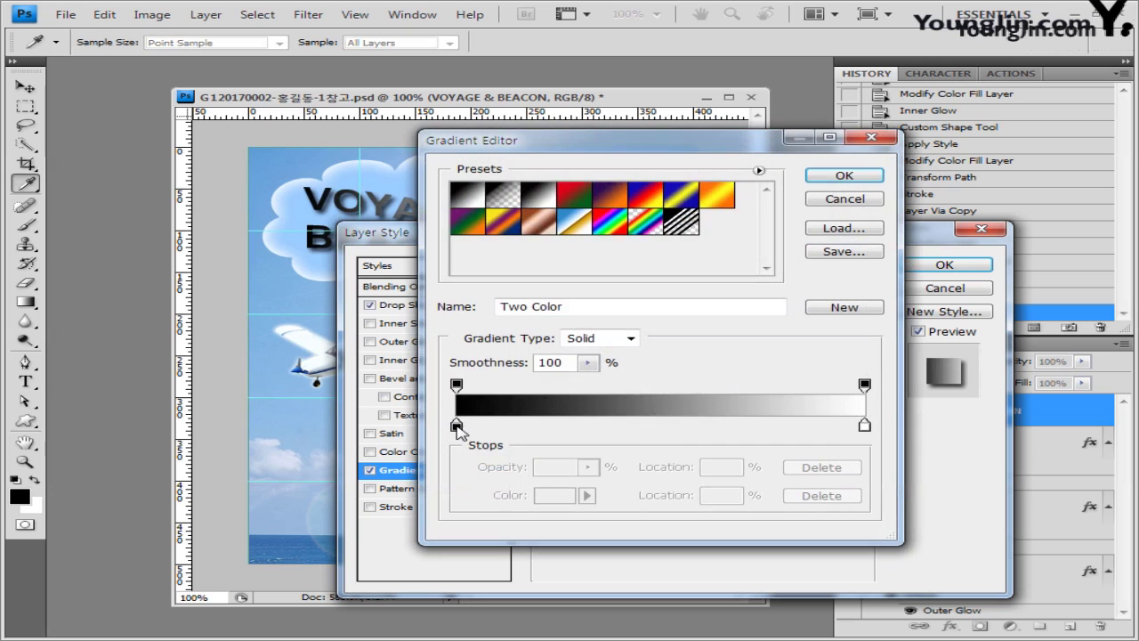
pyautogui.doubleClick(456, 427)
pyautogui.doubleClick(552, 471)
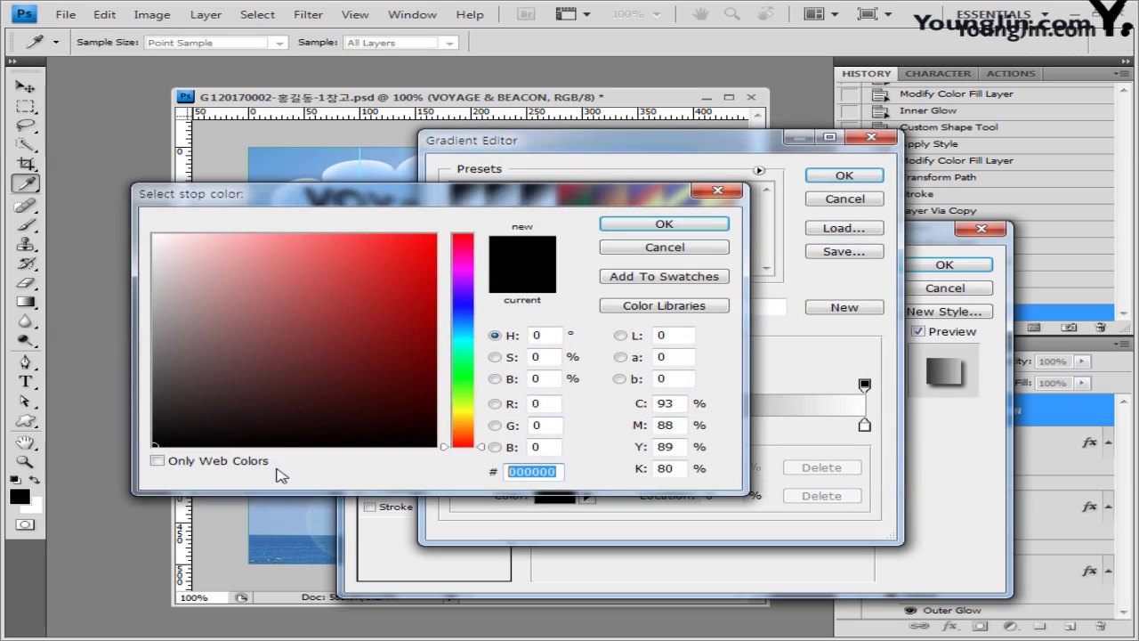
pyautogui.write('ffff33')
pyautogui.click(666, 224)
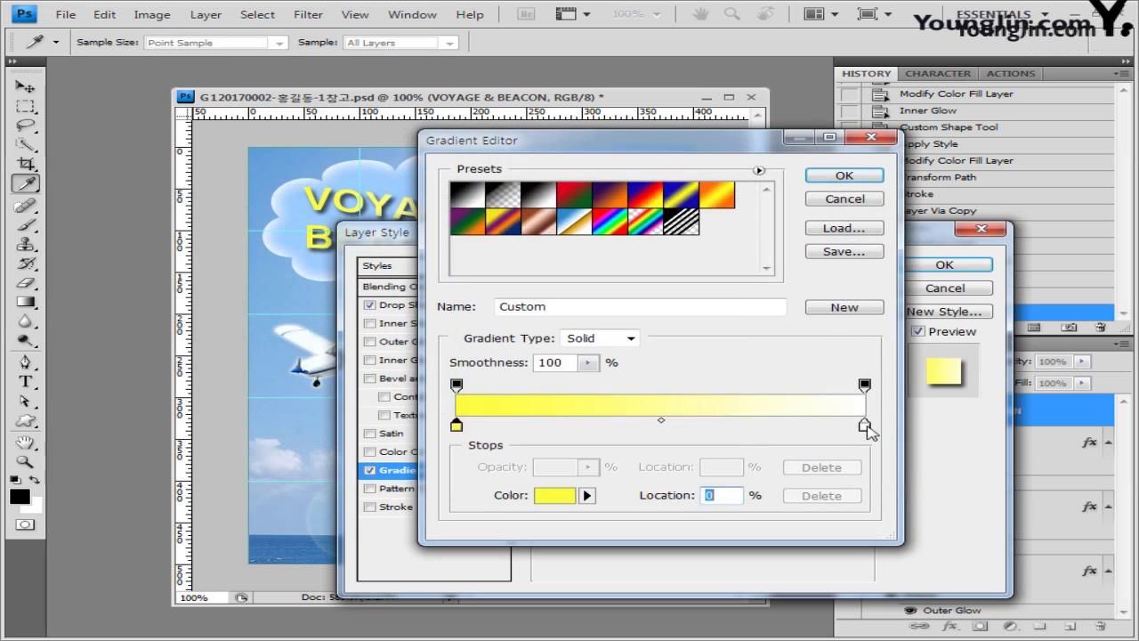
pyautogui.doubleClick(865, 426)
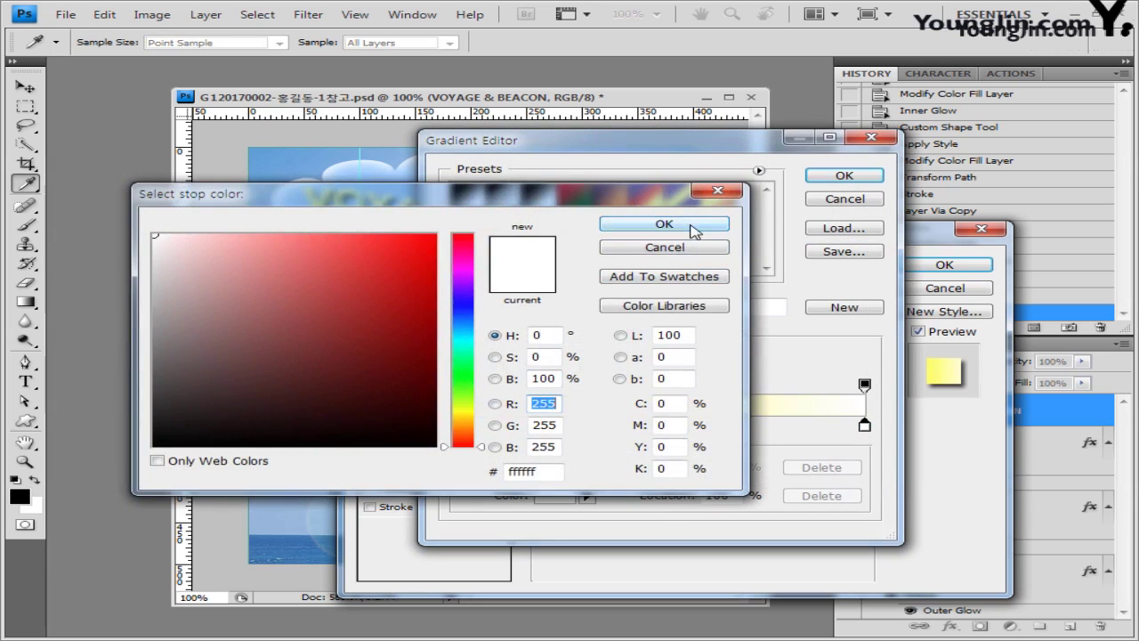
pyautogui.click(628, 225)
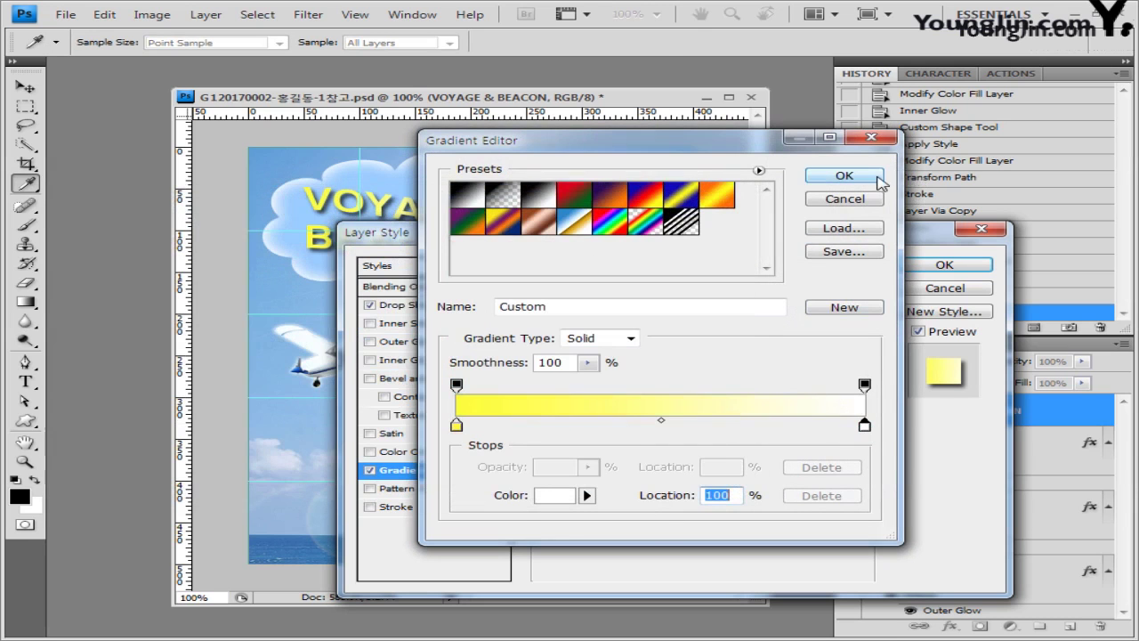
pyautogui.click(878, 180)
pyautogui.click(945, 266)
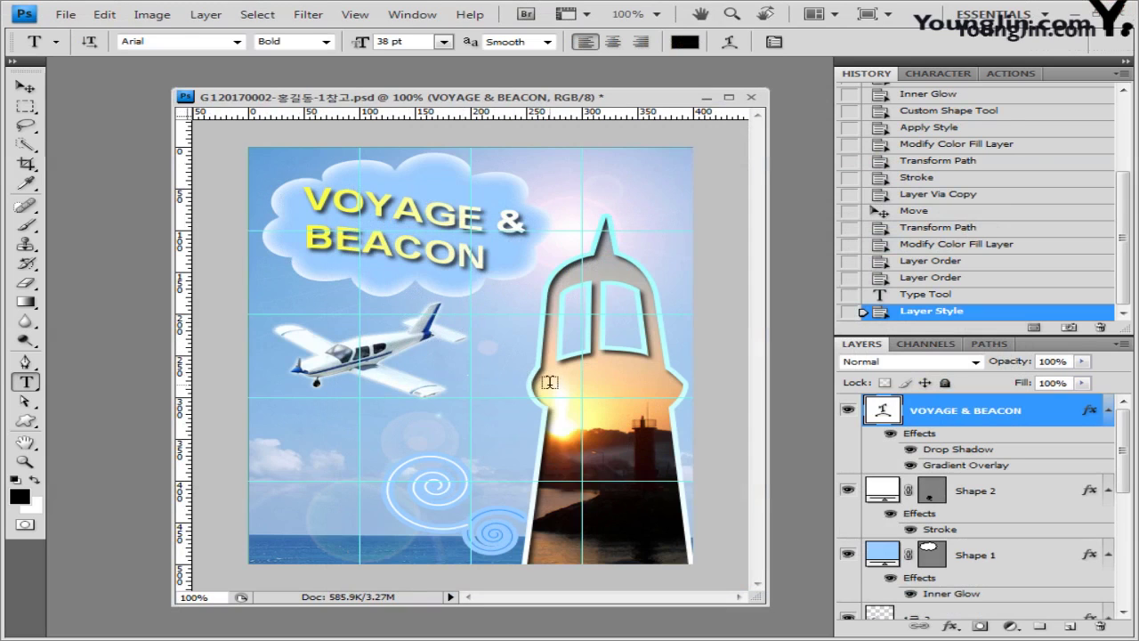
# Step: Save the poster document
pyautogui.click(25, 87)
pyautogui.hotkey('alt', 'f')
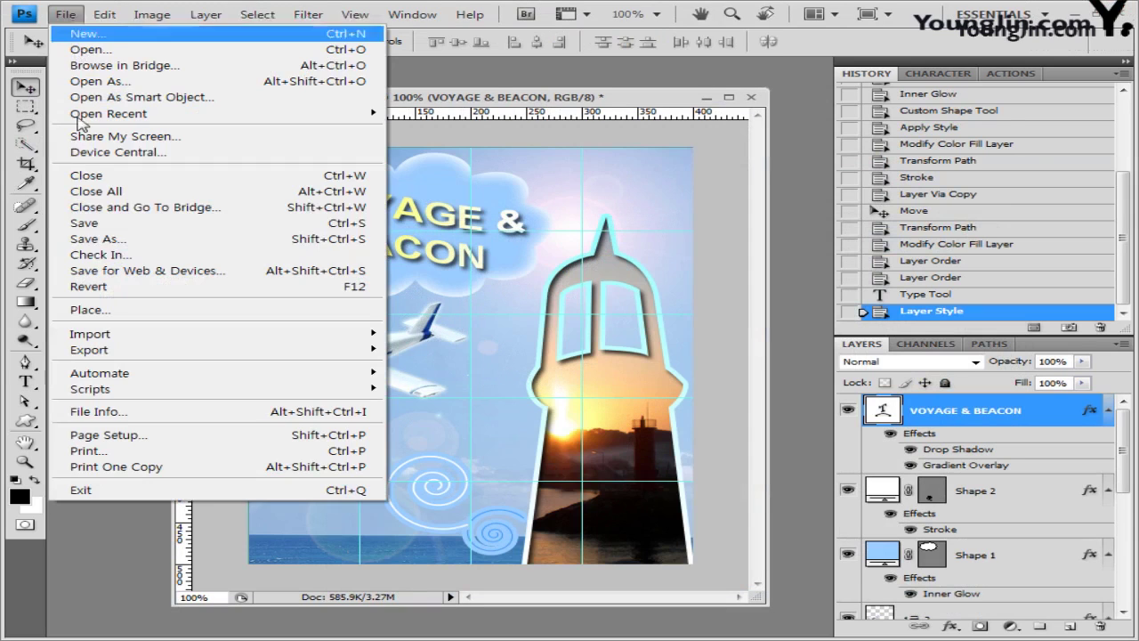
pyautogui.click(85, 223)
pyautogui.click(806, 203)
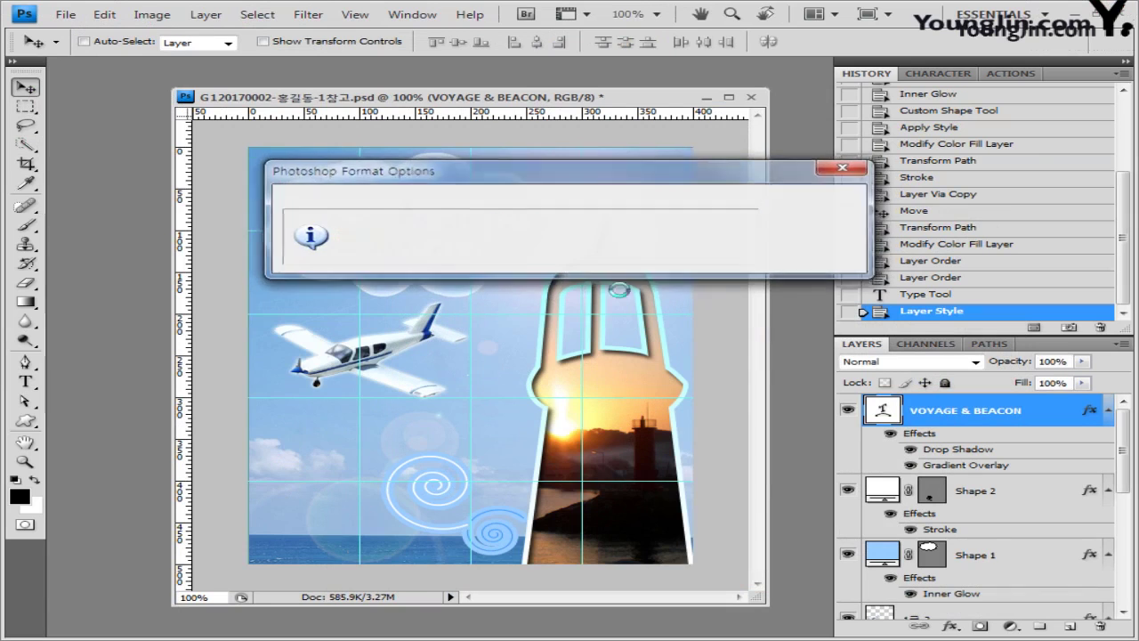
# Step: Save a JPEG copy of the poster at maximum quality 12
pyautogui.click(66, 18)
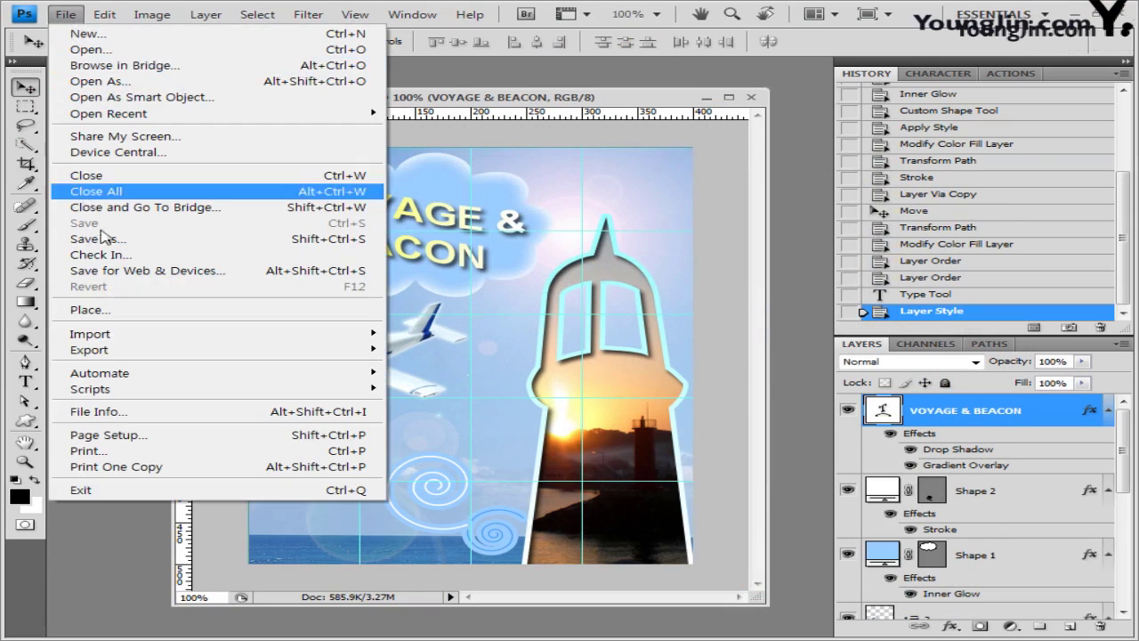
pyautogui.click(89, 237)
pyautogui.click(548, 408)
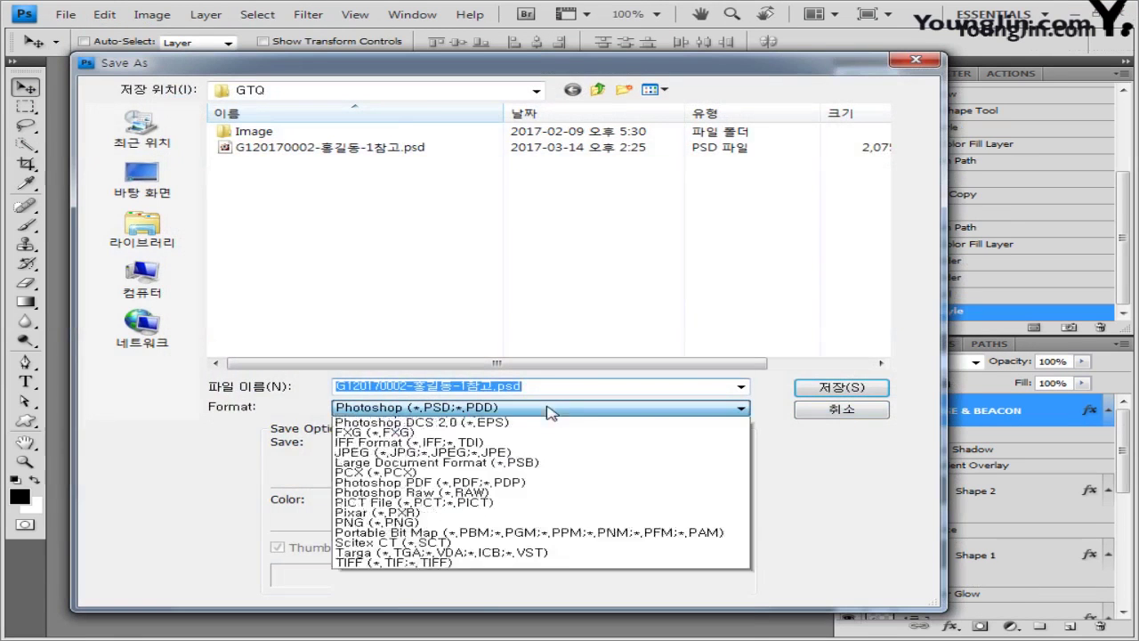
pyautogui.click(534, 498)
pyautogui.click(496, 385)
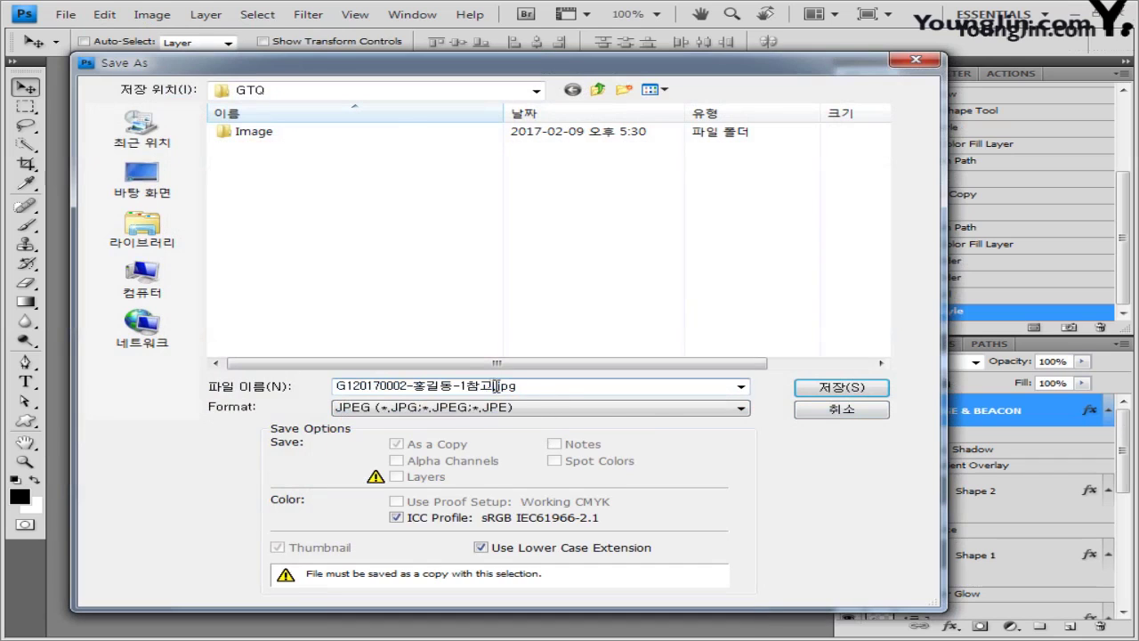
pyautogui.write('.')
pyautogui.click(837, 388)
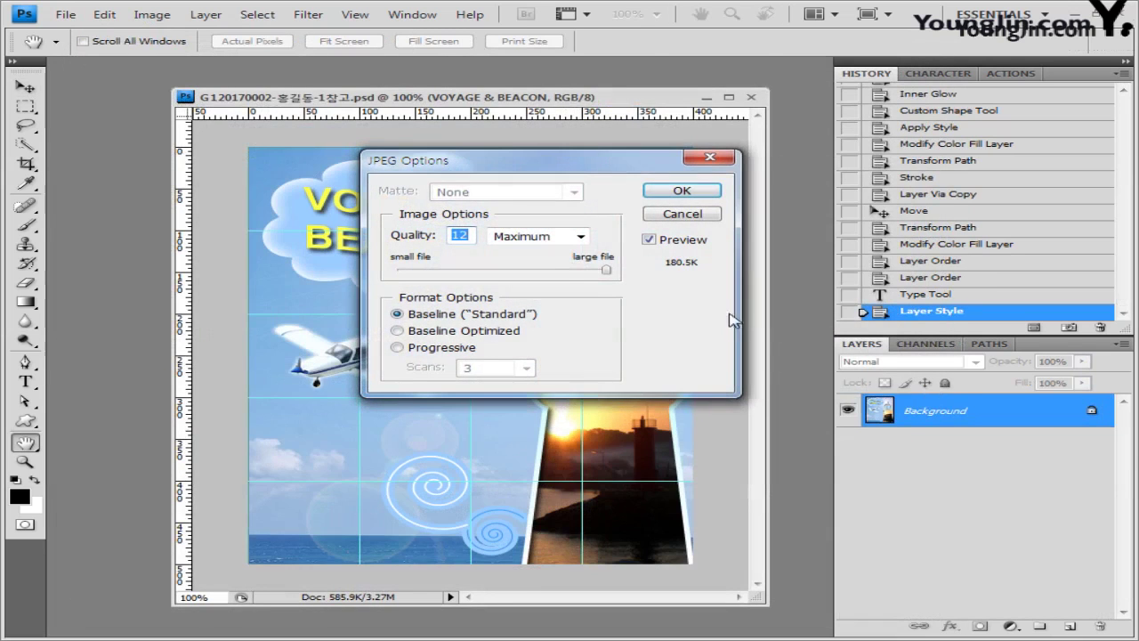
pyautogui.click(682, 192)
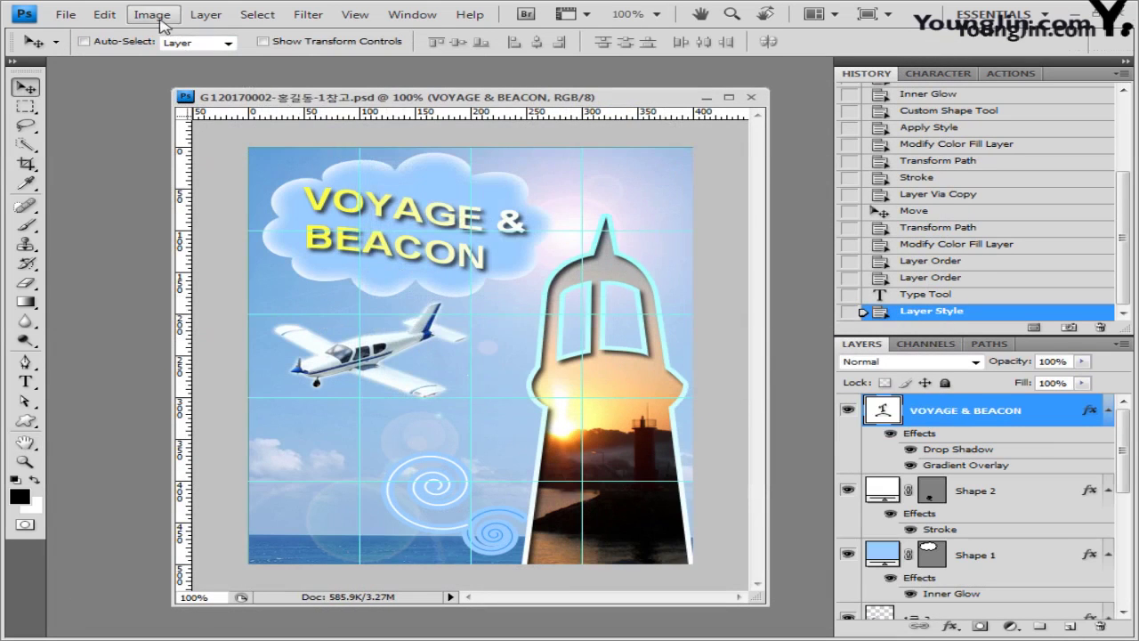
# Step: Resize the image to 40 × 50 pixels, changing width from 400 to 40
pyautogui.click(152, 15)
pyautogui.click(199, 139)
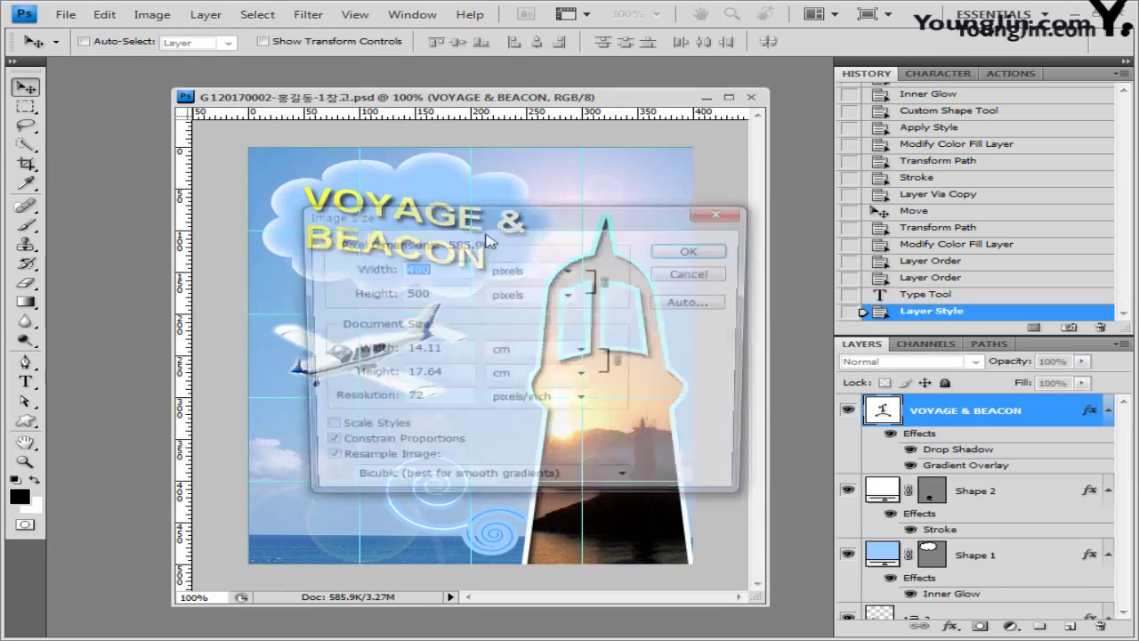
pyautogui.press('BackSpace')
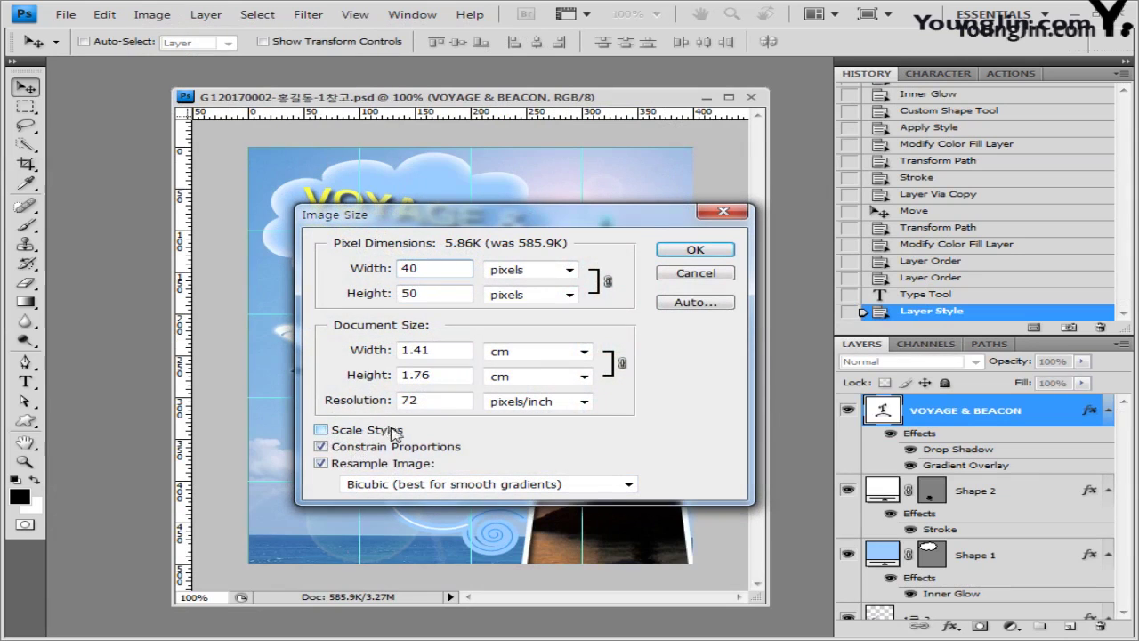
pyautogui.click(703, 254)
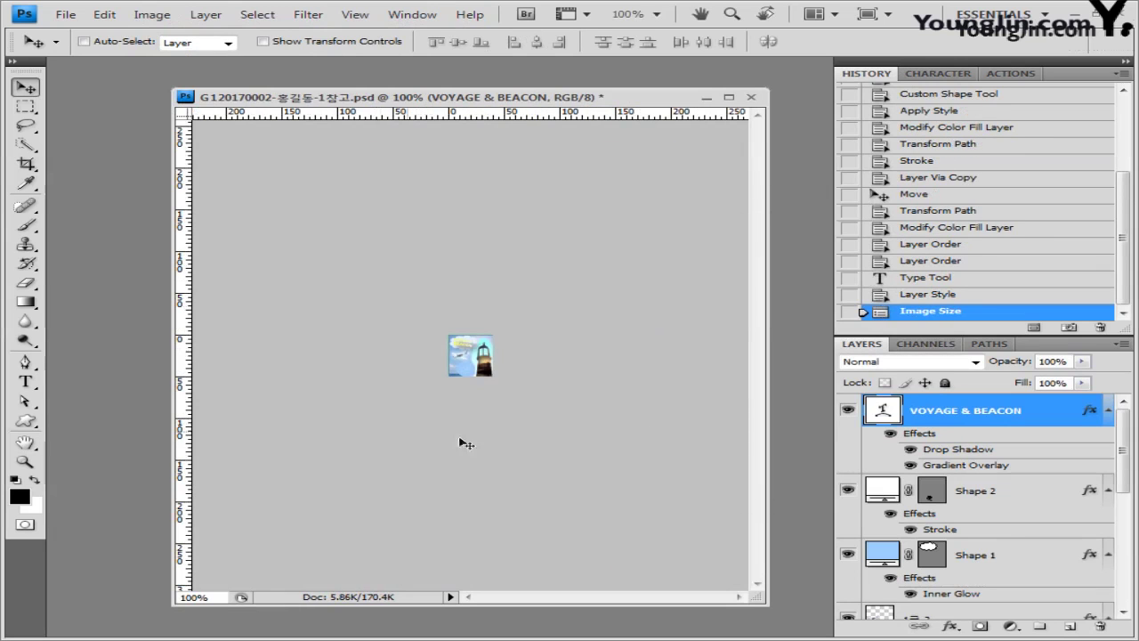
# Step: Save as a layered PSD named with 참고 removed, ending in -1.psd
pyautogui.click(65, 14)
pyautogui.click(80, 234)
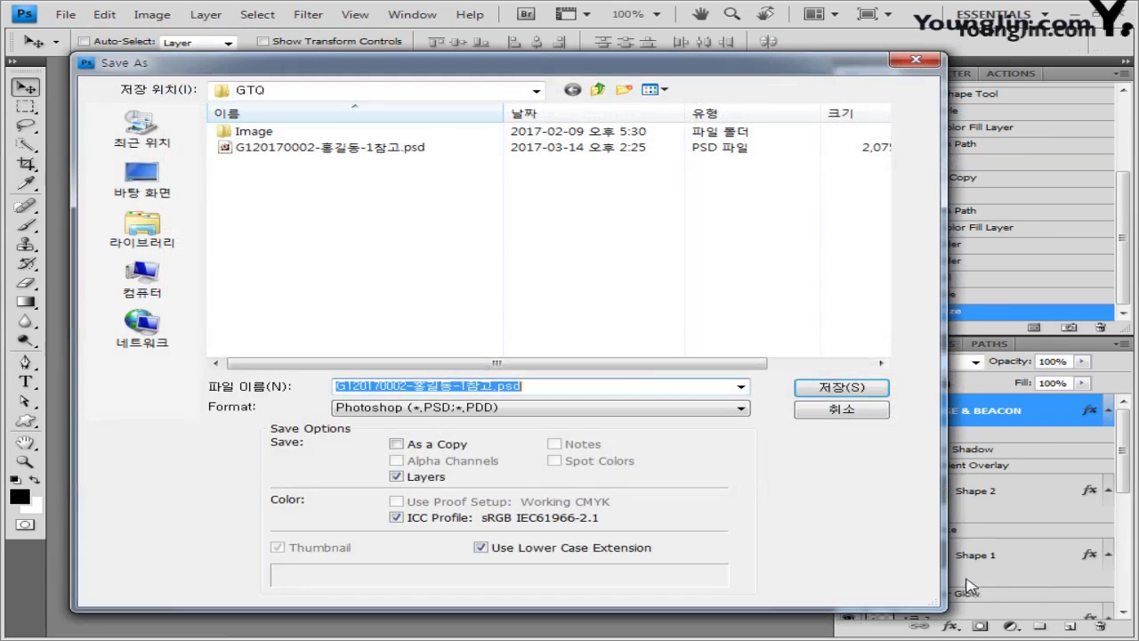
pyautogui.click(472, 390)
pyautogui.press('Delete')
pyautogui.press('Delete')
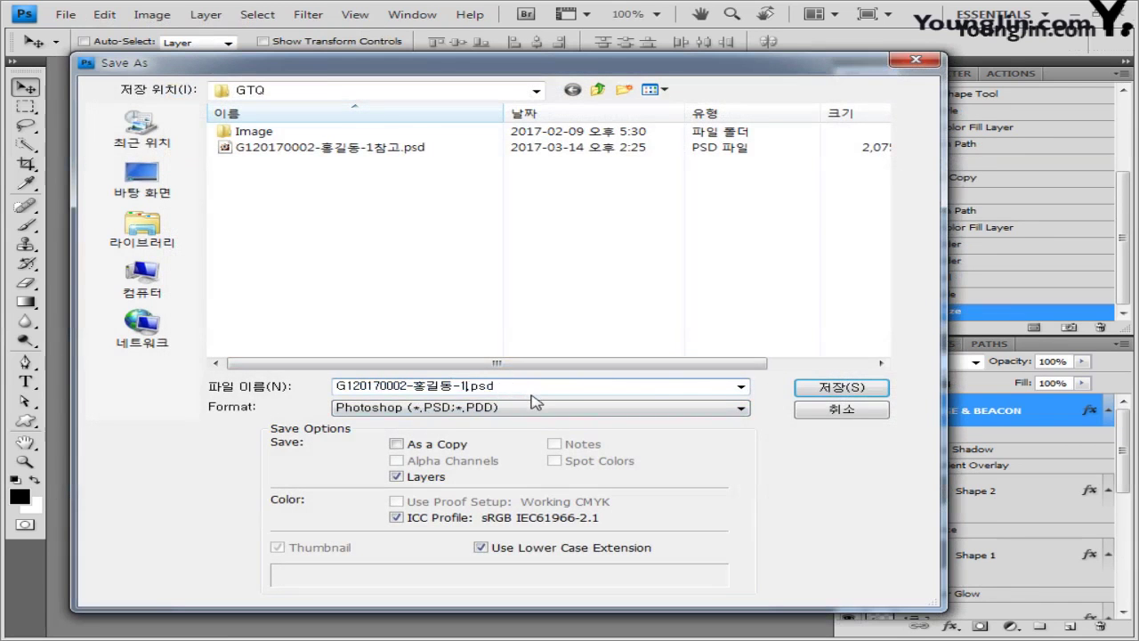
pyautogui.click(856, 390)
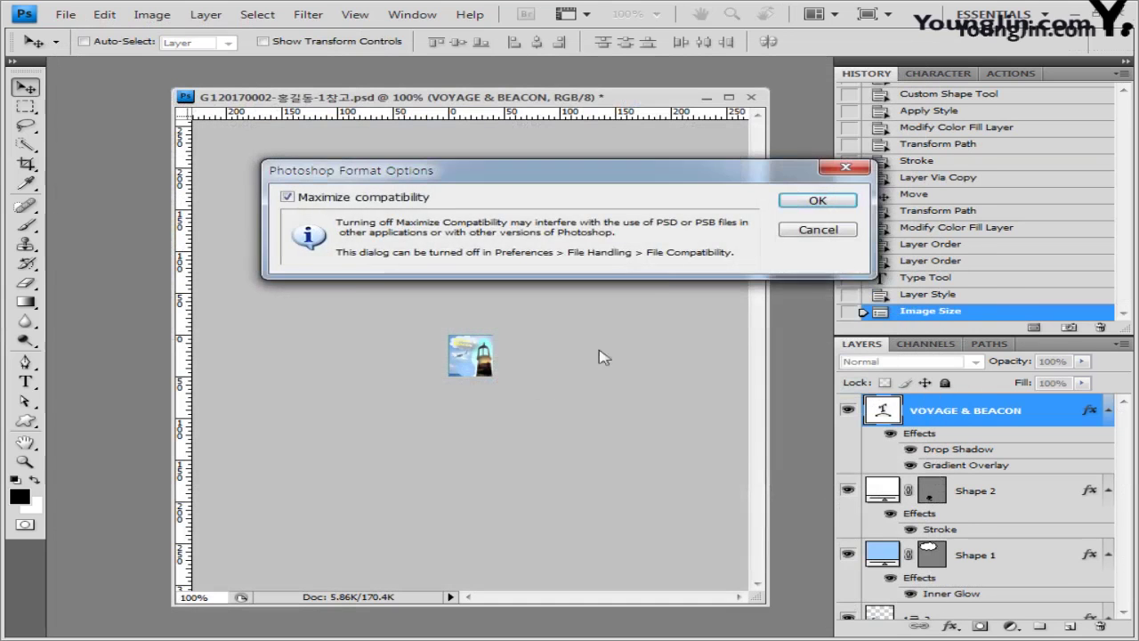
pyautogui.click(811, 200)
# Step: Check the saved JPEG and PSD in the Open dialog, cancel, and close the document
pyautogui.hotkey('ctrl', 'o')
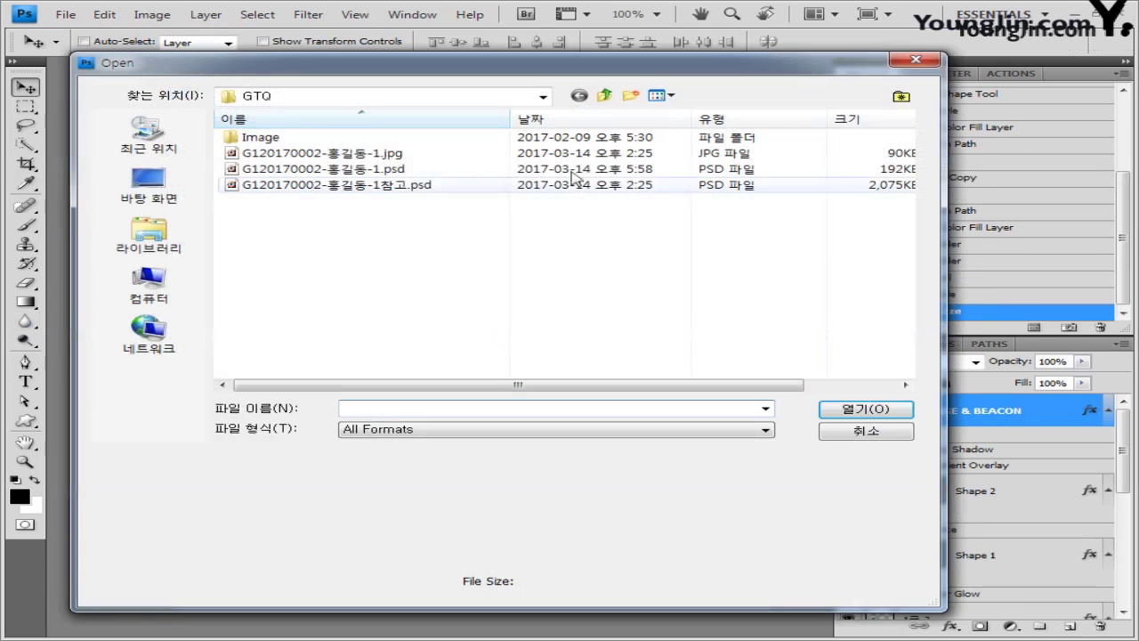
pyautogui.click(392, 154)
pyautogui.keyDown('ctrl'); pyautogui.click(391, 169); pyautogui.keyUp('ctrl')
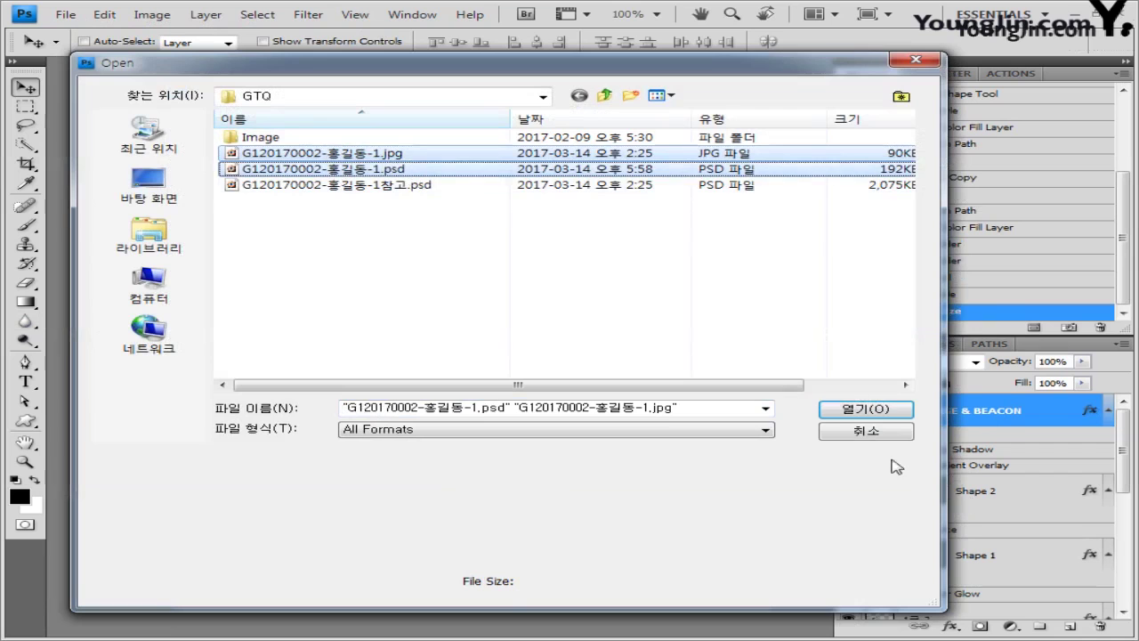
pyautogui.click(854, 434)
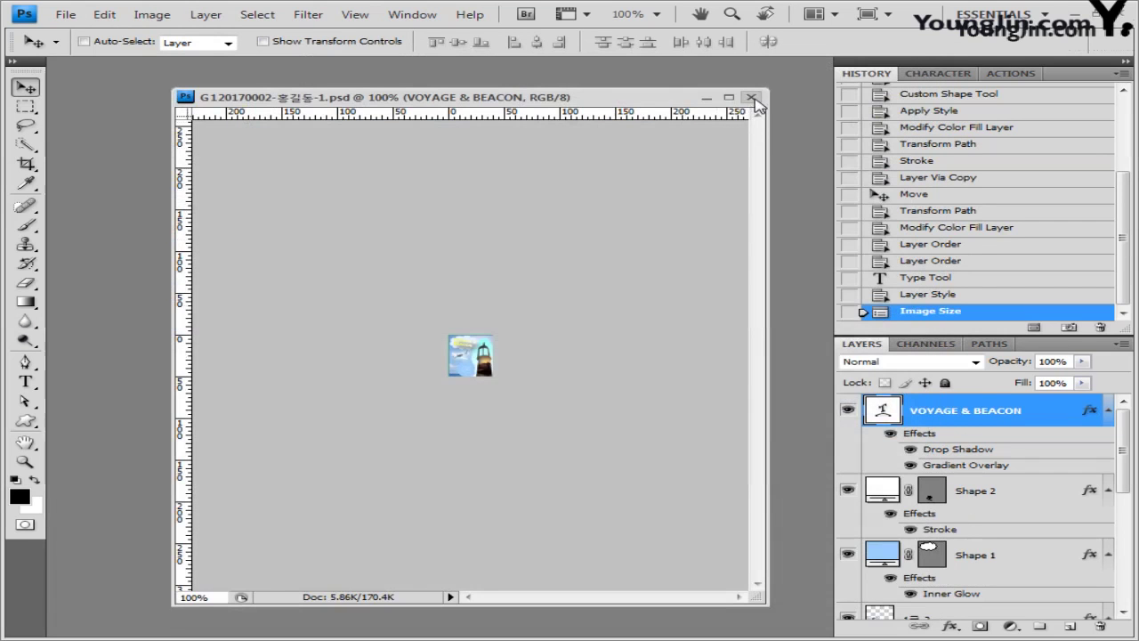
pyautogui.click(752, 98)
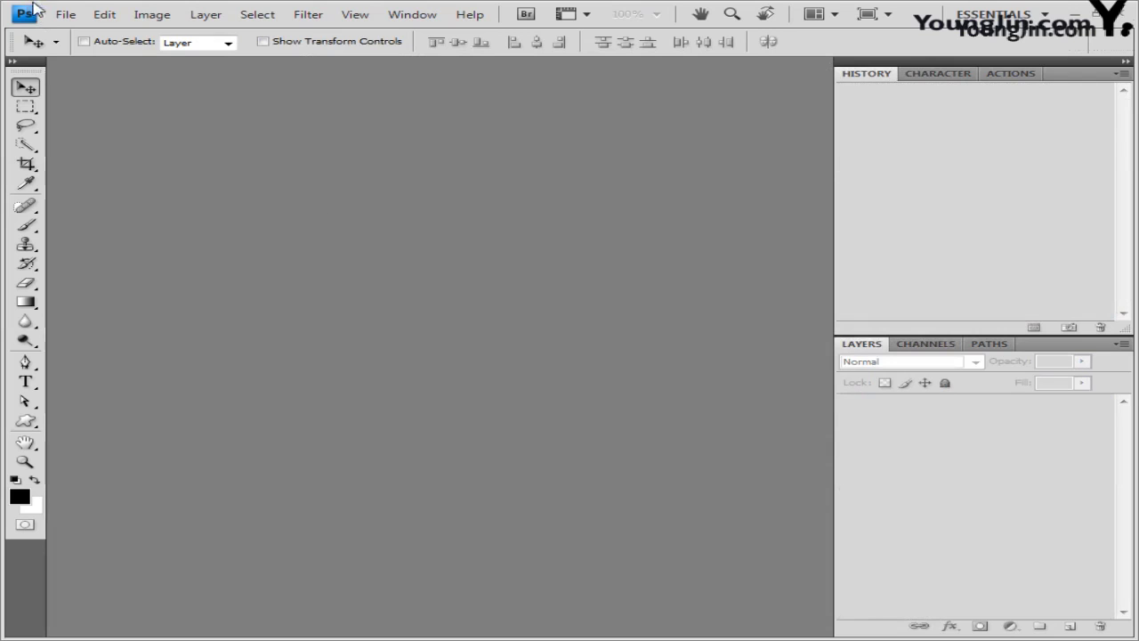
# Step: Create a new white 400 × 500 px, 72 ppi RGB document and float its window
pyautogui.click(66, 15)
pyautogui.click(106, 34)
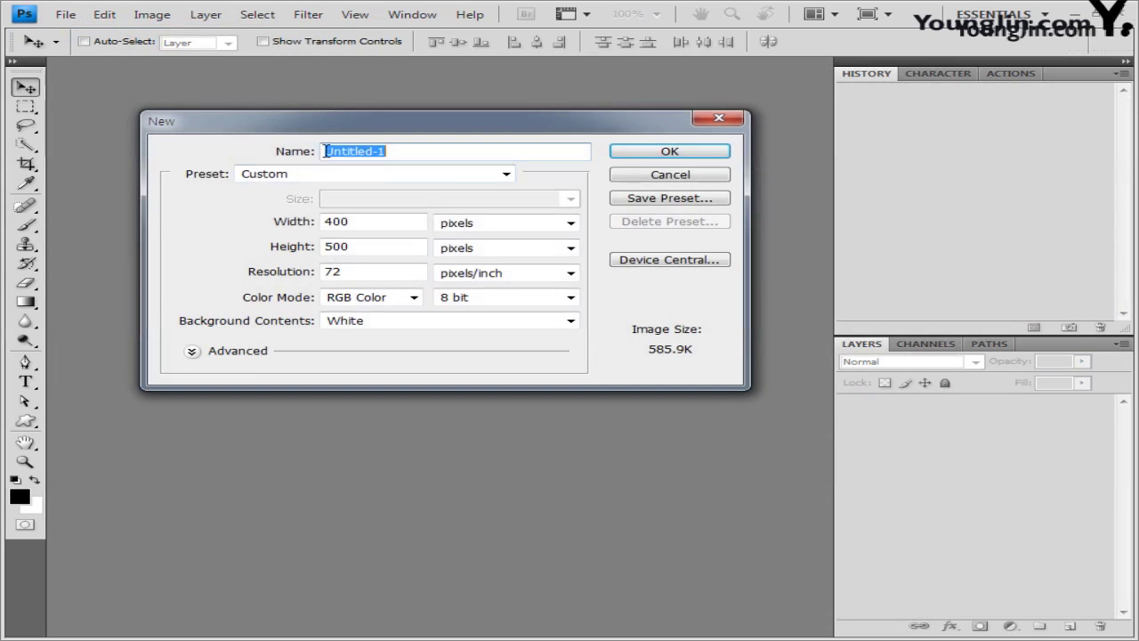
pyautogui.click(368, 224)
pyautogui.click(368, 247)
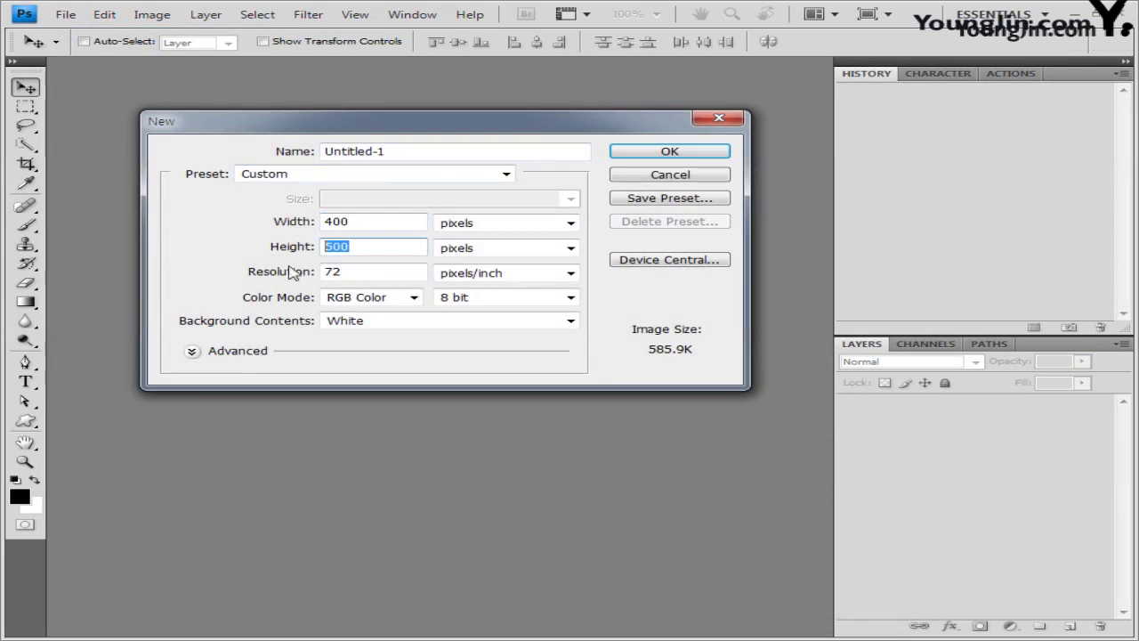
pyautogui.click(678, 153)
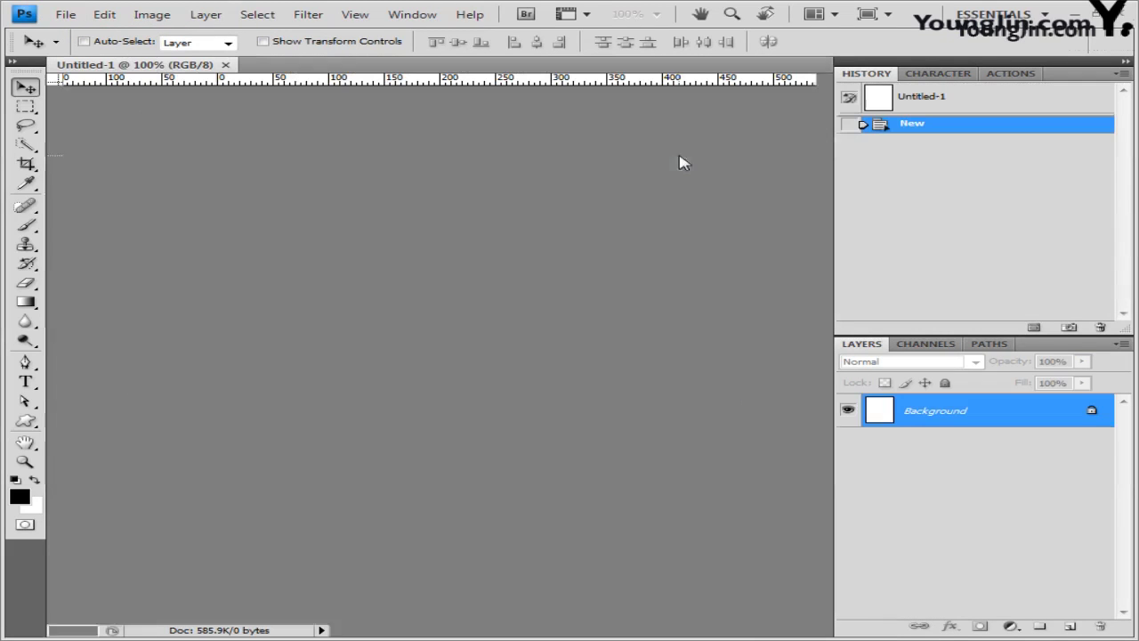
pyautogui.moveTo(166, 66); pyautogui.dragTo(294, 183)
# Step: Open the pampas-field photo 1급-4.jpg from the Image folder
pyautogui.hotkey('ctrl', 'o')
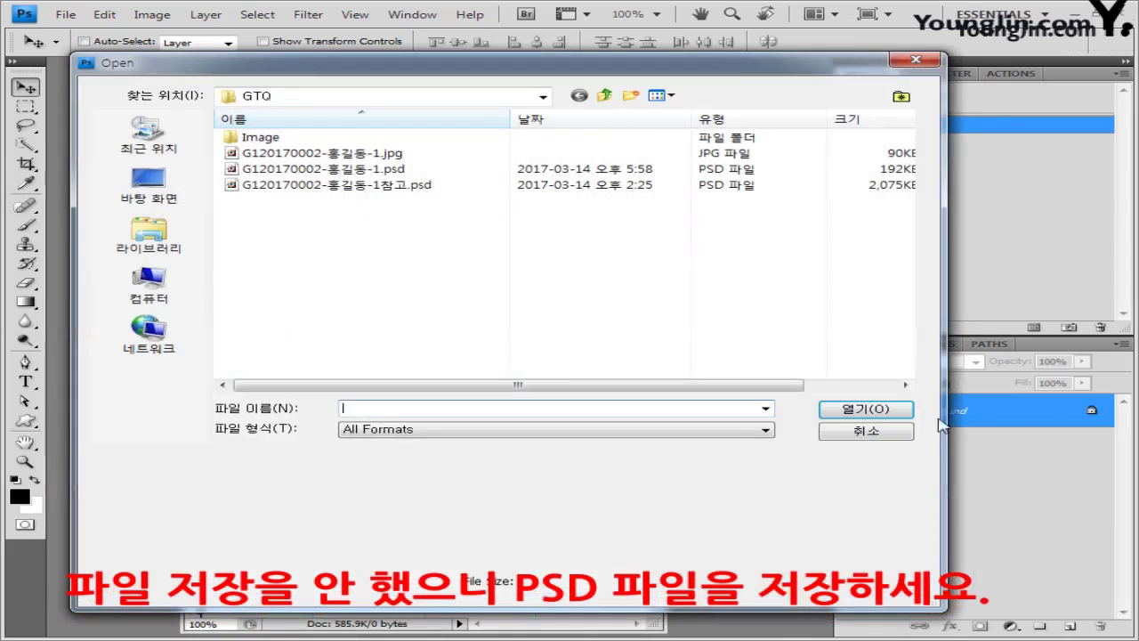
pyautogui.doubleClick(409, 135)
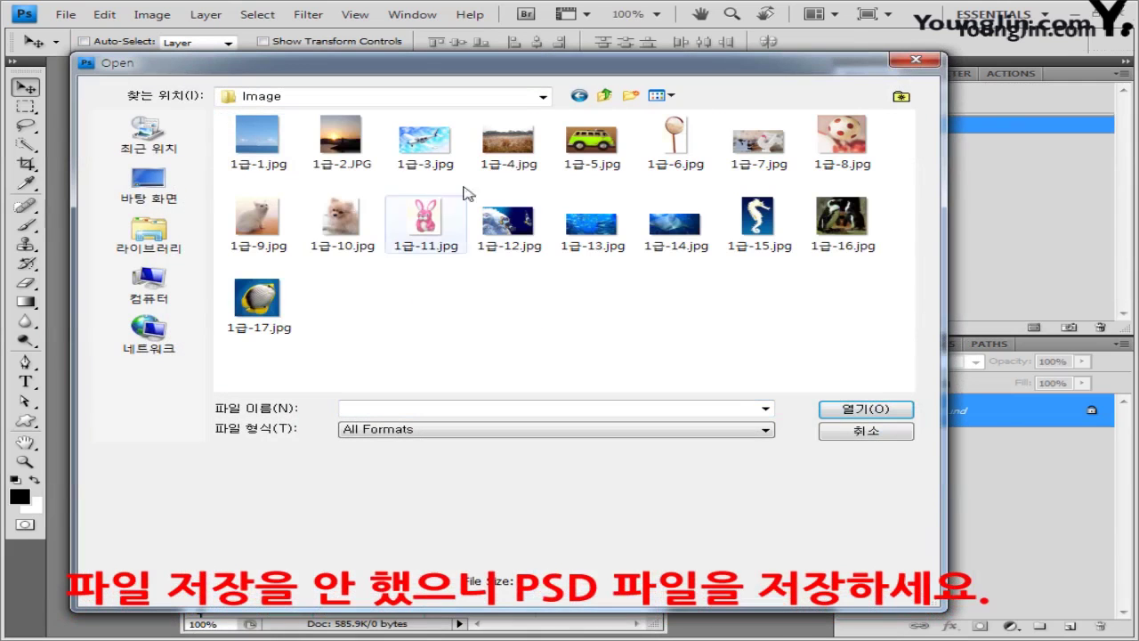
pyautogui.click(508, 142)
pyautogui.click(904, 411)
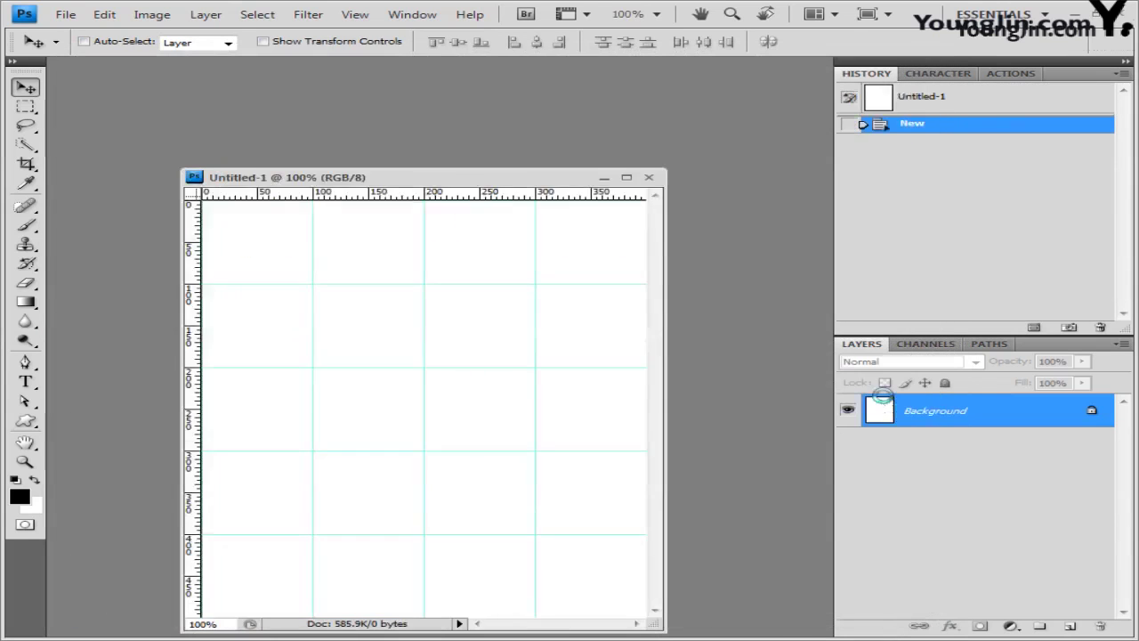
# Step: Copy the whole pampas photo, close it, and paste it into Untitled-1 shifted left
pyautogui.hotkey('ctrl', 'a')
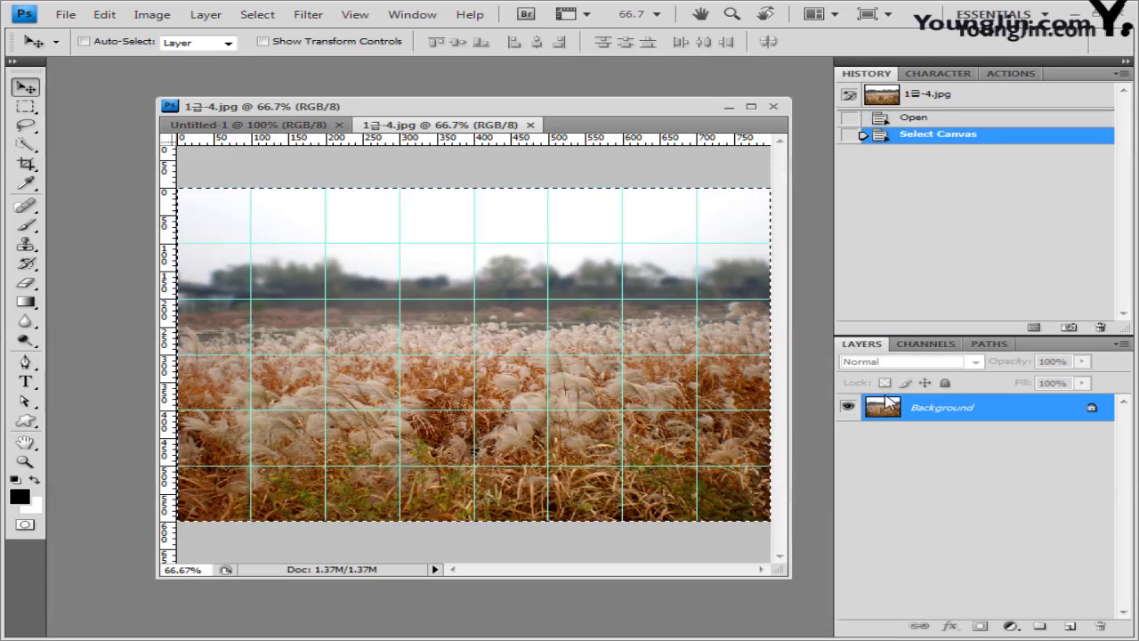
pyautogui.click(531, 126)
pyautogui.hotkey('ctrl', 'v')
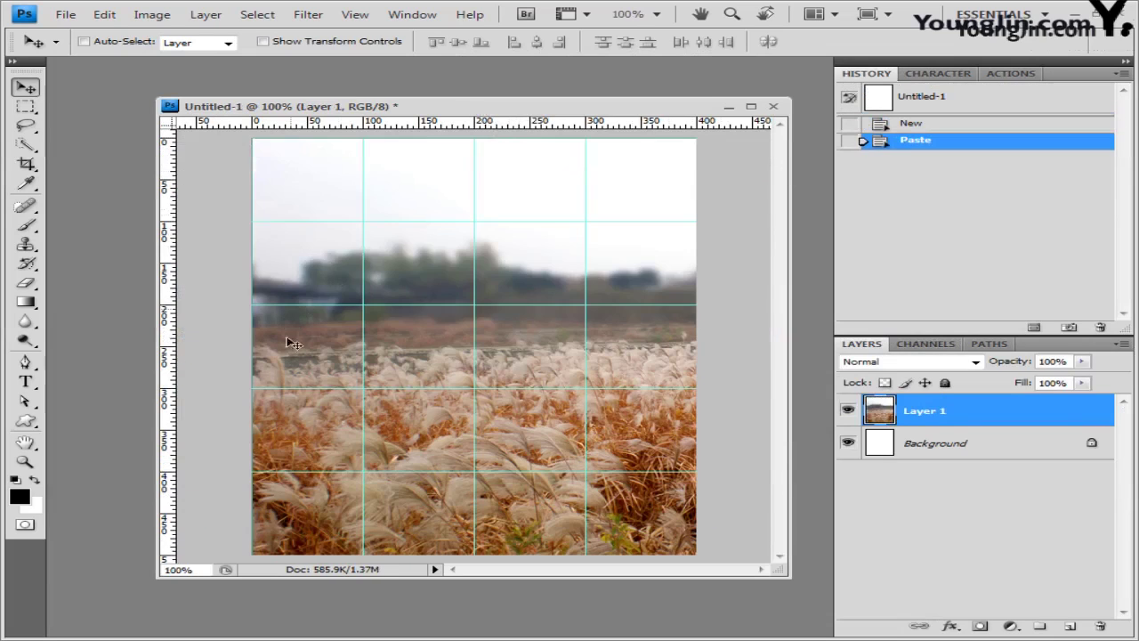
pyautogui.moveTo(659, 429); pyautogui.dragTo(638, 415)
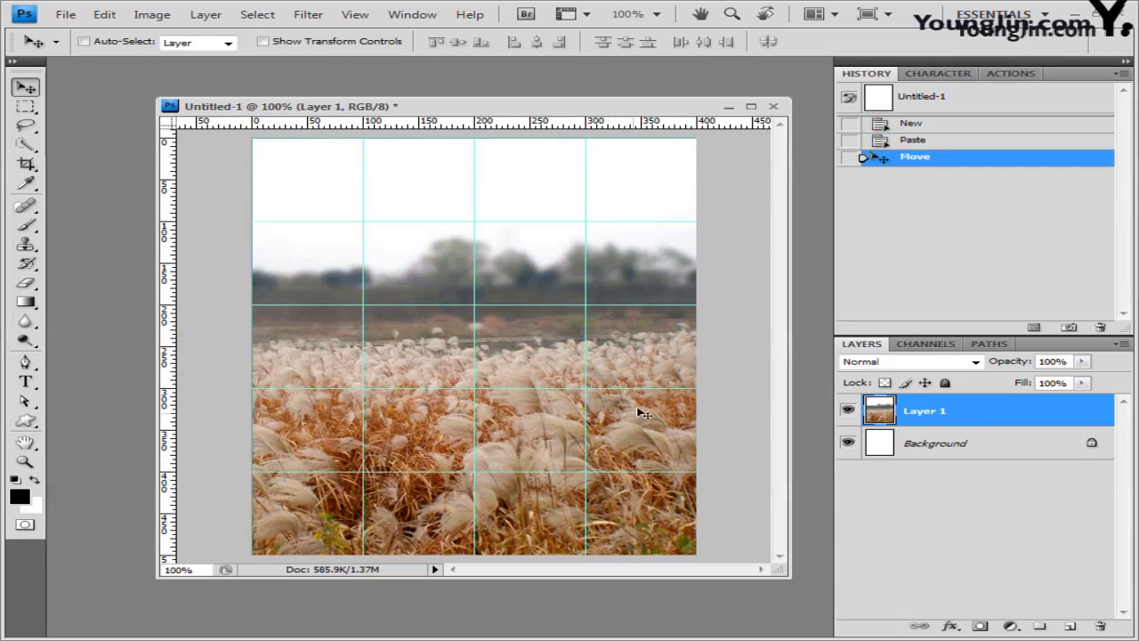
# Step: Apply the Artistic > Paint Daubs filter to the pasted field photo
pyautogui.click(322, 16)
pyautogui.moveTo(356, 138)
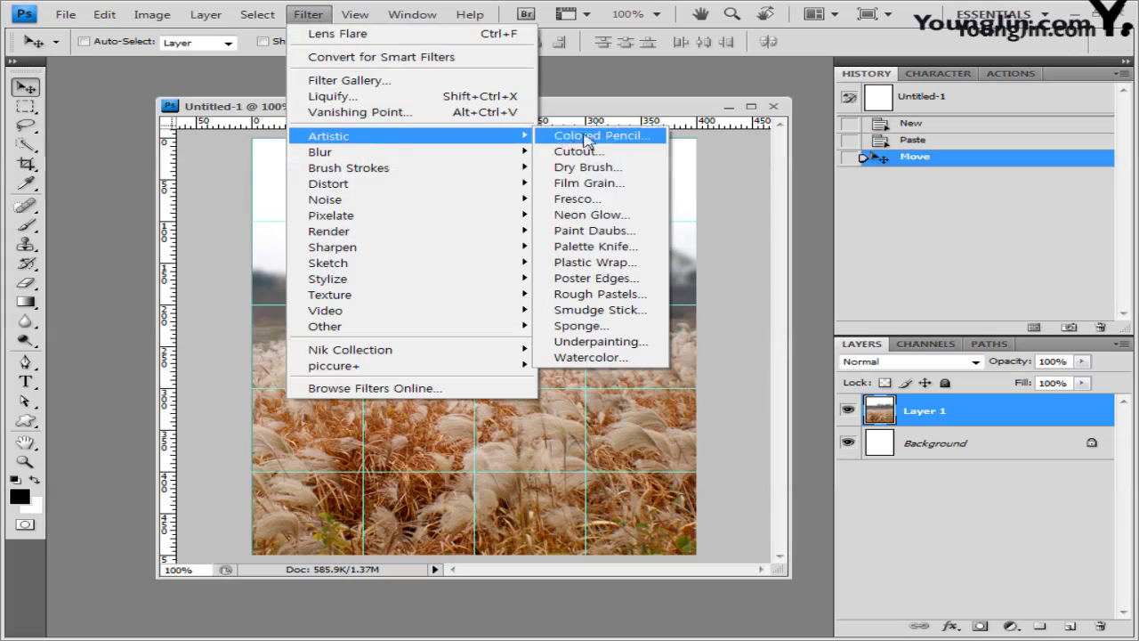
pyautogui.click(621, 234)
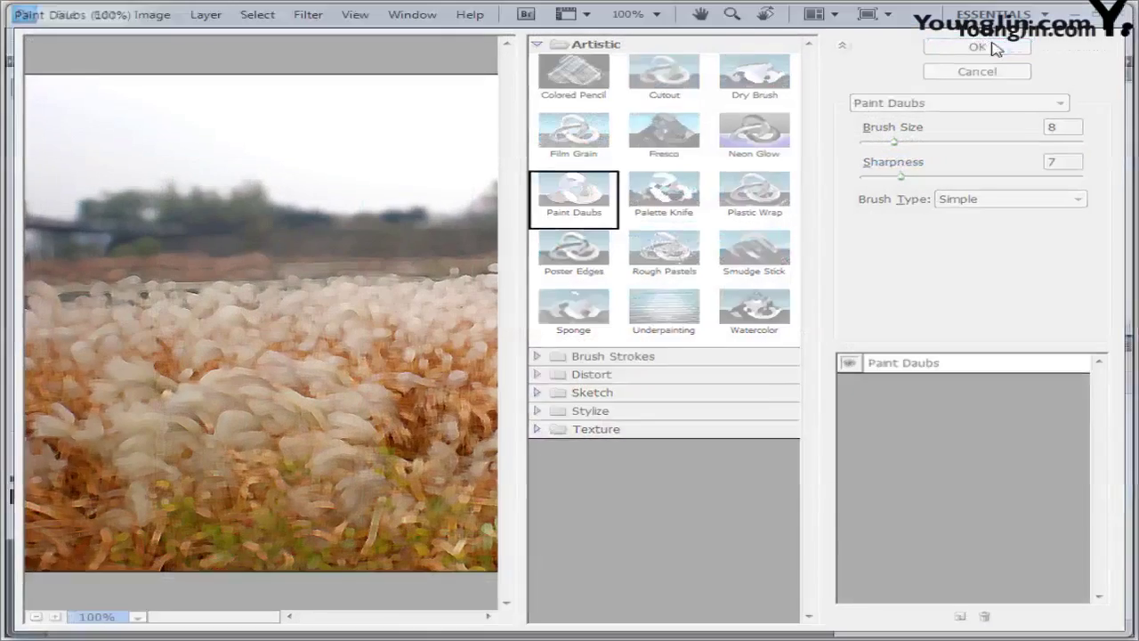
pyautogui.click(994, 48)
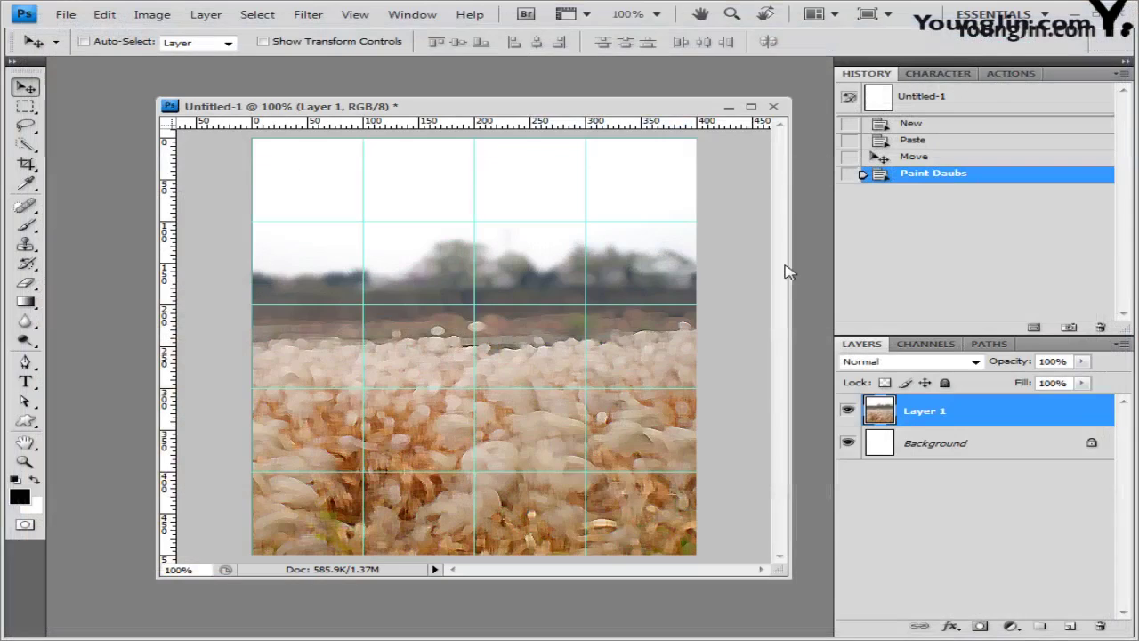
pyautogui.moveTo(789, 272); pyautogui.dragTo(641, 272)
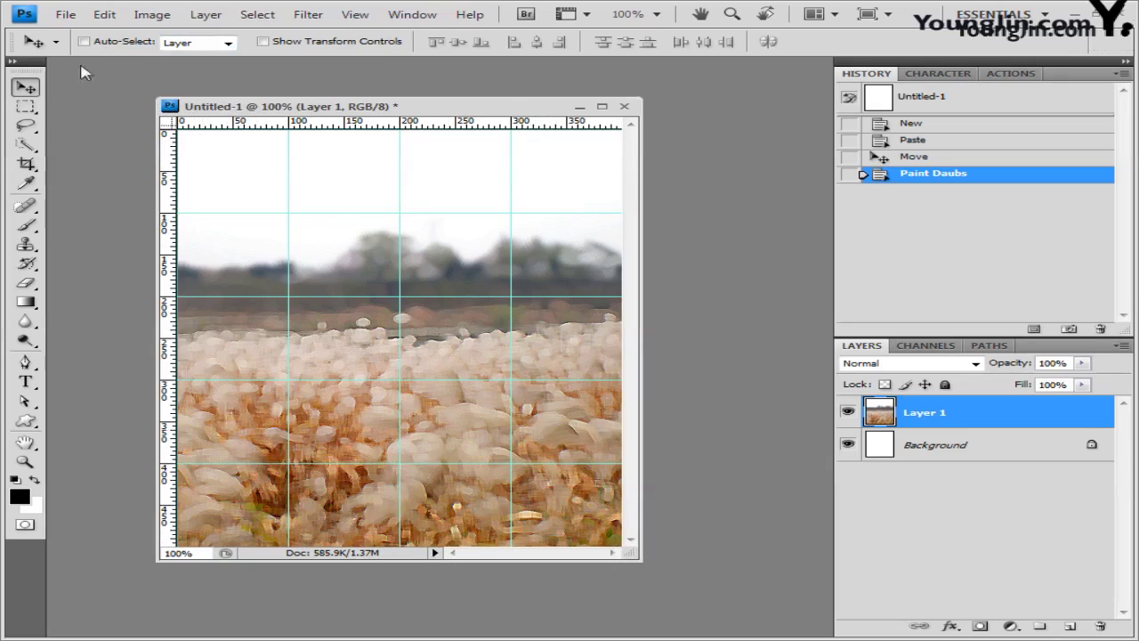
# Step: Bring the van photo 1급-5.jpg into Photoshop by dragging it from the Image folder
pyautogui.click(66, 14)
pyautogui.click(721, 160)
pyautogui.doubleClick(718, 131)
pyautogui.click(856, 432)
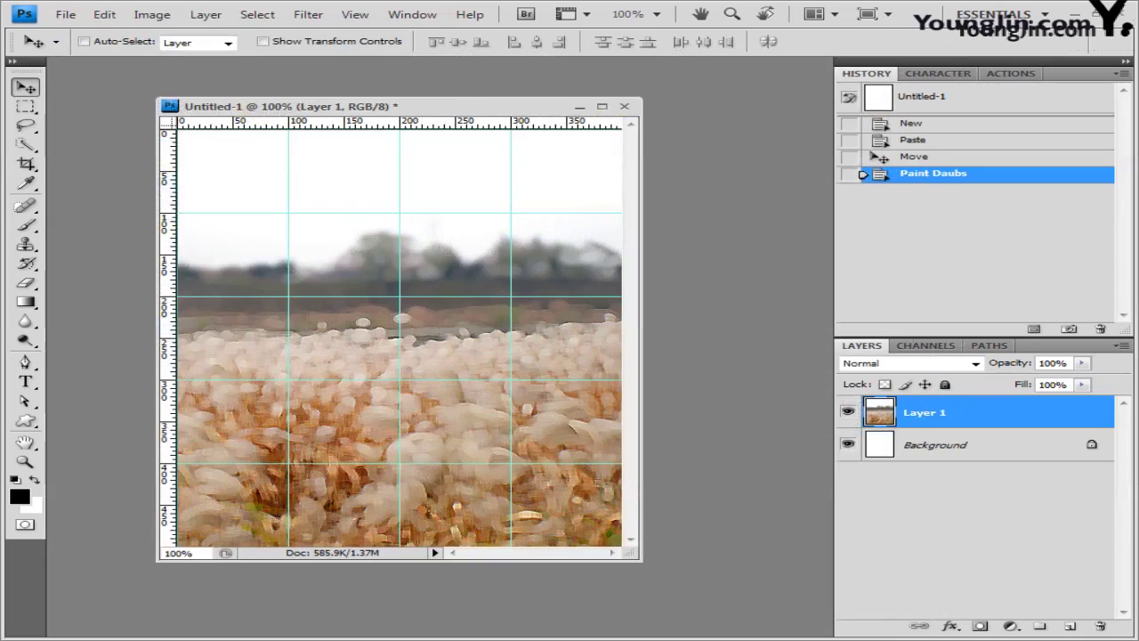
pyautogui.hotkey('alt', 'Tab')
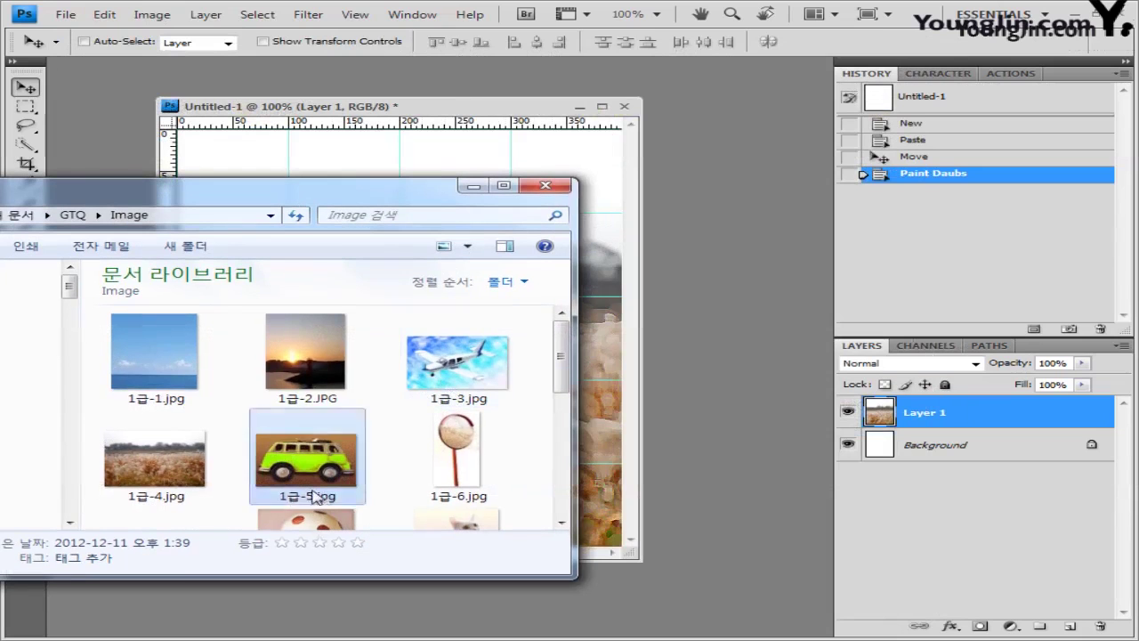
pyautogui.moveTo(324, 458); pyautogui.dragTo(755, 376)
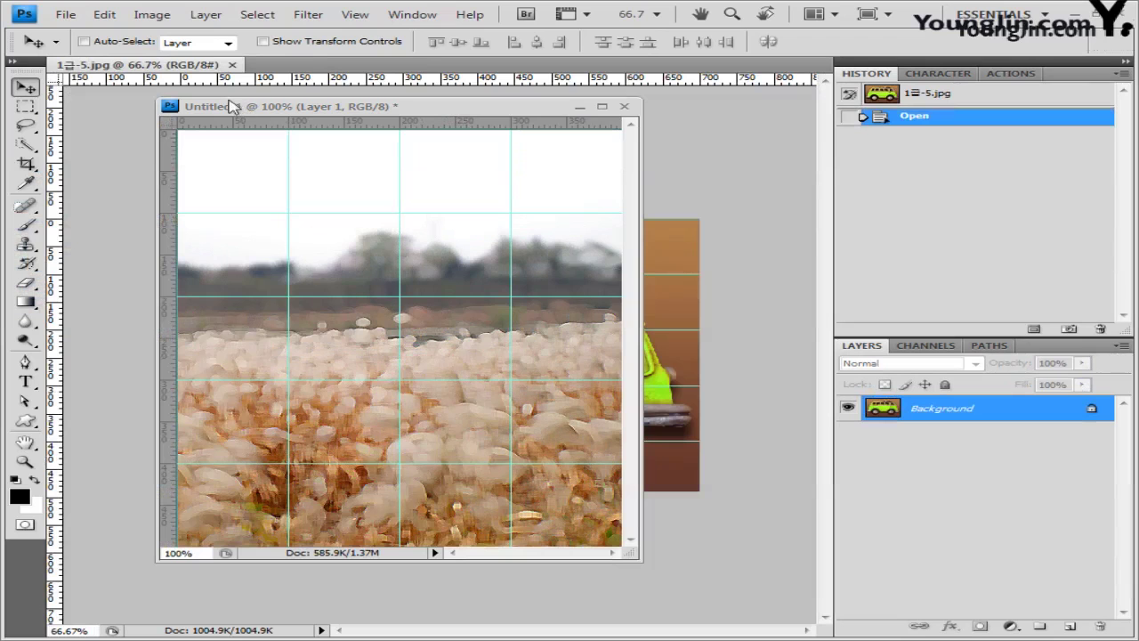
# Step: Float the van photo window and overlap it with the collage window, leaving nothing selected
pyautogui.moveTo(204, 69); pyautogui.dragTo(549, 178)
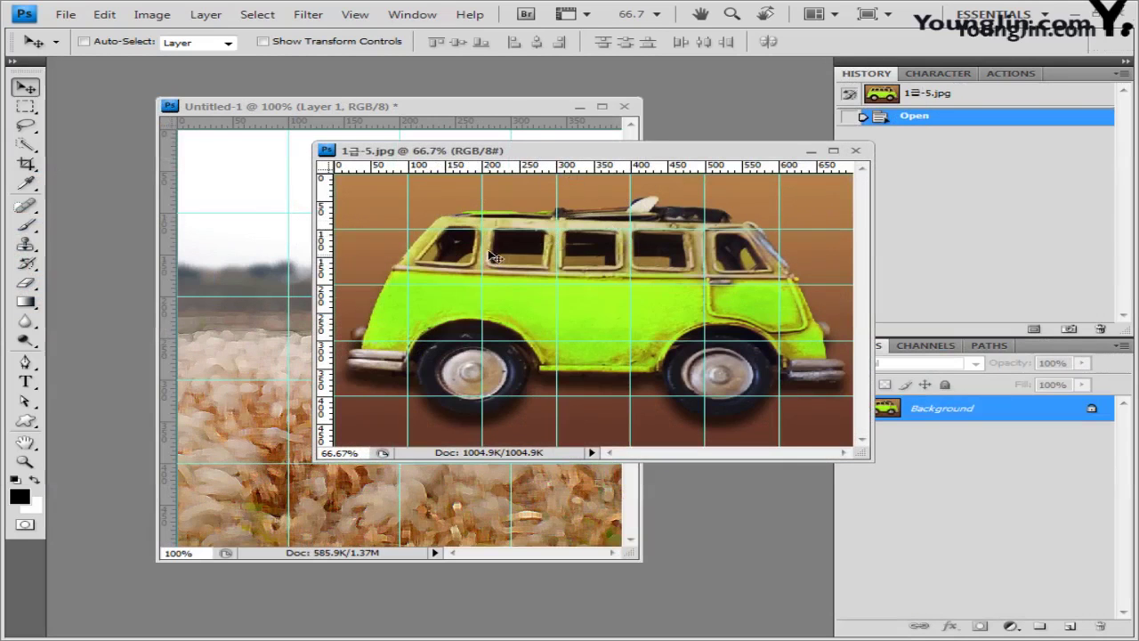
pyautogui.moveTo(541, 112); pyautogui.dragTo(488, 105)
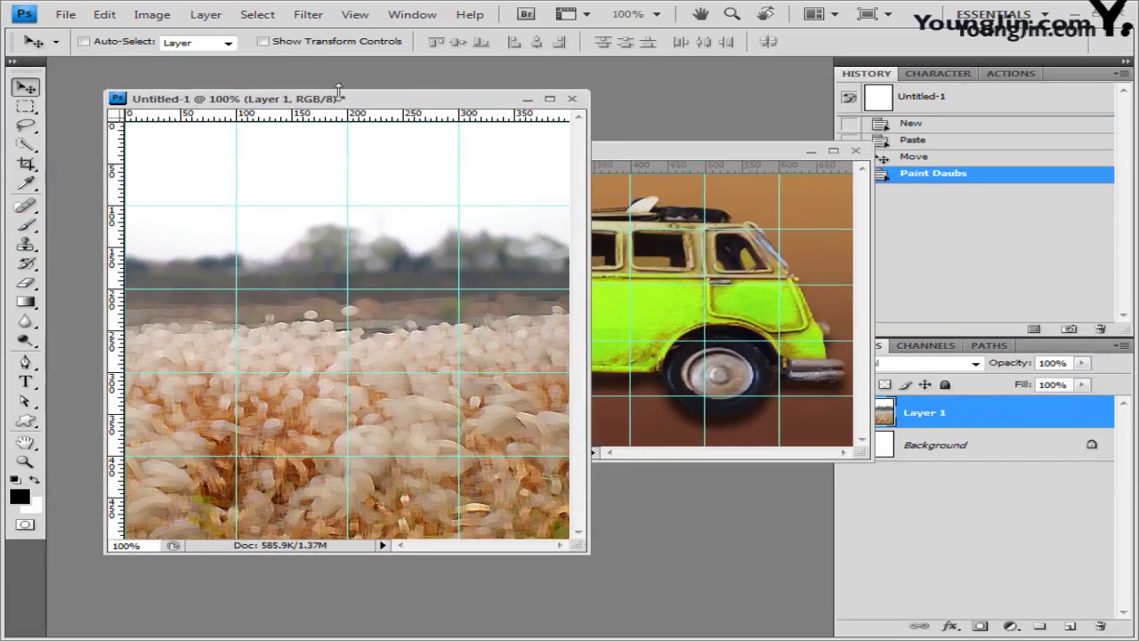
pyautogui.moveTo(739, 151); pyautogui.dragTo(766, 188)
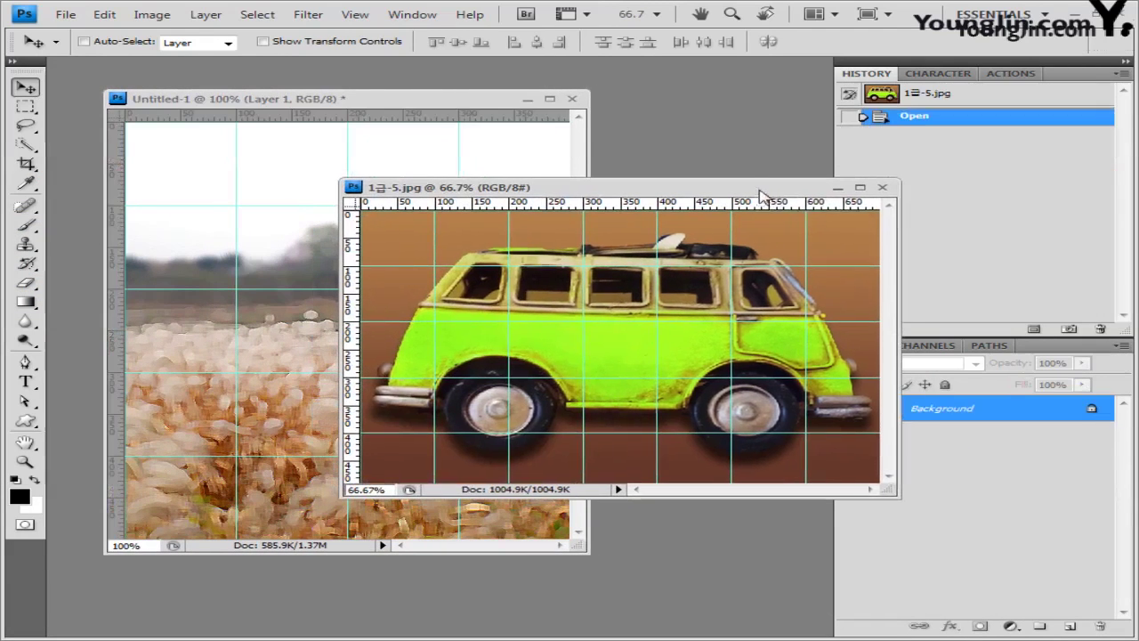
pyautogui.hotkey('ctrl', 'a')
pyautogui.hotkey('ctrl', 'd')
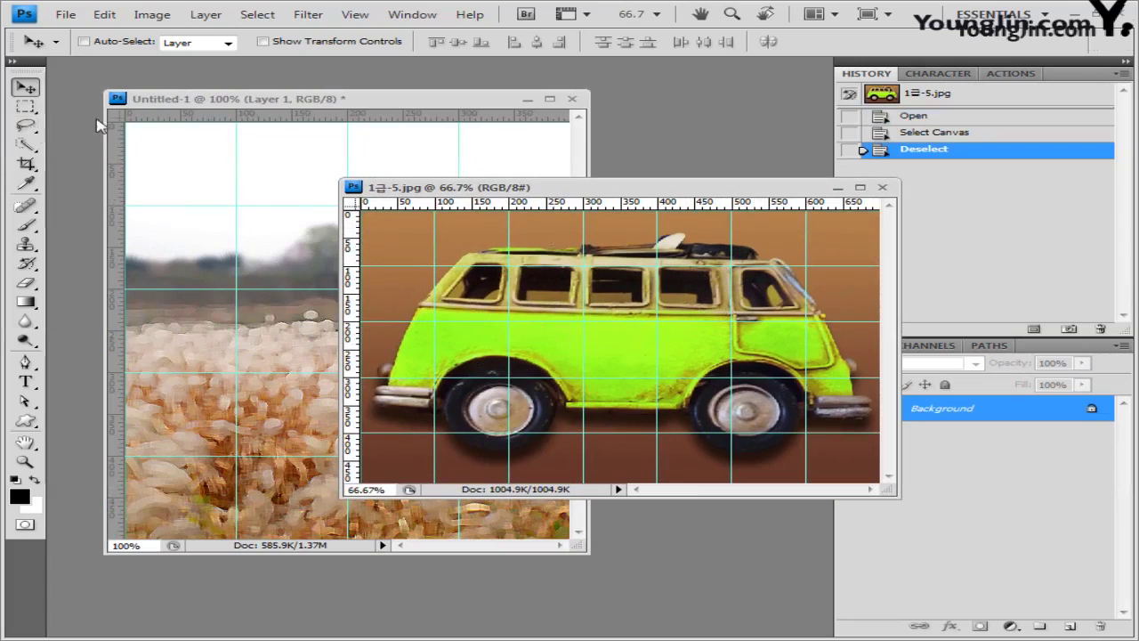
pyautogui.click(32, 148)
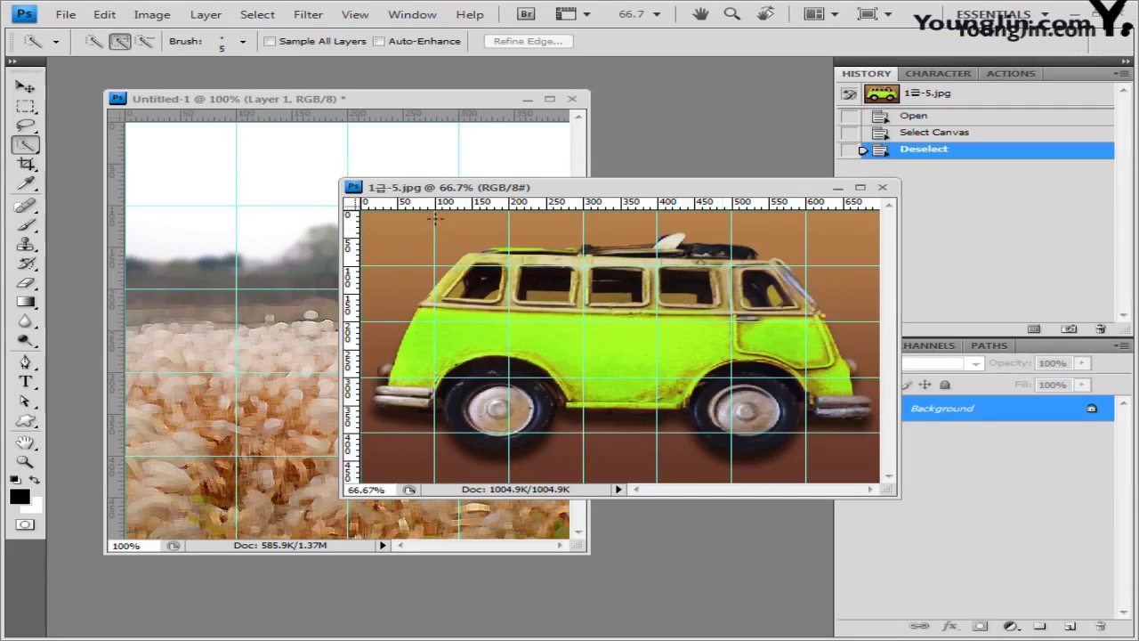
# Step: Choose the Pen tool in Add to path area mode and turn off the grid via View > Show
pyautogui.click(25, 362)
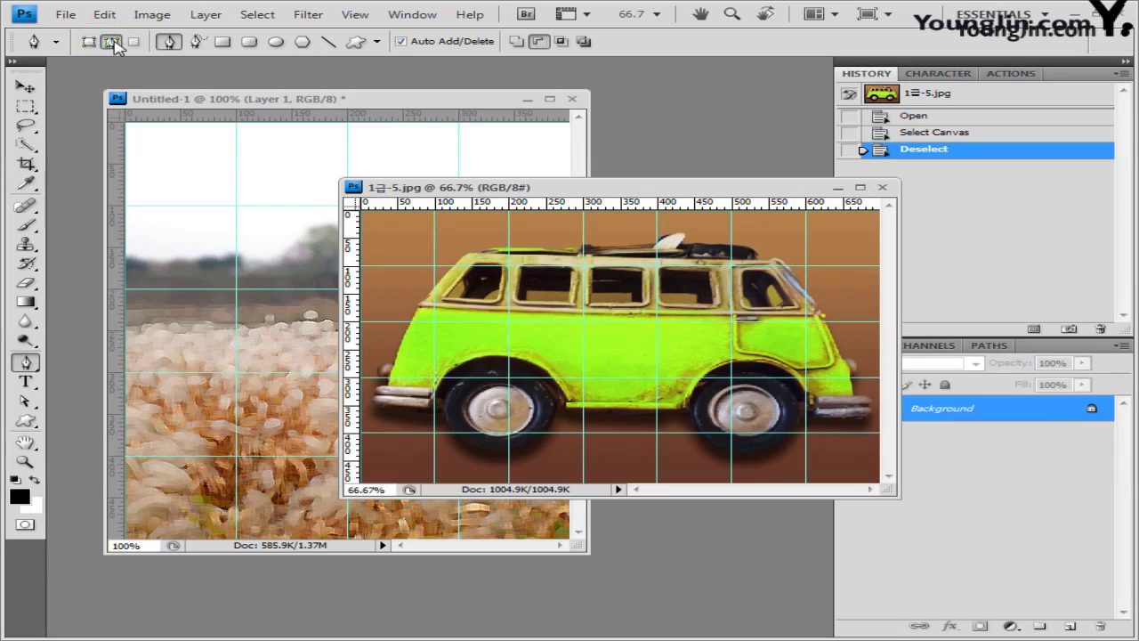
pyautogui.click(522, 45)
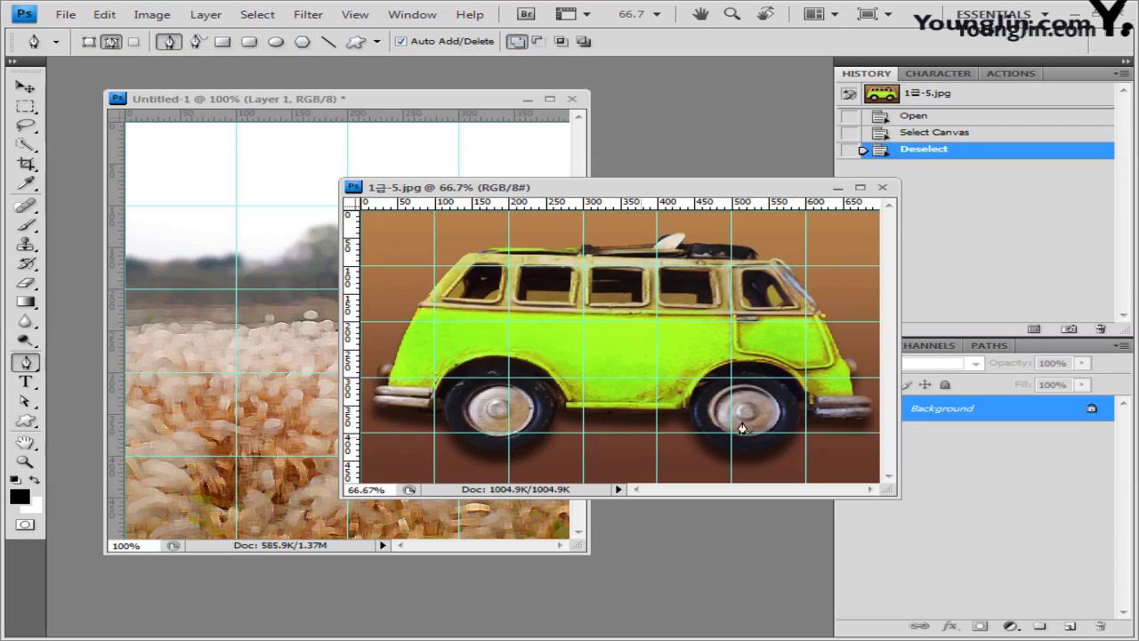
pyautogui.click(355, 14)
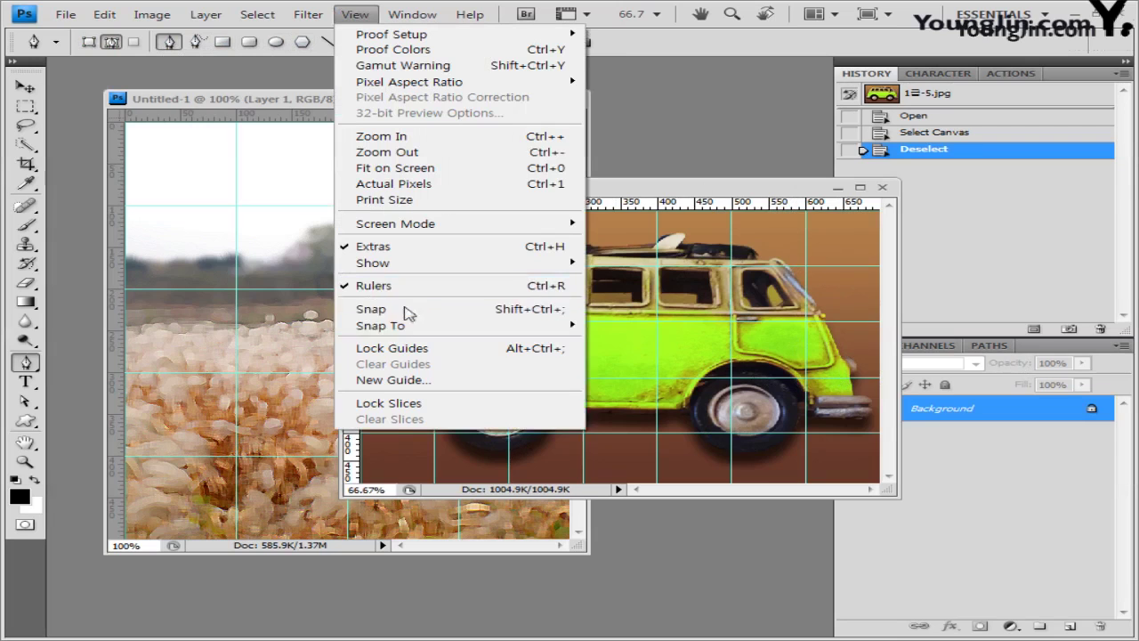
pyautogui.moveTo(419, 264)
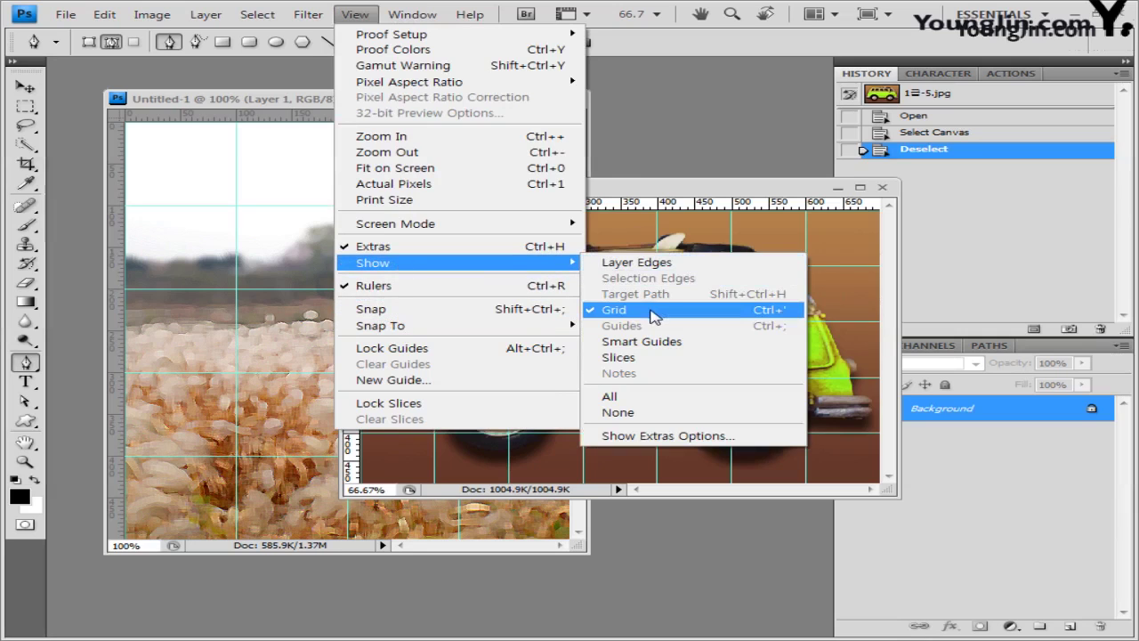
pyautogui.click(652, 311)
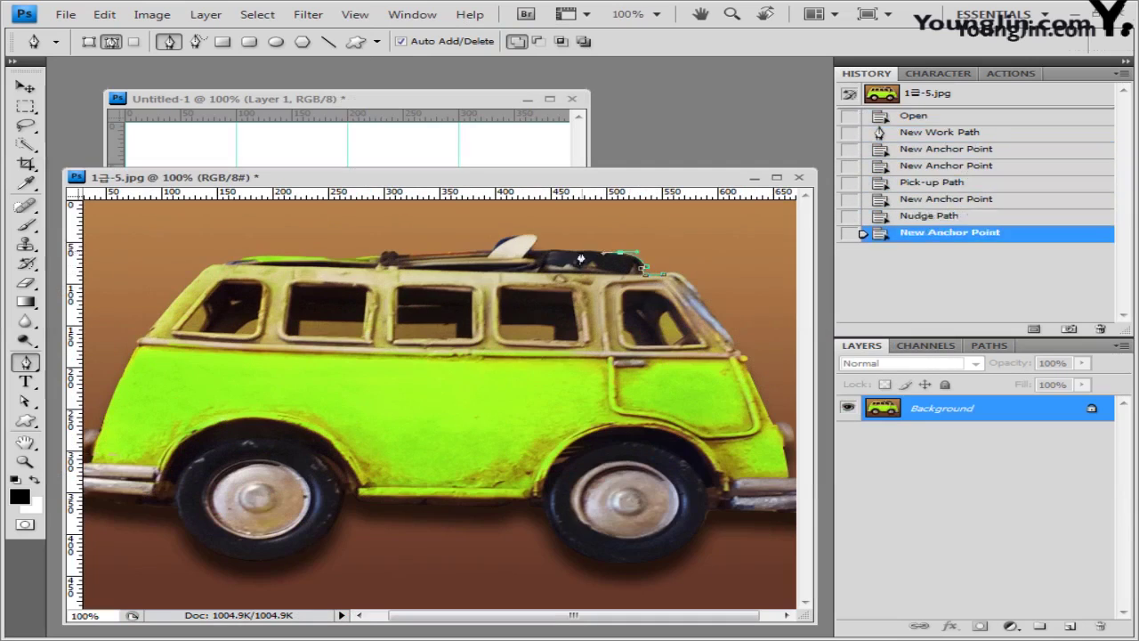
# Step: Place pen anchors along the van's roof, down its left side and around the front wheel
pyautogui.click(534, 238)
pyautogui.click(494, 248)
pyautogui.click(409, 256)
pyautogui.click(383, 255)
pyautogui.click(274, 257)
pyautogui.click(221, 265)
pyautogui.click(141, 341)
pyautogui.click(98, 432)
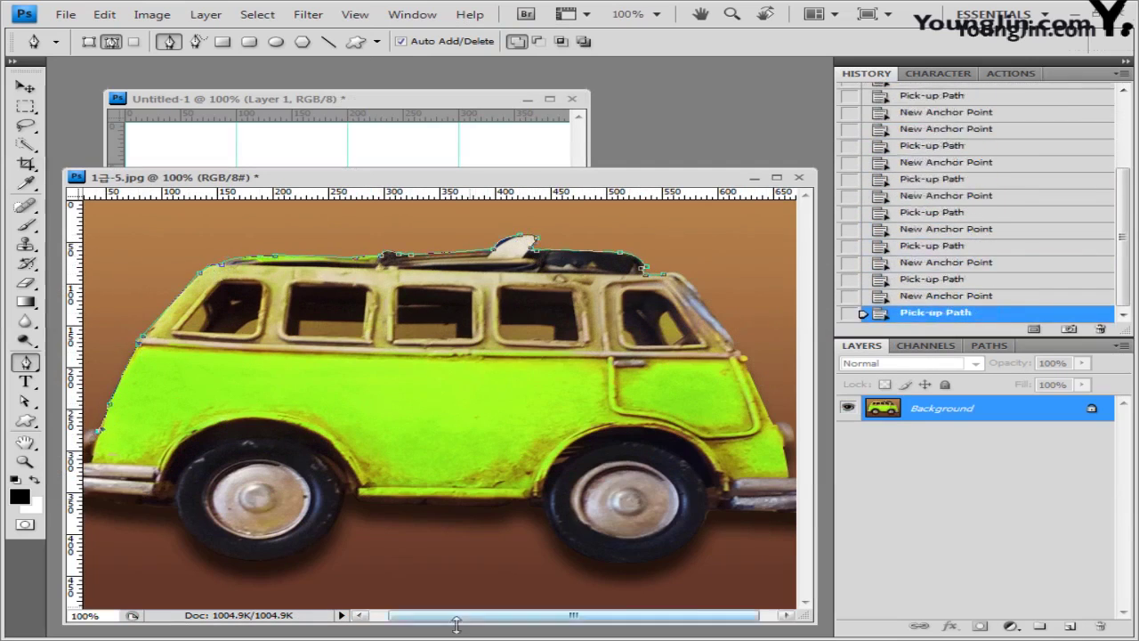
pyautogui.moveTo(455, 618); pyautogui.dragTo(438, 618)
pyautogui.click(113, 499)
pyautogui.click(276, 560)
pyautogui.click(378, 496)
# Step: Continue the path around the rear wheel and up the right side, closing it at the roof
pyautogui.click(494, 505)
pyautogui.click(580, 507)
pyautogui.moveTo(644, 559); pyautogui.dragTo(724, 550)
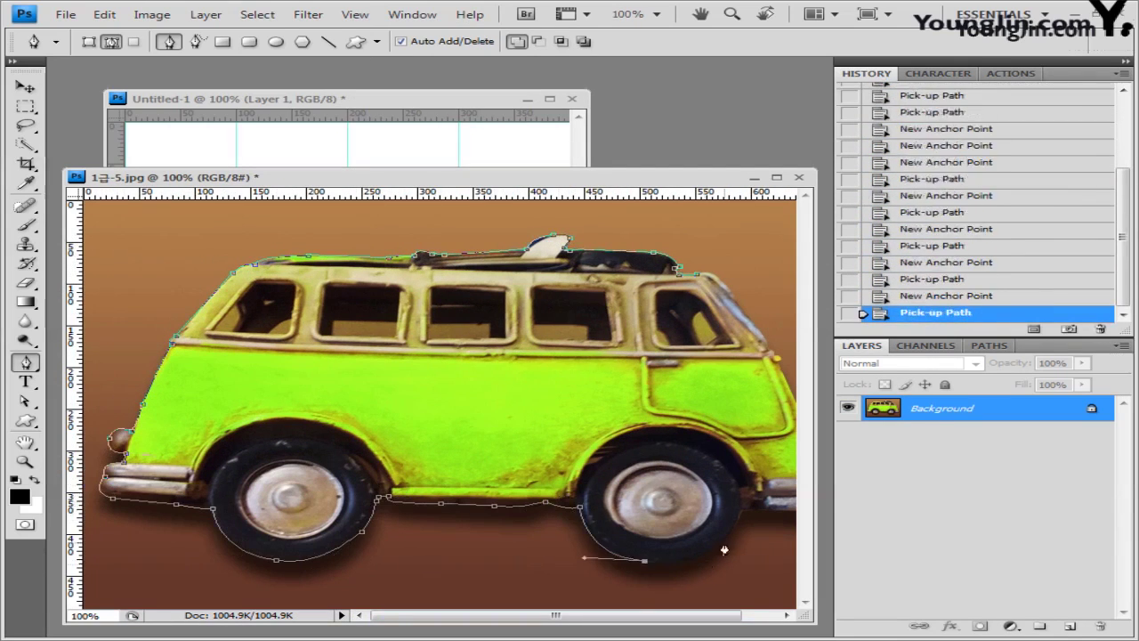
pyautogui.moveTo(556, 615); pyautogui.dragTo(588, 615)
pyautogui.click(677, 509)
pyautogui.click(747, 513)
pyautogui.click(781, 489)
pyautogui.click(755, 434)
pyautogui.click(709, 354)
pyautogui.click(656, 278)
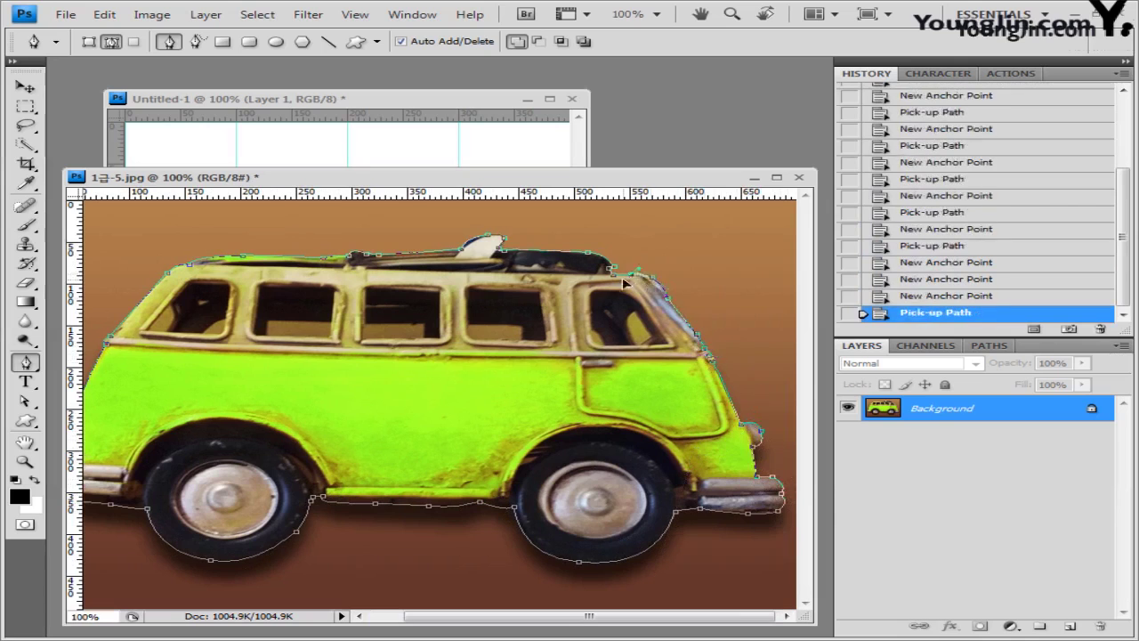
pyautogui.click(626, 283)
# Step: Zoom out and load the closed van path as a selection with Ctrl+Enter
pyautogui.hotkey('ctrl', '-')
pyautogui.moveTo(664, 194); pyautogui.dragTo(664, 179)
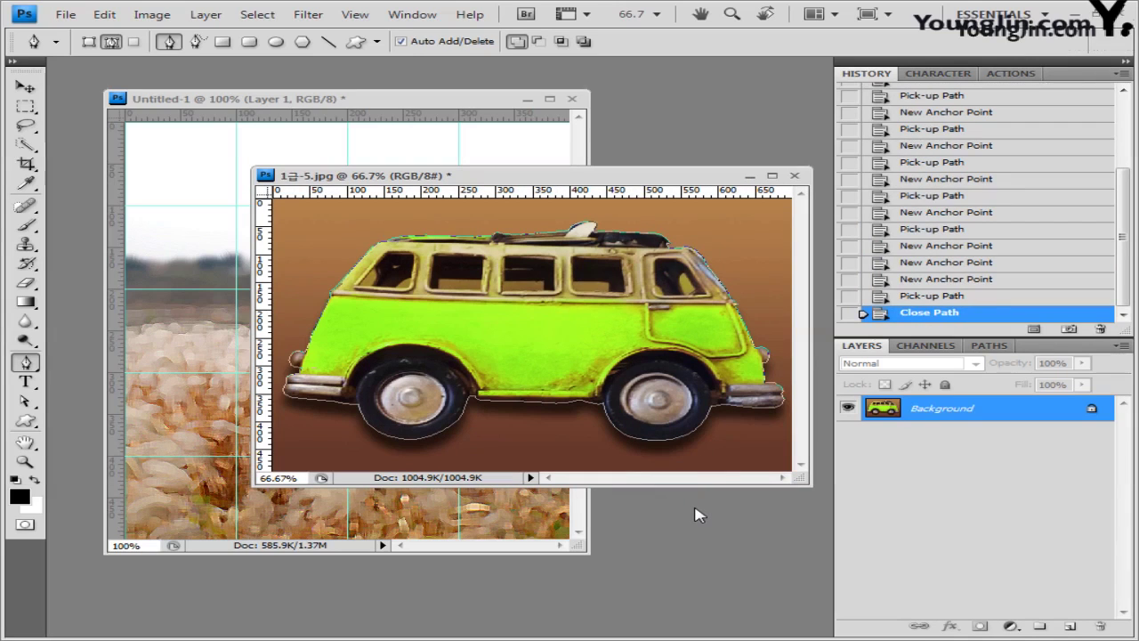
pyautogui.hotkey('ctrl', 'Return')
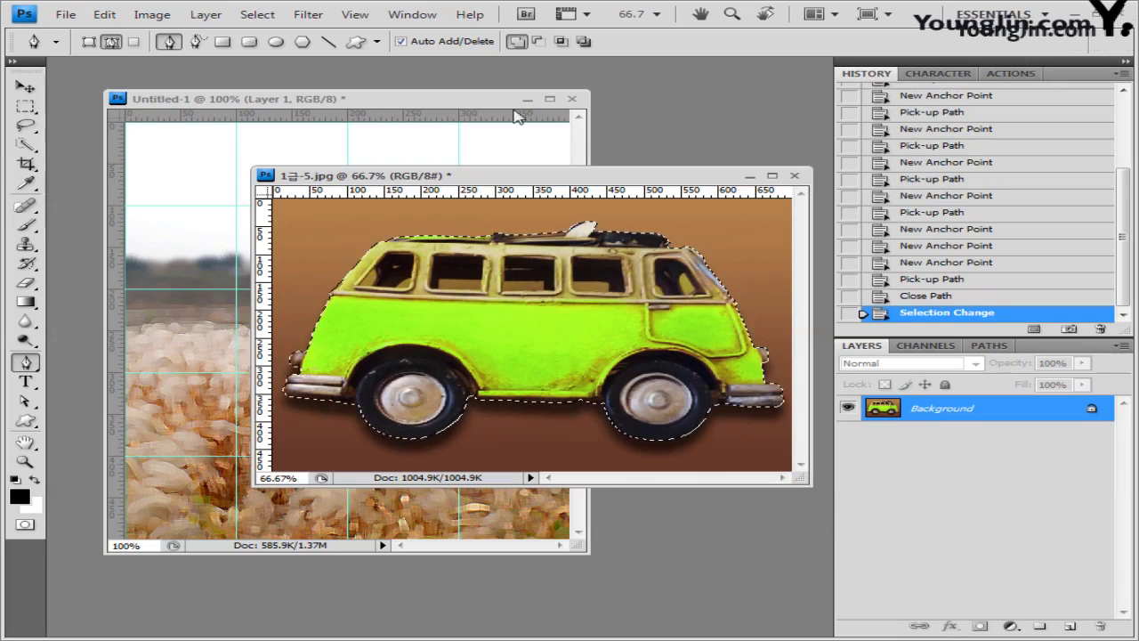
# Step: Close 1급-5.jpg without saving and paste the cut-out van into the collage
pyautogui.click(799, 177)
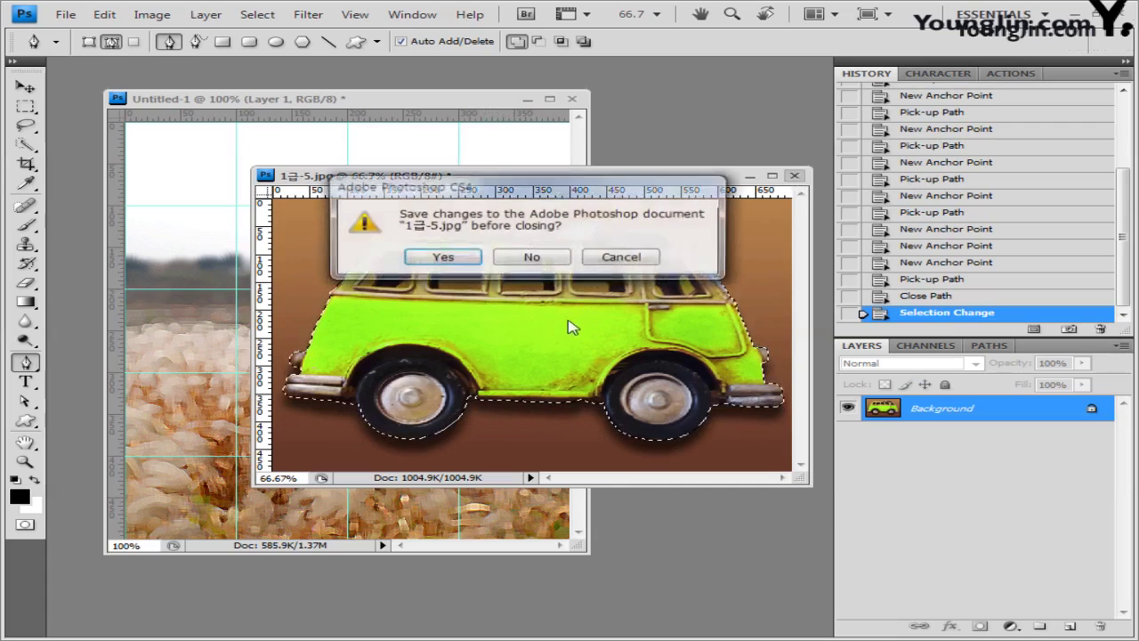
pyautogui.click(527, 257)
pyautogui.hotkey('ctrl', 'v')
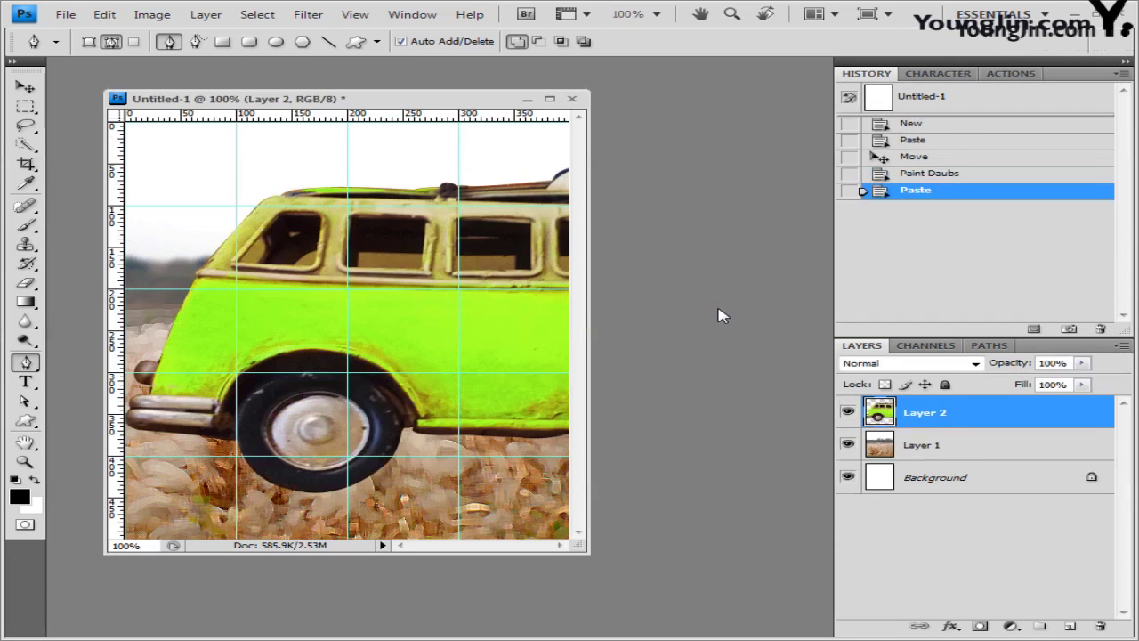
# Step: Scale the van to 32.4% in the bottom-left corner and add a Drop Shadow effect
pyautogui.hotkey('ctrl', 't')
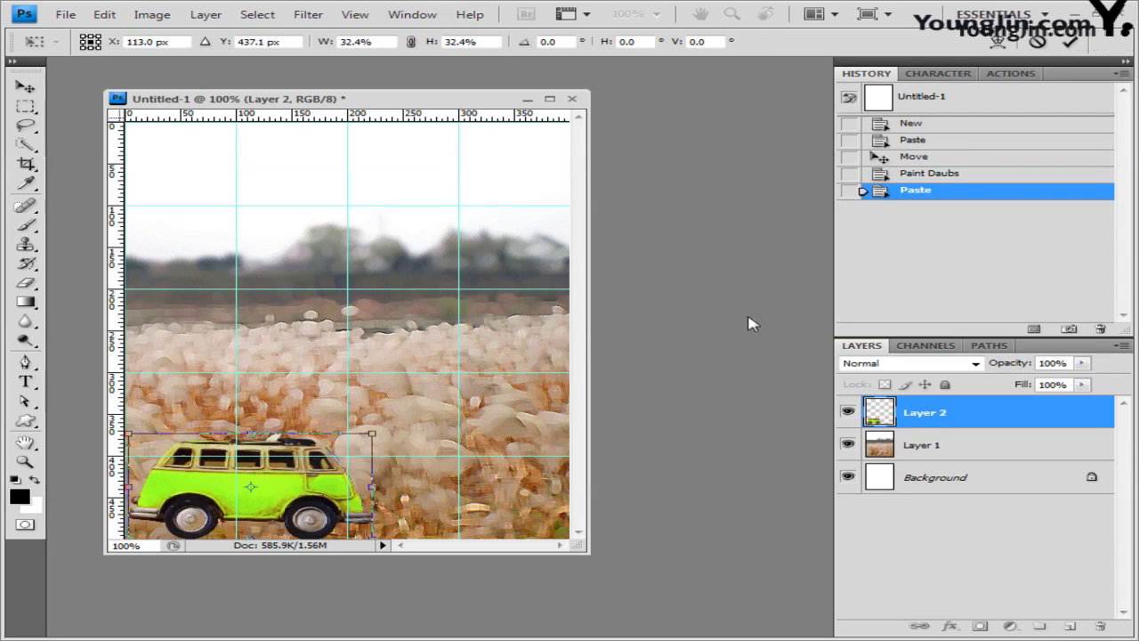
pyautogui.press('Return')
pyautogui.click(950, 626)
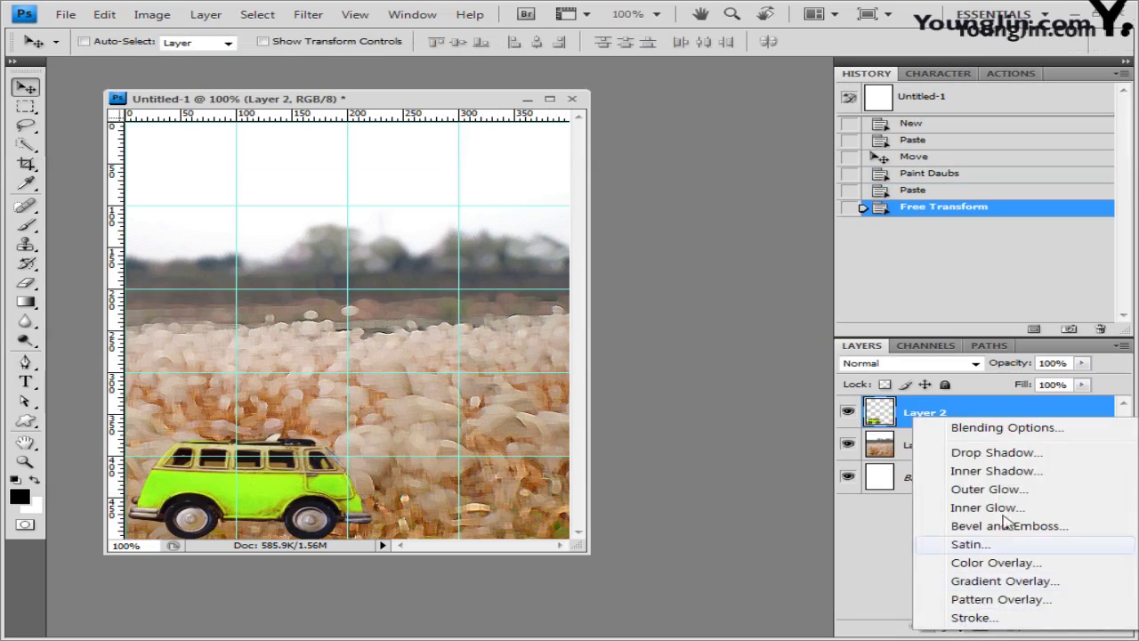
pyautogui.click(1006, 452)
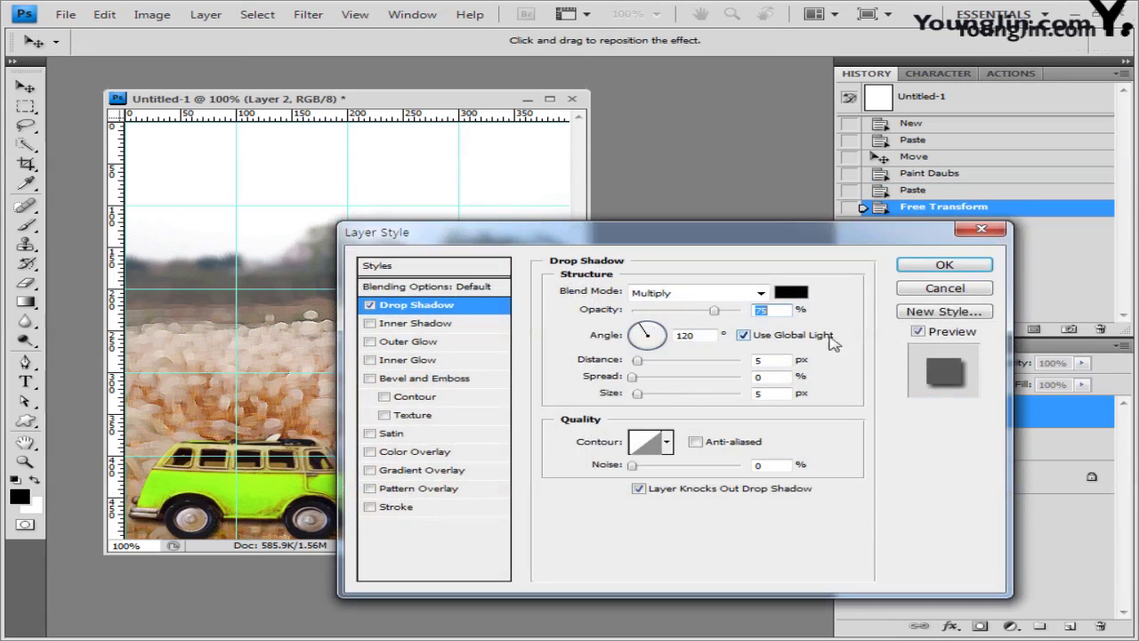
# Step: Accept the Drop Shadow settings and choose the Quick Selection tool
pyautogui.click(942, 269)
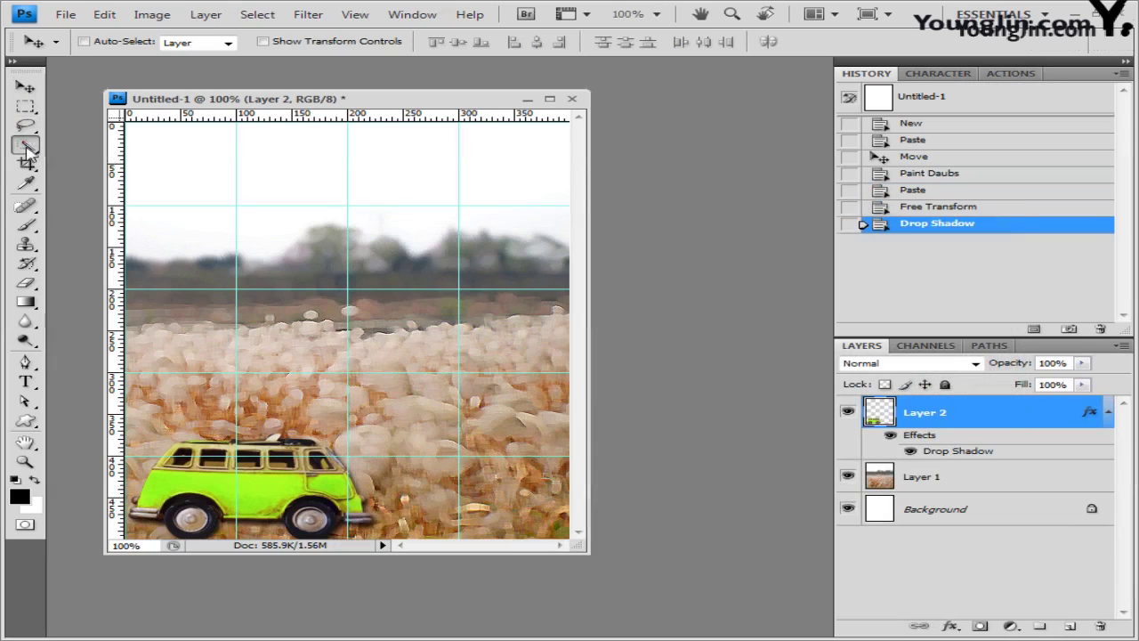
pyautogui.moveTo(26, 144); pyautogui.dragTo(81, 148)
pyautogui.click(82, 146)
# Step: Brush a Quick Selection over the van's green bodywork
pyautogui.moveTo(148, 495); pyautogui.dragTo(329, 488)
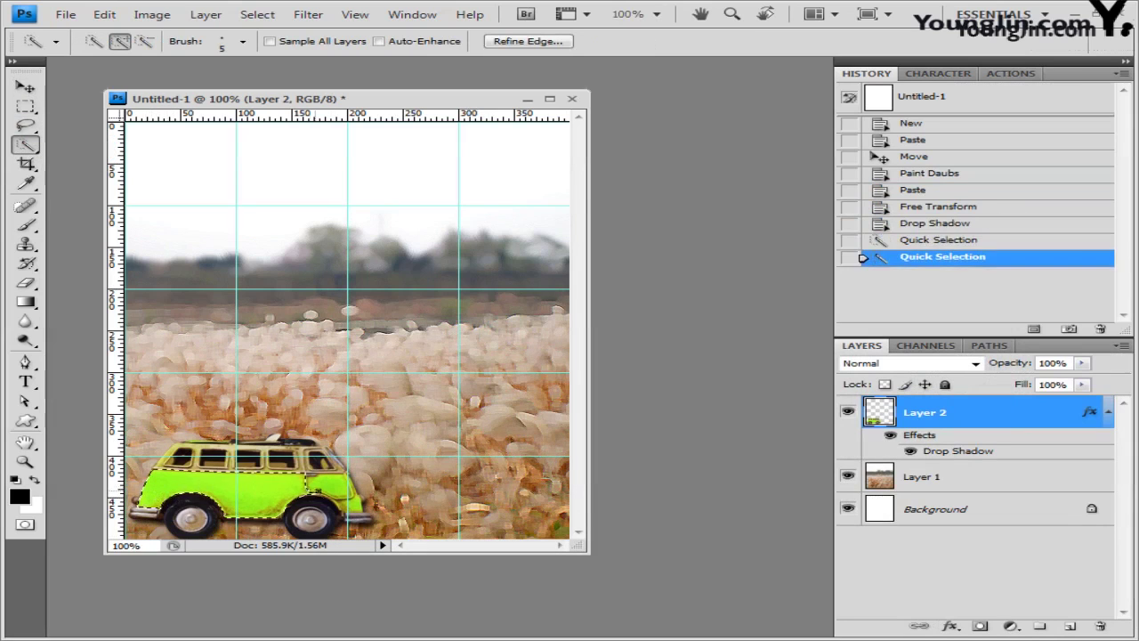
pyautogui.click(348, 494)
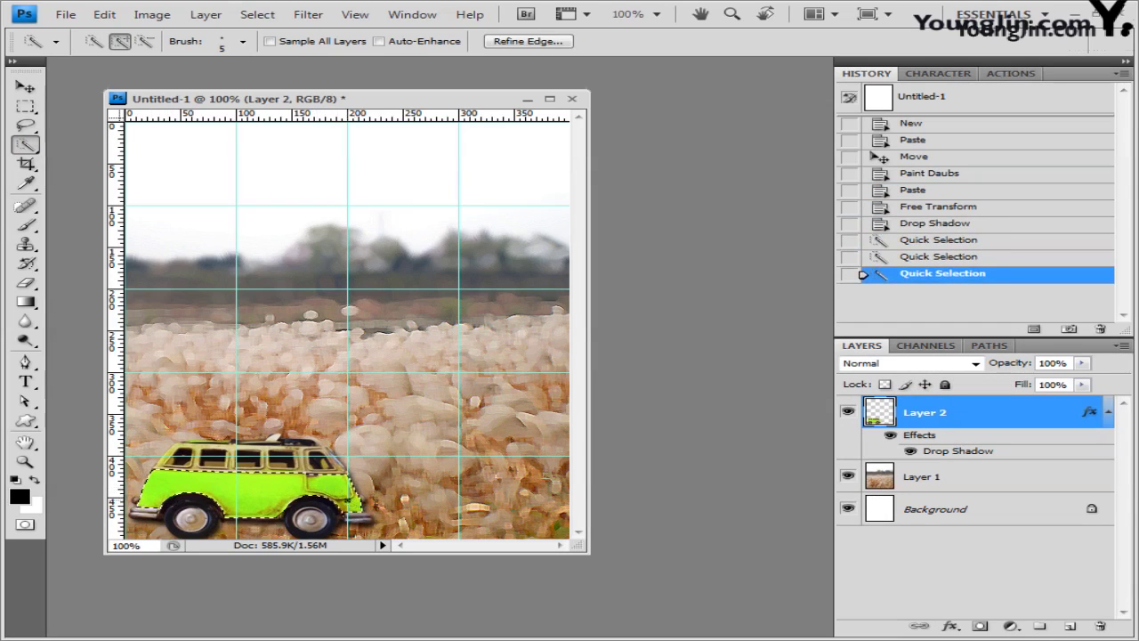
pyautogui.click(348, 501)
pyautogui.click(280, 515)
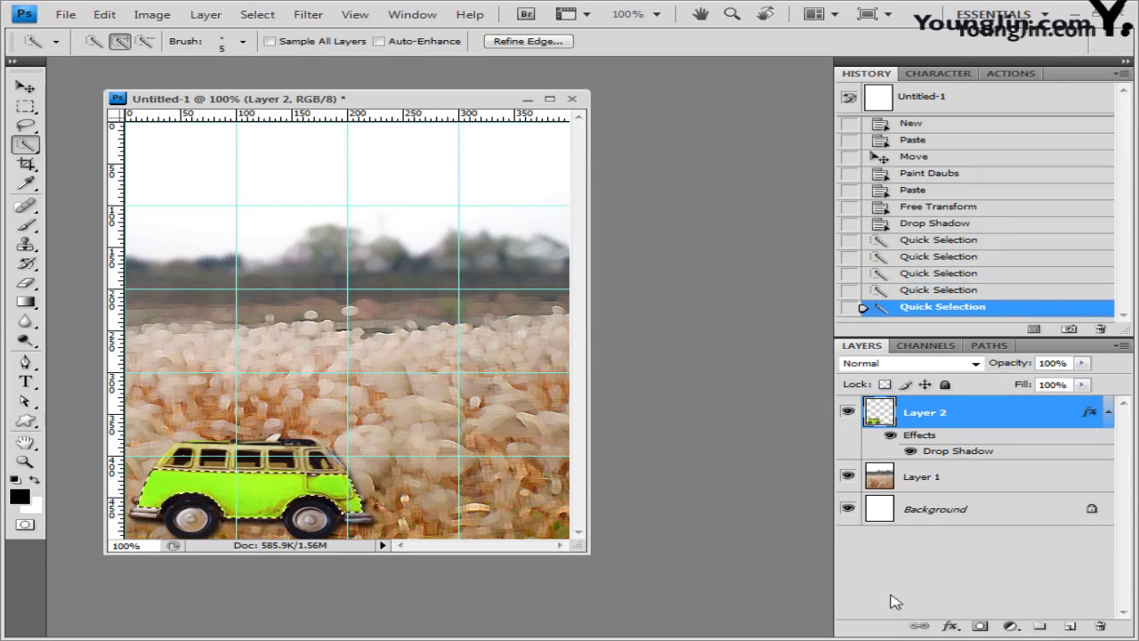
pyautogui.click(1018, 630)
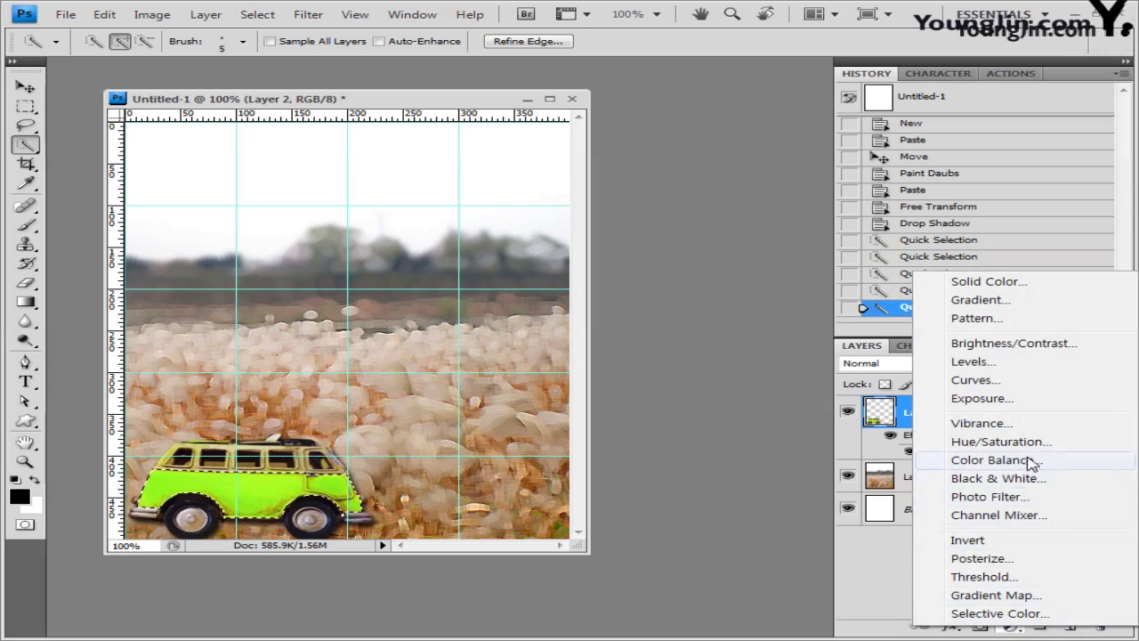
# Step: Add a Hue/Saturation adjustment layer with Hue -69 and Saturation +19, Colorize left off
pyautogui.click(1024, 440)
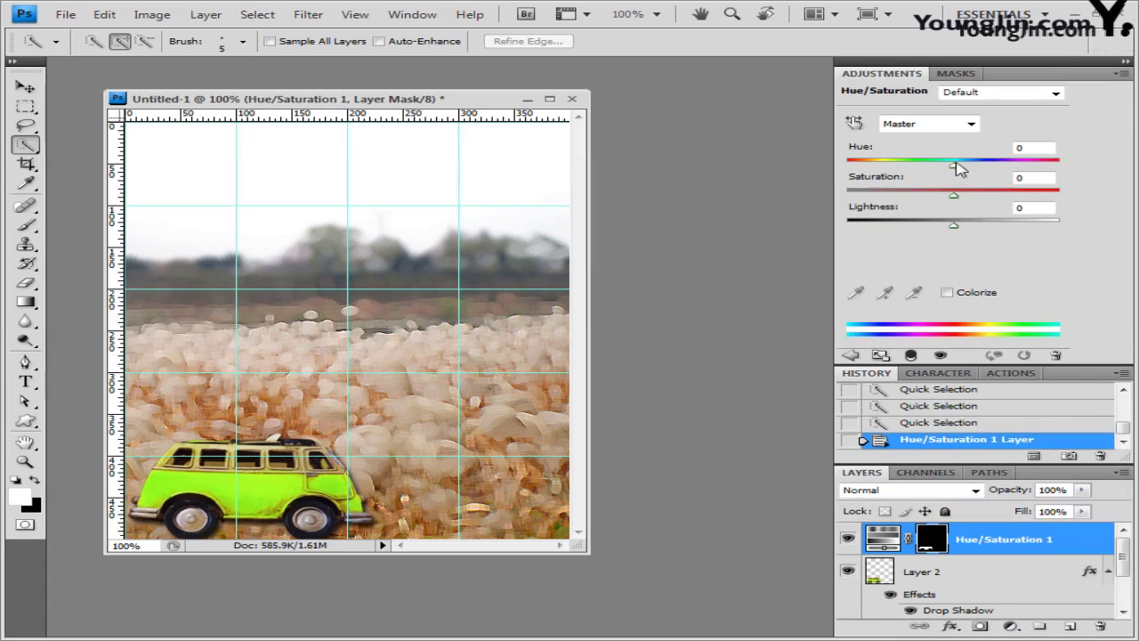
pyautogui.moveTo(954, 166); pyautogui.dragTo(894, 170)
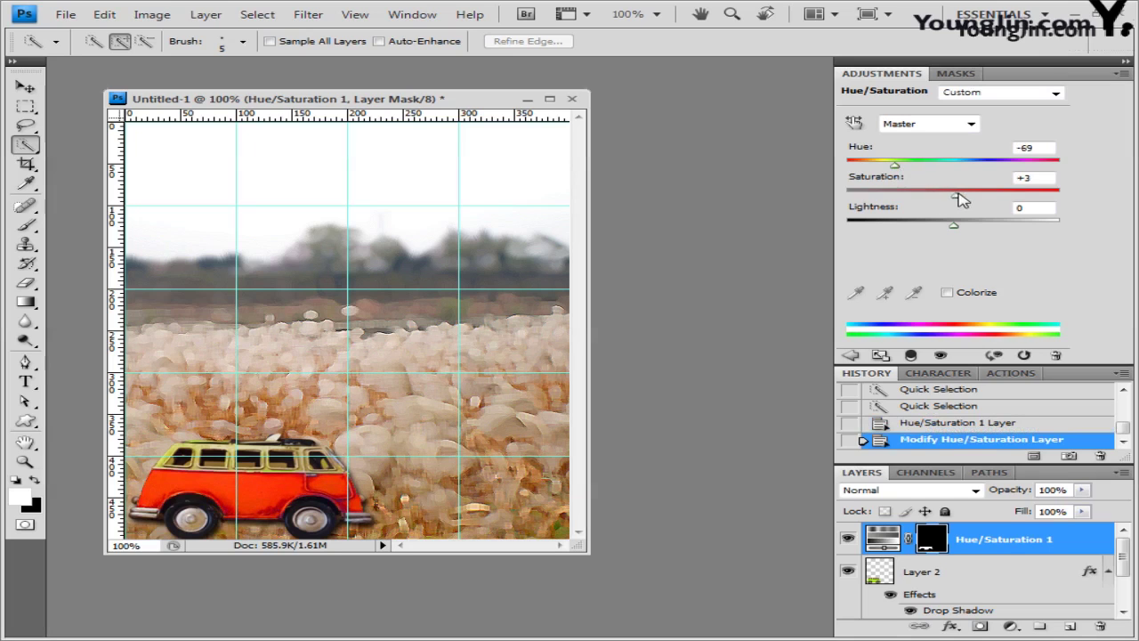
pyautogui.moveTo(962, 191); pyautogui.dragTo(976, 196)
pyautogui.click(948, 292)
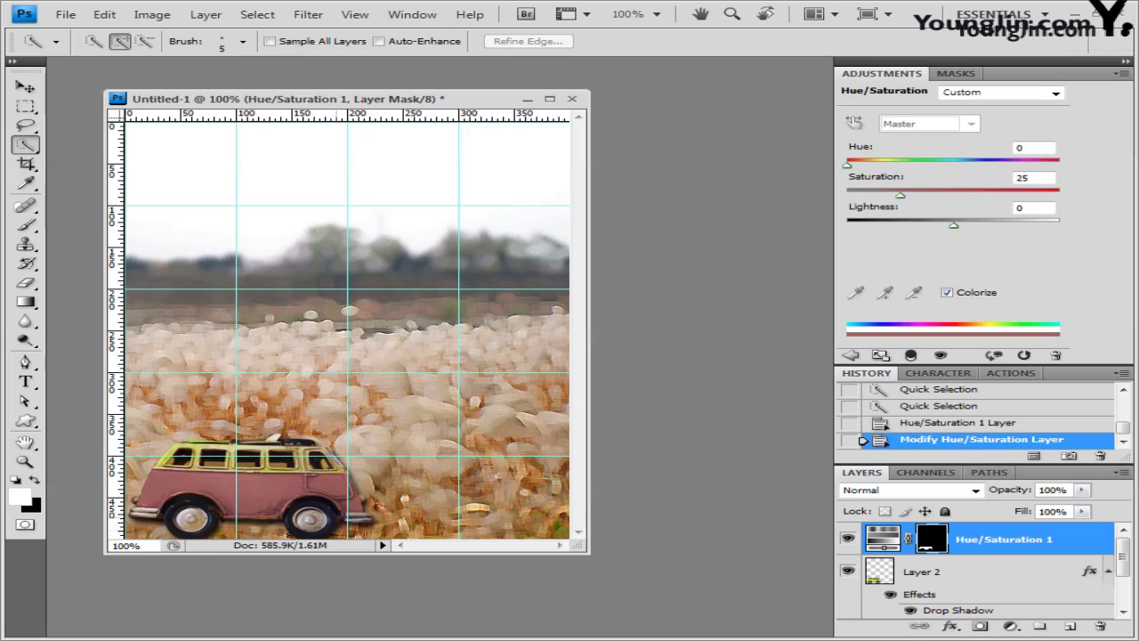
pyautogui.click(948, 293)
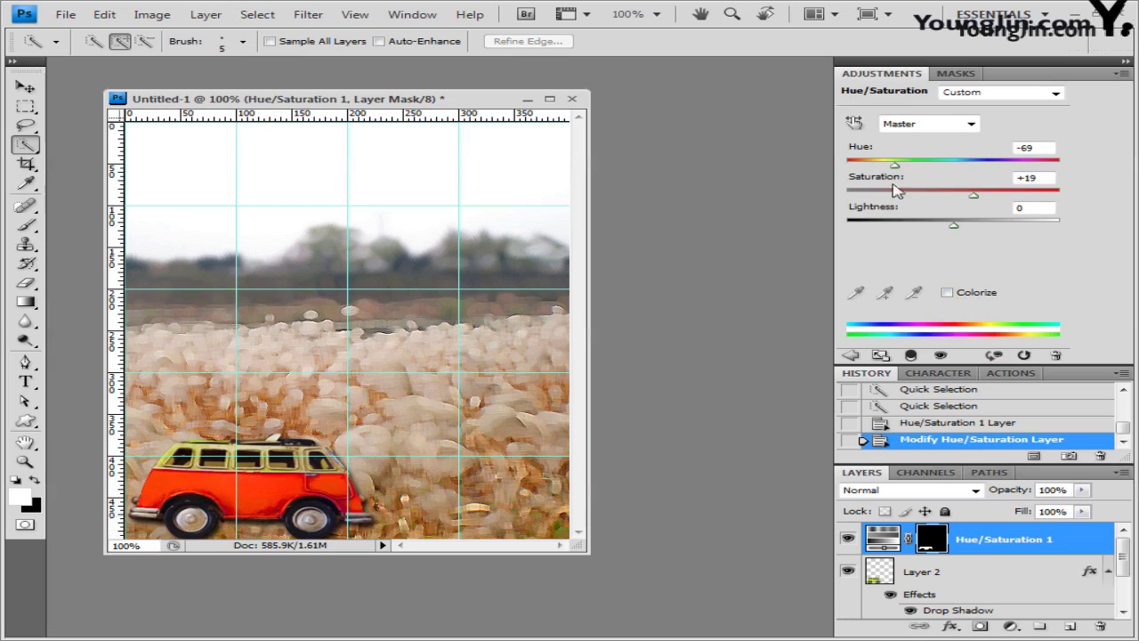
# Step: Close the adjustments panel tab group and enlarge the Layers panel
pyautogui.click(1124, 74)
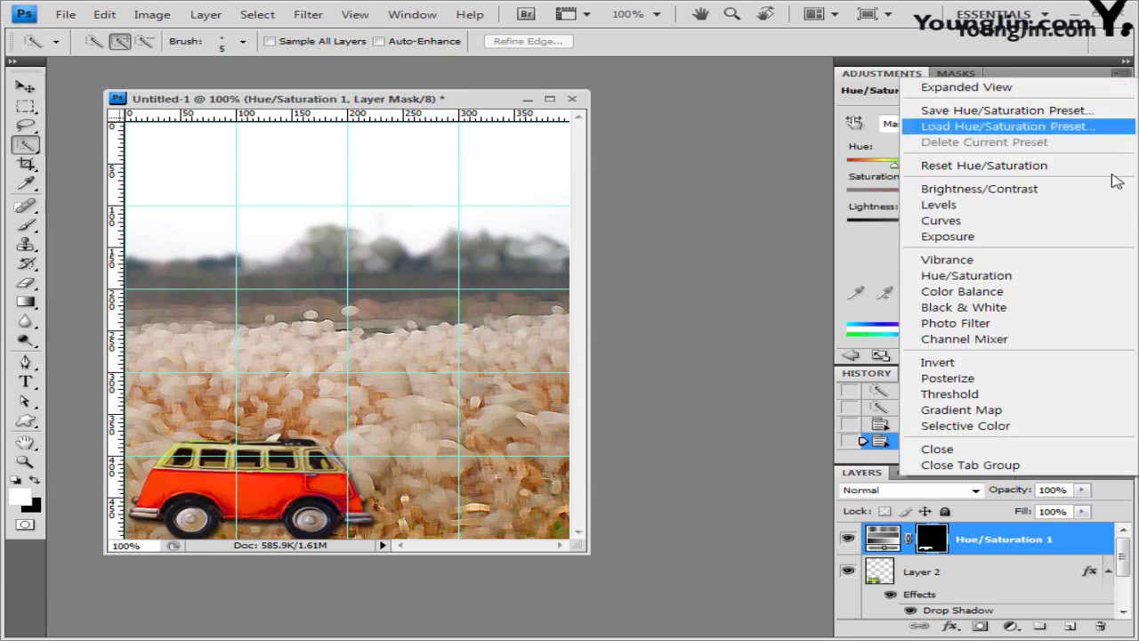
pyautogui.click(1086, 469)
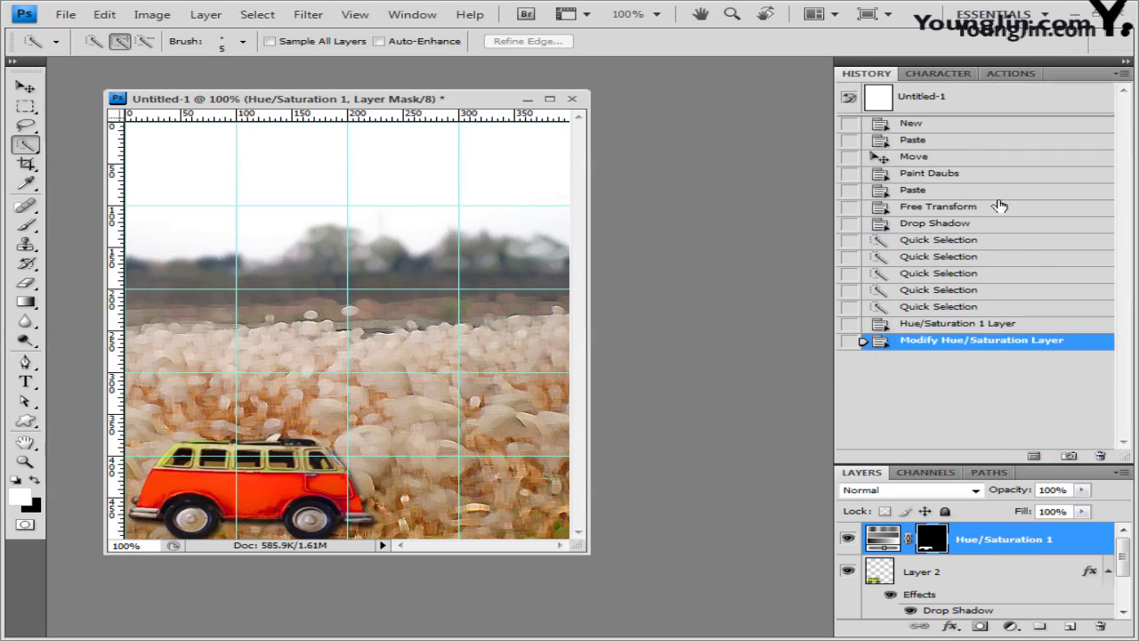
pyautogui.moveTo(979, 465); pyautogui.dragTo(972, 307)
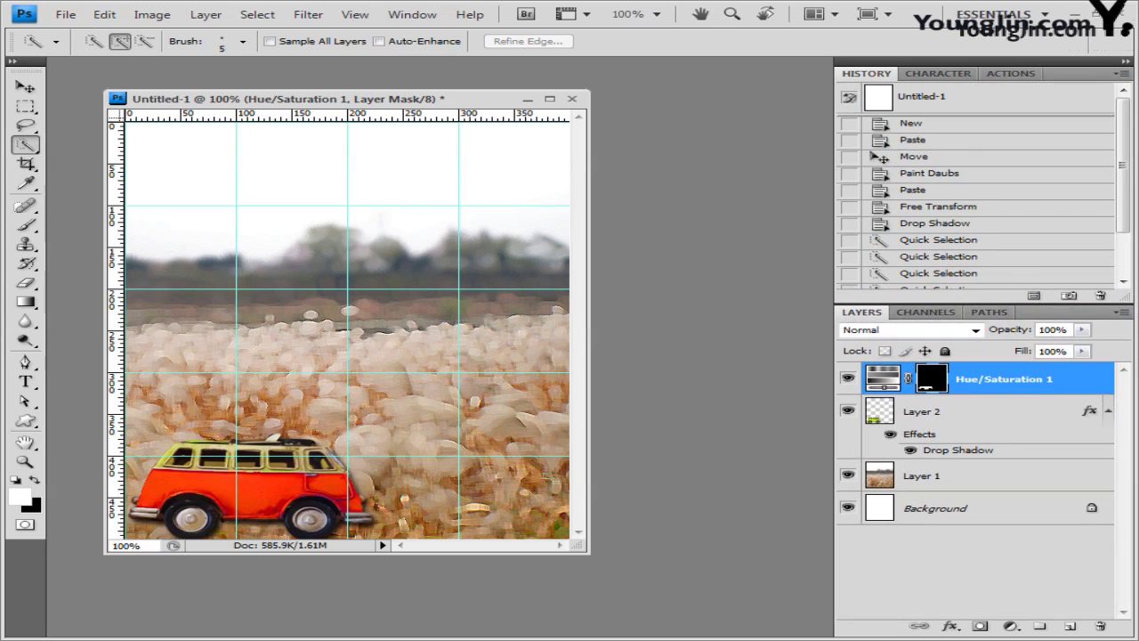
# Step: Bring in the round-mirror photo 1급-6.jpg, move its window aside and hide the guides
pyautogui.hotkey('alt', 'Tab')
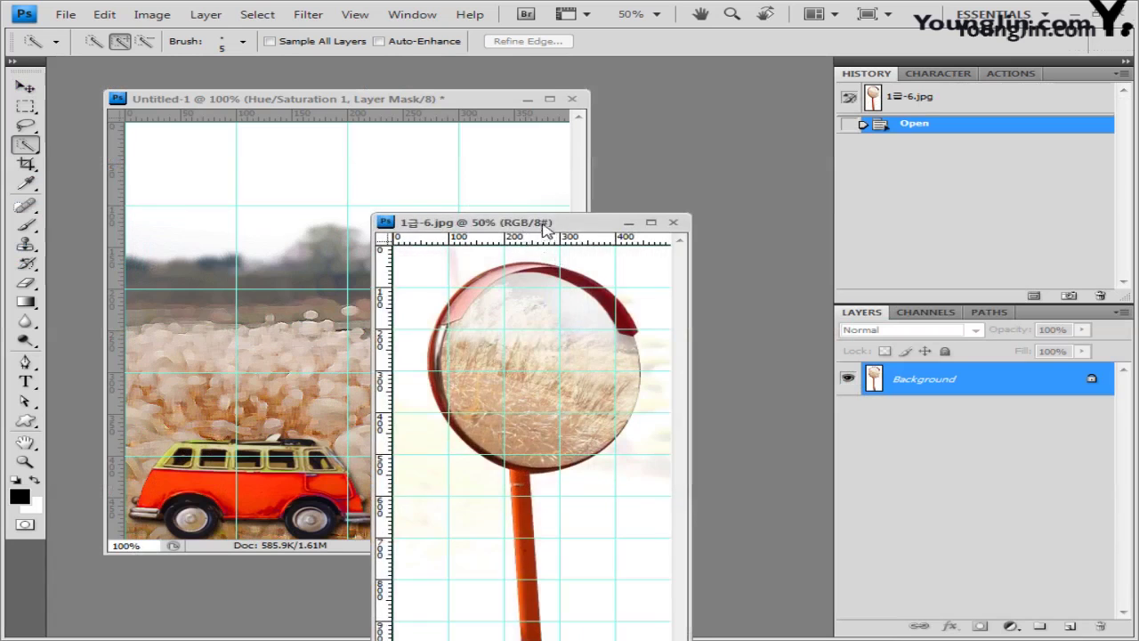
pyautogui.moveTo(546, 230); pyautogui.dragTo(573, 111)
pyautogui.hotkey('ctrl', ';')
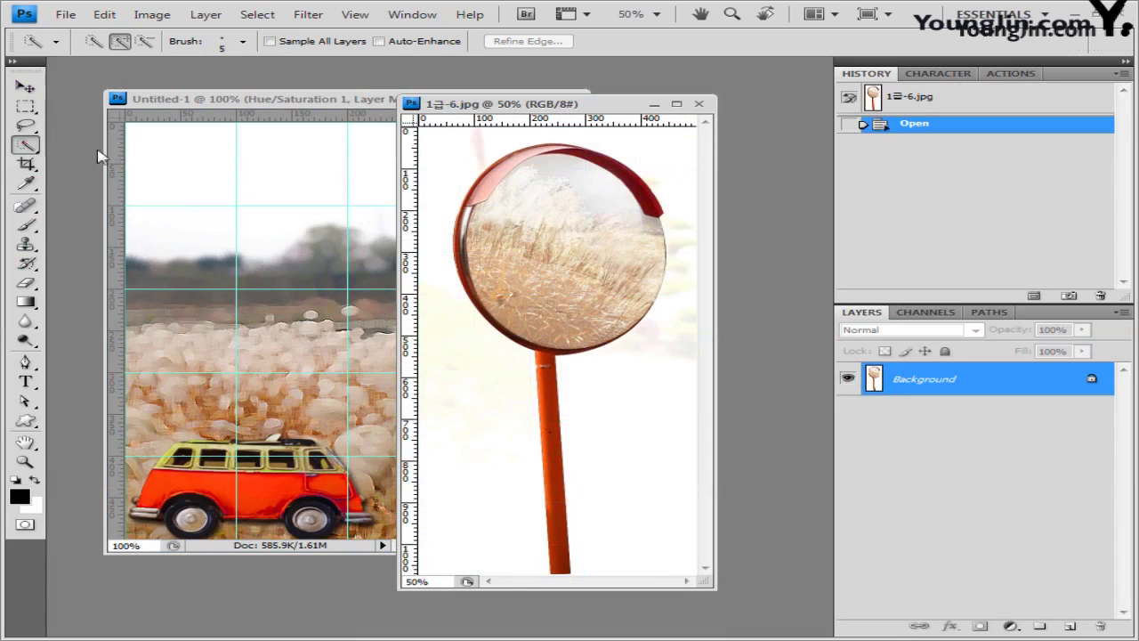
# Step: Magic Wand the white background around the mirror, raising Tolerance to 50
pyautogui.click(25, 144)
pyautogui.click(120, 159)
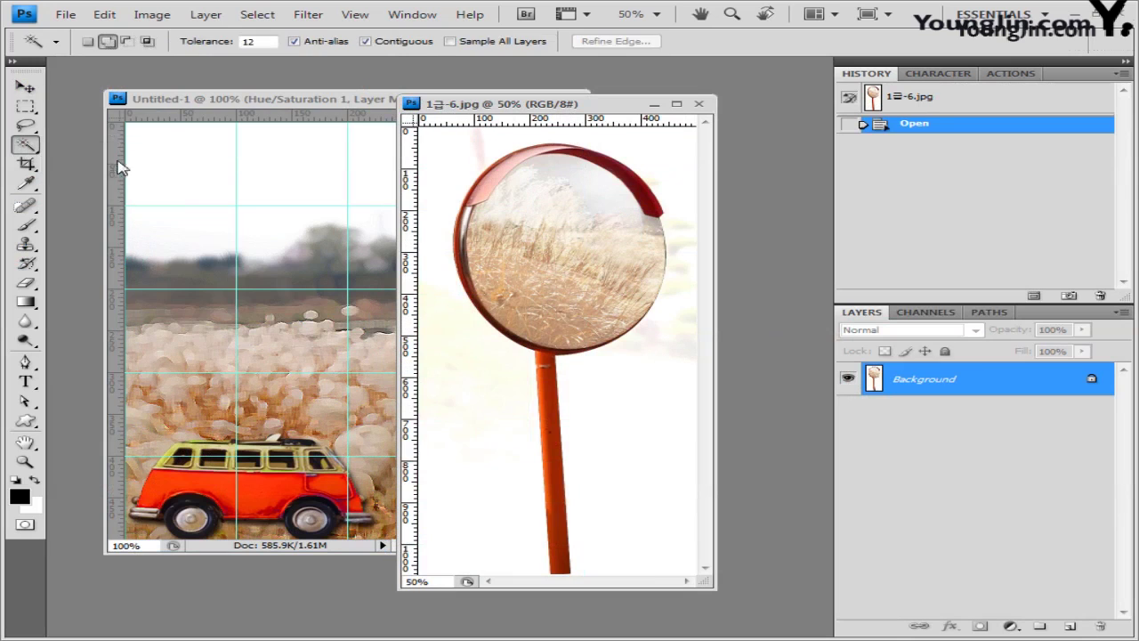
pyautogui.click(618, 433)
pyautogui.keyDown('shift'); pyautogui.click(623, 447); pyautogui.keyUp('shift')
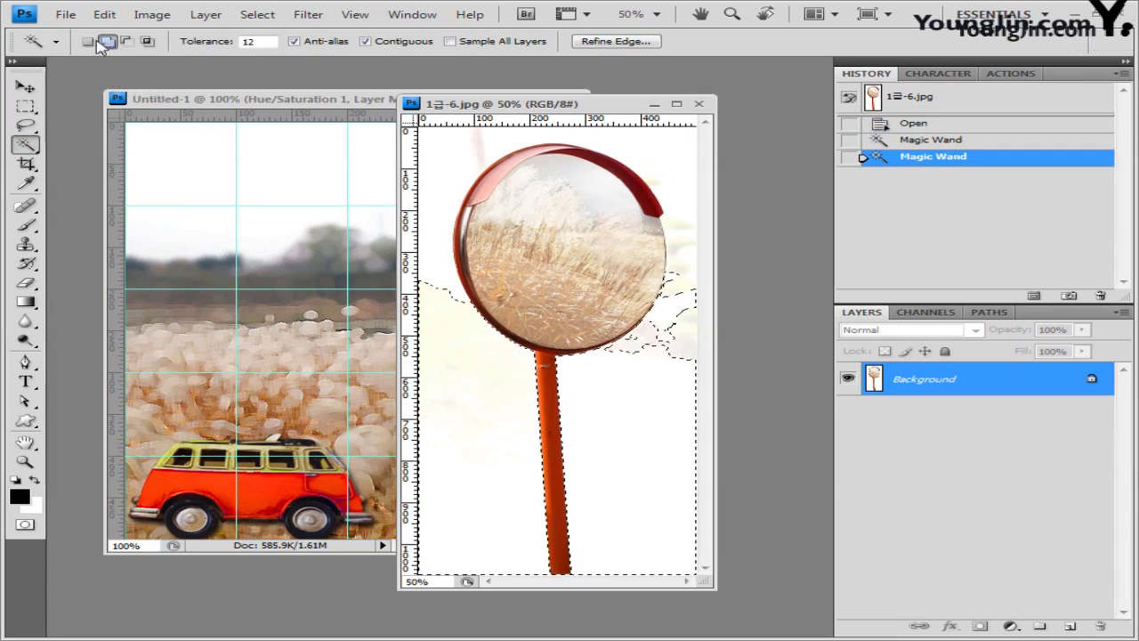
pyautogui.click(436, 261)
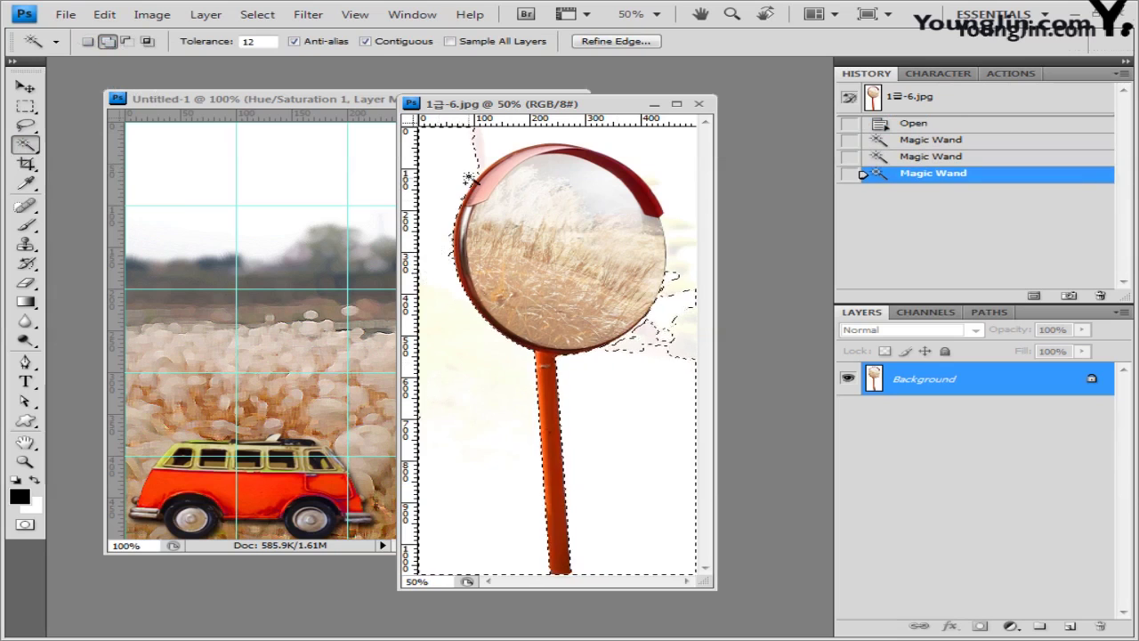
pyautogui.click(476, 143)
pyautogui.click(193, 47)
pyautogui.write('50')
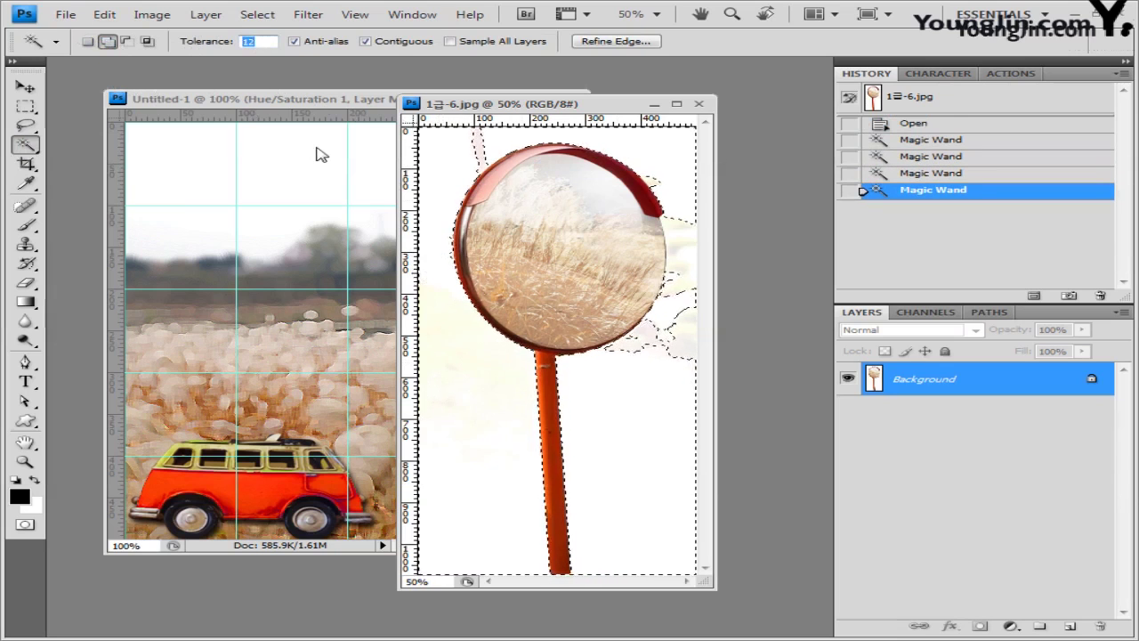
pyautogui.click(692, 233)
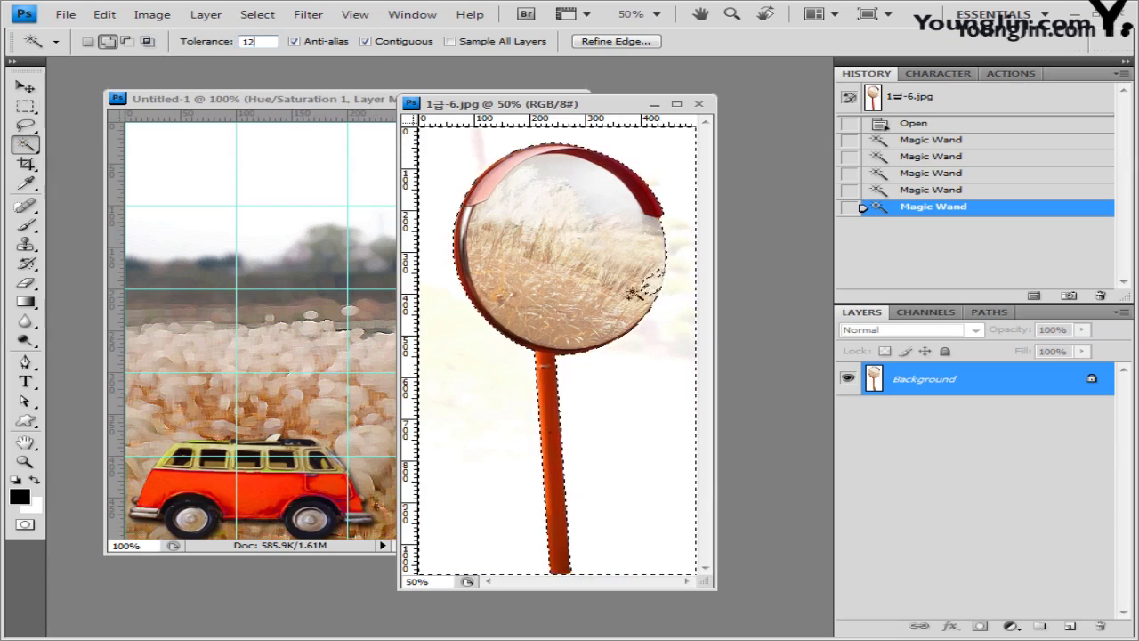
# Step: Subtract the mirror rim areas and an elliptical glass area from the selection
pyautogui.click(128, 43)
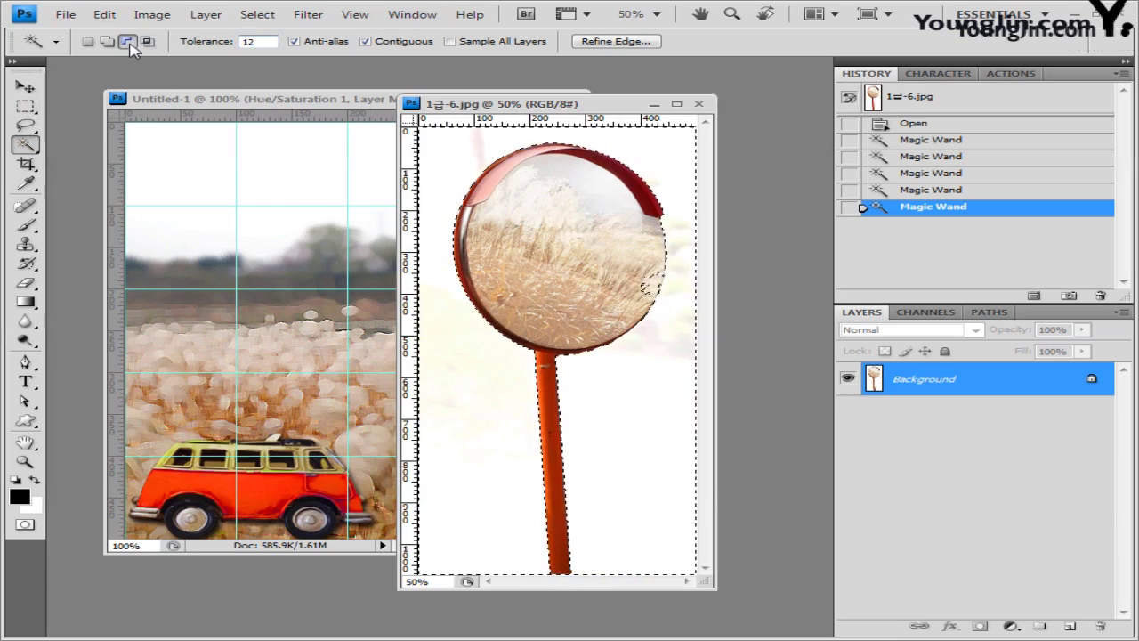
pyautogui.click(654, 290)
pyautogui.click(654, 283)
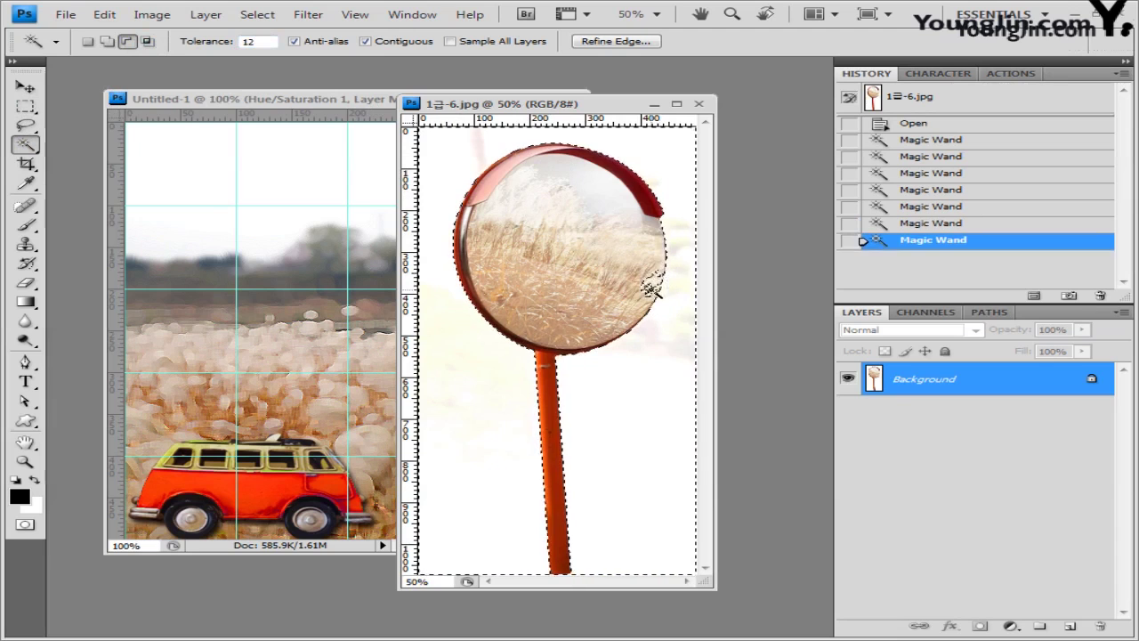
pyautogui.click(652, 287)
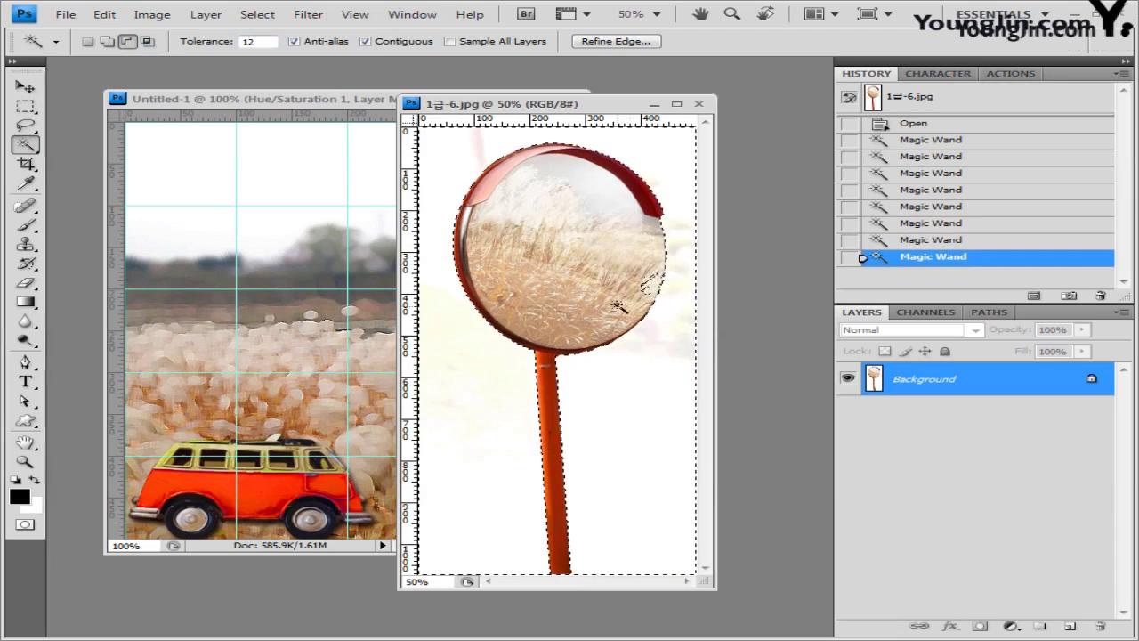
pyautogui.click(26, 105)
pyautogui.click(89, 116)
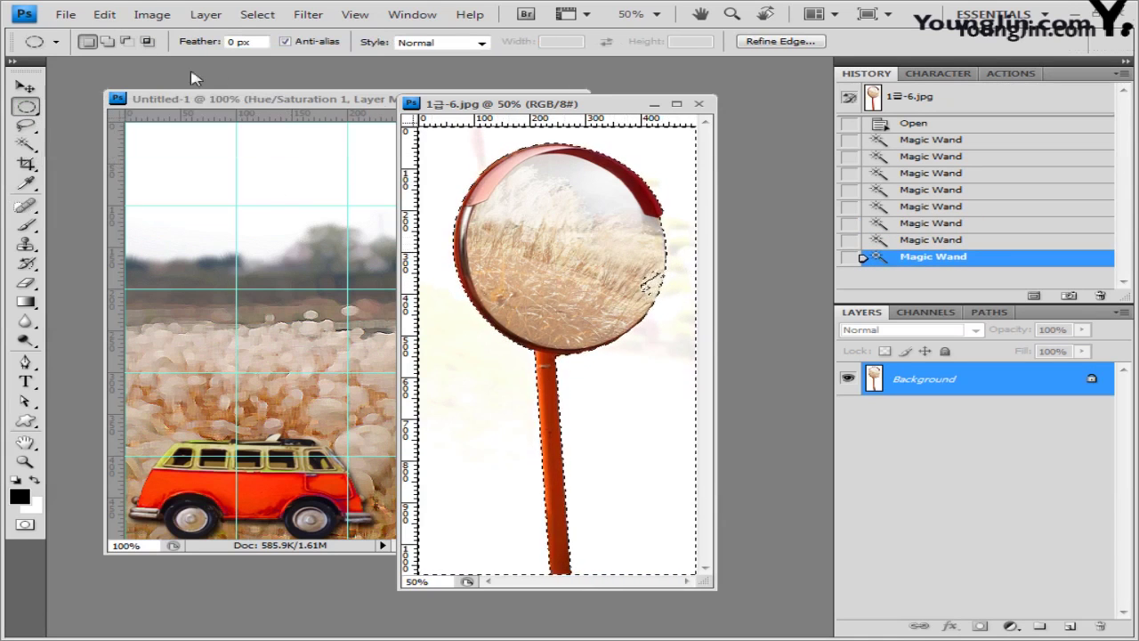
pyautogui.moveTo(611, 239); pyautogui.dragTo(648, 283)
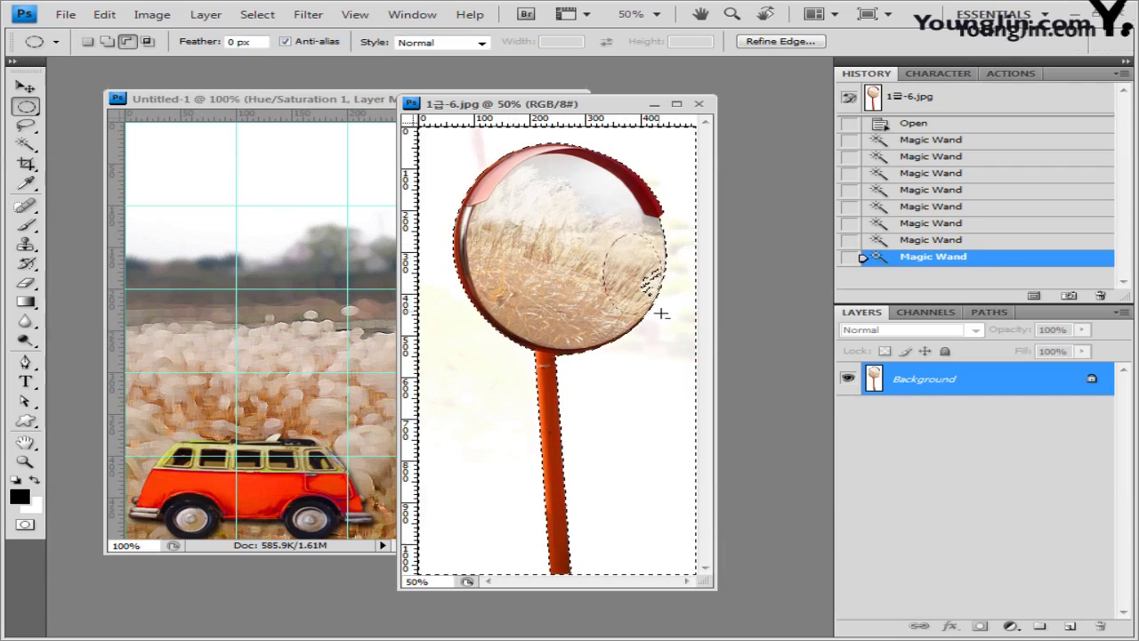
pyautogui.moveTo(661, 313); pyautogui.dragTo(663, 315)
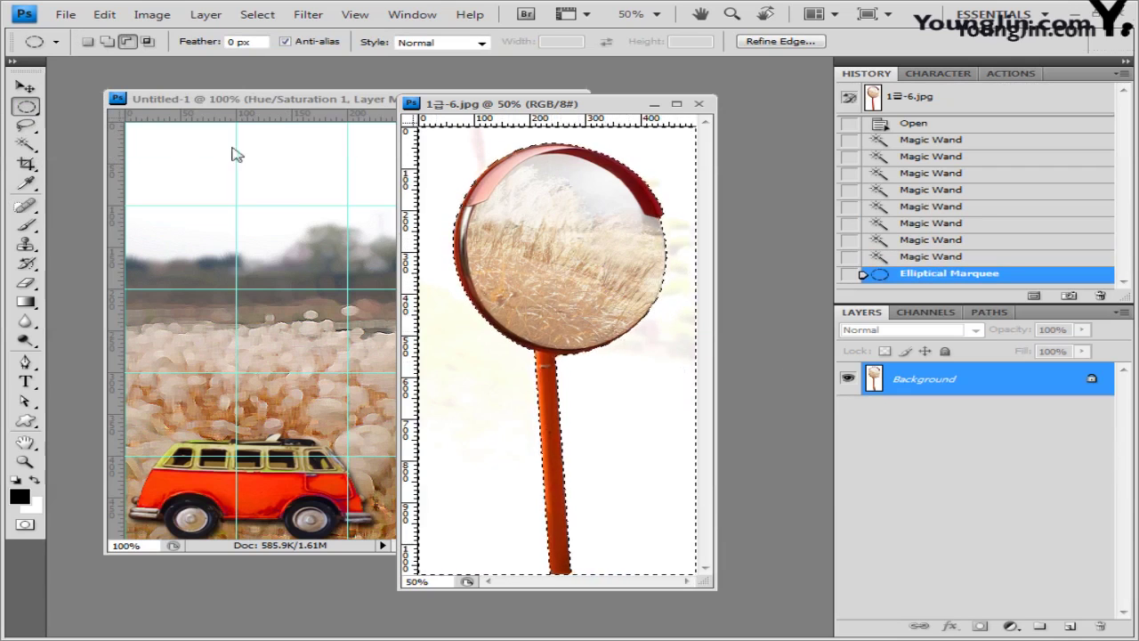
# Step: Invert the selection to isolate the mirror and pole, then close 1급-6.jpg
pyautogui.click(25, 87)
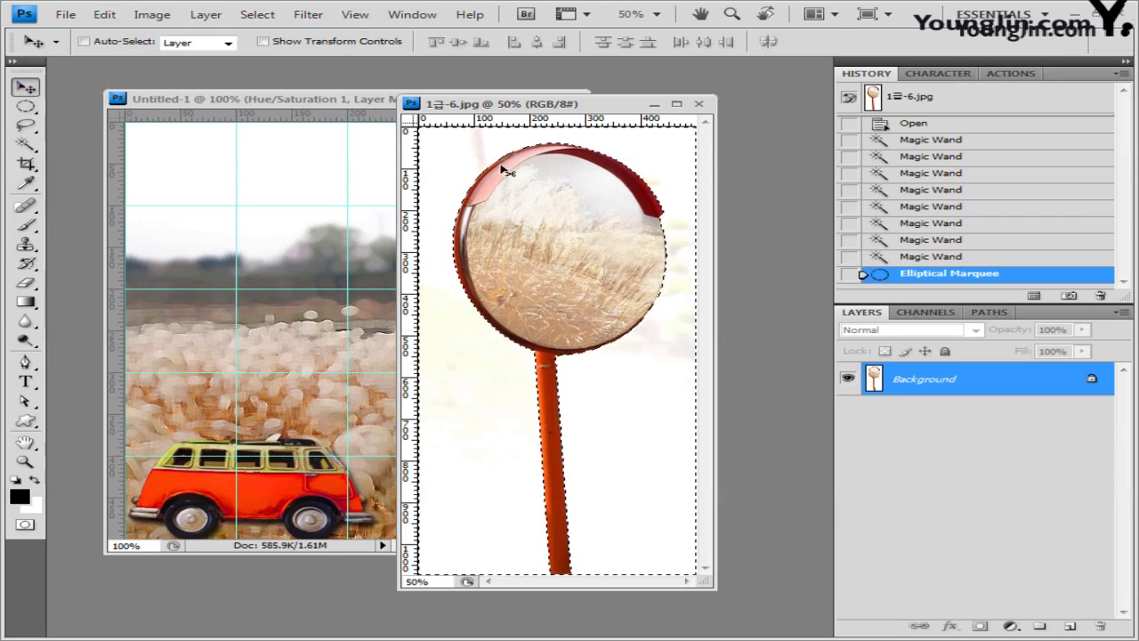
pyautogui.click(257, 14)
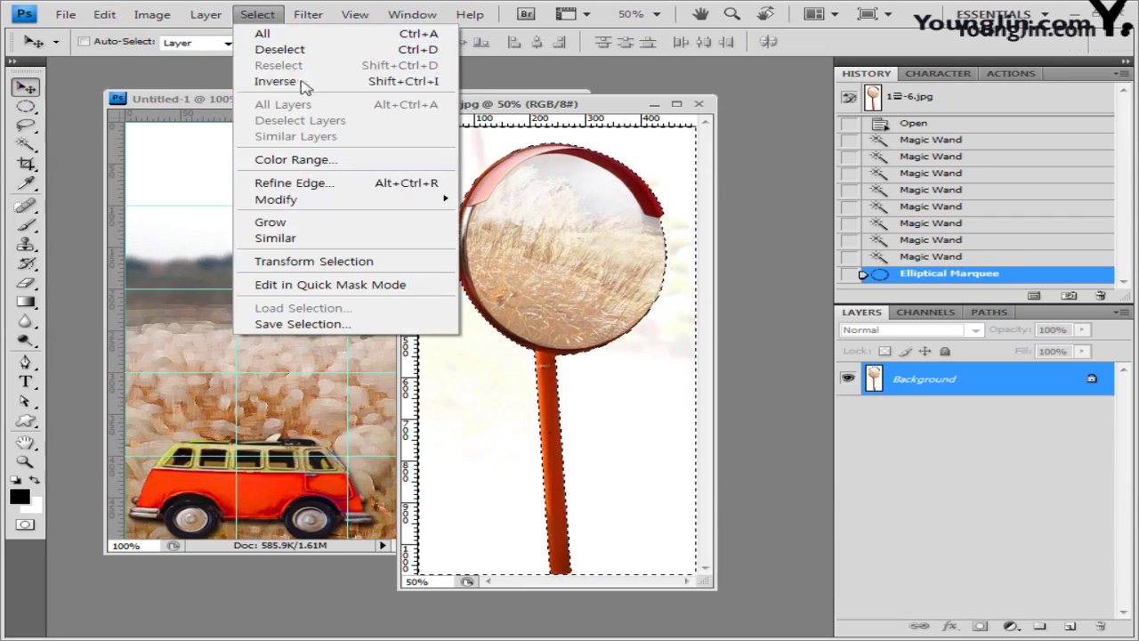
pyautogui.click(276, 81)
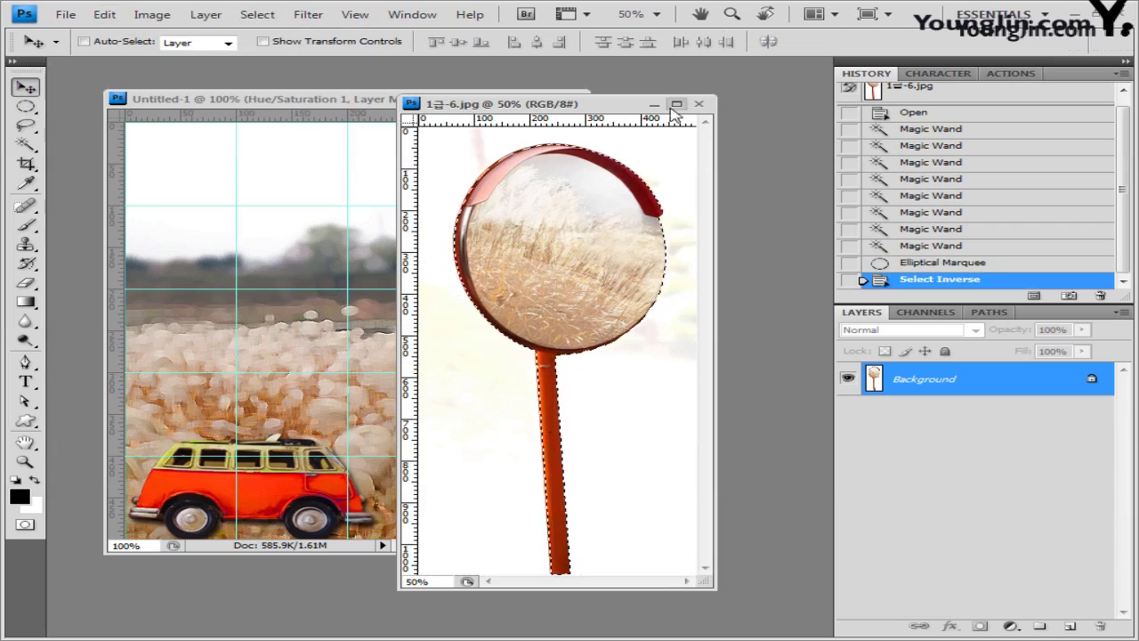
pyautogui.click(698, 104)
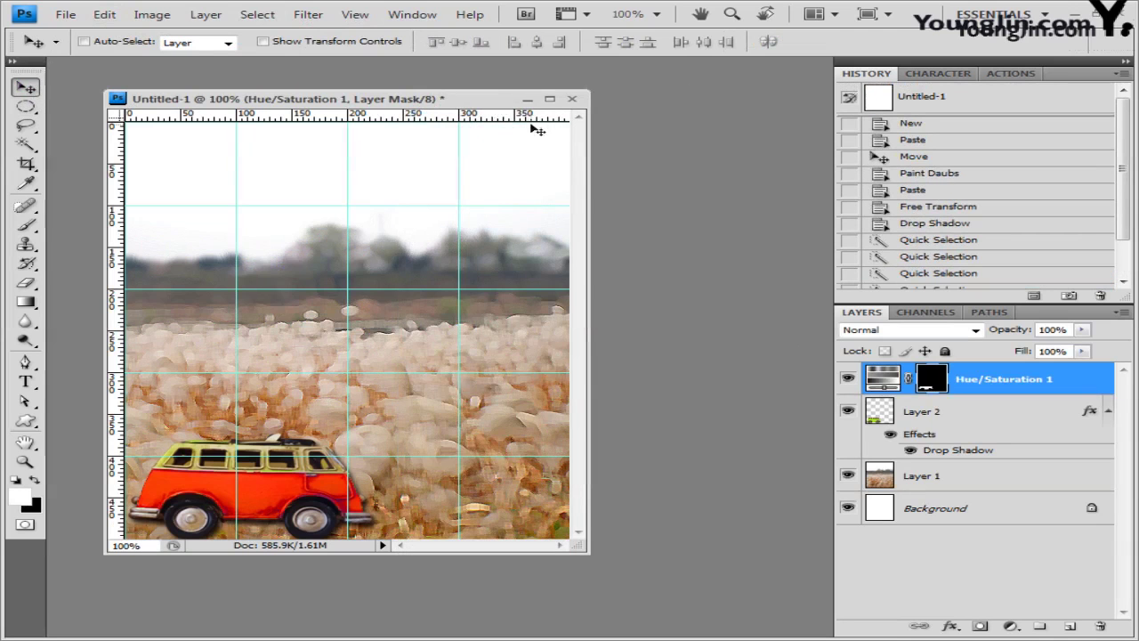
# Step: Paste the mirror as Layer 3 and scale it to about two-thirds, placed right beside the van
pyautogui.hotkey('ctrl', 'v')
pyautogui.hotkey('ctrl', 't')
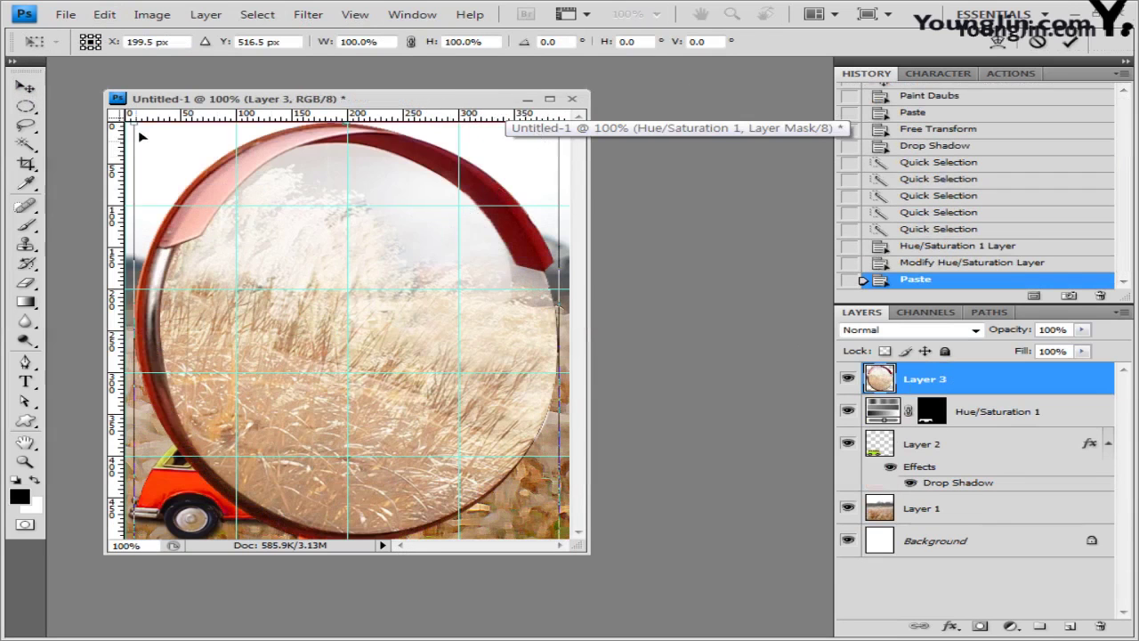
pyautogui.moveTo(138, 126); pyautogui.dragTo(294, 321)
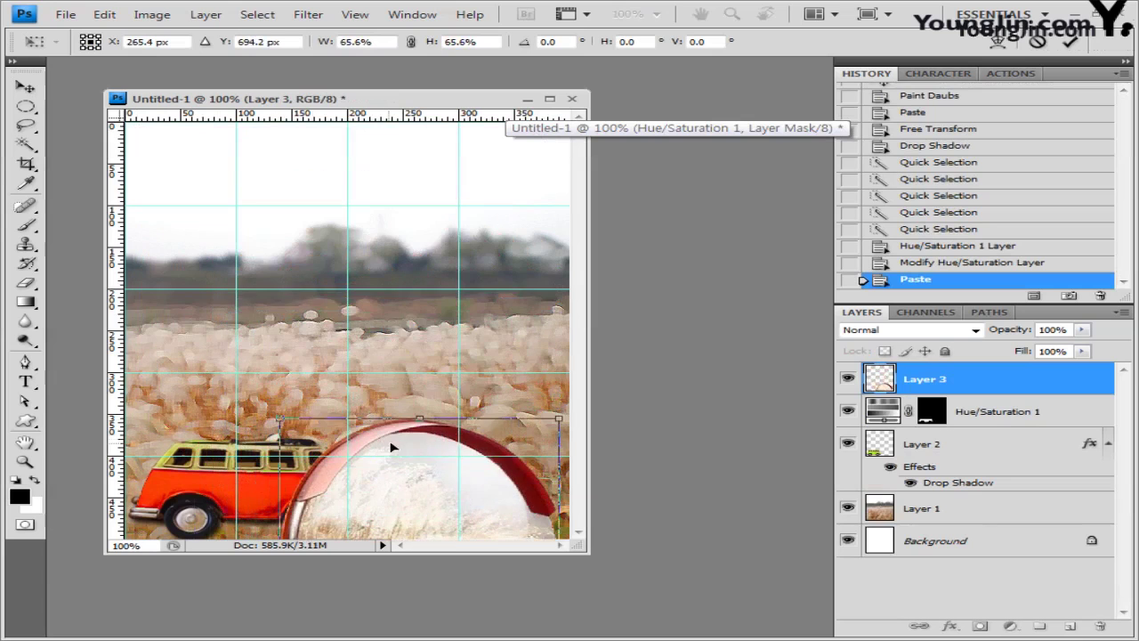
pyautogui.moveTo(380, 355); pyautogui.dragTo(358, 202)
pyautogui.hotkey('shift', 'Left')
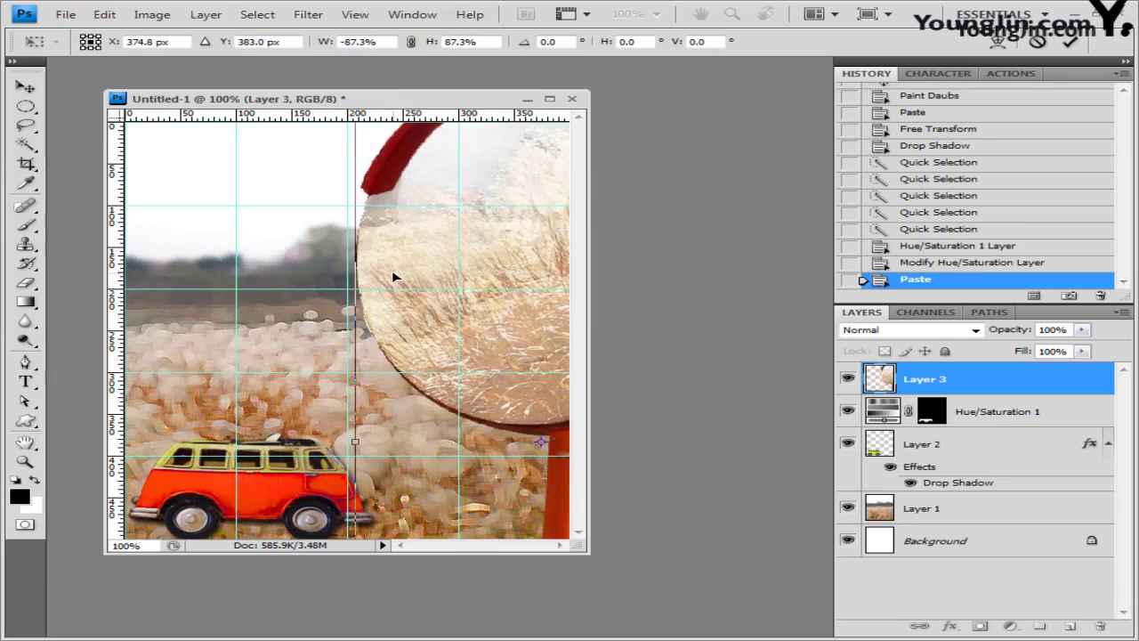
pyautogui.press('Return')
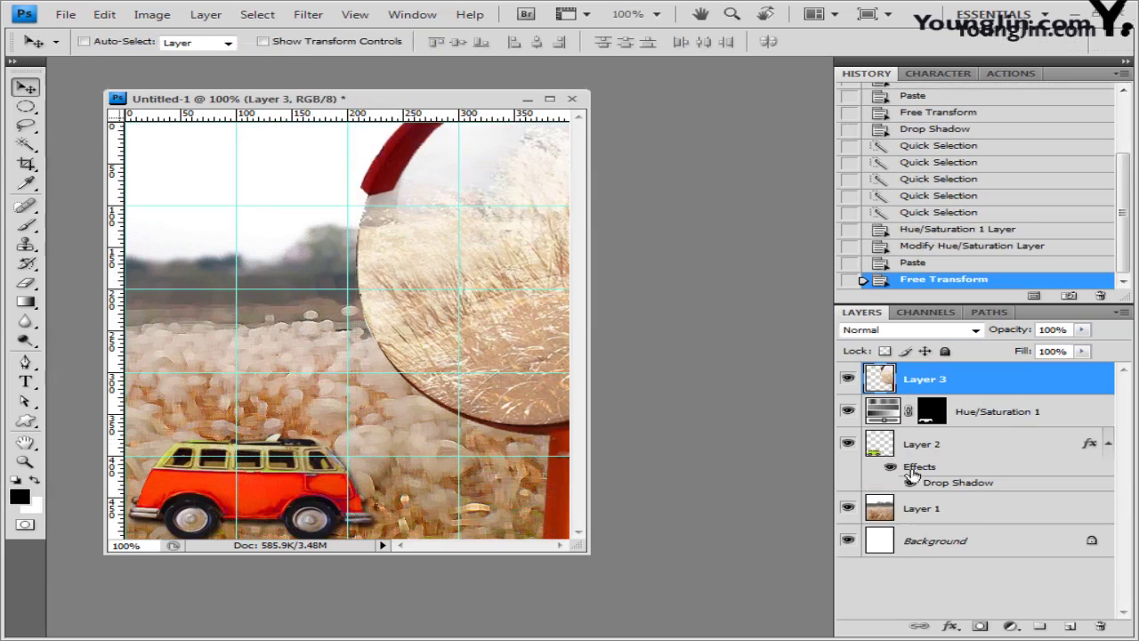
# Step: Add a 15 px Outer Glow to the mirror layer, then start renaming Layer 1
pyautogui.click(951, 626)
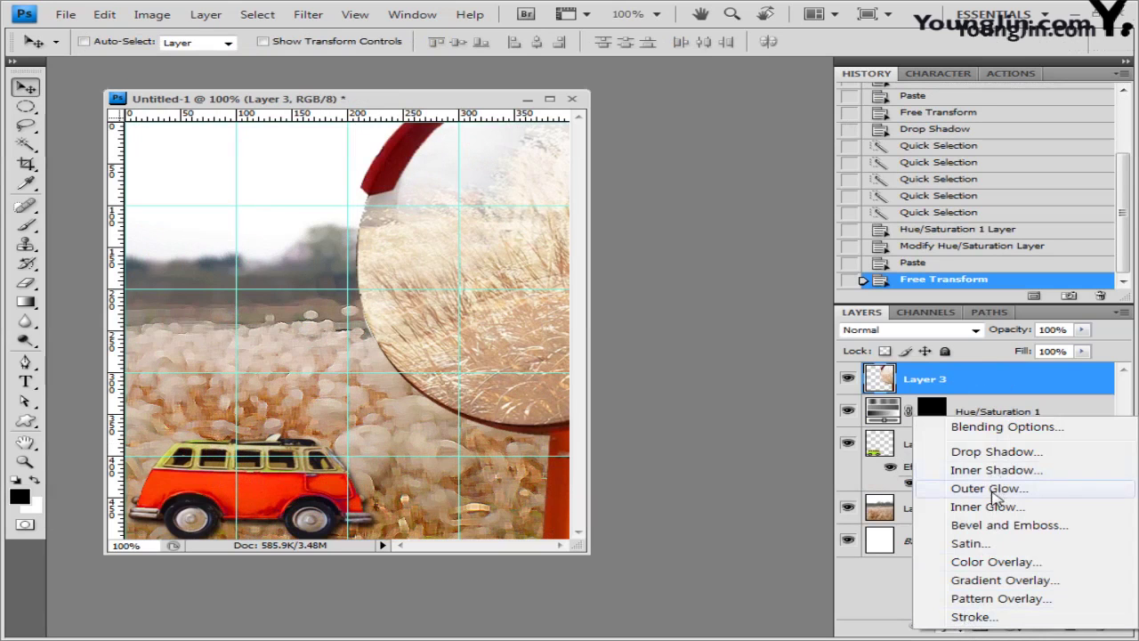
pyautogui.click(961, 488)
pyautogui.moveTo(664, 242); pyautogui.dragTo(799, 169)
pyautogui.click(712, 356)
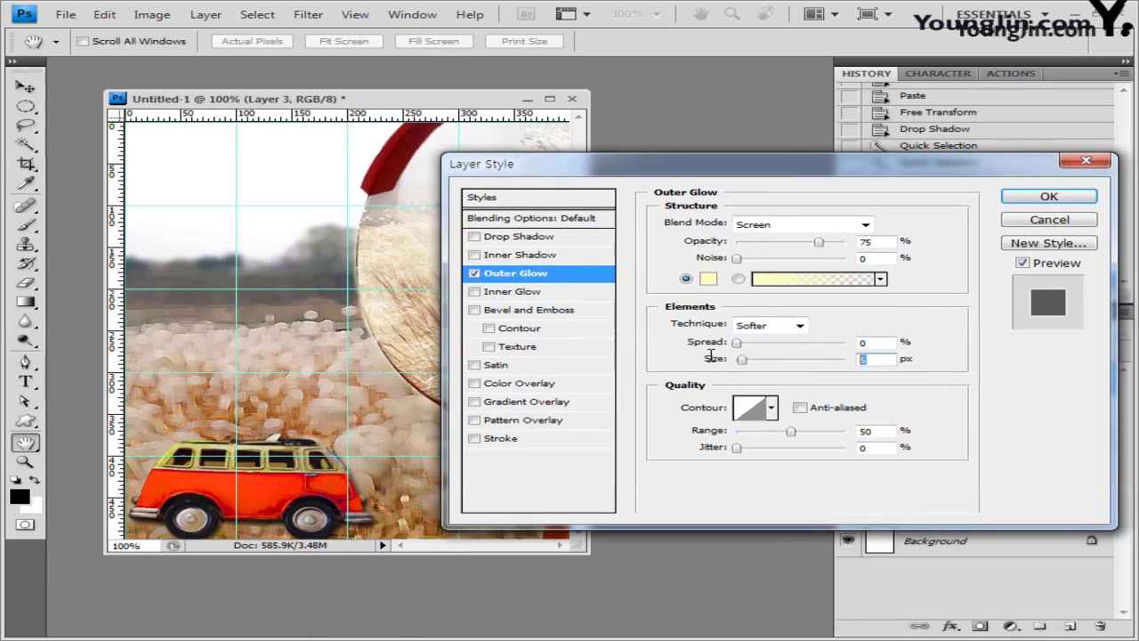
pyautogui.write('15')
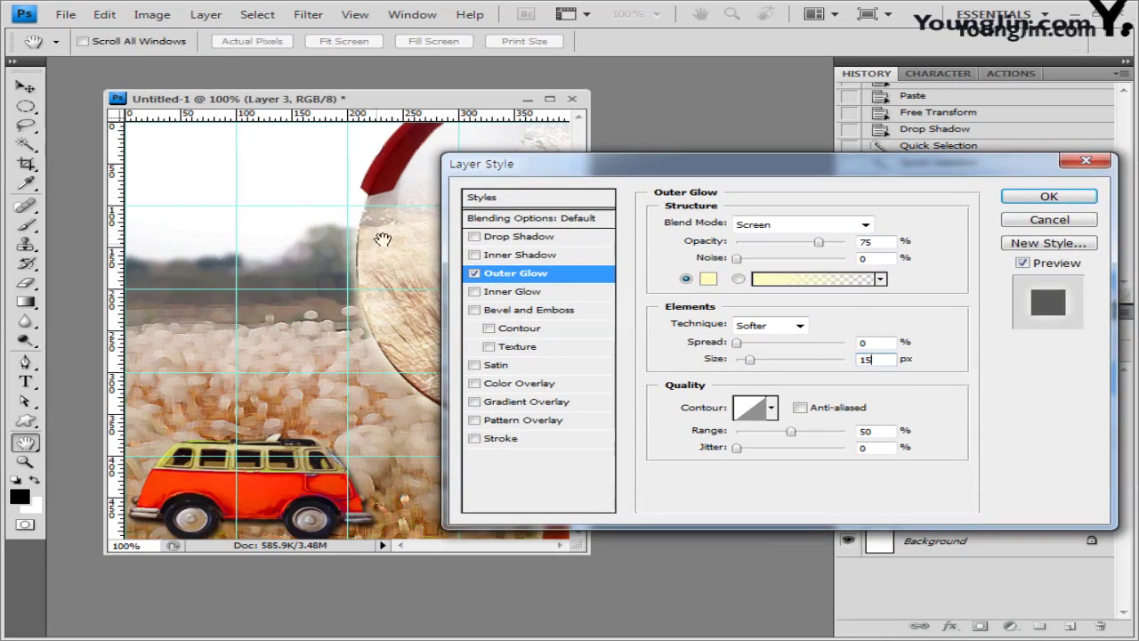
pyautogui.click(1059, 200)
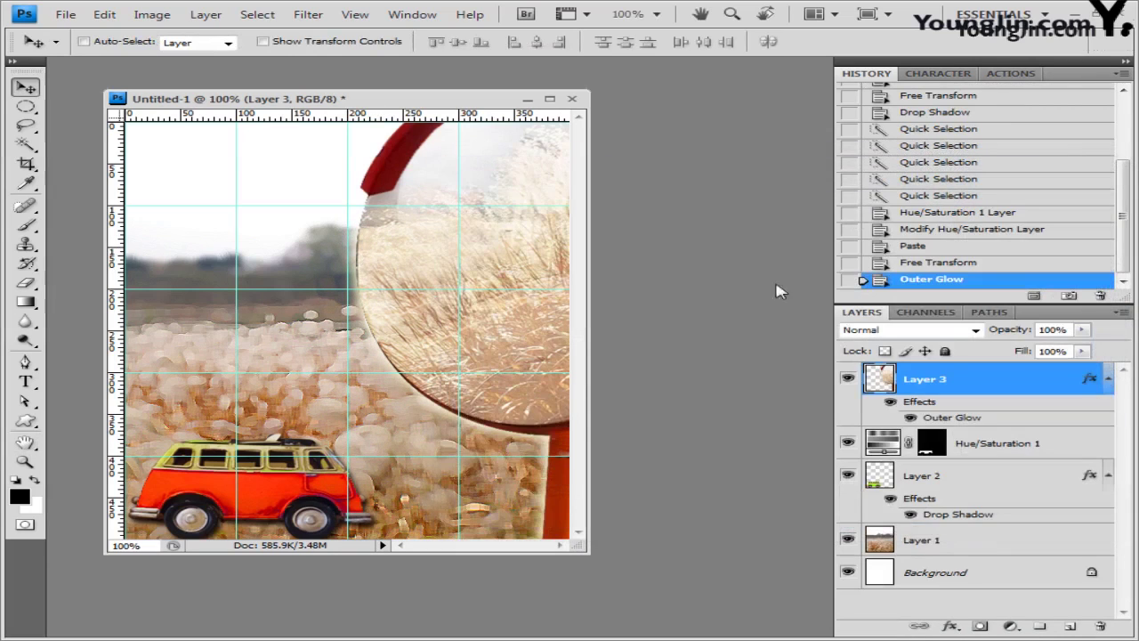
pyautogui.doubleClick(925, 540)
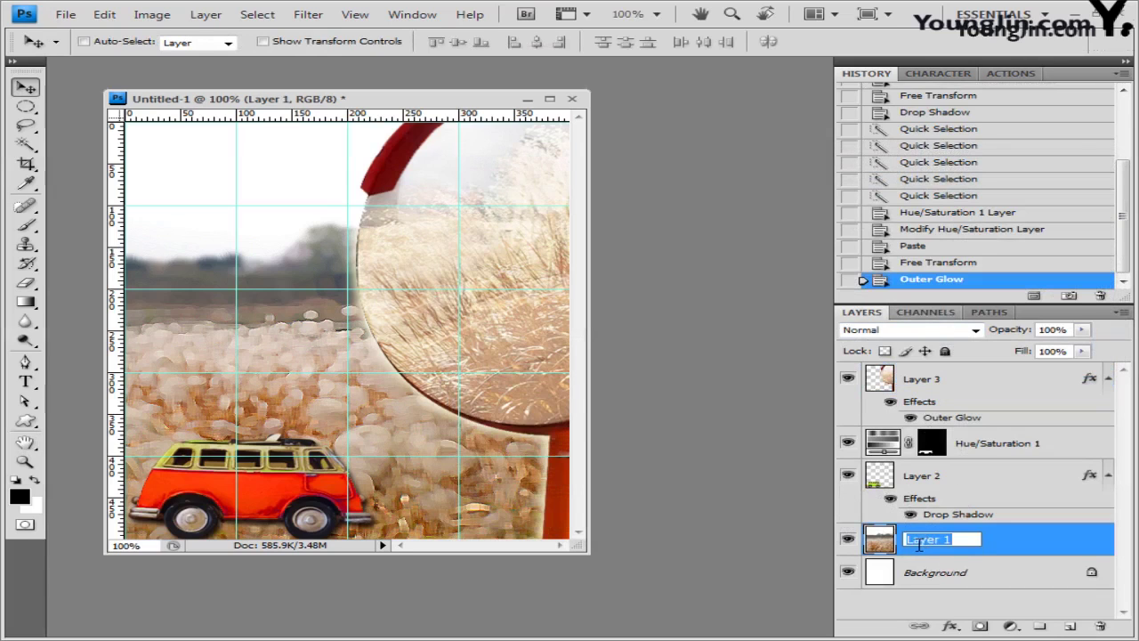
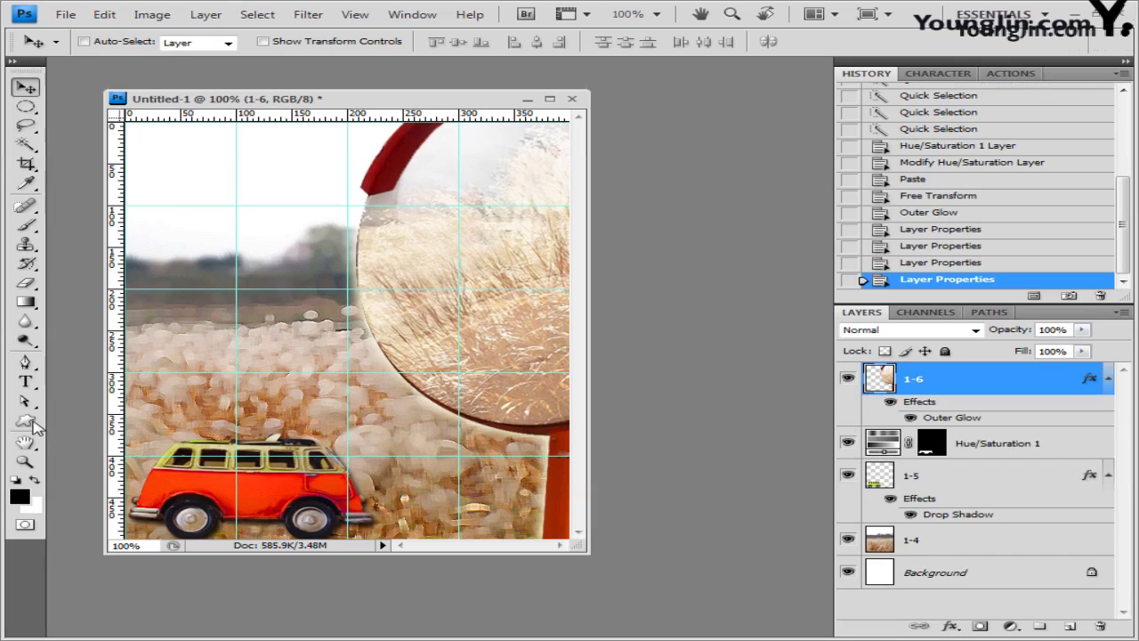
# Step: Select the Custom Shape Tool, load the Symbols shape set, and choose the Bicycle shape
pyautogui.moveTo(25, 421); pyautogui.dragTo(67, 495)
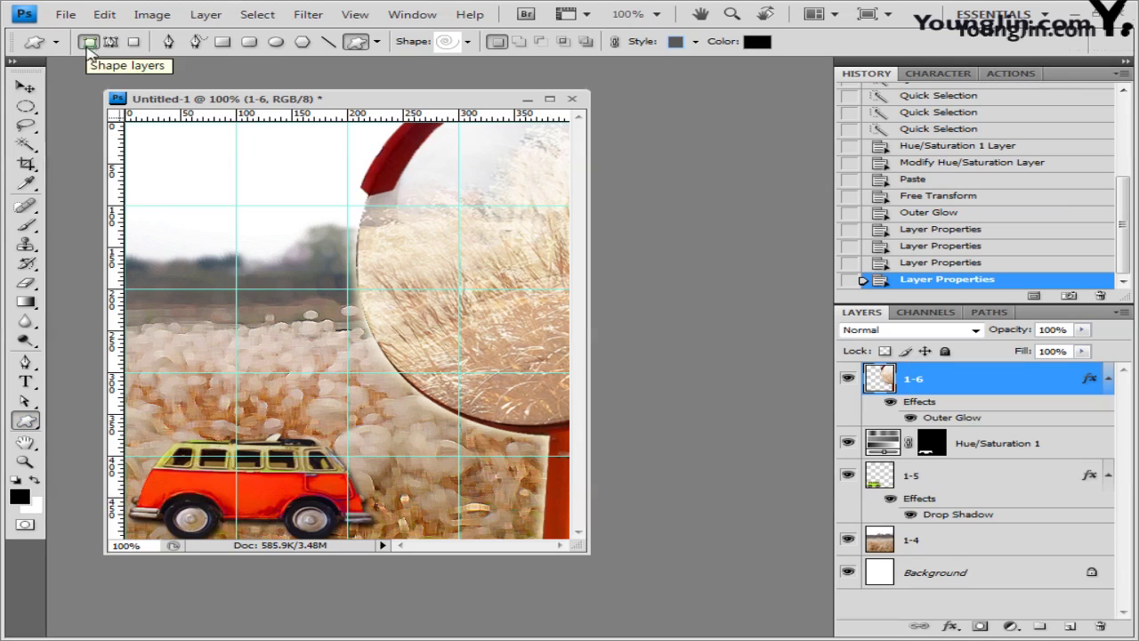
pyautogui.click(469, 42)
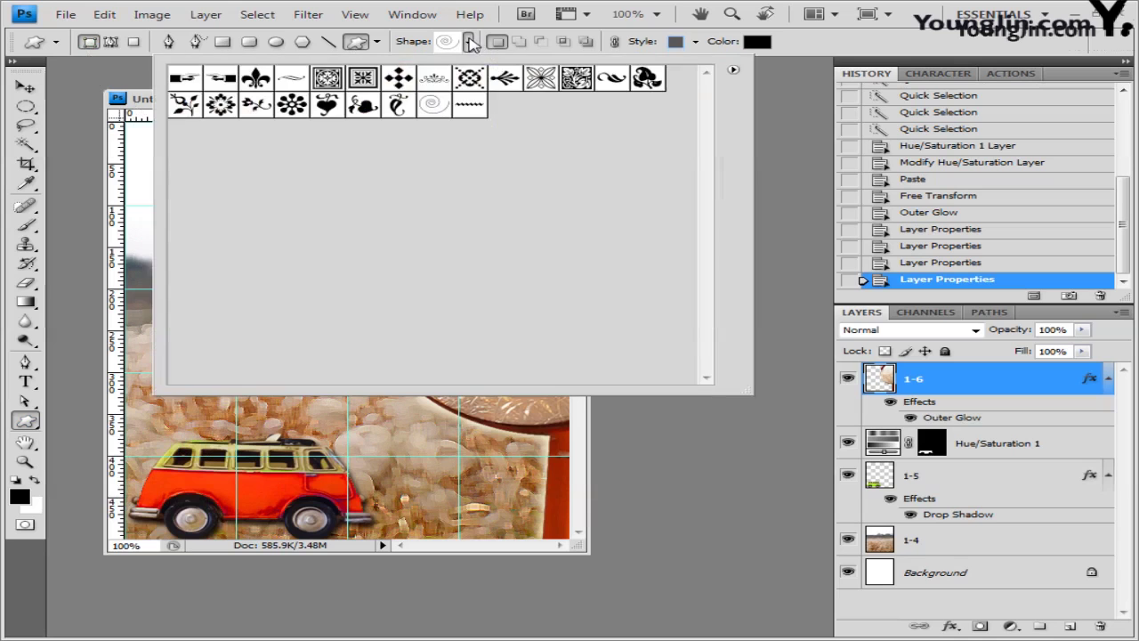
pyautogui.click(734, 70)
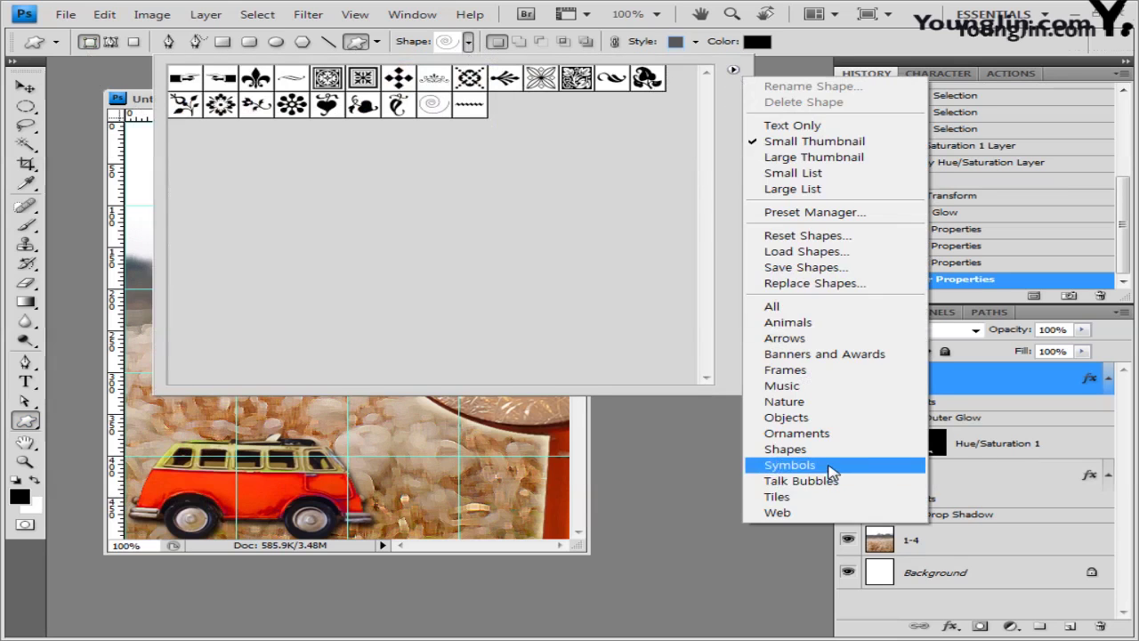
pyautogui.click(827, 466)
pyautogui.click(486, 256)
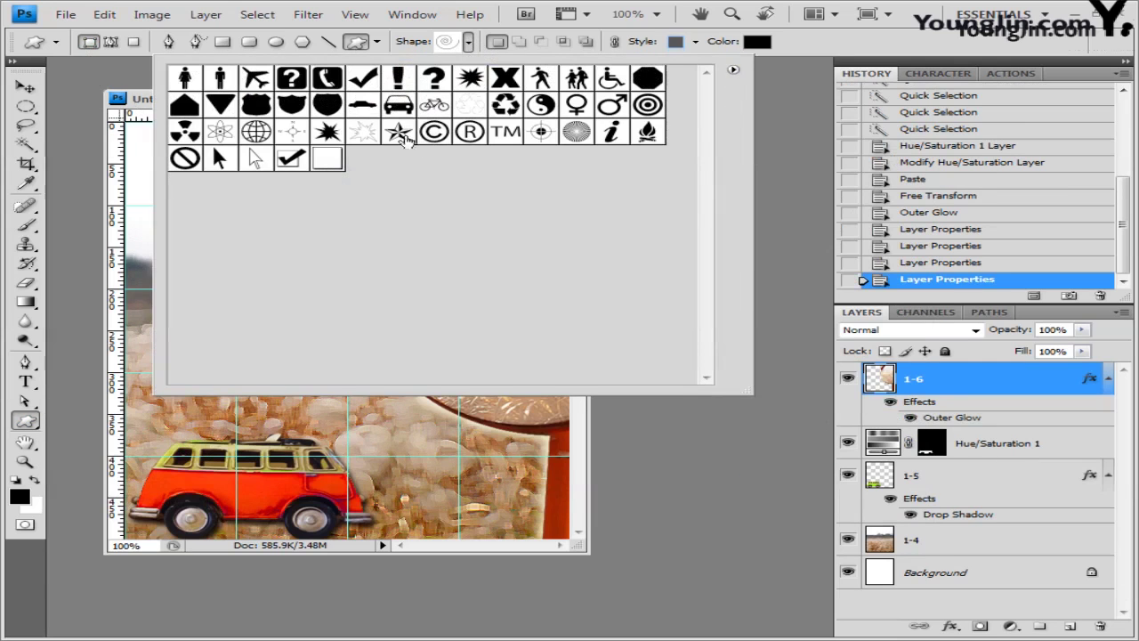
pyautogui.click(433, 105)
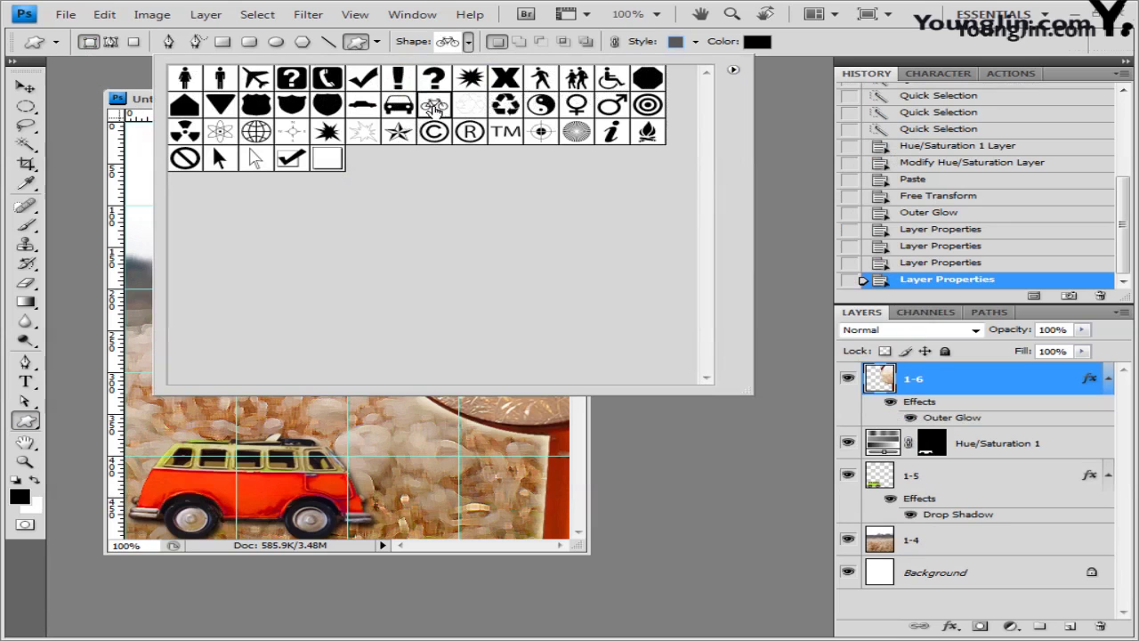
pyautogui.click(806, 49)
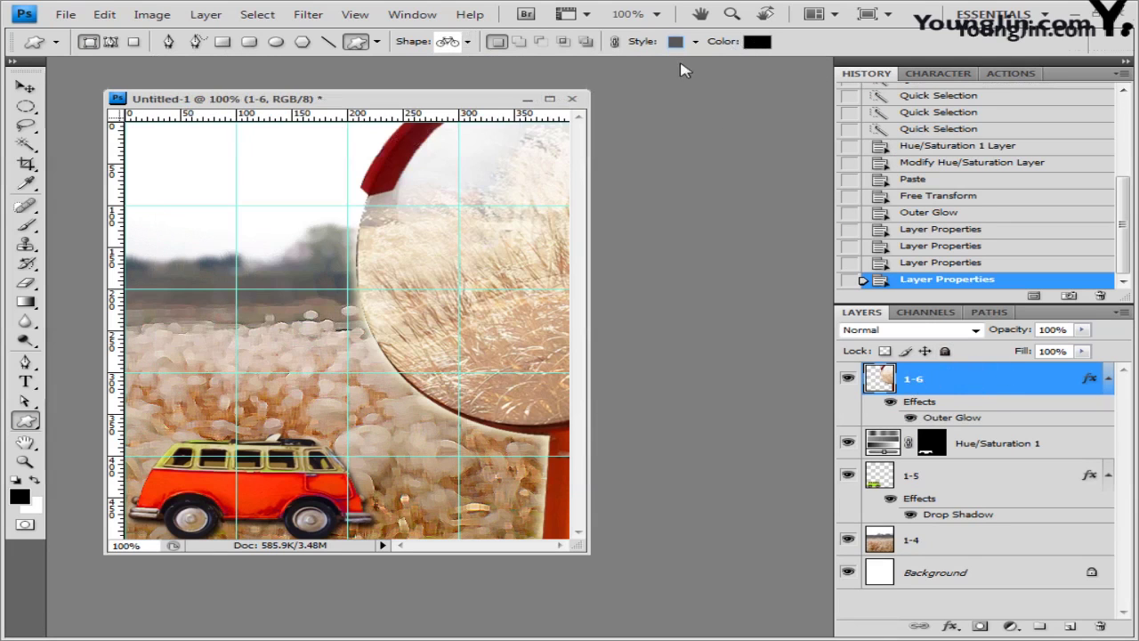
pyautogui.click(696, 41)
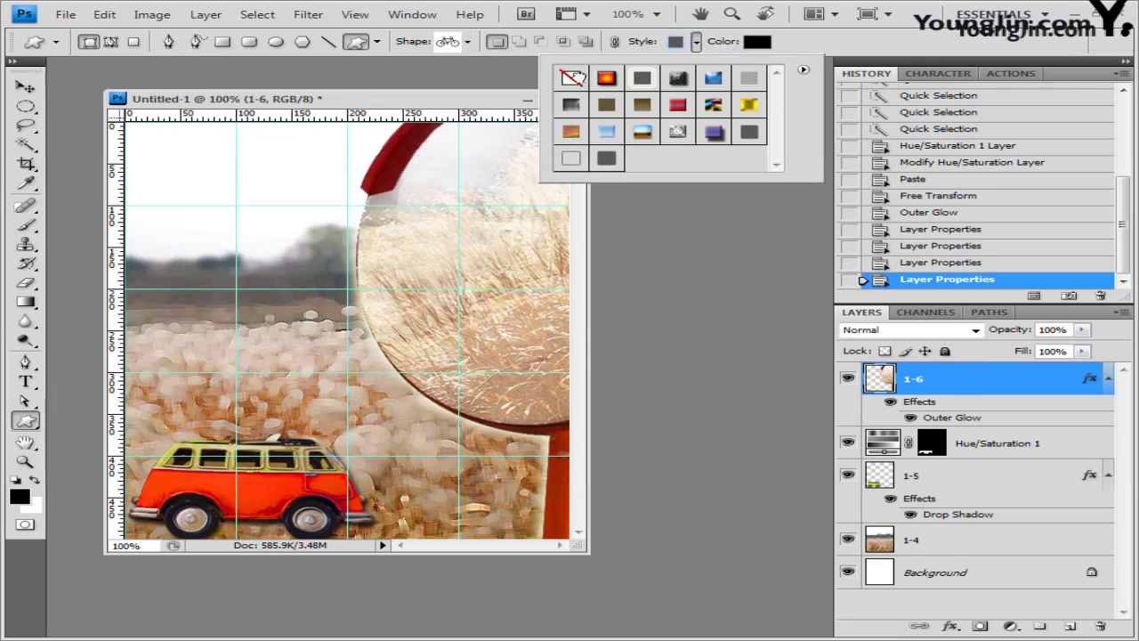
# Step: Set the shape style to None and the fill colour to 33cc99
pyautogui.click(573, 77)
pyautogui.click(758, 40)
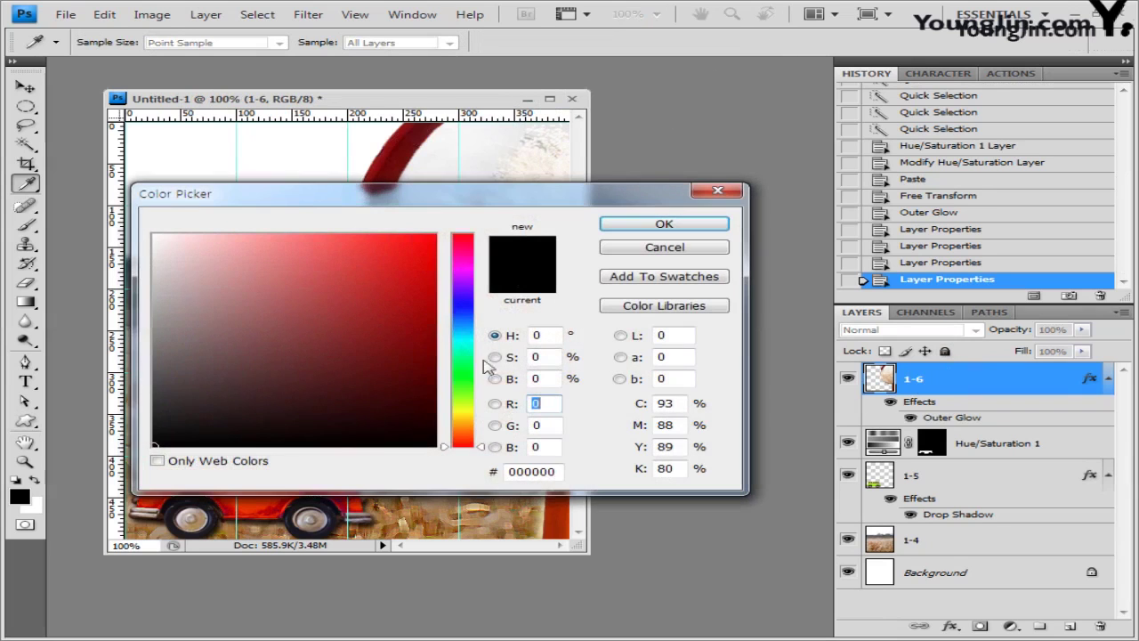
pyautogui.doubleClick(534, 471)
pyautogui.write('33cc99')
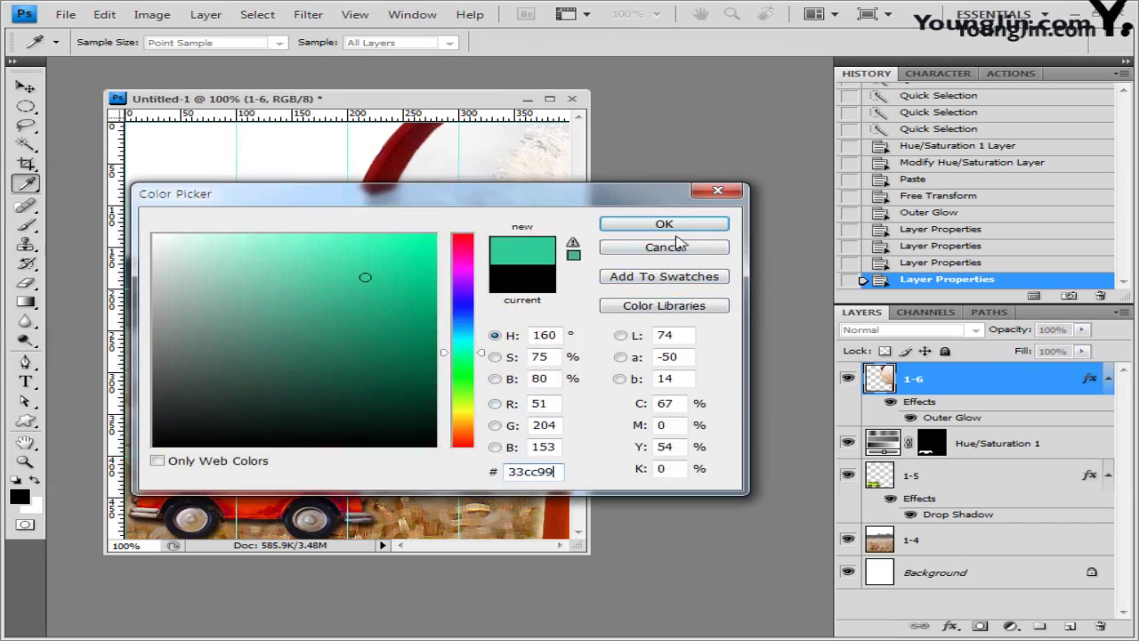
pyautogui.click(665, 224)
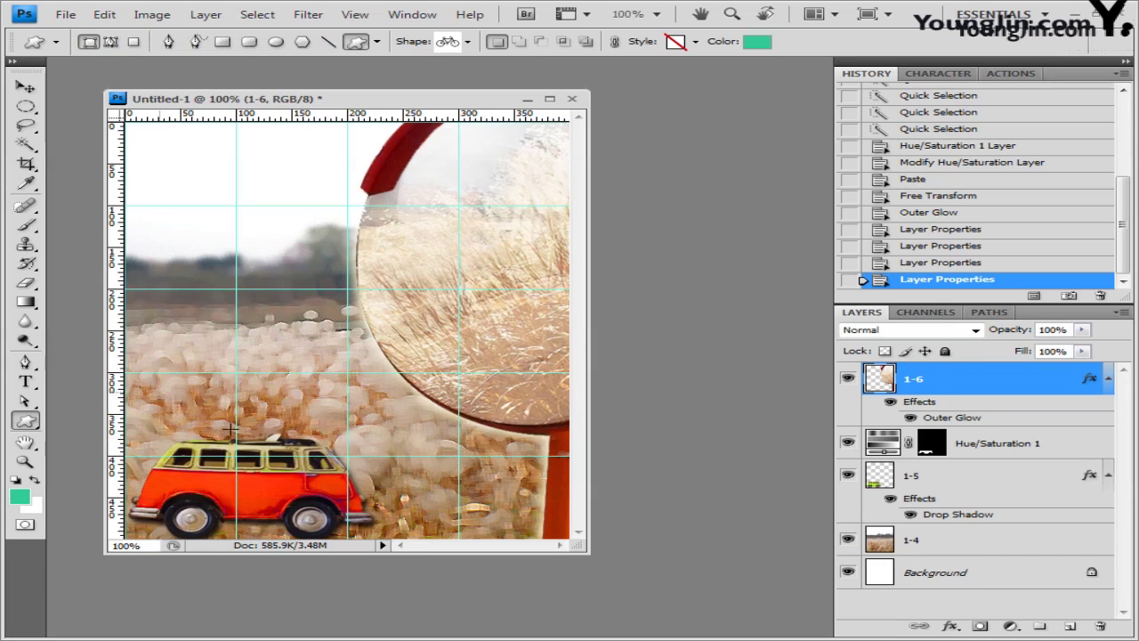
# Step: Draw the bicycle shape over the bus roof and enlarge it to about 145%
pyautogui.moveTo(230, 430); pyautogui.dragTo(161, 393)
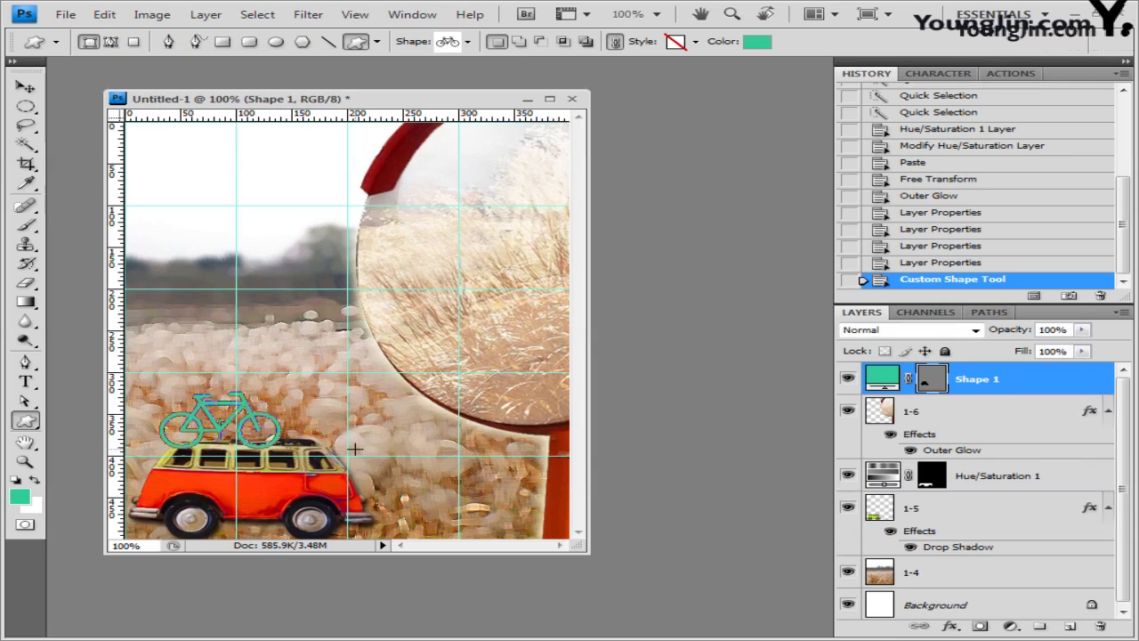
pyautogui.hotkey('ctrl', 't')
pyautogui.moveTo(280, 392); pyautogui.dragTo(336, 366)
pyautogui.press('Return')
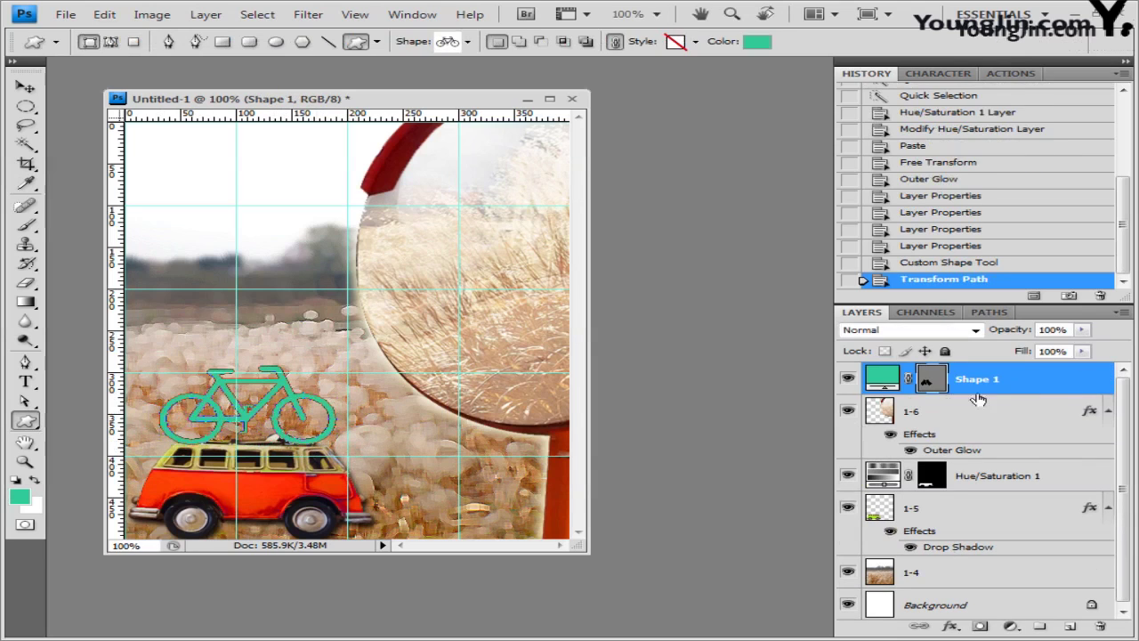
# Step: Give Shape 1 a Bevel and Emboss effect with Use Global Light turned off
pyautogui.doubleClick(1042, 384)
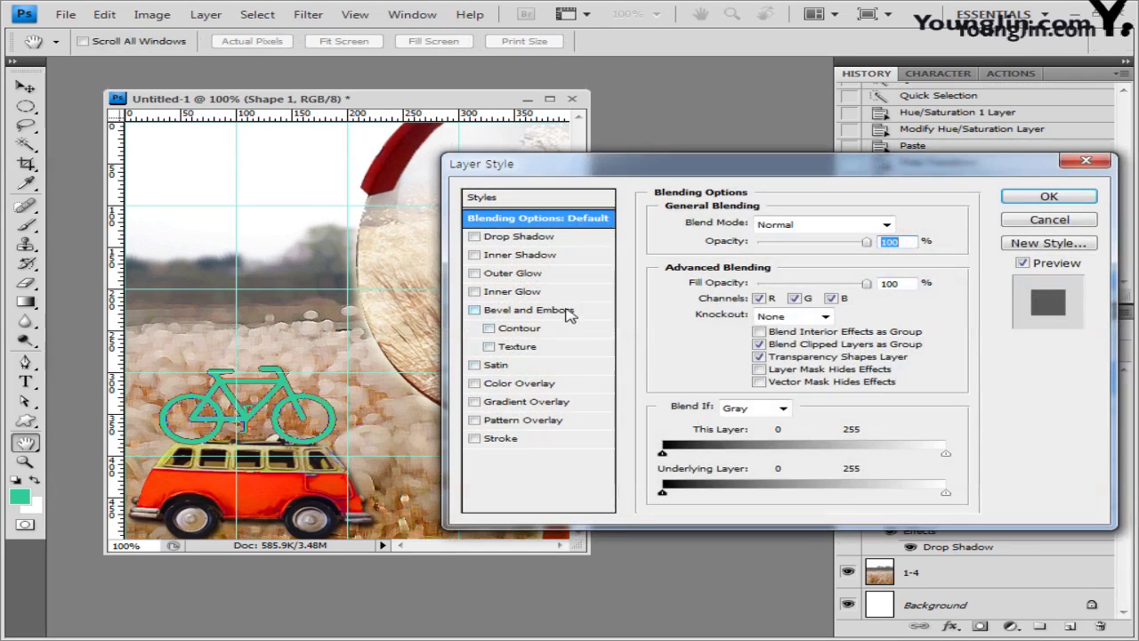
pyautogui.click(567, 310)
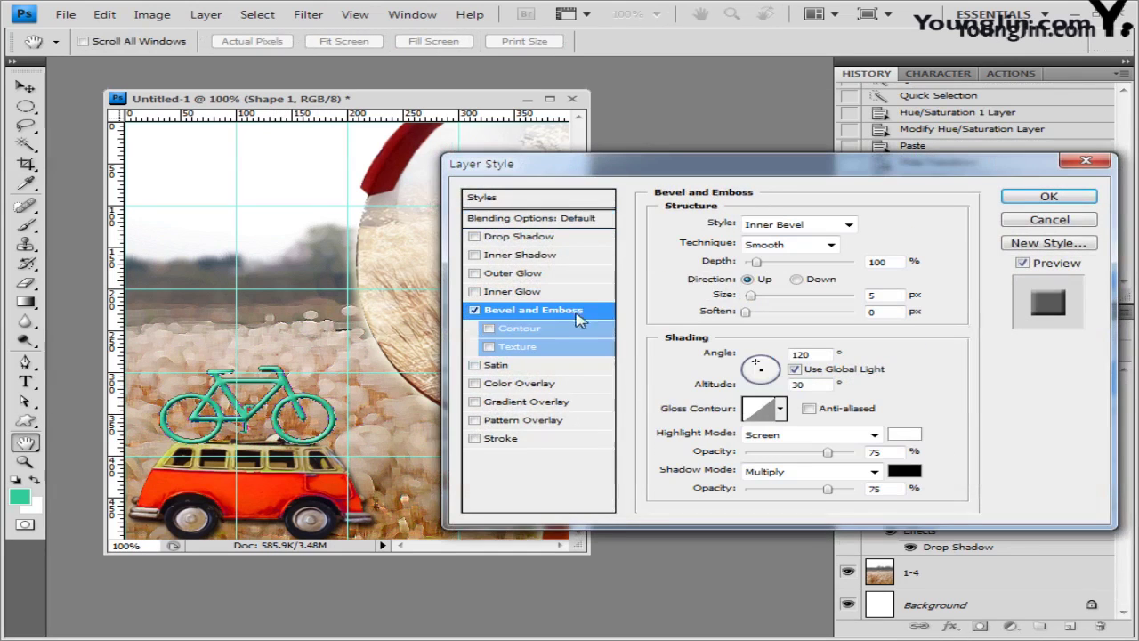
pyautogui.click(794, 368)
pyautogui.click(1050, 197)
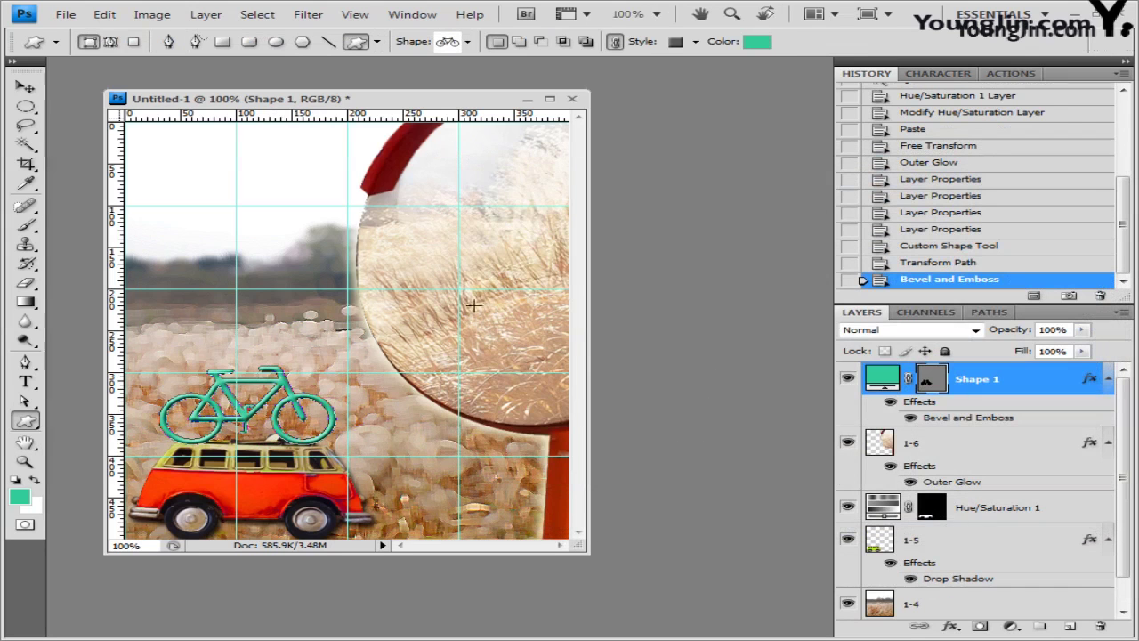
# Step: Load the Nature shape set and choose the maple leaf shape
pyautogui.click(469, 41)
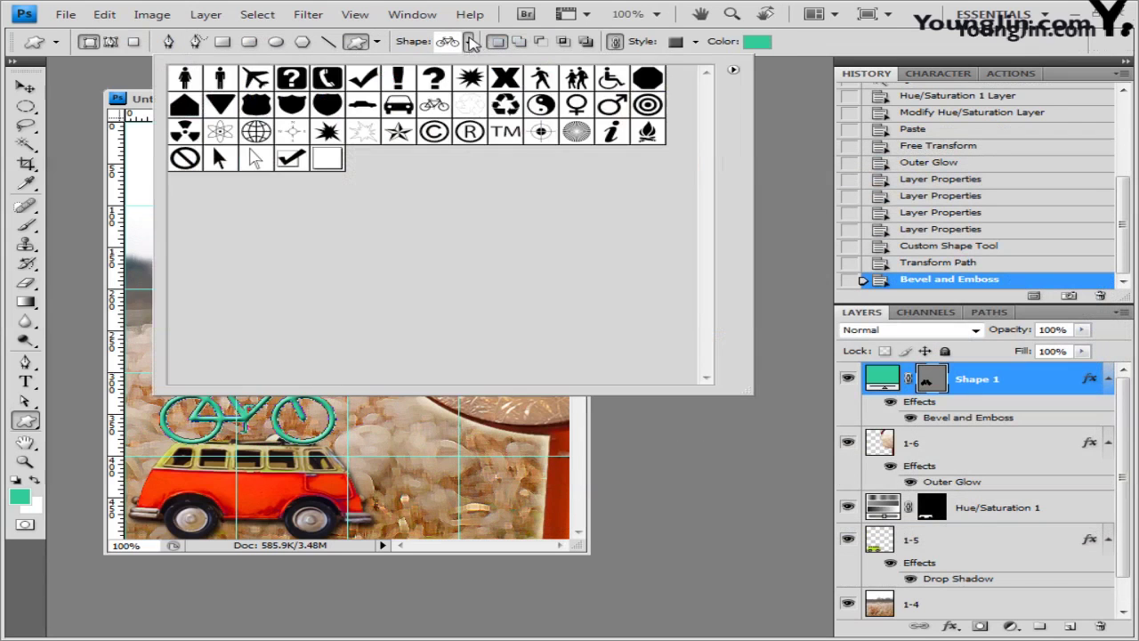
pyautogui.click(733, 70)
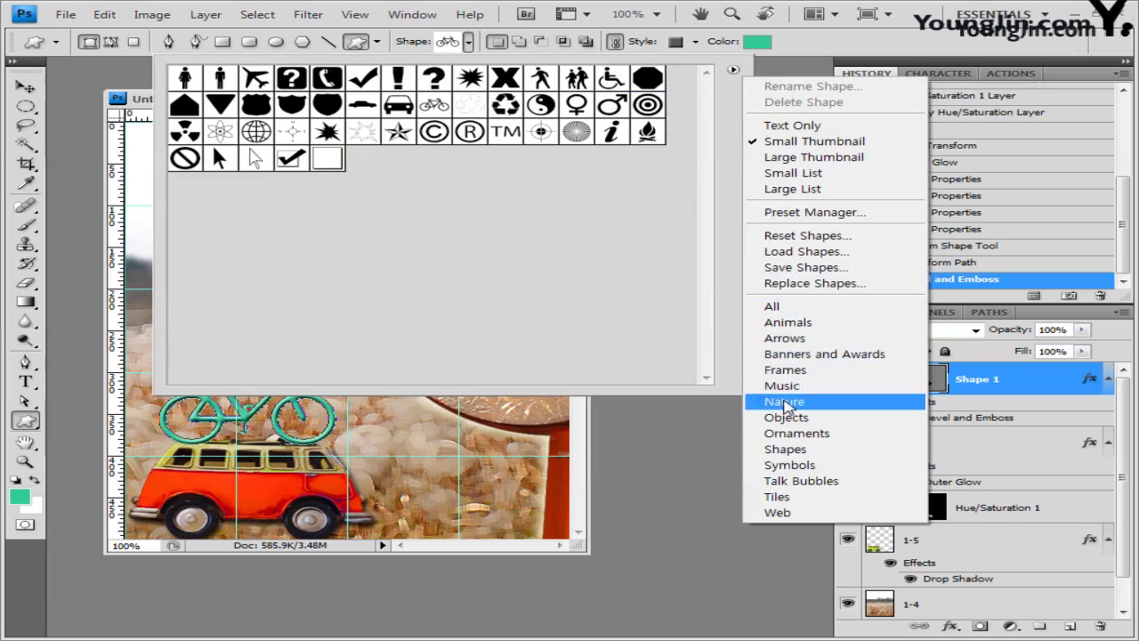
pyautogui.click(784, 403)
pyautogui.click(451, 262)
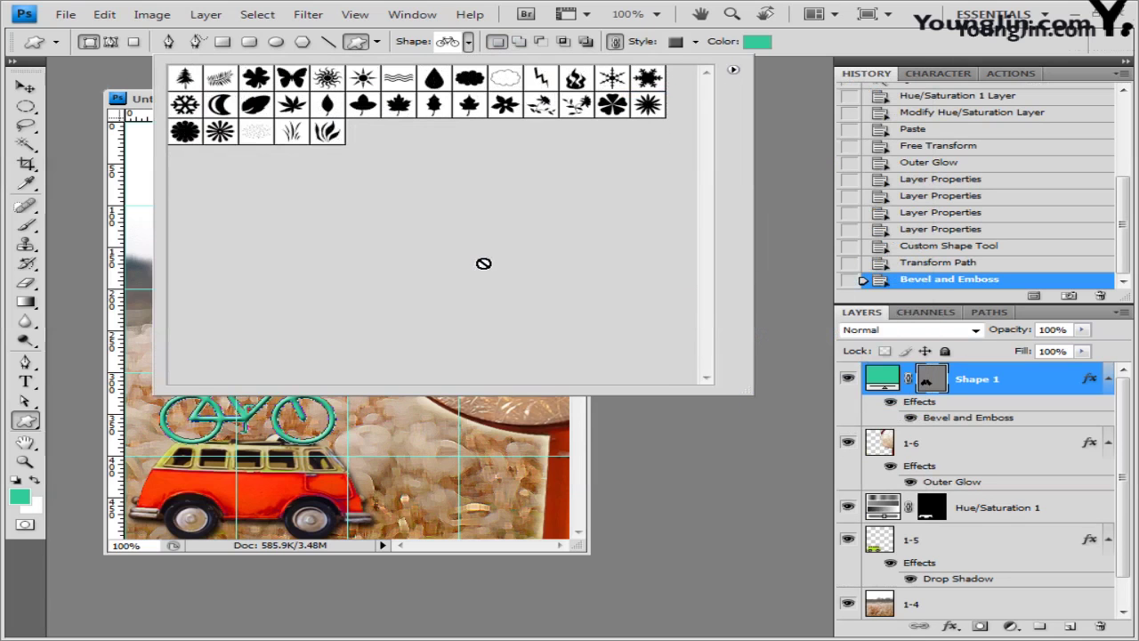
pyautogui.click(400, 106)
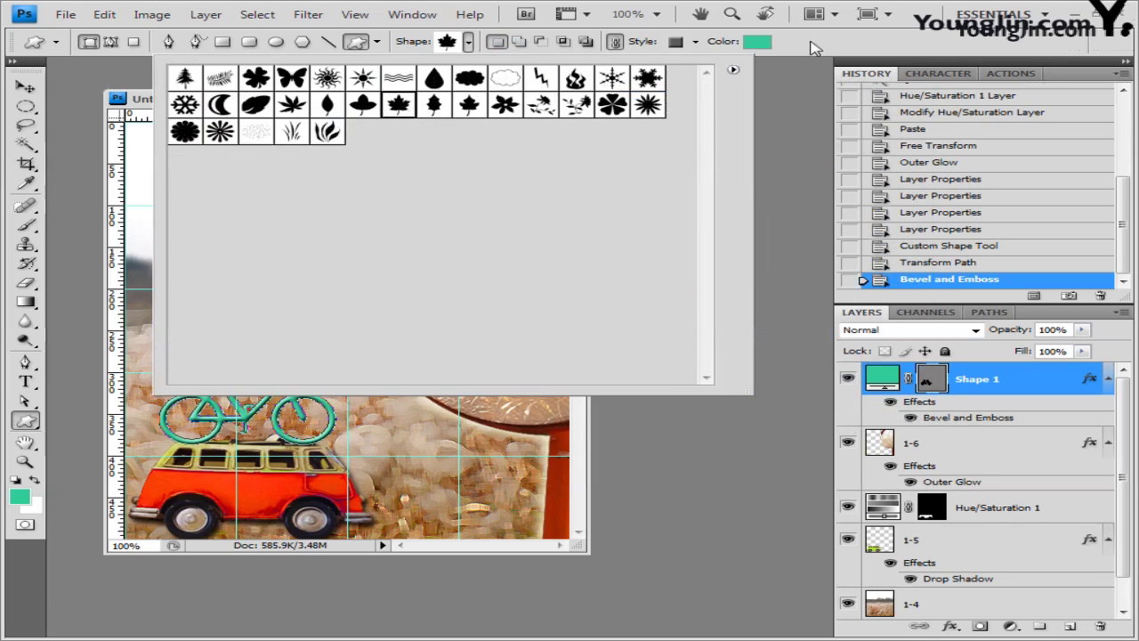
pyautogui.click(813, 48)
# Step: Draw the maple leaf near the top-left with No Style, and open Shape 2's Layer Style
pyautogui.moveTo(183, 145); pyautogui.dragTo(262, 222)
pyautogui.click(695, 42)
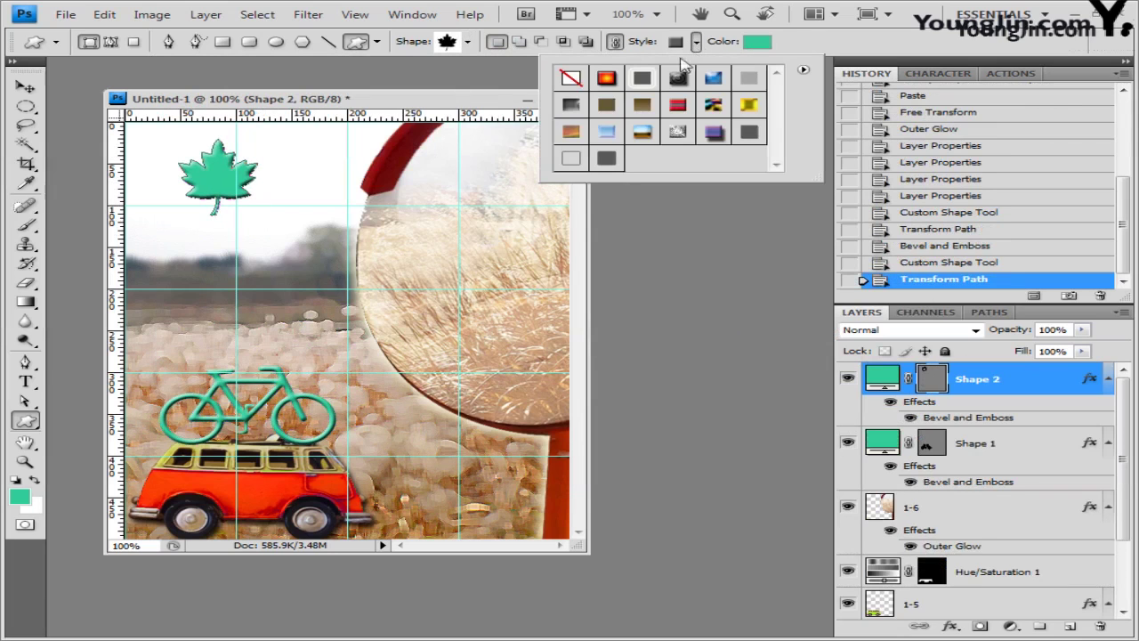
pyautogui.click(570, 79)
pyautogui.press('Escape')
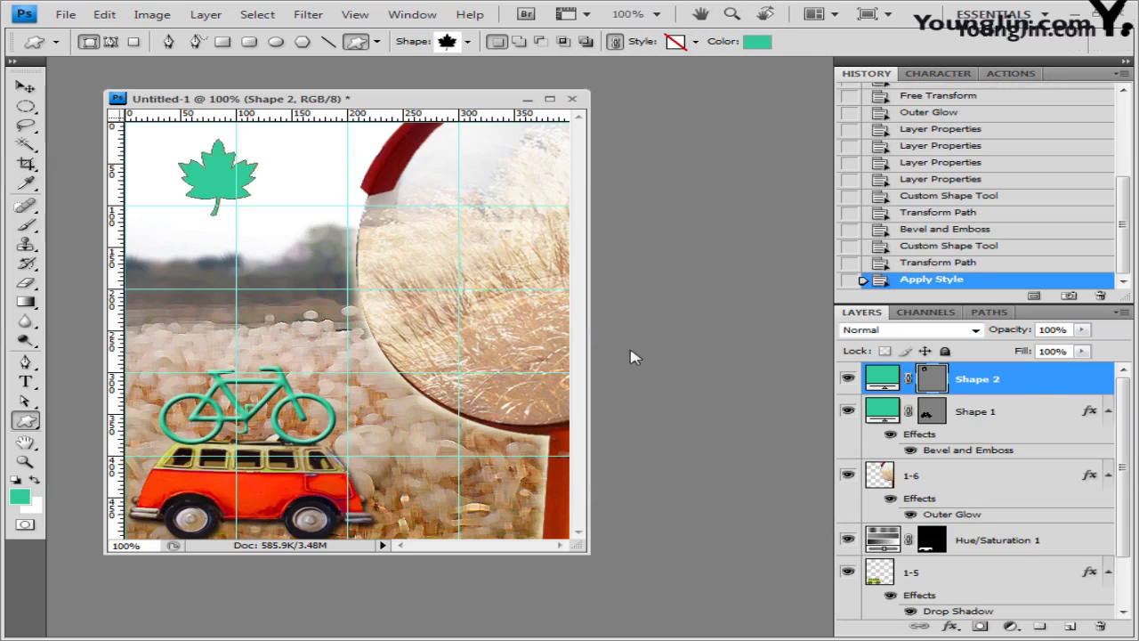
pyautogui.doubleClick(1046, 381)
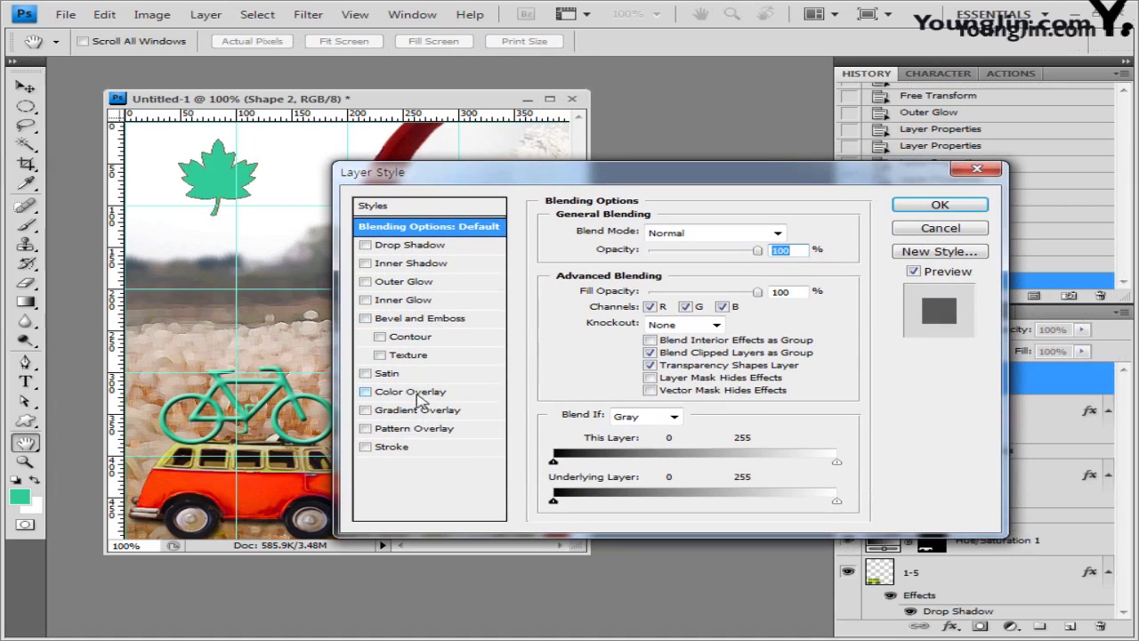
# Step: Add a Gradient Overlay at 0° angle using the Blue, Red, Yellow gradient preset
pyautogui.click(419, 416)
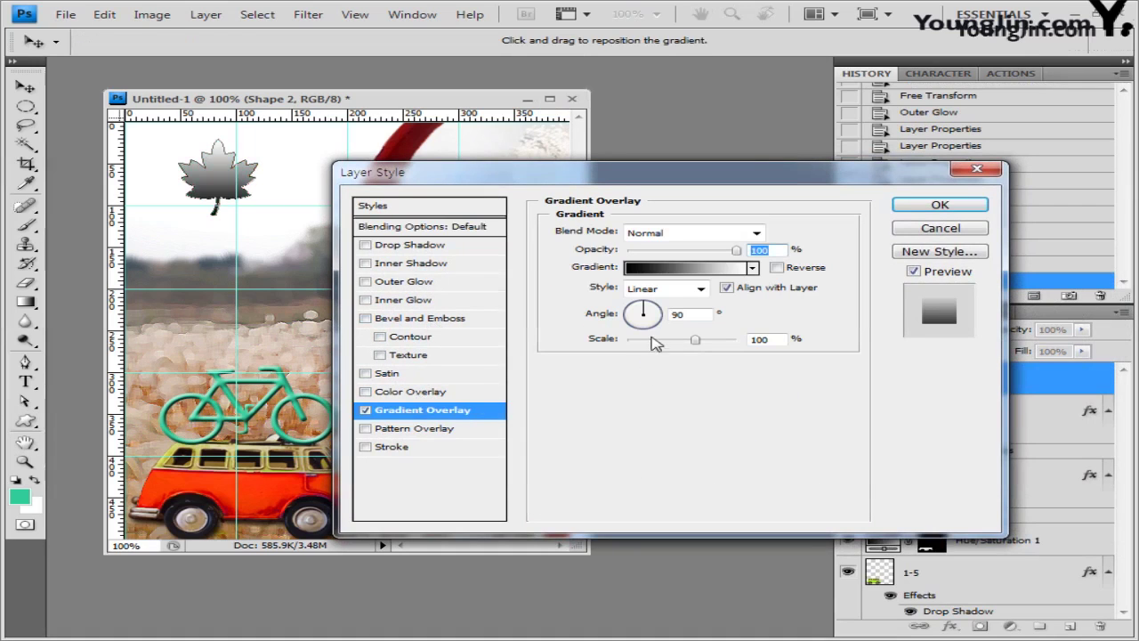
pyautogui.doubleClick(684, 316)
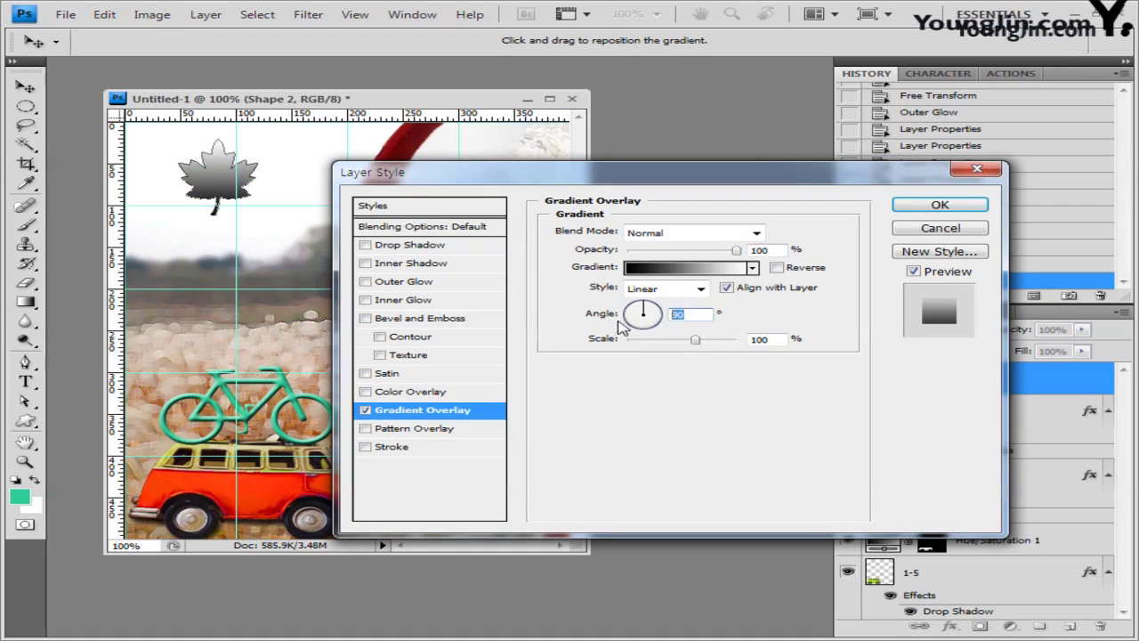
pyautogui.write('0')
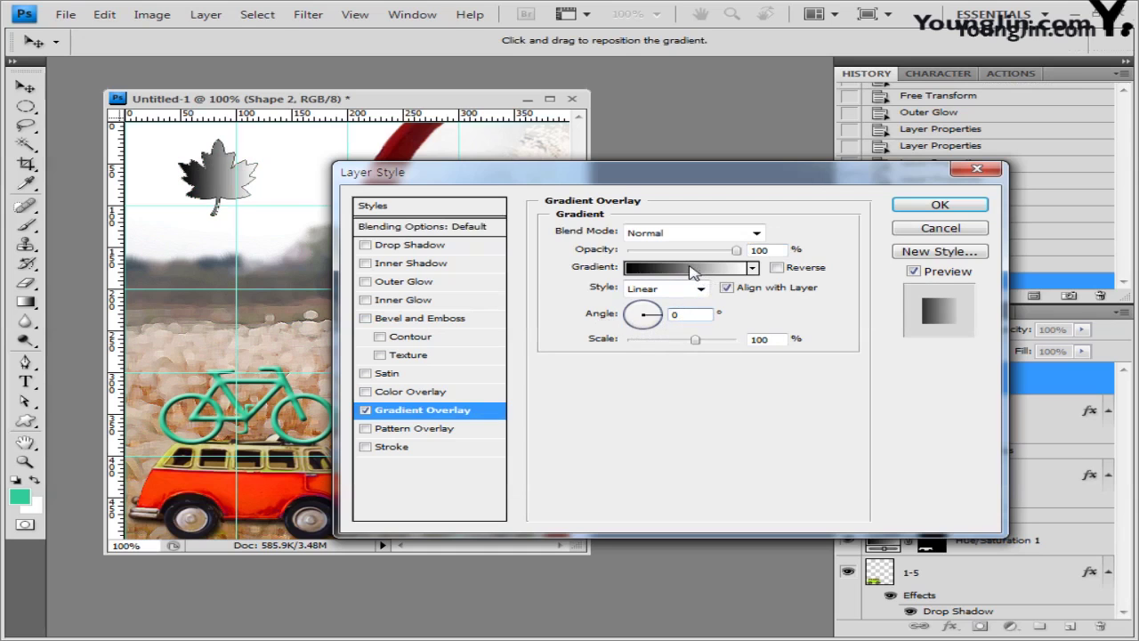
pyautogui.click(694, 271)
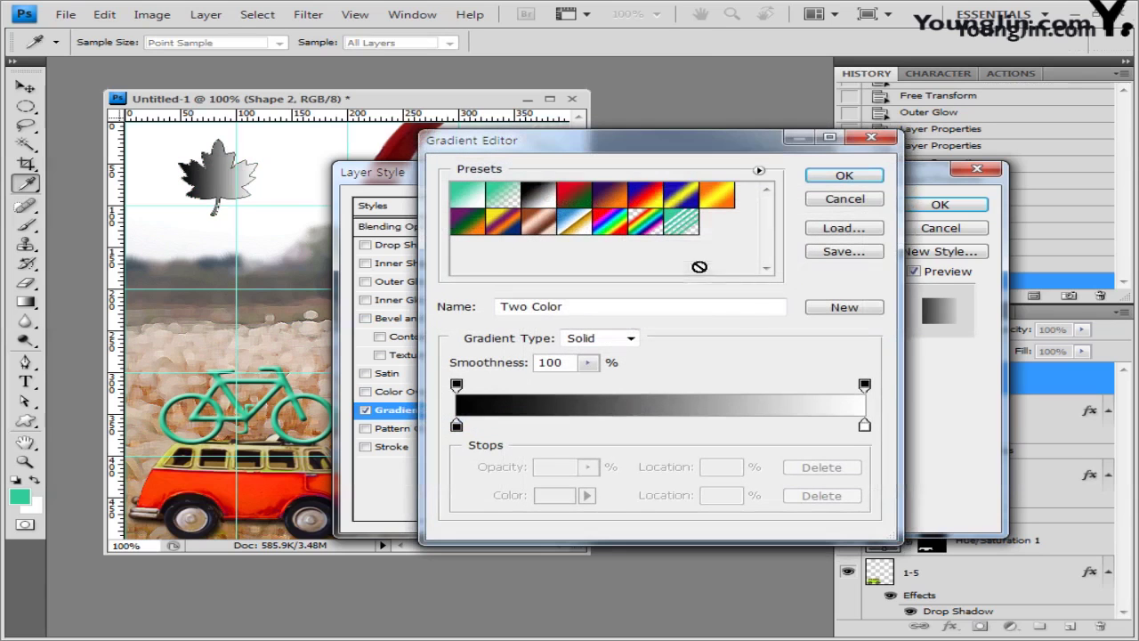
pyautogui.click(646, 196)
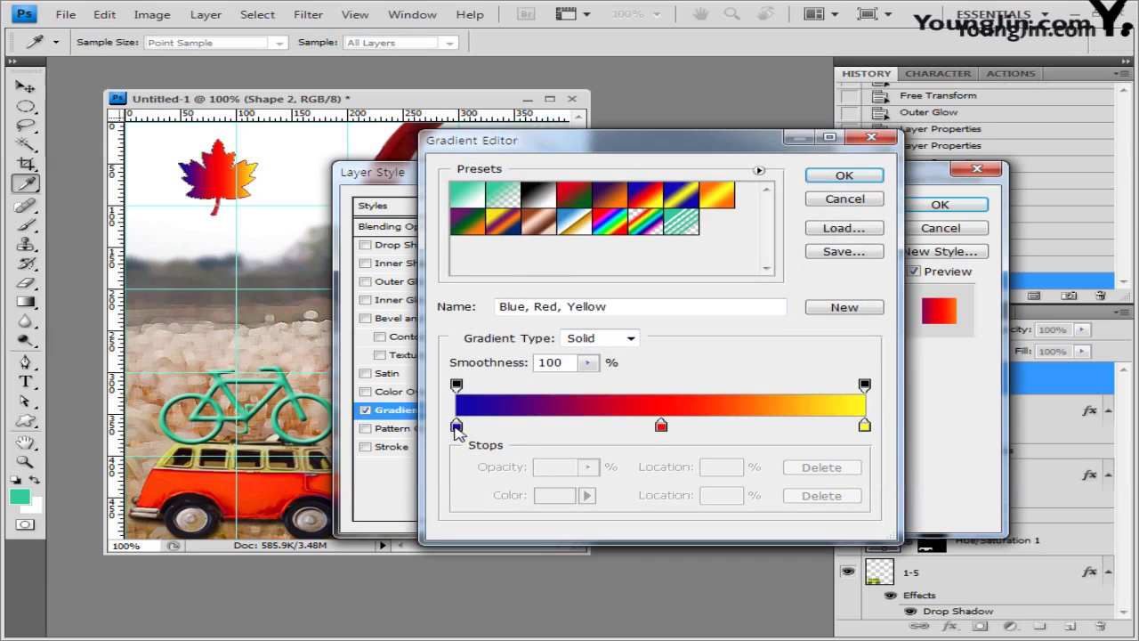
# Step: Set the gradient stops to 330000, ff0000 and ffff00
pyautogui.doubleClick(457, 428)
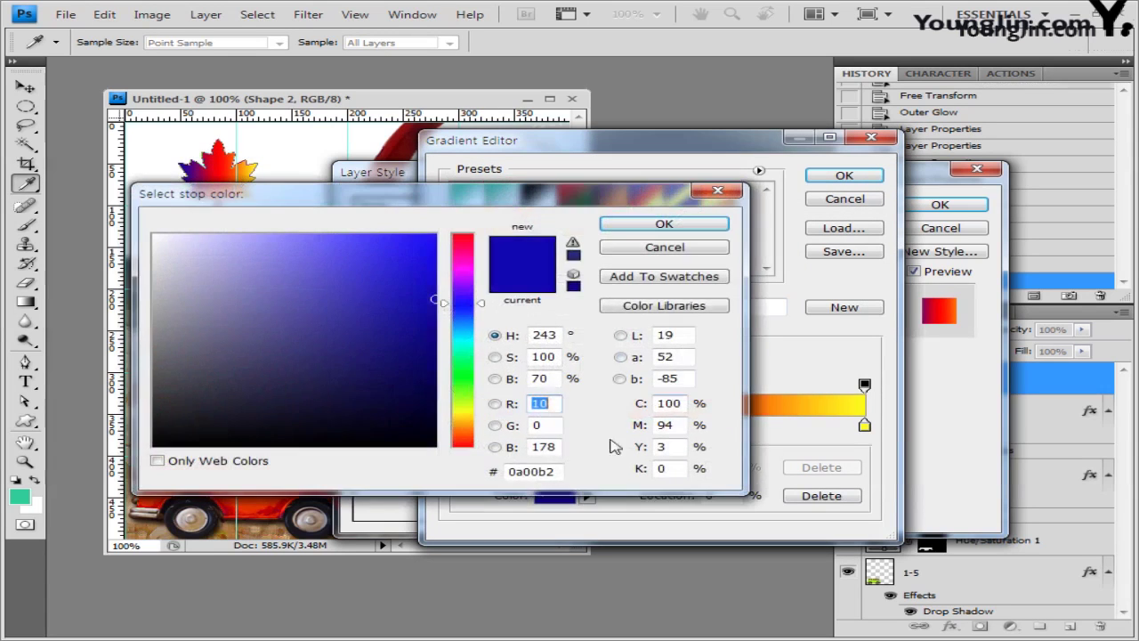
pyautogui.write('330000')
pyautogui.click(683, 225)
pyautogui.click(669, 429)
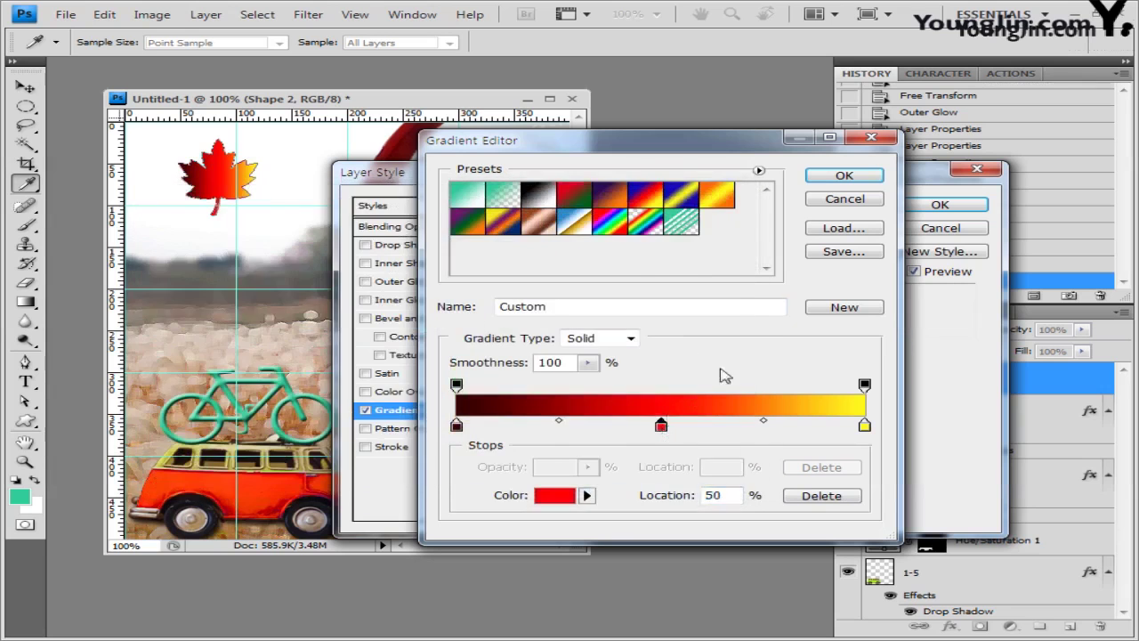
pyautogui.click(556, 496)
pyautogui.doubleClick(530, 472)
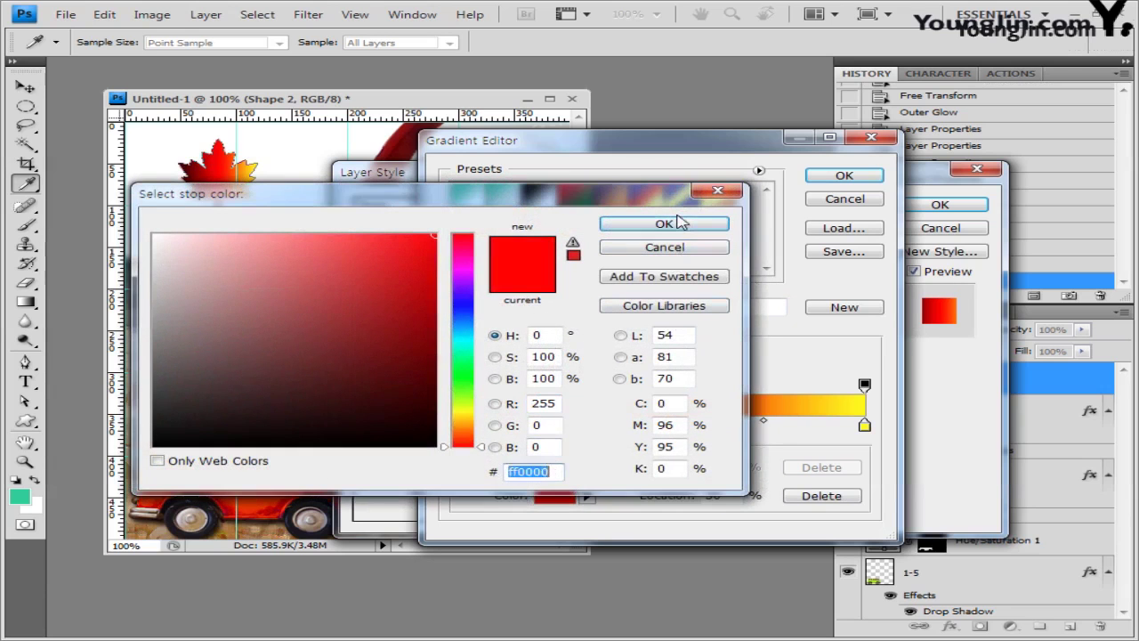
pyautogui.click(677, 223)
pyautogui.doubleClick(864, 426)
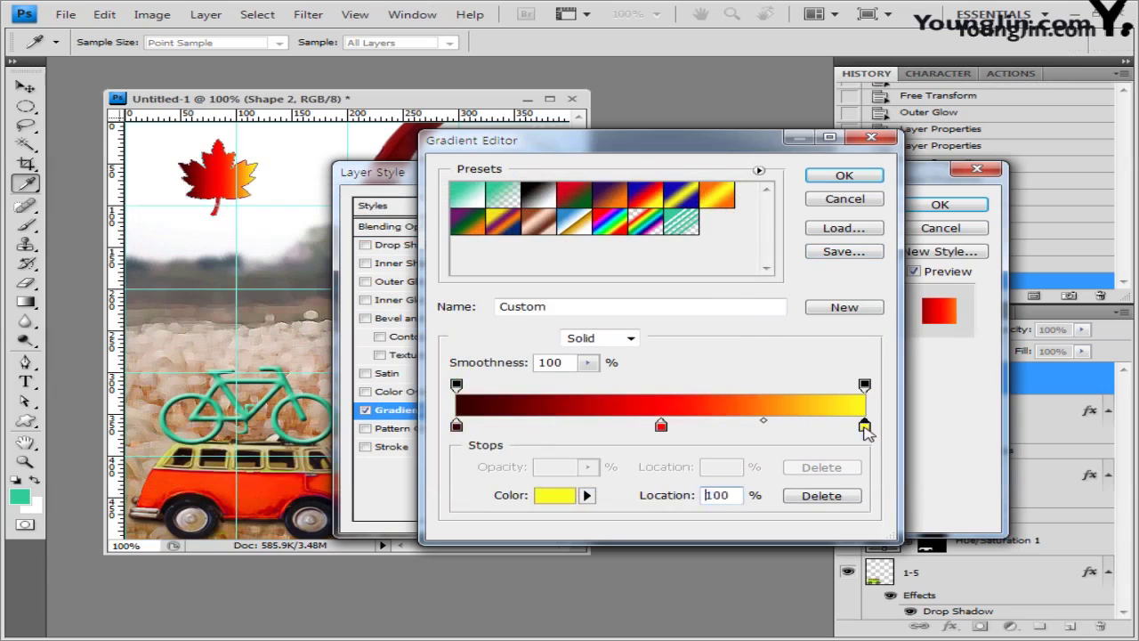
pyautogui.doubleClick(527, 471)
pyautogui.write('ffff00')
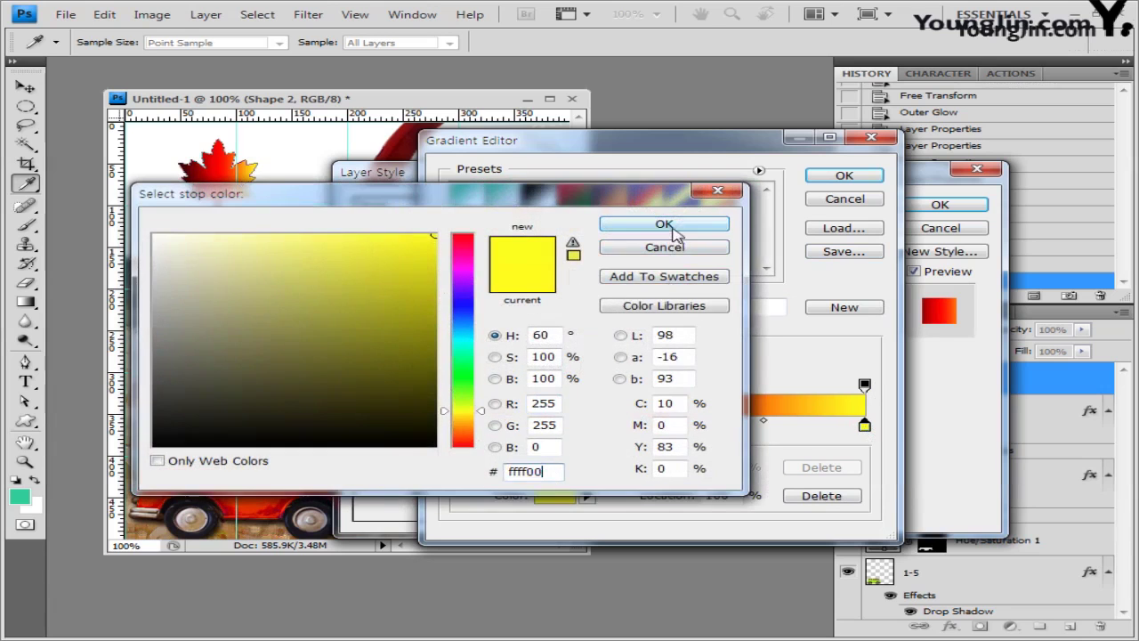
pyautogui.click(664, 223)
pyautogui.click(844, 176)
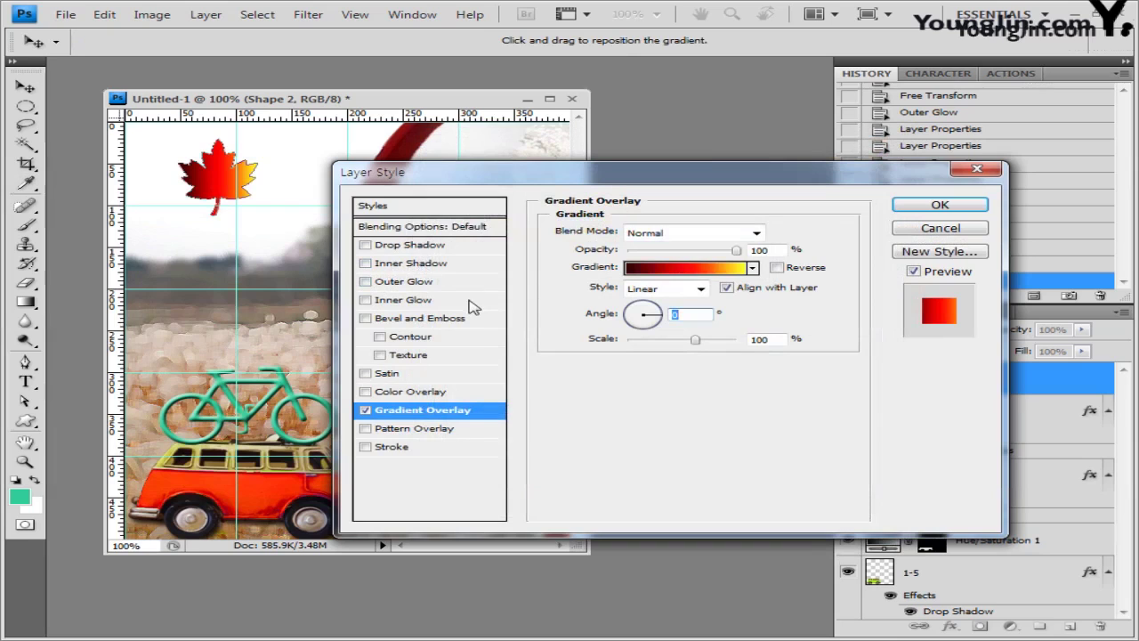
# Step: Add a Drop Shadow with distance 0 and size 0, and apply the styles
pyautogui.click(366, 244)
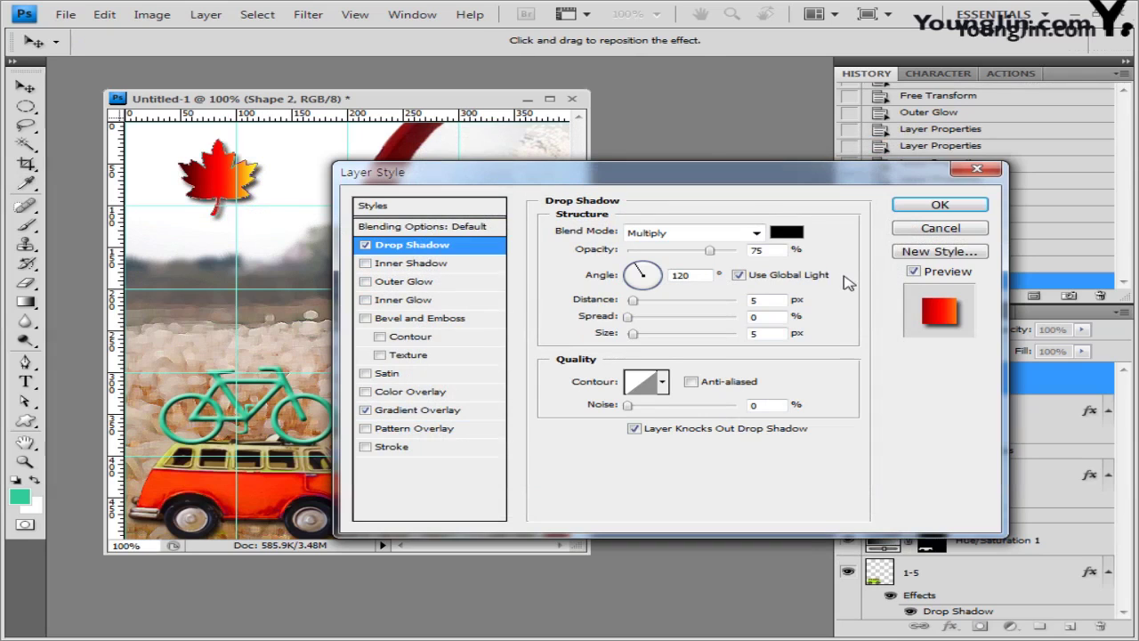
pyautogui.moveTo(633, 300); pyautogui.dragTo(531, 306)
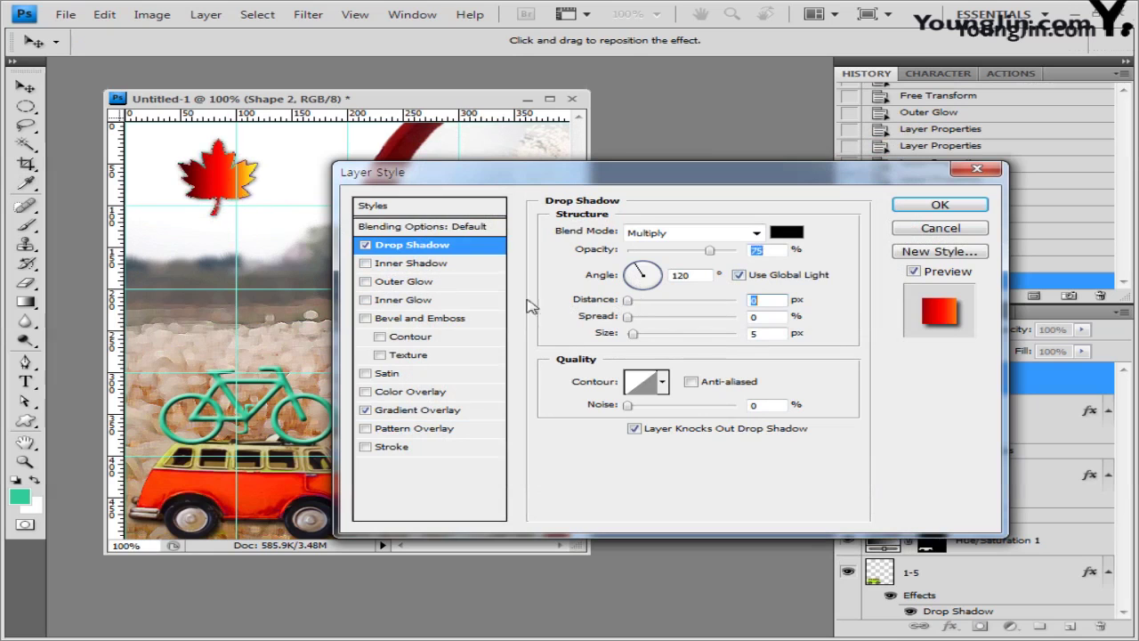
pyautogui.moveTo(633, 335); pyautogui.dragTo(531, 338)
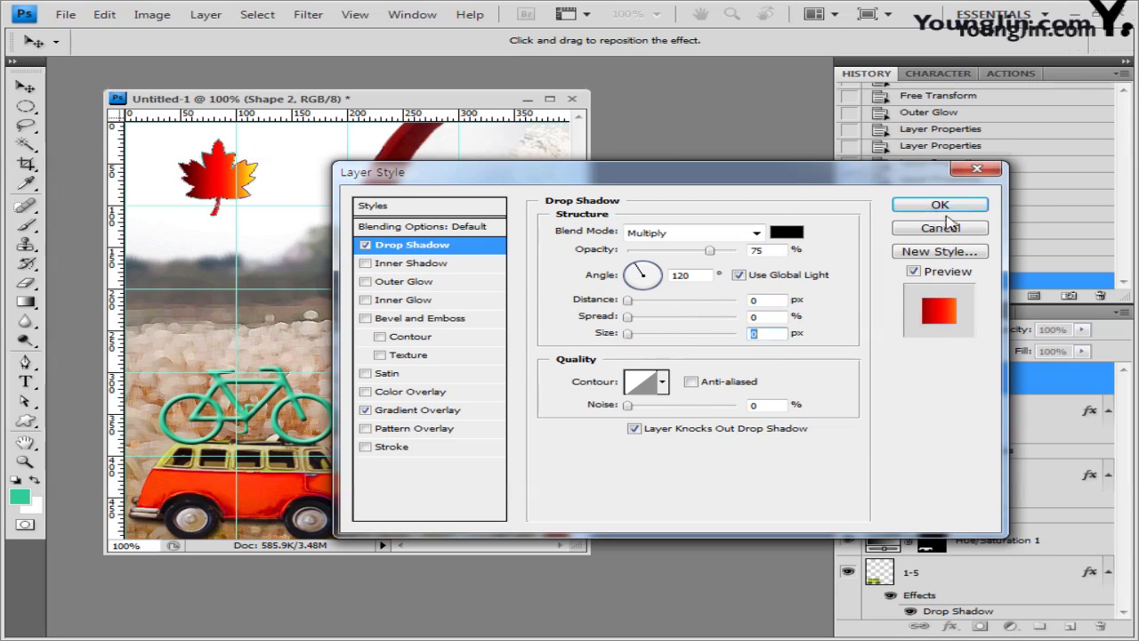
pyautogui.click(944, 210)
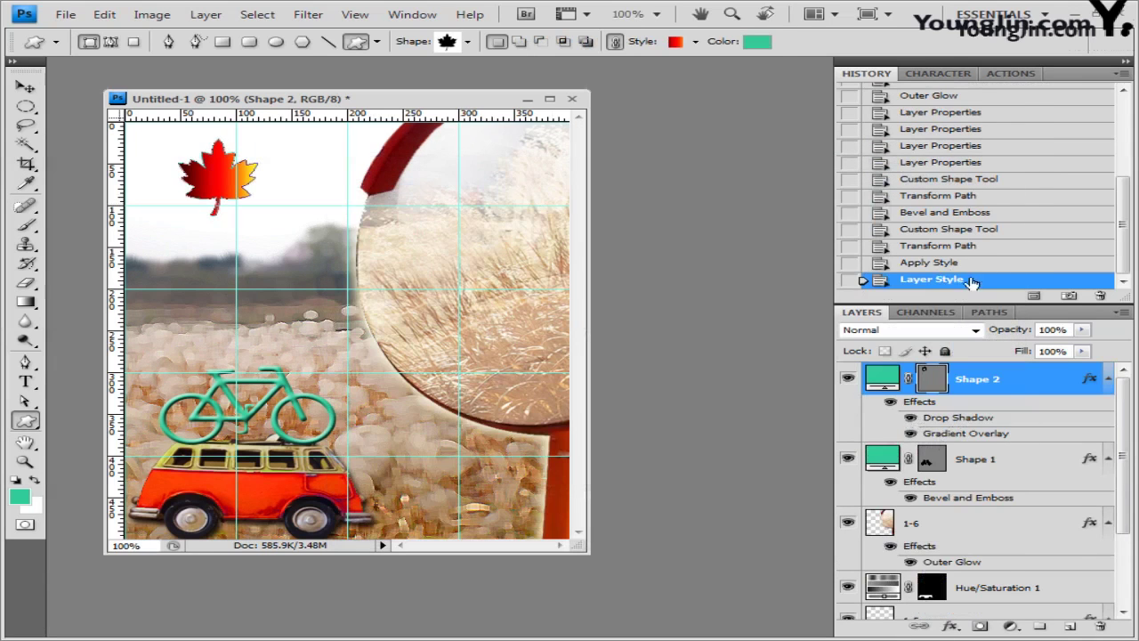
# Step: Hide the guides, commit the leaf transform, and duplicate the leaf with Ctrl+J
pyautogui.hotkey('ctrl', ';')
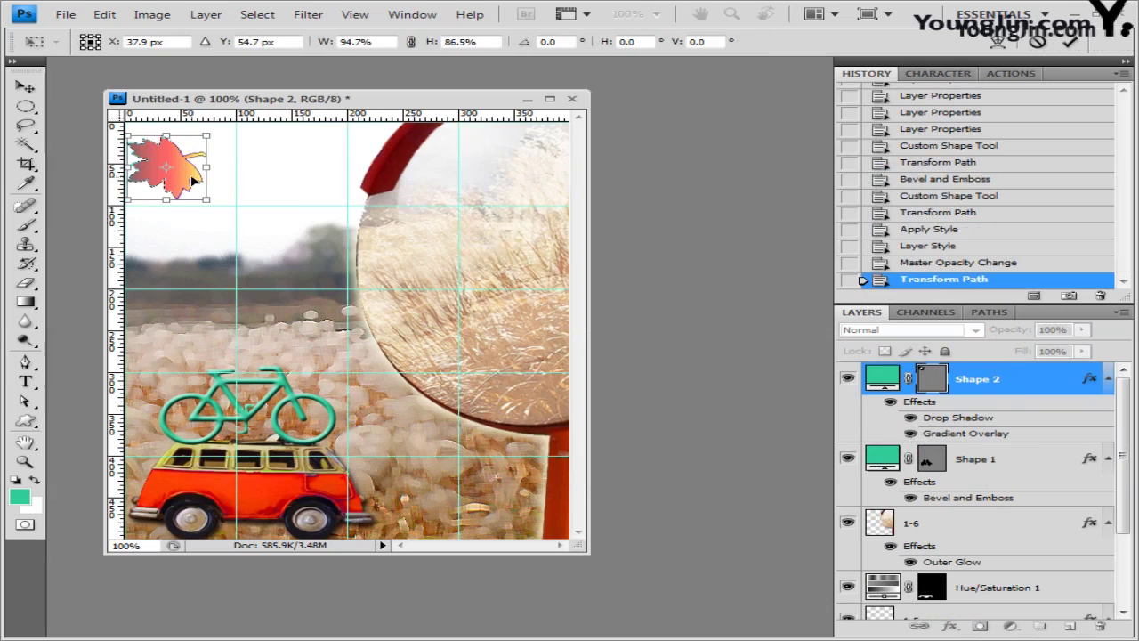
pyautogui.press('Return')
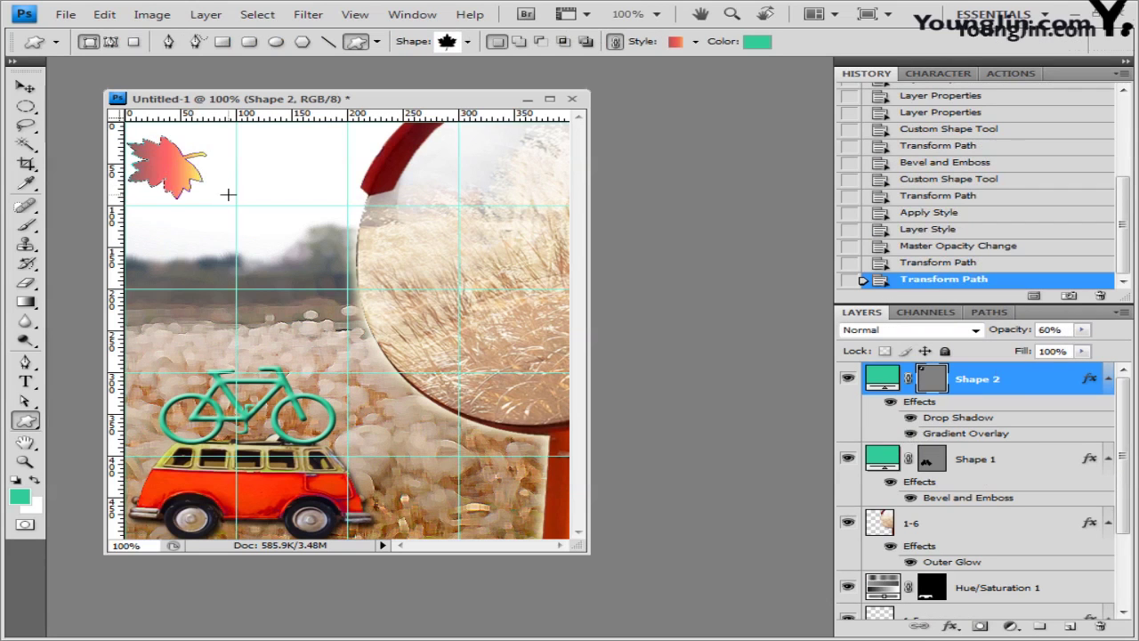
pyautogui.hotkey('ctrl', 'j')
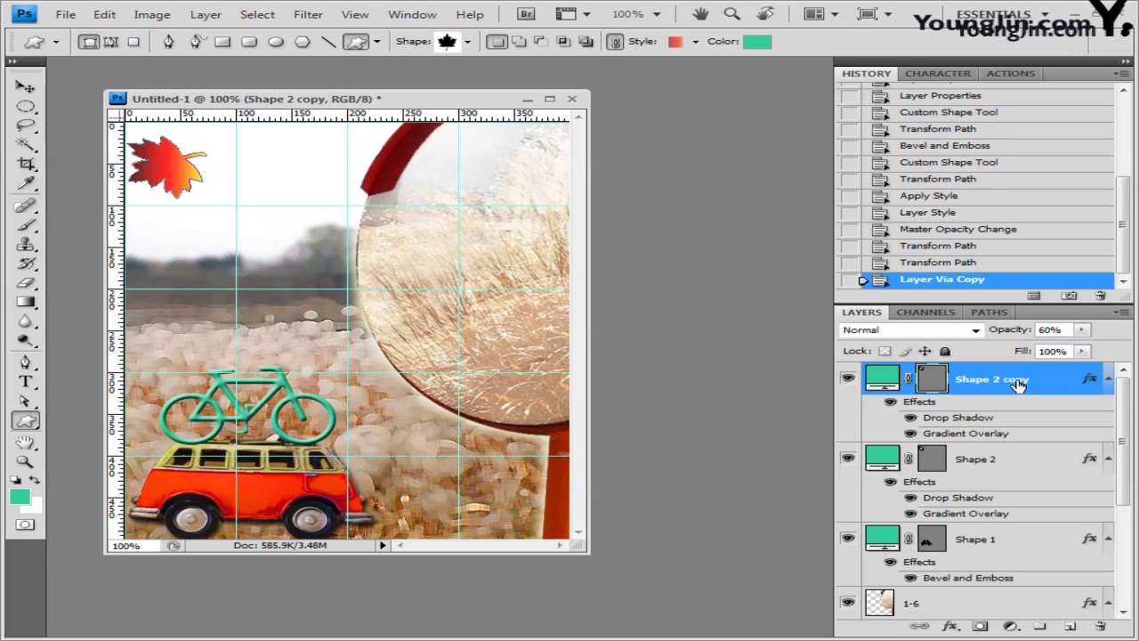
# Step: Move the leaf copy into the glass globe, enlarge and rotate it, and open its Drop Shadow settings
pyautogui.click(25, 86)
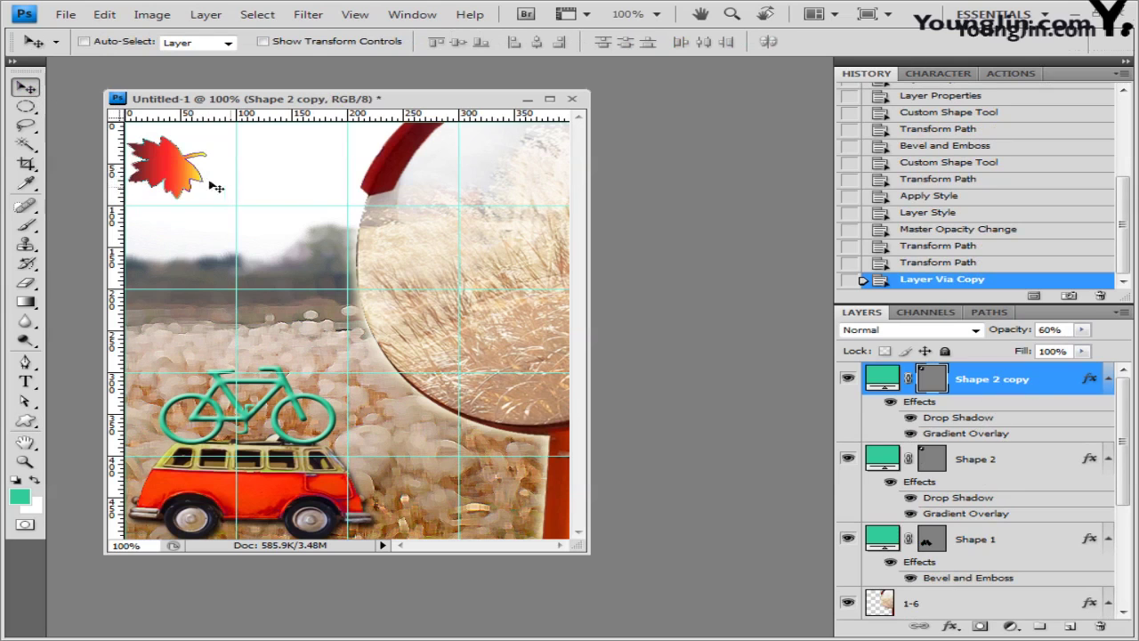
pyautogui.moveTo(178, 176); pyautogui.dragTo(432, 301)
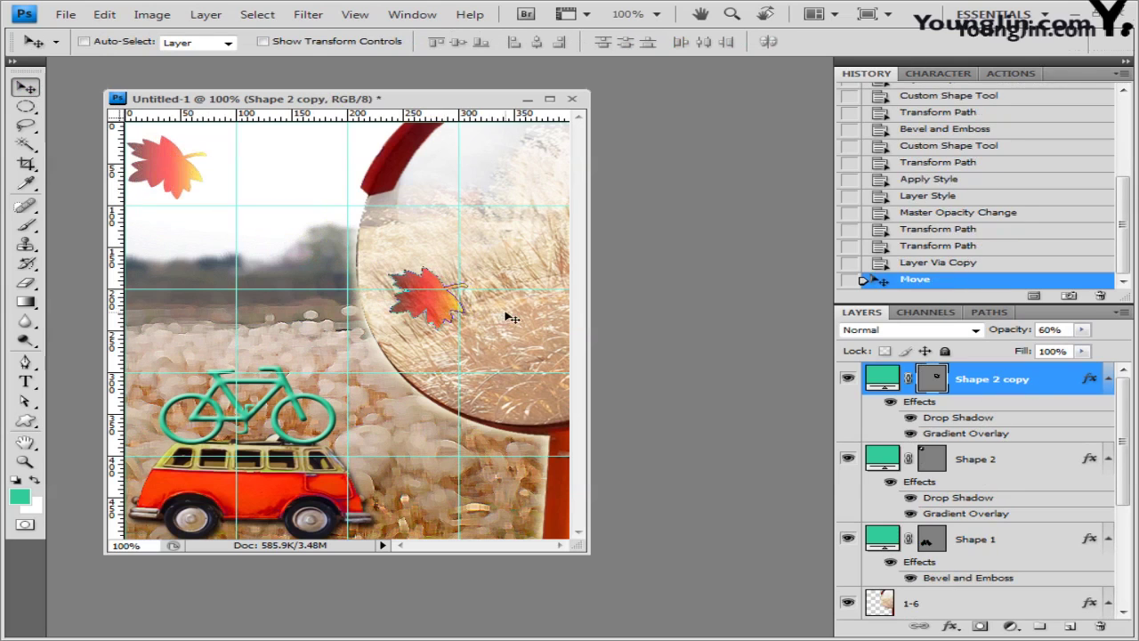
pyautogui.hotkey('ctrl', 't')
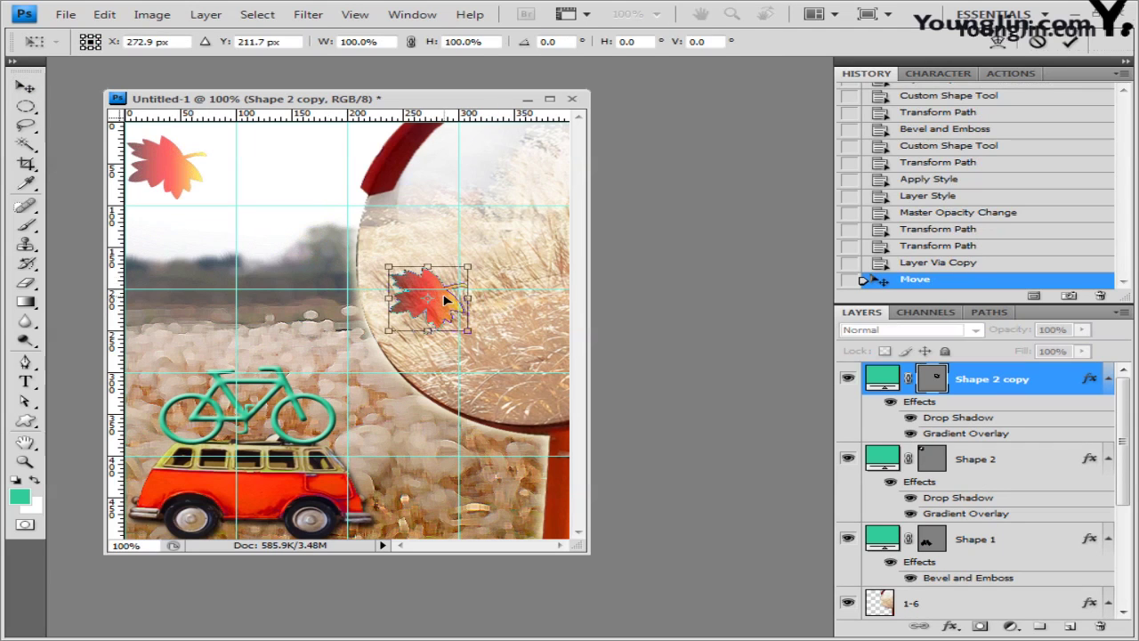
pyautogui.press('Return')
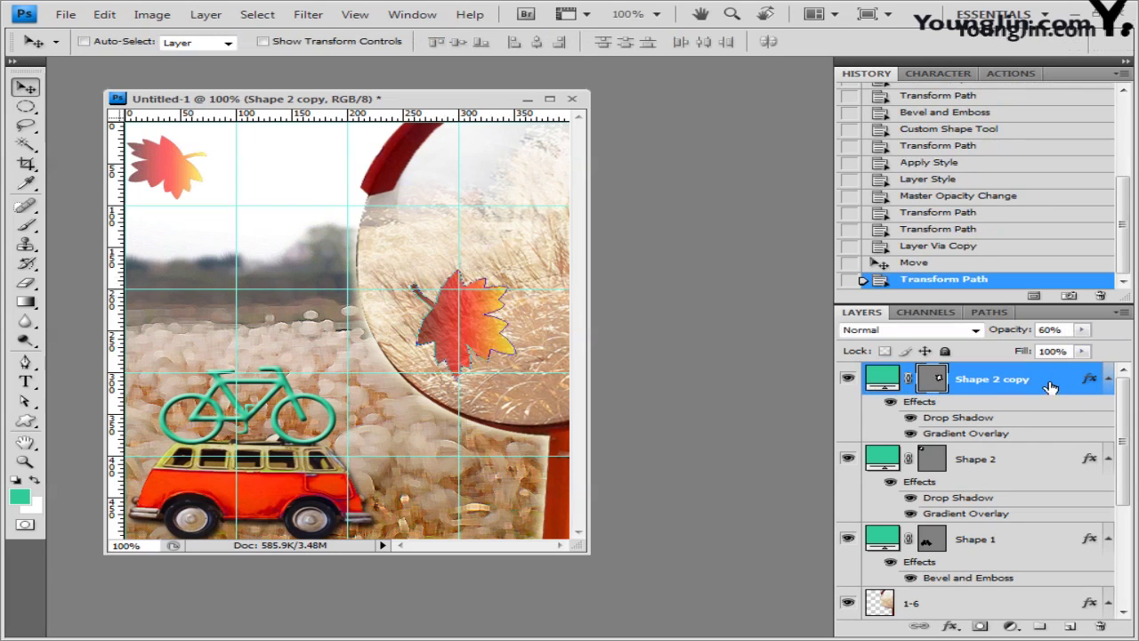
pyautogui.doubleClick(1051, 383)
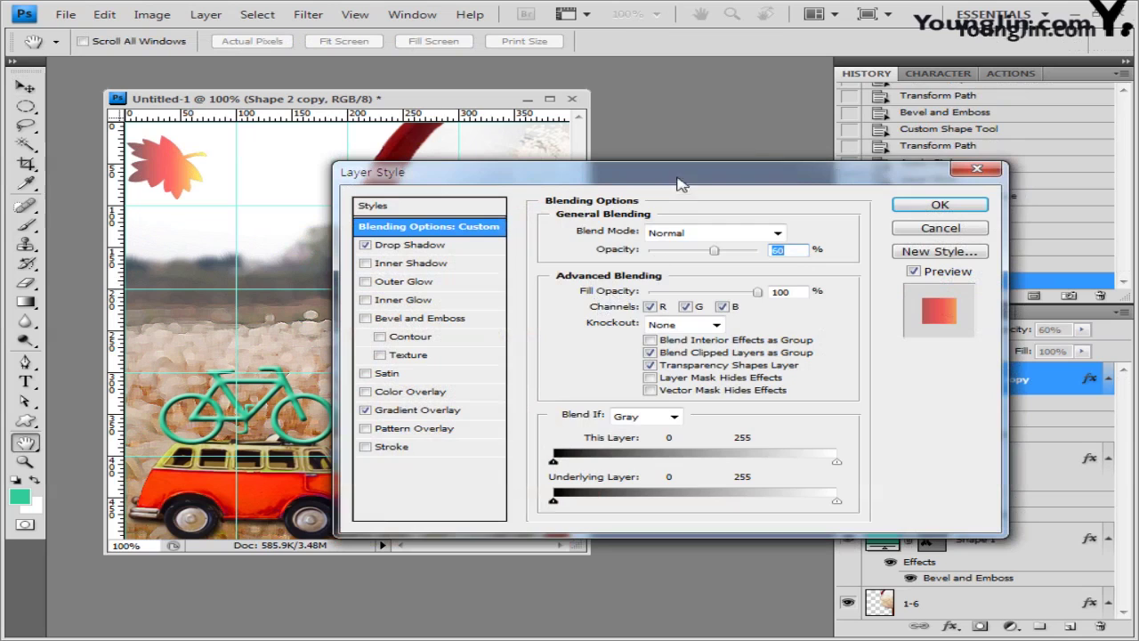
pyautogui.click(419, 246)
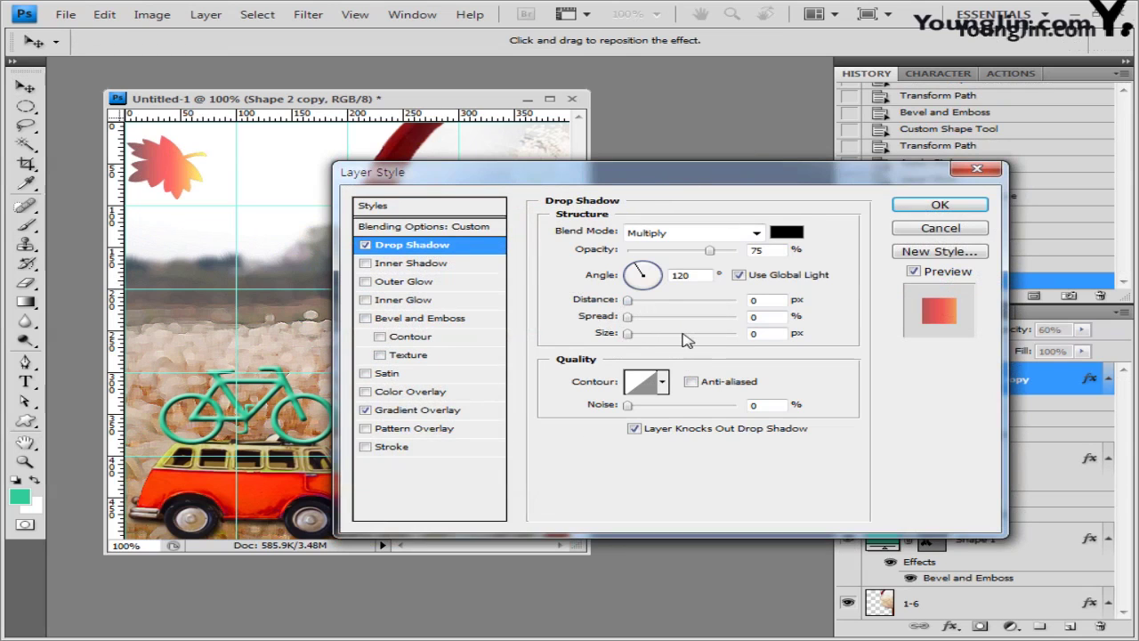
# Step: Set the leaf copy's Drop Shadow to 20 px distance, 5 px size, 50% opacity without global light
pyautogui.click(822, 277)
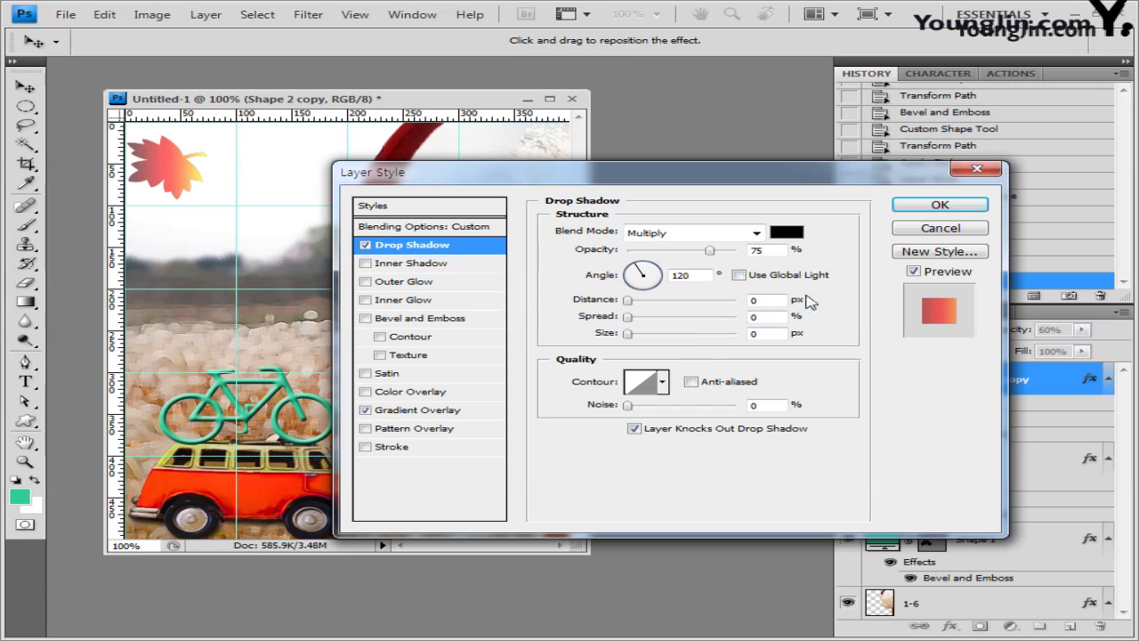
pyautogui.click(770, 300)
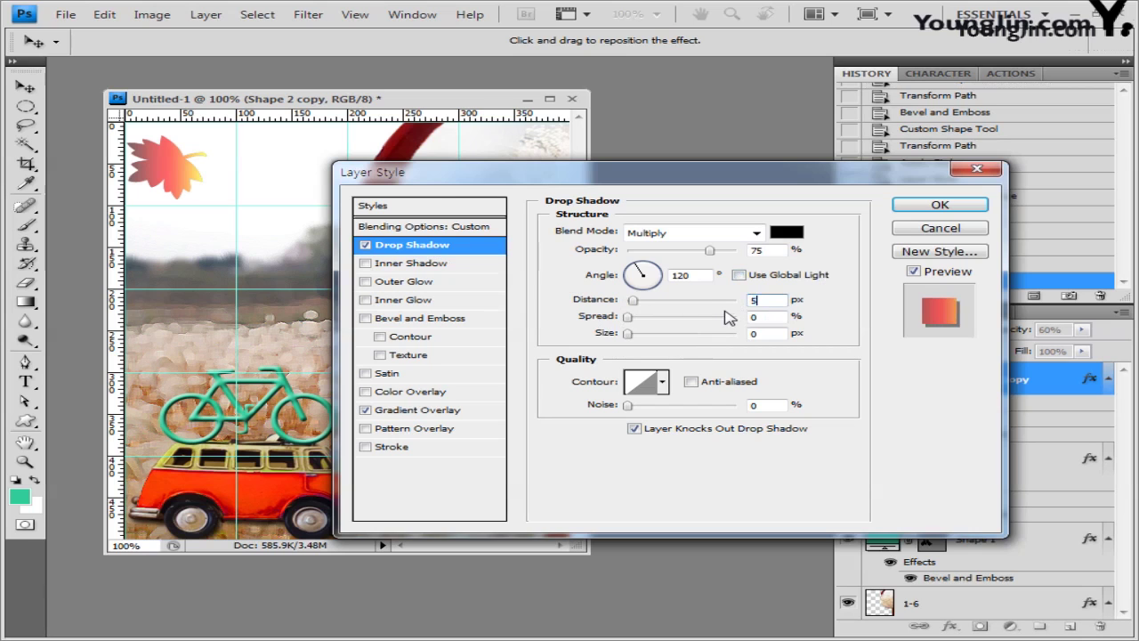
pyautogui.write('20')
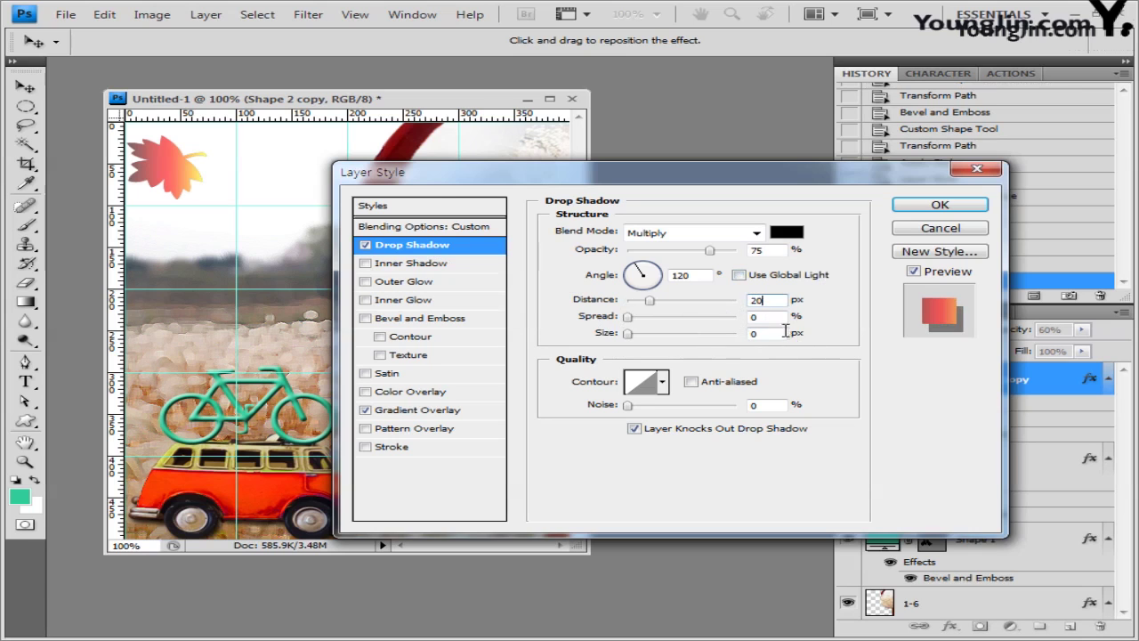
pyautogui.doubleClick(784, 332)
pyautogui.write('5')
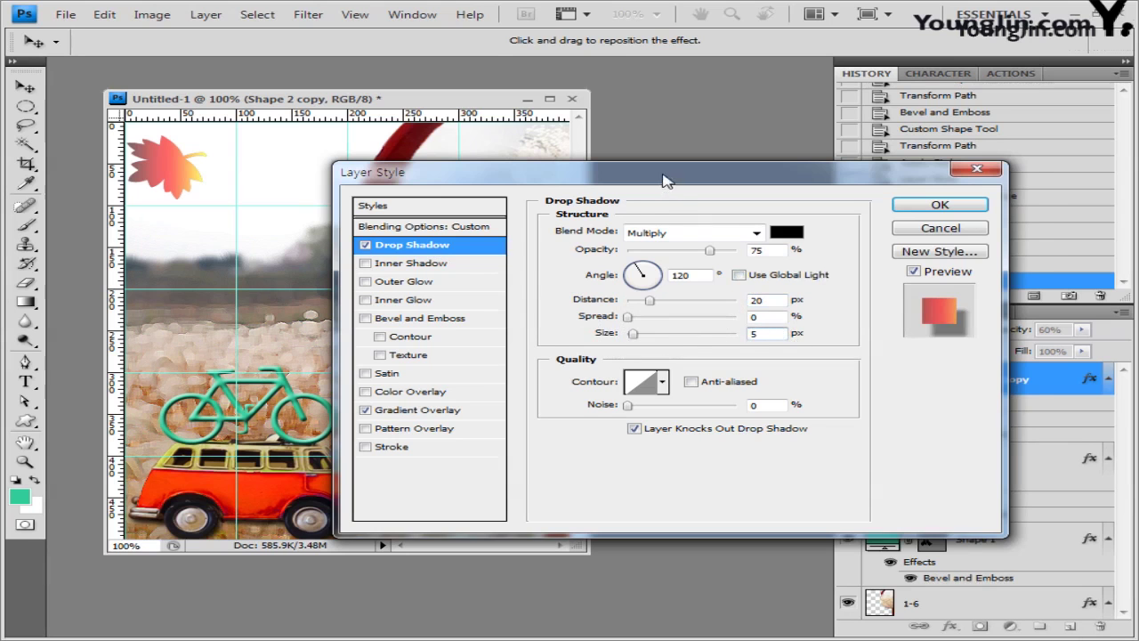
pyautogui.moveTo(667, 181); pyautogui.dragTo(704, 221)
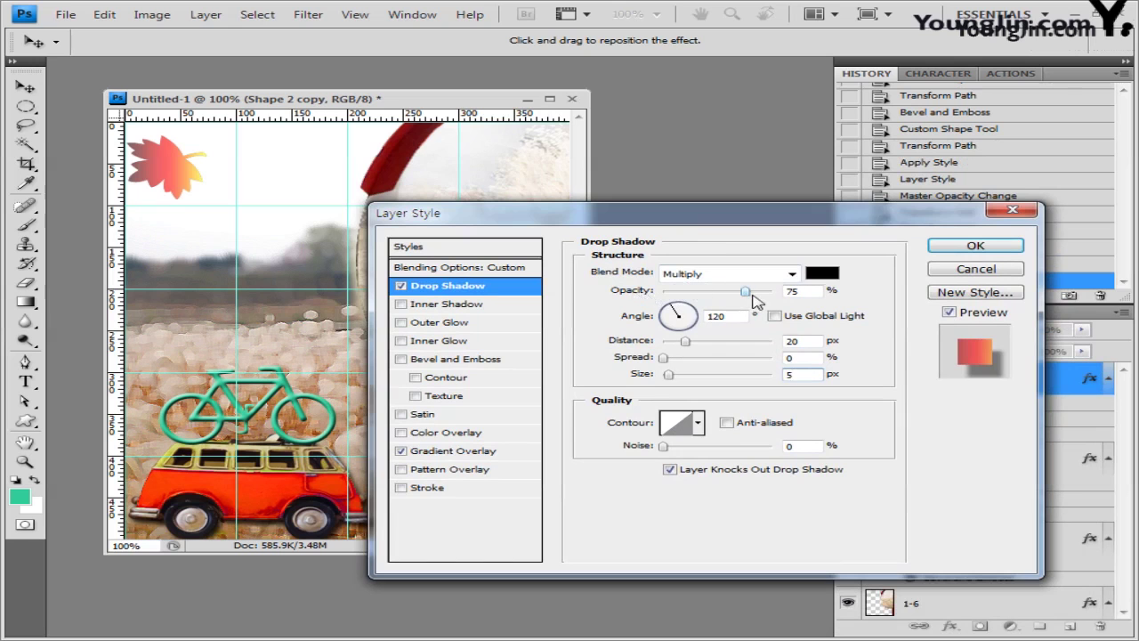
pyautogui.click(745, 292)
pyautogui.write('50')
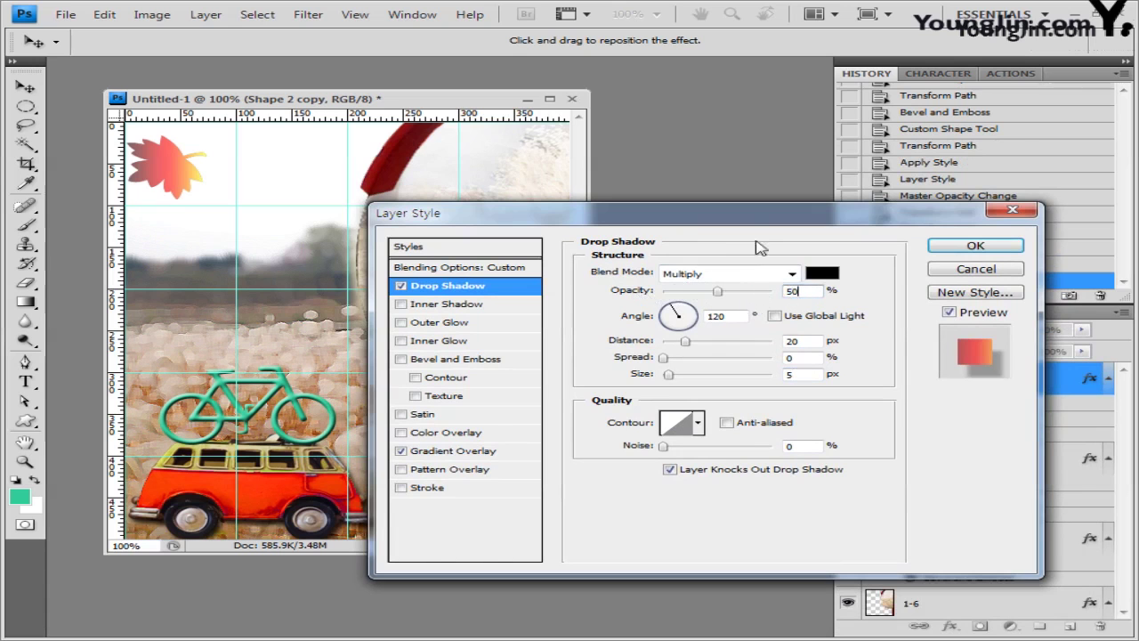
pyautogui.moveTo(752, 220); pyautogui.dragTo(691, 188)
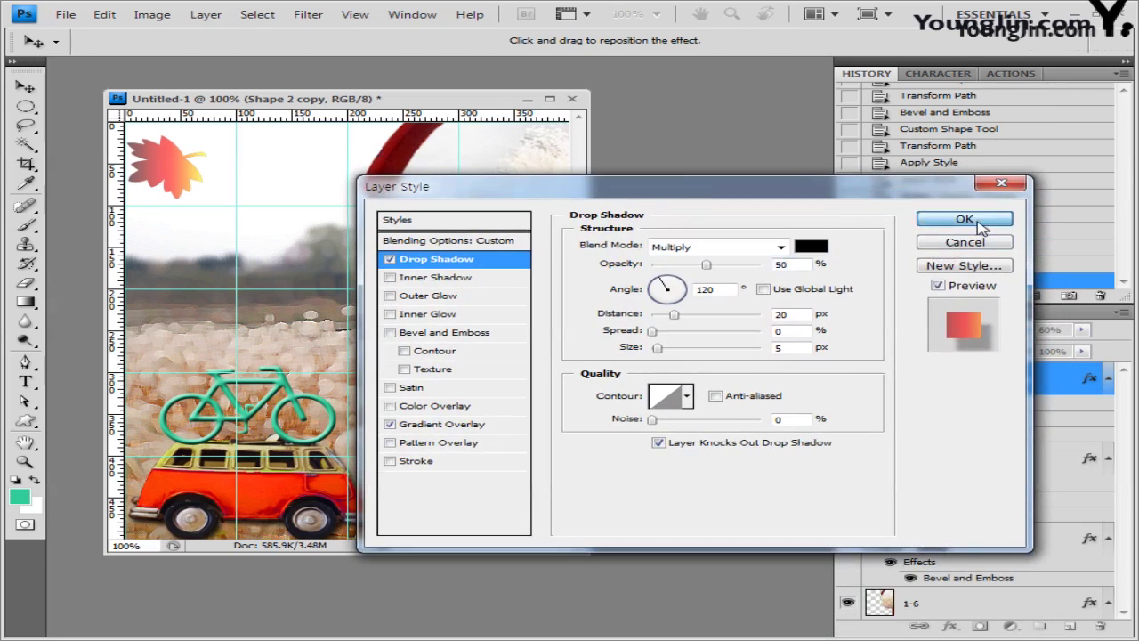
pyautogui.click(964, 219)
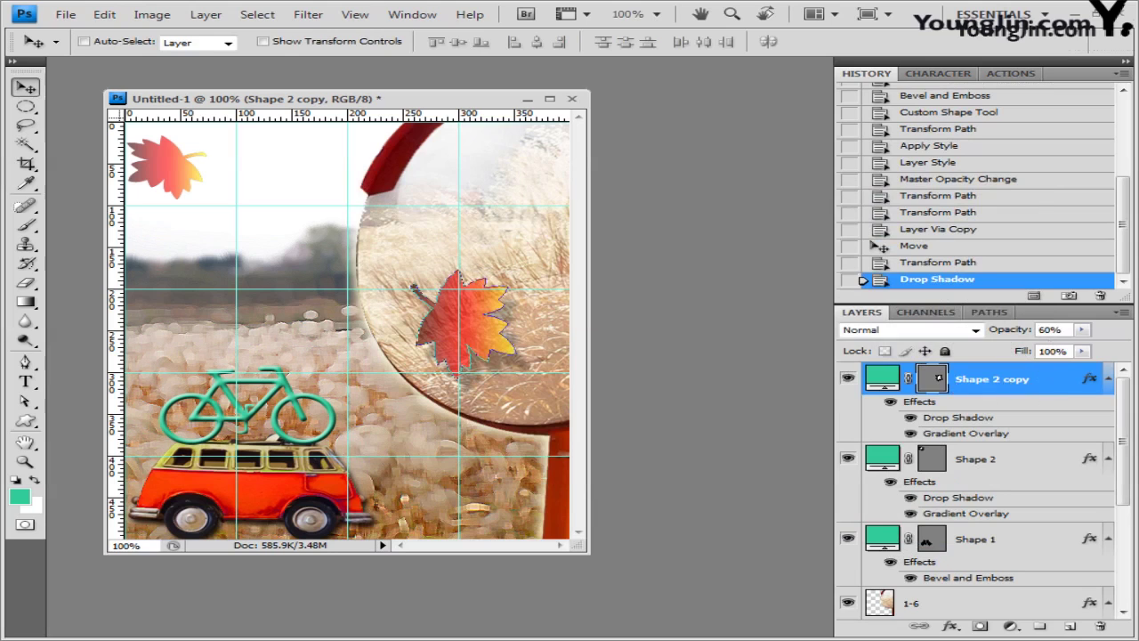
# Step: Set up the Horizontal Type tool with a Korean font and pure red (ff0000) text colour
pyautogui.click(25, 381)
pyautogui.click(205, 41)
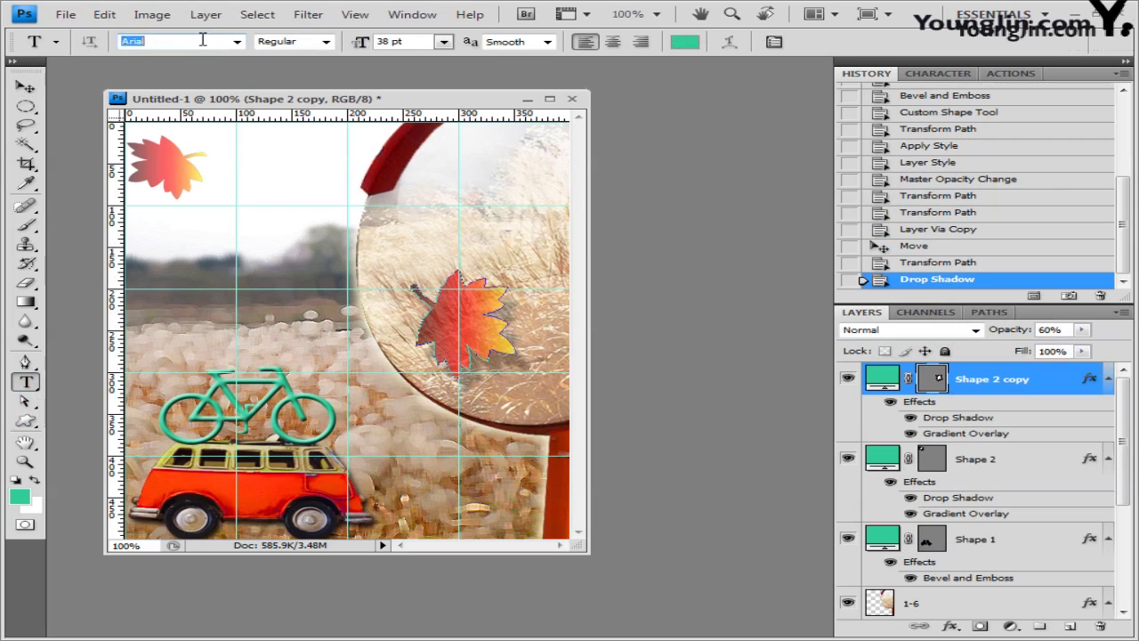
pyautogui.click(237, 42)
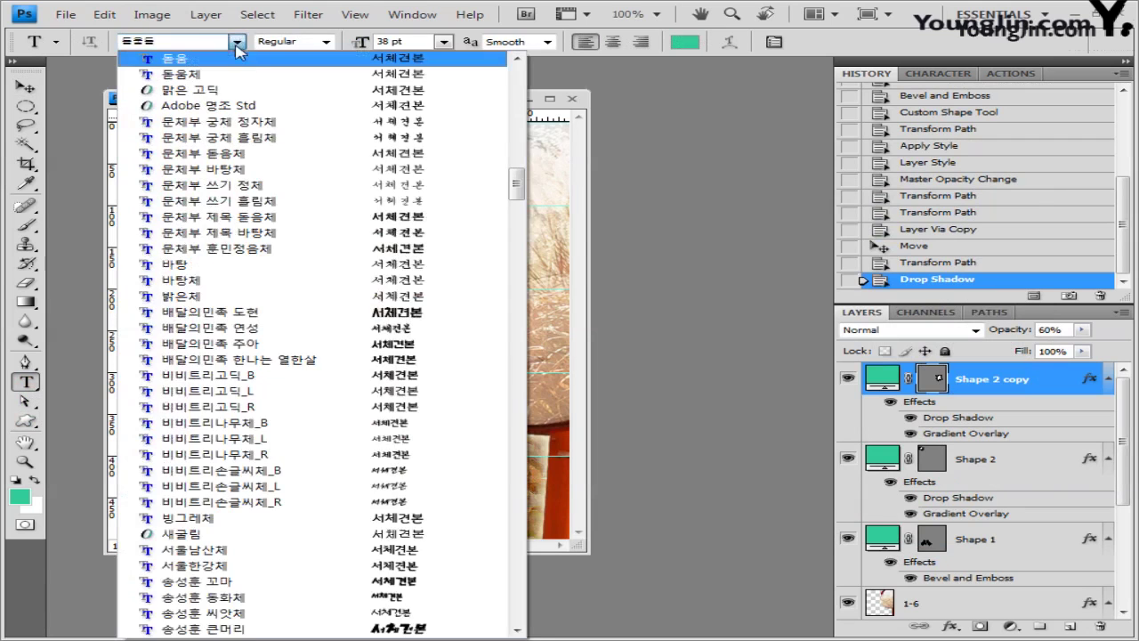
pyautogui.click(237, 71)
pyautogui.press('Tab')
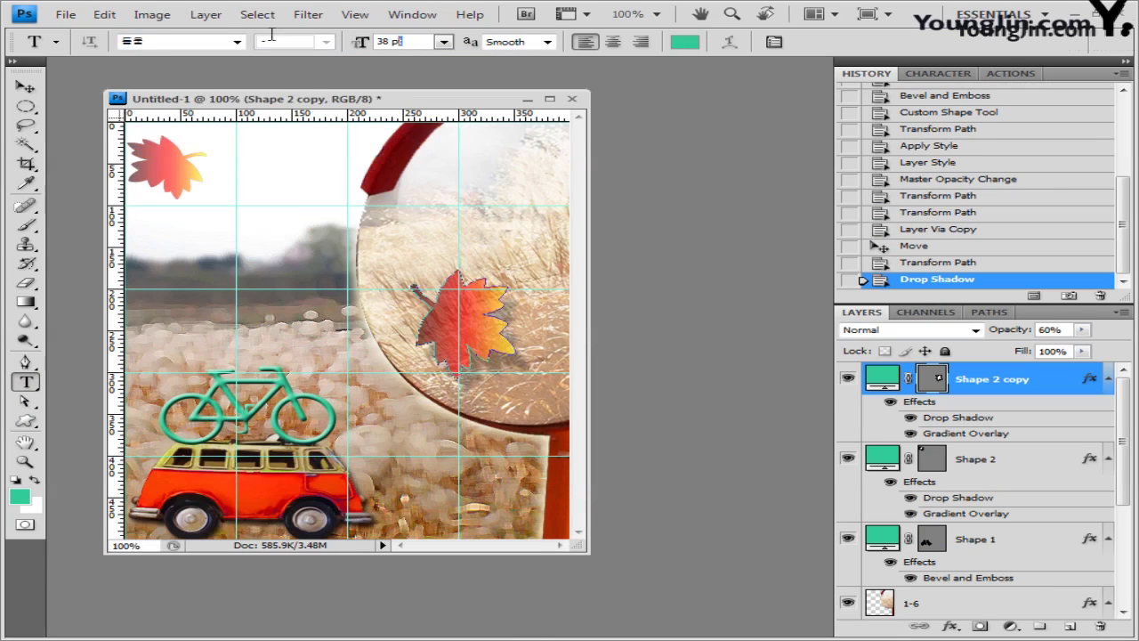
pyautogui.click(685, 44)
pyautogui.write('255')
pyautogui.press('Tab')
pyautogui.write('0')
pyautogui.press('Tab')
pyautogui.write('0')
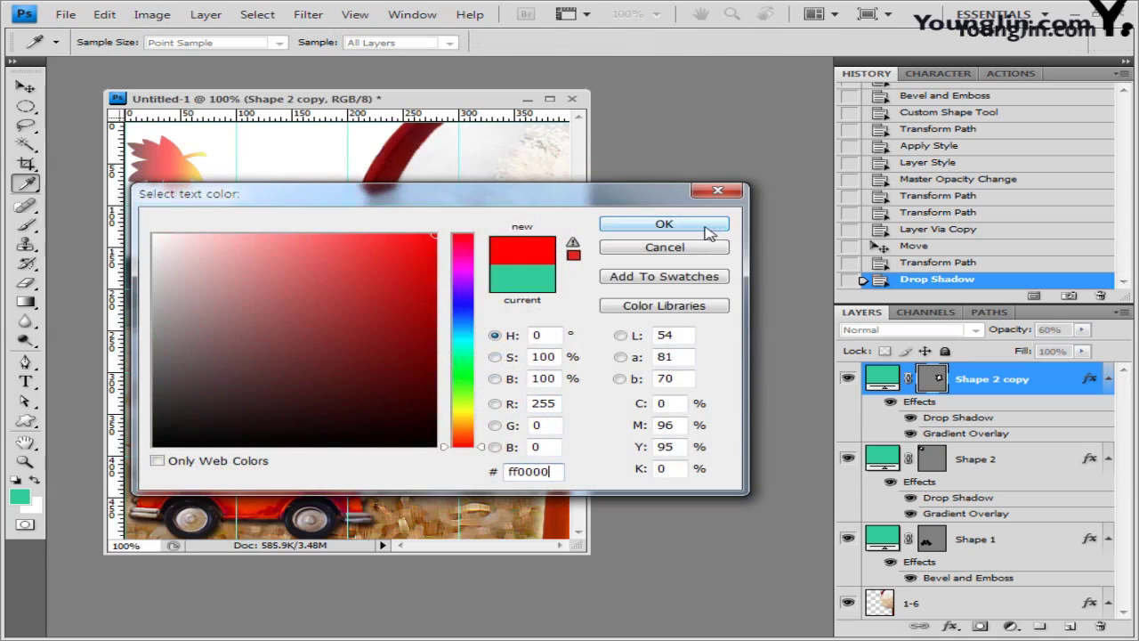
pyautogui.click(717, 225)
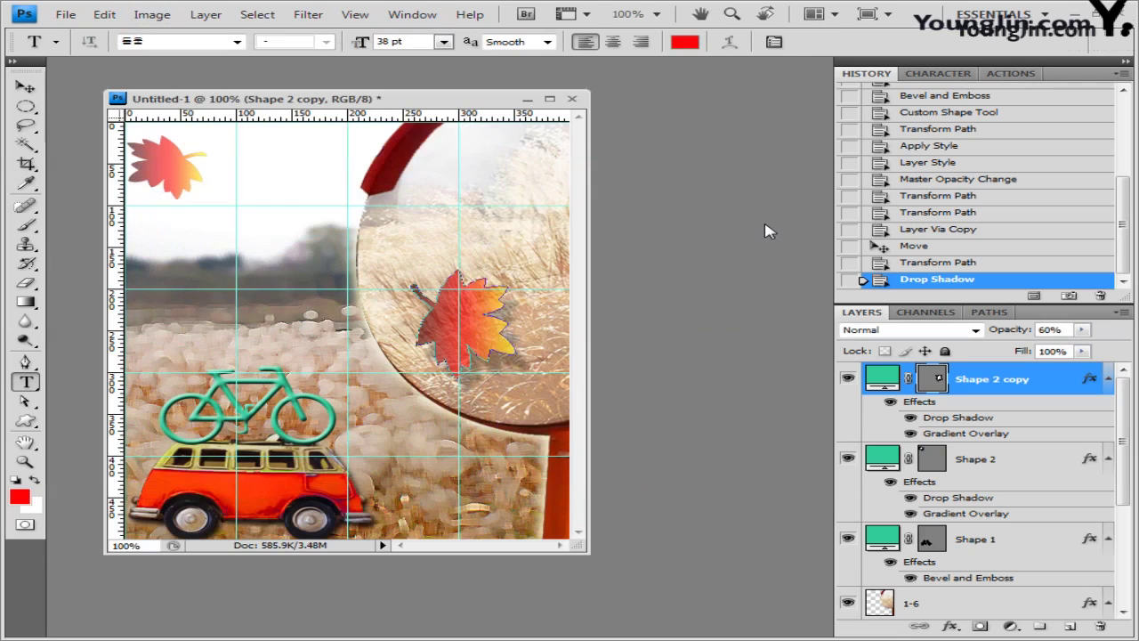
# Step: Add the centred two-line title '즐거운 / 추억 여행' beside the top-left leaf and commit it
pyautogui.click(175, 178)
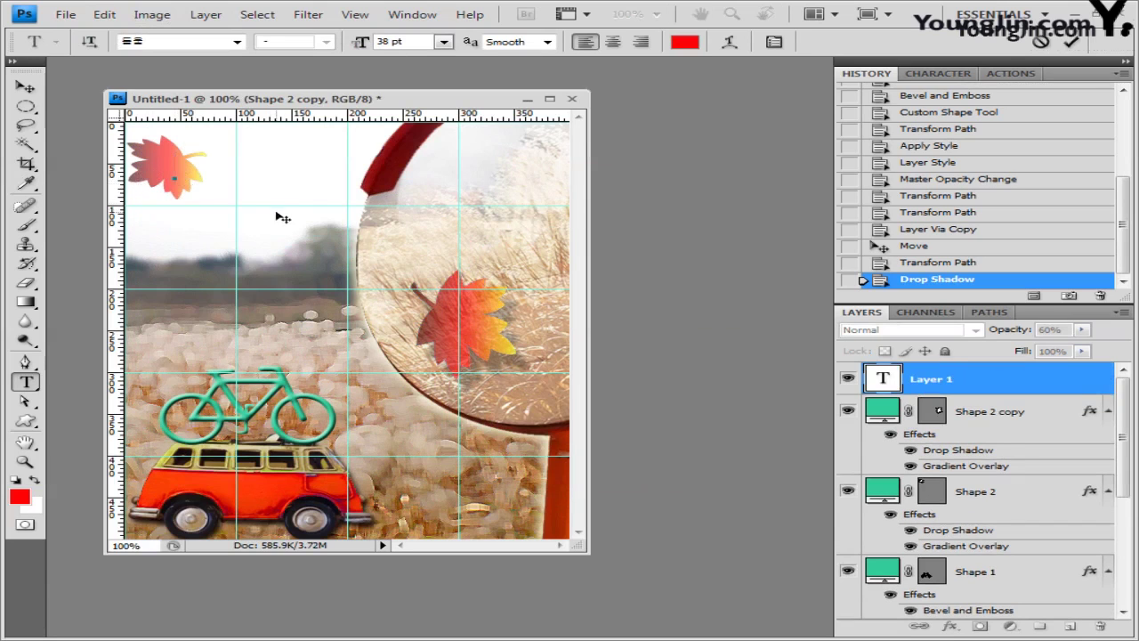
pyautogui.write('즐거운 추억 여행')
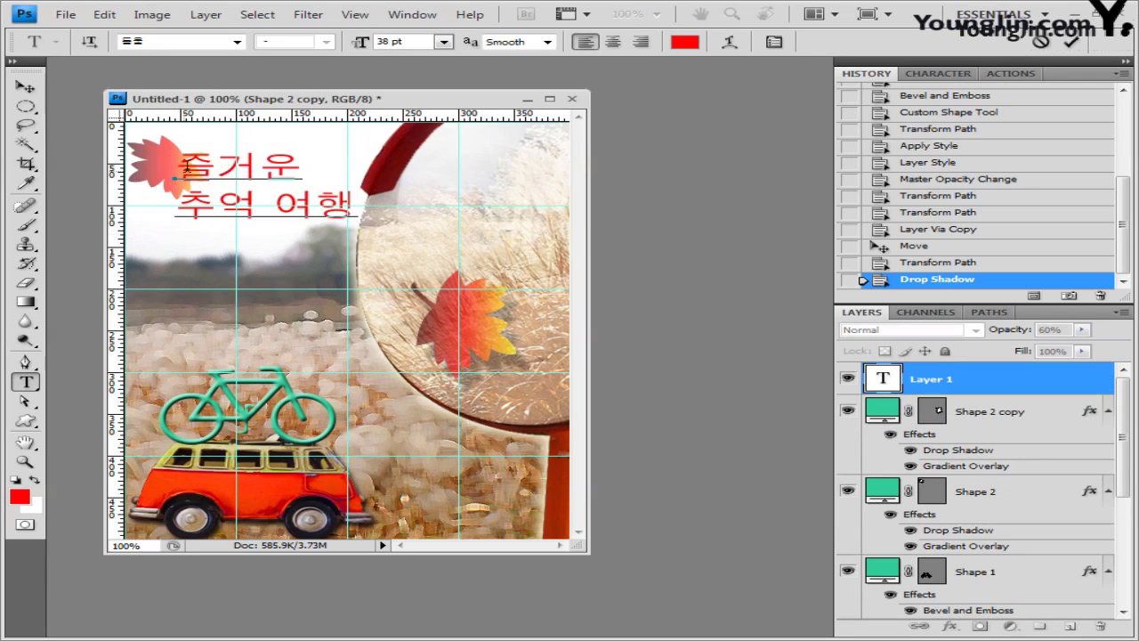
pyautogui.moveTo(186, 168); pyautogui.dragTo(500, 218)
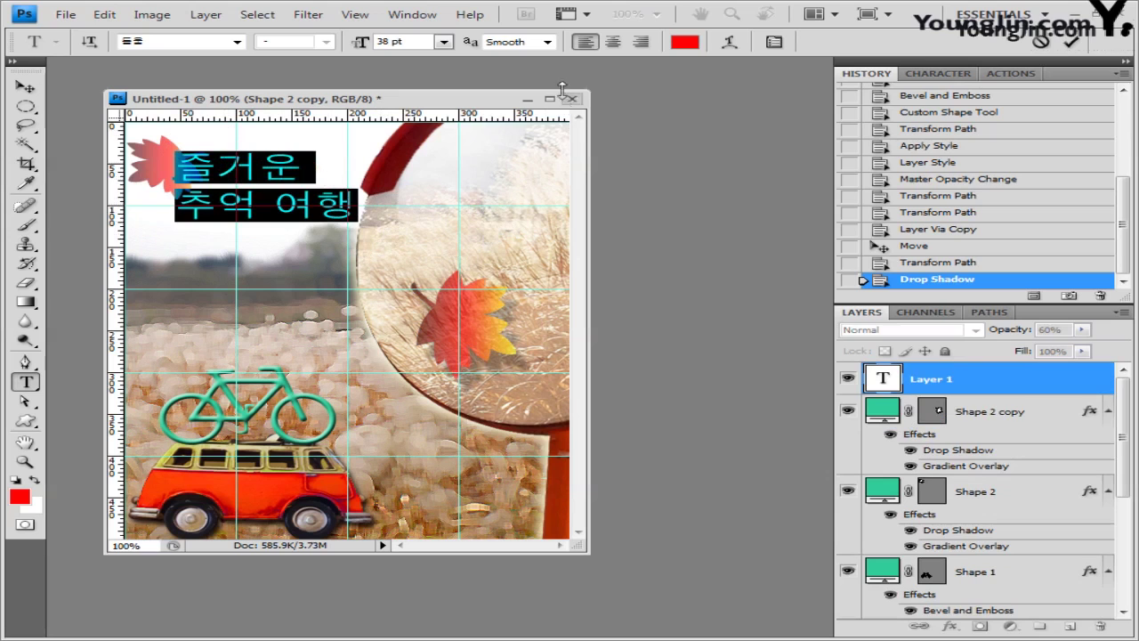
pyautogui.click(615, 43)
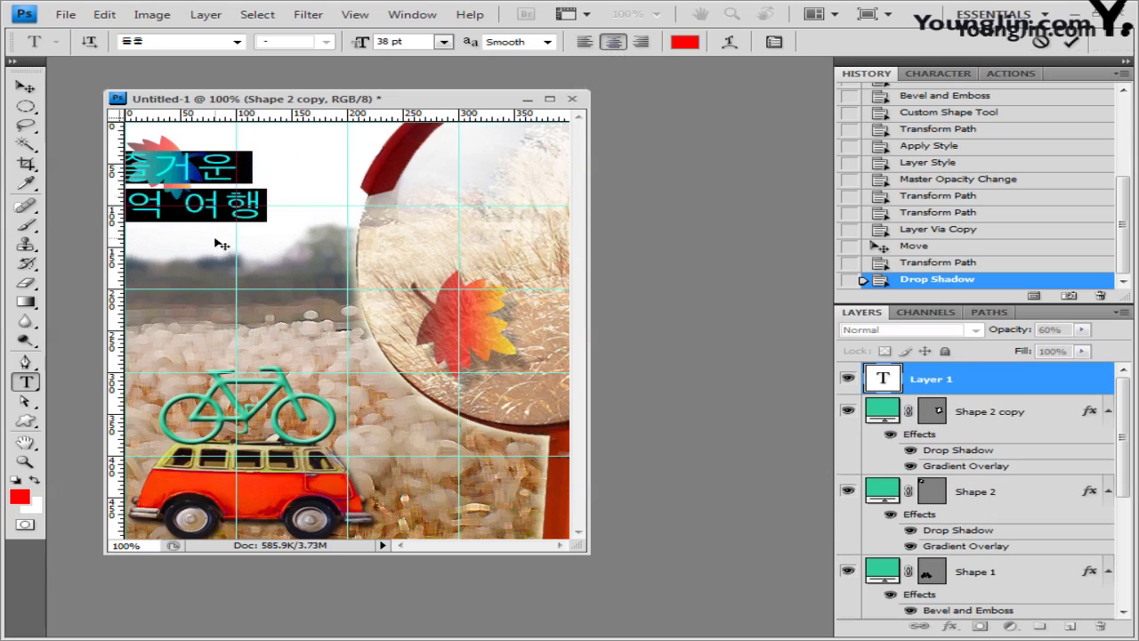
pyautogui.moveTo(222, 245); pyautogui.dragTo(281, 255)
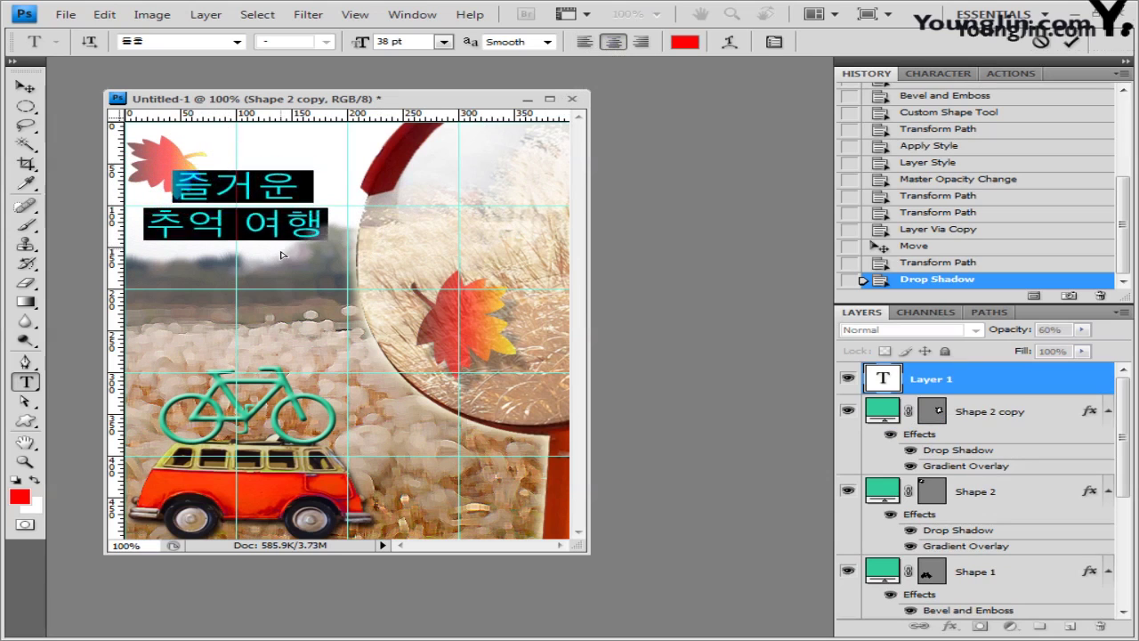
pyautogui.click(258, 185)
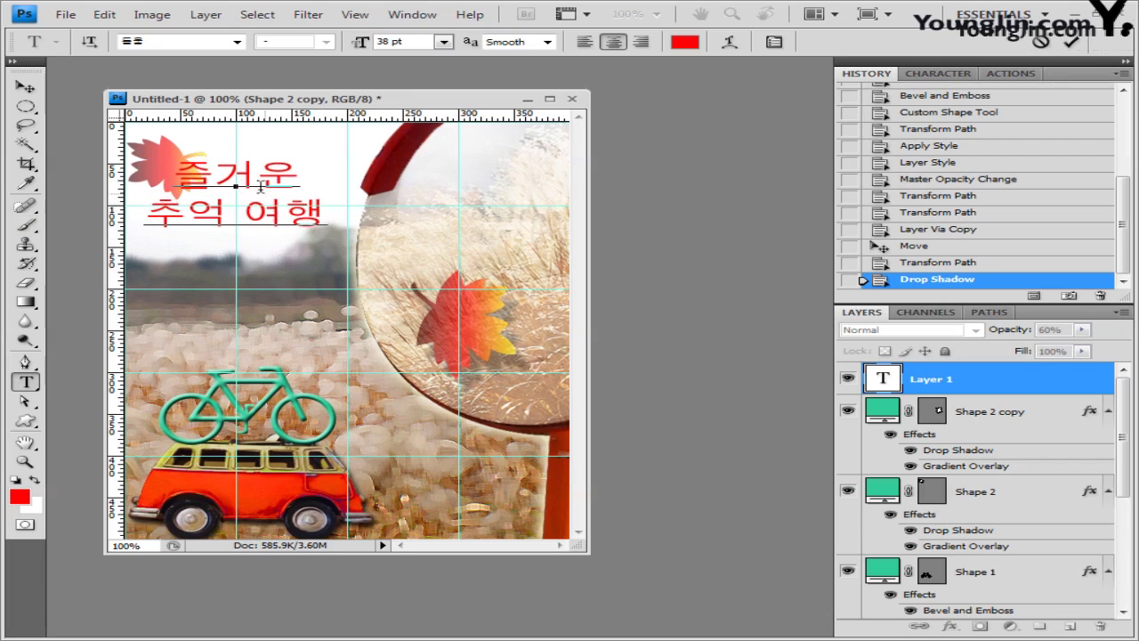
pyautogui.moveTo(273, 243); pyautogui.dragTo(282, 263)
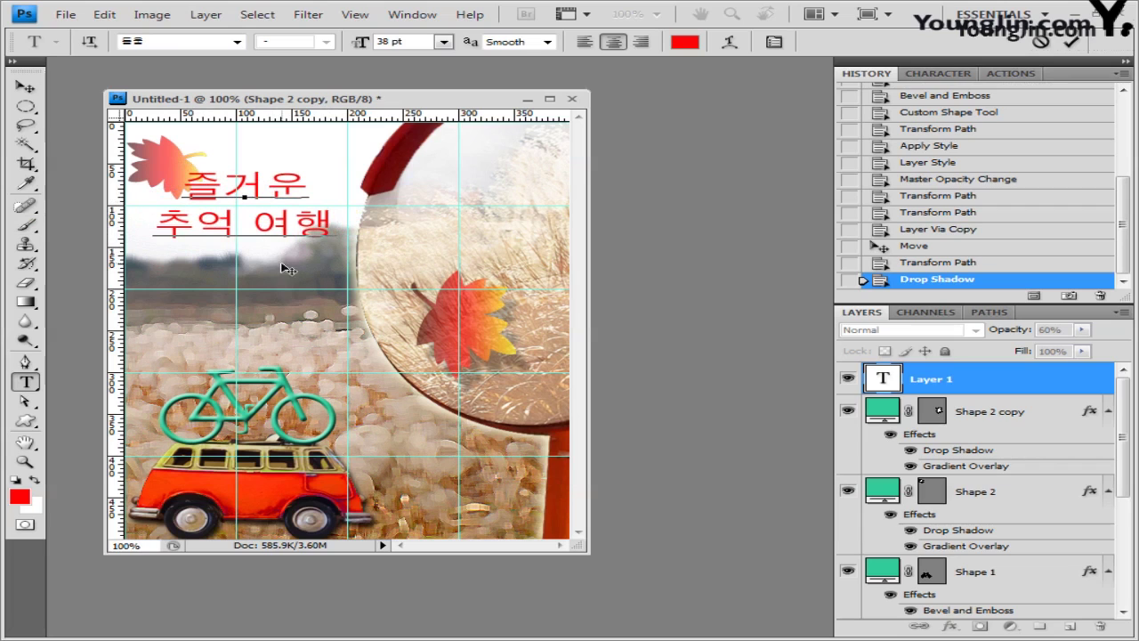
pyautogui.hotkey('ctrl', 'Return')
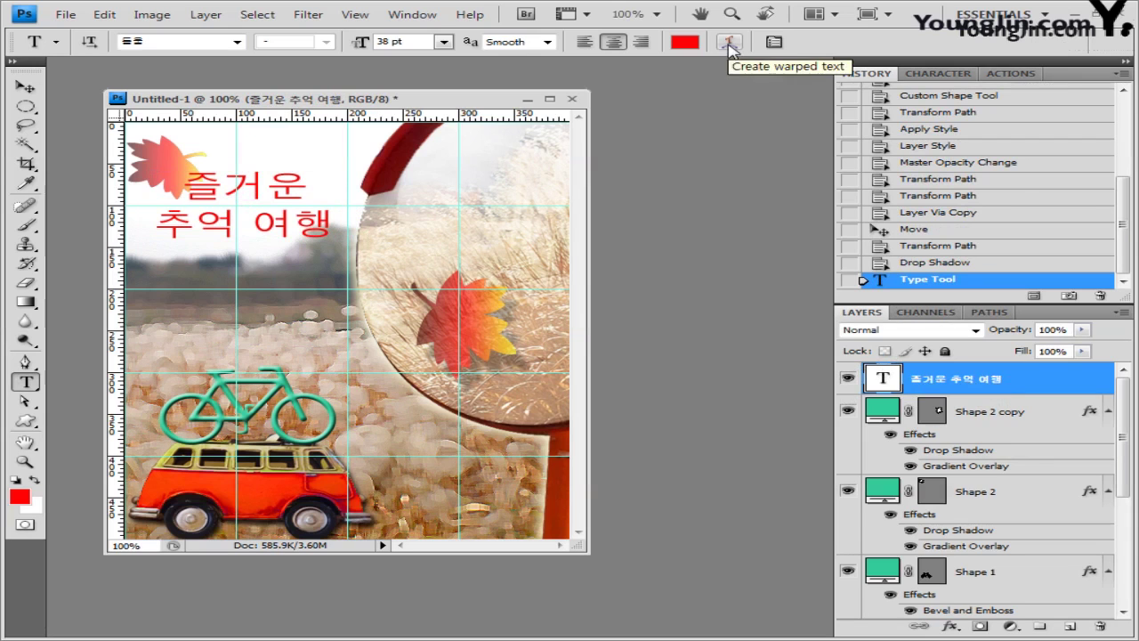
# Step: Warp the Korean title with the horizontal Bulge style at +40 bend
pyautogui.click(728, 49)
pyautogui.click(541, 326)
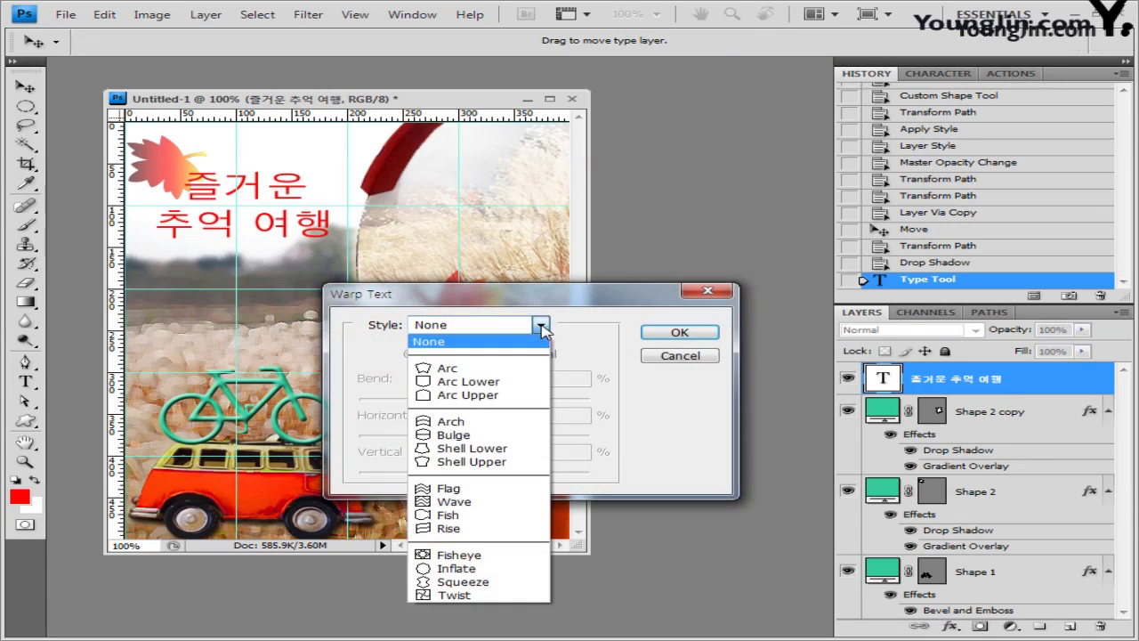
pyautogui.click(506, 436)
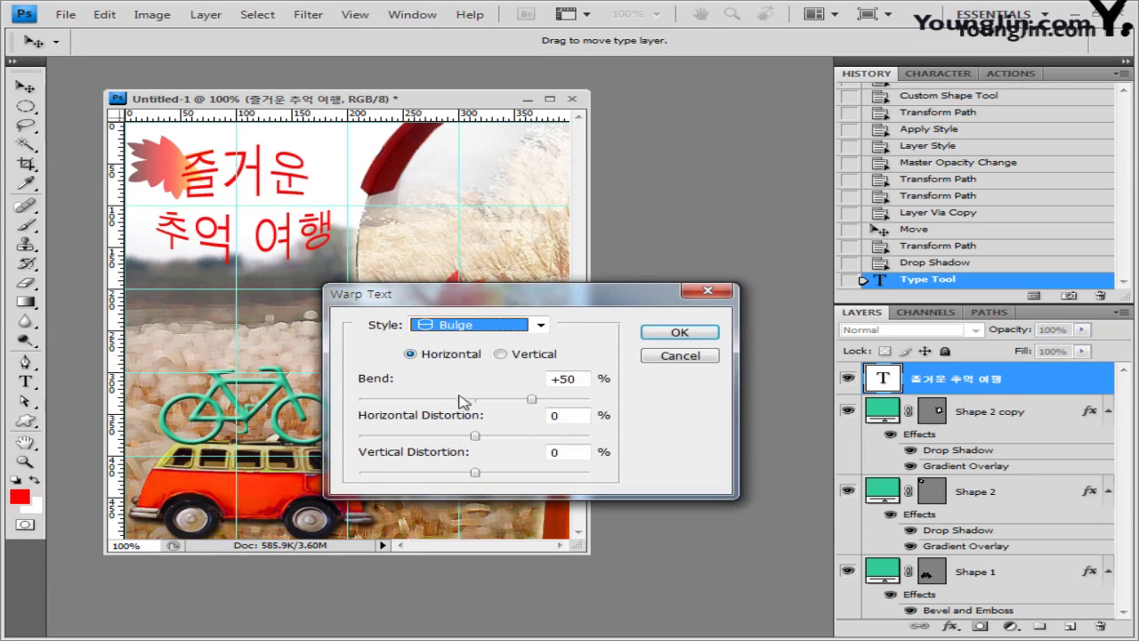
pyautogui.click(564, 383)
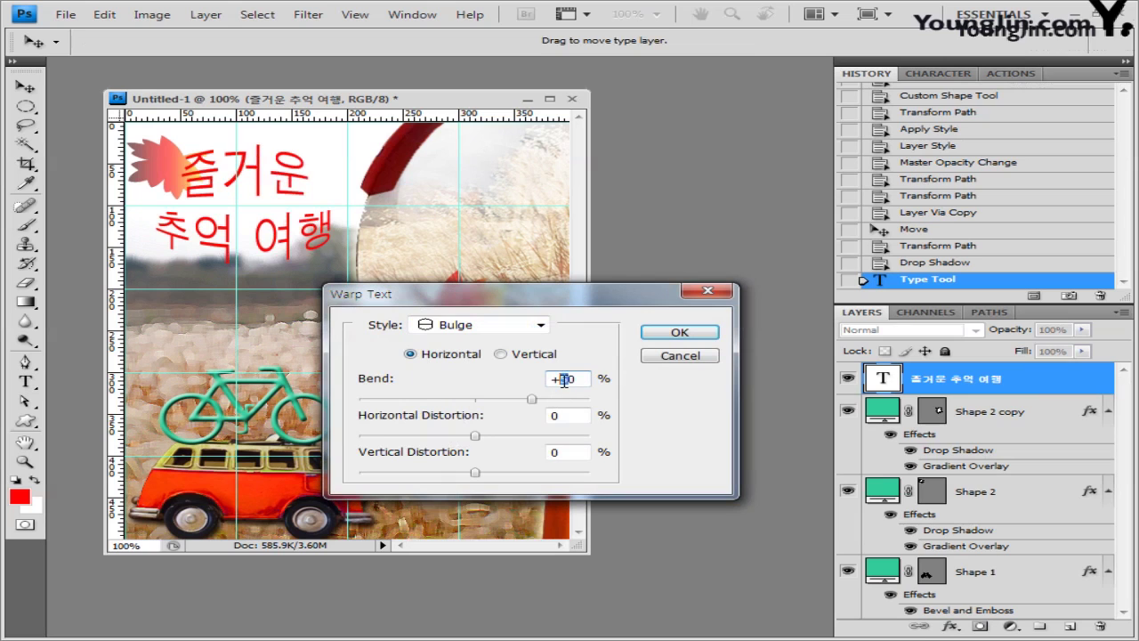
pyautogui.write('4')
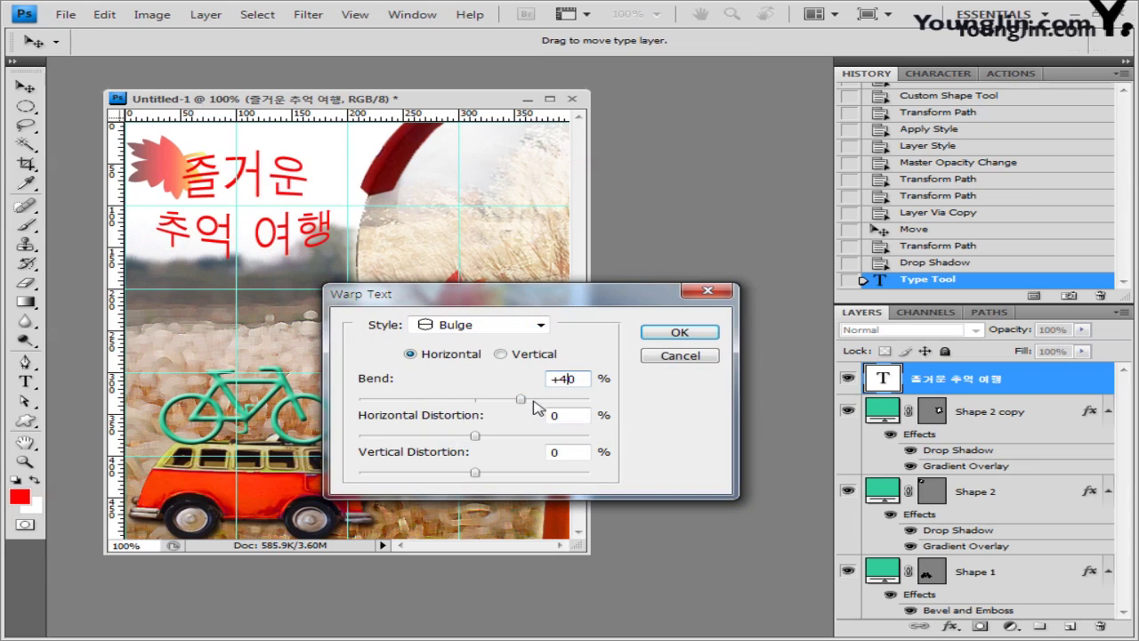
pyautogui.click(702, 340)
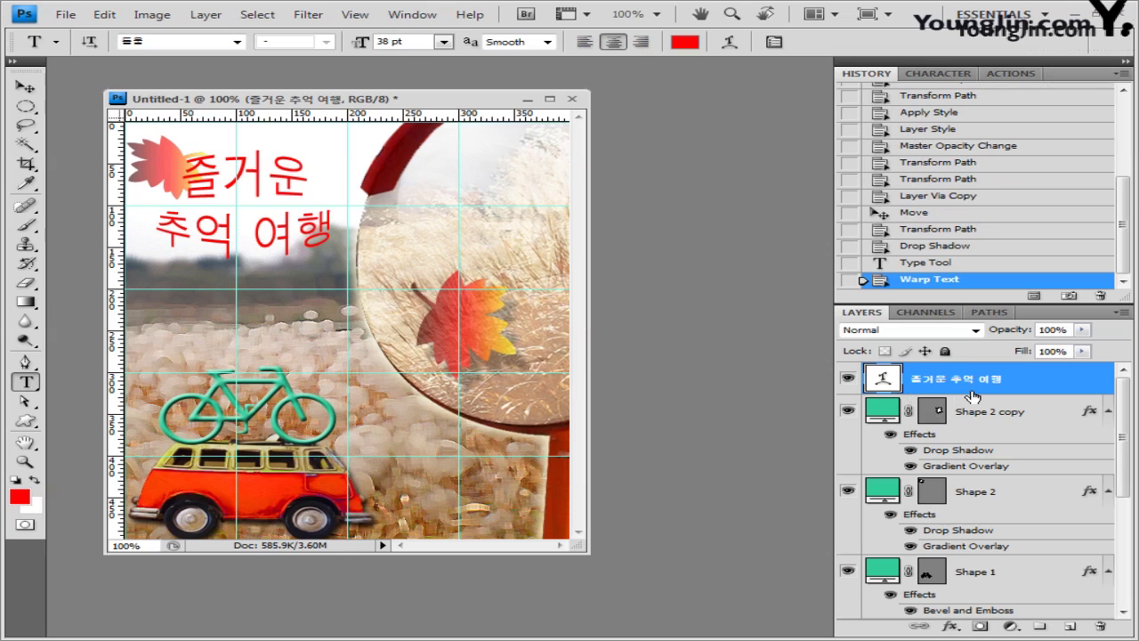
# Step: Give the title text layer a Drop Shadow and a white (ffffff) Stroke outline
pyautogui.doubleClick(1054, 390)
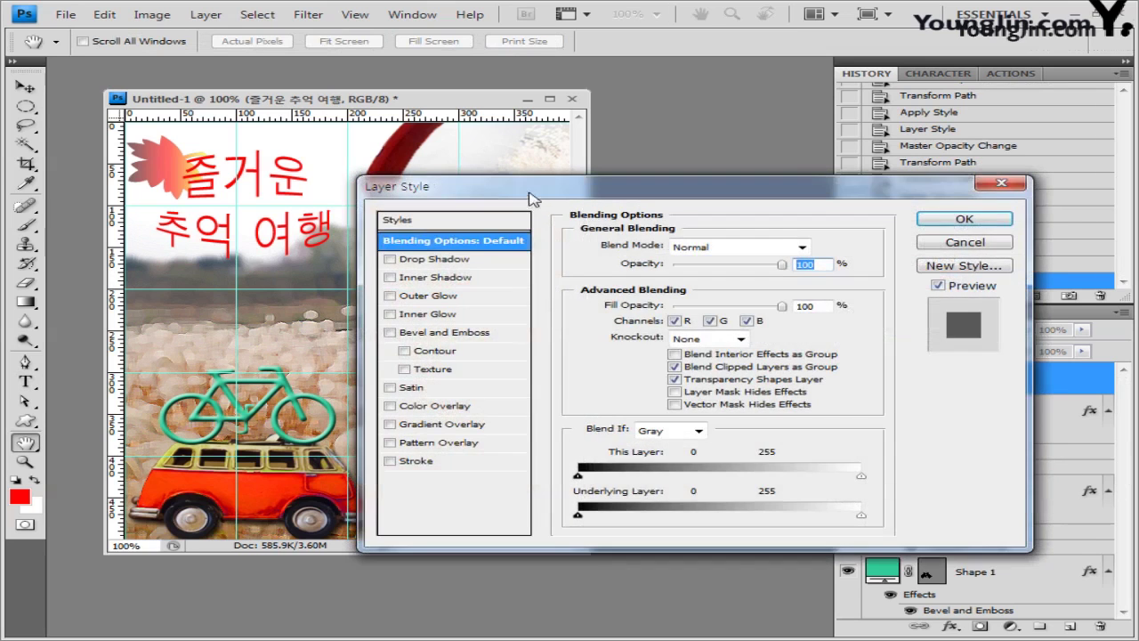
pyautogui.moveTo(530, 196); pyautogui.dragTo(518, 239)
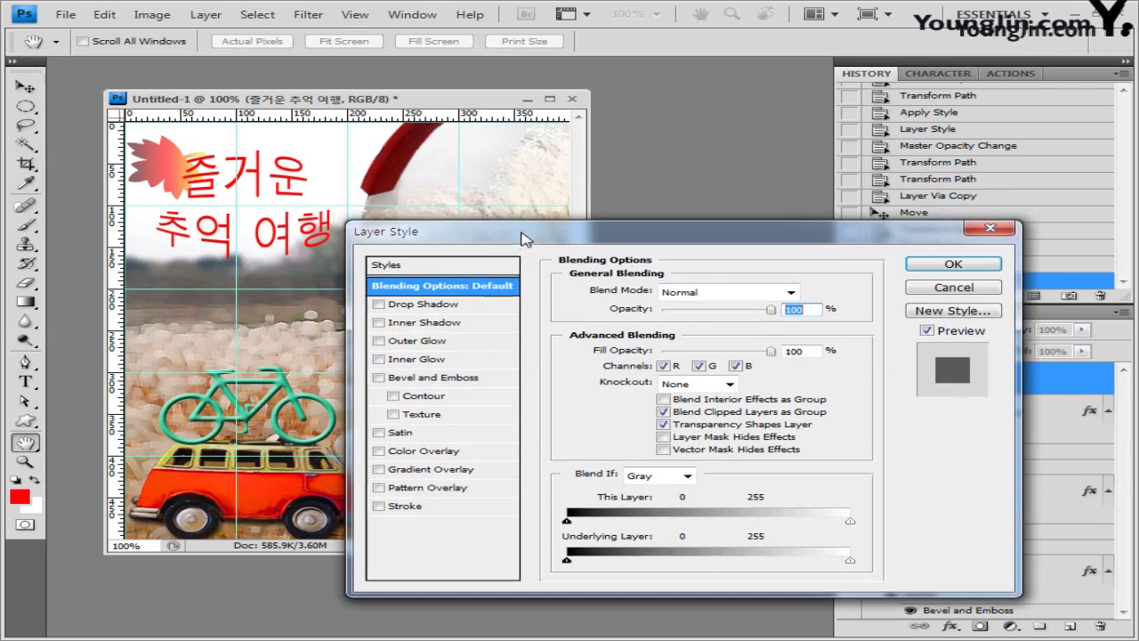
pyautogui.click(397, 306)
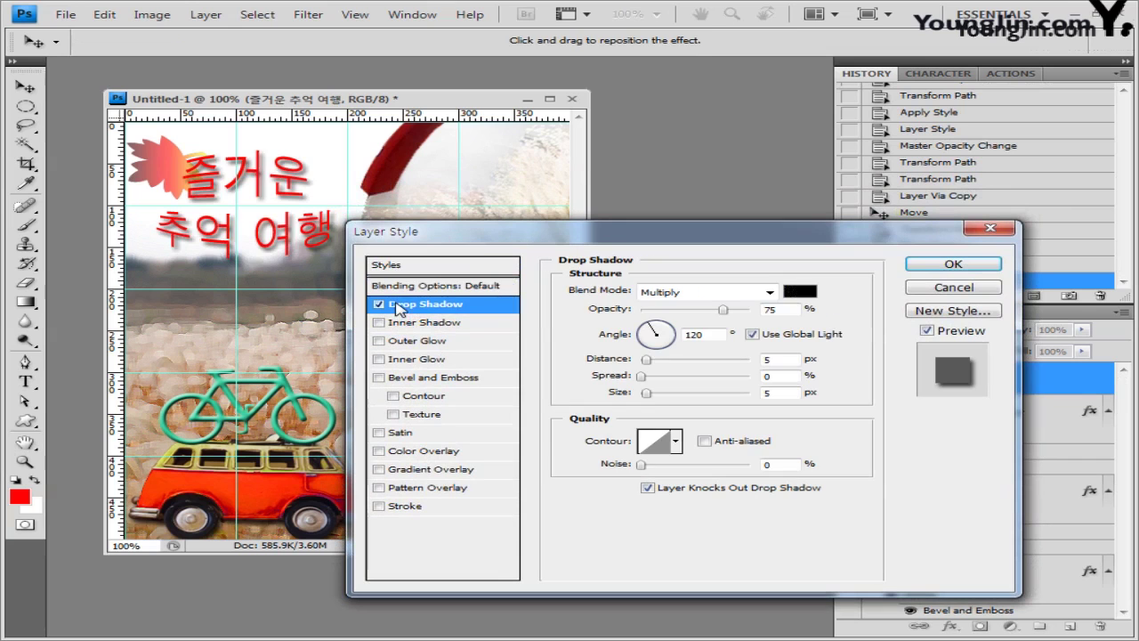
pyautogui.click(414, 506)
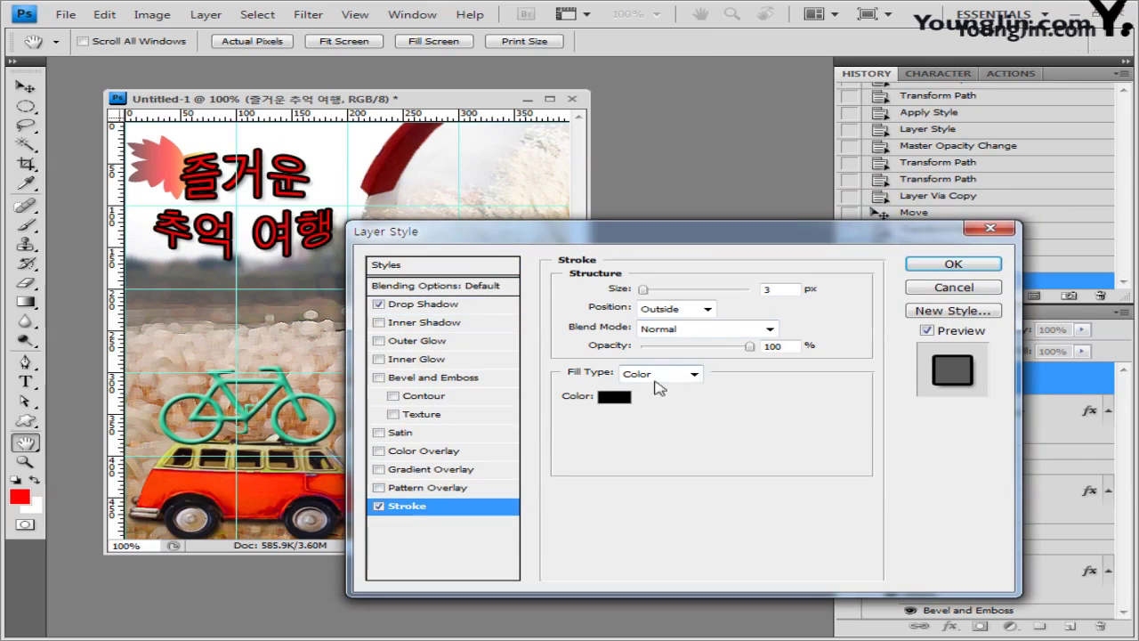
pyautogui.click(615, 397)
pyautogui.doubleClick(538, 471)
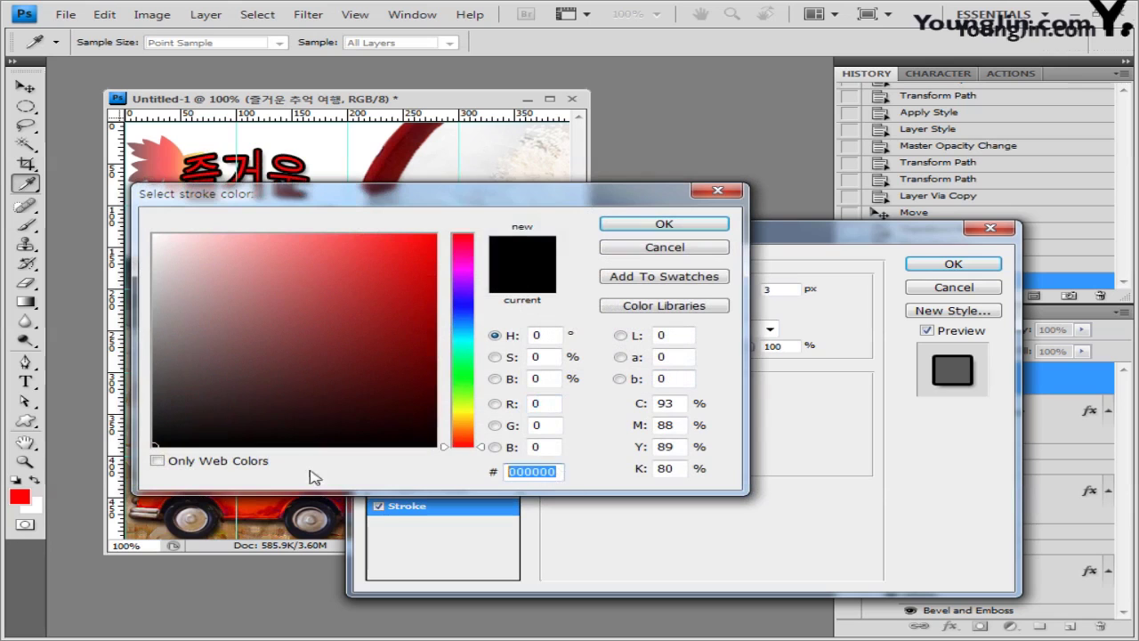
pyautogui.write('ffffff')
pyautogui.click(665, 223)
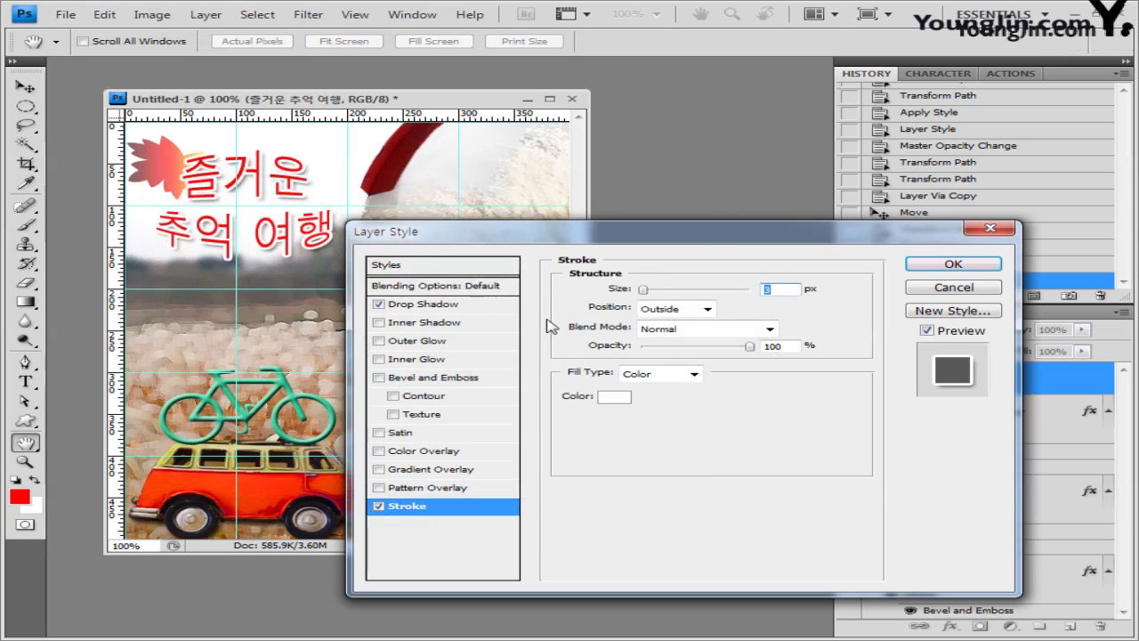
pyautogui.click(451, 311)
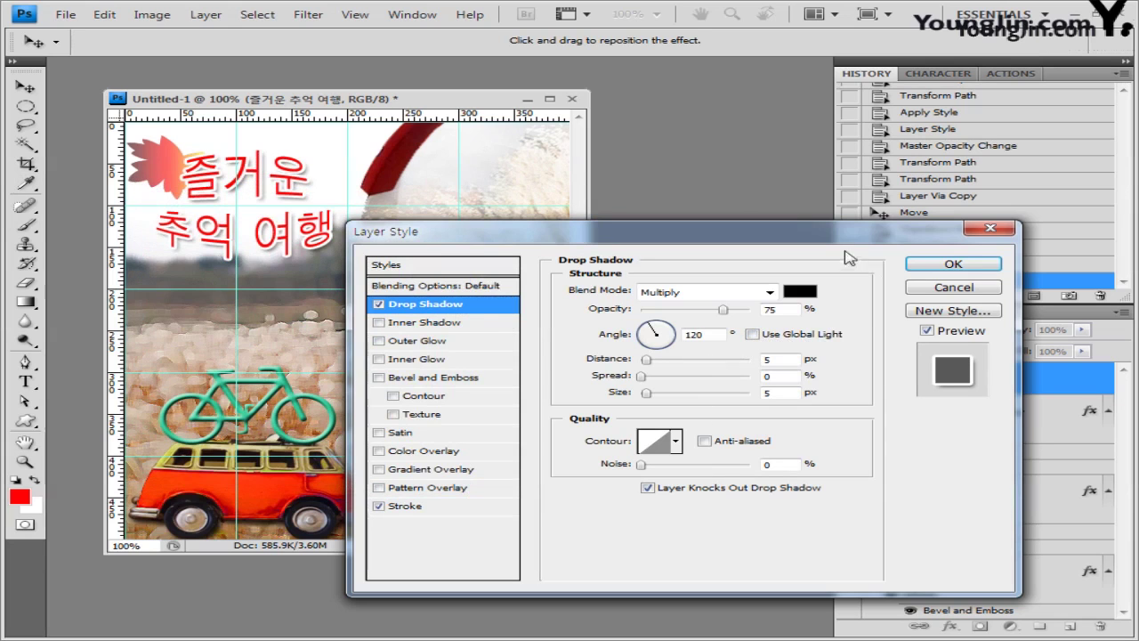
pyautogui.click(946, 269)
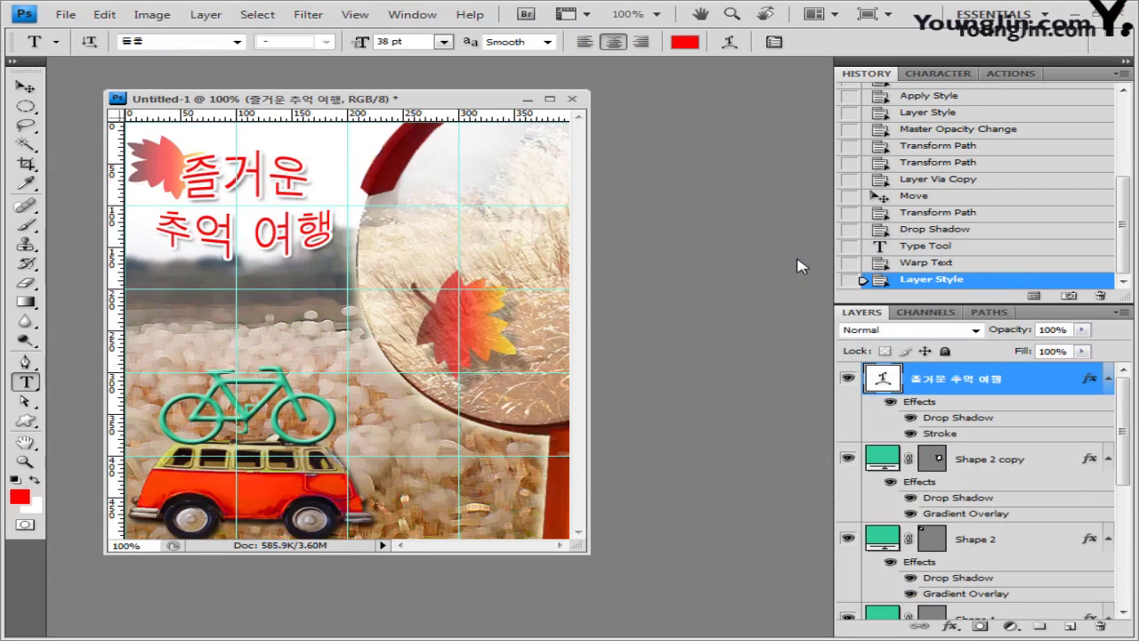
pyautogui.hotkey('ctrl', 's')
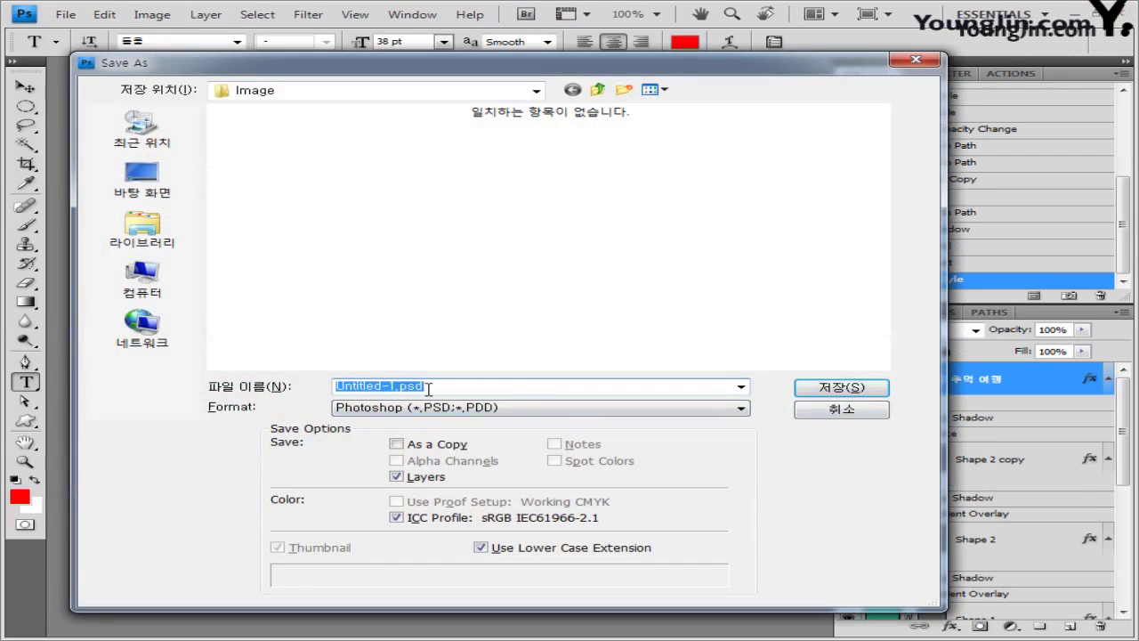
# Step: Save the collage as a Photoshop PSD in the GTQ folder under a name ending in 2
pyautogui.click(428, 389)
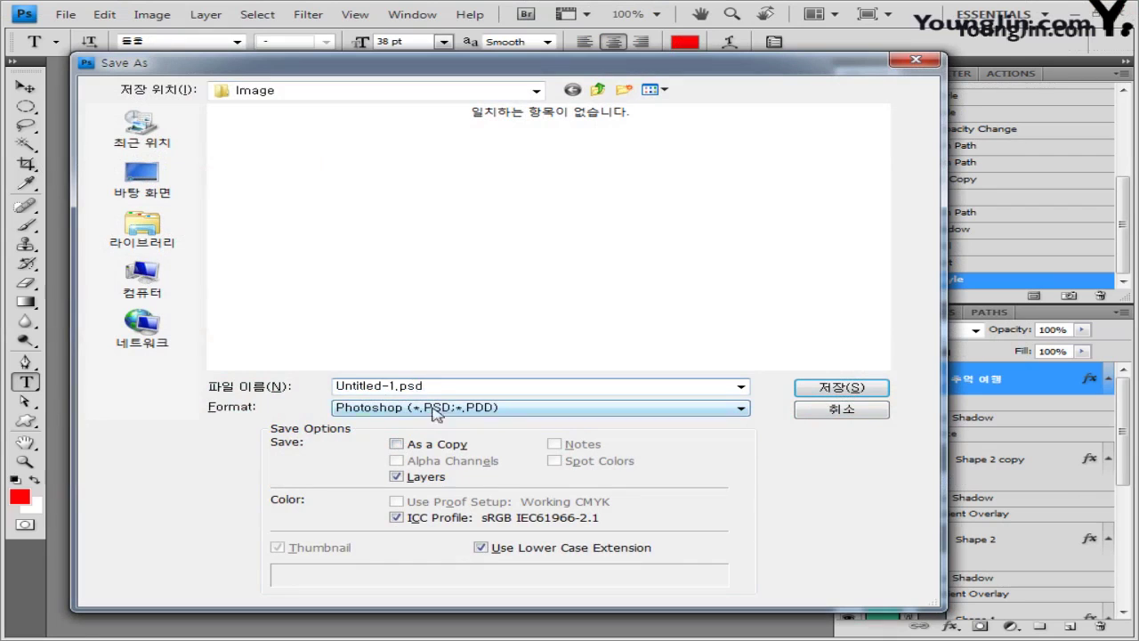
pyautogui.moveTo(397, 386); pyautogui.dragTo(239, 386)
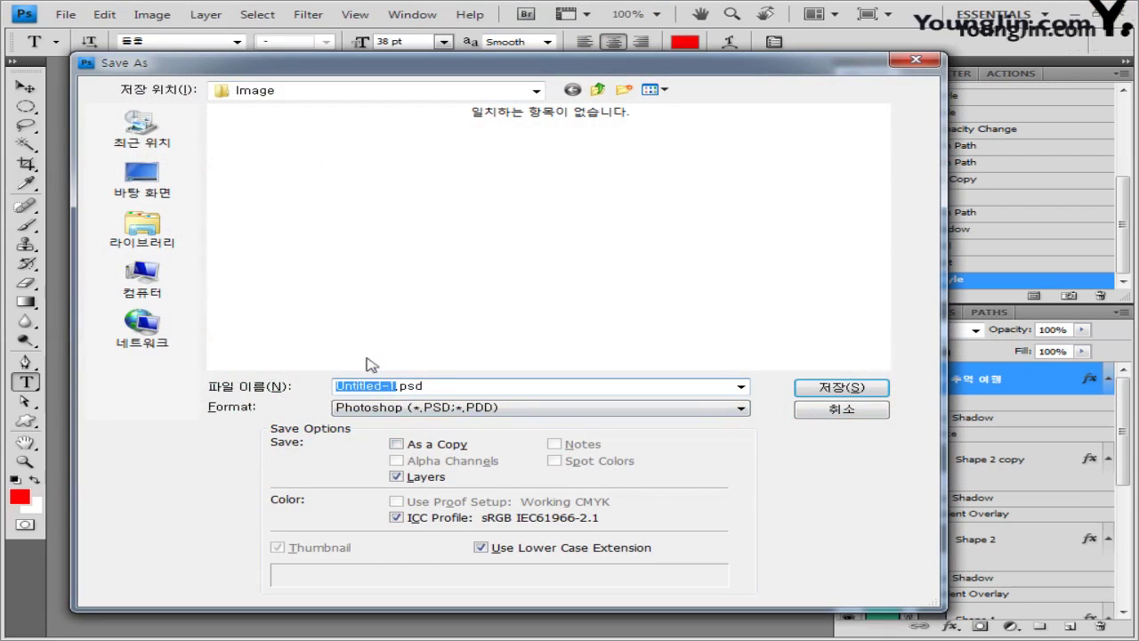
pyautogui.click(479, 411)
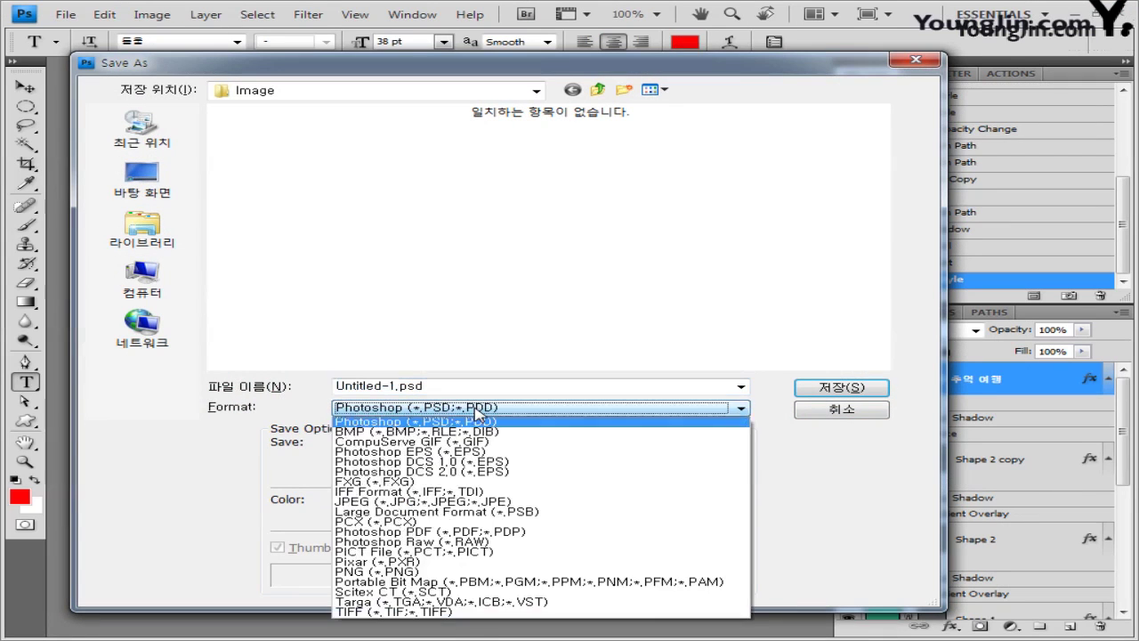
pyautogui.click(552, 175)
pyautogui.click(597, 90)
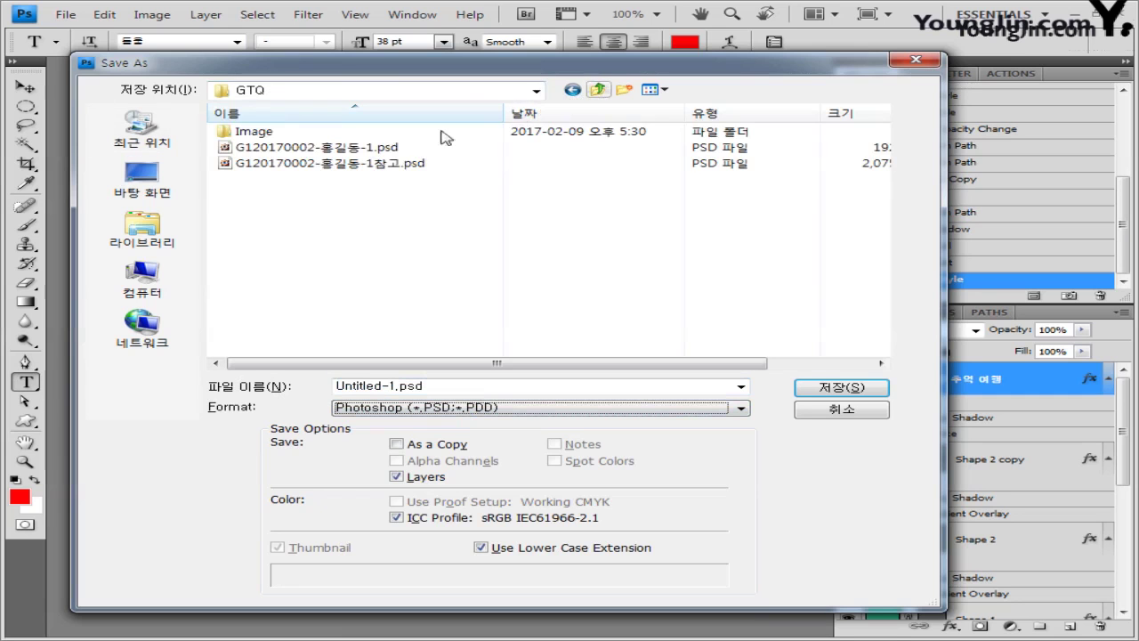
pyautogui.click(389, 166)
pyautogui.click(498, 386)
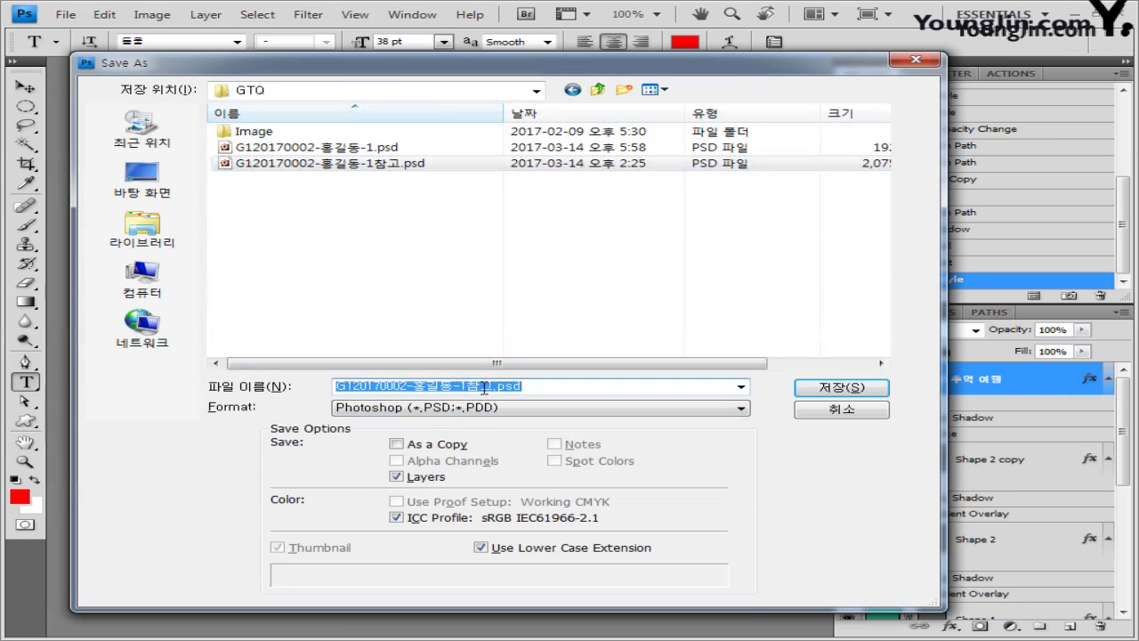
pyautogui.click(464, 385)
pyautogui.write('2')
pyautogui.press('Return')
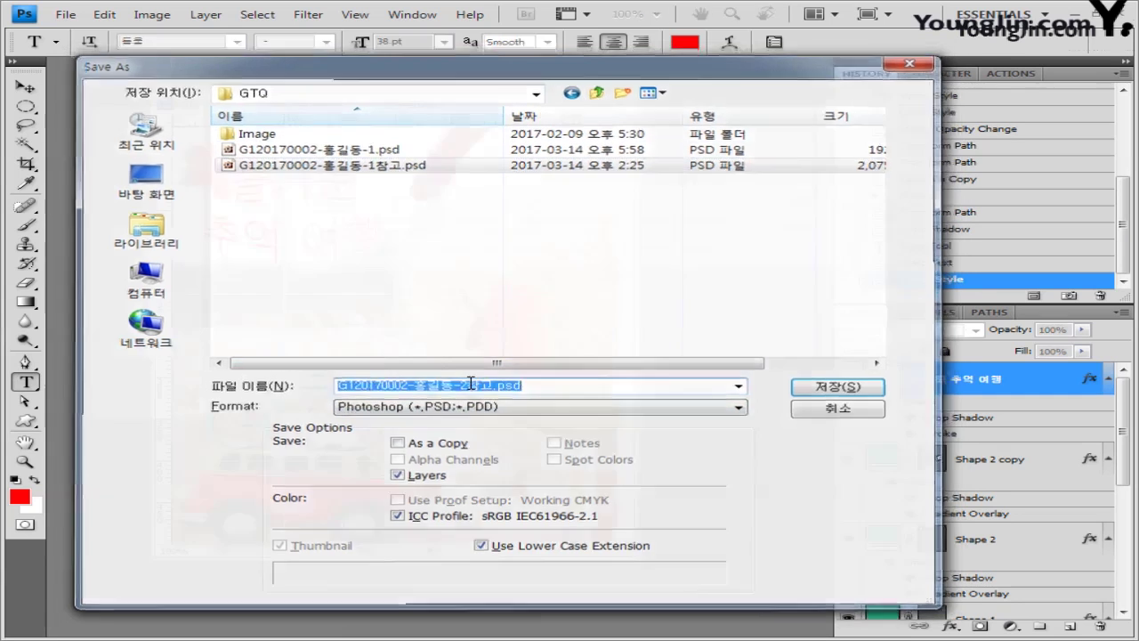
pyautogui.click(821, 203)
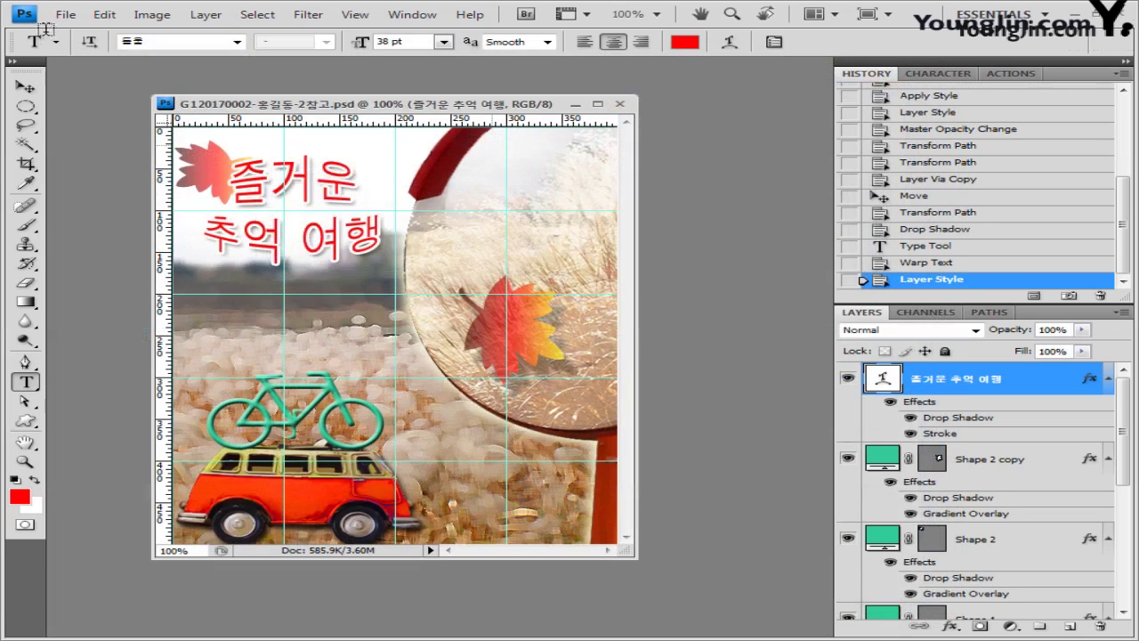
# Step: Save a JPEG copy of the collage at quality 11
pyautogui.click(66, 15)
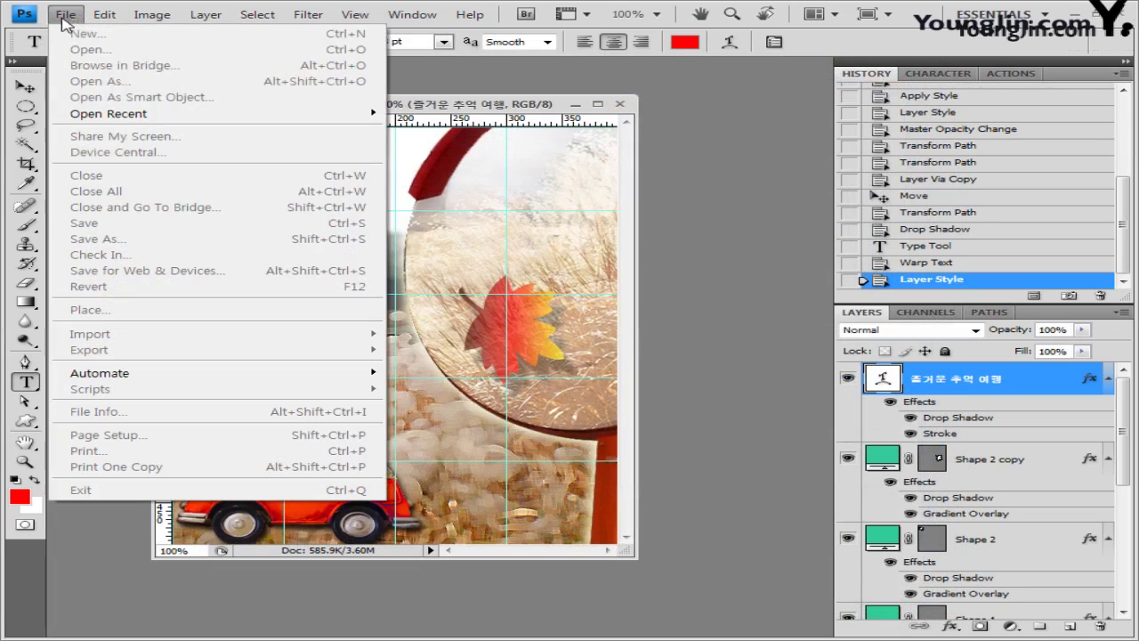
pyautogui.click(89, 239)
pyautogui.click(570, 409)
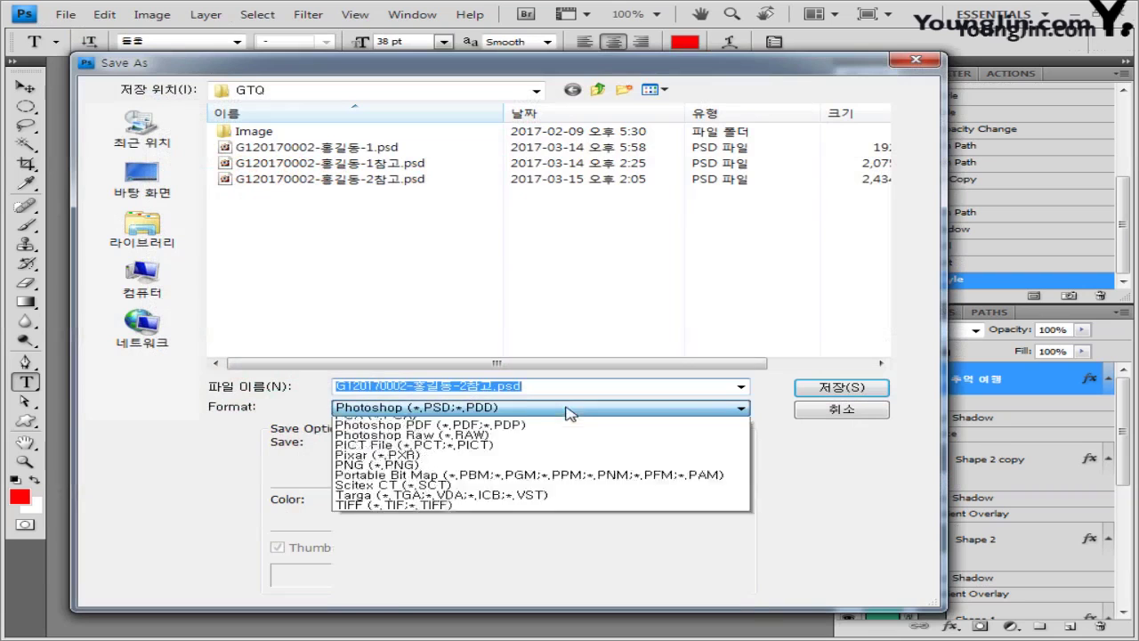
pyautogui.scroll(3, 570, 445)
pyautogui.click(499, 501)
pyautogui.click(478, 390)
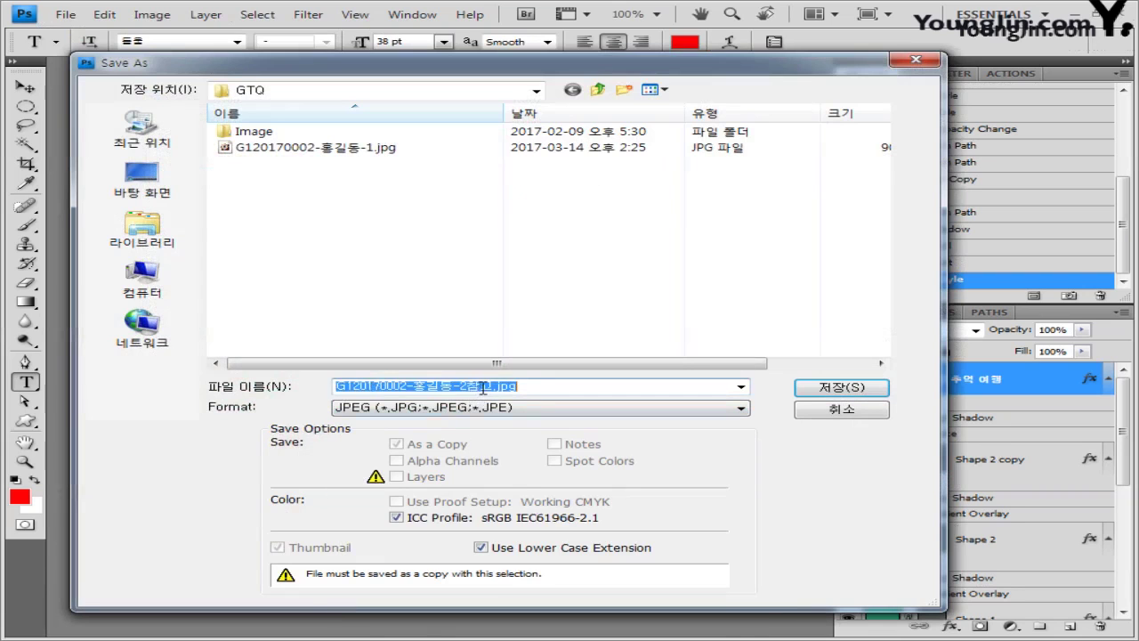
pyautogui.moveTo(480, 389); pyautogui.dragTo(471, 389)
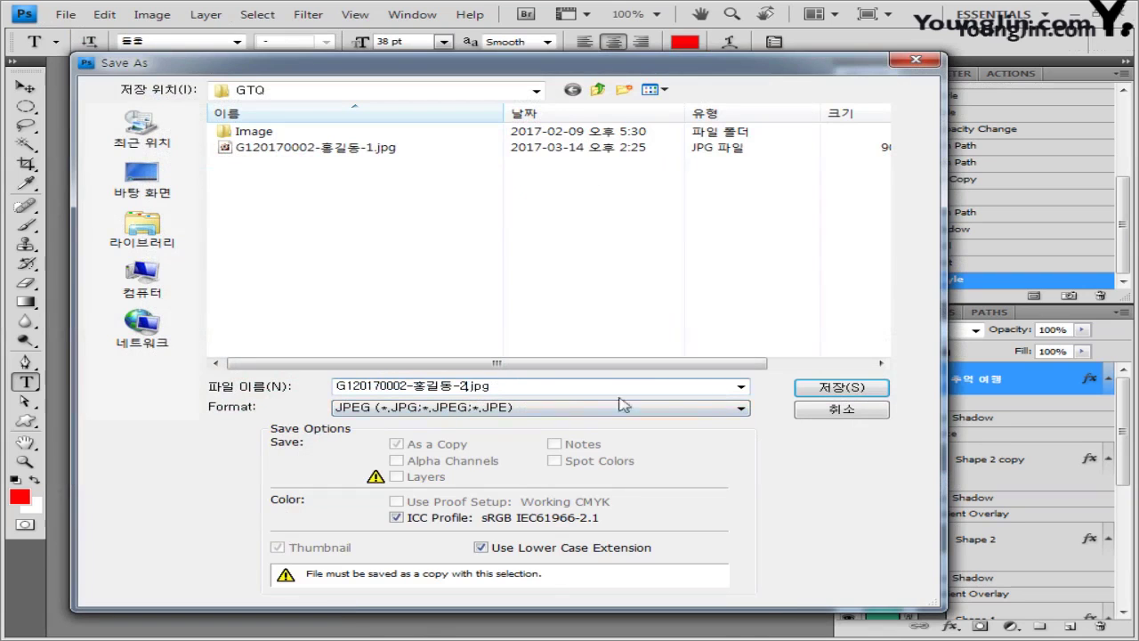
pyautogui.click(840, 391)
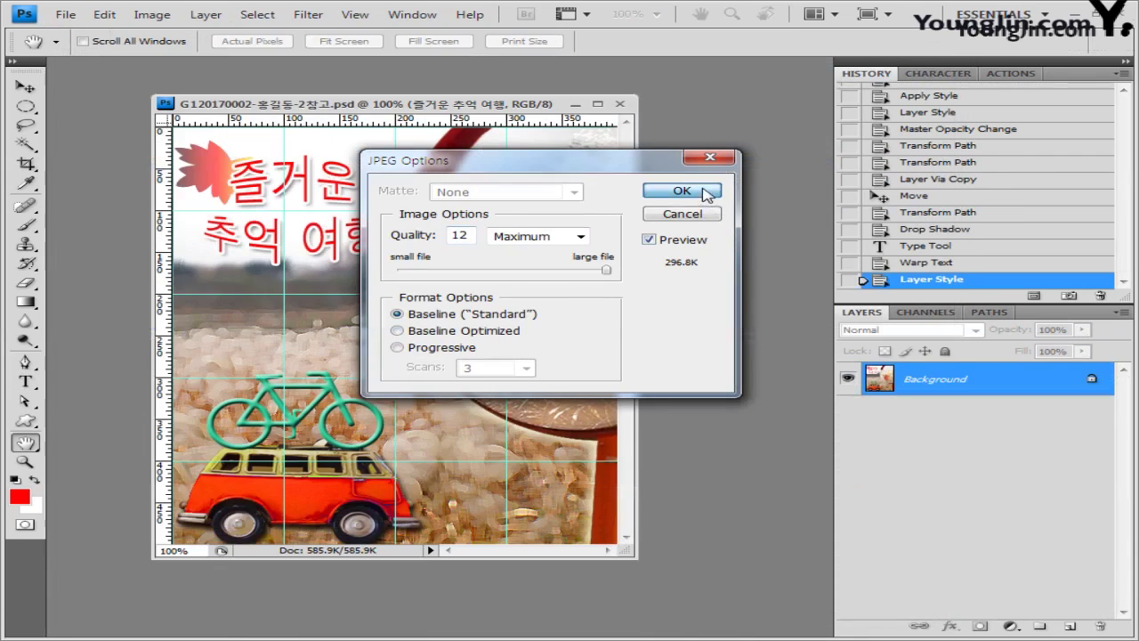
pyautogui.moveTo(607, 269); pyautogui.dragTo(581, 269)
pyautogui.click(682, 191)
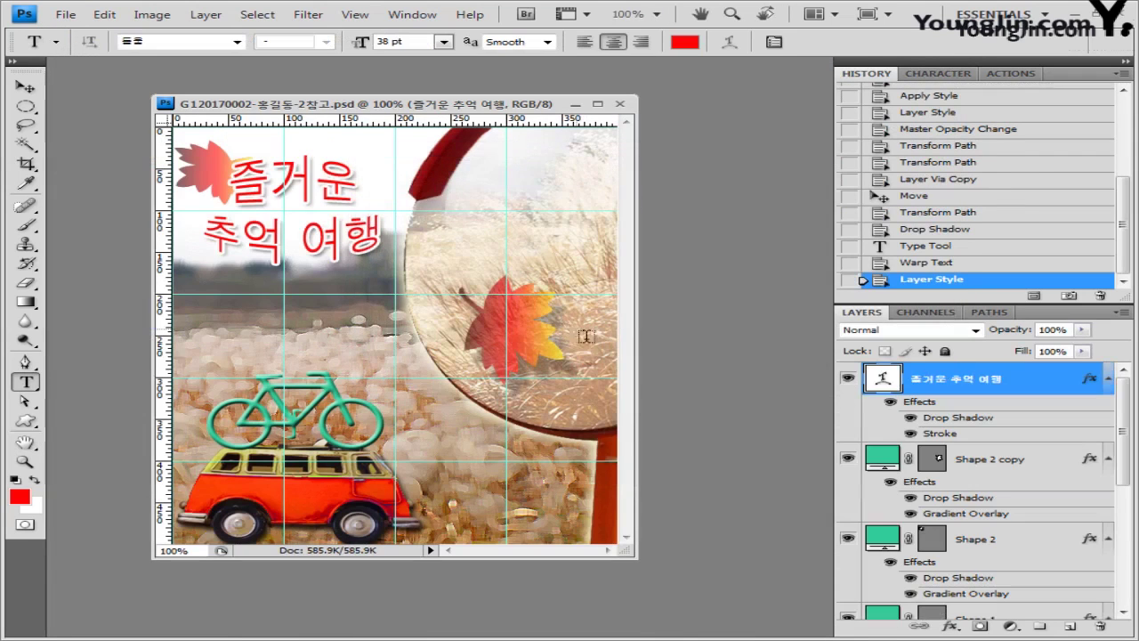
# Step: Resize the collage to 40 px wide (40 × 50 px) through Image Size
pyautogui.click(154, 15)
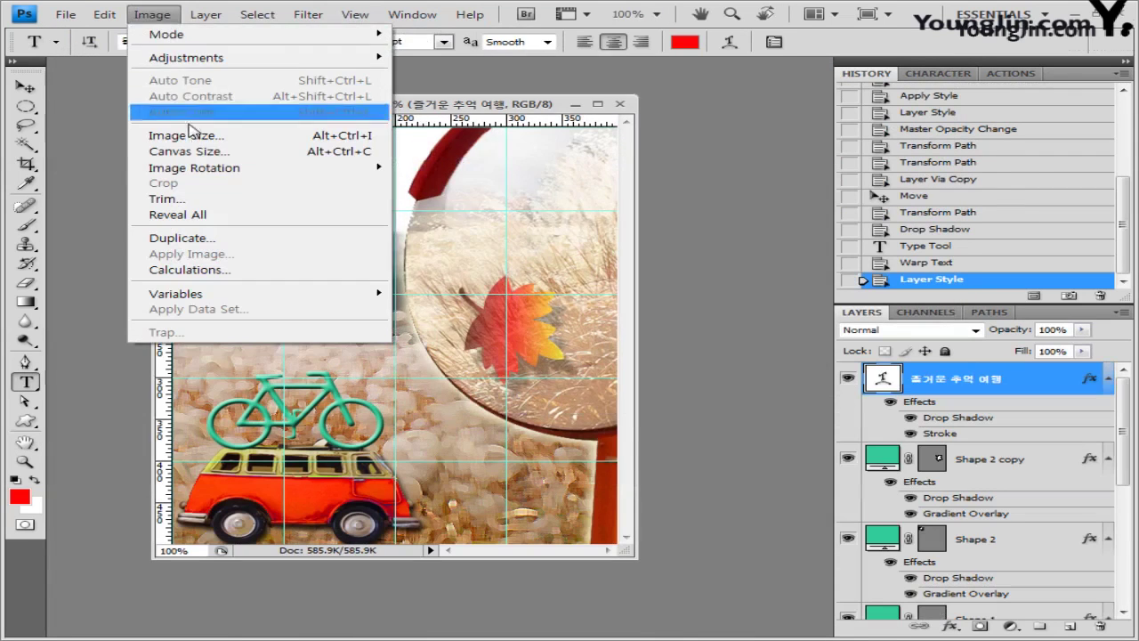
pyautogui.click(186, 135)
pyautogui.write('40')
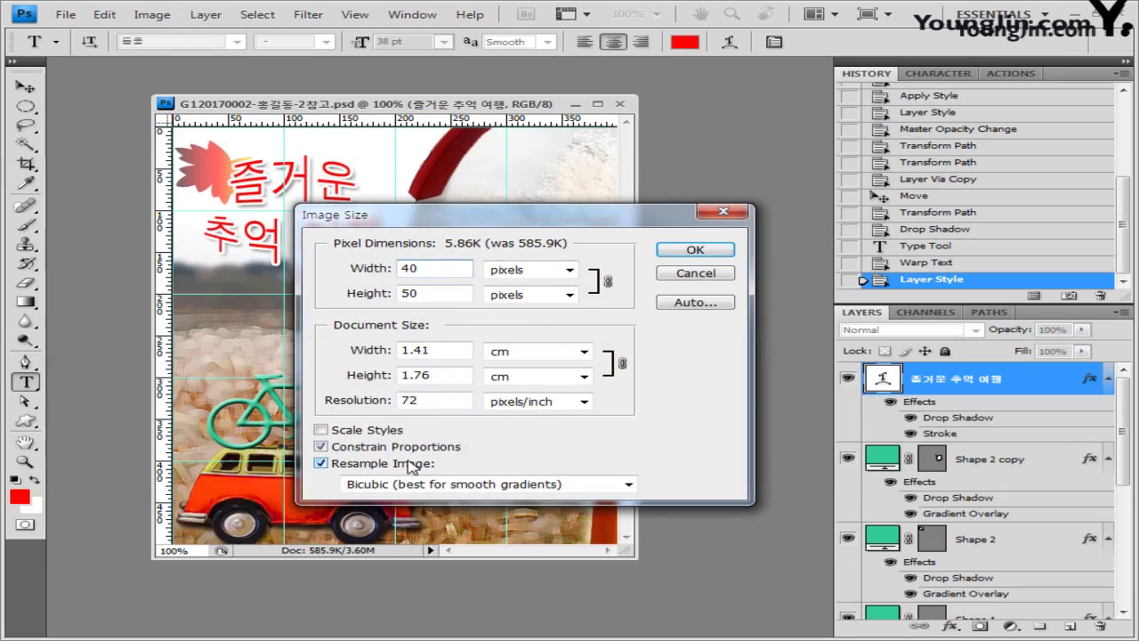
pyautogui.click(699, 251)
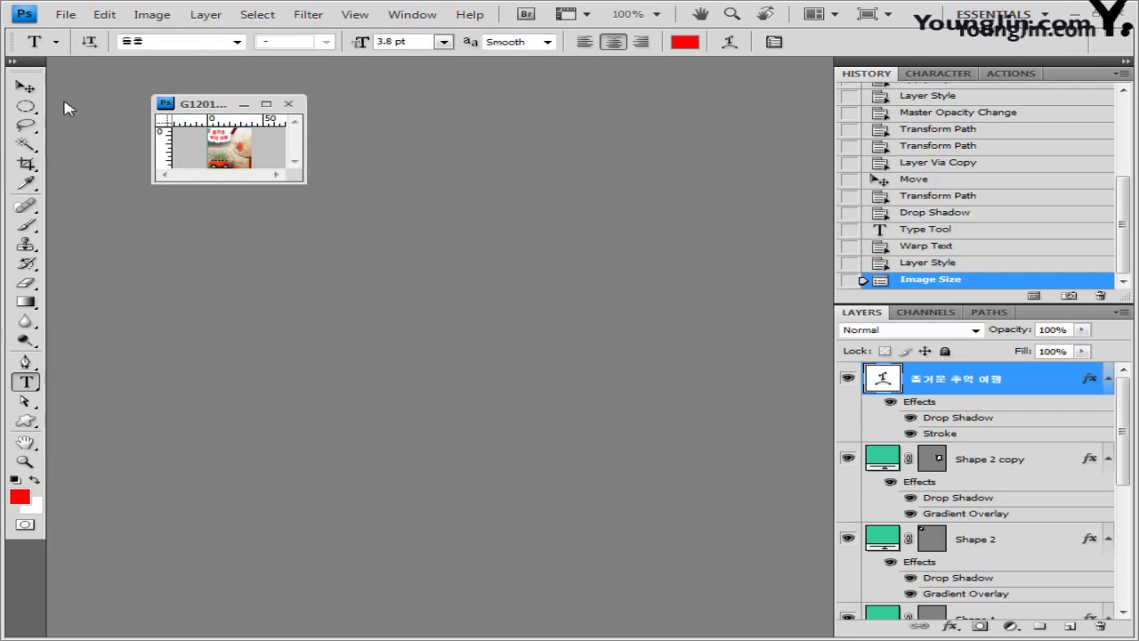
# Step: Save the resized collage as a PSD without the '참고' suffix, then close it
pyautogui.click(65, 14)
pyautogui.click(96, 241)
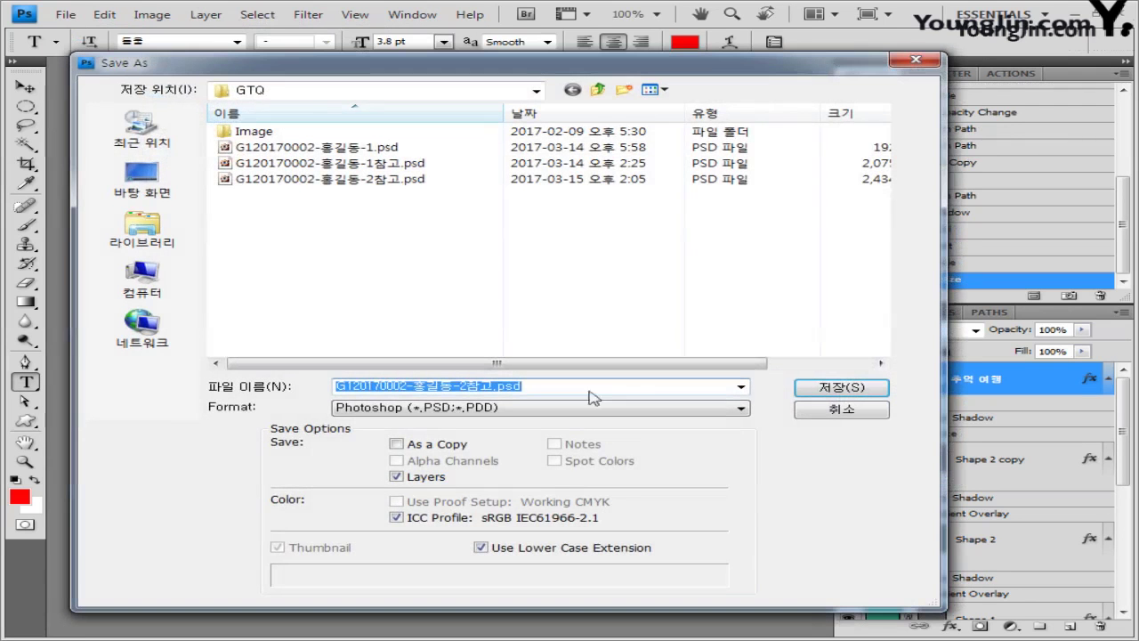
pyautogui.click(495, 387)
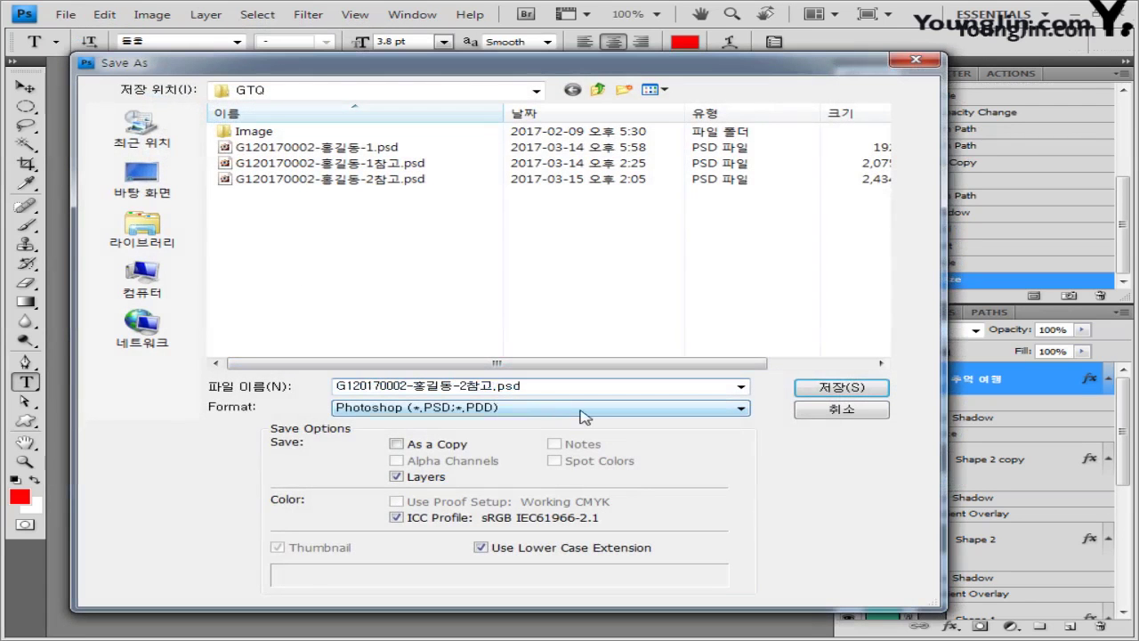
pyautogui.press('BackSpace')
pyautogui.press('BackSpace')
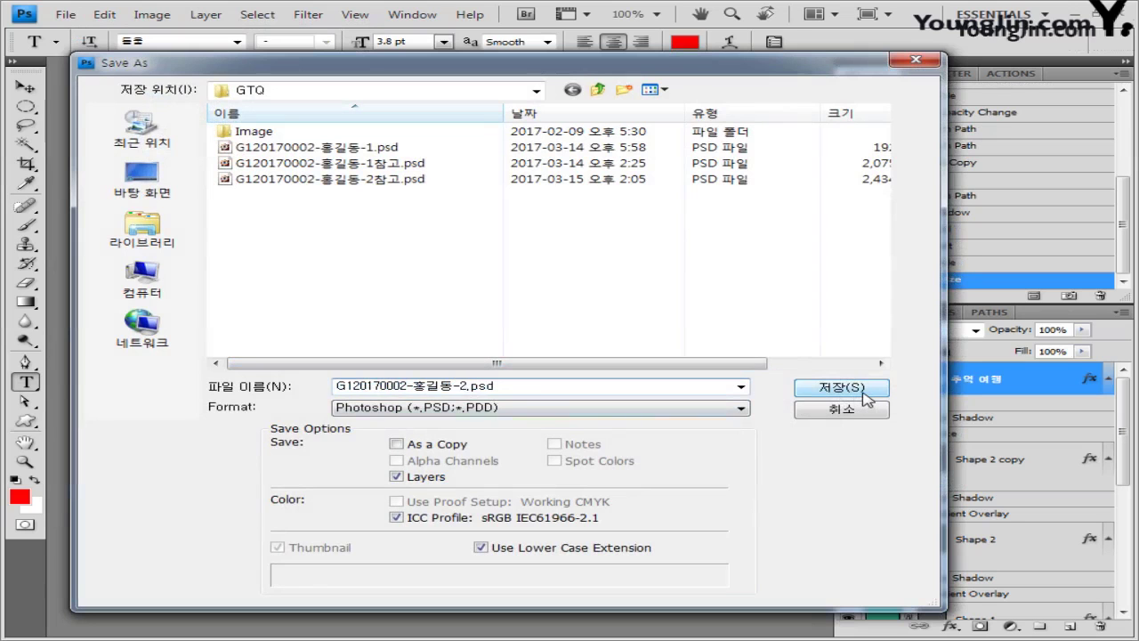
pyautogui.click(863, 394)
pyautogui.click(782, 202)
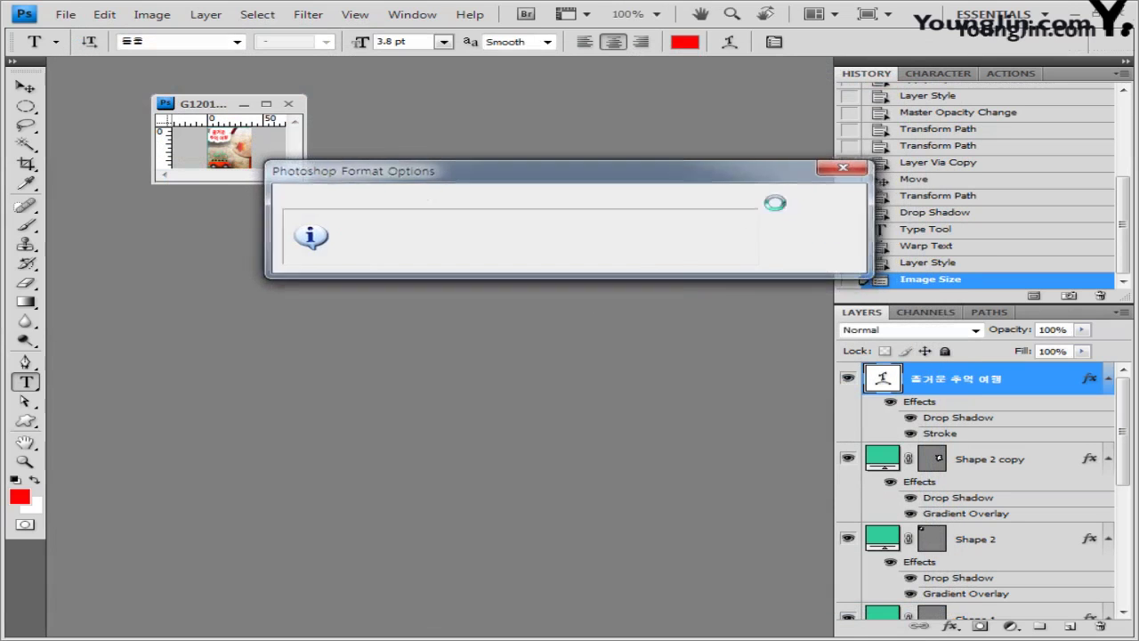
pyautogui.click(289, 104)
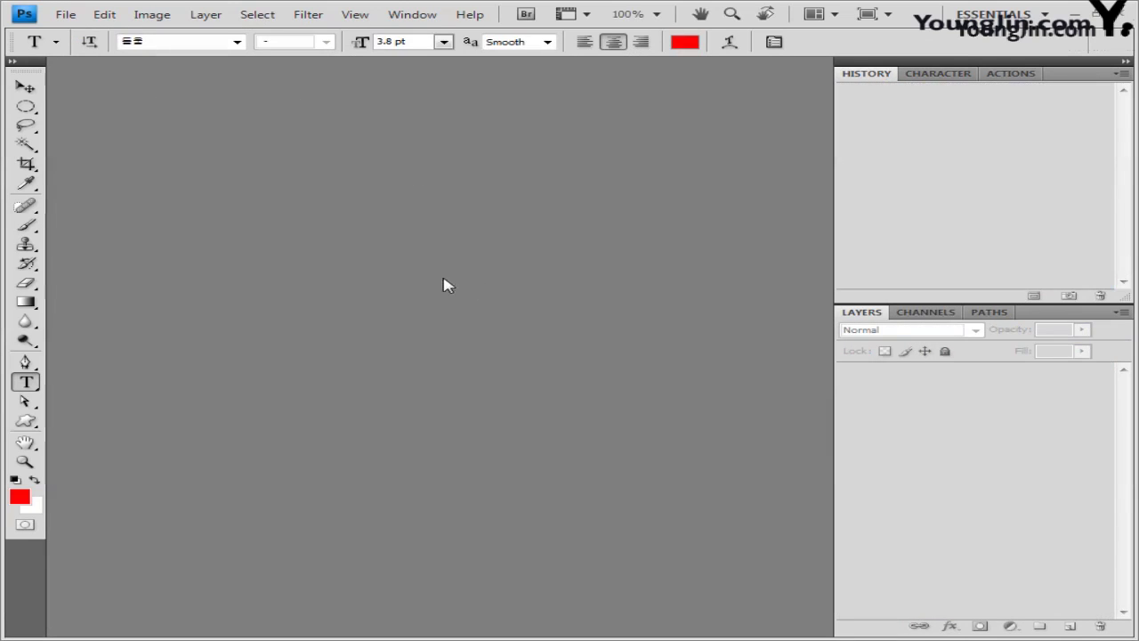
# Step: Create a new 600 × 400 px white document
pyautogui.press('m')
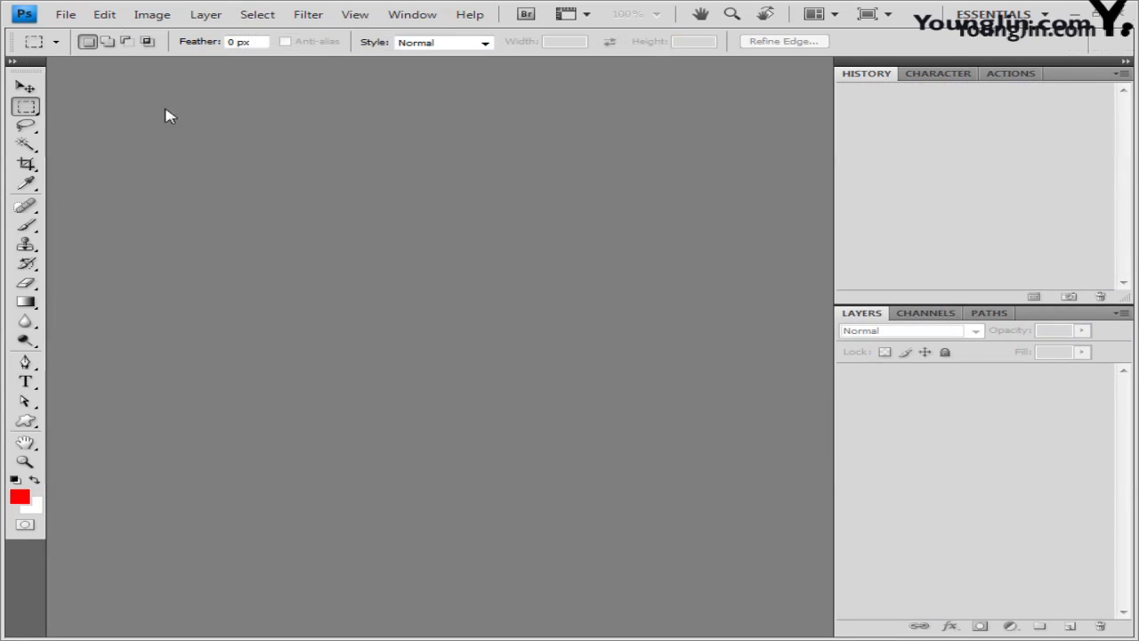
pyautogui.click(68, 15)
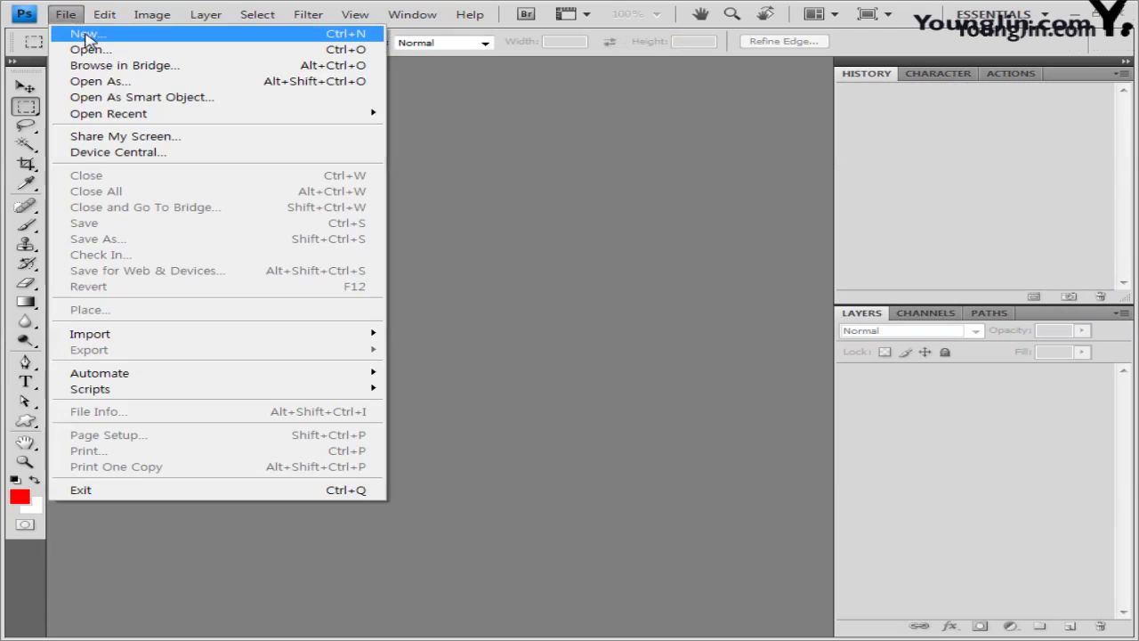
pyautogui.click(87, 35)
pyautogui.doubleClick(363, 221)
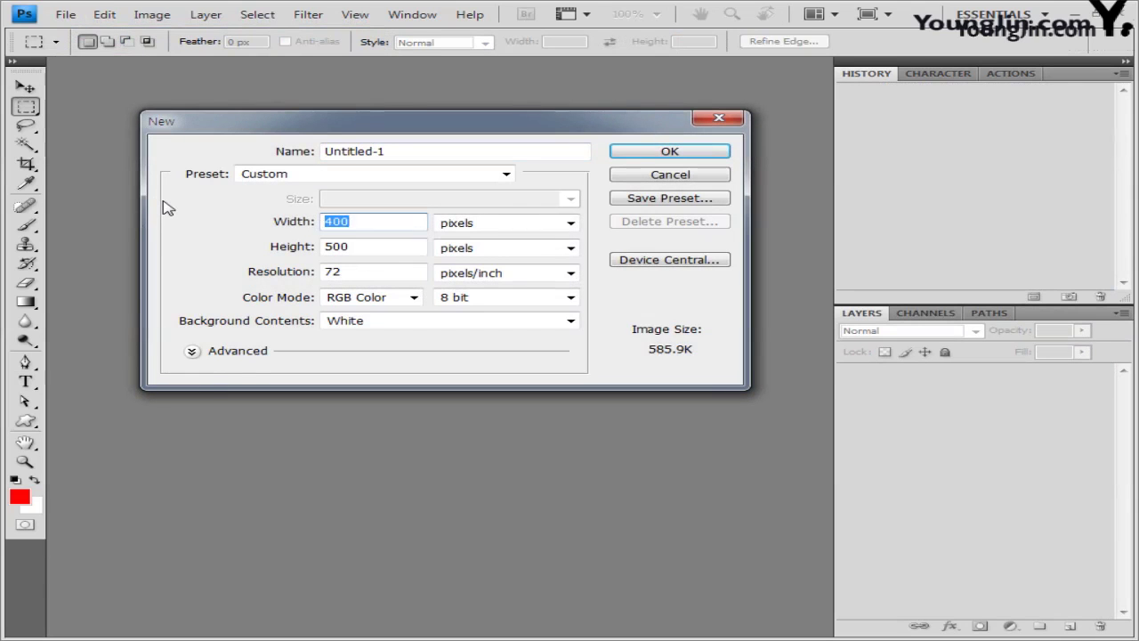
pyautogui.write('600')
pyautogui.press('Tab')
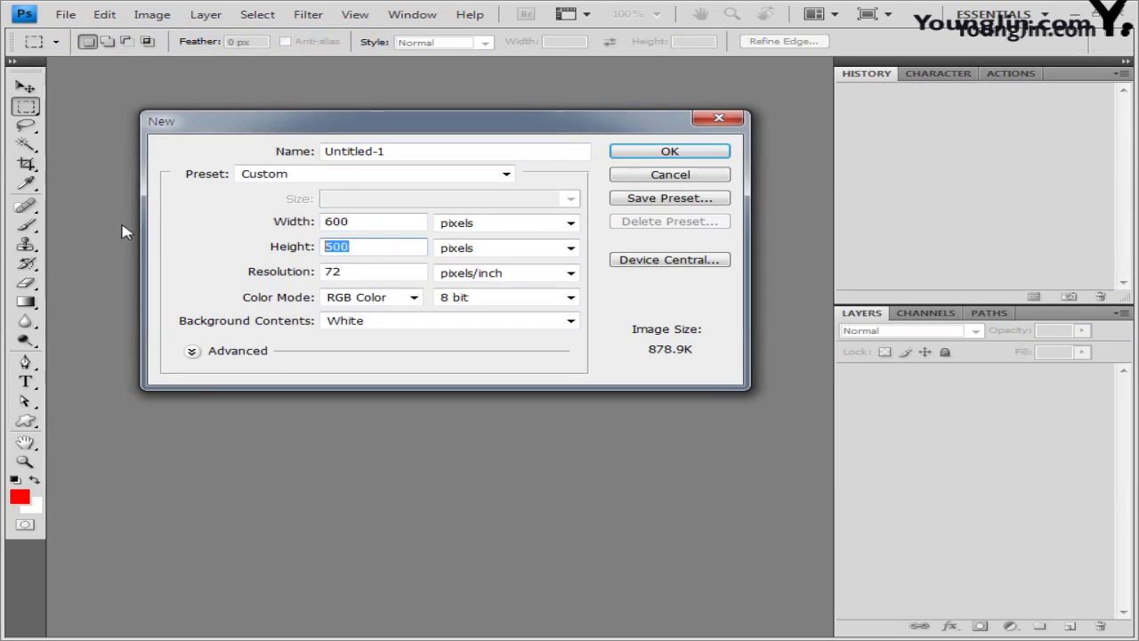
pyautogui.write('400')
pyautogui.click(669, 160)
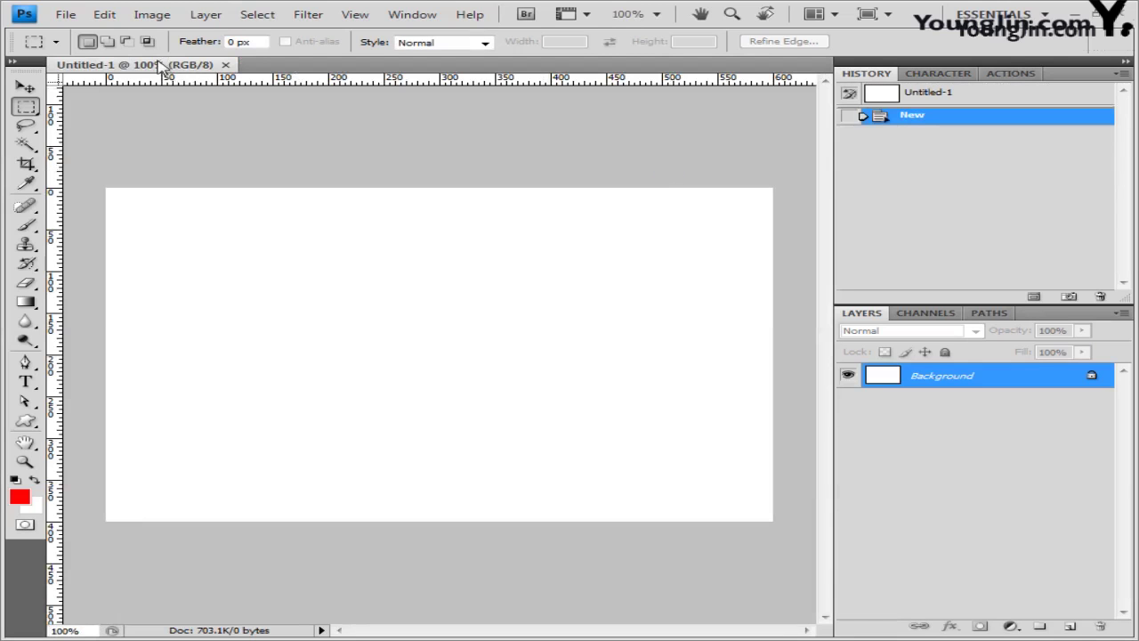
# Step: Float the new document in its own window and show the grid
pyautogui.moveTo(161, 68); pyautogui.dragTo(285, 133)
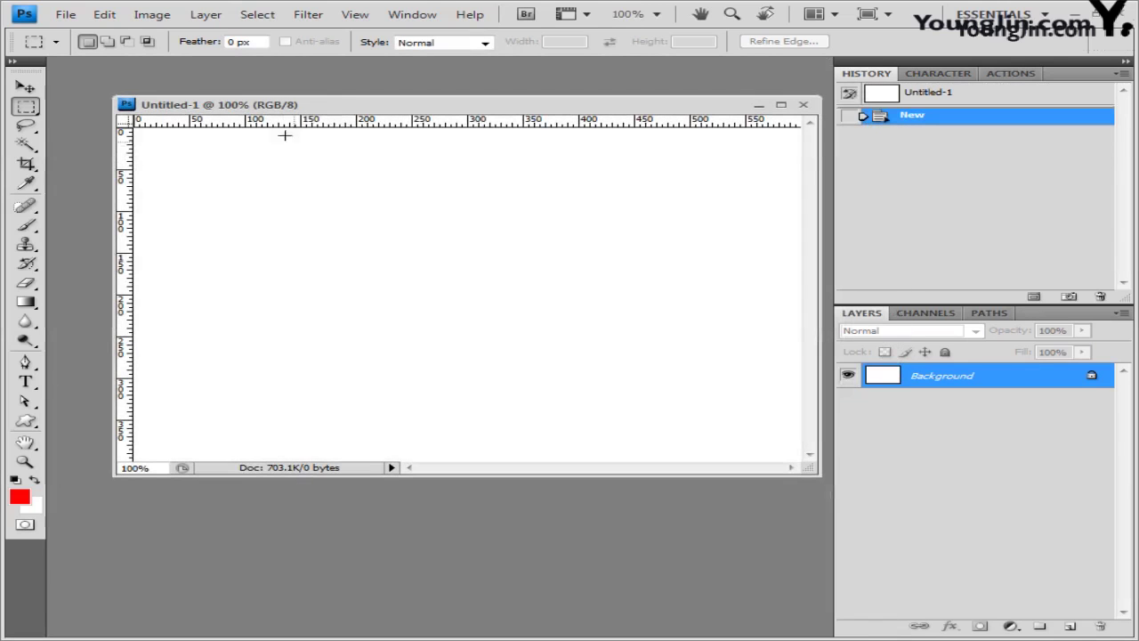
pyautogui.click(354, 14)
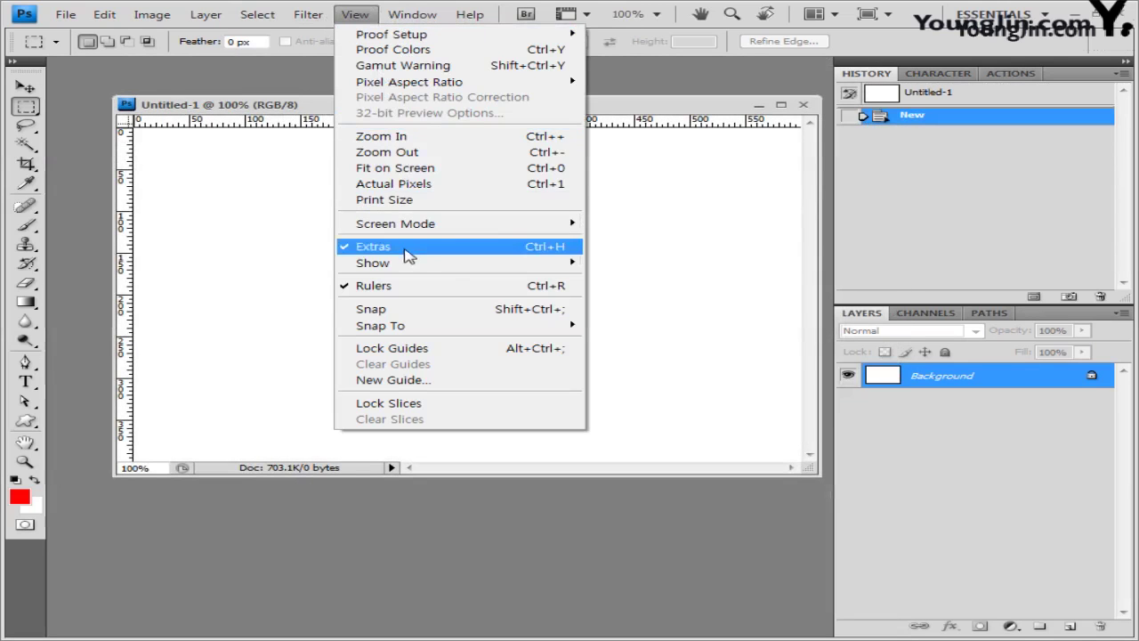
pyautogui.moveTo(374, 261)
pyautogui.click(684, 307)
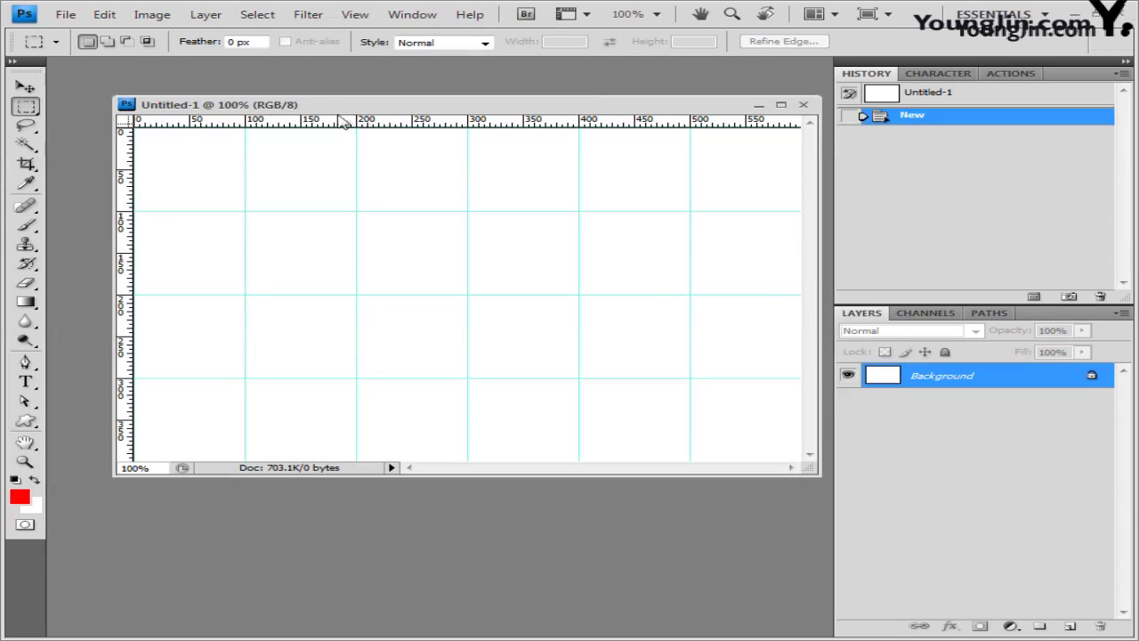
pyautogui.moveTo(359, 112); pyautogui.dragTo(330, 128)
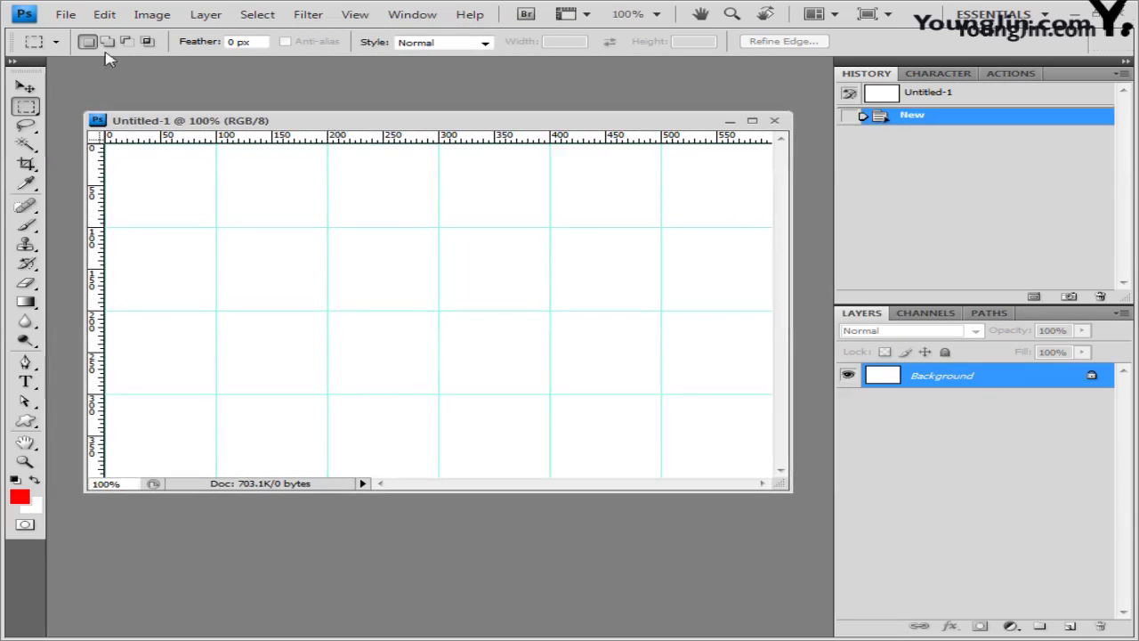
# Step: Save the document as a PSD in the GTQ folder, reusing the reference name with number 3
pyautogui.click(65, 14)
pyautogui.click(96, 240)
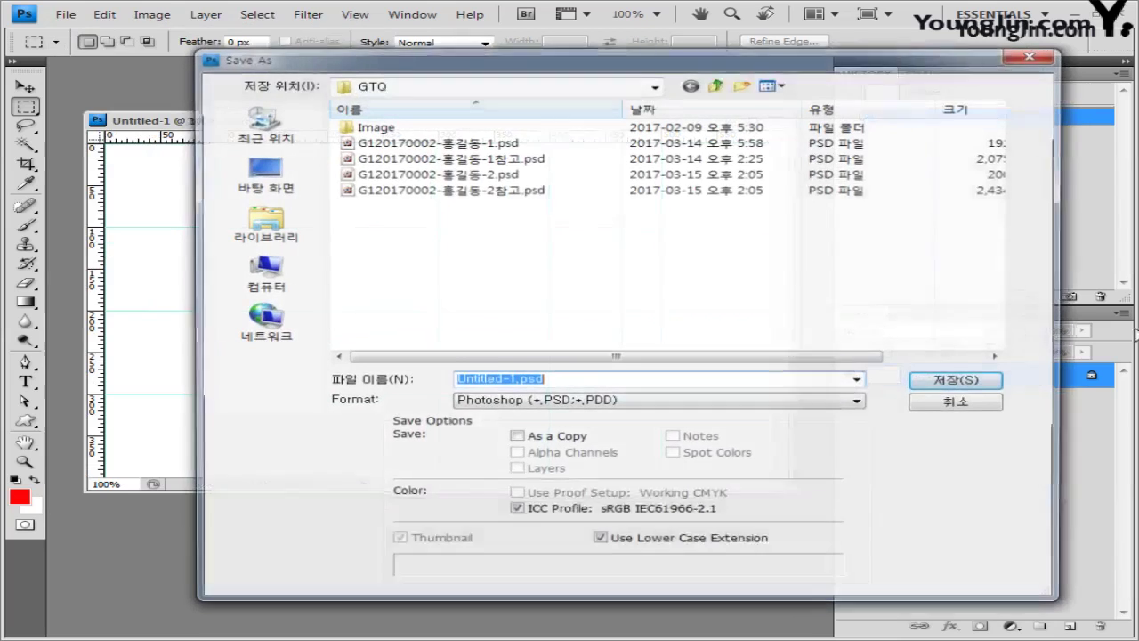
pyautogui.click(498, 190)
pyautogui.click(579, 381)
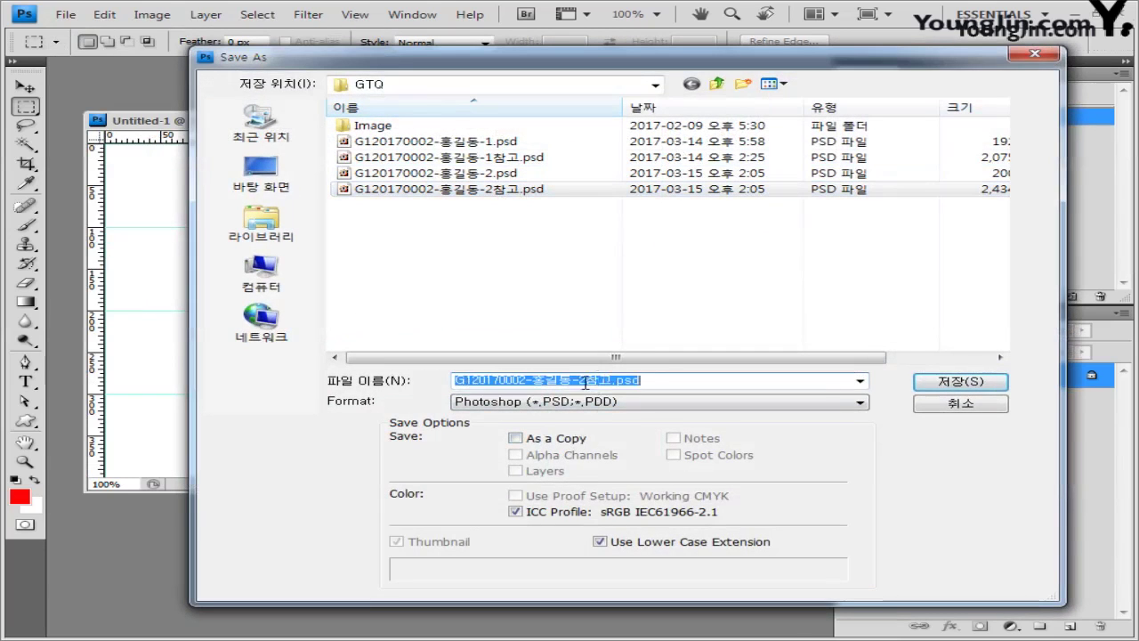
pyautogui.click(579, 381)
pyautogui.write('3')
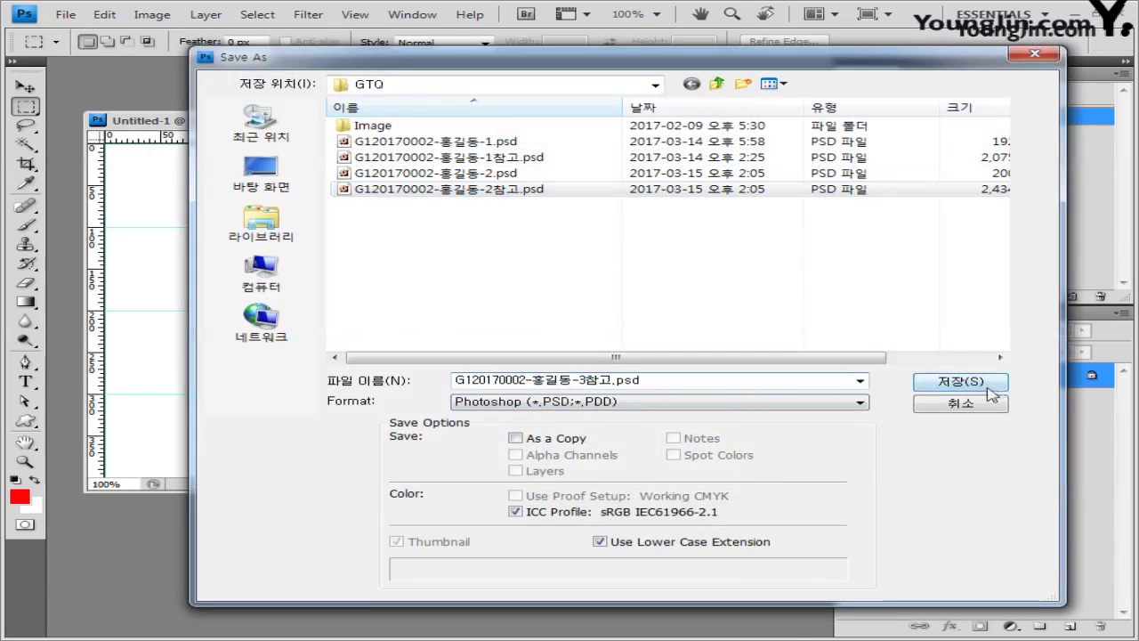
pyautogui.click(958, 382)
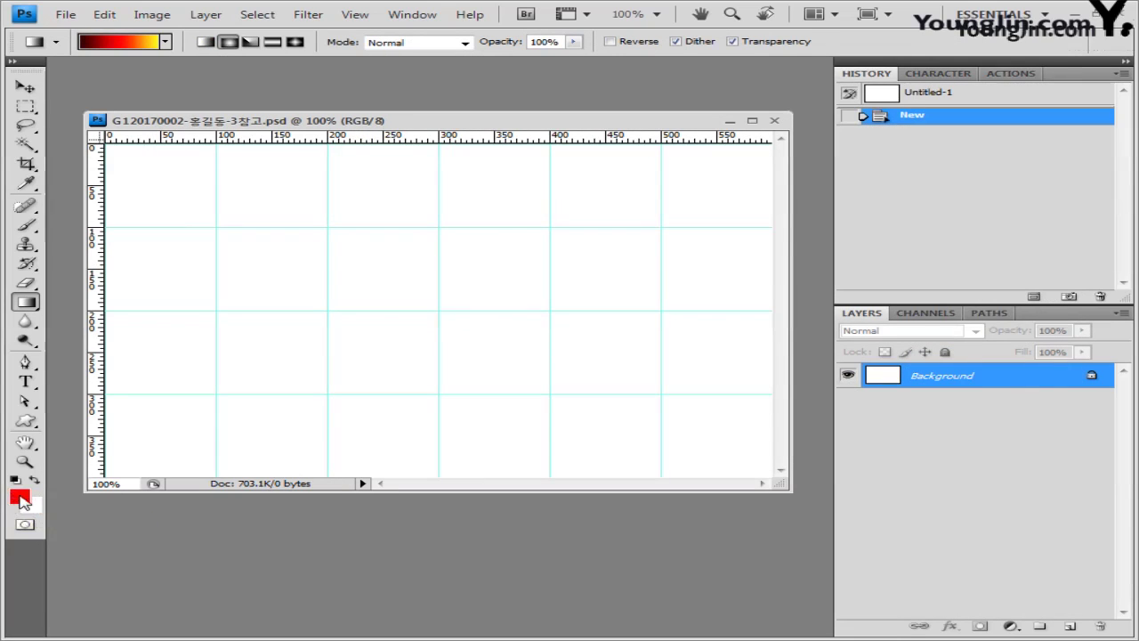
# Step: Set the foreground colour to #ffcccc and the background colour to blue #336699
pyautogui.click(21, 499)
pyautogui.click(558, 478)
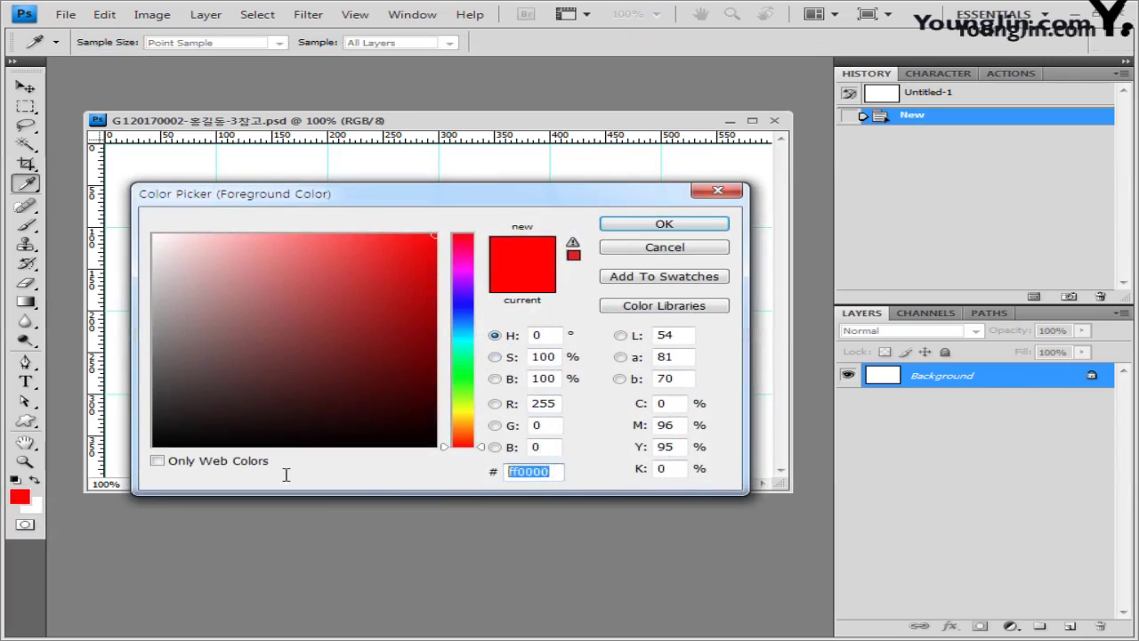
pyautogui.write('ffcccc')
pyautogui.click(665, 223)
pyautogui.click(37, 506)
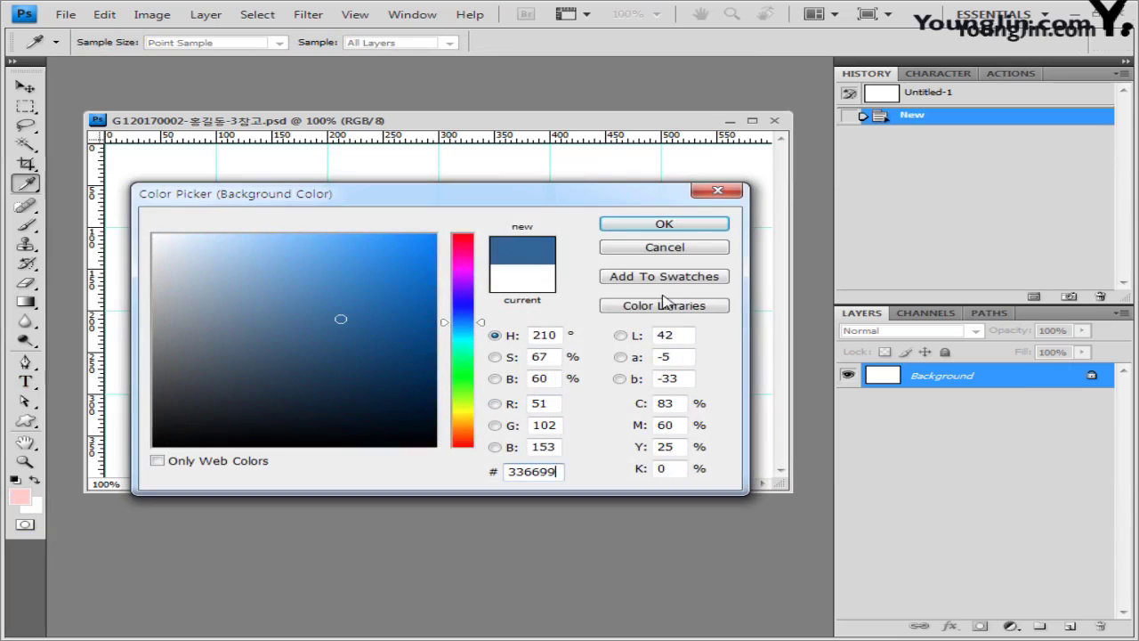
pyautogui.click(701, 223)
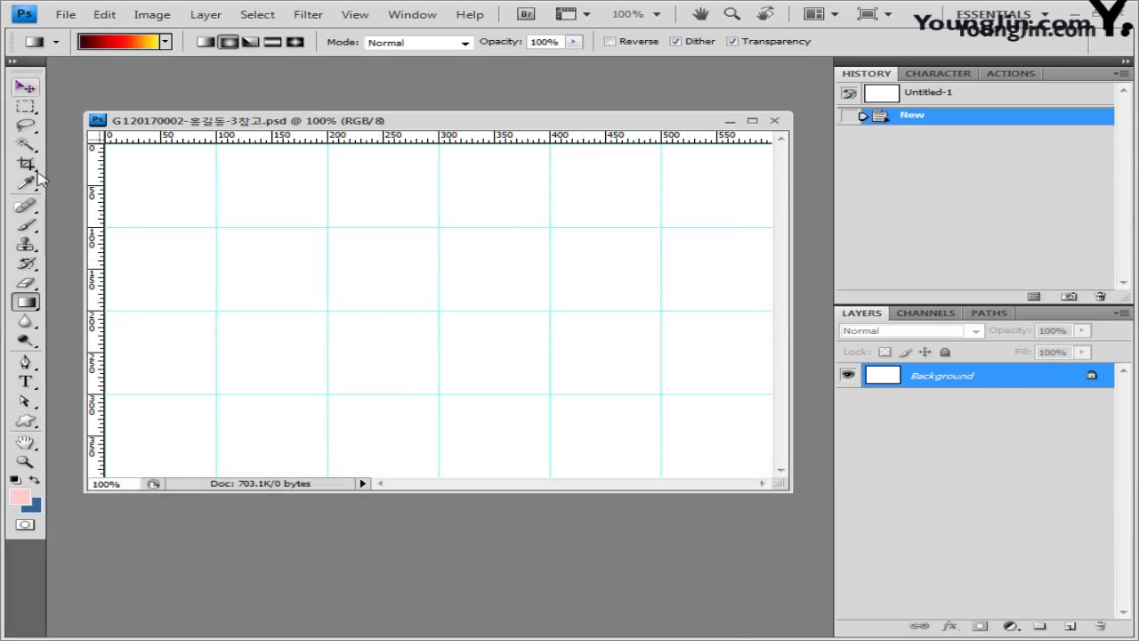
# Step: Fill the canvas with a Foreground to Background radial gradient from the upper centre
pyautogui.click(35, 305)
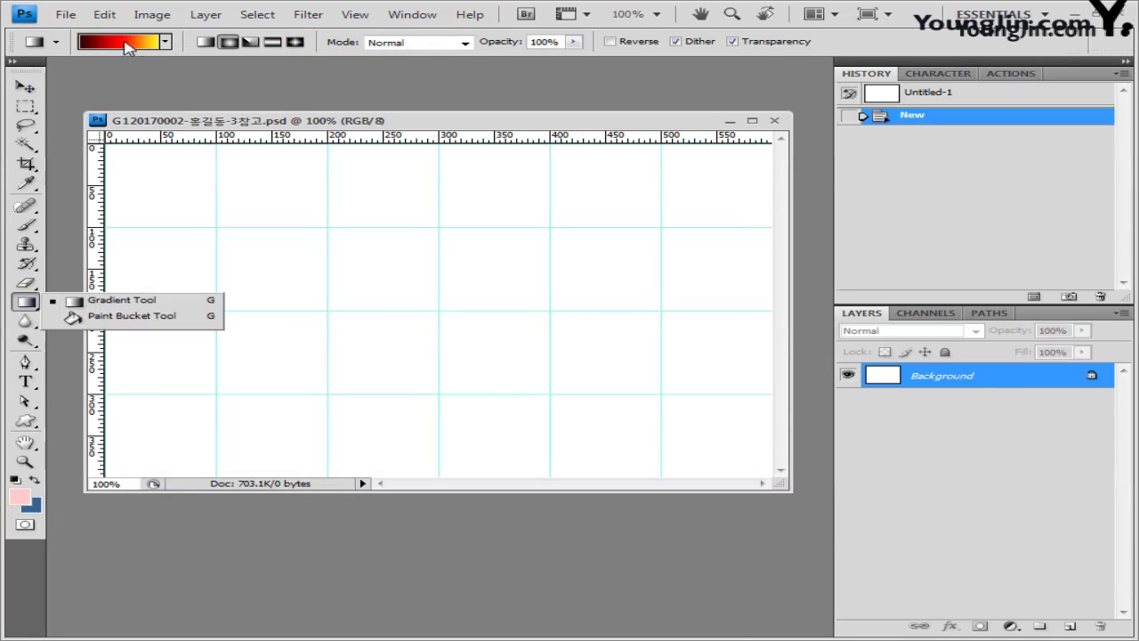
pyautogui.click(129, 42)
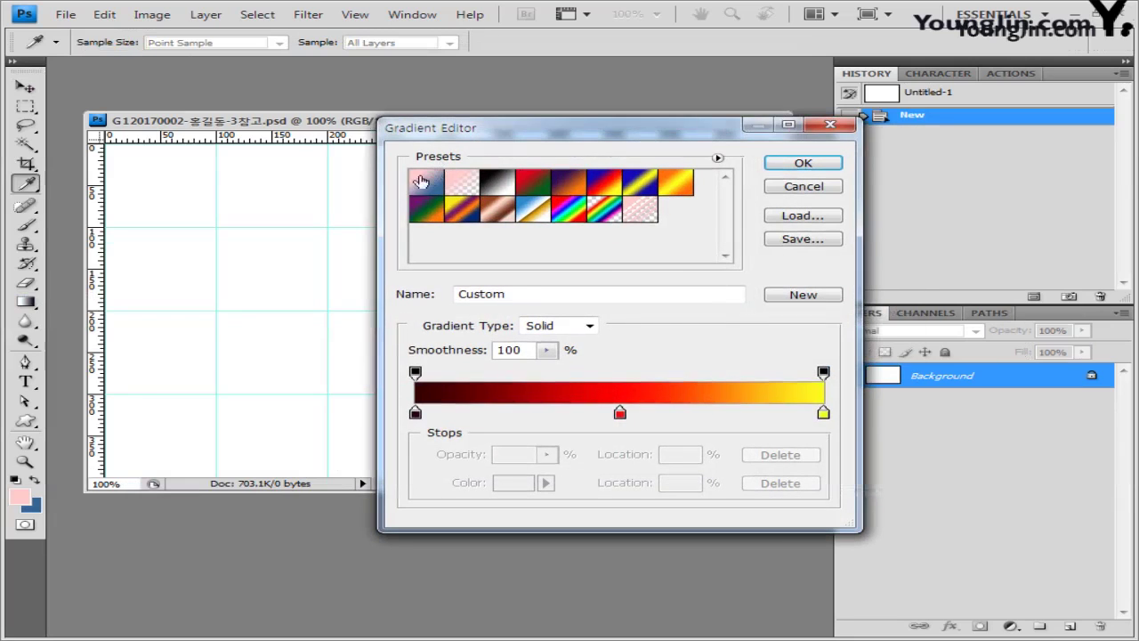
pyautogui.click(429, 183)
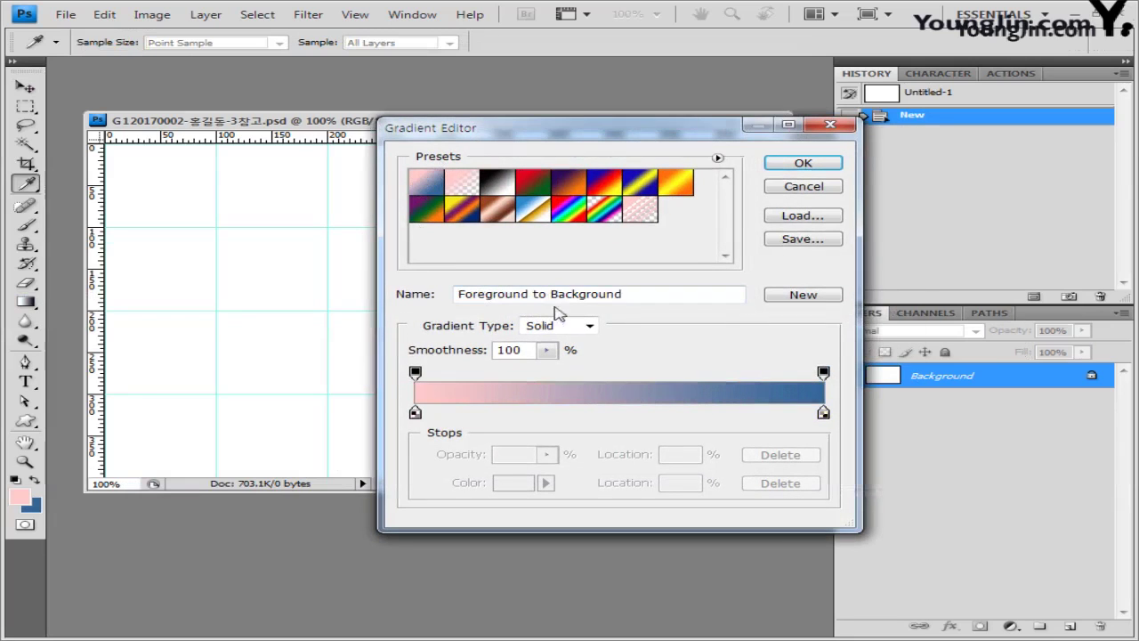
pyautogui.click(805, 163)
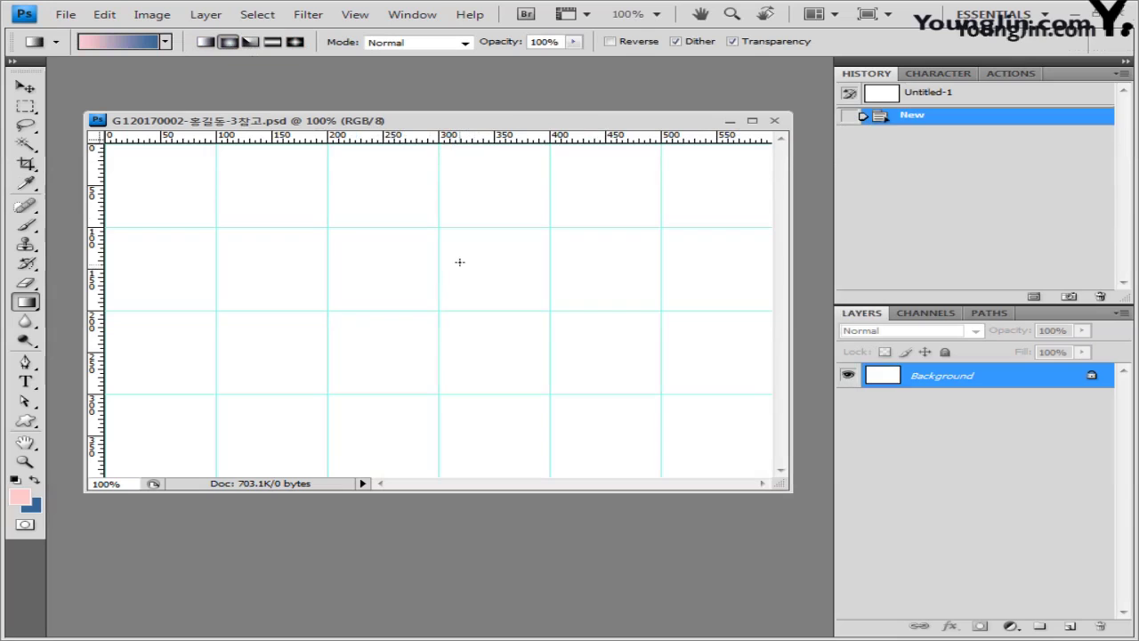
pyautogui.moveTo(509, 245); pyautogui.dragTo(343, 356)
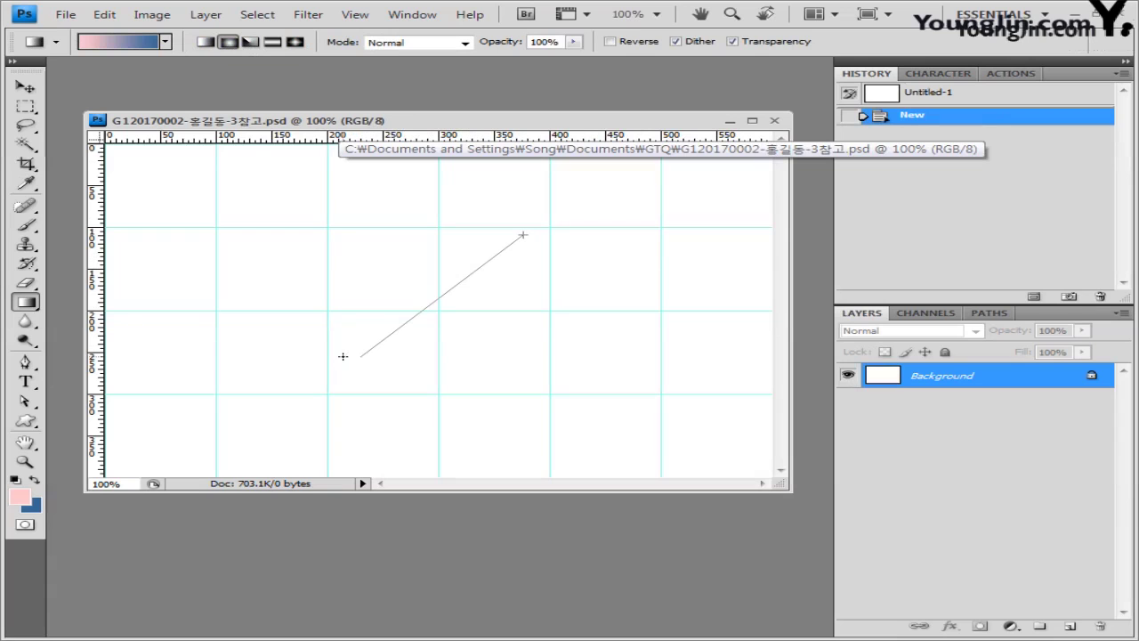
pyautogui.moveTo(342, 356); pyautogui.dragTo(343, 357)
pyautogui.moveTo(509, 243); pyautogui.dragTo(205, 424)
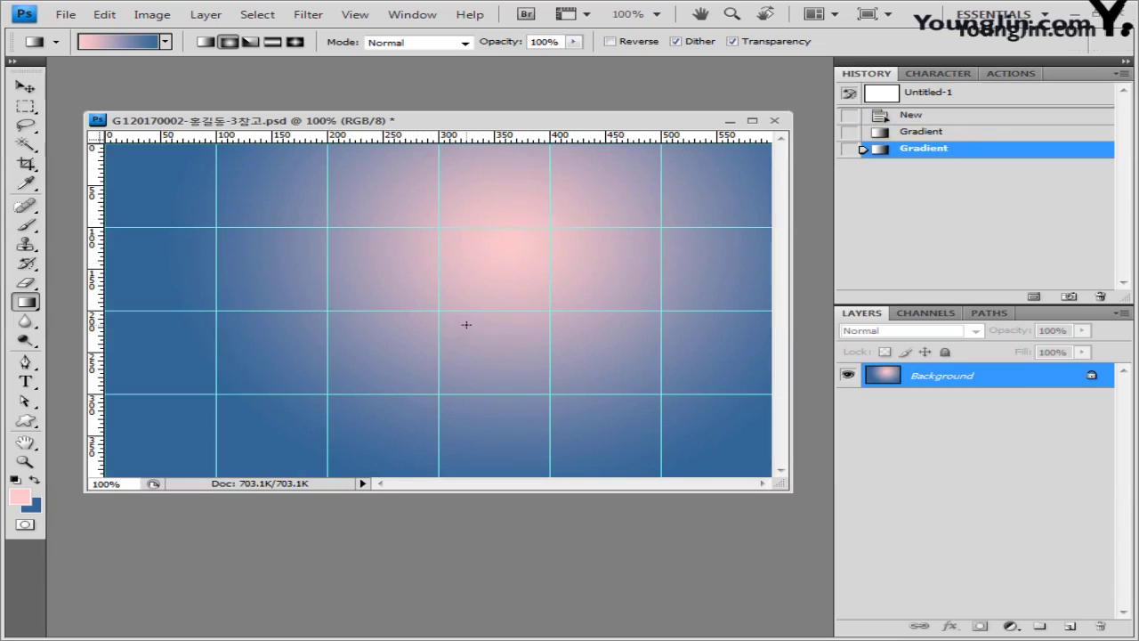
pyautogui.moveTo(512, 326); pyautogui.dragTo(512, 325)
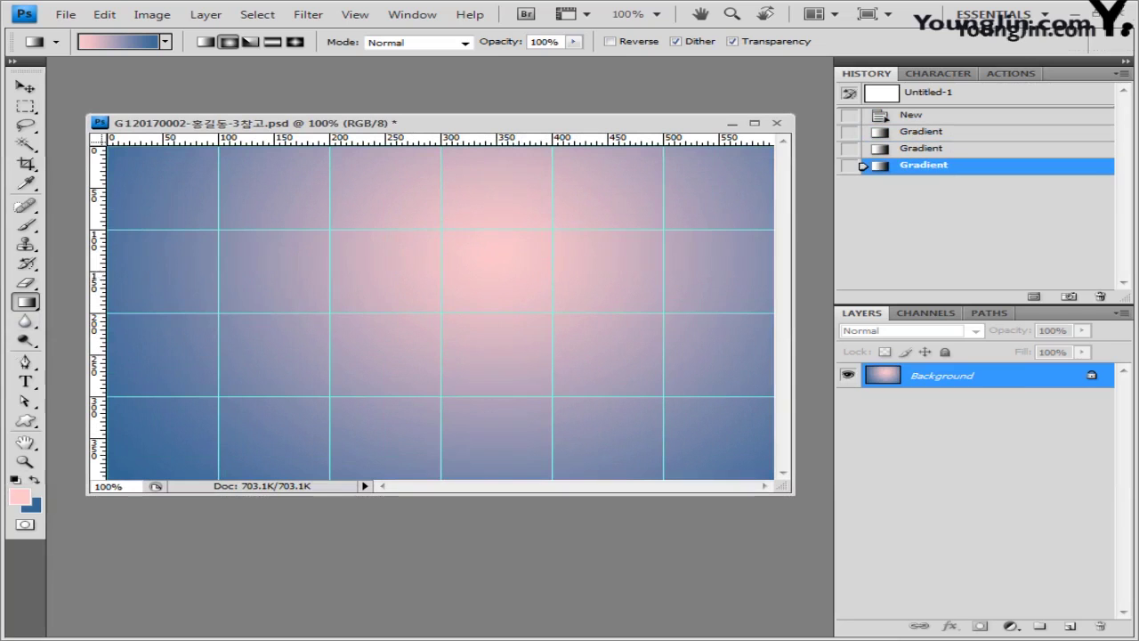
# Step: Copy the whole 1급-7.jpg photo and paste it into the collage as a new layer
pyautogui.hotkey('alt', 'Tab')
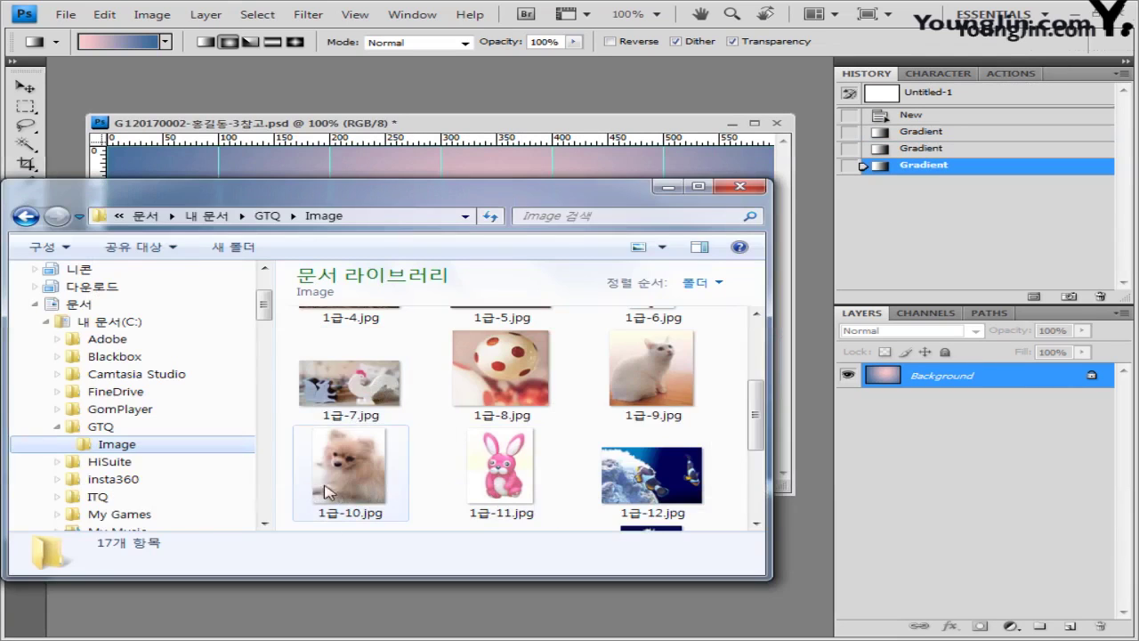
pyautogui.moveTo(350, 378); pyautogui.dragTo(553, 101)
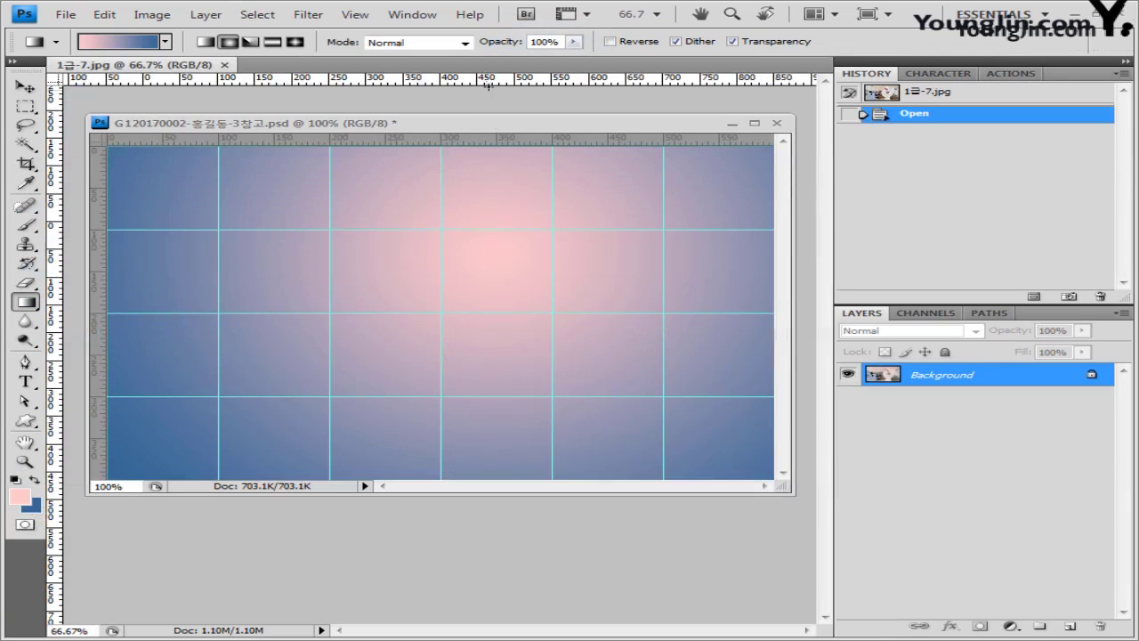
pyautogui.moveTo(178, 78); pyautogui.dragTo(377, 259)
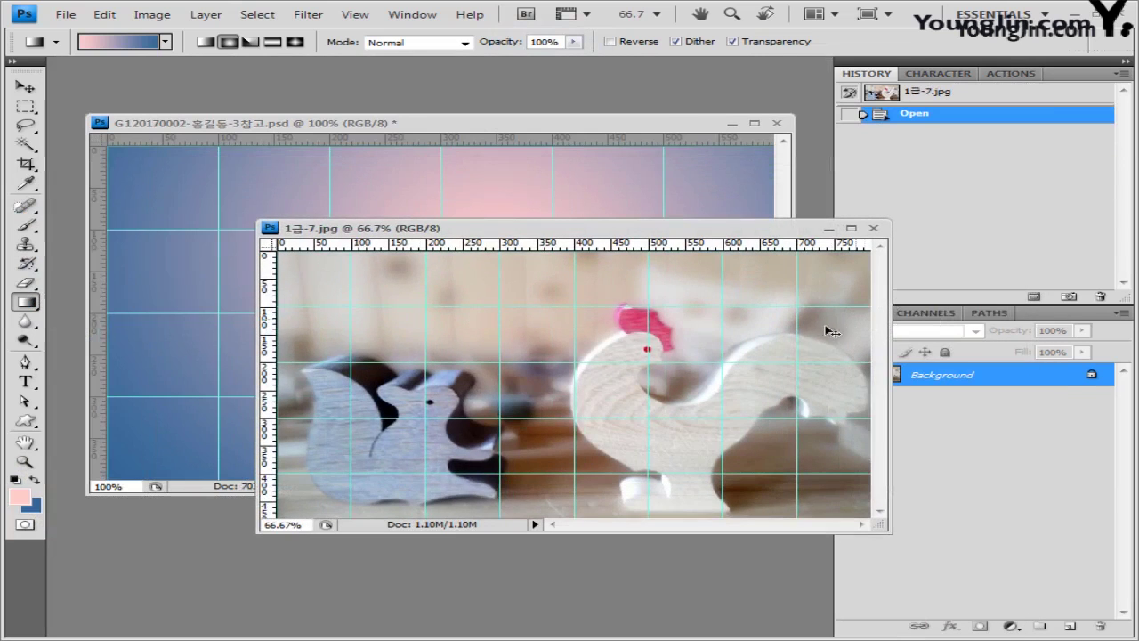
pyautogui.hotkey('ctrl', 'a')
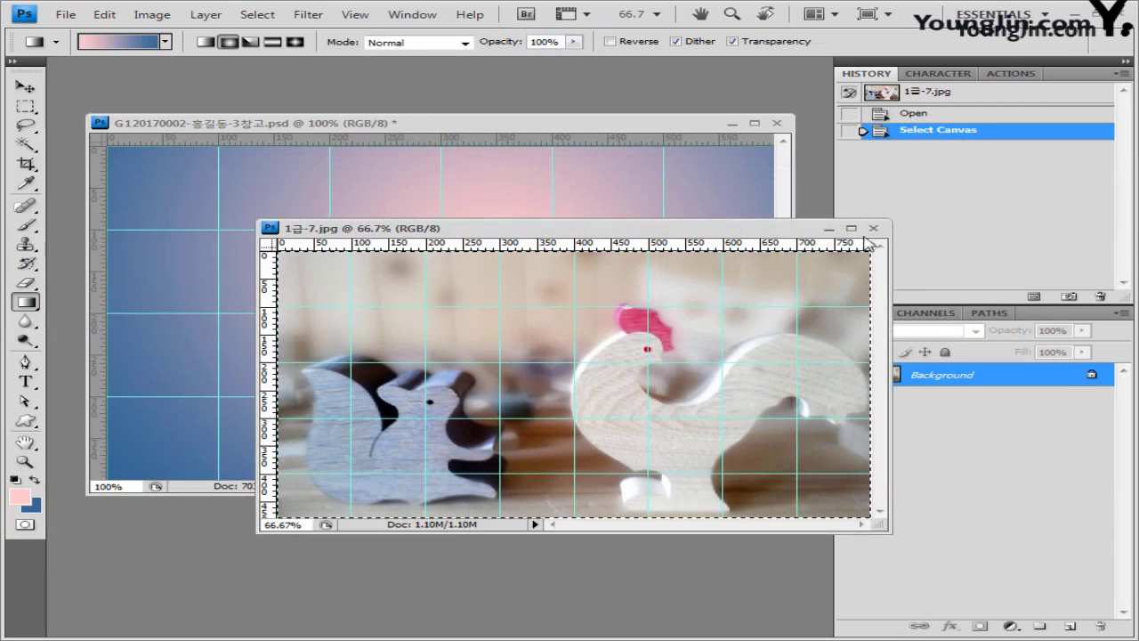
pyautogui.click(873, 228)
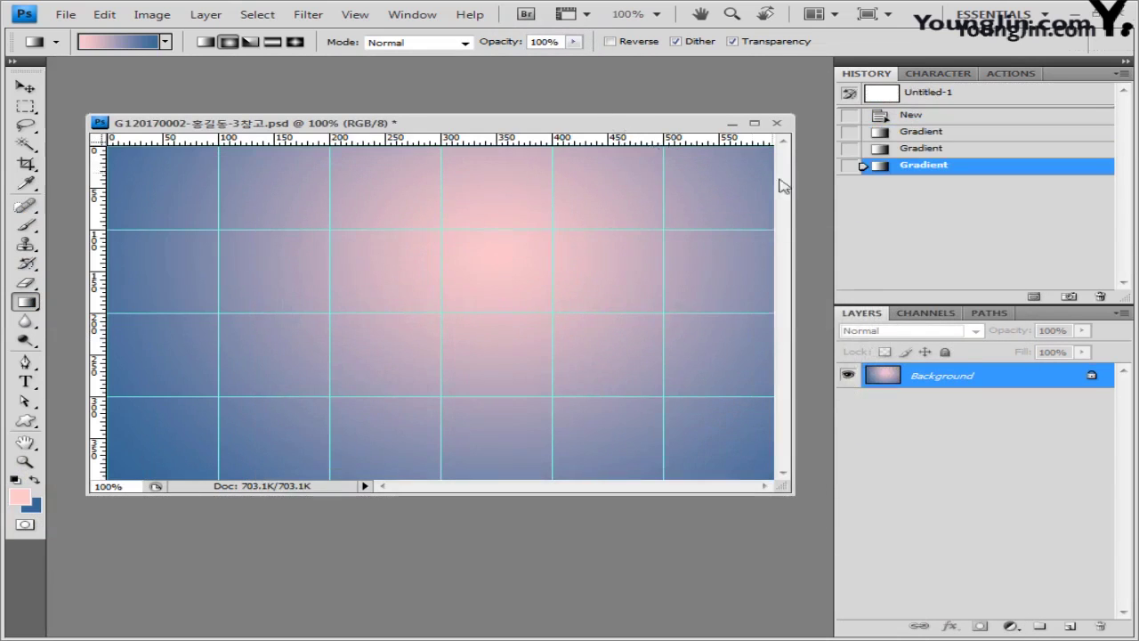
pyautogui.hotkey('ctrl', 'v')
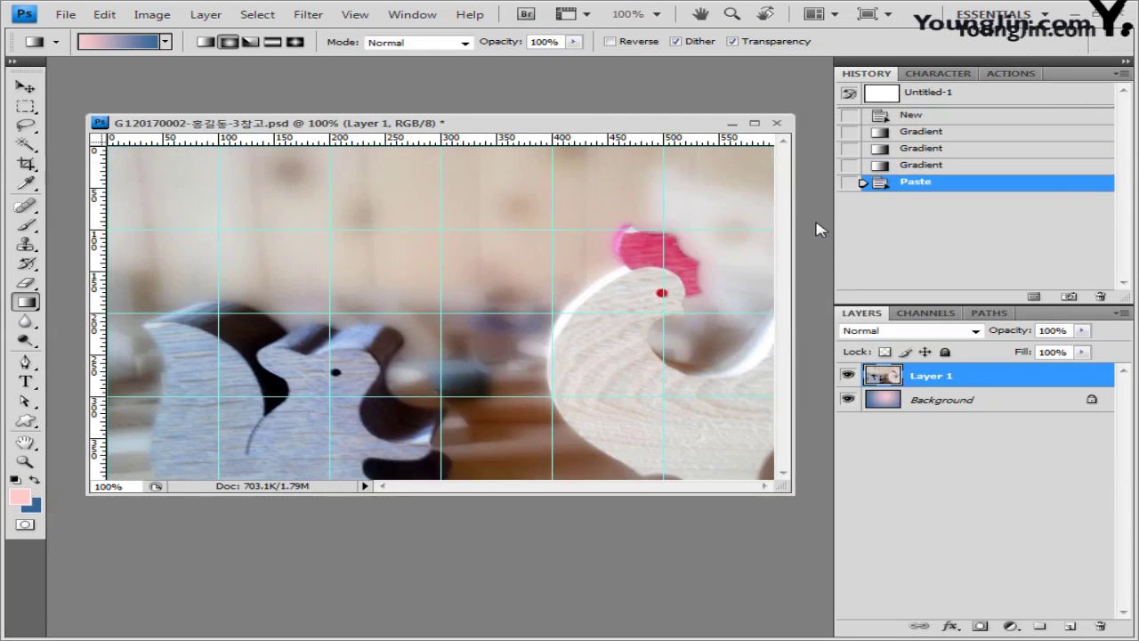
# Step: Resize the pasted photo layer and set its blend mode to Soft Light
pyautogui.hotkey('ctrl', 't')
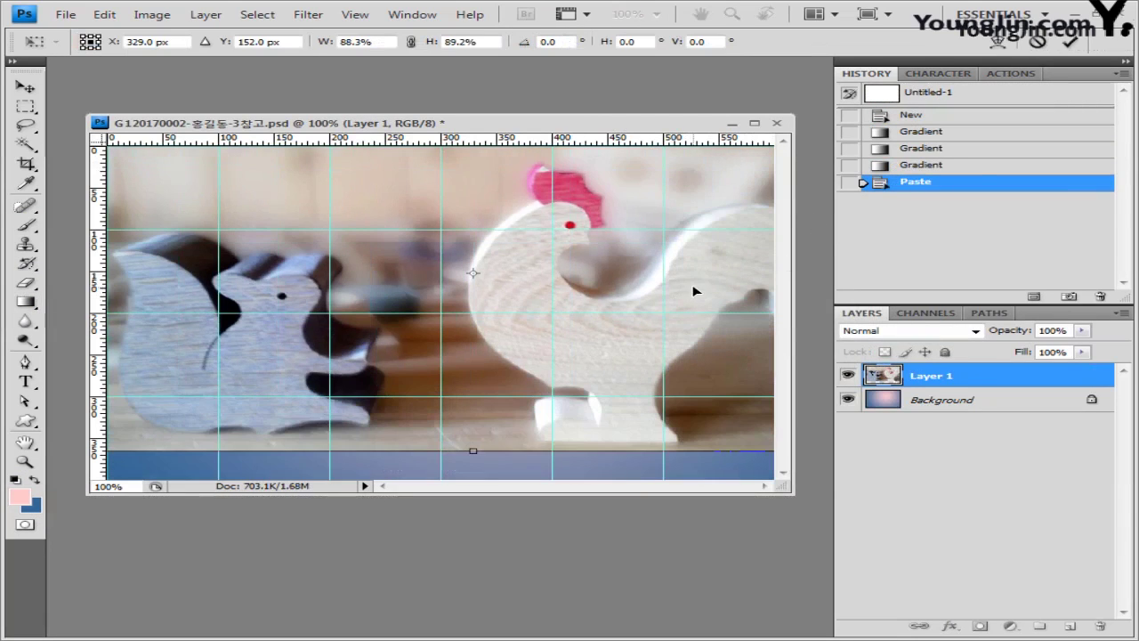
pyautogui.press('Return')
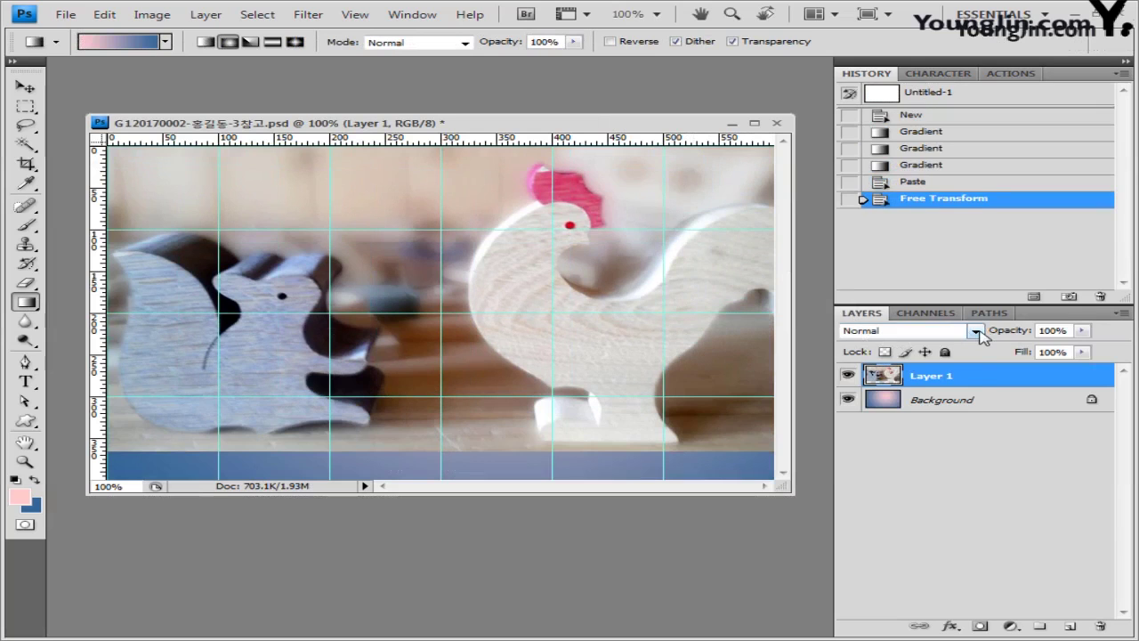
pyautogui.click(977, 331)
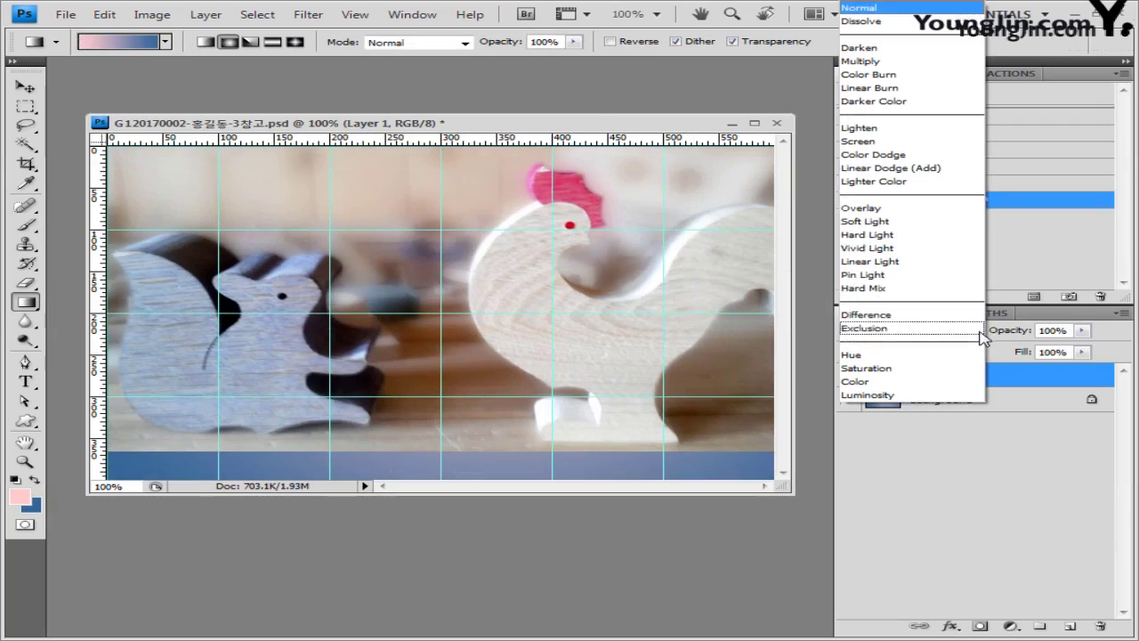
pyautogui.click(934, 228)
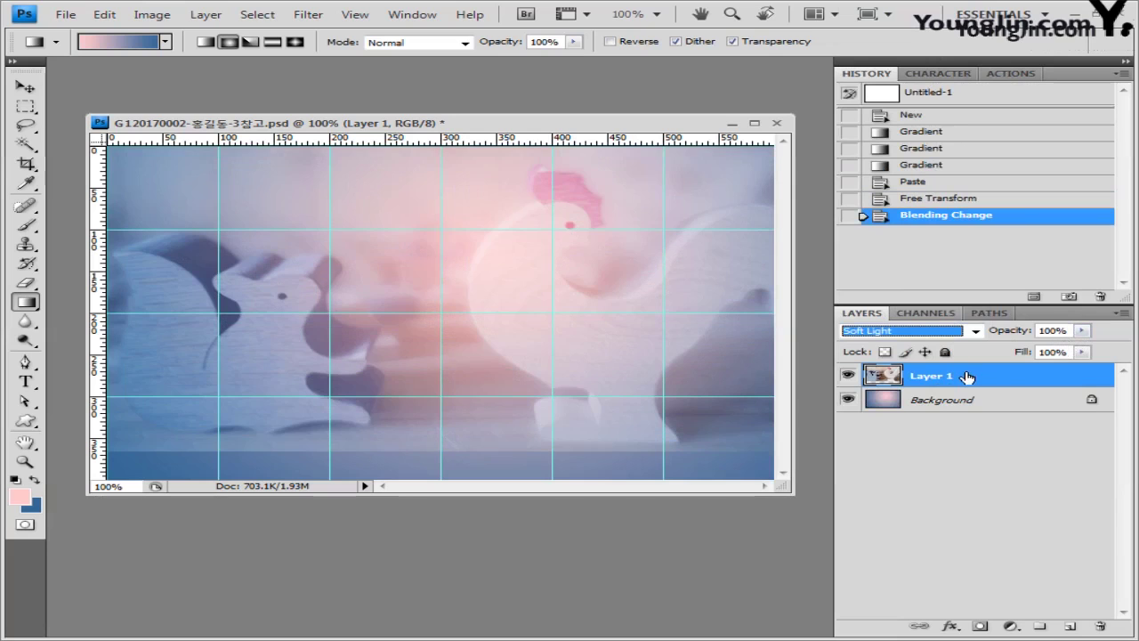
# Step: Bring up the Filter > Noise > Add Noise settings
pyautogui.click(308, 14)
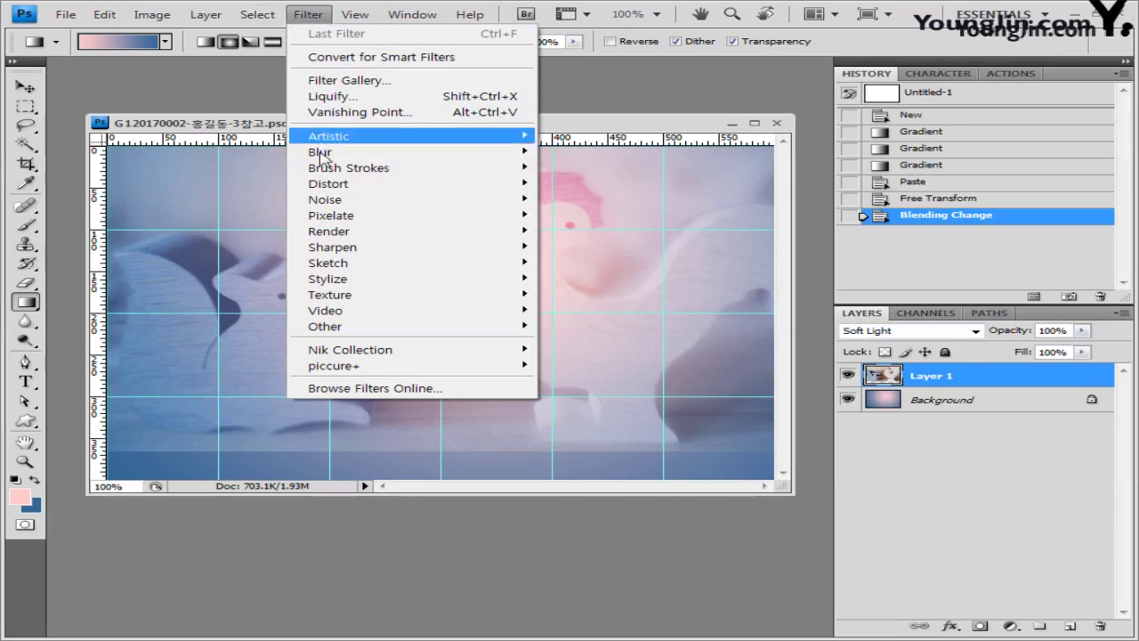
pyautogui.moveTo(321, 168)
pyautogui.moveTo(356, 200)
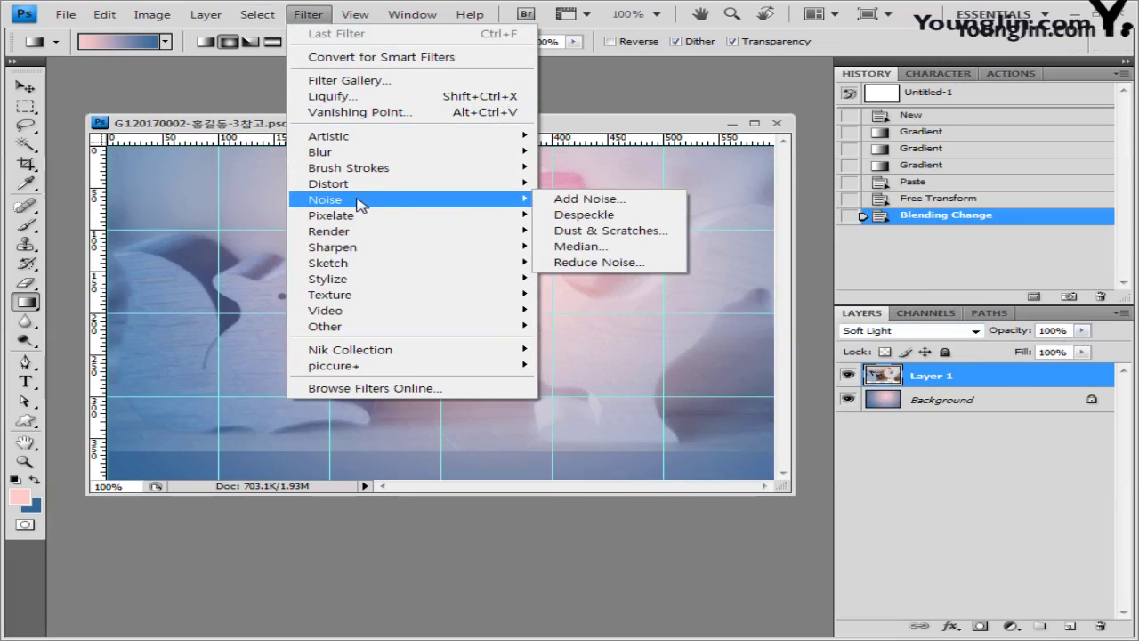
pyautogui.click(611, 199)
pyautogui.moveTo(702, 135); pyautogui.dragTo(636, 175)
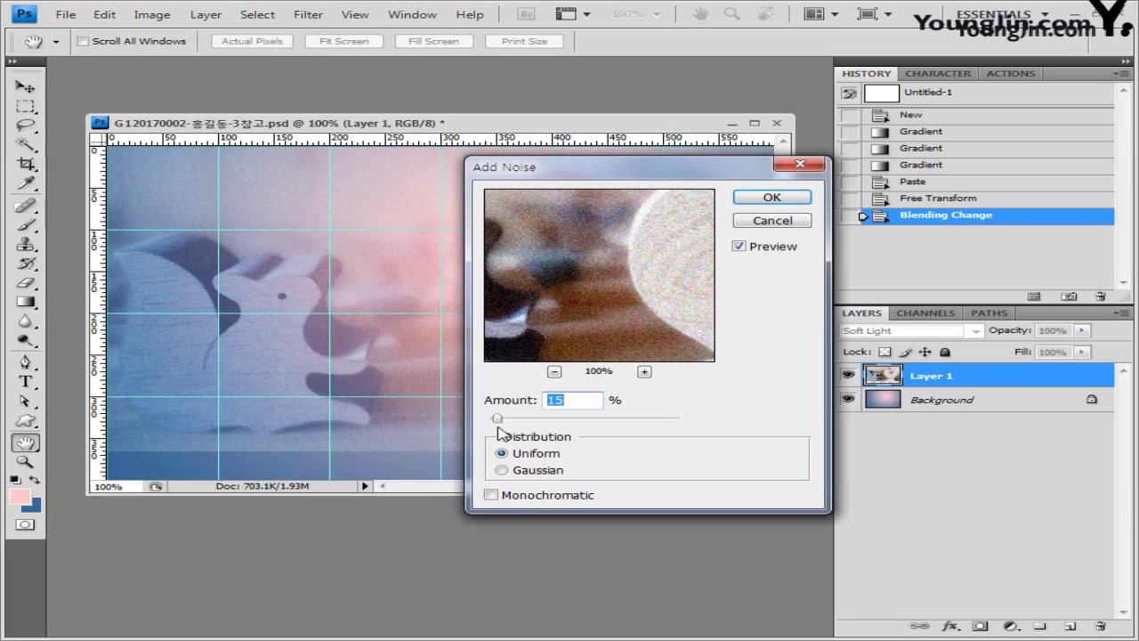
# Step: Apply Add Noise with Amount 40%, Uniform distribution and Monochromatic ticked
pyautogui.write('40')
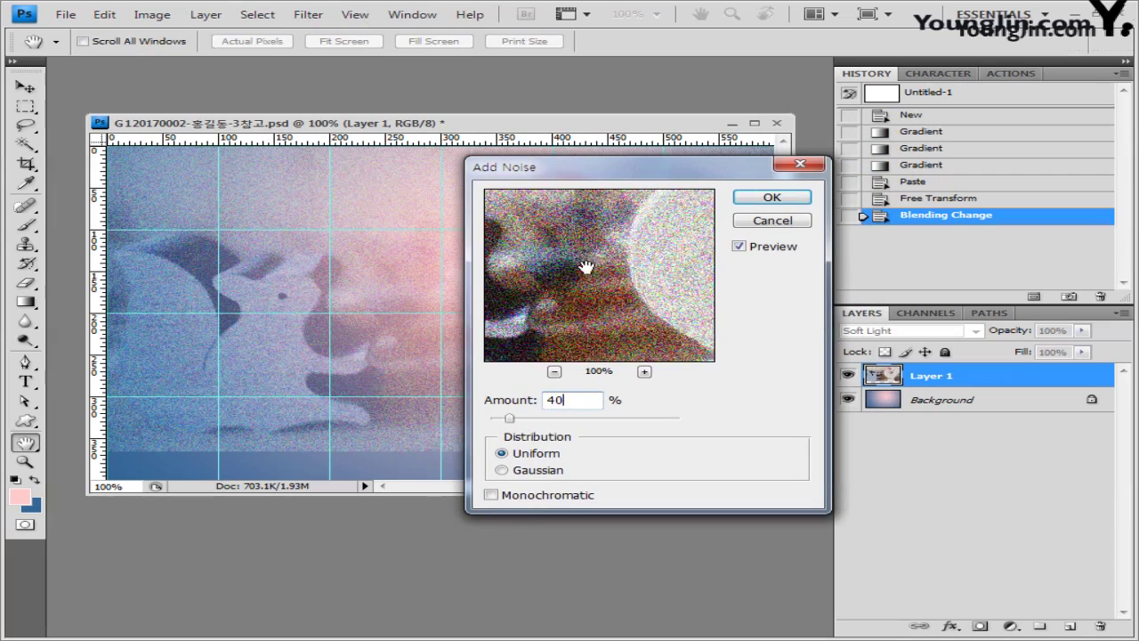
pyautogui.click(492, 496)
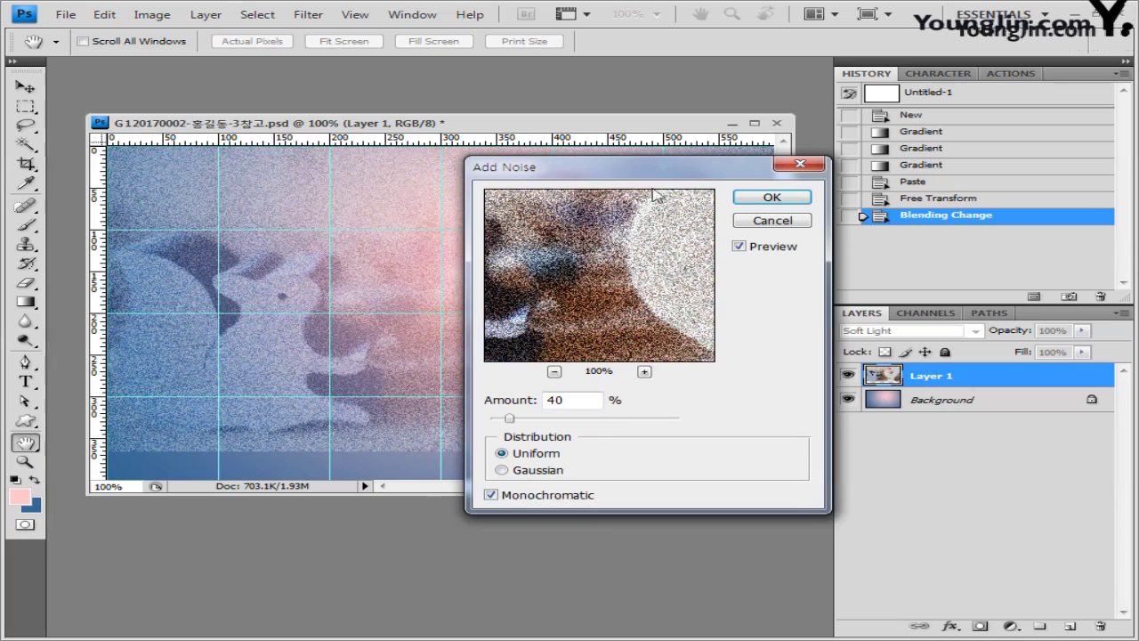
pyautogui.moveTo(663, 169); pyautogui.dragTo(704, 192)
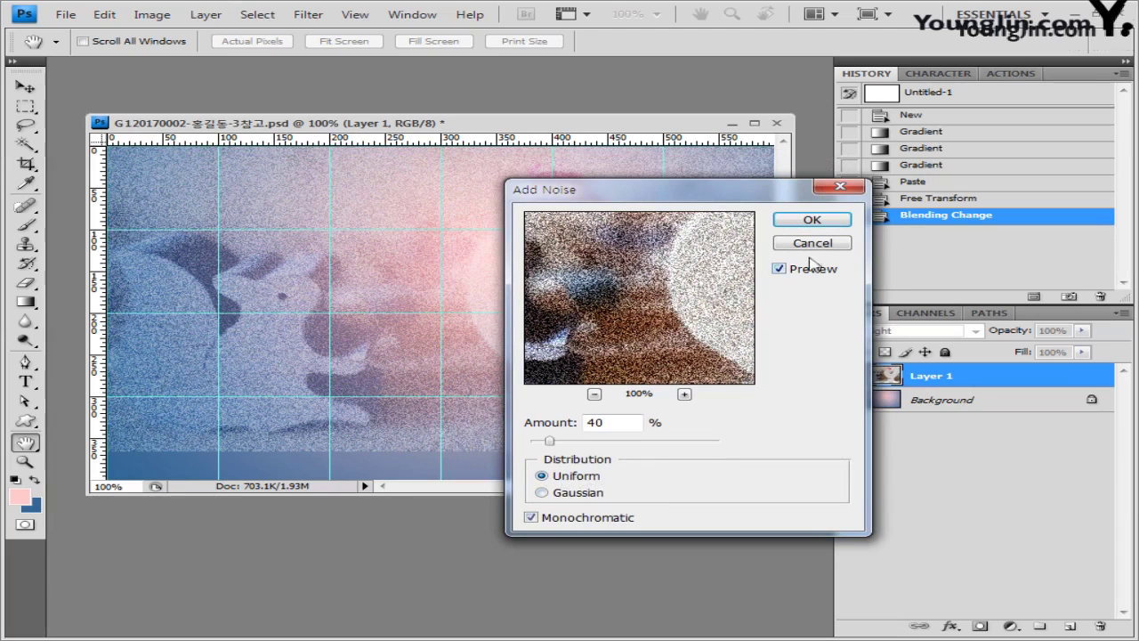
pyautogui.click(812, 219)
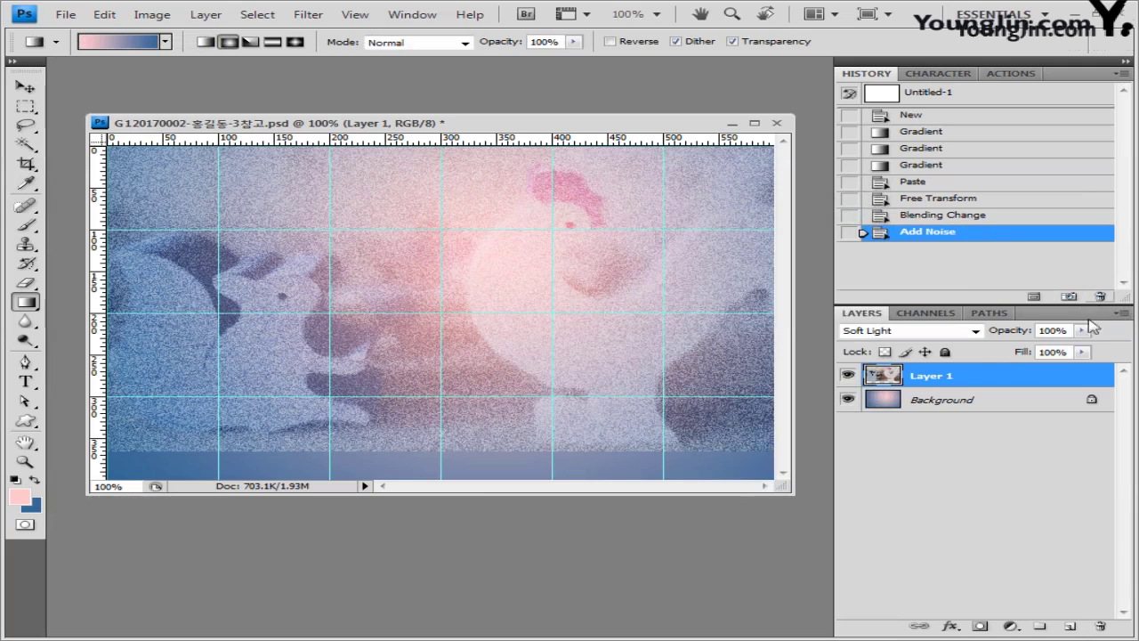
# Step: Add a layer mask to the photo layer and fade it with a vertical black-to-white gradient
pyautogui.click(980, 628)
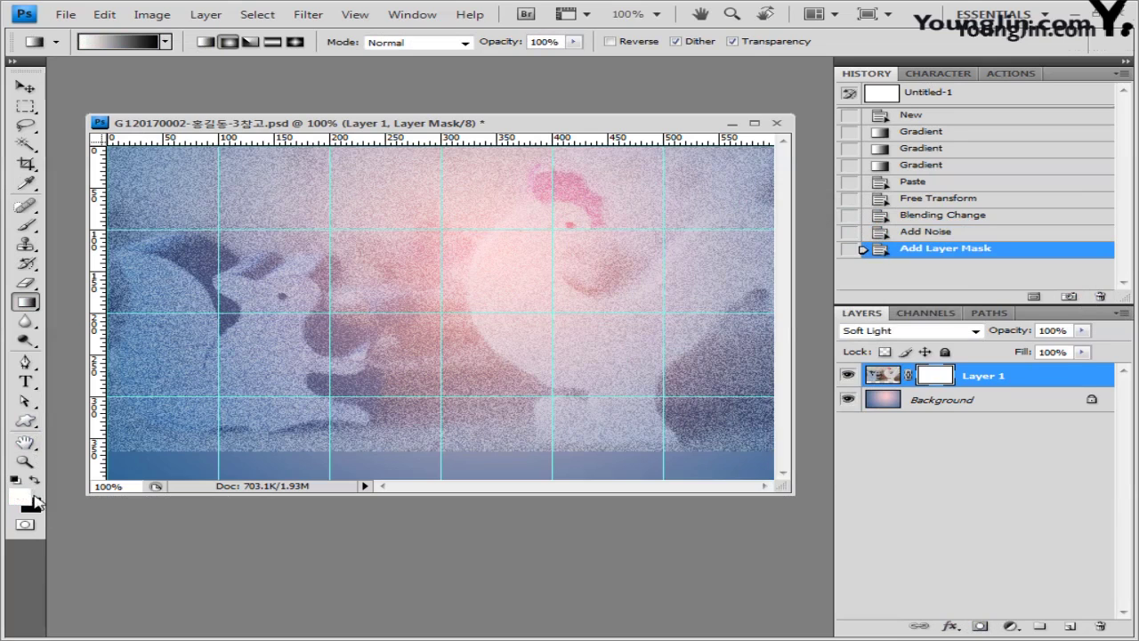
pyautogui.click(35, 482)
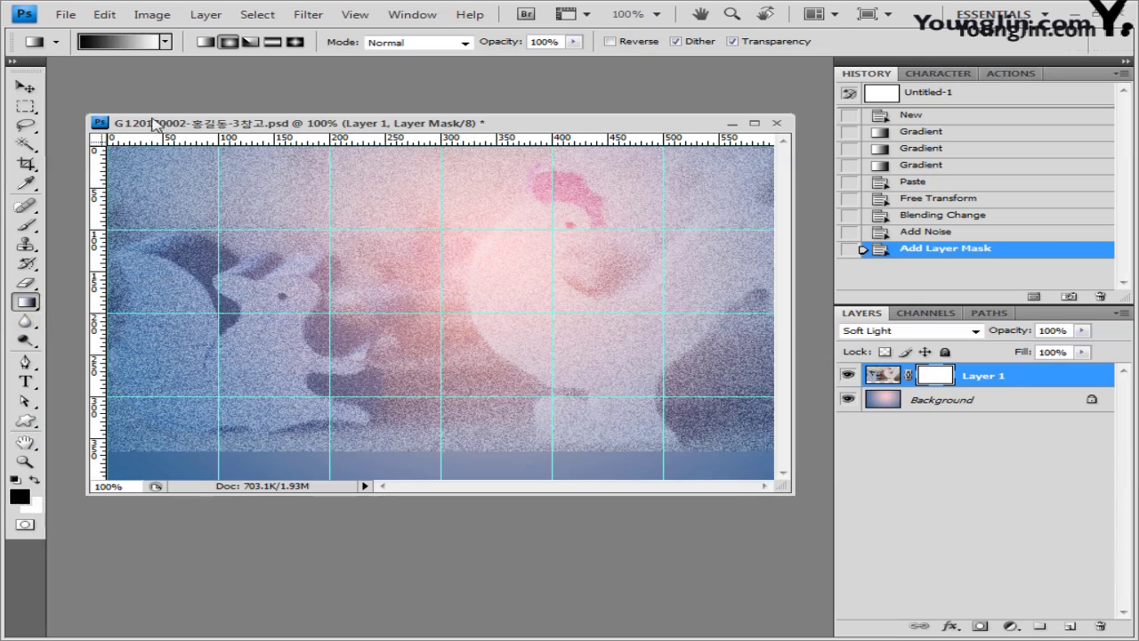
pyautogui.click(117, 49)
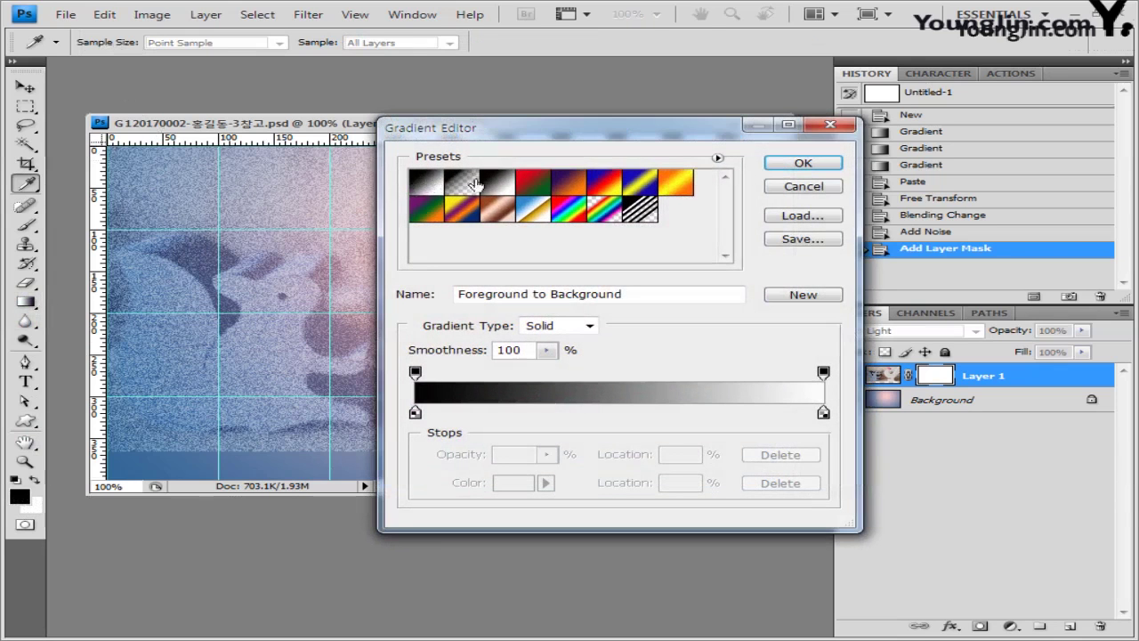
pyautogui.click(804, 165)
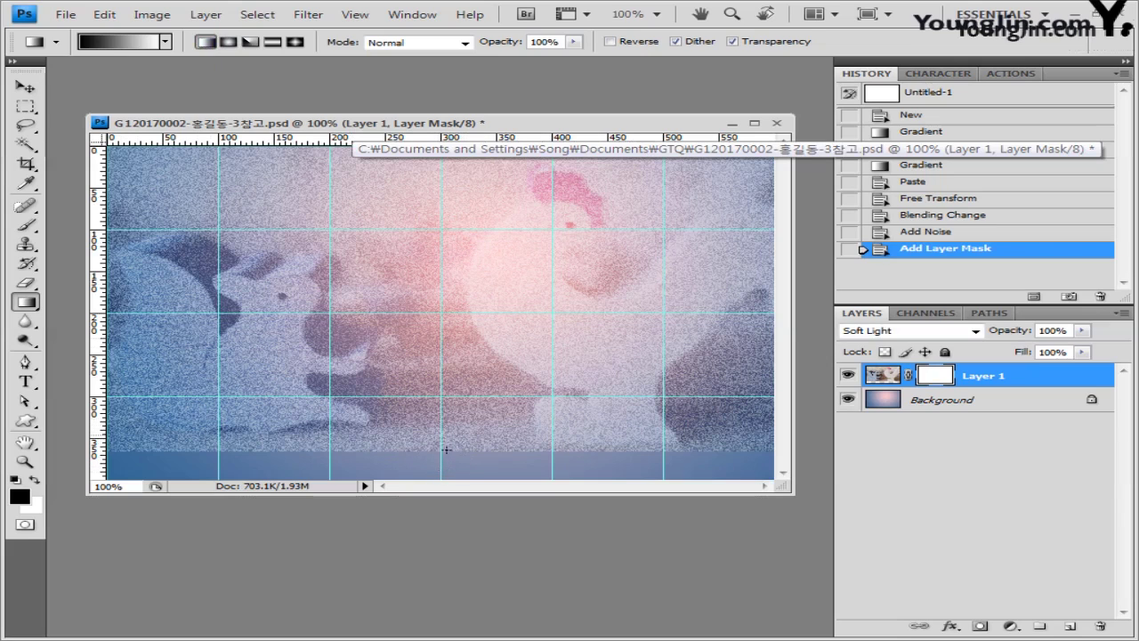
pyautogui.moveTo(475, 464); pyautogui.dragTo(480, 402)
pyautogui.moveTo(467, 334); pyautogui.dragTo(497, 356)
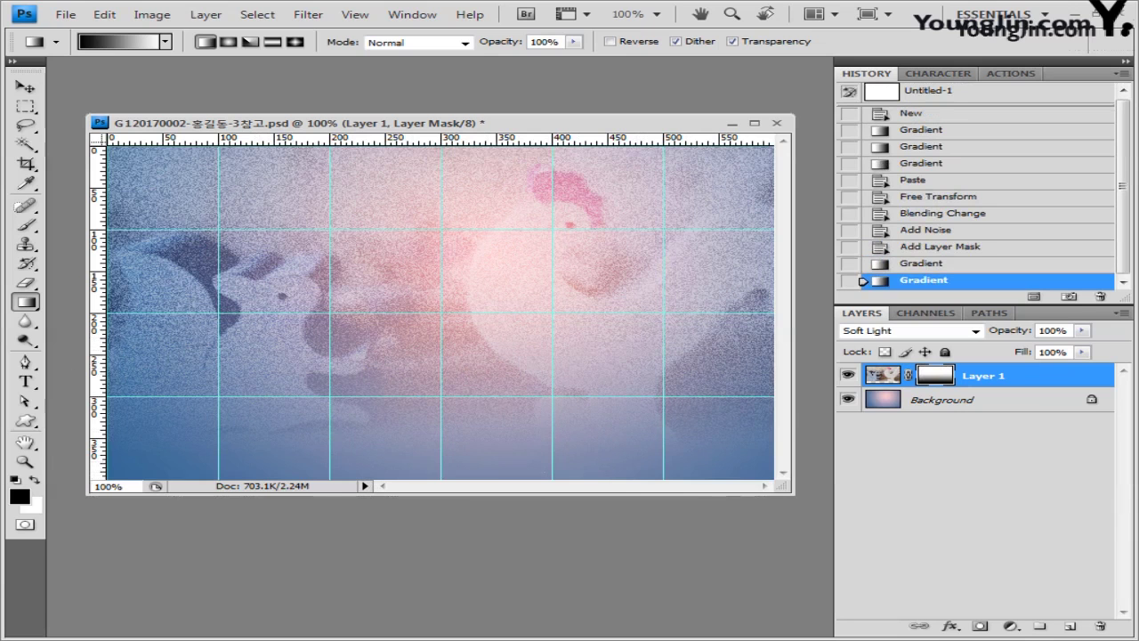
# Step: Open 1급-8.jpg, the polka-dot ball photo, in its own floating window
pyautogui.hotkey('alt', 'Tab')
pyautogui.moveTo(502, 369); pyautogui.dragTo(569, 82)
pyautogui.moveTo(125, 69); pyautogui.dragTo(267, 191)
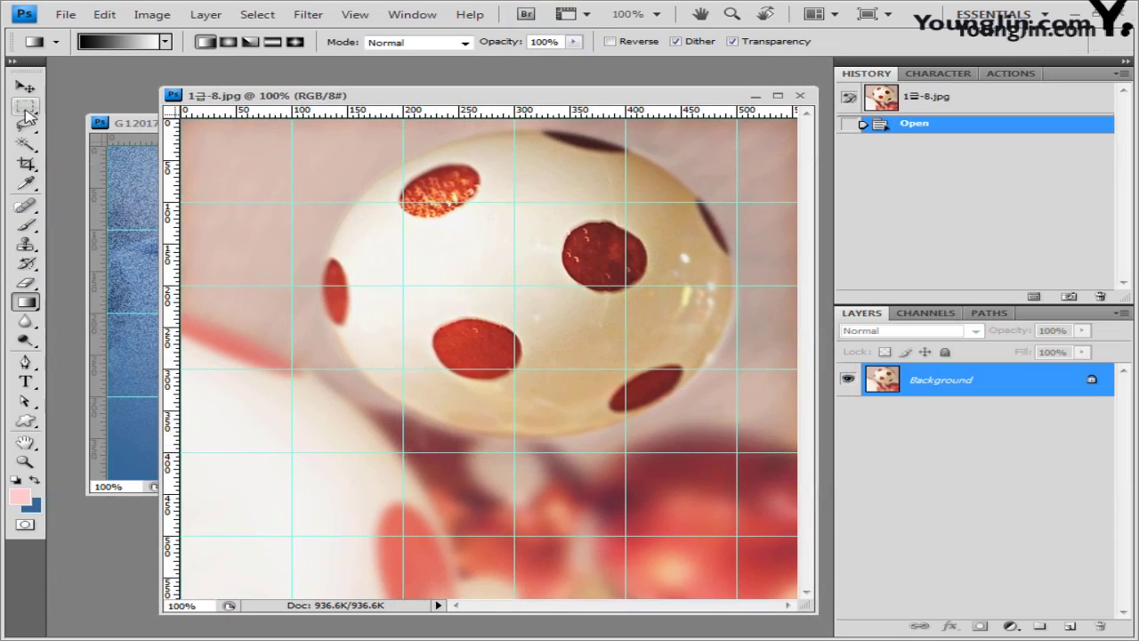
# Step: Choose the Elliptical Marquee and set guides around the ball in the photo
pyautogui.moveTo(25, 106); pyautogui.dragTo(82, 127)
pyautogui.click(133, 196)
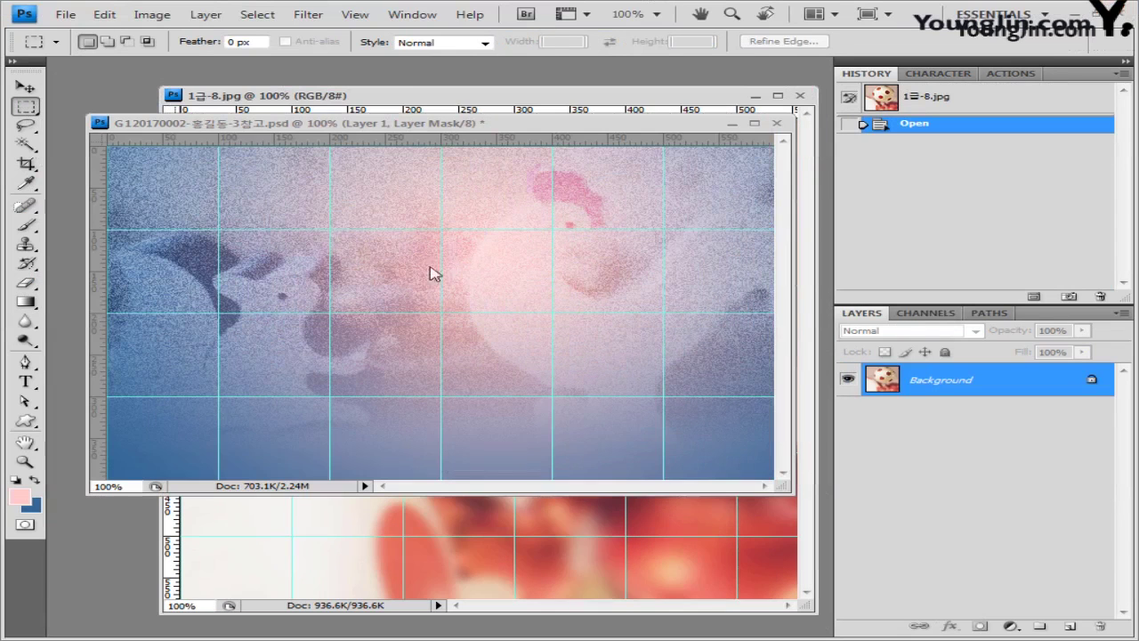
pyautogui.click(456, 125)
pyautogui.hotkey('ctrl', 'Tab')
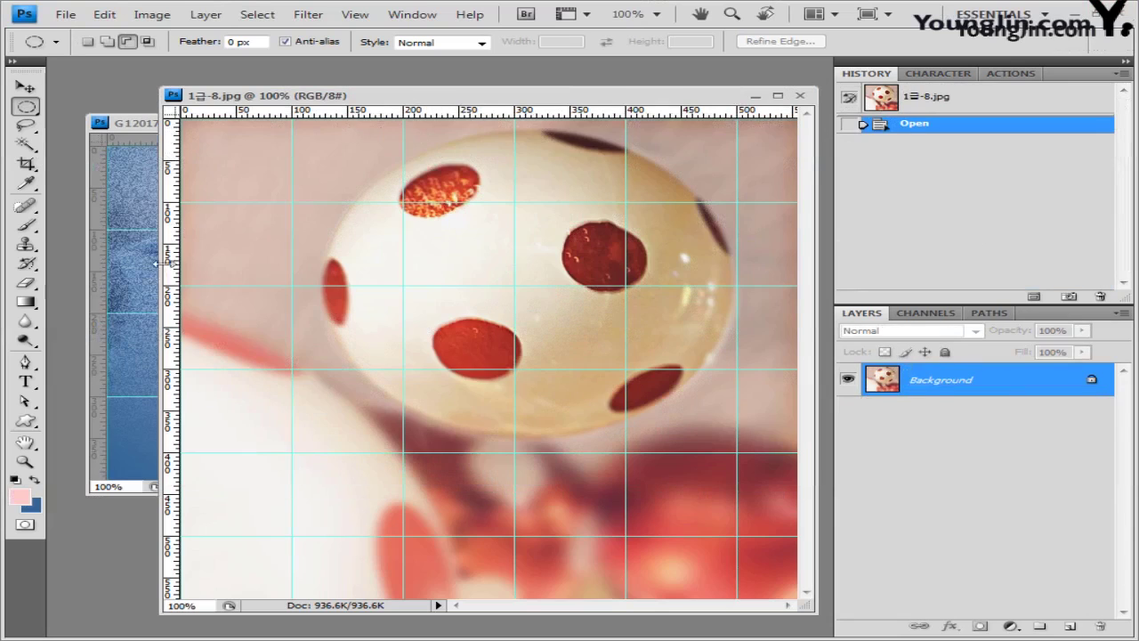
pyautogui.moveTo(166, 264); pyautogui.dragTo(320, 277)
pyautogui.moveTo(397, 116)
pyautogui.mouseDown()
pyautogui.moveTo(394, 145)
pyautogui.moveTo(393, 130)
pyautogui.mouseUp()
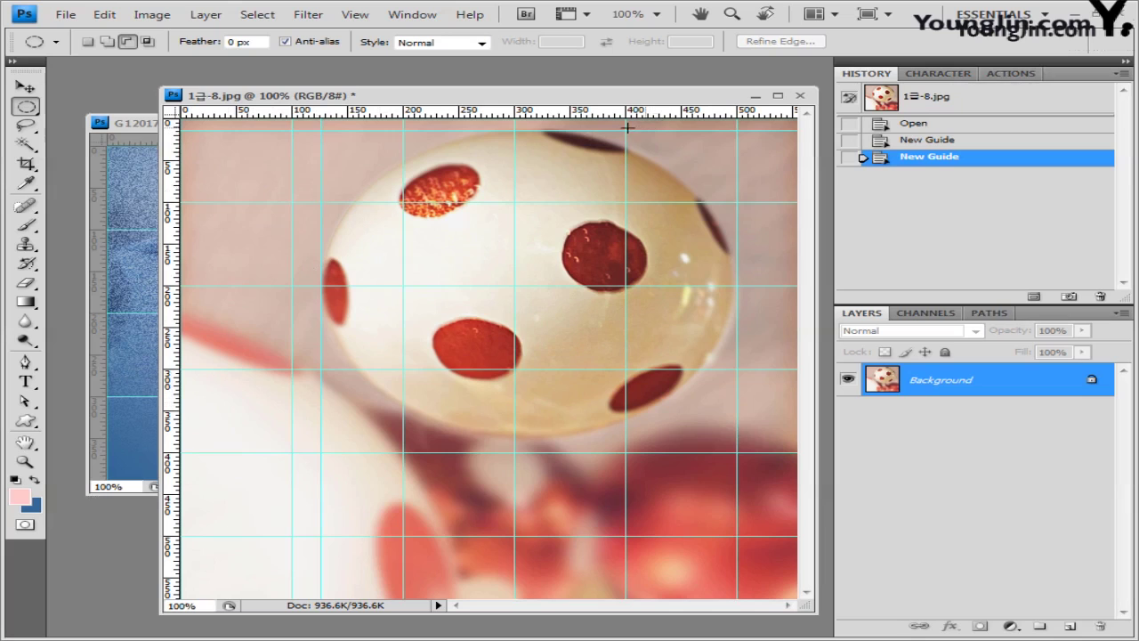
pyautogui.moveTo(790, 302); pyautogui.dragTo(75, 270)
pyautogui.moveTo(539, 112); pyautogui.dragTo(555, 437)
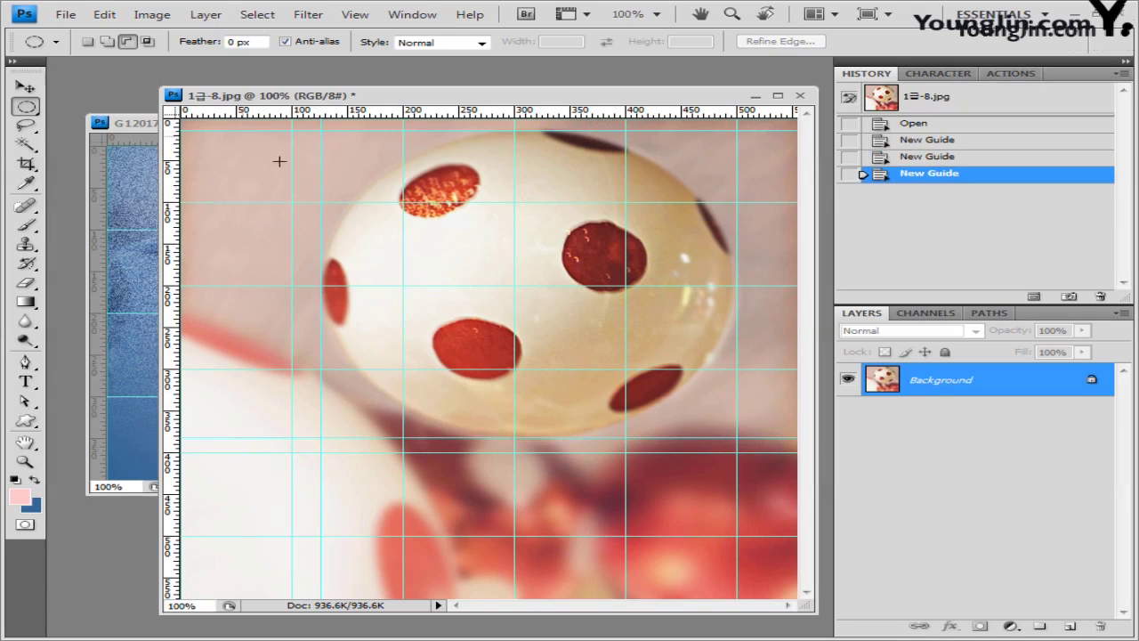
pyautogui.click(361, 18)
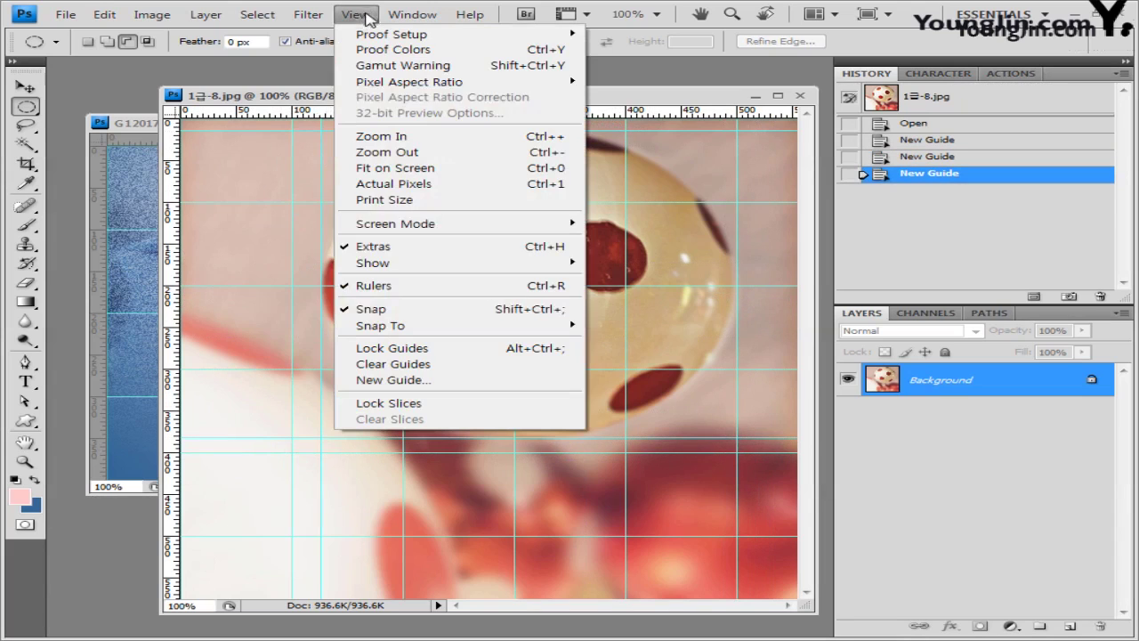
pyautogui.click(624, 165)
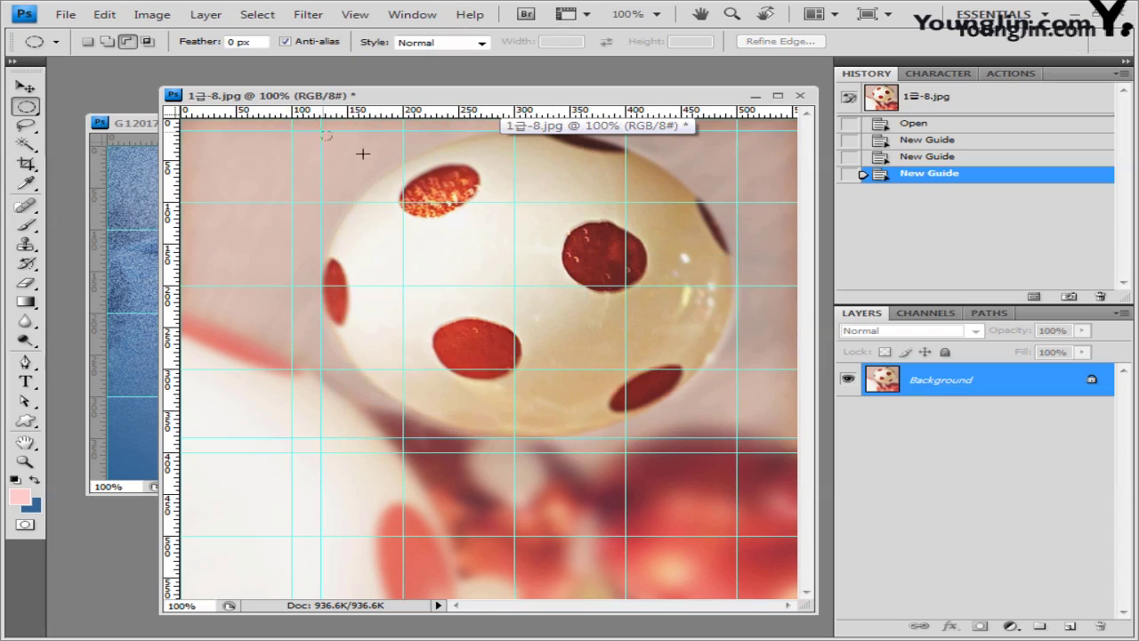
# Step: Select the ball with an ellipse, close the photo without saving, and paste it in
pyautogui.moveTo(362, 154); pyautogui.dragTo(737, 437)
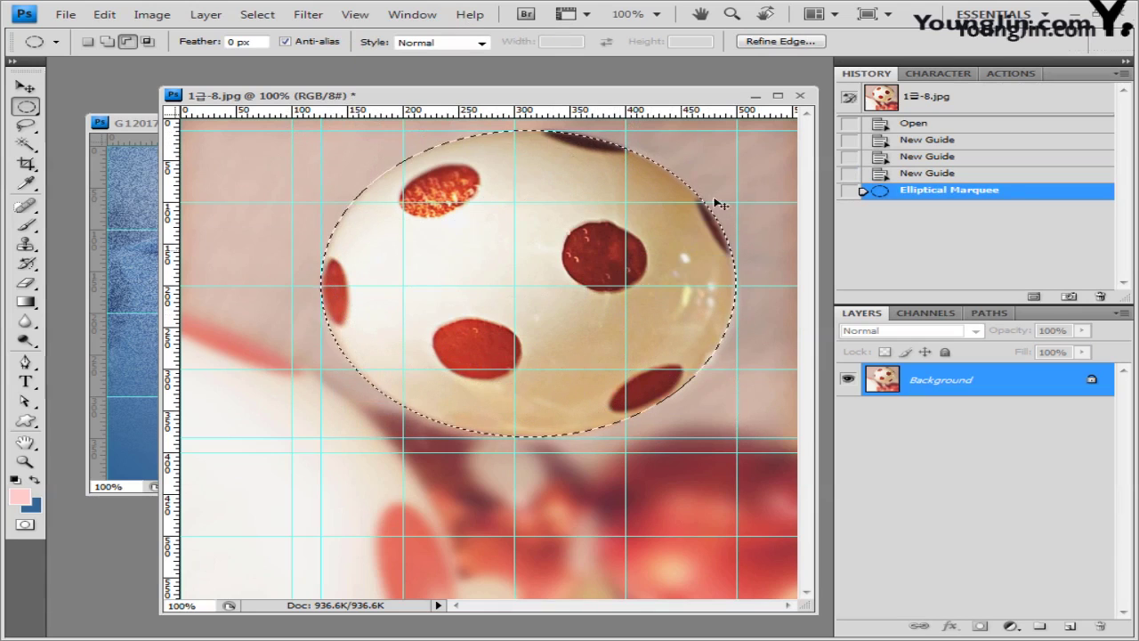
pyautogui.click(800, 95)
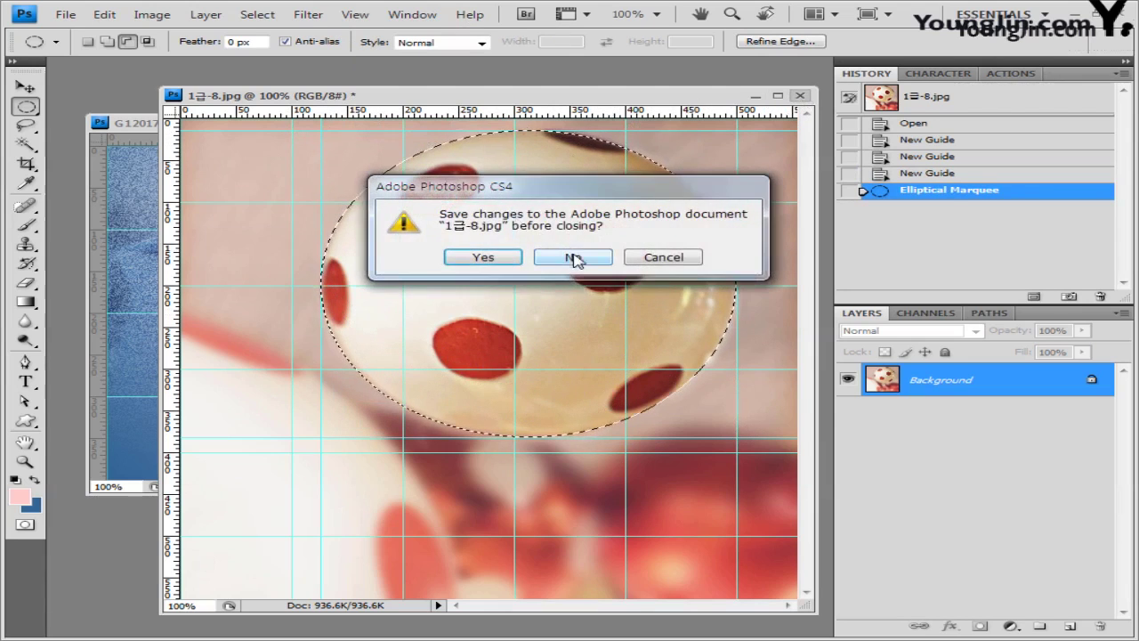
pyautogui.click(574, 259)
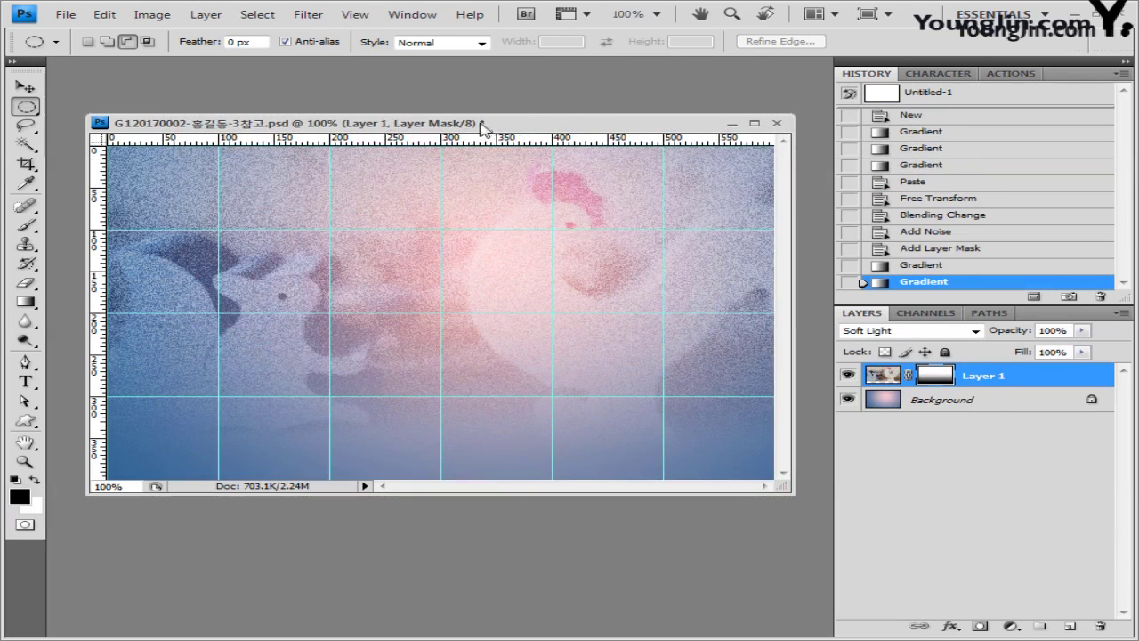
pyautogui.hotkey('ctrl', 'v')
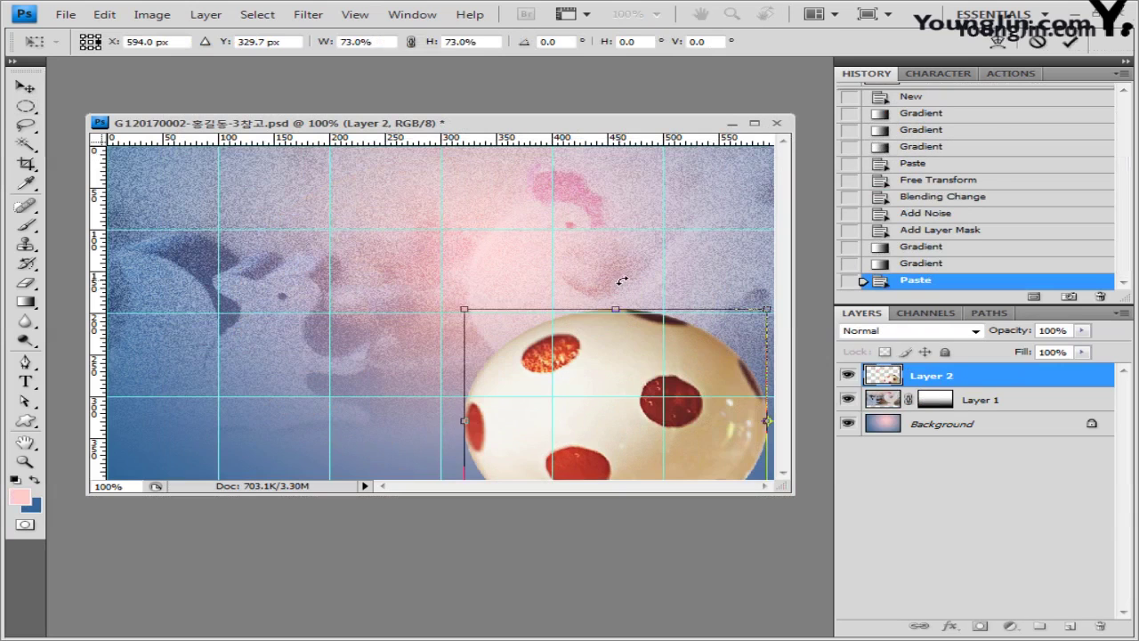
# Step: Commit the ball's shrink at lower right and apply the Film Grain filter
pyautogui.press('Return')
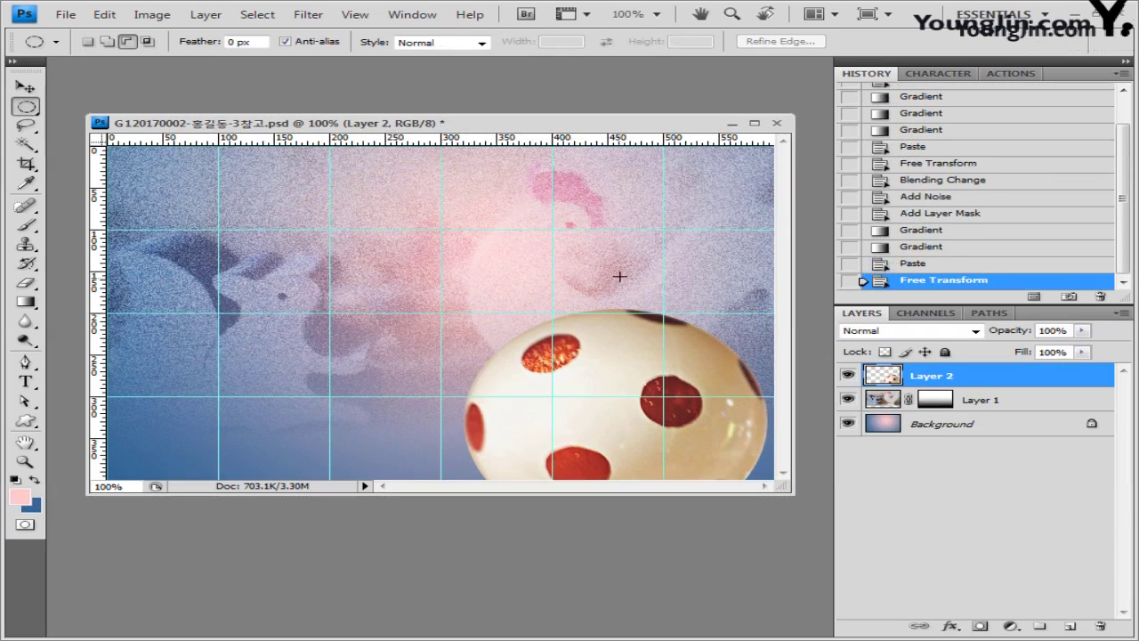
pyautogui.click(326, 21)
pyautogui.moveTo(374, 136)
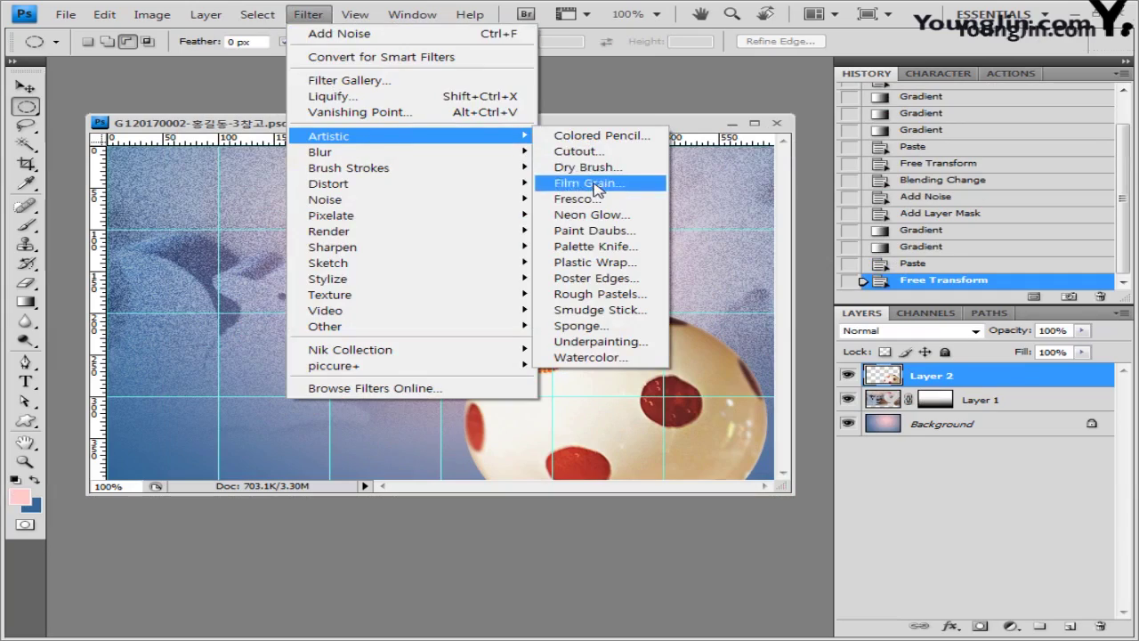
pyautogui.click(595, 184)
pyautogui.click(951, 44)
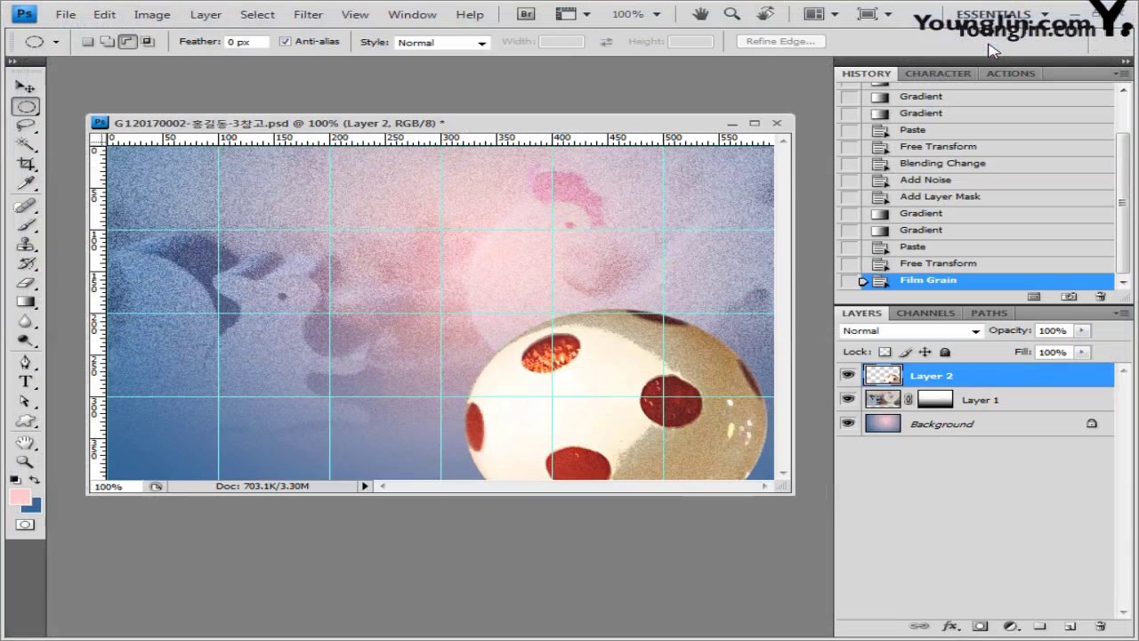
# Step: Set the ball layer to 80% opacity and add a drop shadow with Use Global Light off
pyautogui.click(1053, 331)
pyautogui.write('80')
pyautogui.press('Return')
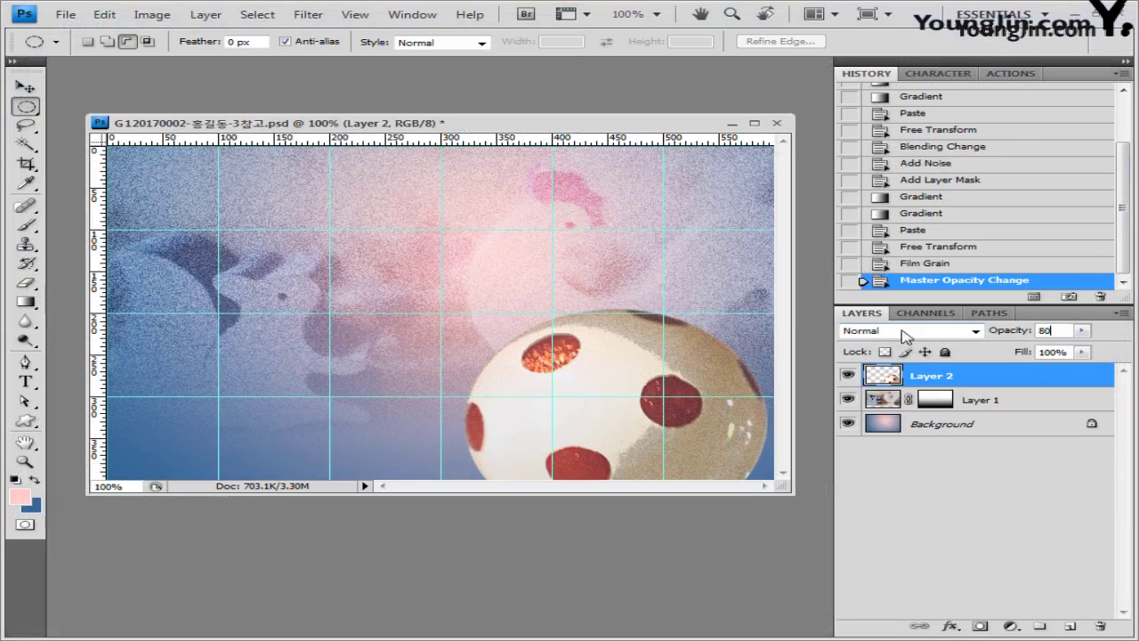
pyautogui.click(950, 626)
pyautogui.click(1016, 455)
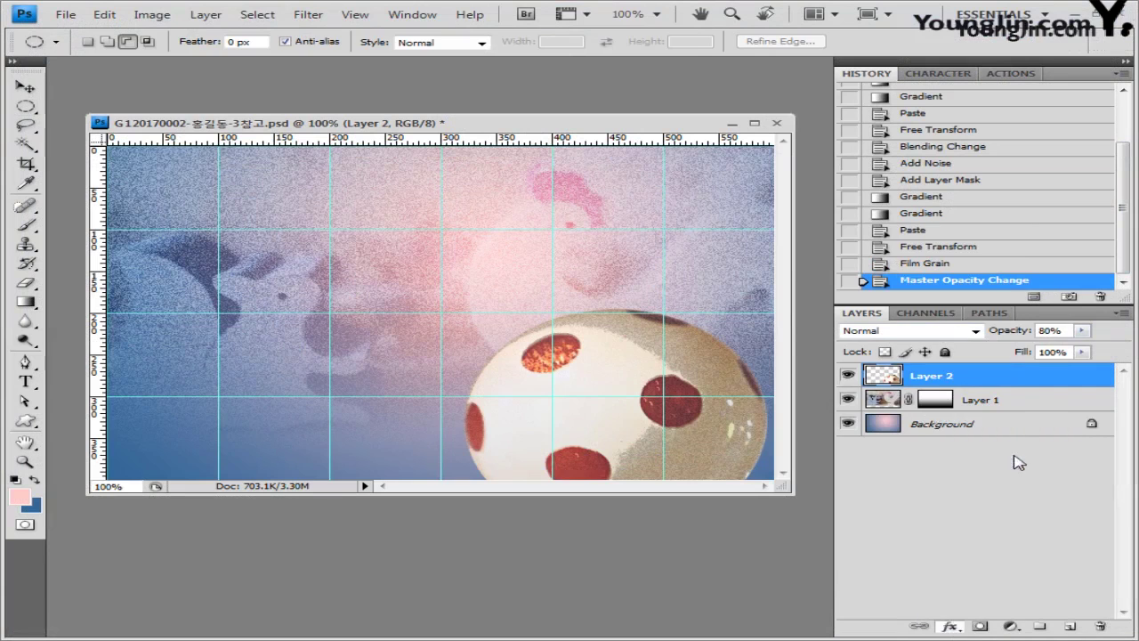
pyautogui.click(753, 335)
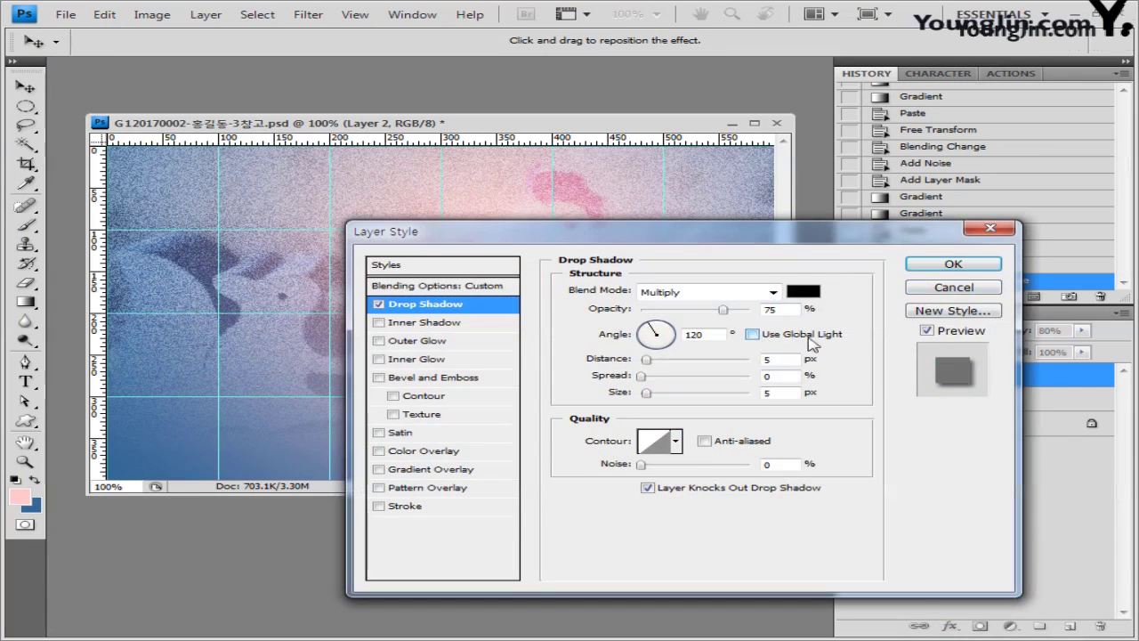
pyautogui.click(953, 264)
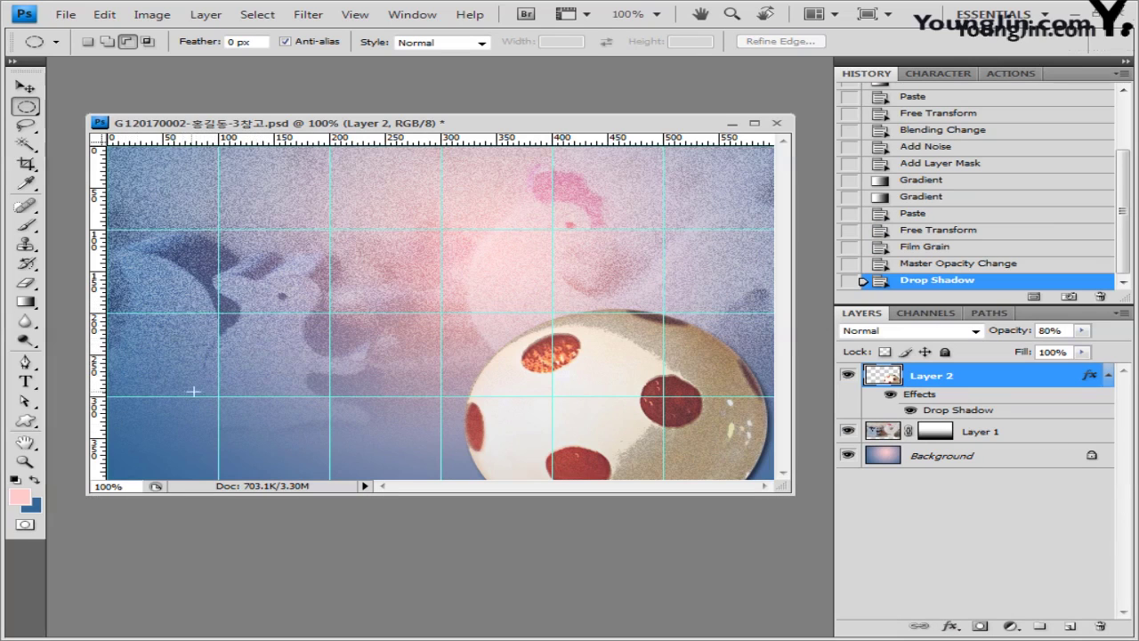
pyautogui.click(26, 422)
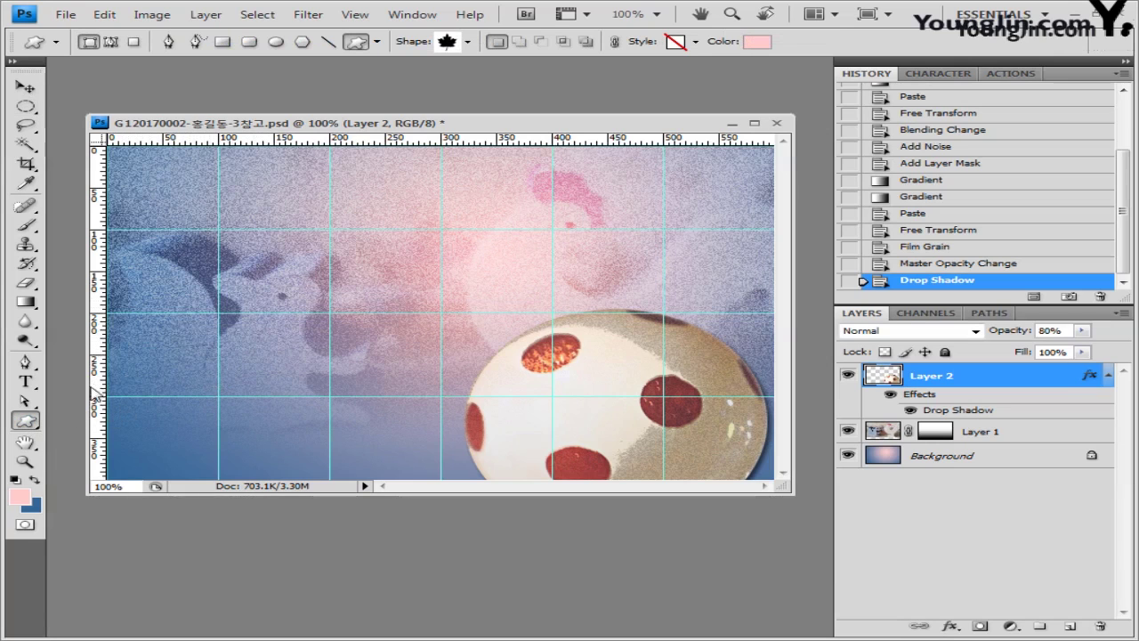
# Step: Load the Animals shape set and draw a cat silhouette at the lower left
pyautogui.click(468, 42)
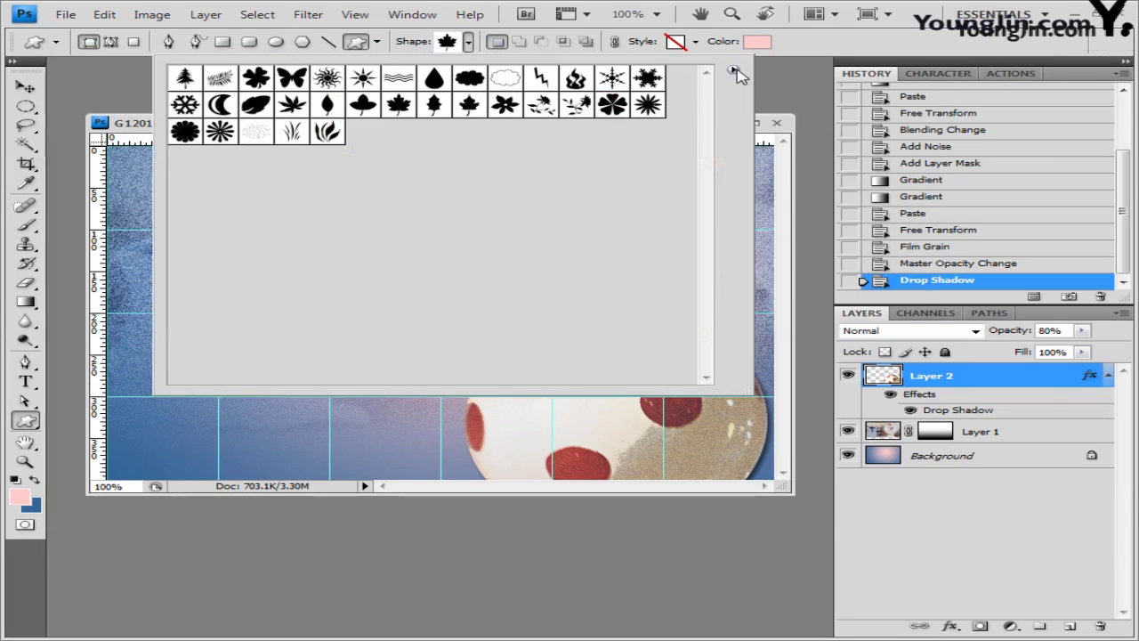
pyautogui.click(733, 69)
pyautogui.click(788, 322)
pyautogui.click(487, 258)
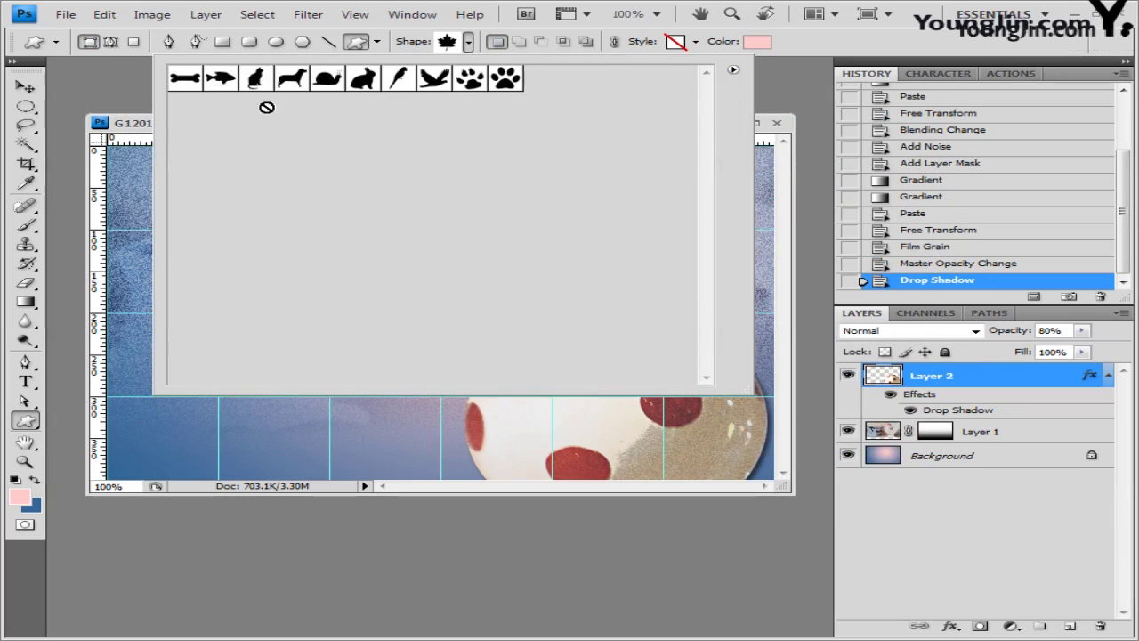
pyautogui.click(256, 80)
pyautogui.click(833, 42)
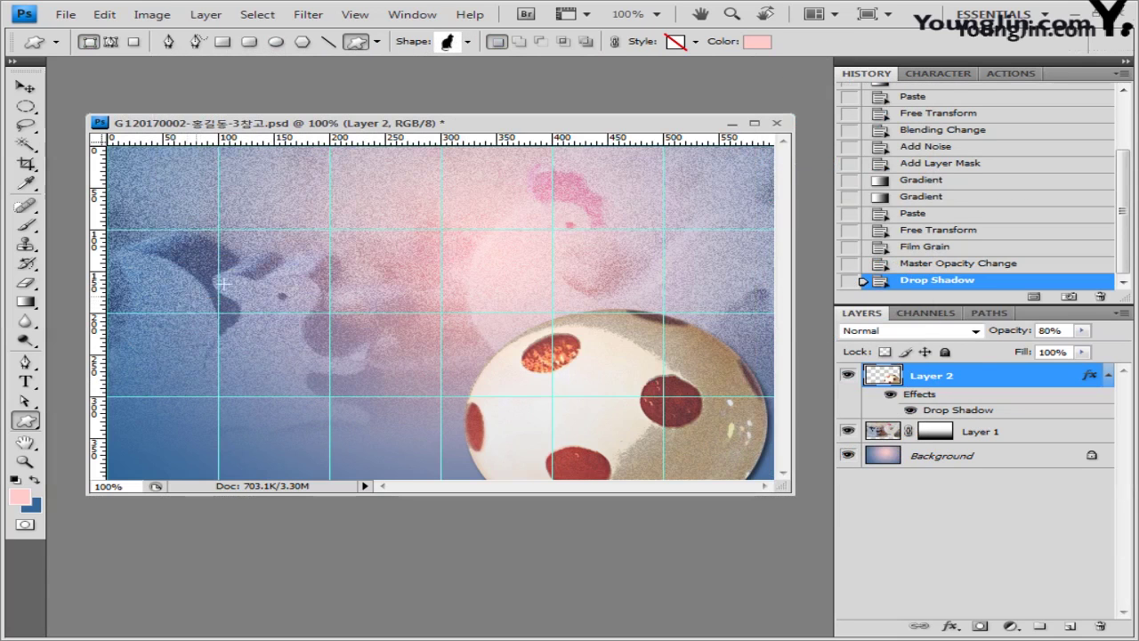
pyautogui.moveTo(218, 303); pyautogui.dragTo(105, 478)
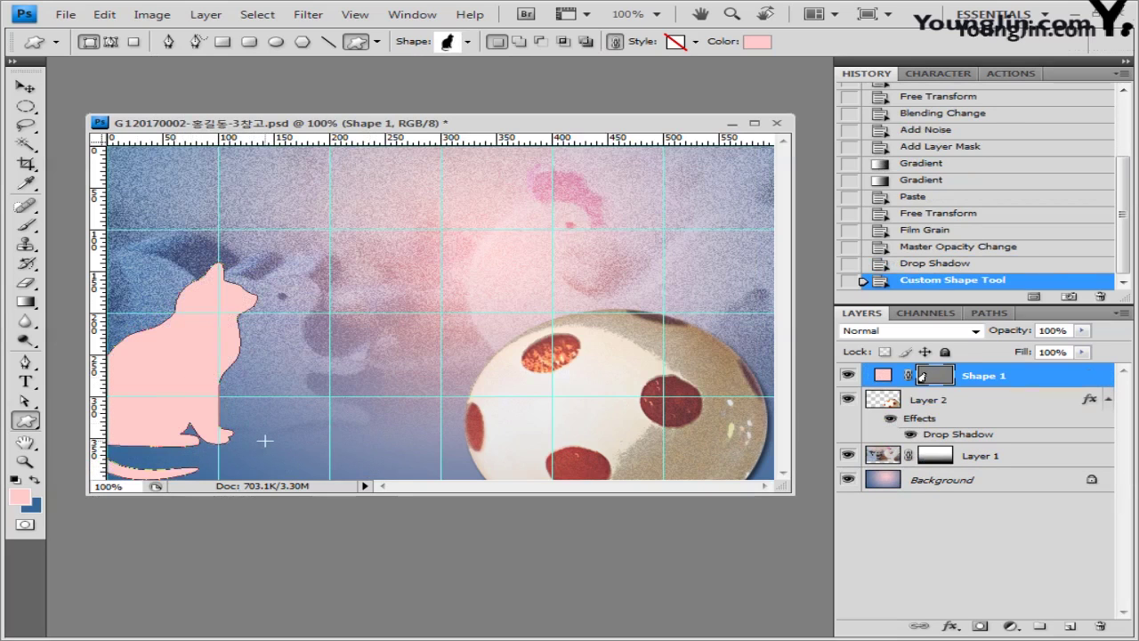
# Step: Enlarge the cat shape and fill it with light cyan #ccffff
pyautogui.hotkey('ctrl', 't')
pyautogui.moveTo(265, 440); pyautogui.dragTo(302, 492)
pyautogui.press('Return')
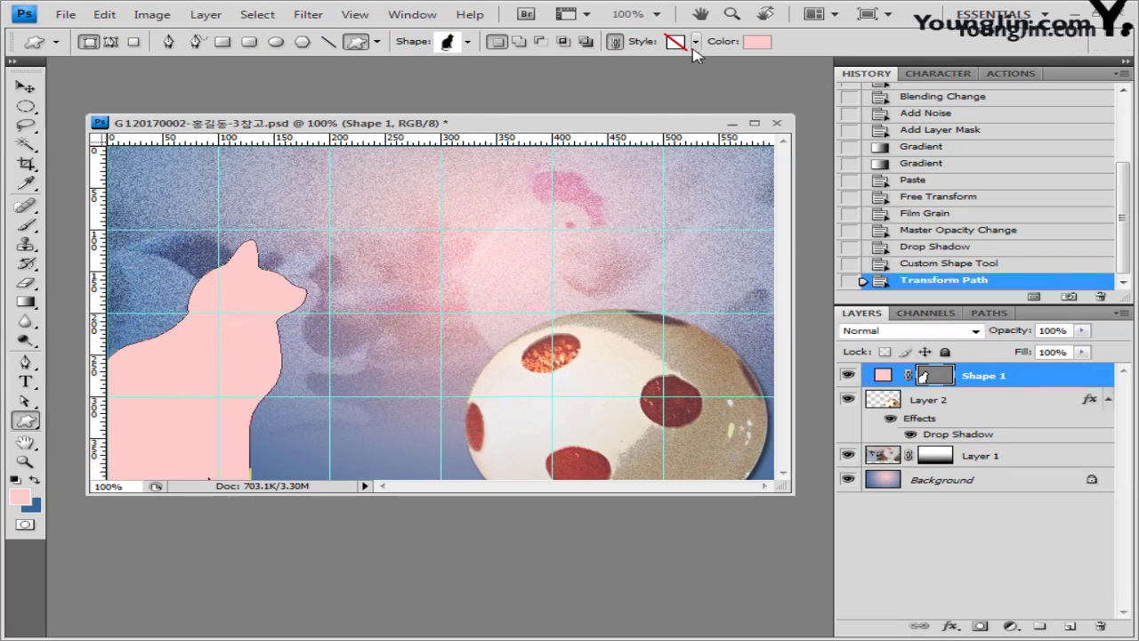
pyautogui.click(758, 43)
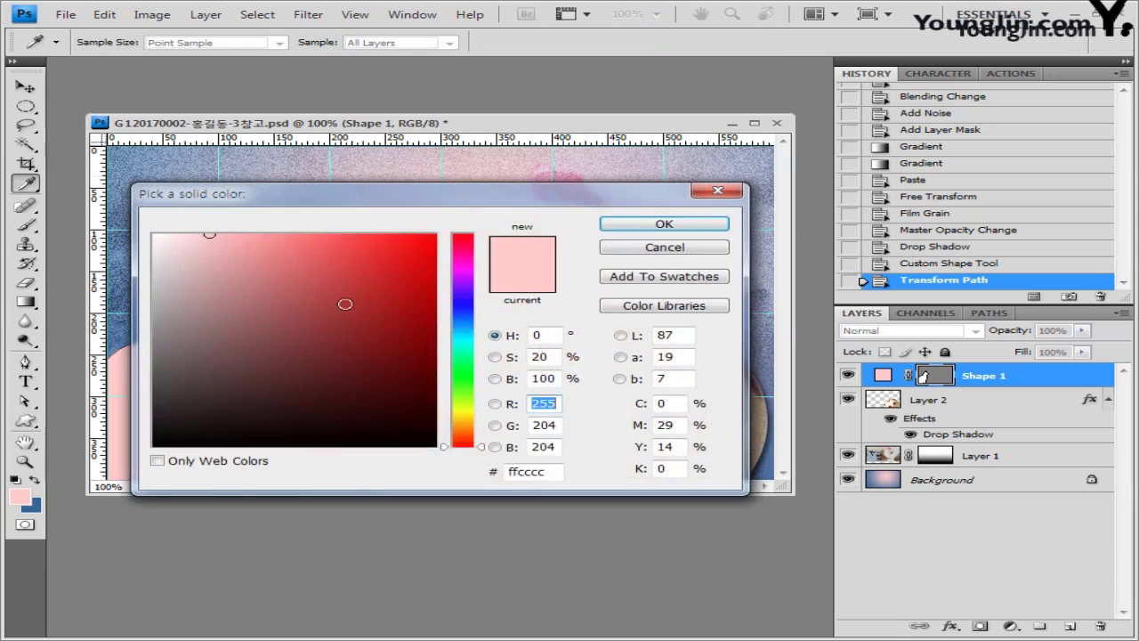
pyautogui.doubleClick(539, 473)
pyautogui.write('ccffff')
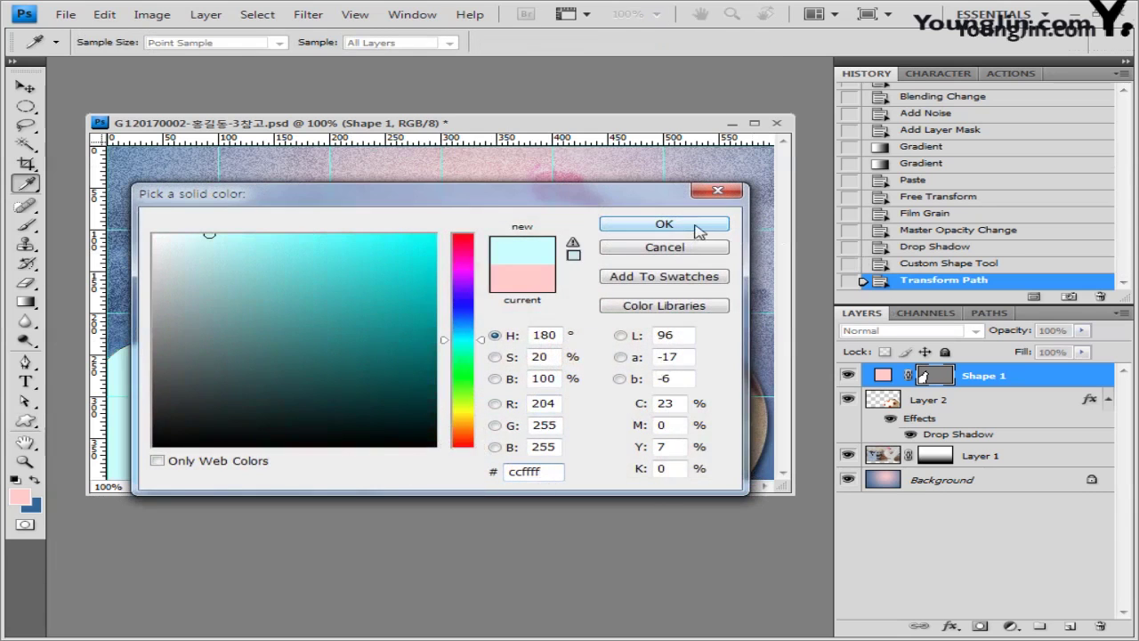
pyautogui.click(698, 226)
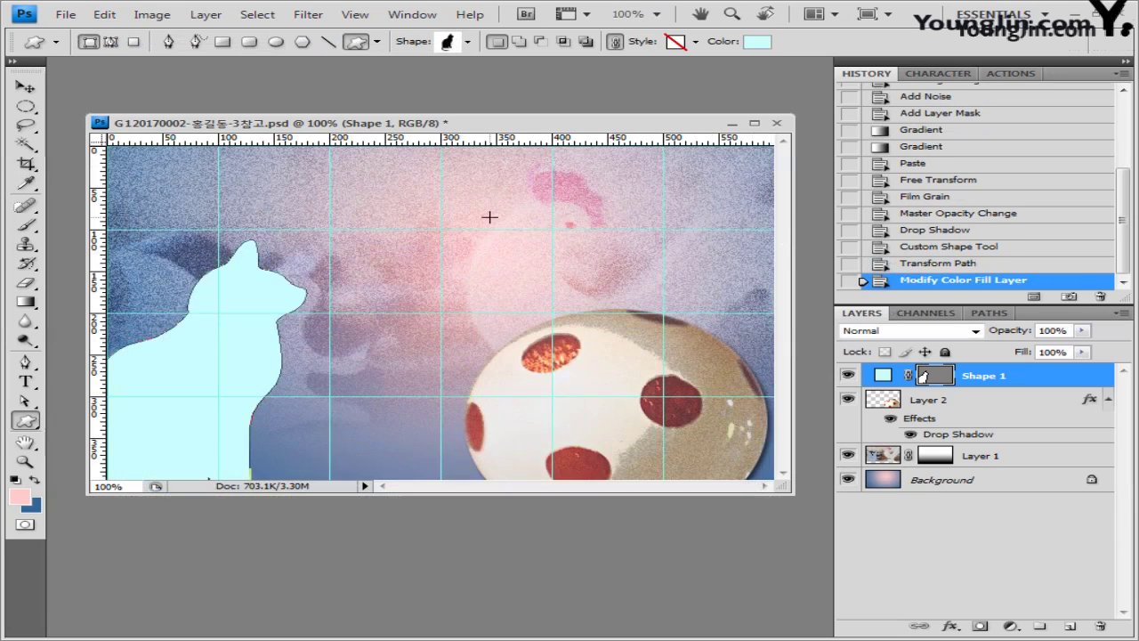
# Step: Set the cat layer to Soft Light and add an Outer Glow effect
pyautogui.click(976, 331)
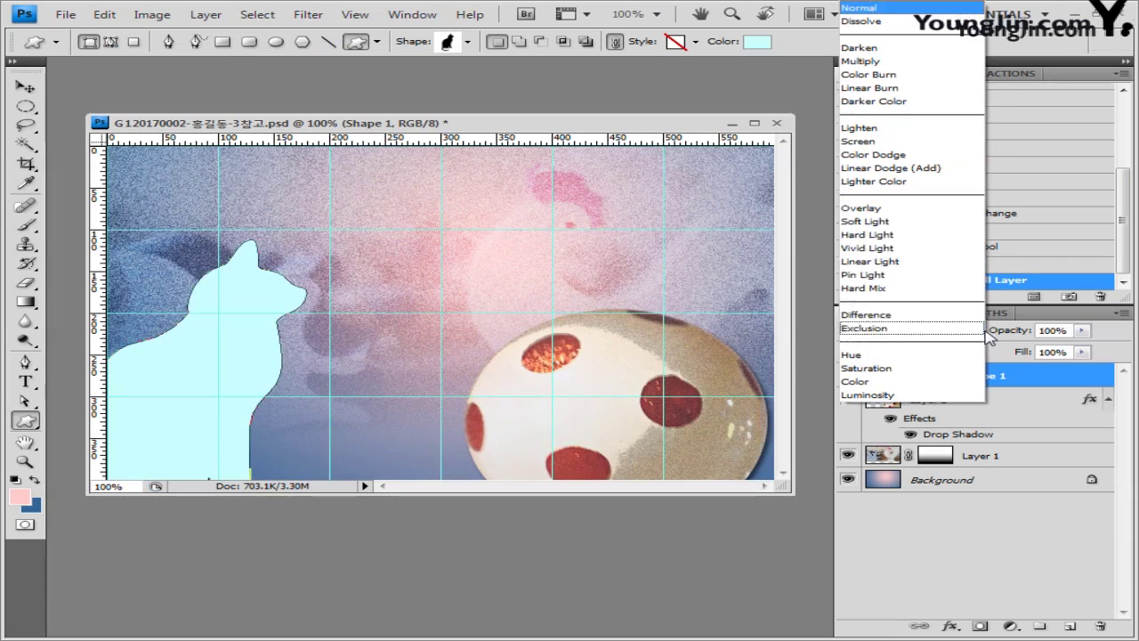
pyautogui.click(933, 223)
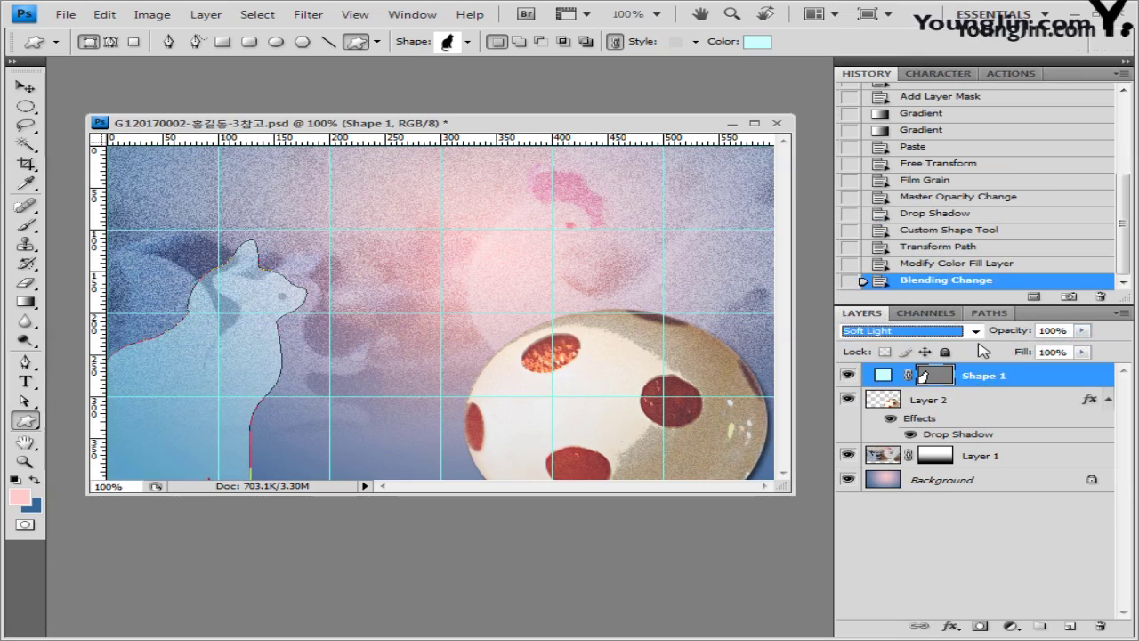
pyautogui.click(958, 628)
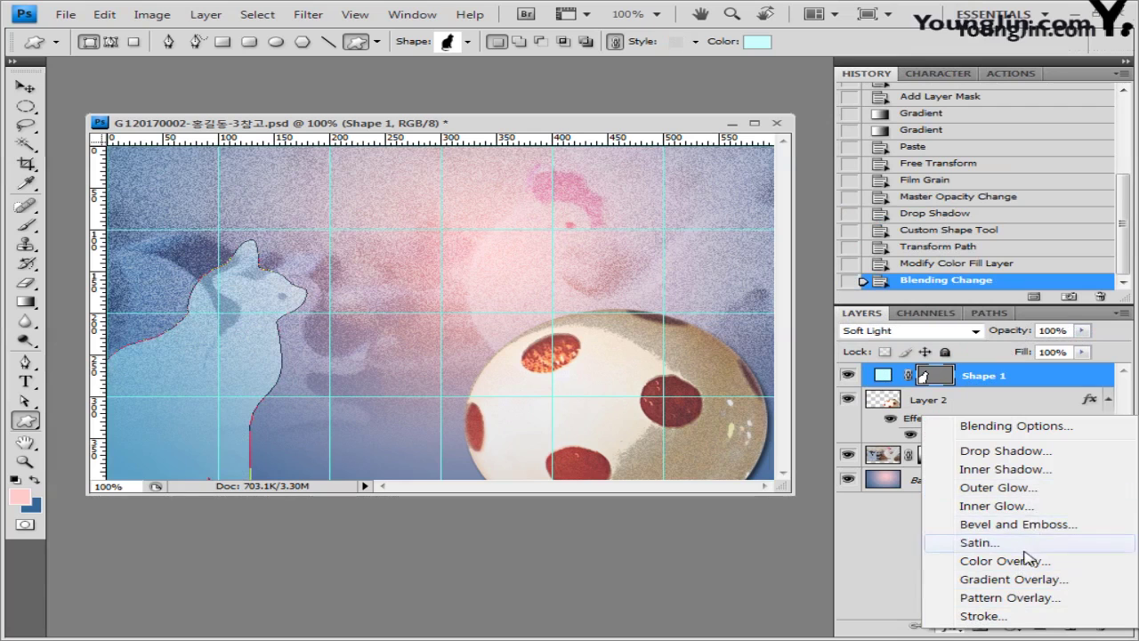
pyautogui.click(1019, 487)
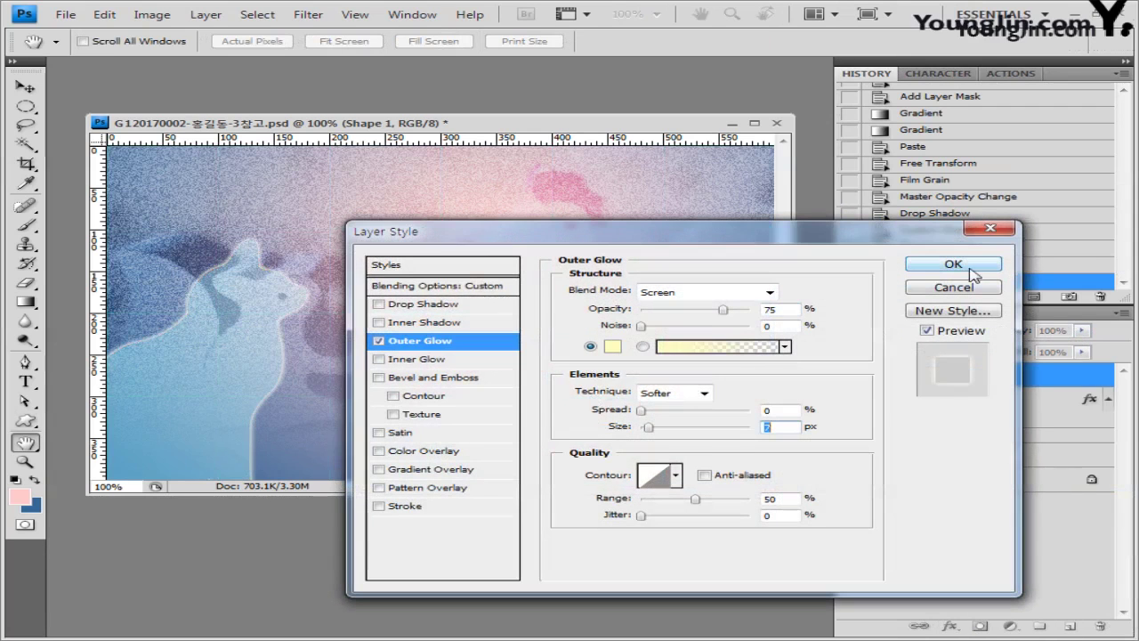
pyautogui.click(976, 267)
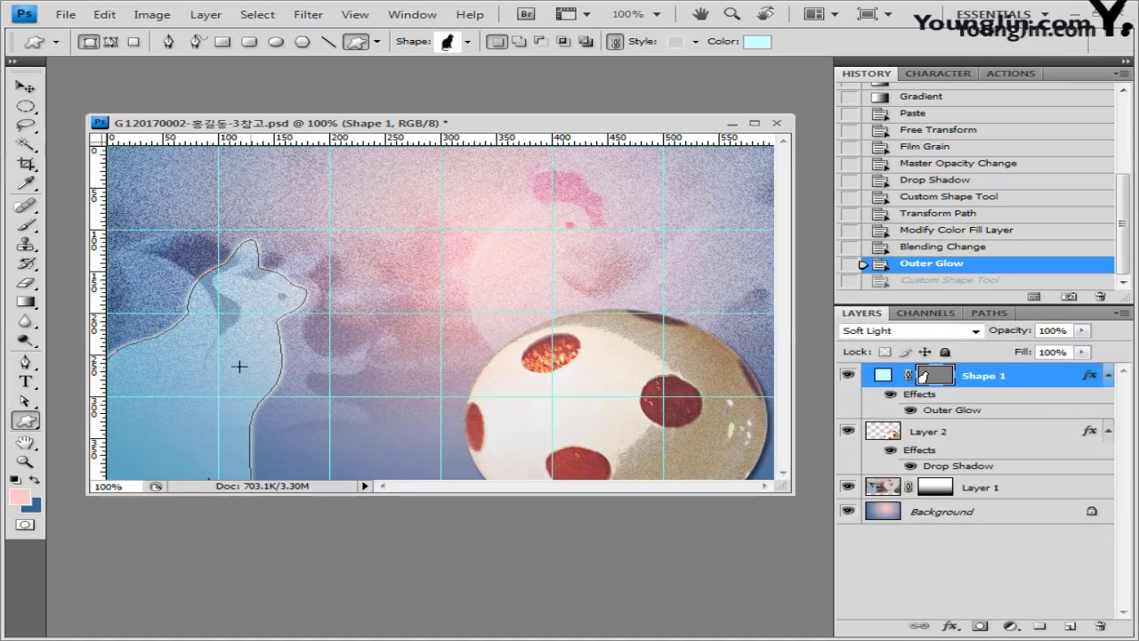
pyautogui.click(468, 41)
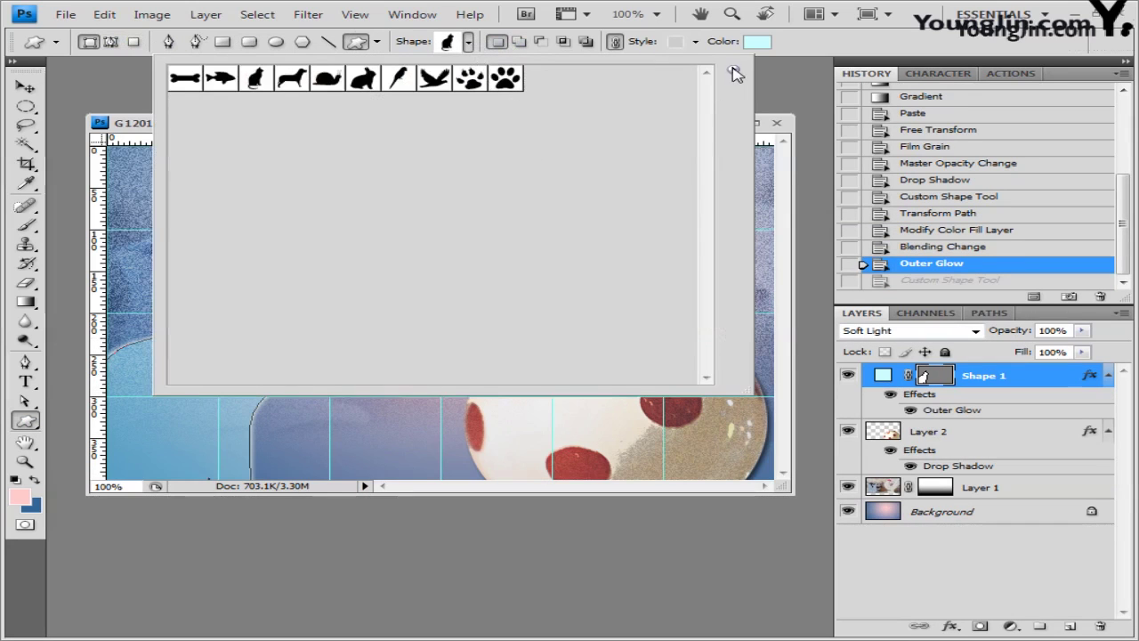
# Step: Load the Nature shape set and draw a scalloped flower shape over the cat
pyautogui.click(734, 73)
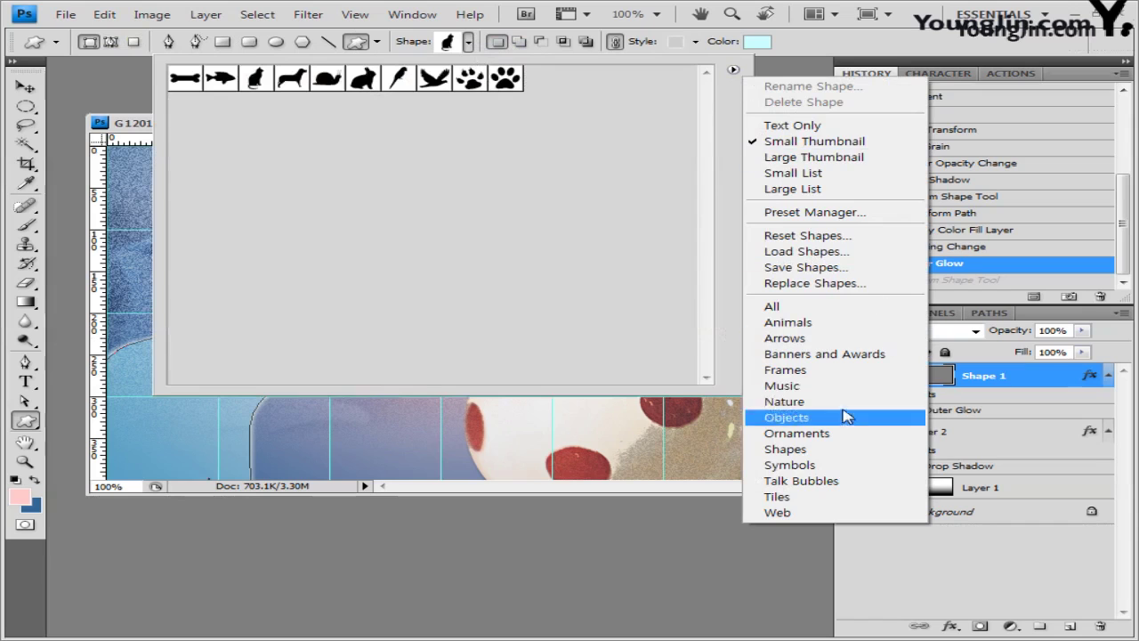
pyautogui.click(827, 403)
pyautogui.click(443, 258)
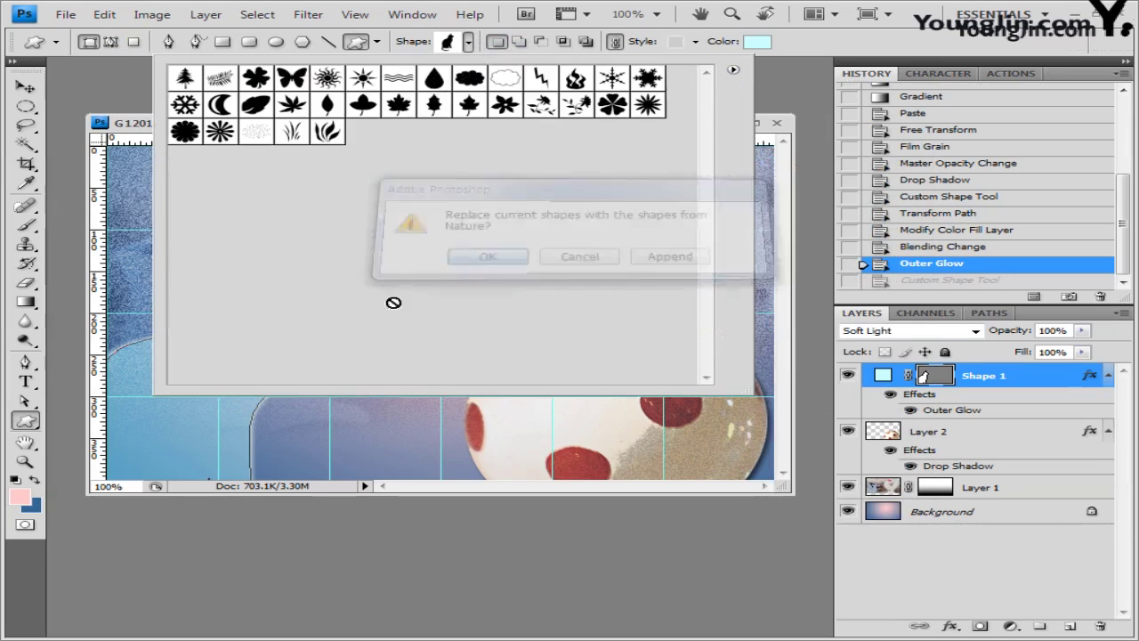
pyautogui.click(185, 131)
pyautogui.click(853, 52)
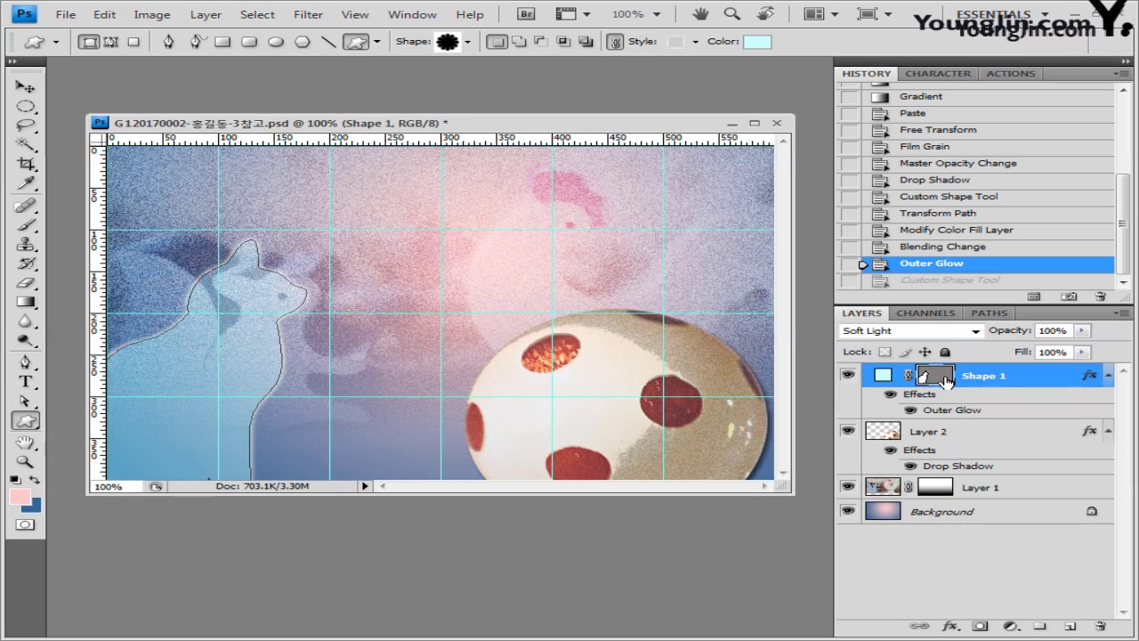
pyautogui.moveTo(247, 342); pyautogui.dragTo(383, 436)
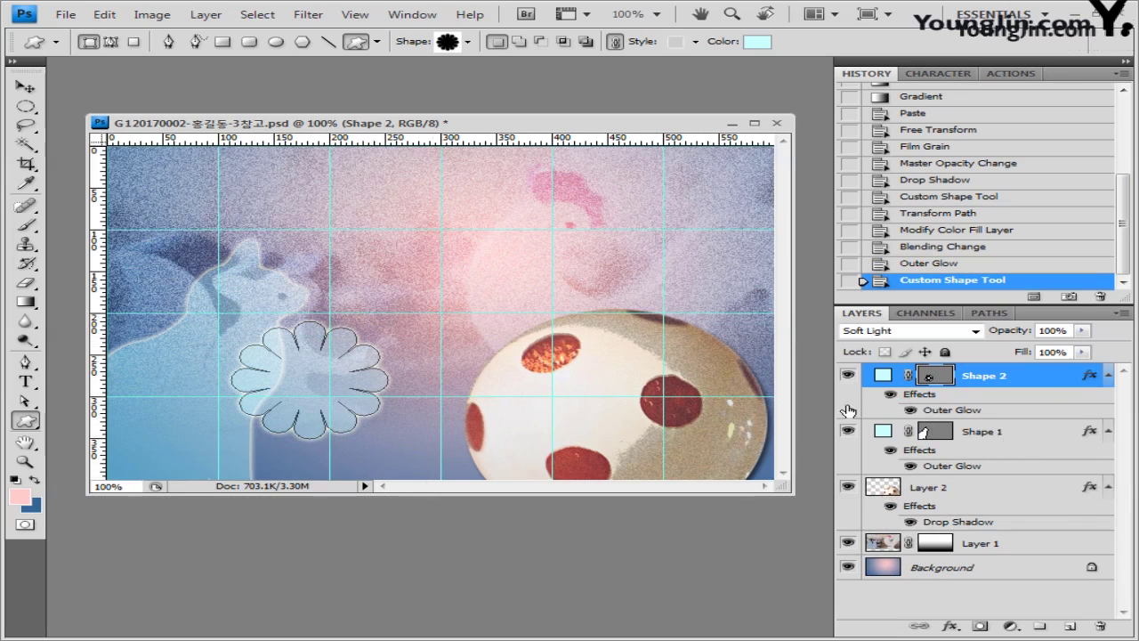
# Step: Shrink the flower slightly and move it to the lower left
pyautogui.click(964, 265)
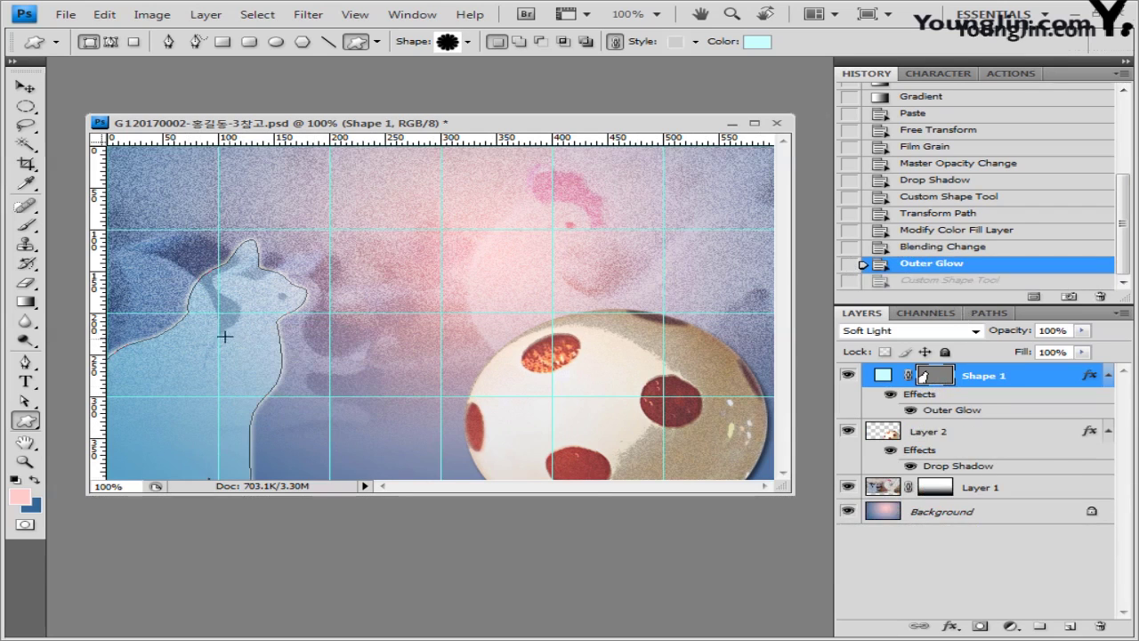
pyautogui.hotkey('ctrl', 'z')
pyautogui.hotkey('ctrl', 't')
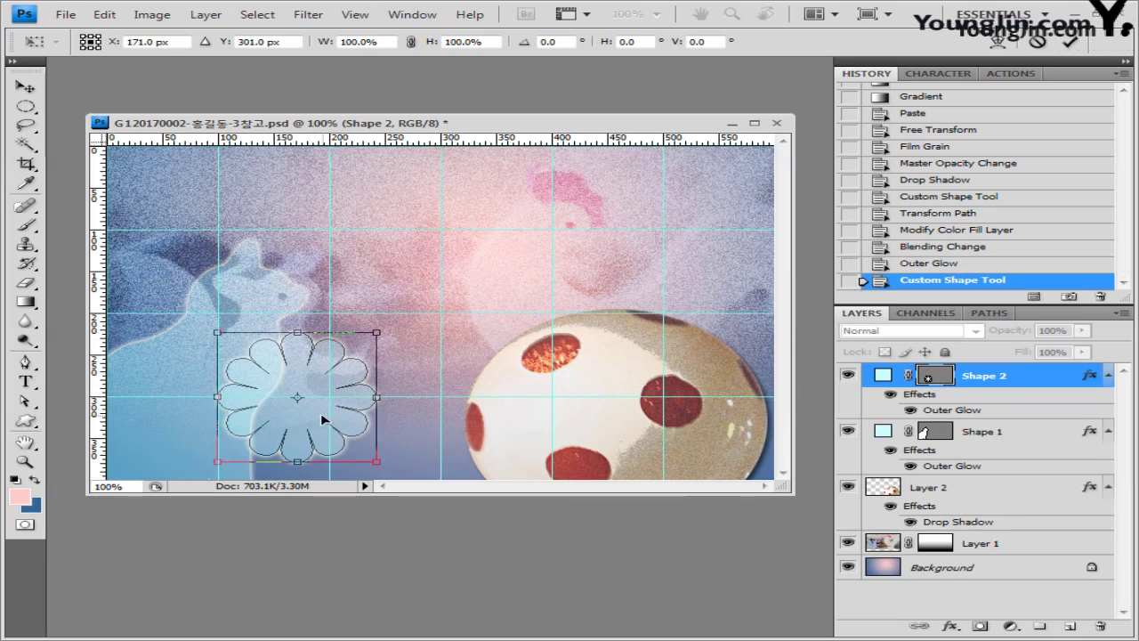
pyautogui.hotkey('ctrl', 'z')
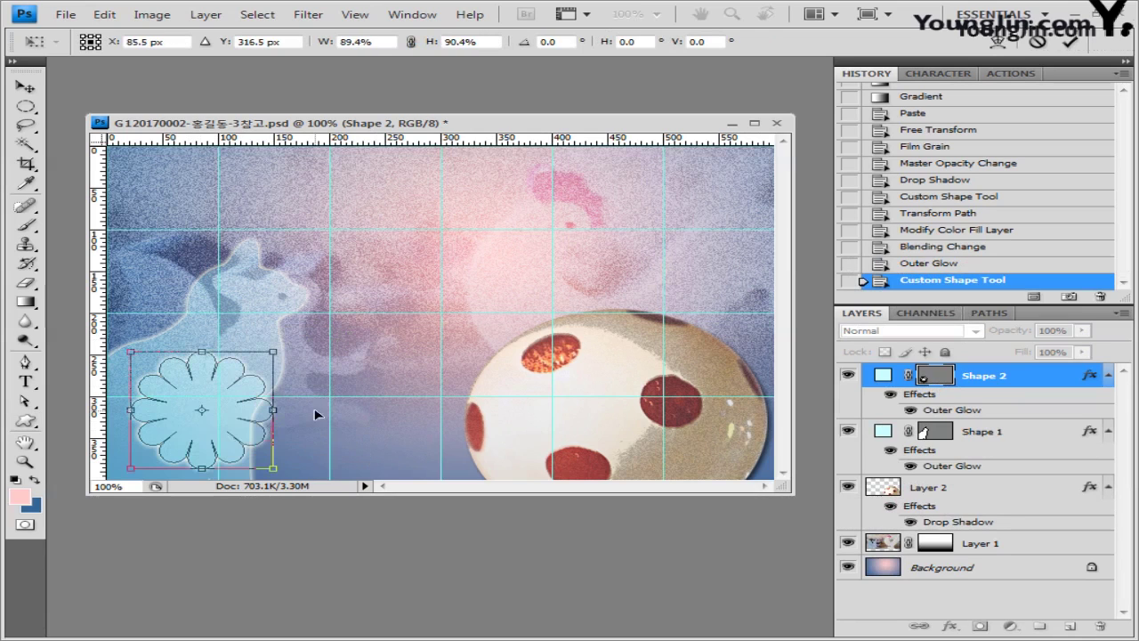
pyautogui.press('Return')
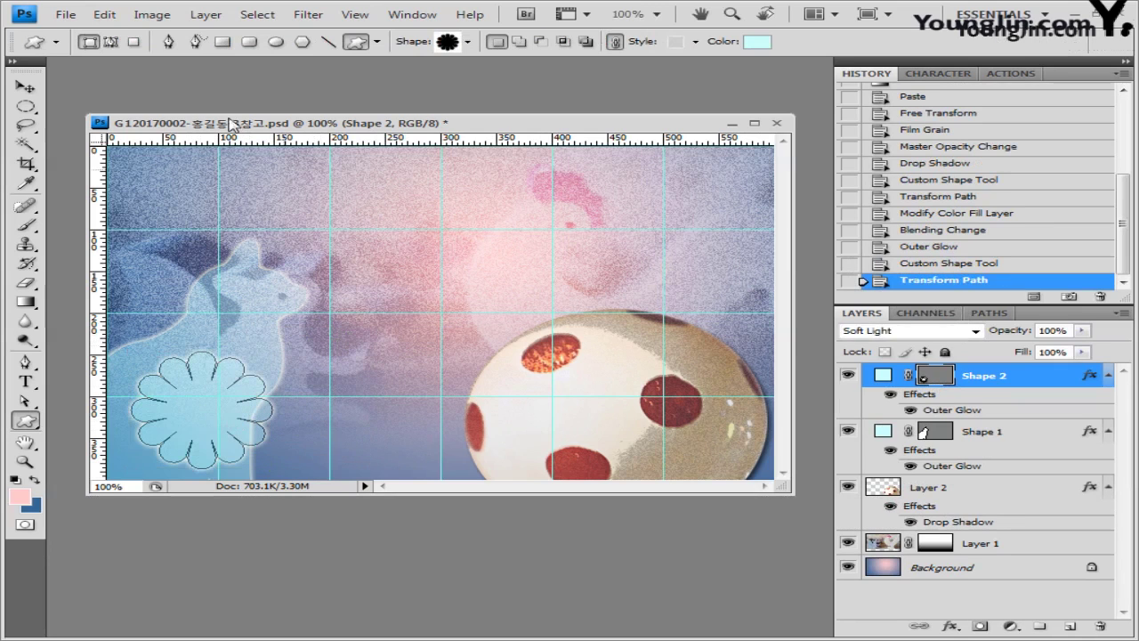
# Step: Clear the flower's style to No Style and set its fill to pink #ffcccc
pyautogui.click(696, 41)
pyautogui.click(570, 78)
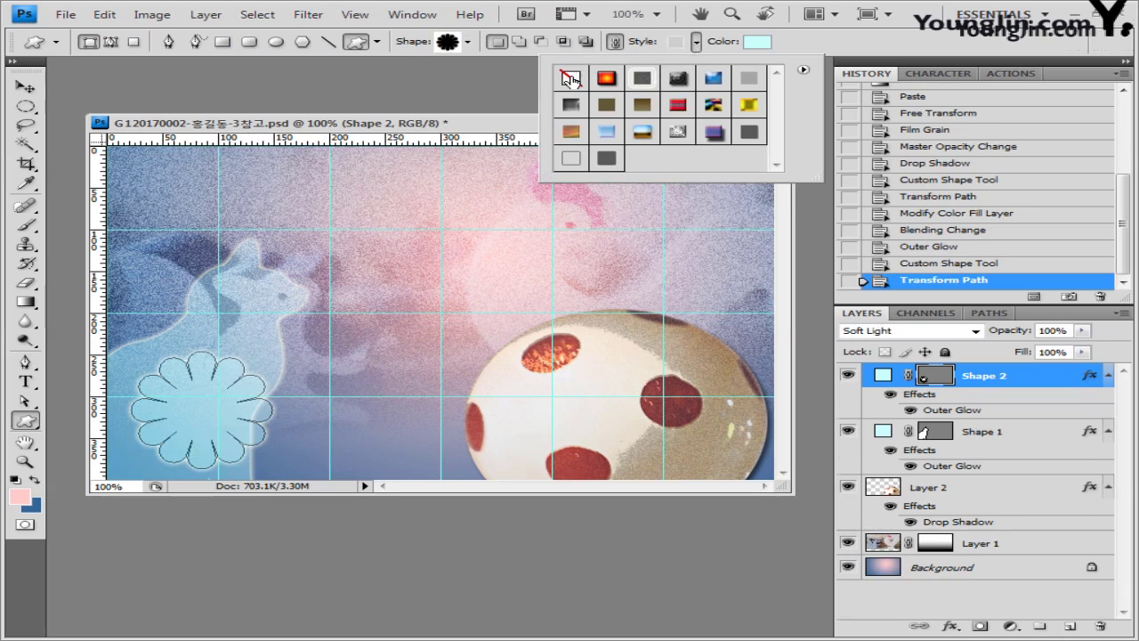
pyautogui.click(759, 45)
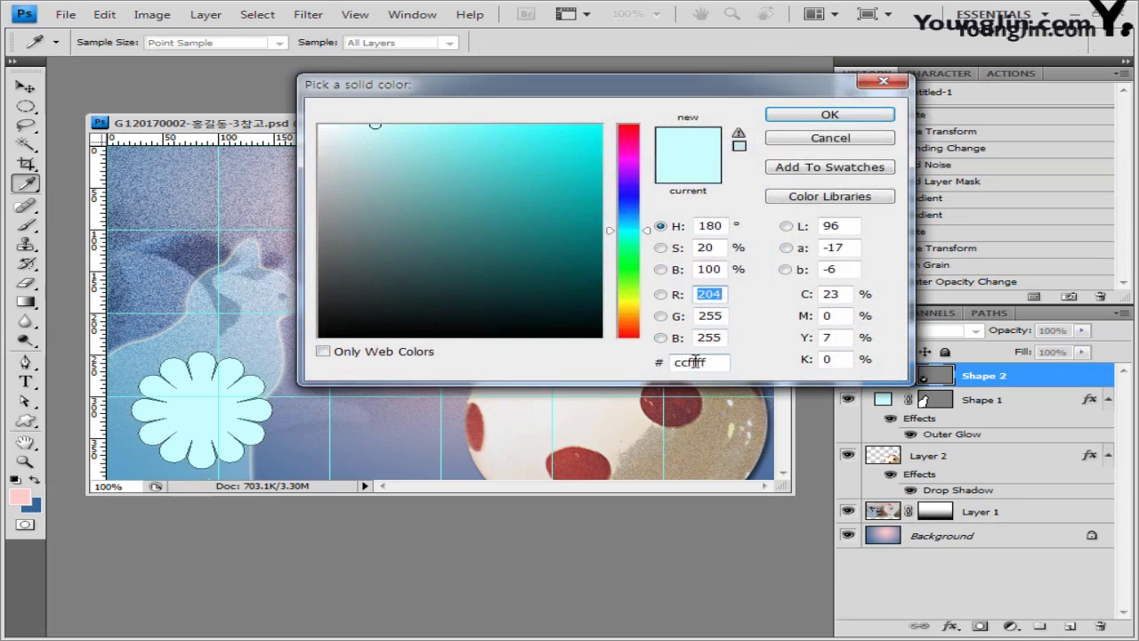
pyautogui.write('ffcccc')
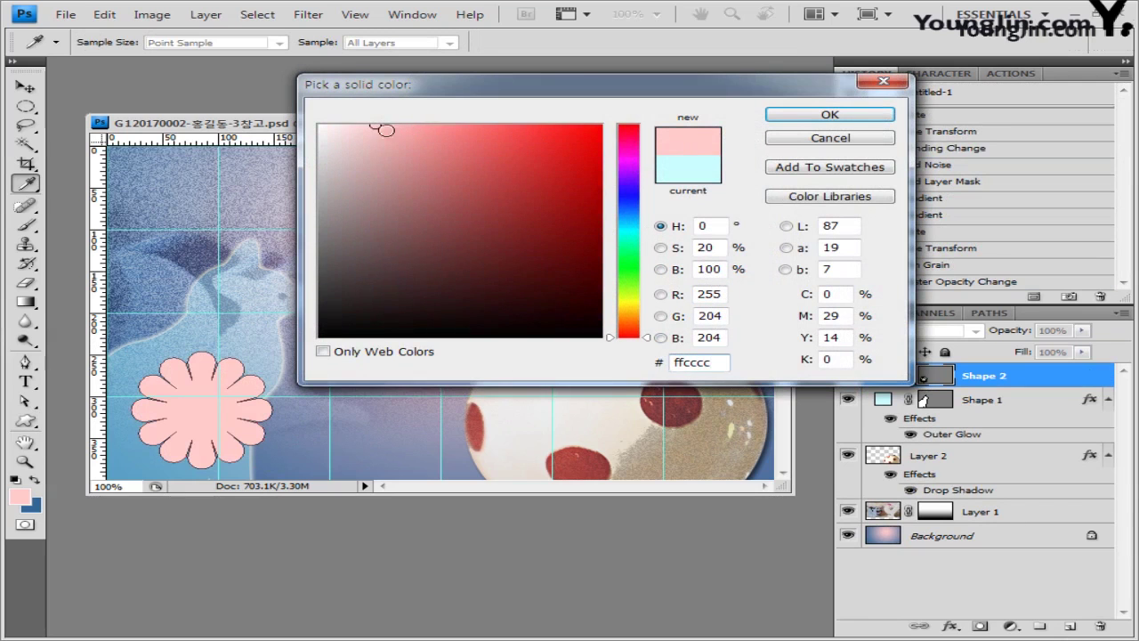
pyautogui.click(831, 116)
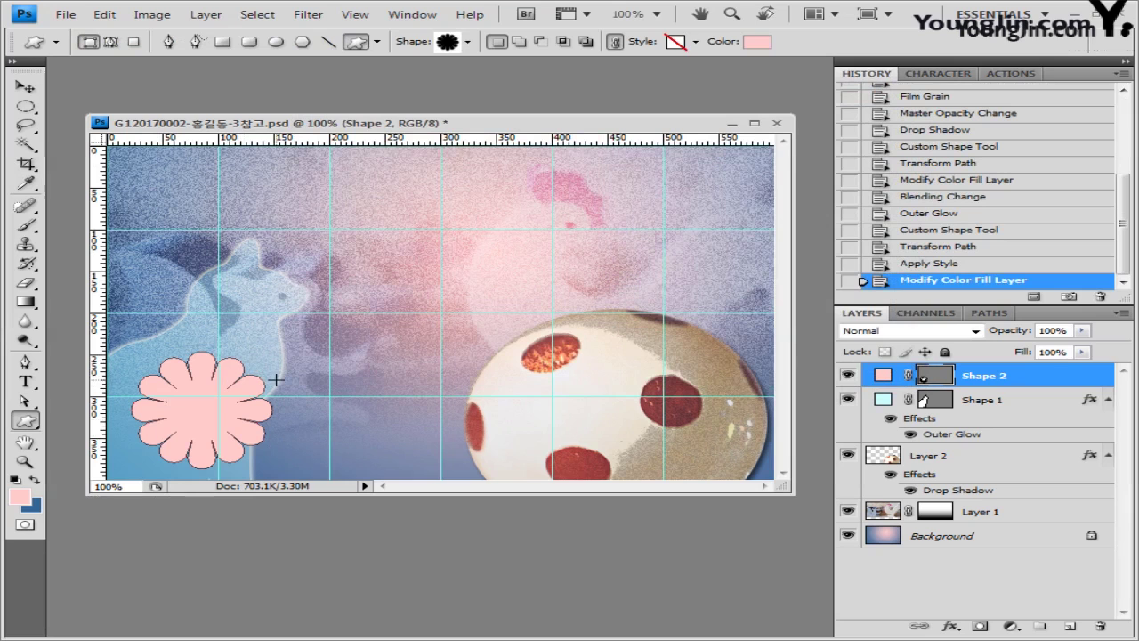
# Step: Give the pink flower shape a Bevel and Emboss in Stroke Emboss style
pyautogui.doubleClick(1065, 381)
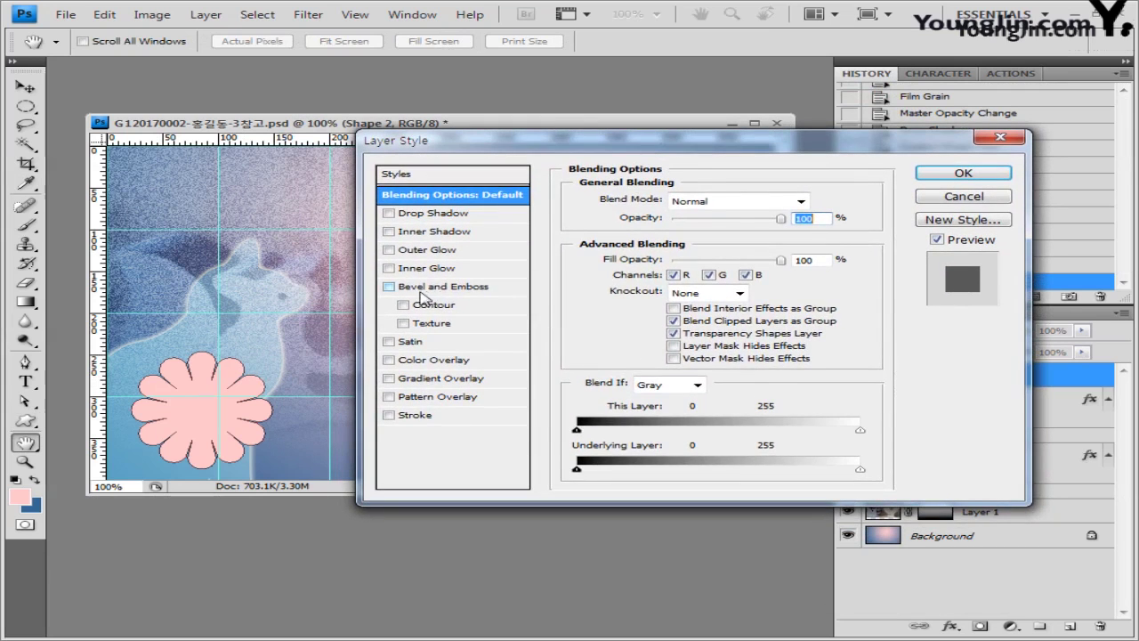
pyautogui.click(418, 291)
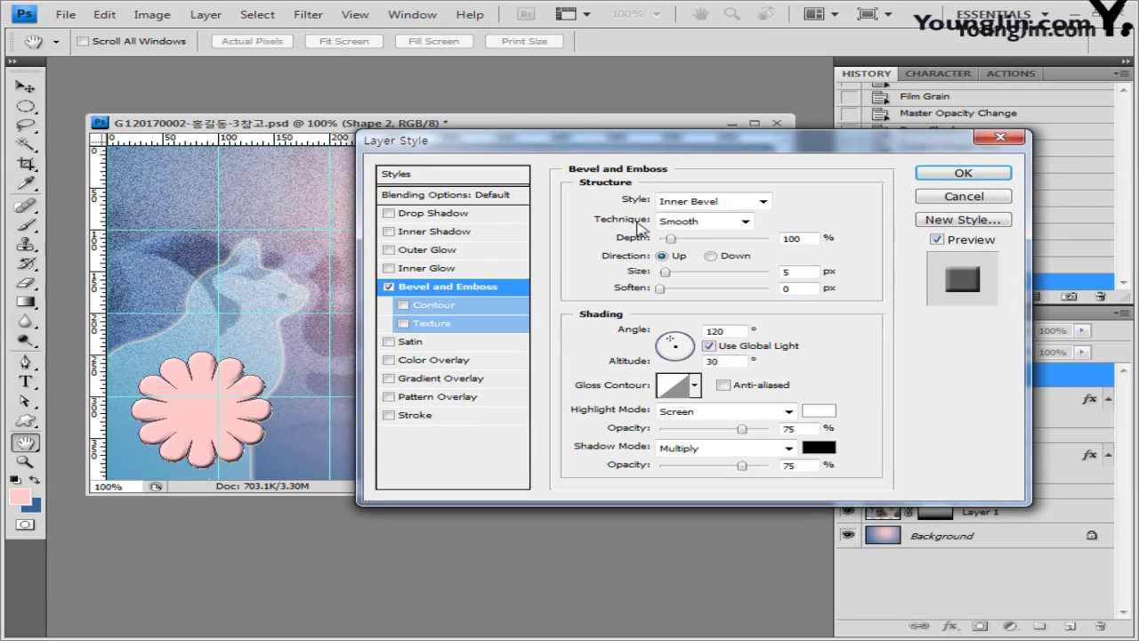
pyautogui.click(763, 201)
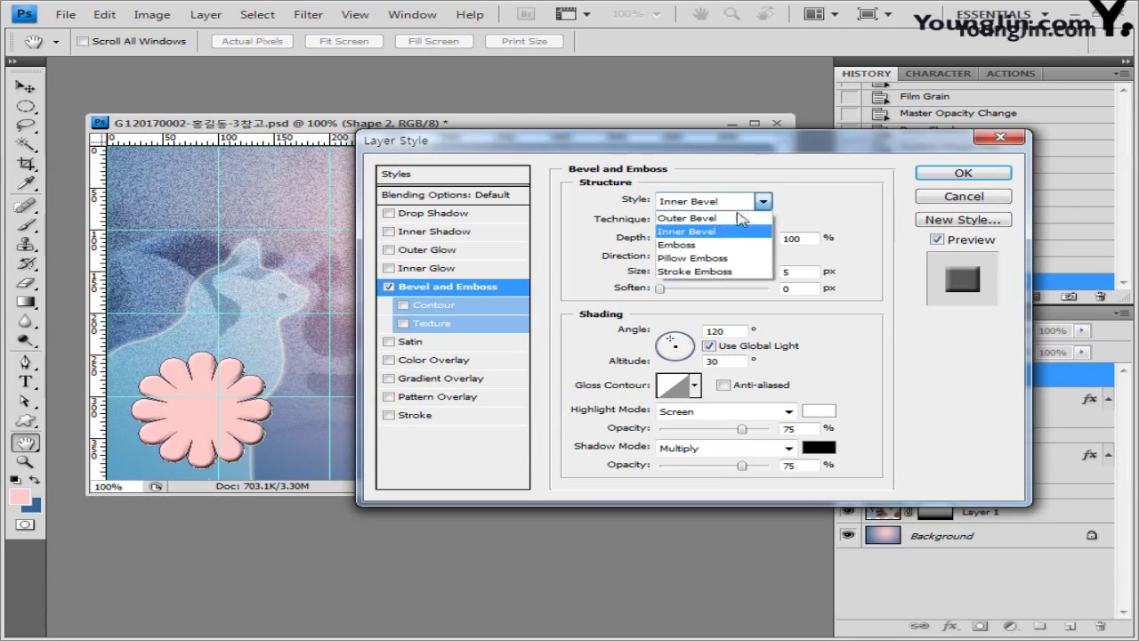
pyautogui.click(735, 271)
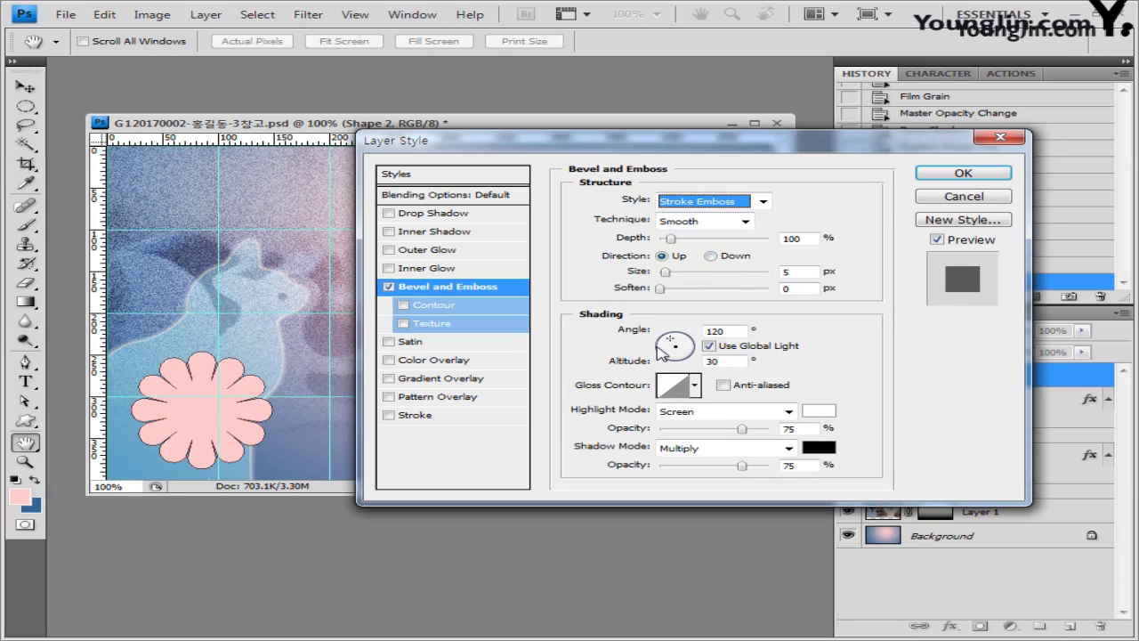
# Step: Add a 12 px stroke in colour ffcccc to the flower and apply the effects
pyautogui.click(425, 416)
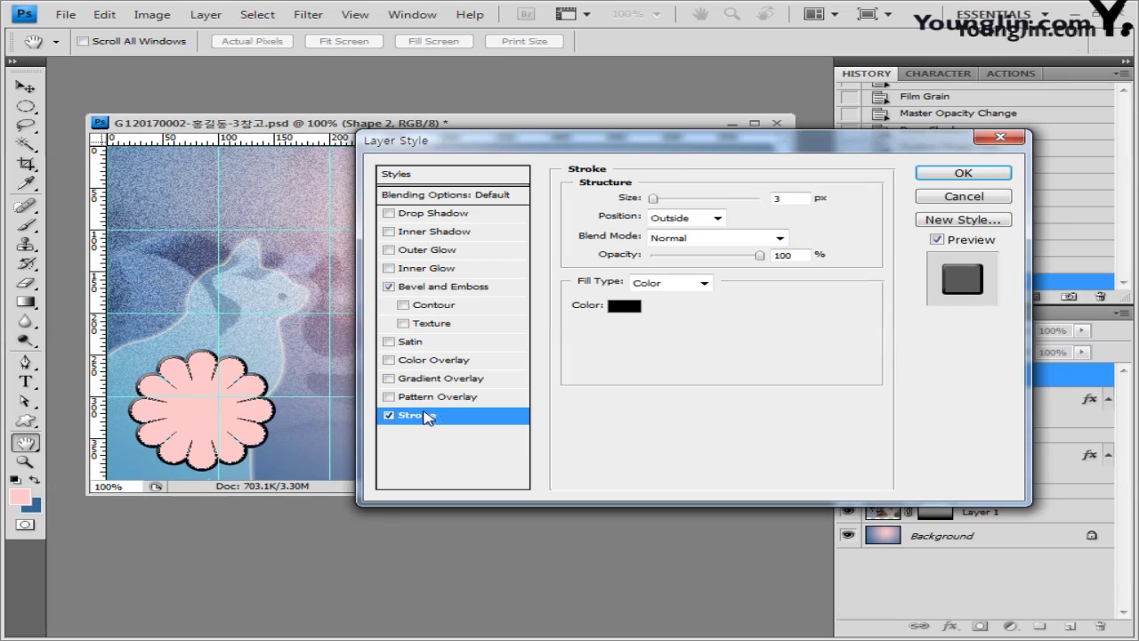
pyautogui.doubleClick(799, 197)
pyautogui.write('12')
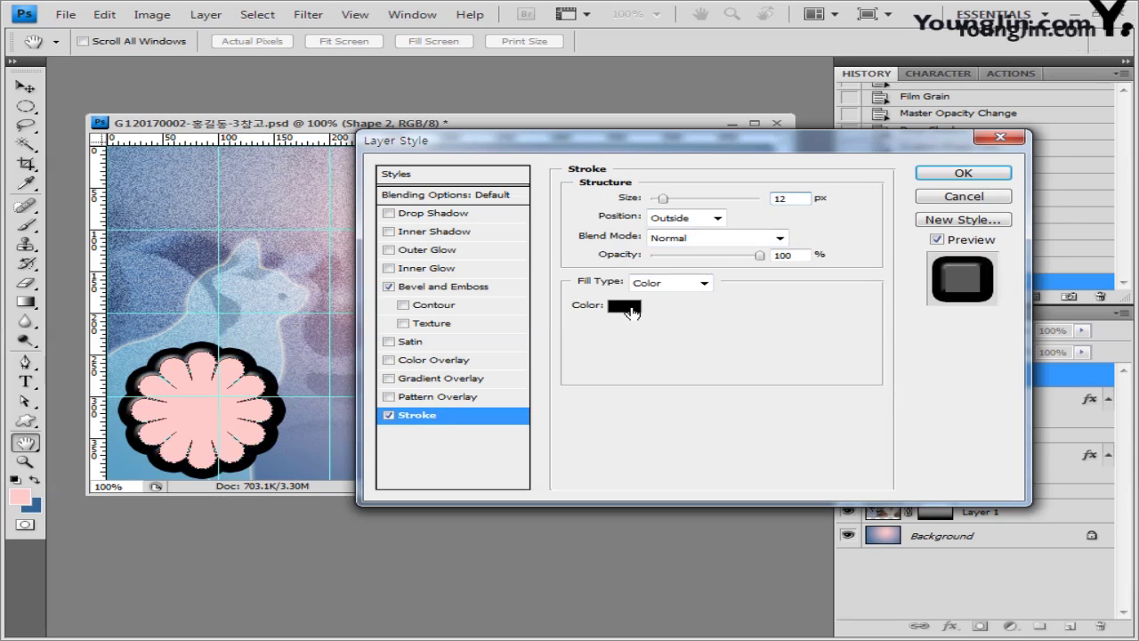
pyautogui.click(624, 307)
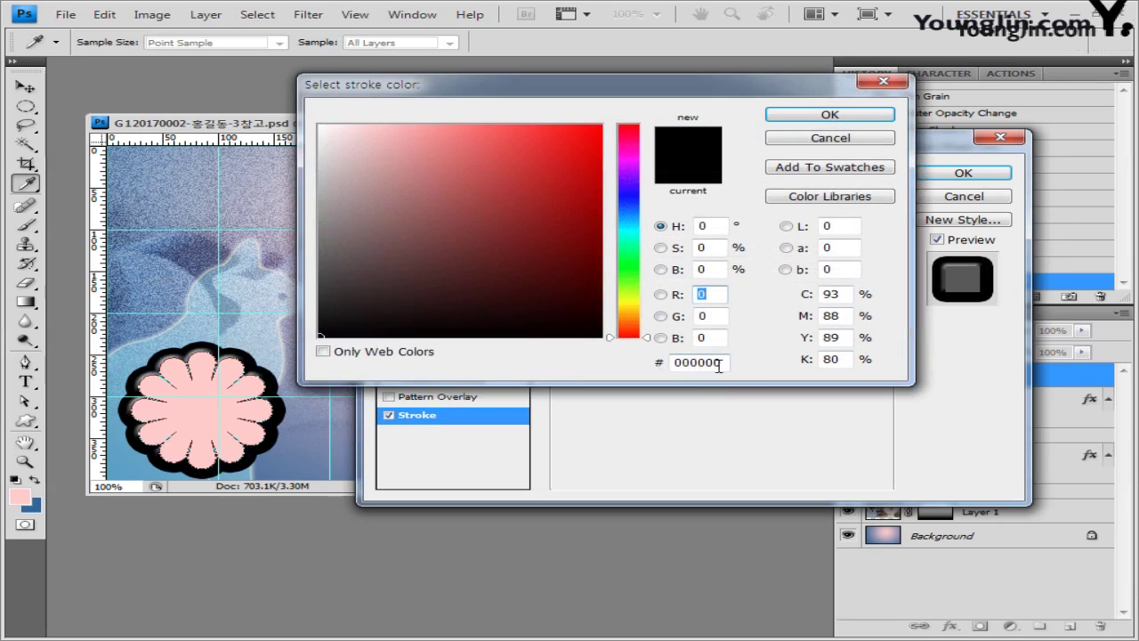
pyautogui.doubleClick(697, 362)
pyautogui.write('ffcccc')
pyautogui.click(847, 119)
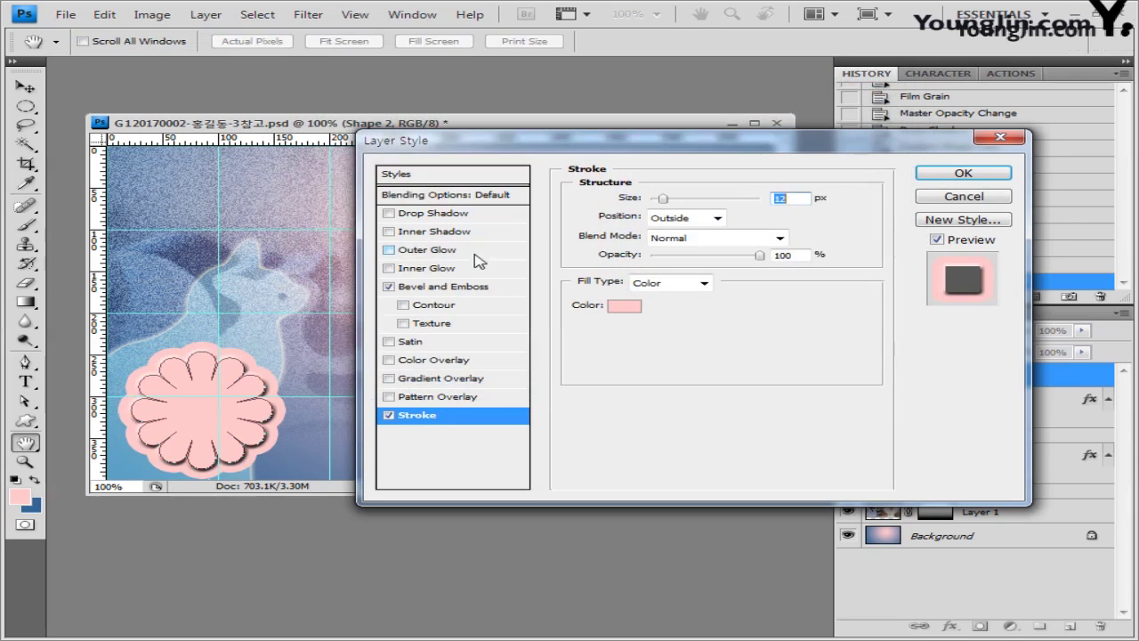
pyautogui.click(963, 172)
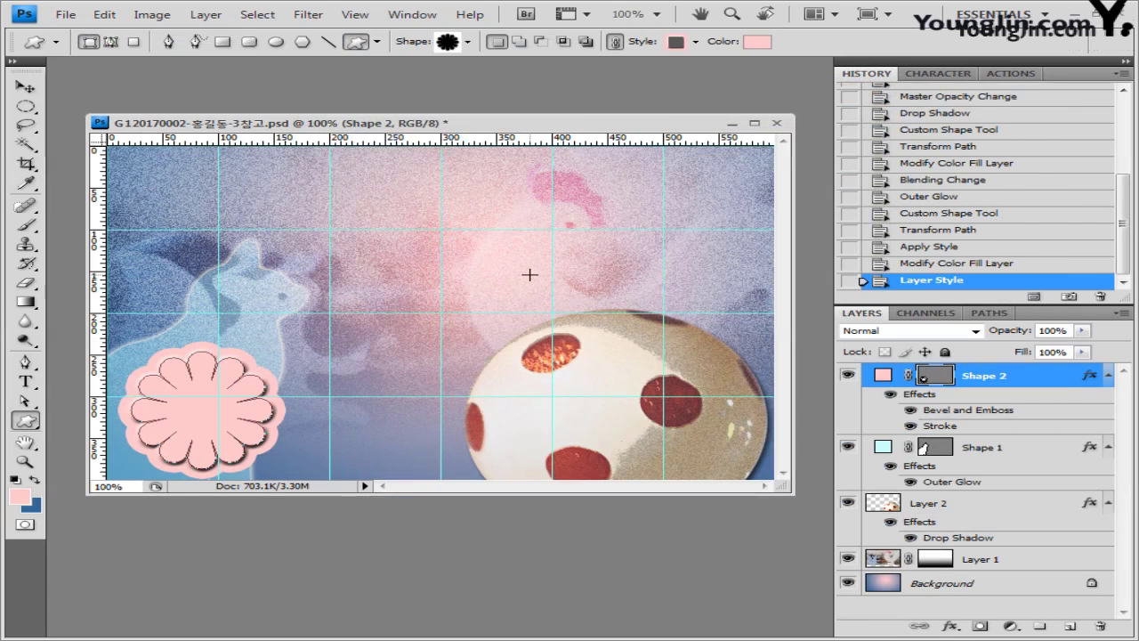
# Step: Duplicate the flower, move the copy toward the centre, and bring up the image folder
pyautogui.hotkey('ctrl', 'j')
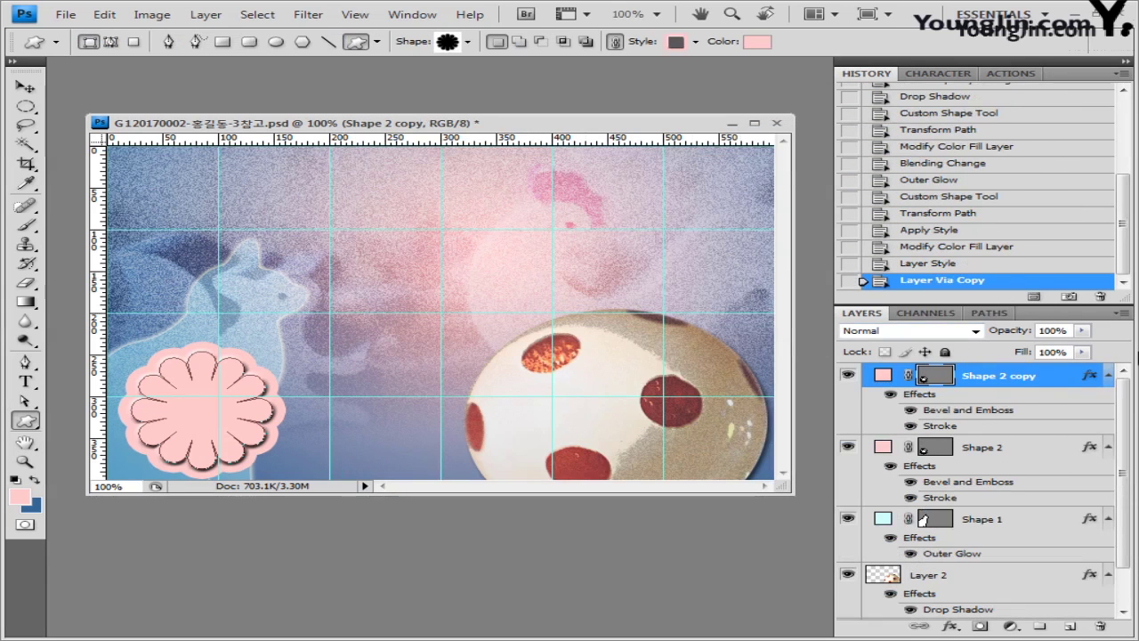
pyautogui.click(25, 86)
pyautogui.moveTo(193, 419); pyautogui.dragTo(360, 352)
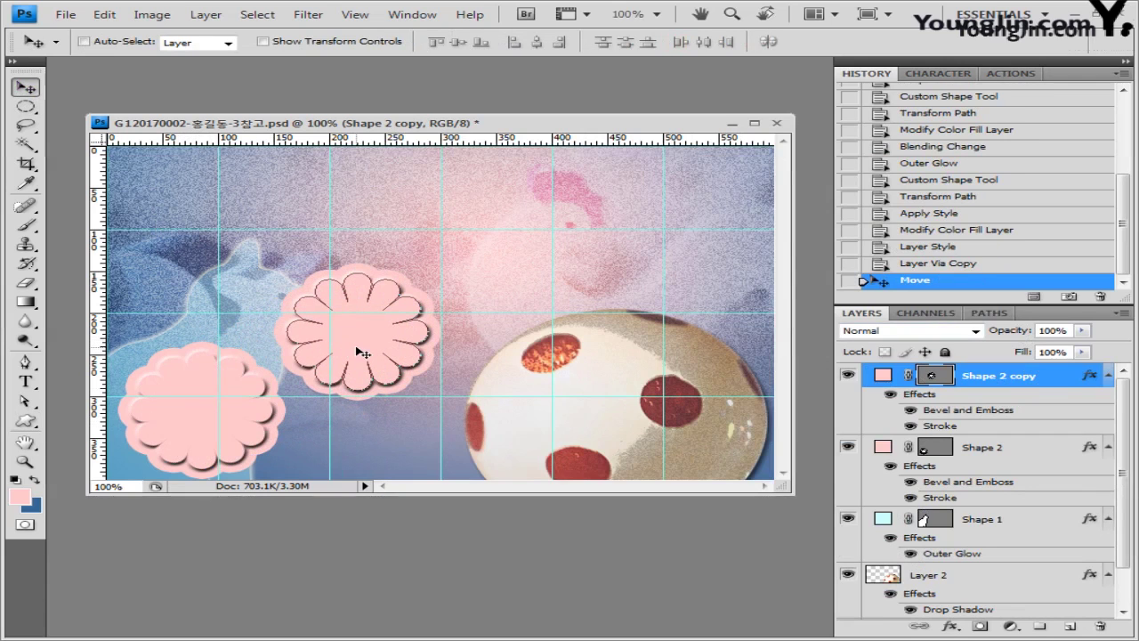
pyautogui.hotkey('ctrl', 't')
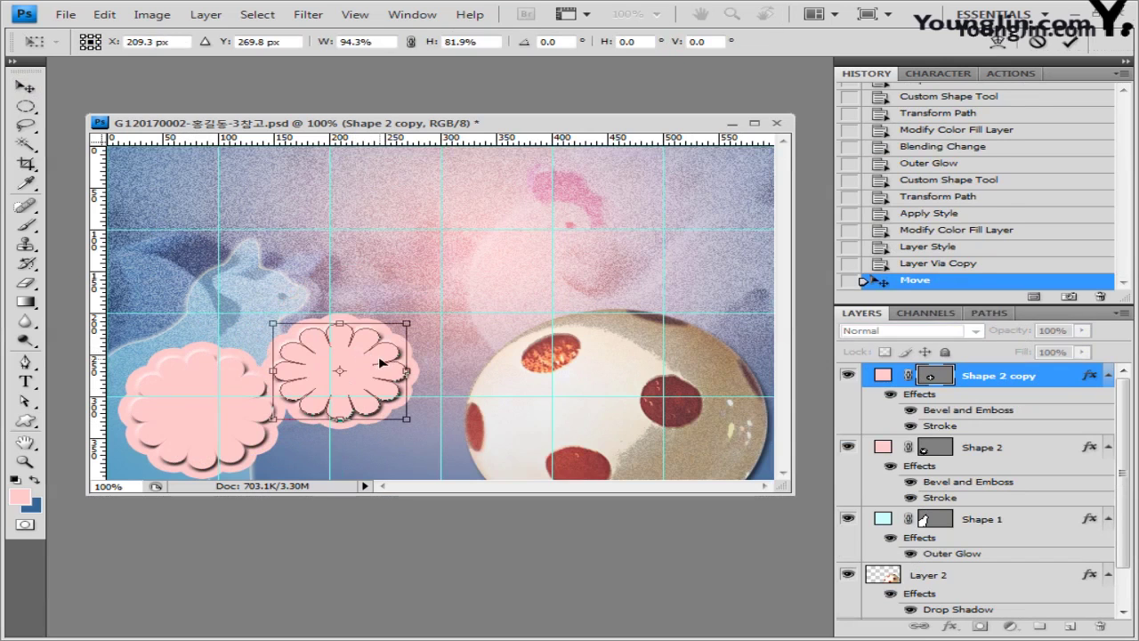
pyautogui.press('Return')
pyautogui.hotkey('alt', 'Tab')
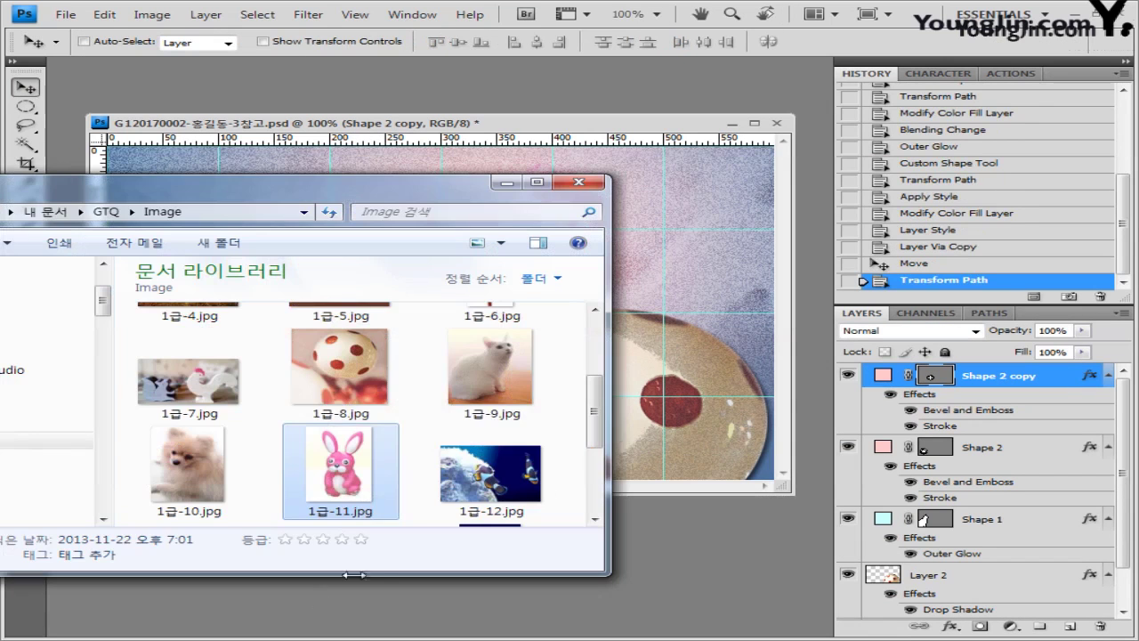
# Step: Paste the cat photo 1급-9.jpg above the first flower and clip it inside the lower-left frame
pyautogui.moveTo(472, 368); pyautogui.dragTo(742, 541)
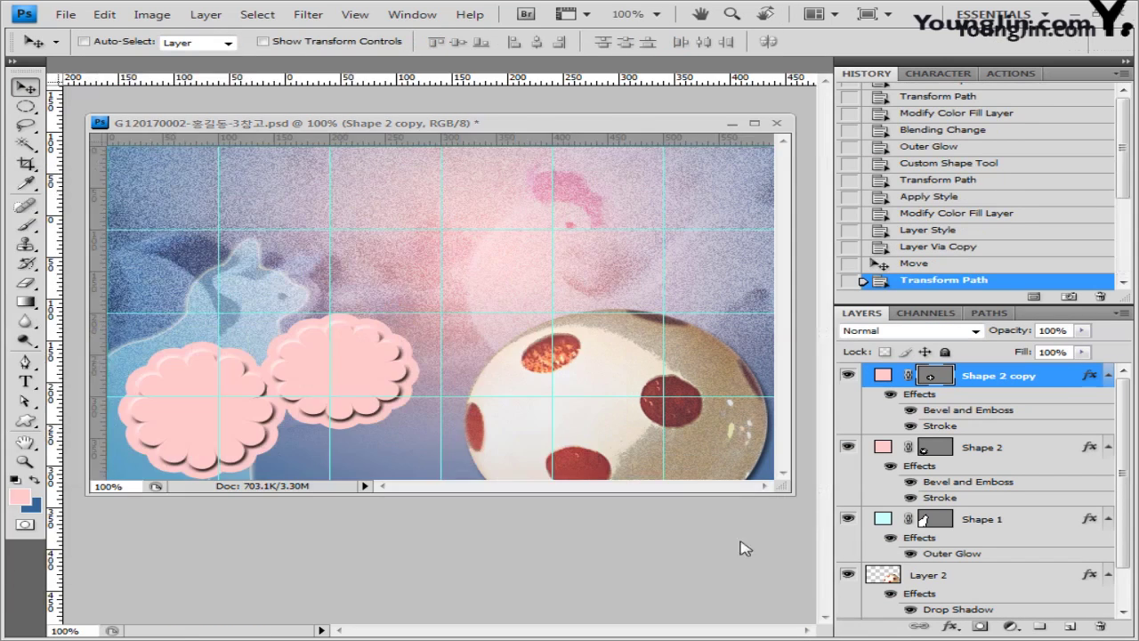
pyautogui.moveTo(209, 74); pyautogui.dragTo(572, 254)
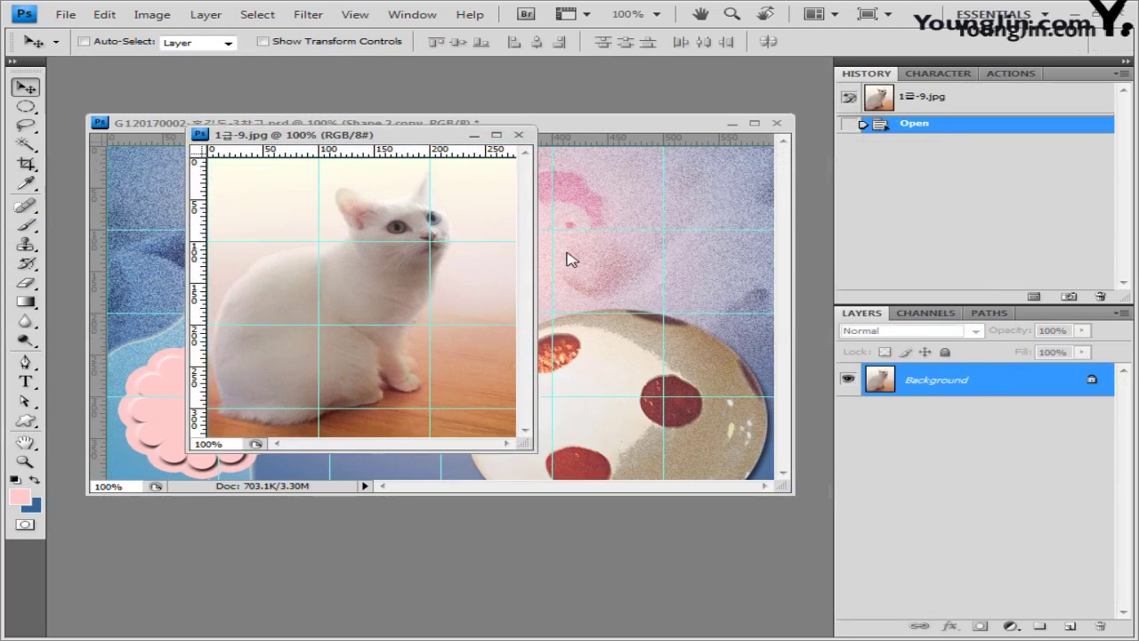
pyautogui.hotkey('ctrl', 'a')
pyautogui.click(518, 135)
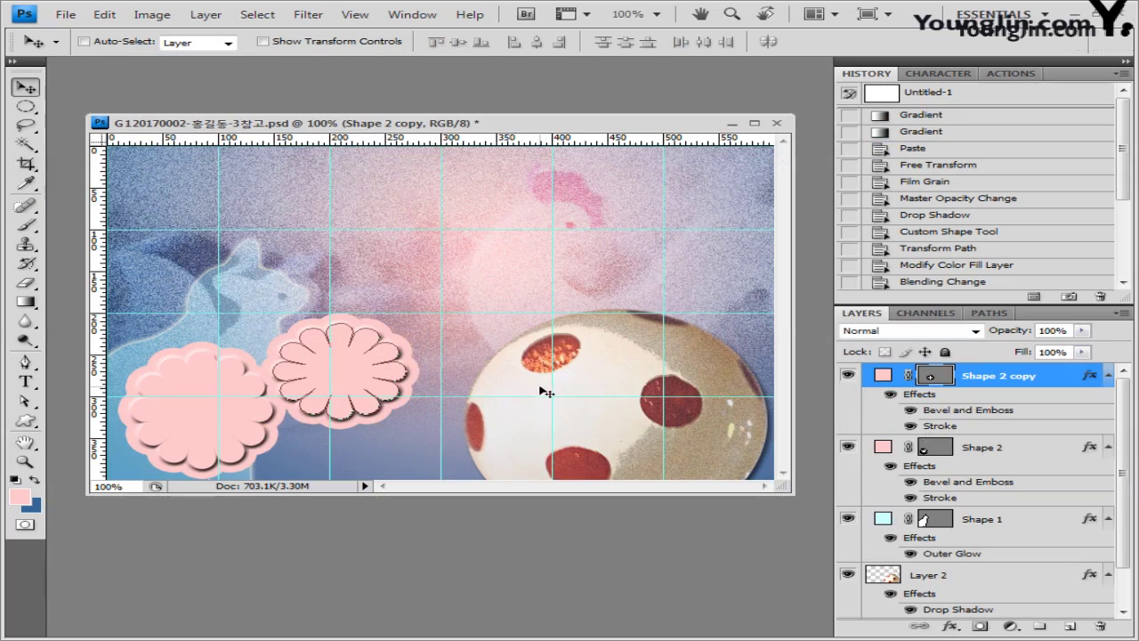
pyautogui.hotkey('ctrl', 'v')
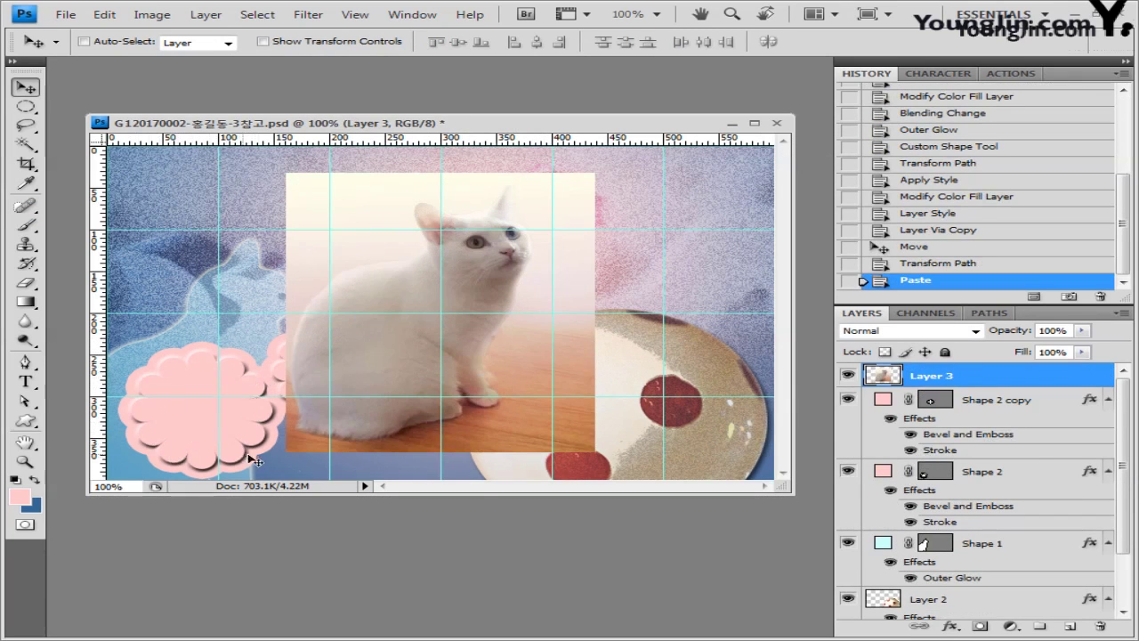
pyautogui.moveTo(951, 377); pyautogui.dragTo(1029, 467)
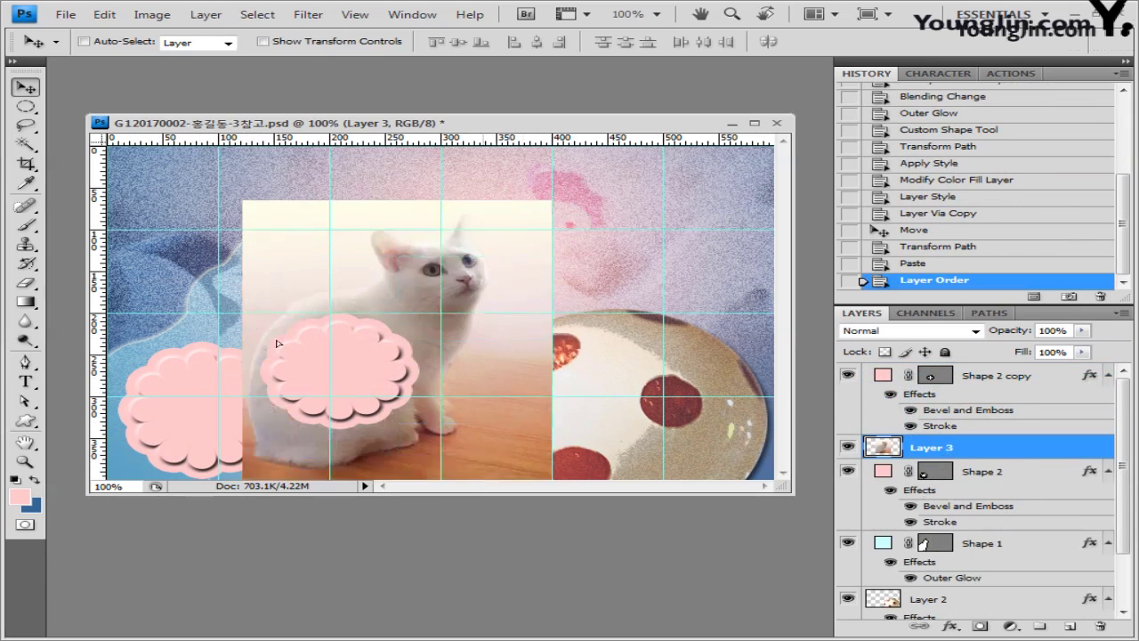
pyautogui.moveTo(389, 245); pyautogui.dragTo(123, 373)
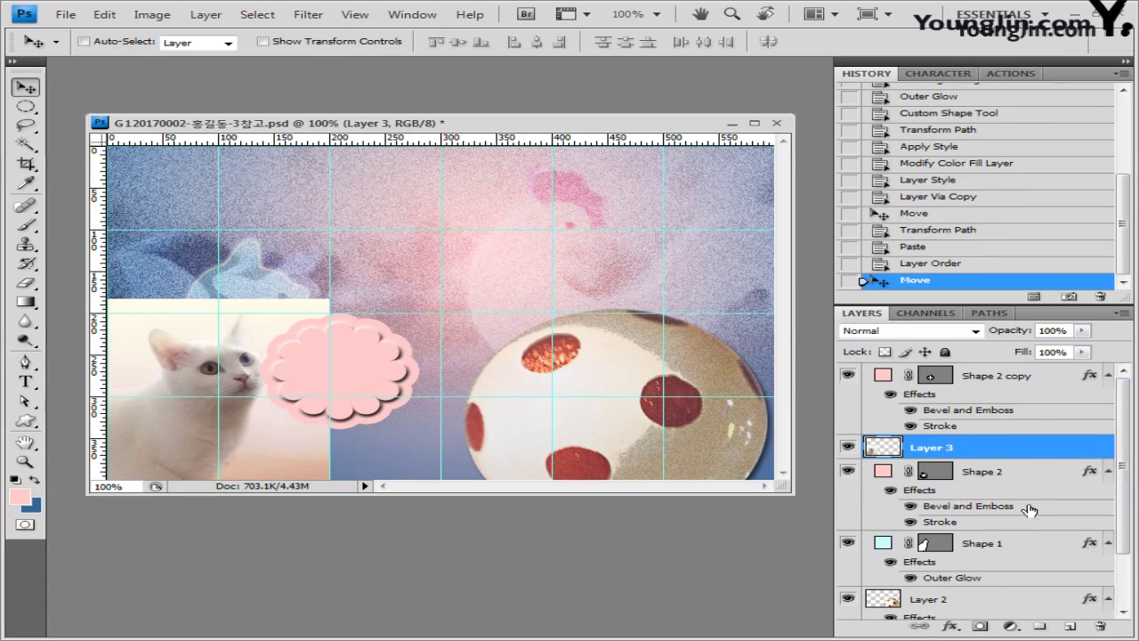
pyautogui.keyDown('alt'); pyautogui.click(1007, 458); pyautogui.keyUp('alt')
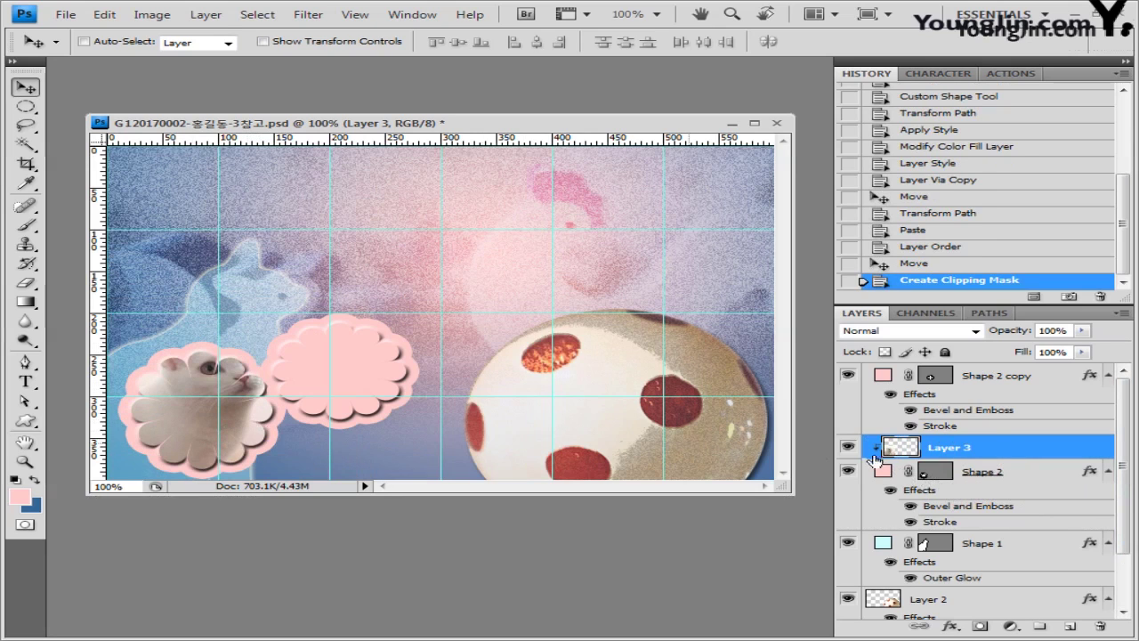
# Step: Keep the cat photo at its original size and open the dog photo 1급-10.jpg
pyautogui.hotkey('ctrl', 't')
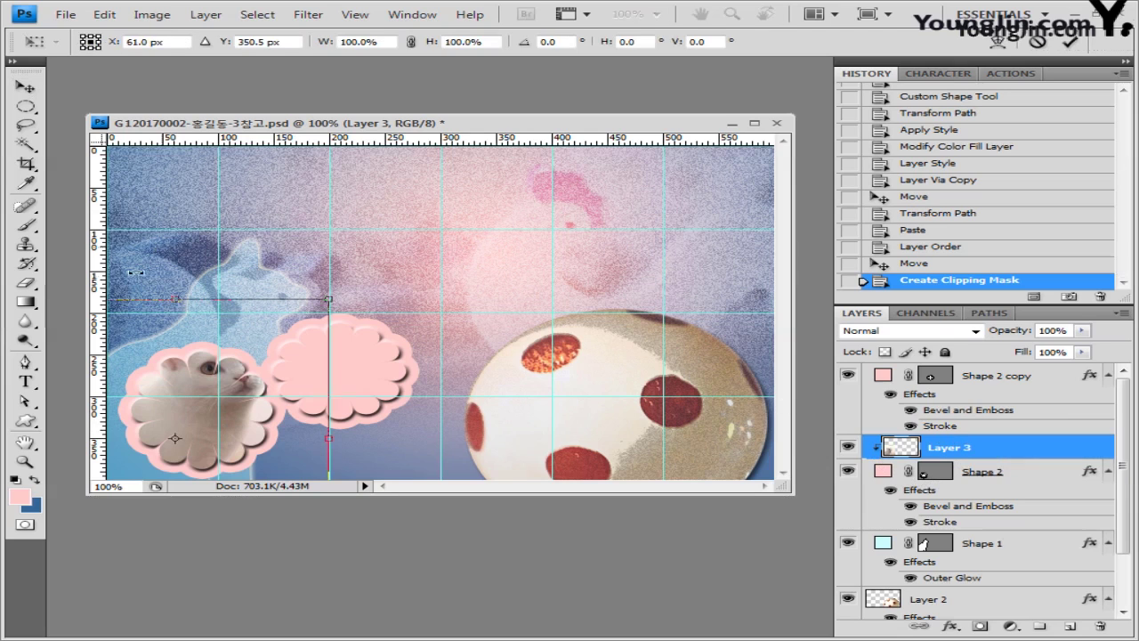
pyautogui.moveTo(329, 312); pyautogui.dragTo(277, 383)
pyautogui.press('Escape')
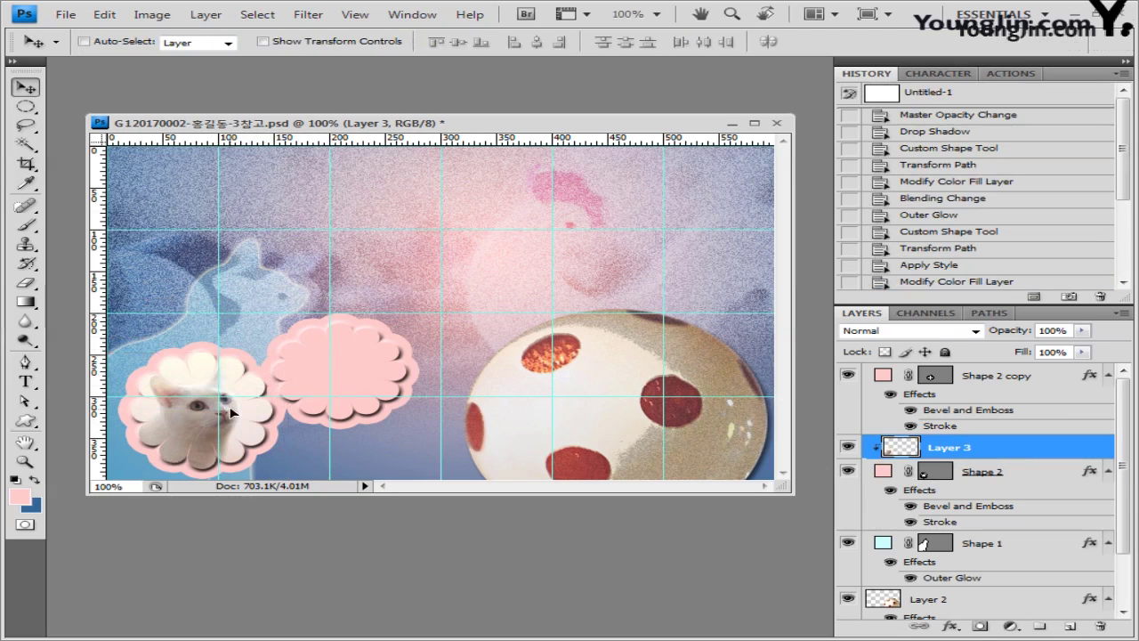
pyautogui.hotkey('alt', 'Tab')
pyautogui.moveTo(196, 487); pyautogui.dragTo(325, 182)
# Step: Paste the dog photo above Shape 2 copy and clip it to the second flower
pyautogui.moveTo(129, 67); pyautogui.dragTo(539, 285)
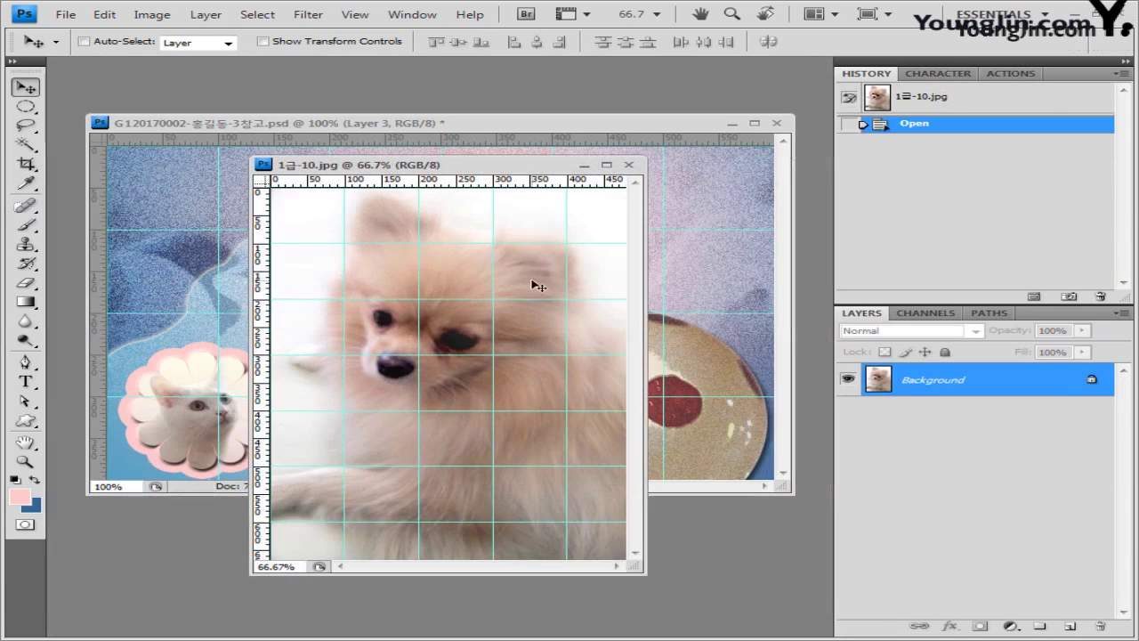
pyautogui.hotkey('ctrl', 'a')
pyautogui.click(629, 165)
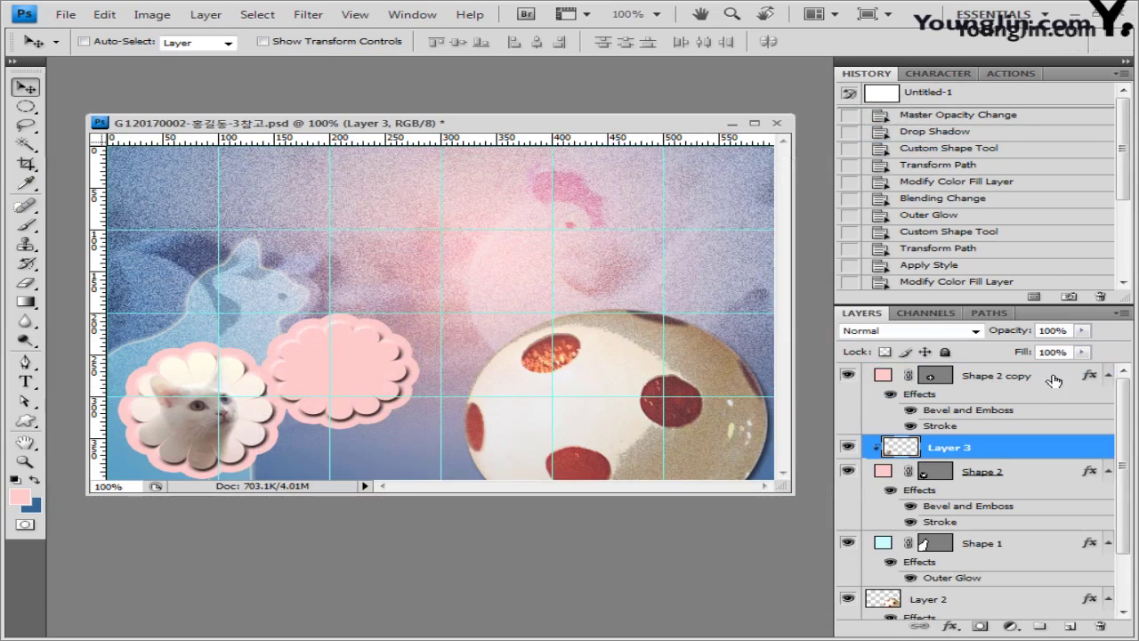
pyautogui.click(1017, 377)
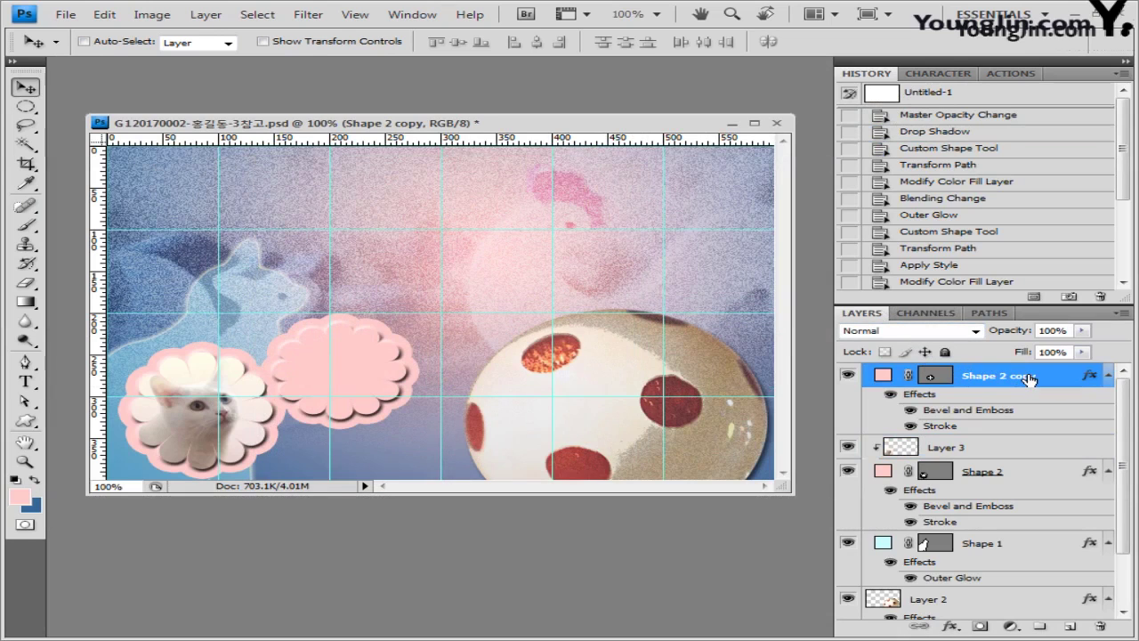
pyautogui.hotkey('ctrl', 'v')
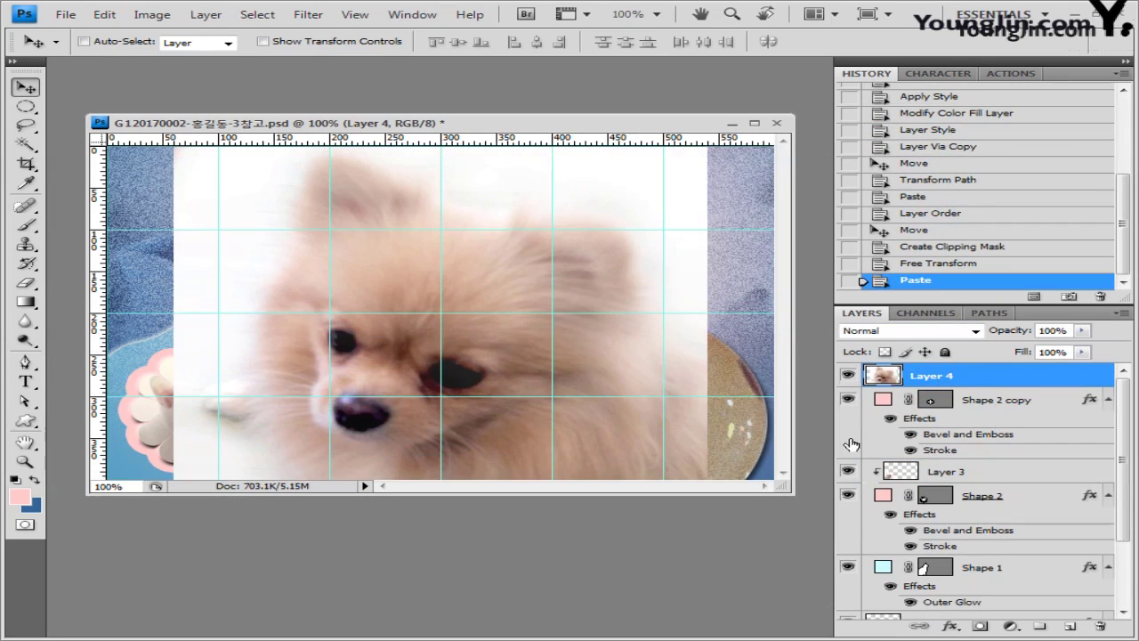
pyautogui.keyDown('alt'); pyautogui.click(1002, 385); pyautogui.keyUp('alt')
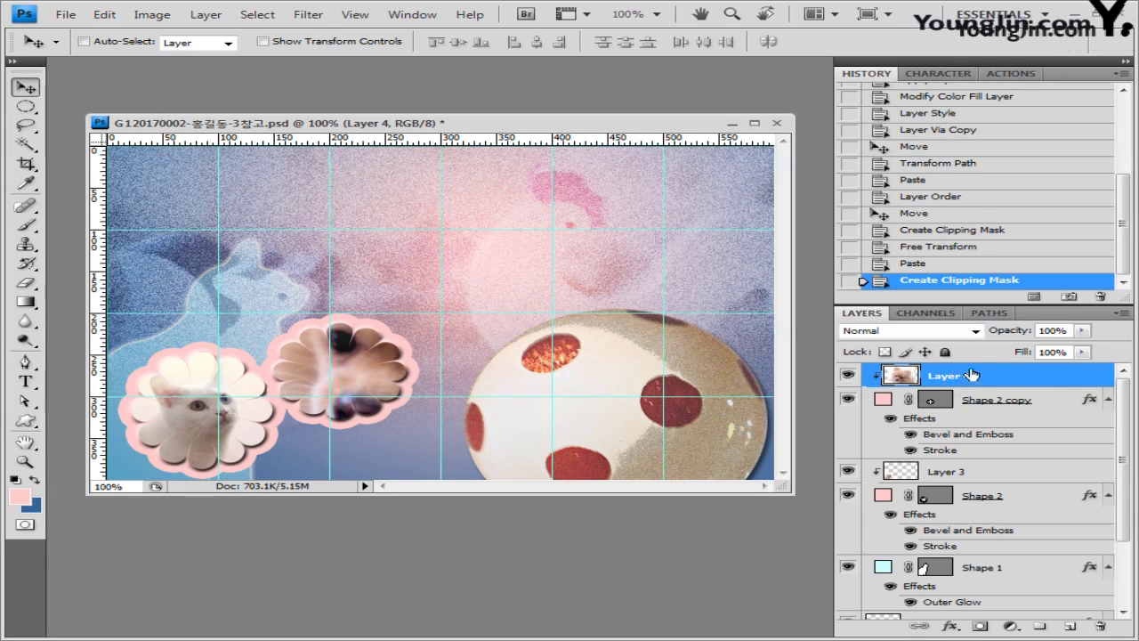
# Step: Flip the dog photo horizontally and scale it down to about 30% inside the frame
pyautogui.hotkey('ctrl', 't')
pyautogui.moveTo(673, 191); pyautogui.dragTo(623, 246)
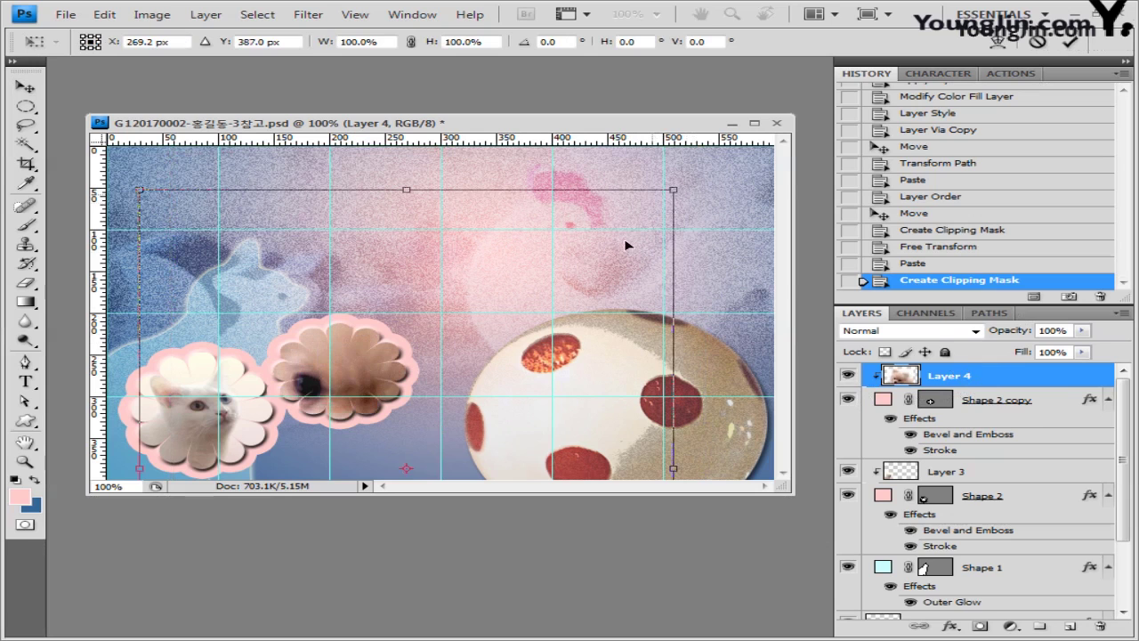
pyautogui.moveTo(674, 186); pyautogui.dragTo(472, 266)
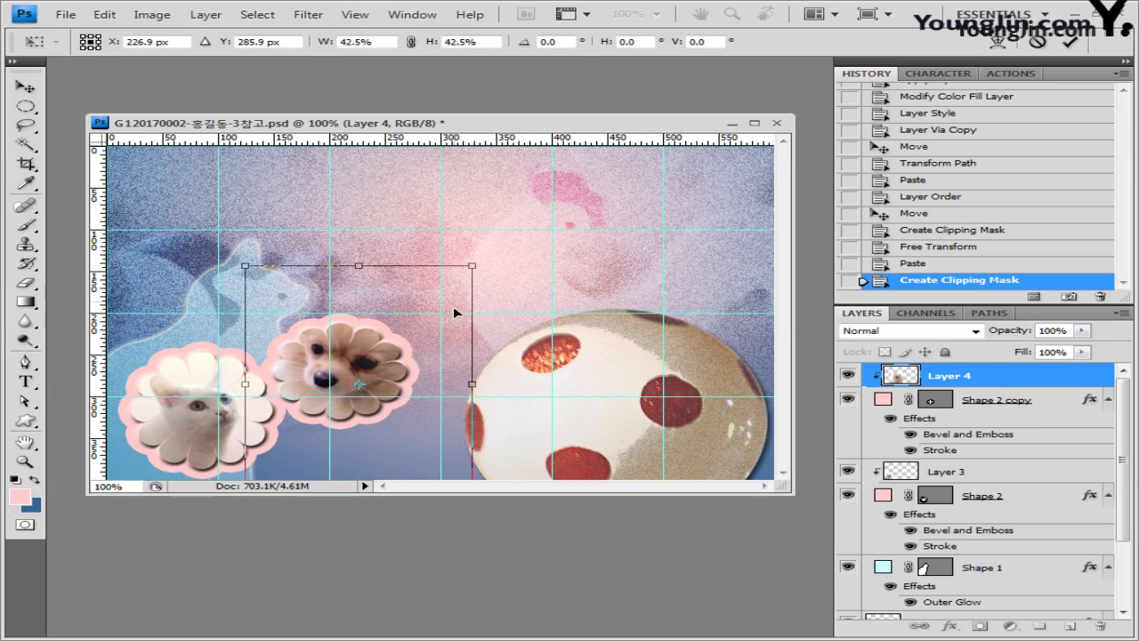
pyautogui.rightClick(408, 293)
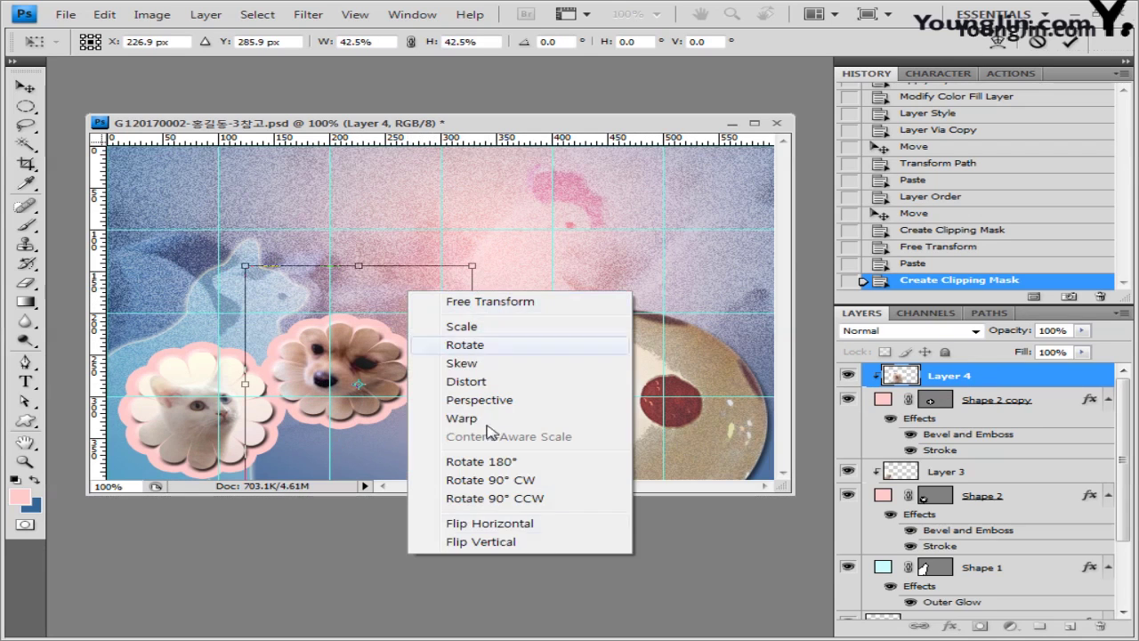
pyautogui.click(539, 535)
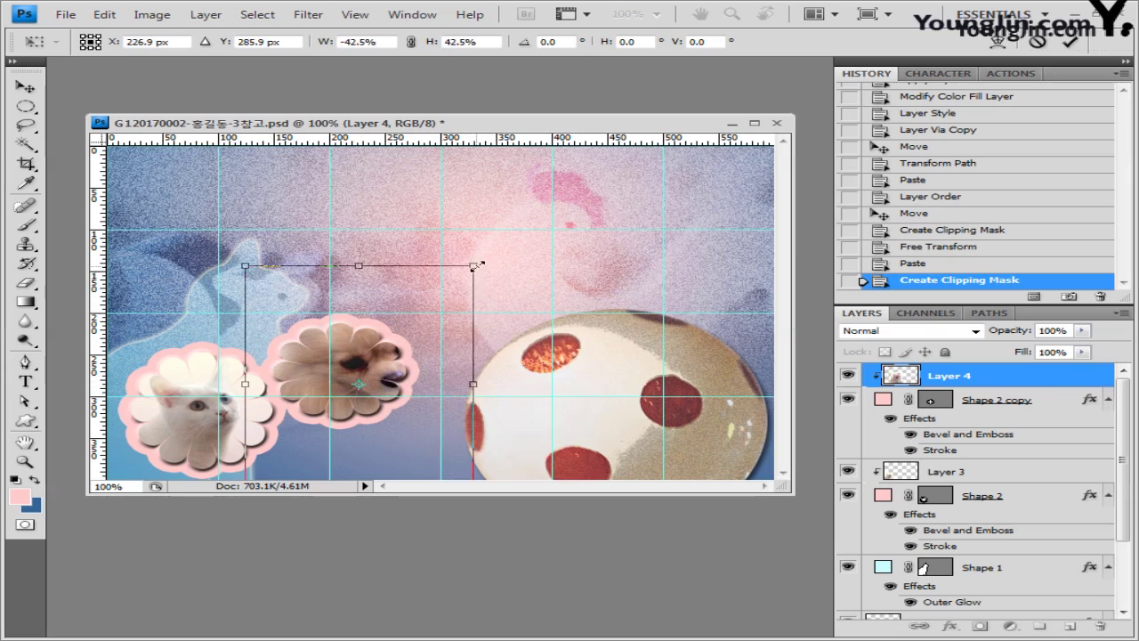
pyautogui.moveTo(472, 265); pyautogui.dragTo(435, 308)
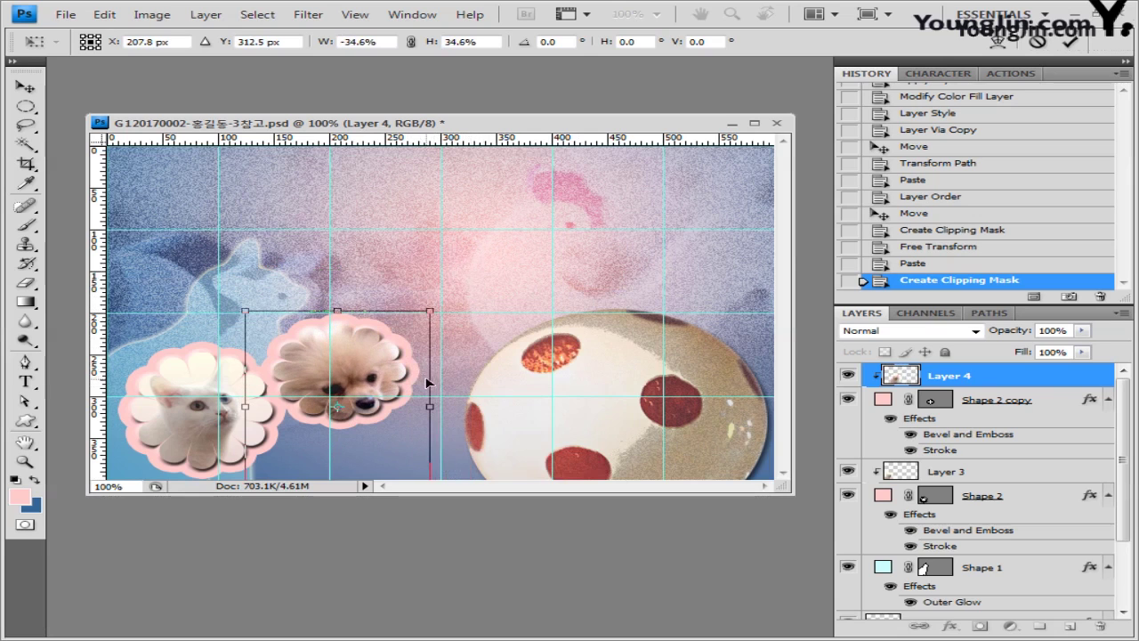
pyautogui.moveTo(432, 379); pyautogui.dragTo(401, 380)
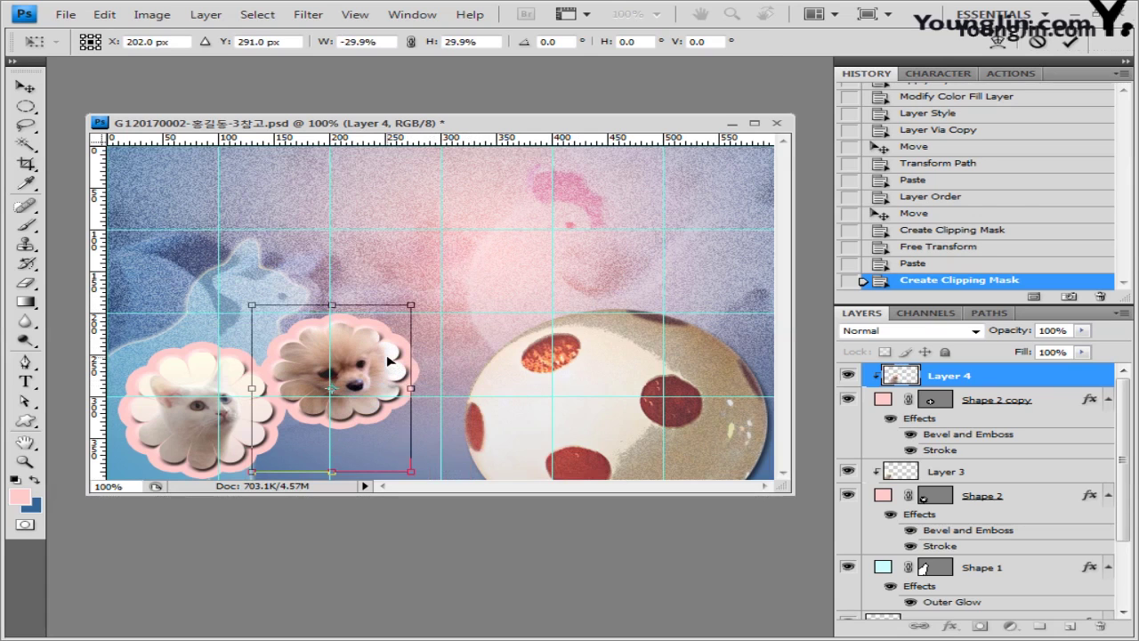
pyautogui.press('Return')
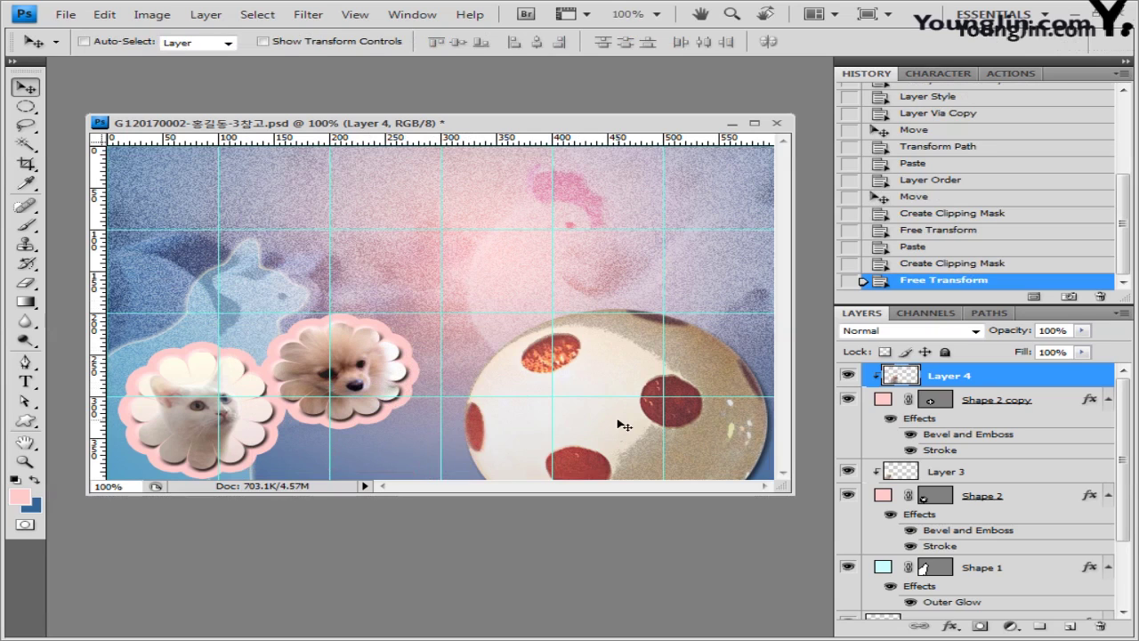
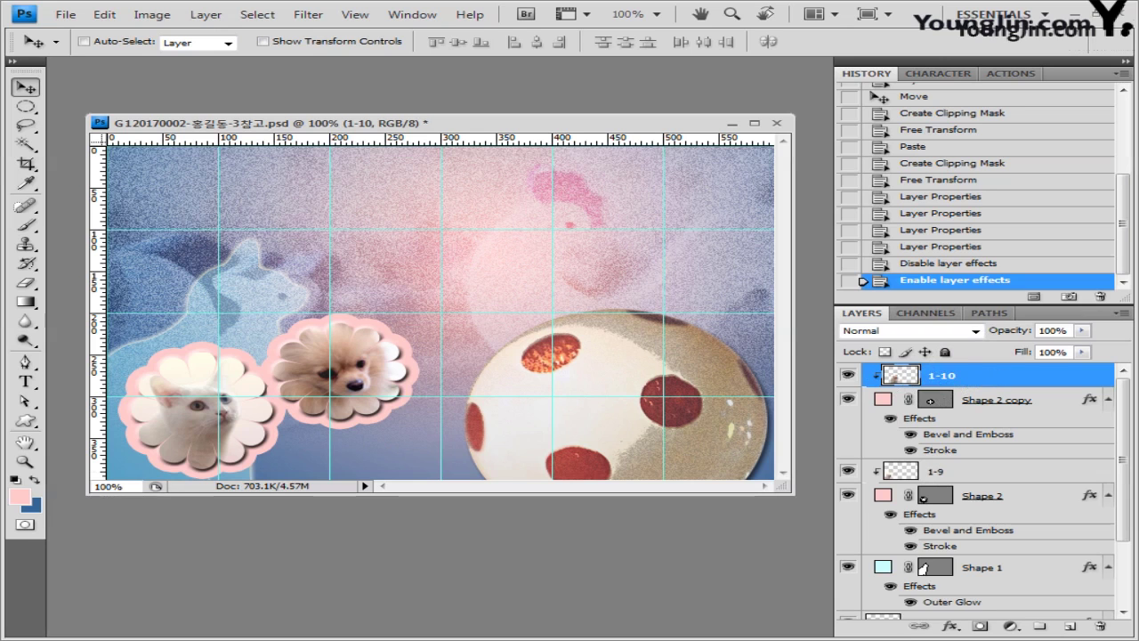
# Step: Open 1급-11.jpg in its own window, sized to show the whole bunny, with the grid hidden
pyautogui.hotkey('alt', 'Tab')
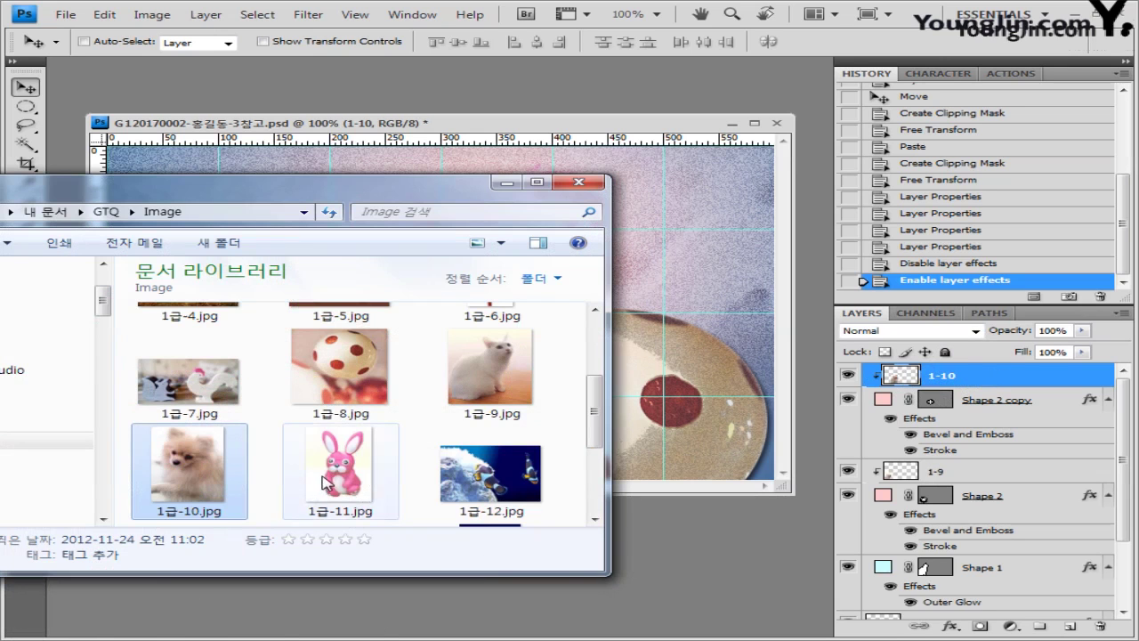
pyautogui.moveTo(341, 468); pyautogui.dragTo(206, 64)
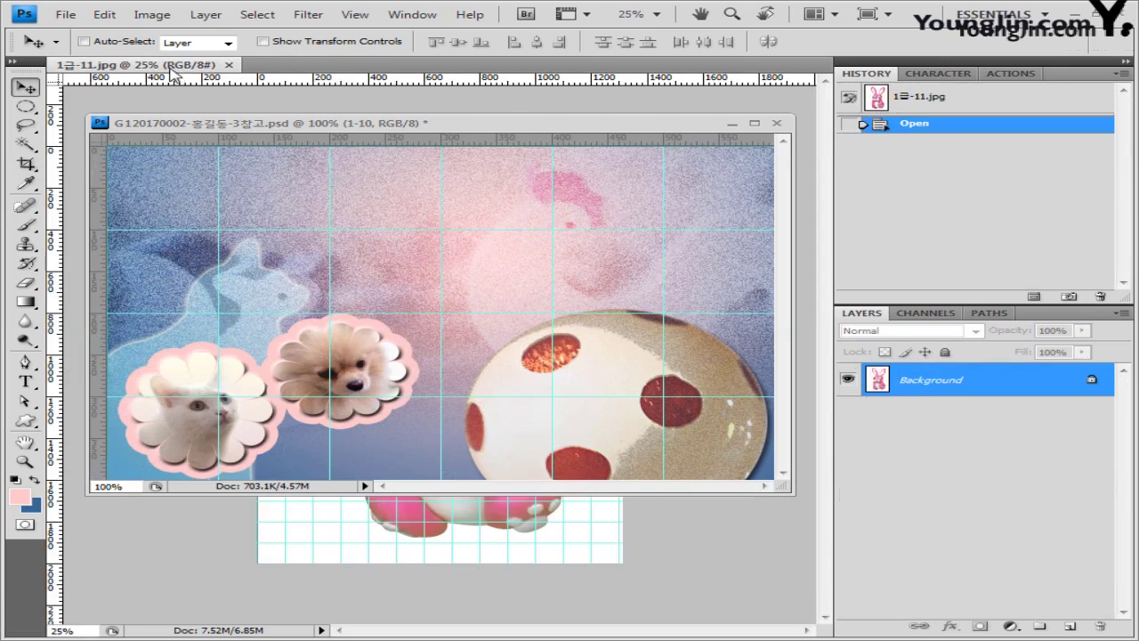
pyautogui.click(174, 73)
pyautogui.moveTo(178, 127); pyautogui.dragTo(528, 272)
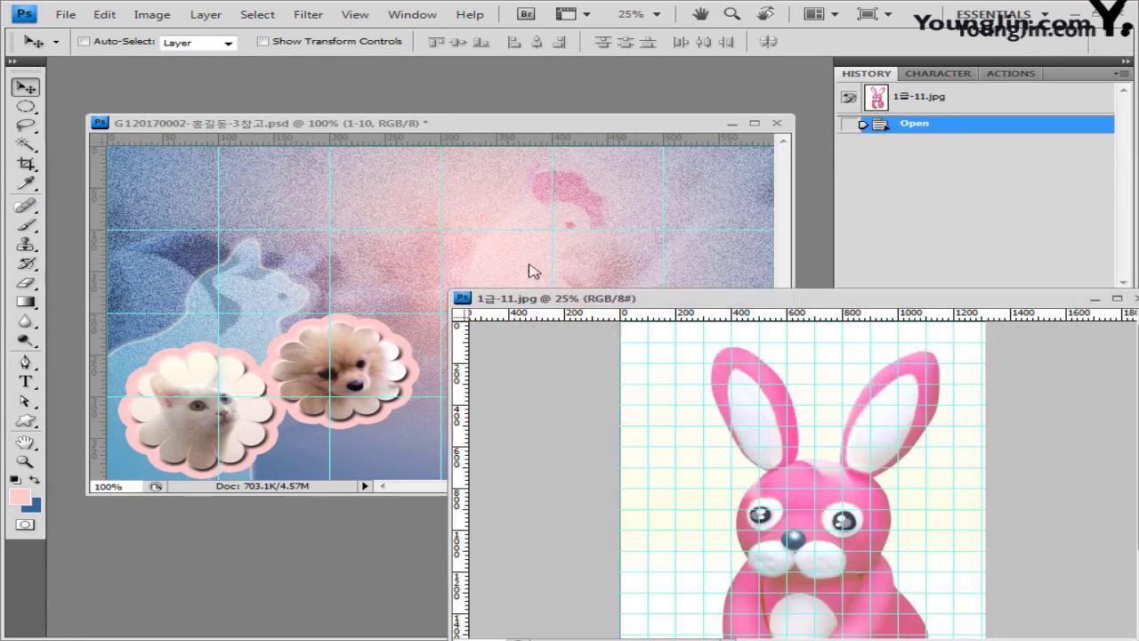
pyautogui.moveTo(585, 299); pyautogui.dragTo(287, 109)
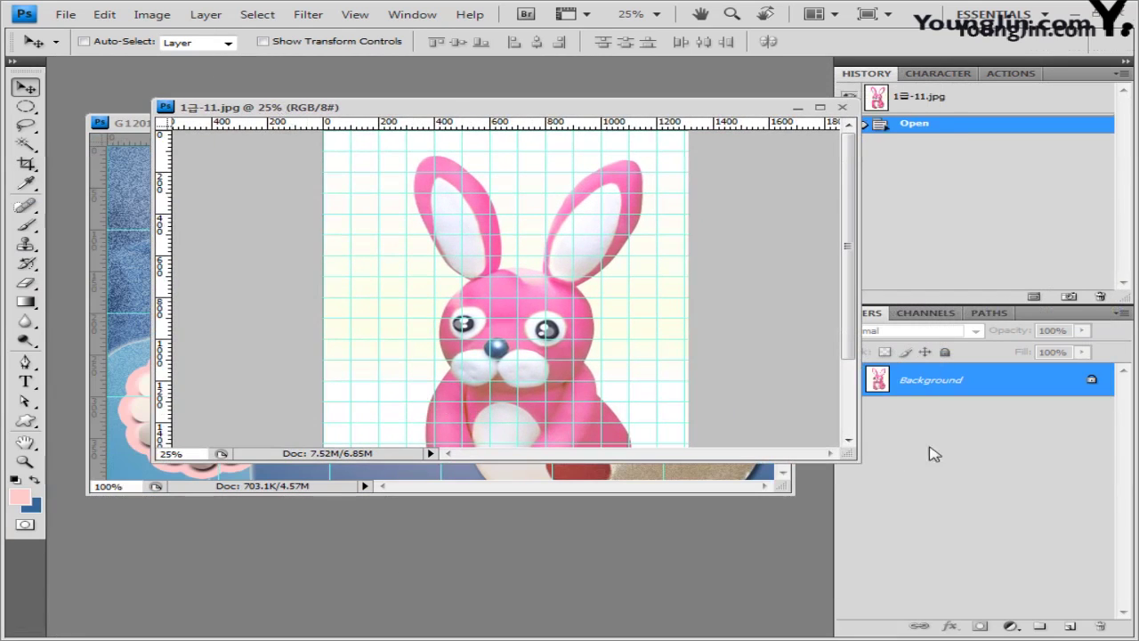
pyautogui.moveTo(857, 457); pyautogui.dragTo(738, 603)
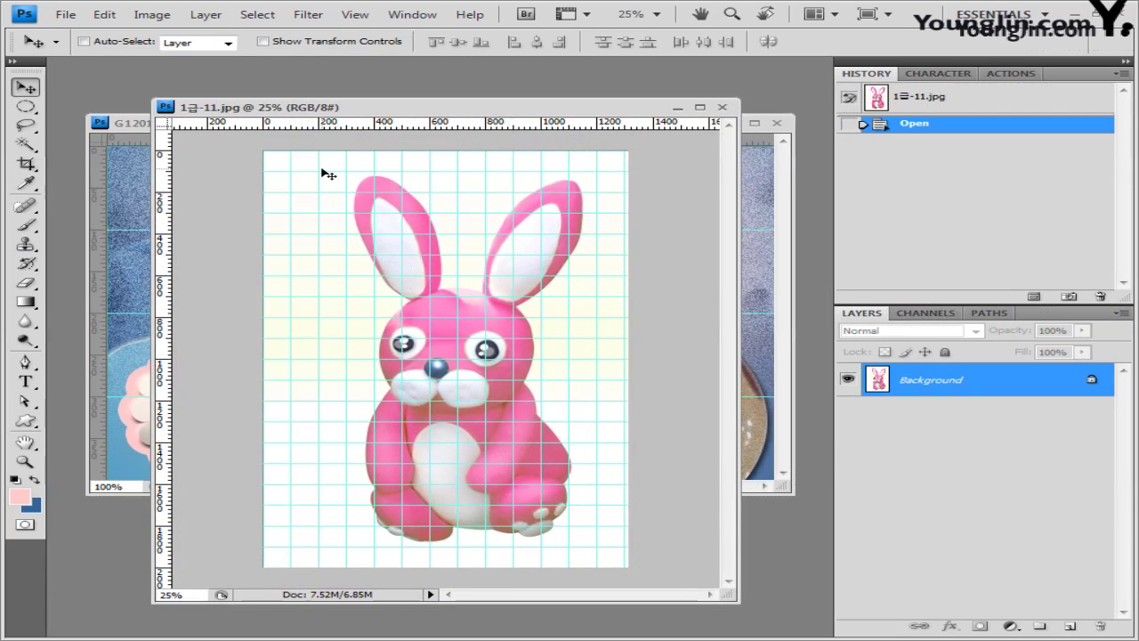
pyautogui.hotkey('ctrl', "'")
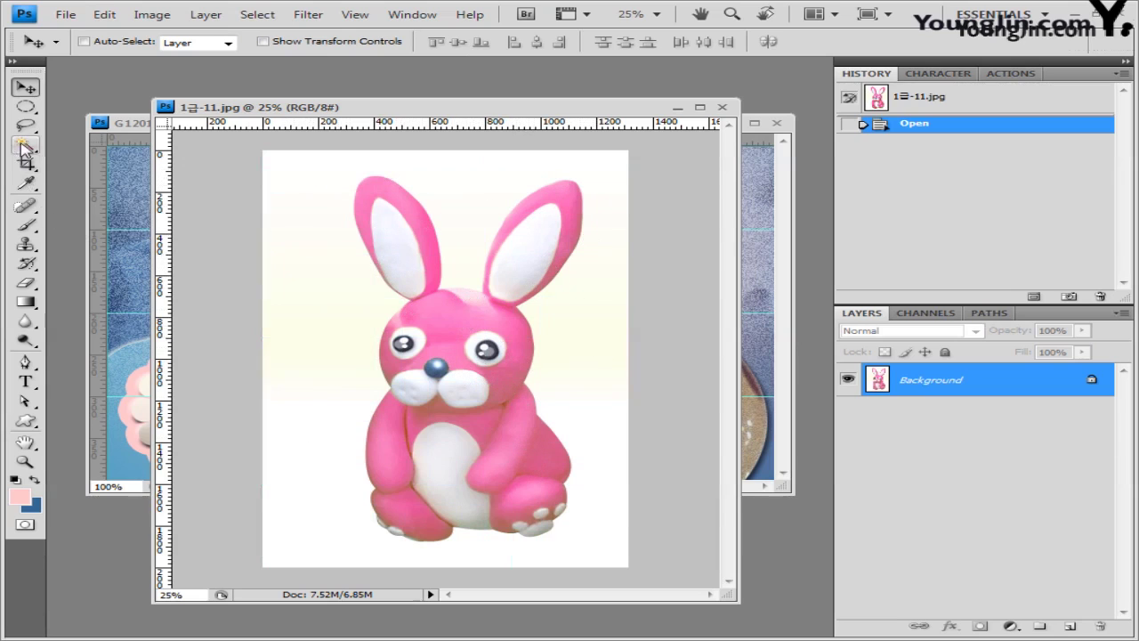
# Step: Magic Wand the white background at tolerance 30, then invert so only the bunny is selected
pyautogui.moveTo(26, 145)
pyautogui.mouseDown()
pyautogui.moveTo(120, 161)
pyautogui.moveTo(159, 182)
pyautogui.mouseUp()
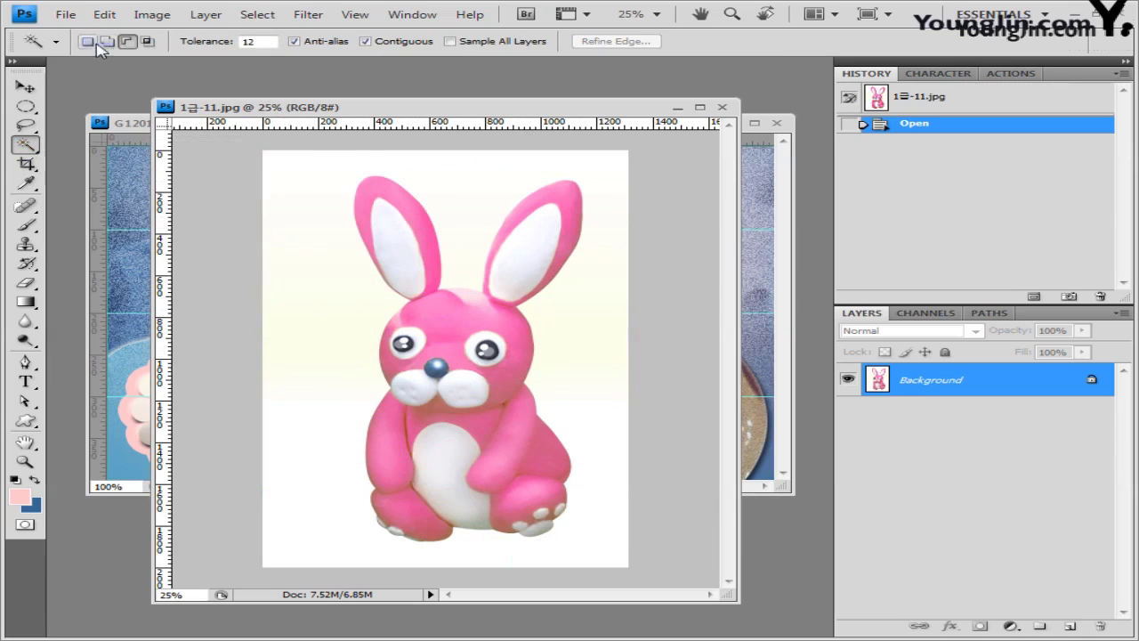
pyautogui.click(257, 41)
pyautogui.click(107, 42)
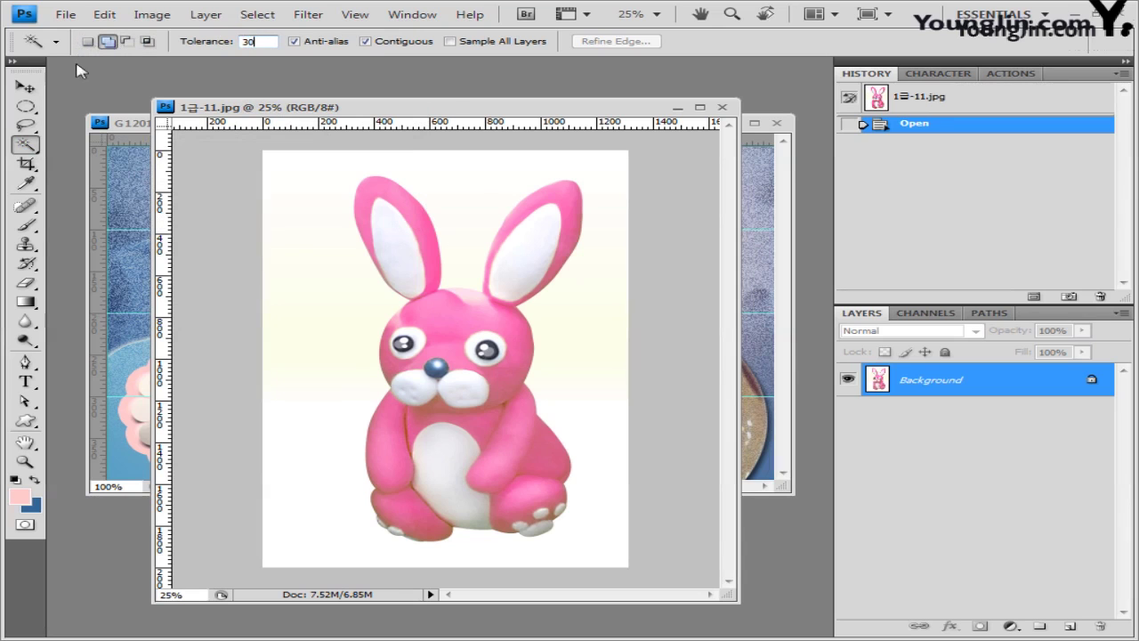
pyautogui.click(463, 198)
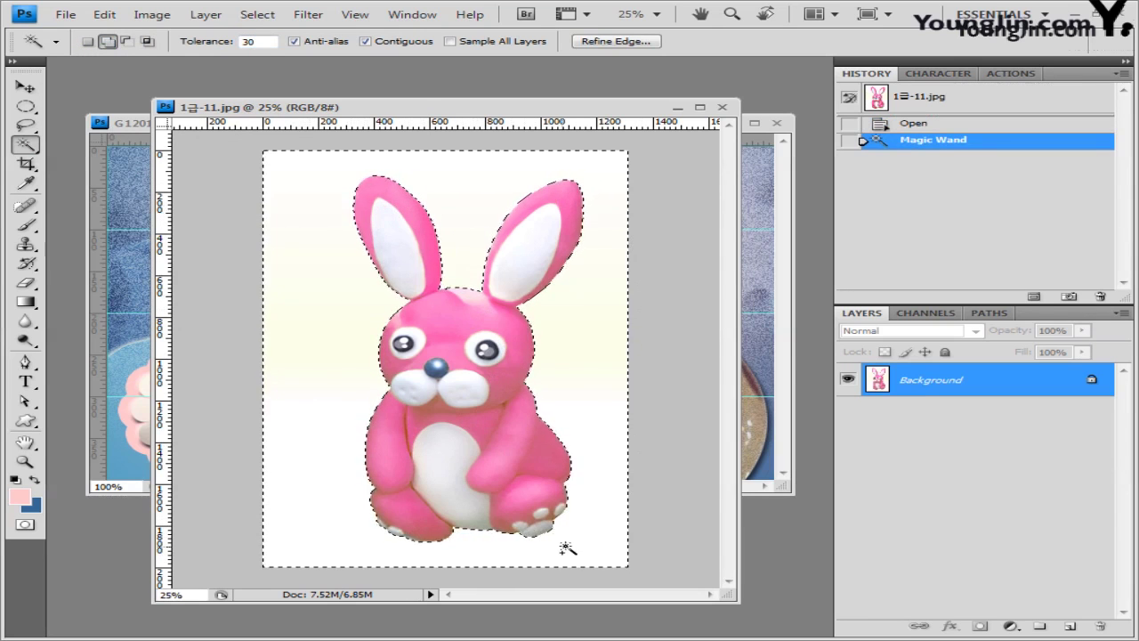
pyautogui.click(258, 14)
pyautogui.click(263, 79)
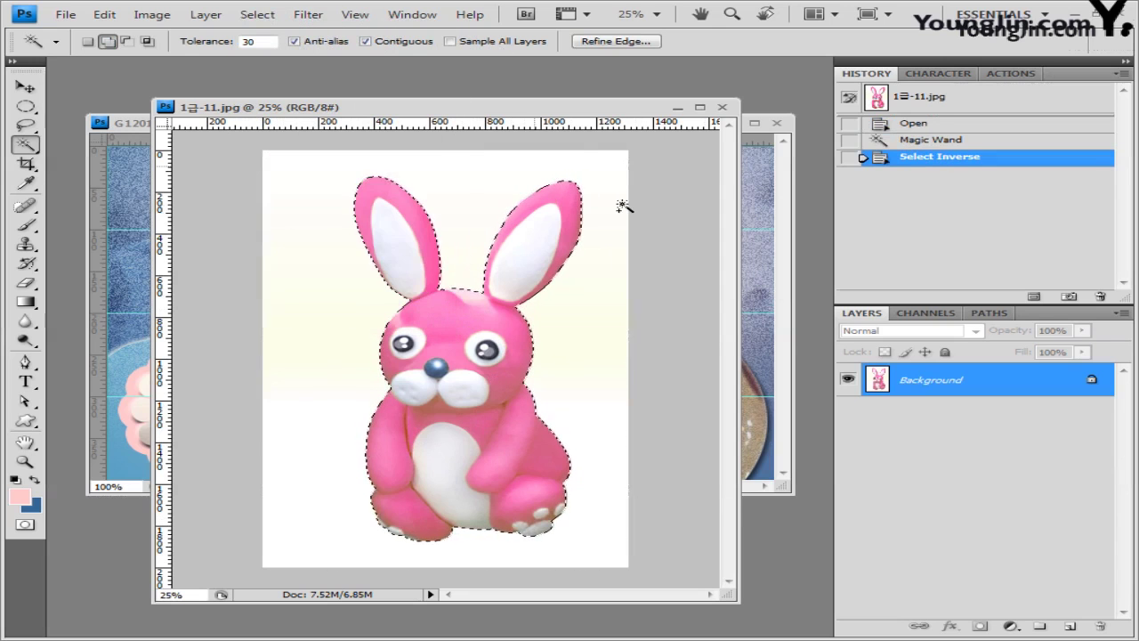
pyautogui.click(699, 108)
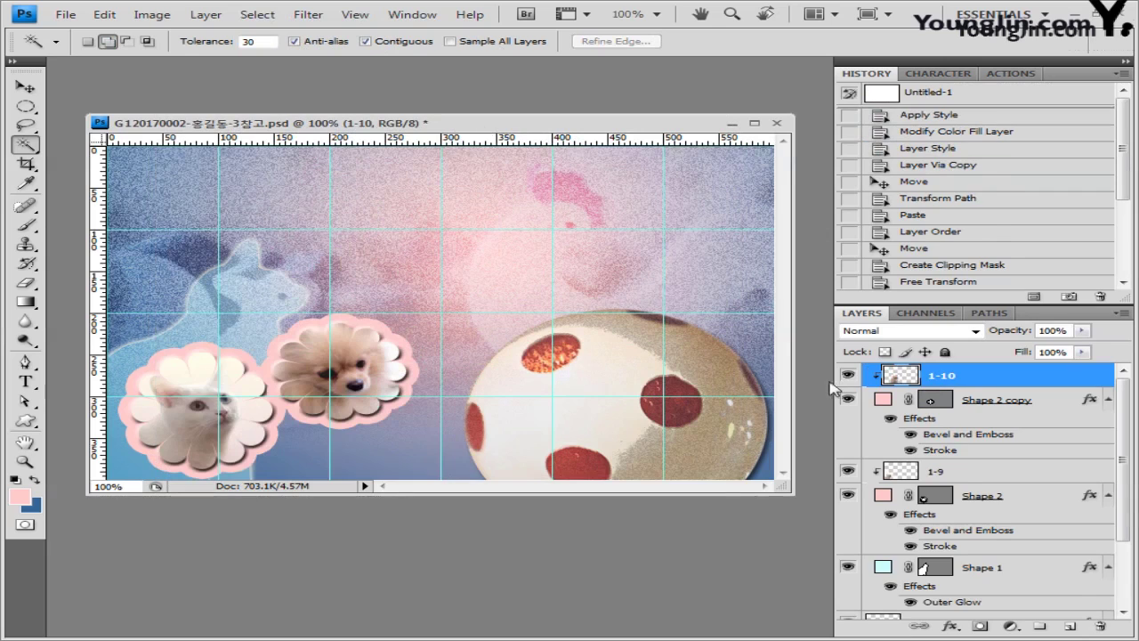
# Step: Paste the bunny into the composite and name its layer 1-11
pyautogui.hotkey('ctrl', 'v')
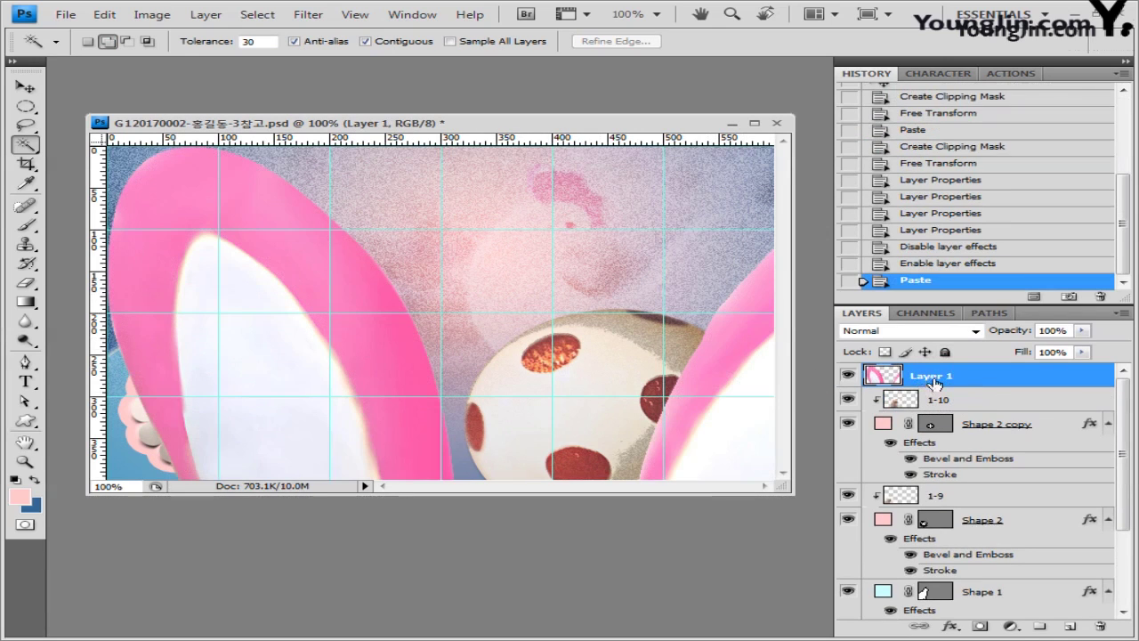
pyautogui.doubleClick(934, 377)
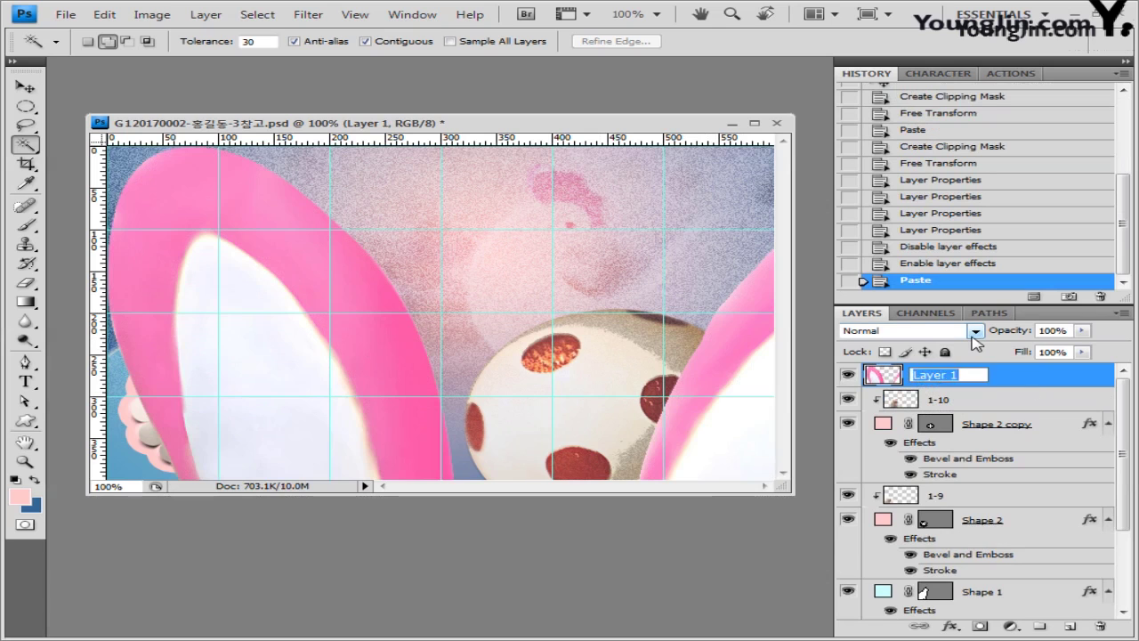
pyautogui.write('1-11')
pyautogui.press('Return')
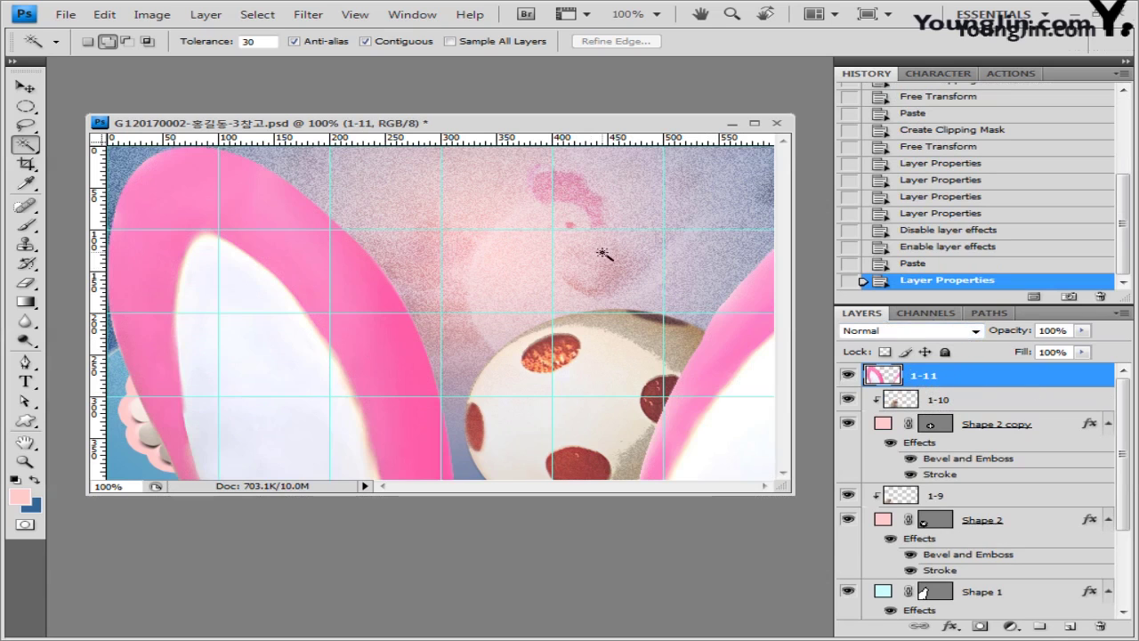
# Step: Scale the bunny down and place it on top of the spotted ball
pyautogui.hotkey('ctrl', 't')
pyautogui.moveTo(111, 152); pyautogui.dragTo(347, 305)
pyautogui.moveTo(501, 326); pyautogui.dragTo(292, 228)
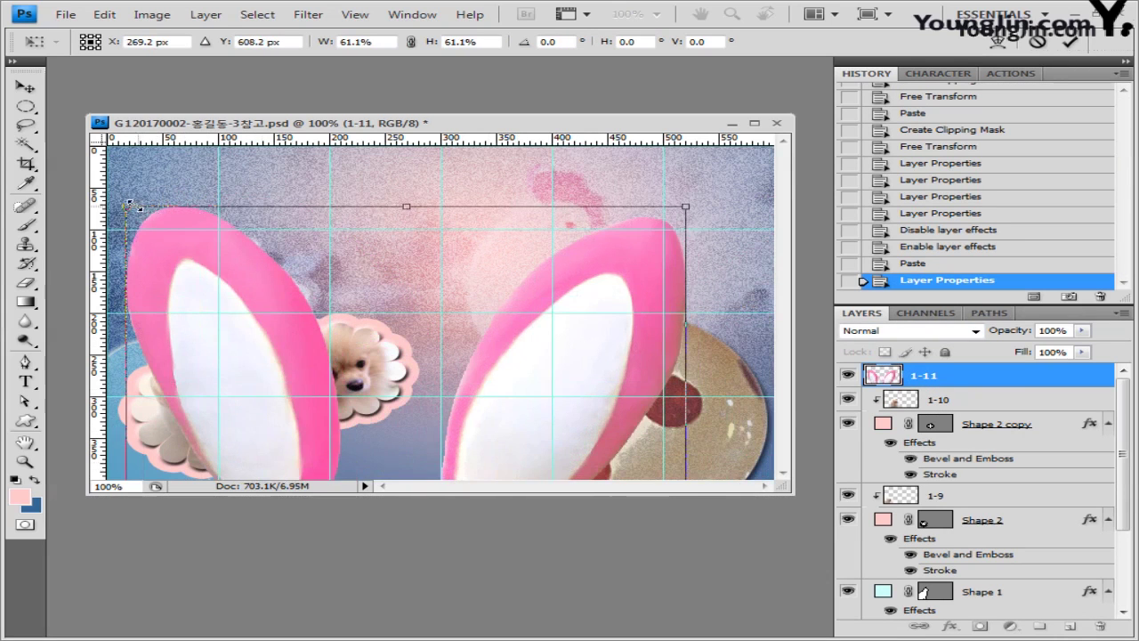
pyautogui.moveTo(127, 206); pyautogui.dragTo(395, 188)
pyautogui.moveTo(550, 233); pyautogui.dragTo(648, 272)
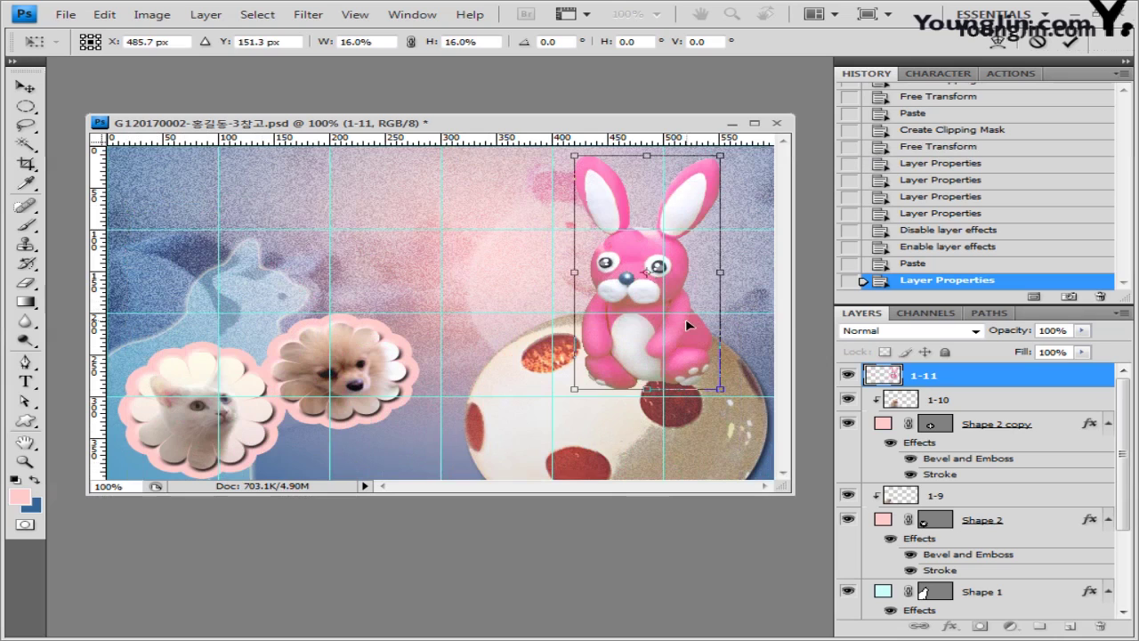
pyautogui.press('Return')
pyautogui.press('w')
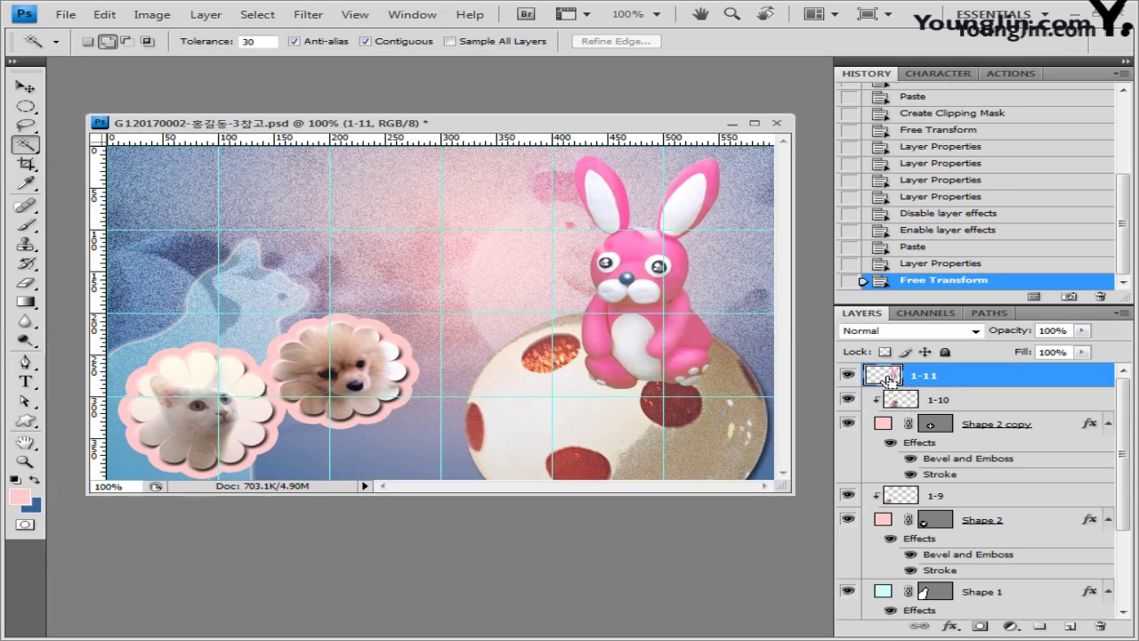
# Step: Add a Hue/Saturation adjustment masked to the bunny at Hue +100, Saturation +10
pyautogui.keyDown('ctrl'); pyautogui.click(887, 380); pyautogui.keyUp('ctrl')
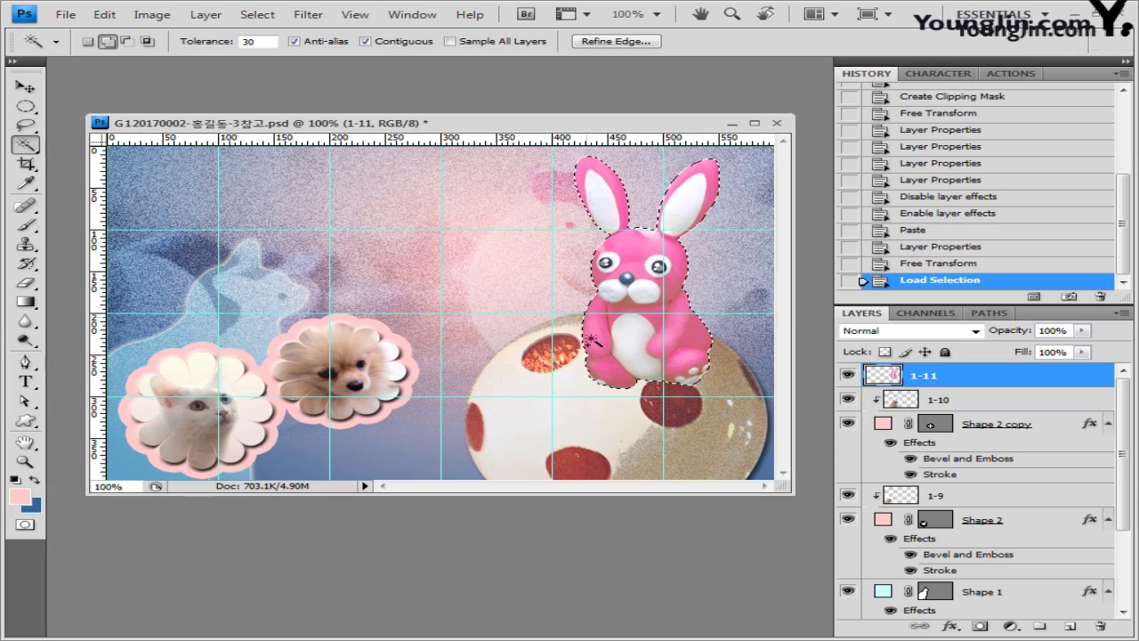
pyautogui.click(1010, 625)
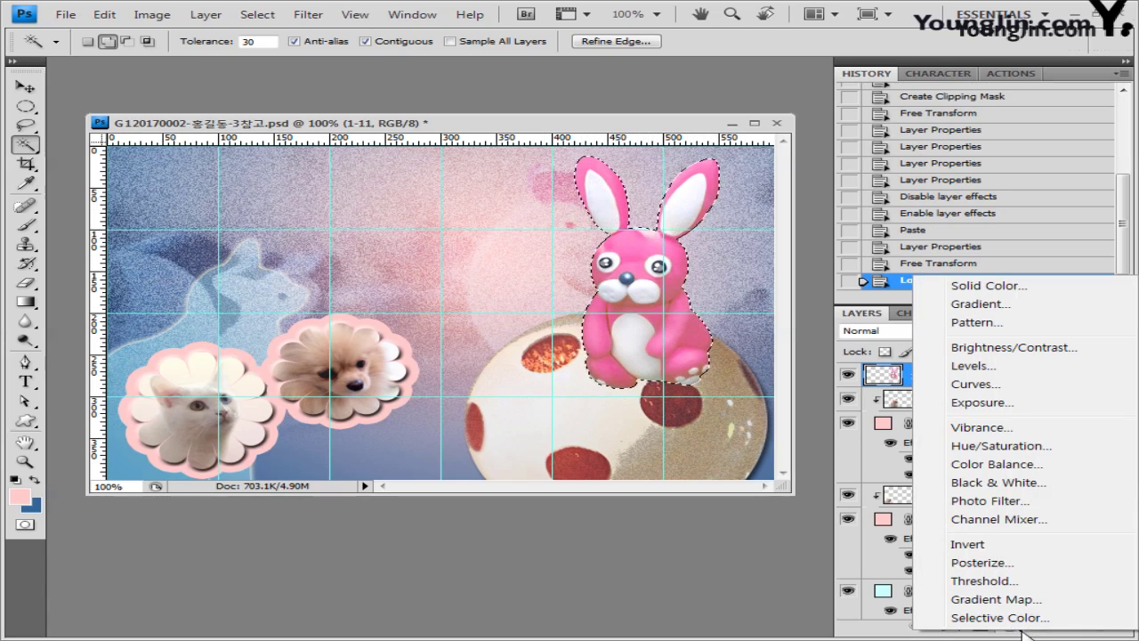
pyautogui.click(1012, 454)
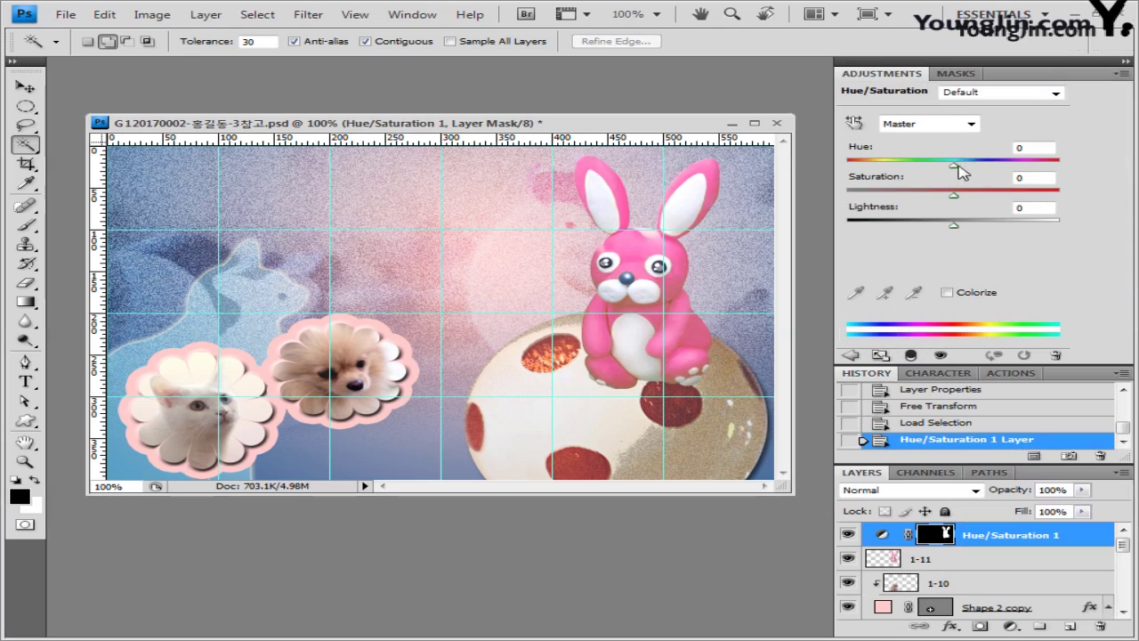
pyautogui.moveTo(958, 167); pyautogui.dragTo(1025, 166)
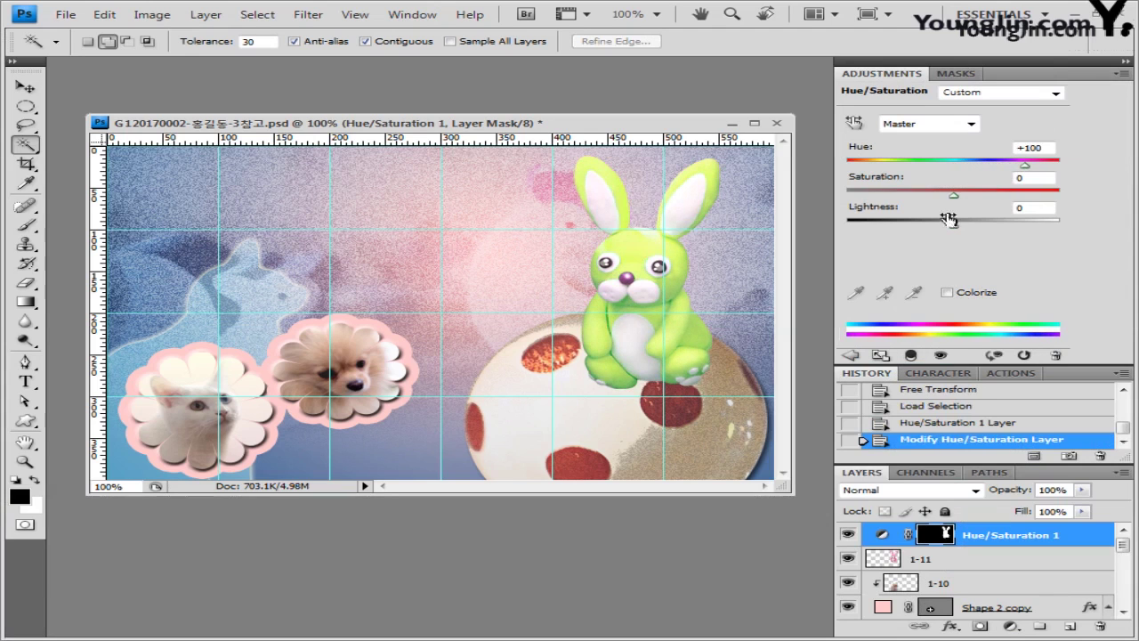
pyautogui.moveTo(954, 194); pyautogui.dragTo(959, 196)
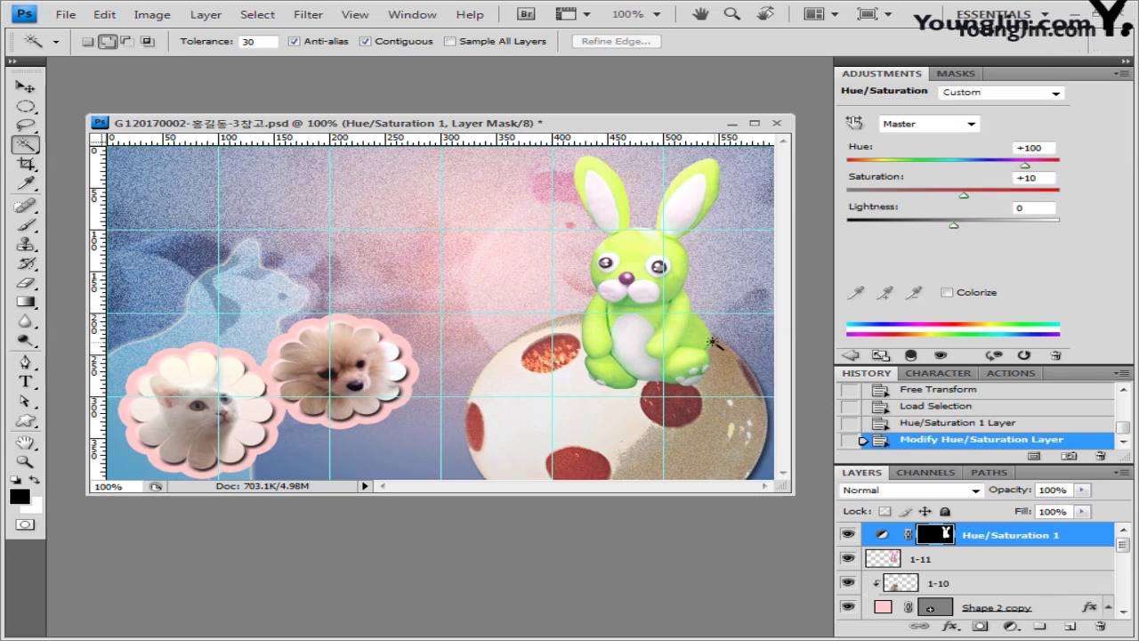
# Step: Close the adjustment settings panel group and enlarge the Layers panel
pyautogui.click(1124, 73)
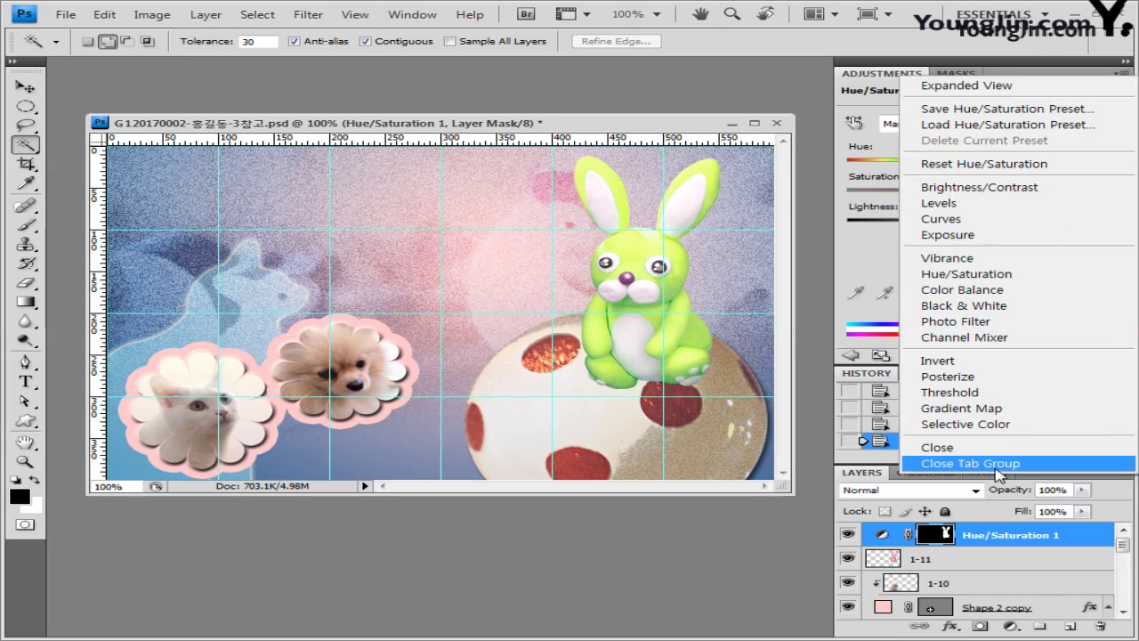
pyautogui.click(975, 463)
pyautogui.moveTo(982, 472); pyautogui.dragTo(980, 317)
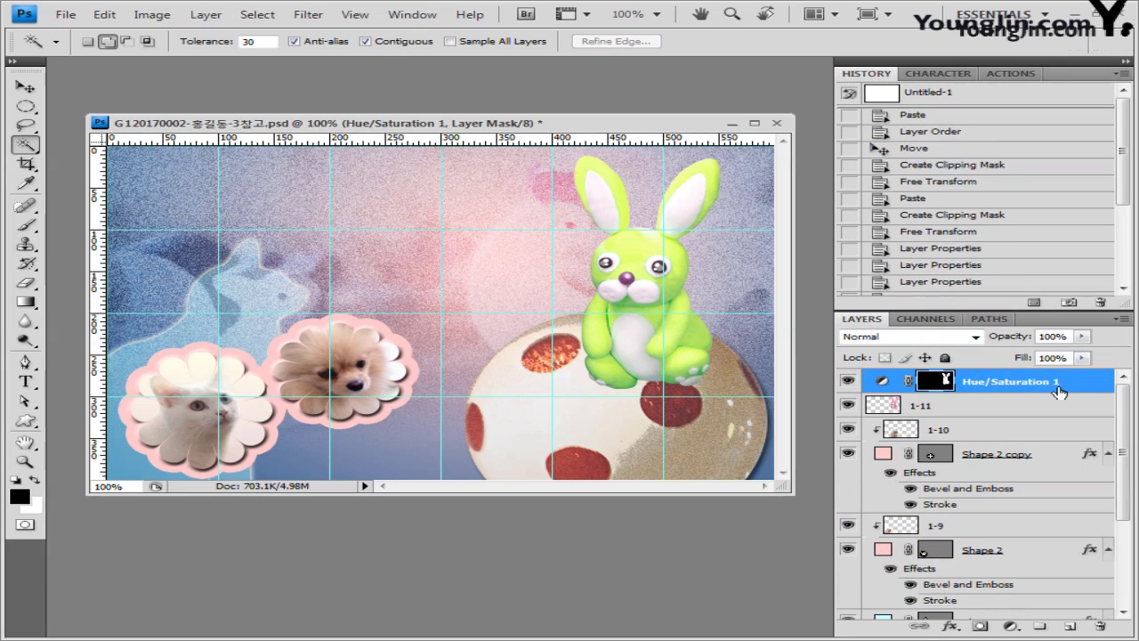
# Step: Give layer 1-11 a 120° drop shadow, then select Hue/Saturation 1 and the Custom Shape tool
pyautogui.click(967, 411)
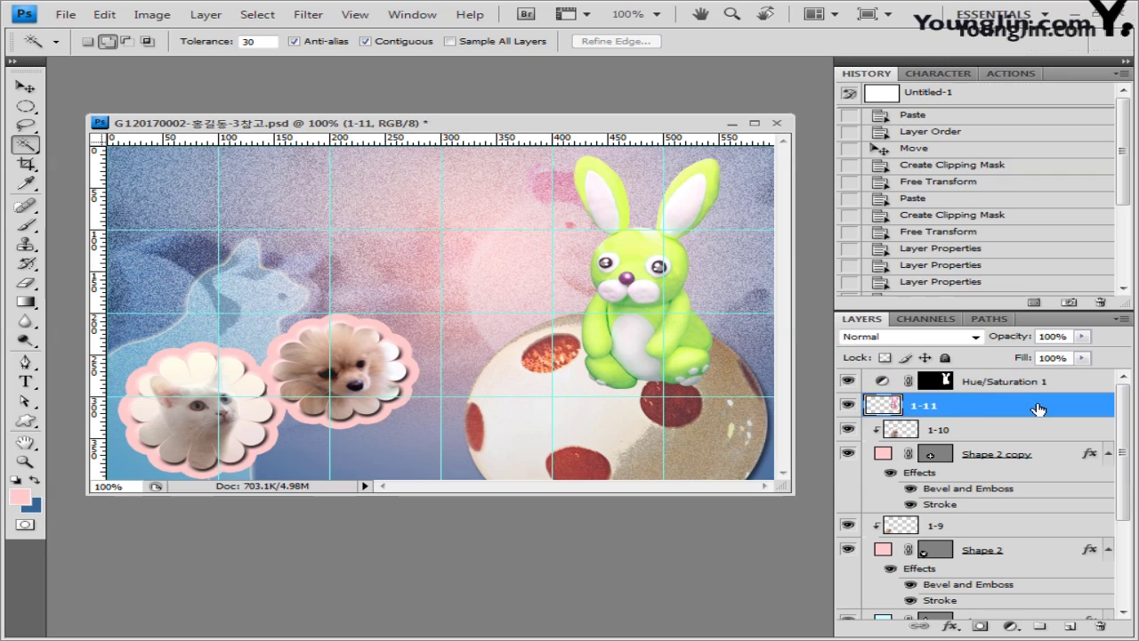
pyautogui.click(951, 625)
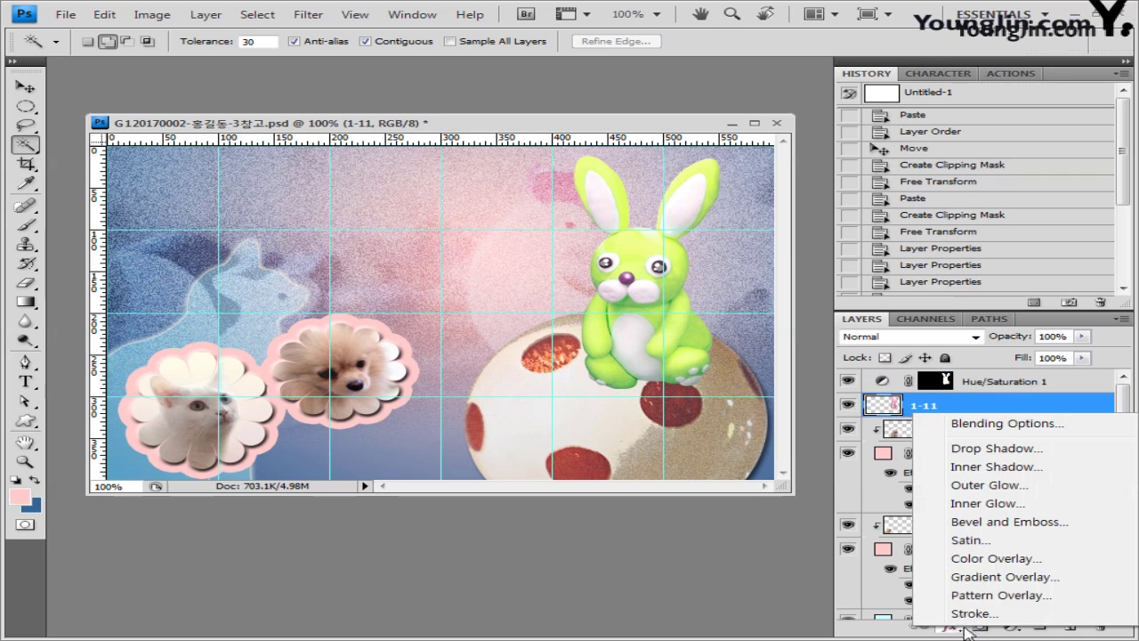
pyautogui.click(997, 449)
pyautogui.moveTo(876, 141); pyautogui.dragTo(745, 412)
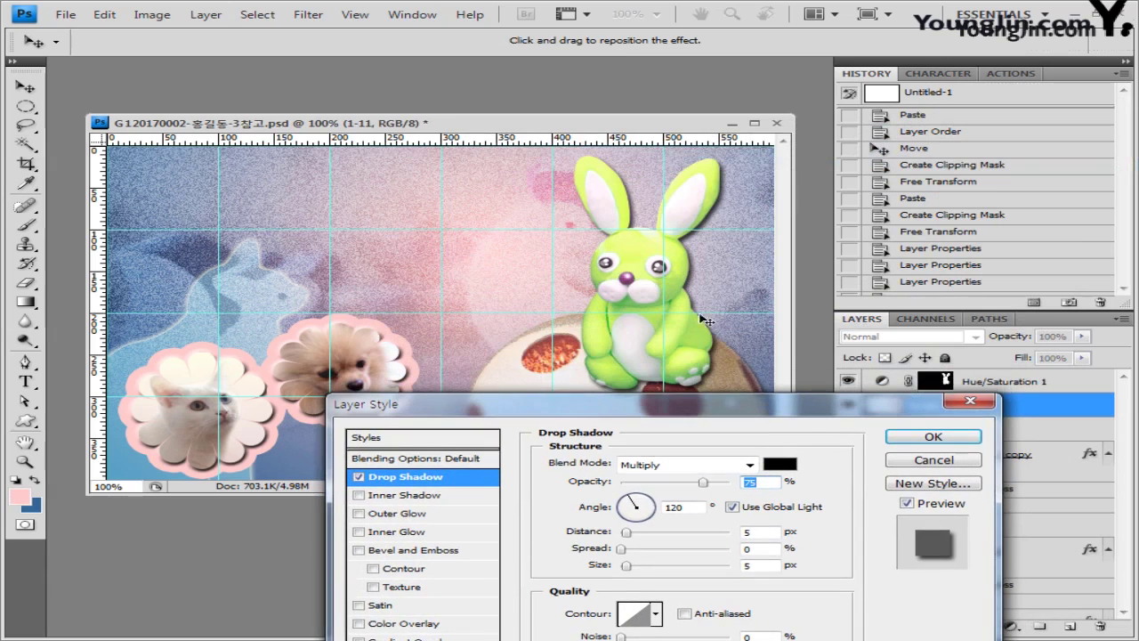
pyautogui.click(653, 520)
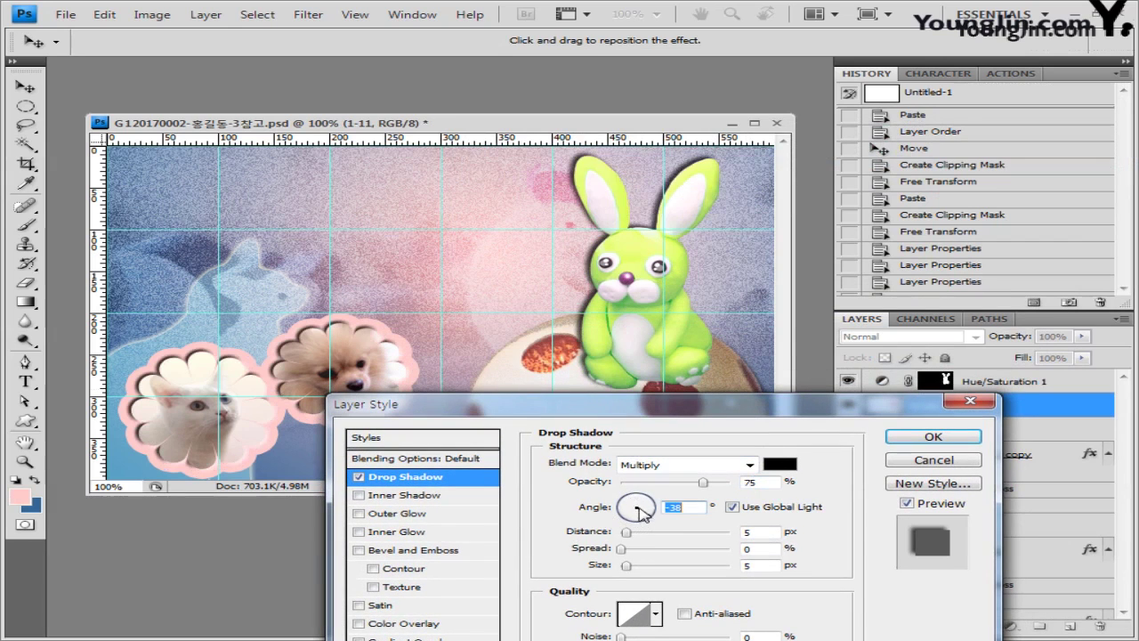
pyautogui.write('120')
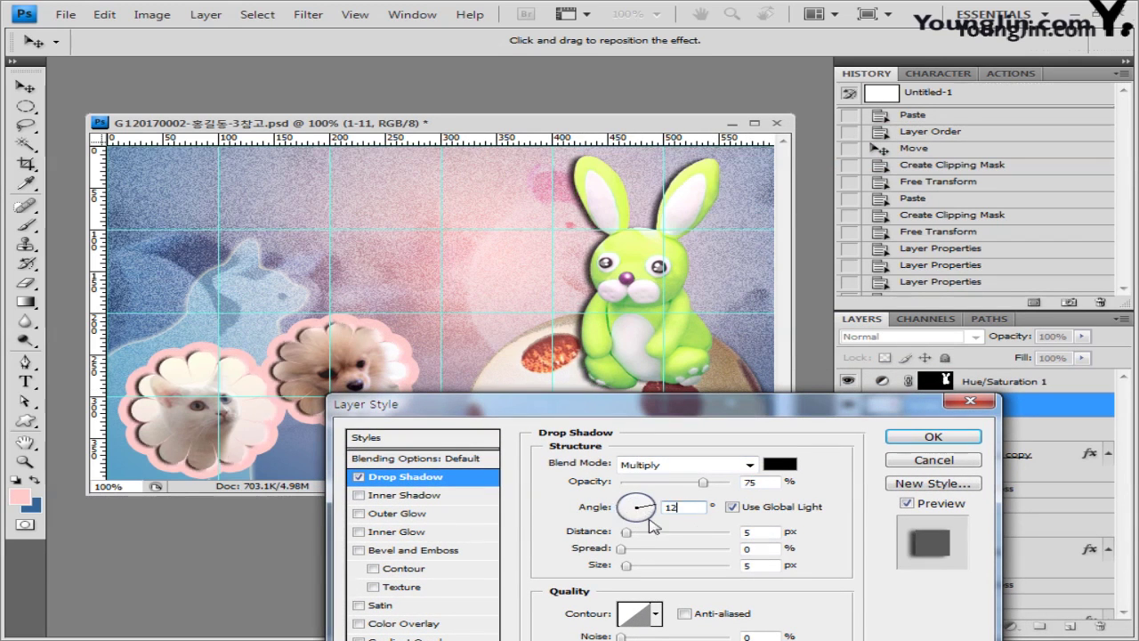
pyautogui.click(925, 437)
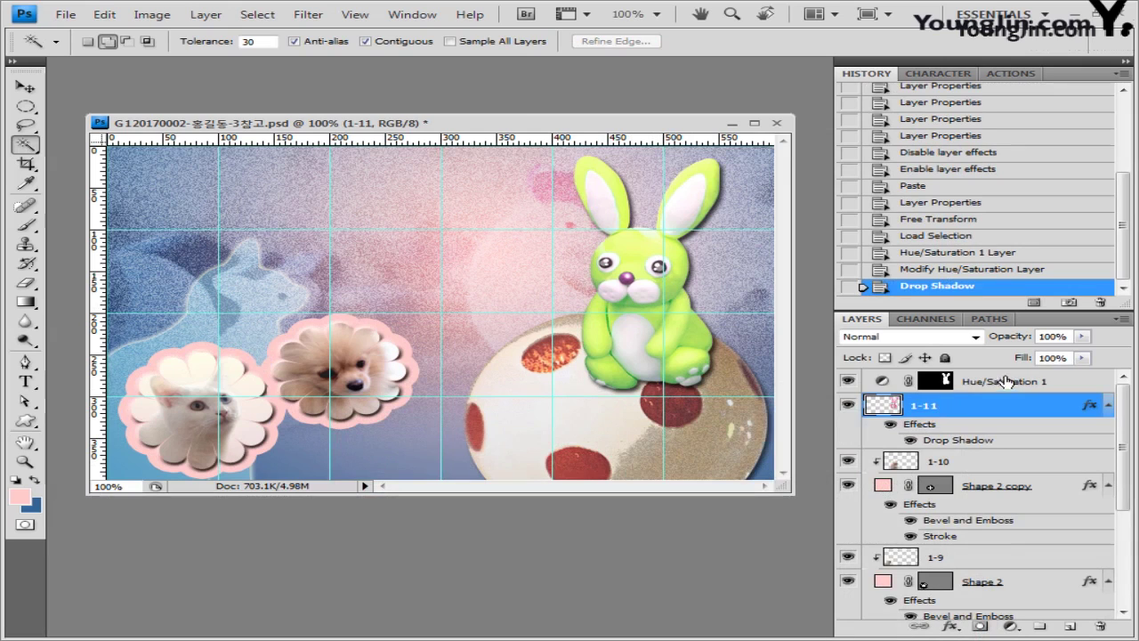
pyautogui.click(1004, 383)
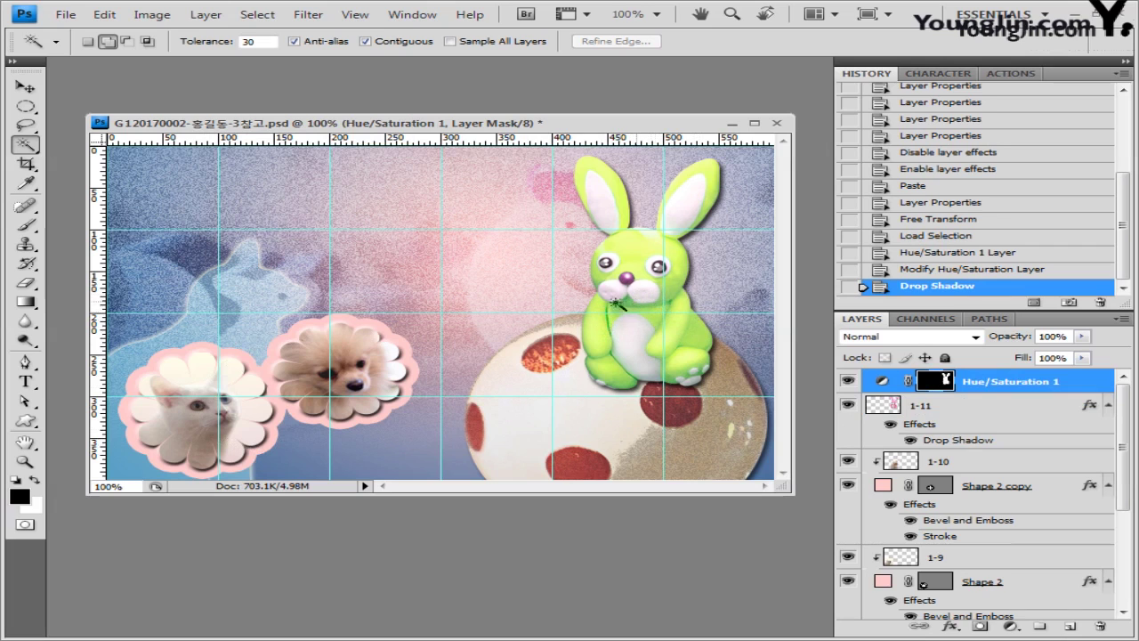
pyautogui.click(26, 420)
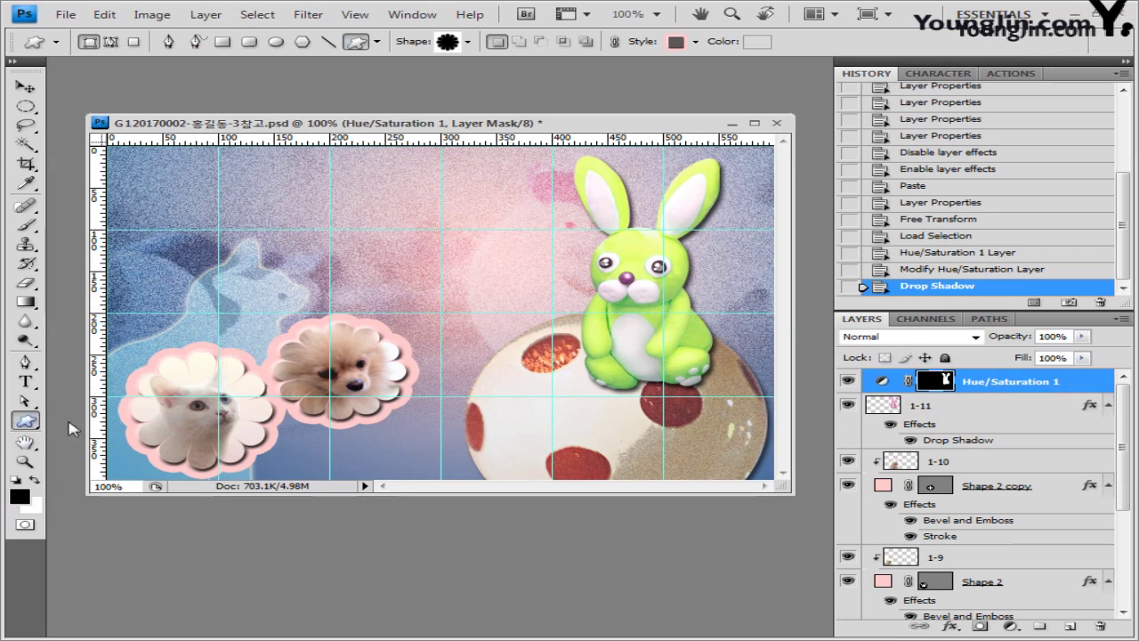
# Step: Load the Objects shape set and draw the bow across the bunny's chest
pyautogui.click(467, 42)
pyautogui.click(732, 69)
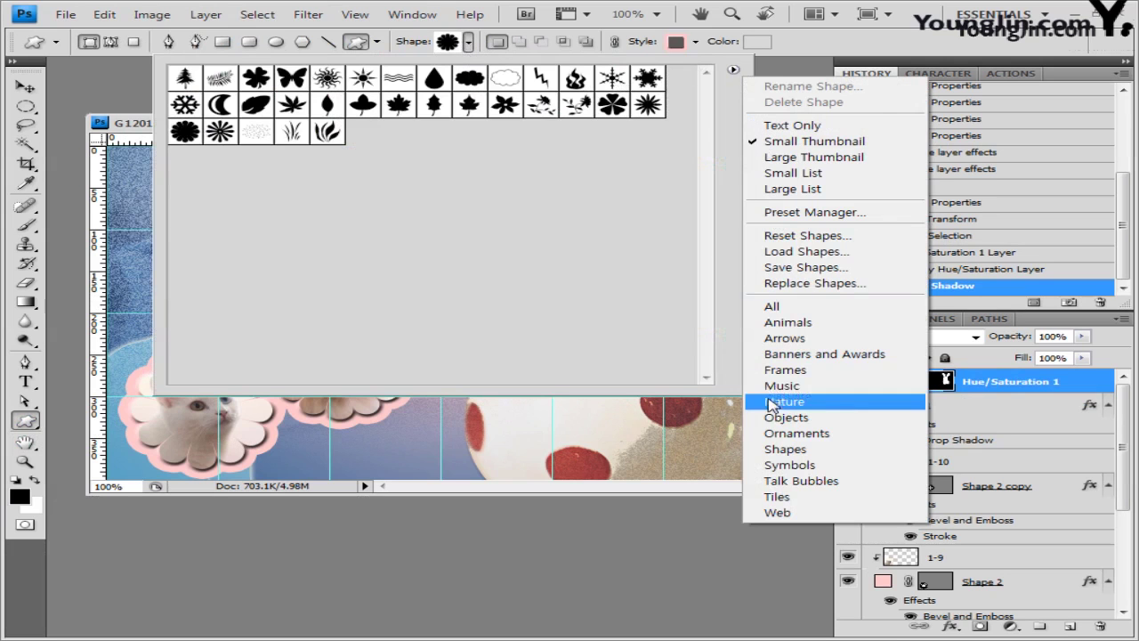
pyautogui.click(801, 417)
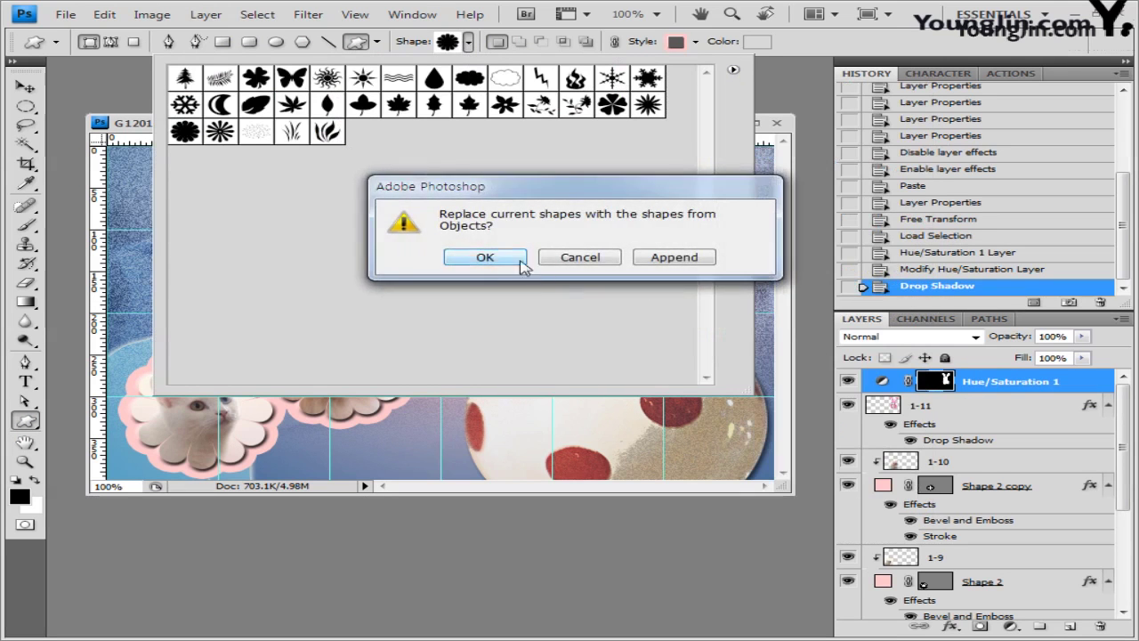
pyautogui.click(512, 259)
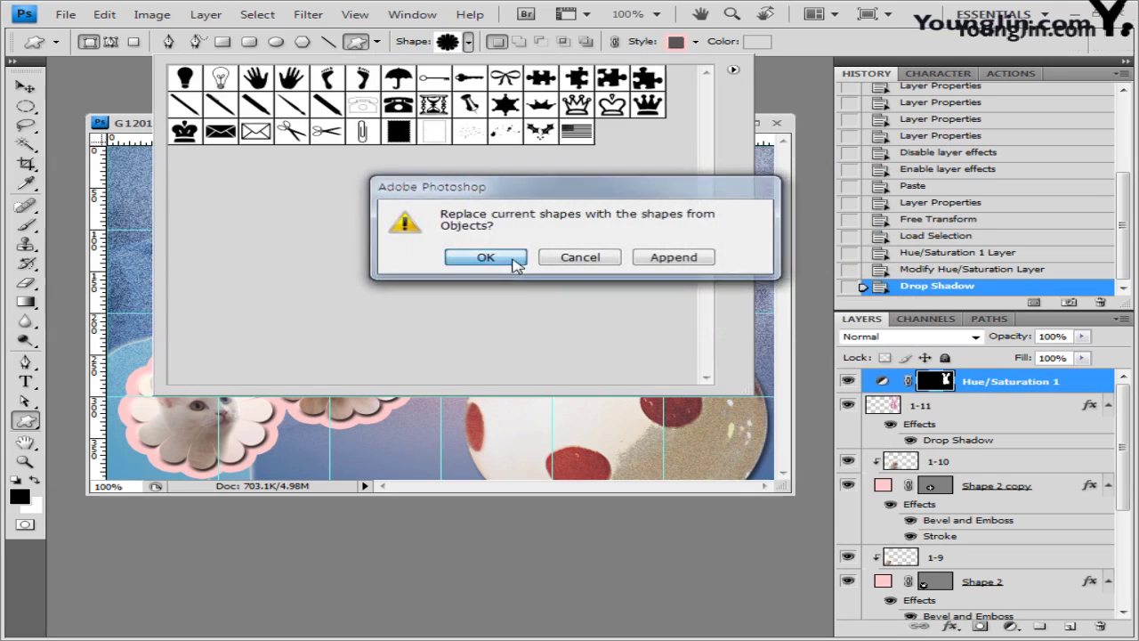
pyautogui.click(505, 78)
pyautogui.click(801, 49)
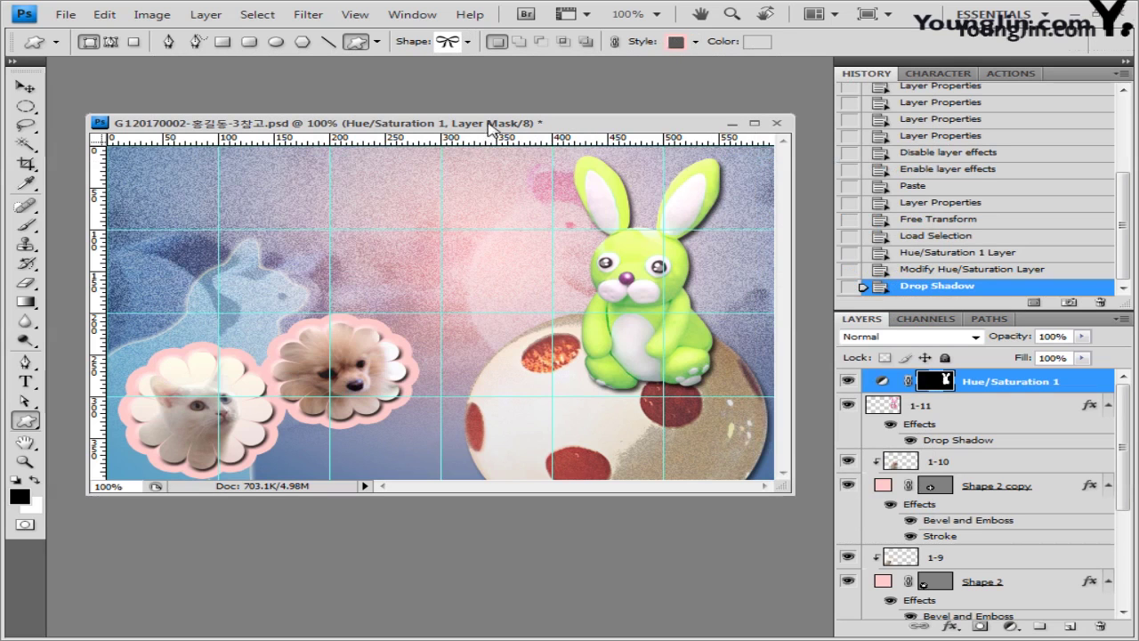
pyautogui.moveTo(605, 298)
pyautogui.mouseDown()
pyautogui.moveTo(628, 321)
pyautogui.moveTo(673, 335)
pyautogui.mouseUp()
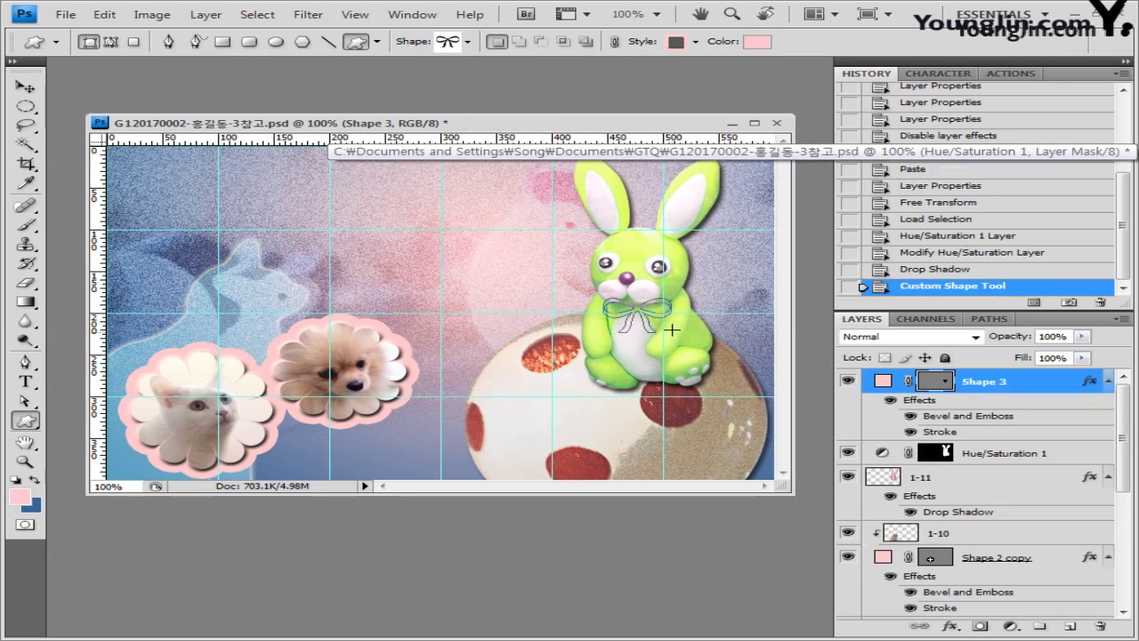
# Step: Set the bow's style to None and its fill colour to ff6666
pyautogui.click(695, 42)
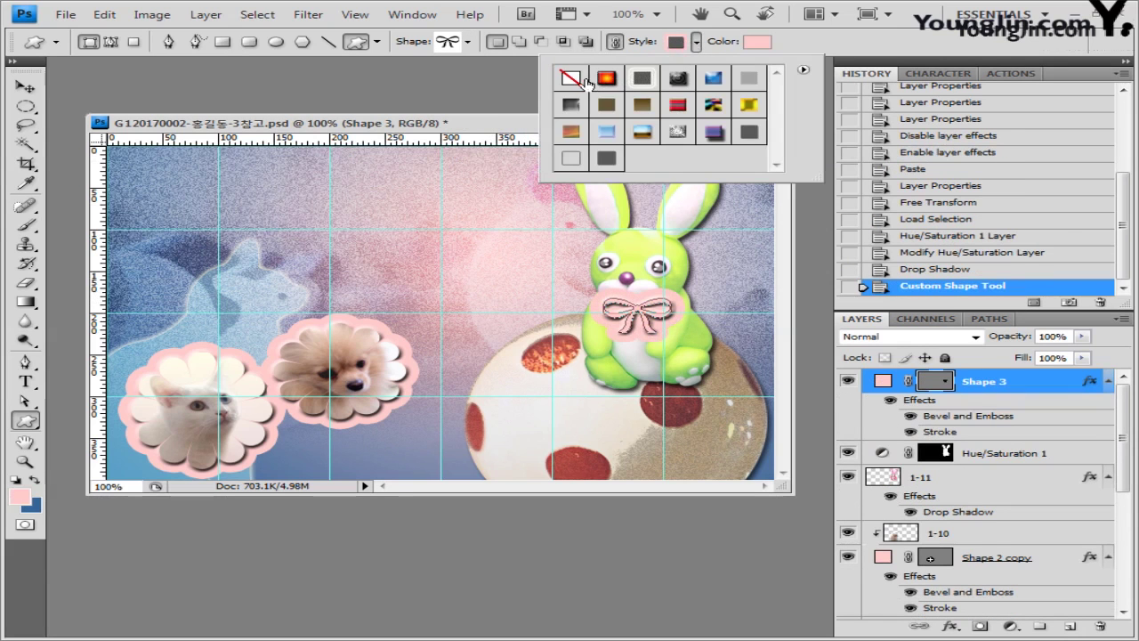
pyautogui.click(573, 80)
pyautogui.click(754, 41)
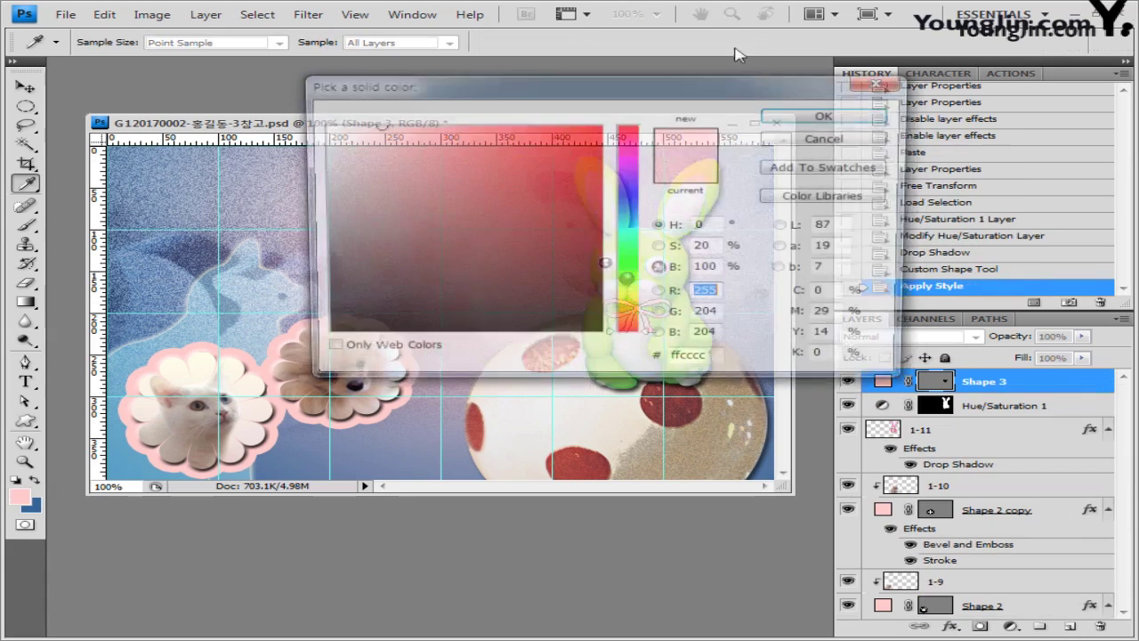
pyautogui.doubleClick(703, 362)
pyautogui.write('ff6666')
pyautogui.click(810, 115)
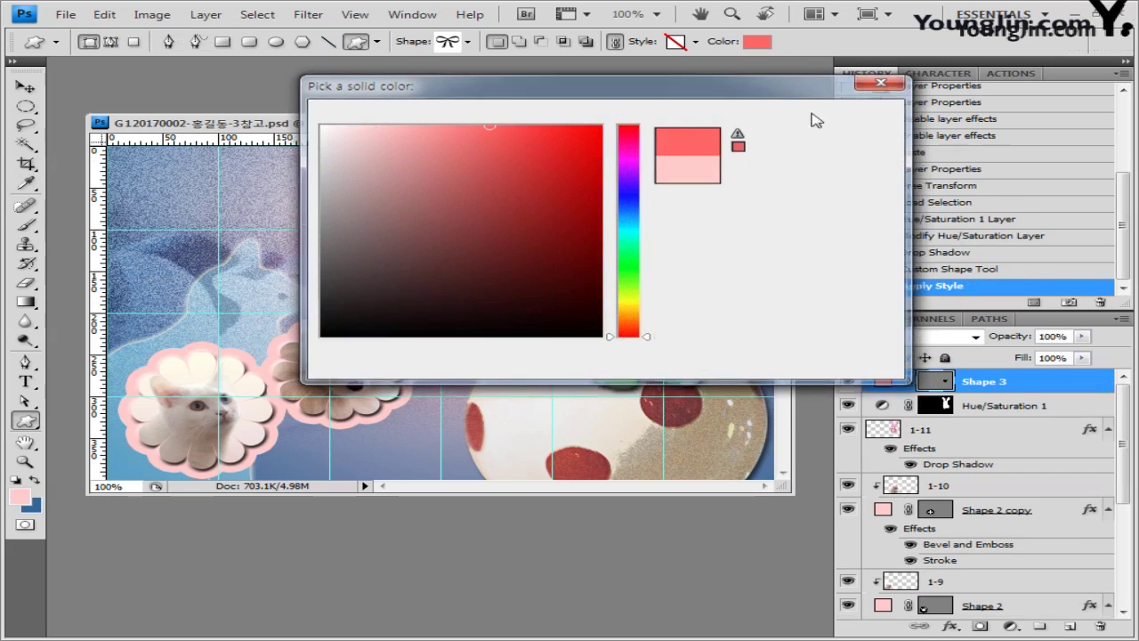
pyautogui.hotkey('ctrl', 't')
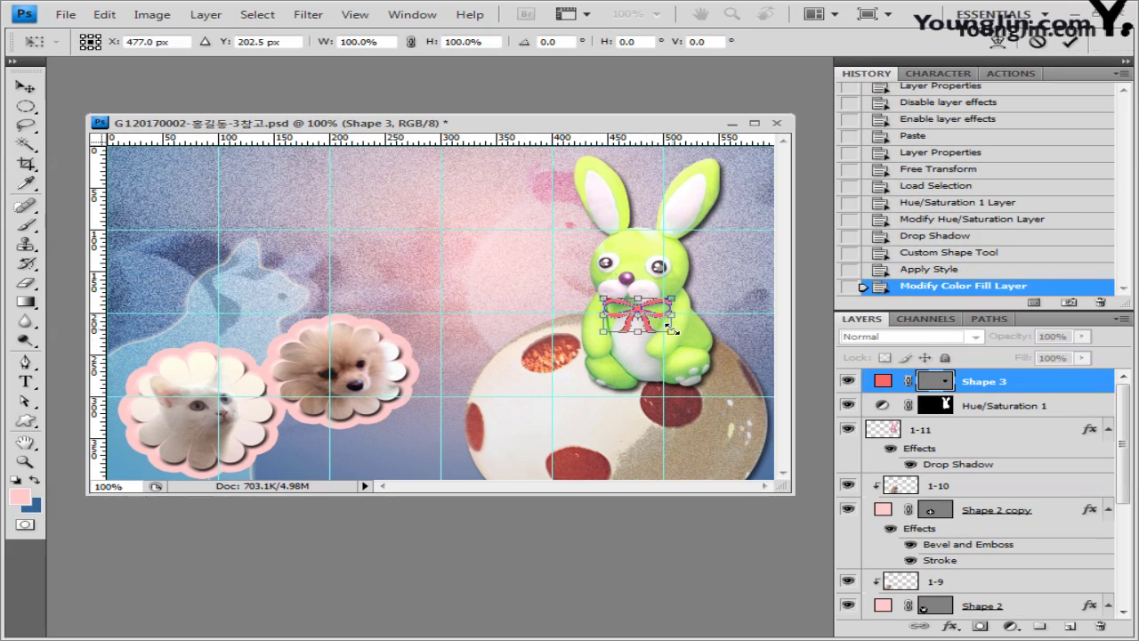
# Step: Enlarge the bow slightly, then give it a 3 px drop shadow and an inner glow
pyautogui.moveTo(672, 331); pyautogui.dragTo(676, 342)
pyautogui.press('Return')
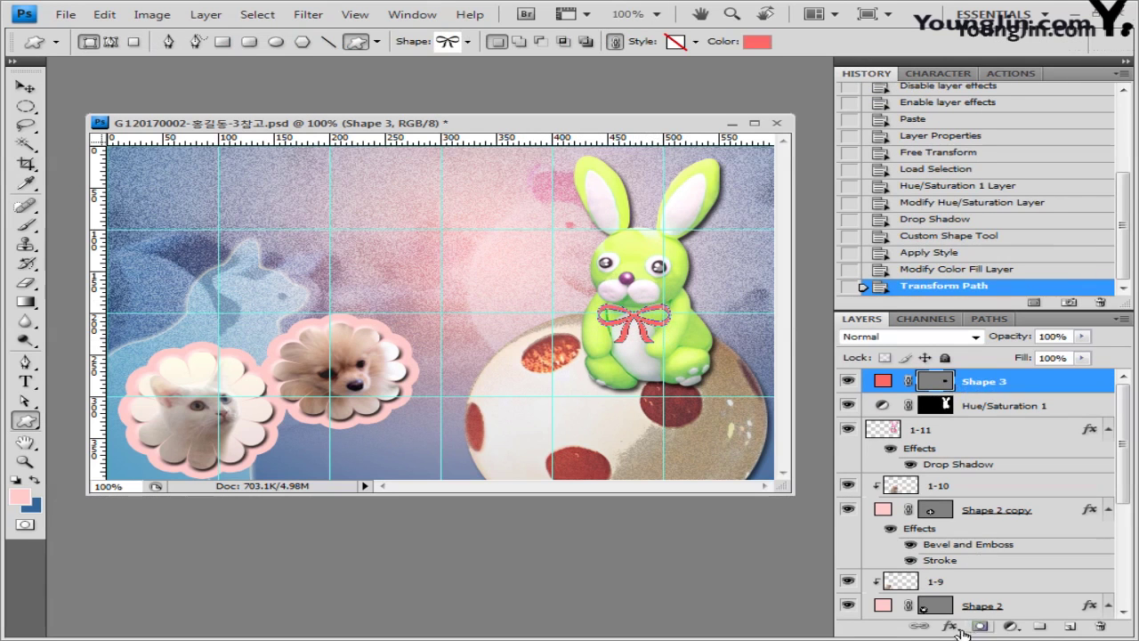
pyautogui.click(958, 628)
pyautogui.click(970, 472)
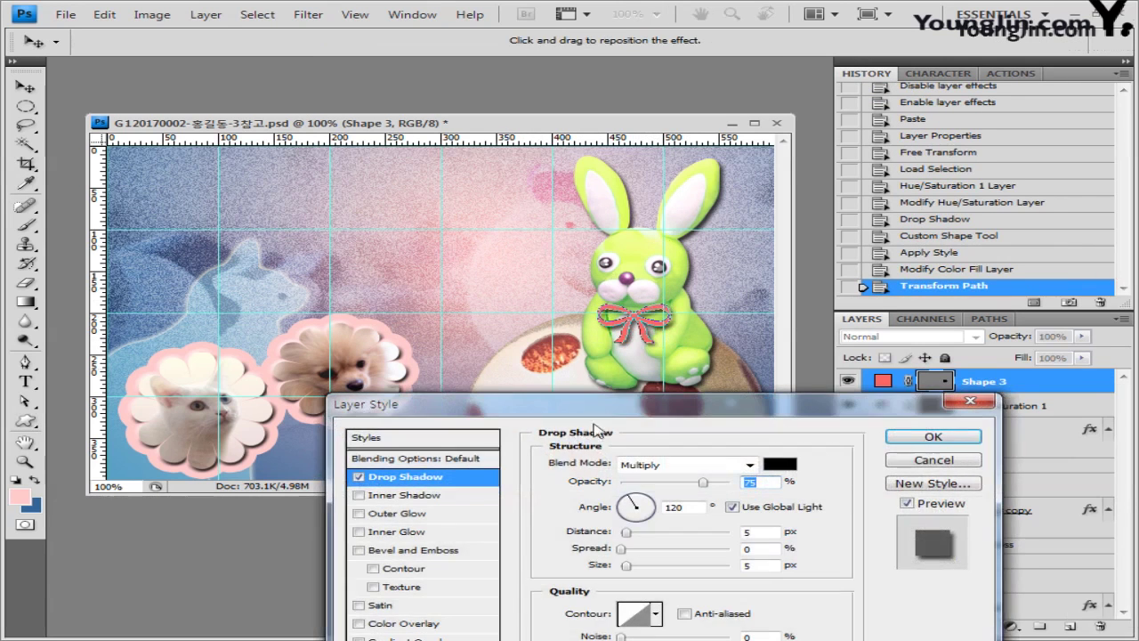
pyautogui.moveTo(637, 402); pyautogui.dragTo(592, 184)
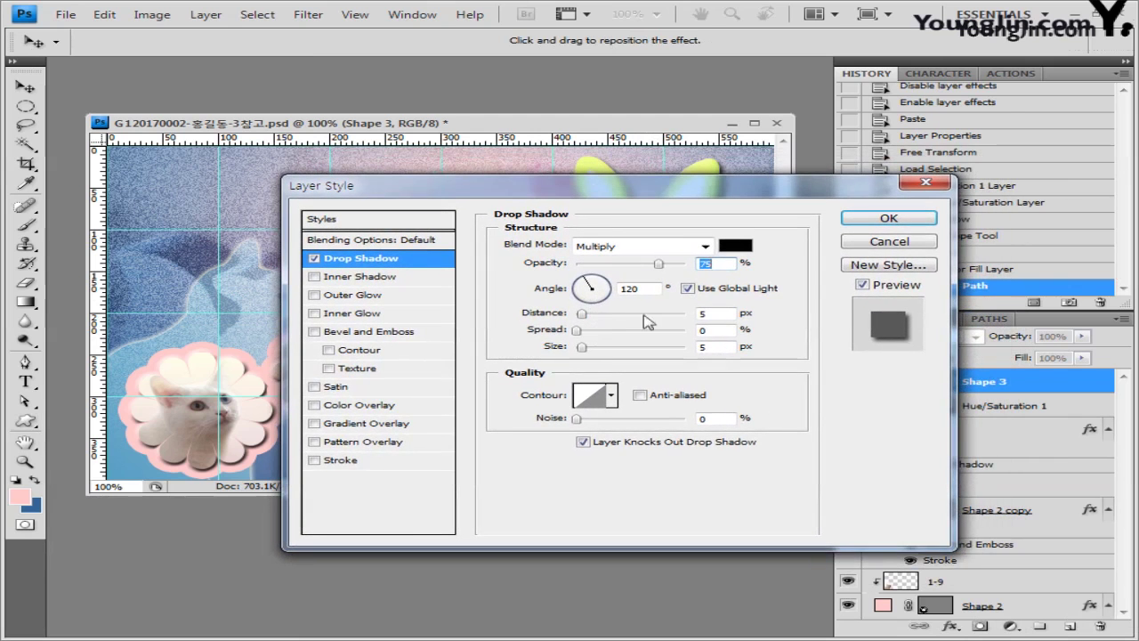
pyautogui.click(583, 313)
pyautogui.write('3')
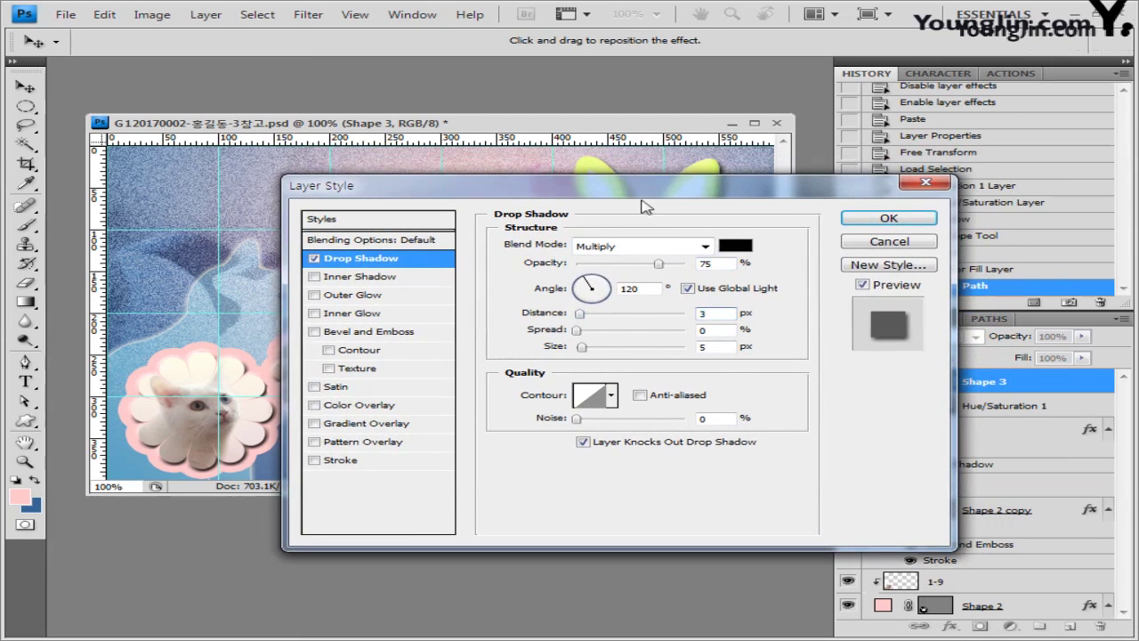
pyautogui.moveTo(646, 198)
pyautogui.mouseDown()
pyautogui.moveTo(619, 322)
pyautogui.moveTo(627, 331)
pyautogui.moveTo(630, 211)
pyautogui.mouseUp()
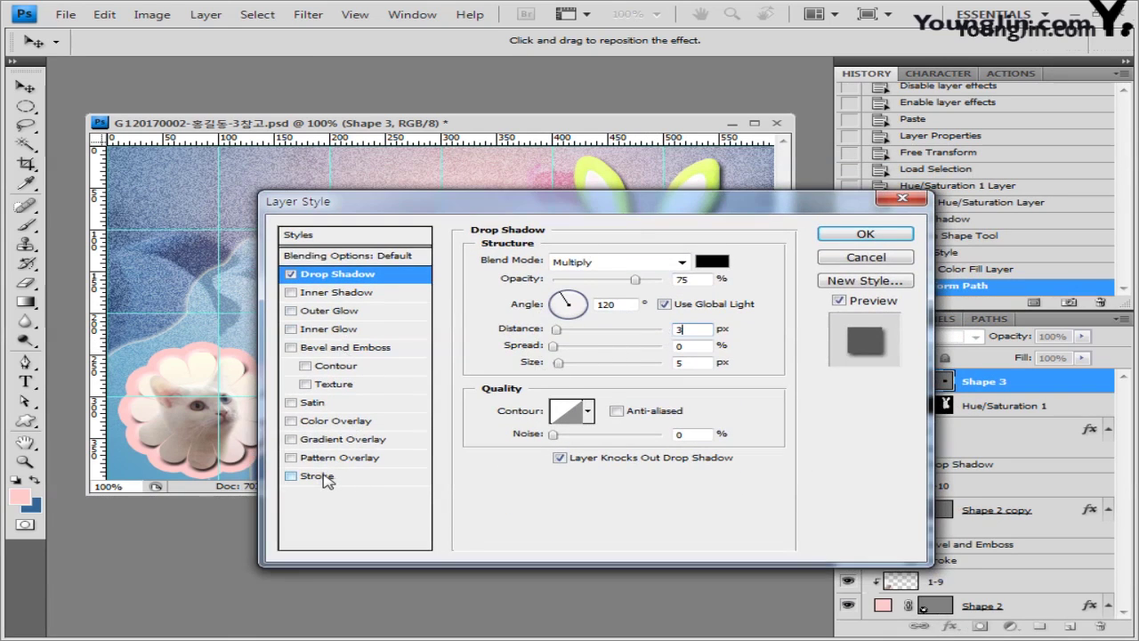
pyautogui.click(350, 331)
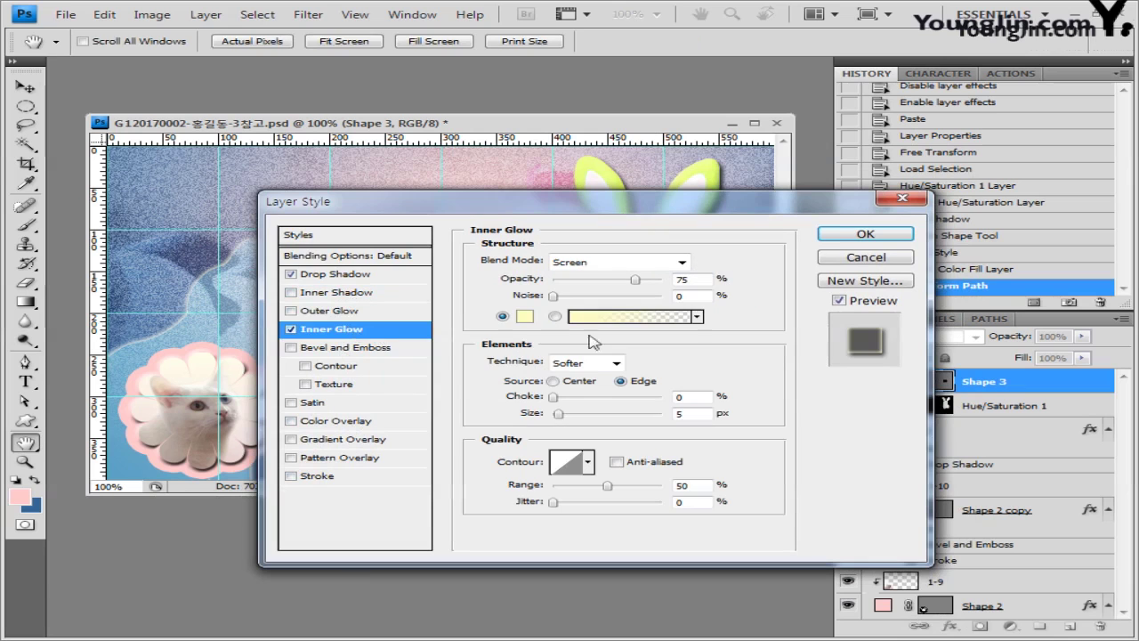
pyautogui.click(857, 236)
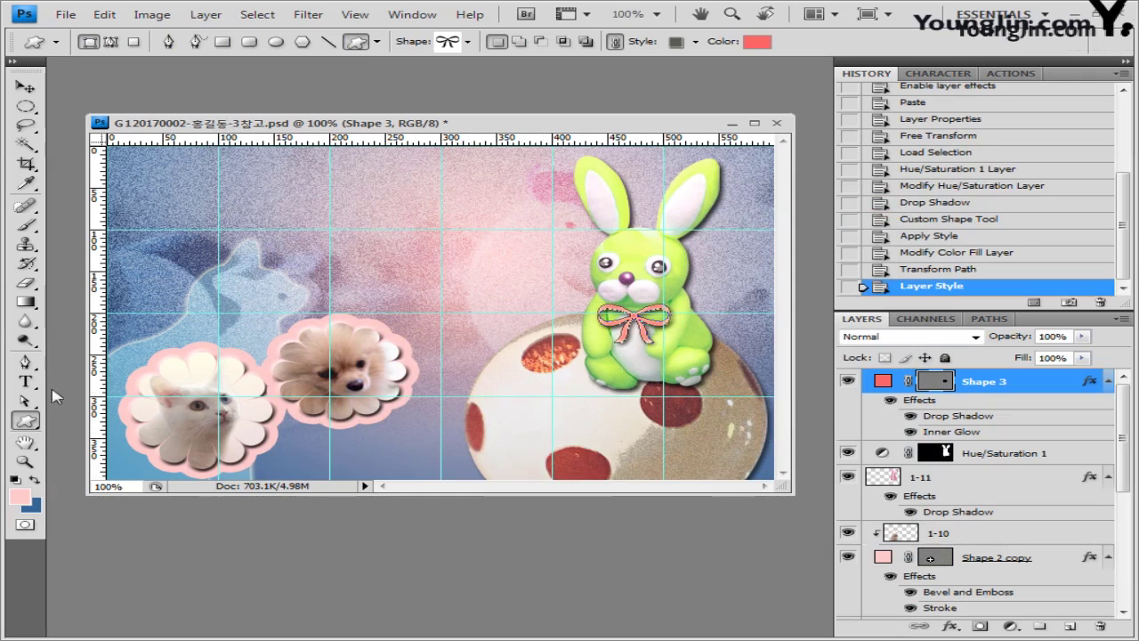
# Step: Type the title 'K - Pet Fair' in Arial near the top left
pyautogui.click(25, 381)
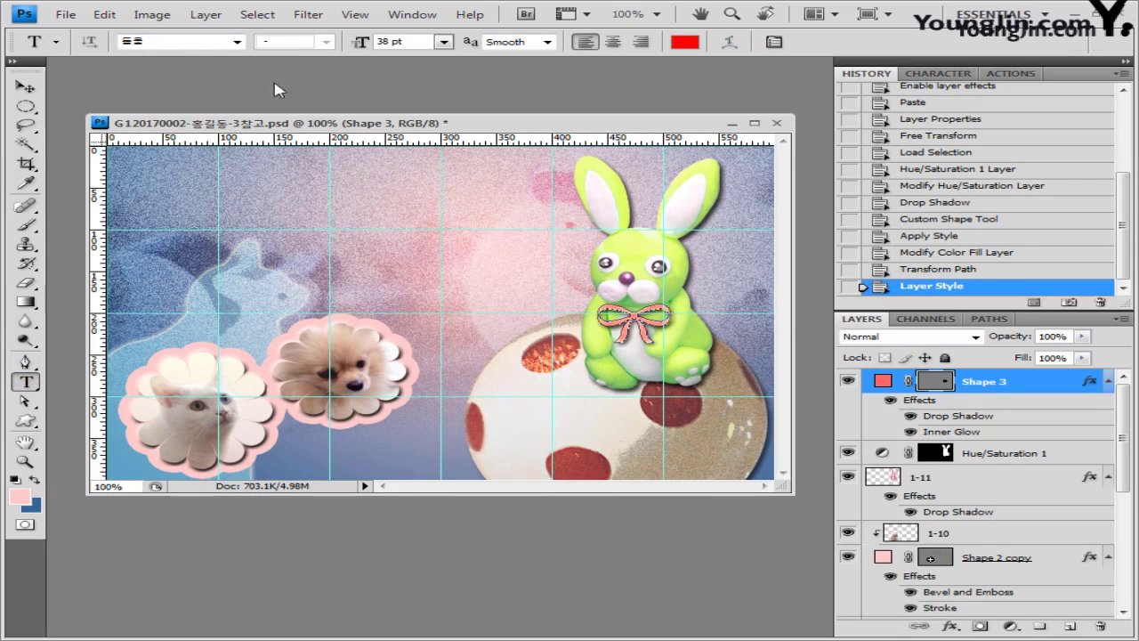
pyautogui.click(237, 42)
pyautogui.moveTo(517, 184); pyautogui.dragTo(515, 296)
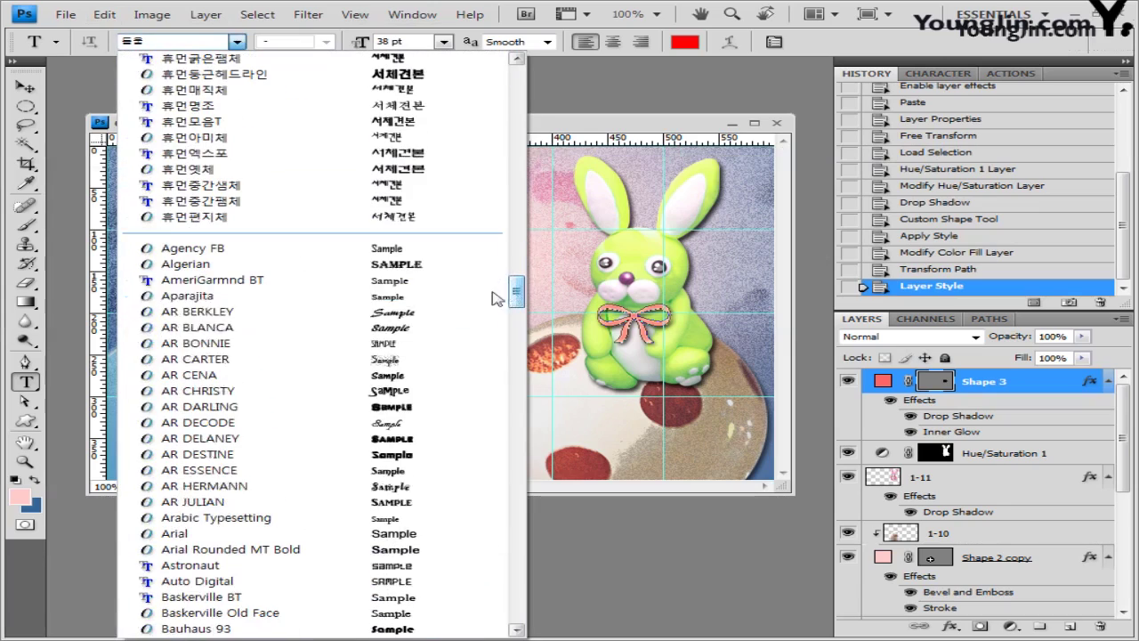
pyautogui.click(188, 527)
pyautogui.click(159, 191)
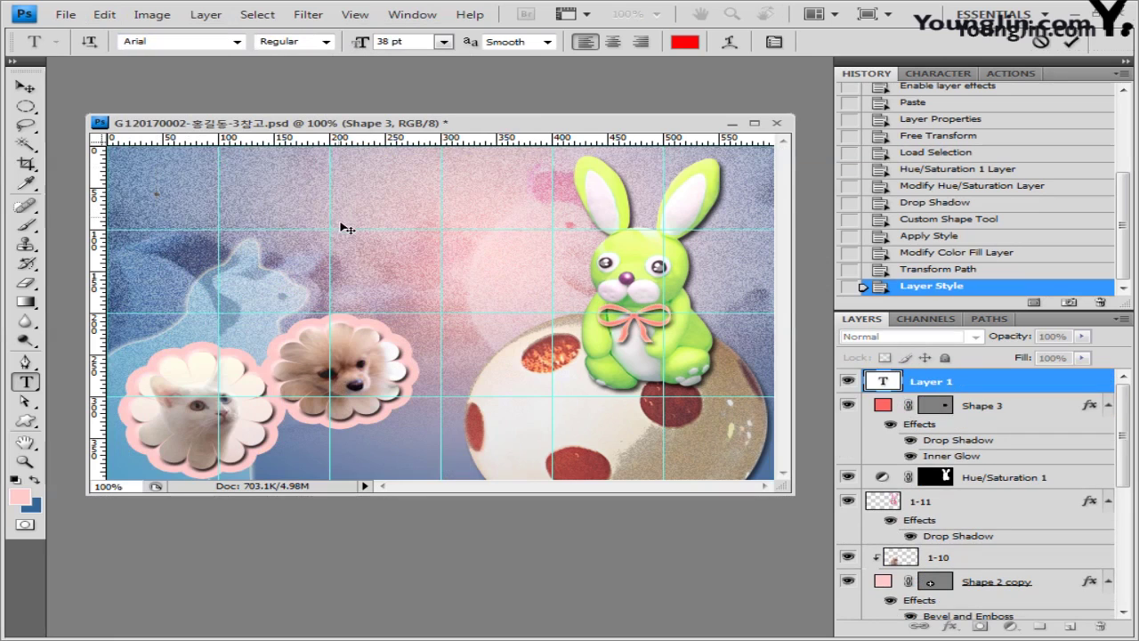
pyautogui.write('K - Pet Fair')
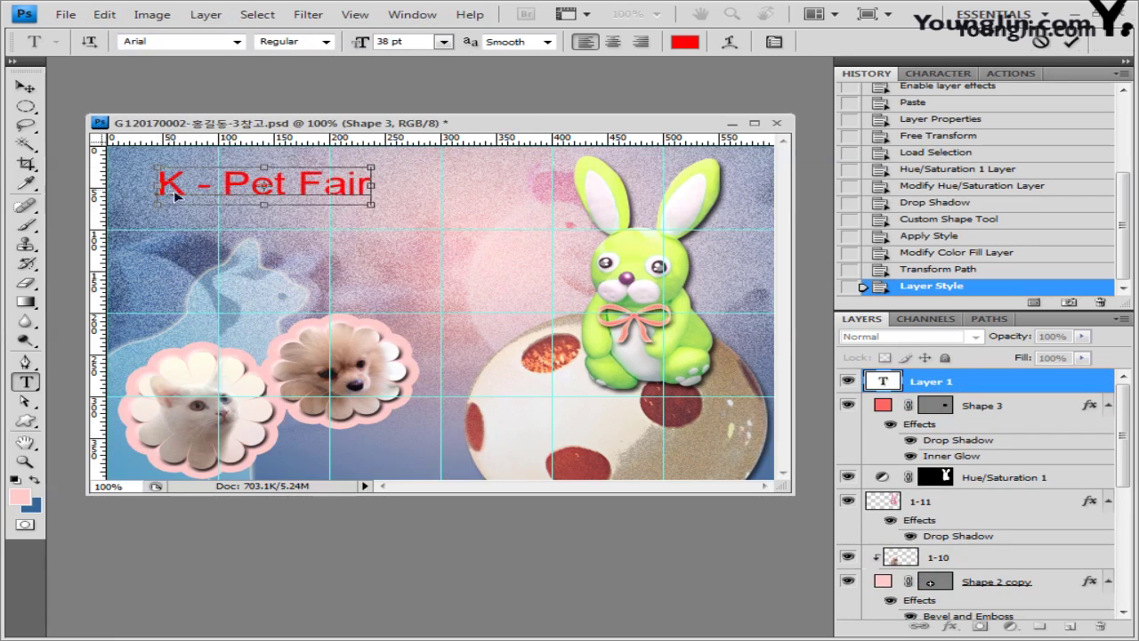
# Step: Make the title Bold, 50 pt, in colour 660066
pyautogui.hotkey('ctrl', 'a')
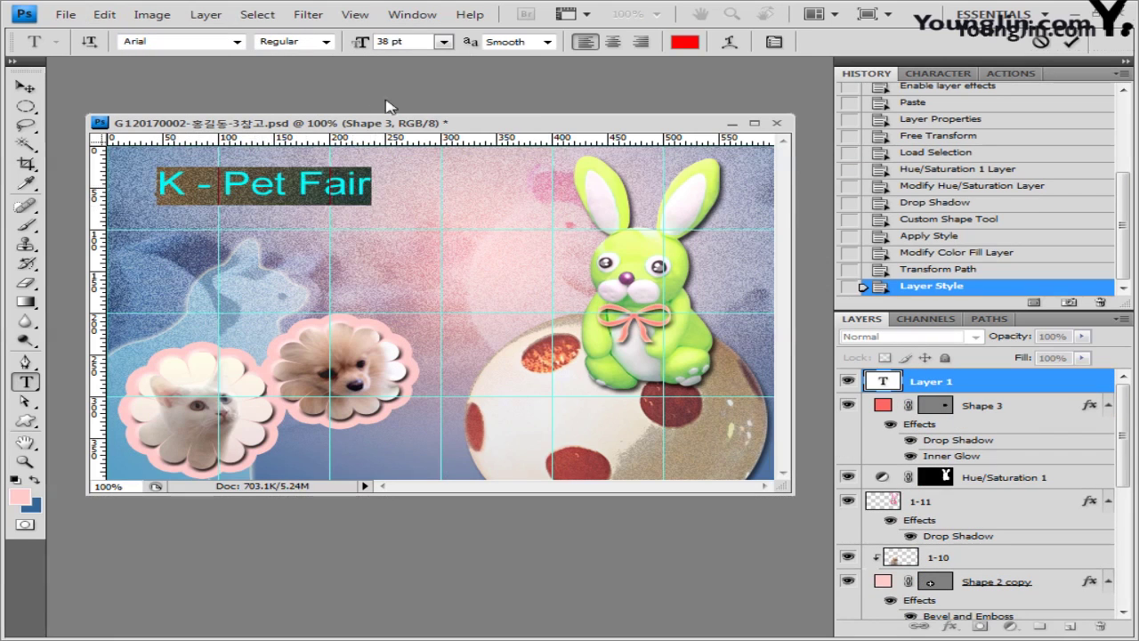
pyautogui.click(326, 41)
pyautogui.click(399, 151)
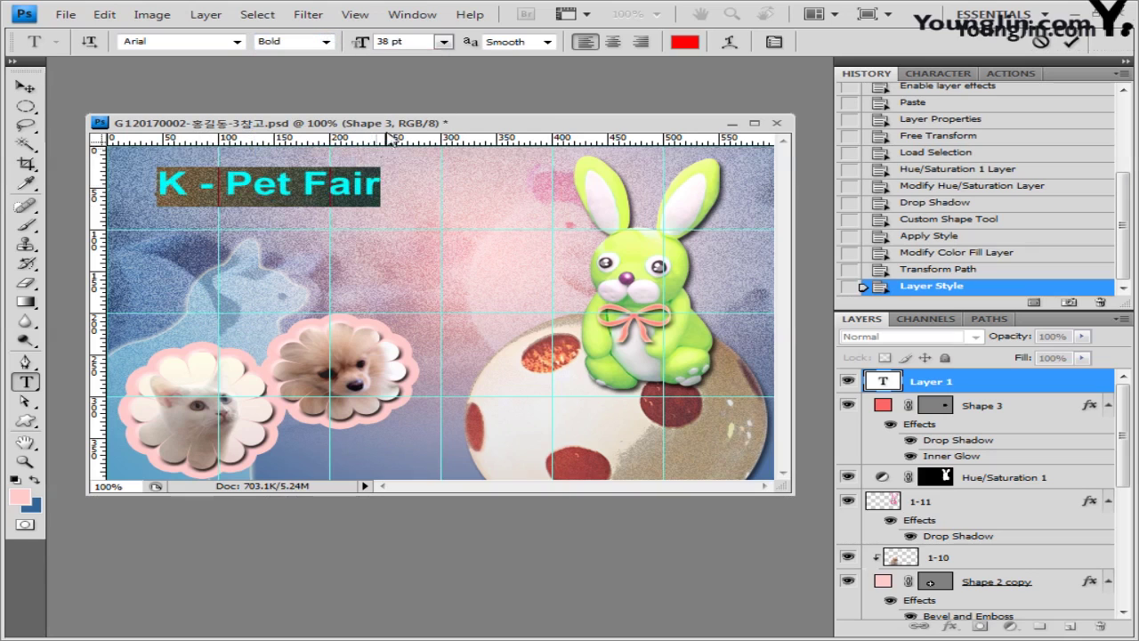
pyautogui.click(429, 41)
pyautogui.write('50')
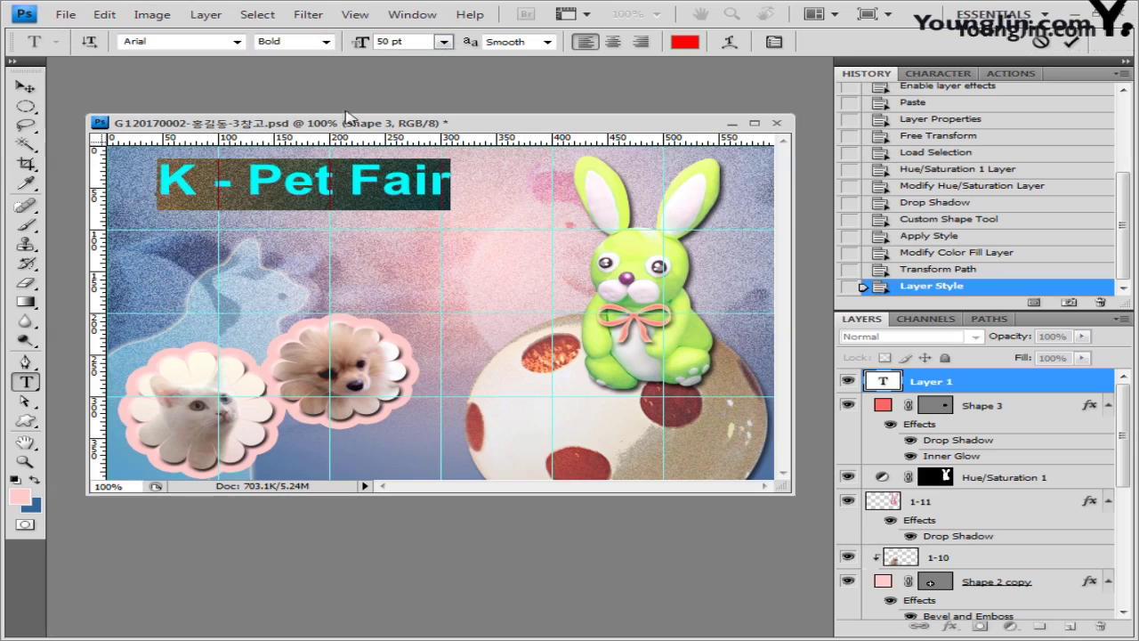
pyautogui.click(684, 44)
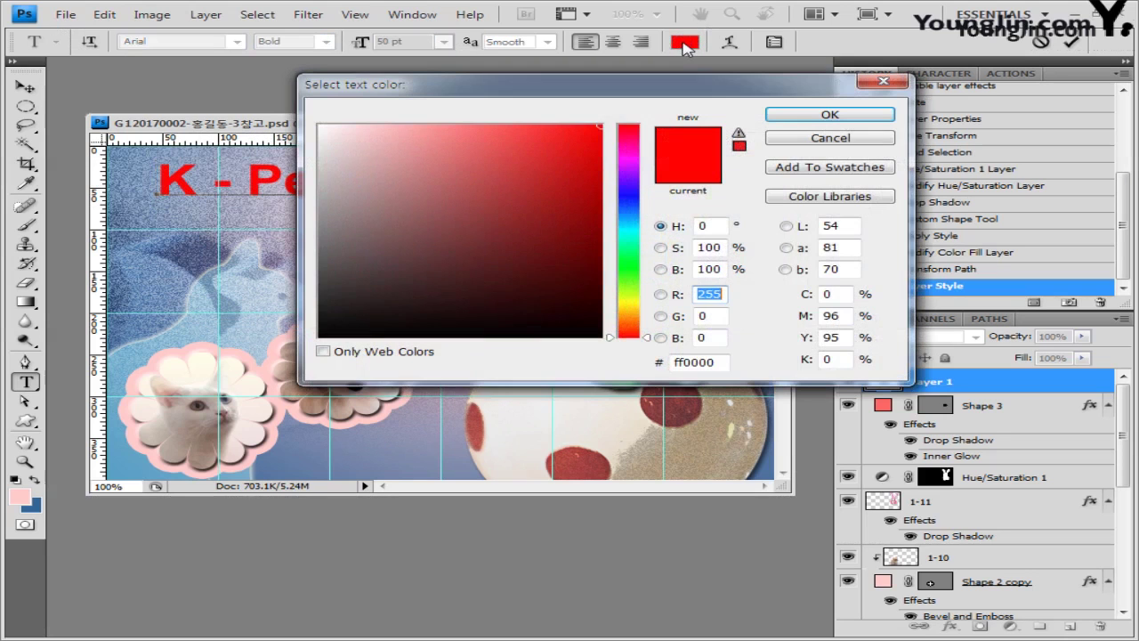
pyautogui.press('Tab')
pyautogui.press('Tab')
pyautogui.press('Tab')
pyautogui.write('660066')
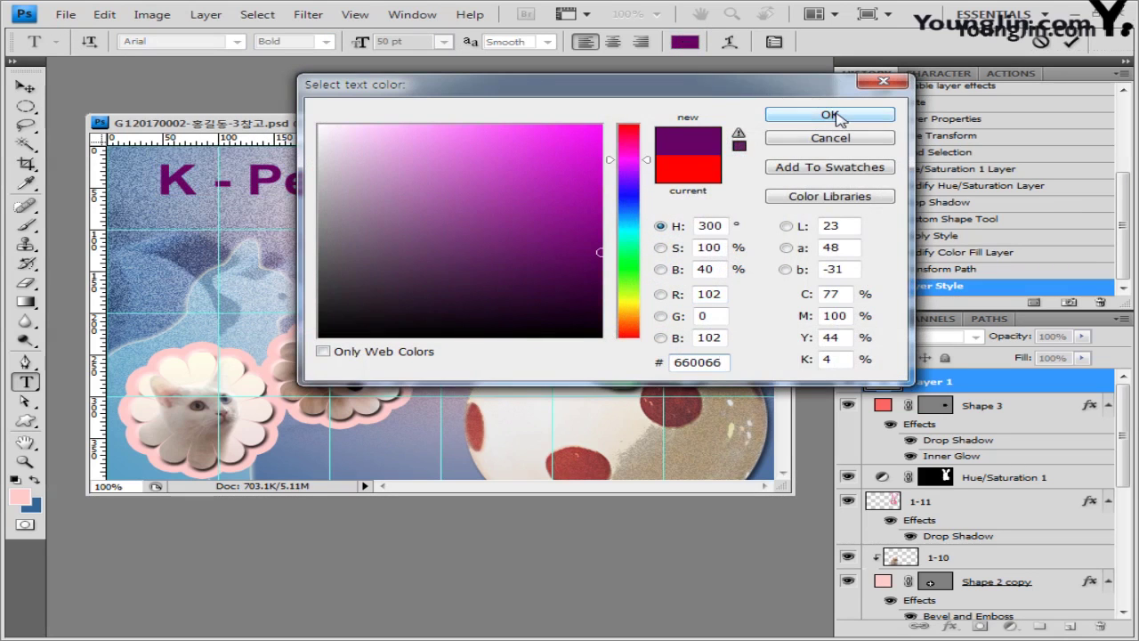
pyautogui.click(831, 116)
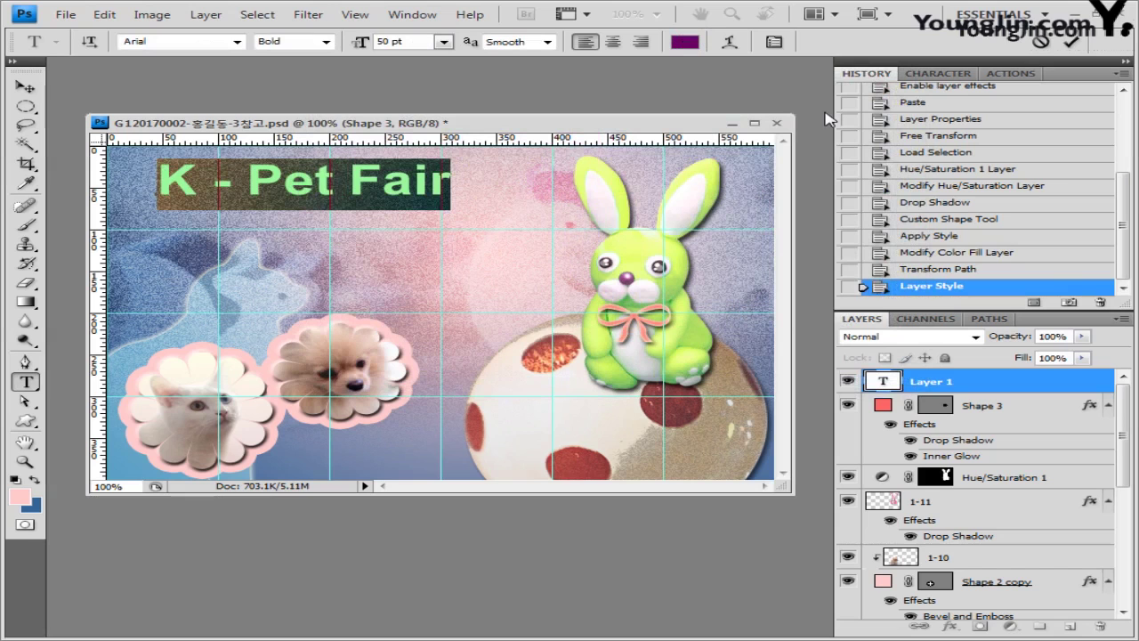
# Step: Warp the title with Shell Upper at +30 bend and commit the text
pyautogui.click(730, 42)
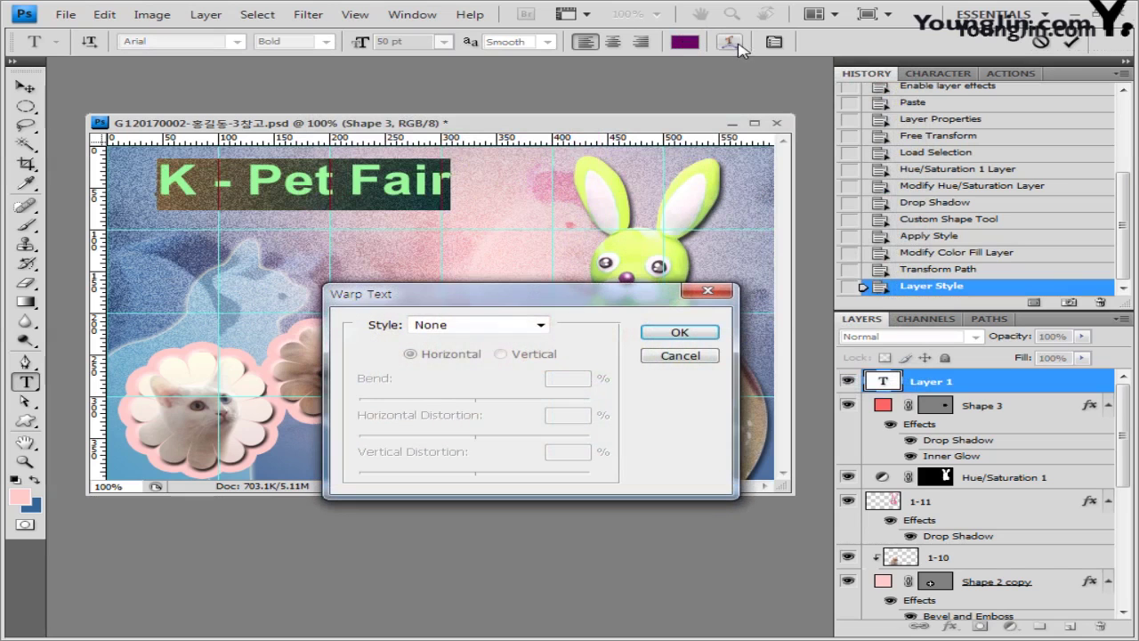
pyautogui.moveTo(517, 298); pyautogui.dragTo(522, 307)
pyautogui.click(525, 338)
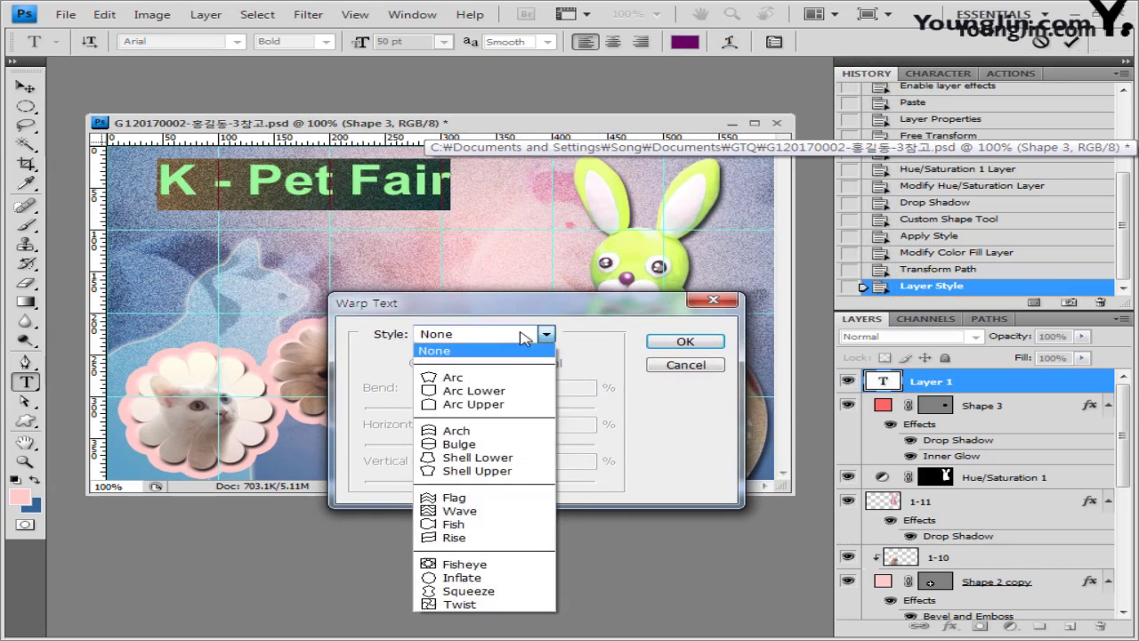
pyautogui.click(507, 471)
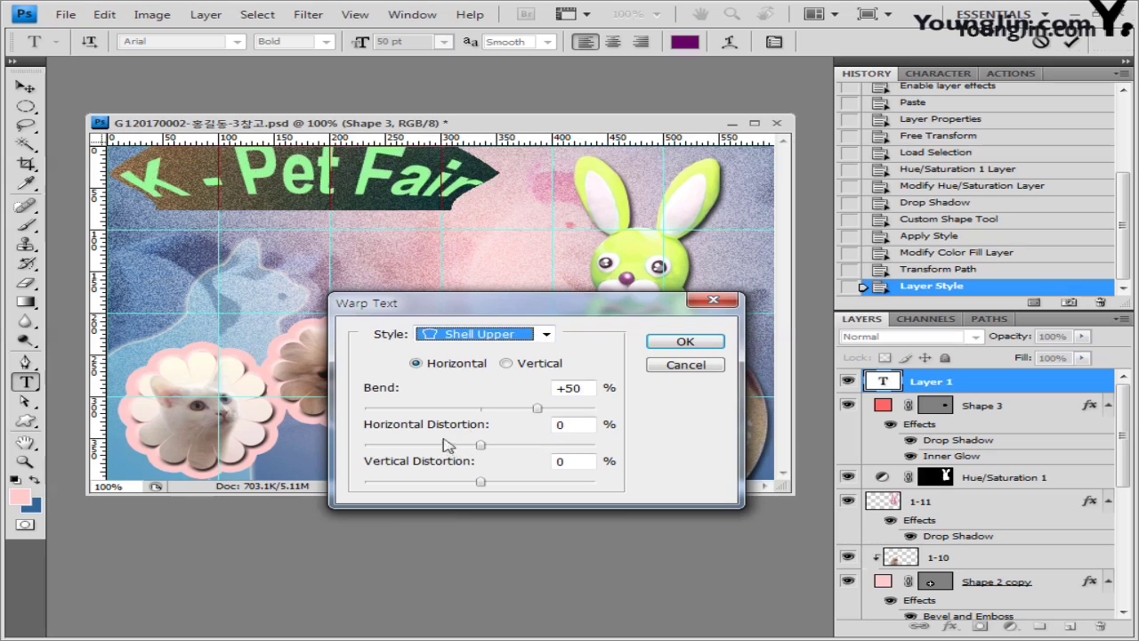
pyautogui.moveTo(537, 409); pyautogui.dragTo(524, 411)
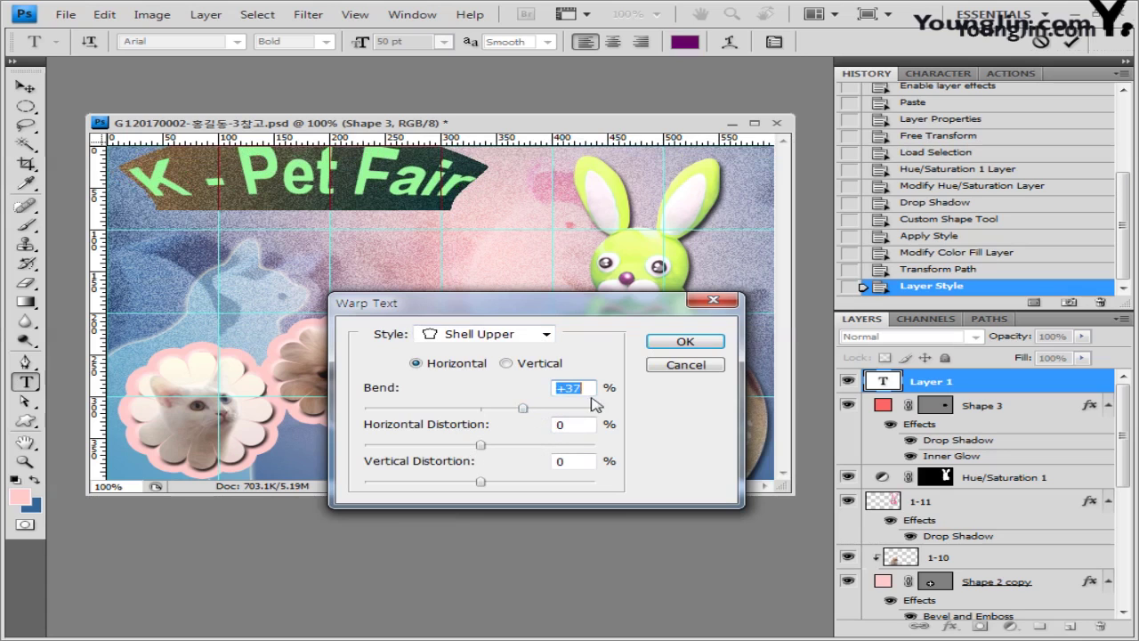
pyautogui.write('+30')
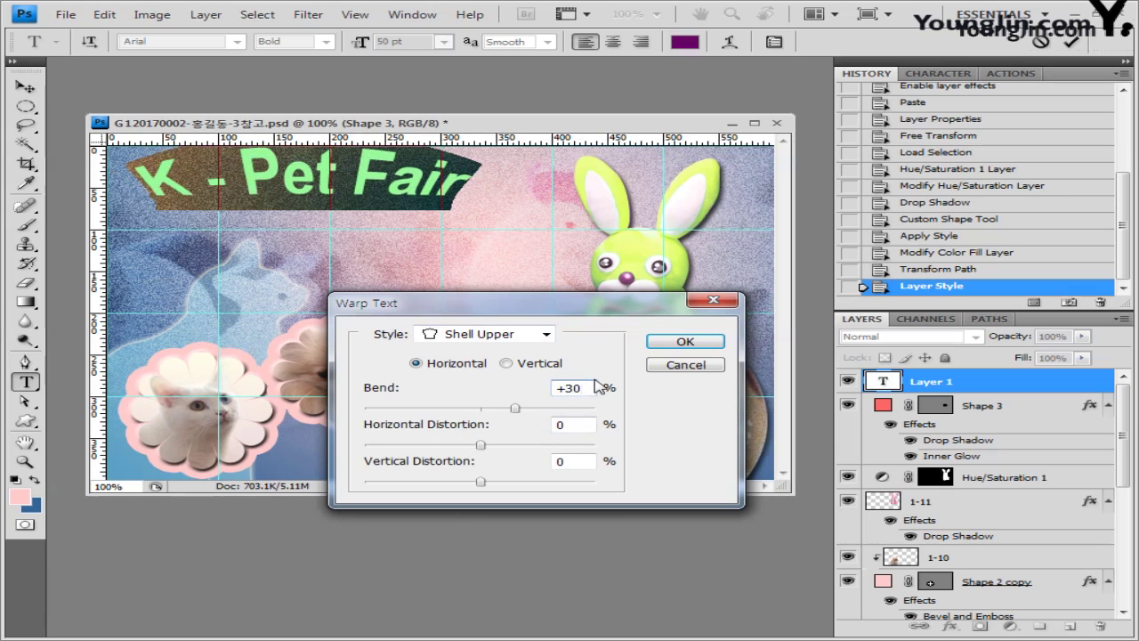
pyautogui.moveTo(610, 311); pyautogui.dragTo(608, 337)
pyautogui.click(696, 368)
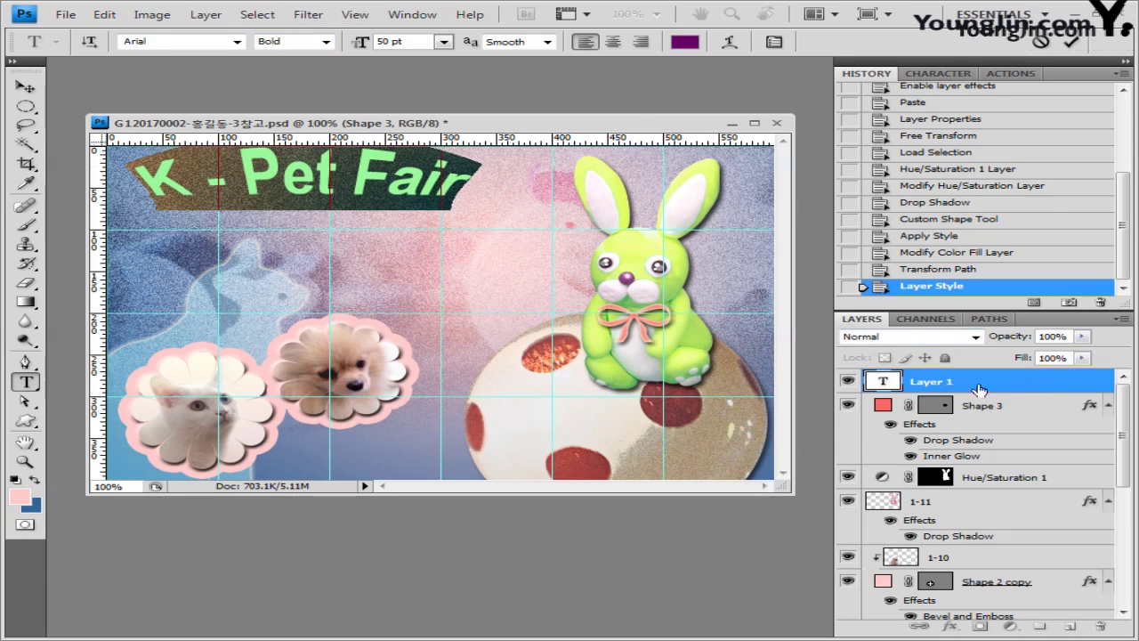
pyautogui.click(1028, 388)
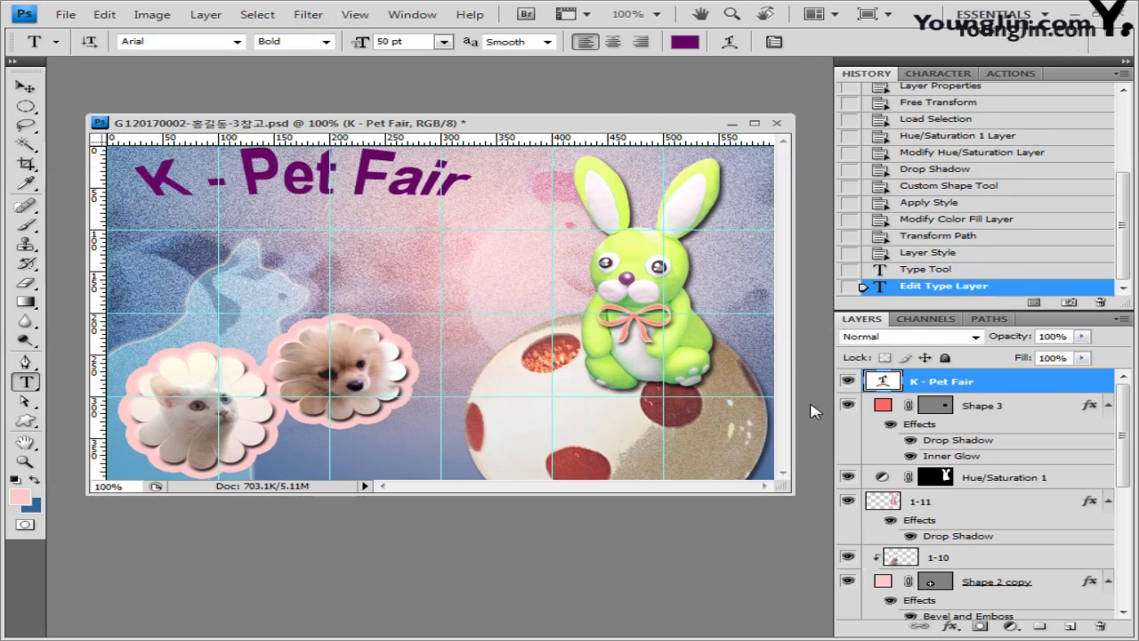
pyautogui.doubleClick(1033, 382)
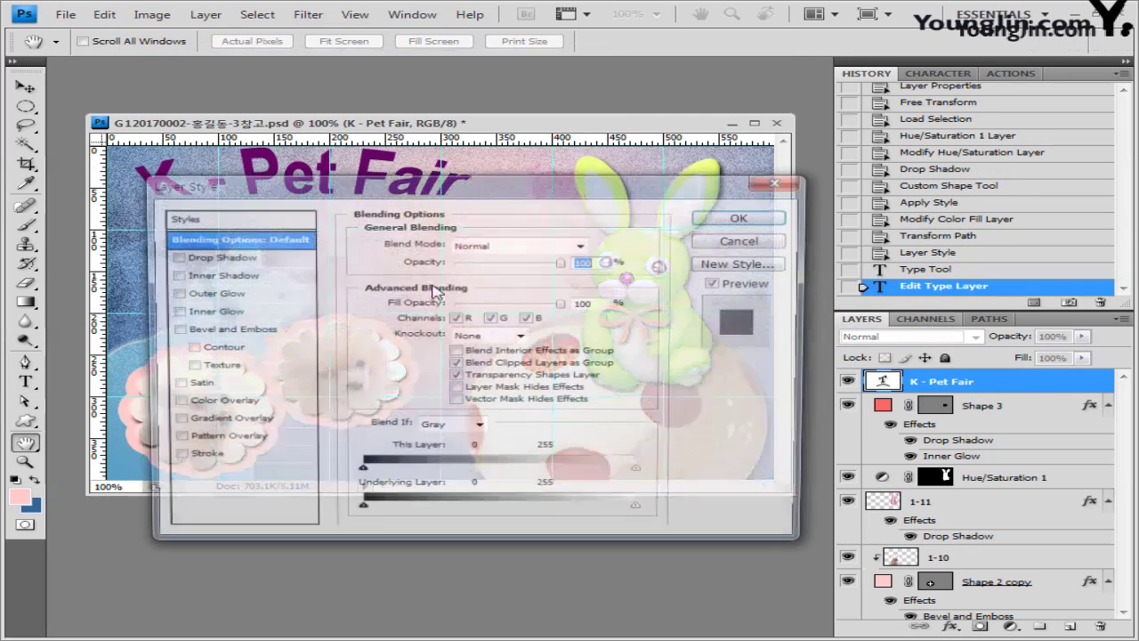
pyautogui.click(197, 460)
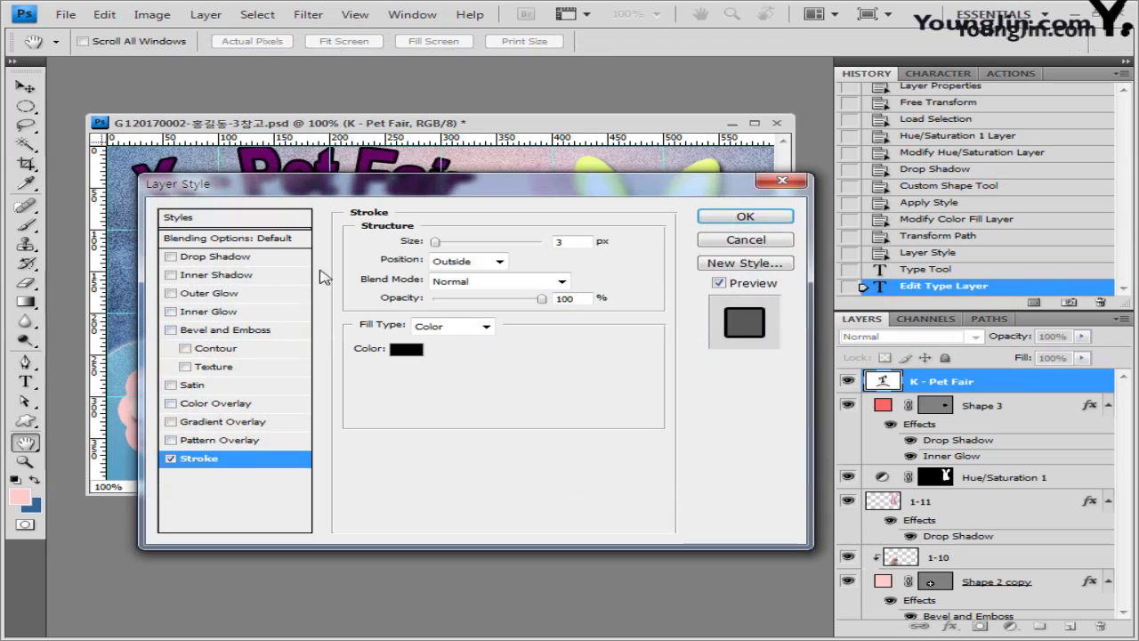
pyautogui.moveTo(549, 186); pyautogui.dragTo(545, 175)
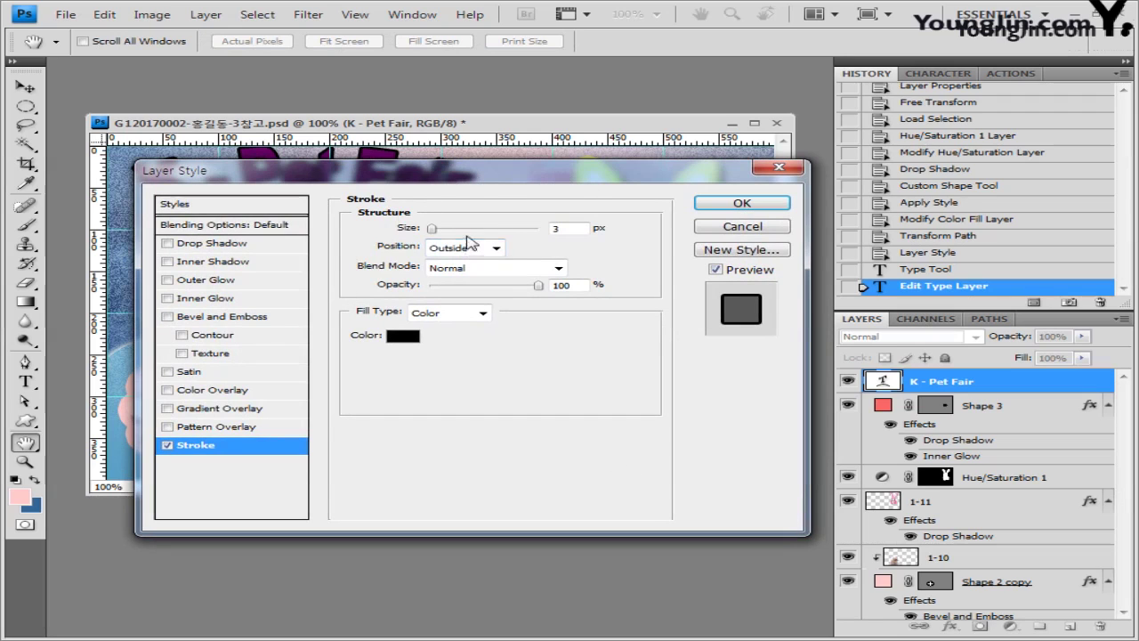
pyautogui.doubleClick(566, 228)
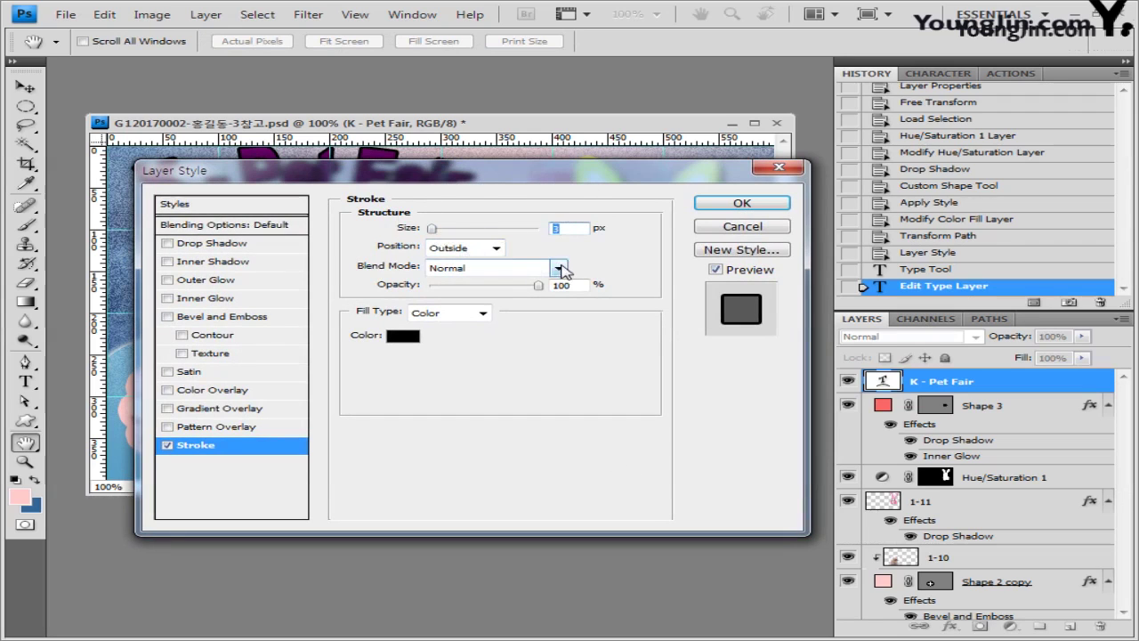
pyautogui.write('10')
pyautogui.moveTo(572, 182); pyautogui.dragTo(574, 246)
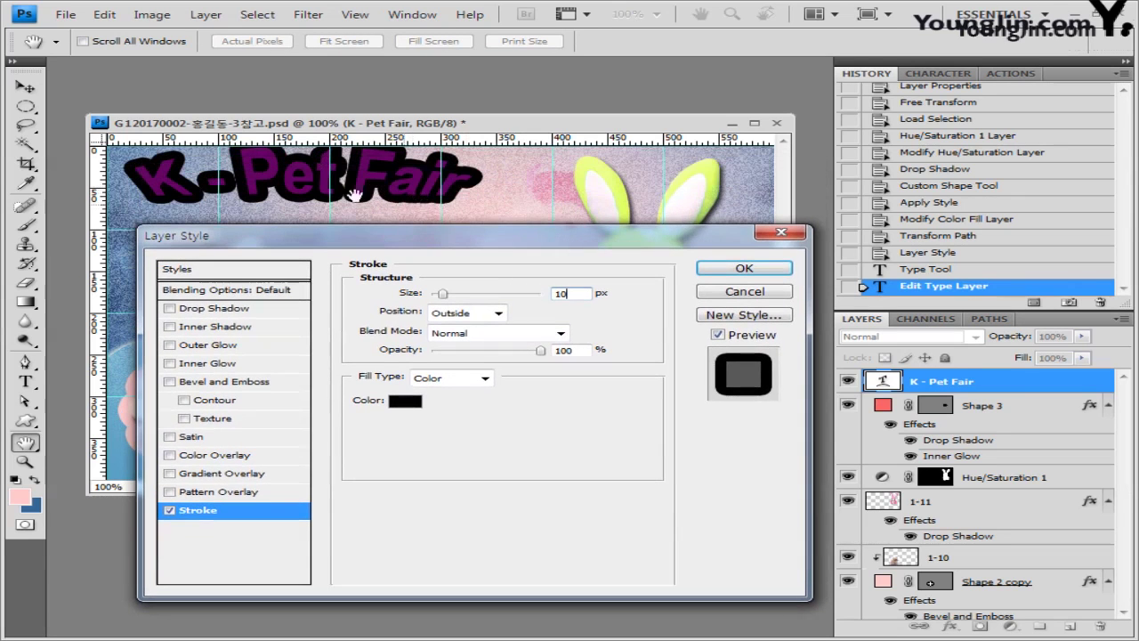
pyautogui.click(407, 403)
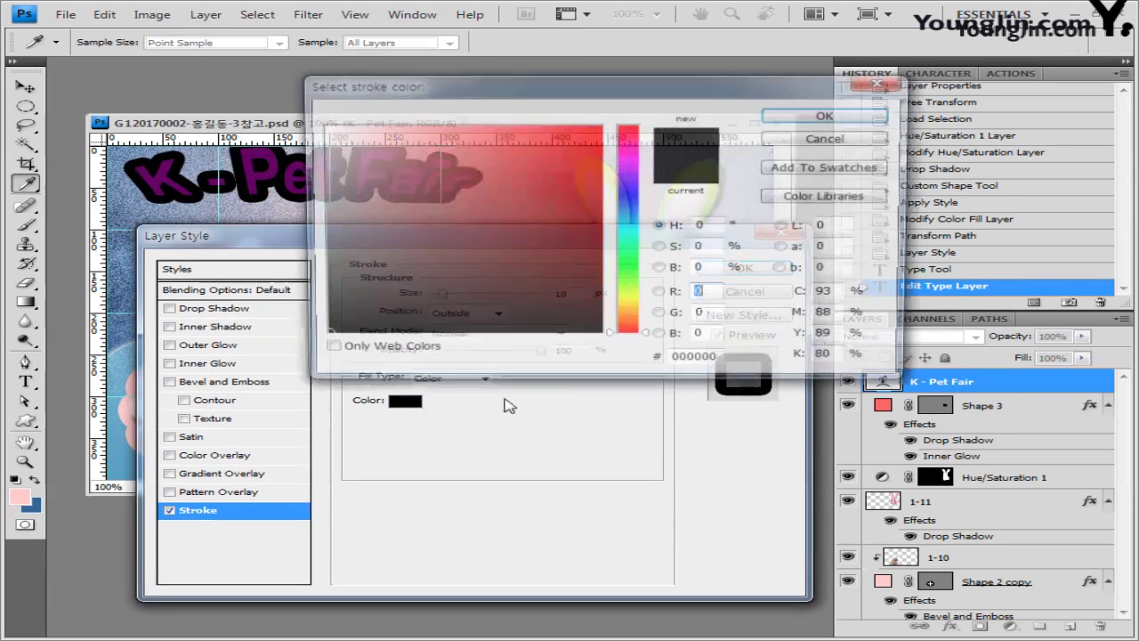
pyautogui.write('ffffff')
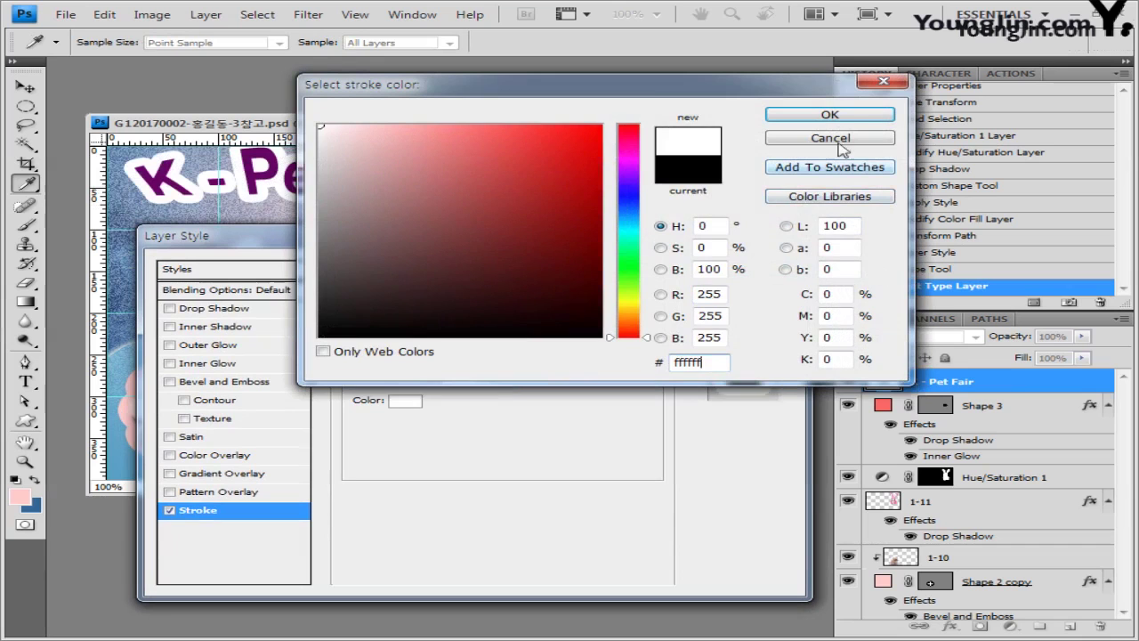
pyautogui.click(829, 114)
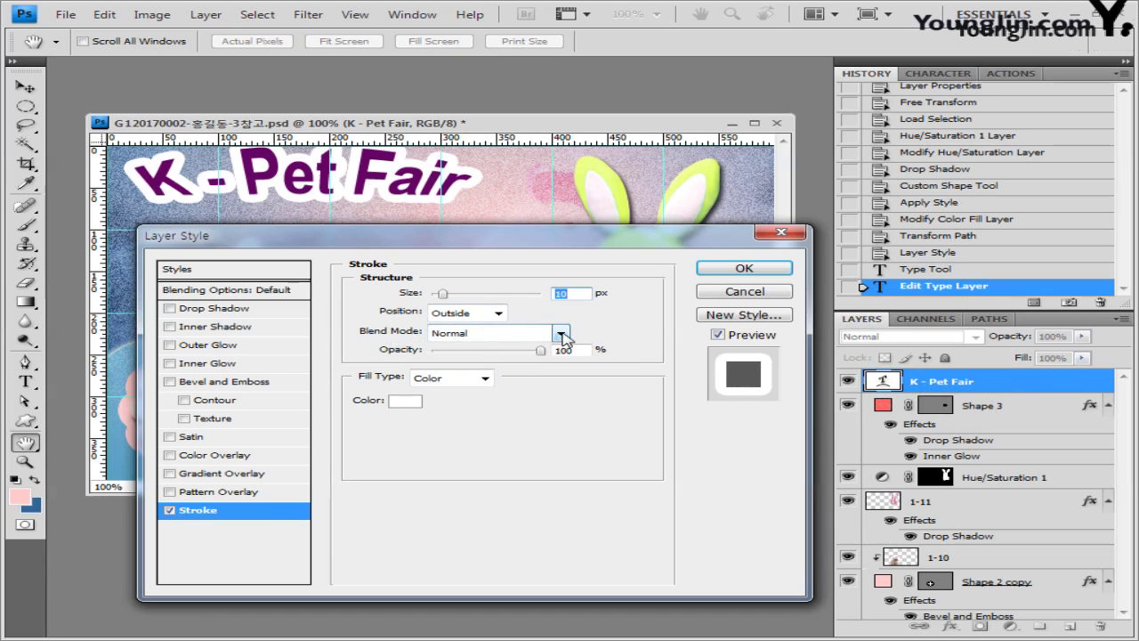
pyautogui.click(562, 335)
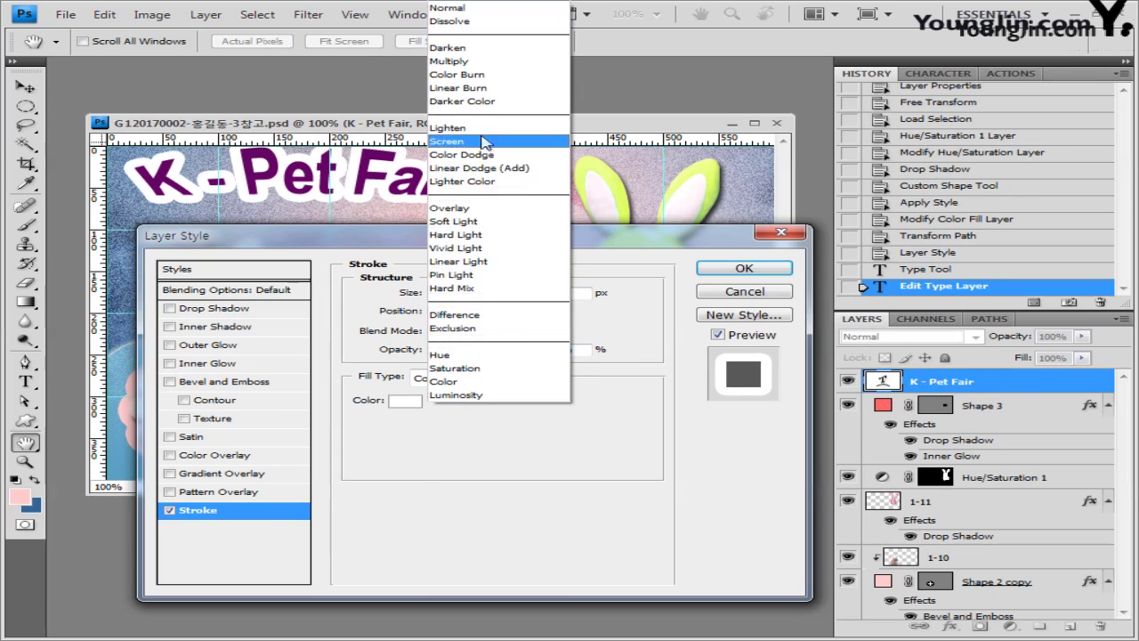
pyautogui.click(488, 21)
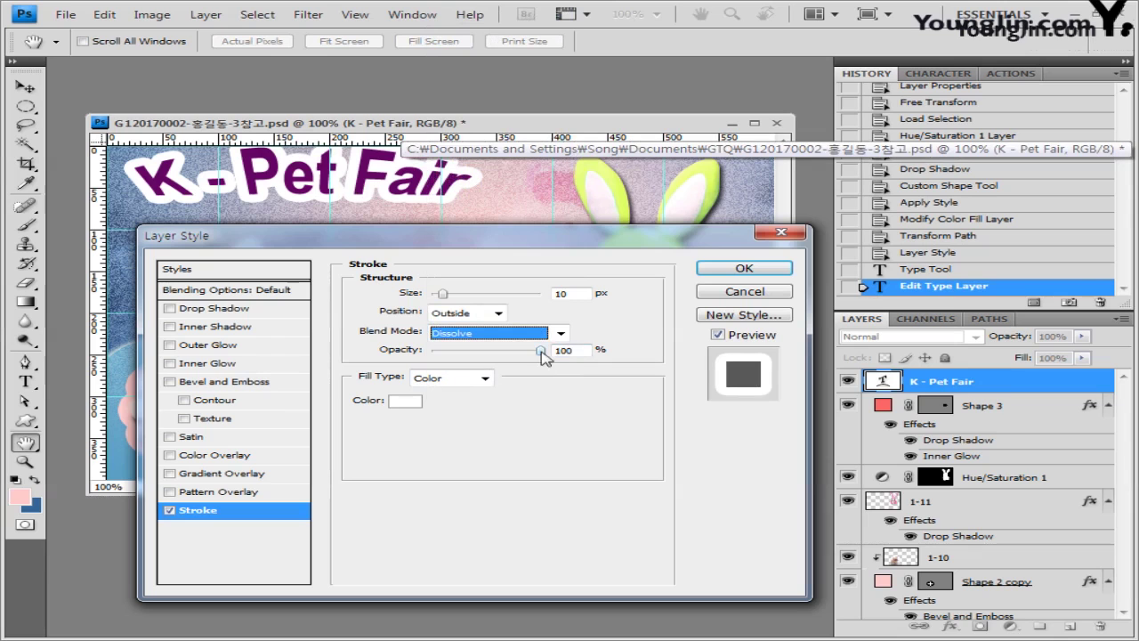
pyautogui.doubleClick(589, 350)
pyautogui.write('60')
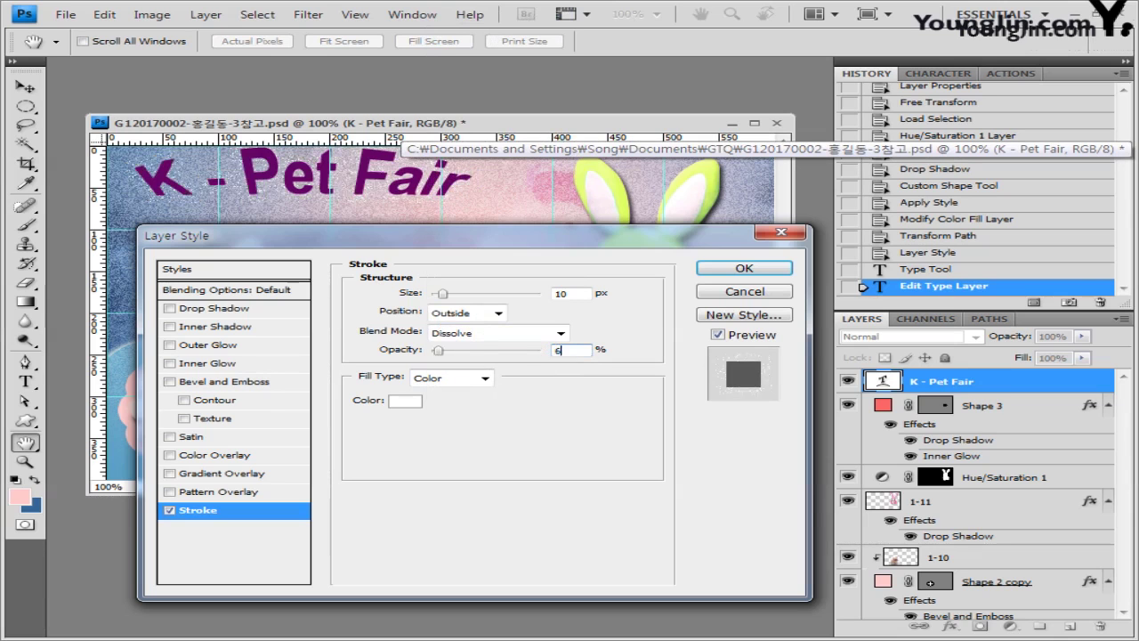
pyautogui.click(747, 269)
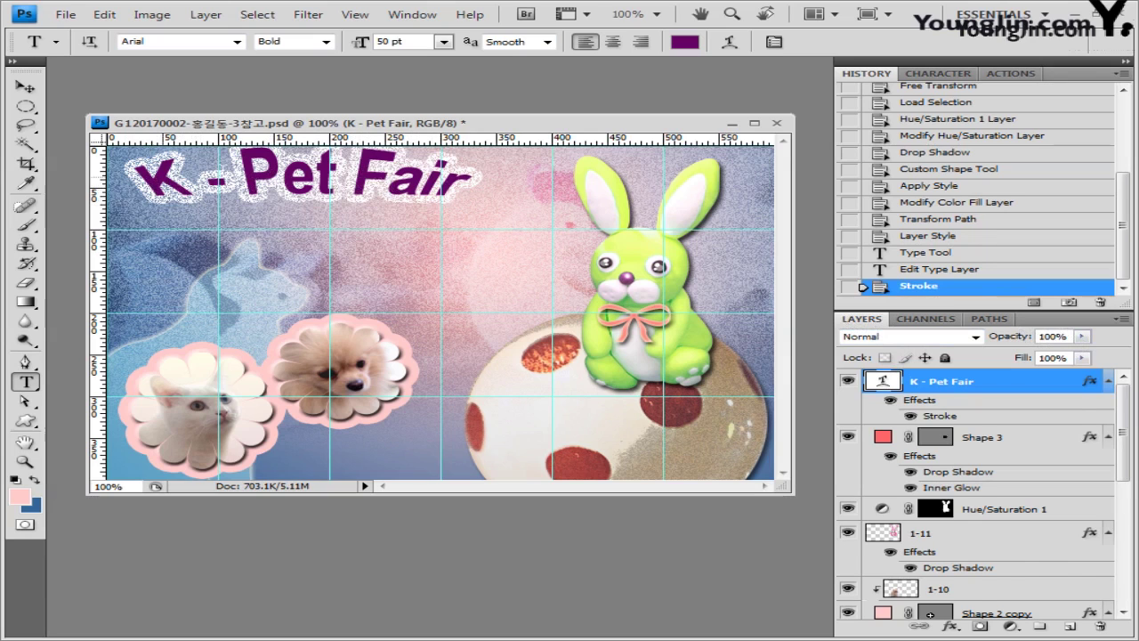
pyautogui.hotkey('ctrl', 'z')
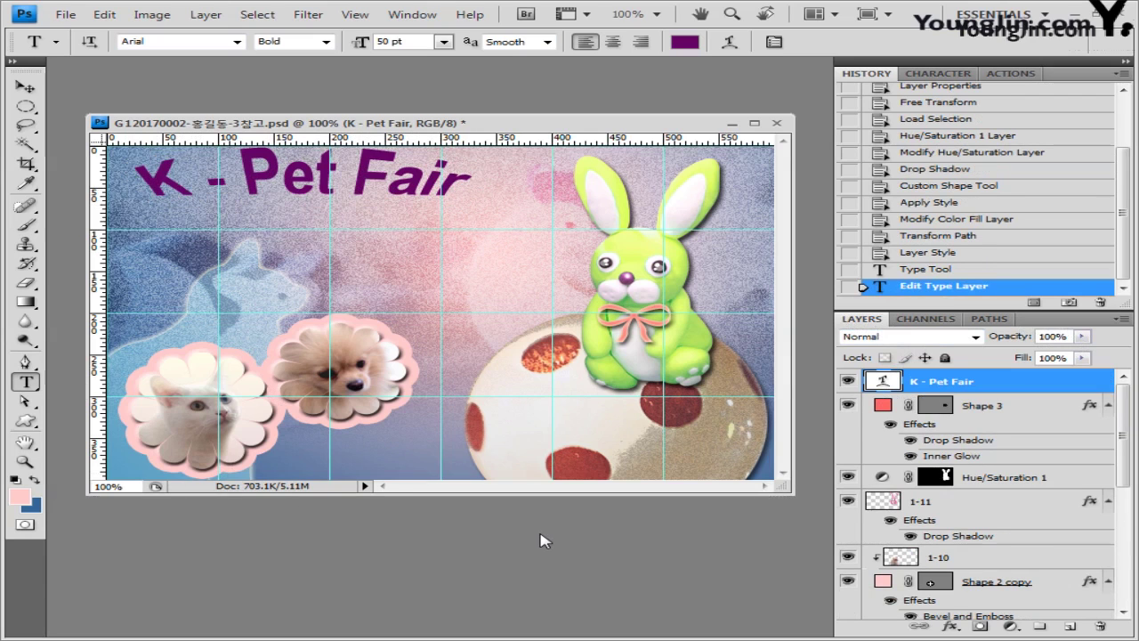
# Step: Paste the two-line Korean caption as new text on the egg and select it
pyautogui.click(479, 407)
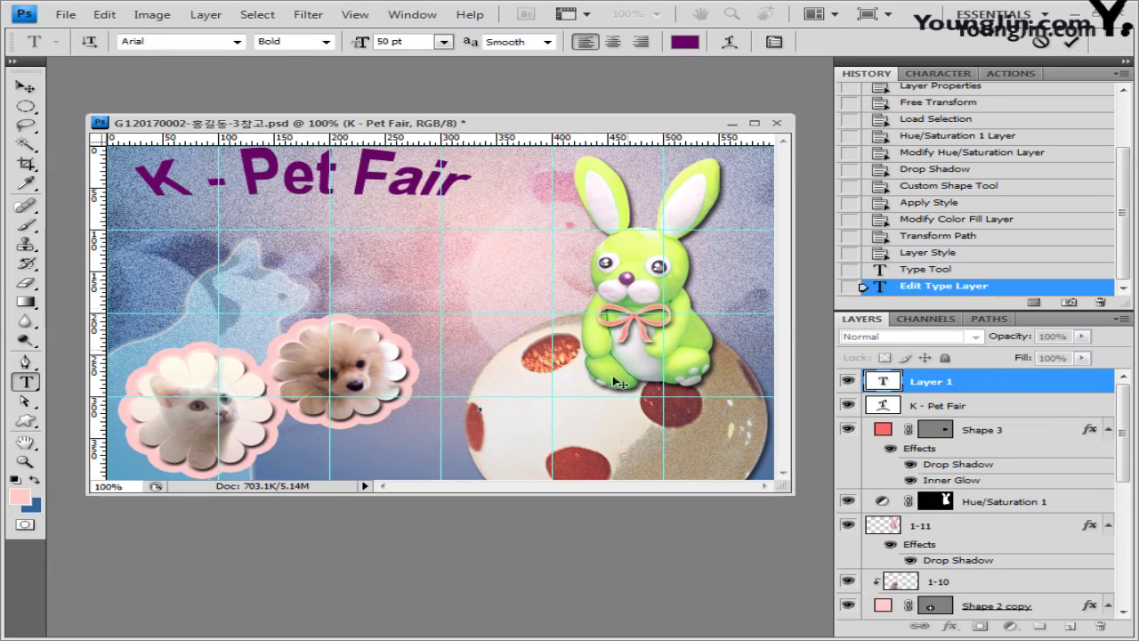
pyautogui.hotkey('ctrl', 'v')
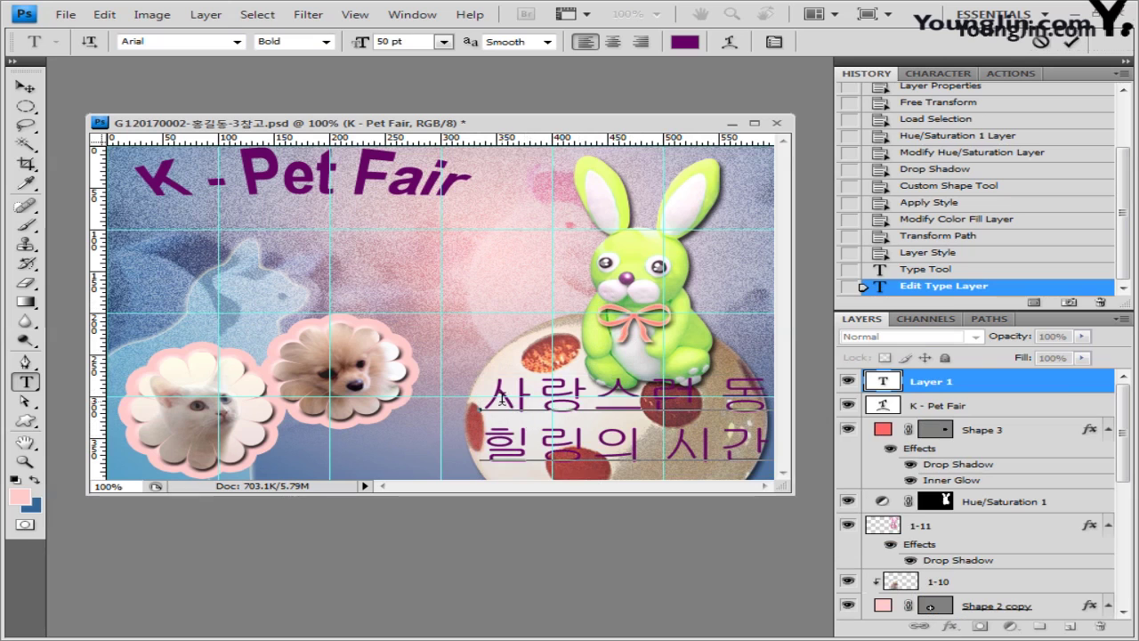
pyautogui.hotkey('ctrl', 'a')
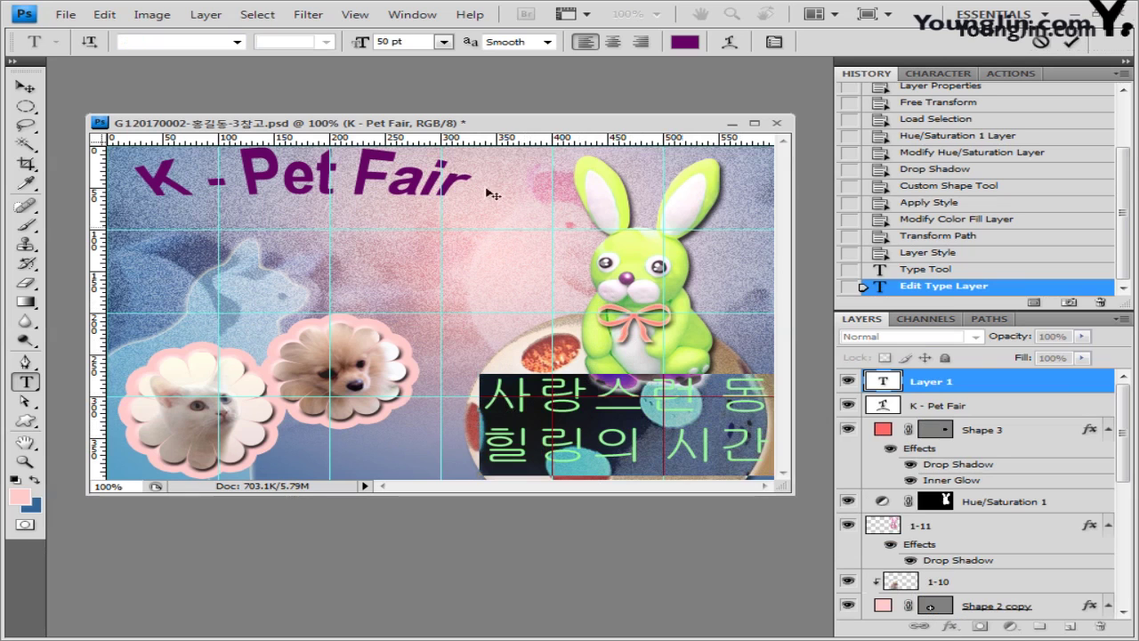
# Step: Set the caption to a different font at 17 pt, keeping colour 660066
pyautogui.click(236, 42)
pyautogui.click(169, 41)
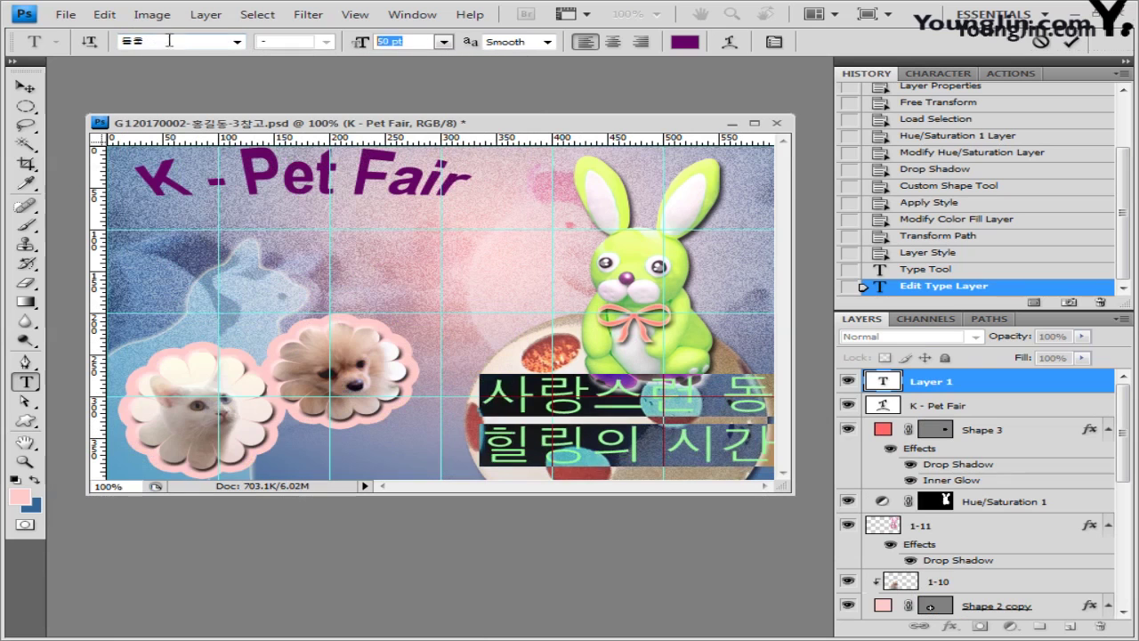
pyautogui.write('17')
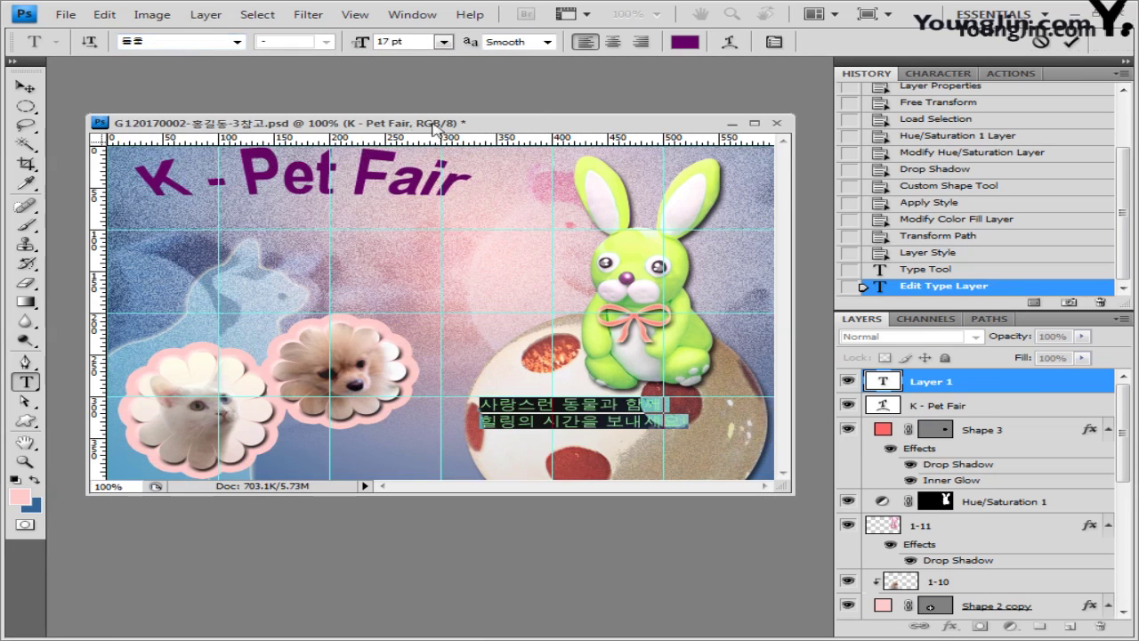
pyautogui.click(681, 42)
pyautogui.moveTo(658, 83); pyautogui.dragTo(607, 107)
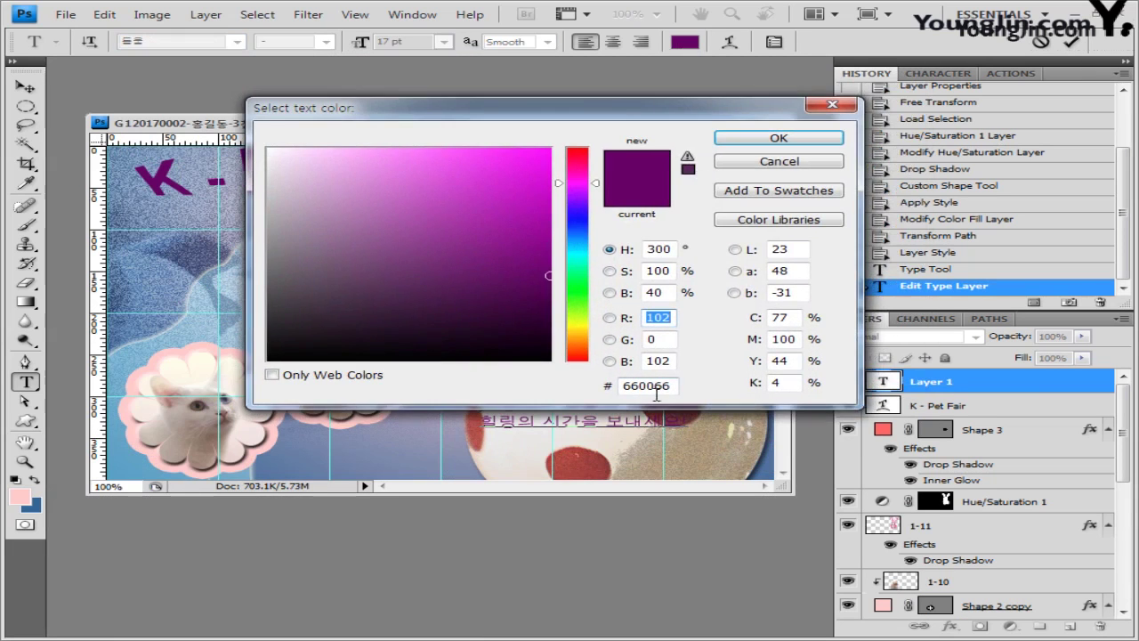
pyautogui.click(808, 139)
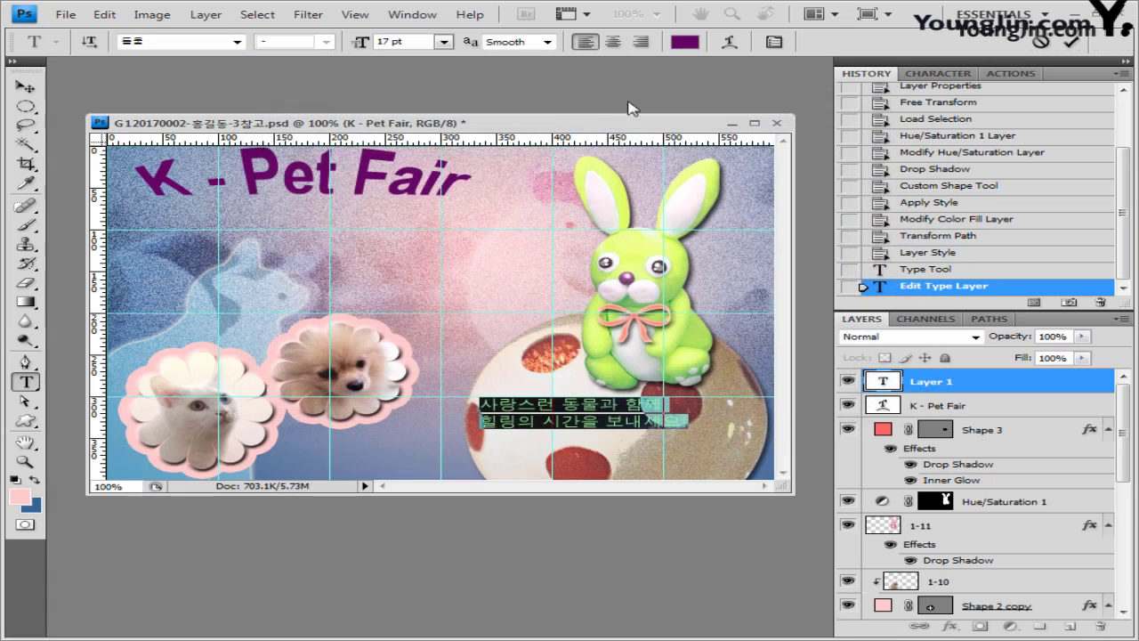
pyautogui.click(732, 42)
# Step: Warp the caption with Arc Upper at +30 bend and center its lines
pyautogui.click(456, 192)
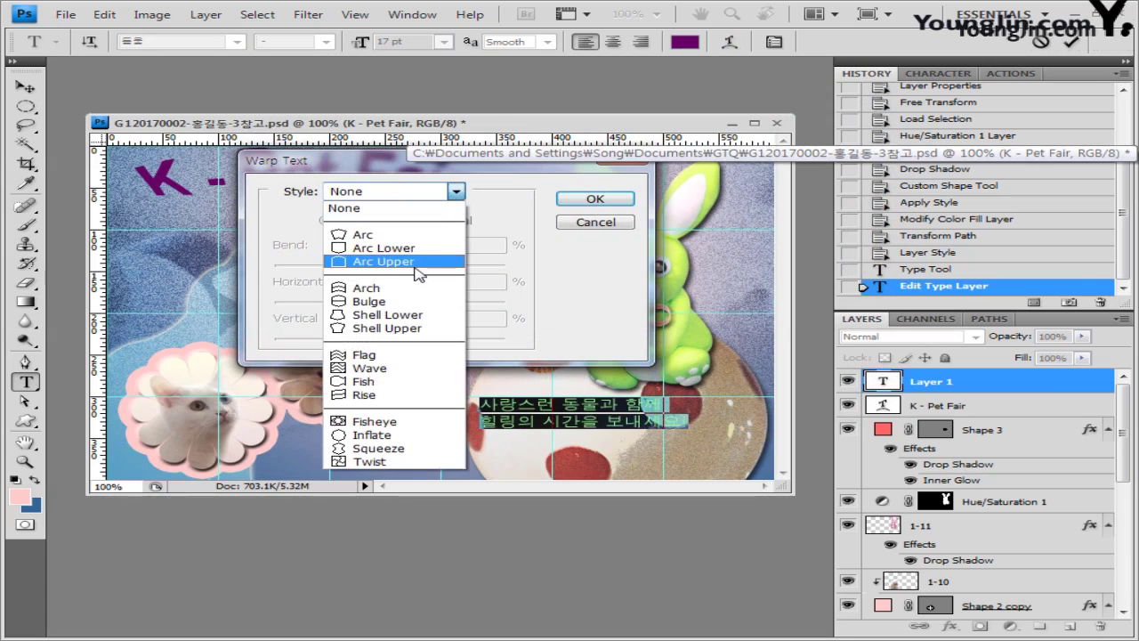
pyautogui.click(418, 263)
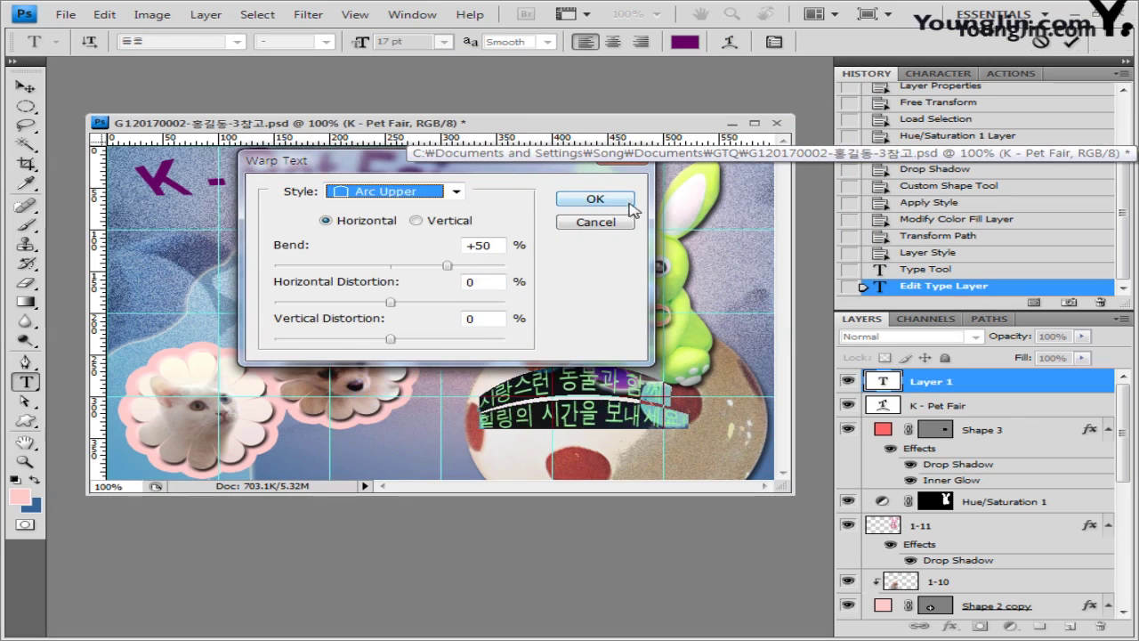
pyautogui.moveTo(448, 266); pyautogui.dragTo(426, 271)
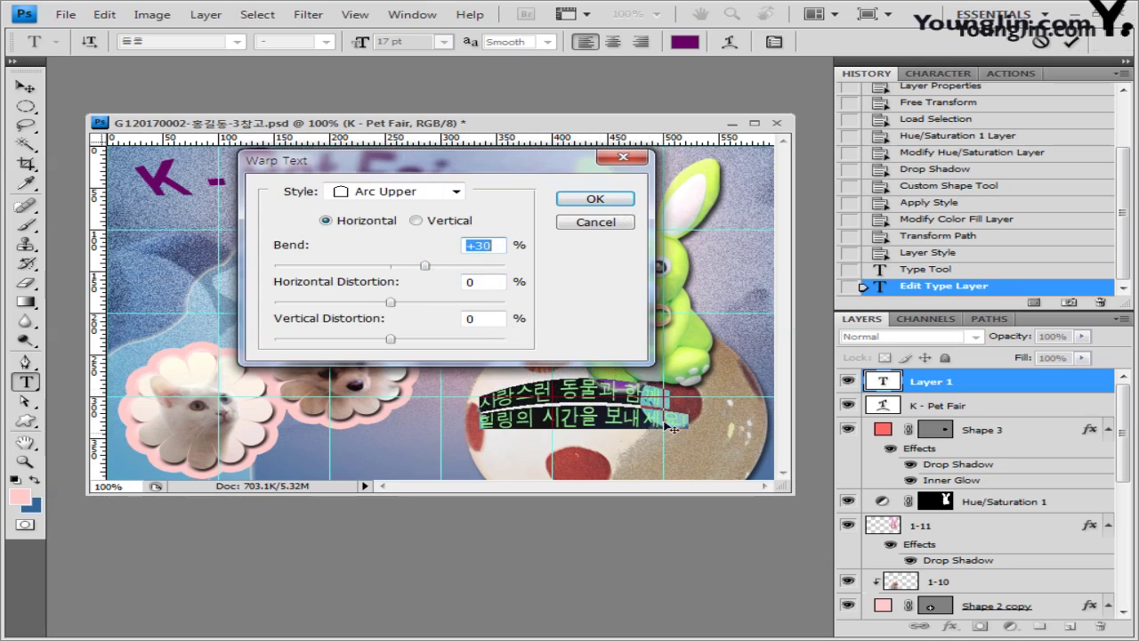
pyautogui.click(595, 199)
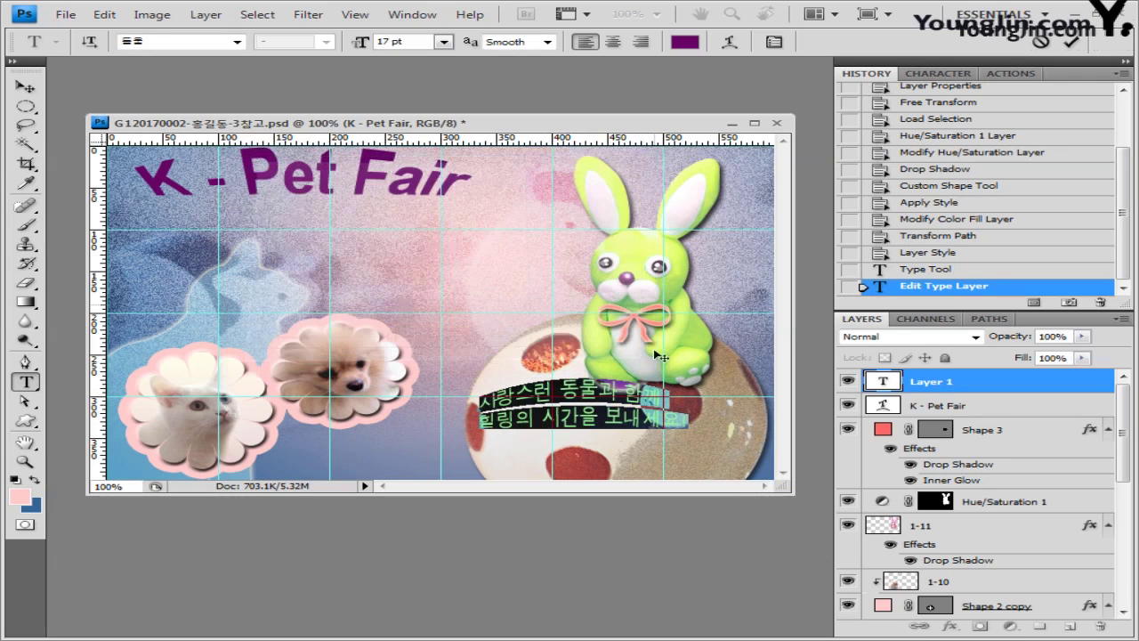
pyautogui.click(614, 43)
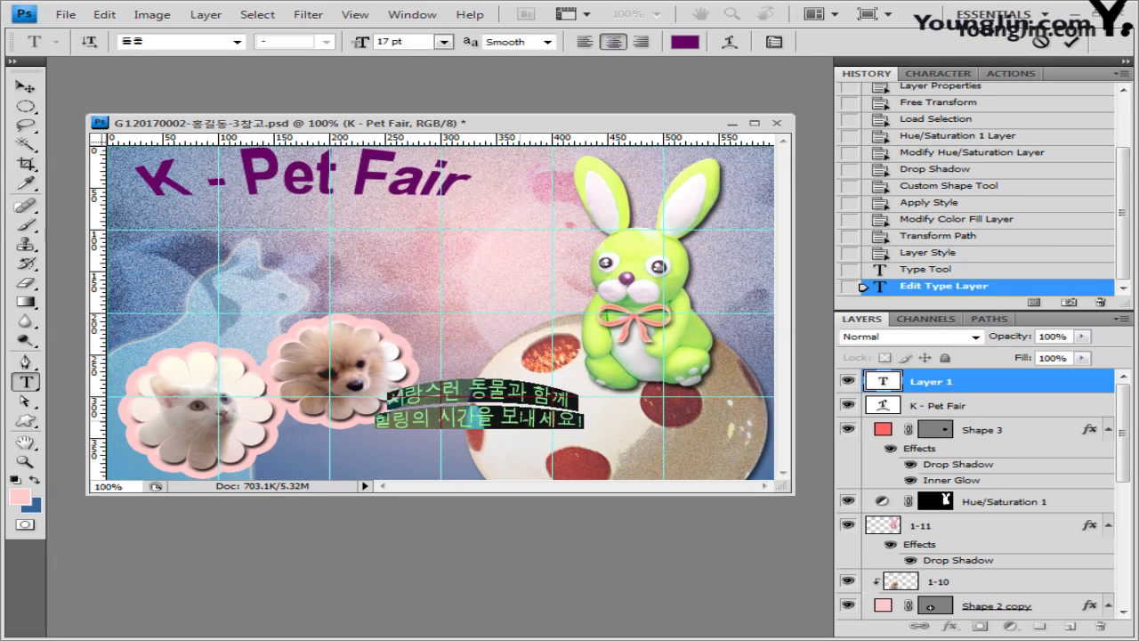
# Step: Commit the caption and move it right onto the egg
pyautogui.moveTo(495, 467); pyautogui.dragTo(625, 480)
pyautogui.click(24, 87)
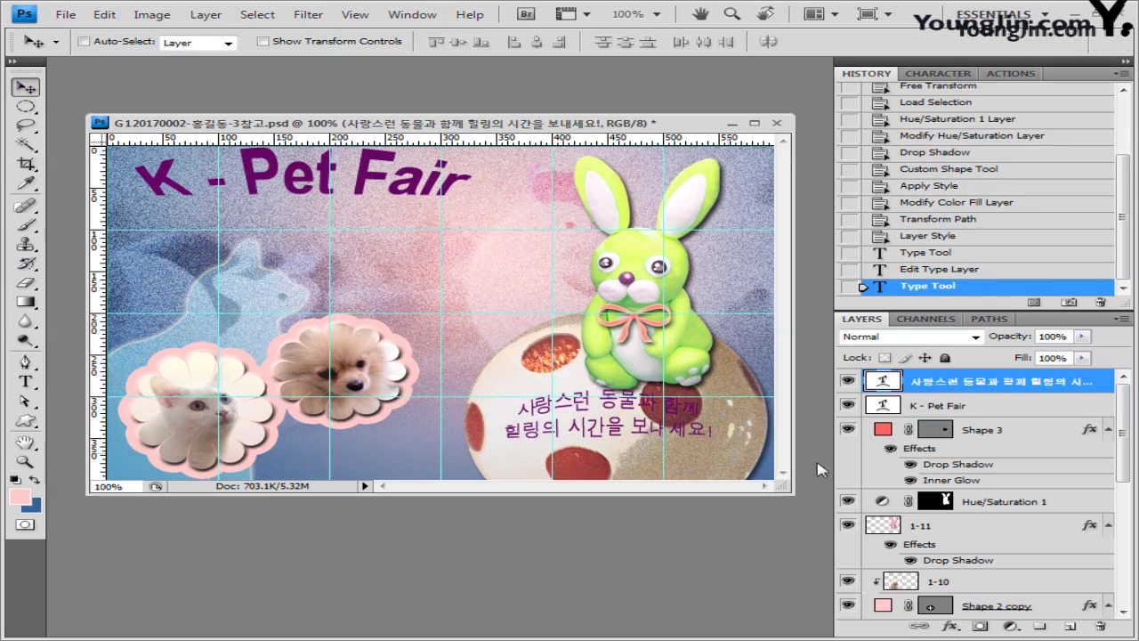
pyautogui.moveTo(639, 458); pyautogui.dragTo(659, 468)
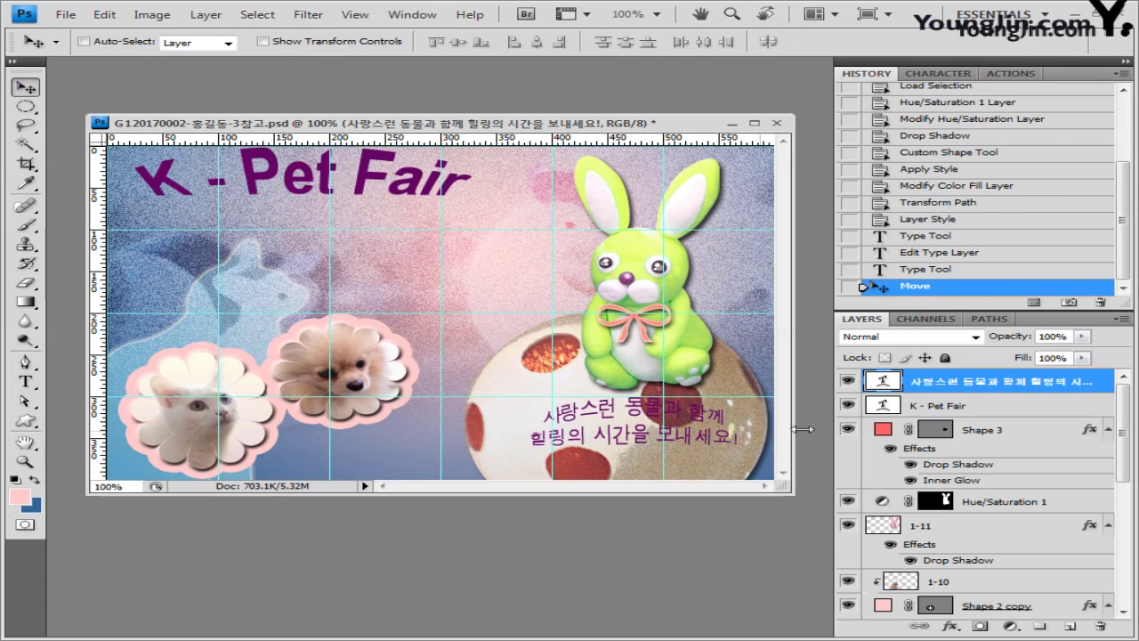
# Step: Give the Korean slogan a ffff99 light yellow stroke and nudge it lower and left
pyautogui.click(950, 627)
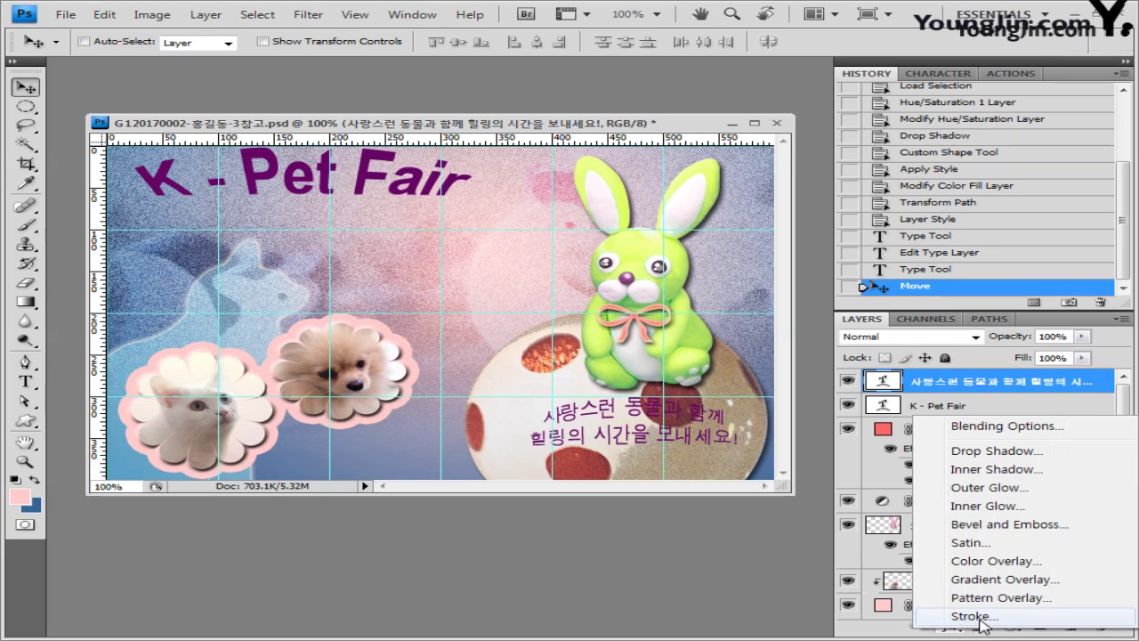
pyautogui.click(972, 616)
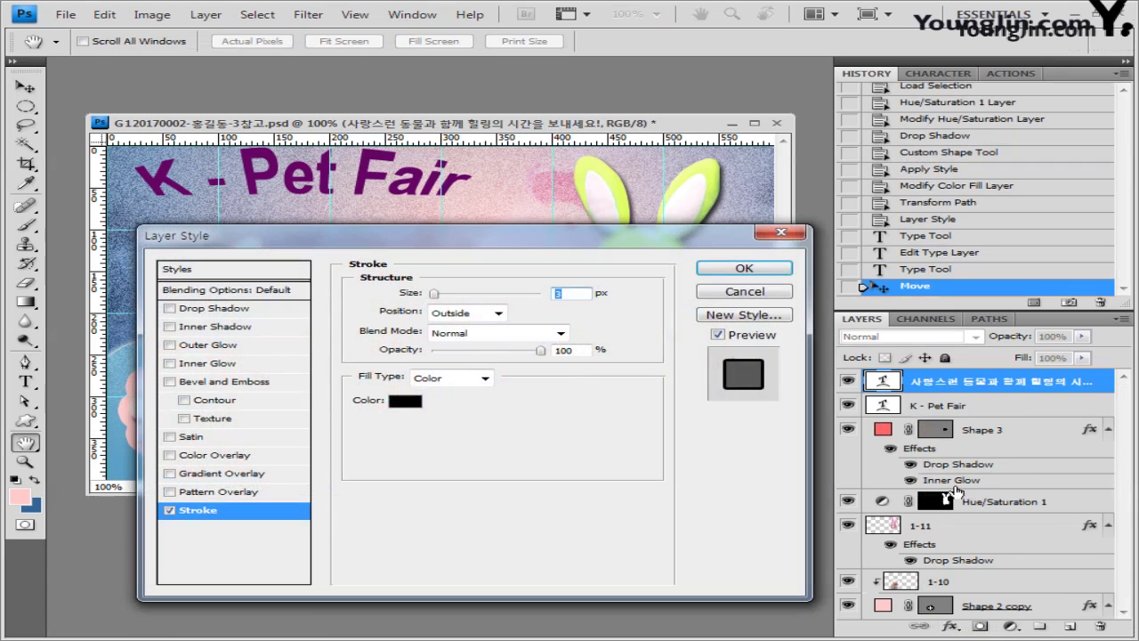
pyautogui.click(405, 400)
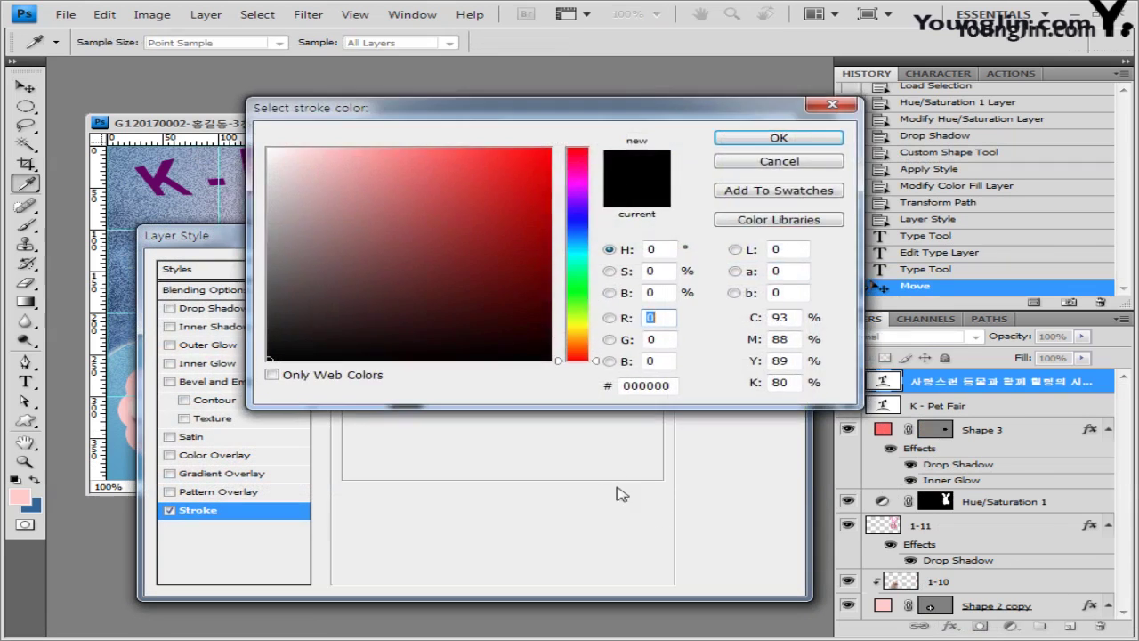
pyautogui.doubleClick(674, 385)
pyautogui.write('ffff99')
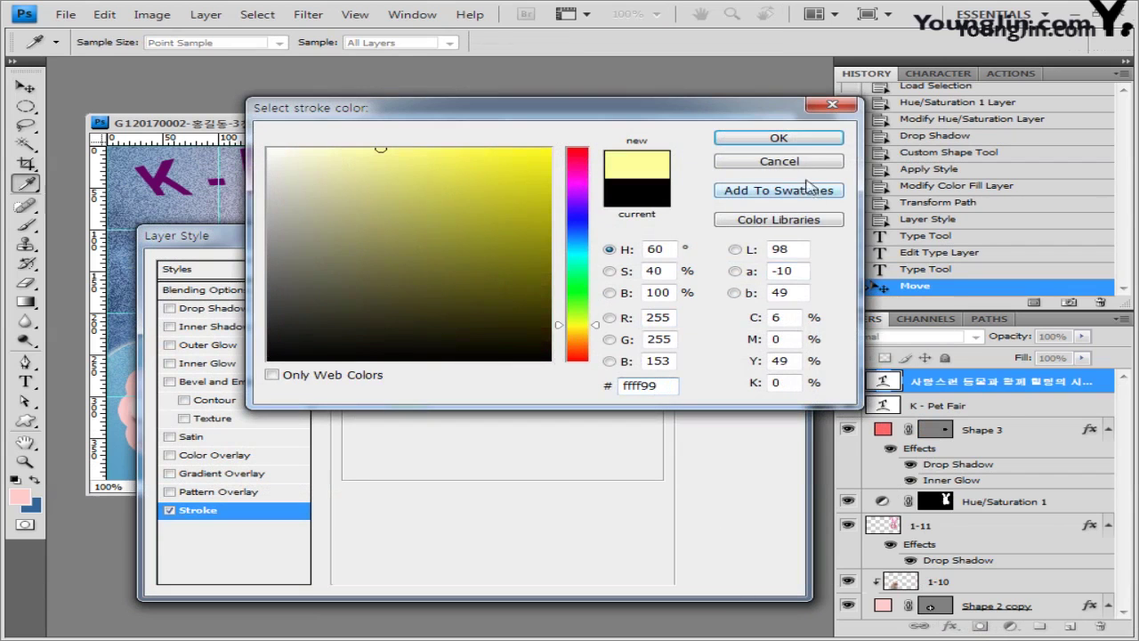
pyautogui.click(805, 141)
pyautogui.click(753, 272)
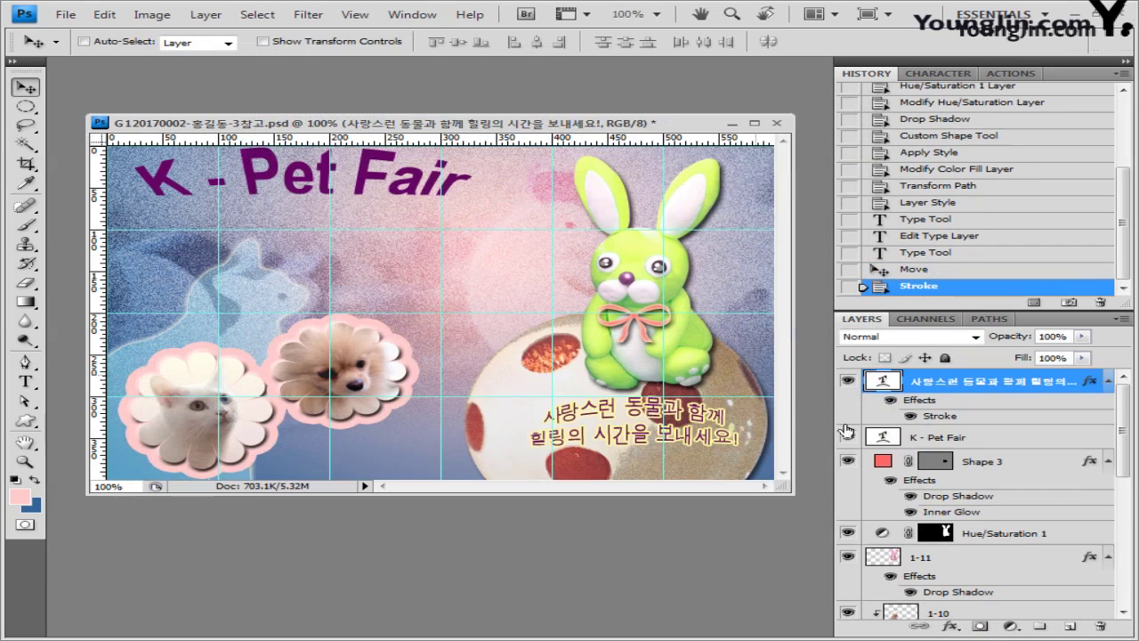
pyautogui.hotkey('shift', 'Up')
pyautogui.hotkey('shift', 'Up')
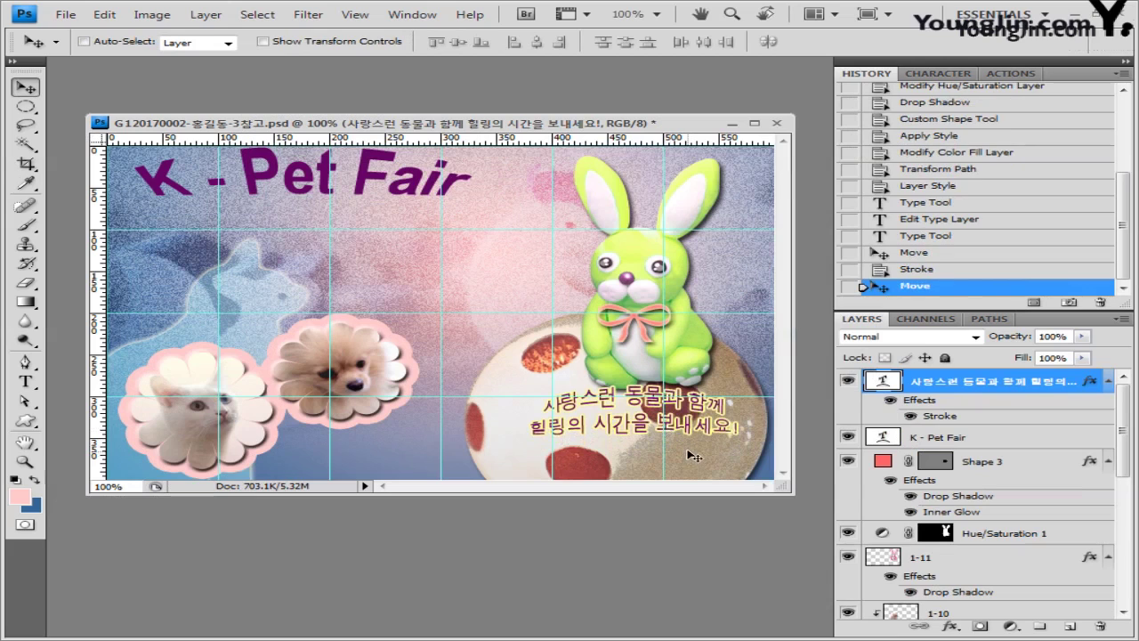
pyautogui.moveTo(694, 454); pyautogui.dragTo(683, 484)
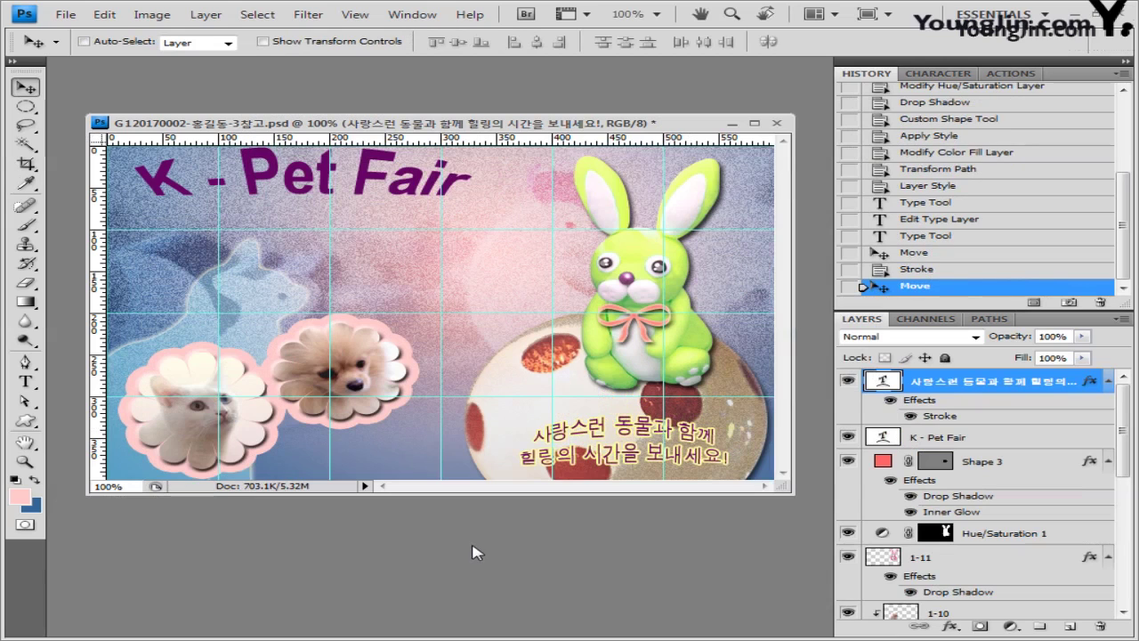
# Step: Paste 'Pet & Healing' as a new left-aligned text line above the egg
pyautogui.click(26, 382)
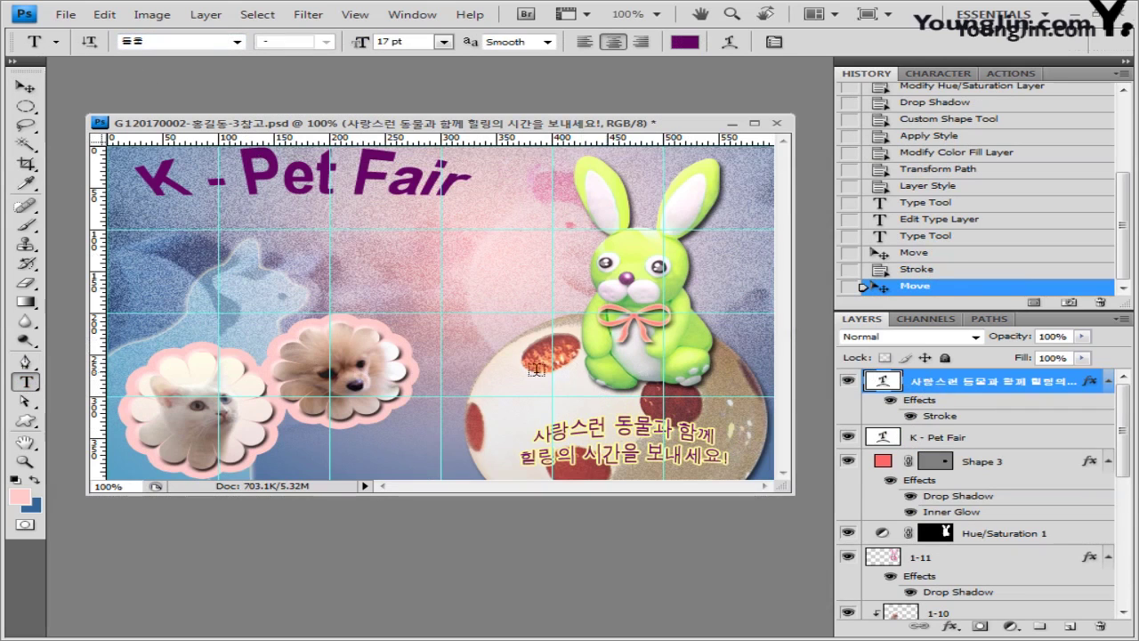
pyautogui.click(429, 326)
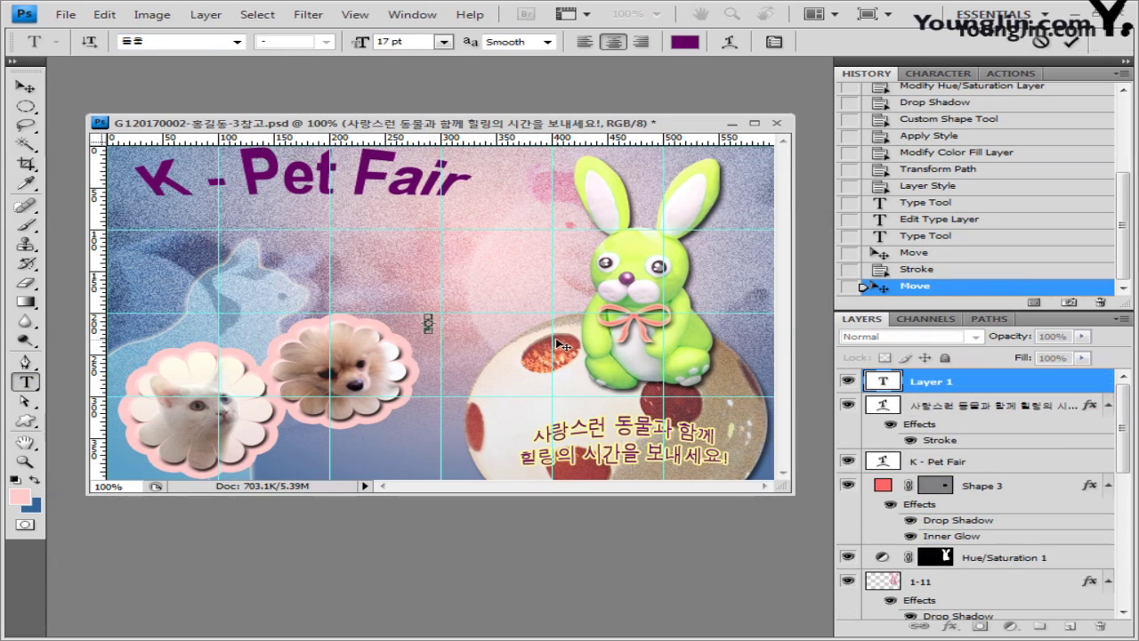
pyautogui.write('Pet & Healing')
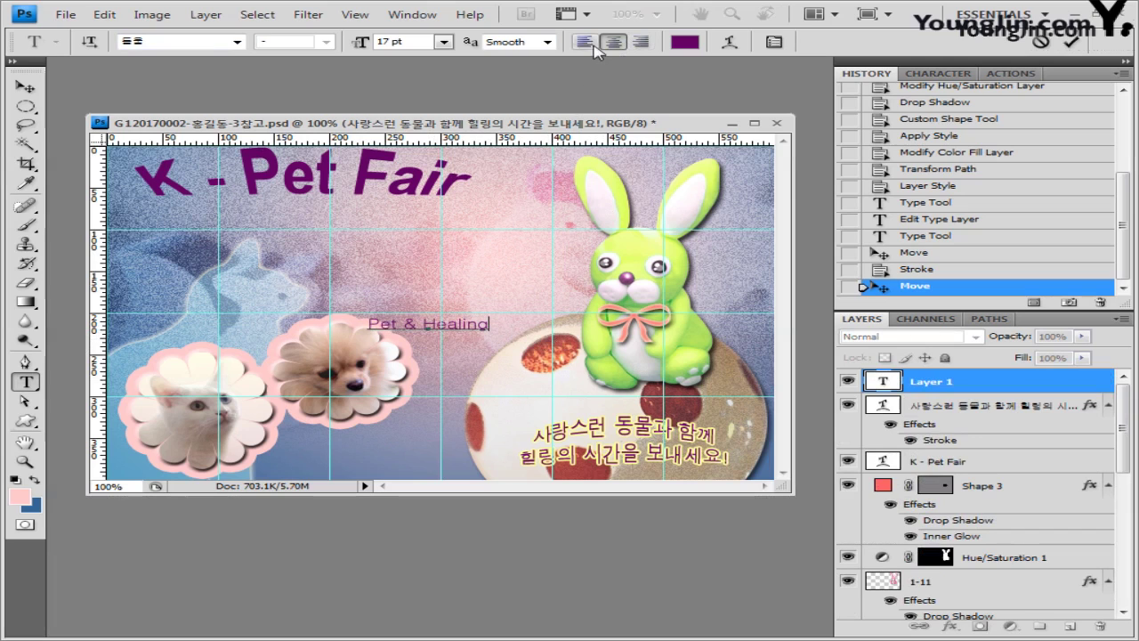
pyautogui.click(584, 43)
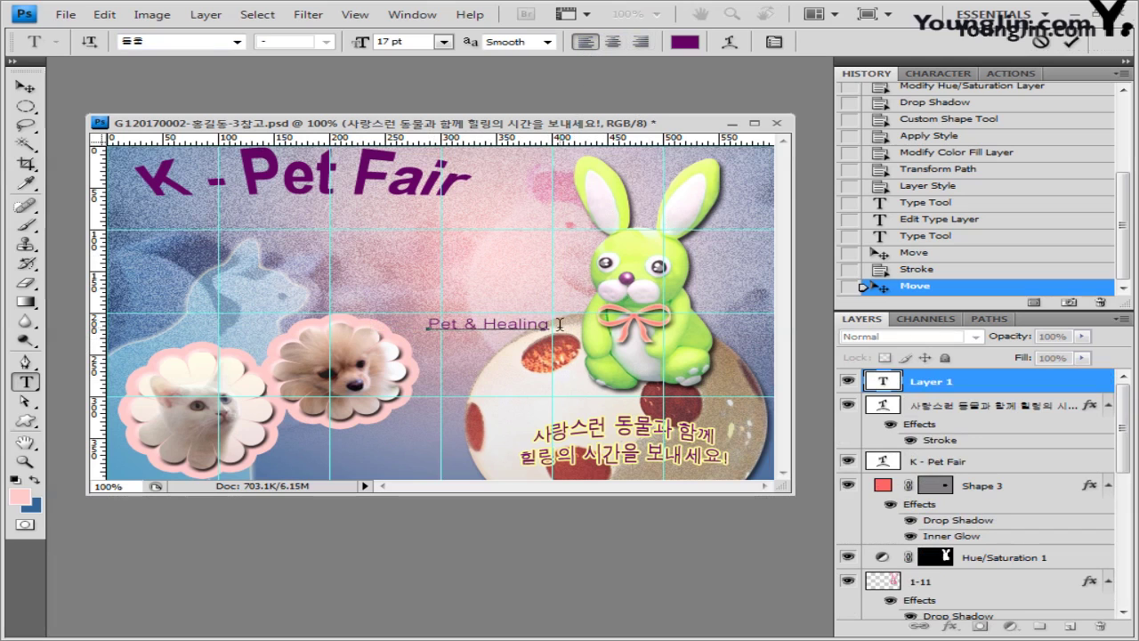
pyautogui.moveTo(559, 324); pyautogui.dragTo(428, 324)
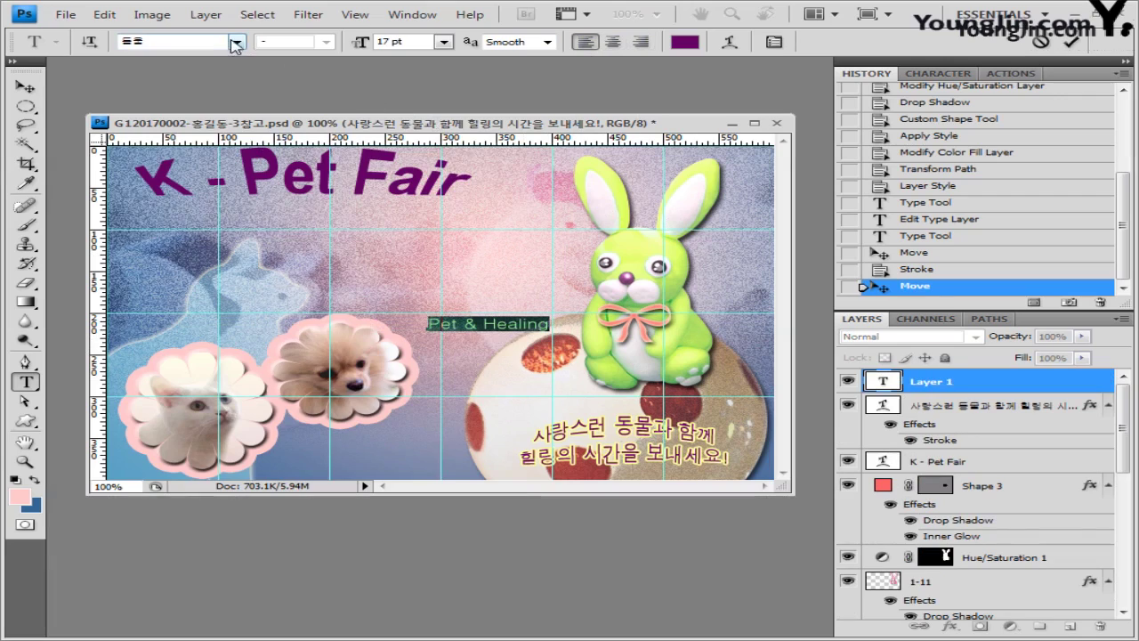
# Step: Set the Pet & Healing text to Arial at 29 pt
pyautogui.click(236, 42)
pyautogui.moveTo(516, 178); pyautogui.dragTo(517, 312)
pyautogui.click(192, 372)
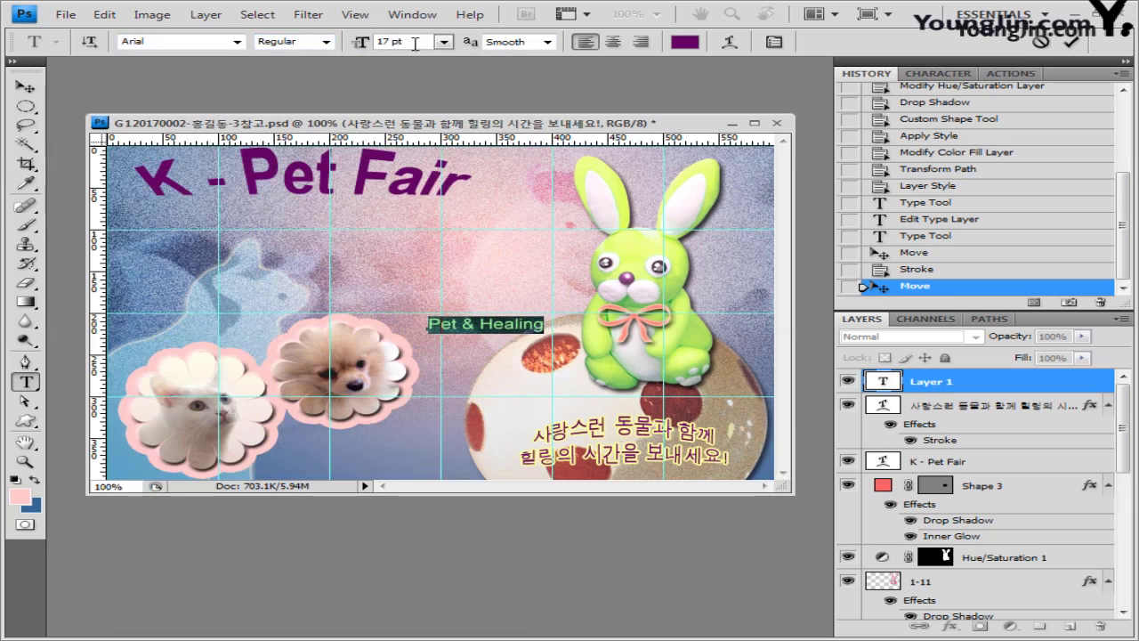
pyautogui.press('Tab')
pyautogui.write('29')
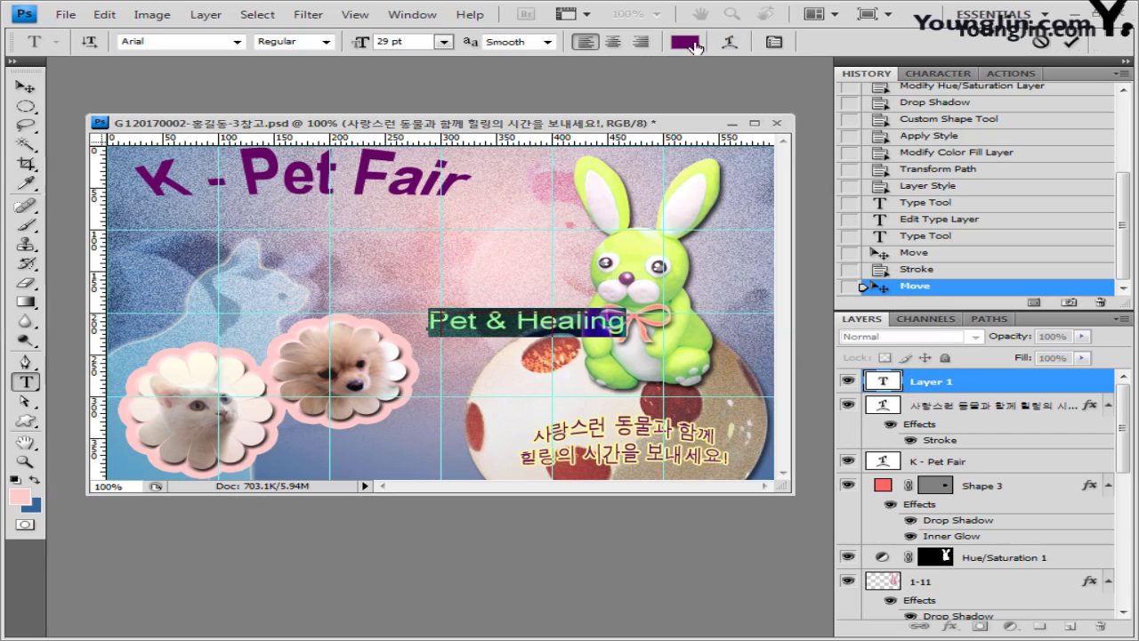
pyautogui.click(731, 42)
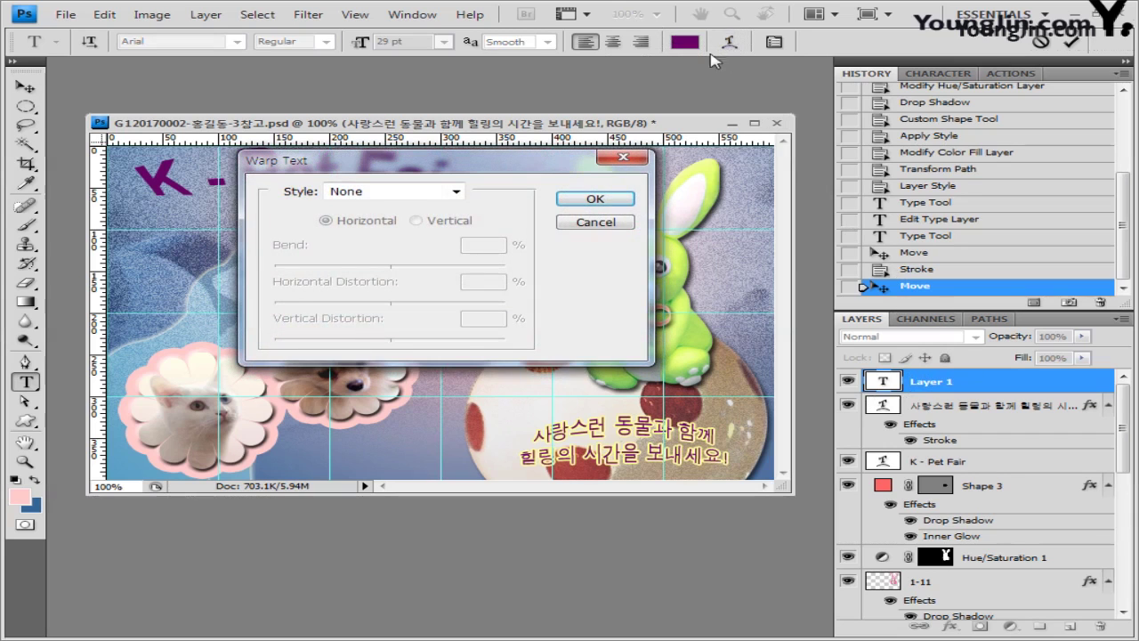
# Step: Warp Pet & Healing with the Arc style at +55 bend and commit the text
pyautogui.click(456, 192)
pyautogui.click(405, 235)
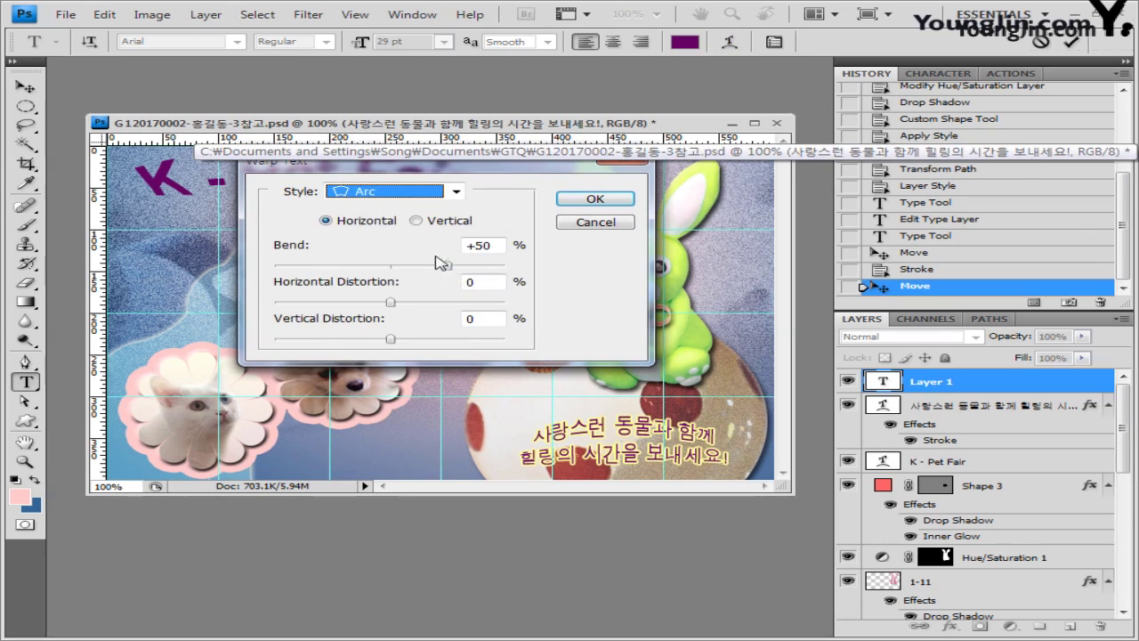
pyautogui.moveTo(448, 267); pyautogui.dragTo(451, 270)
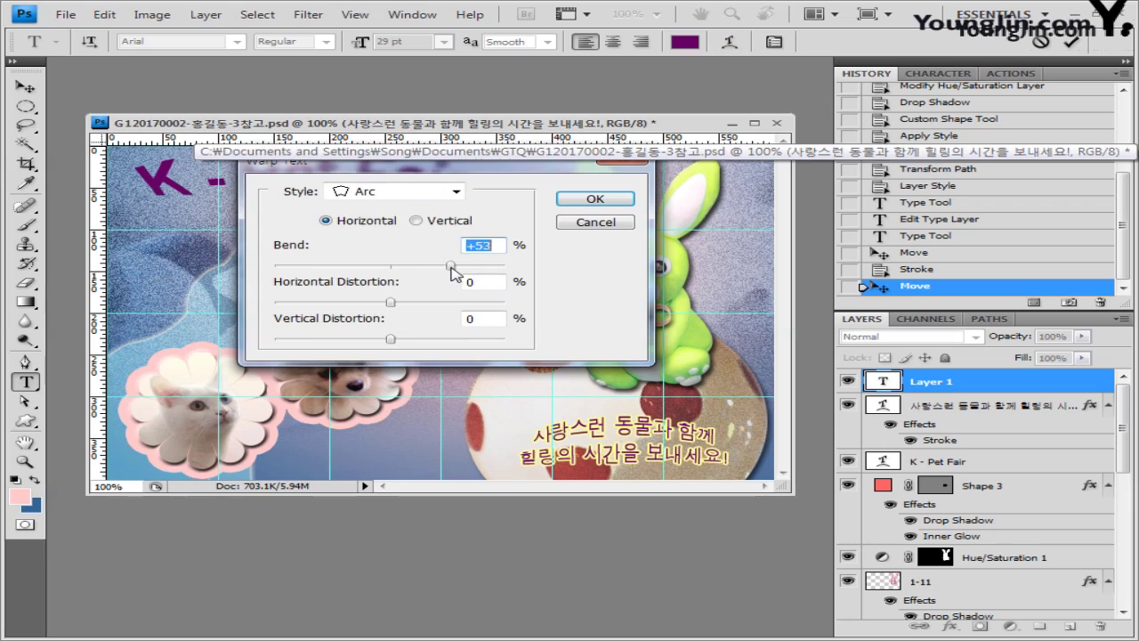
pyautogui.click(593, 200)
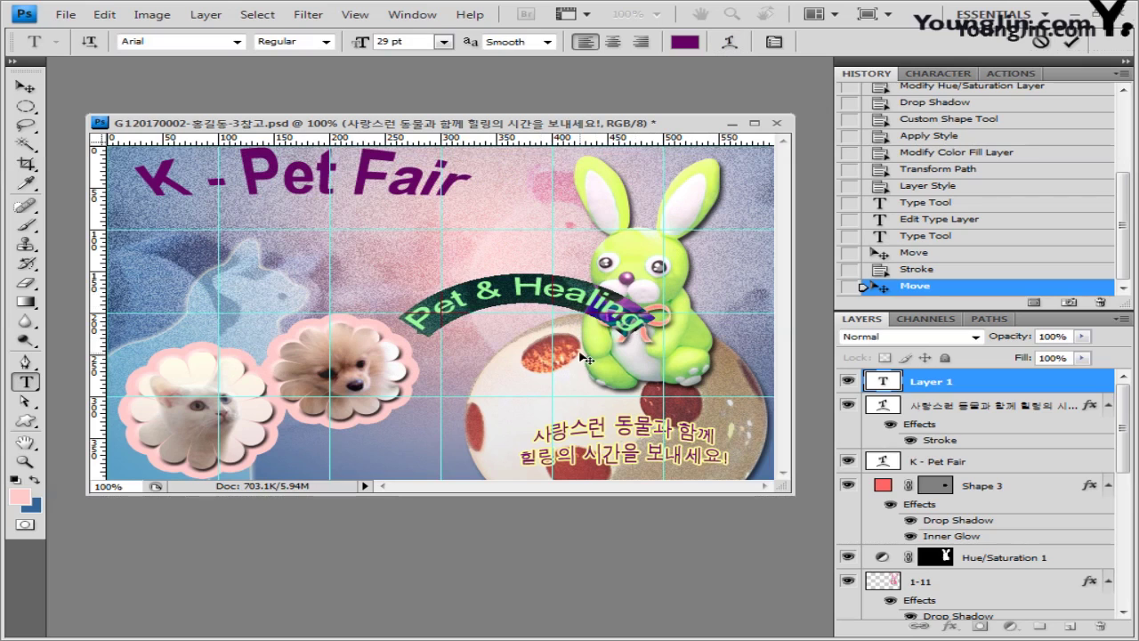
pyautogui.click(996, 389)
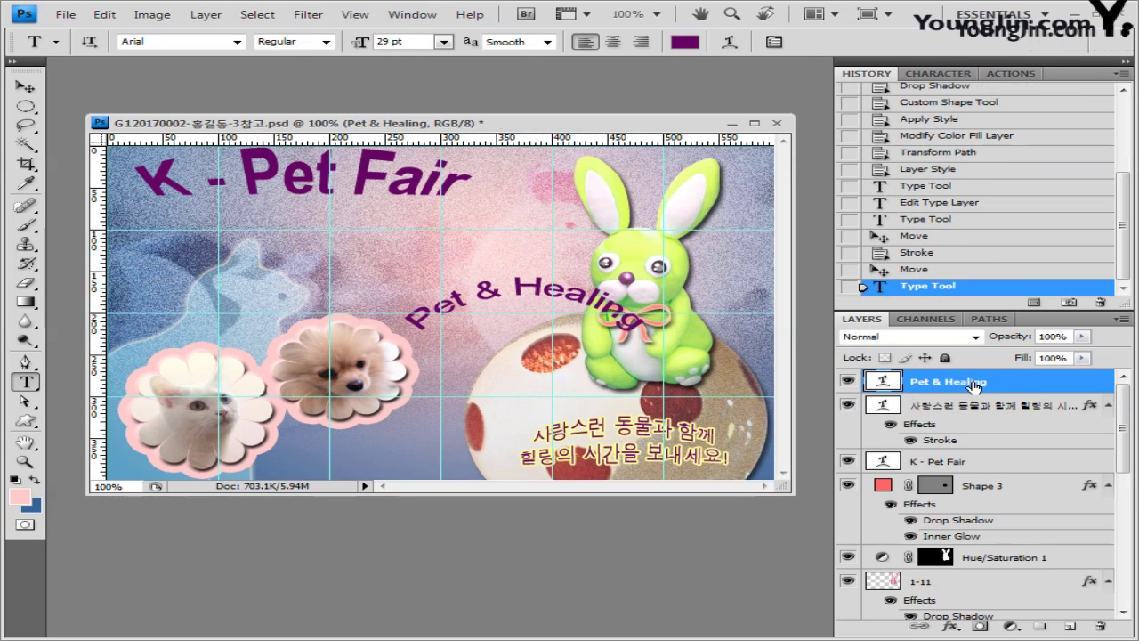
pyautogui.doubleClick(1050, 388)
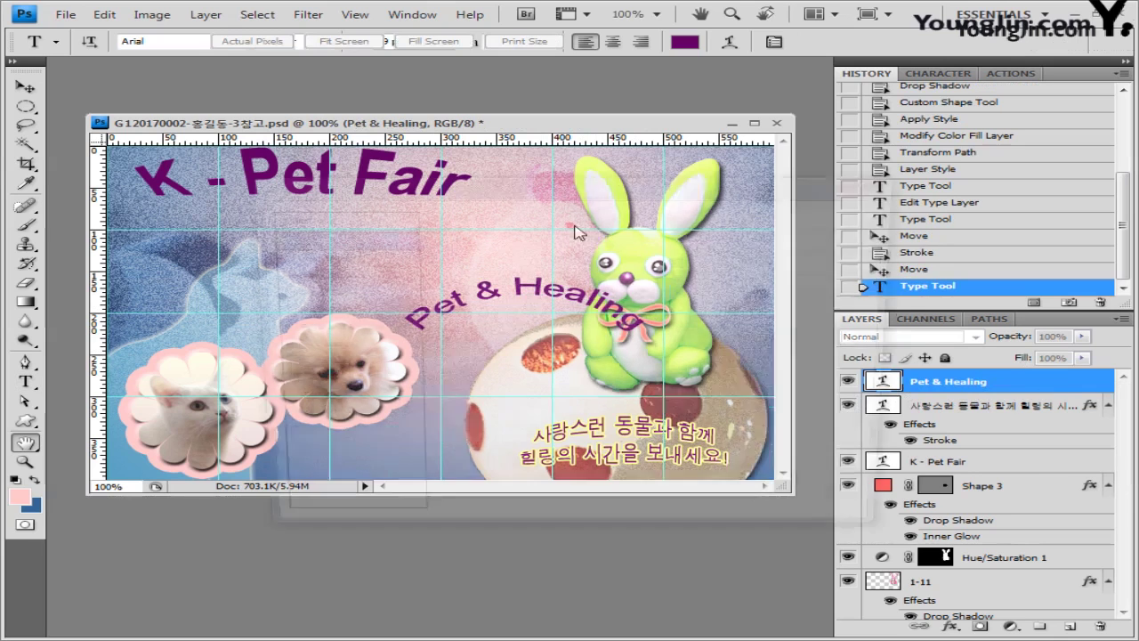
# Step: Add a Gradient Overlay running from green 33ff66 to dark green 336600
pyautogui.moveTo(519, 188); pyautogui.dragTo(478, 185)
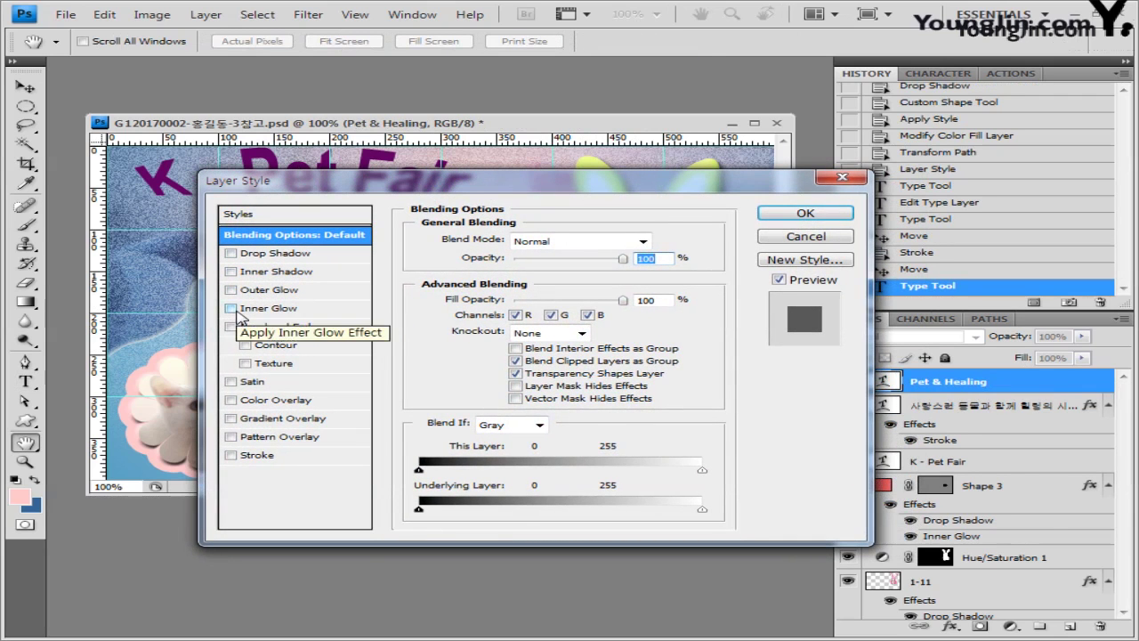
pyautogui.click(289, 420)
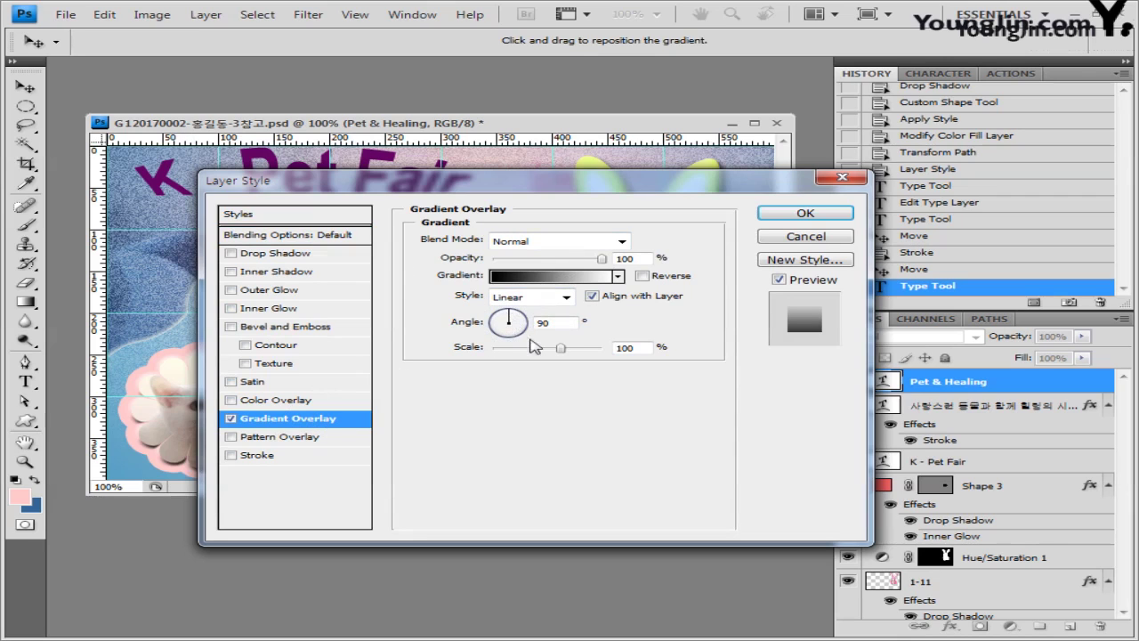
pyautogui.click(554, 283)
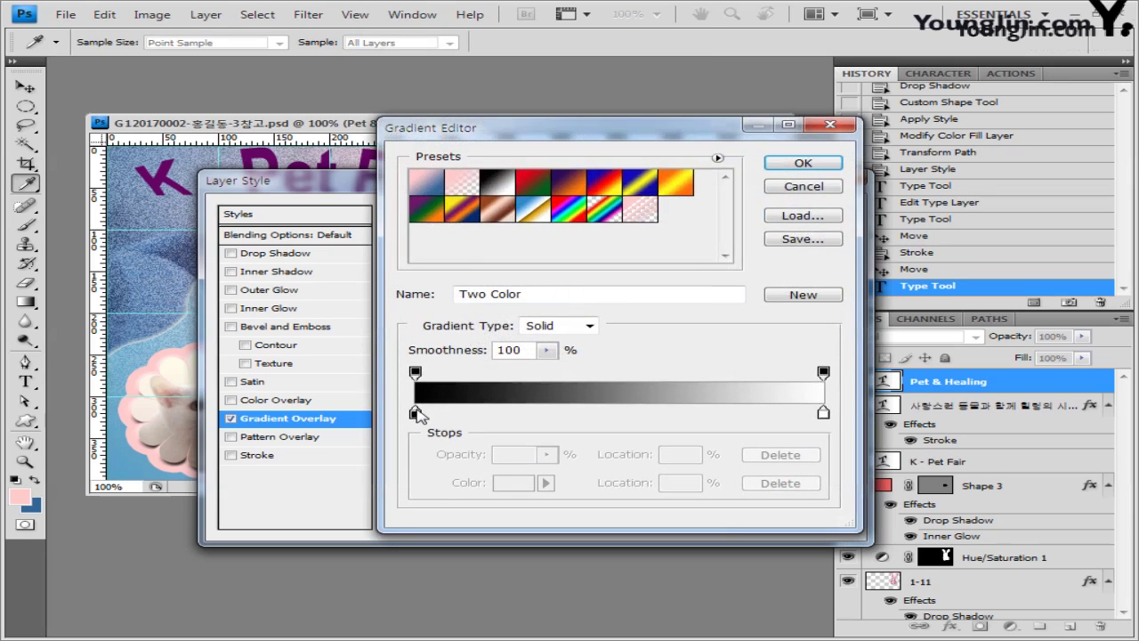
pyautogui.doubleClick(415, 414)
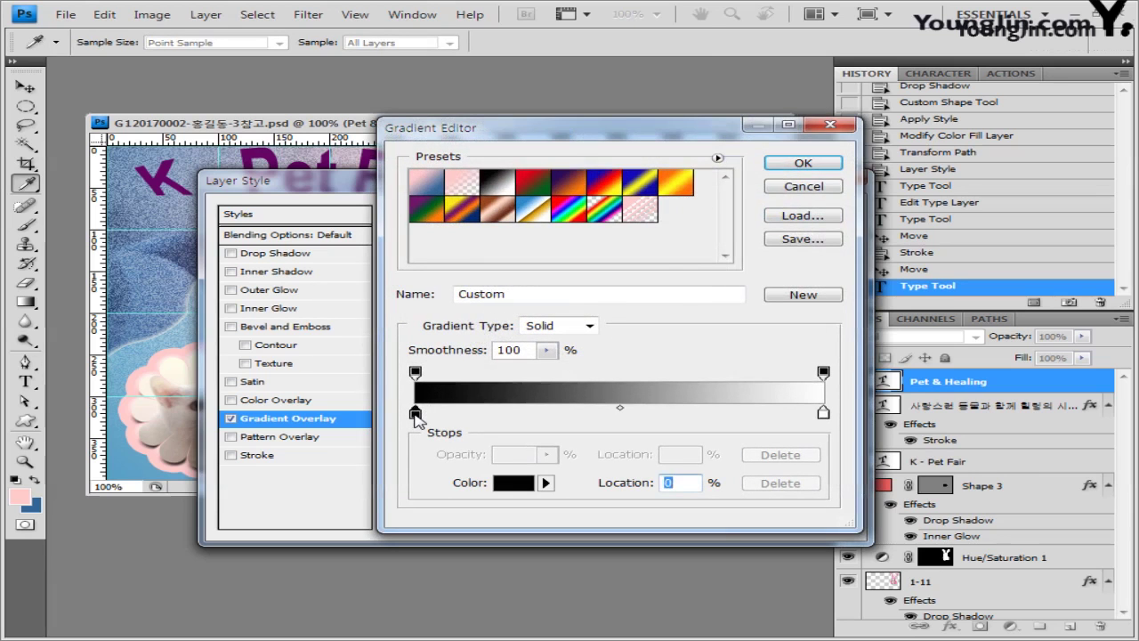
pyautogui.doubleClick(666, 385)
pyautogui.write('33ff66')
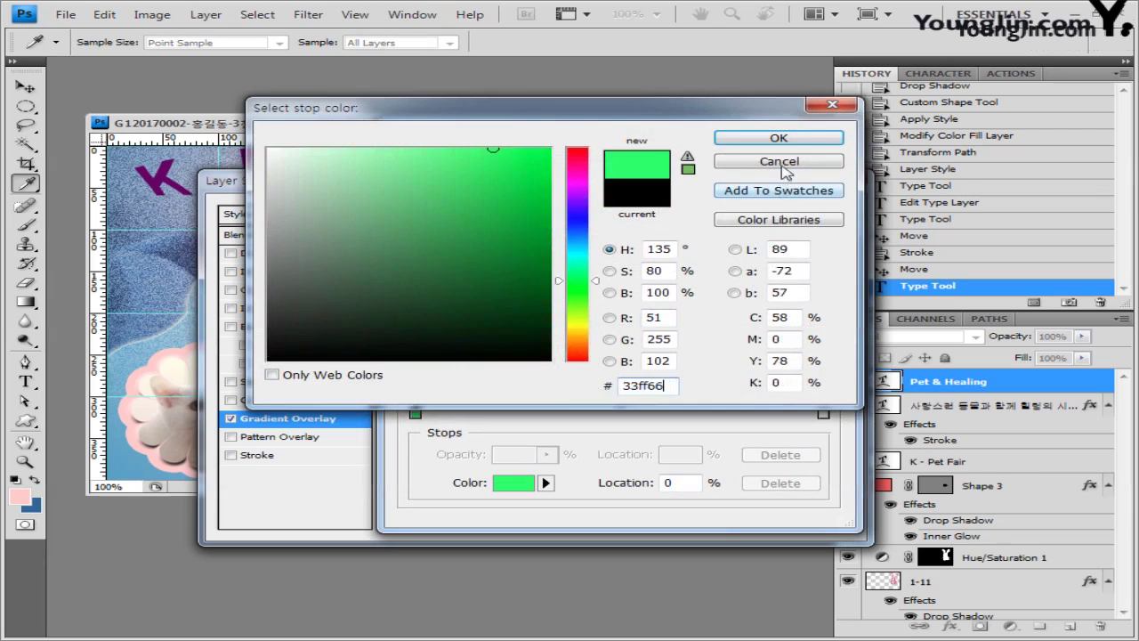
pyautogui.click(800, 139)
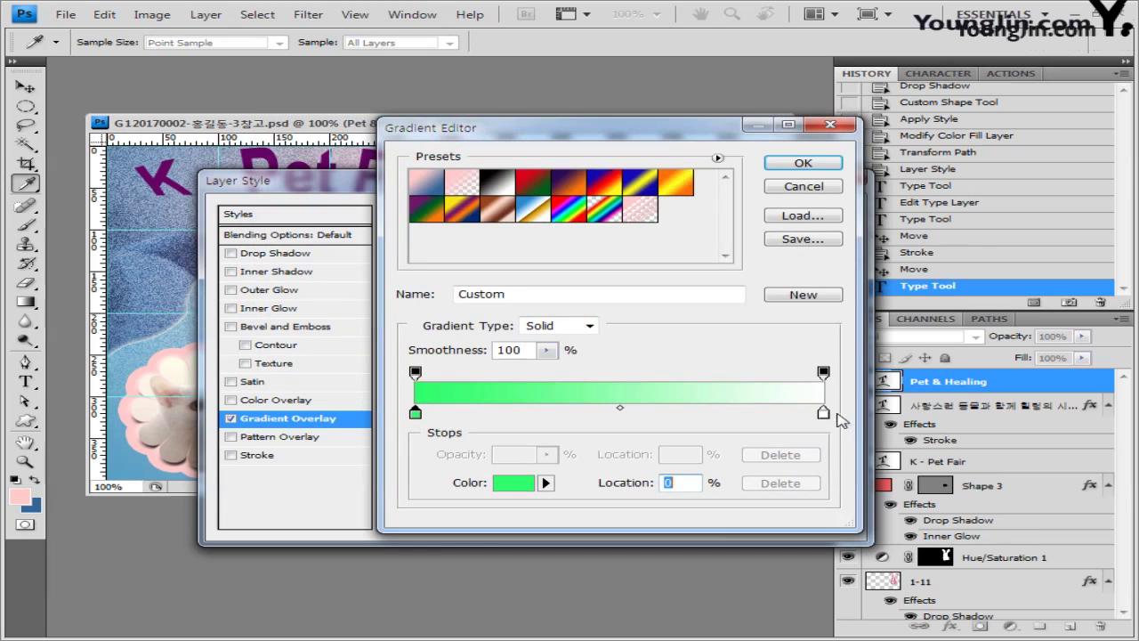
pyautogui.doubleClick(823, 410)
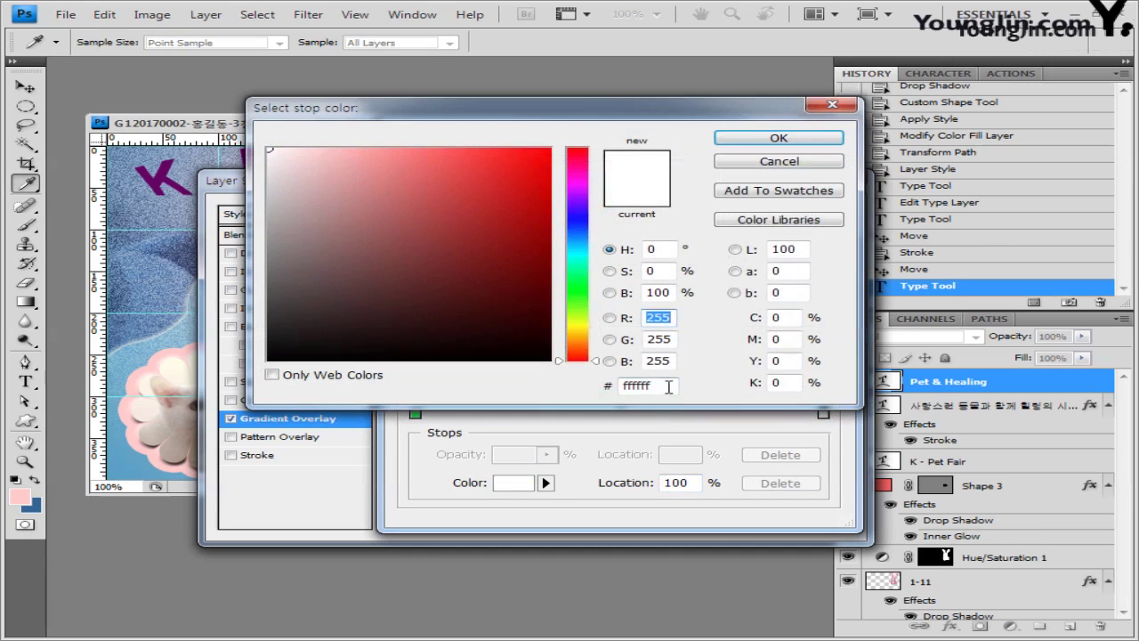
pyautogui.doubleClick(667, 384)
pyautogui.write('336600')
pyautogui.click(805, 140)
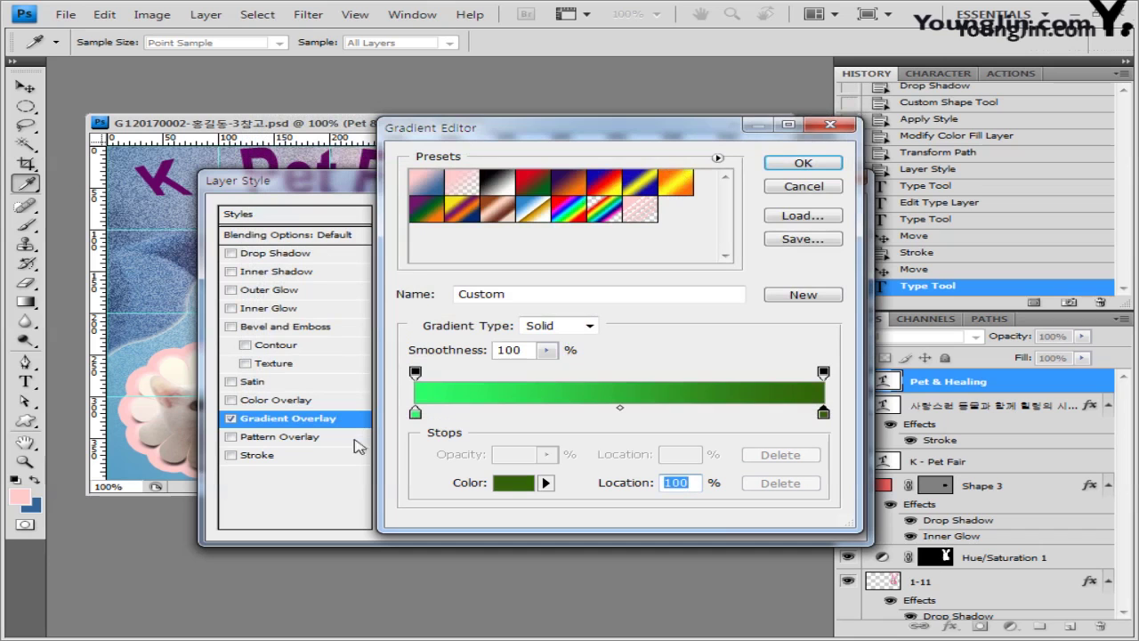
pyautogui.click(838, 167)
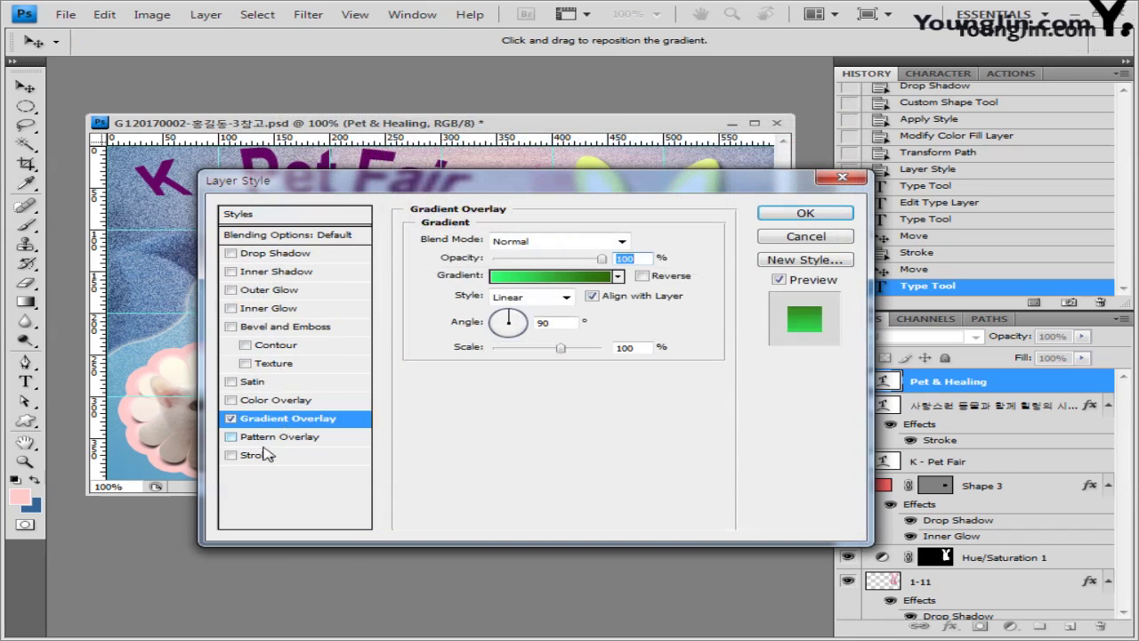
# Step: Add a 3 px white Stroke and apply both layer effects
pyautogui.click(258, 456)
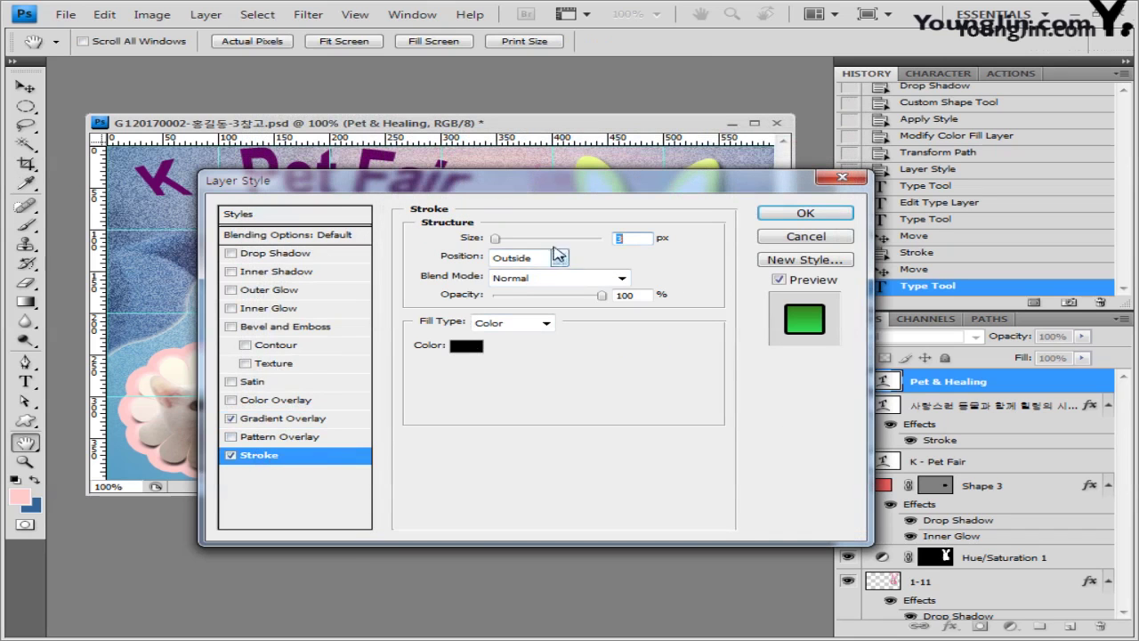
pyautogui.click(473, 349)
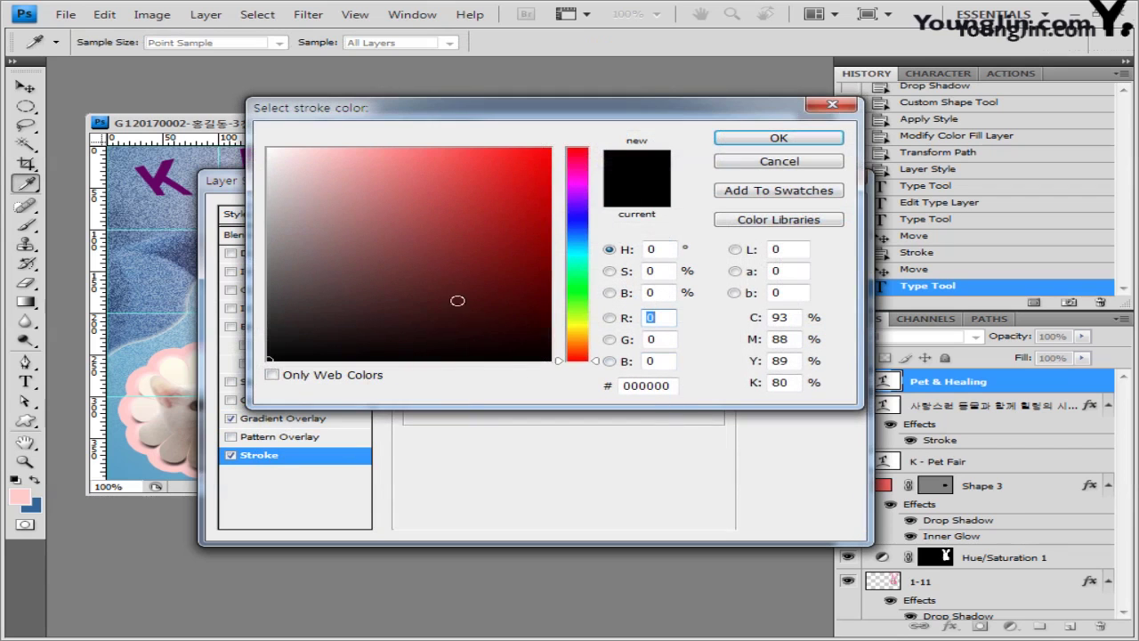
pyautogui.click(268, 149)
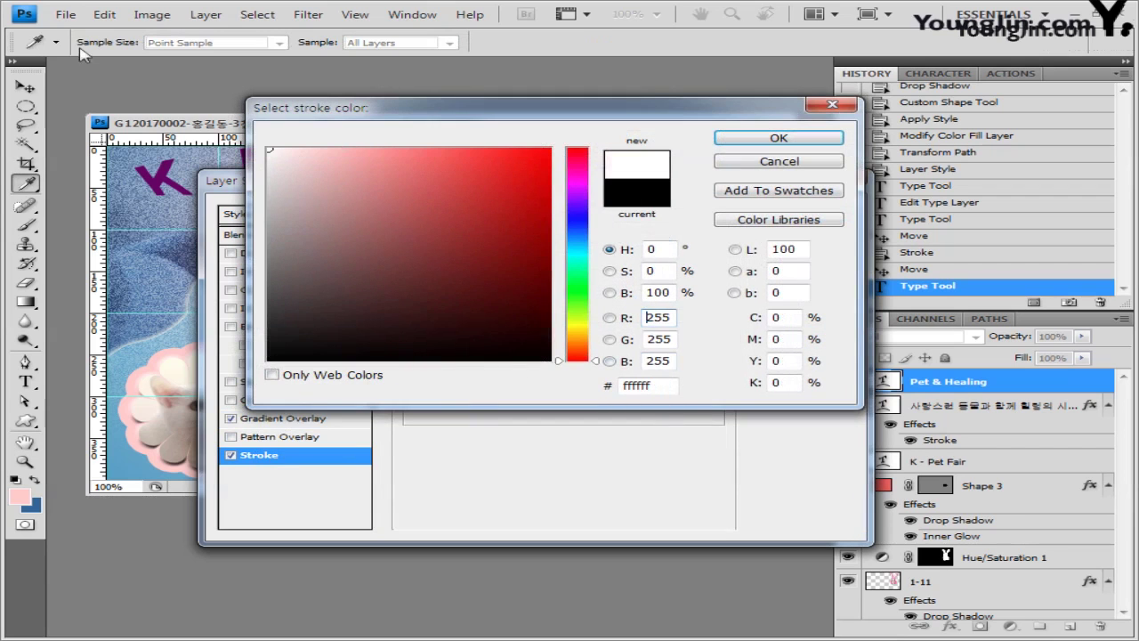
pyautogui.click(812, 141)
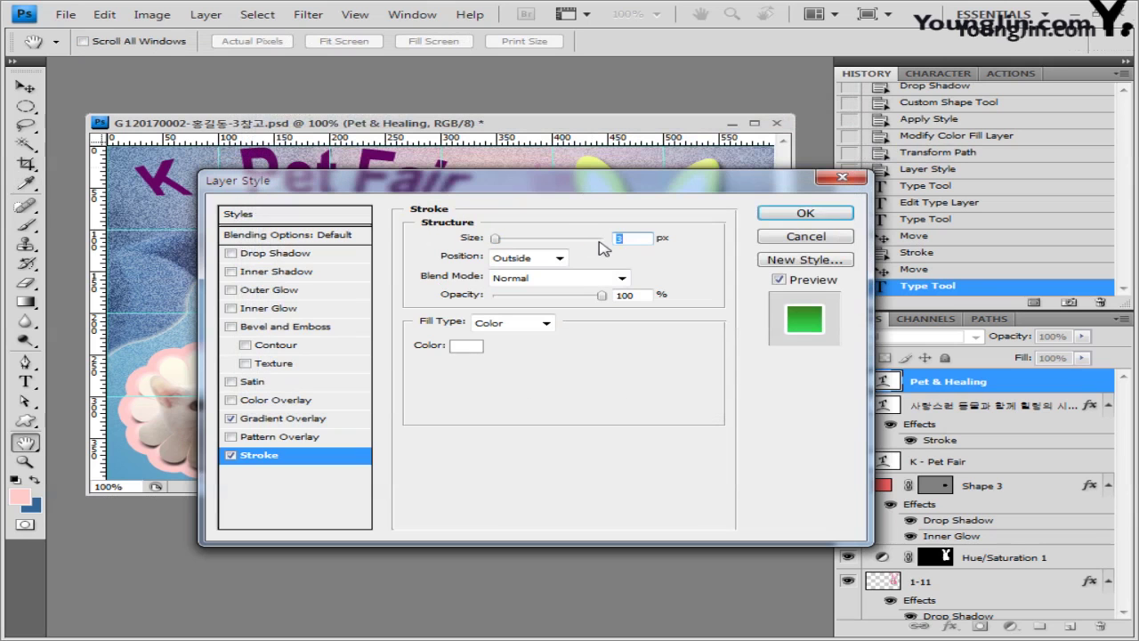
pyautogui.click(807, 213)
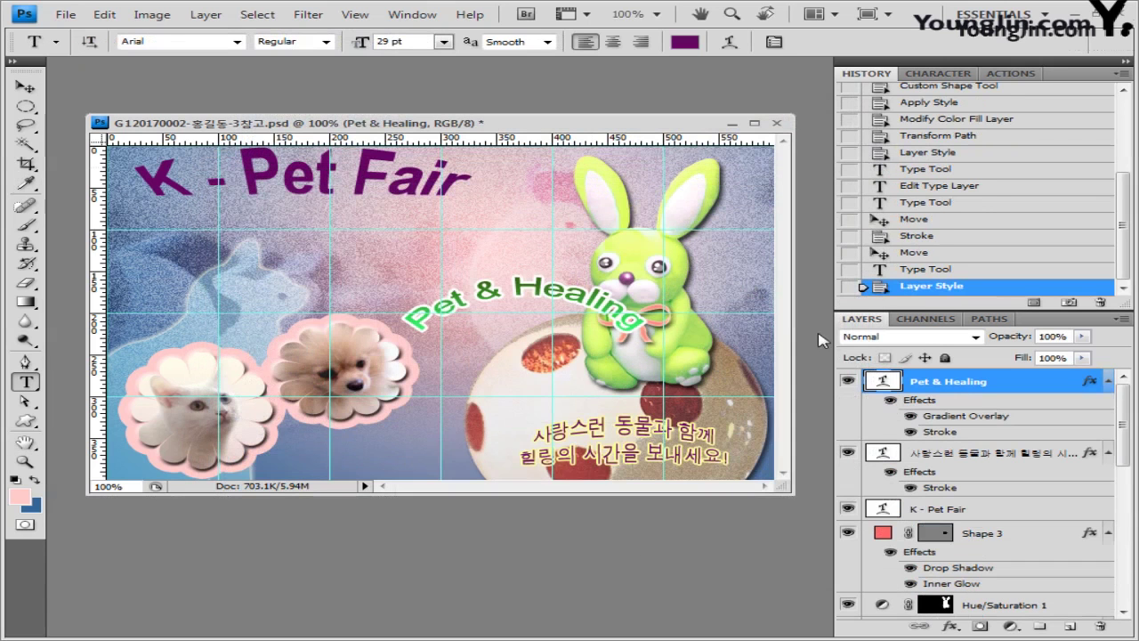
# Step: Rotate the Pet & Healing text to about -61.7° beside the egg's left edge
pyautogui.click(25, 86)
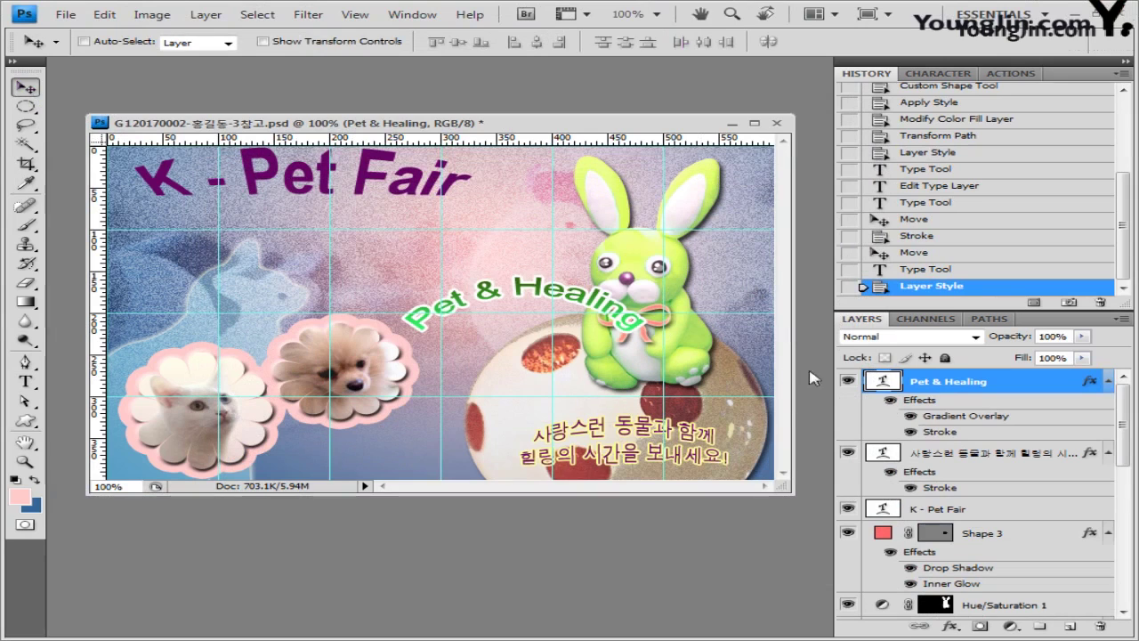
pyautogui.hotkey('ctrl', 't')
pyautogui.moveTo(384, 270); pyautogui.dragTo(408, 332)
pyautogui.moveTo(475, 346); pyautogui.dragTo(456, 381)
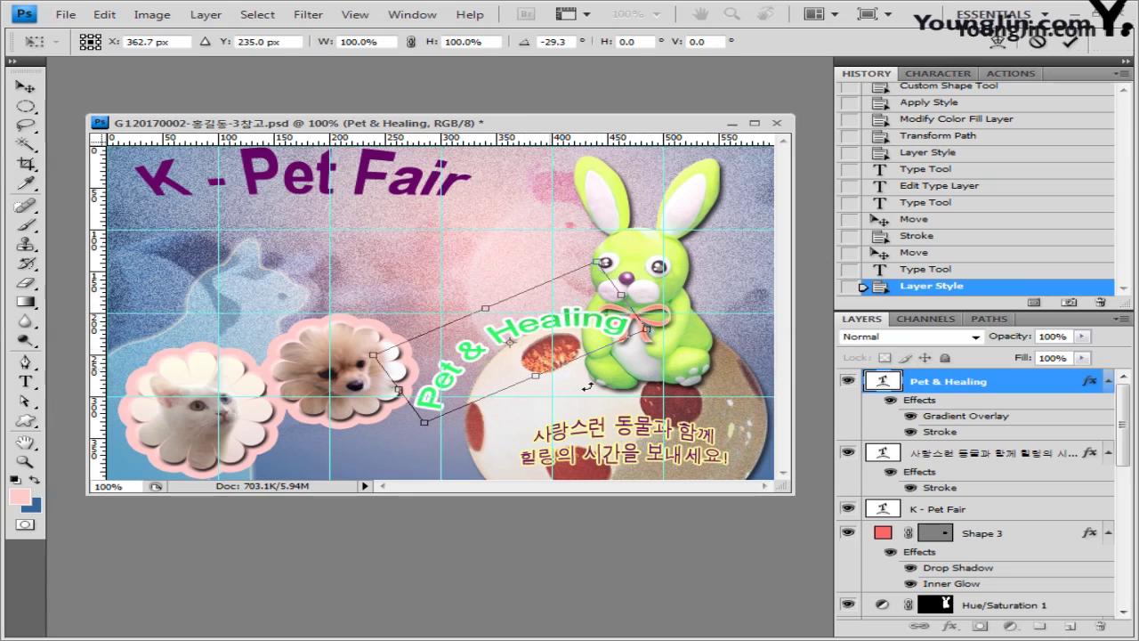
pyautogui.moveTo(687, 366); pyautogui.dragTo(711, 381)
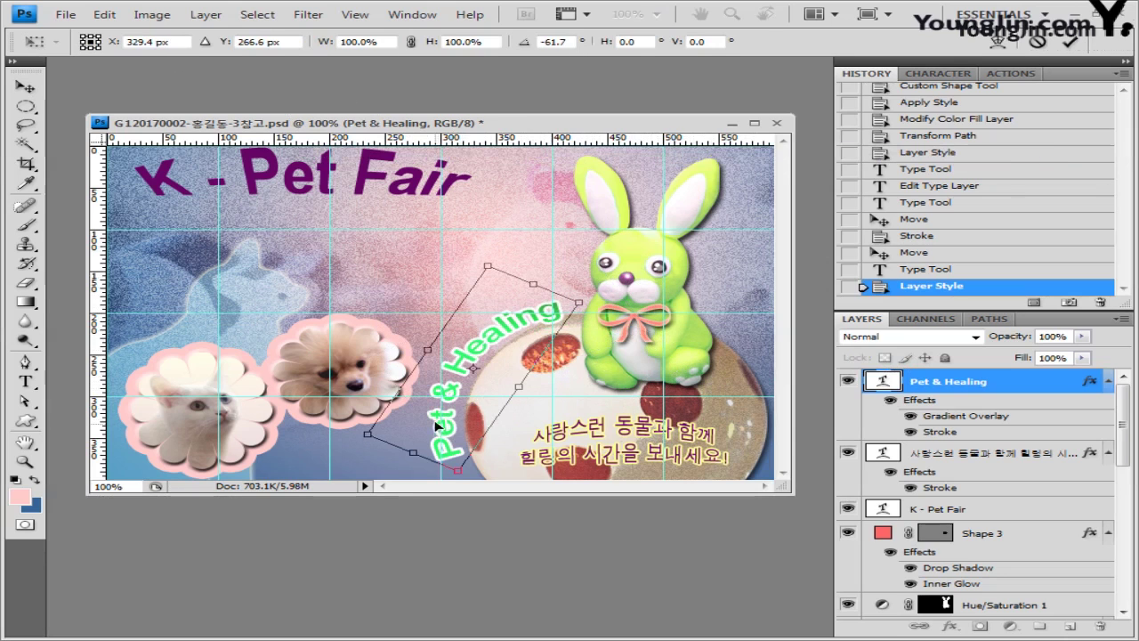
pyautogui.press('Return')
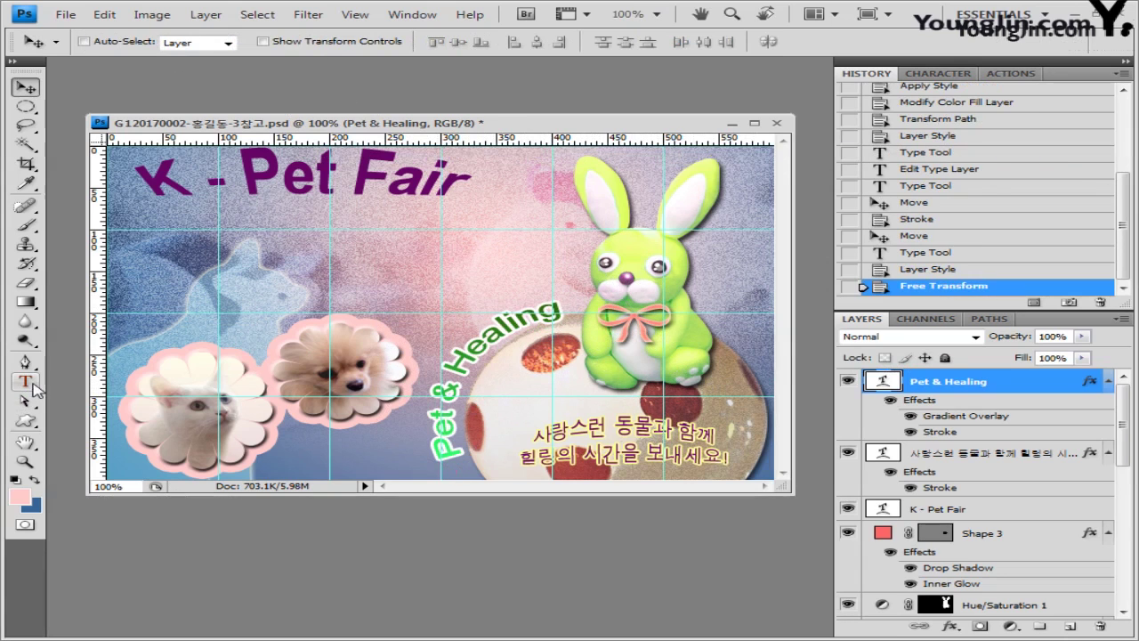
pyautogui.click(27, 383)
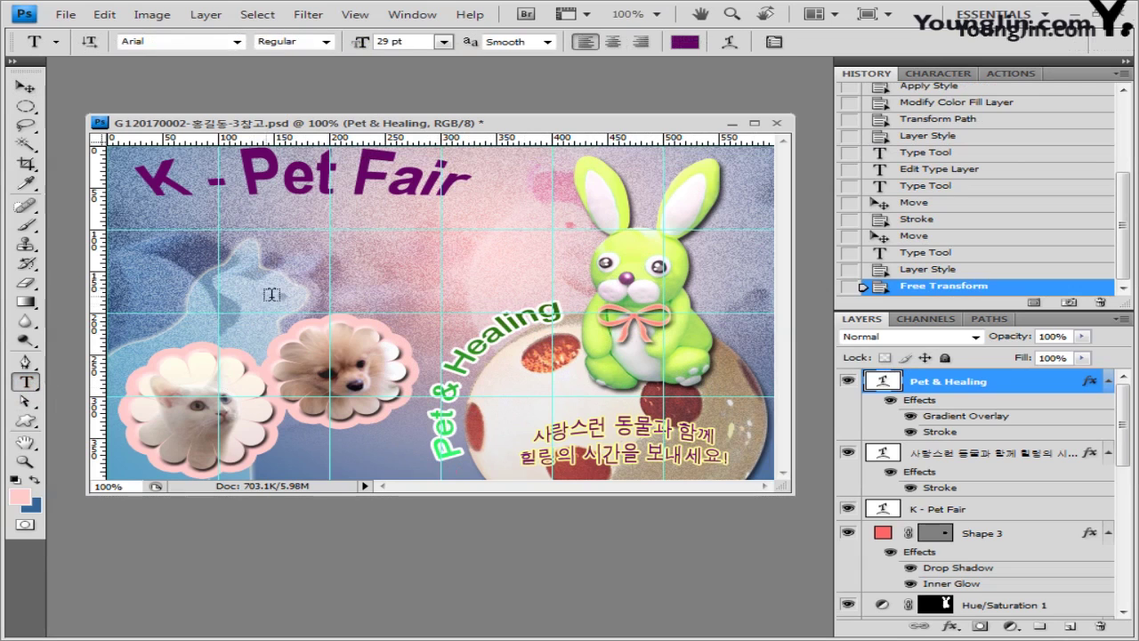
pyautogui.click(276, 463)
pyautogui.write('www.petnheal.com')
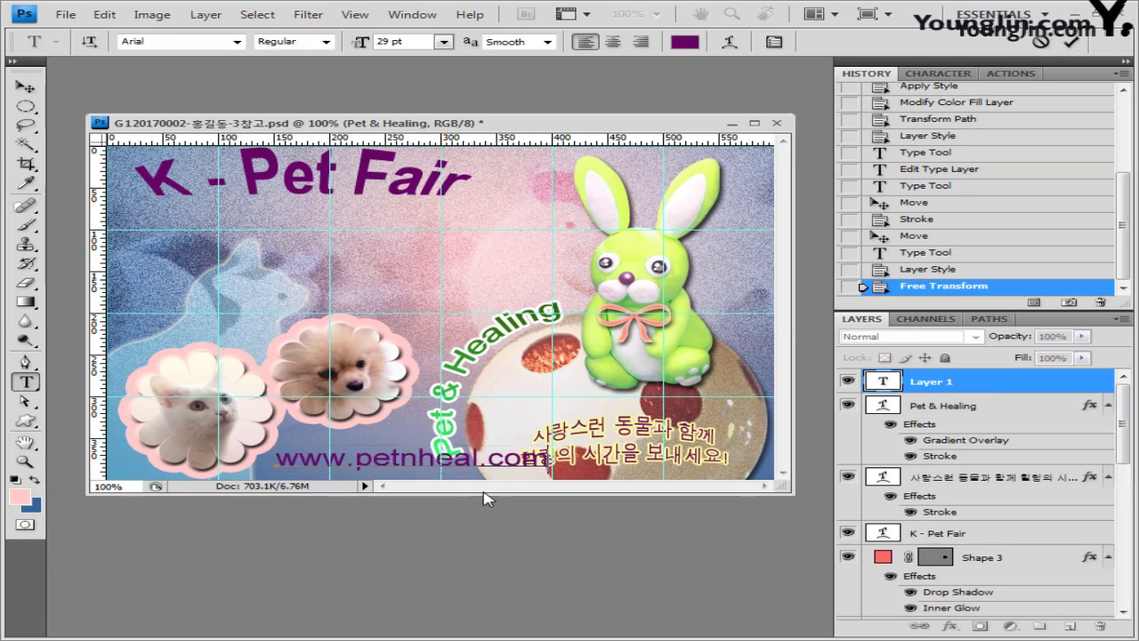
pyautogui.hotkey('ctrl', 'a')
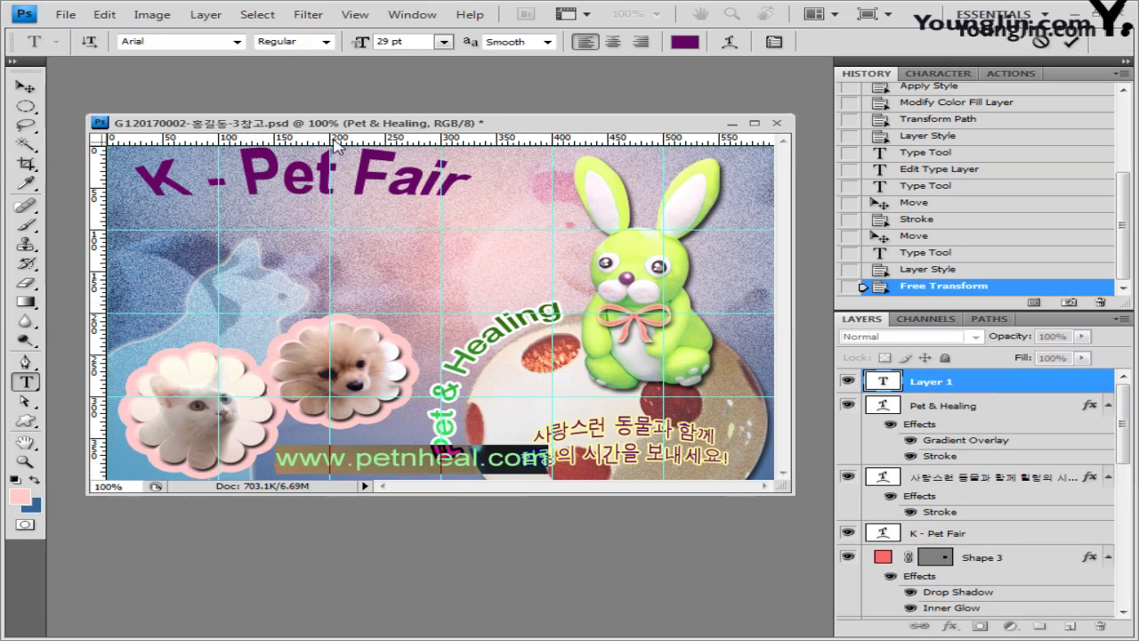
pyautogui.click(326, 42)
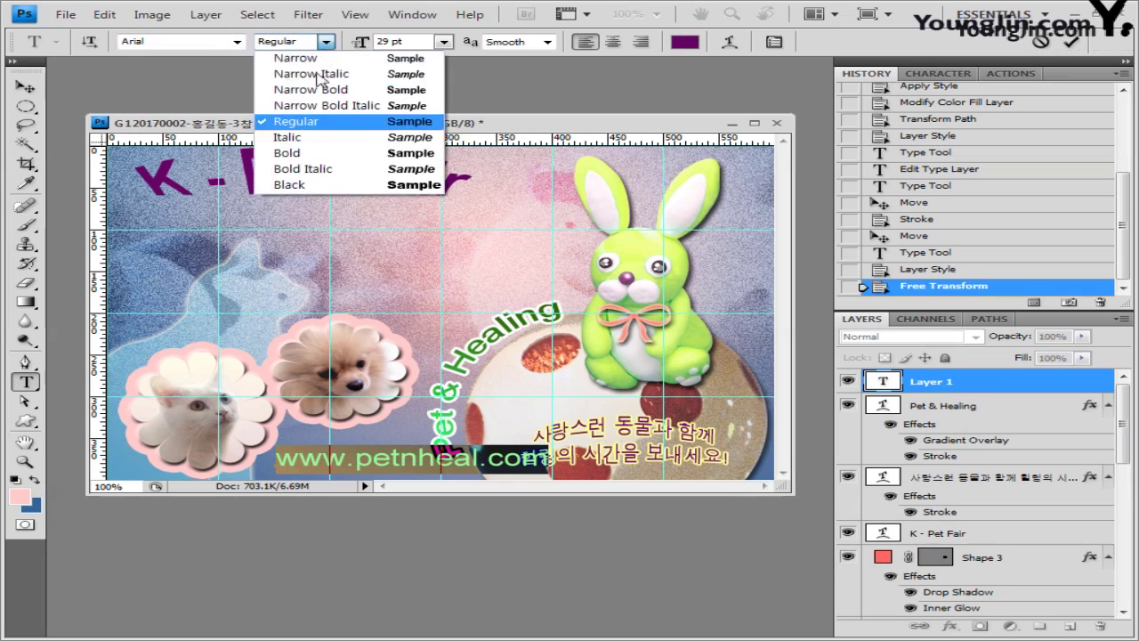
pyautogui.click(313, 149)
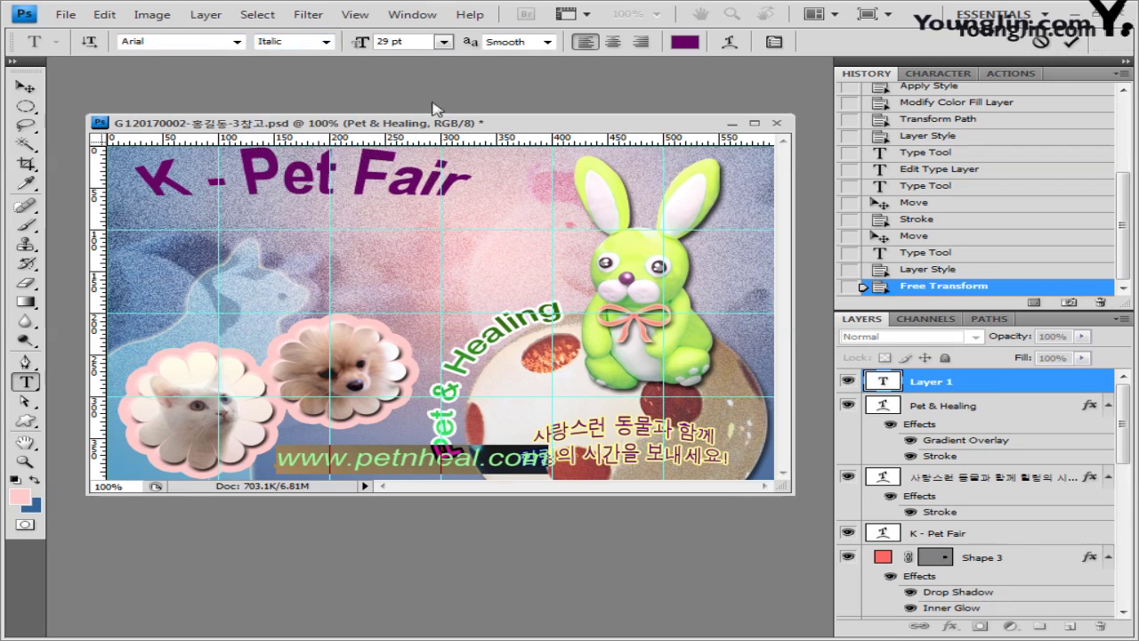
pyautogui.click(396, 41)
pyautogui.write('1')
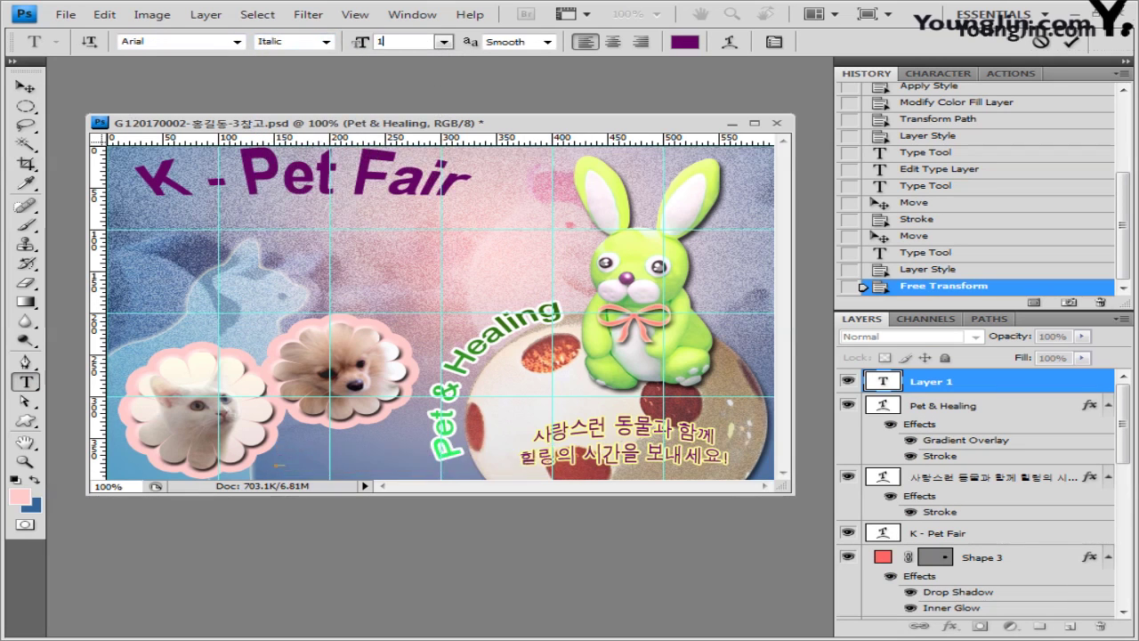
pyautogui.write('5')
pyautogui.press('Return')
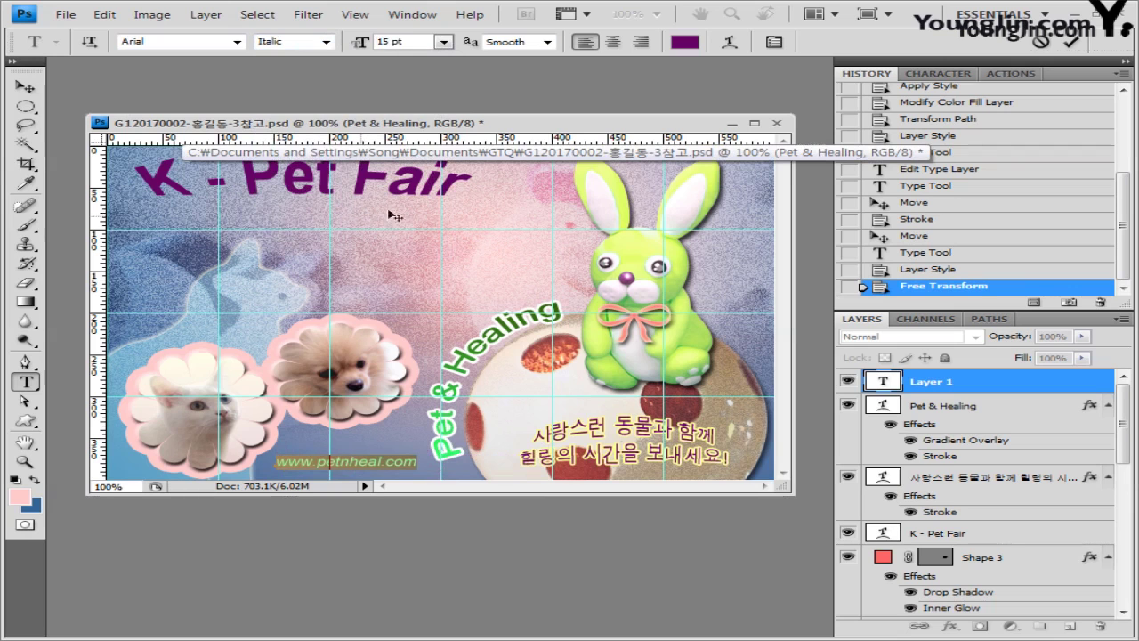
# Step: Color the address text light pink ffccff and commit it
pyautogui.click(694, 47)
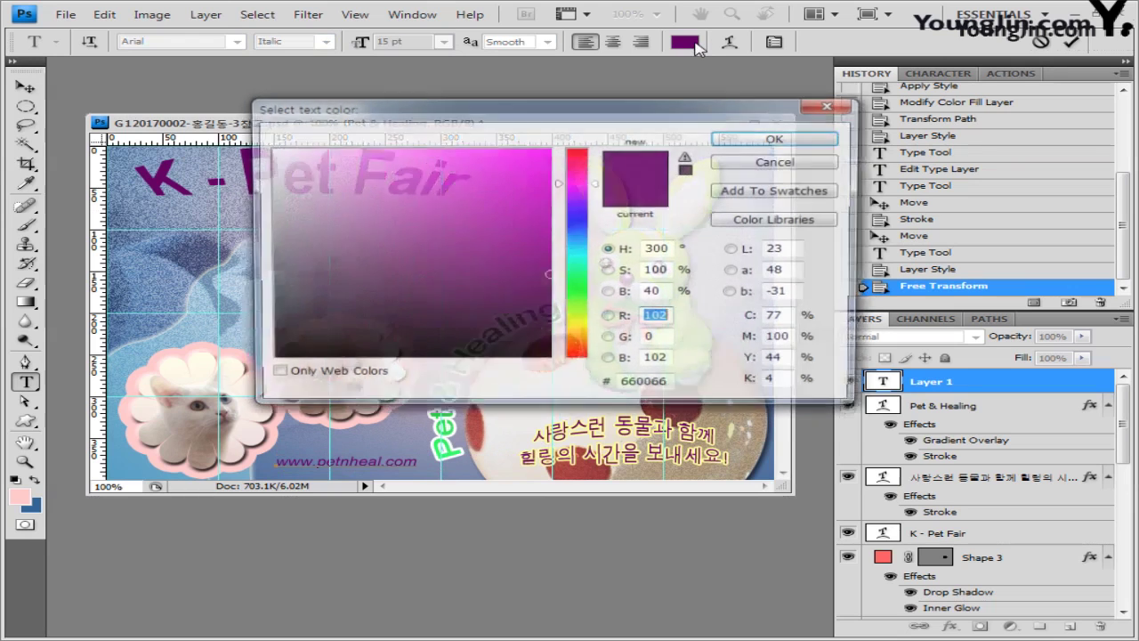
pyautogui.write('ffccff')
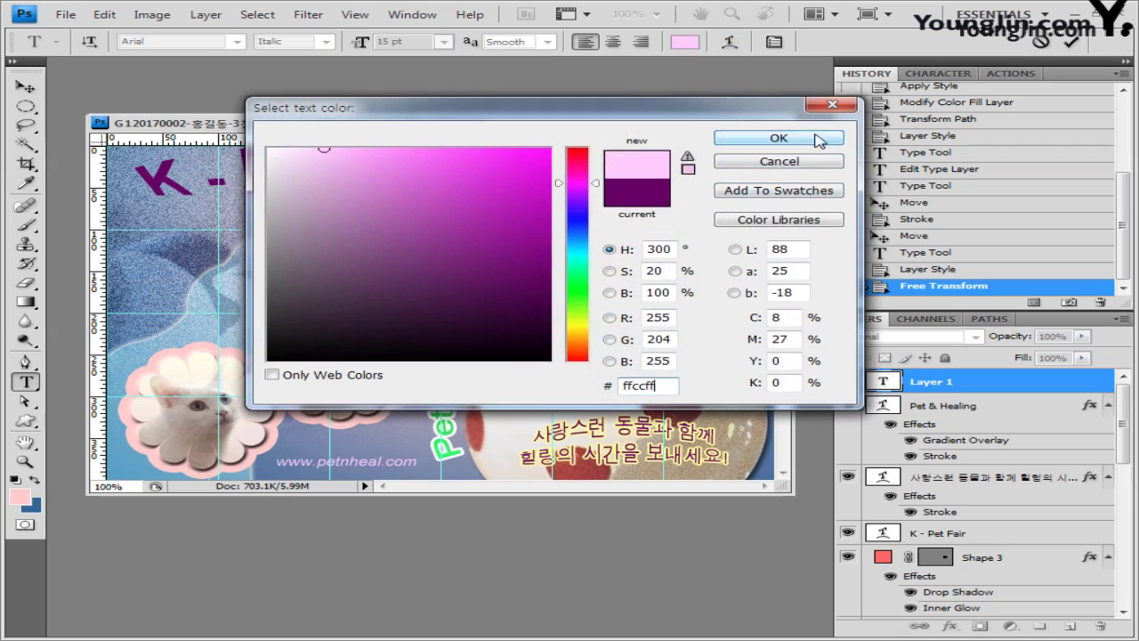
pyautogui.click(788, 140)
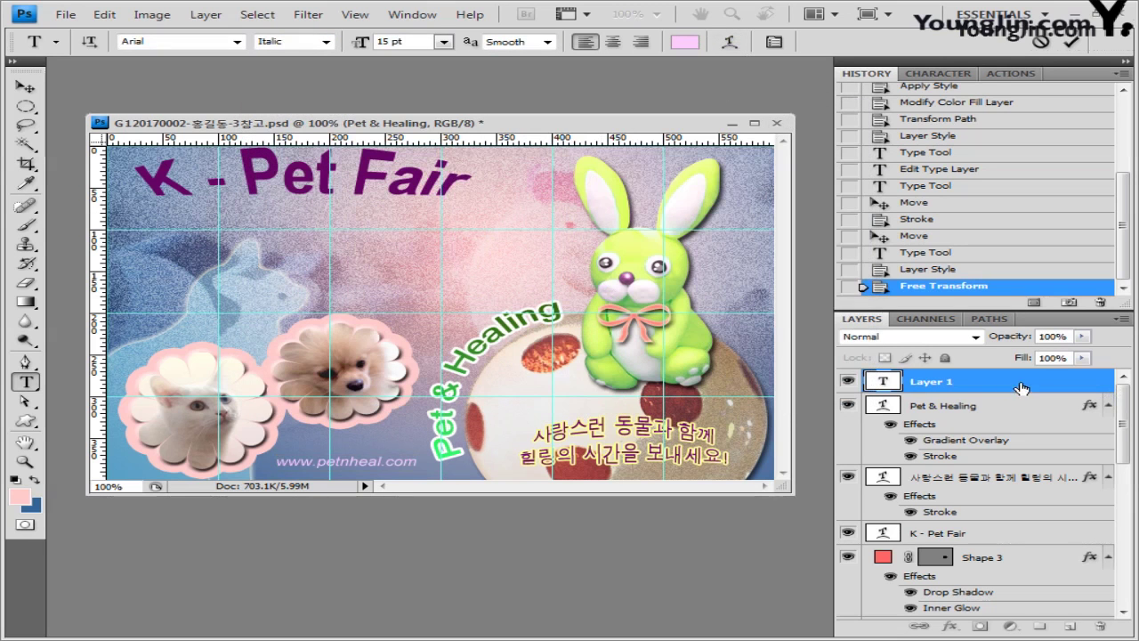
pyautogui.click(1021, 387)
pyautogui.doubleClick(1064, 381)
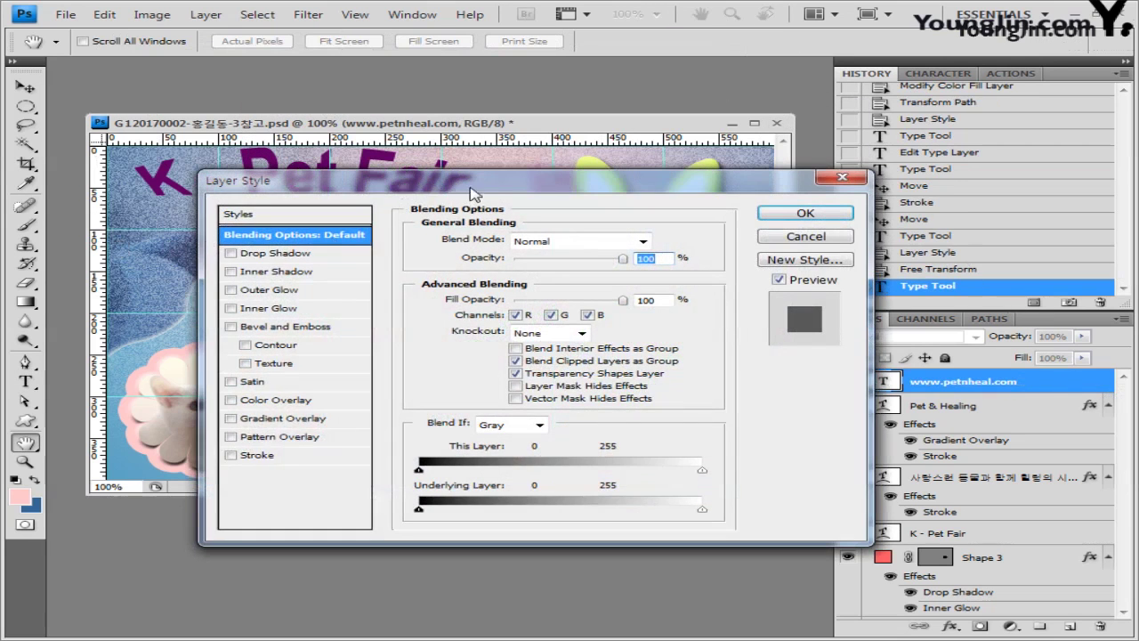
pyautogui.moveTo(469, 188); pyautogui.dragTo(457, 179)
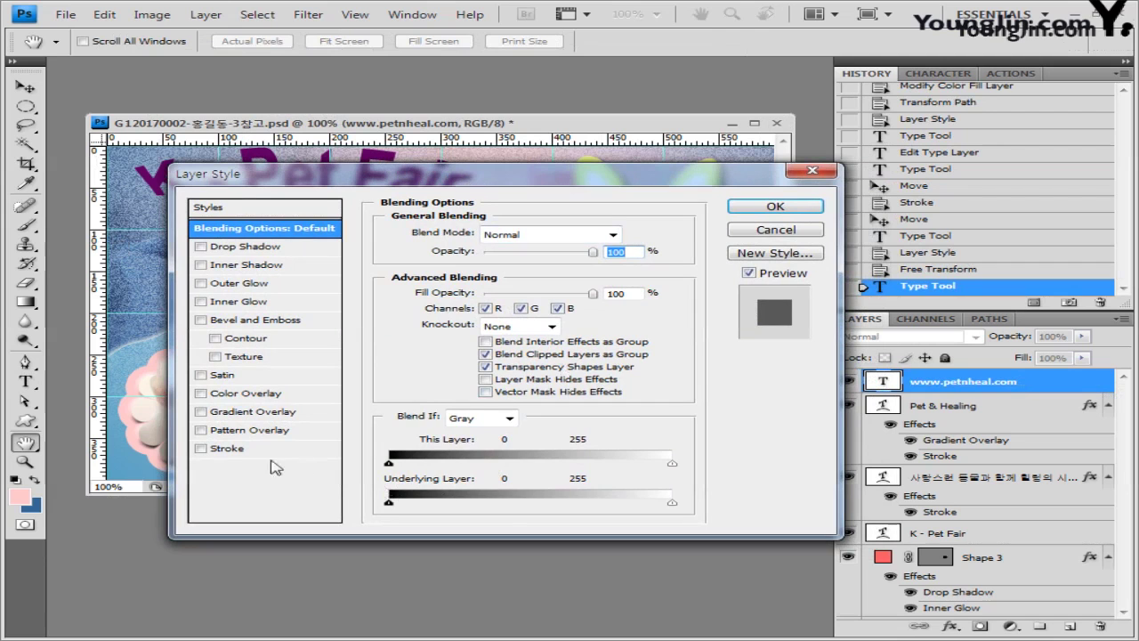
pyautogui.click(229, 448)
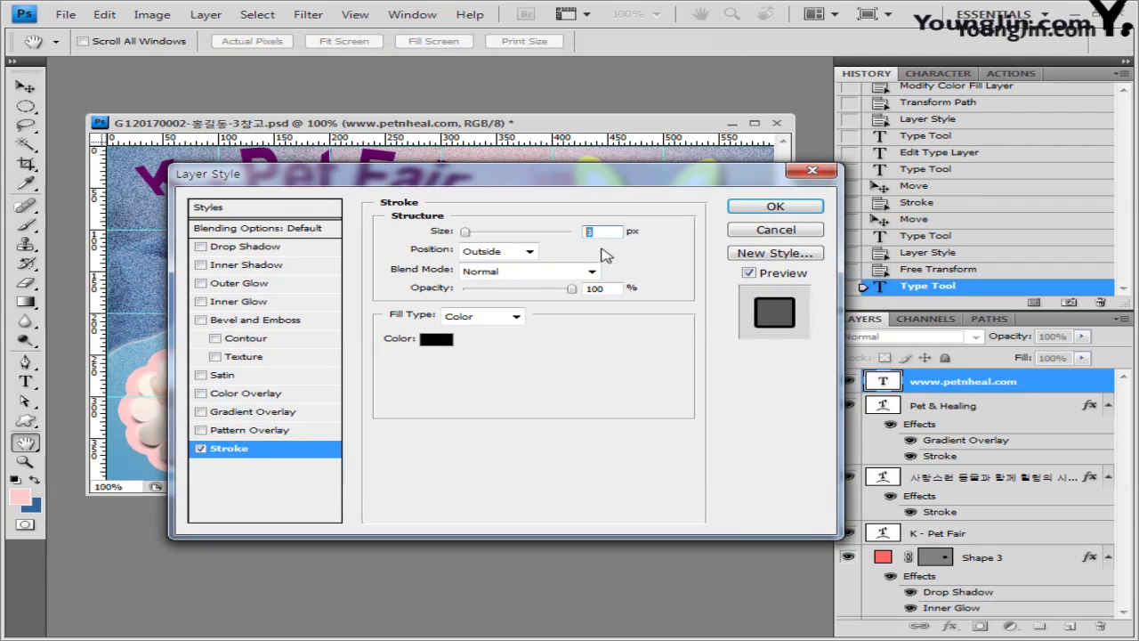
pyautogui.write('2')
pyautogui.click(436, 341)
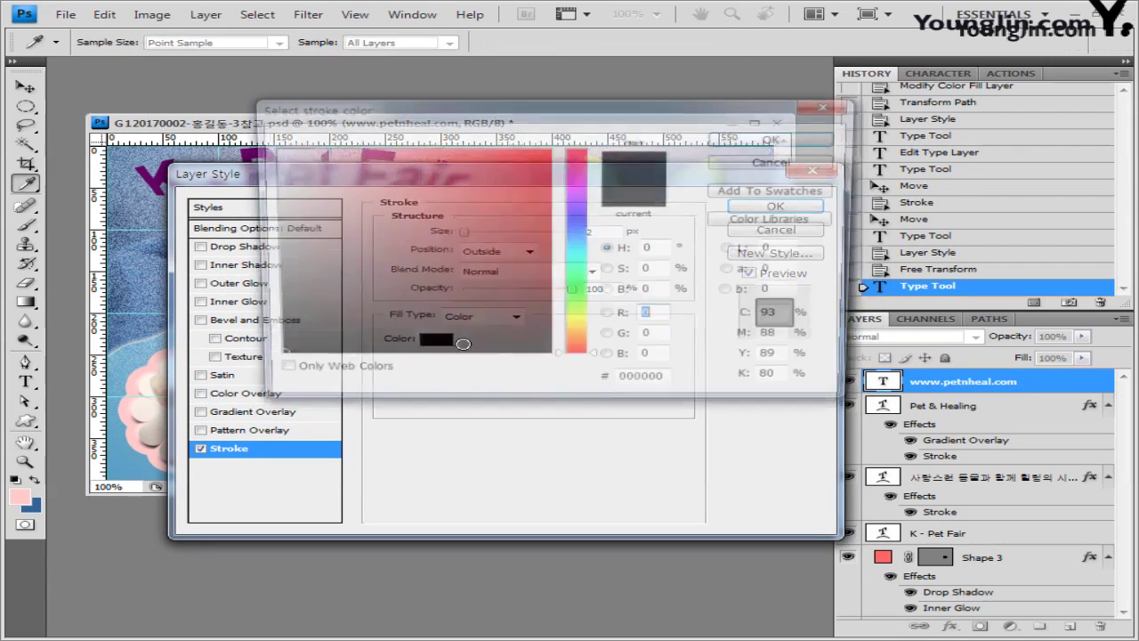
pyautogui.write('666666')
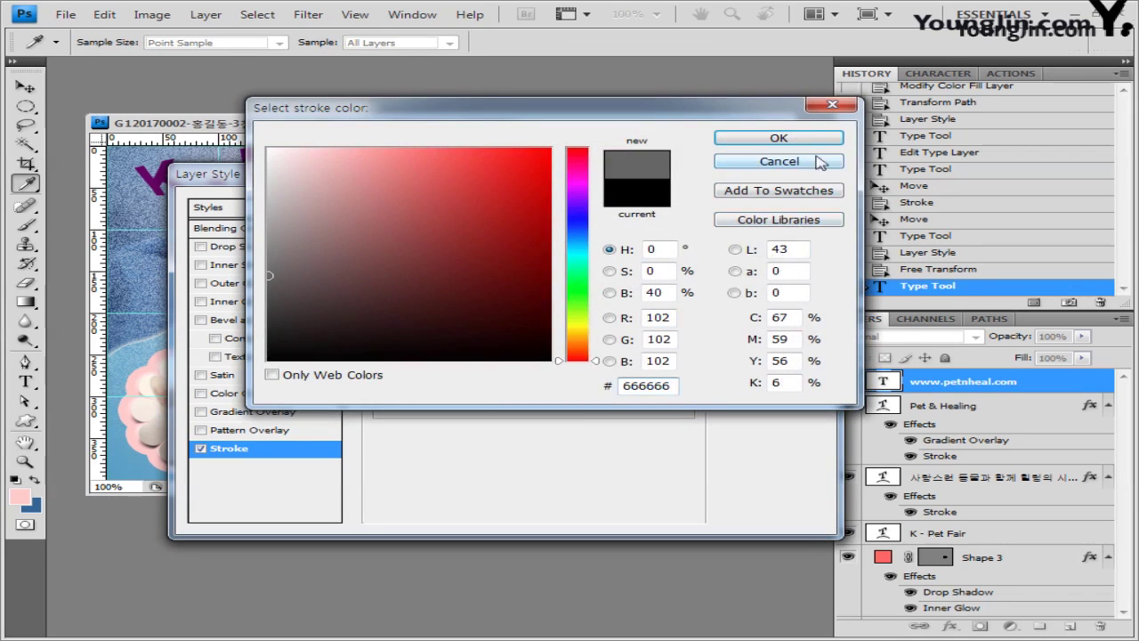
pyautogui.click(812, 140)
pyautogui.click(775, 208)
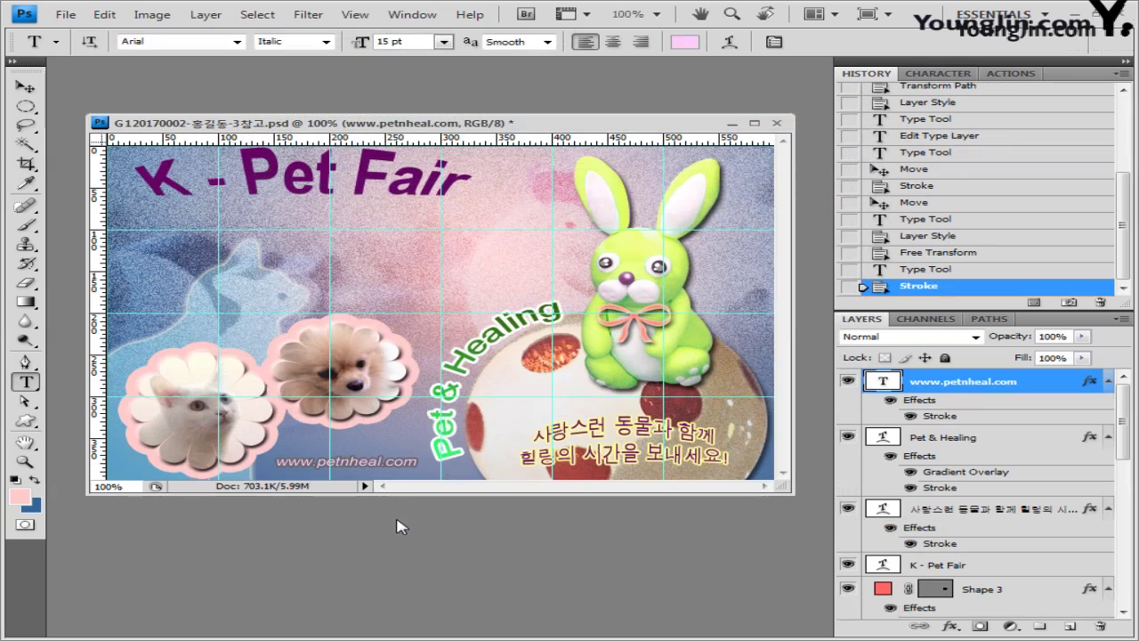
pyautogui.press('v')
pyautogui.hotkey('shift', 'Left')
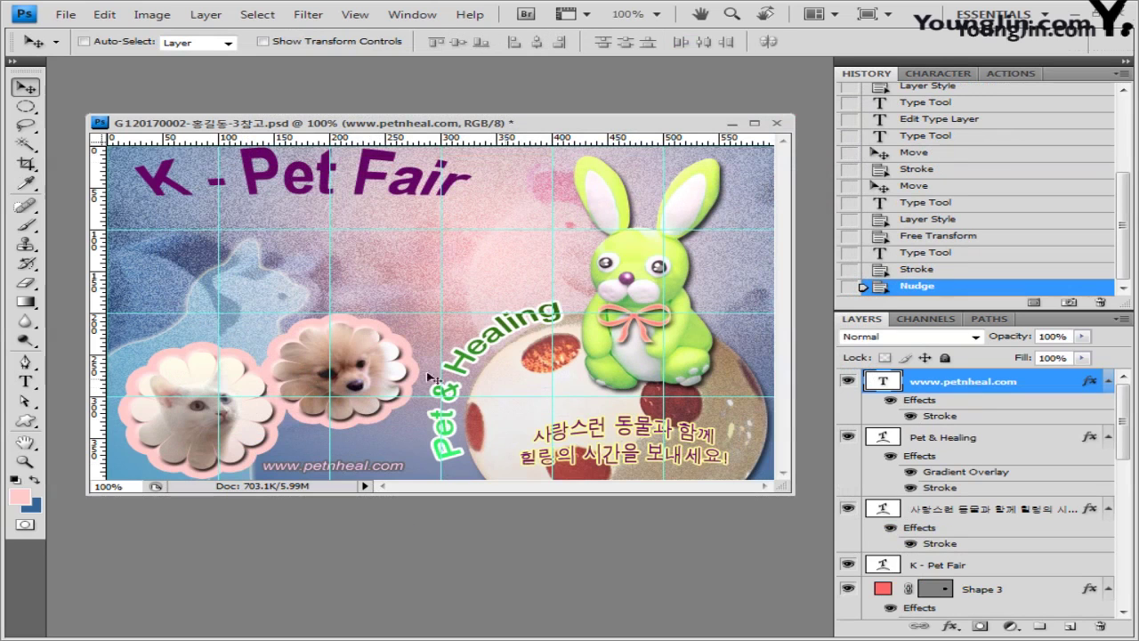
# Step: Save the layered PSD, accepting the compatibility option
pyautogui.click(65, 15)
pyautogui.click(85, 223)
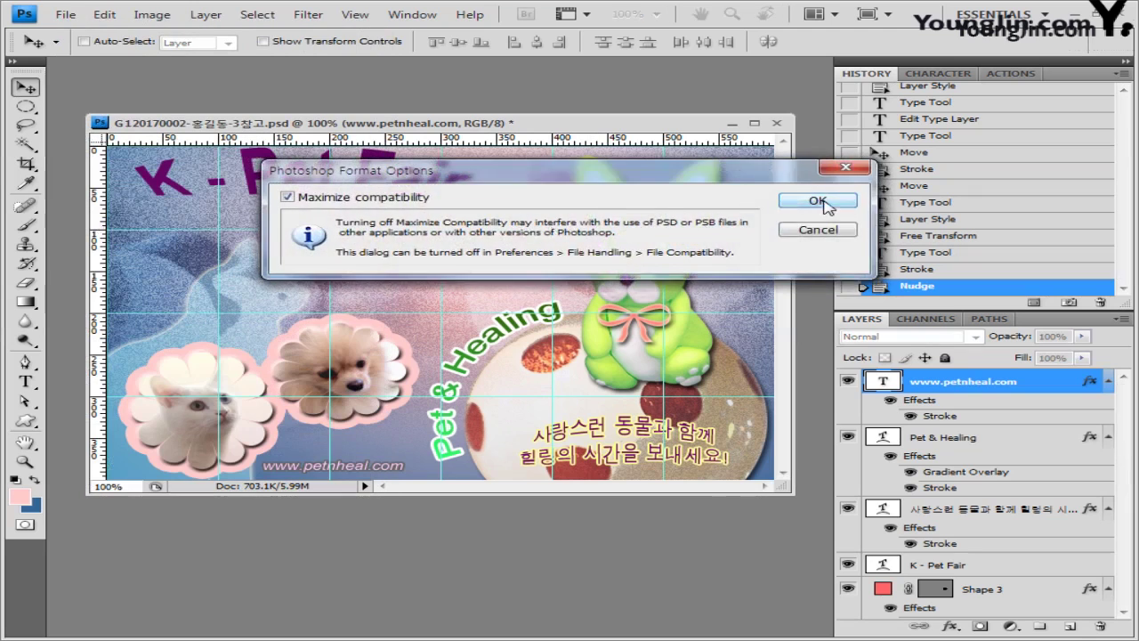
pyautogui.click(811, 200)
# Step: Save a JPEG copy without the 참고 suffix at quality 11
pyautogui.click(65, 16)
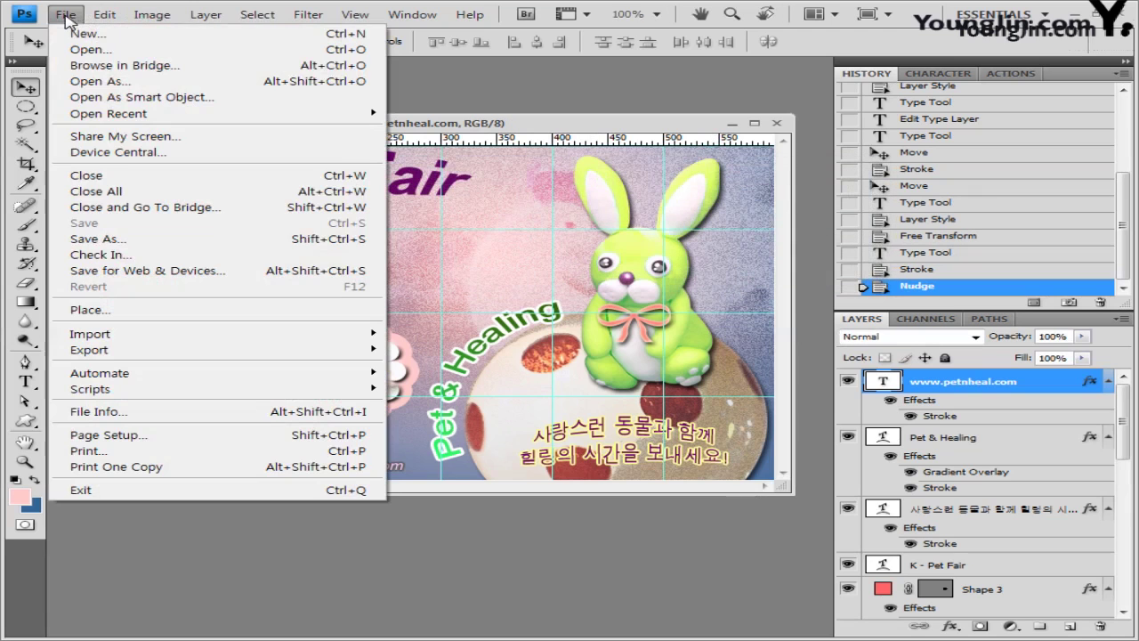
pyautogui.click(102, 239)
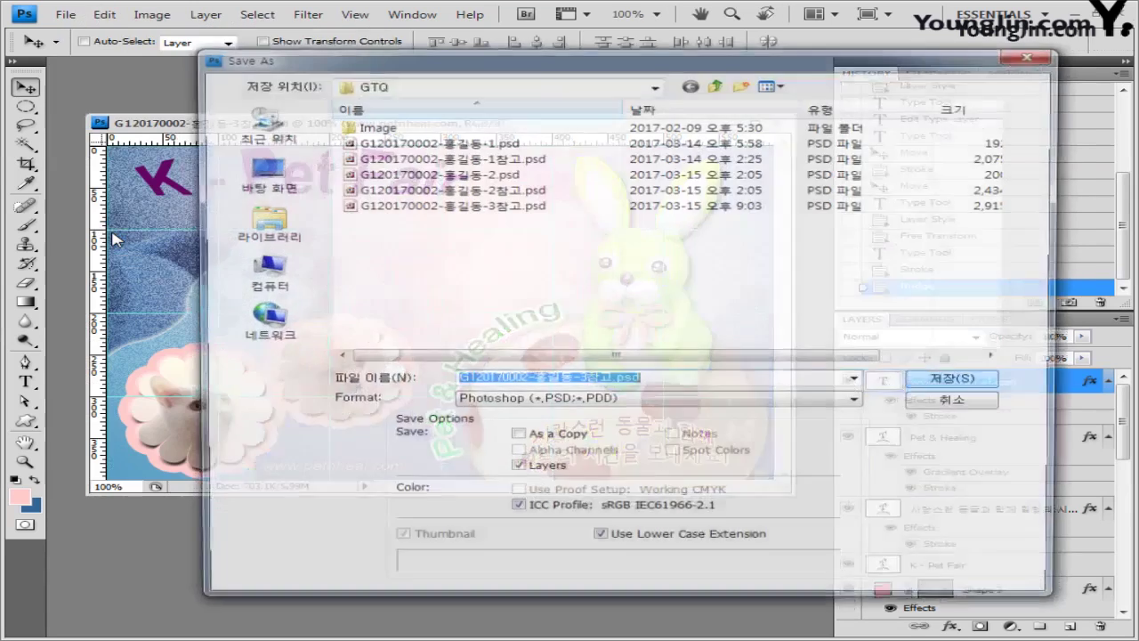
pyautogui.press('Tab')
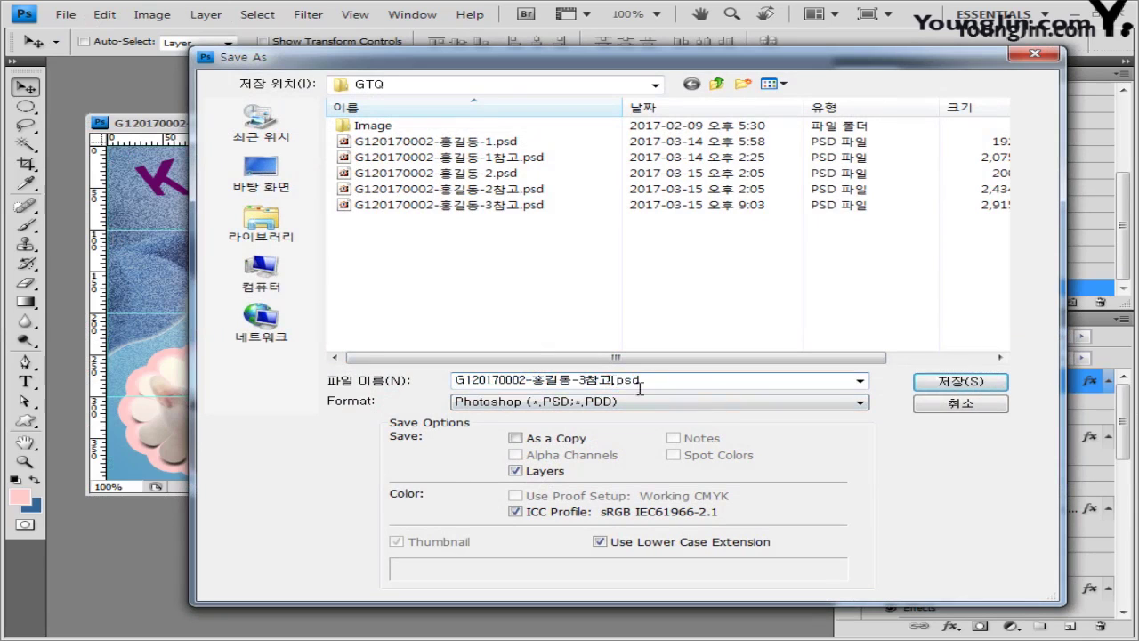
pyautogui.press('BackSpace')
pyautogui.press('BackSpace')
pyautogui.click(655, 402)
pyautogui.click(643, 496)
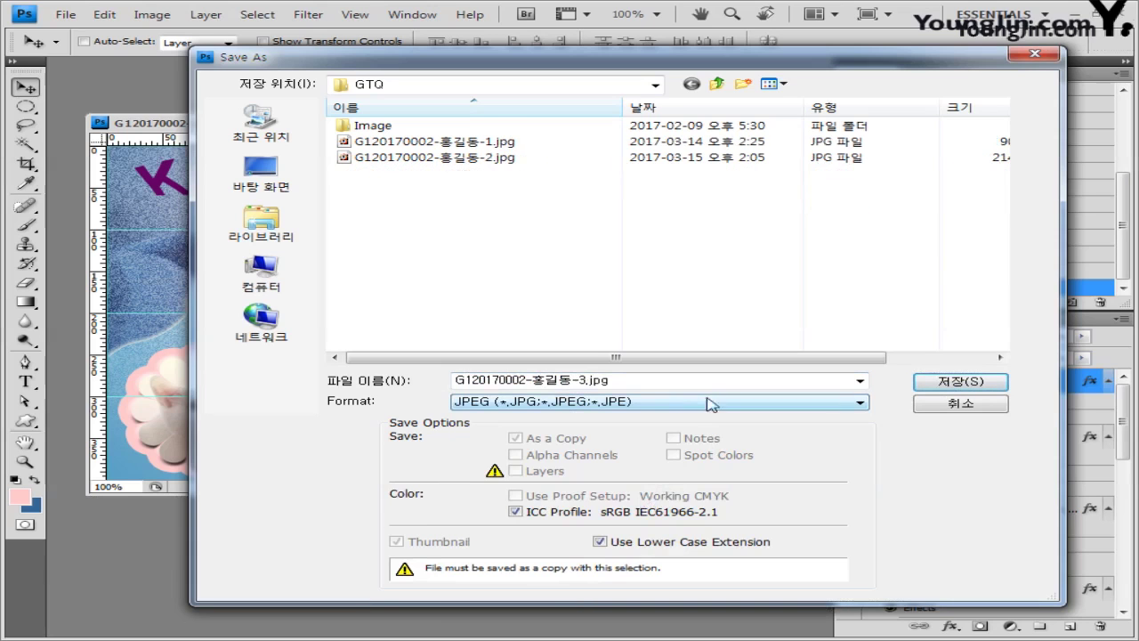
pyautogui.click(958, 383)
pyautogui.moveTo(607, 270); pyautogui.dragTo(580, 270)
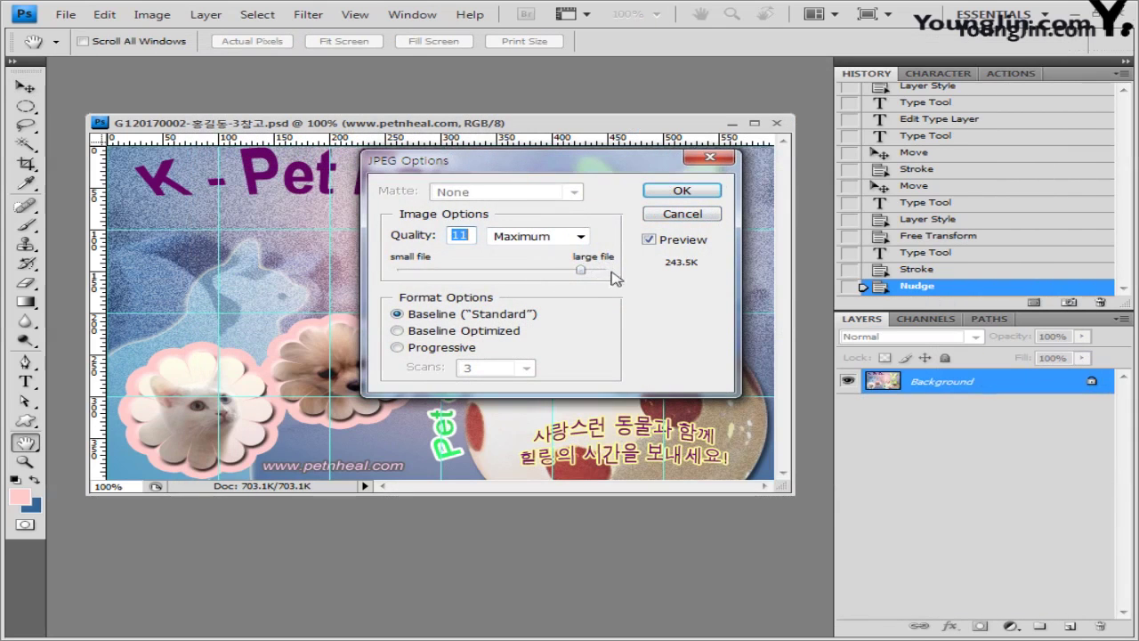
pyautogui.click(686, 191)
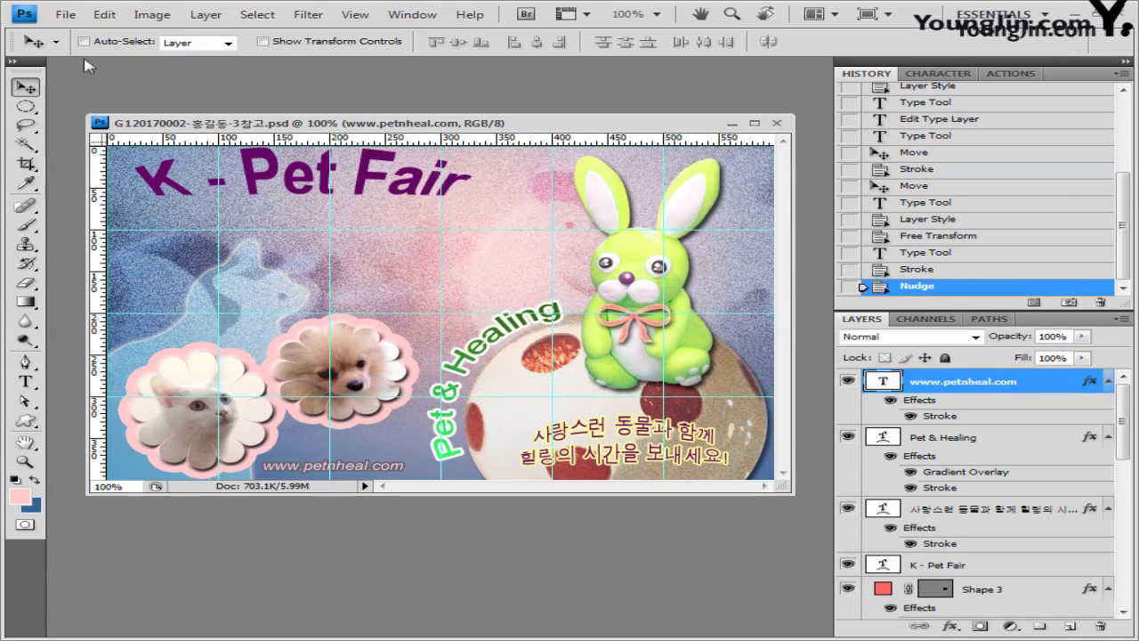
pyautogui.click(151, 14)
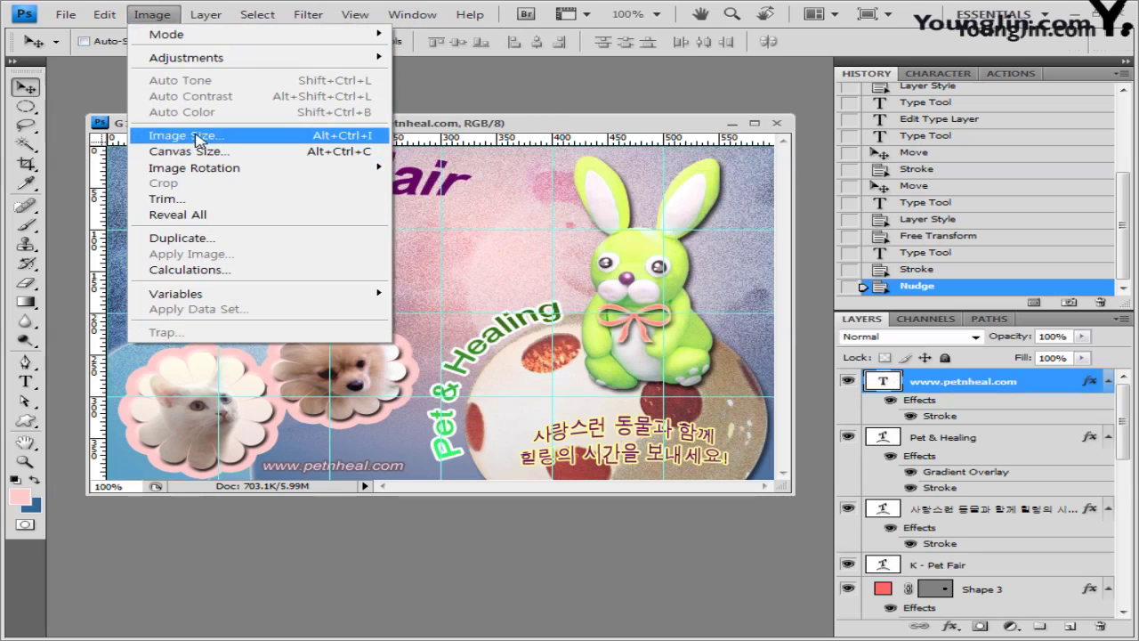
# Step: Resize the image from 600 × 400 to 60 × 40 pixels and enlarge the document window
pyautogui.click(196, 135)
pyautogui.click(425, 269)
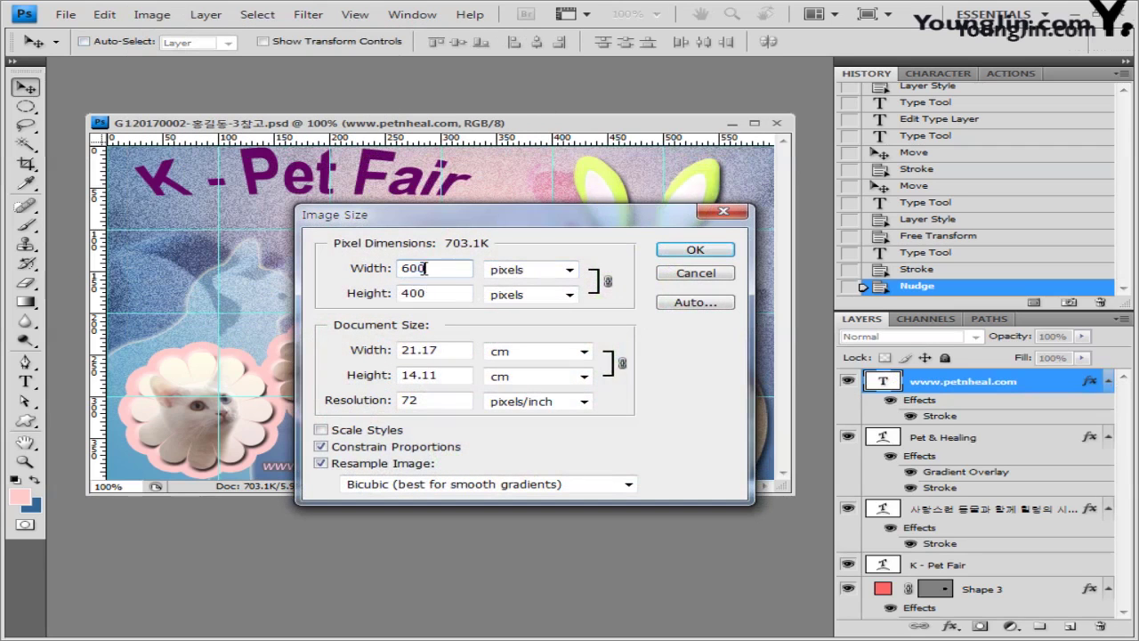
pyautogui.press('BackSpace')
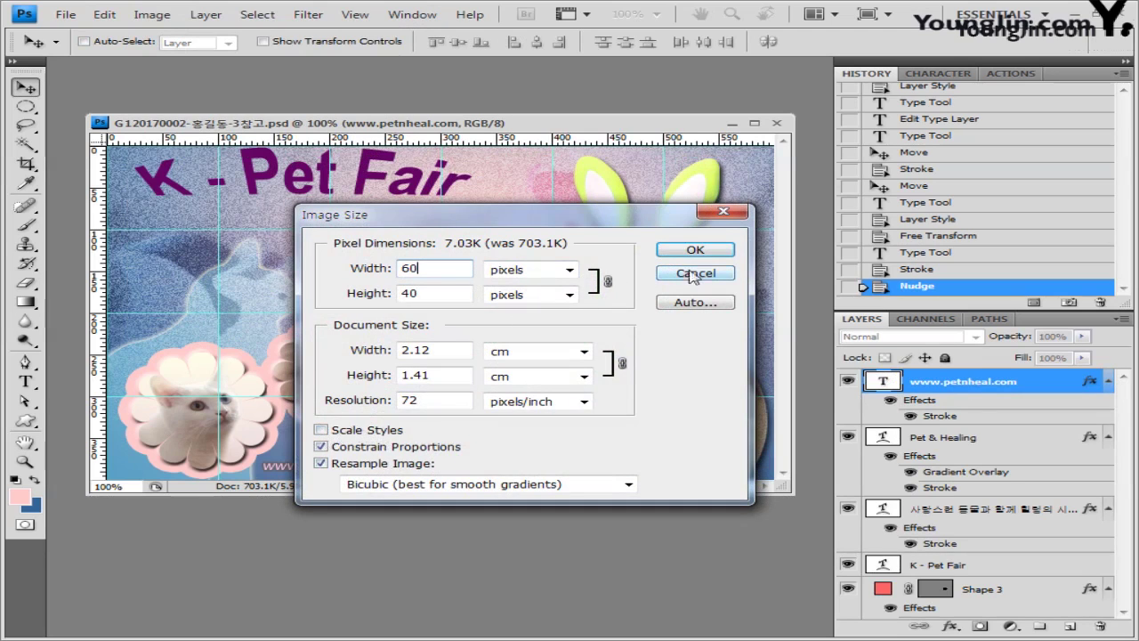
pyautogui.click(721, 253)
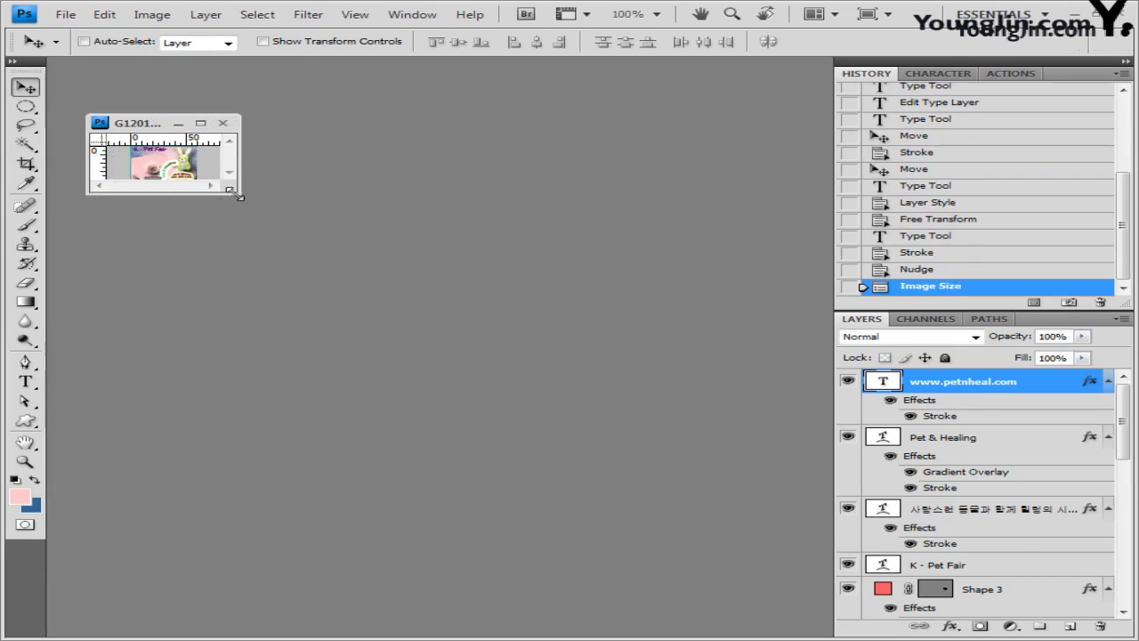
pyautogui.moveTo(236, 190); pyautogui.dragTo(462, 346)
pyautogui.click(66, 15)
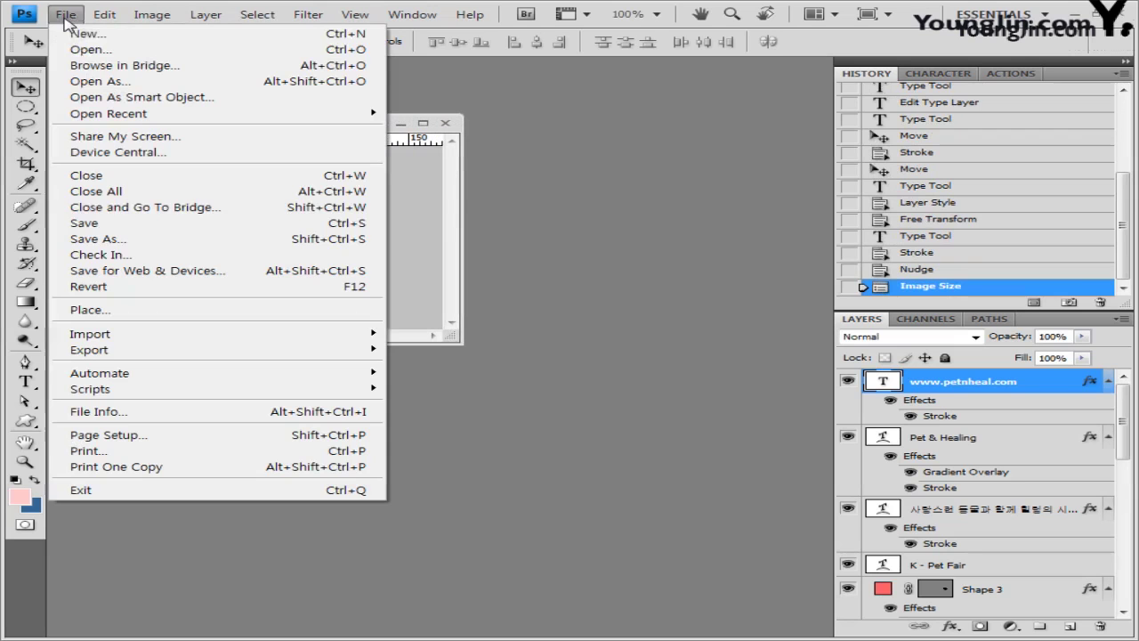
# Step: Save the shrunken poster as a PSD with 참고 removed from the name
pyautogui.click(125, 246)
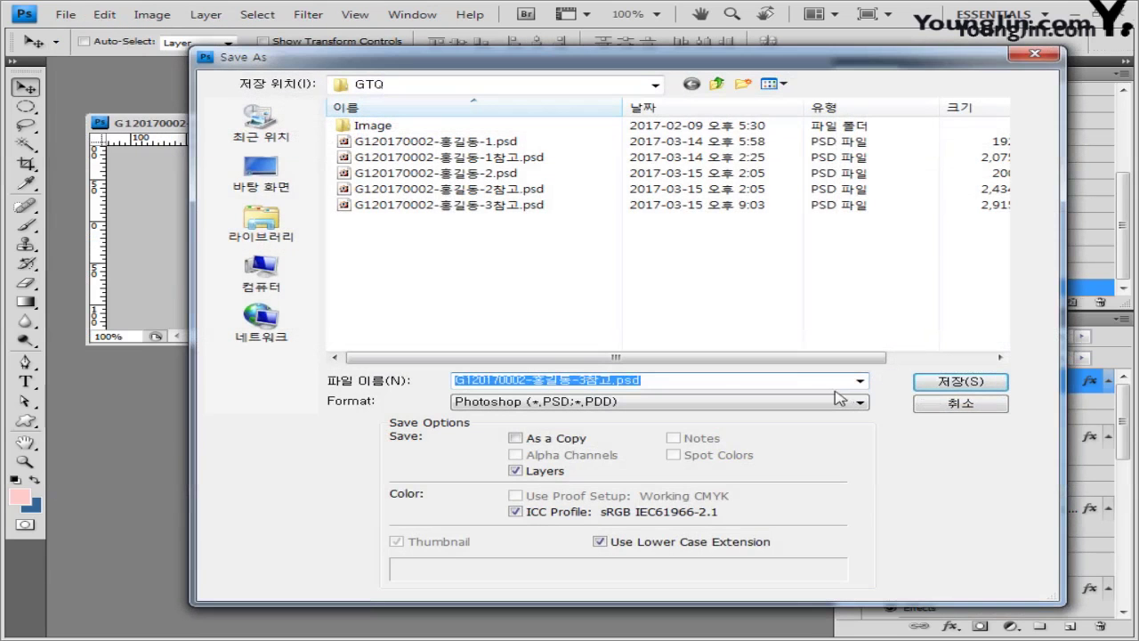
pyautogui.click(623, 385)
pyautogui.press('BackSpace')
pyautogui.press('BackSpace')
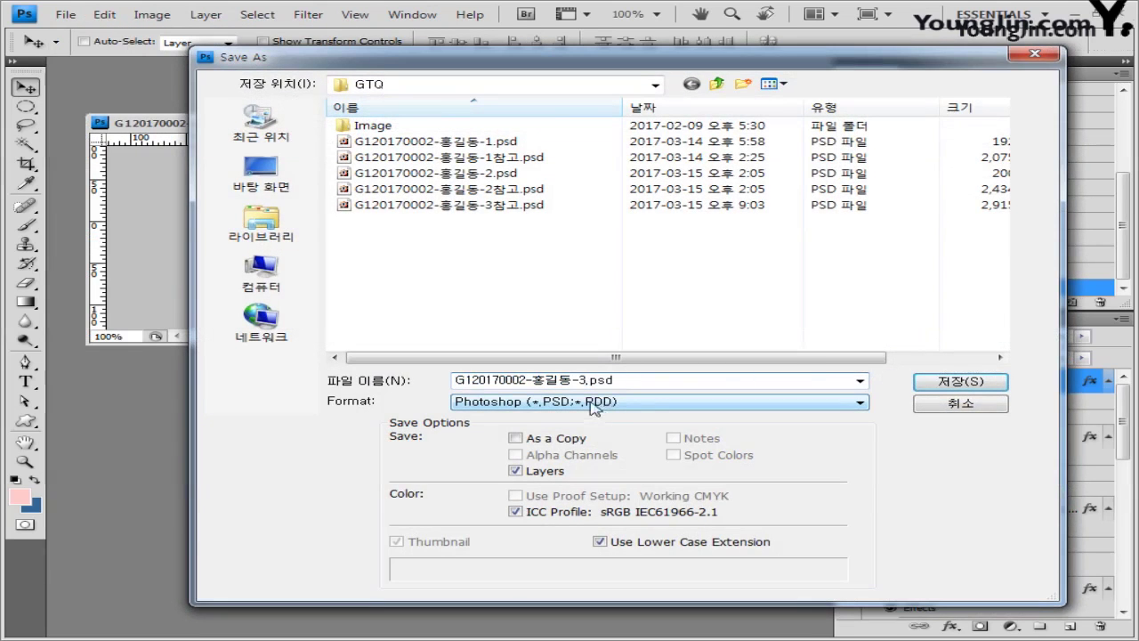
pyautogui.click(977, 384)
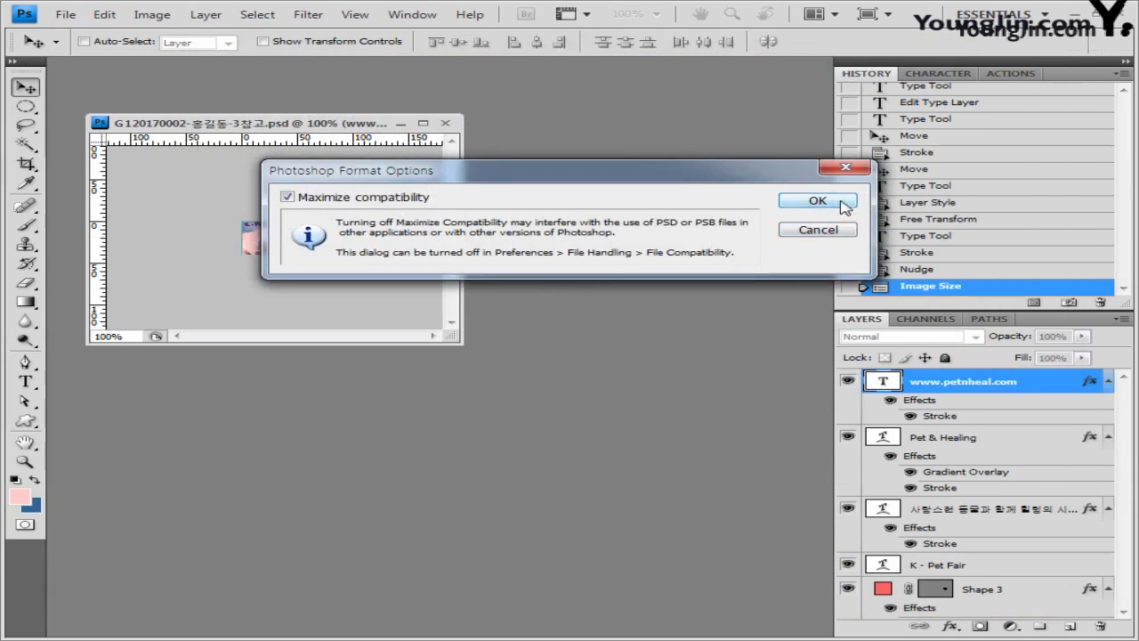
pyautogui.click(812, 205)
# Step: Cancel the Open dialog and close the current document
pyautogui.hotkey('ctrl', 'o')
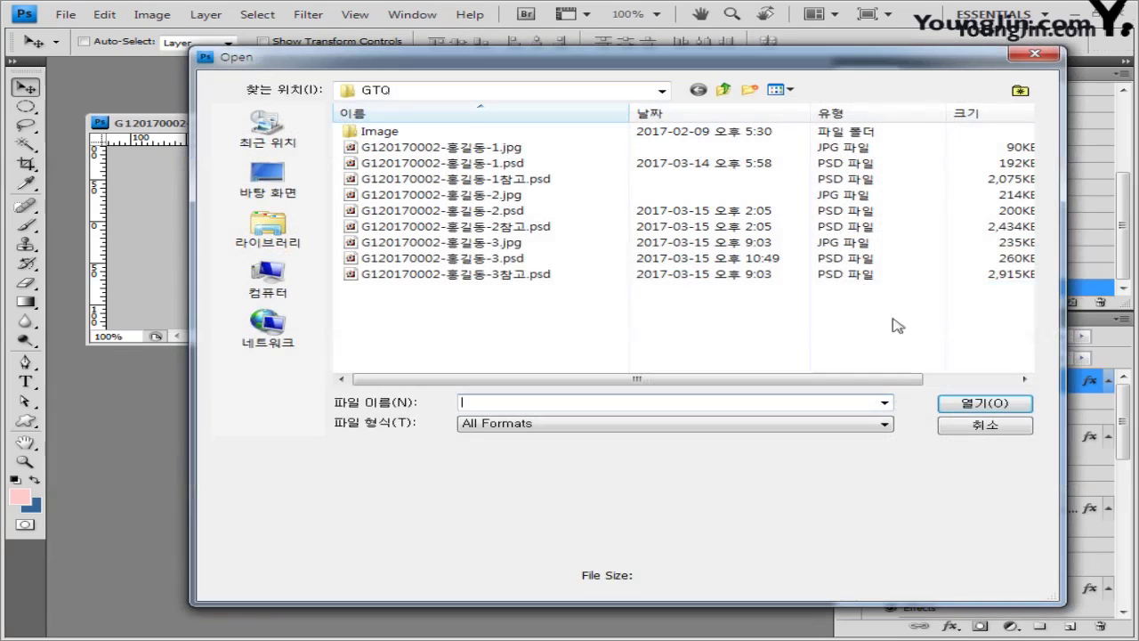
pyautogui.click(523, 243)
pyautogui.keyDown('ctrl'); pyautogui.click(525, 259); pyautogui.keyUp('ctrl')
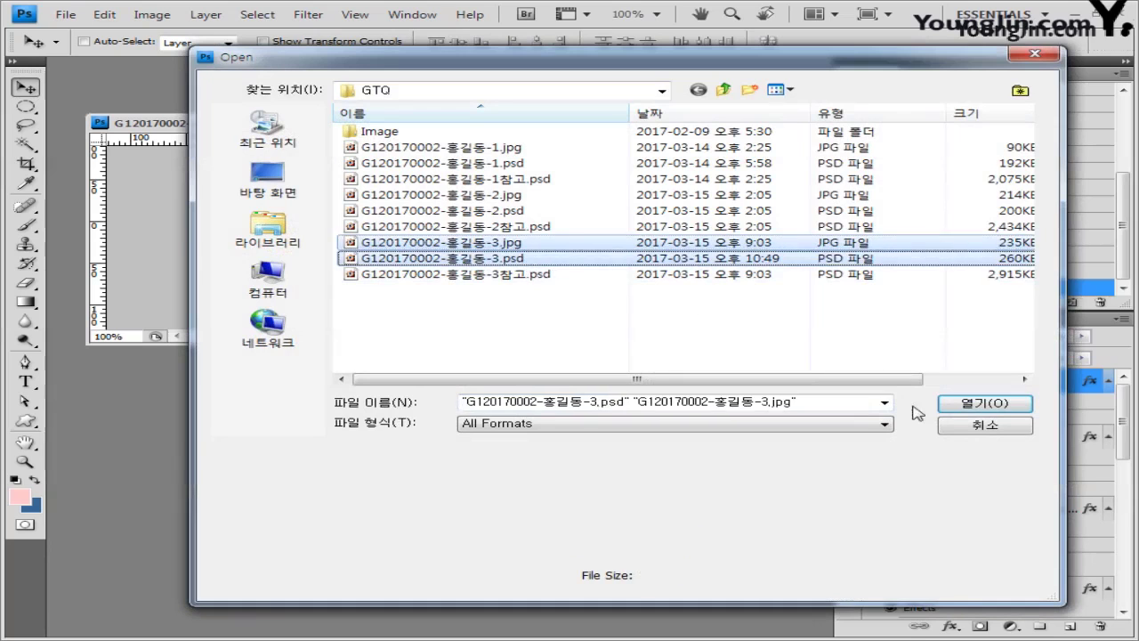
pyautogui.click(964, 428)
pyautogui.click(452, 122)
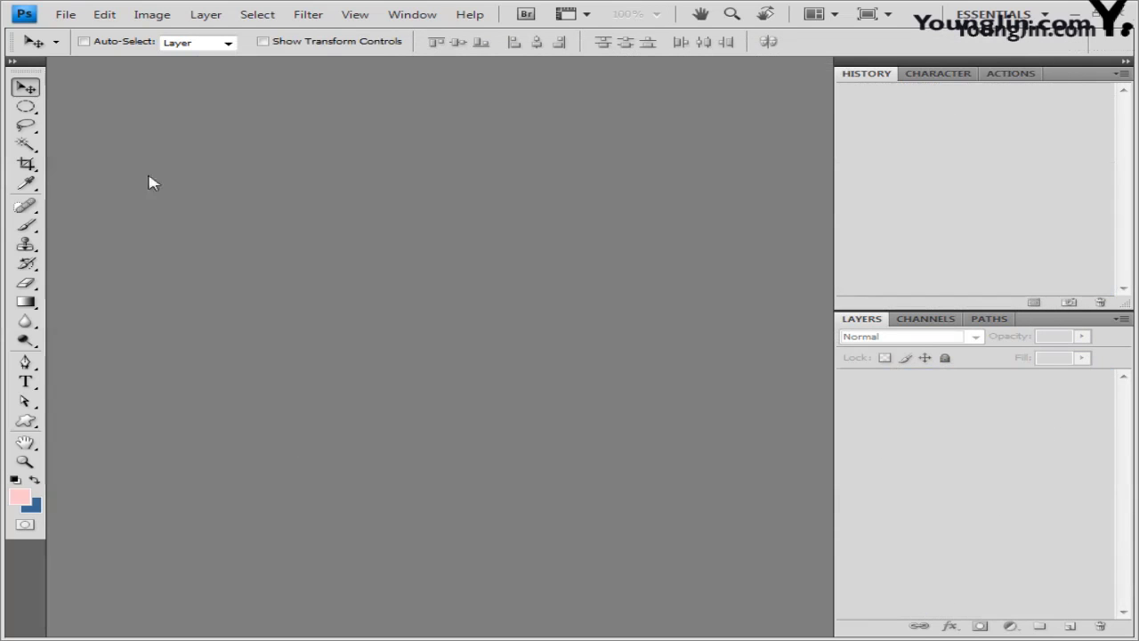
pyautogui.click(76, 17)
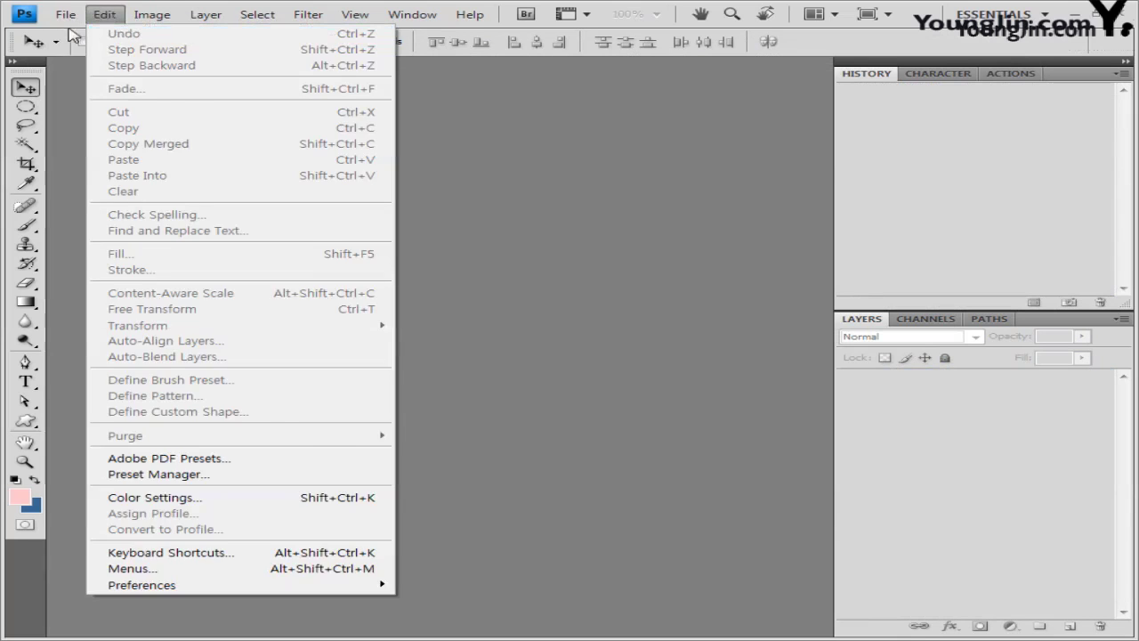
# Step: Create a new blank white 600 × 400 px, 72 ppi RGB document
pyautogui.click(78, 33)
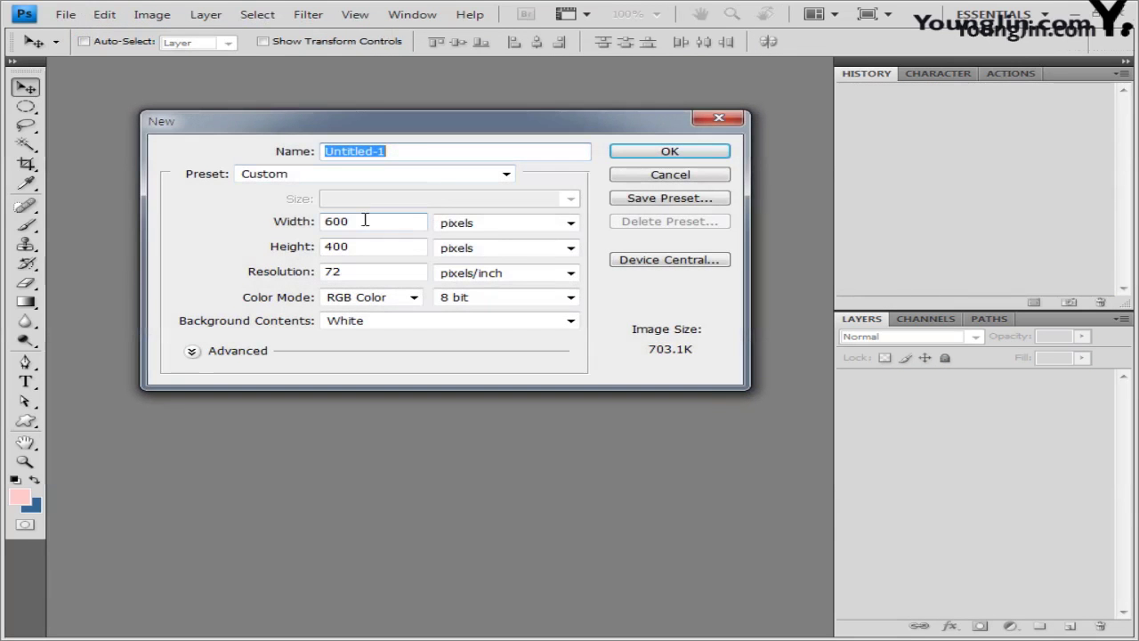
pyautogui.click(701, 155)
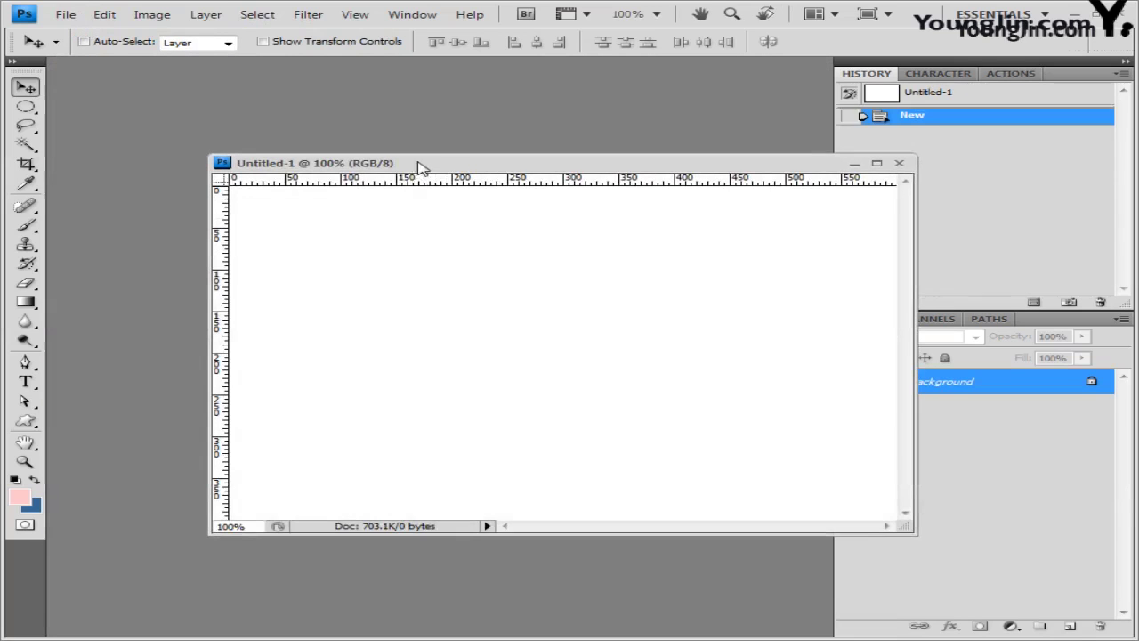
pyautogui.moveTo(419, 170); pyautogui.dragTo(318, 173)
# Step: Save the document as the 4참고 PSD, changing the 3 in the 3참고 name to 4
pyautogui.click(67, 15)
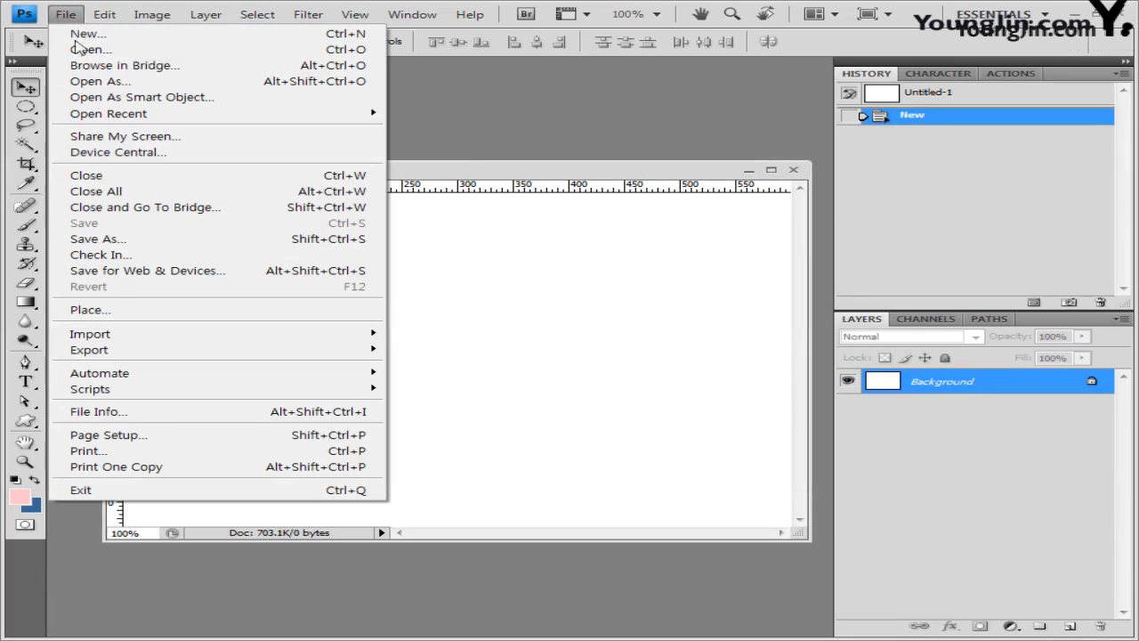
pyautogui.click(96, 239)
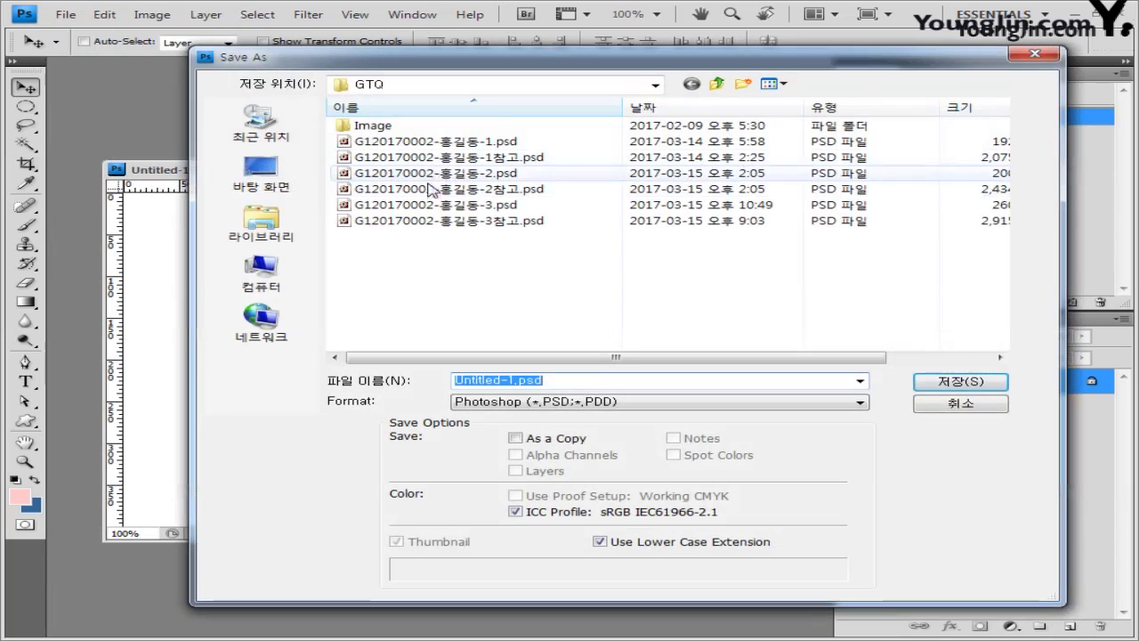
pyautogui.click(513, 221)
pyautogui.click(582, 381)
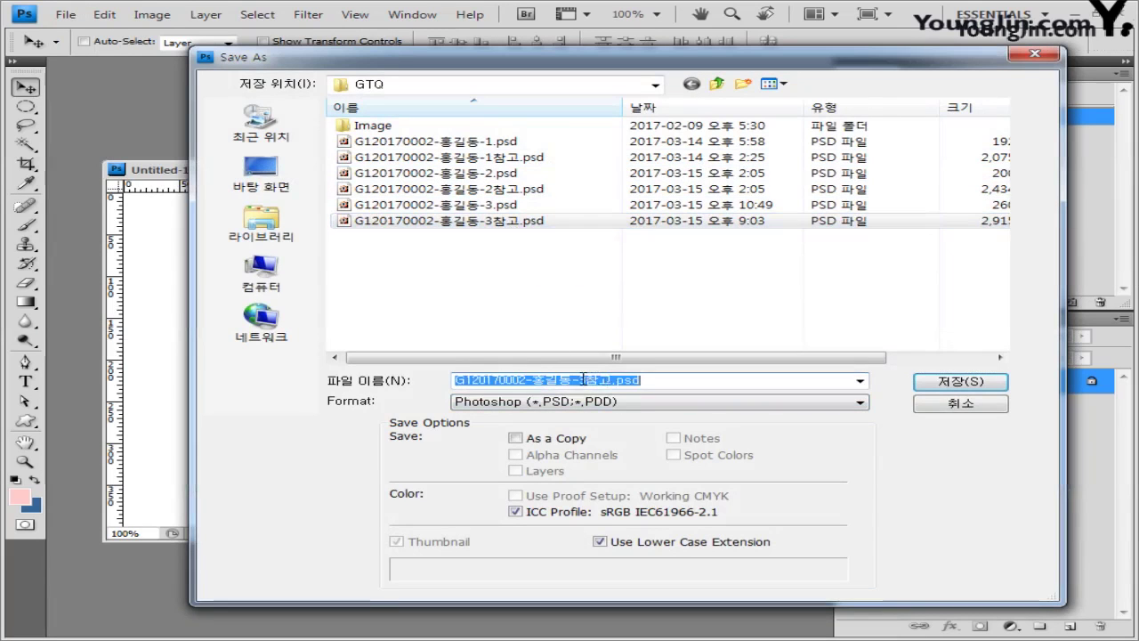
pyautogui.click(581, 380)
pyautogui.press('Delete')
pyautogui.write('4')
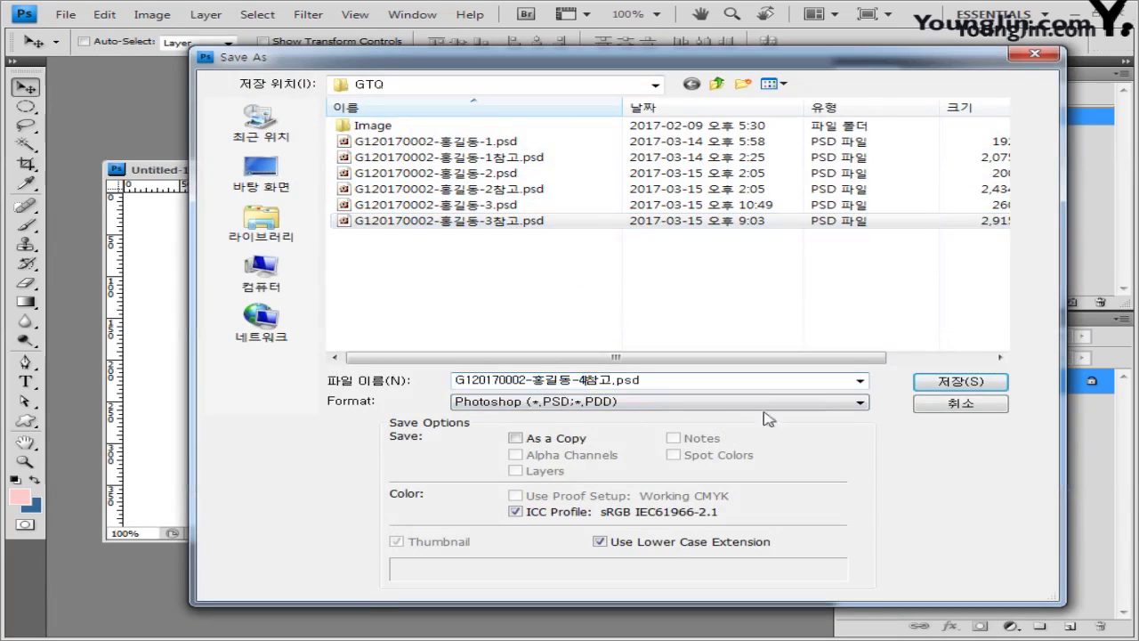
pyautogui.click(951, 388)
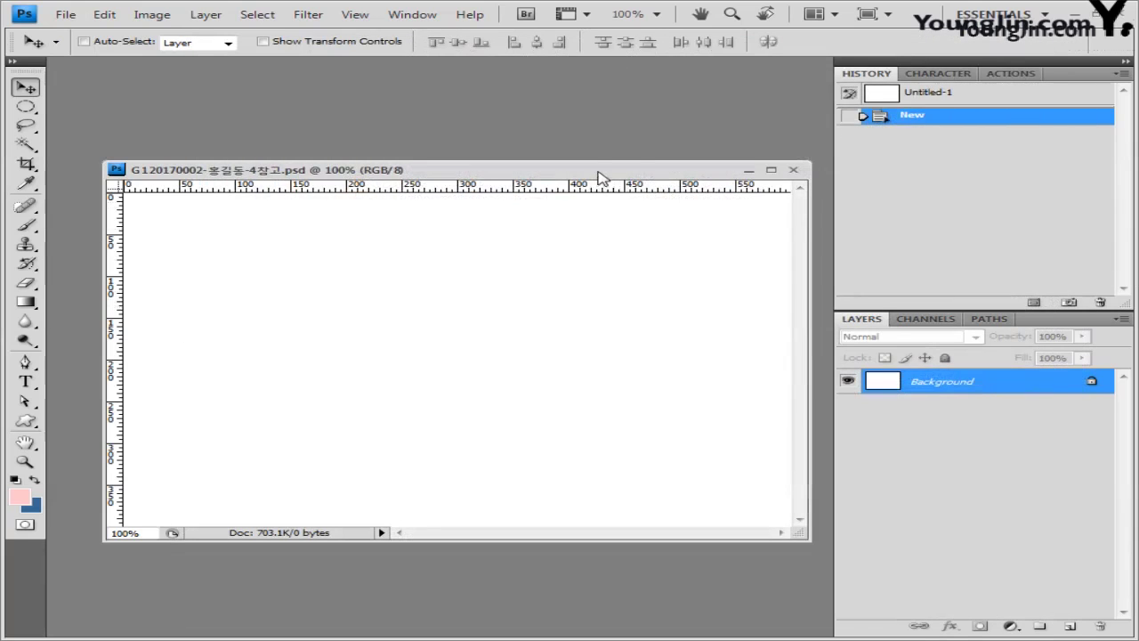
pyautogui.moveTo(600, 176); pyautogui.dragTo(592, 157)
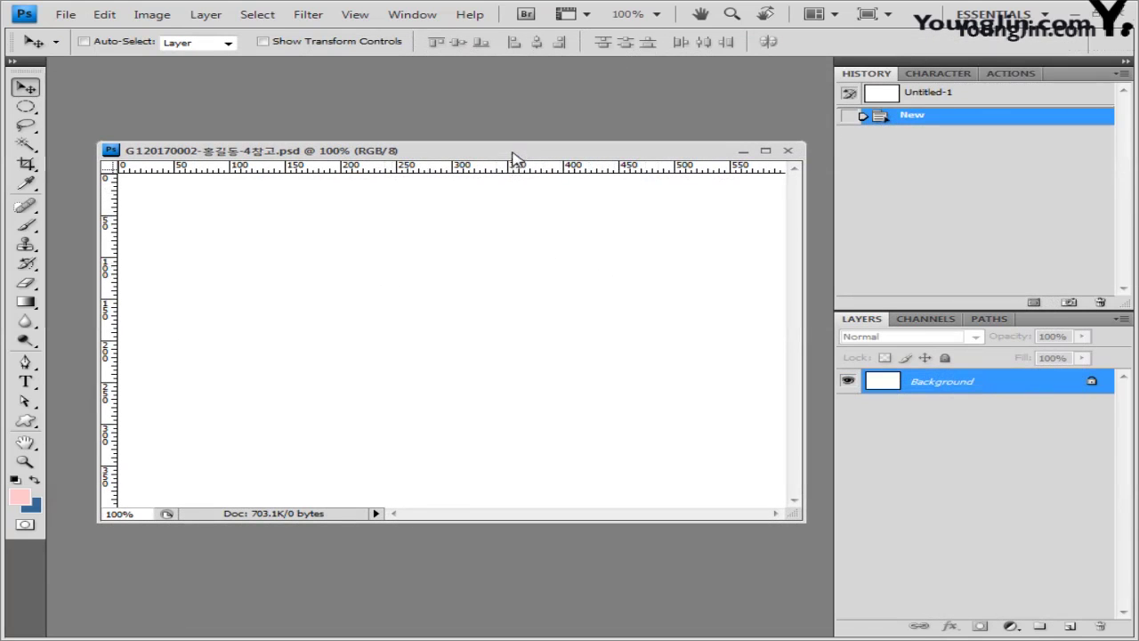
pyautogui.moveTo(508, 157); pyautogui.dragTo(503, 142)
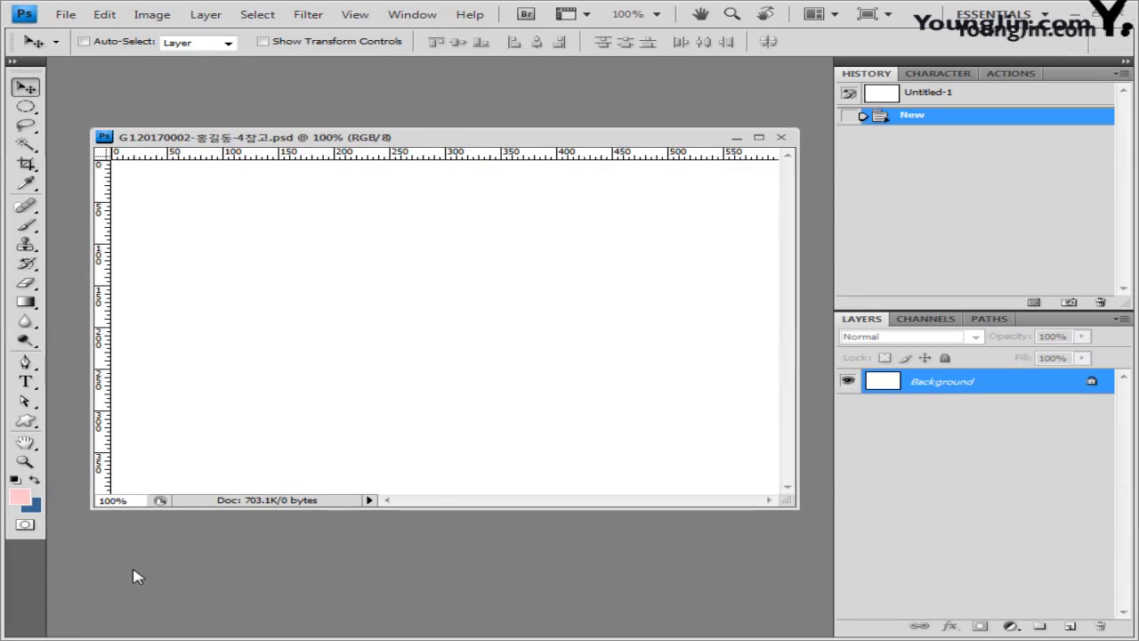
# Step: Fill the canvas with light blue #66ccff
pyautogui.click(19, 496)
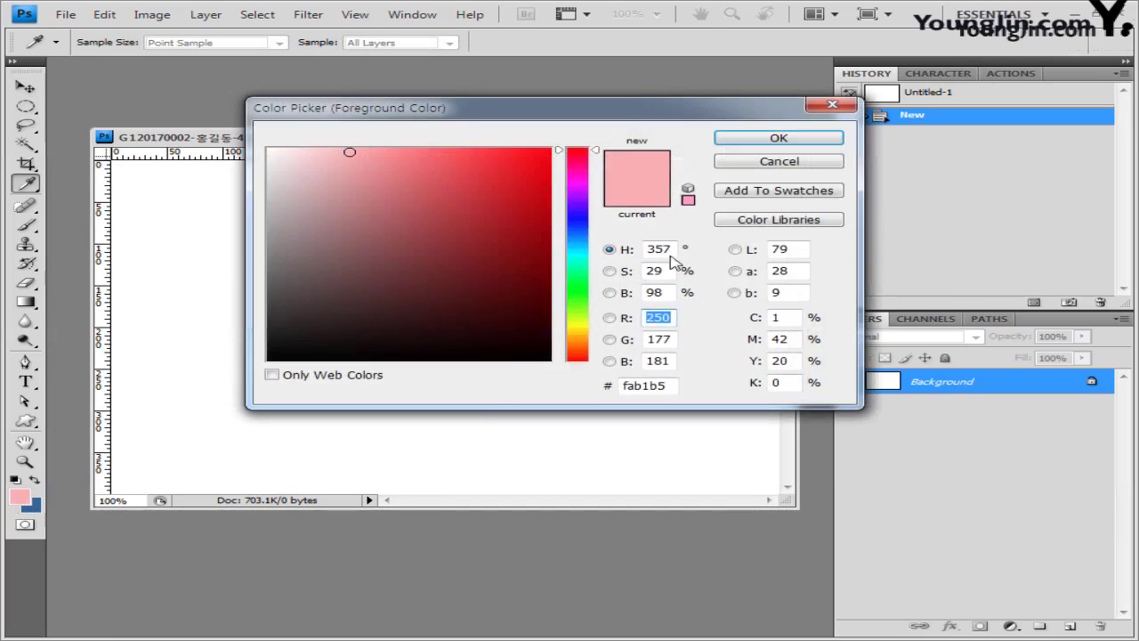
pyautogui.doubleClick(648, 386)
pyautogui.write('66ccff')
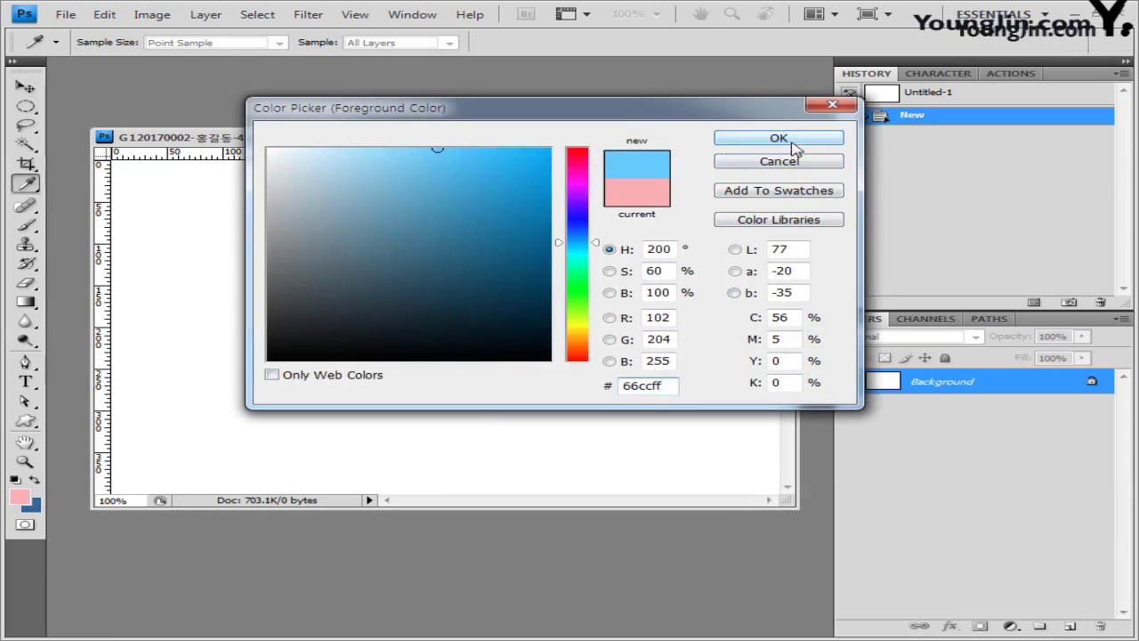
pyautogui.click(792, 141)
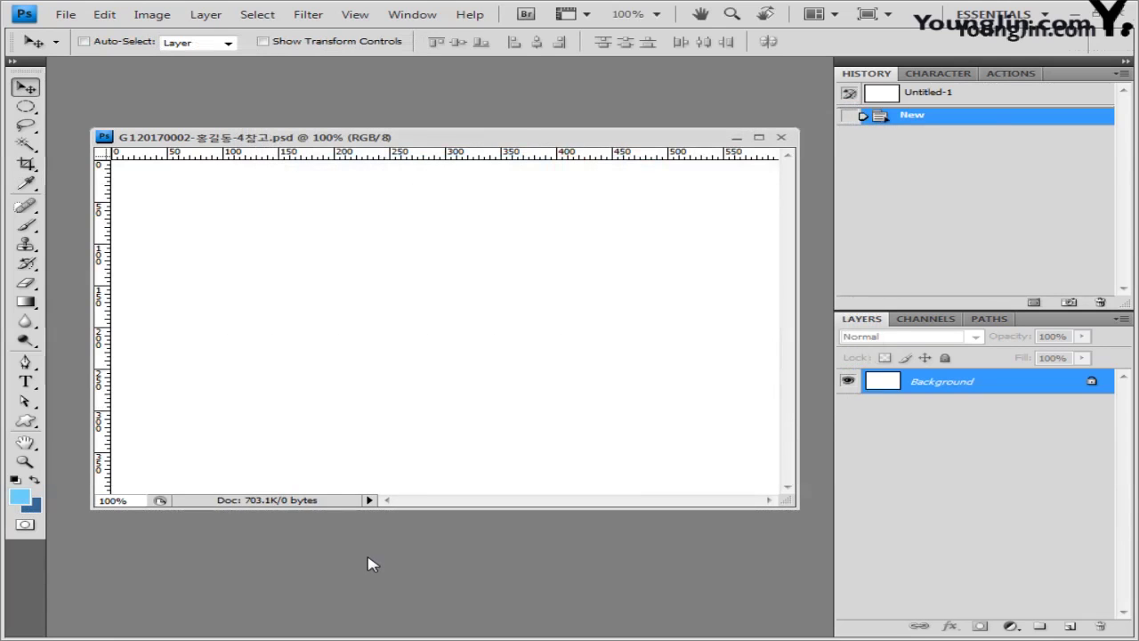
pyautogui.hotkey('alt', 'BackSpace')
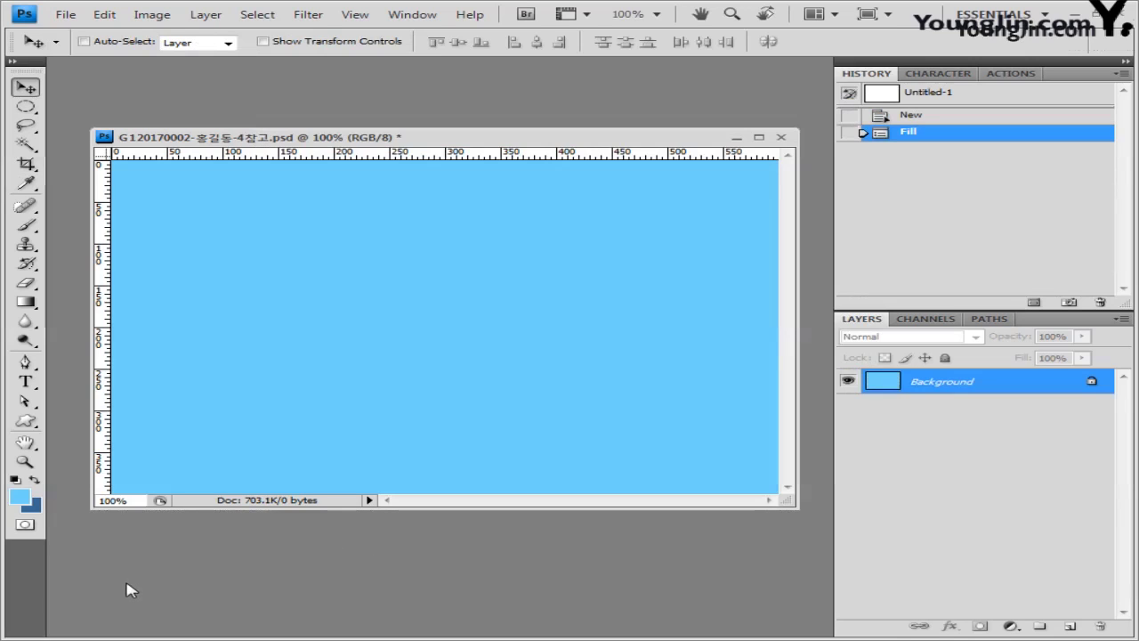
# Step: Show the grid over the canvas and switch to the source photo folder
pyautogui.hotkey('ctrl', "'")
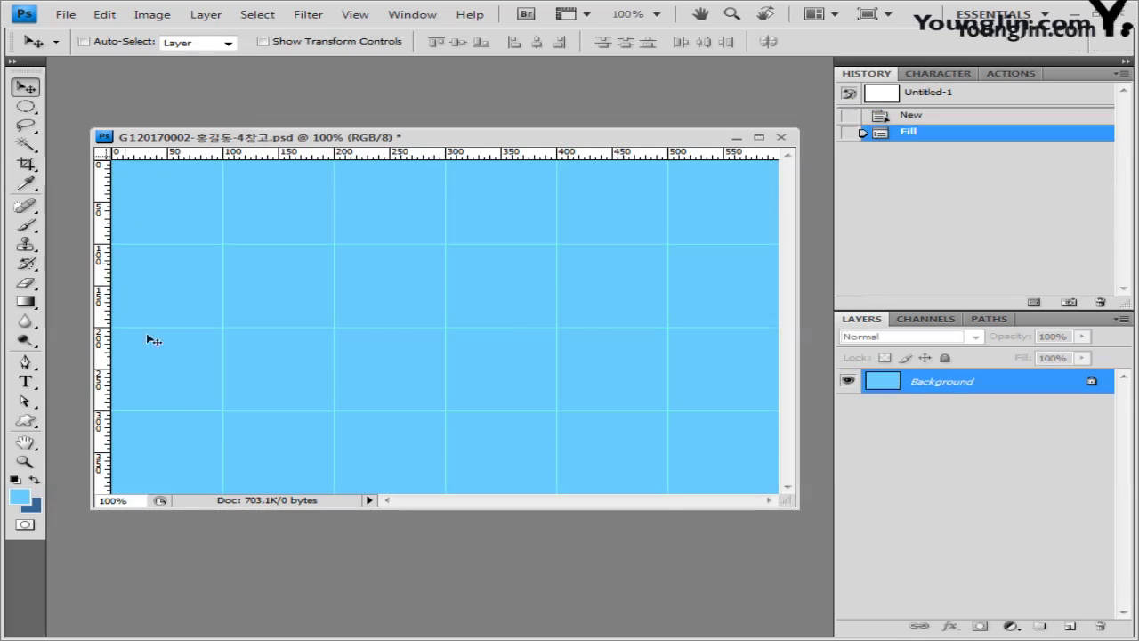
pyautogui.moveTo(644, 137); pyautogui.dragTo(640, 119)
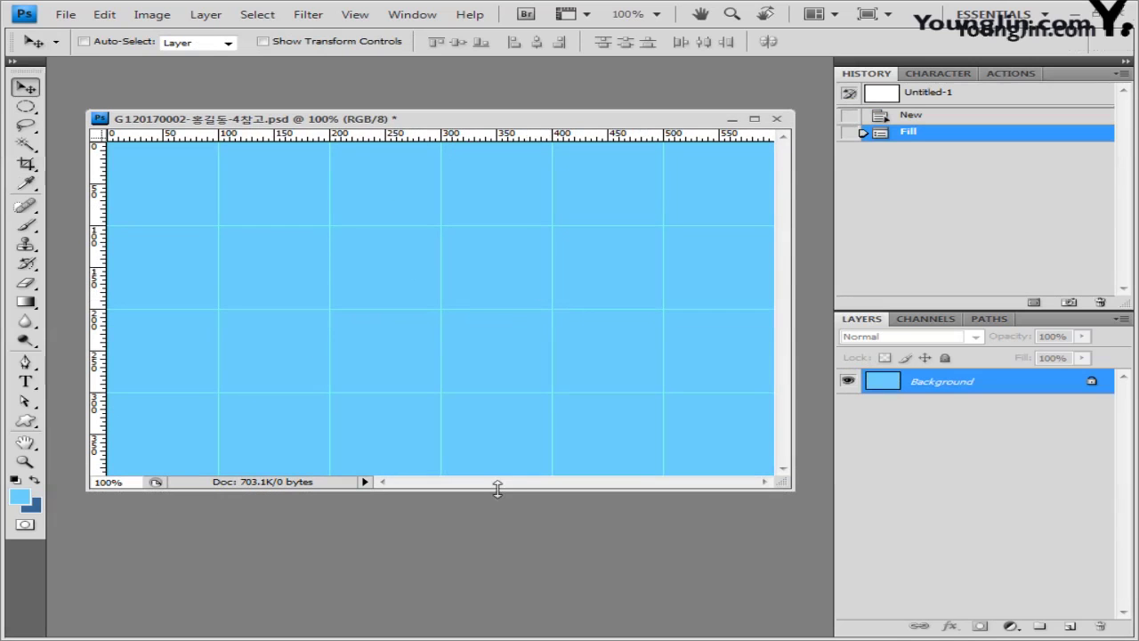
pyautogui.hotkey('alt', 'Tab')
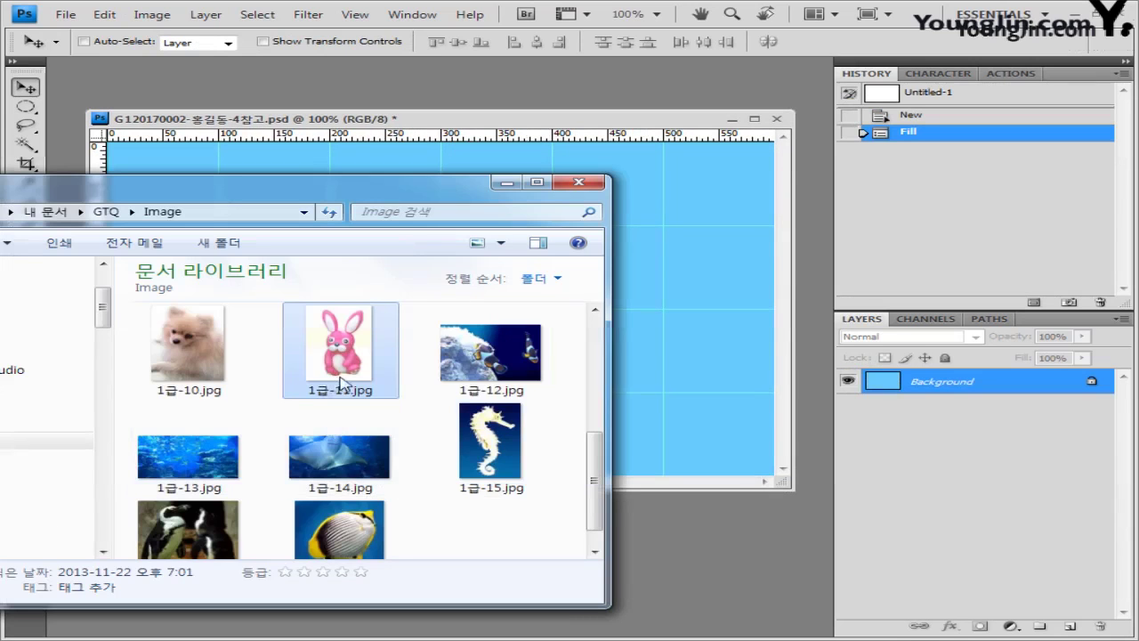
# Step: Bring the 1급-12 reef and clownfish photo into the blue document as a new layer
pyautogui.moveTo(489, 352); pyautogui.dragTo(772, 561)
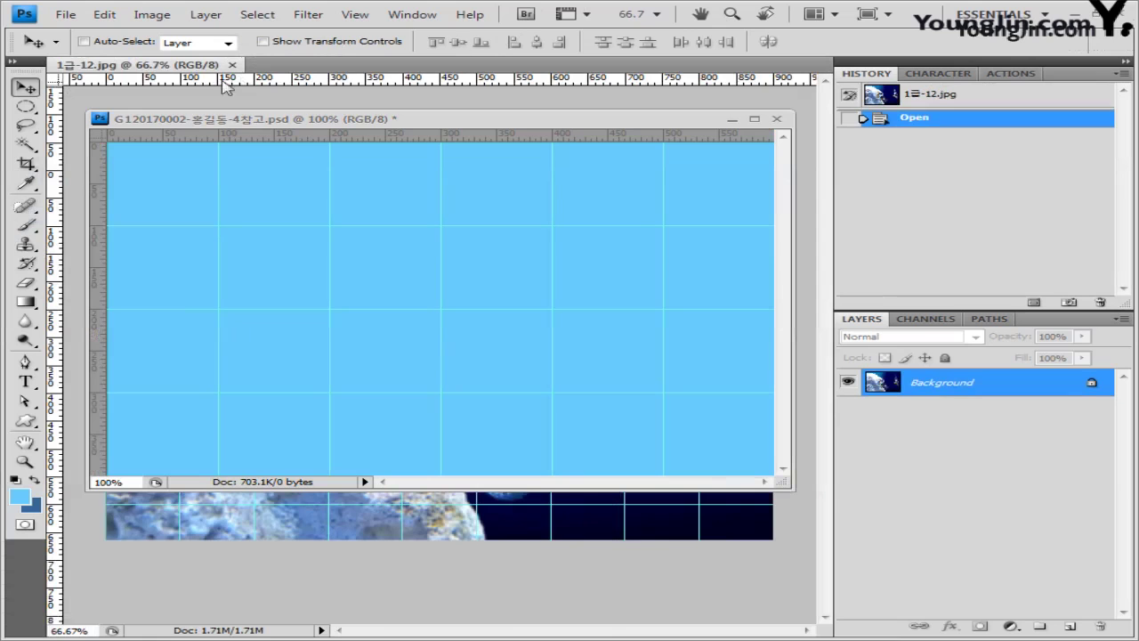
pyautogui.moveTo(243, 511); pyautogui.dragTo(431, 205)
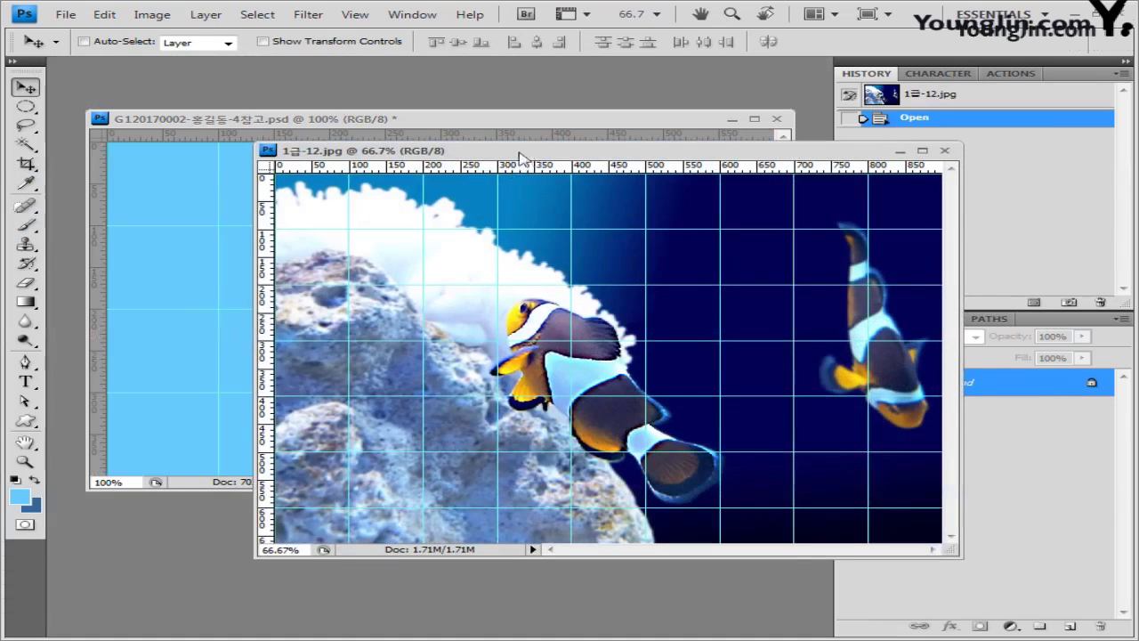
pyautogui.moveTo(527, 163); pyautogui.dragTo(382, 157)
pyautogui.hotkey('ctrl', 'a')
pyautogui.moveTo(585, 199); pyautogui.dragTo(656, 136)
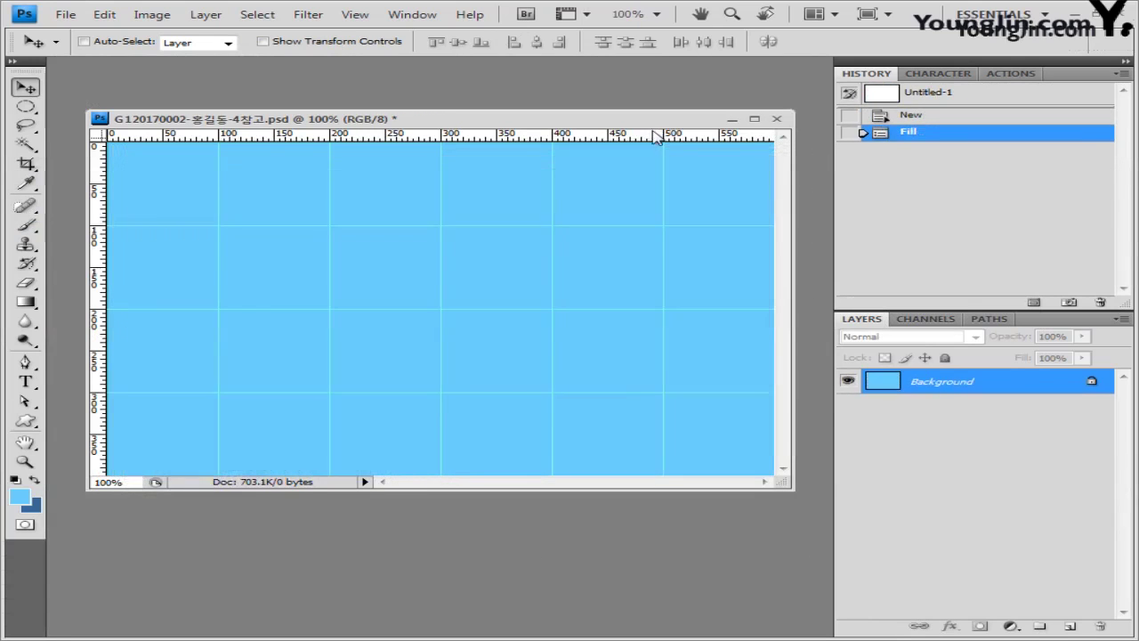
pyautogui.hotkey('ctrl', 'v')
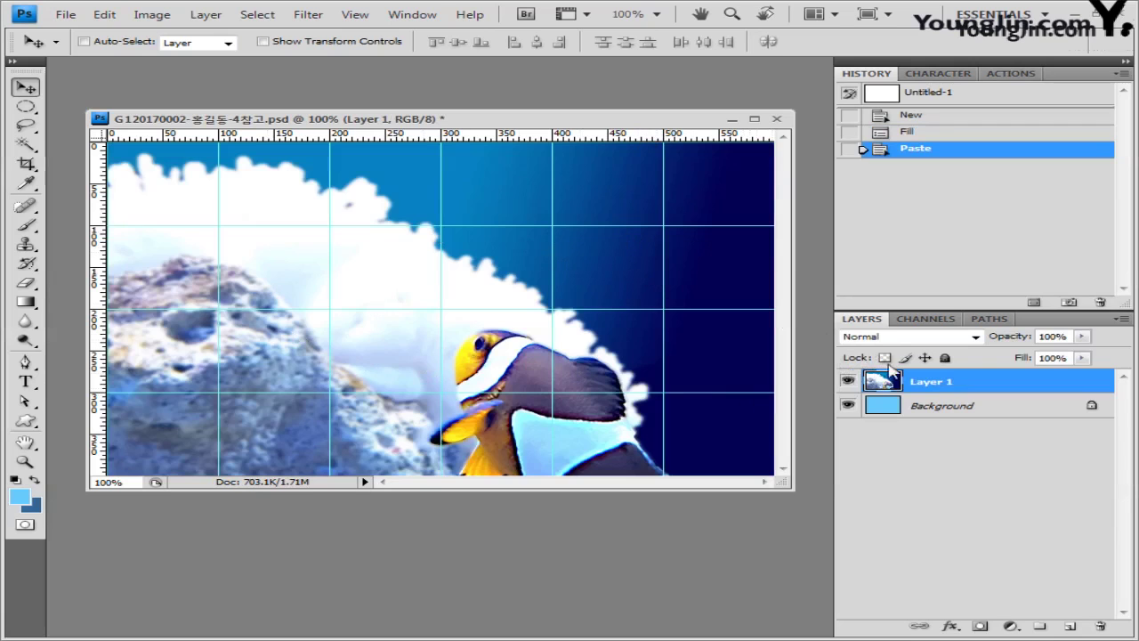
# Step: Set the clownfish layer to Color Burn blending at 70% opacity
pyautogui.click(975, 337)
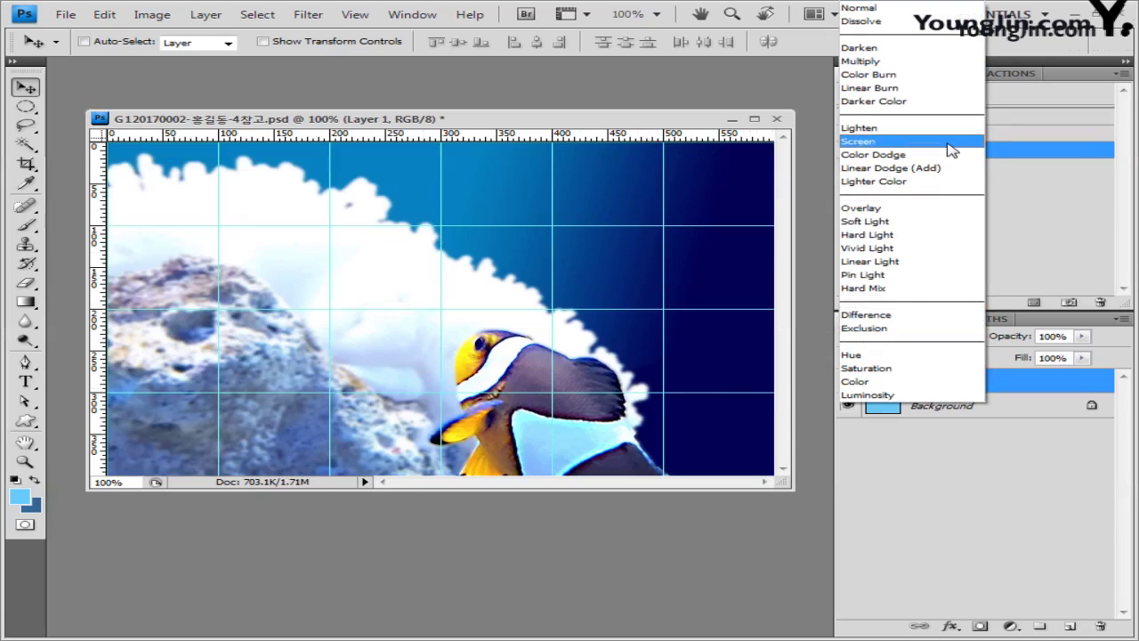
pyautogui.click(942, 77)
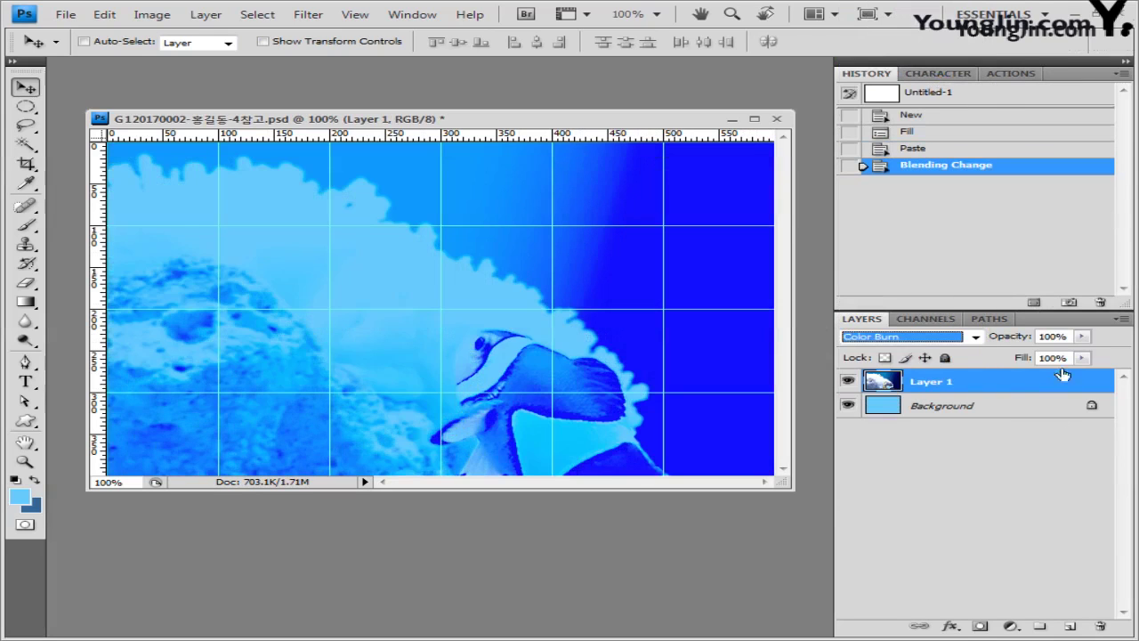
pyautogui.click(1082, 337)
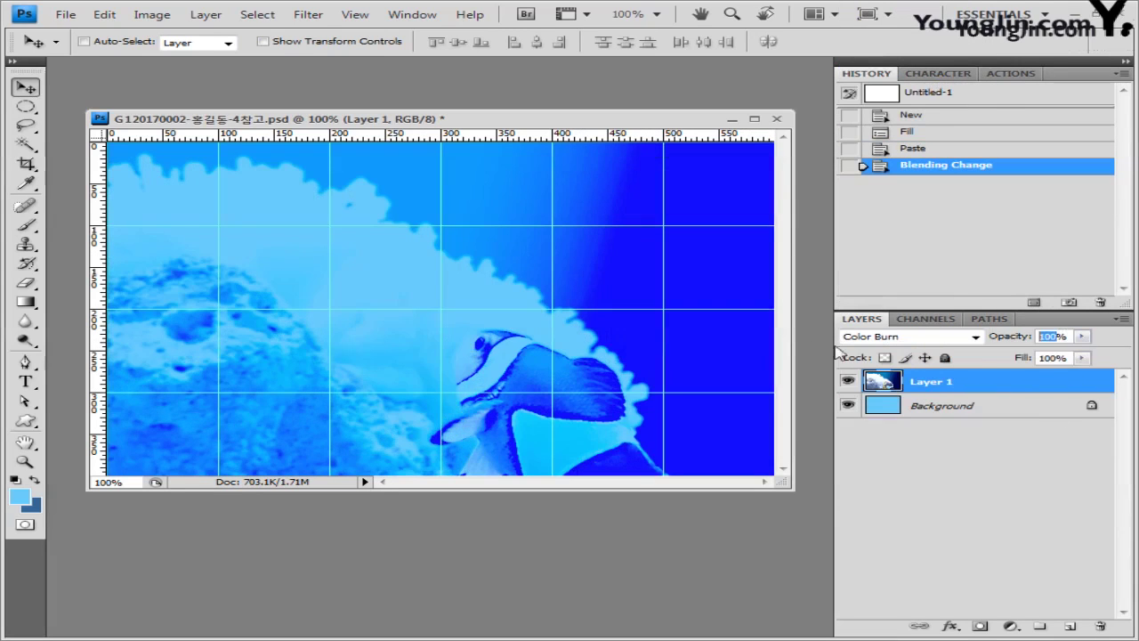
pyautogui.write('70')
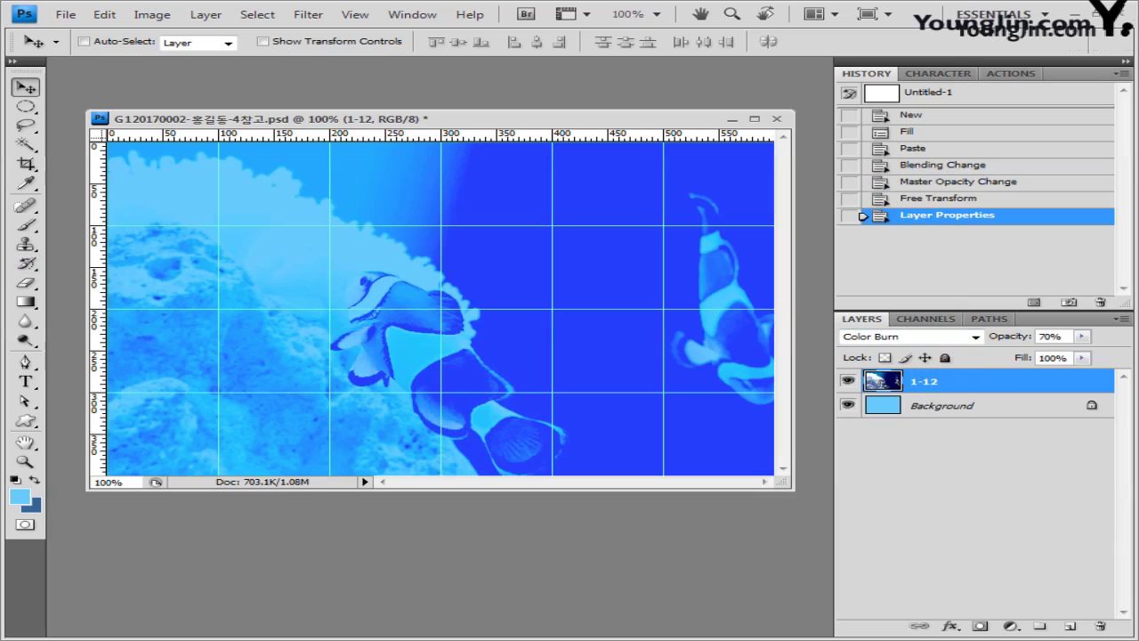
pyautogui.hotkey('alt', 'Tab')
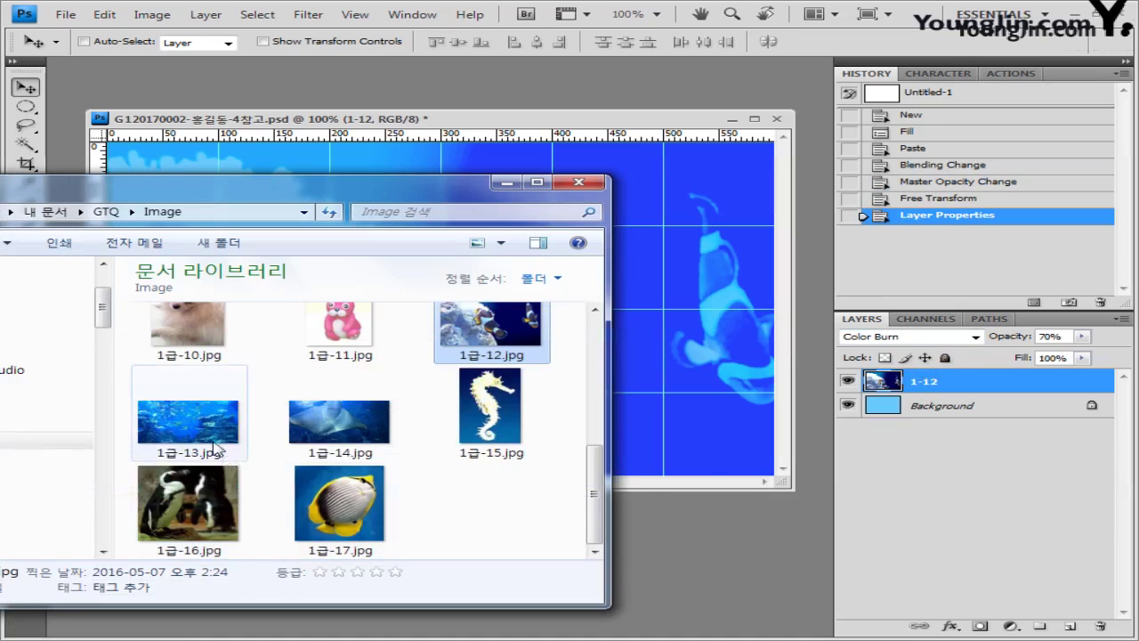
# Step: Paste the 1급-13.jpg fish photo into the composite and shift it up and left
pyautogui.moveTo(211, 448); pyautogui.dragTo(677, 550)
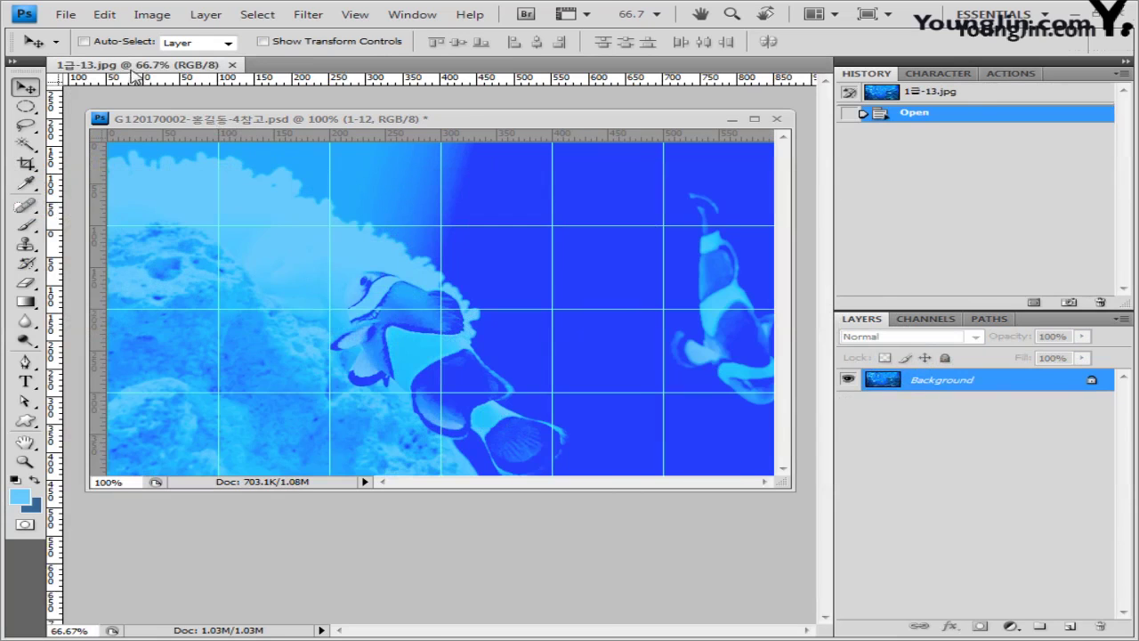
pyautogui.moveTo(133, 70); pyautogui.dragTo(356, 227)
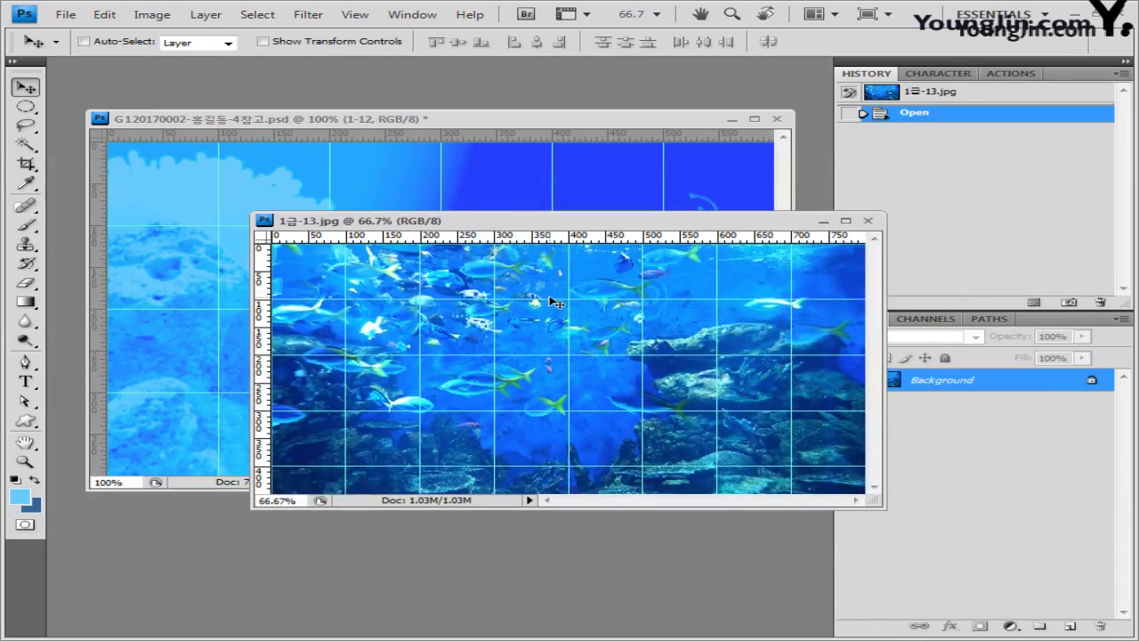
pyautogui.hotkey('ctrl', 'a')
pyautogui.click(868, 220)
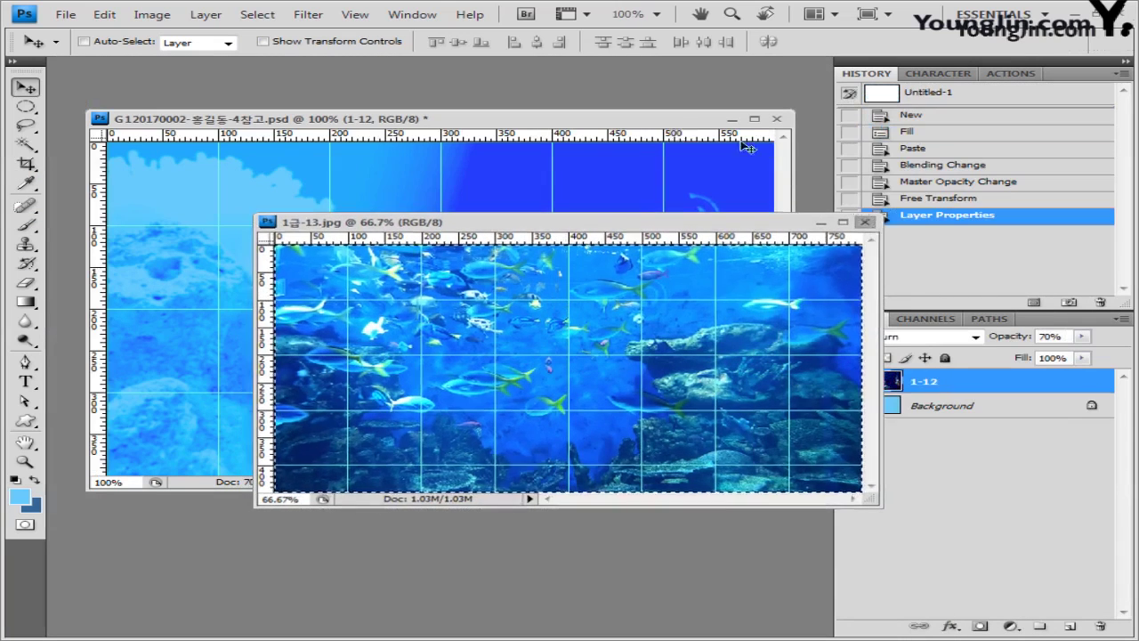
pyautogui.hotkey('ctrl', 'v')
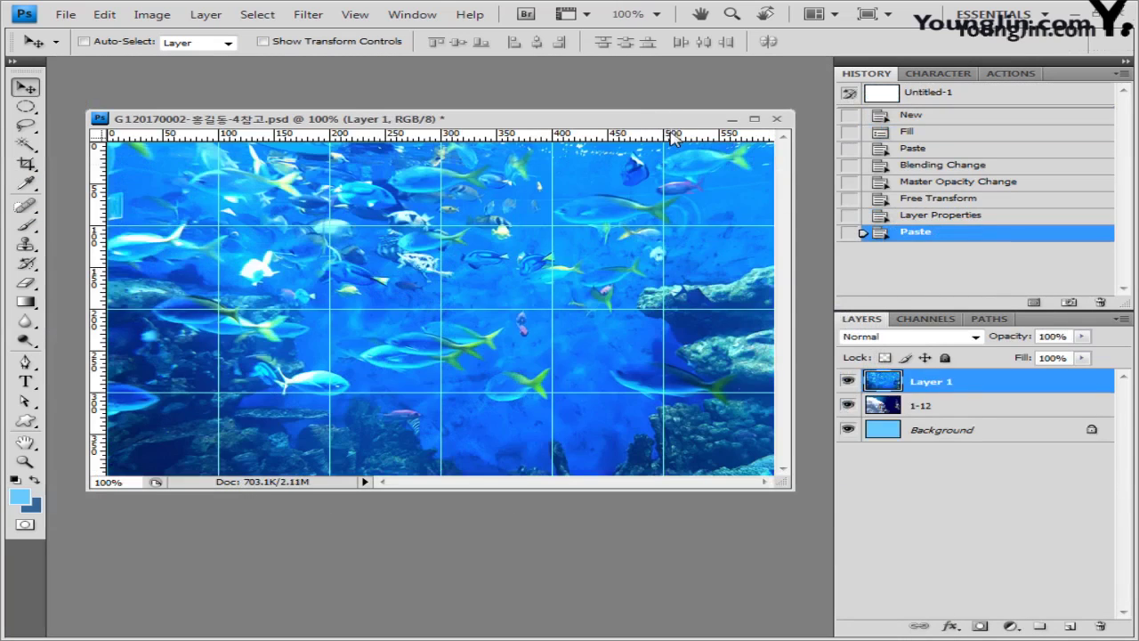
pyautogui.moveTo(670, 287); pyautogui.dragTo(527, 258)
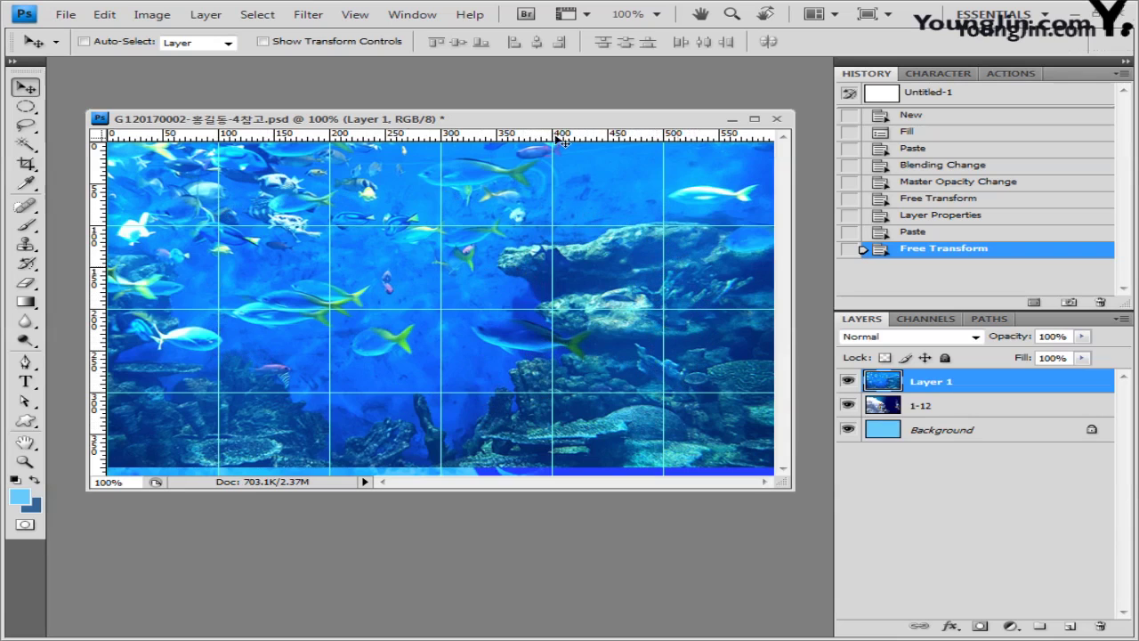
# Step: Apply the Rough Pastels artistic filter to the fish layer
pyautogui.click(307, 15)
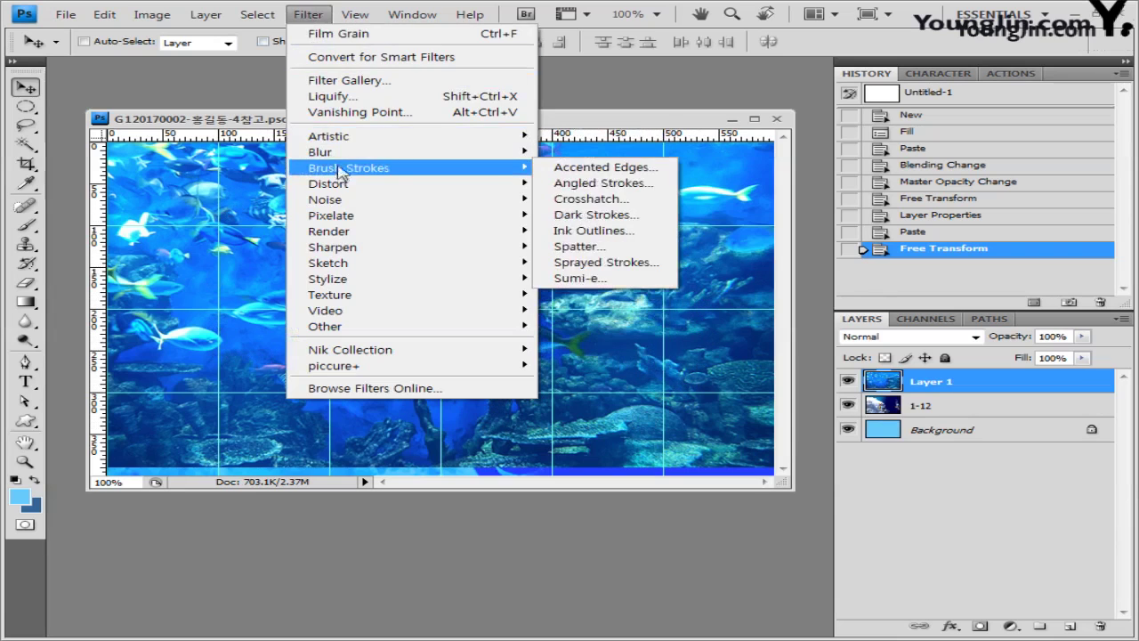
pyautogui.moveTo(338, 136)
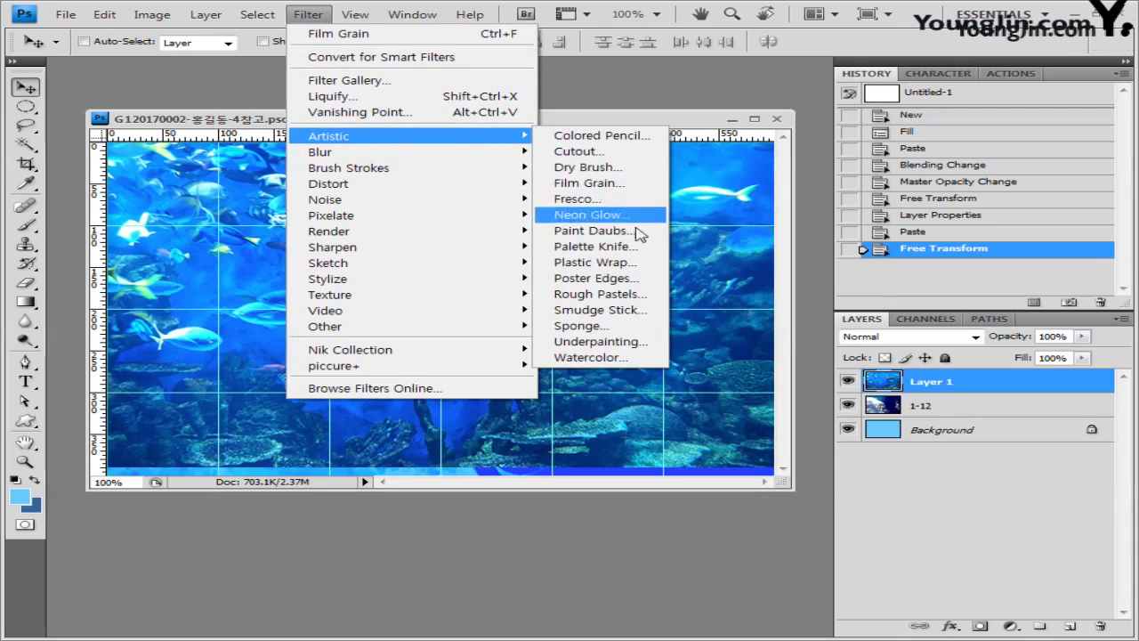
pyautogui.click(641, 295)
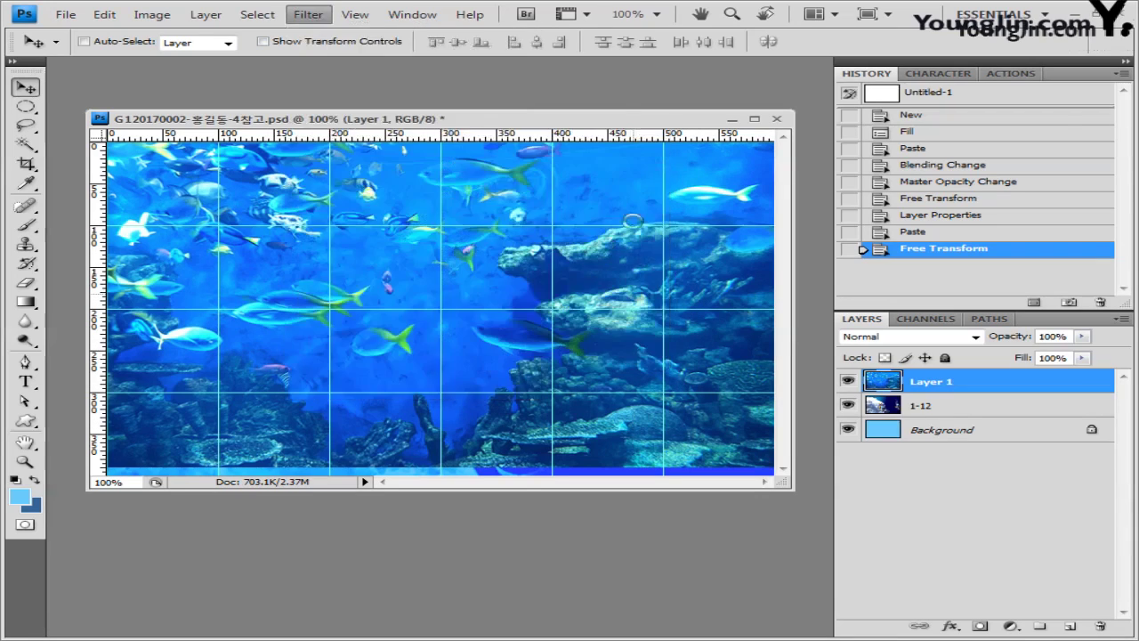
pyautogui.click(1008, 46)
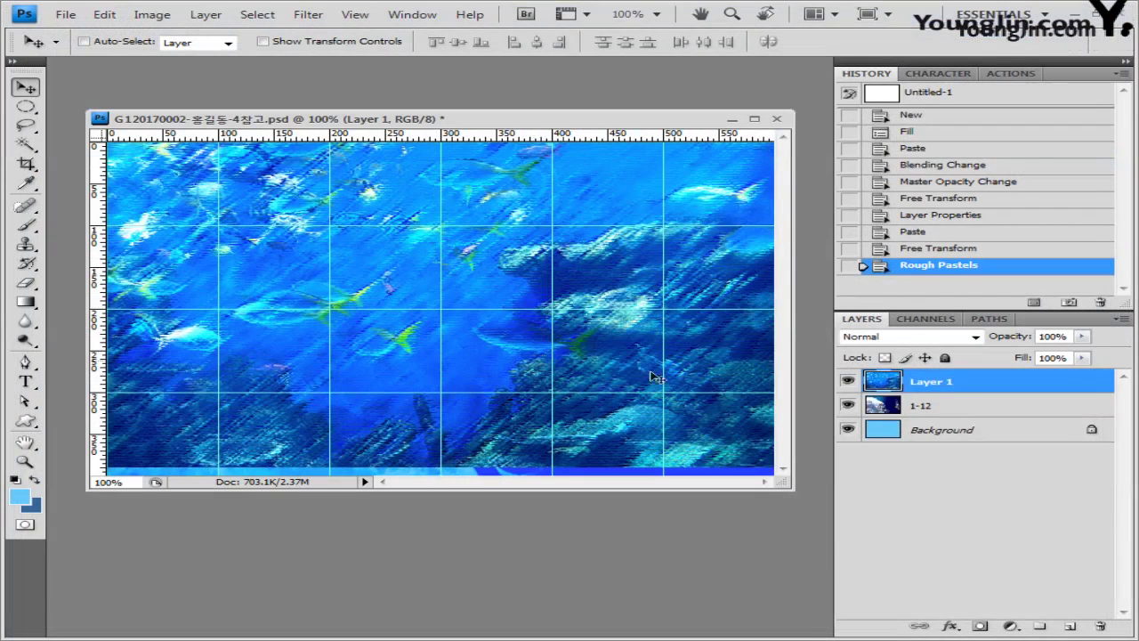
# Step: Rename the fish layer to 1-13
pyautogui.doubleClick(945, 383)
pyautogui.write('1')
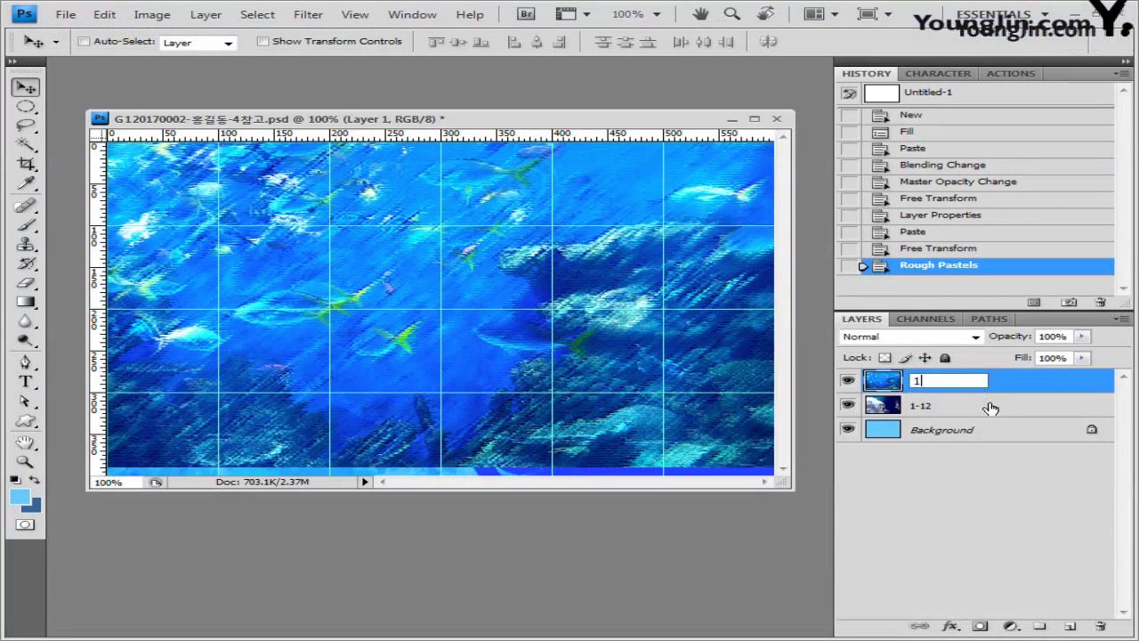
pyautogui.write('-13')
pyautogui.press('Return')
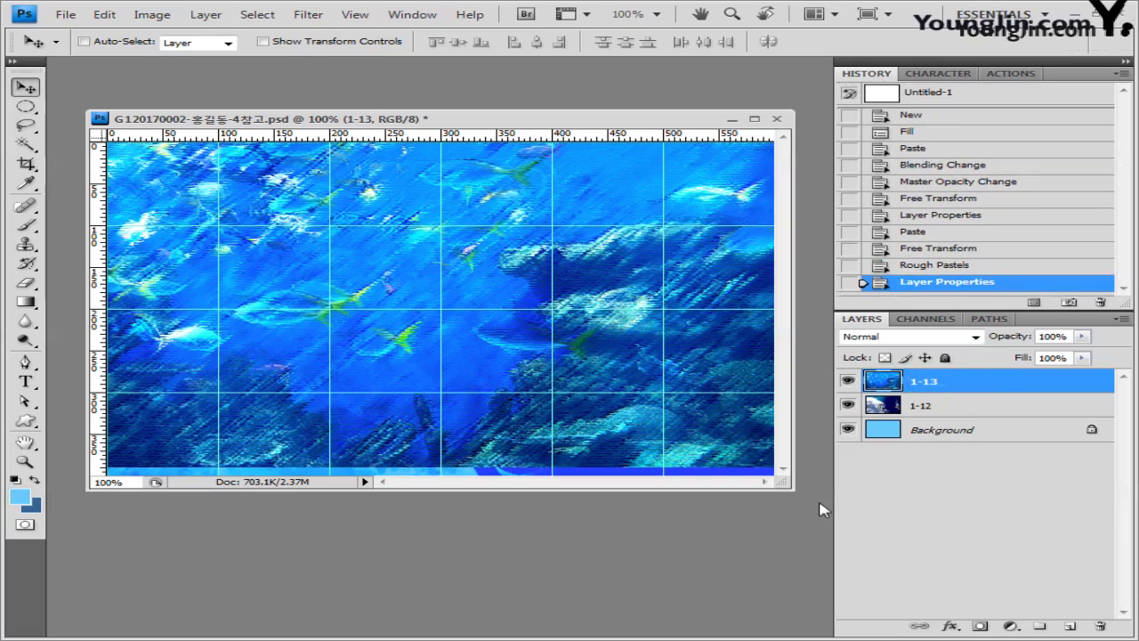
# Step: Add a white layer mask to layer 1-13 and make black the foreground colour
pyautogui.click(980, 625)
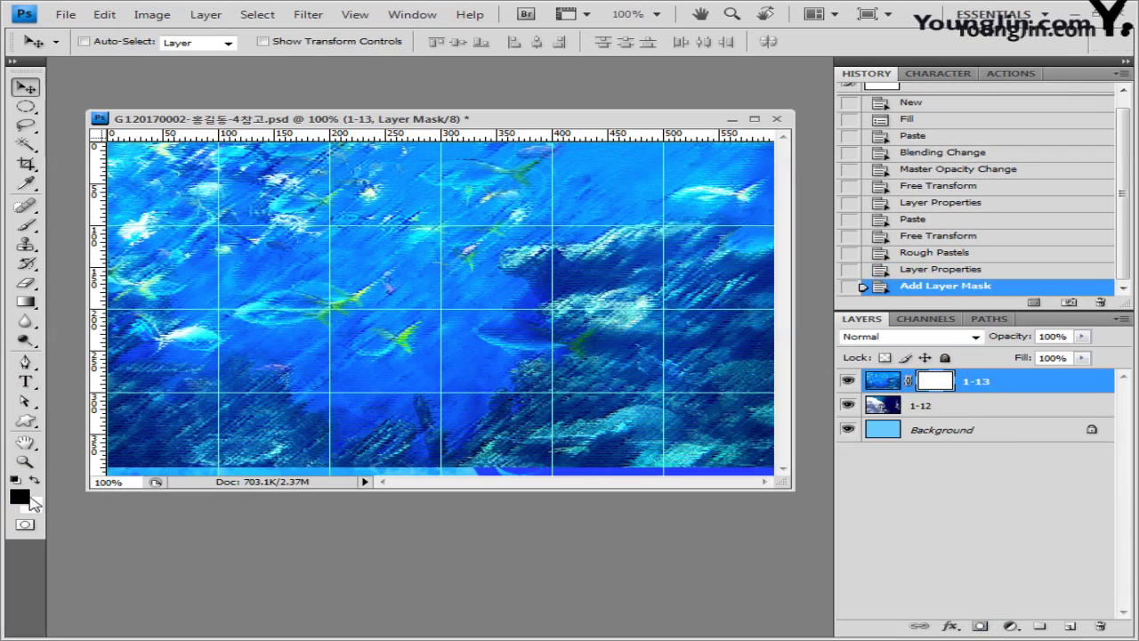
pyautogui.click(36, 481)
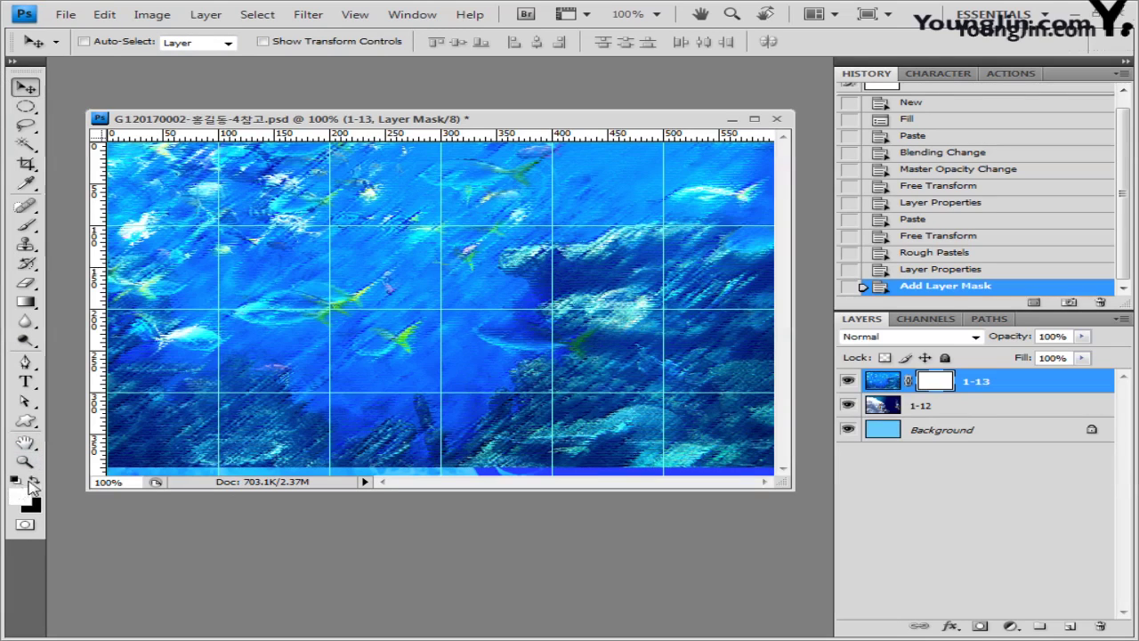
pyautogui.press('x')
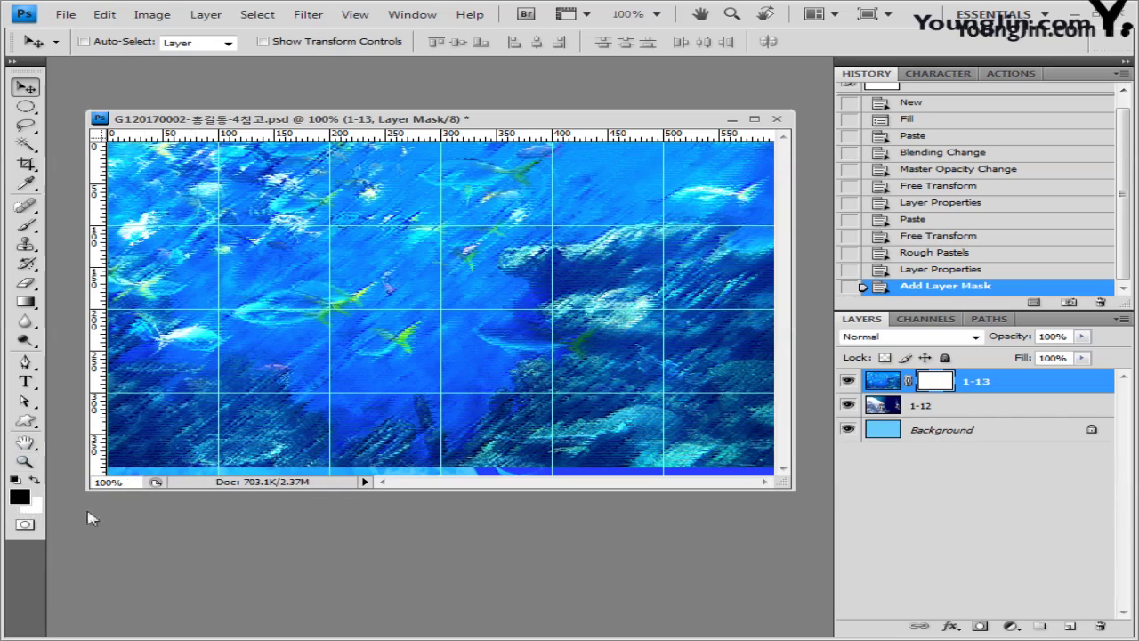
# Step: Fade layer 1-13's left side with a foreground-to-background mask gradient, then open 1급-14.jpg
pyautogui.click(25, 302)
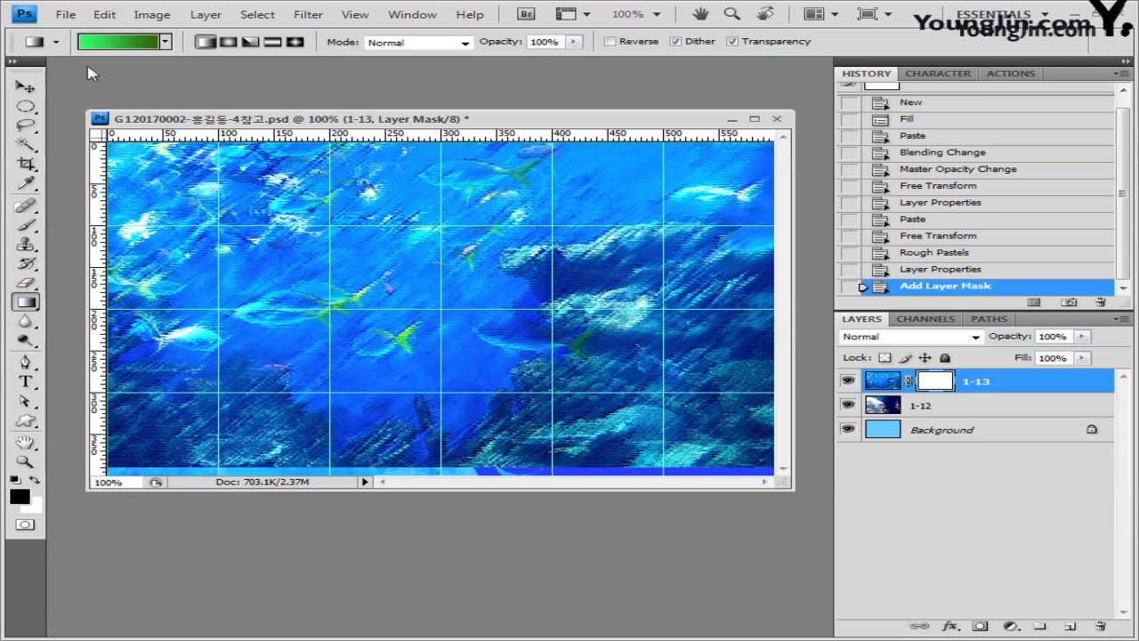
pyautogui.click(125, 43)
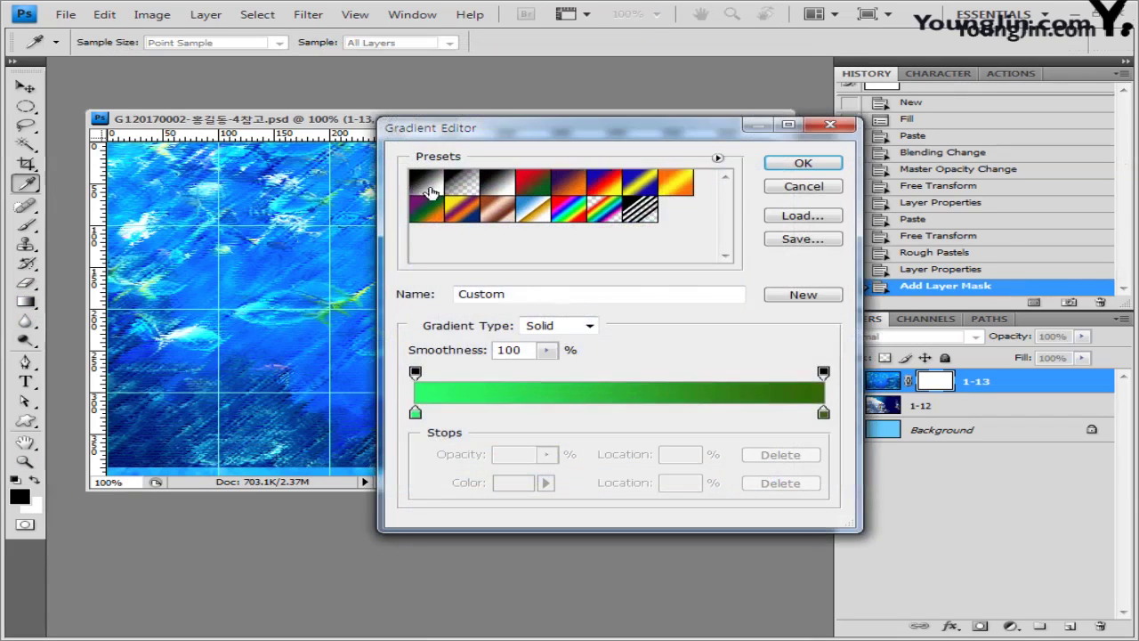
pyautogui.click(426, 183)
pyautogui.click(803, 163)
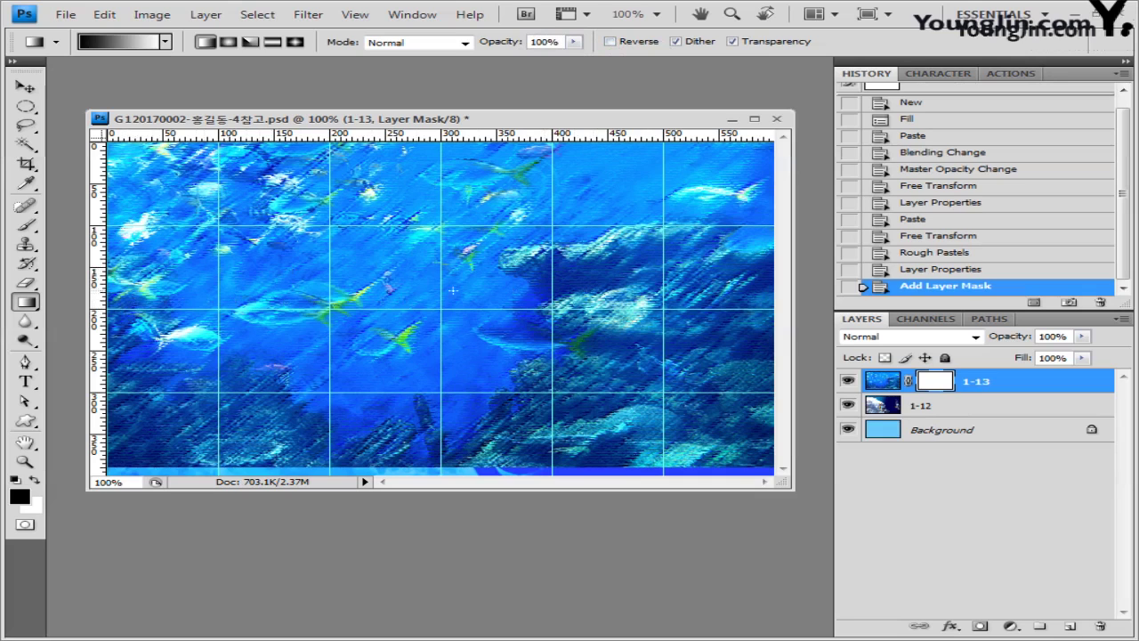
pyautogui.moveTo(149, 309); pyautogui.dragTo(570, 307)
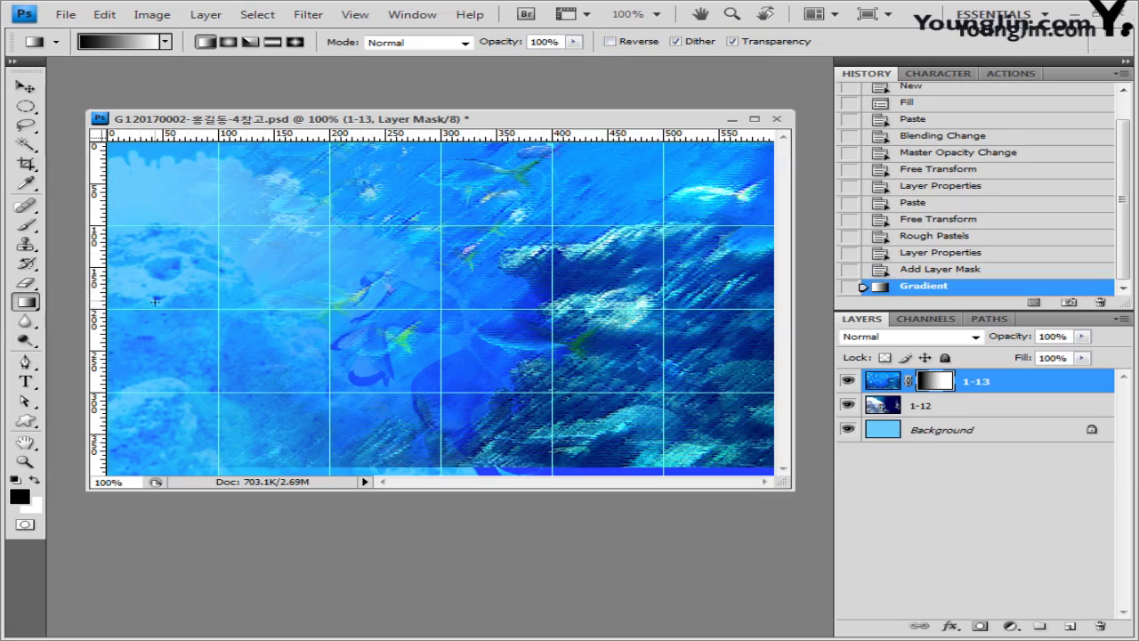
pyautogui.moveTo(155, 303); pyautogui.dragTo(708, 302)
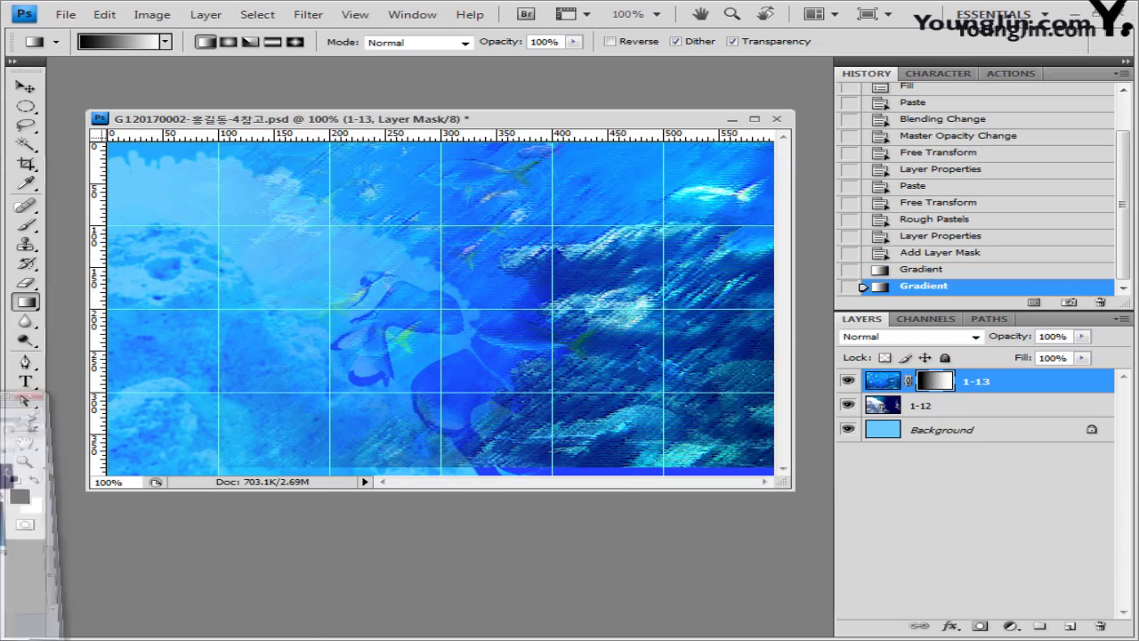
pyautogui.hotkey('alt', 'Tab')
pyautogui.moveTo(316, 436); pyautogui.dragTo(699, 580)
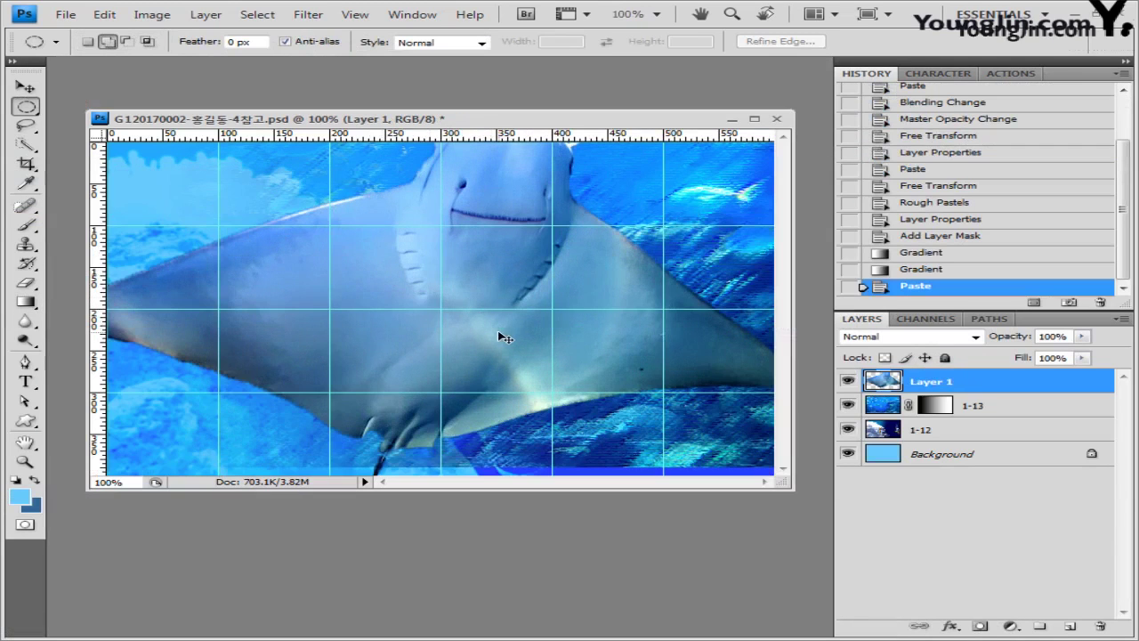
# Step: Flip the pasted manta ray horizontally, scale it to 56% and rotate it top right
pyautogui.hotkey('ctrl', 't')
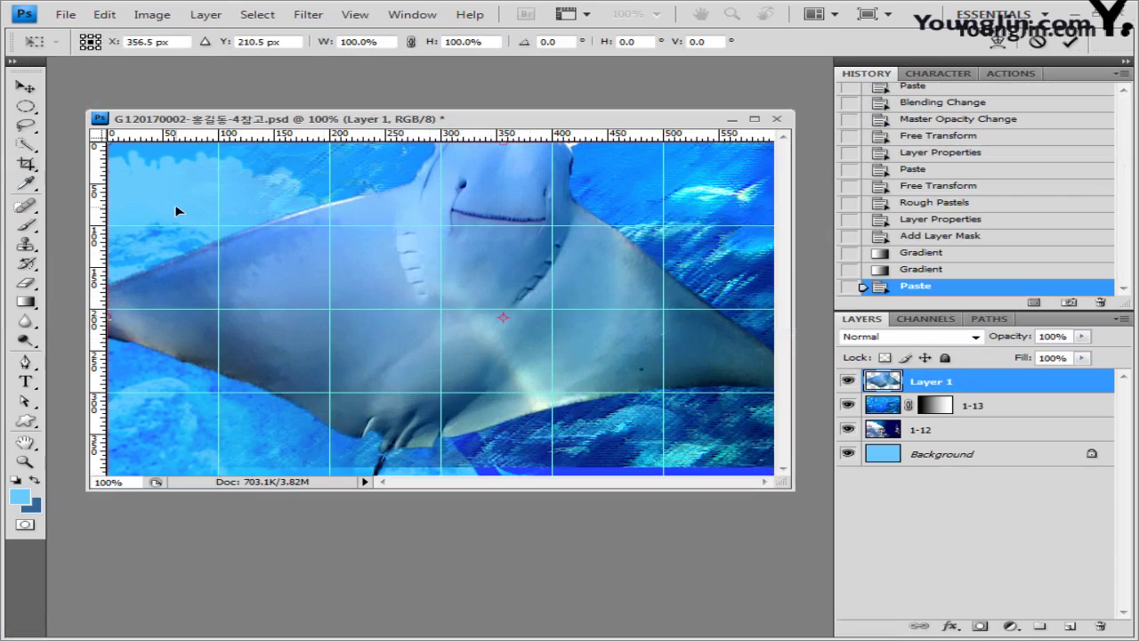
pyautogui.rightClick(538, 249)
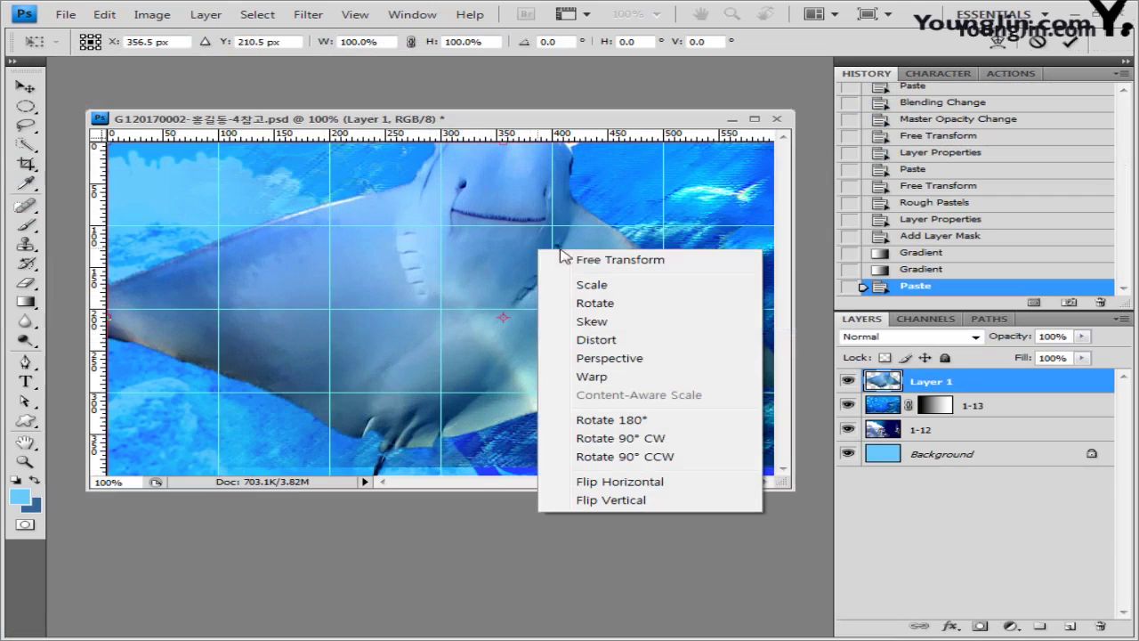
pyautogui.click(645, 482)
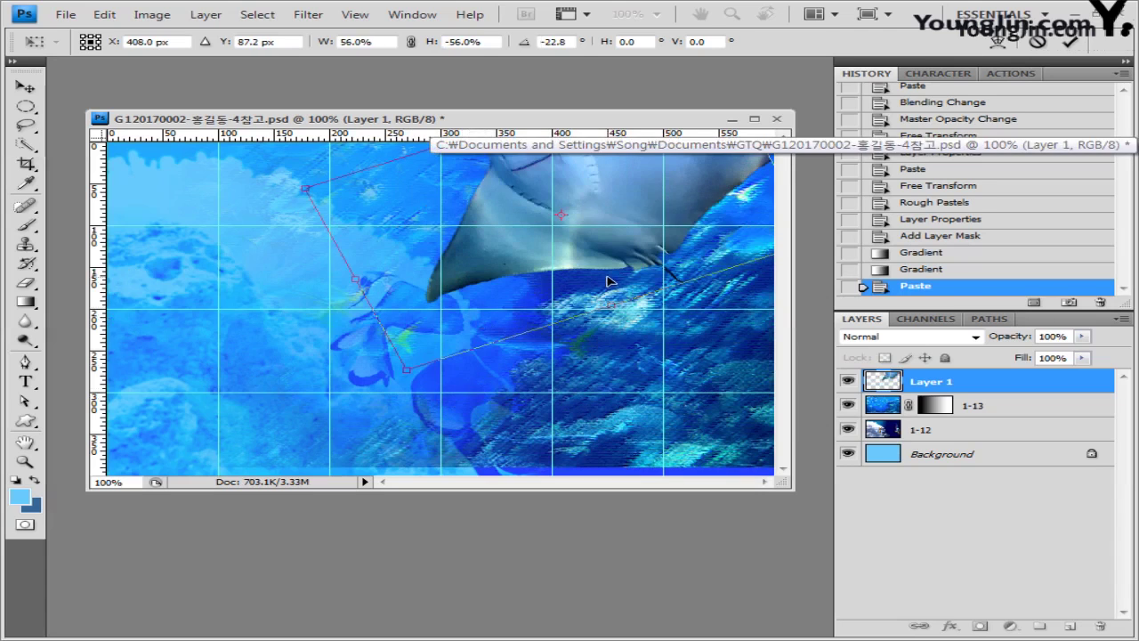
pyautogui.press('Return')
# Step: Rename the manta ray layer to 1-14
pyautogui.doubleClick(931, 381)
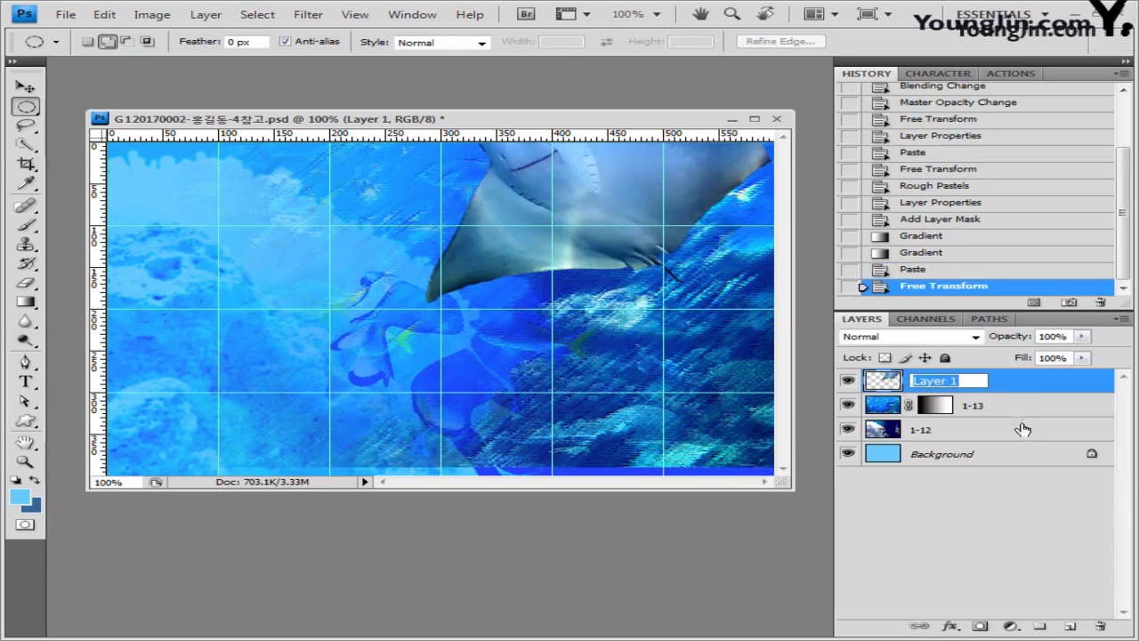
pyautogui.write('1-14')
pyautogui.press('Return')
# Step: Apply a Canvas Texturizer filter to layer 1-14
pyautogui.click(308, 15)
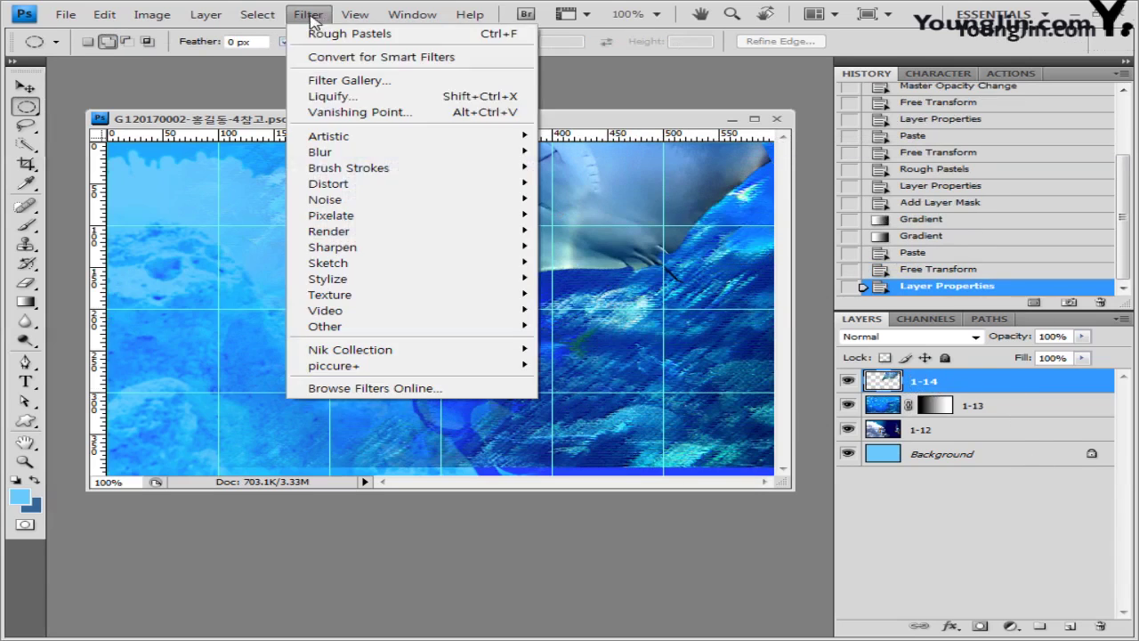
pyautogui.moveTo(352, 301)
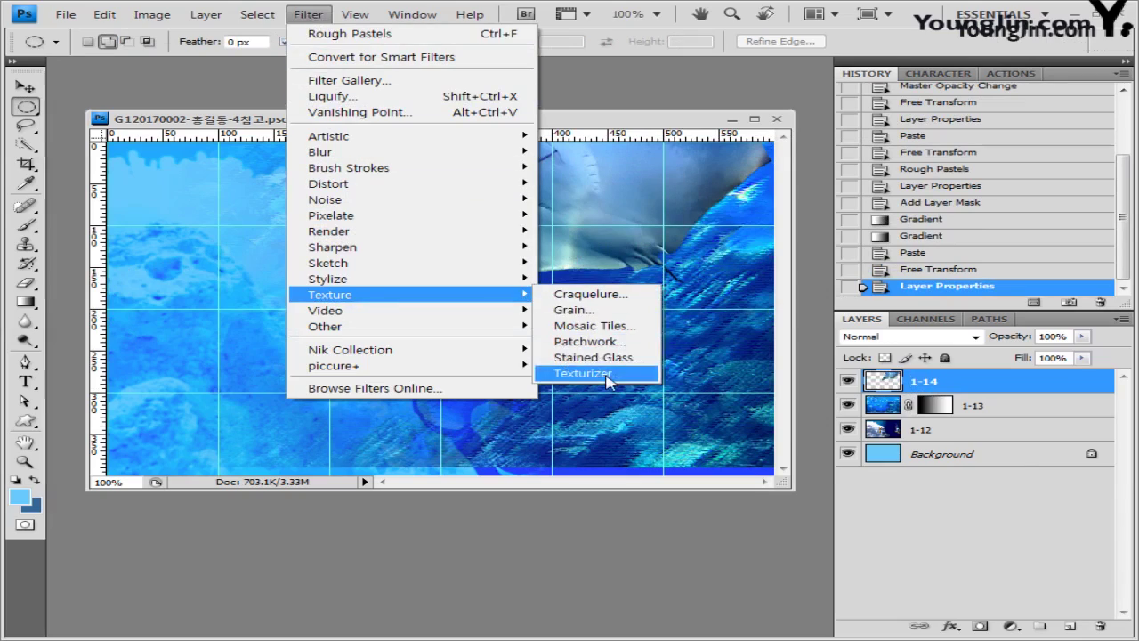
pyautogui.click(609, 375)
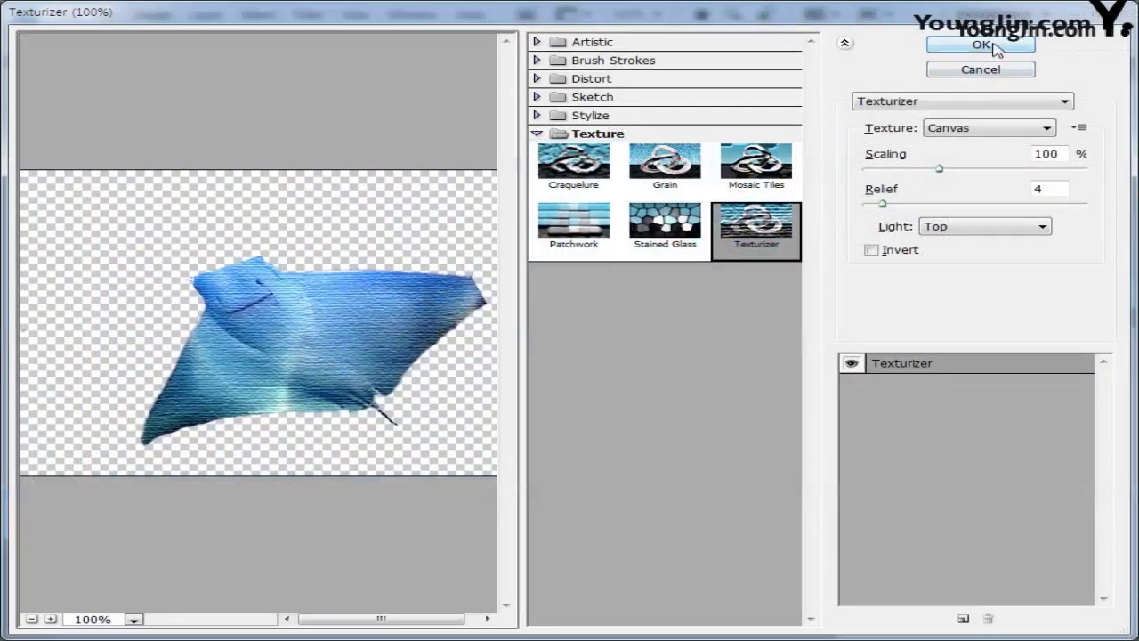
pyautogui.click(983, 46)
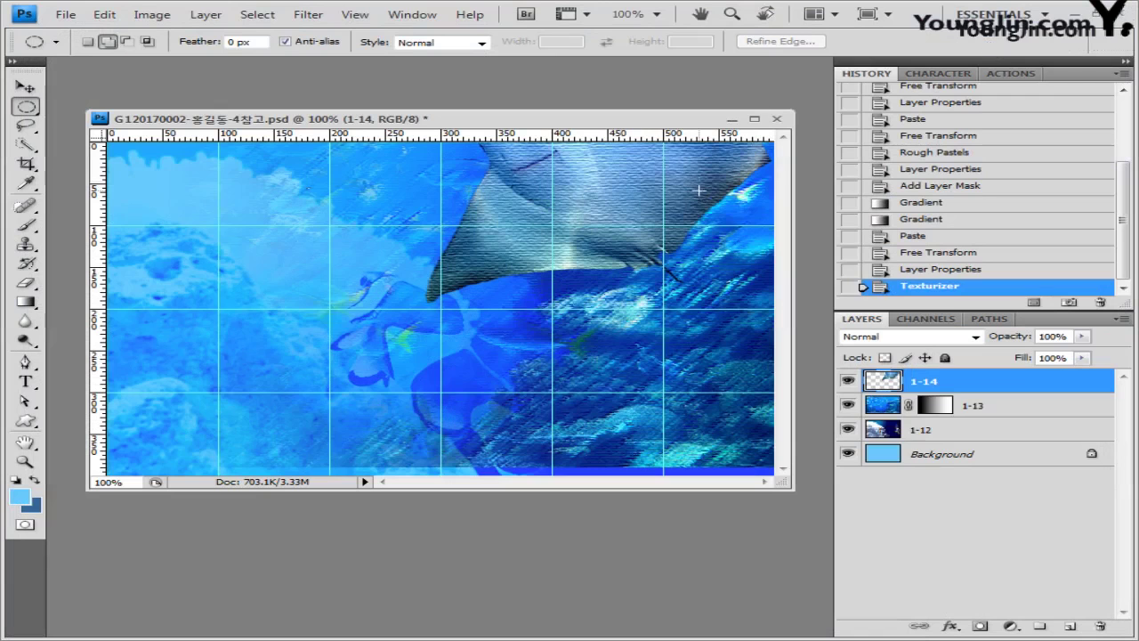
# Step: Add a 20 px Outer Glow to layer 1-14
pyautogui.press('space')
pyautogui.doubleClick(986, 392)
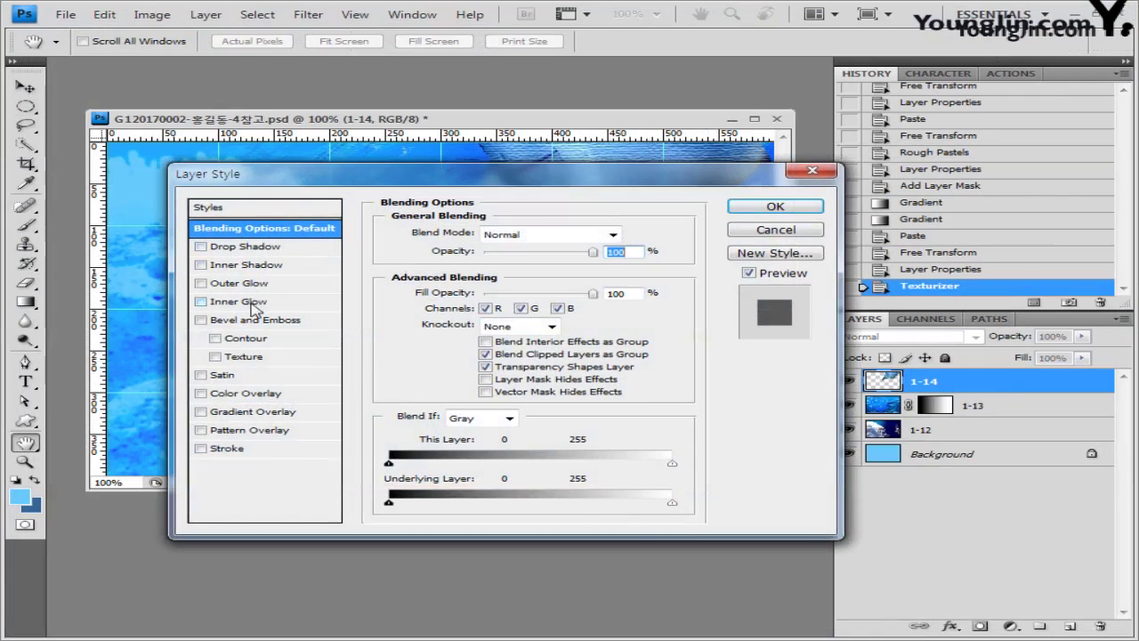
pyautogui.click(291, 284)
pyautogui.doubleClick(593, 370)
pyautogui.write('20')
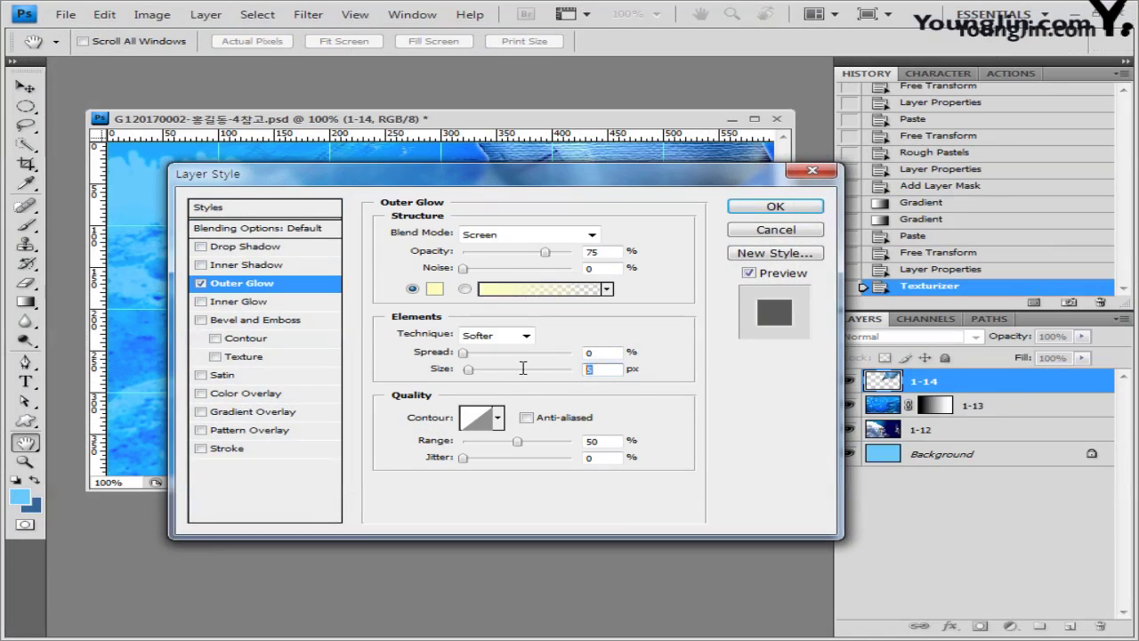
pyautogui.moveTo(604, 174); pyautogui.dragTo(610, 263)
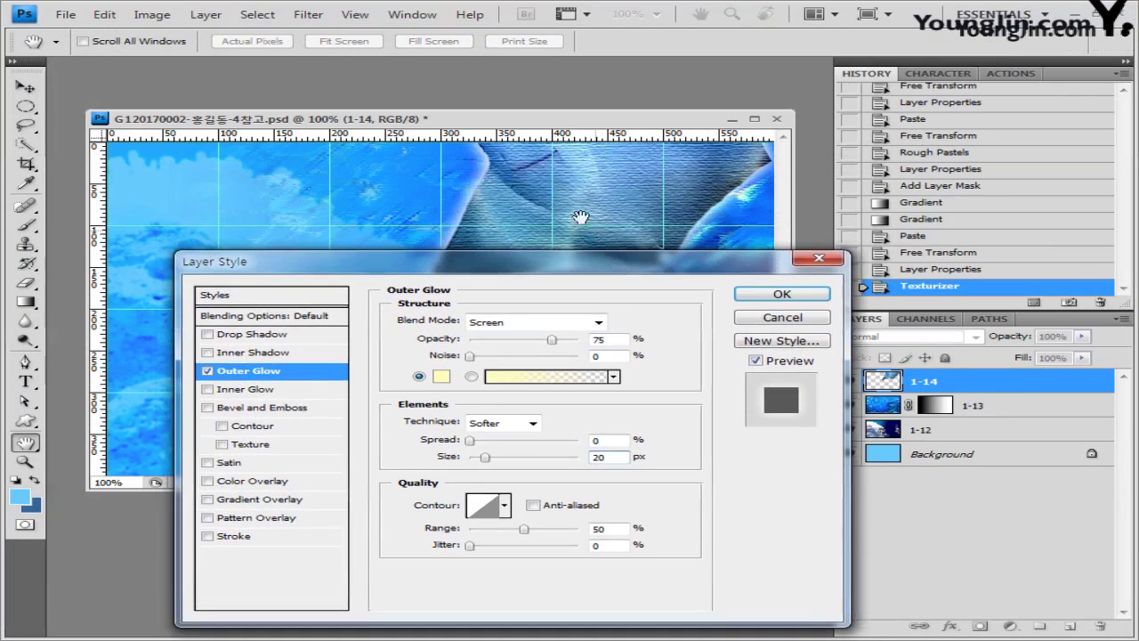
pyautogui.click(804, 294)
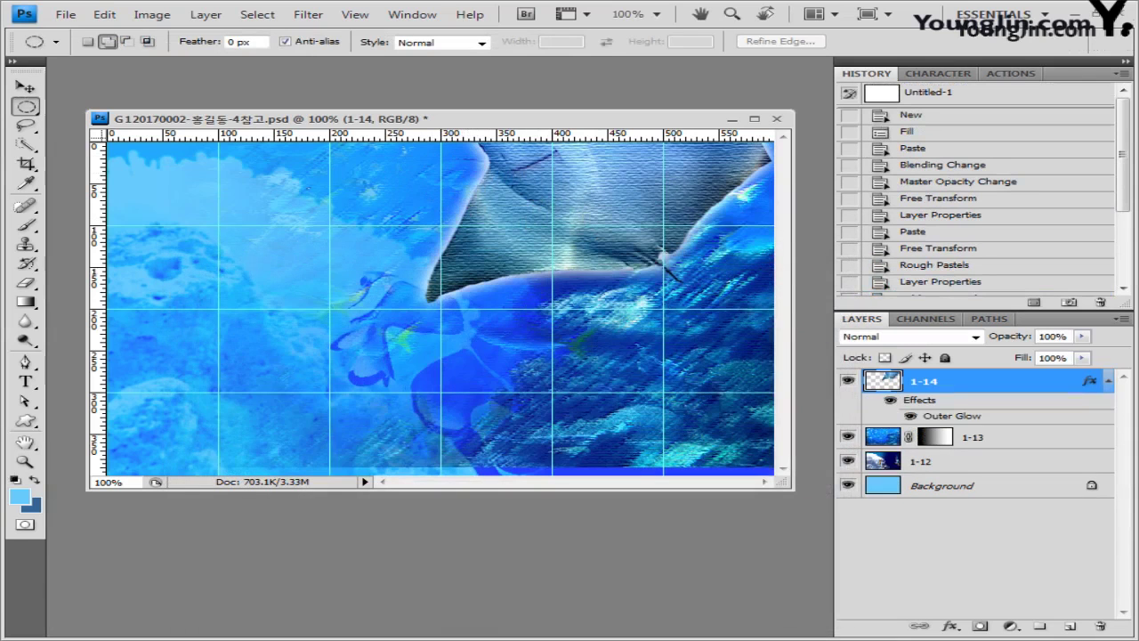
pyautogui.hotkey('alt', 'Tab')
# Step: Open 1급-15.jpg and start a Quick Selection of the seahorse with a 6 px brush
pyautogui.moveTo(490, 410); pyautogui.dragTo(665, 529)
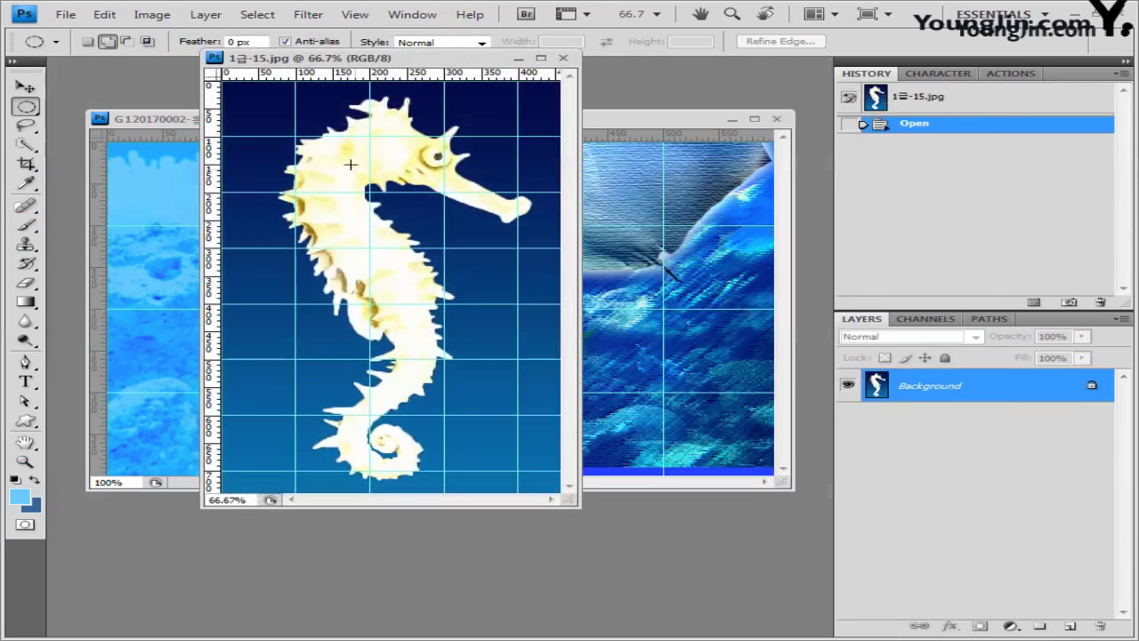
pyautogui.click(34, 146)
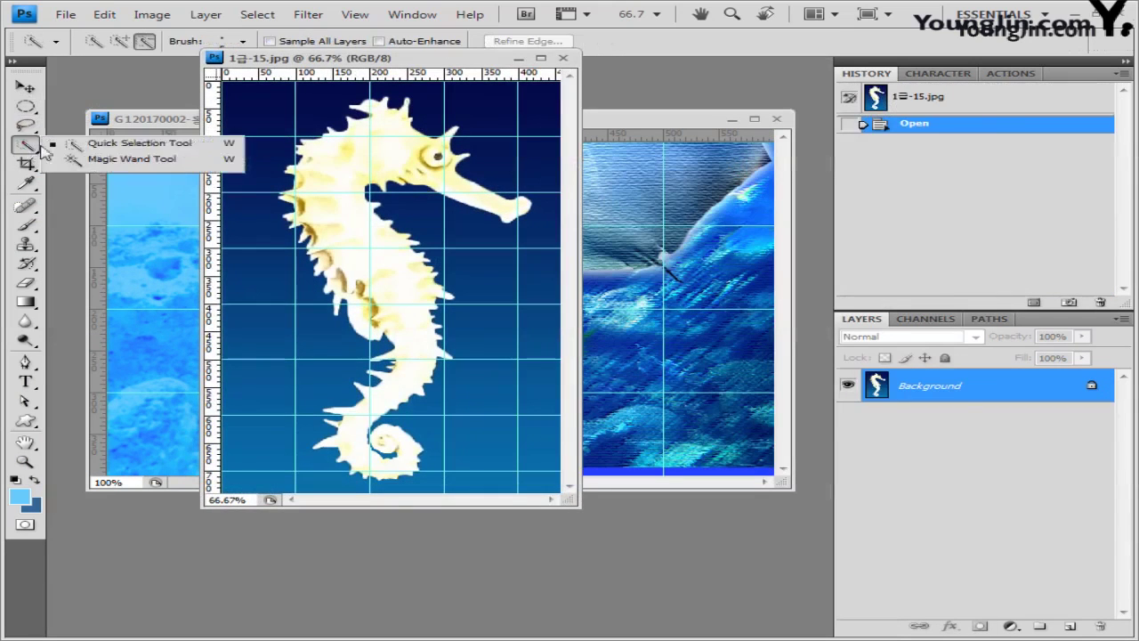
pyautogui.click(120, 143)
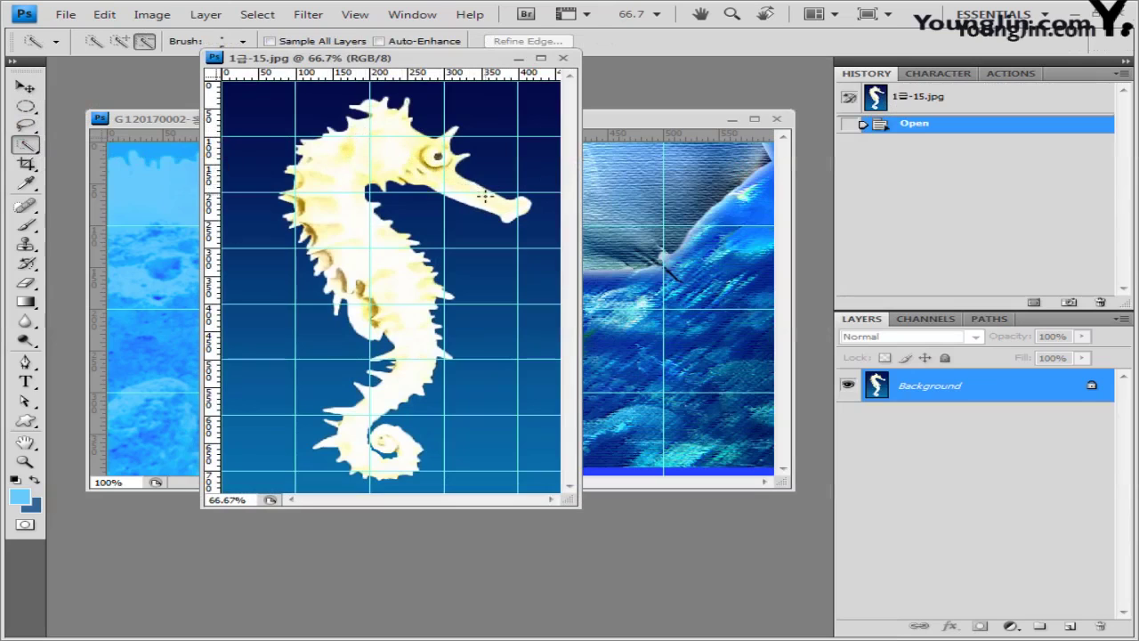
pyautogui.moveTo(484, 198)
pyautogui.mouseDown()
pyautogui.moveTo(406, 143)
pyautogui.moveTo(392, 183)
pyautogui.mouseUp()
pyautogui.click(243, 41)
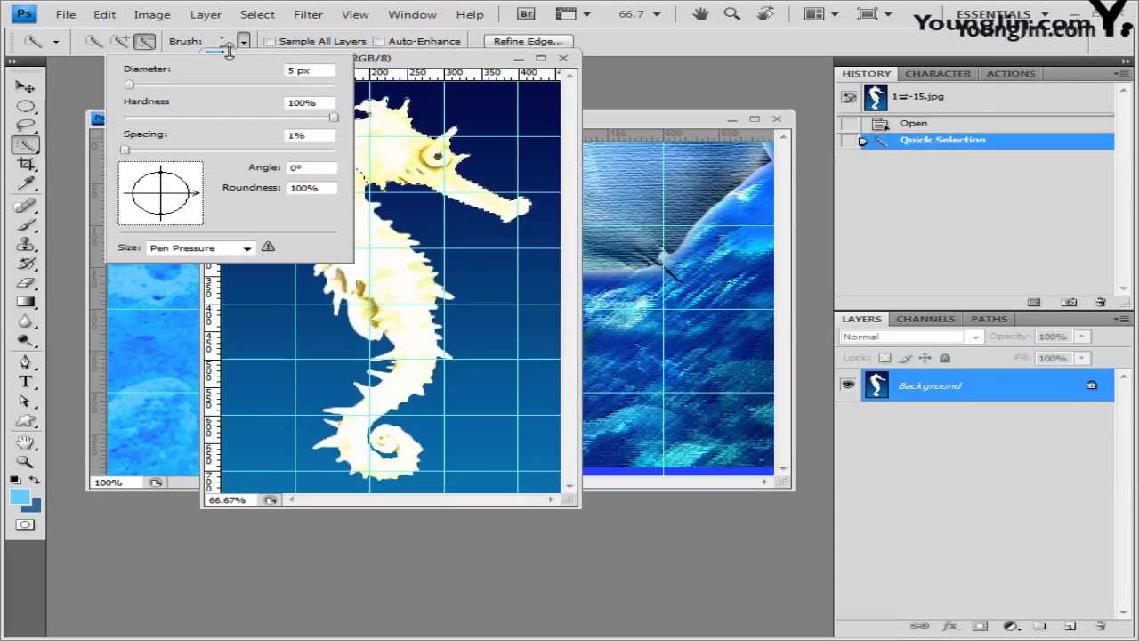
pyautogui.moveTo(139, 88); pyautogui.dragTo(132, 87)
# Step: Add the seahorse's head, back and body to the selection, then close the photo
pyautogui.moveTo(378, 124); pyautogui.dragTo(330, 186)
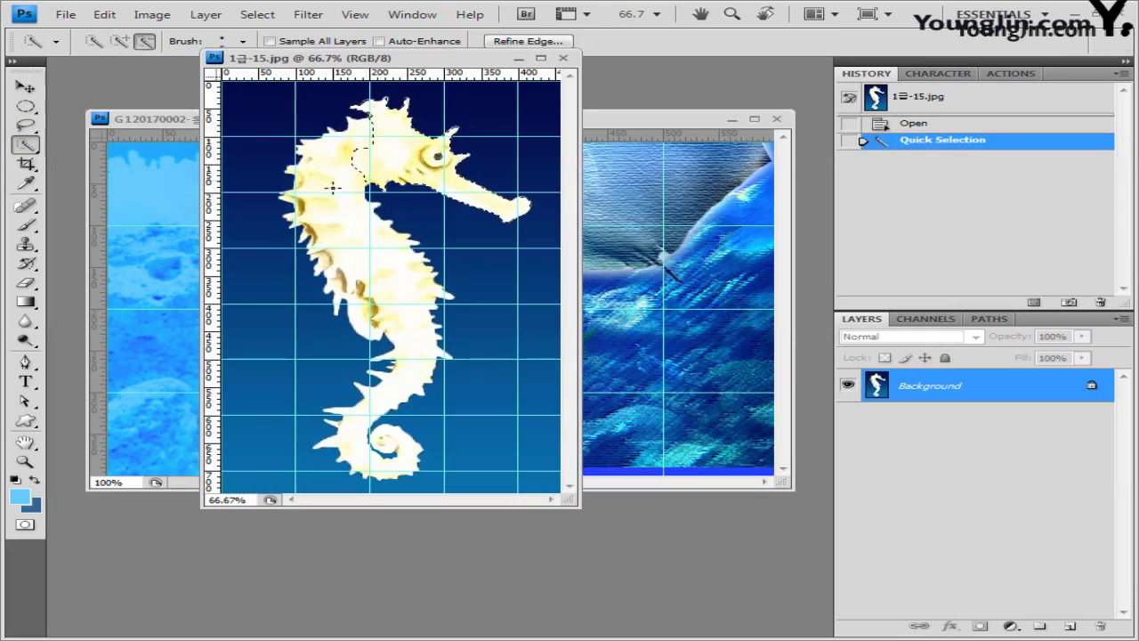
pyautogui.click(329, 170)
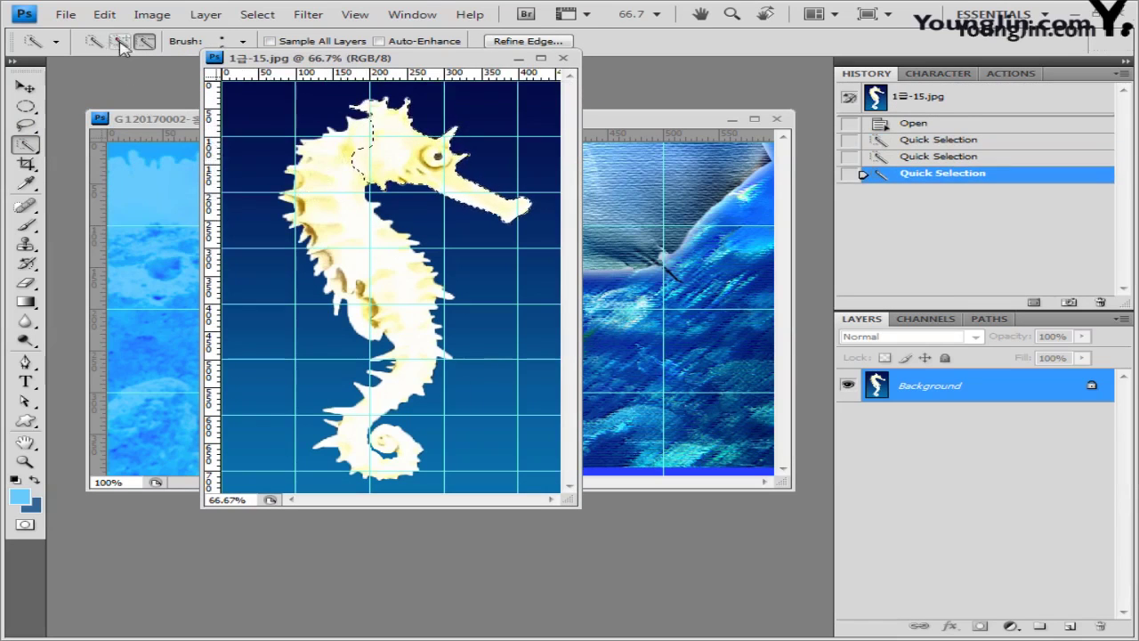
pyautogui.click(119, 41)
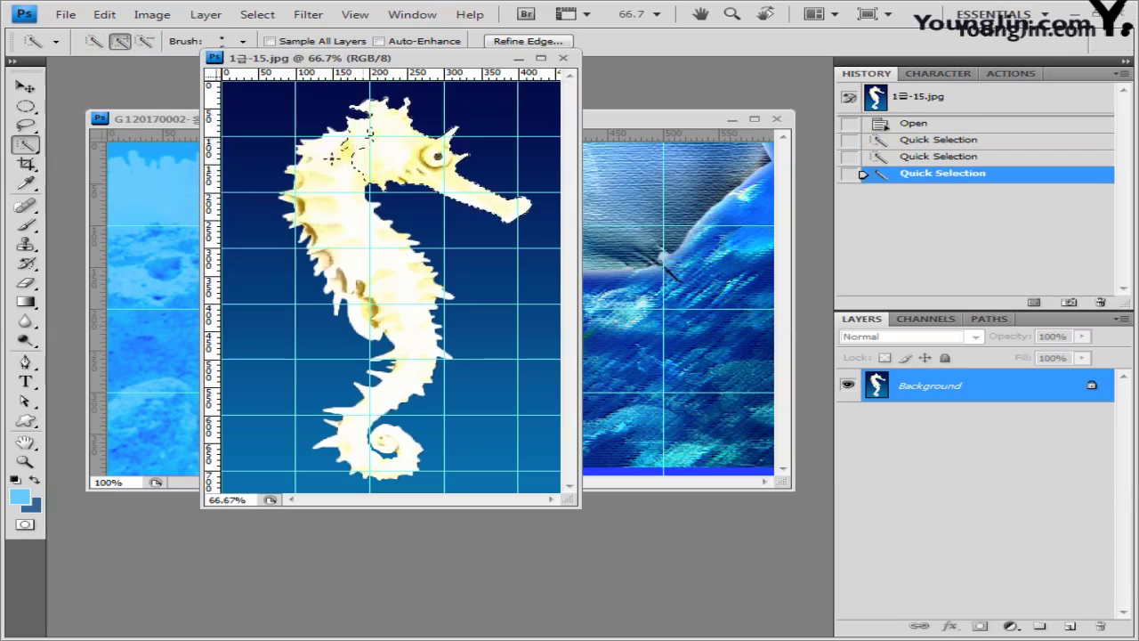
pyautogui.moveTo(331, 159)
pyautogui.mouseDown()
pyautogui.moveTo(331, 194)
pyautogui.moveTo(401, 316)
pyautogui.mouseUp()
pyautogui.click(376, 152)
pyautogui.moveTo(374, 129)
pyautogui.mouseDown()
pyautogui.moveTo(331, 189)
pyautogui.moveTo(363, 140)
pyautogui.moveTo(342, 155)
pyautogui.moveTo(373, 133)
pyautogui.moveTo(334, 161)
pyautogui.moveTo(366, 169)
pyautogui.mouseUp()
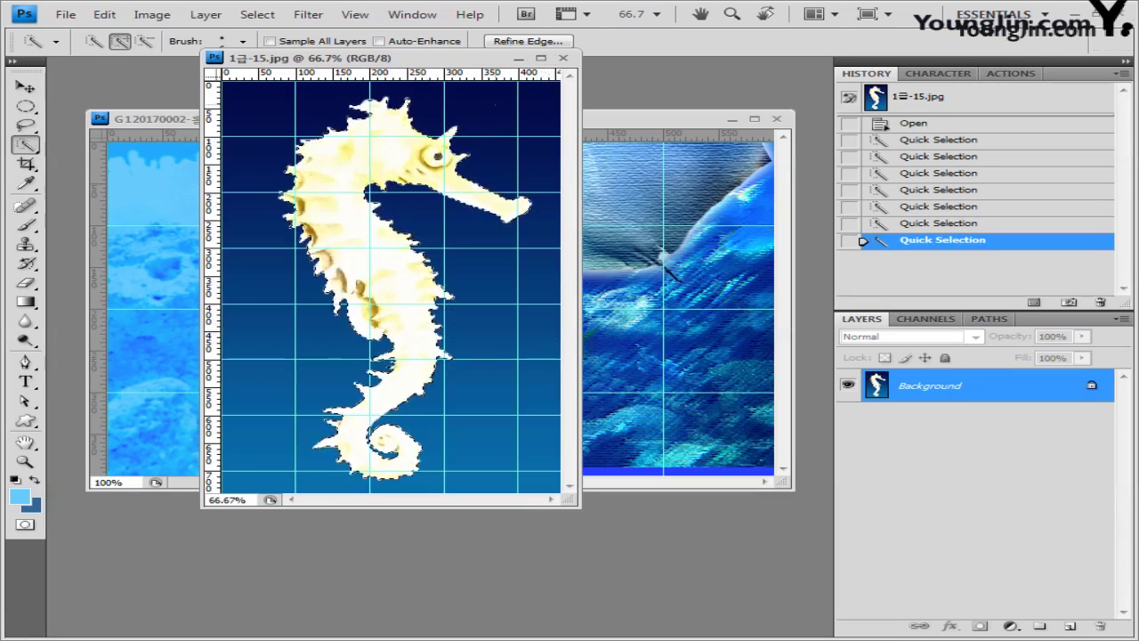
pyautogui.click(562, 58)
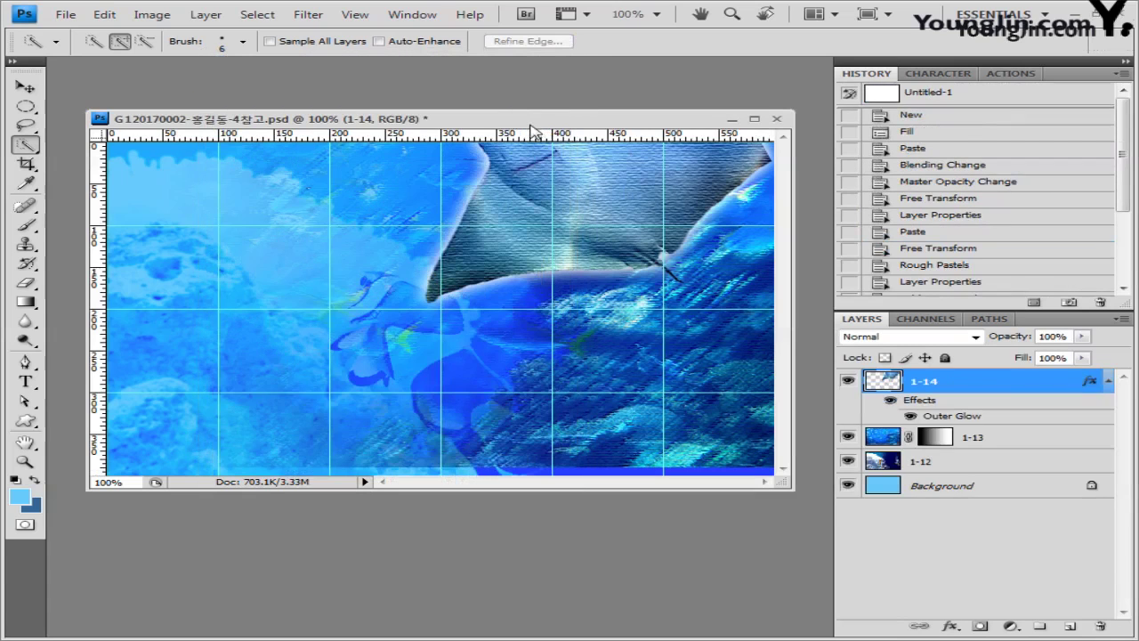
# Step: Paste the seahorse and shrink it to about half size at the top left
pyautogui.hotkey('ctrl', 'v')
pyautogui.hotkey('ctrl', 't')
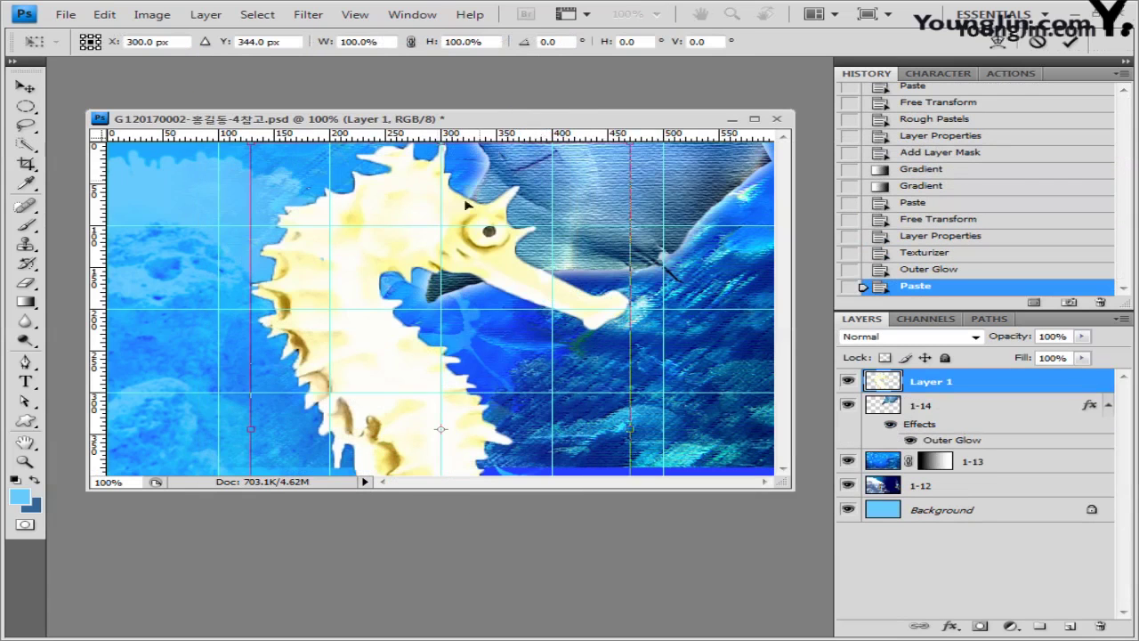
pyautogui.moveTo(251, 147); pyautogui.dragTo(346, 300)
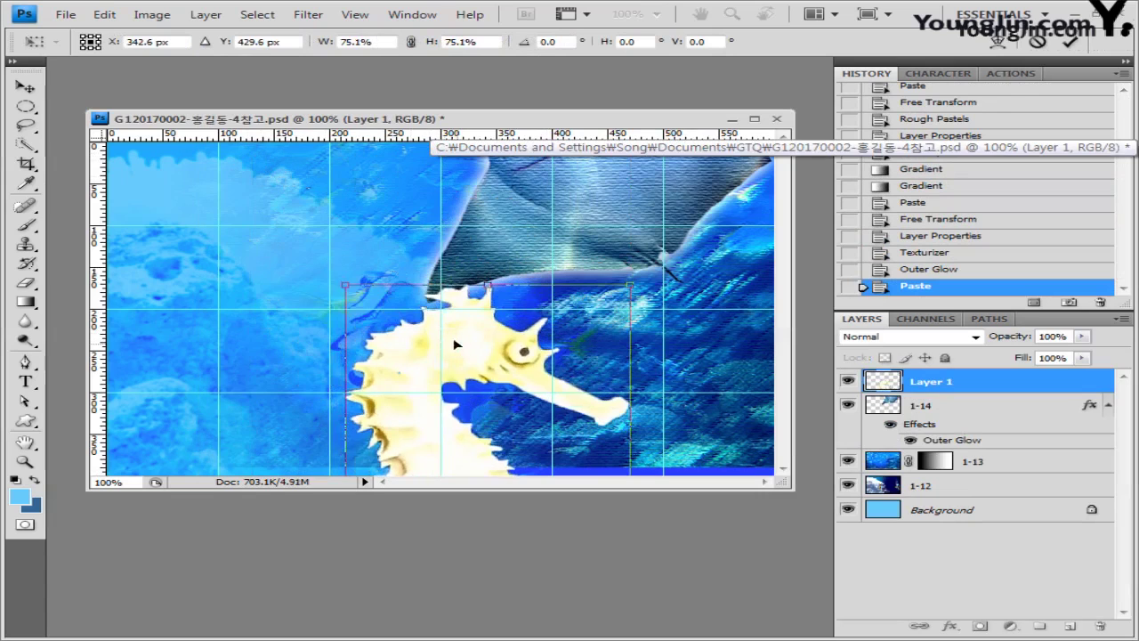
pyautogui.moveTo(413, 334); pyautogui.dragTo(232, 213)
pyautogui.moveTo(165, 177); pyautogui.dragTo(275, 395)
pyautogui.press('Return')
# Step: Rename the seahorse layer to 1-15
pyautogui.press('w')
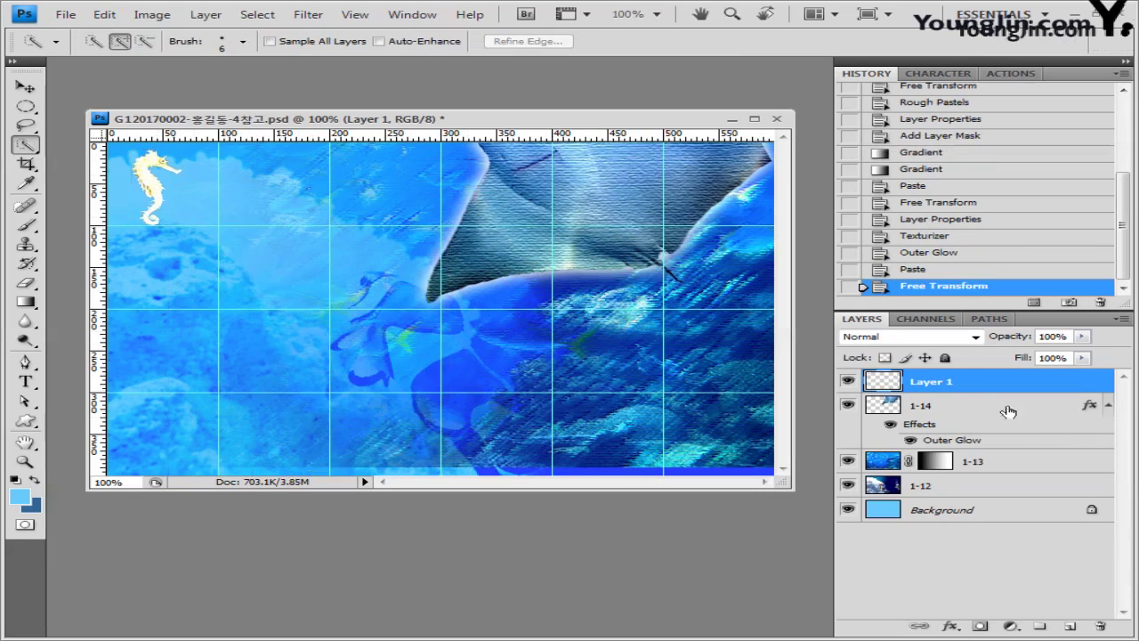
pyautogui.doubleClick(935, 382)
pyautogui.write('1-15')
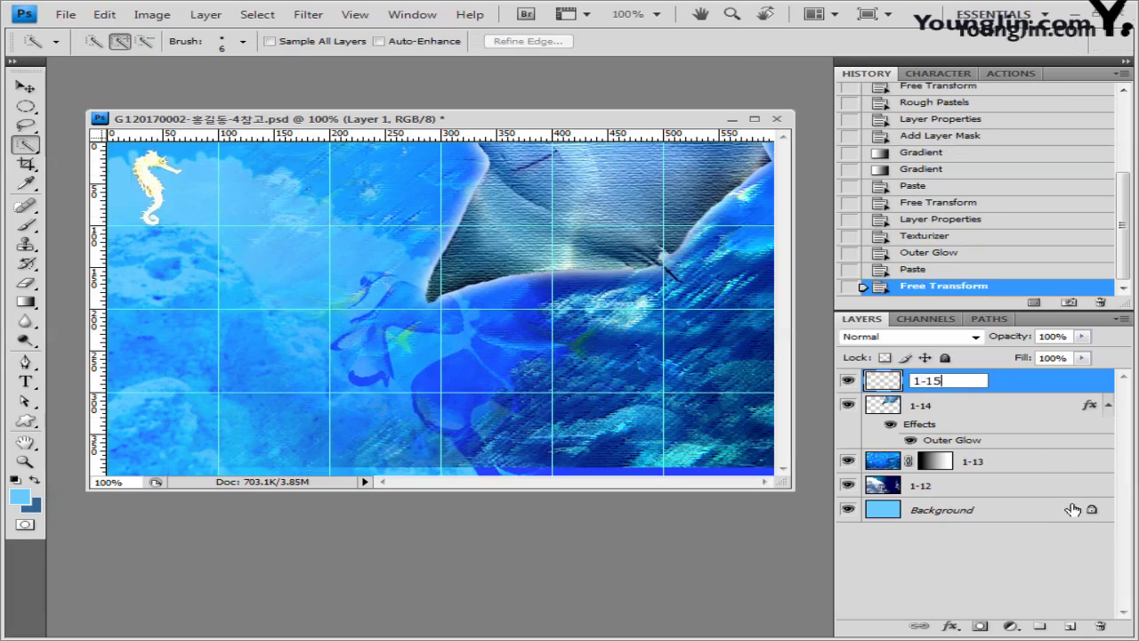
pyautogui.press('Return')
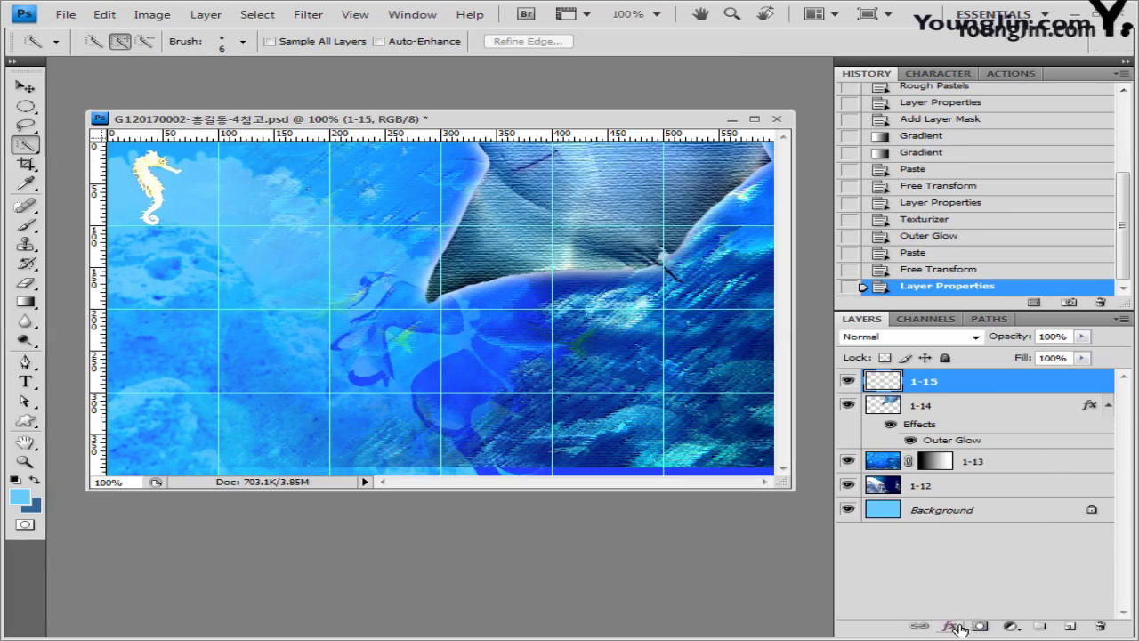
# Step: Give layer 1-15 a Drop Shadow and open the penguin photo 1급-16.jpg
pyautogui.click(951, 626)
pyautogui.click(1030, 446)
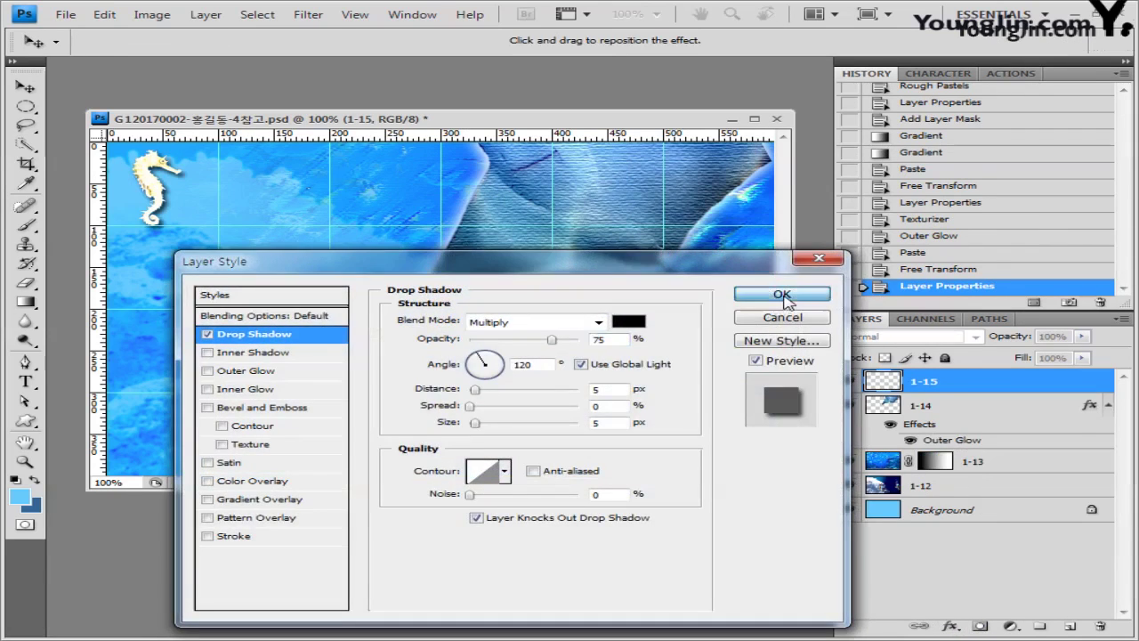
pyautogui.click(783, 295)
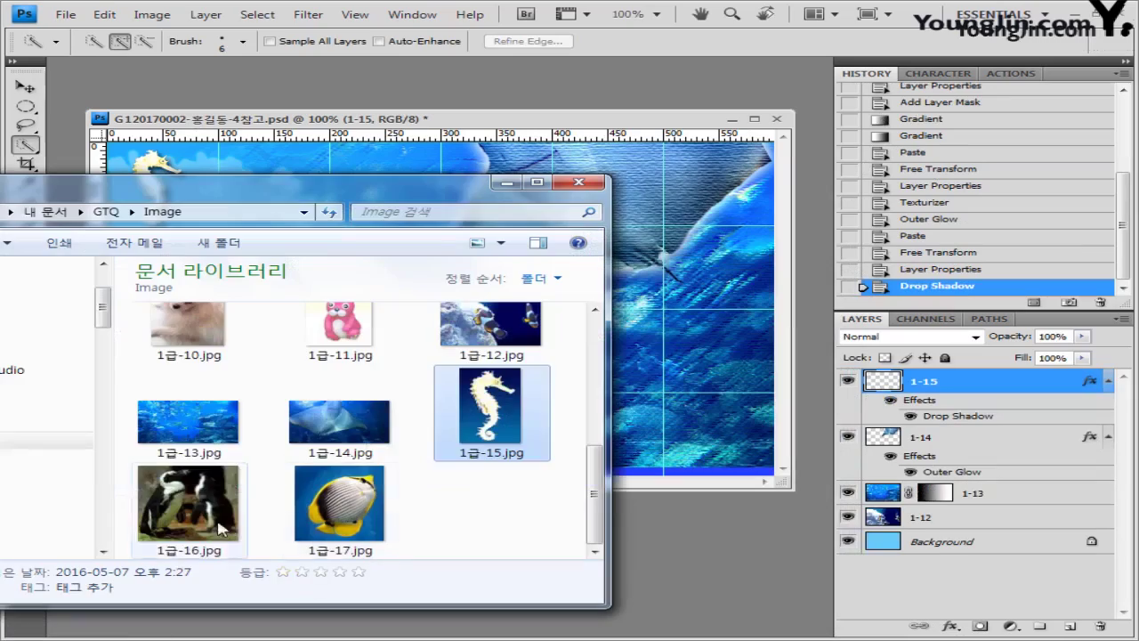
pyautogui.moveTo(190, 470); pyautogui.dragTo(718, 525)
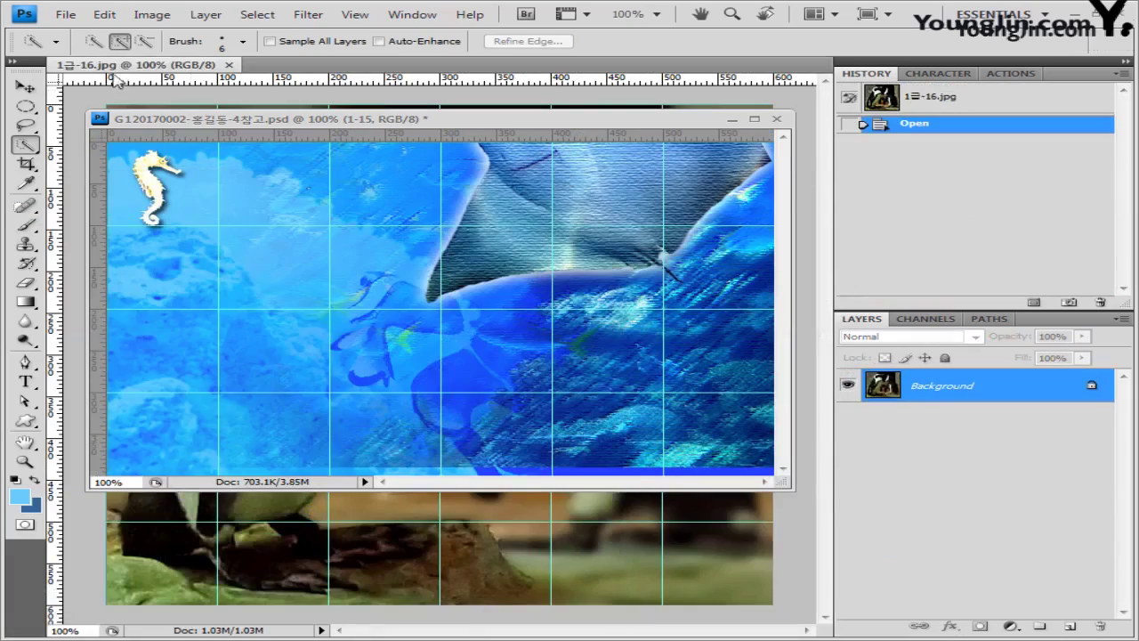
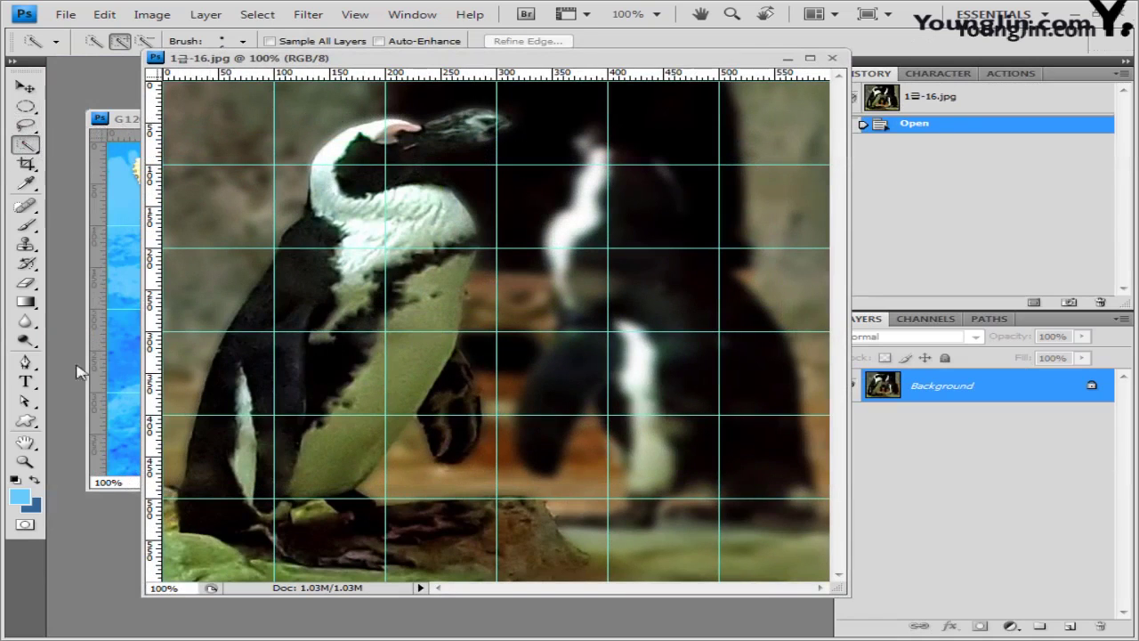
# Step: With the Pen tool selected, hide the grid and reposition and slightly enlarge the 1급-16.jpg window
pyautogui.click(25, 362)
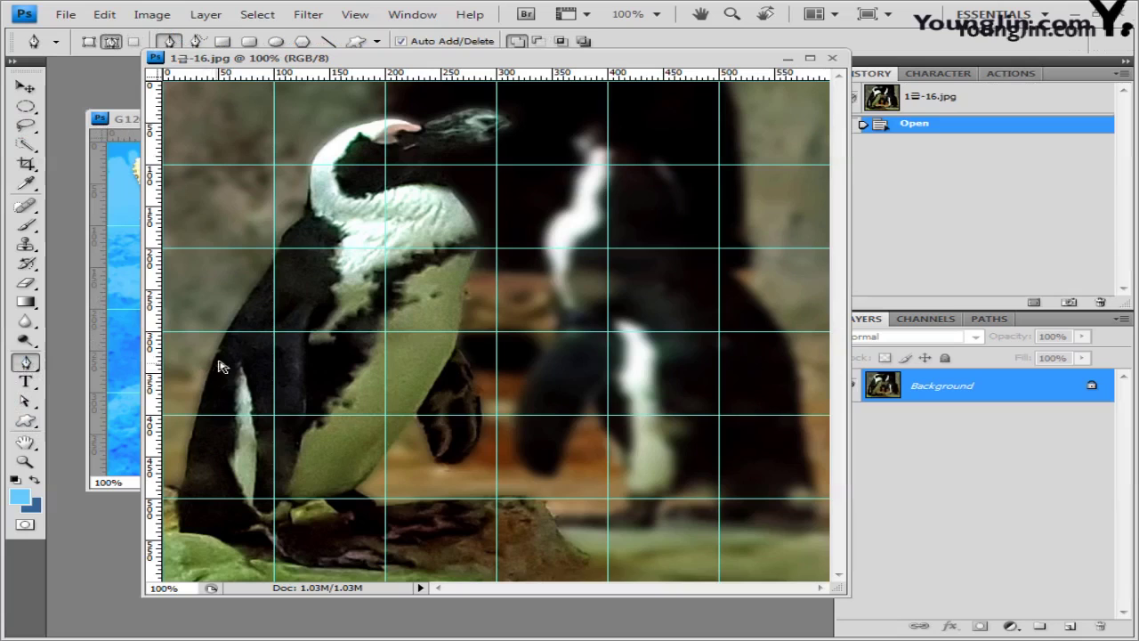
pyautogui.hotkey('ctrl', 'h')
pyautogui.click(355, 14)
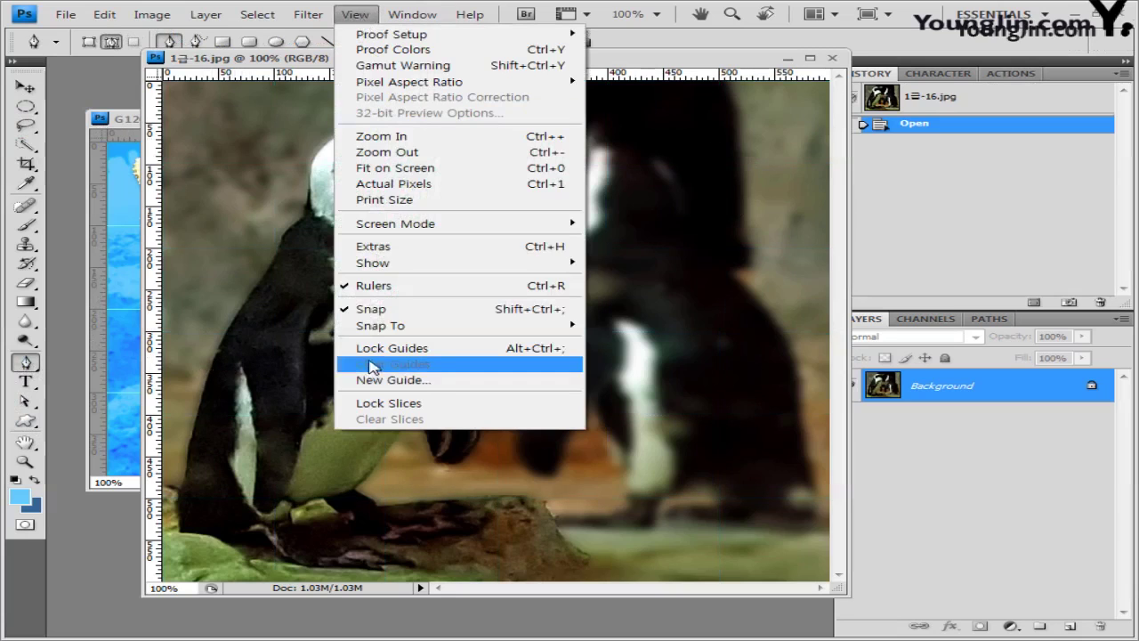
pyautogui.click(398, 311)
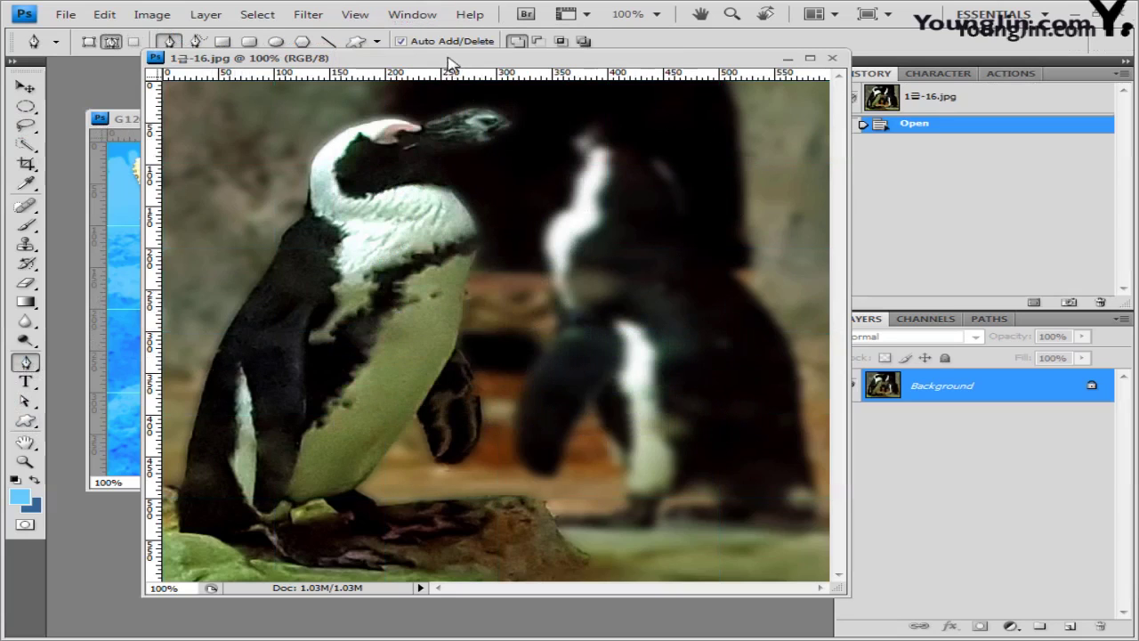
pyautogui.moveTo(488, 64); pyautogui.dragTo(422, 88)
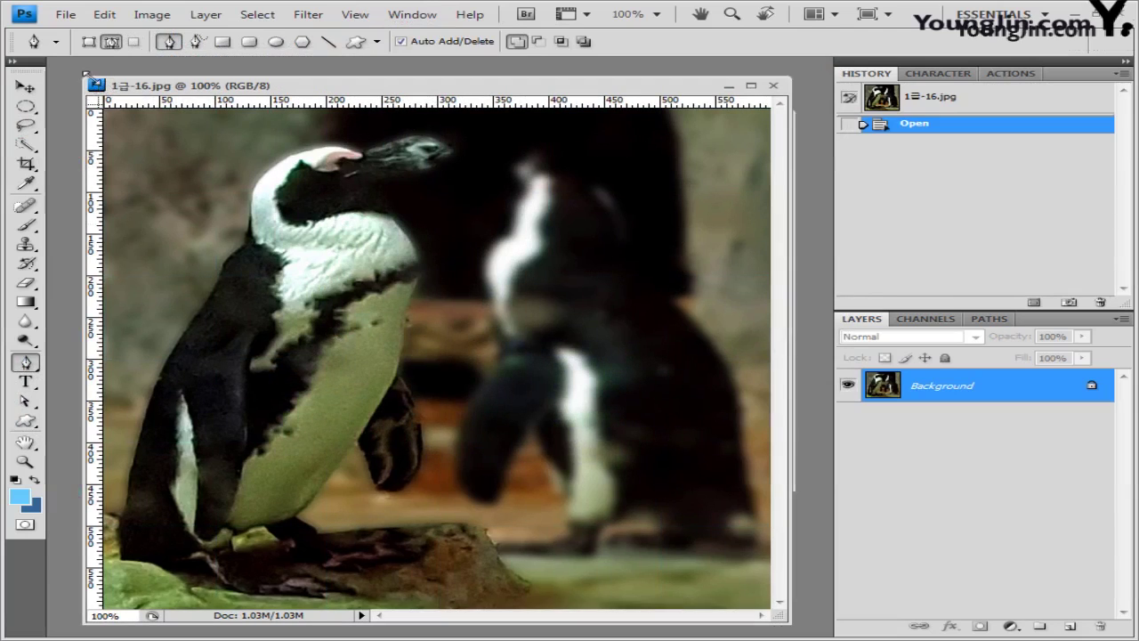
pyautogui.moveTo(77, 68); pyautogui.dragTo(75, 66)
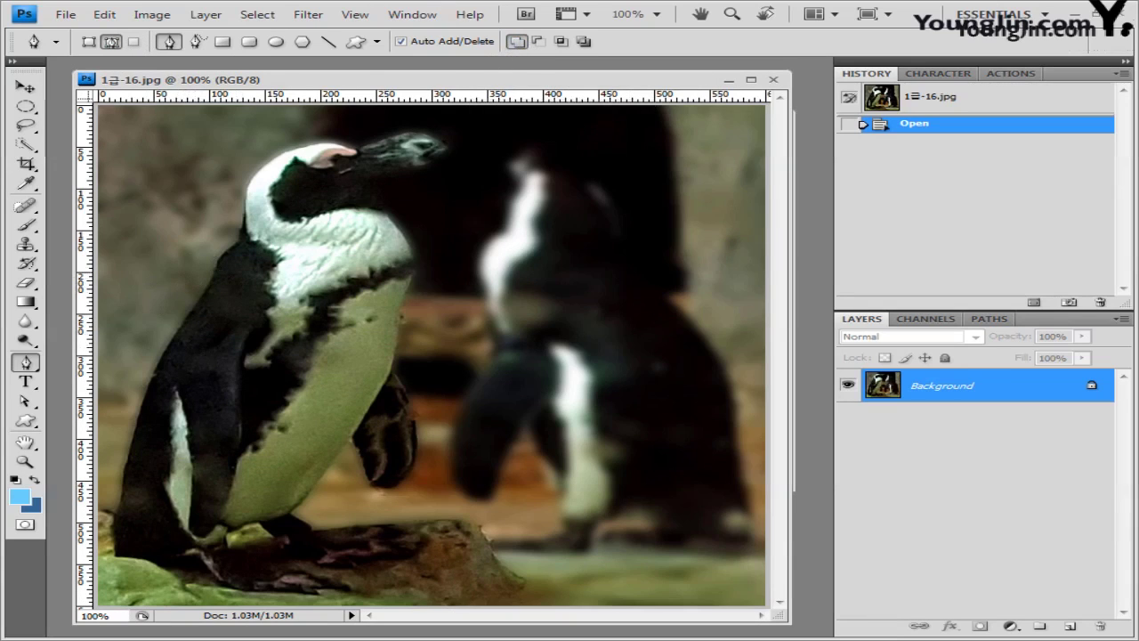
# Step: Trace the penguin's back, head, beak, chin and front with Pen anchor points
pyautogui.click(100, 510)
pyautogui.click(122, 500)
pyautogui.click(128, 460)
pyautogui.click(153, 374)
pyautogui.click(188, 313)
pyautogui.click(216, 265)
pyautogui.click(239, 240)
pyautogui.click(245, 213)
pyautogui.click(247, 184)
pyautogui.click(300, 145)
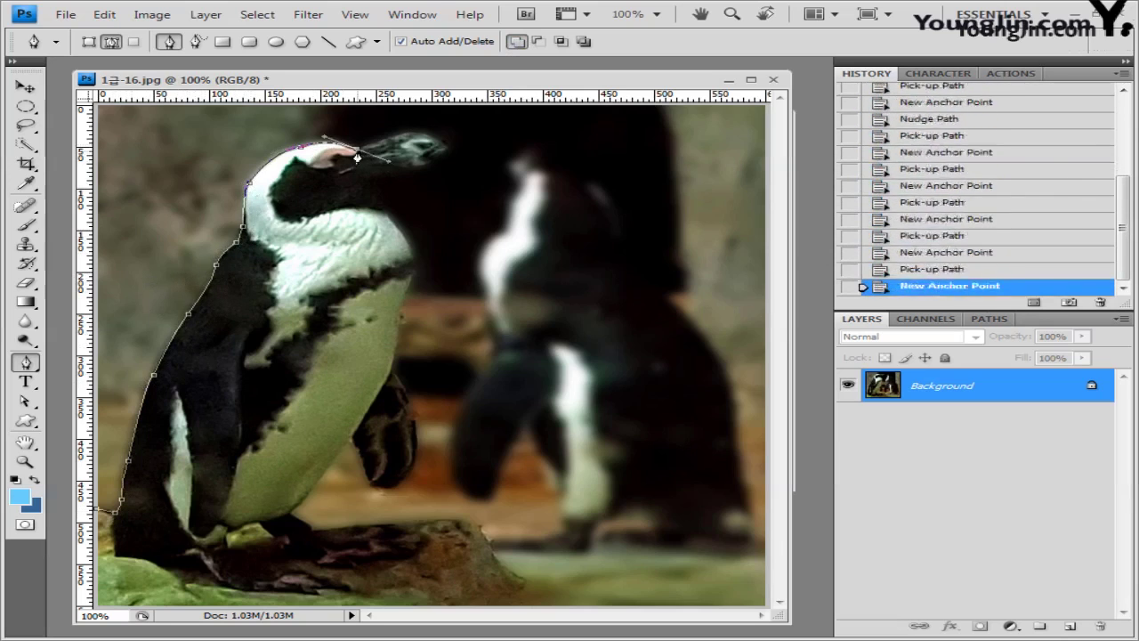
pyautogui.click(356, 149)
pyautogui.click(414, 133)
pyautogui.click(447, 149)
pyautogui.click(424, 171)
pyautogui.click(389, 183)
pyautogui.click(403, 239)
pyautogui.click(415, 267)
pyautogui.click(400, 307)
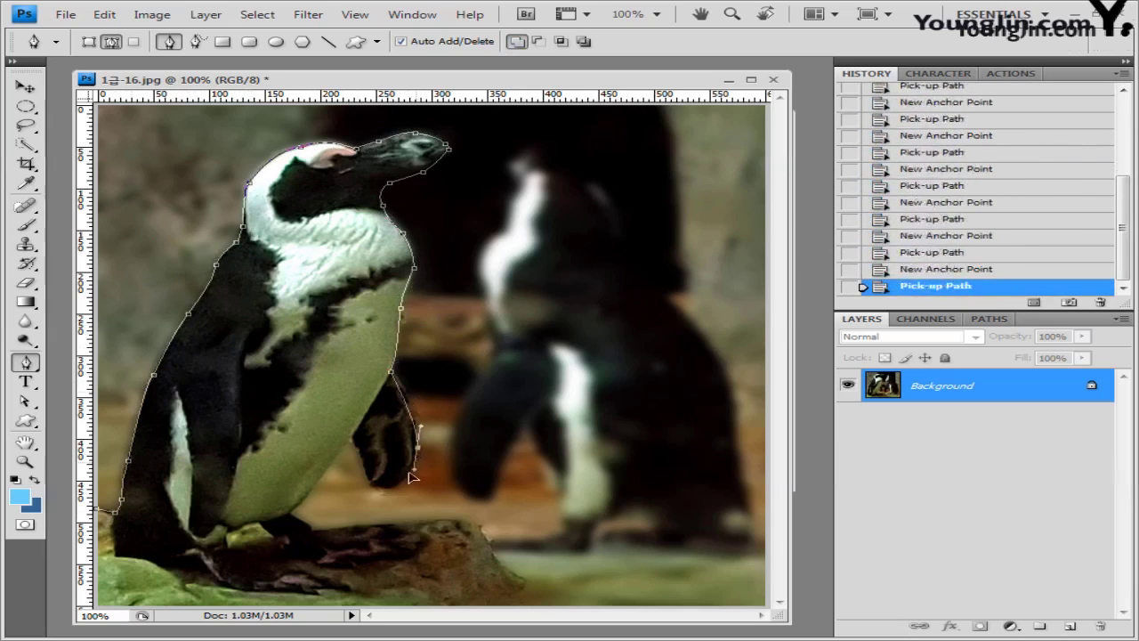
# Step: Continue the outline around the flipper and rock, closing the path at its start point
pyautogui.click(418, 445)
pyautogui.click(392, 488)
pyautogui.click(354, 436)
pyautogui.click(314, 485)
pyautogui.click(312, 530)
pyautogui.click(481, 529)
pyautogui.click(527, 603)
pyautogui.click(100, 510)
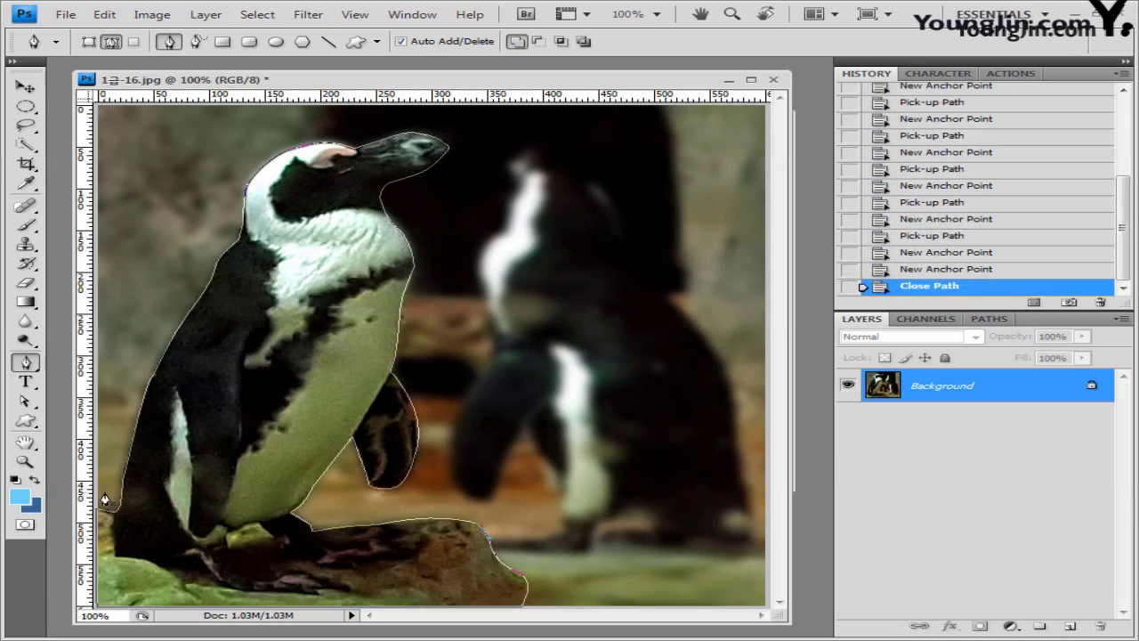
# Step: Convert the closed path into a selection and close the penguin photo without saving
pyautogui.hotkey('ctrl', 'Return')
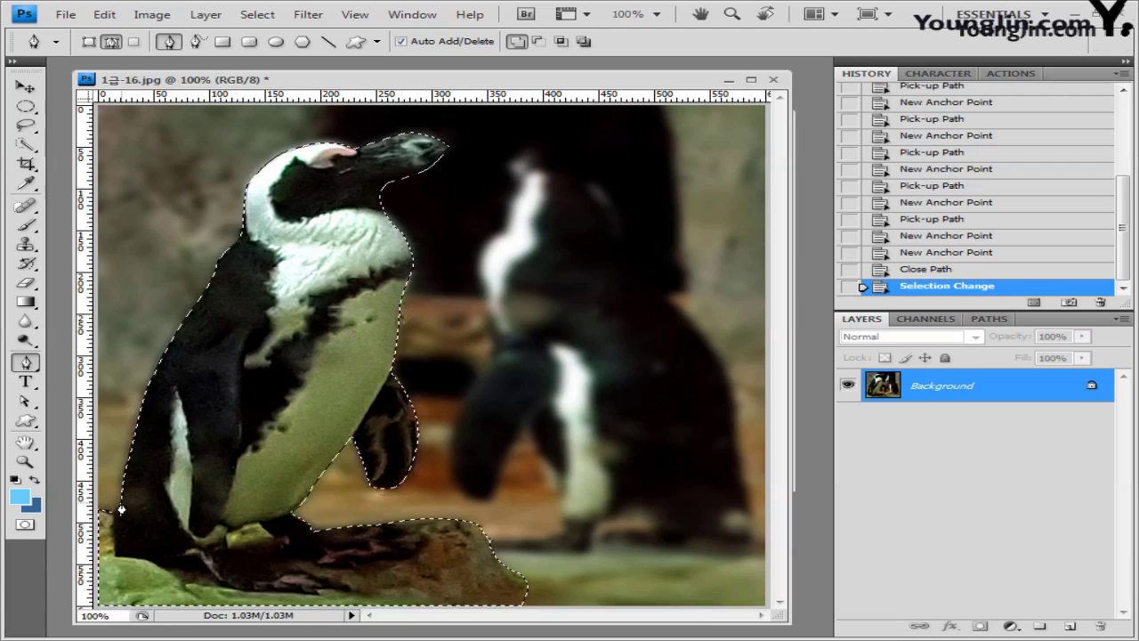
pyautogui.click(773, 79)
pyautogui.click(572, 256)
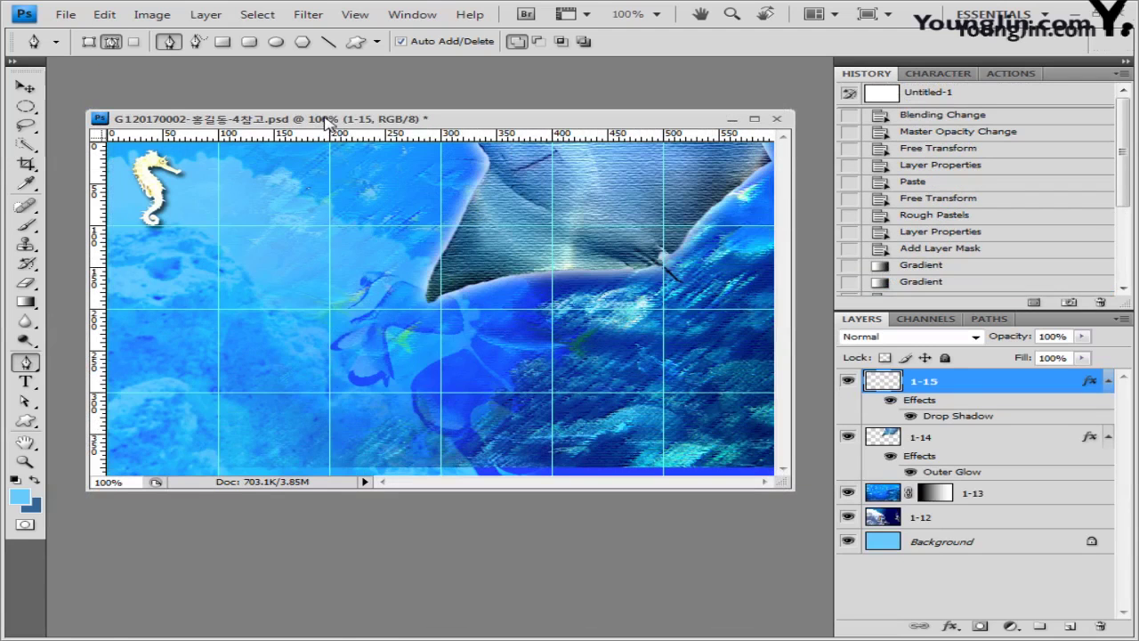
# Step: Paste the penguin, flip it horizontally, shrink it to about 49% and place it right
pyautogui.hotkey('ctrl', 'v')
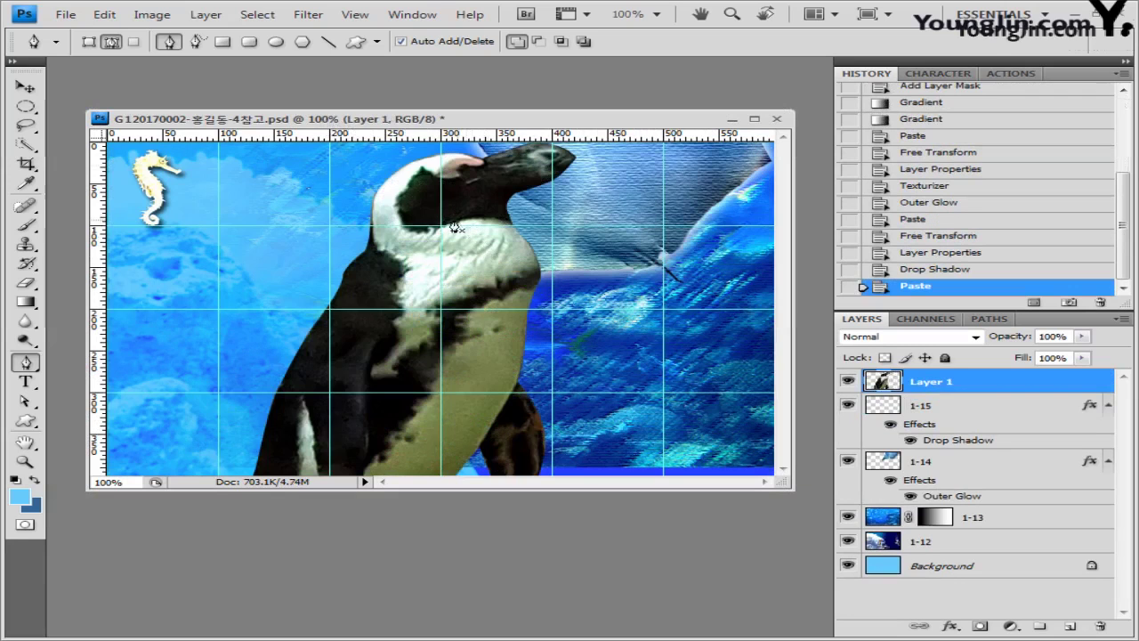
pyautogui.hotkey('ctrl', 't')
pyautogui.moveTo(225, 142); pyautogui.dragTo(258, 165)
pyautogui.rightClick(414, 214)
pyautogui.click(529, 445)
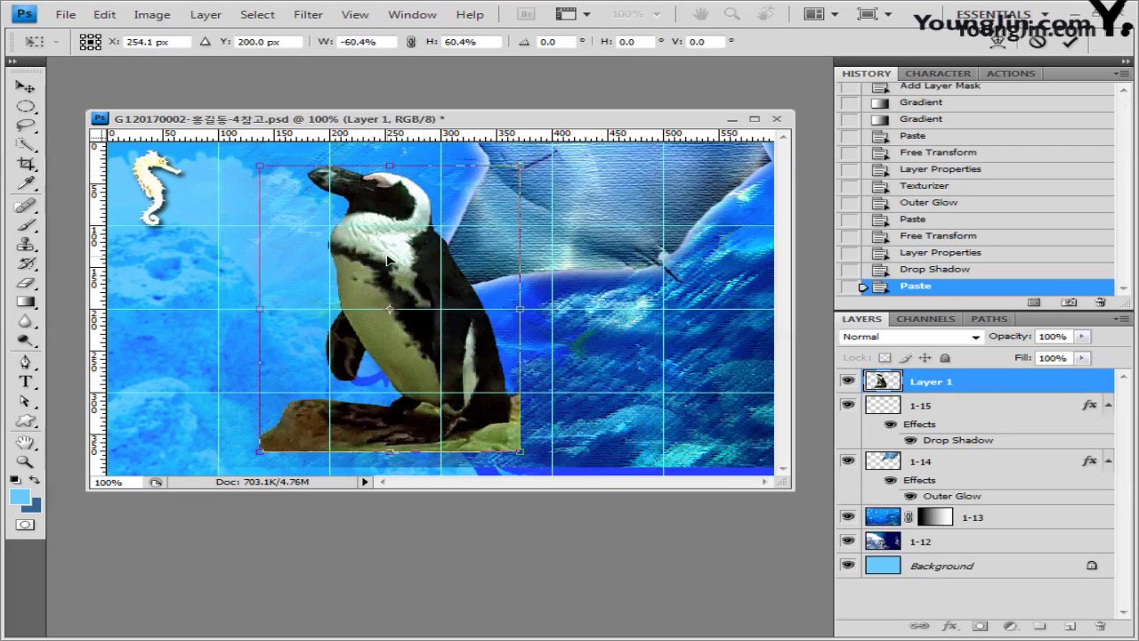
pyautogui.moveTo(405, 260); pyautogui.dragTo(589, 276)
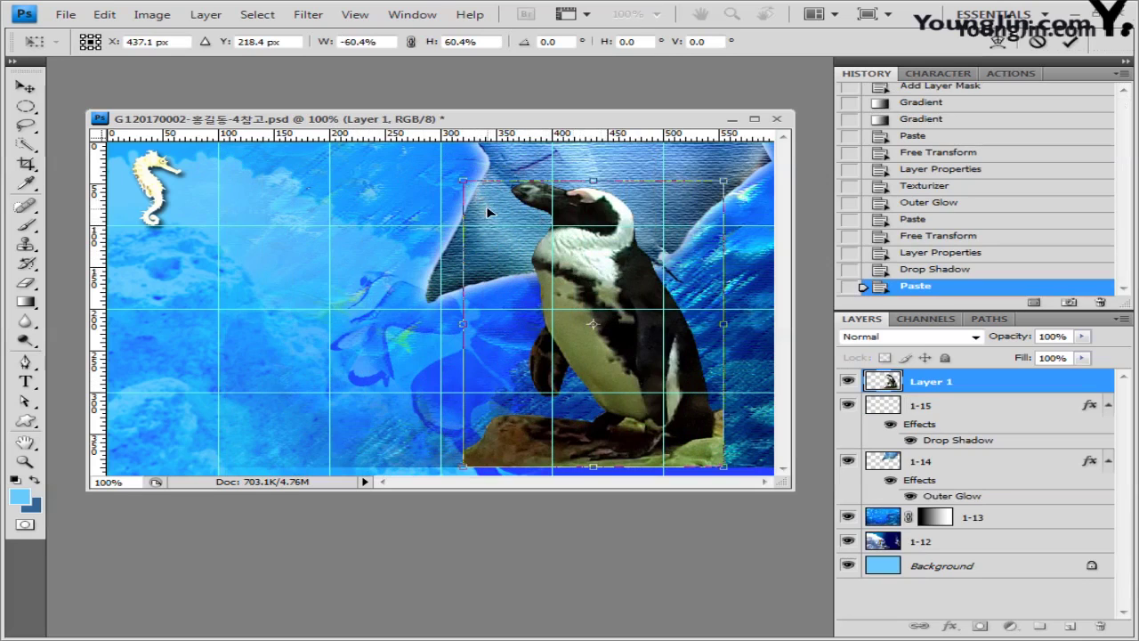
pyautogui.moveTo(464, 180); pyautogui.dragTo(497, 222)
pyautogui.press('Return')
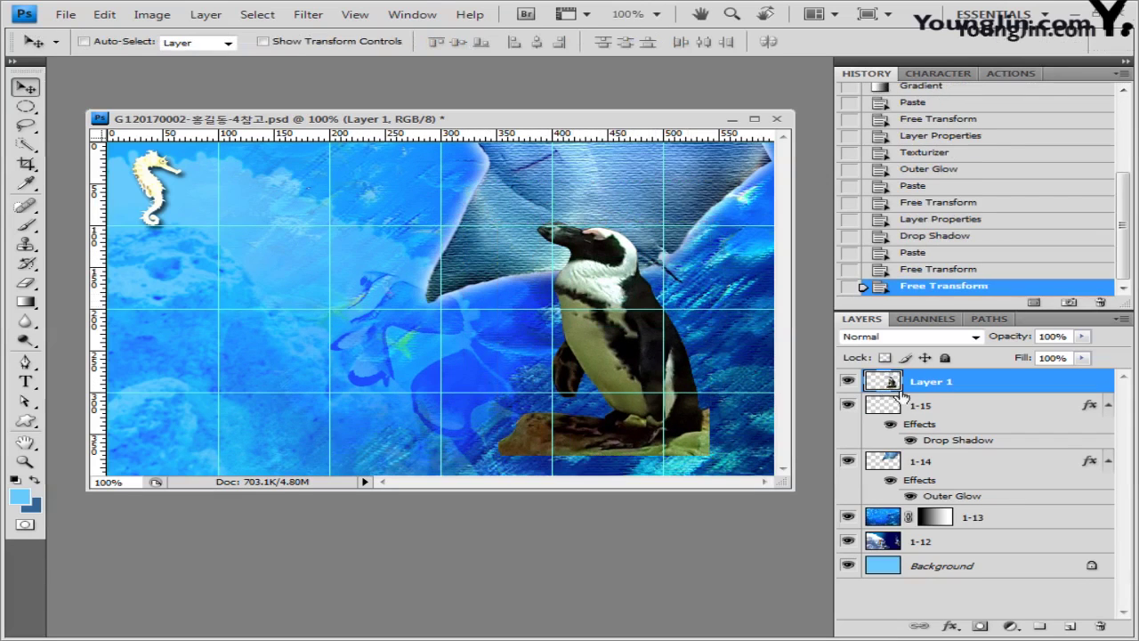
# Step: Rename the penguin layer to 1-16
pyautogui.doubleClick(926, 381)
pyautogui.write('1-16')
pyautogui.press('Return')
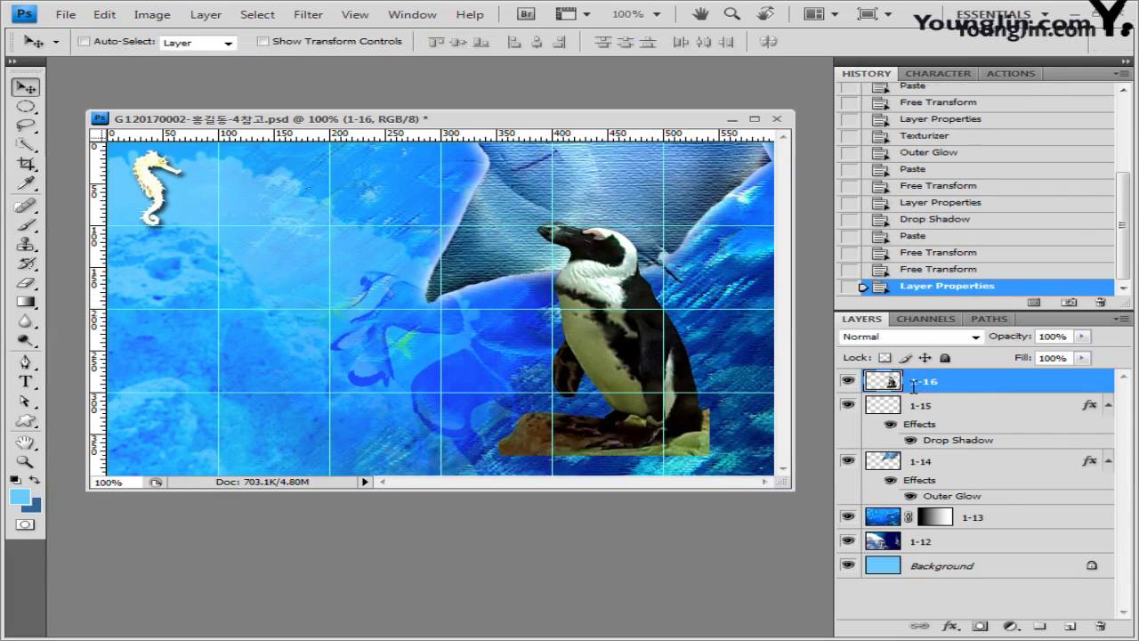
# Step: Give layer 1-16 a default Bevel and Emboss effect, then switch to the Image folder
pyautogui.click(952, 626)
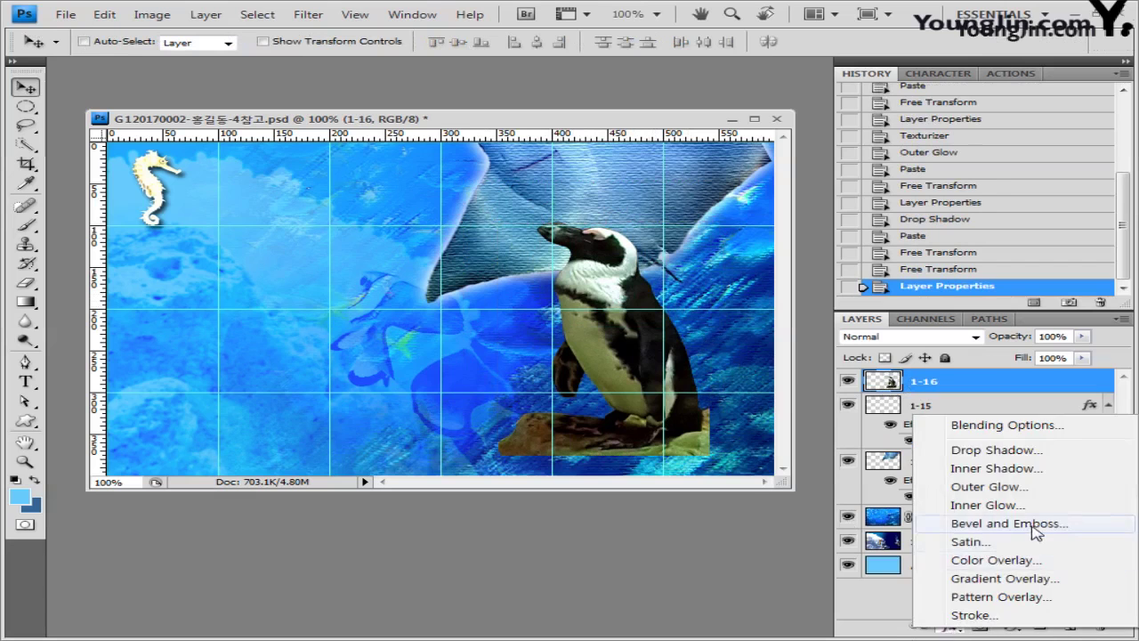
pyautogui.click(1002, 524)
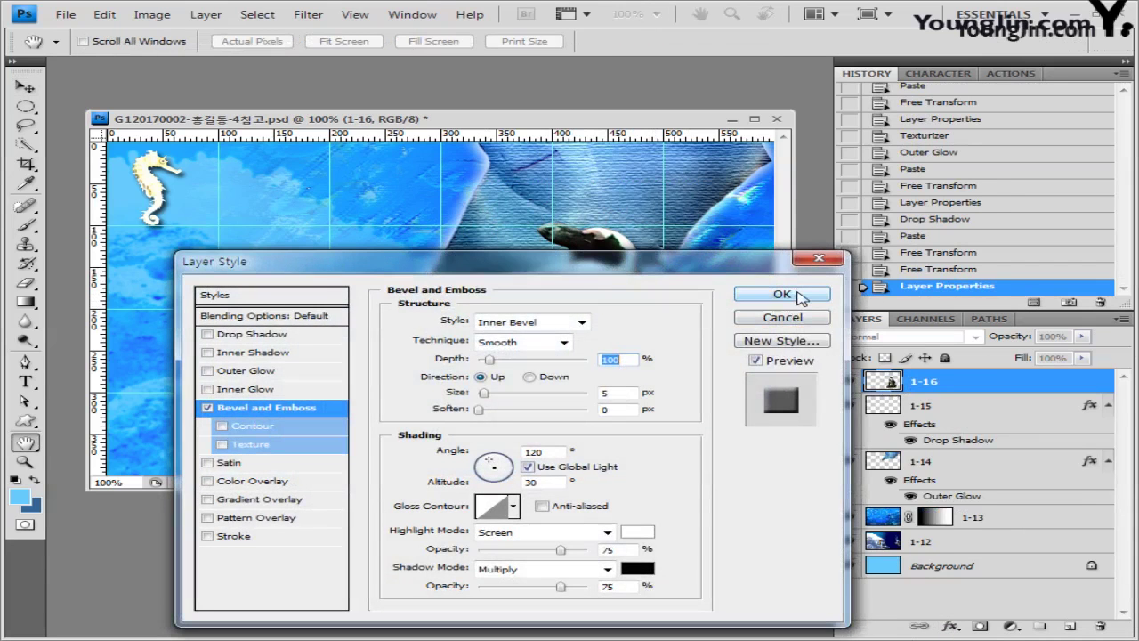
pyautogui.click(783, 294)
pyautogui.press('v')
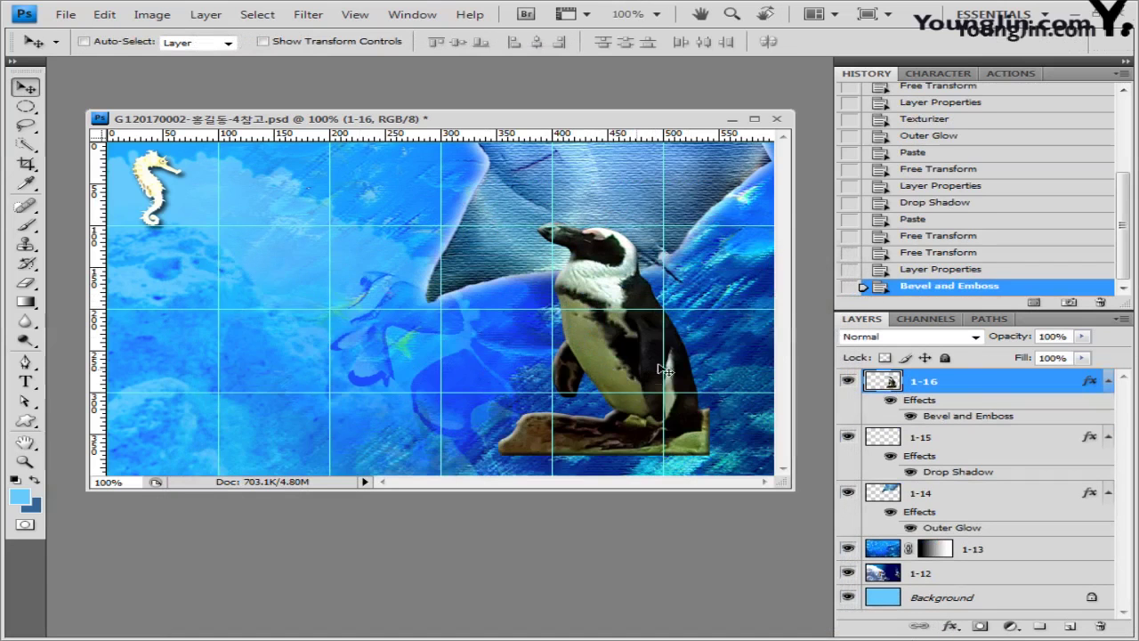
pyautogui.hotkey('alt', 'Tab')
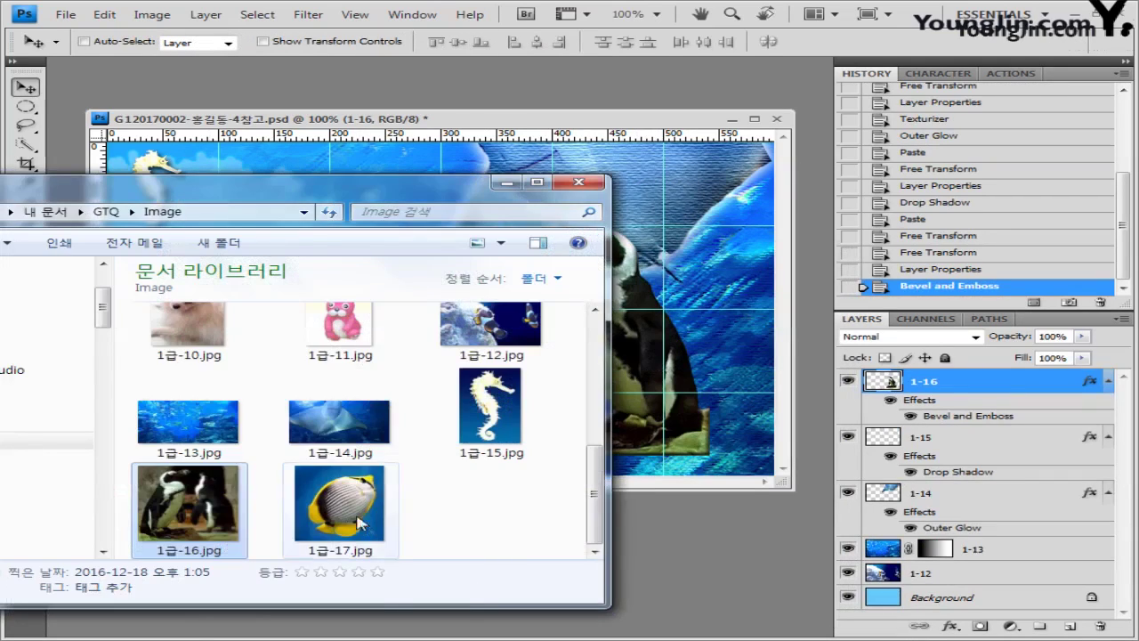
# Step: Open 1급-17.jpg and Magic Wand-select all its blue background in Add to selection mode
pyautogui.moveTo(356, 524); pyautogui.dragTo(721, 569)
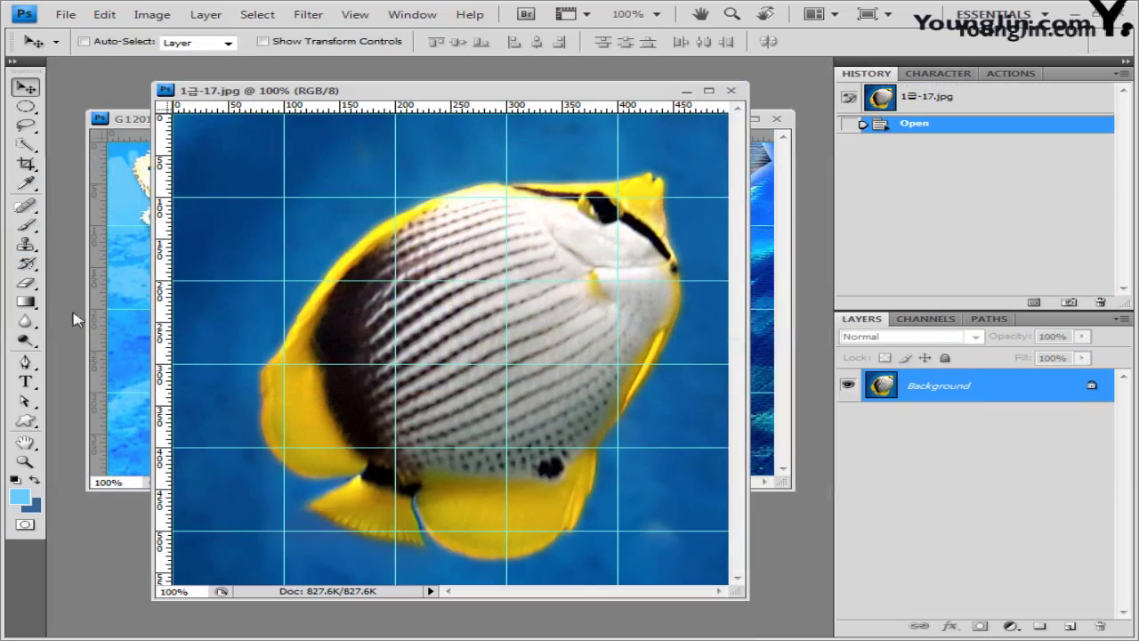
pyautogui.moveTo(26, 144); pyautogui.dragTo(109, 159)
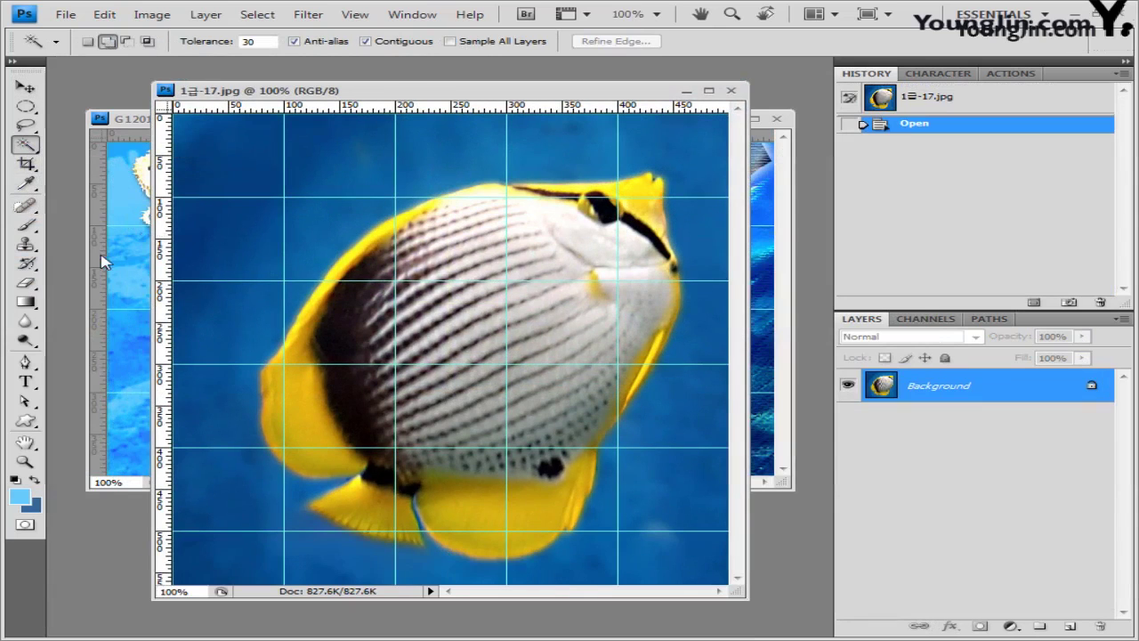
pyautogui.click(112, 42)
pyautogui.click(474, 149)
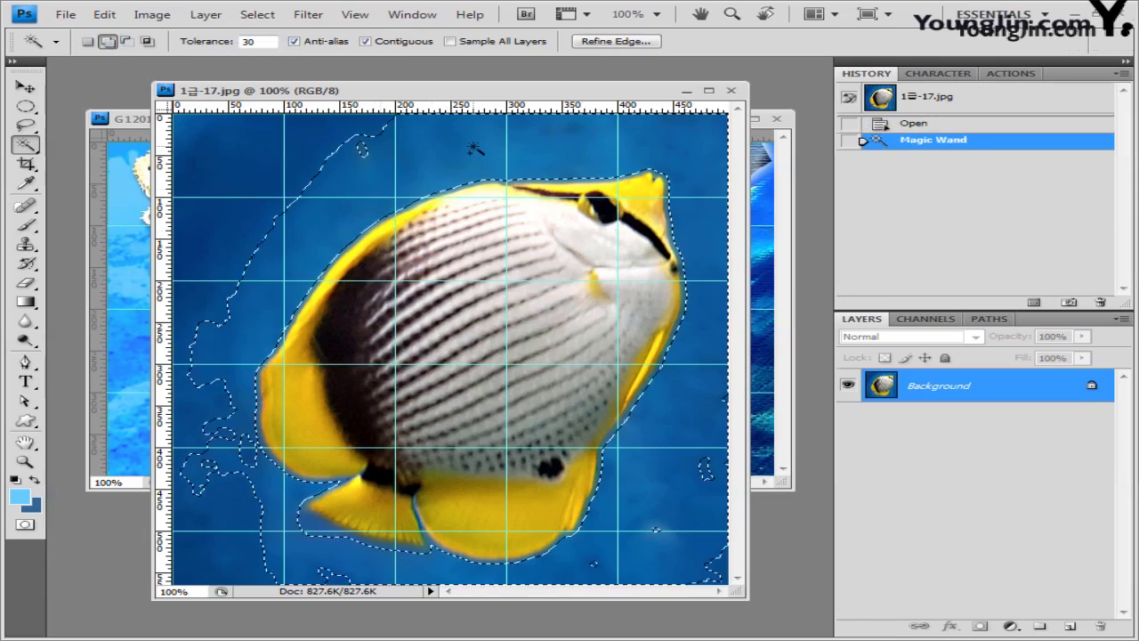
pyautogui.click(302, 188)
pyautogui.click(190, 168)
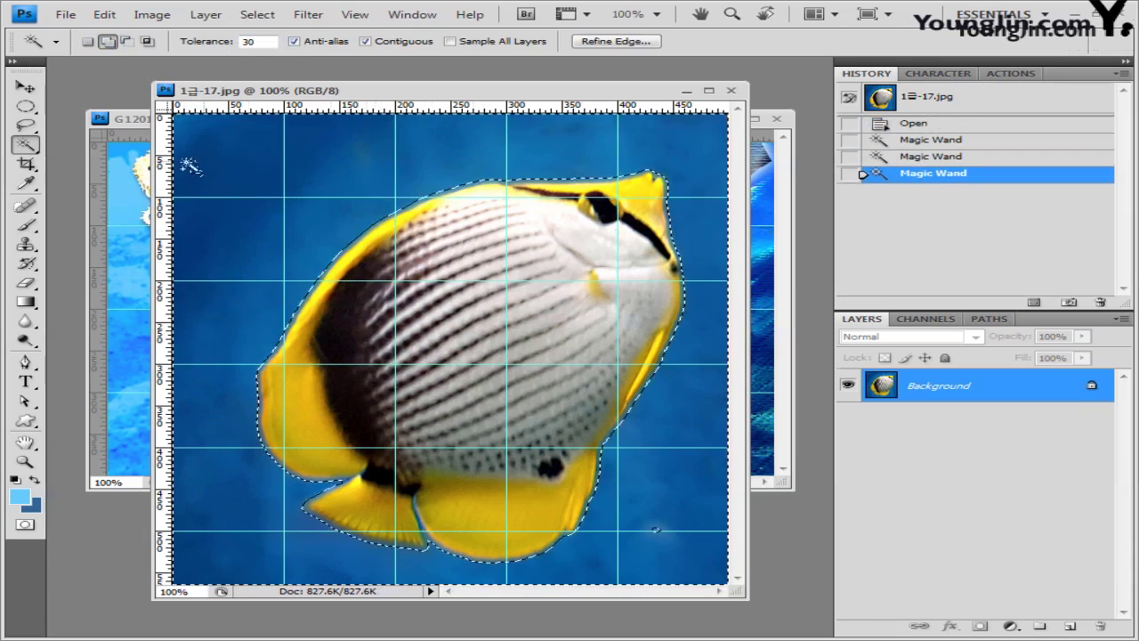
pyautogui.click(214, 173)
pyautogui.click(717, 213)
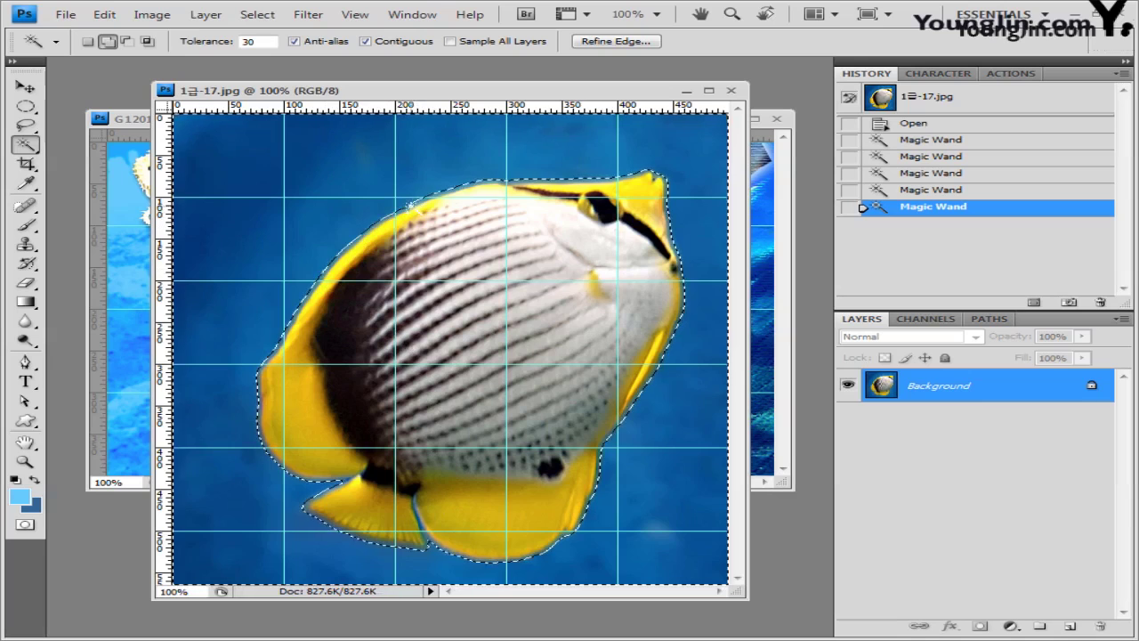
pyautogui.click(397, 221)
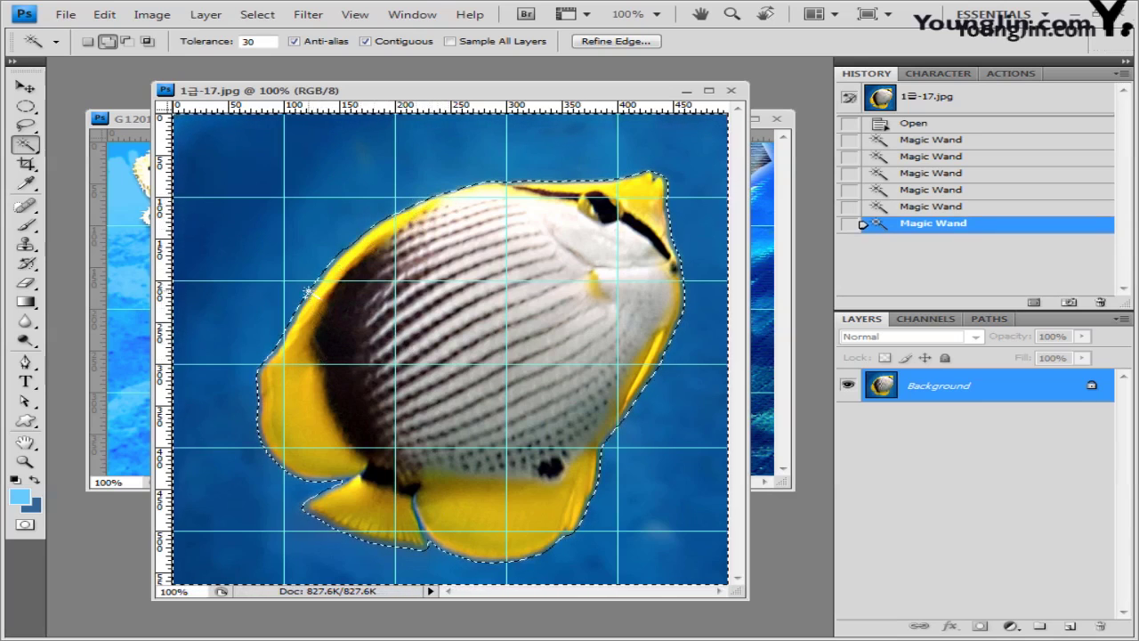
pyautogui.click(238, 436)
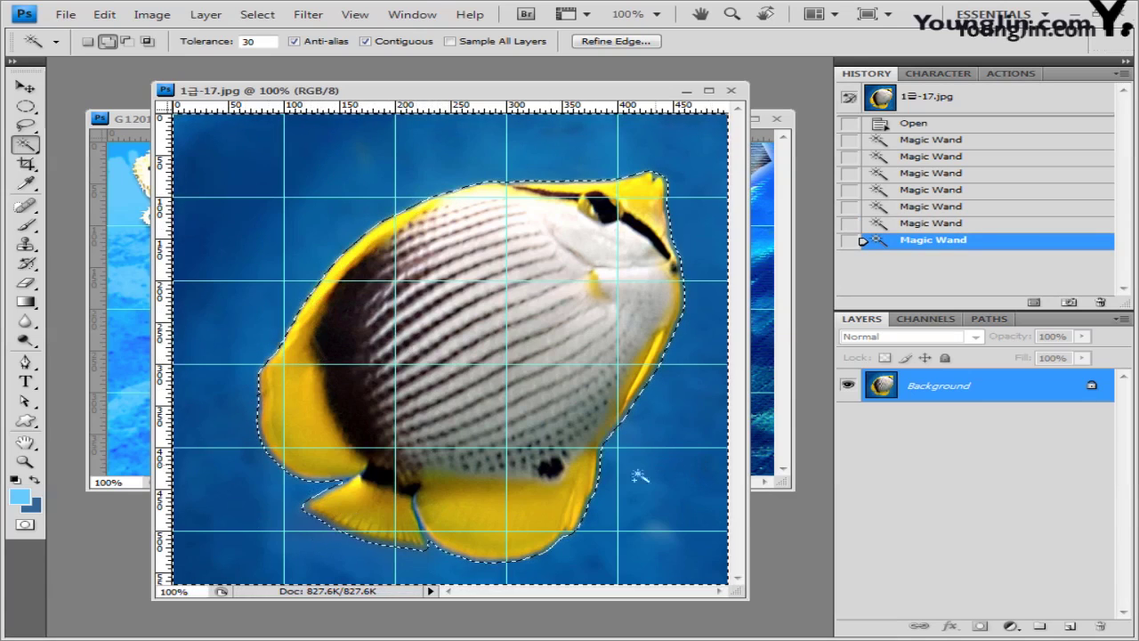
# Step: Invert the selection to isolate the fish, close the photo, and paste it into the collage
pyautogui.click(258, 14)
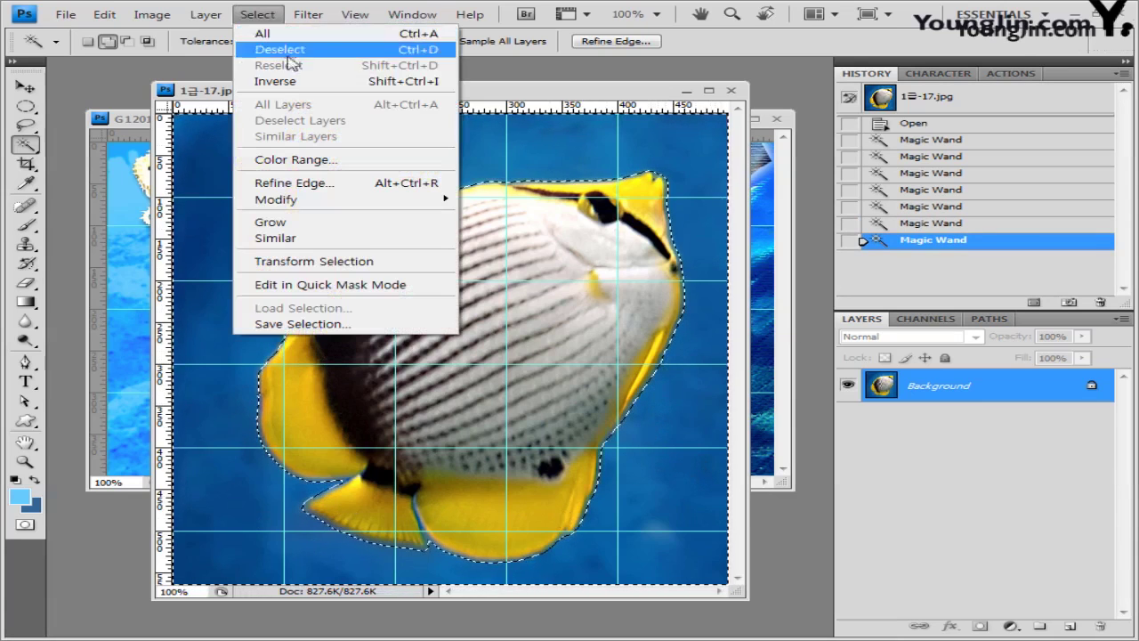
pyautogui.click(297, 81)
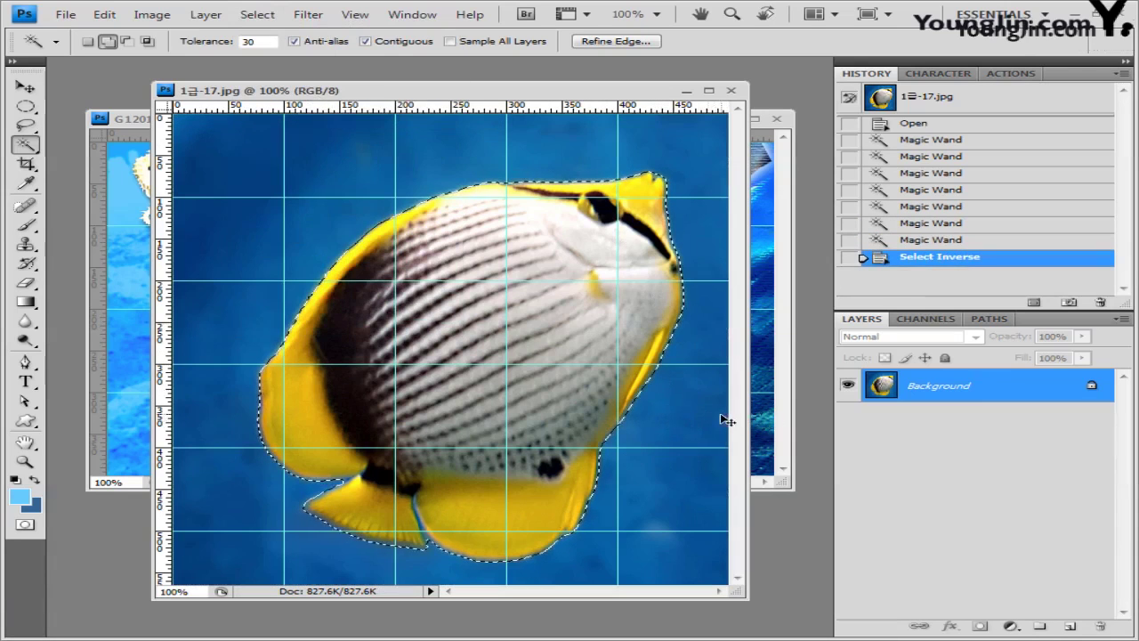
pyautogui.click(730, 91)
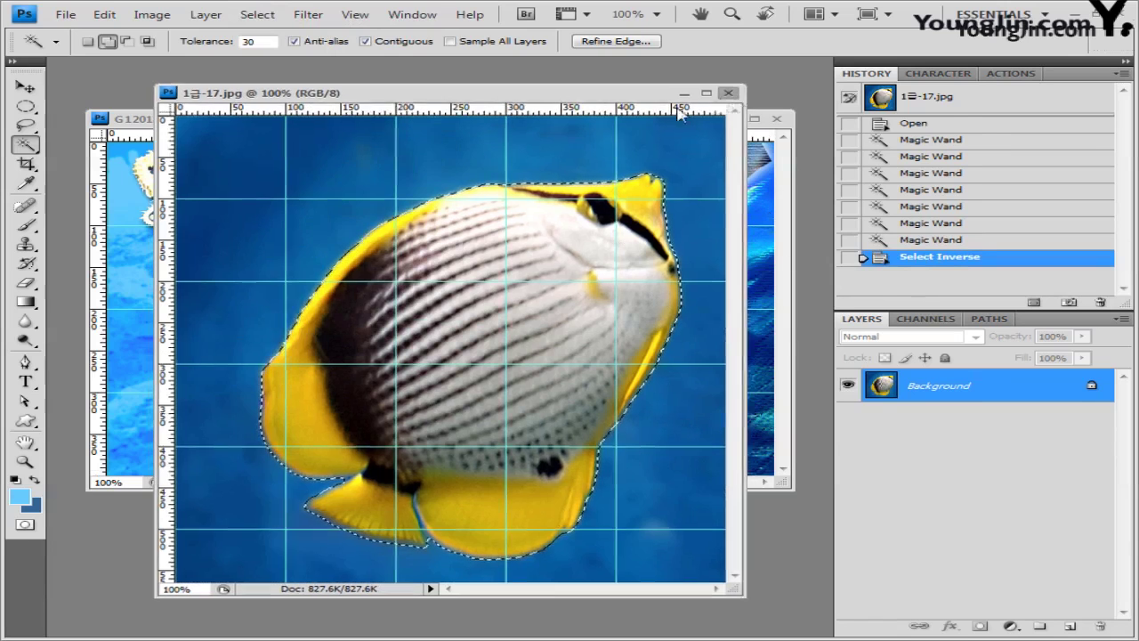
pyautogui.hotkey('ctrl', 'v')
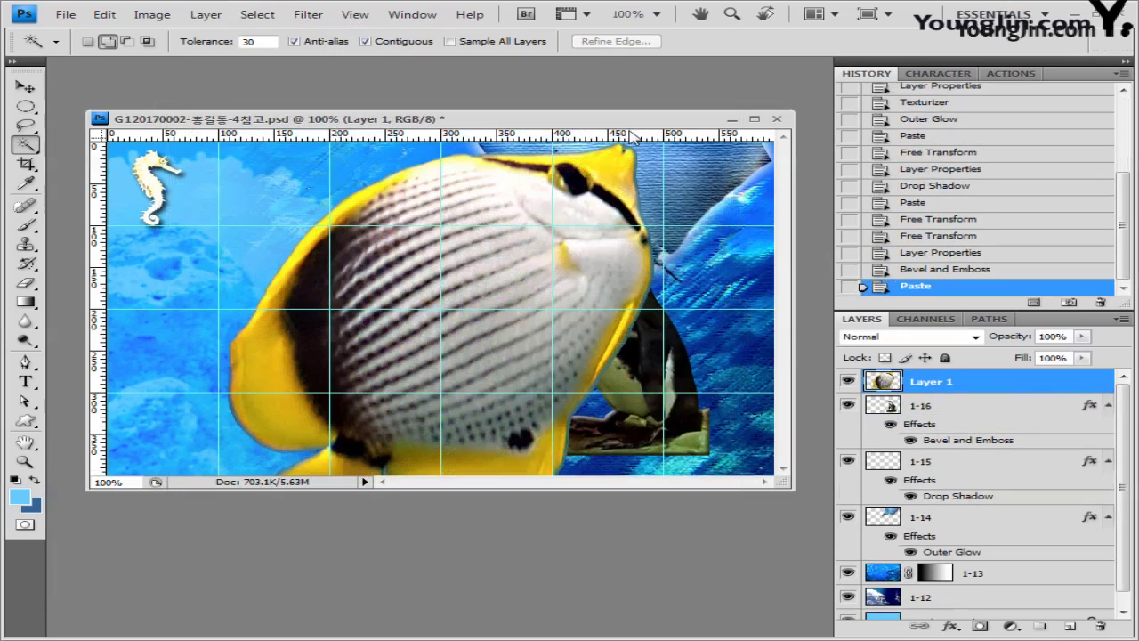
# Step: Scale the fish down to about 27% left of the penguin and load its pixels as a selection
pyautogui.hotkey('ctrl', 't')
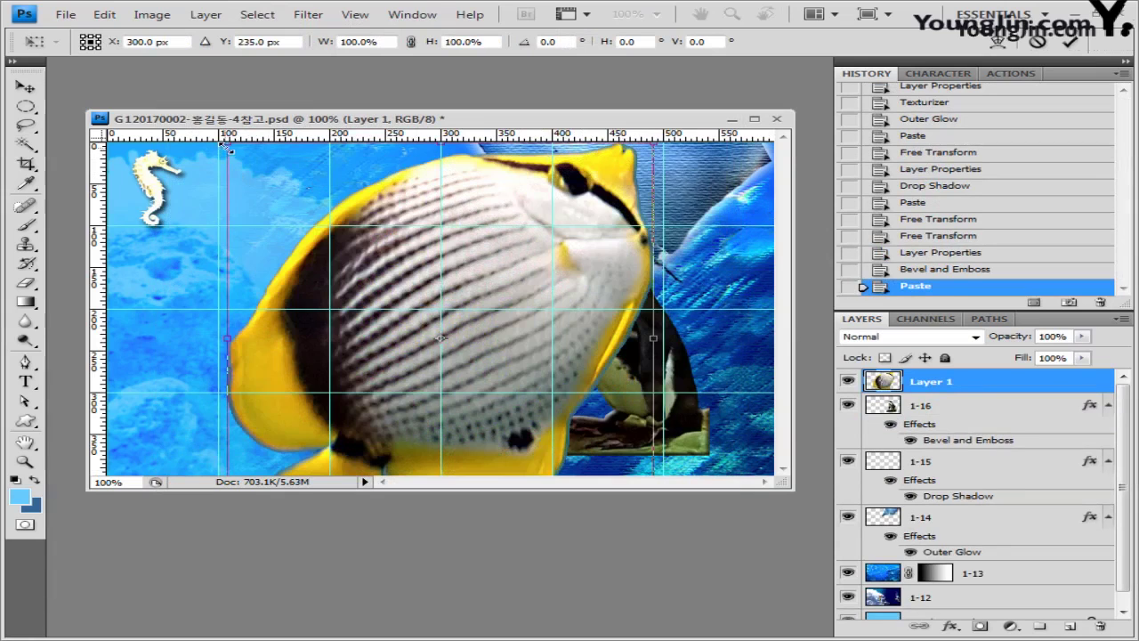
pyautogui.moveTo(226, 146); pyautogui.dragTo(356, 276)
pyautogui.moveTo(605, 303); pyautogui.dragTo(356, 296)
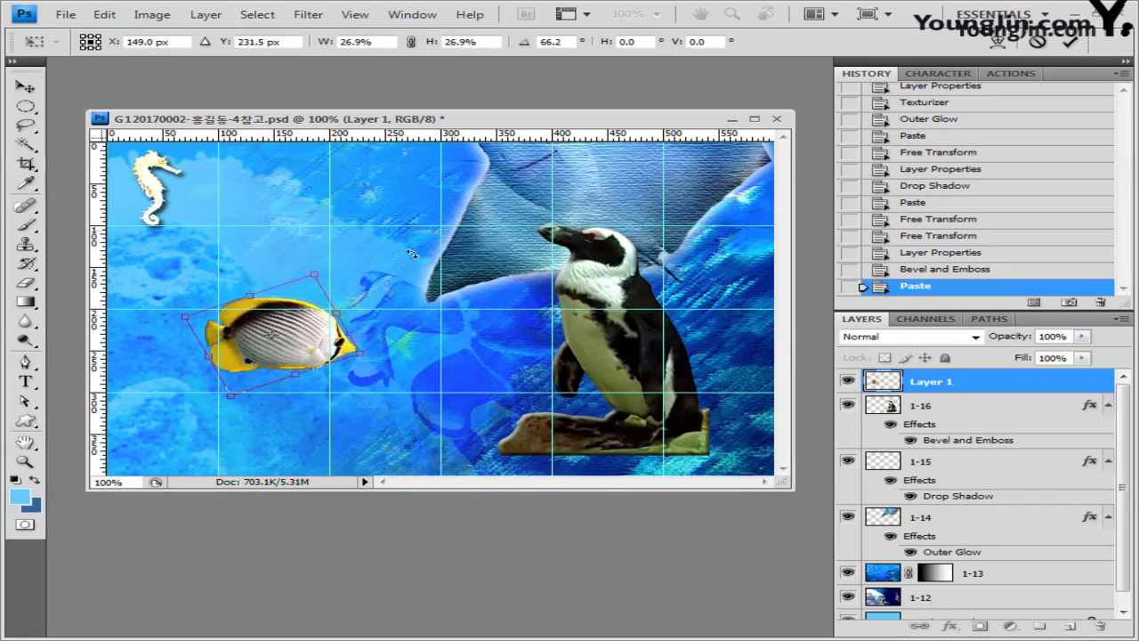
pyautogui.press('Return')
pyautogui.press('w')
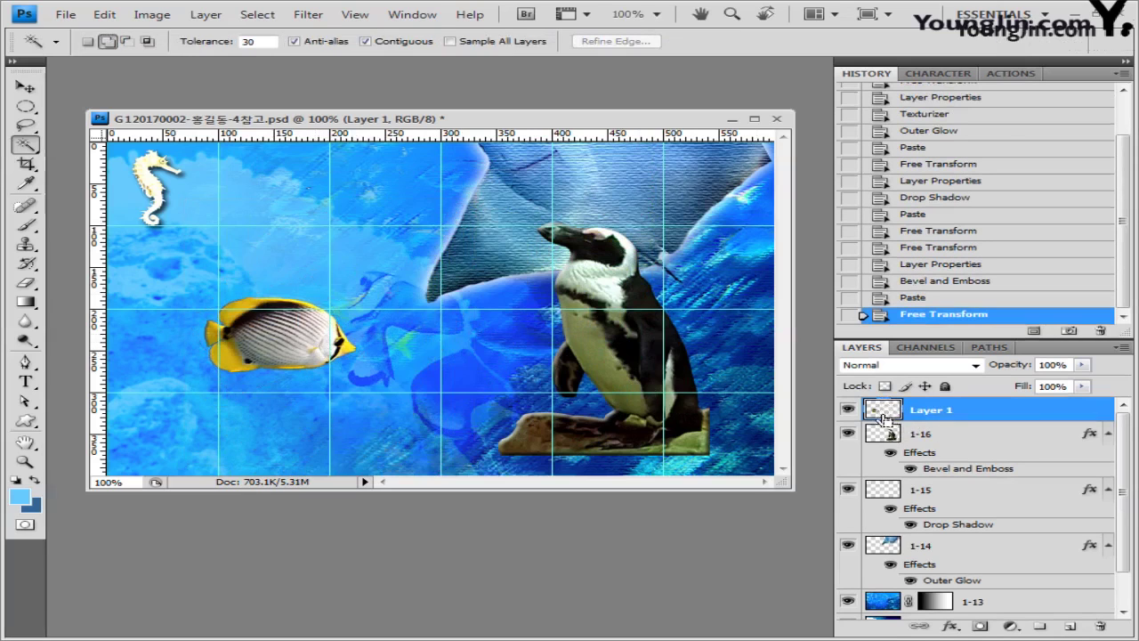
pyautogui.keyDown('ctrl'); pyautogui.click(887, 410); pyautogui.keyUp('ctrl')
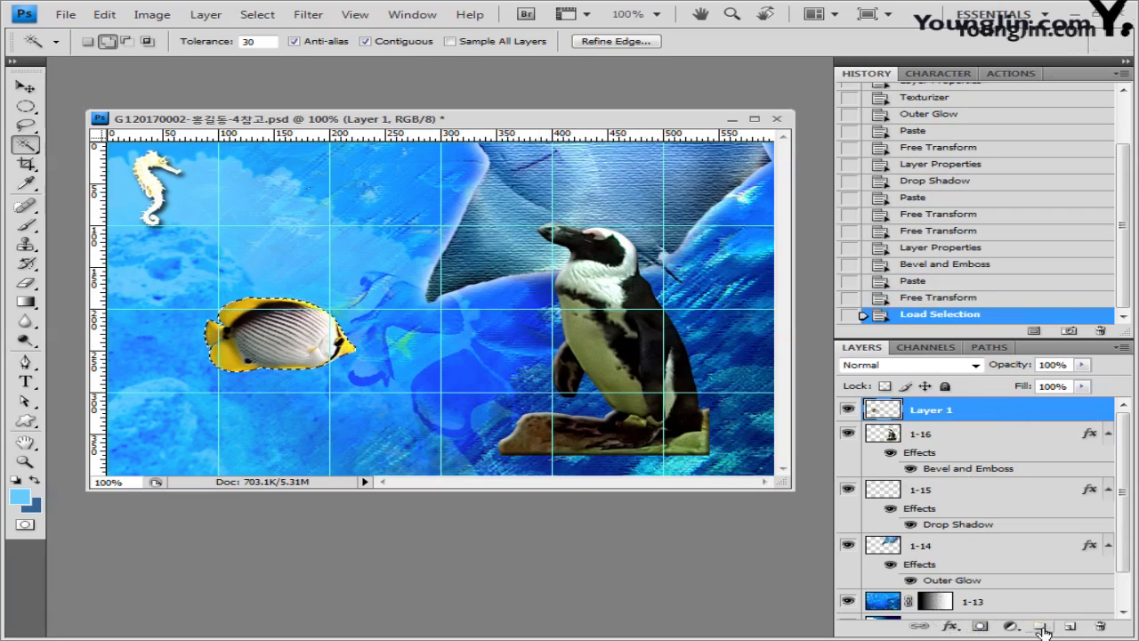
# Step: Add a Hue/Saturation adjustment with Colorize on, Hue 300 and Saturation 90
pyautogui.click(1011, 625)
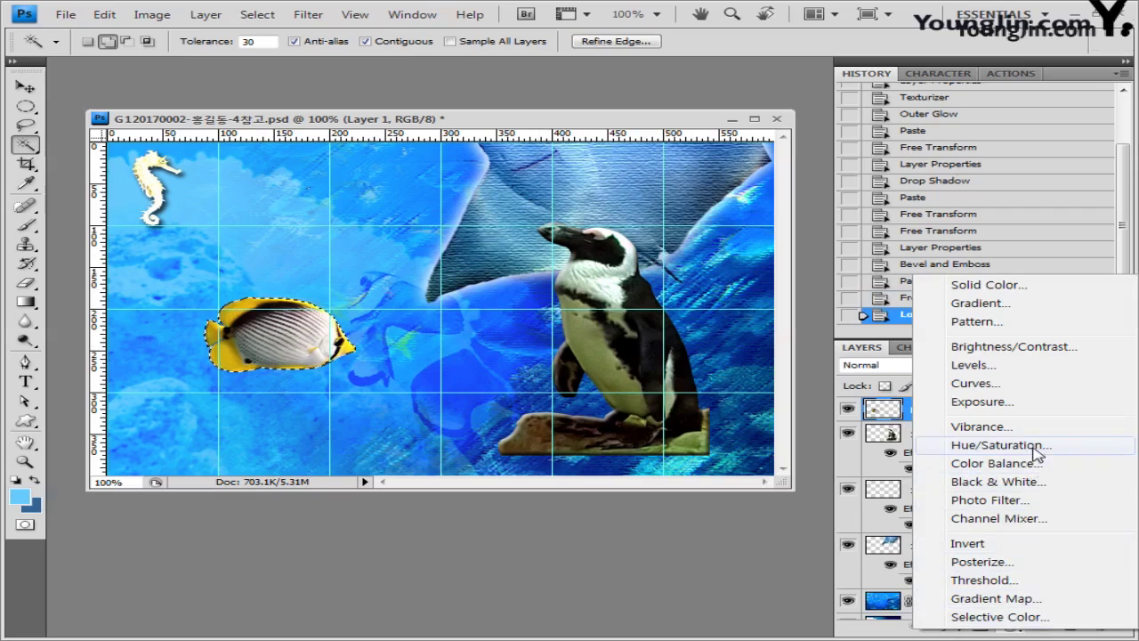
pyautogui.click(997, 445)
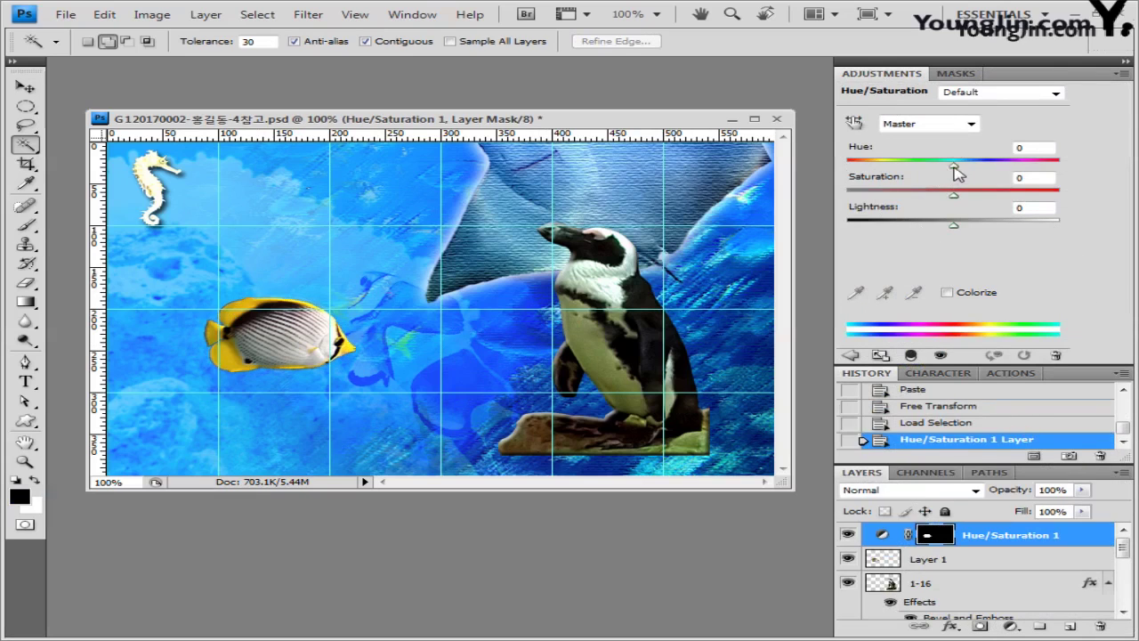
pyautogui.moveTo(955, 169); pyautogui.dragTo(988, 167)
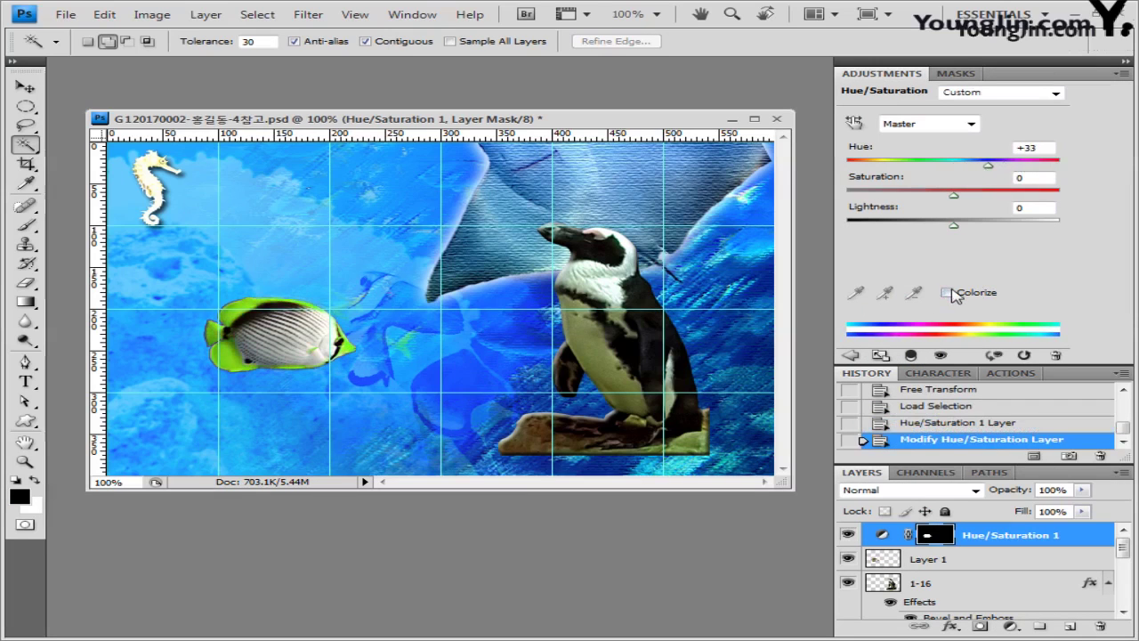
pyautogui.click(948, 293)
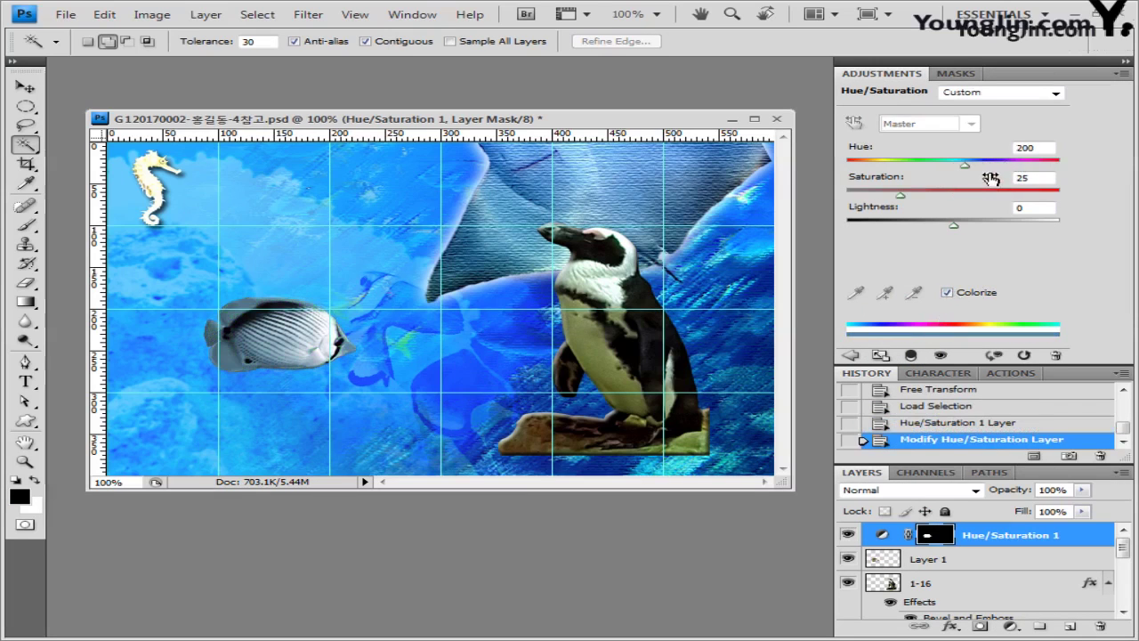
pyautogui.moveTo(970, 166); pyautogui.dragTo(1020, 166)
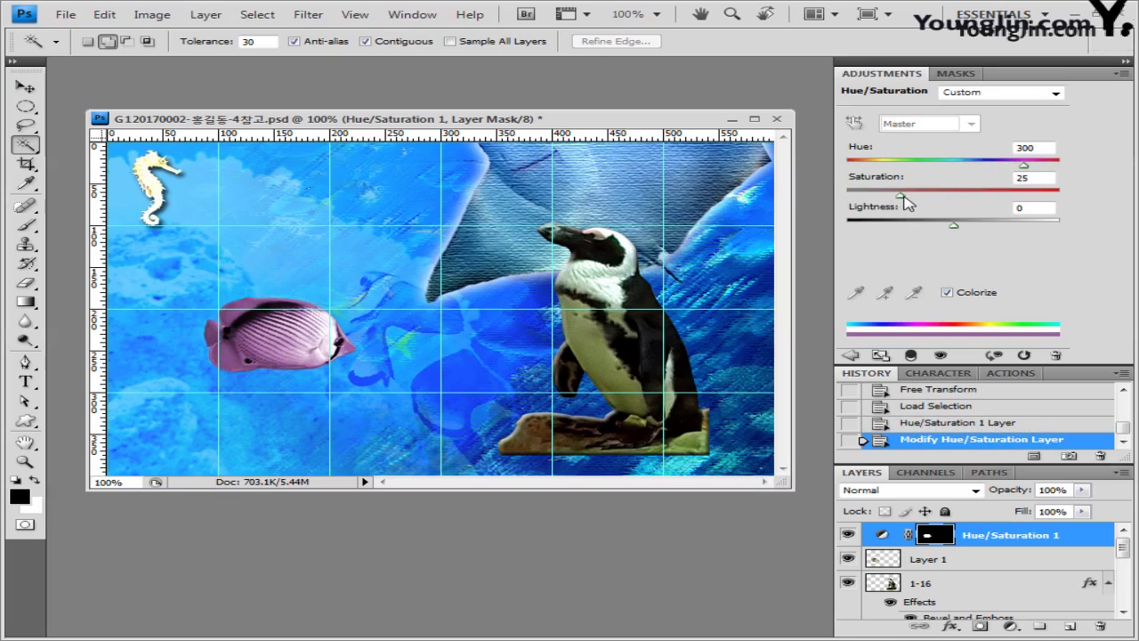
pyautogui.moveTo(901, 195); pyautogui.dragTo(1042, 198)
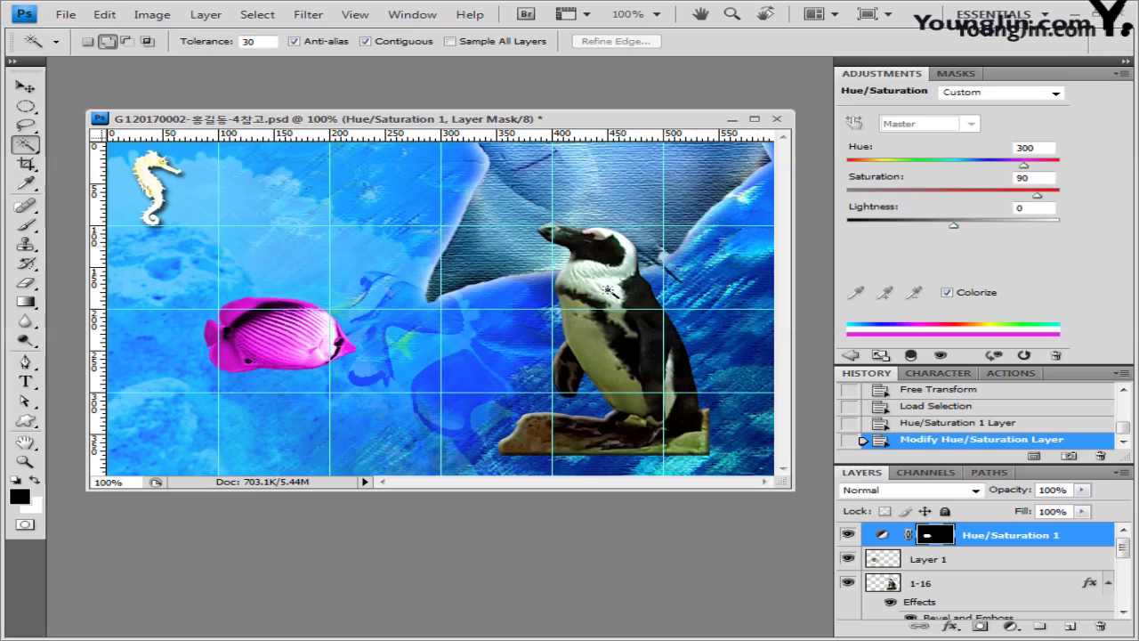
# Step: Close the Adjustments panel group and rename Layer 1 to 1-17
pyautogui.click(1124, 73)
pyautogui.click(984, 461)
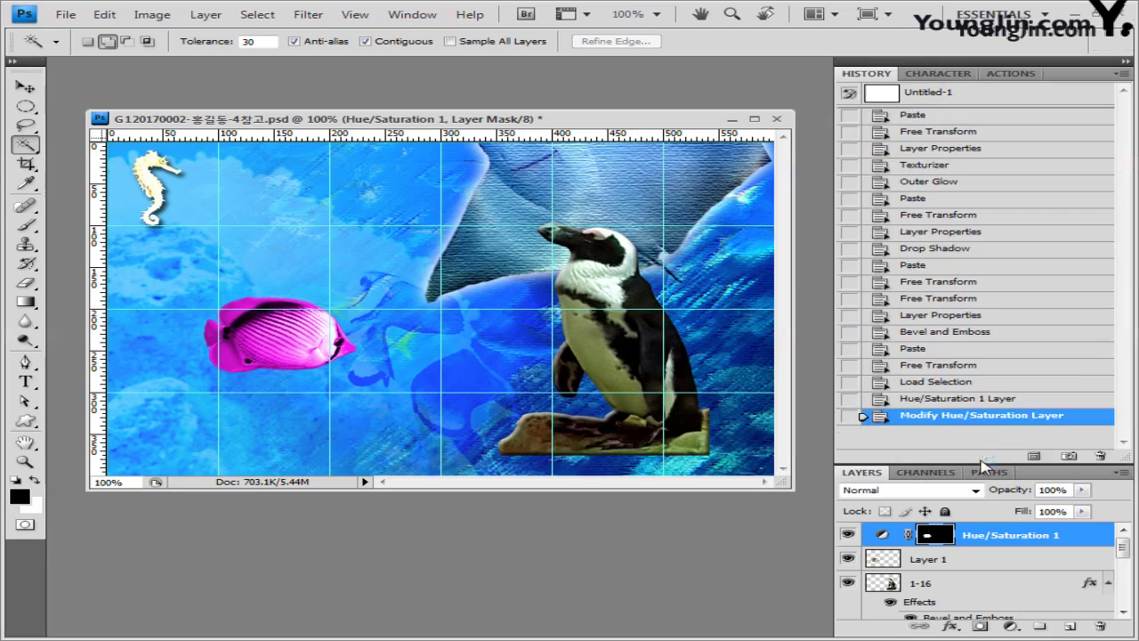
pyautogui.moveTo(970, 468); pyautogui.dragTo(970, 340)
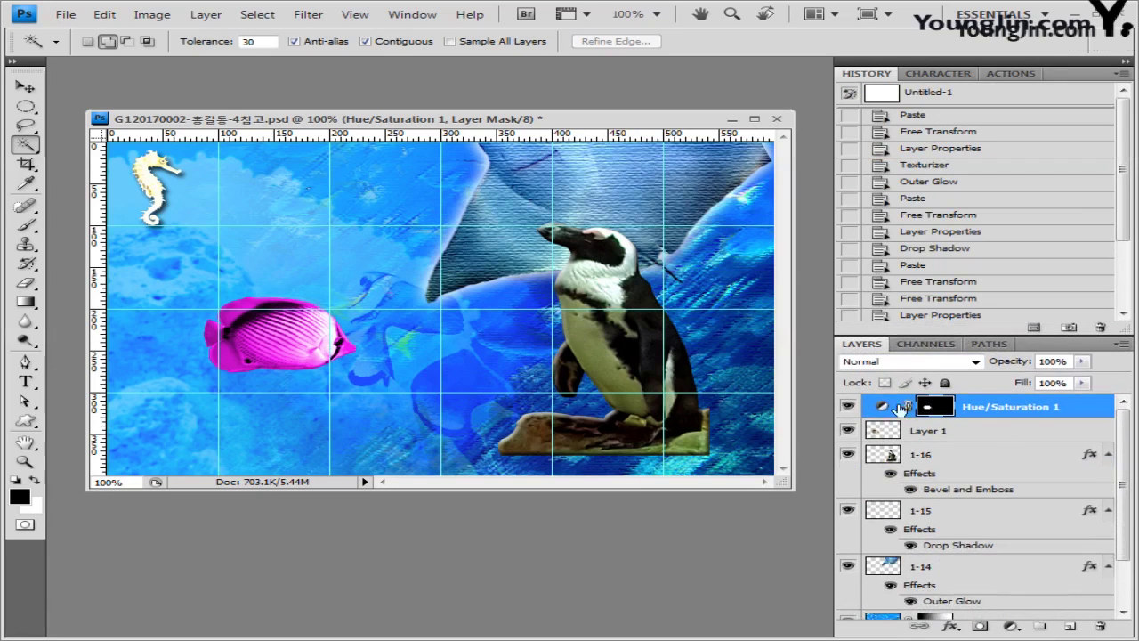
pyautogui.doubleClick(941, 433)
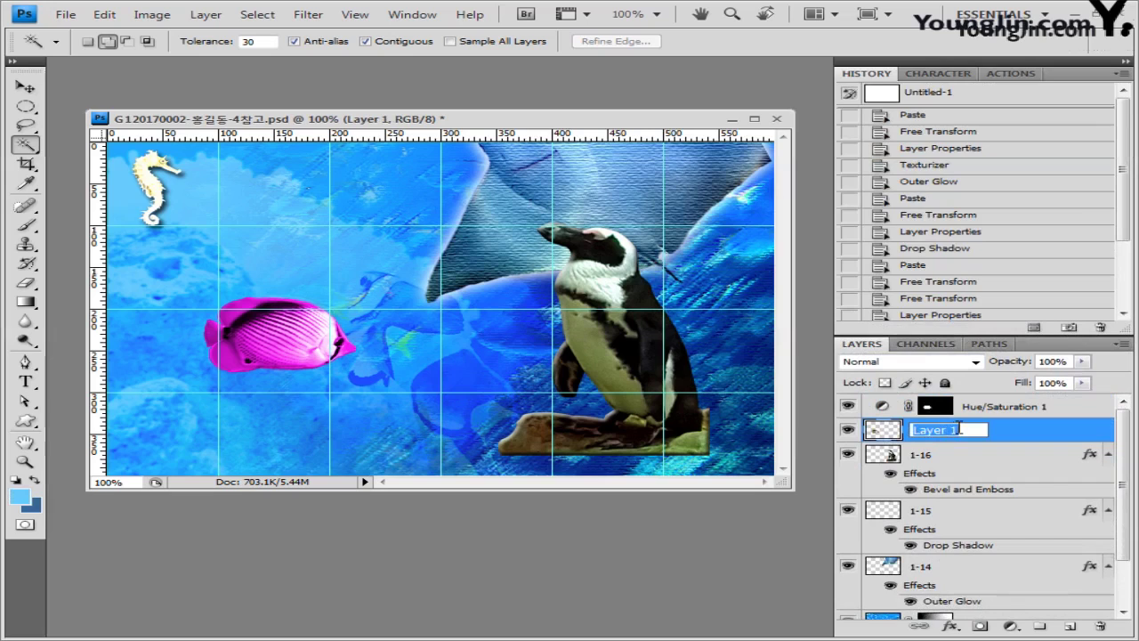
pyautogui.write('1-17')
pyautogui.press('Return')
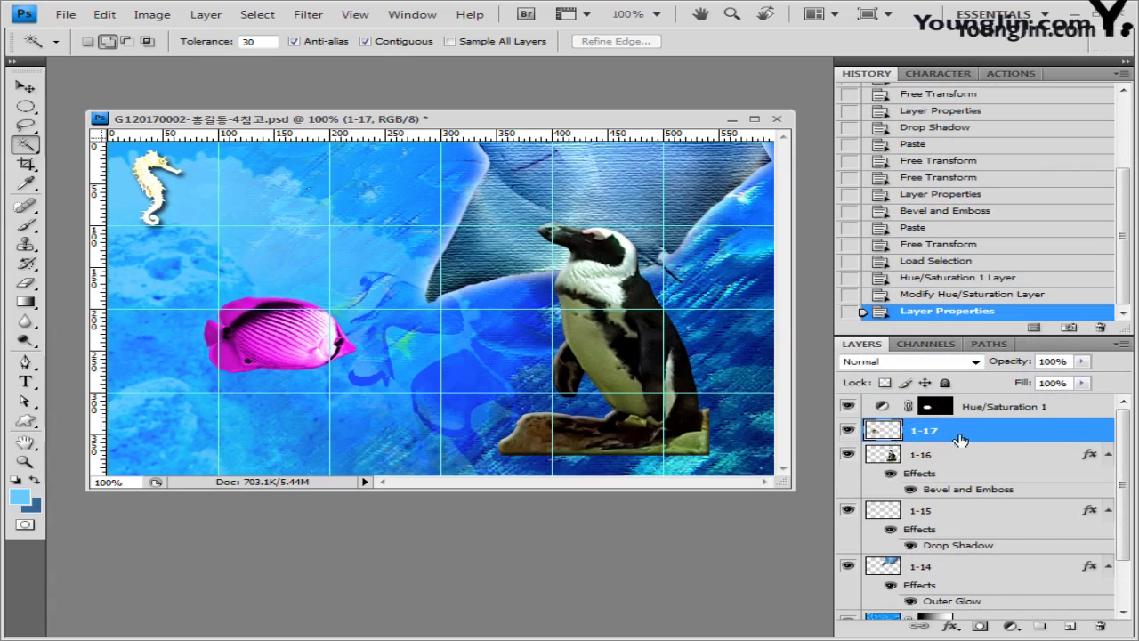
# Step: Apply a default Drop Shadow effect to fish layer 1-17
pyautogui.click(950, 627)
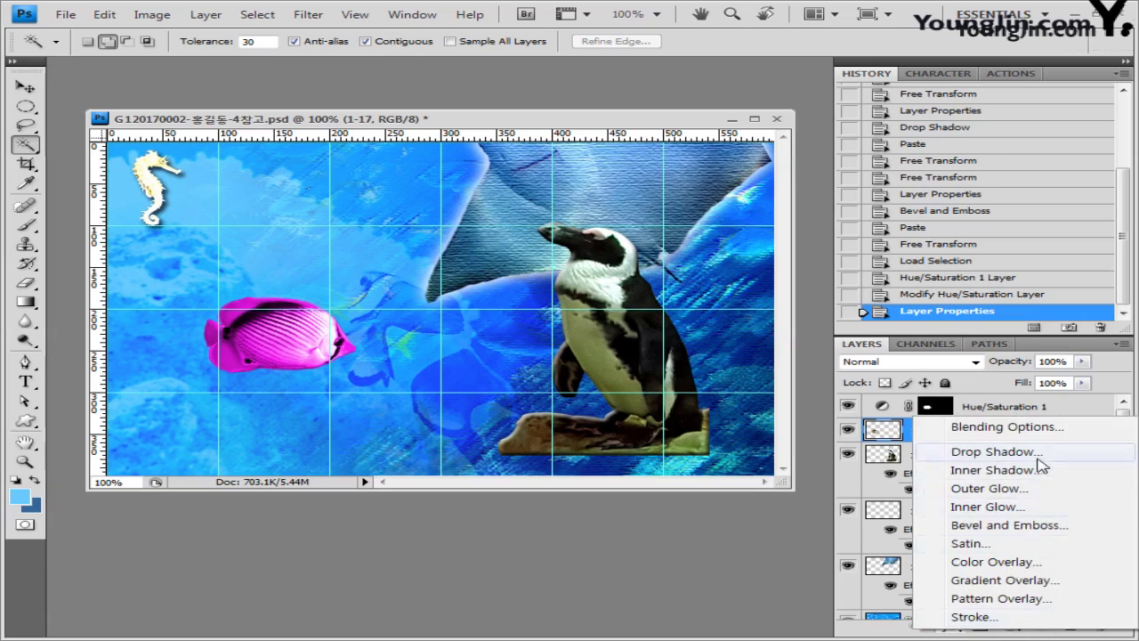
pyautogui.click(979, 452)
pyautogui.click(782, 295)
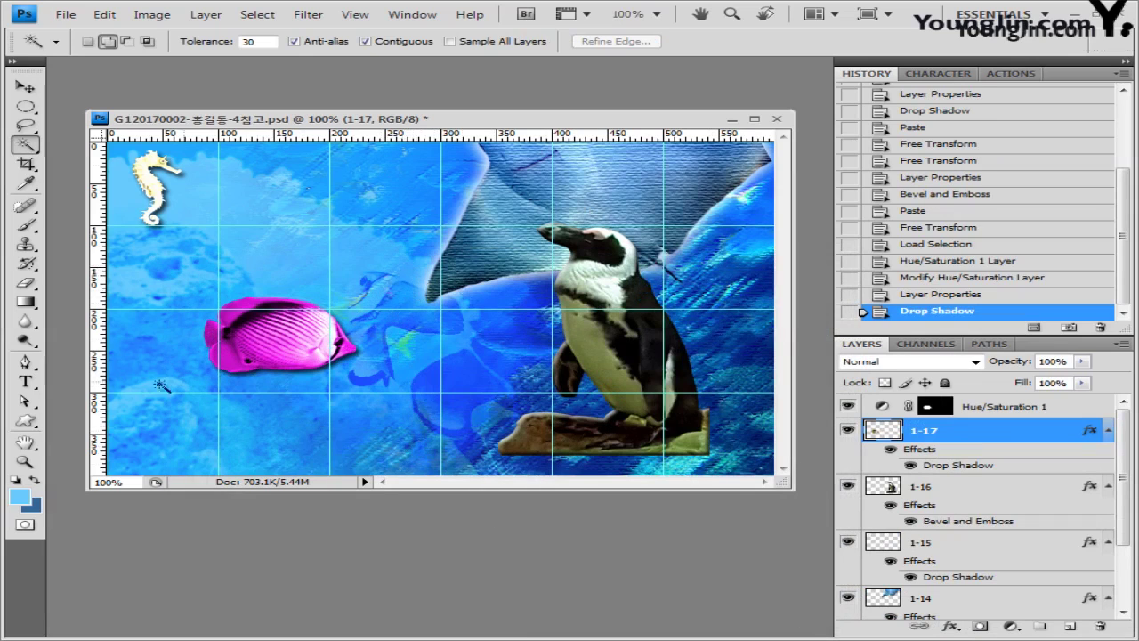
pyautogui.click(33, 363)
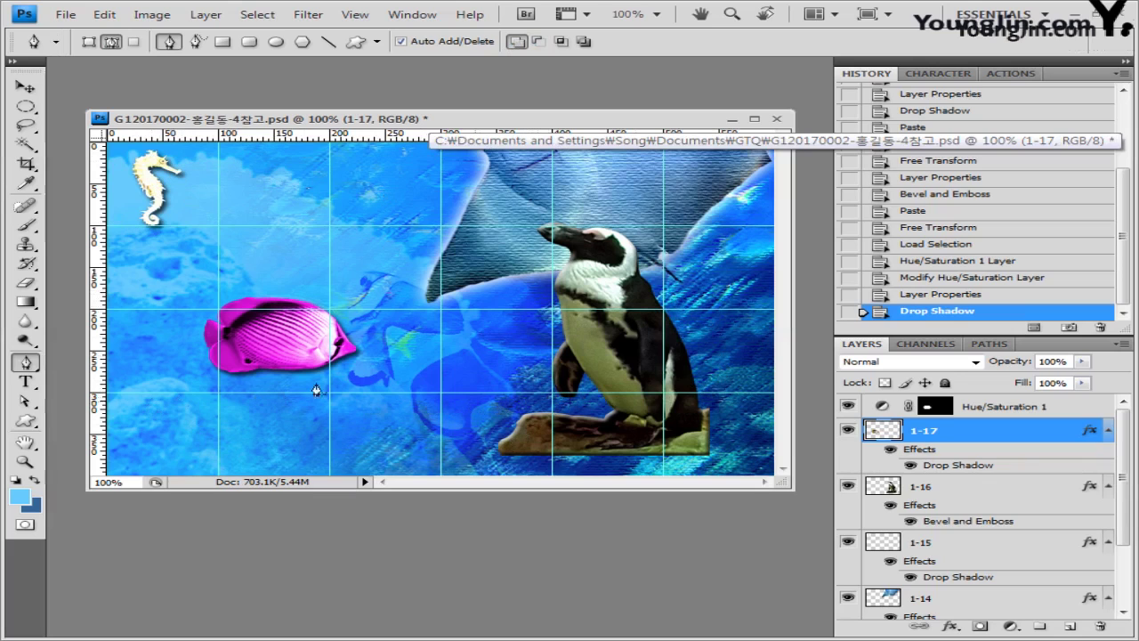
# Step: Turn off snapping and draw the teal wave shape across the collage's bottom with the Pen tool
pyautogui.click(367, 15)
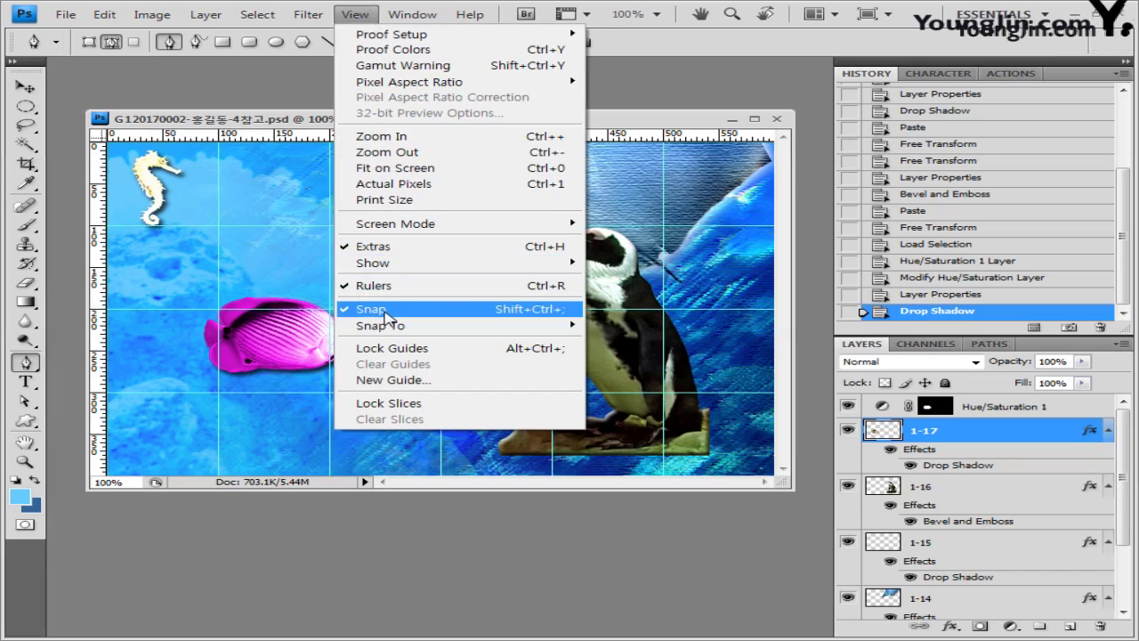
pyautogui.click(384, 312)
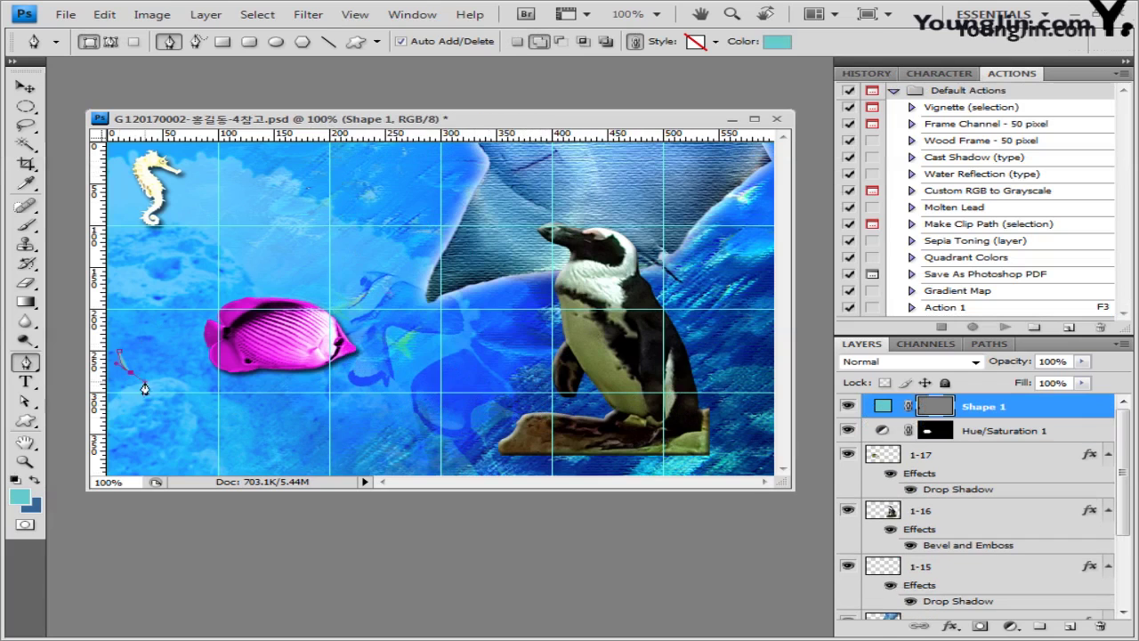
pyautogui.click(159, 392)
pyautogui.click(169, 463)
pyautogui.click(773, 425)
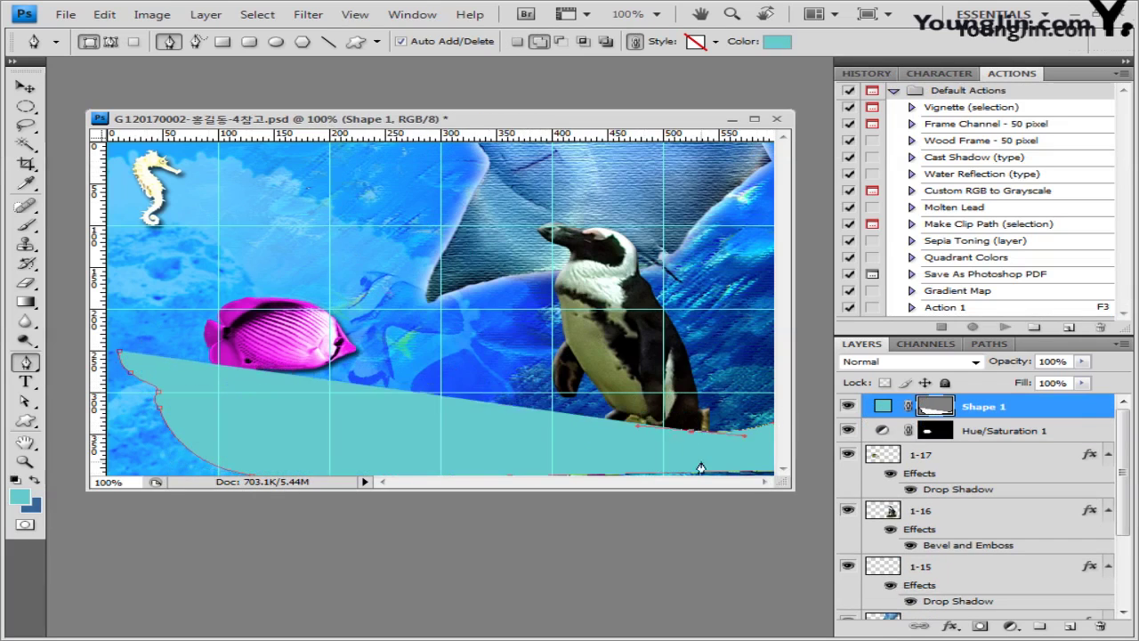
pyautogui.click(695, 434)
pyautogui.click(501, 417)
pyautogui.click(395, 413)
pyautogui.click(475, 401)
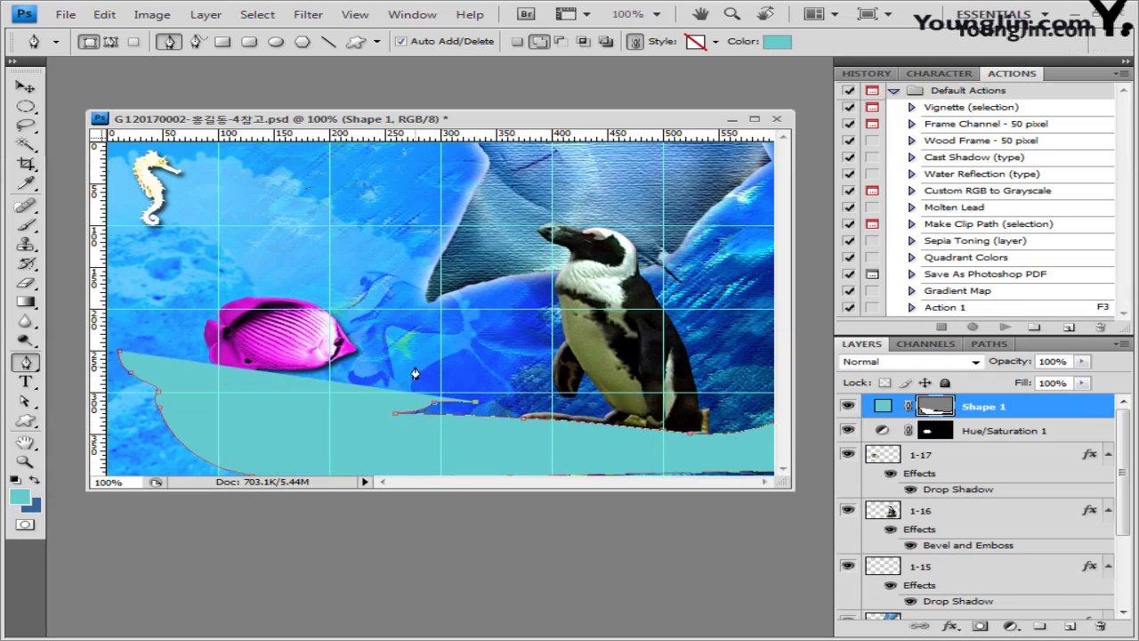
pyautogui.click(411, 383)
pyautogui.moveTo(321, 407)
pyautogui.mouseDown()
pyautogui.moveTo(313, 428)
pyautogui.moveTo(307, 420)
pyautogui.mouseUp()
pyautogui.press('Return')
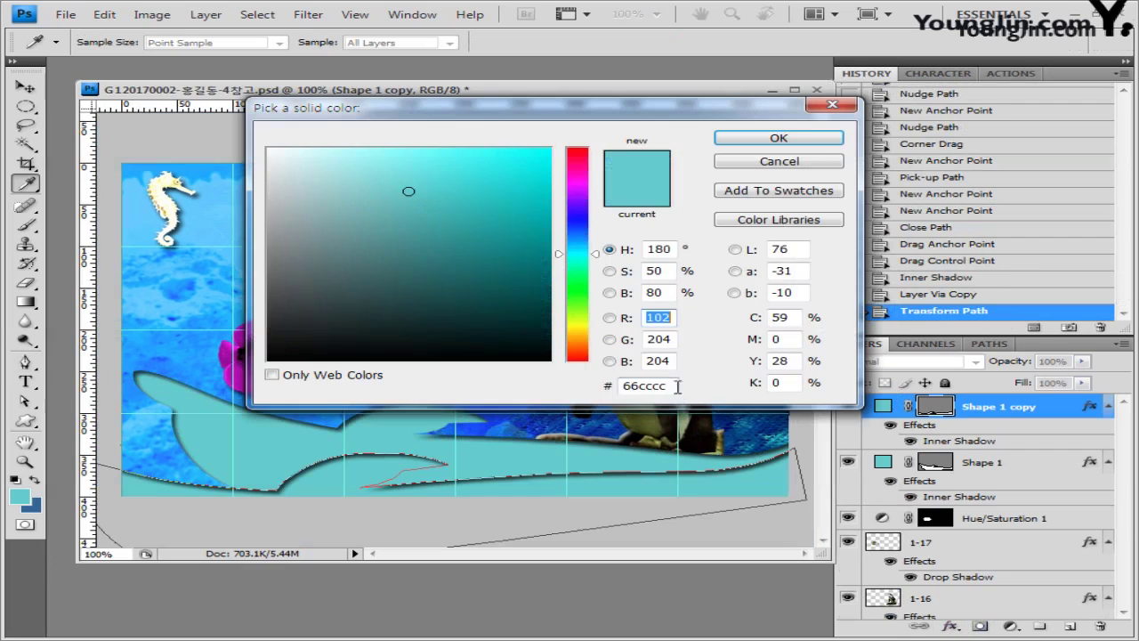
# Step: Set the wave copy's fill colour to blue #6666ff
pyautogui.doubleClick(677, 385)
pyautogui.write('6666ff')
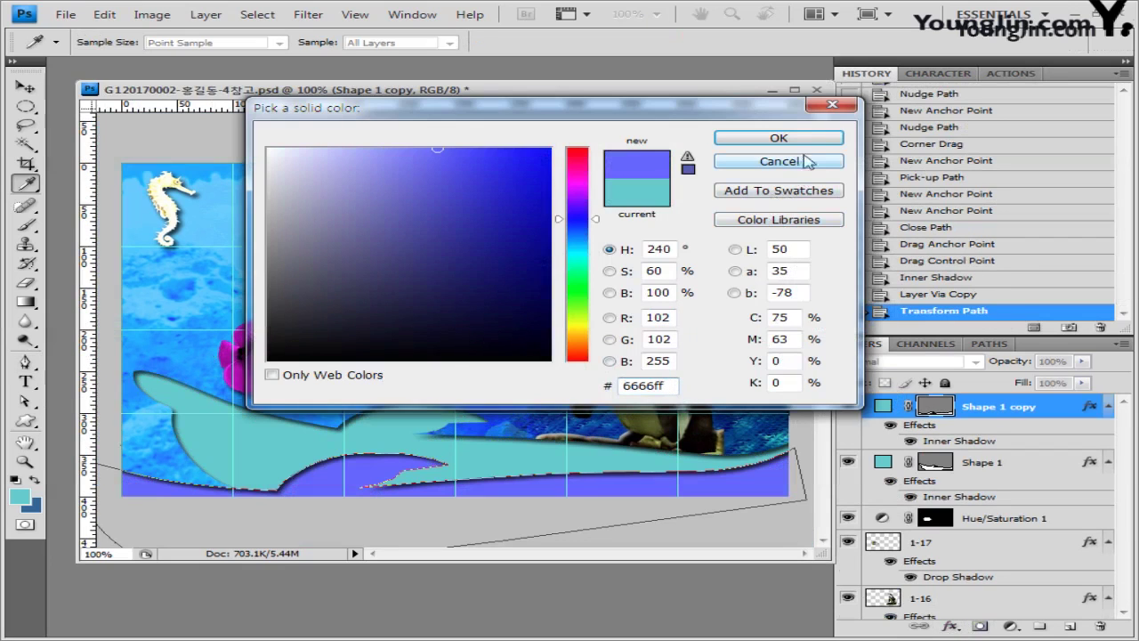
pyautogui.click(780, 139)
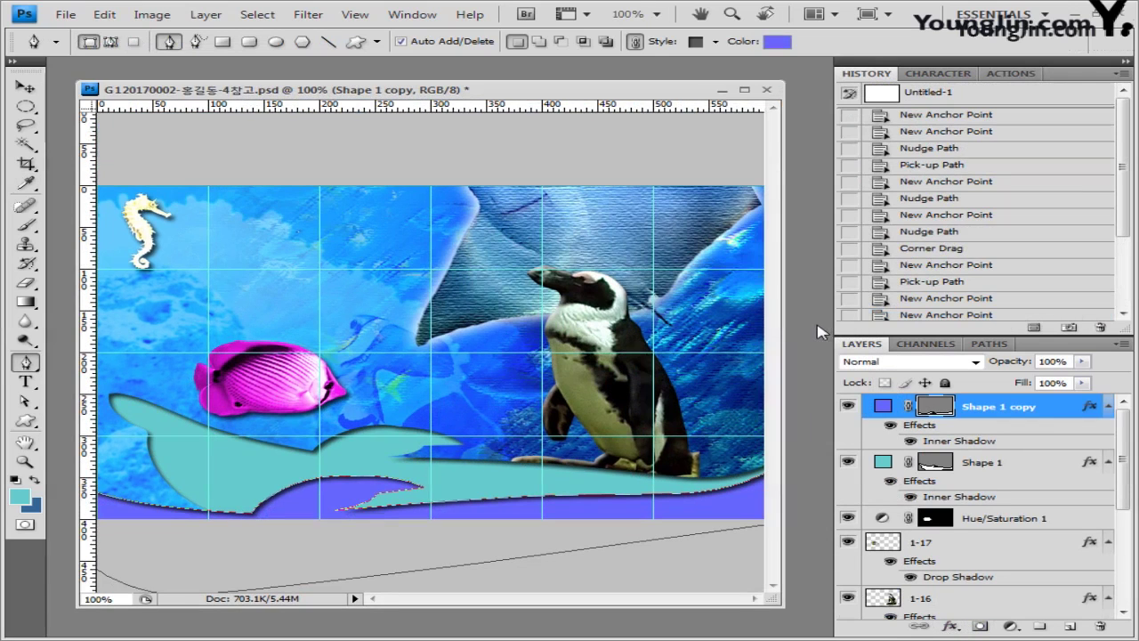
pyautogui.click(66, 15)
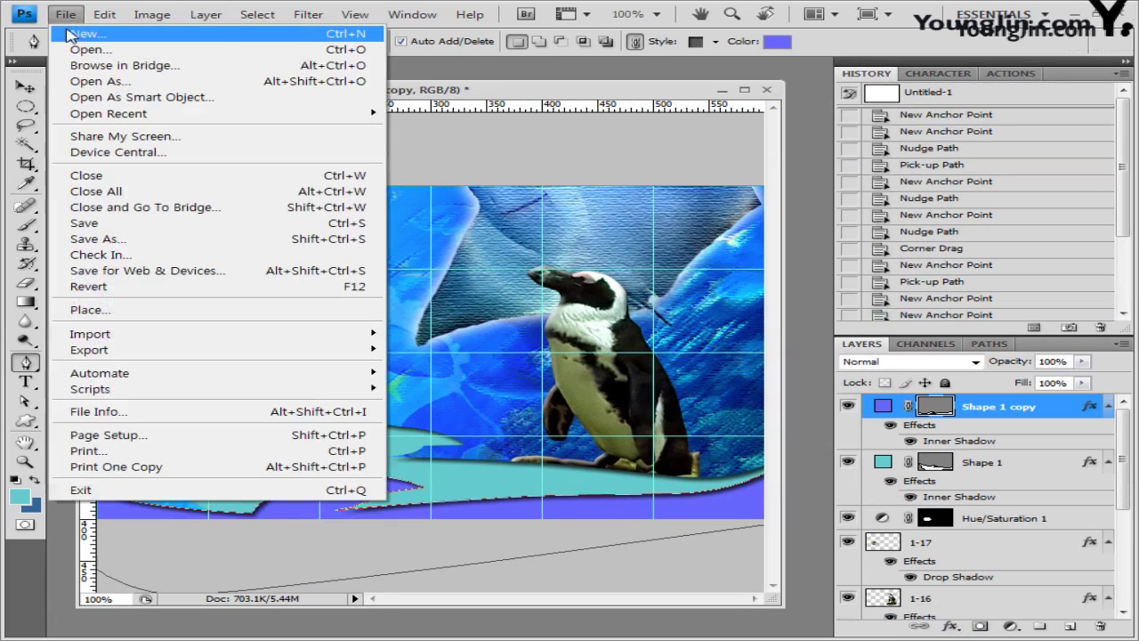
# Step: Create a new 50 × 50 pixel document with a transparent background
pyautogui.click(68, 30)
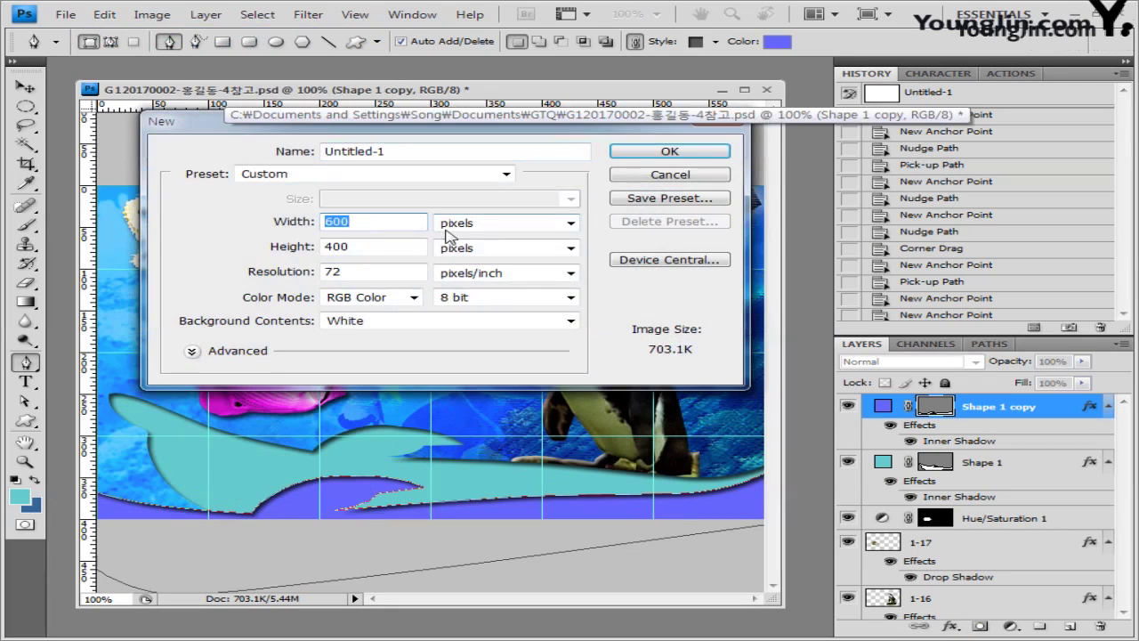
pyautogui.write('50')
pyautogui.press('Tab')
pyautogui.write('50')
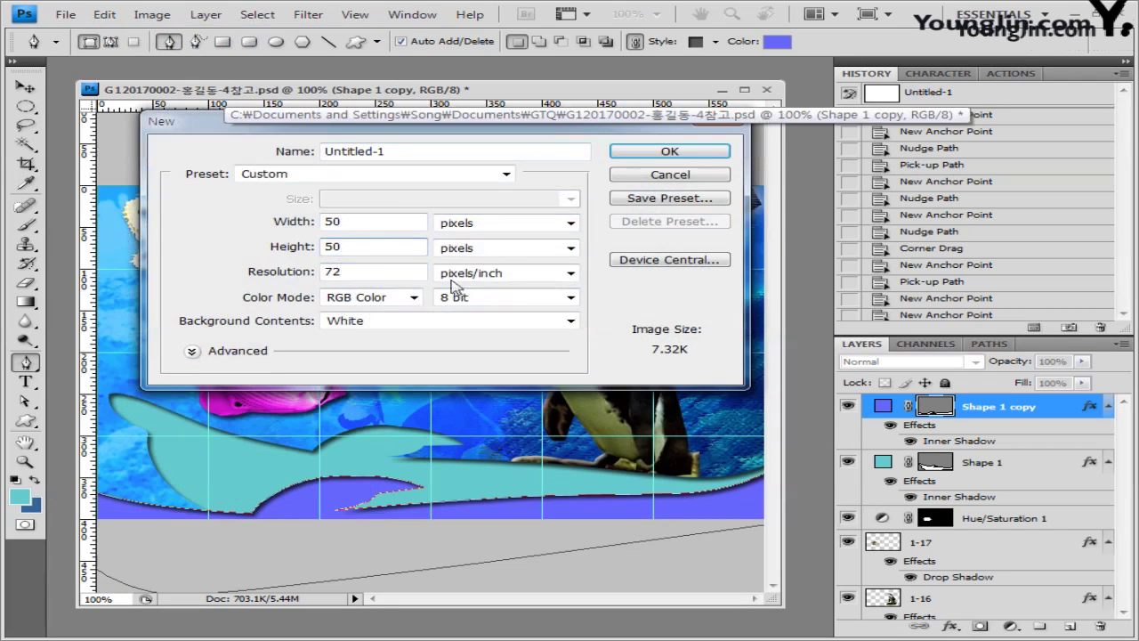
pyautogui.click(382, 322)
pyautogui.click(382, 361)
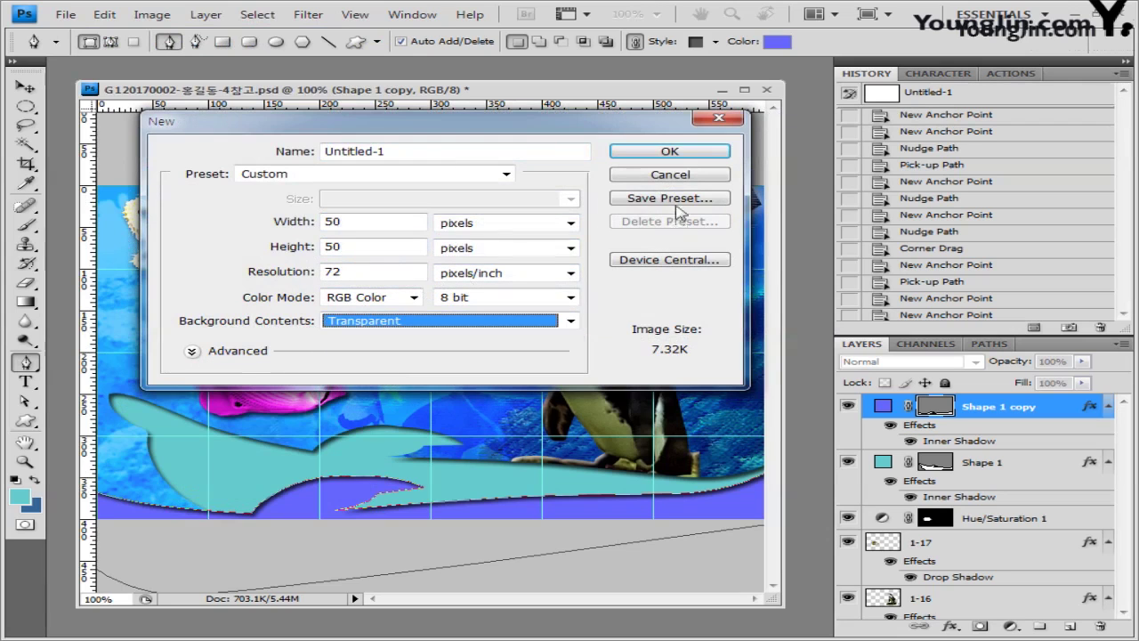
pyautogui.click(687, 151)
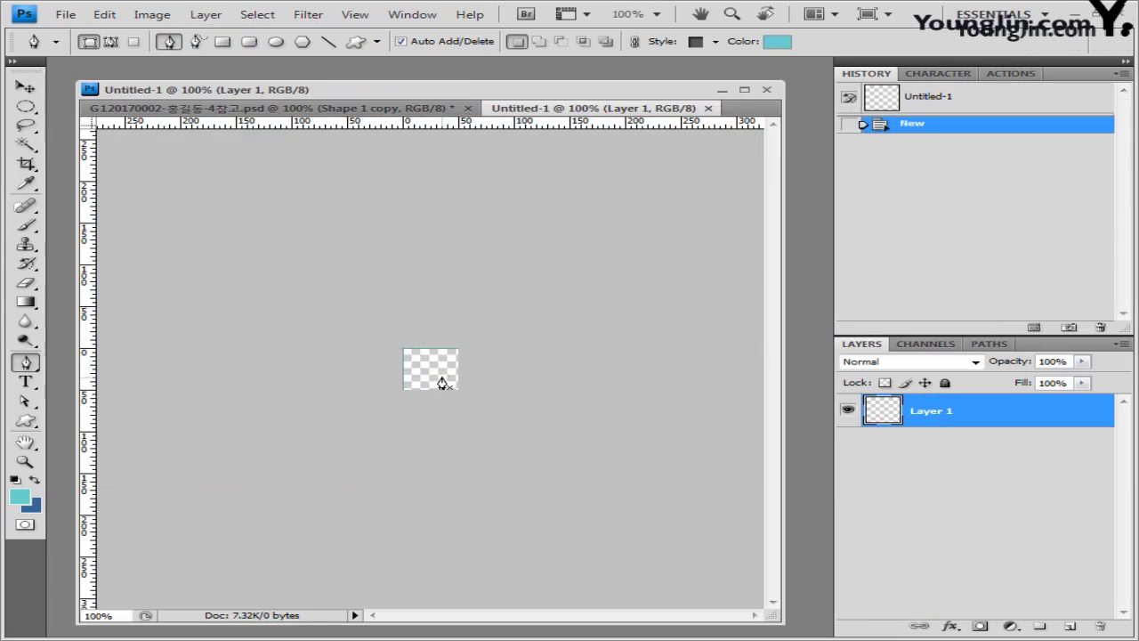
# Step: Zoom Untitled-1 to 500%, float it, fit its window to the canvas and move it over the collage
pyautogui.press('v')
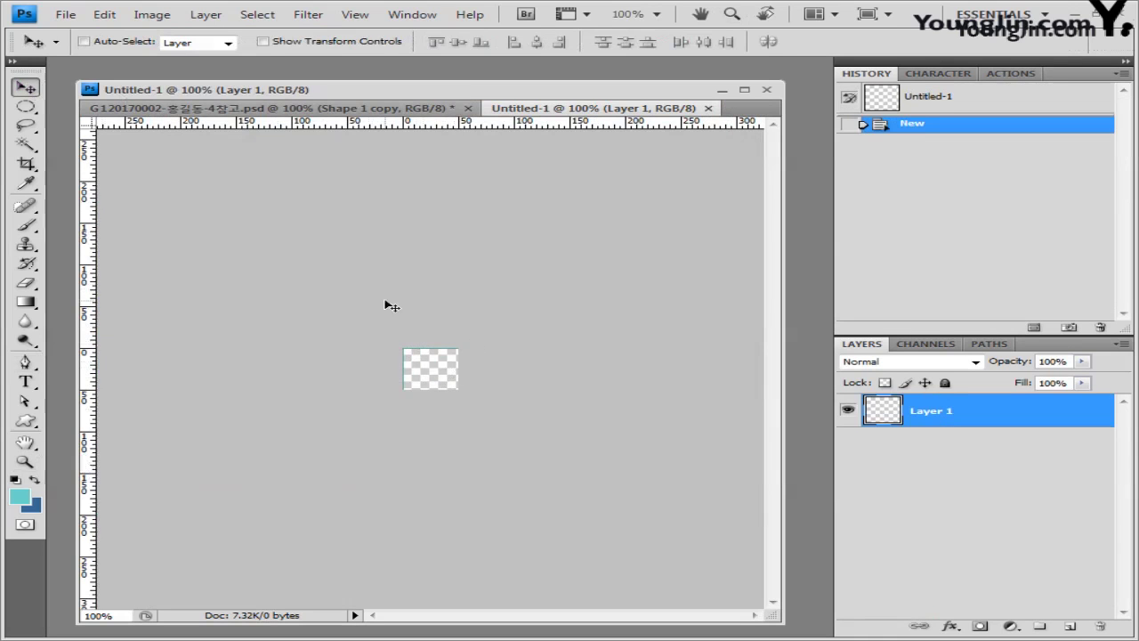
pyautogui.hotkey('ctrl', '+')
pyautogui.hotkey('ctrl', '+')
pyautogui.hotkey('ctrl', '+')
pyautogui.hotkey('ctrl', '+')
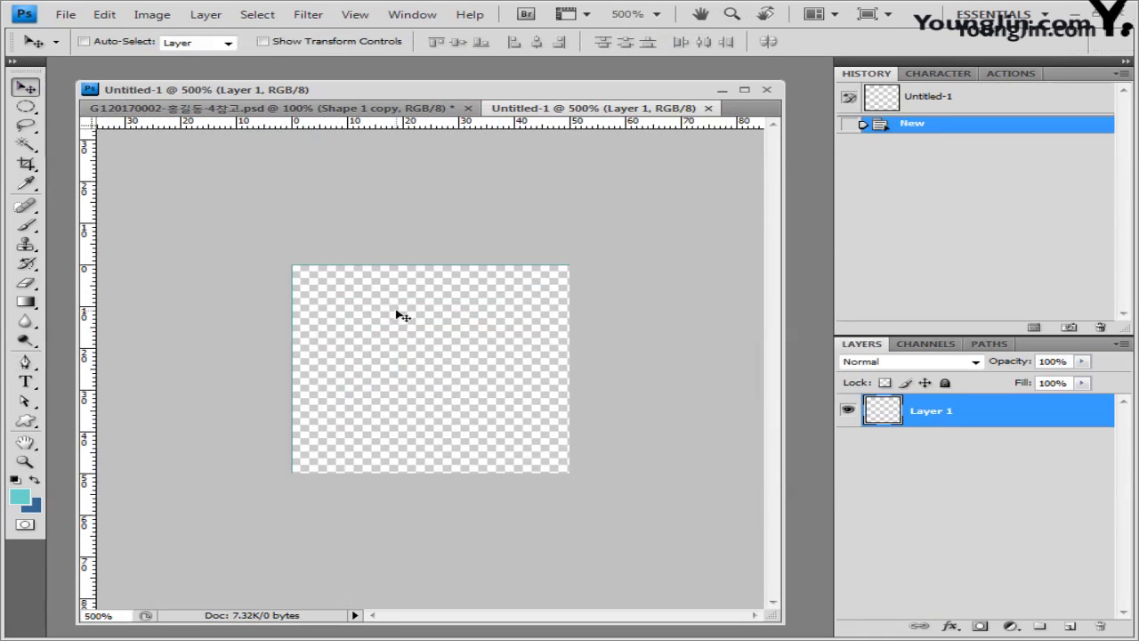
pyautogui.moveTo(514, 107); pyautogui.dragTo(514, 125)
pyautogui.press('z')
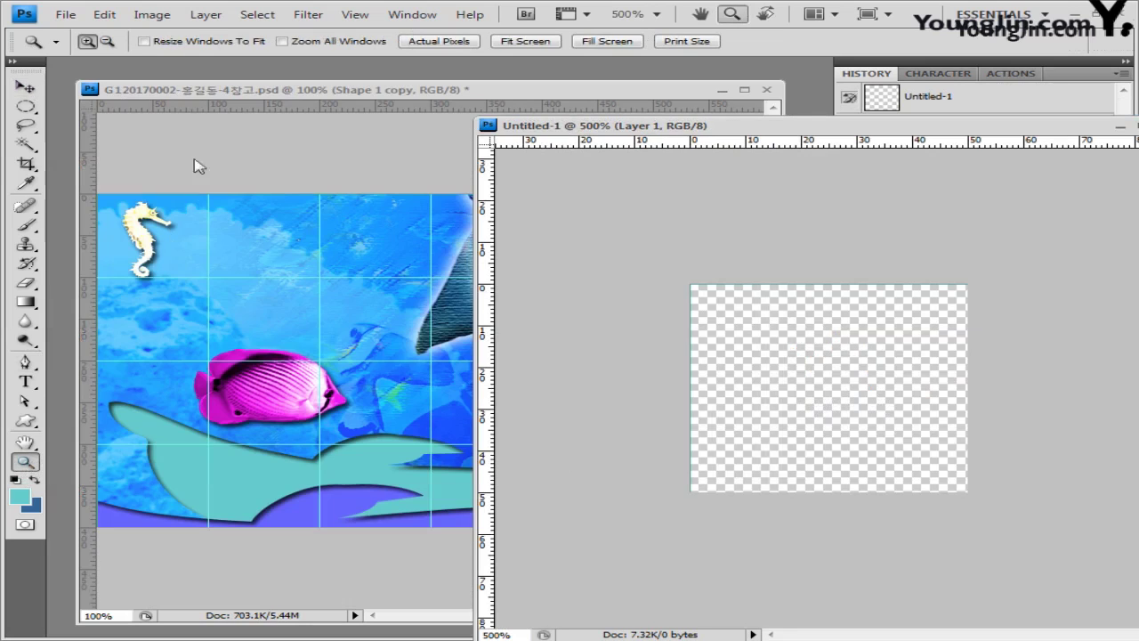
pyautogui.click(143, 41)
pyautogui.doubleClick(628, 129)
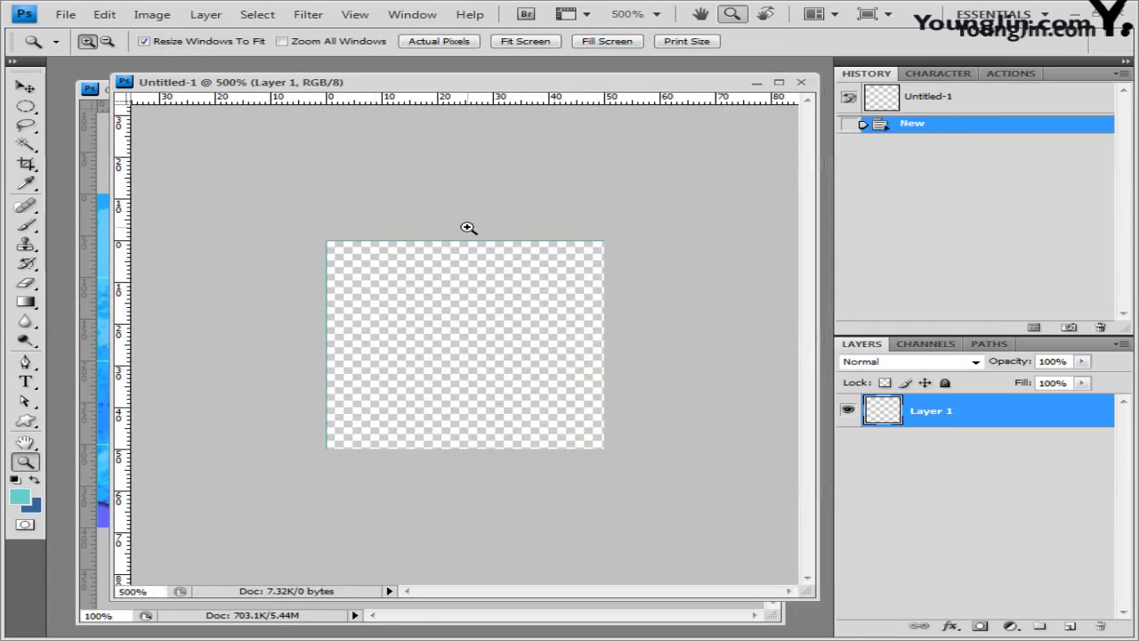
pyautogui.moveTo(338, 82); pyautogui.dragTo(424, 198)
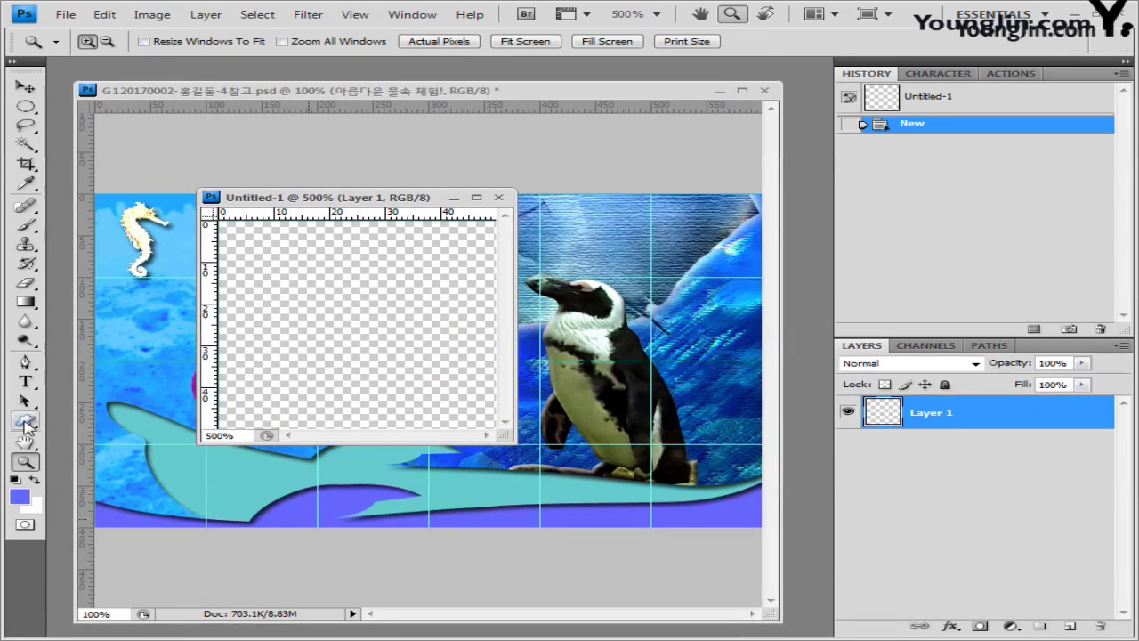
# Step: Load the Animals custom shape set and pick the fish shape
pyautogui.click(25, 421)
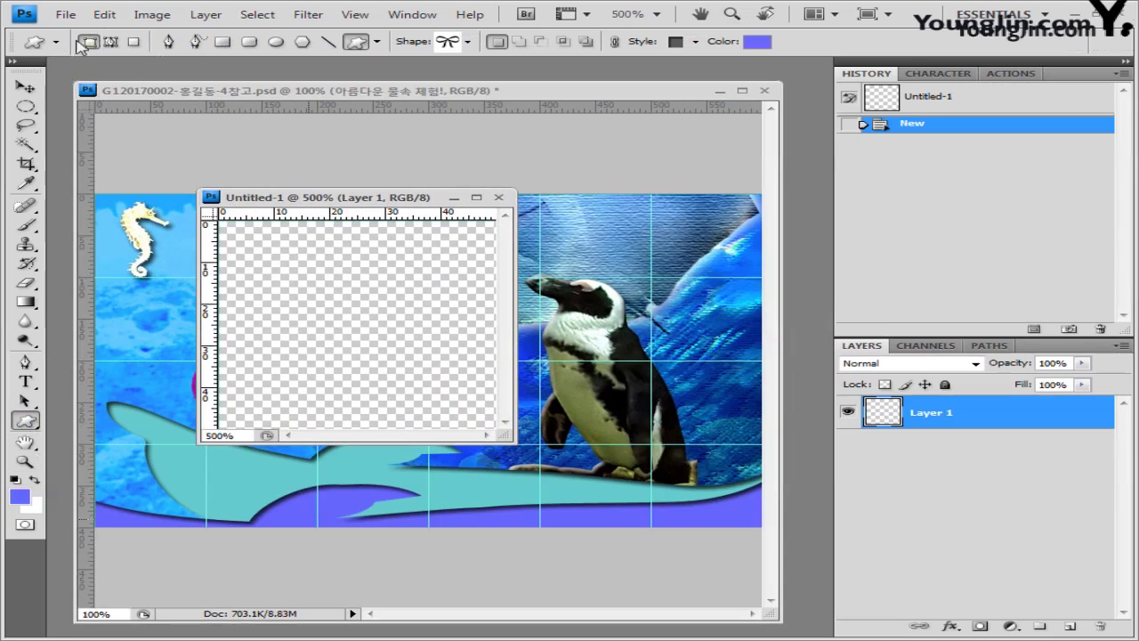
pyautogui.click(467, 43)
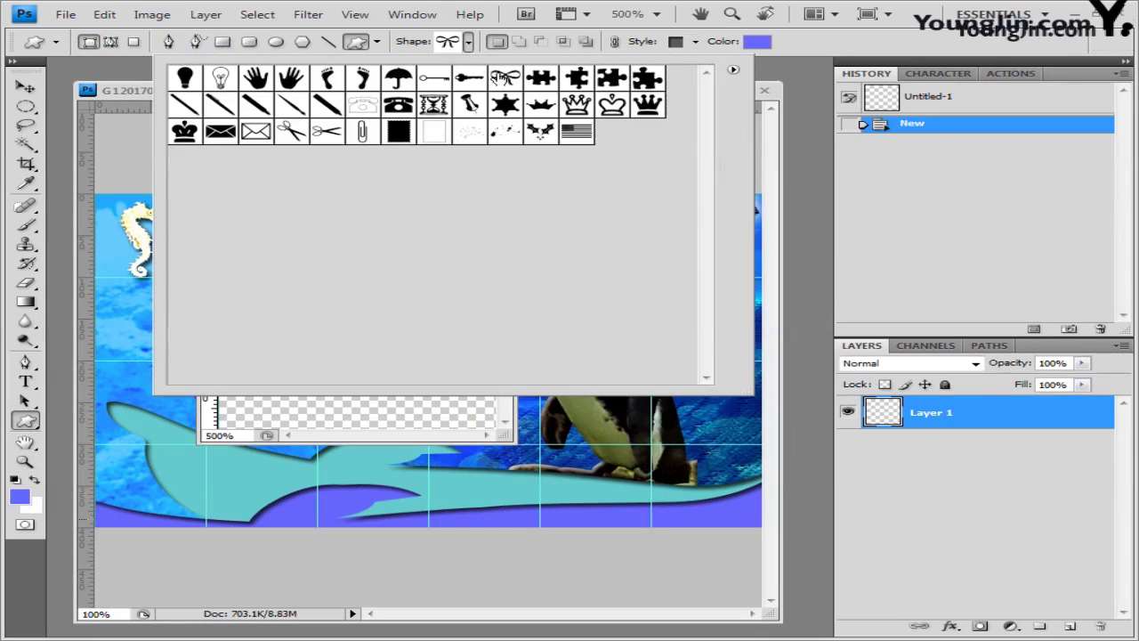
pyautogui.click(732, 70)
pyautogui.click(801, 322)
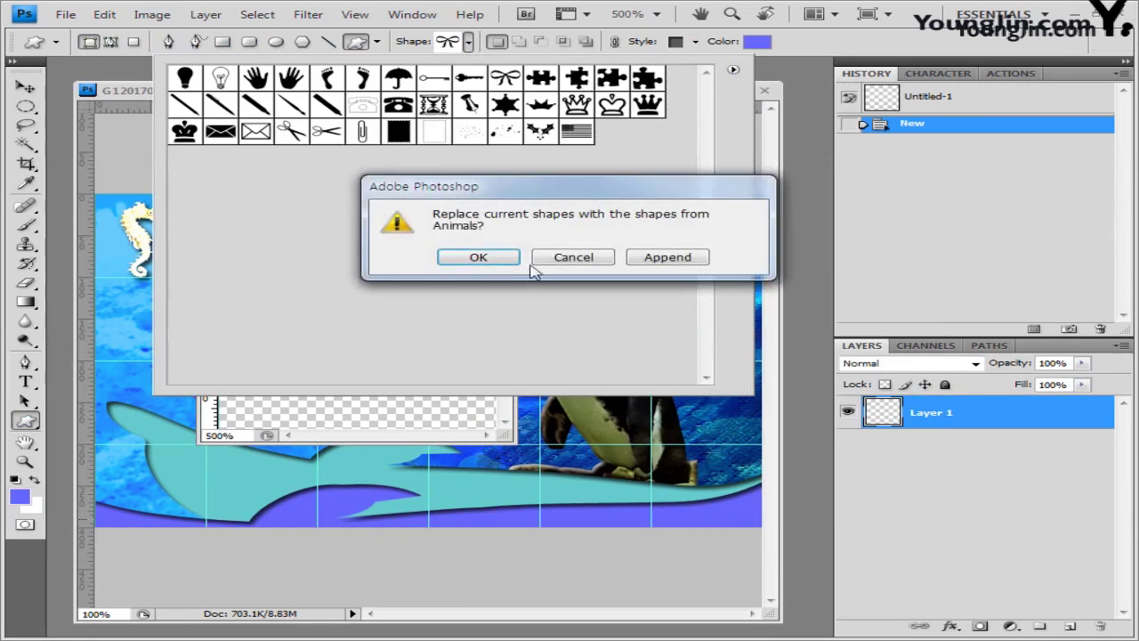
pyautogui.click(501, 257)
pyautogui.click(218, 79)
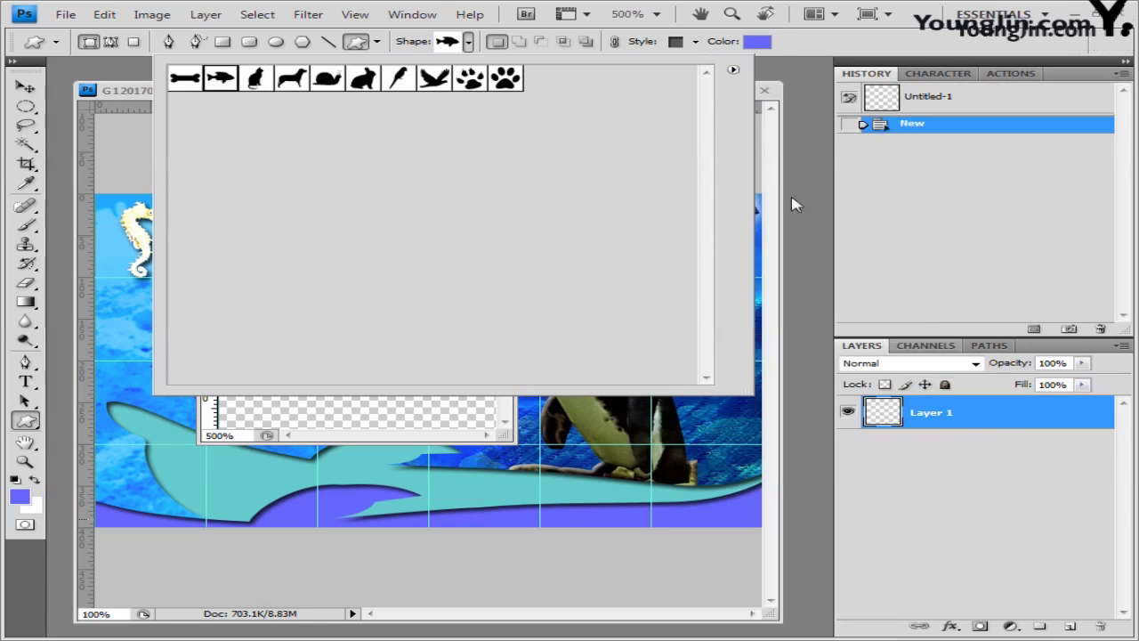
pyautogui.click(696, 42)
# Step: Set the shape Style to None and the fill colour to dark purple #663366
pyautogui.click(696, 42)
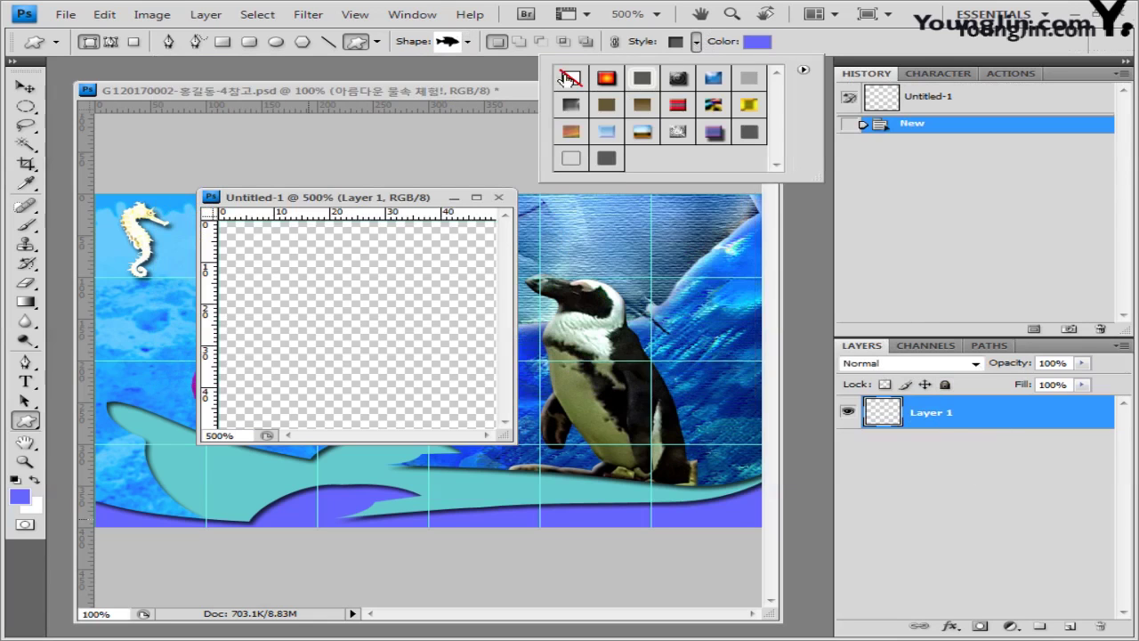
pyautogui.click(568, 78)
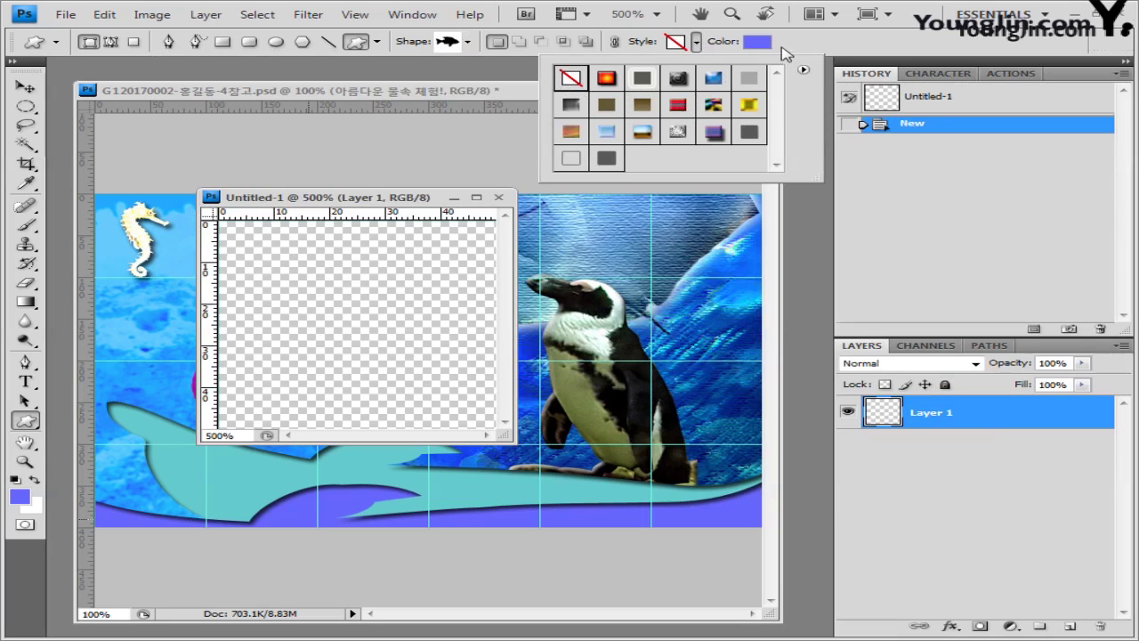
pyautogui.click(758, 42)
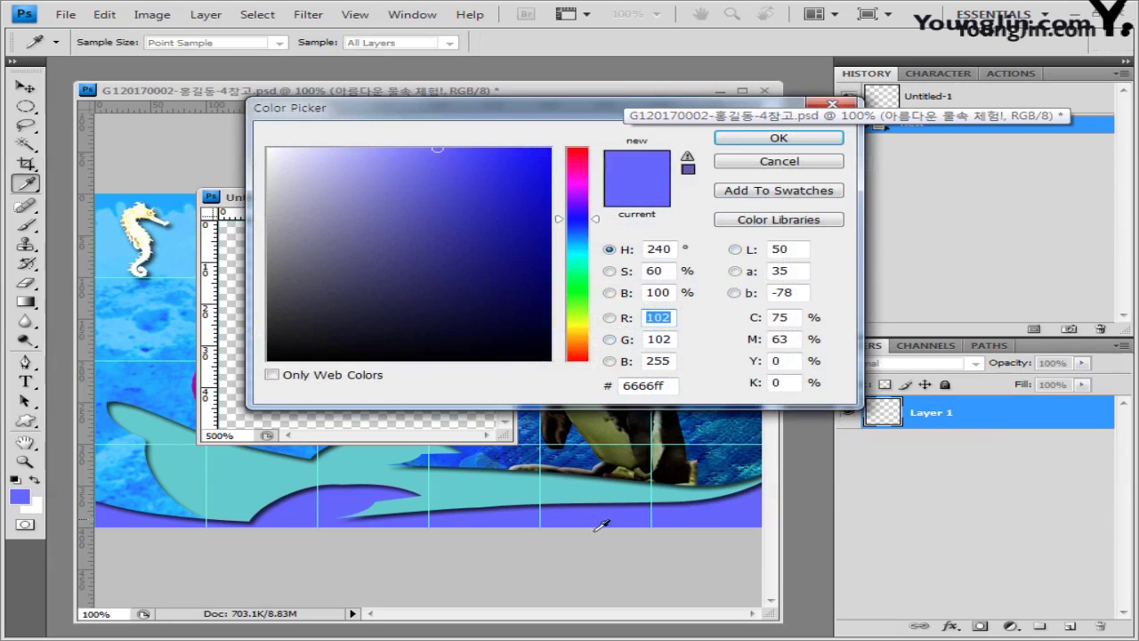
pyautogui.doubleClick(647, 385)
pyautogui.write('663366')
pyautogui.click(778, 138)
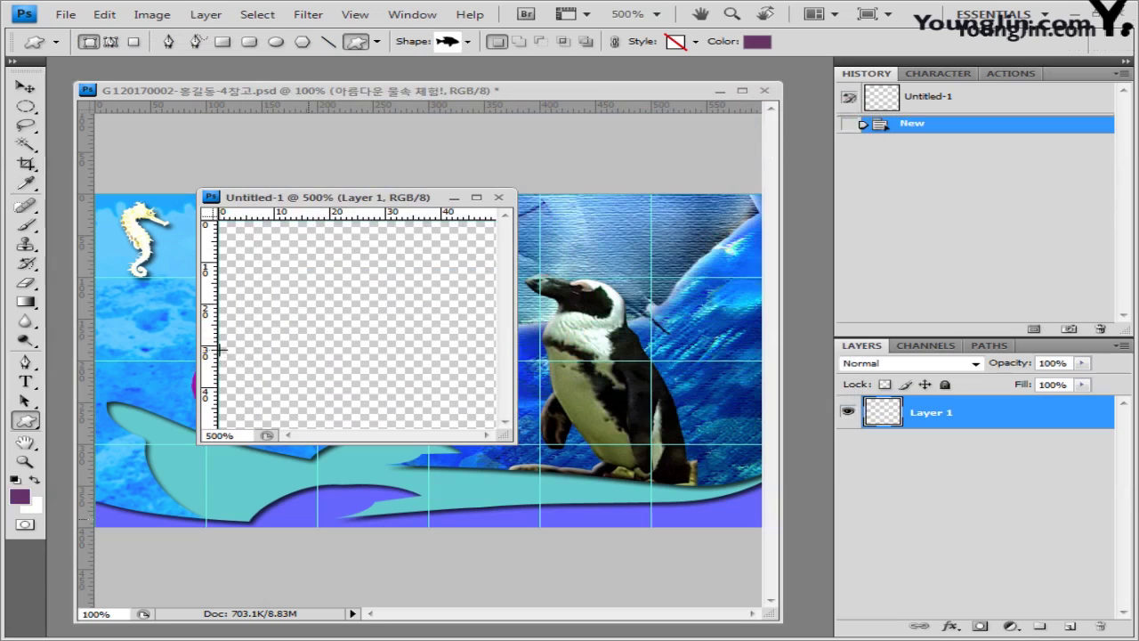
# Step: Draw a purple fish at lower left, duplicate its layer, and move the copy up-right
pyautogui.moveTo(220, 350); pyautogui.dragTo(381, 431)
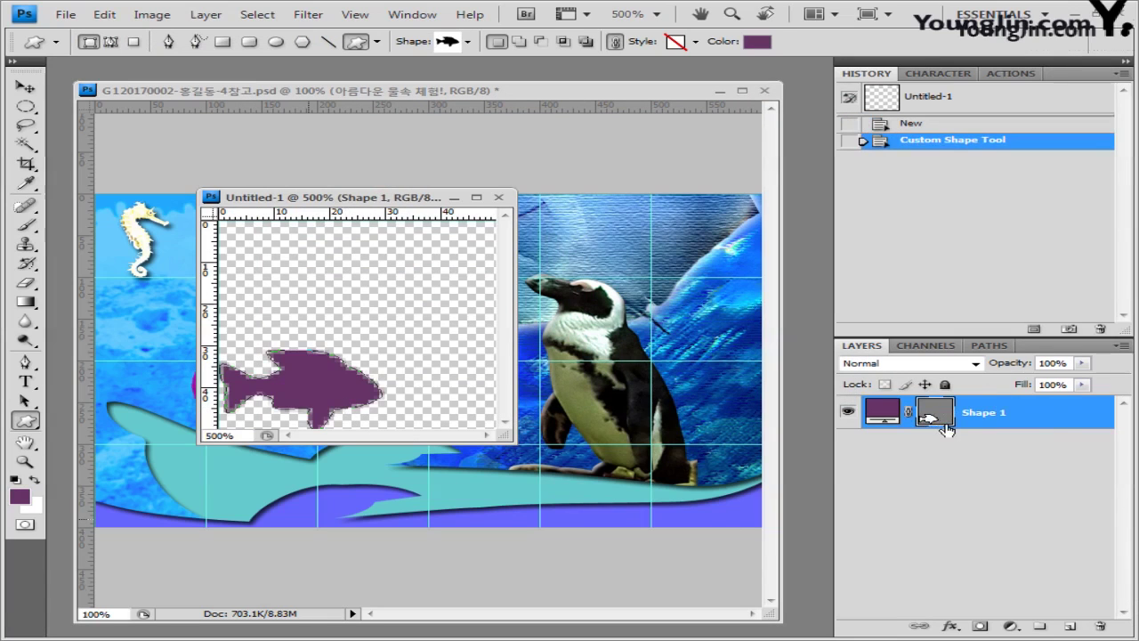
pyautogui.hotkey('ctrl', 'j')
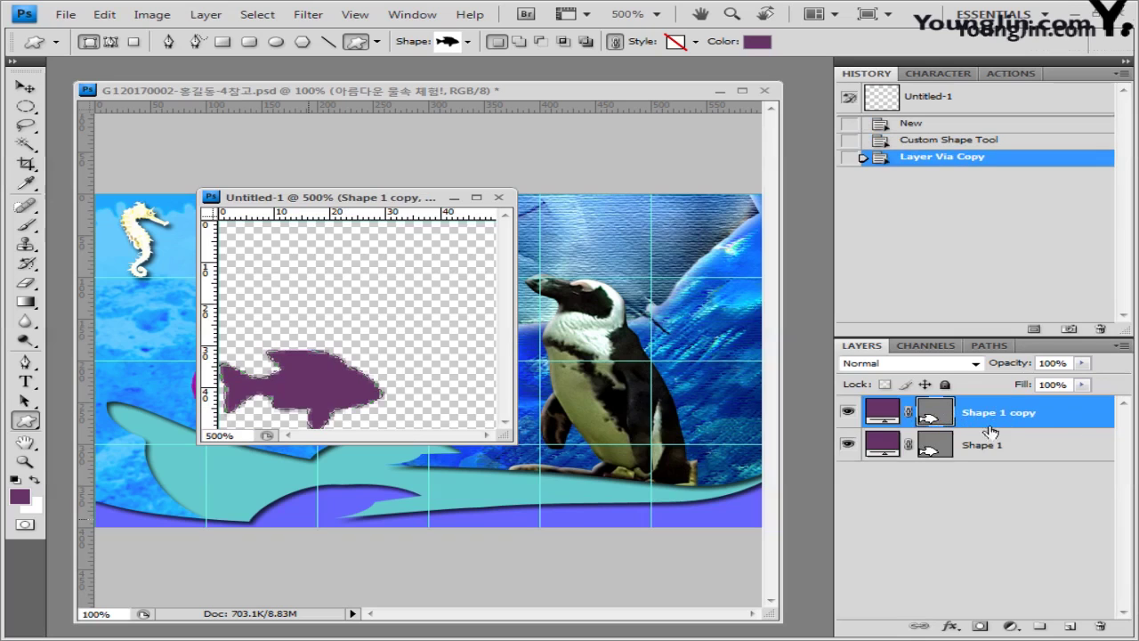
pyautogui.click(27, 87)
pyautogui.moveTo(329, 388); pyautogui.dragTo(435, 300)
# Step: Return to the Custom Shape tool and bring up its shape-set menu
pyautogui.press('u')
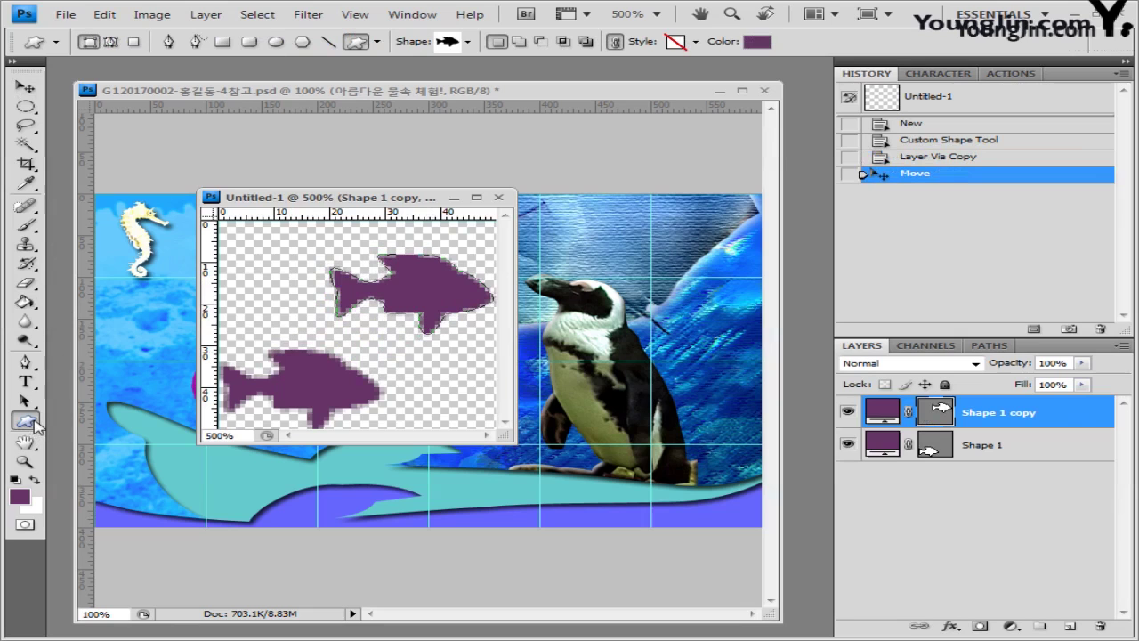
pyautogui.click(469, 42)
pyautogui.click(733, 70)
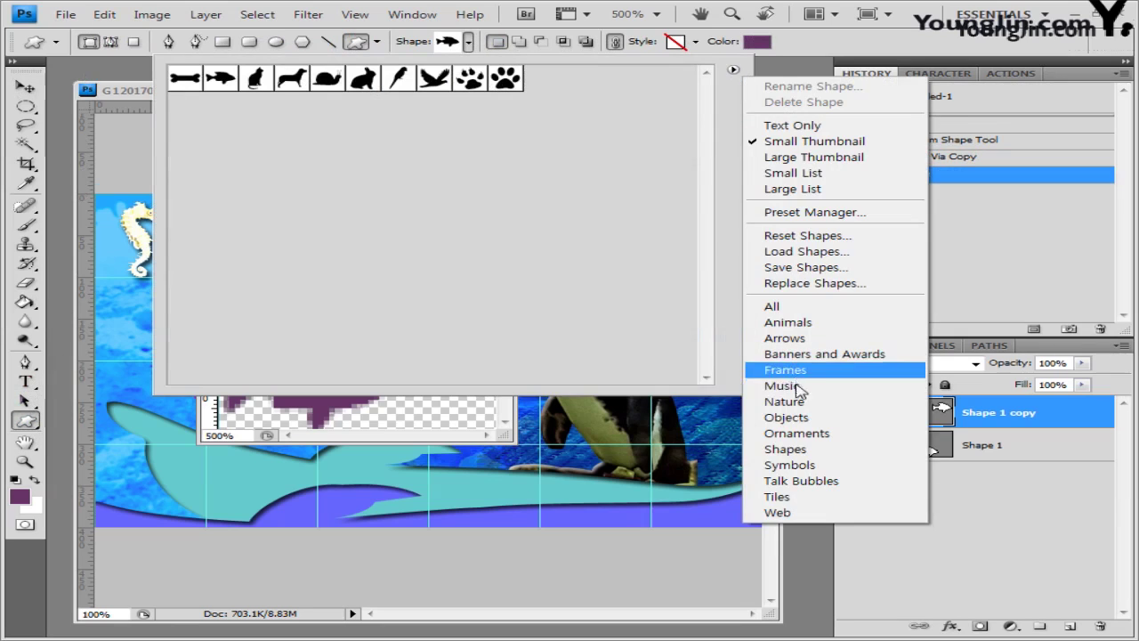
# Step: Load the Shapes set and draw a white ring on the lower fish's head
pyautogui.click(786, 450)
pyautogui.click(476, 258)
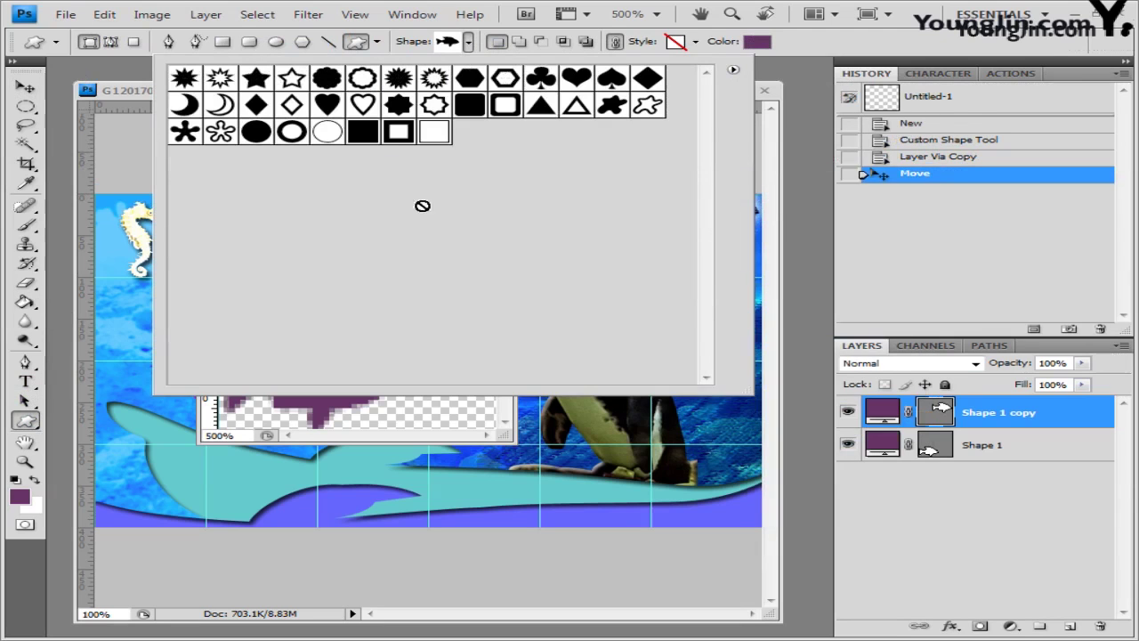
pyautogui.click(294, 133)
pyautogui.click(788, 56)
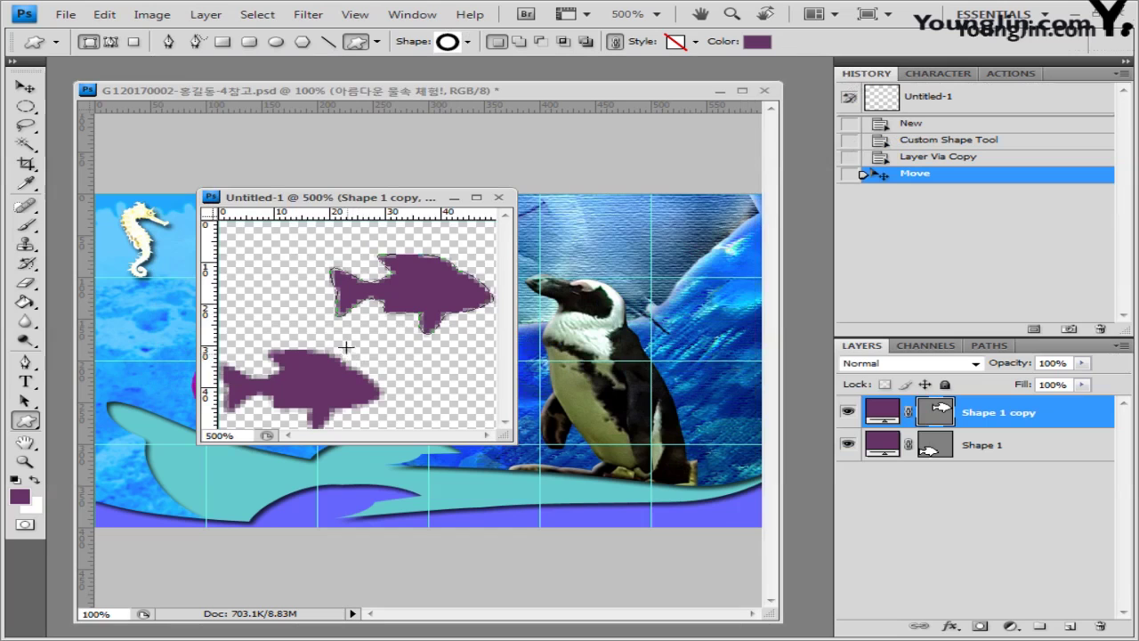
pyautogui.moveTo(322, 334); pyautogui.dragTo(364, 379)
pyautogui.press('Up')
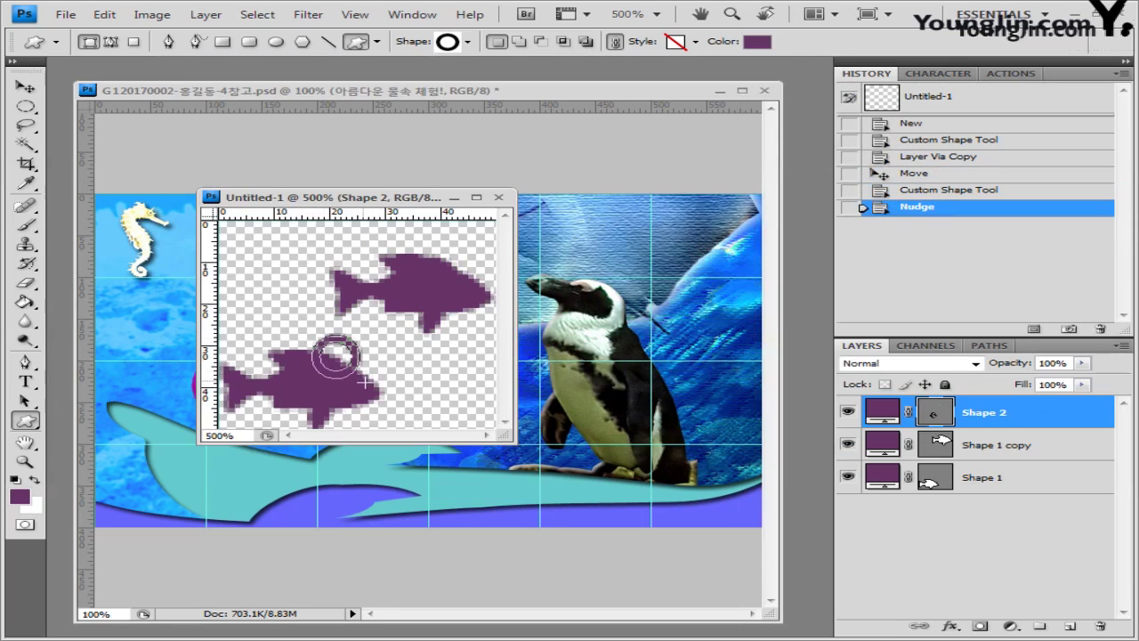
pyautogui.click(756, 43)
pyautogui.click(270, 150)
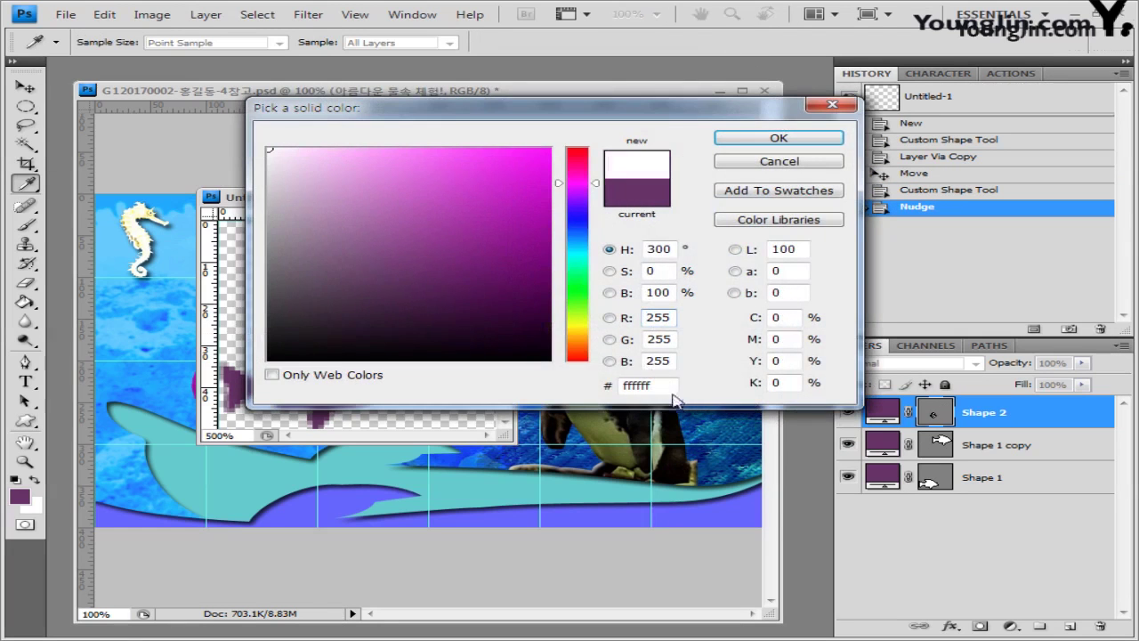
pyautogui.click(821, 143)
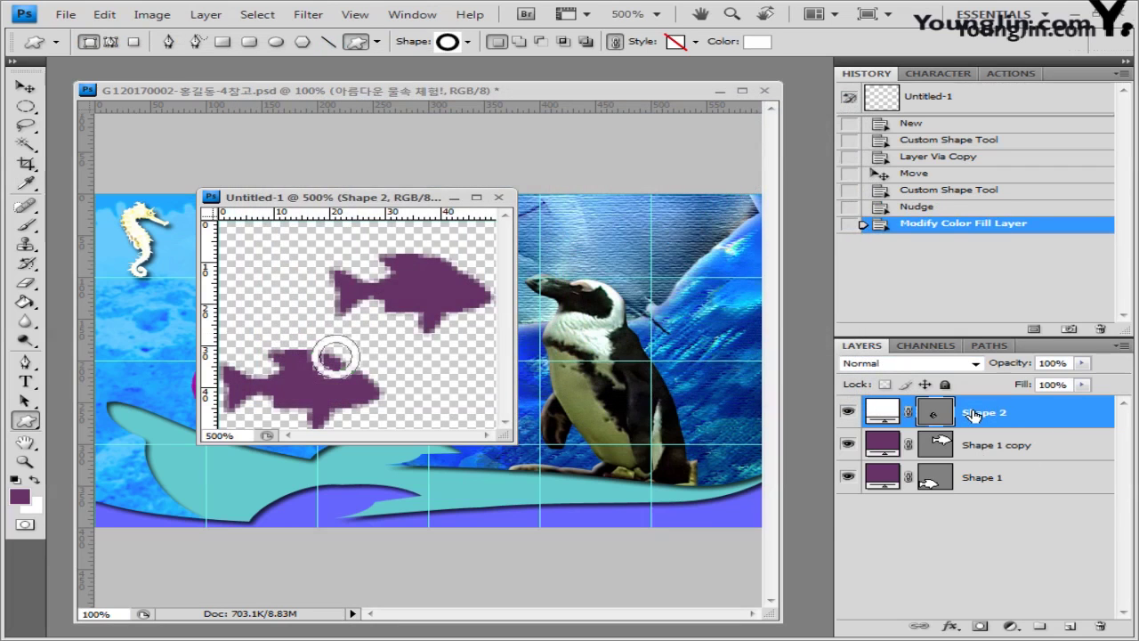
# Step: Duplicate the ring and place the copy slightly up and to the right
pyautogui.hotkey('ctrl', 'j')
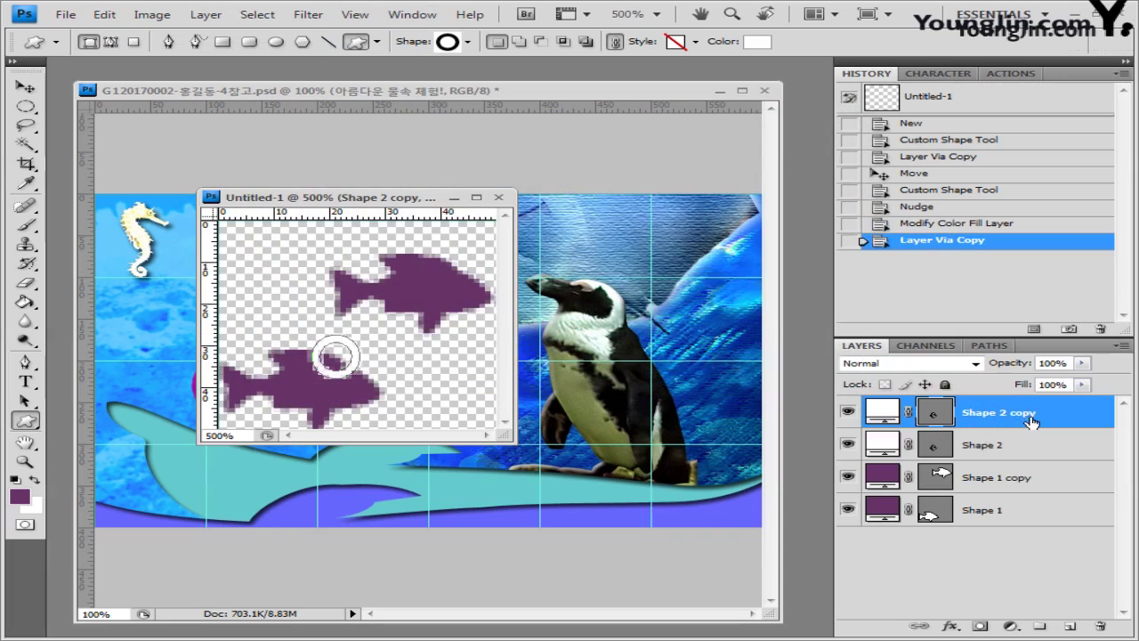
pyautogui.click(25, 86)
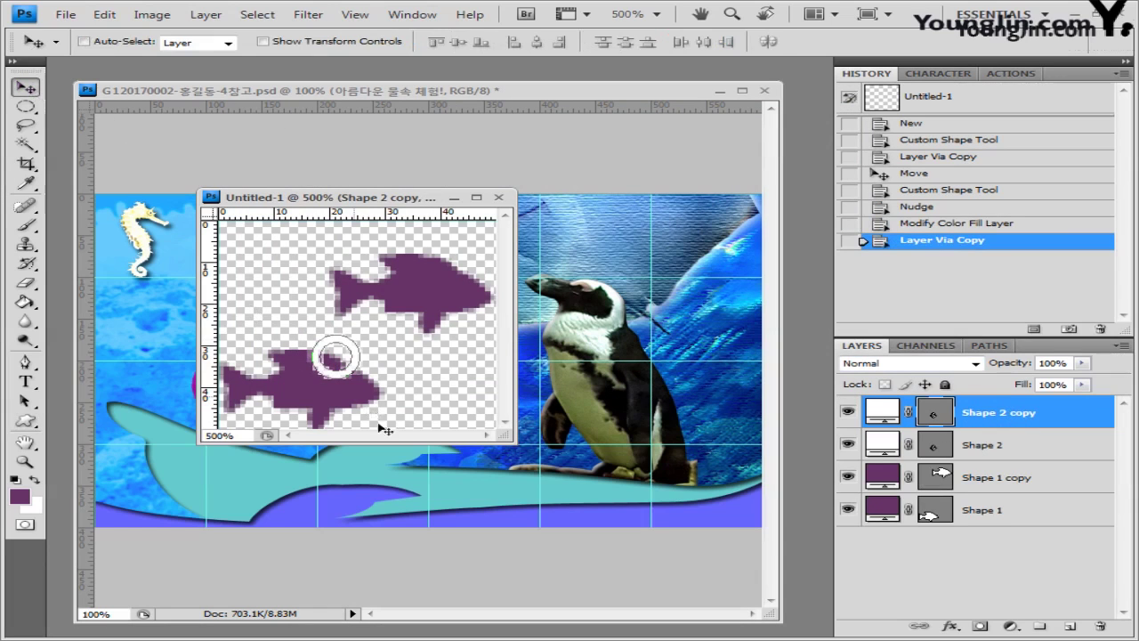
pyautogui.moveTo(339, 363); pyautogui.dragTo(368, 349)
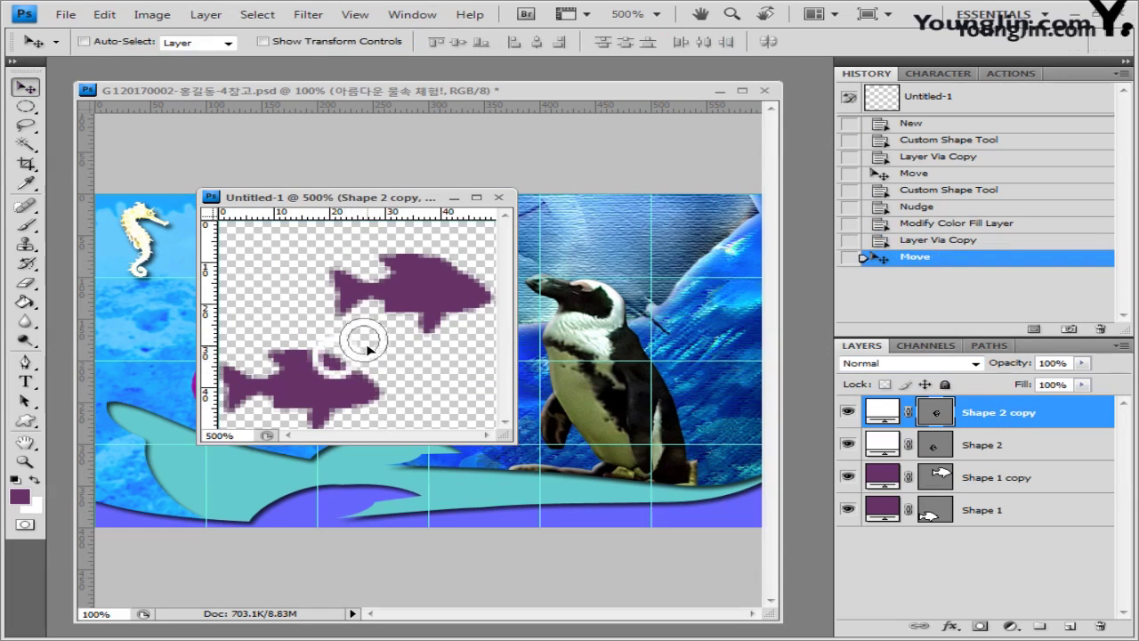
pyautogui.hotkey('ctrl', 't')
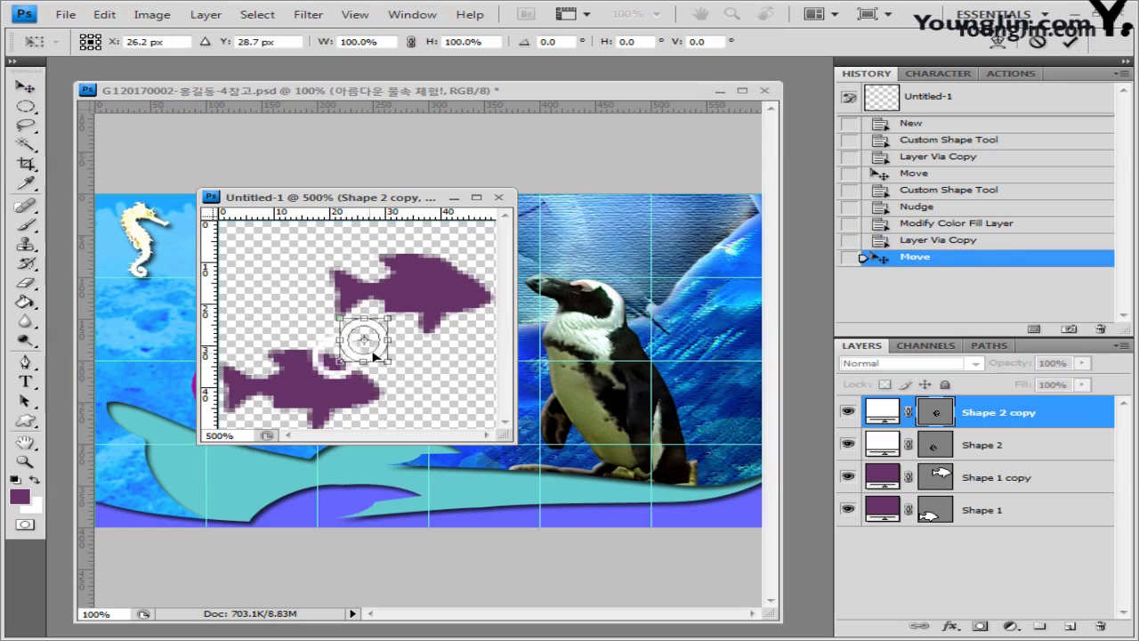
pyautogui.press('Return')
pyautogui.press('Right')
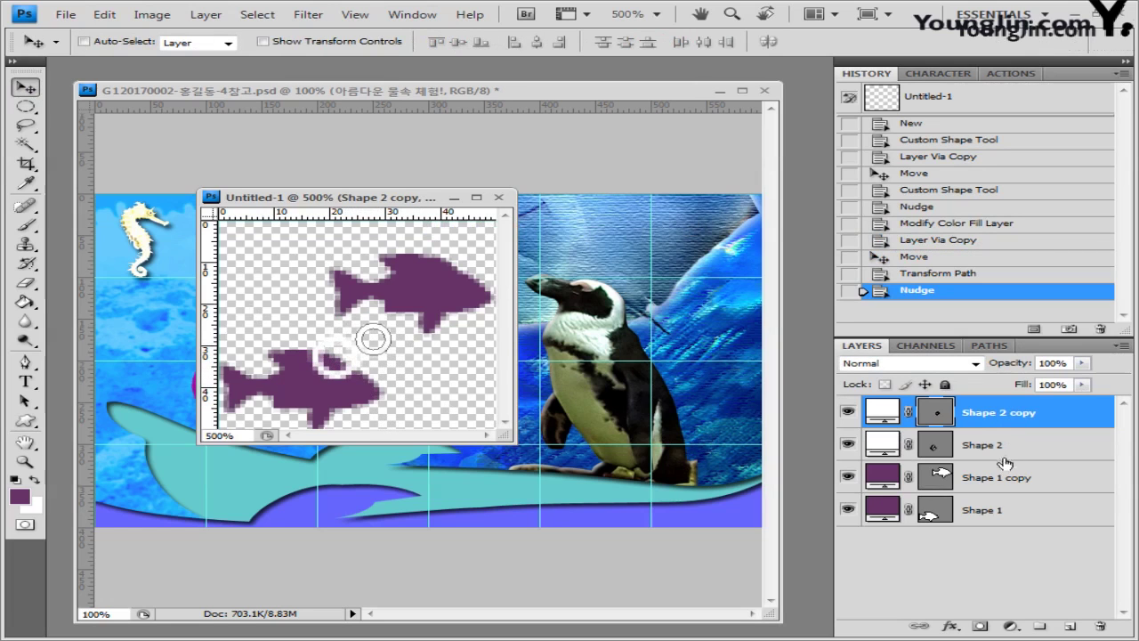
# Step: Duplicate both ring layers and move the copies onto the upper fish's head
pyautogui.keyDown('shift'); pyautogui.click(1018, 450); pyautogui.keyUp('shift')
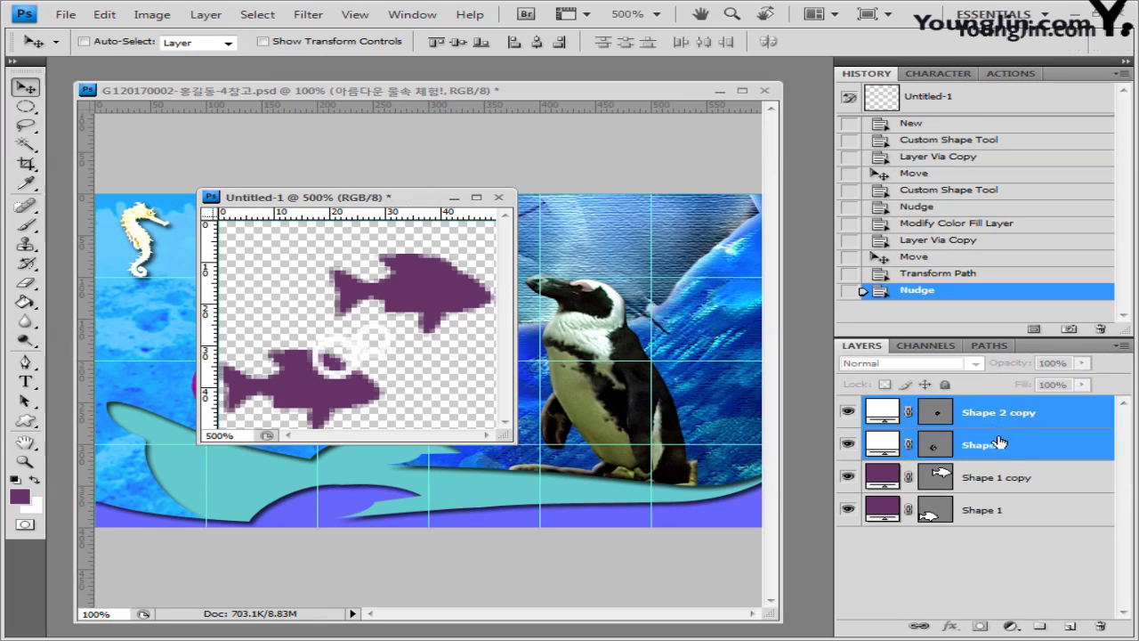
pyautogui.moveTo(1009, 443); pyautogui.dragTo(1075, 624)
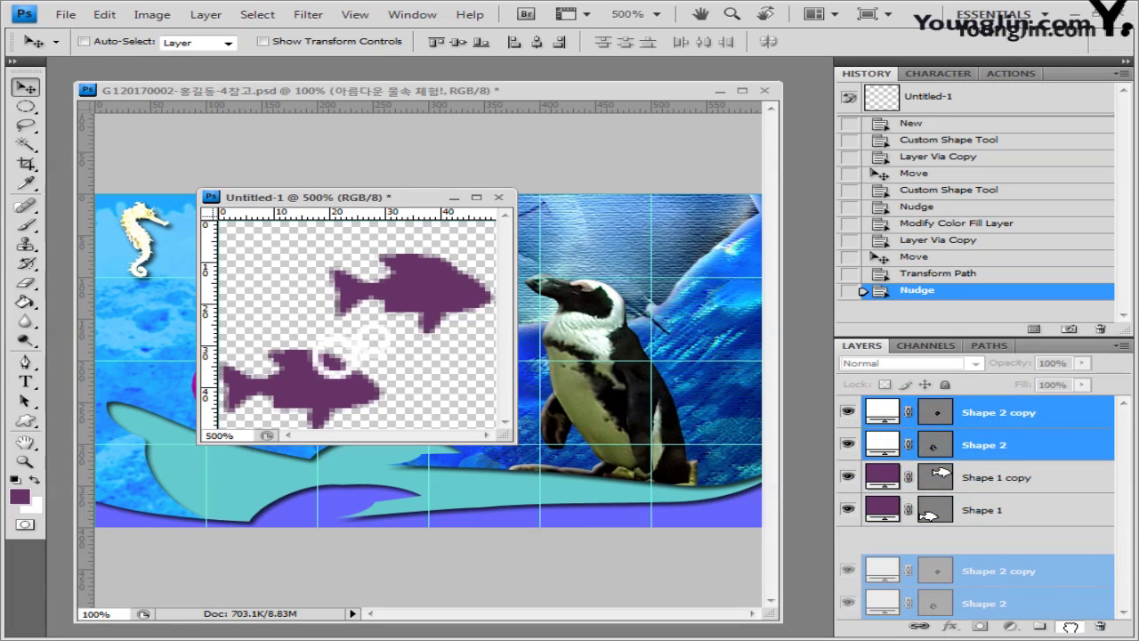
pyautogui.moveTo(1071, 625); pyautogui.dragTo(1070, 625)
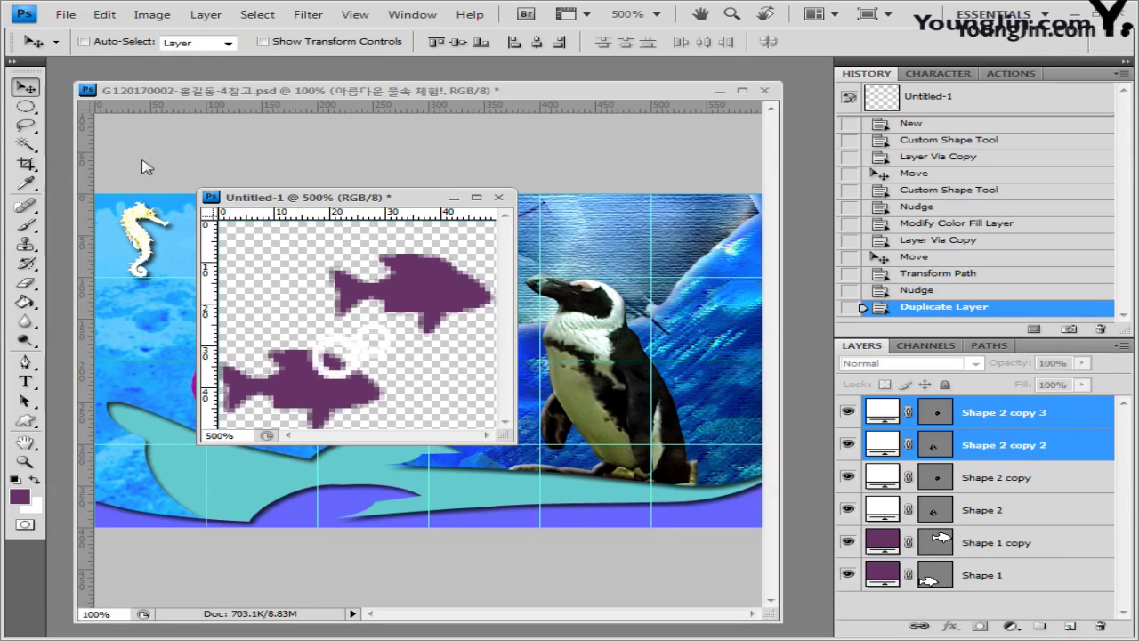
pyautogui.moveTo(374, 360); pyautogui.dragTo(478, 262)
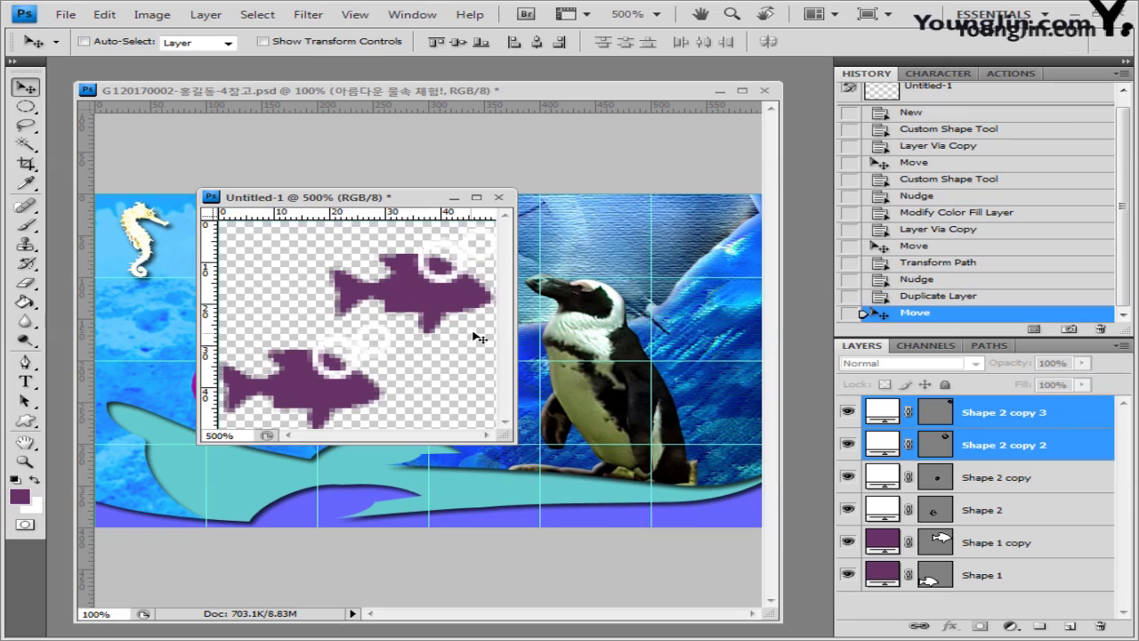
pyautogui.click(953, 408)
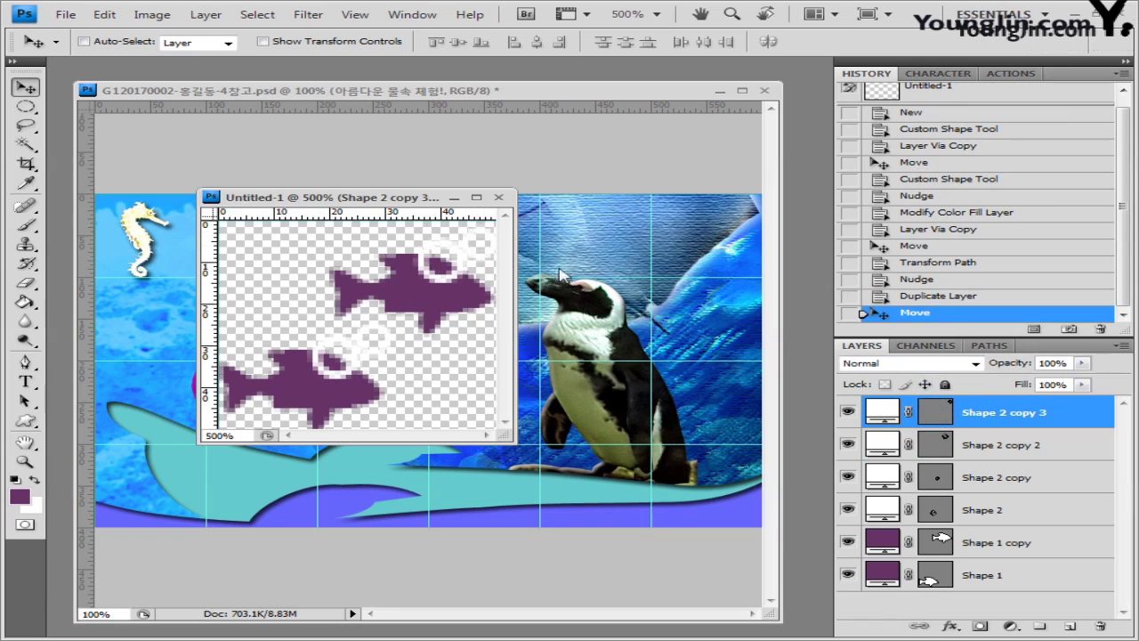
# Step: Define the Untitled-1 image as a pattern named '물고기 모양'
pyautogui.click(105, 15)
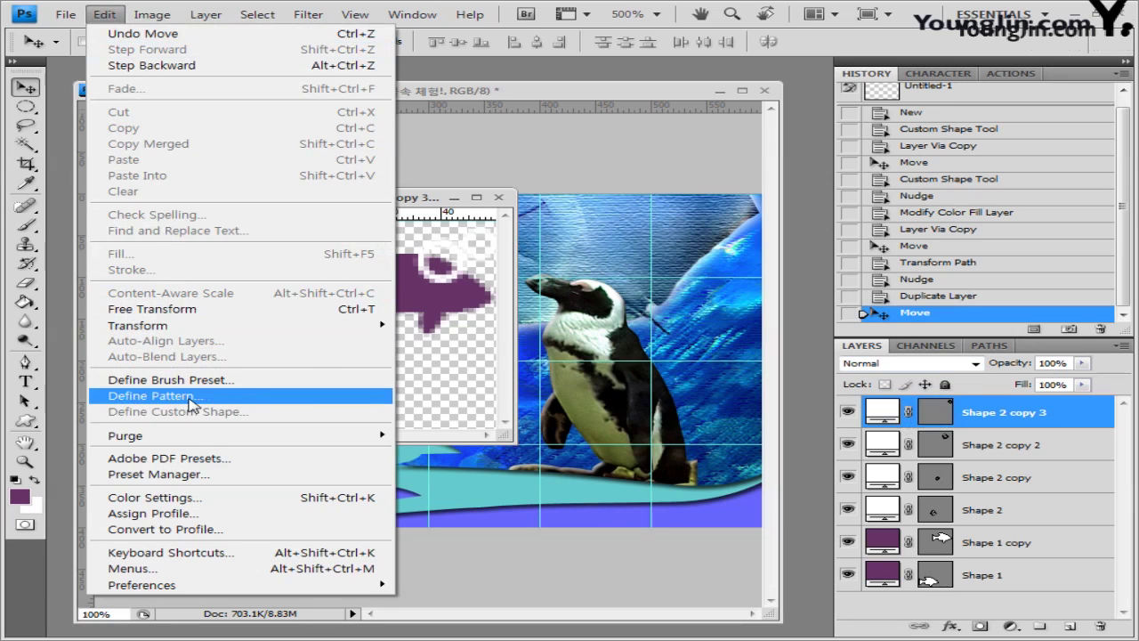
pyautogui.click(191, 402)
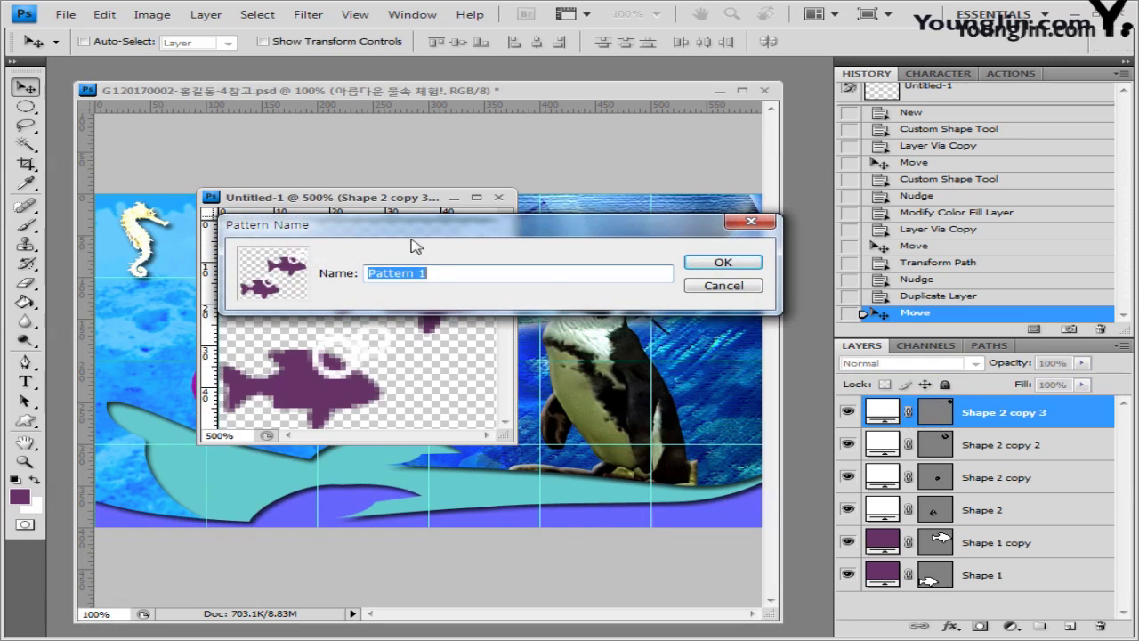
pyautogui.write('물고기 모양')
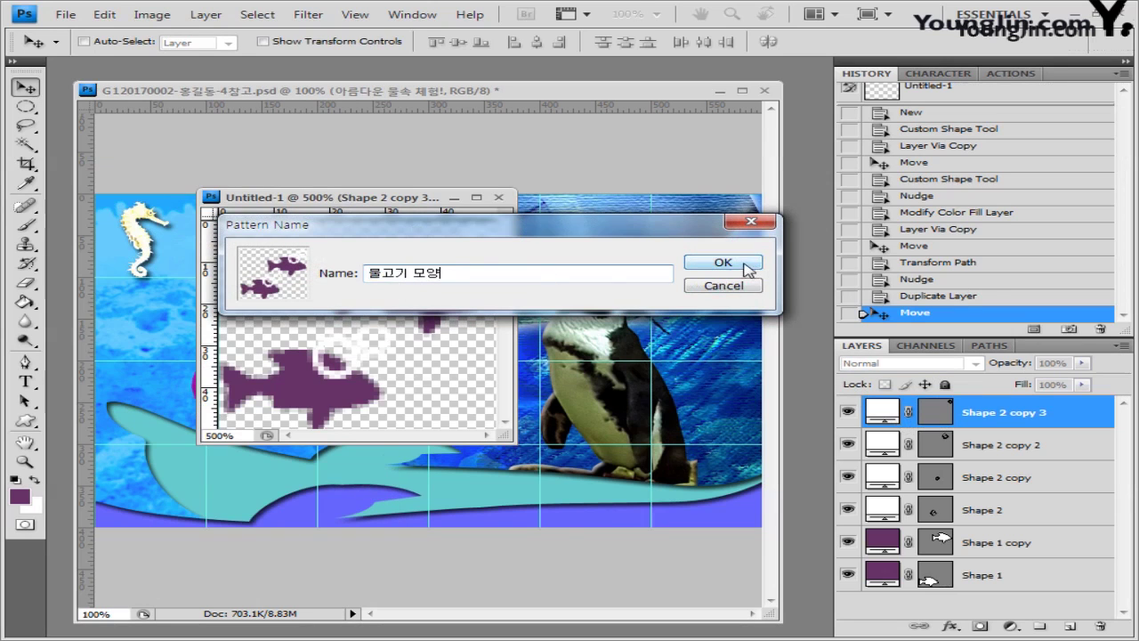
pyautogui.click(723, 263)
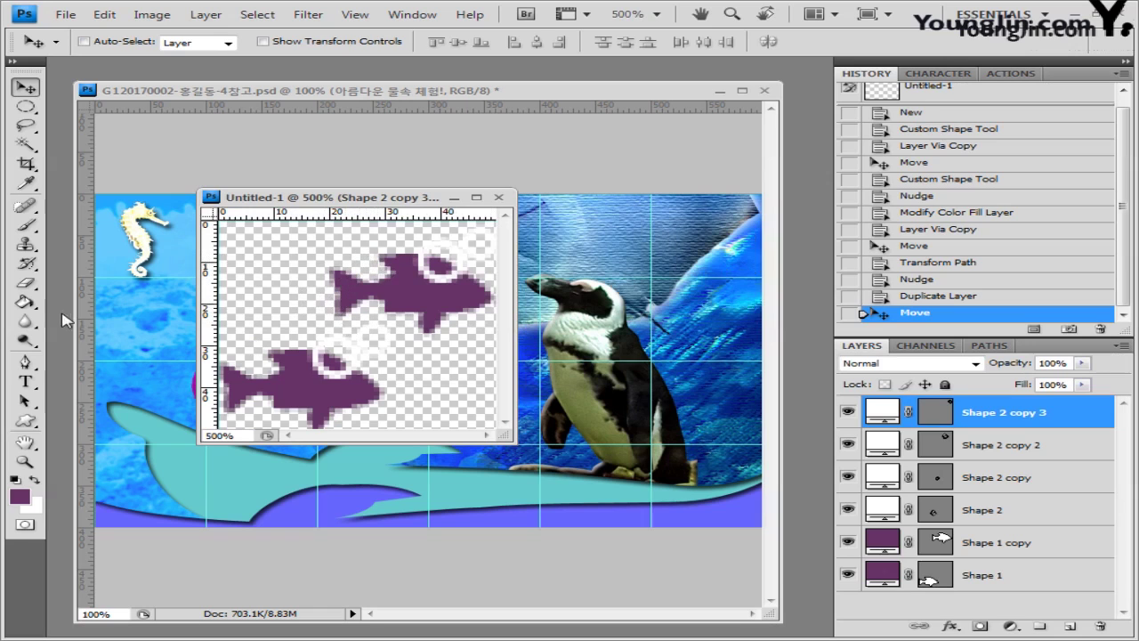
# Step: Set the Paint Bucket source to Pattern, check the pattern list, and move the sketch window aside
pyautogui.click(28, 303)
pyautogui.rightClick(31, 305)
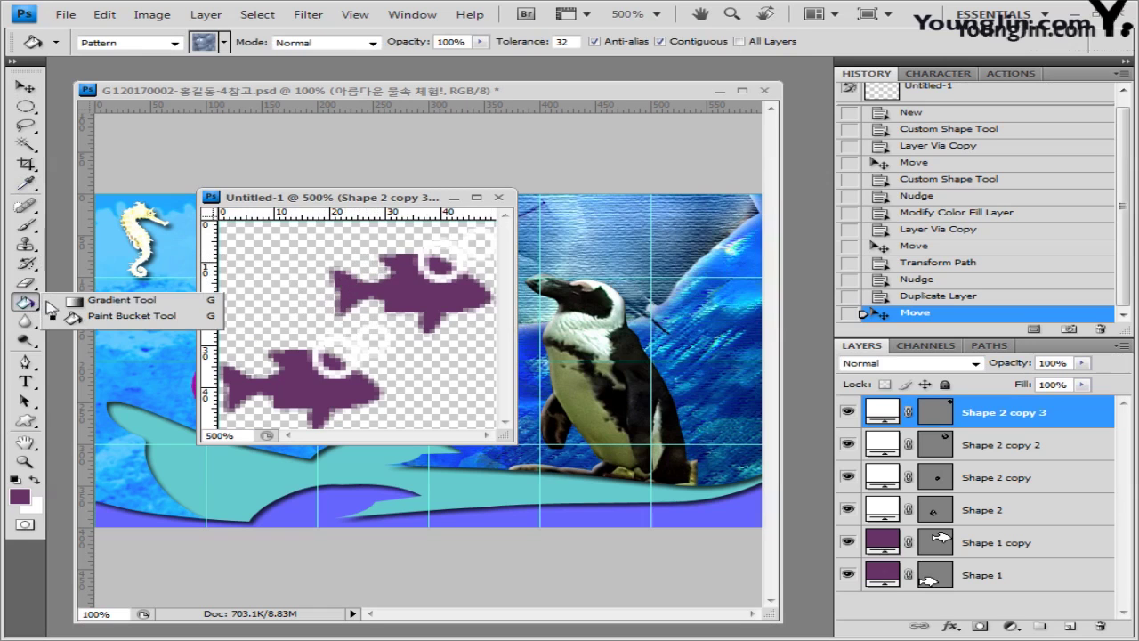
pyautogui.click(113, 320)
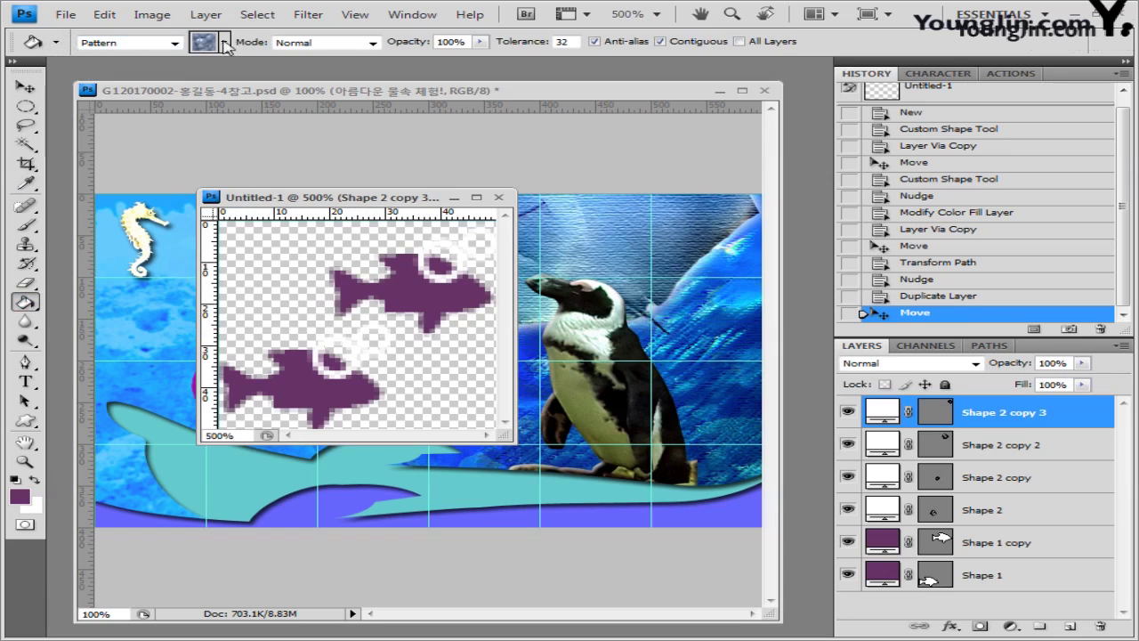
pyautogui.click(174, 43)
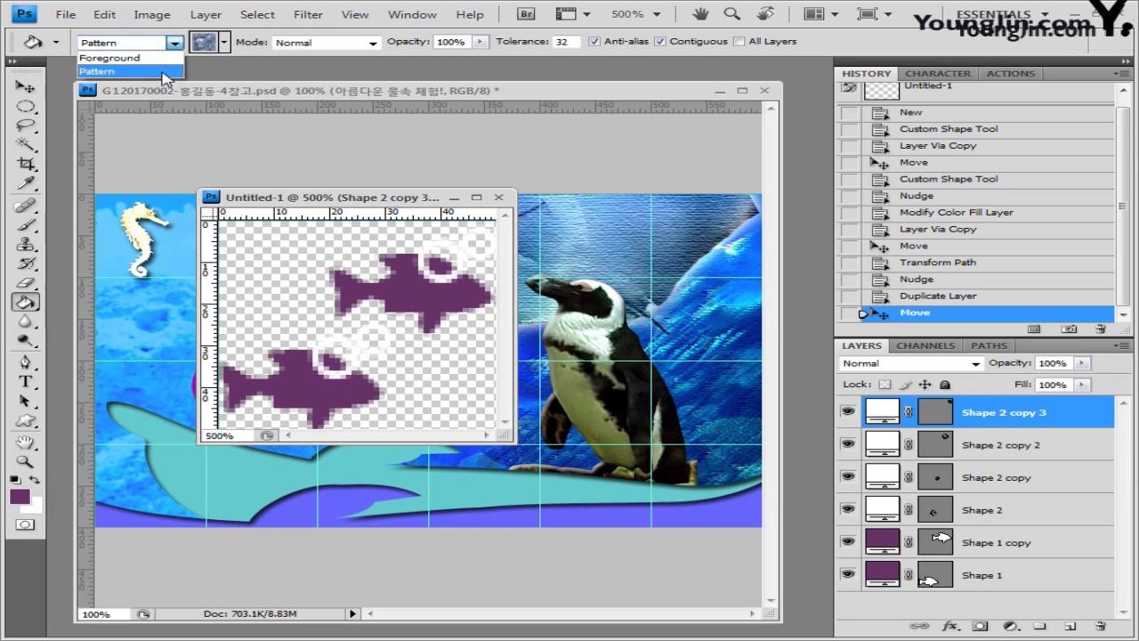
pyautogui.click(163, 73)
pyautogui.click(225, 42)
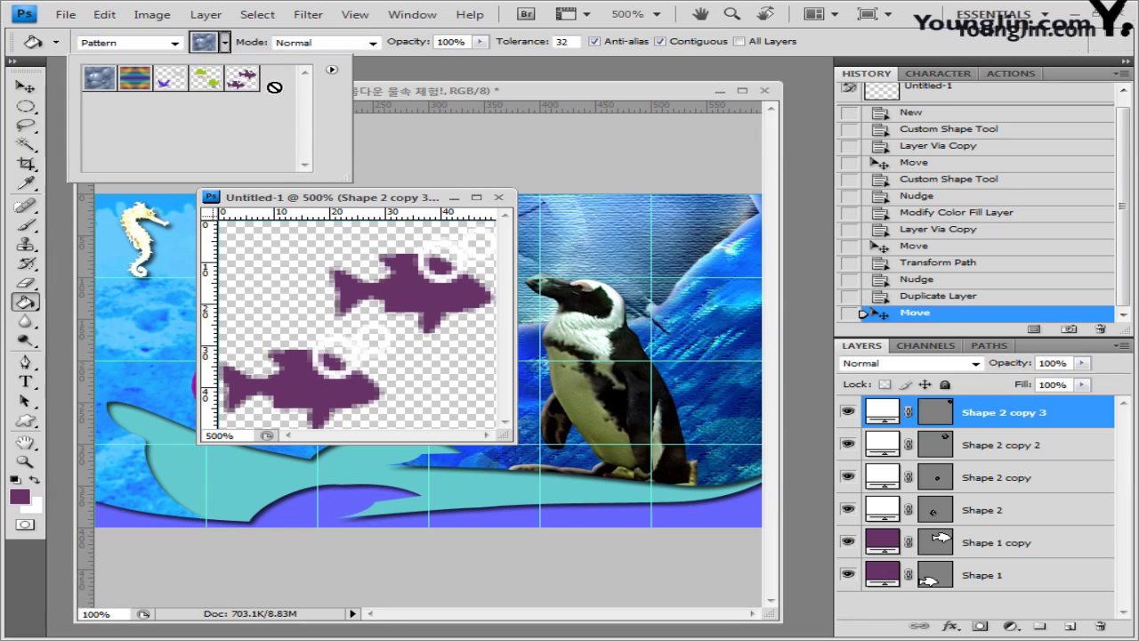
pyautogui.click(397, 110)
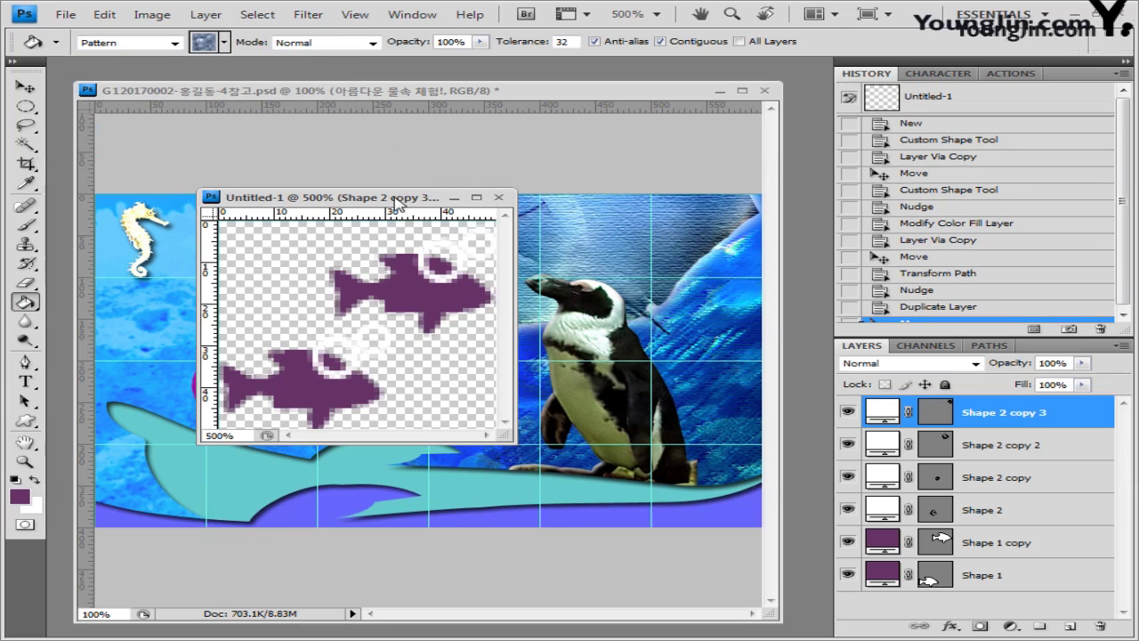
pyautogui.moveTo(322, 197); pyautogui.dragTo(324, 267)
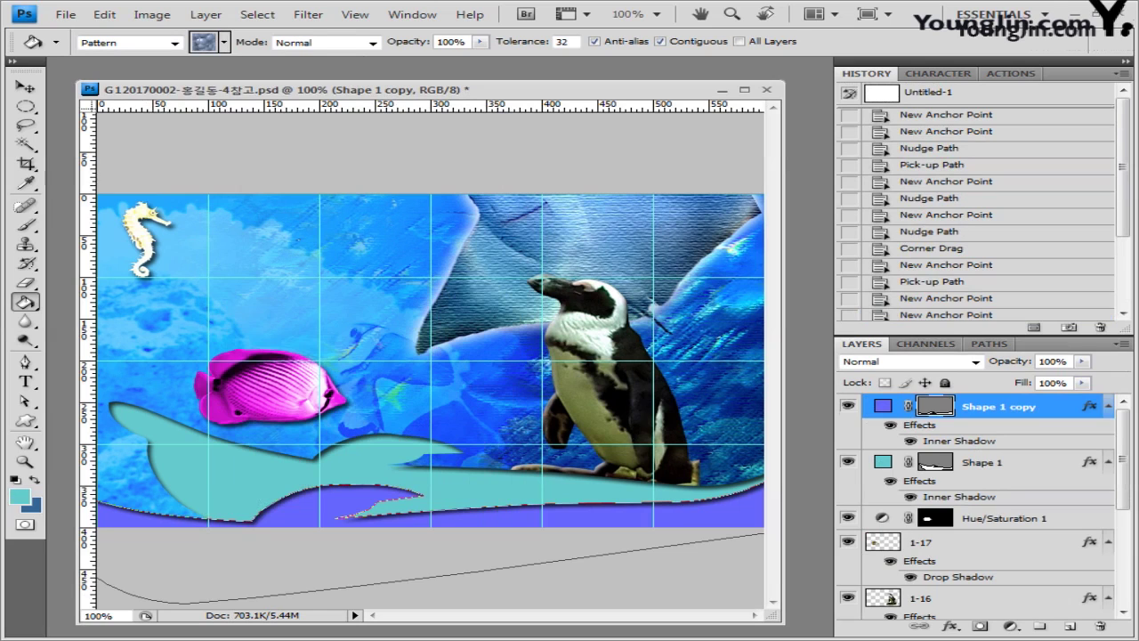
# Step: Add a new layer above Shape 1 and fill it with the fish custom pattern
pyautogui.click(999, 463)
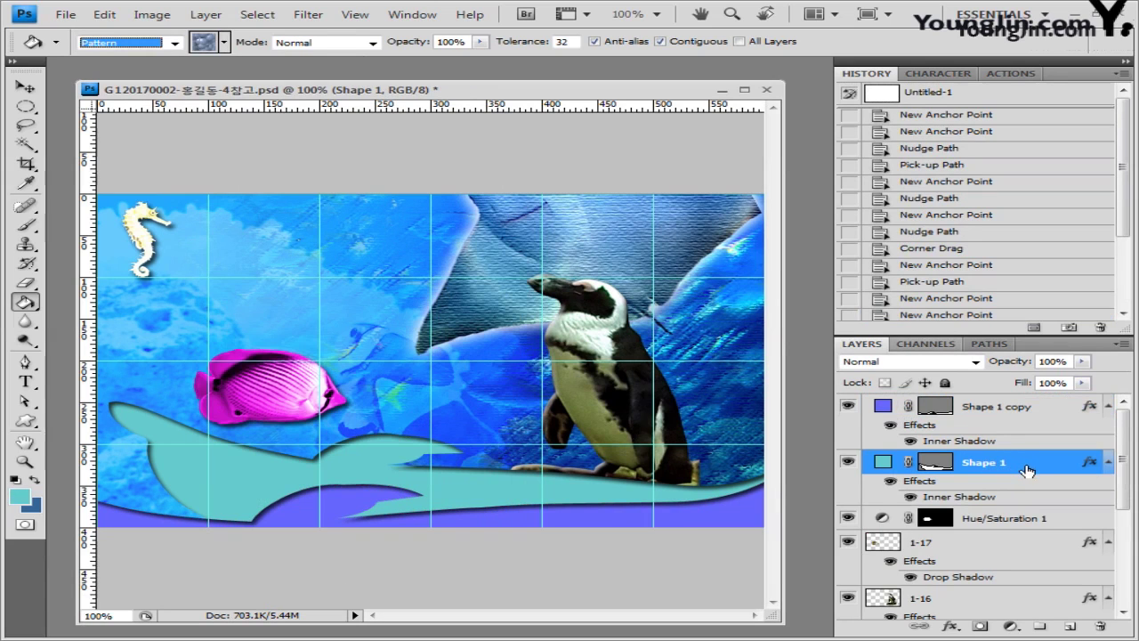
pyautogui.click(1071, 626)
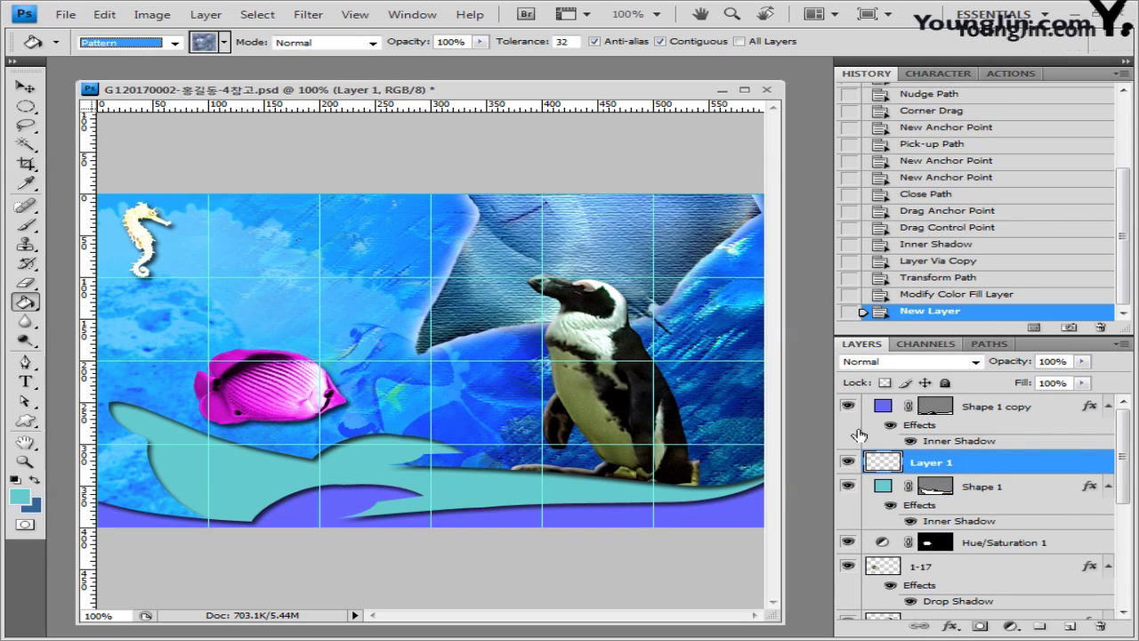
pyautogui.click(105, 15)
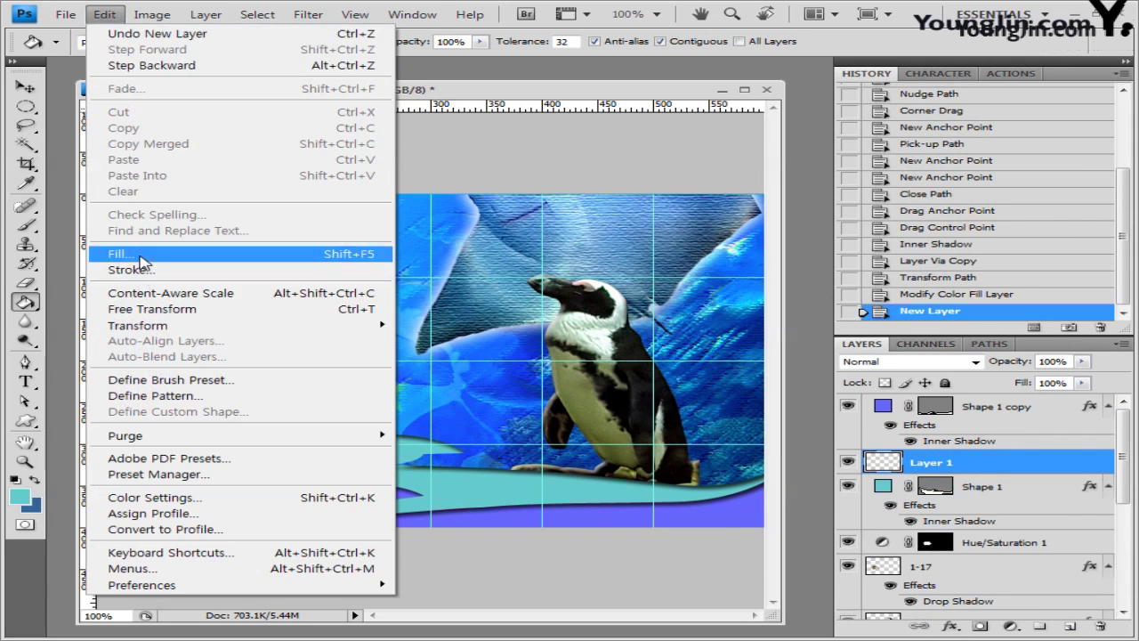
pyautogui.click(141, 255)
pyautogui.click(588, 376)
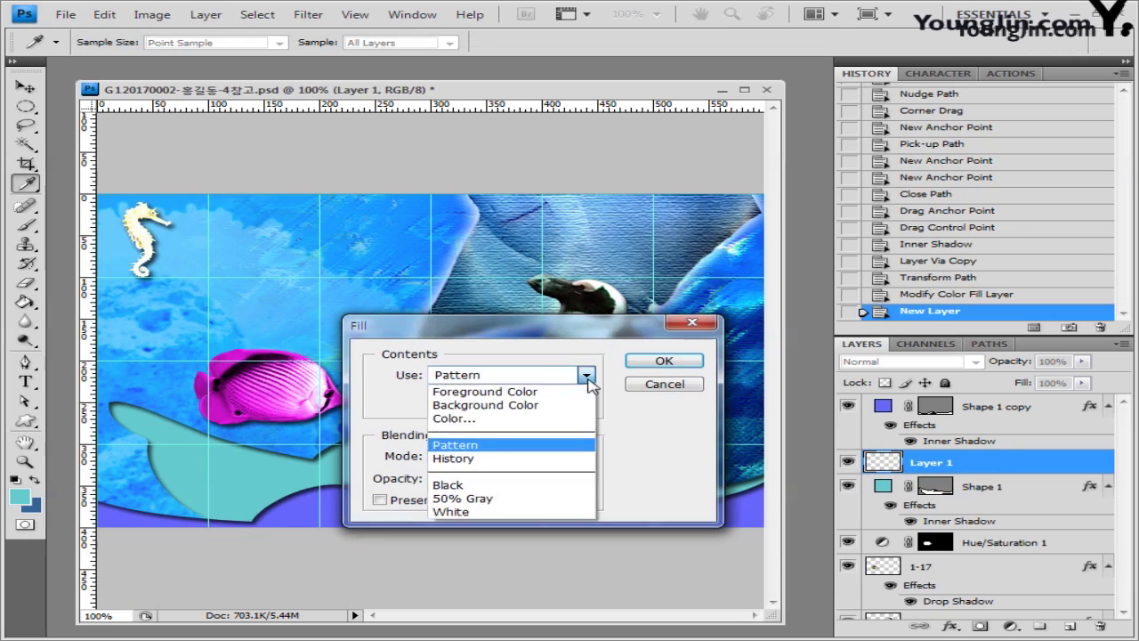
pyautogui.click(492, 441)
pyautogui.click(589, 402)
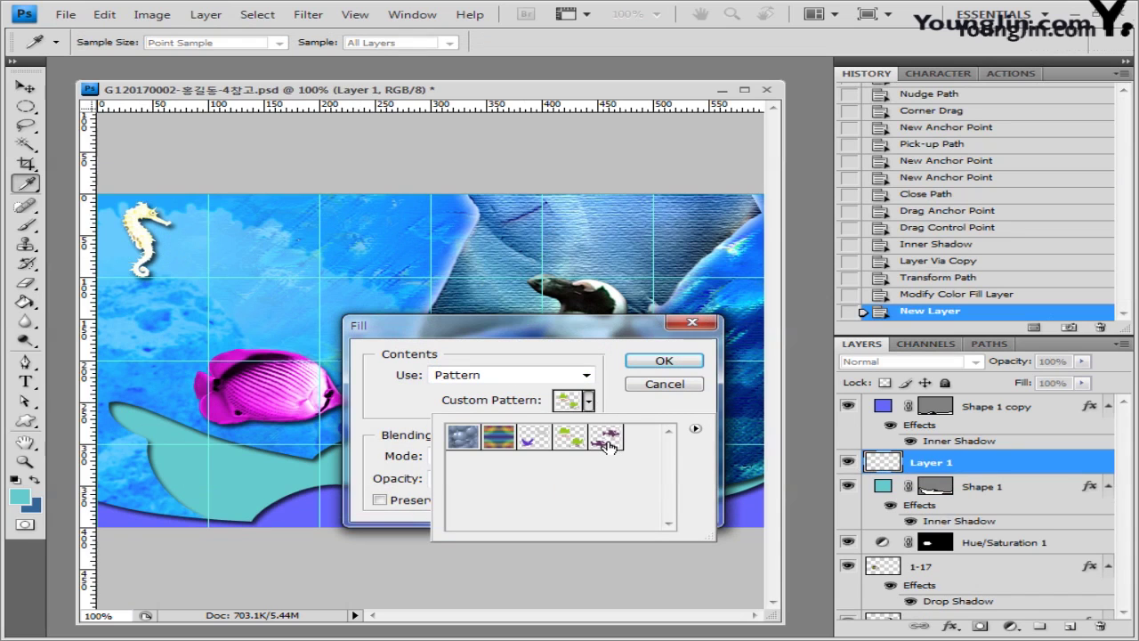
pyautogui.click(607, 438)
pyautogui.click(664, 361)
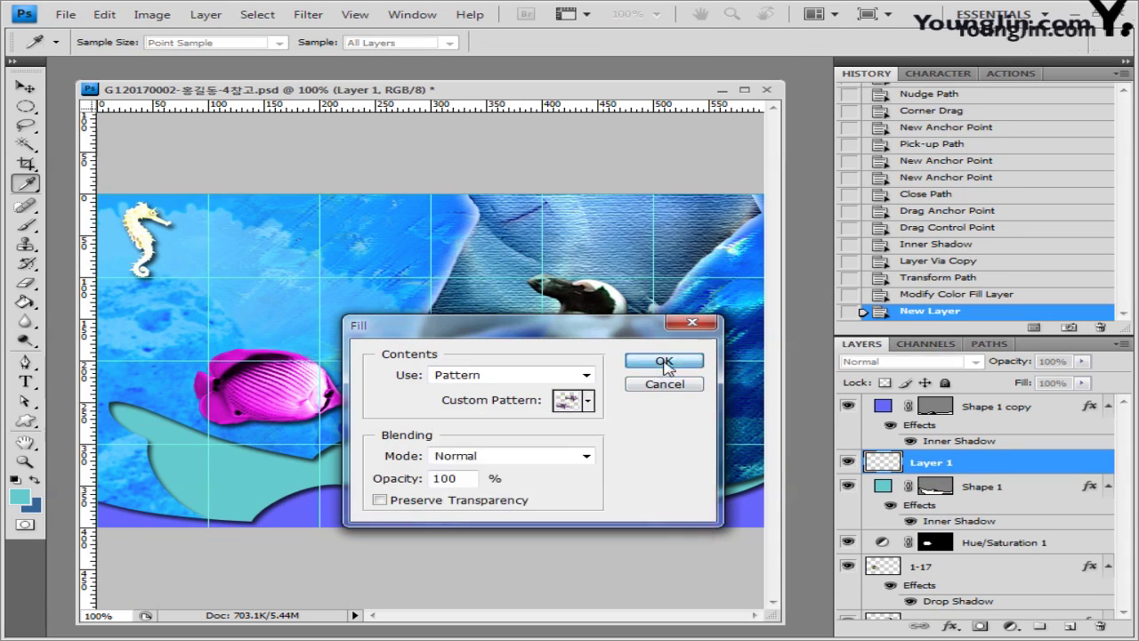
pyautogui.click(664, 361)
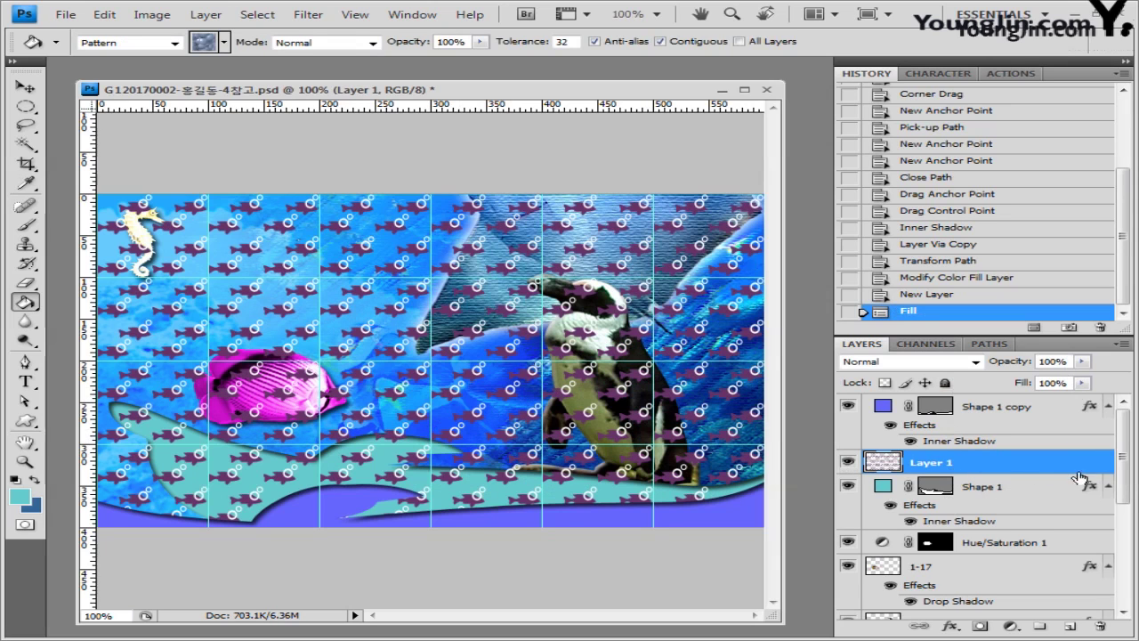
# Step: Clip the pattern layer to the Shape 1 wave and set its opacity to 60%
pyautogui.moveTo(1061, 478); pyautogui.dragTo(992, 473)
pyautogui.keyDown('alt'); pyautogui.click(995, 473); pyautogui.keyUp('alt')
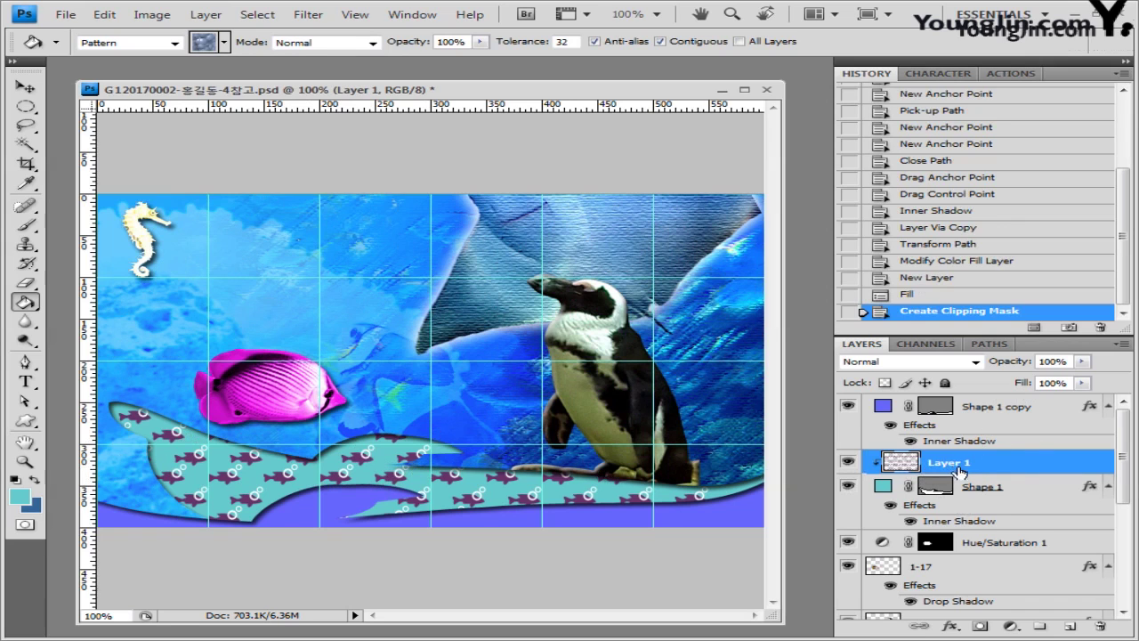
pyautogui.click(1082, 362)
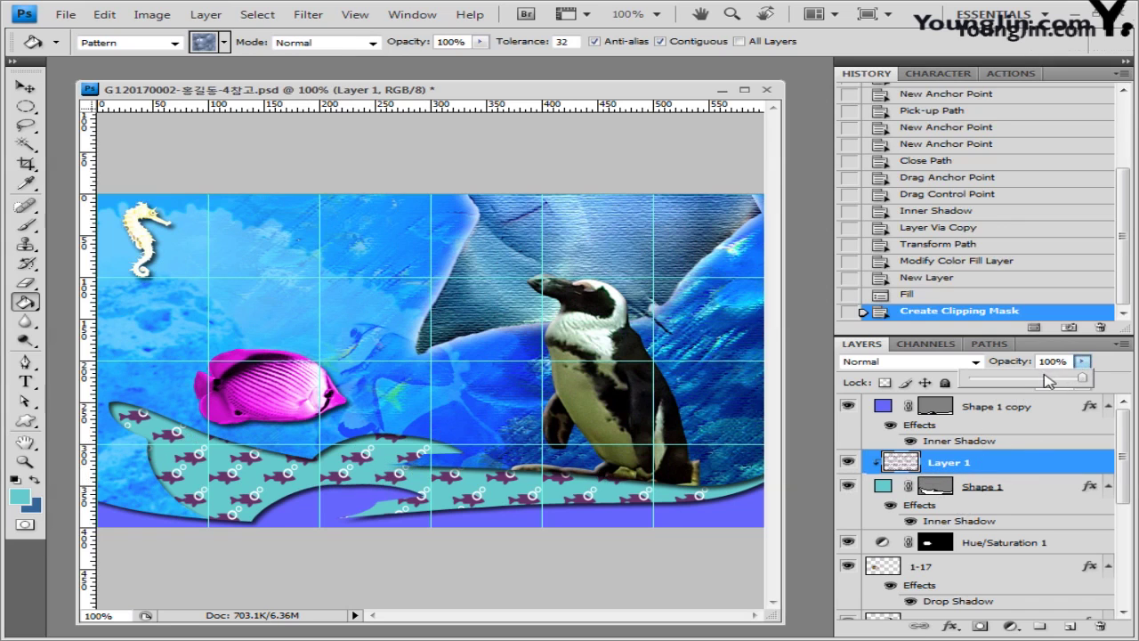
pyautogui.click(1082, 362)
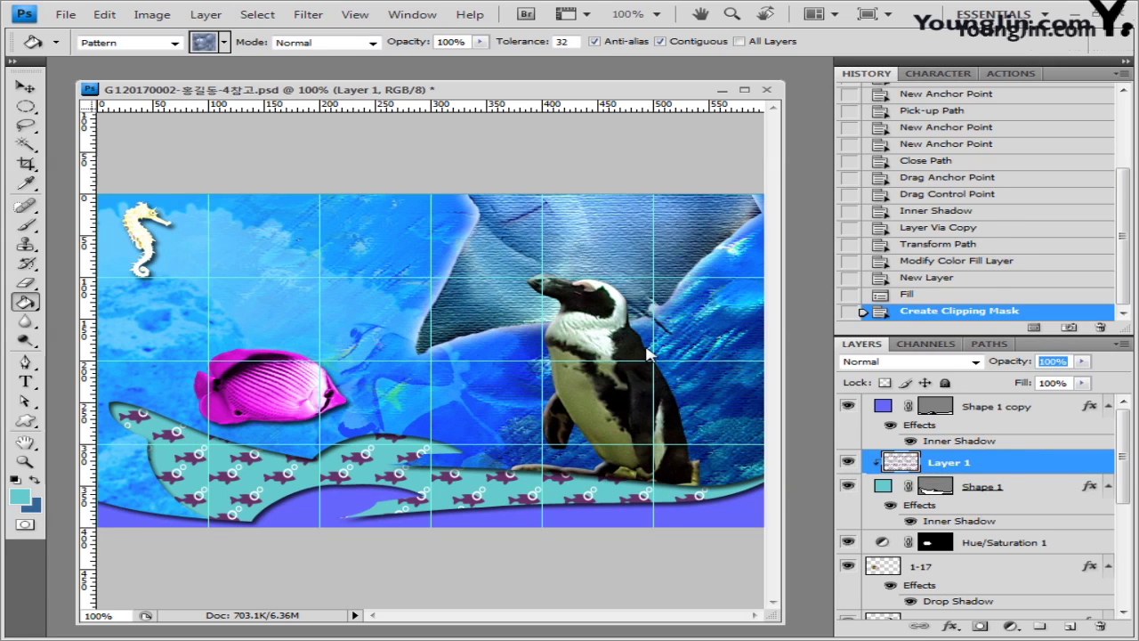
pyautogui.write('60')
pyautogui.press('Return')
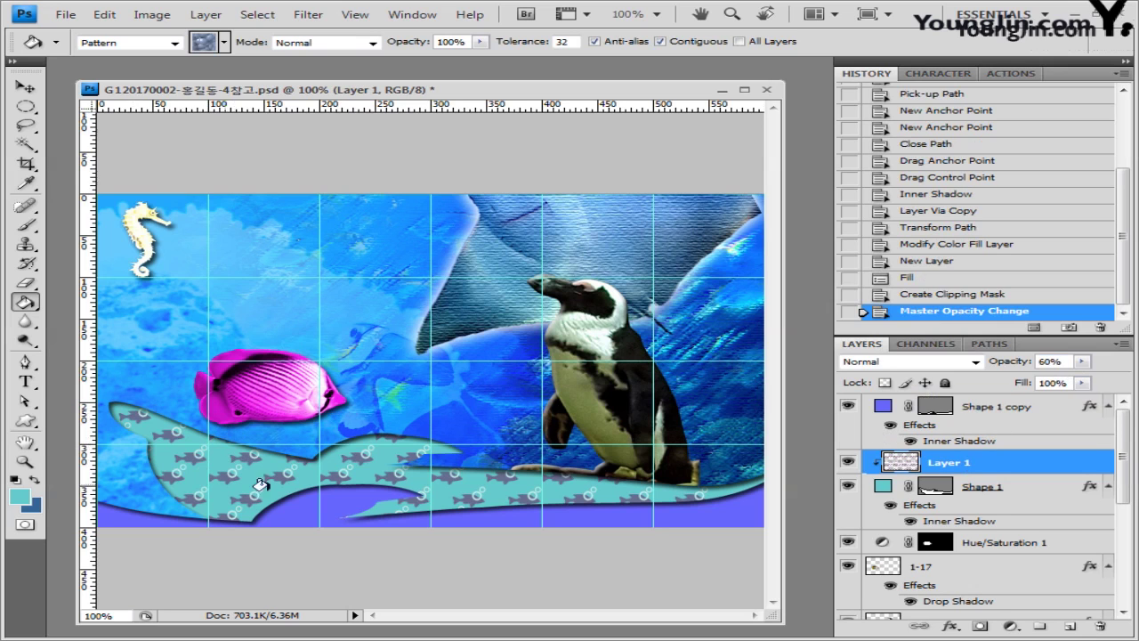
pyautogui.press('v')
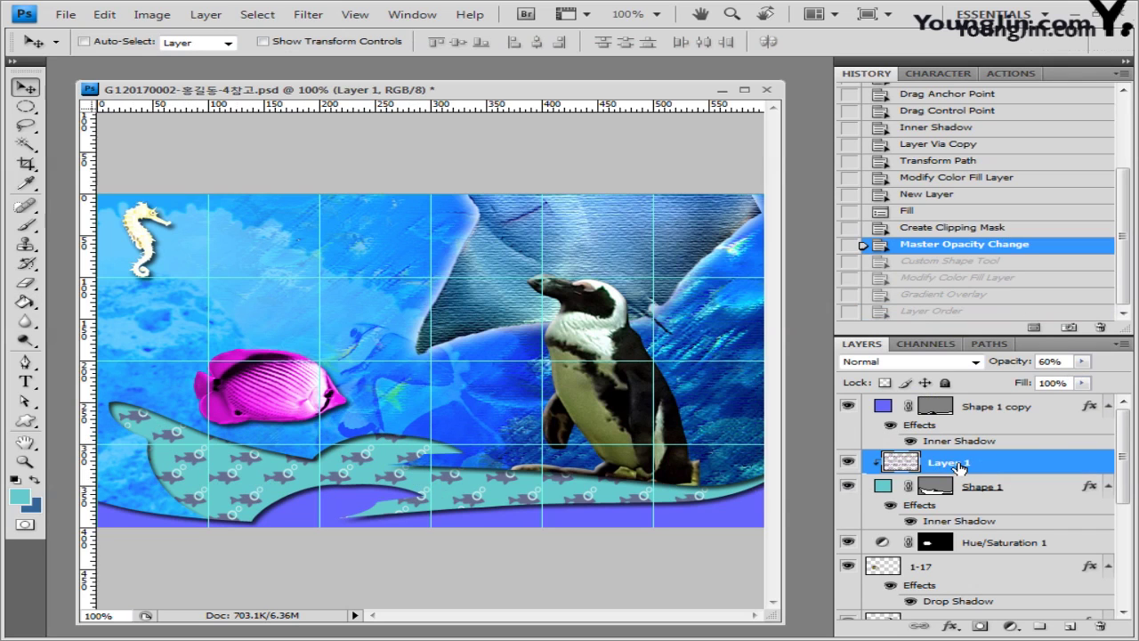
# Step: Load the Nature shape set and draw the Waves shape over the lower-left canvas
pyautogui.click(850, 408)
pyautogui.click(850, 407)
pyautogui.click(25, 421)
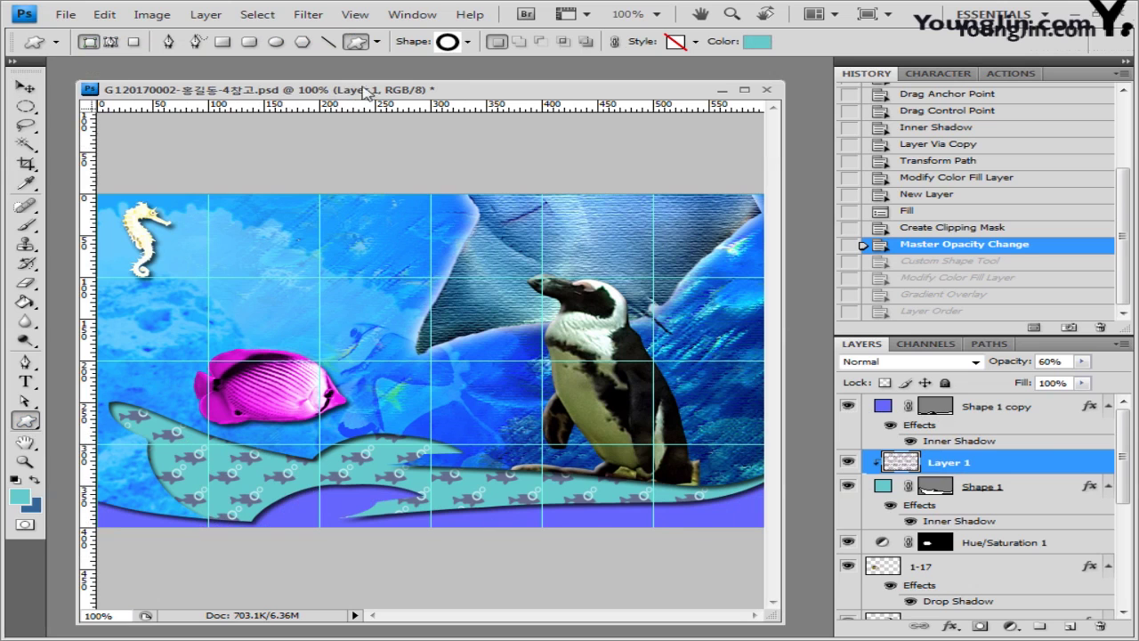
pyautogui.click(468, 42)
pyautogui.click(734, 70)
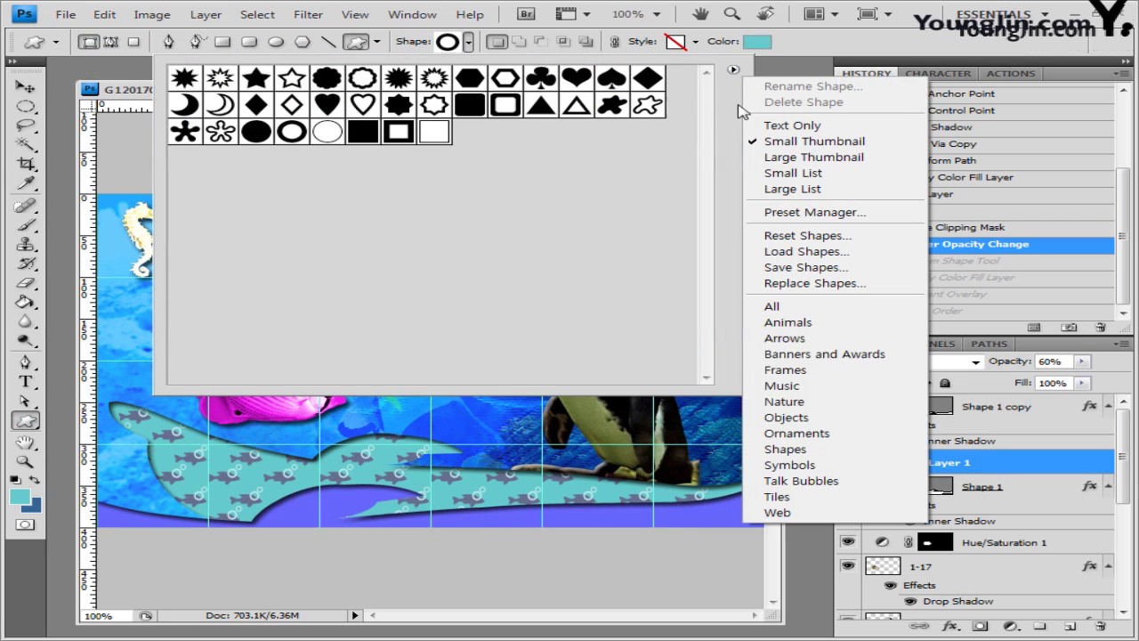
pyautogui.click(803, 401)
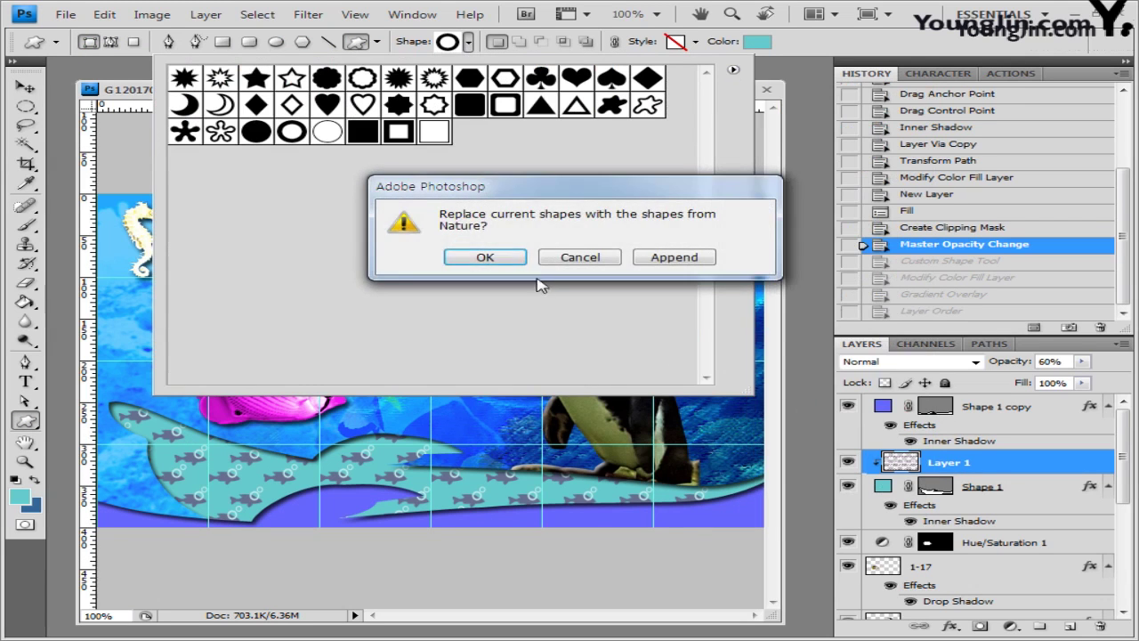
pyautogui.click(497, 256)
pyautogui.click(408, 87)
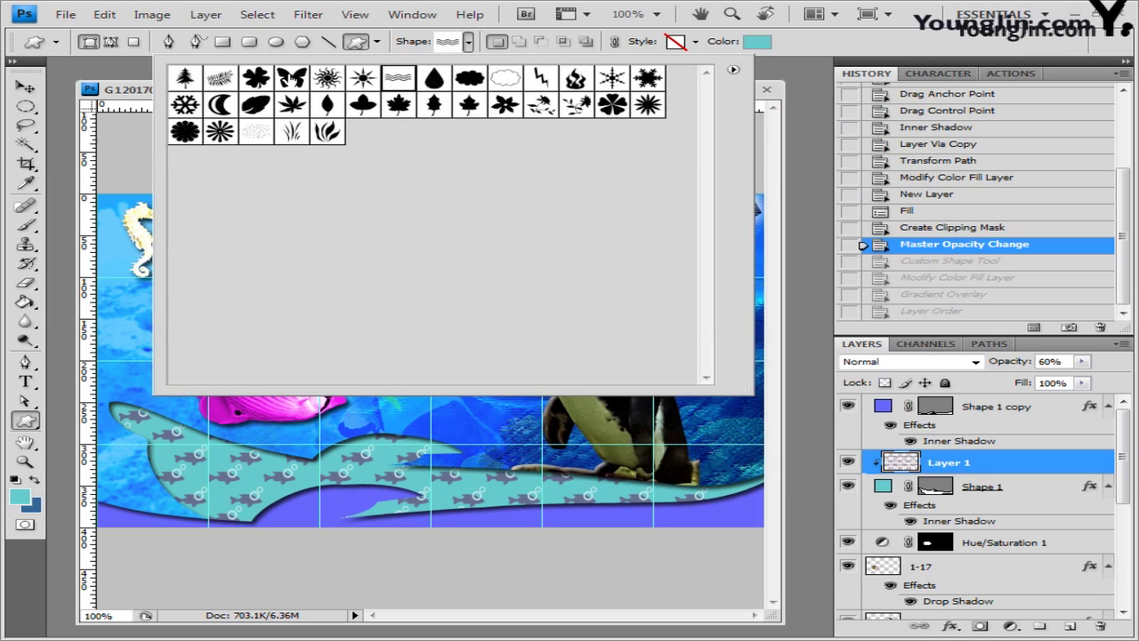
pyautogui.click(145, 92)
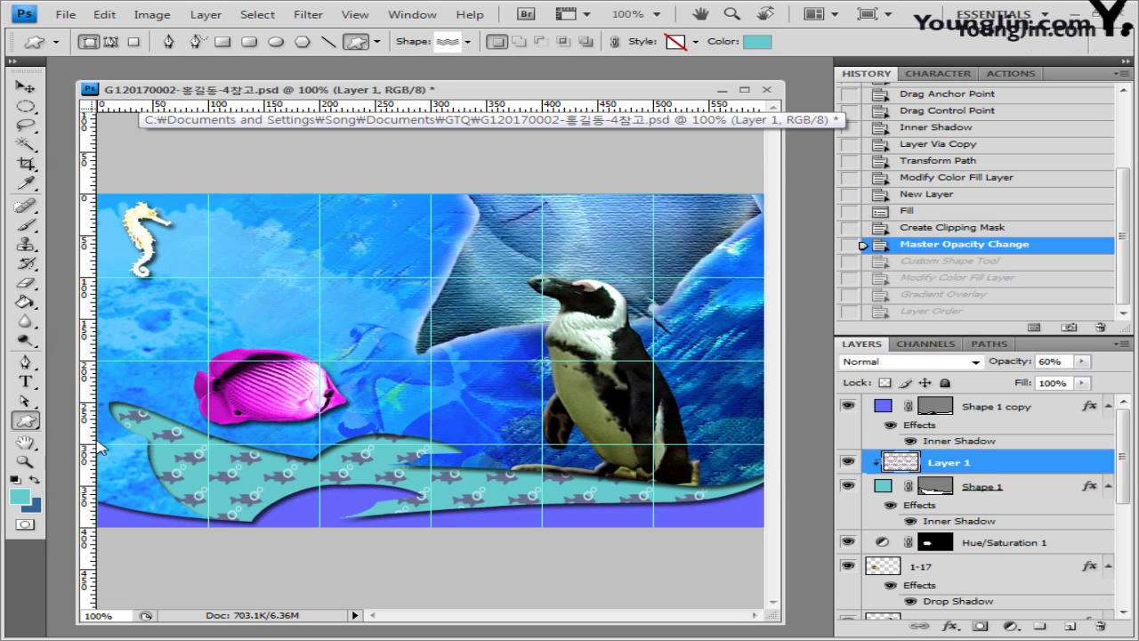
pyautogui.moveTo(99, 444)
pyautogui.mouseDown()
pyautogui.moveTo(314, 495)
pyautogui.moveTo(319, 521)
pyautogui.moveTo(344, 518)
pyautogui.mouseUp()
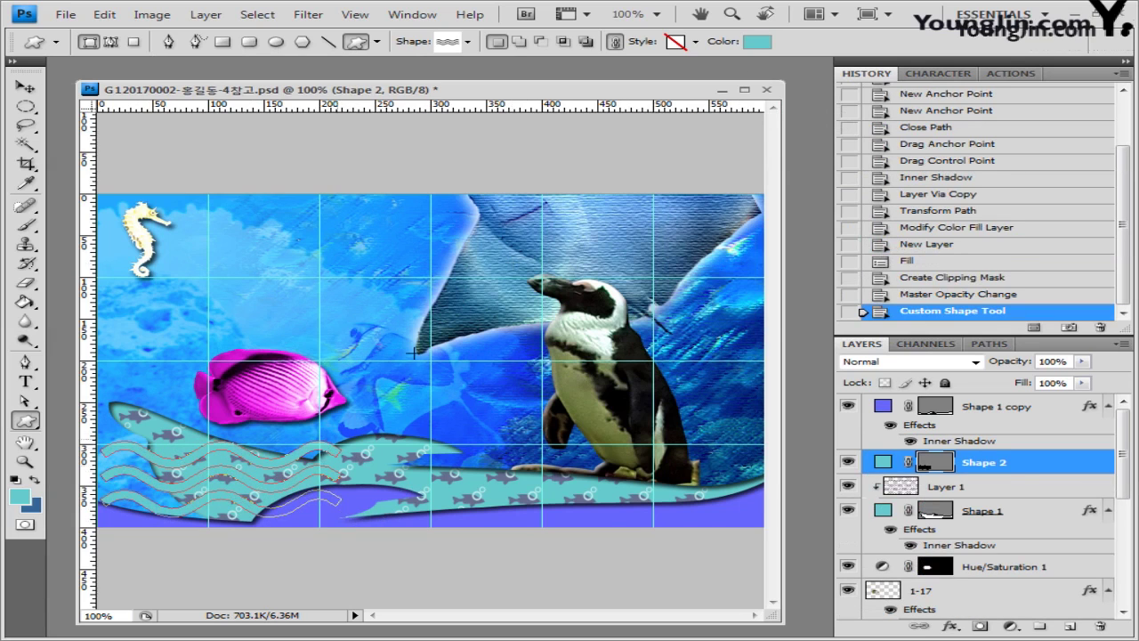
# Step: Set the wave shape's colour to white (ffffff)
pyautogui.click(696, 42)
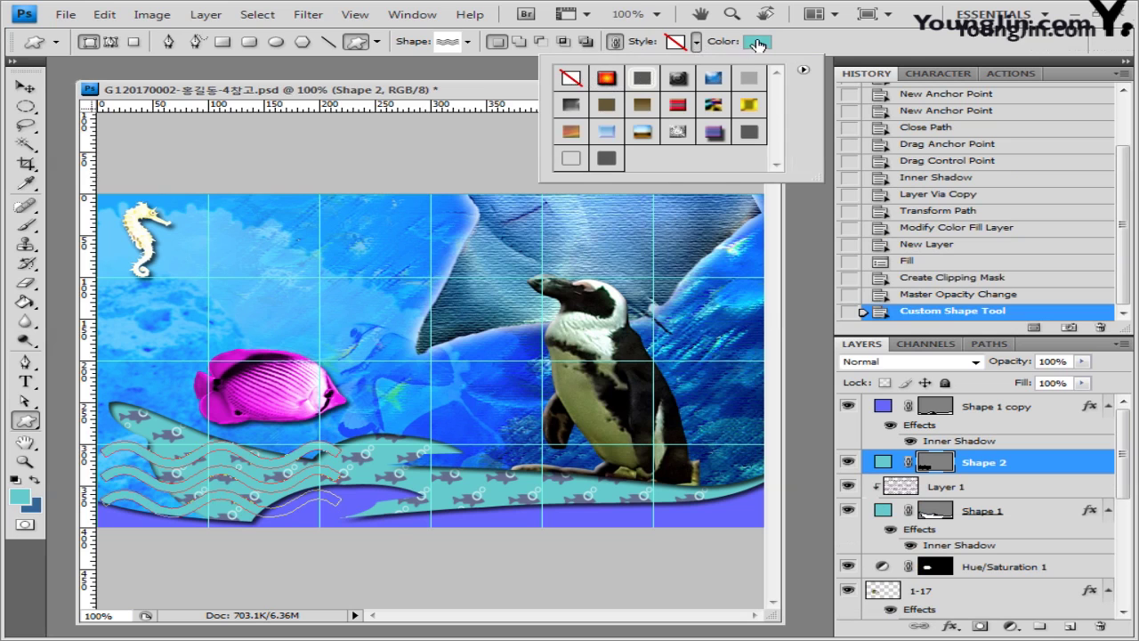
pyautogui.click(758, 44)
pyautogui.write('ffffff')
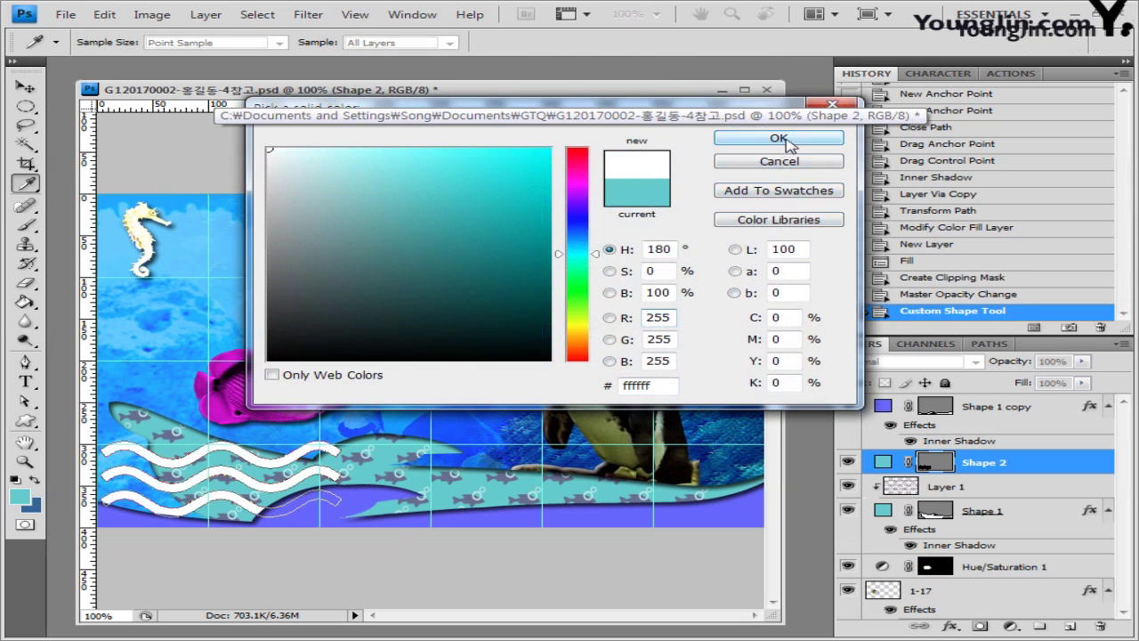
pyautogui.click(779, 138)
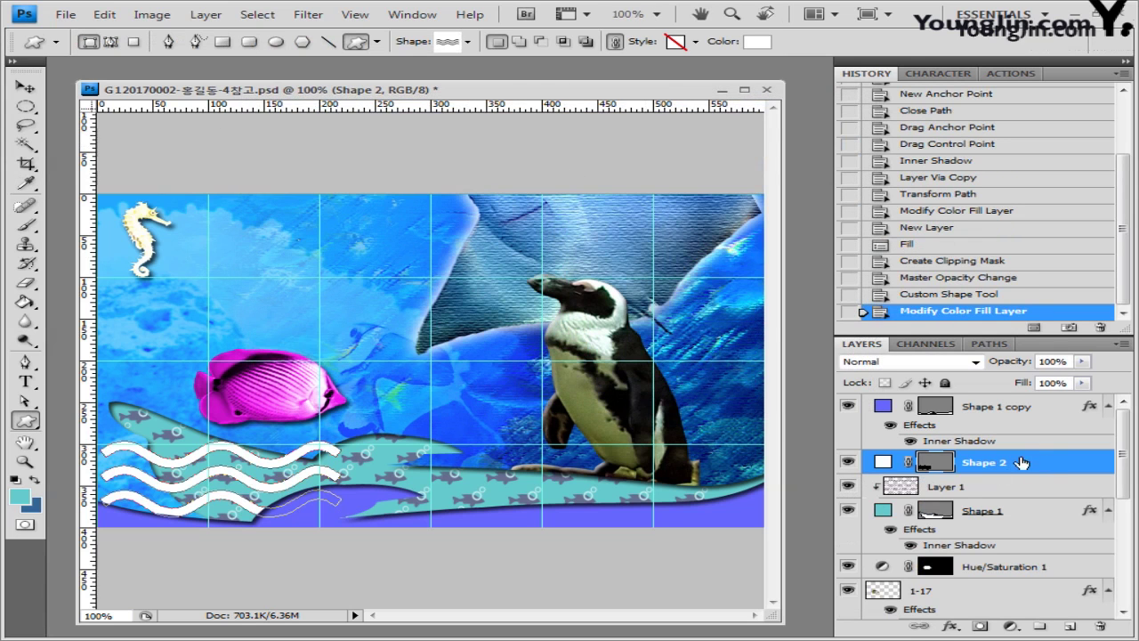
# Step: Add a Gradient Overlay to the waves with a 180° angle
pyautogui.click(950, 628)
pyautogui.click(1010, 577)
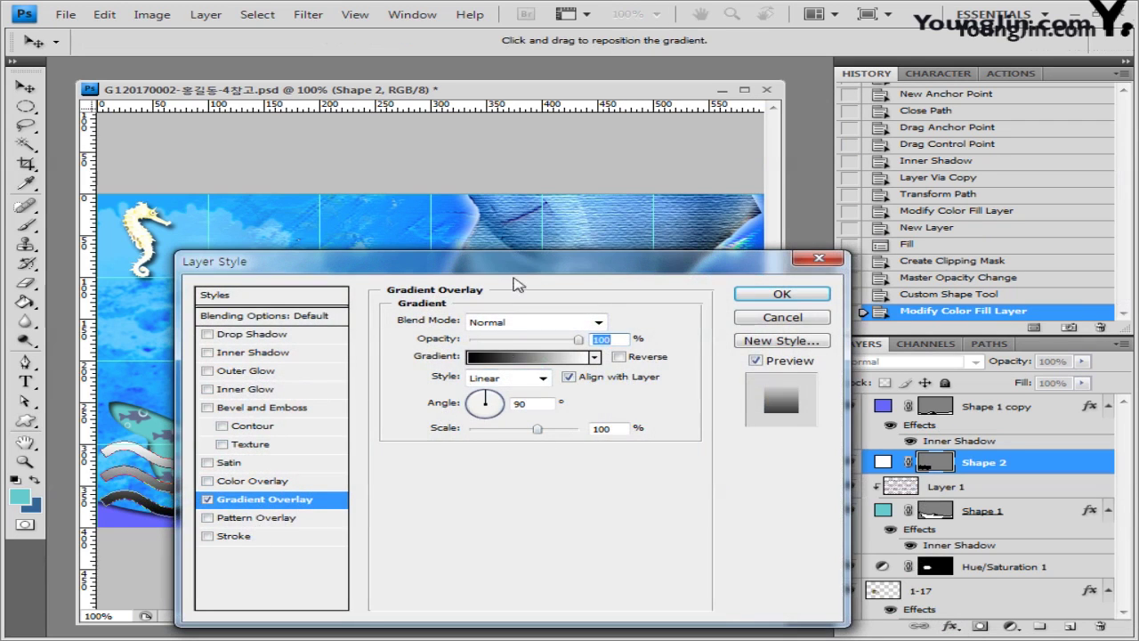
pyautogui.moveTo(517, 284); pyautogui.dragTo(637, 222)
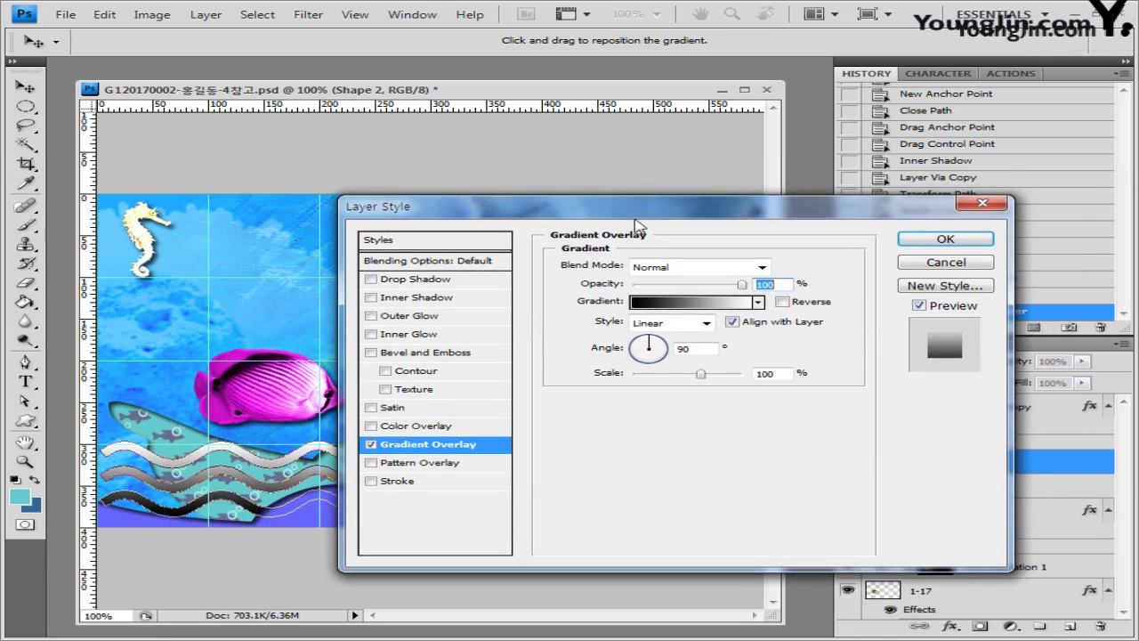
pyautogui.doubleClick(693, 350)
pyautogui.write('180')
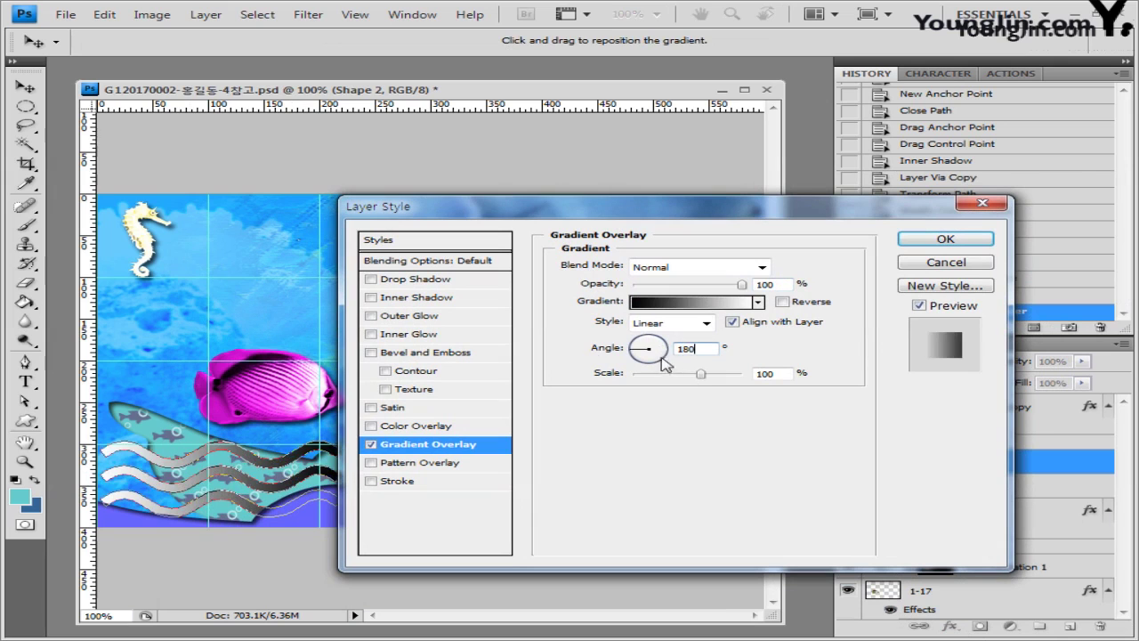
# Step: Set the gradient's left stop to #99ffff and keep the right stop white
pyautogui.click(699, 306)
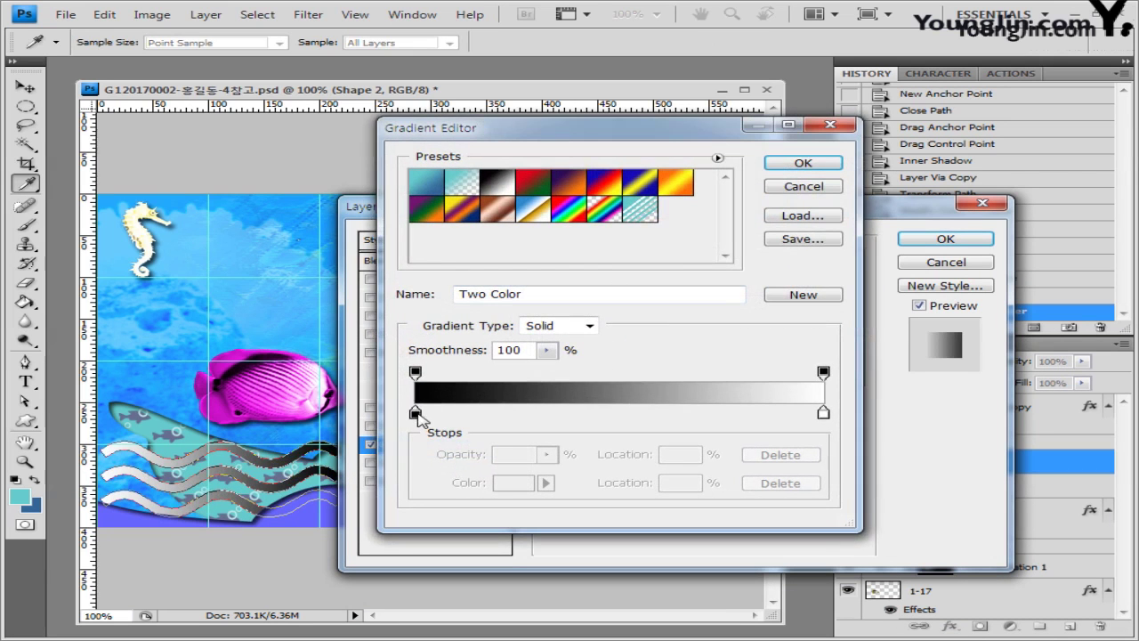
pyautogui.click(416, 413)
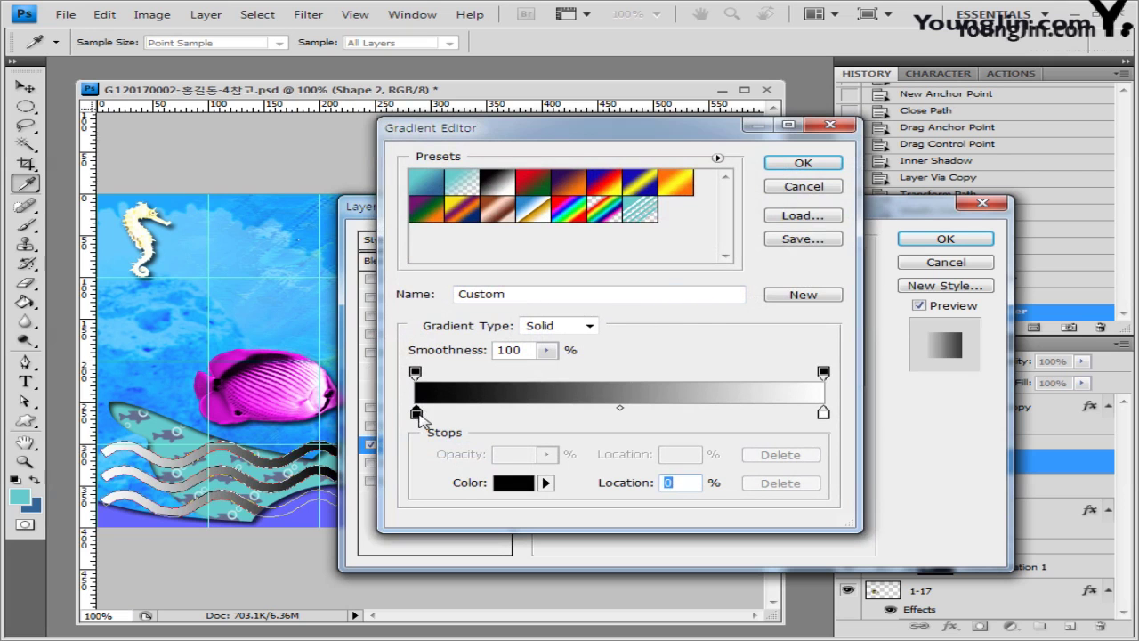
pyautogui.doubleClick(415, 413)
pyautogui.doubleClick(645, 385)
pyautogui.write('99ffff')
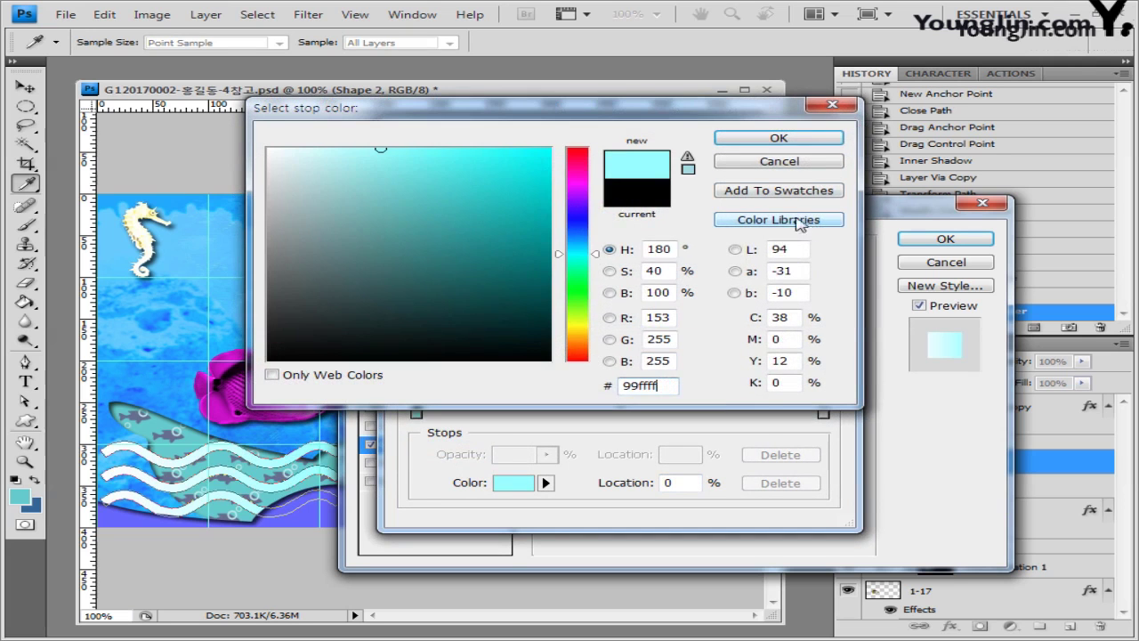
pyautogui.click(791, 141)
pyautogui.click(824, 414)
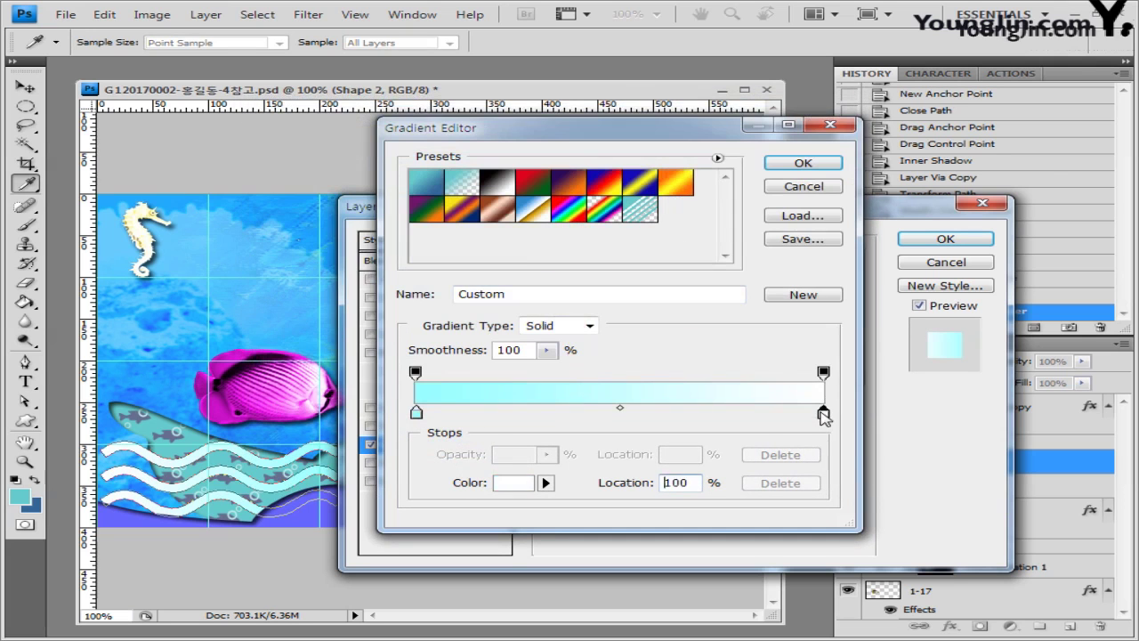
pyautogui.doubleClick(823, 414)
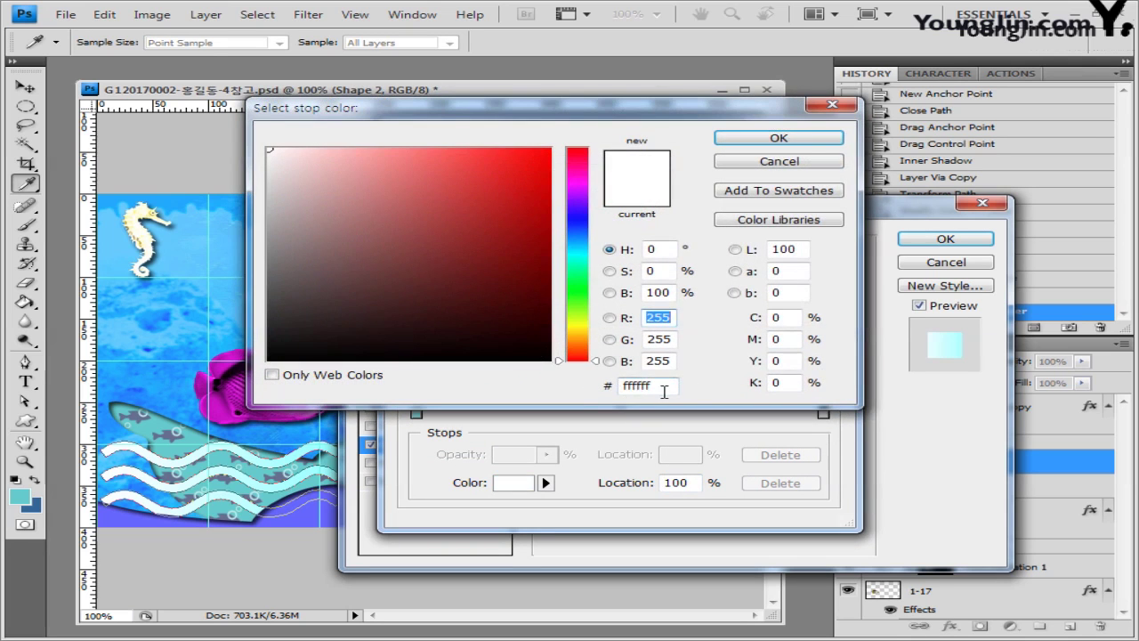
pyautogui.doubleClick(664, 387)
pyautogui.click(801, 141)
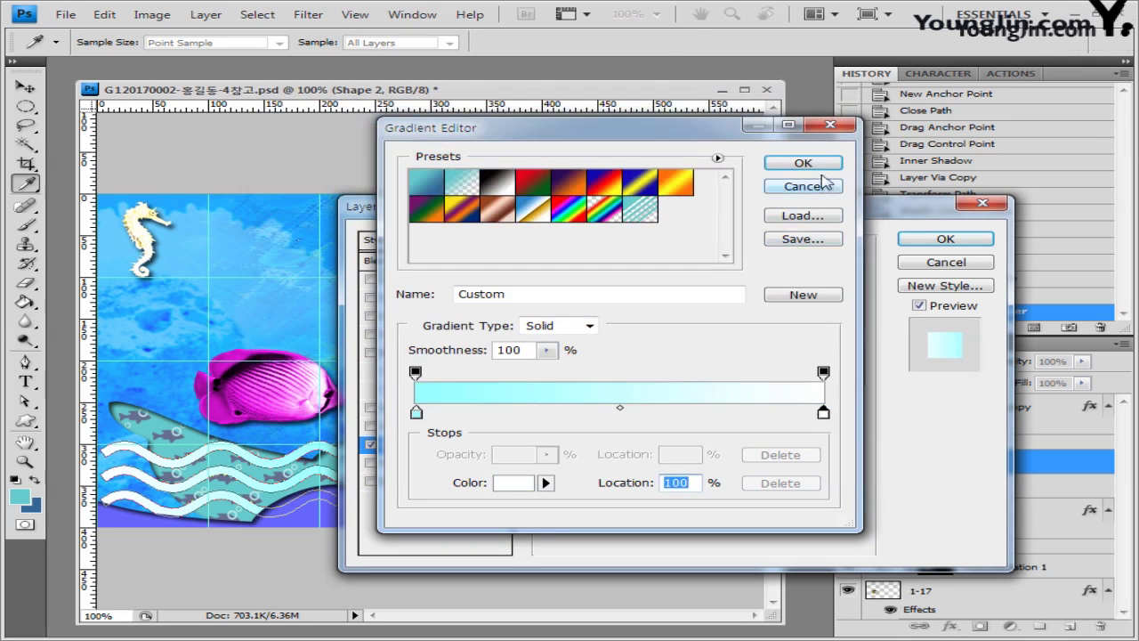
# Step: Apply the cyan-to-white Gradient Overlay and rotate the waves about 7 degrees
pyautogui.click(803, 162)
pyautogui.click(945, 238)
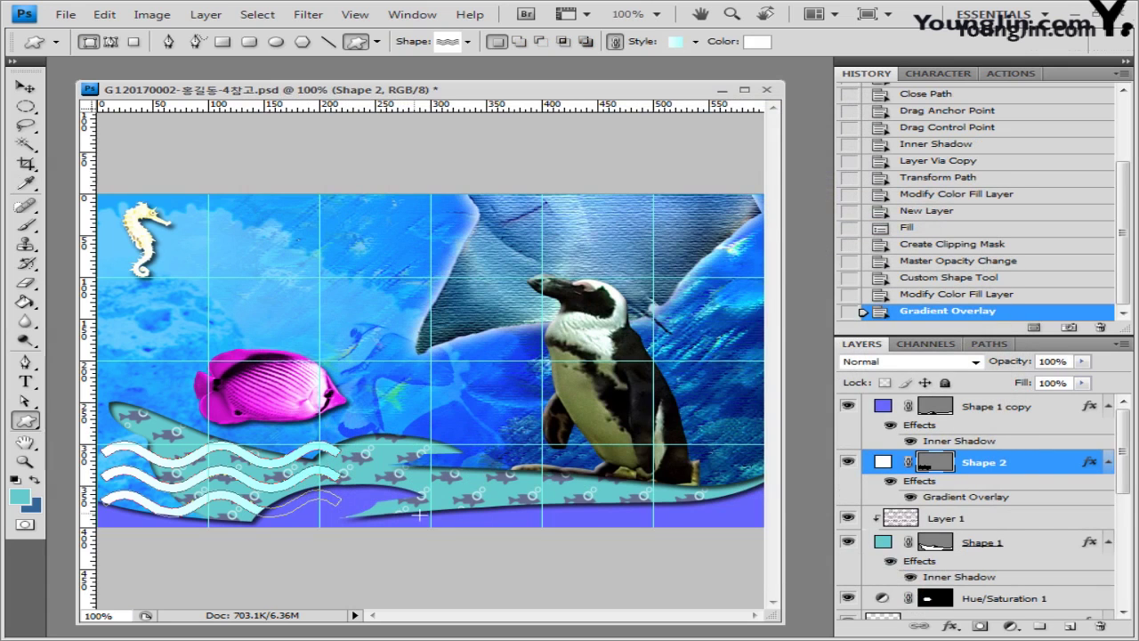
pyautogui.hotkey('ctrl', 't')
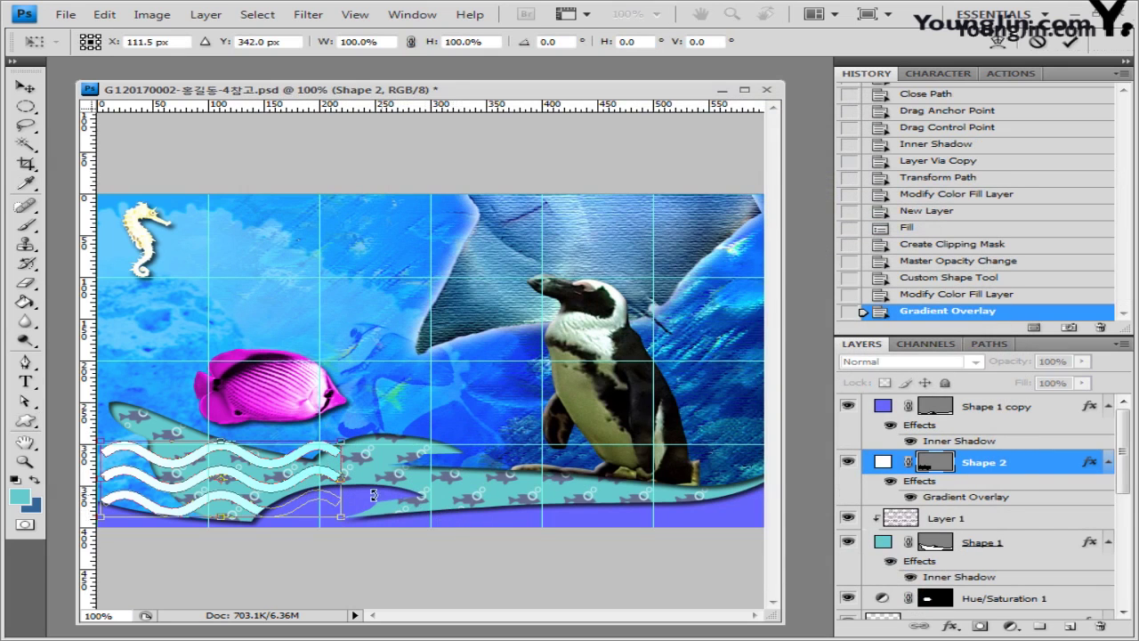
pyautogui.moveTo(372, 495); pyautogui.dragTo(296, 501)
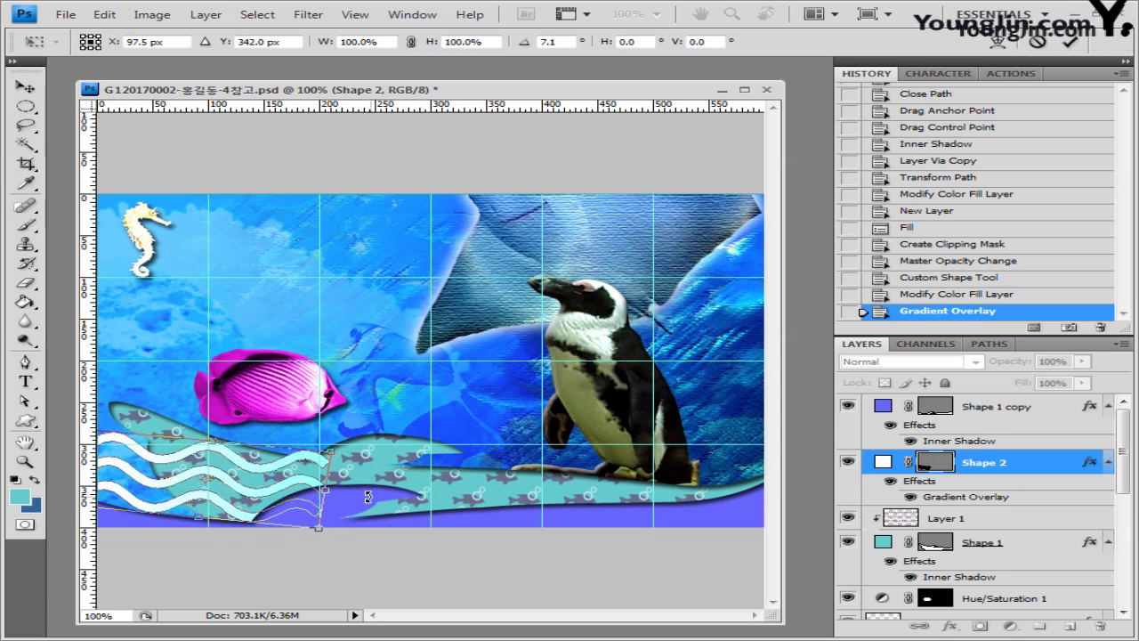
# Step: Rotate the waves to about 12.5°, scale to W 107.5% and H 90.6%, then select Shape 1 copy
pyautogui.moveTo(368, 497); pyautogui.dragTo(386, 476)
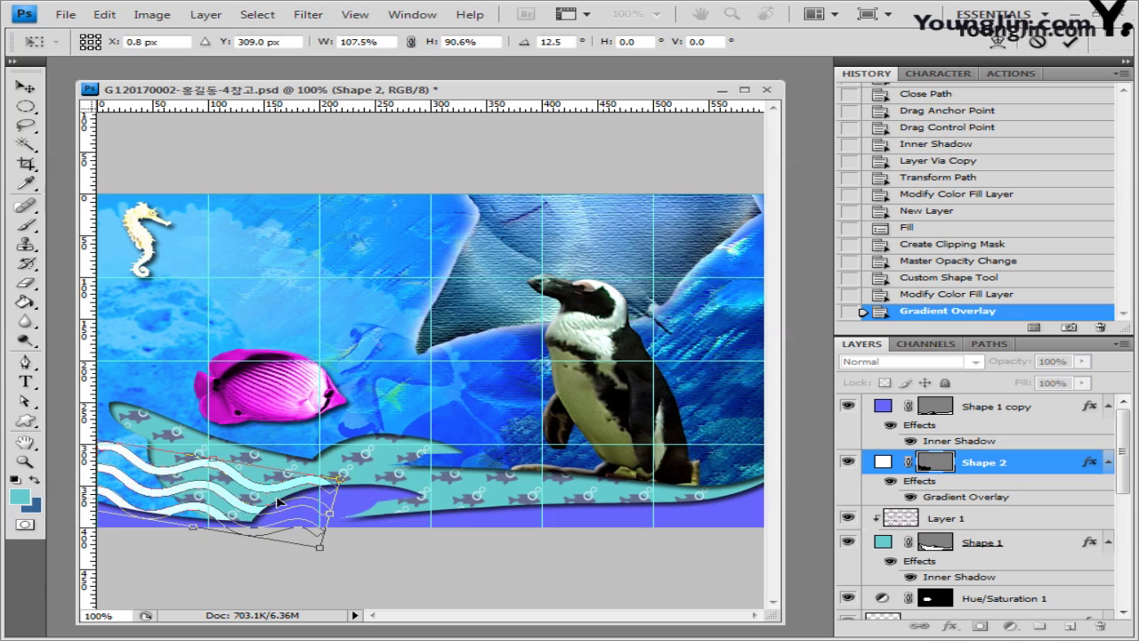
pyautogui.press('Return')
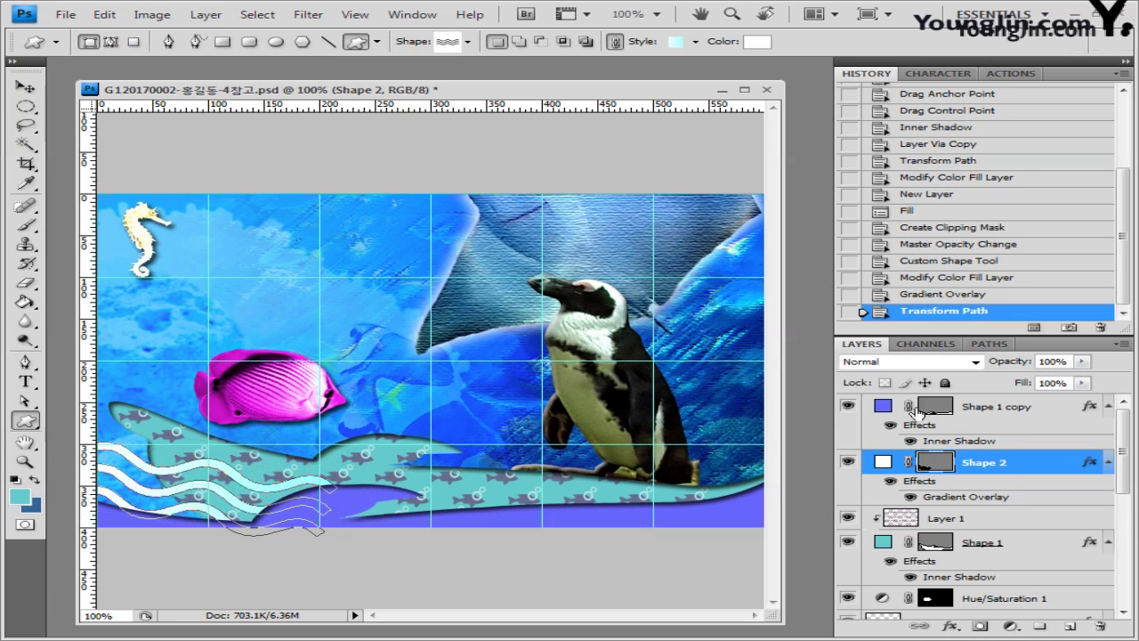
pyautogui.click(1024, 406)
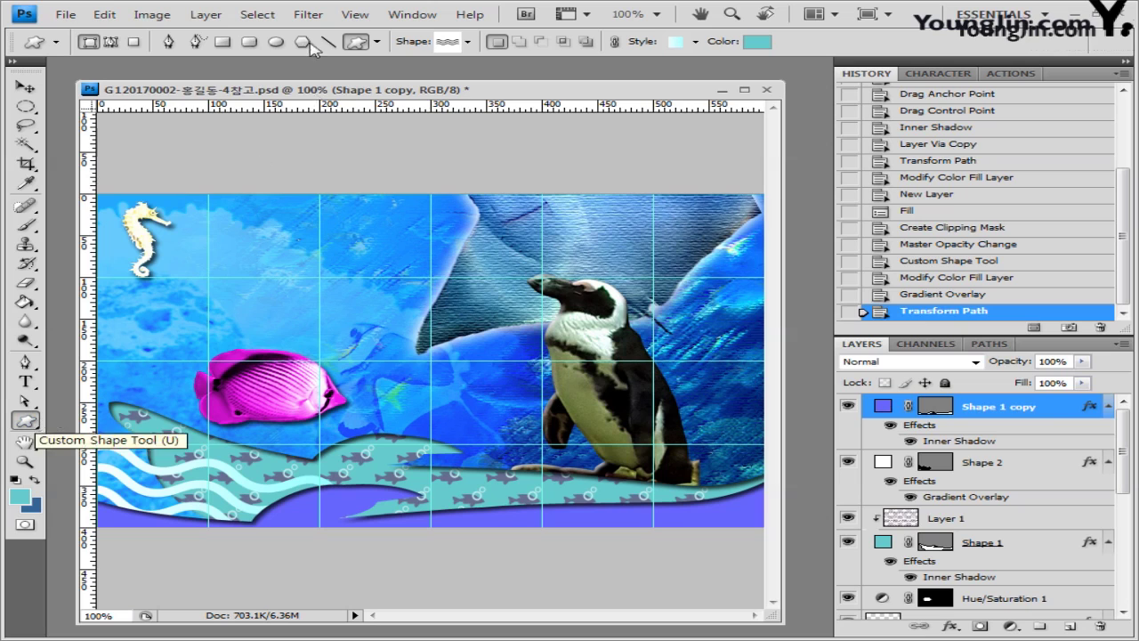
# Step: Load the Symbols shape set and draw a sunburst circle to the right of the seahorse
pyautogui.click(469, 42)
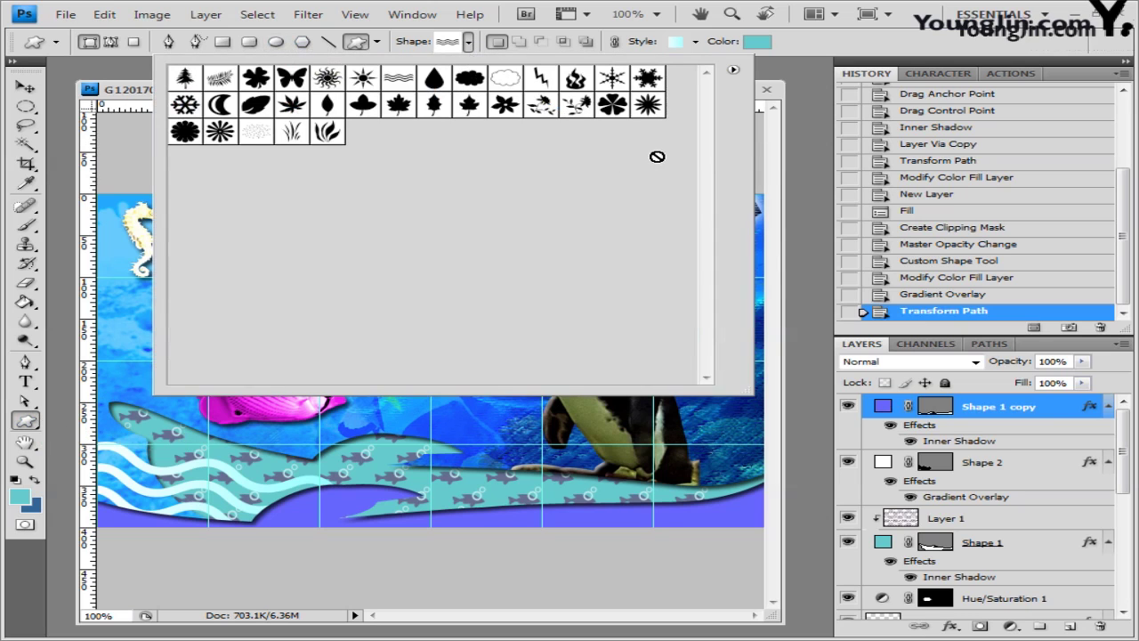
pyautogui.click(734, 70)
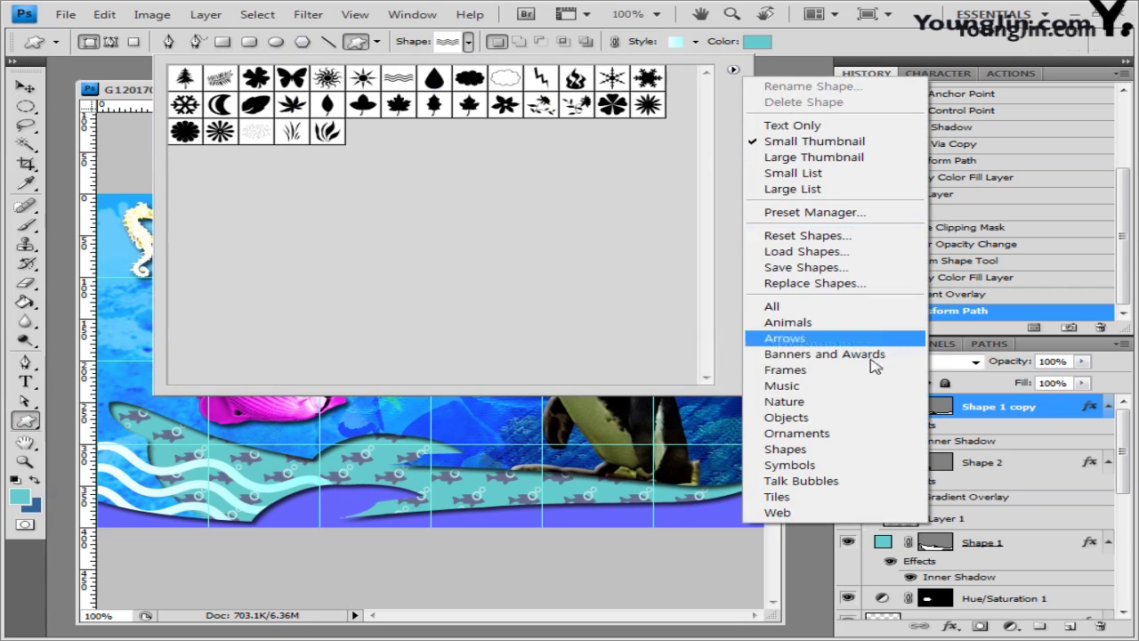
pyautogui.click(790, 464)
pyautogui.click(489, 260)
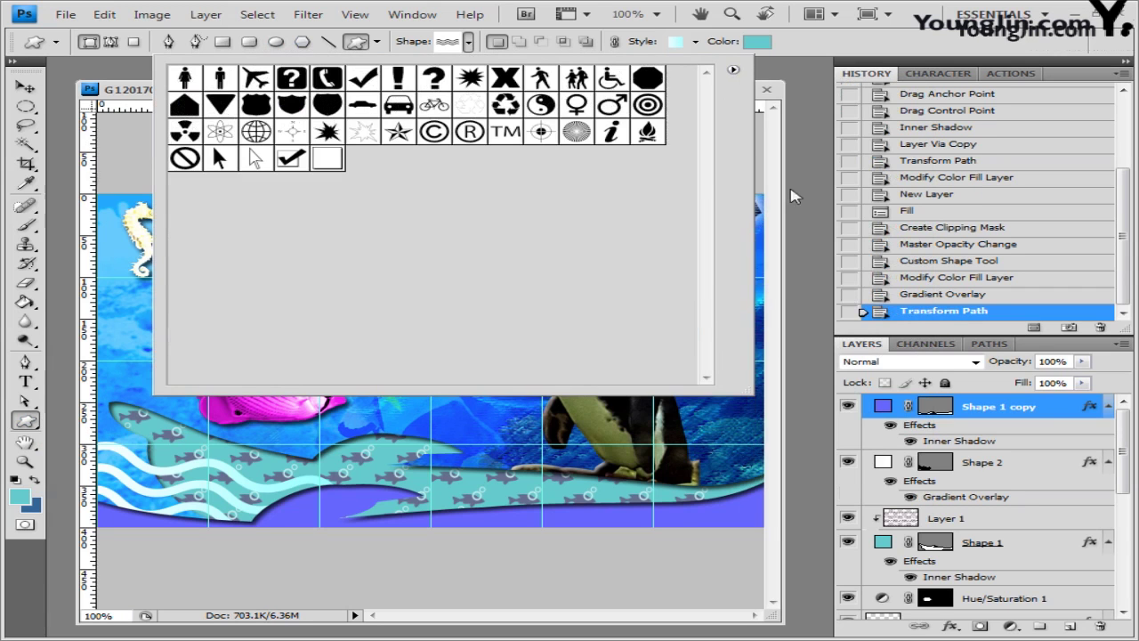
pyautogui.click(577, 131)
pyautogui.click(783, 74)
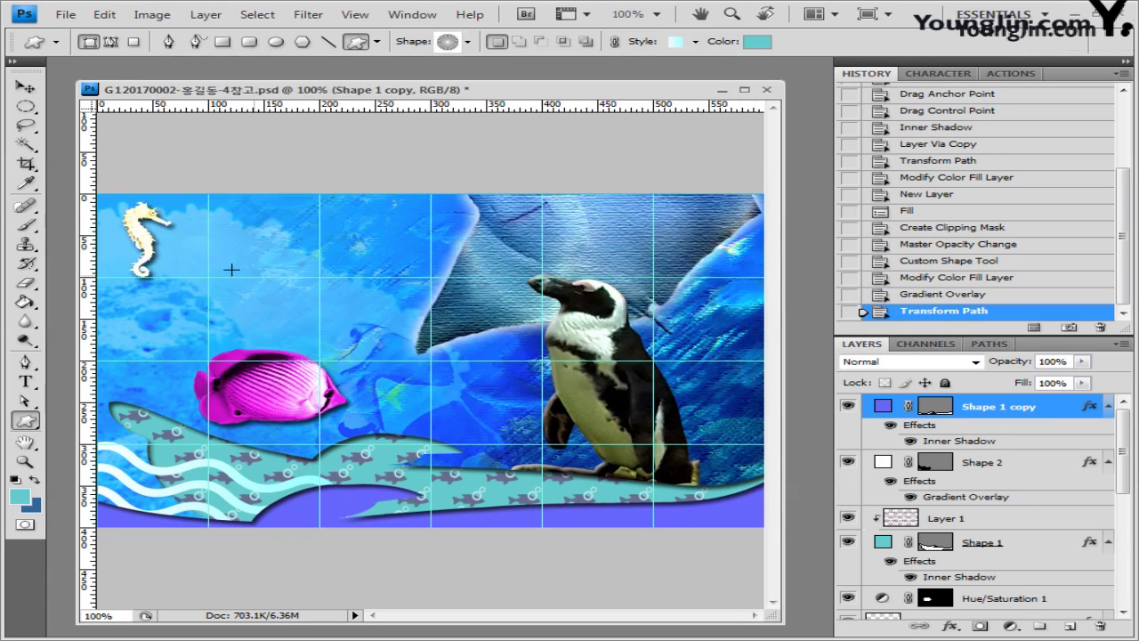
pyautogui.moveTo(203, 225); pyautogui.dragTo(273, 291)
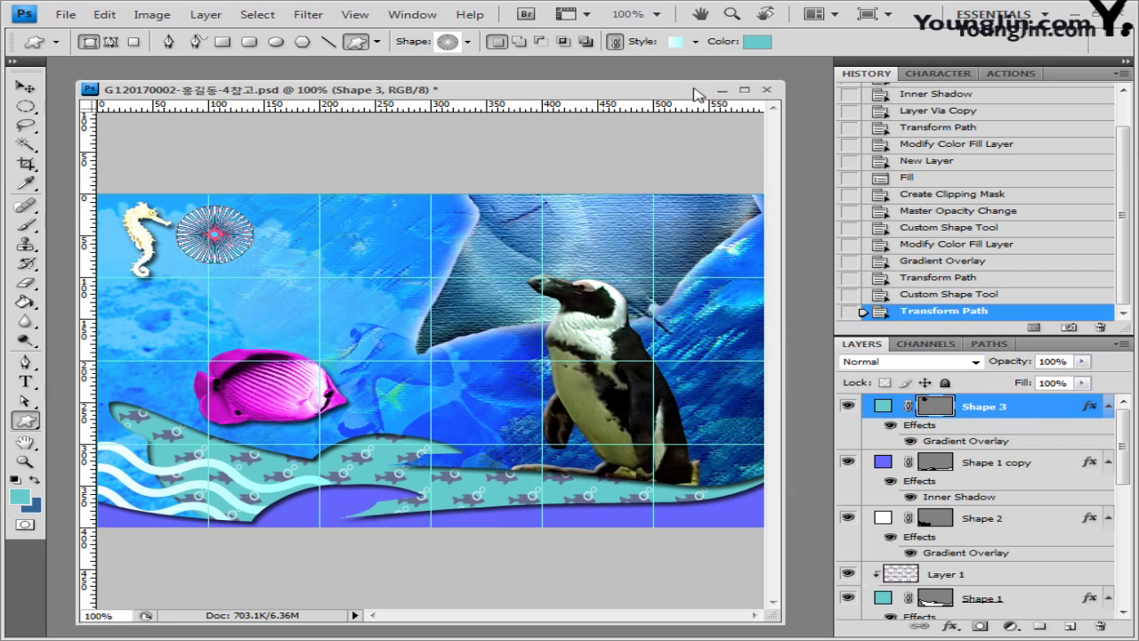
# Step: Set the sunburst to No Style with a light cyan #66ffff fill
pyautogui.click(697, 42)
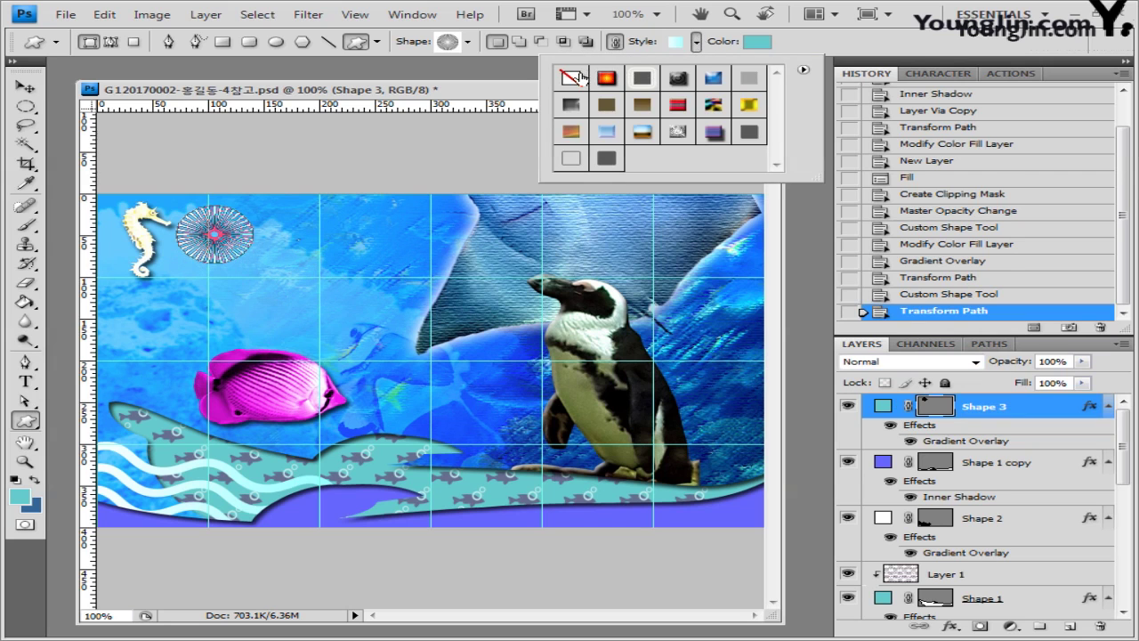
pyautogui.click(570, 78)
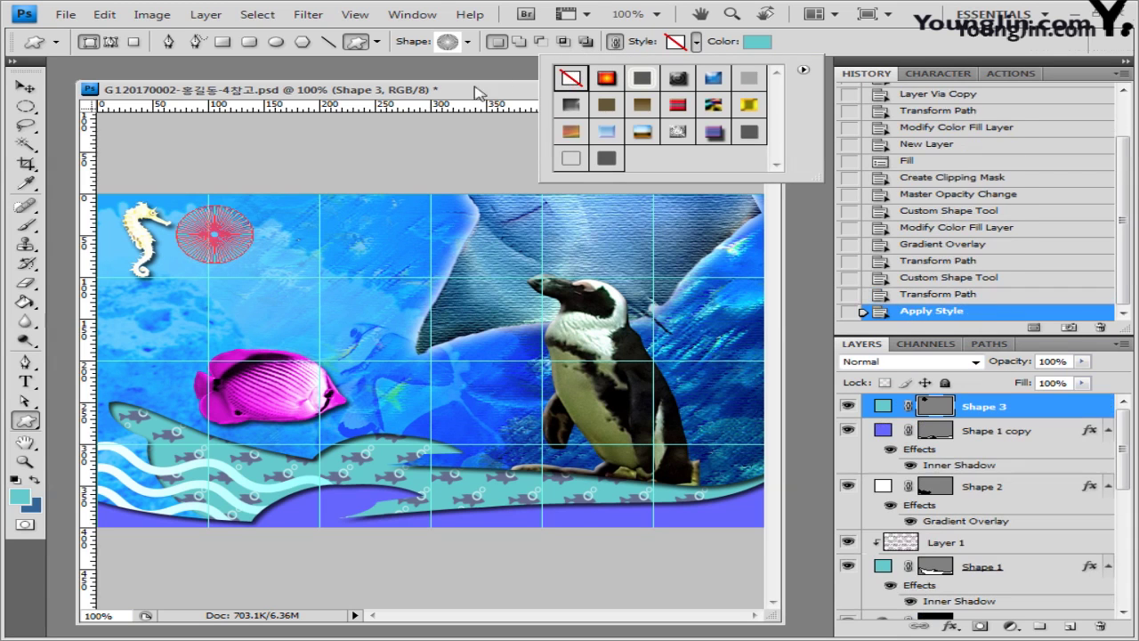
pyautogui.click(759, 42)
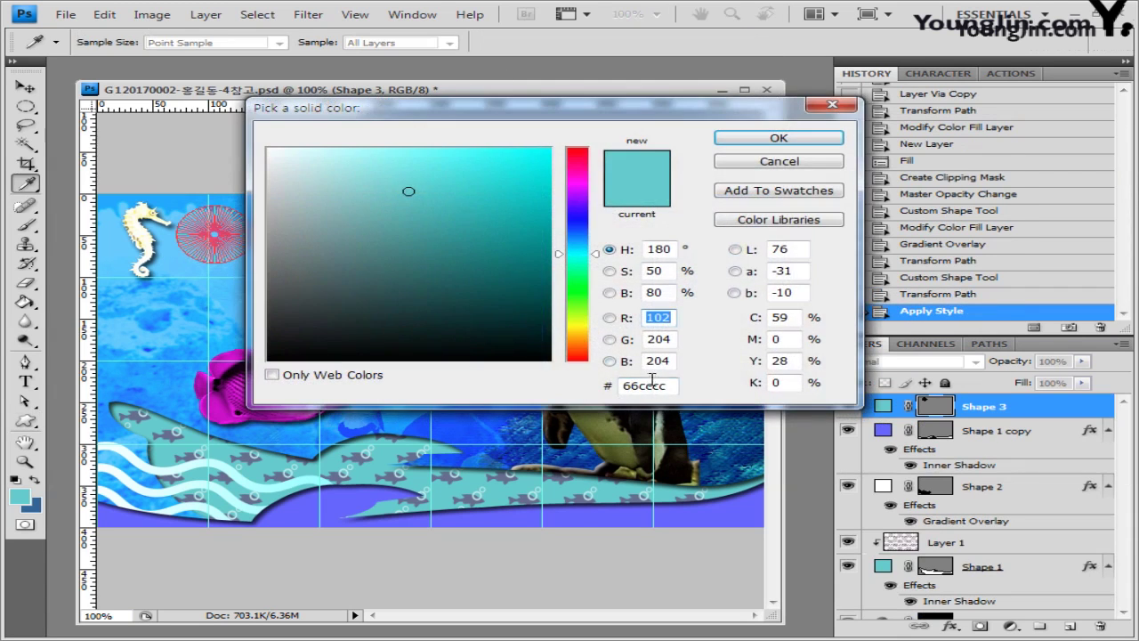
pyautogui.moveTo(669, 386); pyautogui.dragTo(622, 385)
pyautogui.write('66ffff')
pyautogui.click(779, 138)
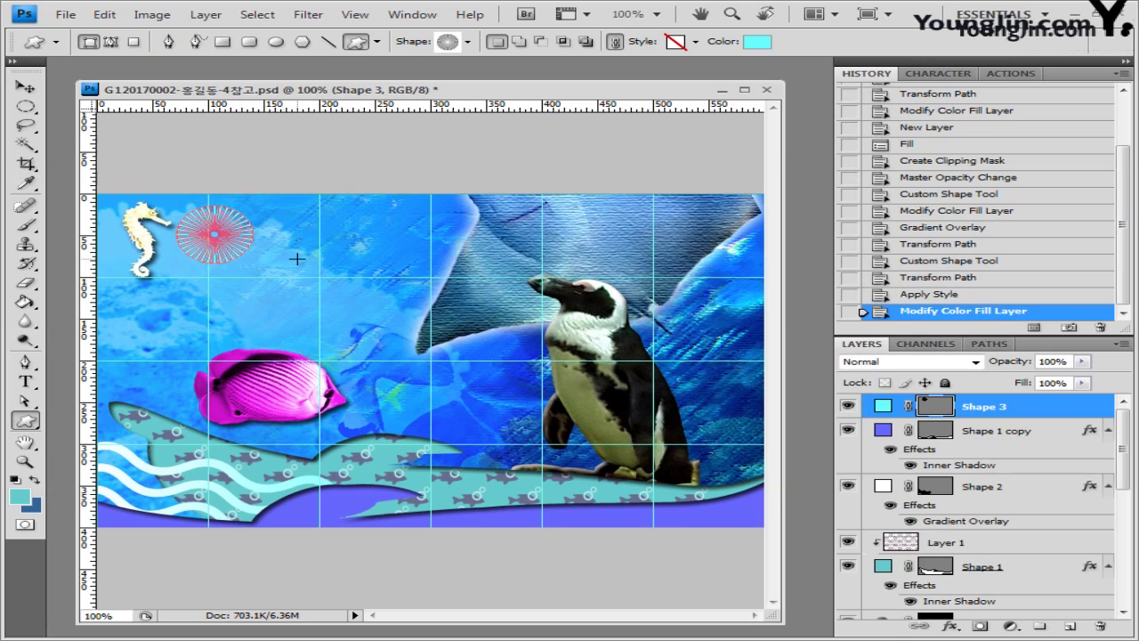
# Step: Add two more sunbursts to Shape 3, one below-right and one near top centre
pyautogui.press('shift')
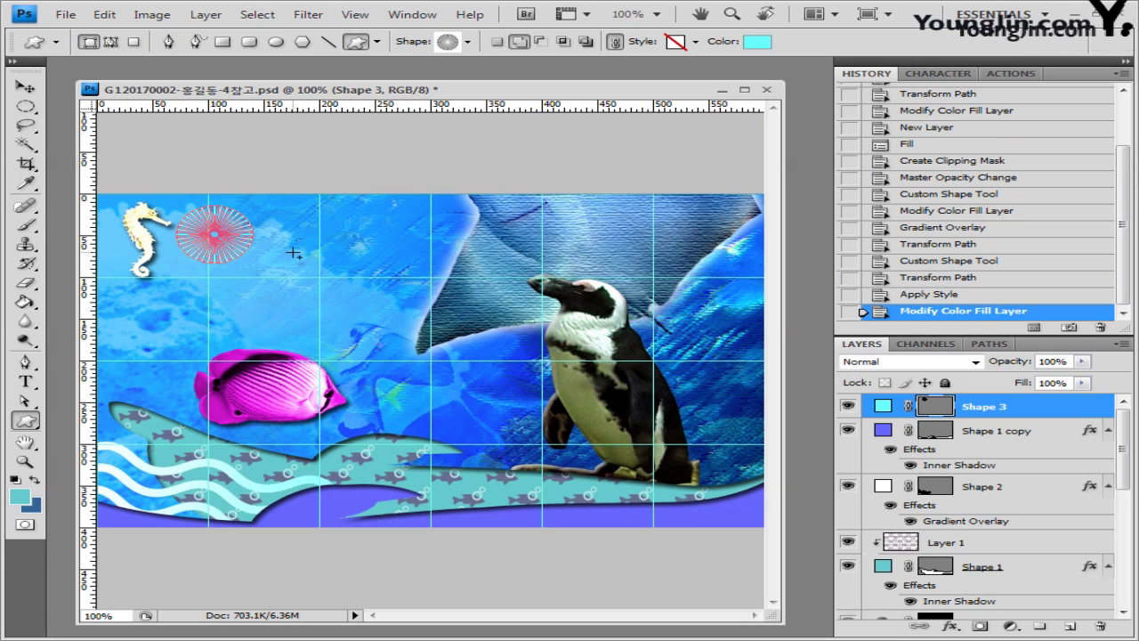
pyautogui.moveTo(294, 253); pyautogui.dragTo(351, 300)
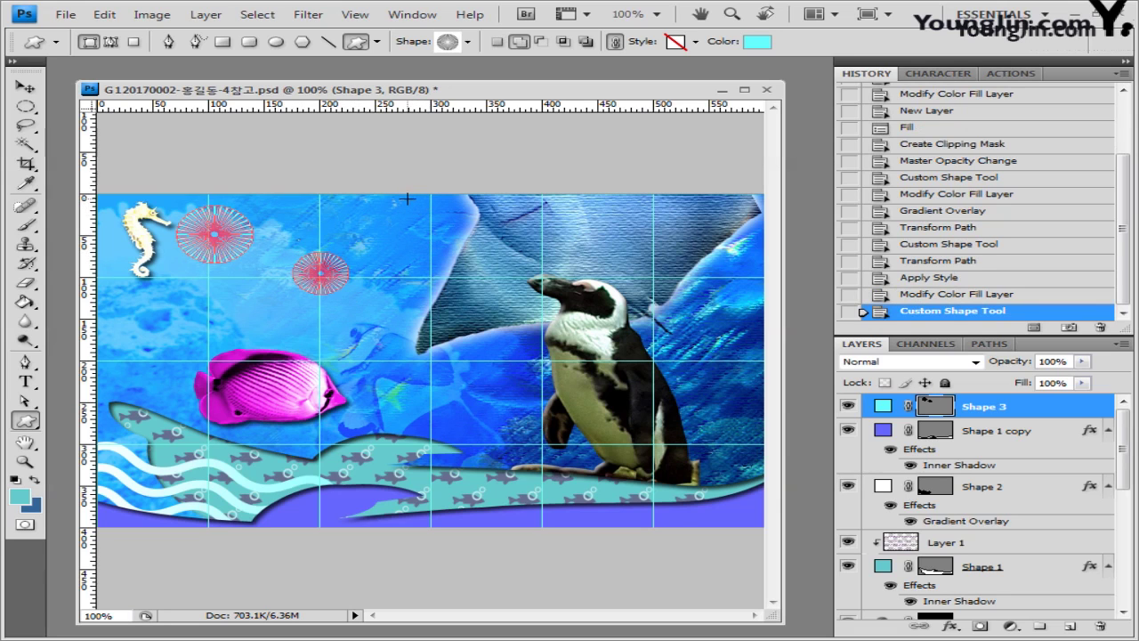
pyautogui.moveTo(407, 199); pyautogui.dragTo(453, 233)
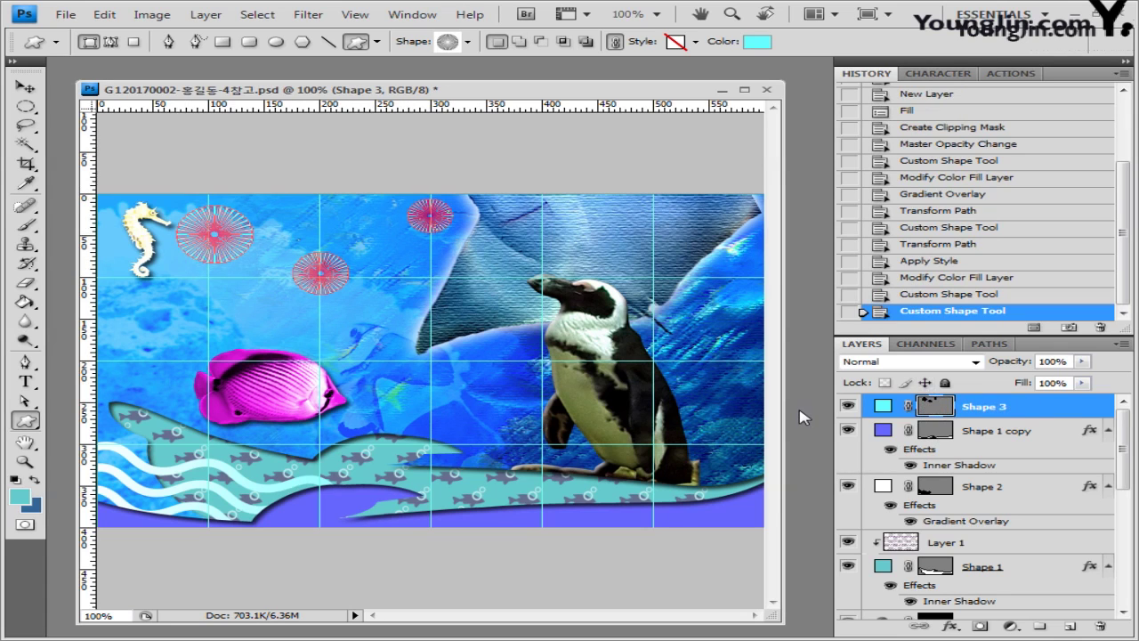
# Step: Give the Shape 3 sunburst layer a Drop Shadow
pyautogui.click(950, 627)
pyautogui.click(1004, 450)
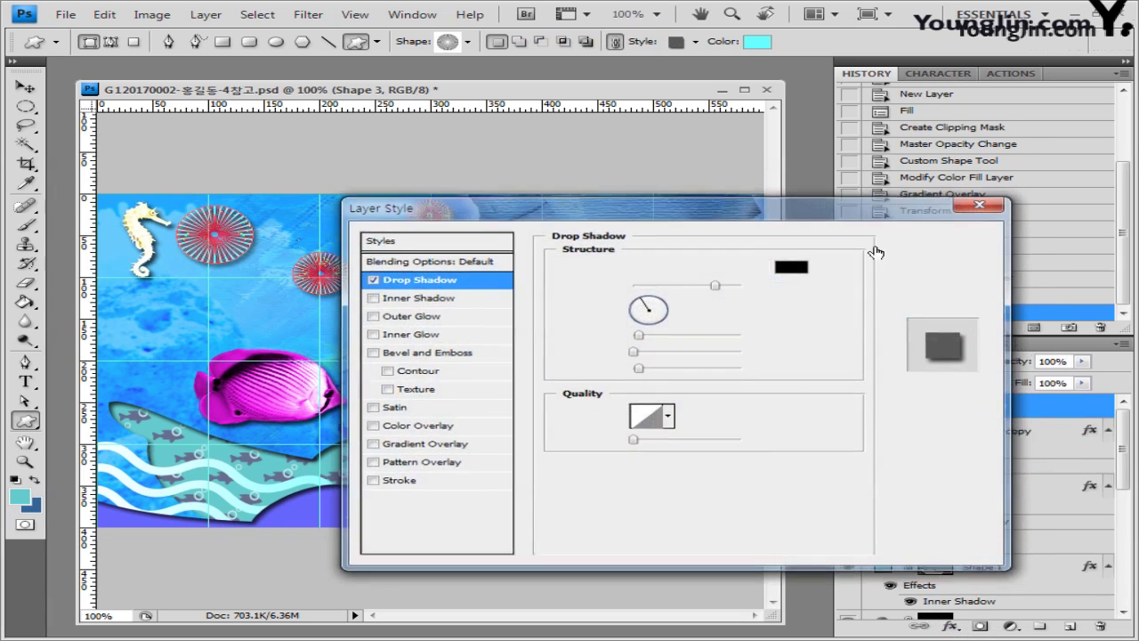
pyautogui.click(943, 239)
# Step: With the Path Selection tool, shift the middle sunburst circle slightly to the right
pyautogui.press('v')
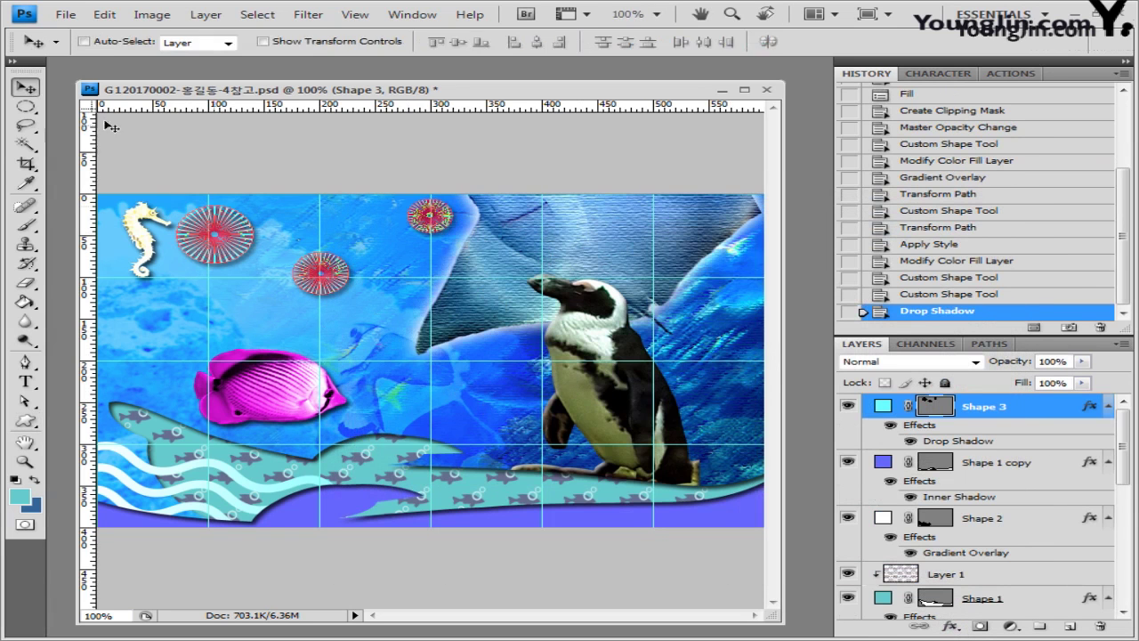
pyautogui.press('a')
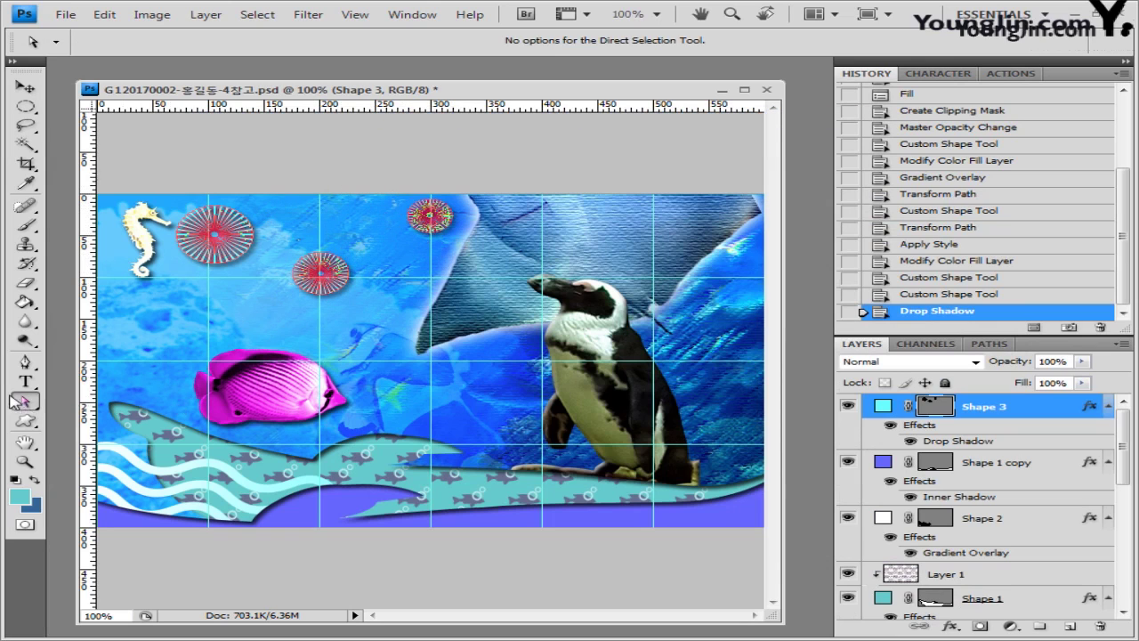
pyautogui.moveTo(31, 403); pyautogui.dragTo(87, 402)
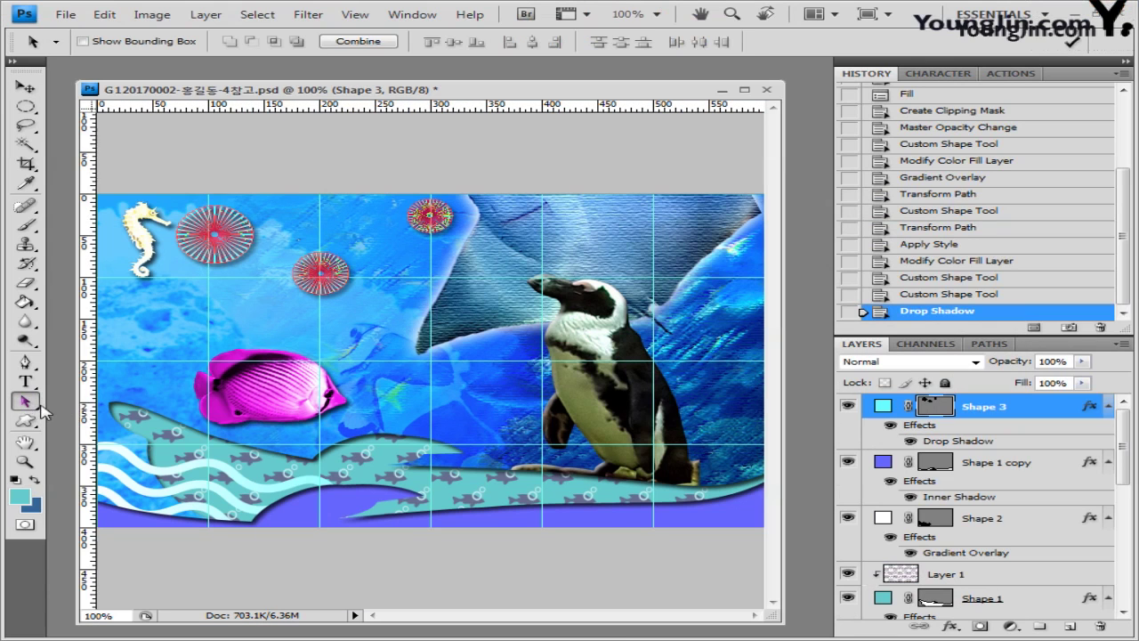
pyautogui.click(335, 288)
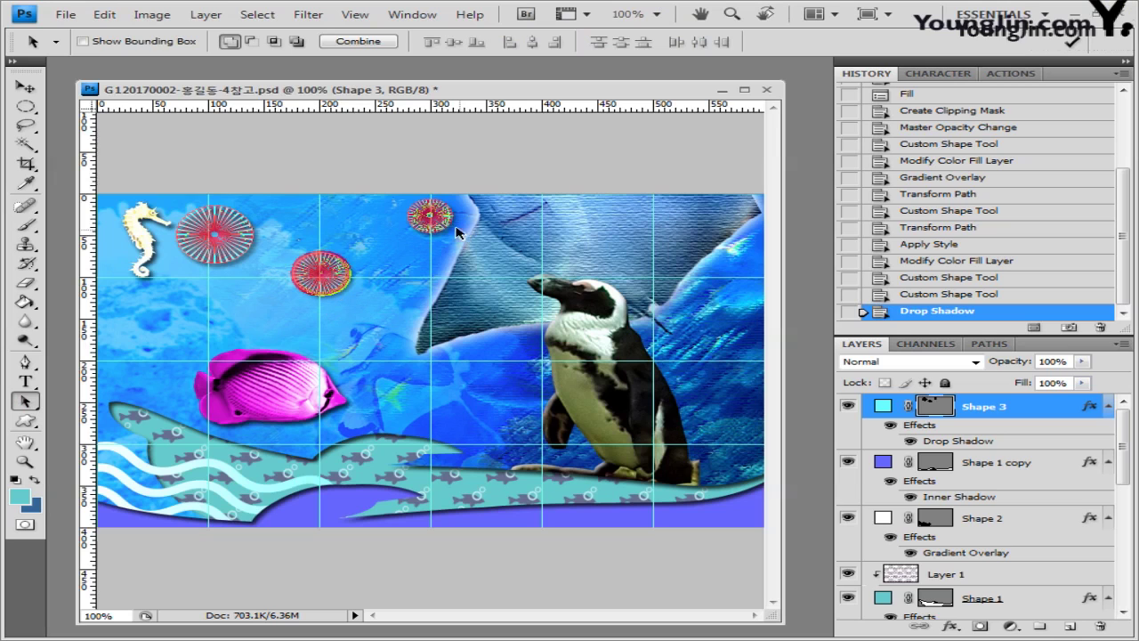
pyautogui.click(415, 229)
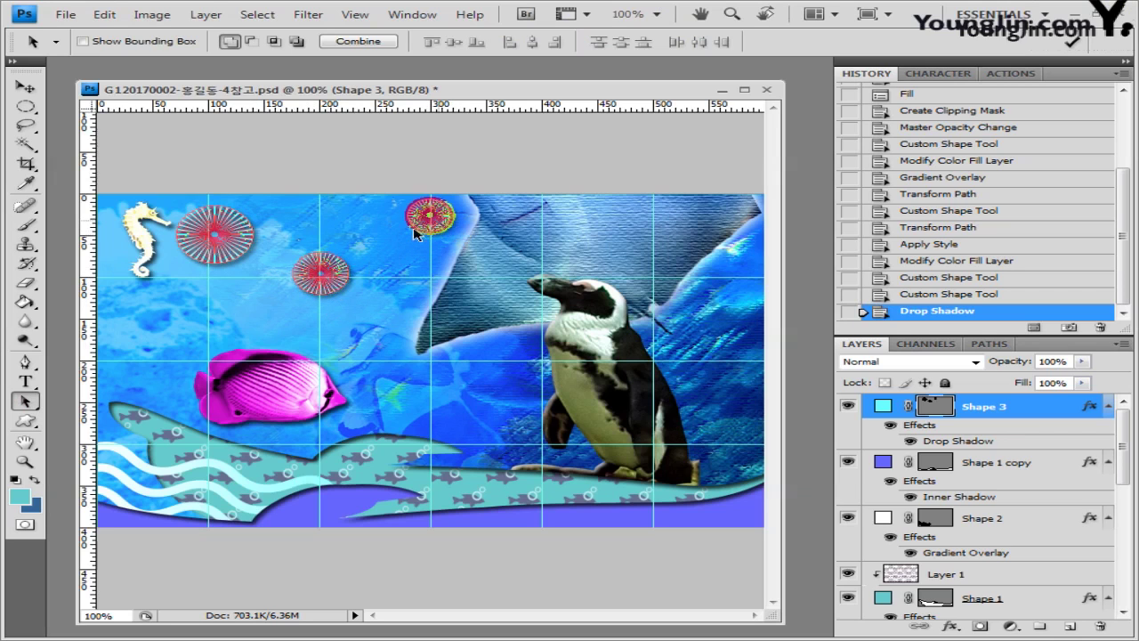
pyautogui.click(333, 290)
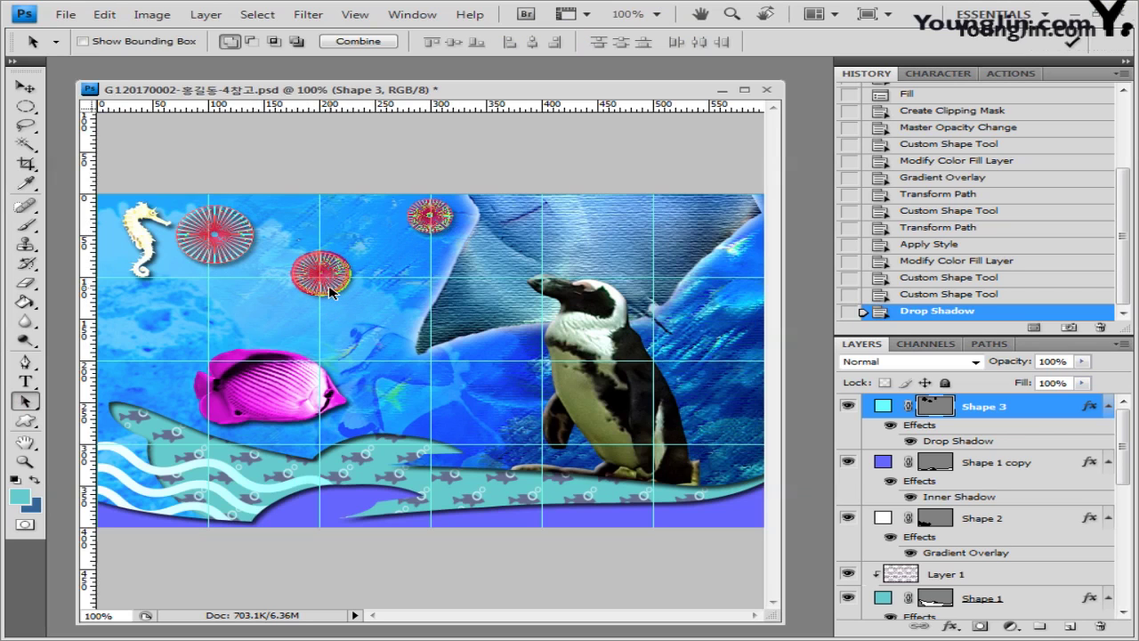
pyautogui.moveTo(338, 294); pyautogui.dragTo(341, 295)
pyautogui.press('Right')
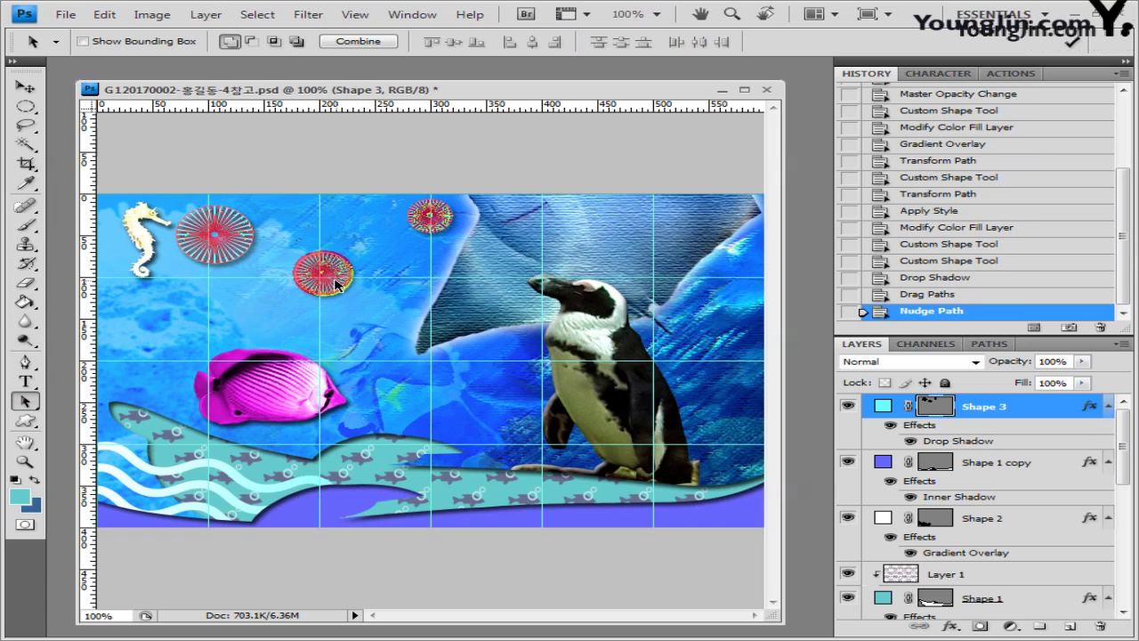
pyautogui.press('Left')
pyautogui.hotkey('ctrl', 't')
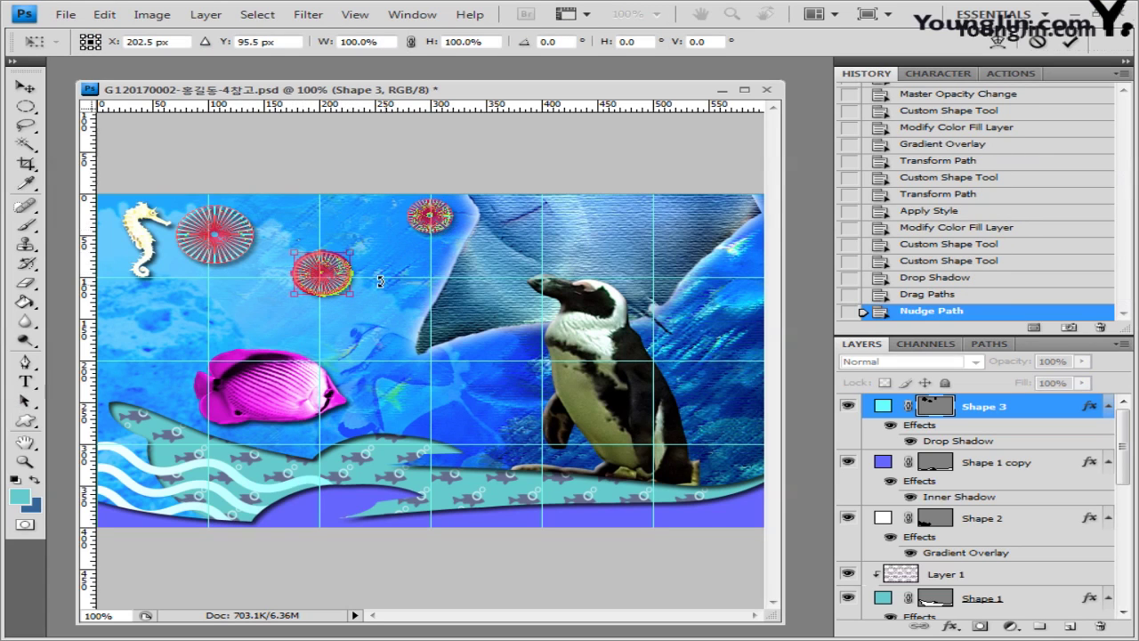
pyautogui.press('Escape')
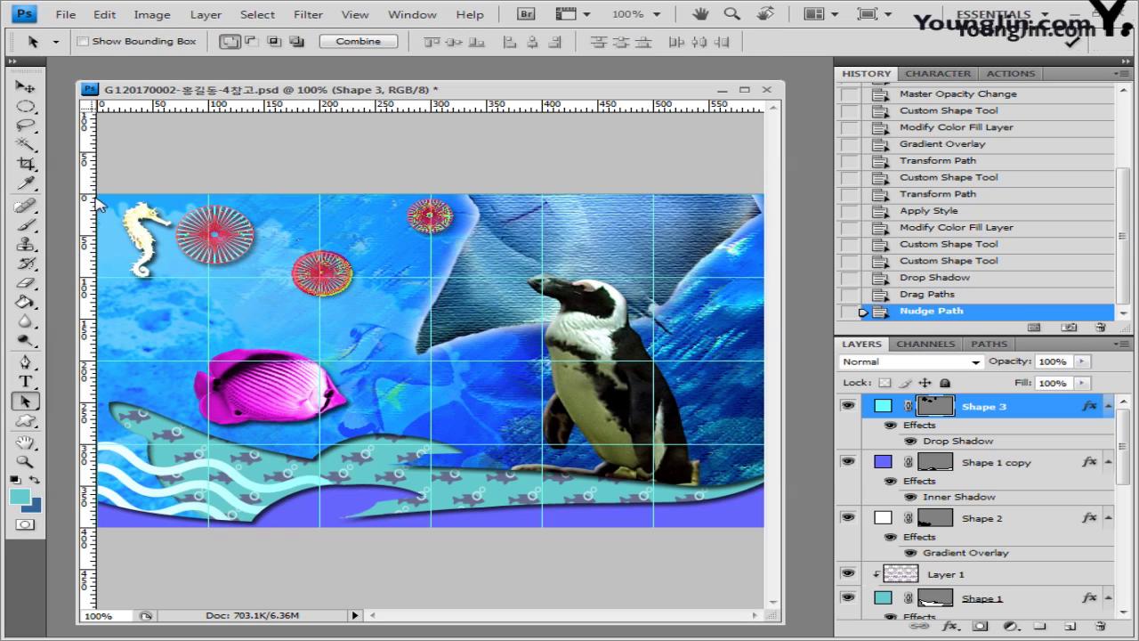
# Step: Load the Banners and Awards custom shape set, replacing the current shapes, and pick its third banner
pyautogui.press('u')
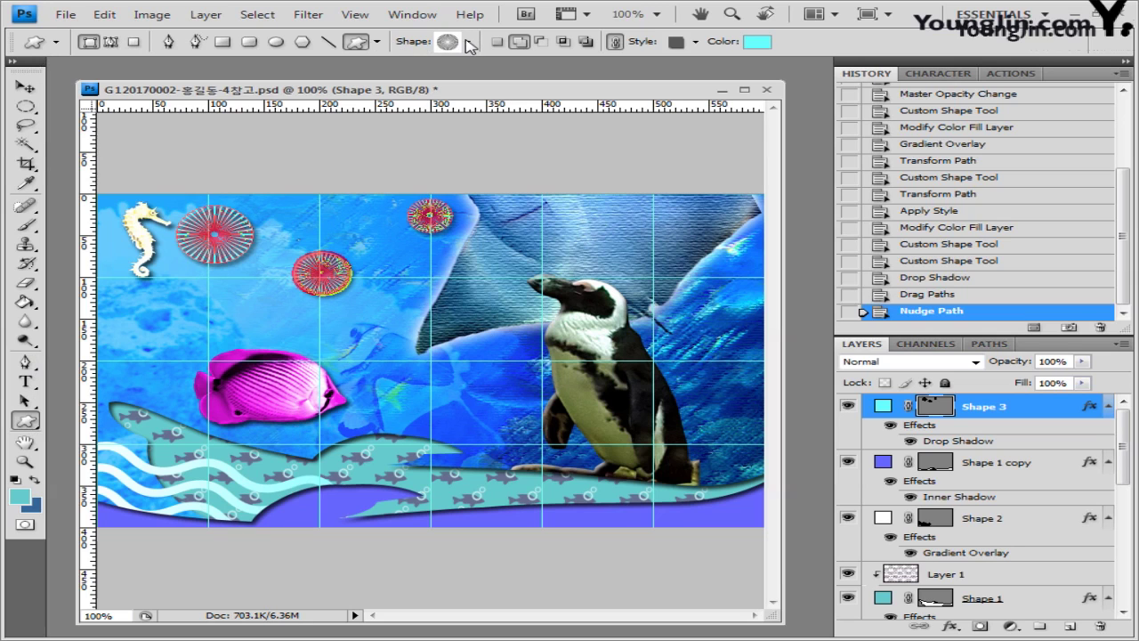
pyautogui.click(468, 41)
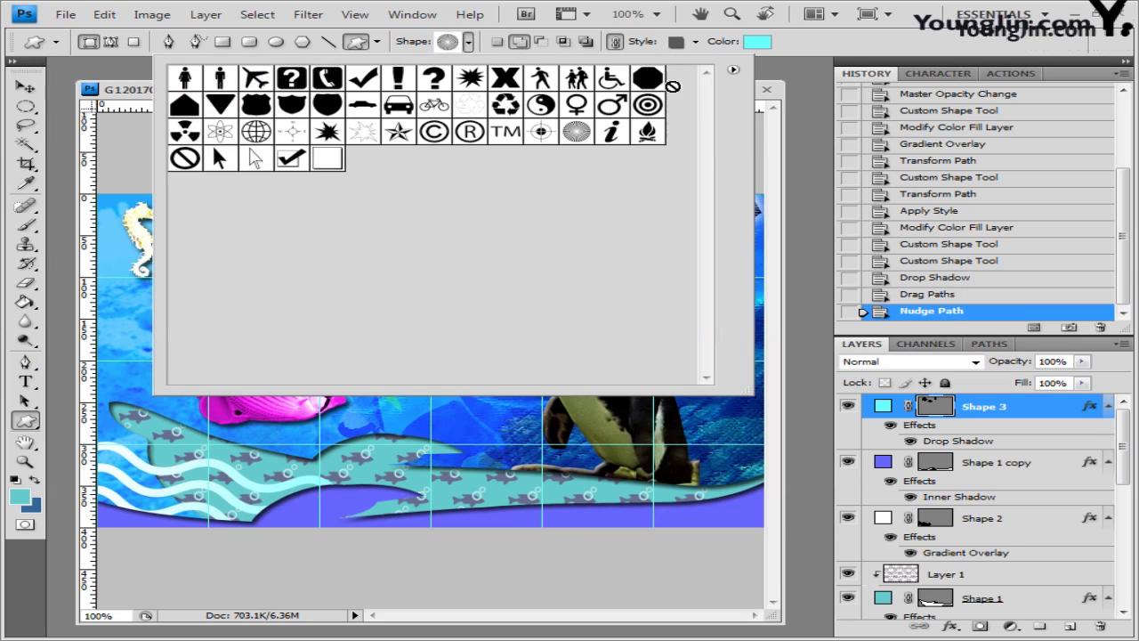
pyautogui.click(732, 69)
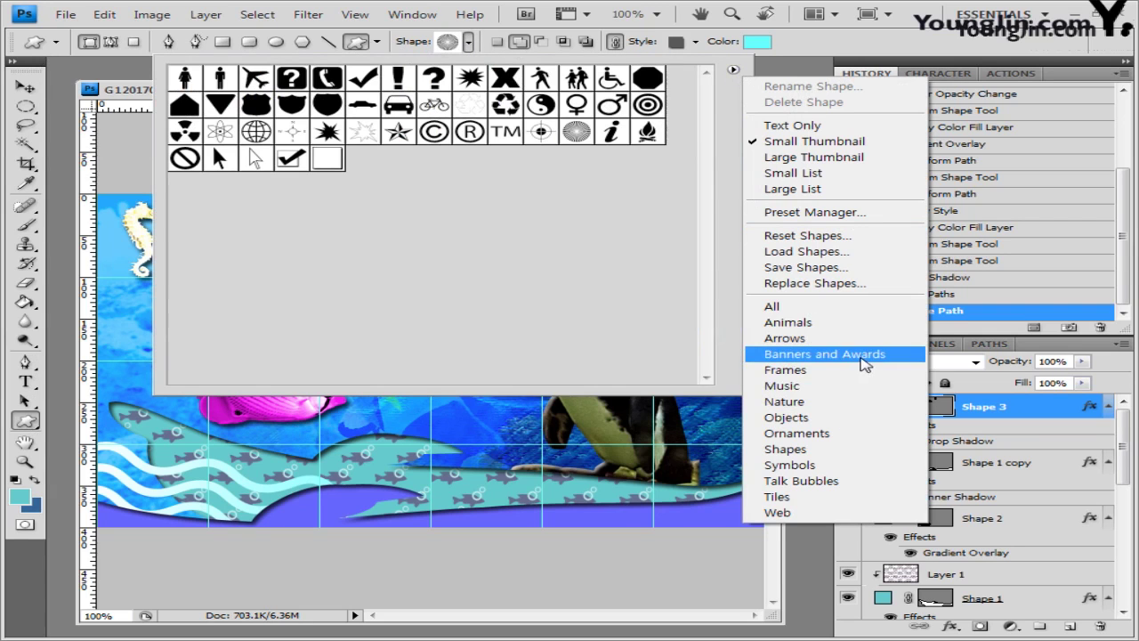
pyautogui.click(825, 354)
pyautogui.click(499, 260)
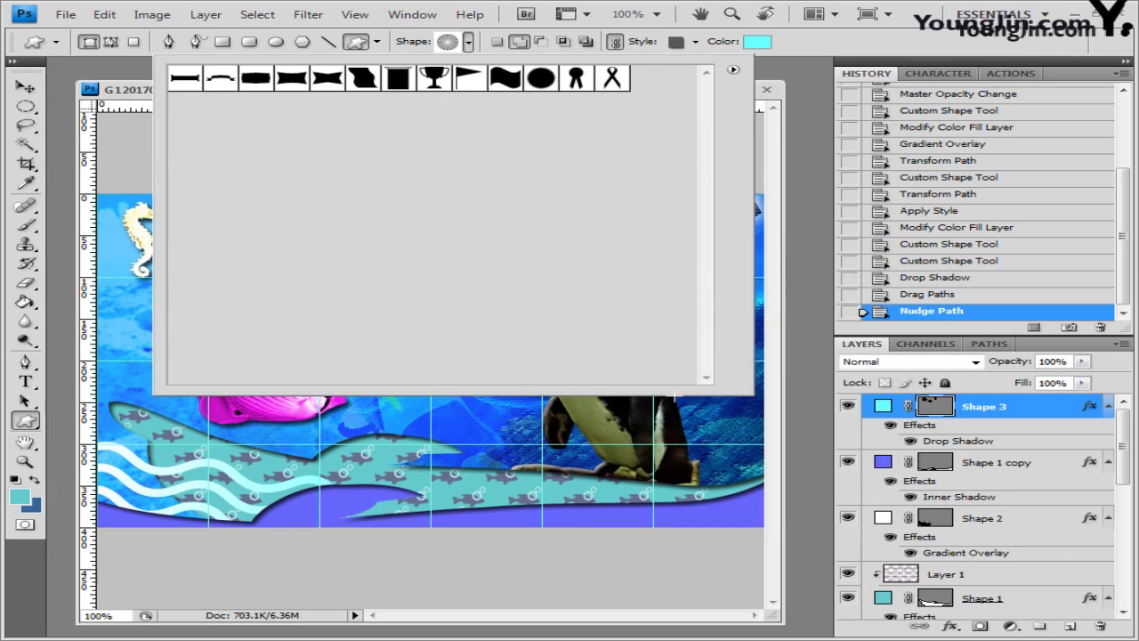
pyautogui.click(258, 83)
pyautogui.click(833, 58)
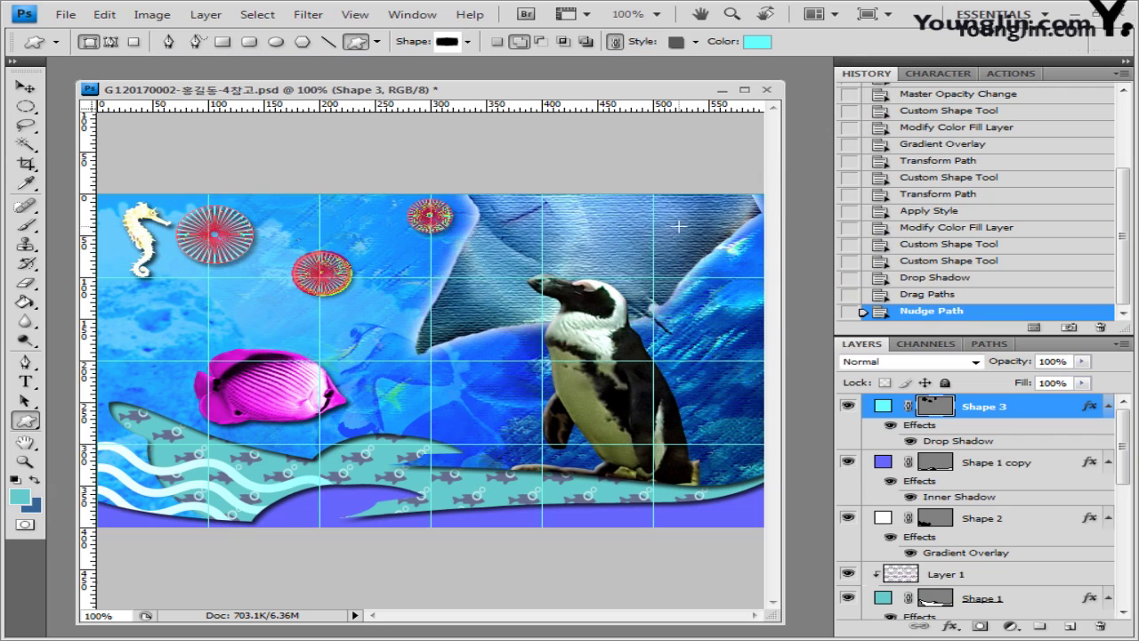
# Step: Draw the banner shape near the collage's top-right corner and adjust its size
pyautogui.moveTo(678, 227); pyautogui.dragTo(788, 254)
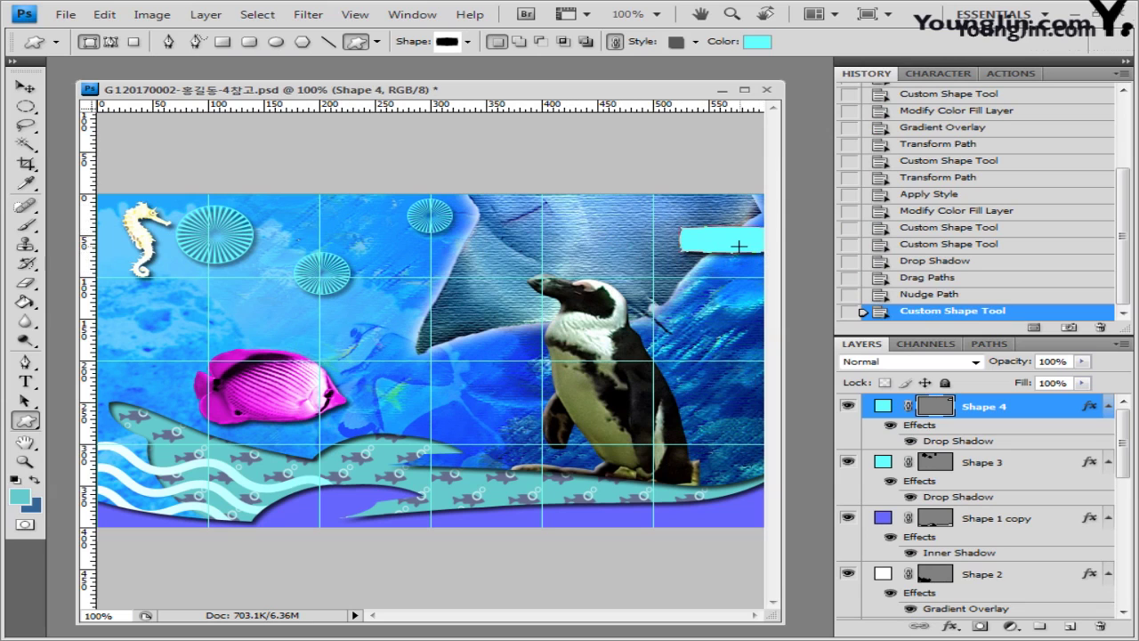
pyautogui.hotkey('ctrl', 't')
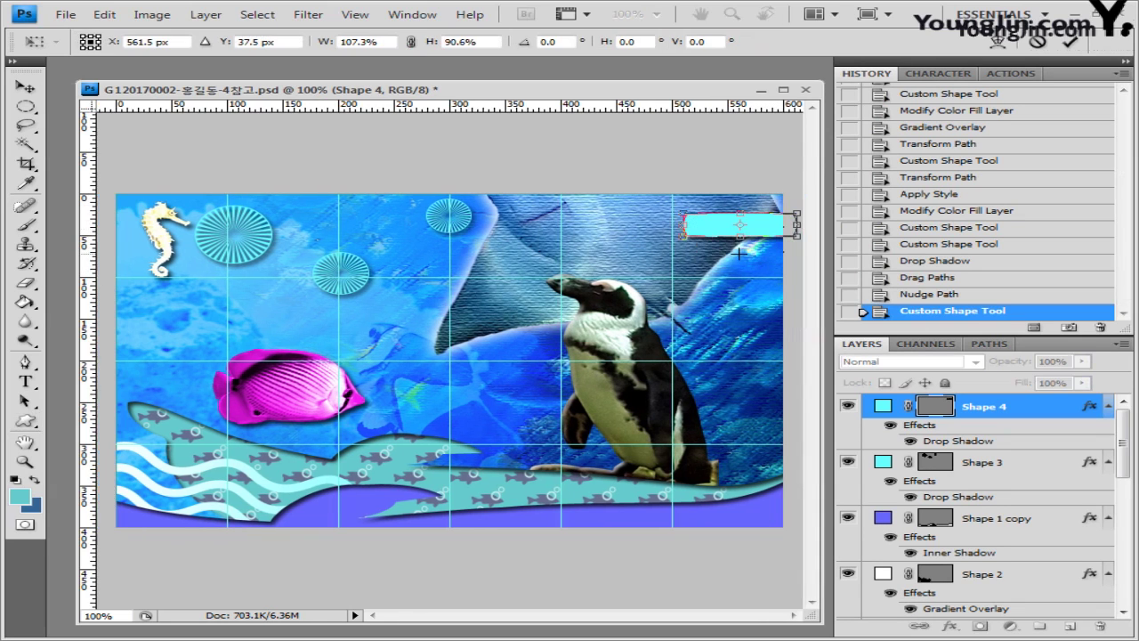
pyautogui.press('Return')
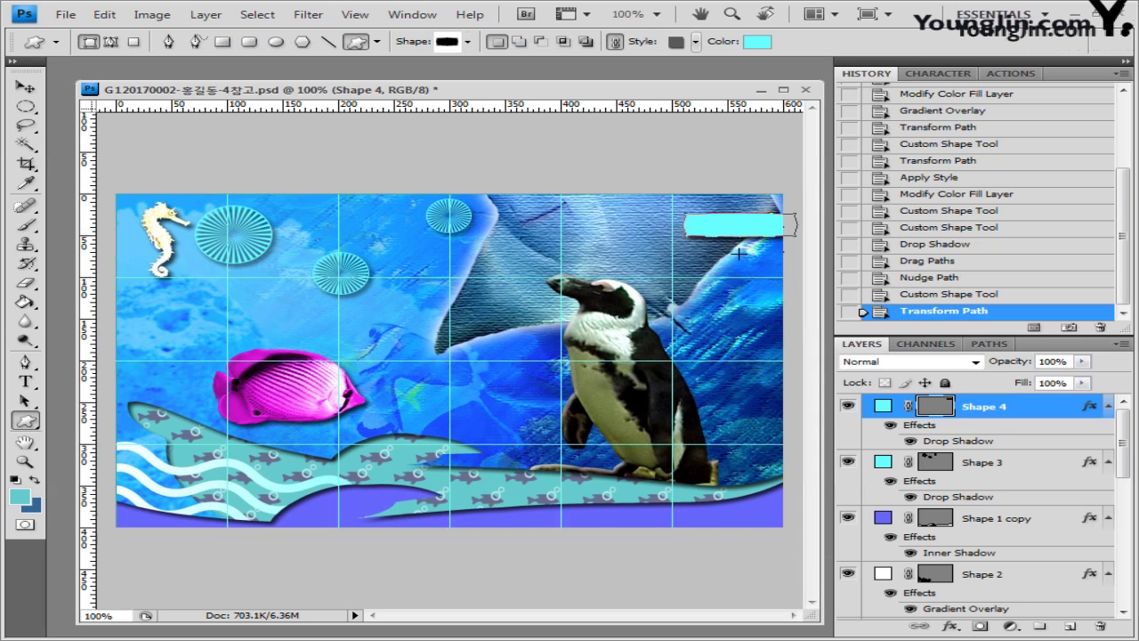
# Step: Clear the banner's style to No Style and give it a blue fill
pyautogui.click(697, 41)
pyautogui.click(572, 79)
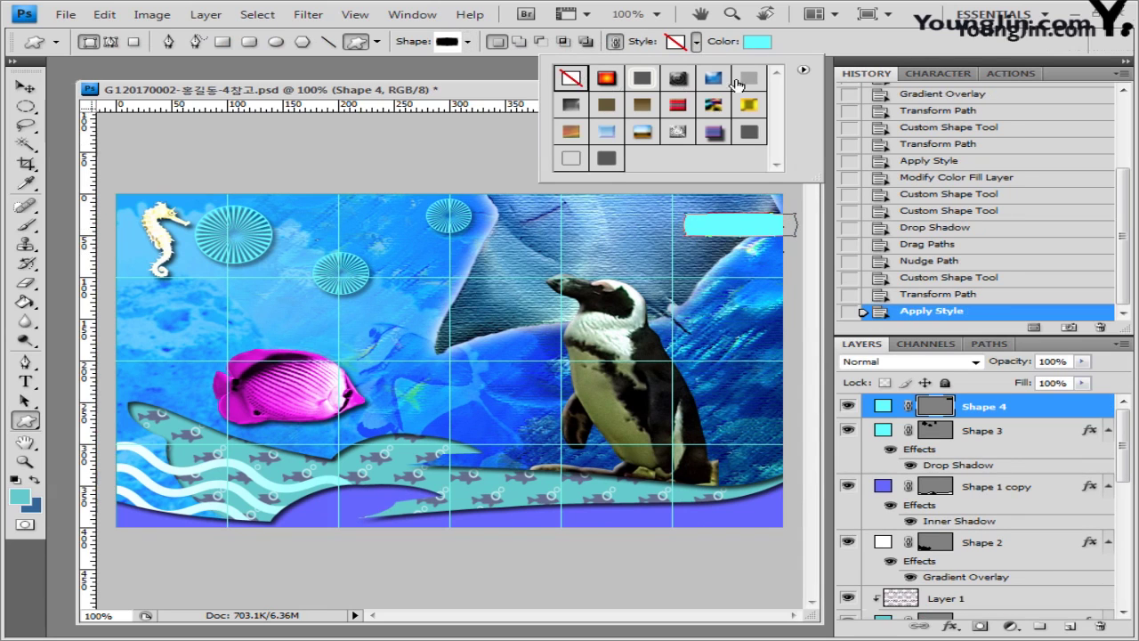
pyautogui.click(757, 42)
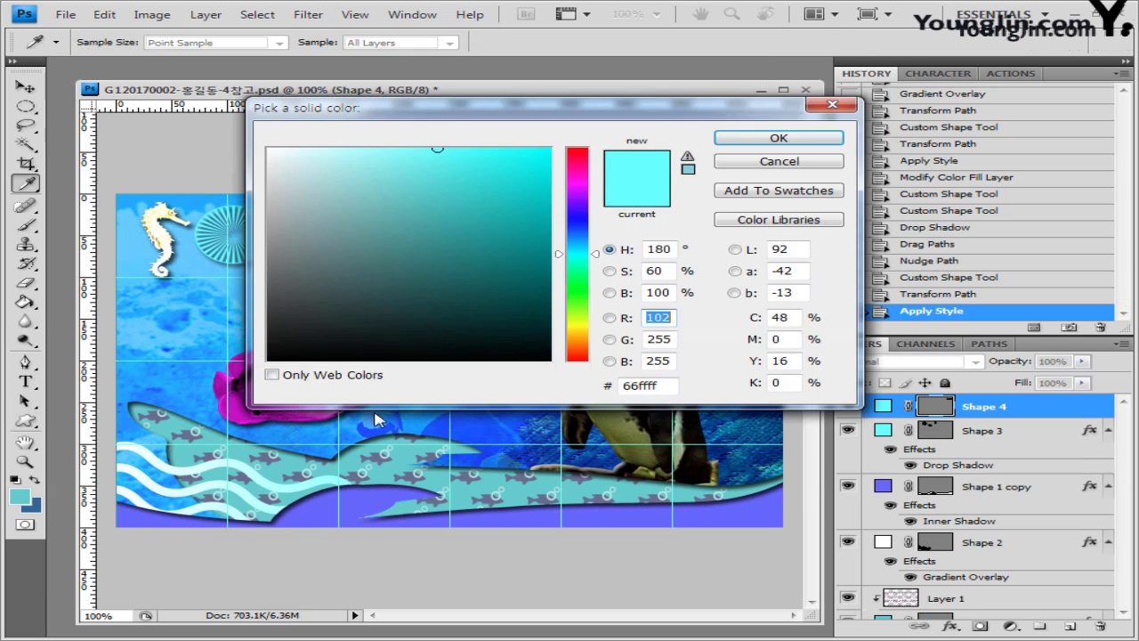
pyautogui.click(792, 140)
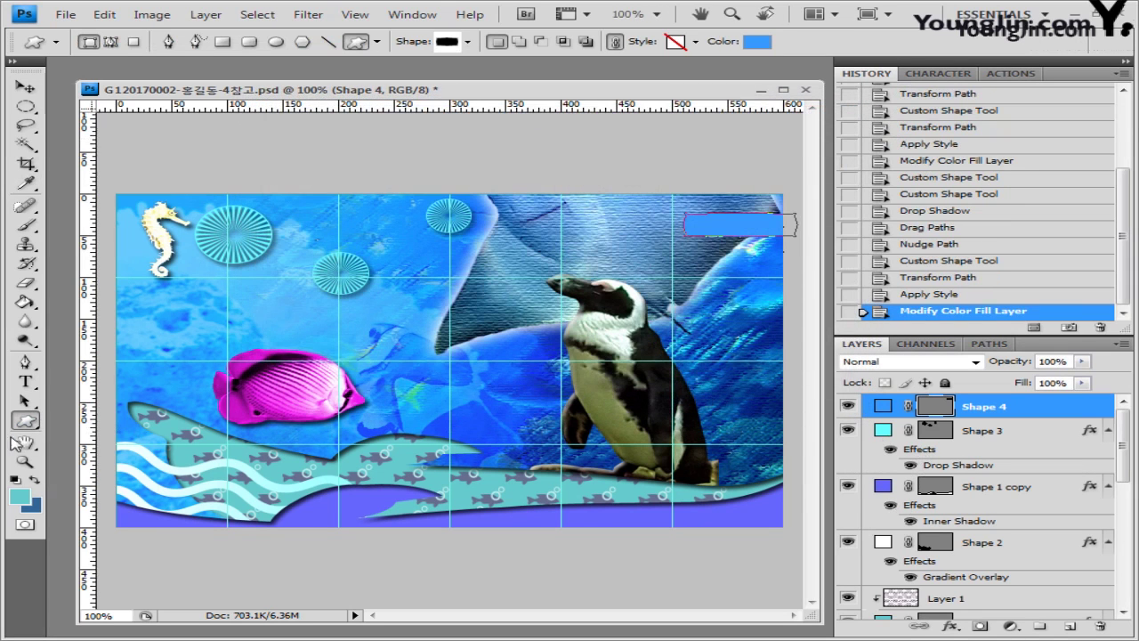
# Step: Reset the foreground colour to white
pyautogui.click(21, 497)
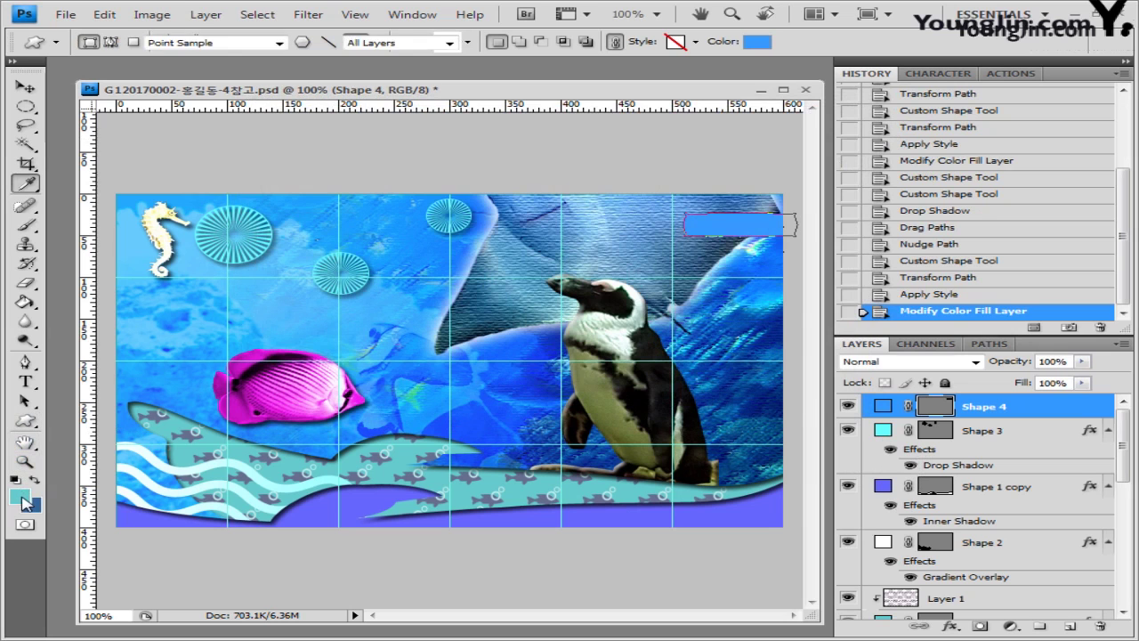
pyautogui.moveTo(316, 187); pyautogui.dragTo(238, 117)
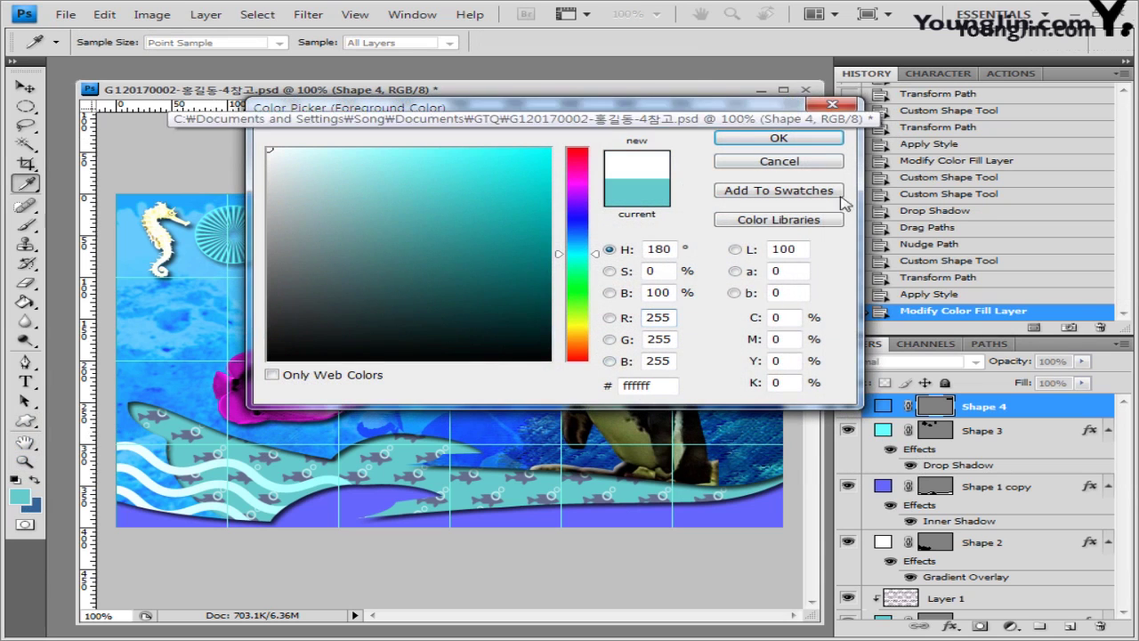
pyautogui.click(811, 139)
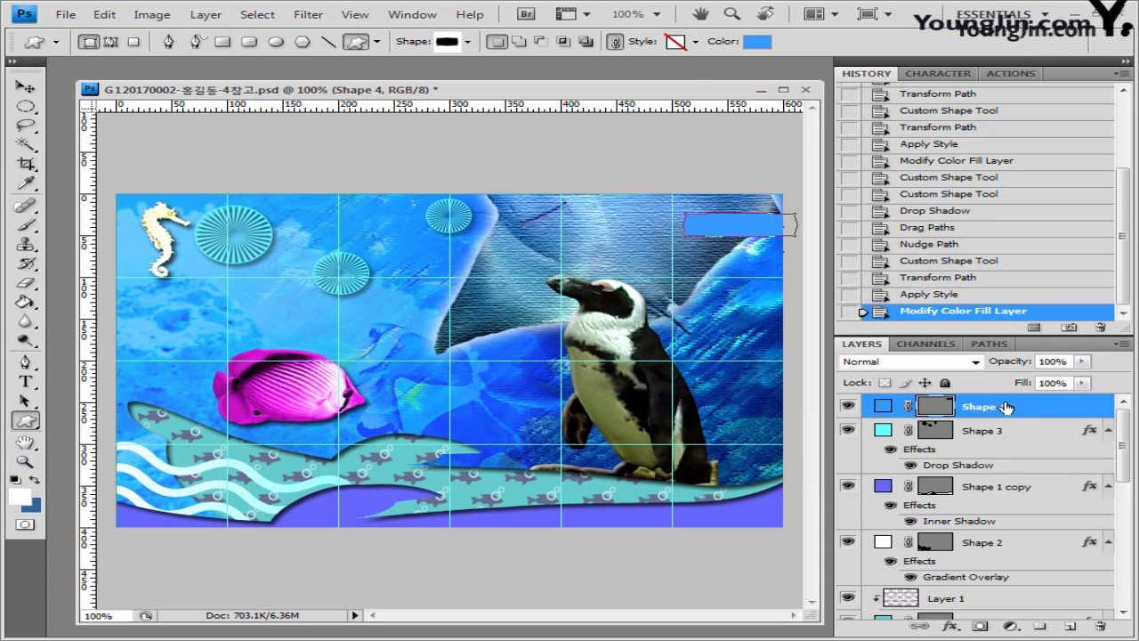
pyautogui.click(953, 627)
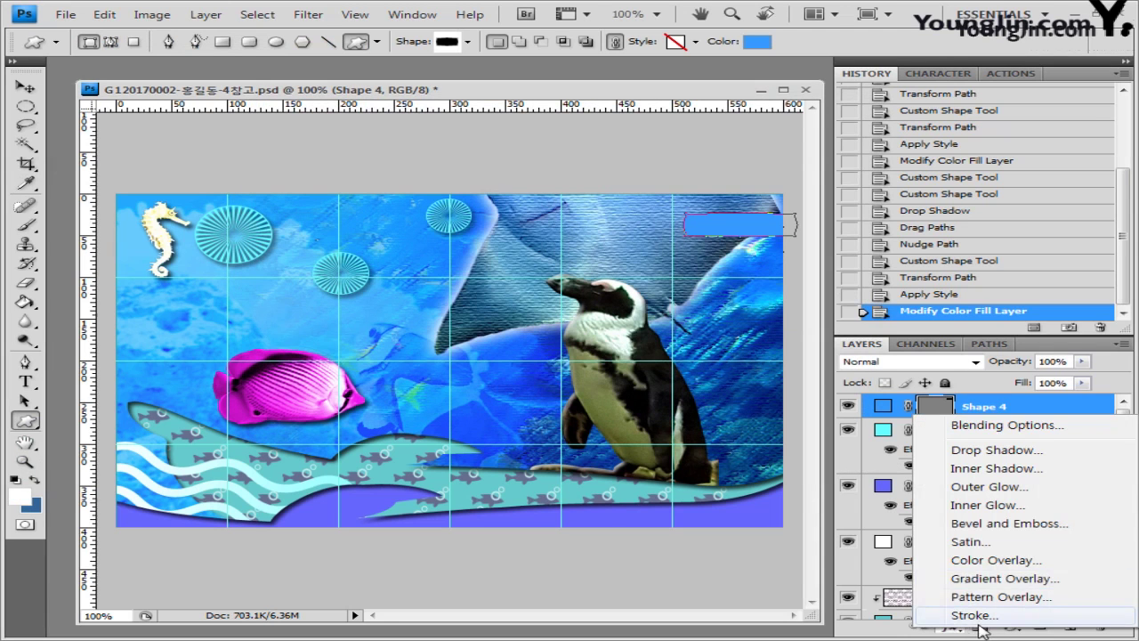
# Step: Add a gradient stroke to the banner using the Foreground to Transparent gradient
pyautogui.click(976, 619)
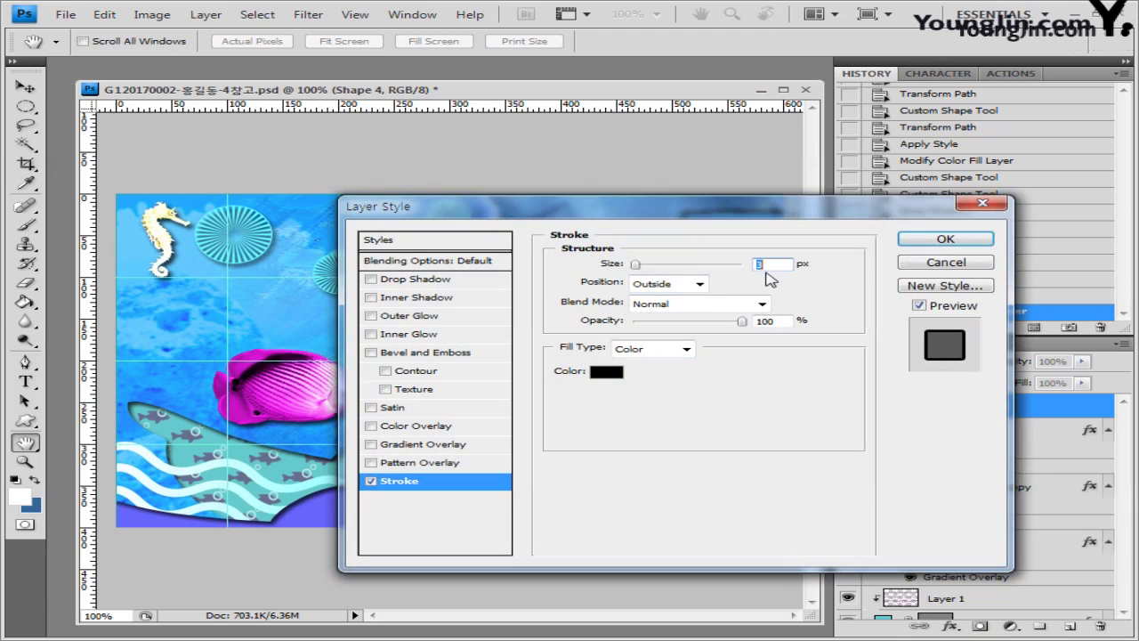
pyautogui.click(650, 350)
pyautogui.click(652, 383)
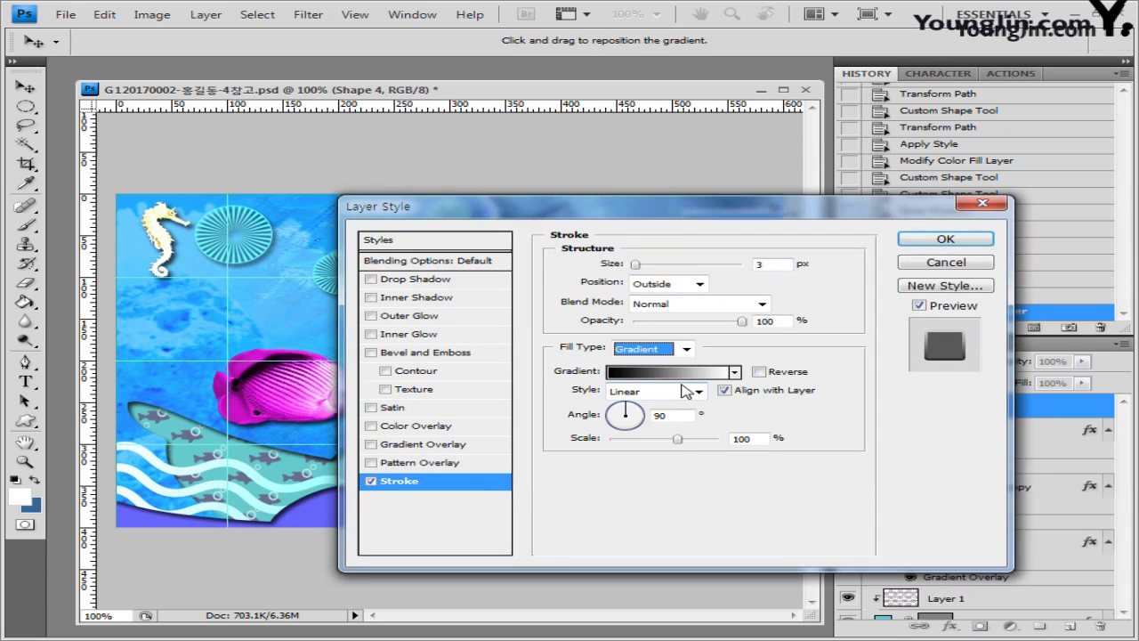
pyautogui.click(734, 372)
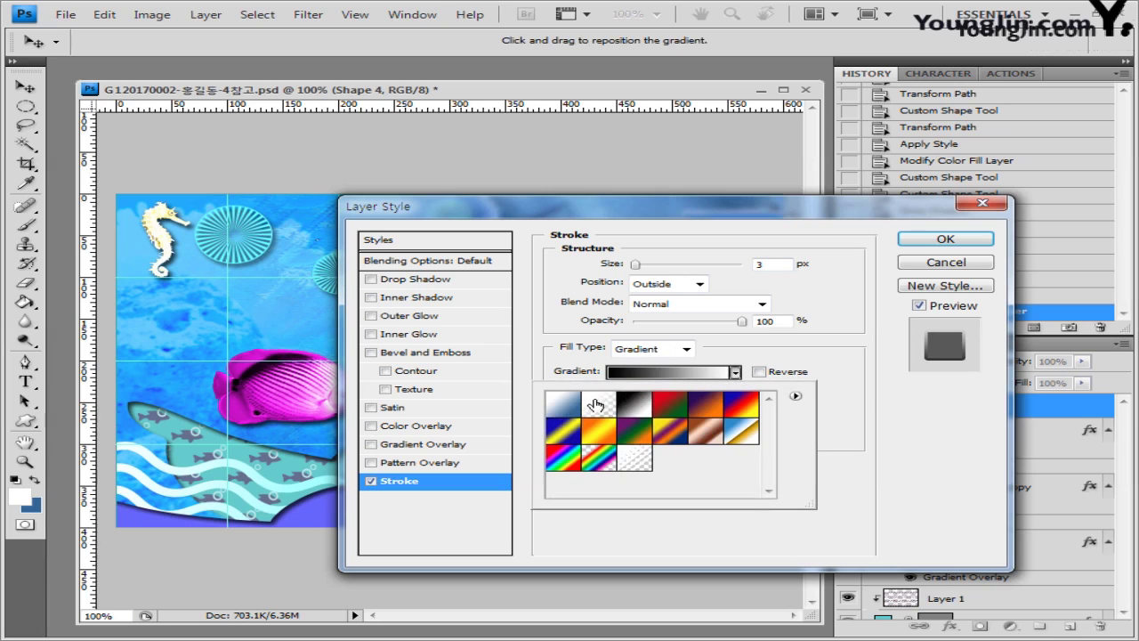
pyautogui.click(603, 408)
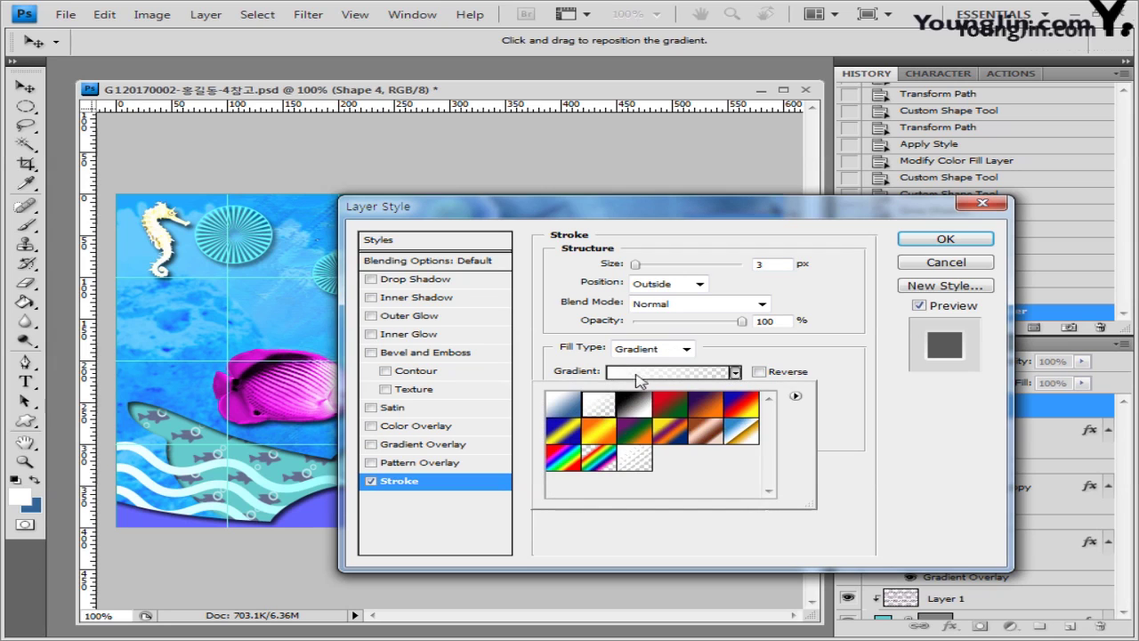
pyautogui.click(879, 375)
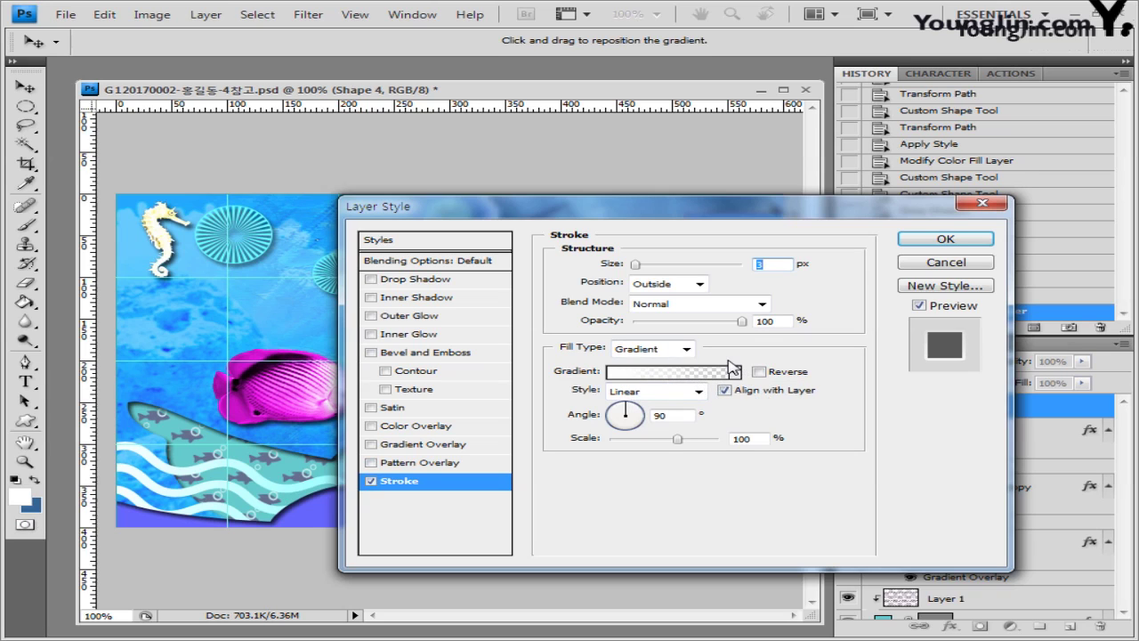
# Step: Add an inner shadow to the banner with Use Global Light turned off
pyautogui.click(432, 299)
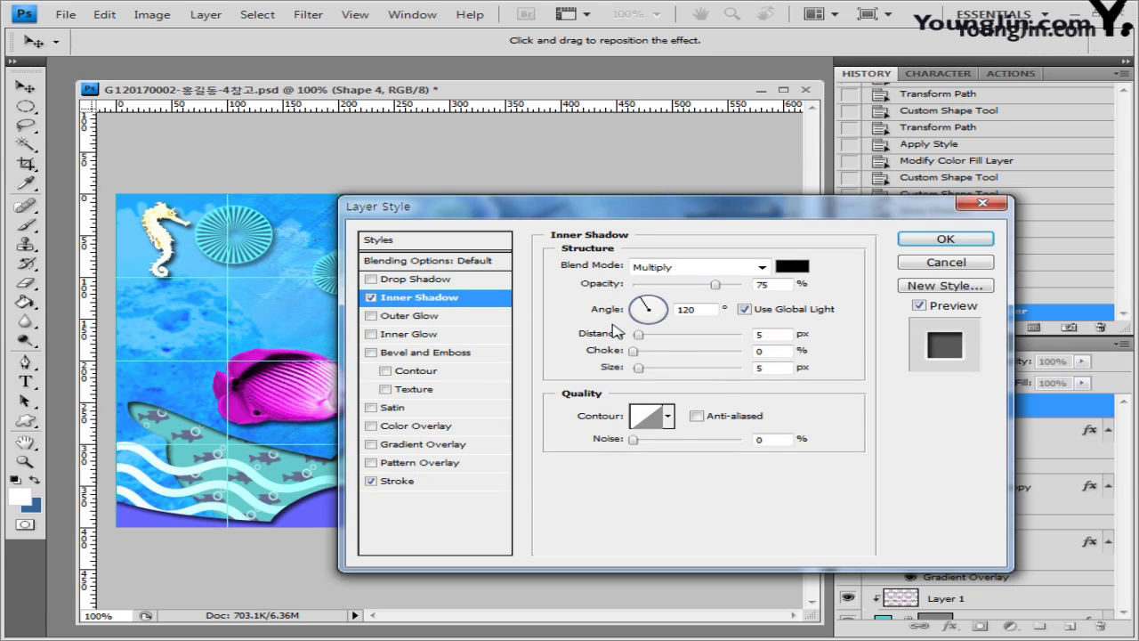
pyautogui.click(744, 308)
pyautogui.moveTo(761, 212); pyautogui.dragTo(601, 310)
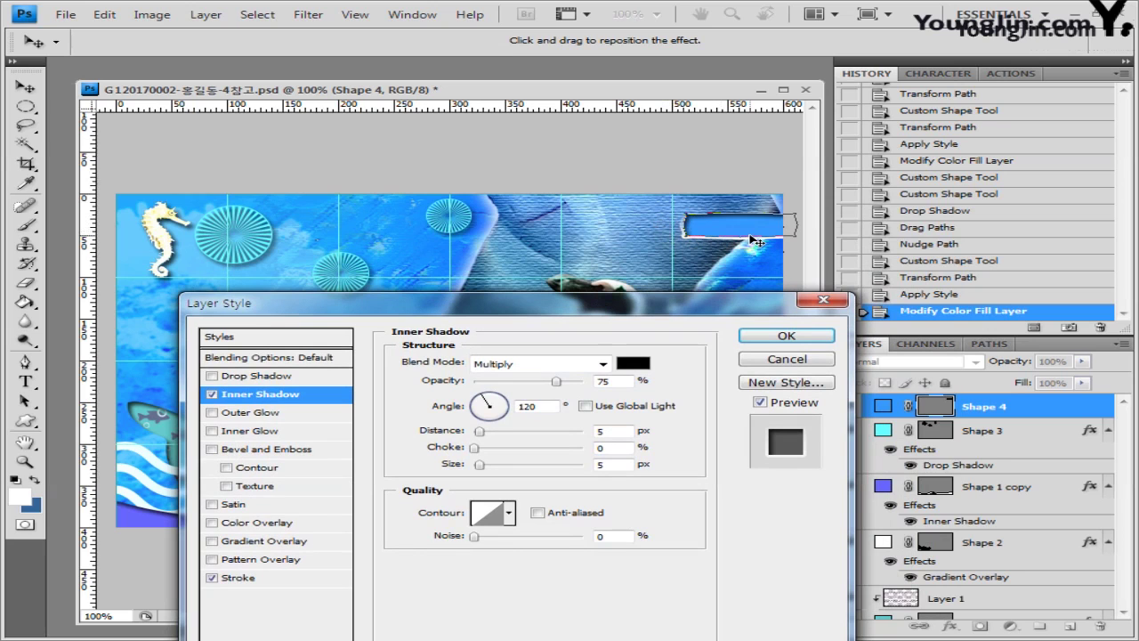
# Step: Set the stroke gradient angle to 0 and apply the stroke and inner shadow
pyautogui.click(256, 581)
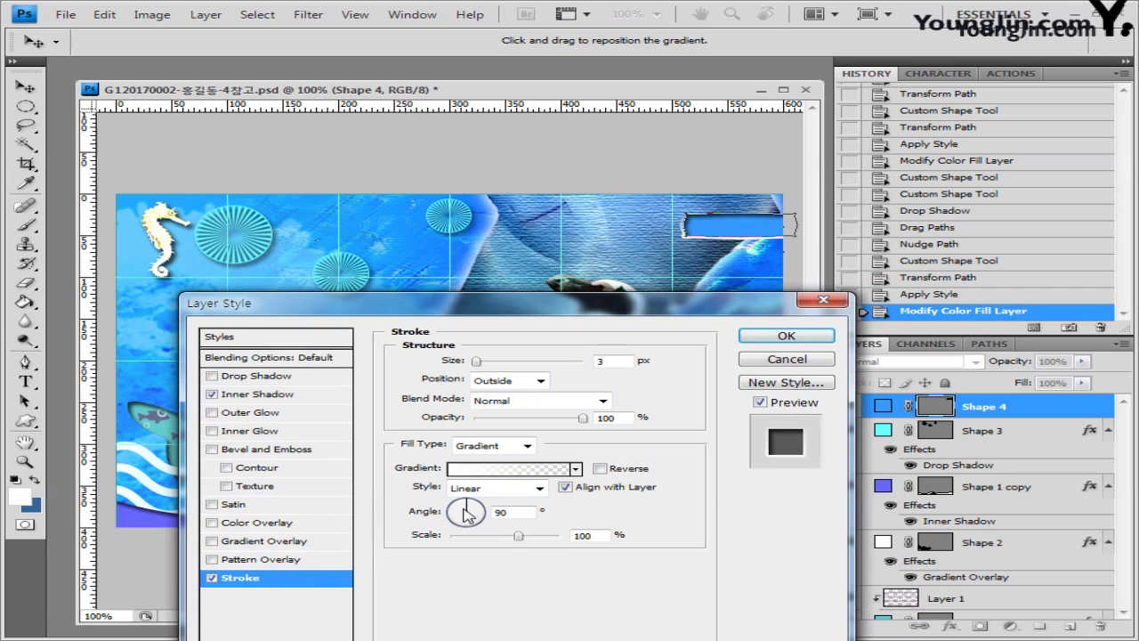
pyautogui.doubleClick(520, 513)
pyautogui.write('0')
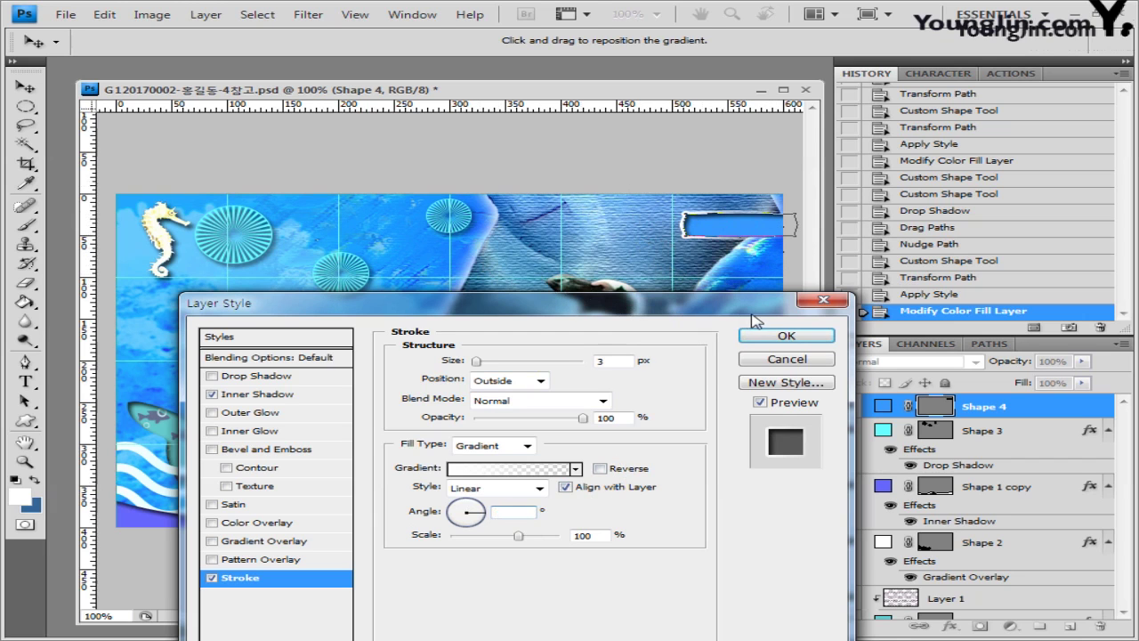
pyautogui.moveTo(752, 309); pyautogui.dragTo(745, 290)
pyautogui.click(780, 317)
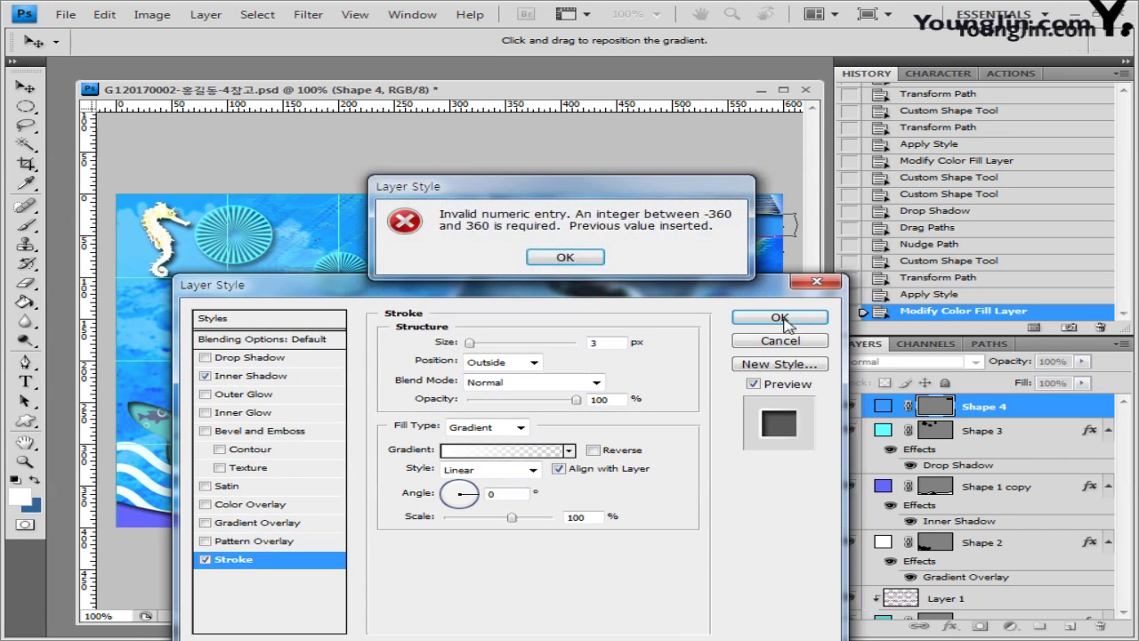
pyautogui.click(566, 257)
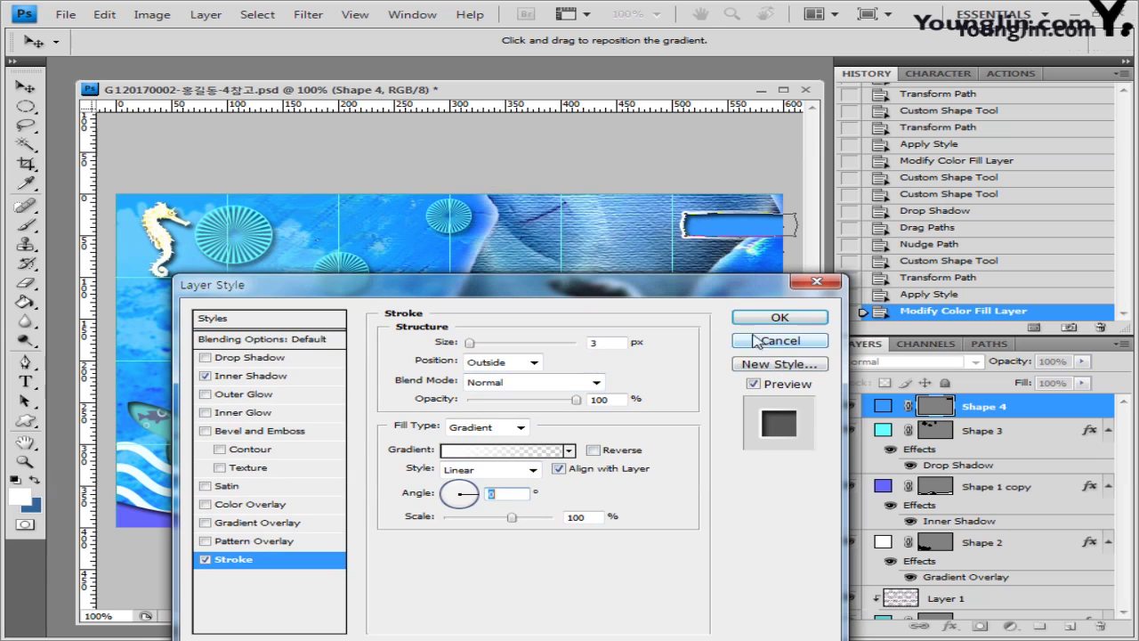
pyautogui.click(780, 319)
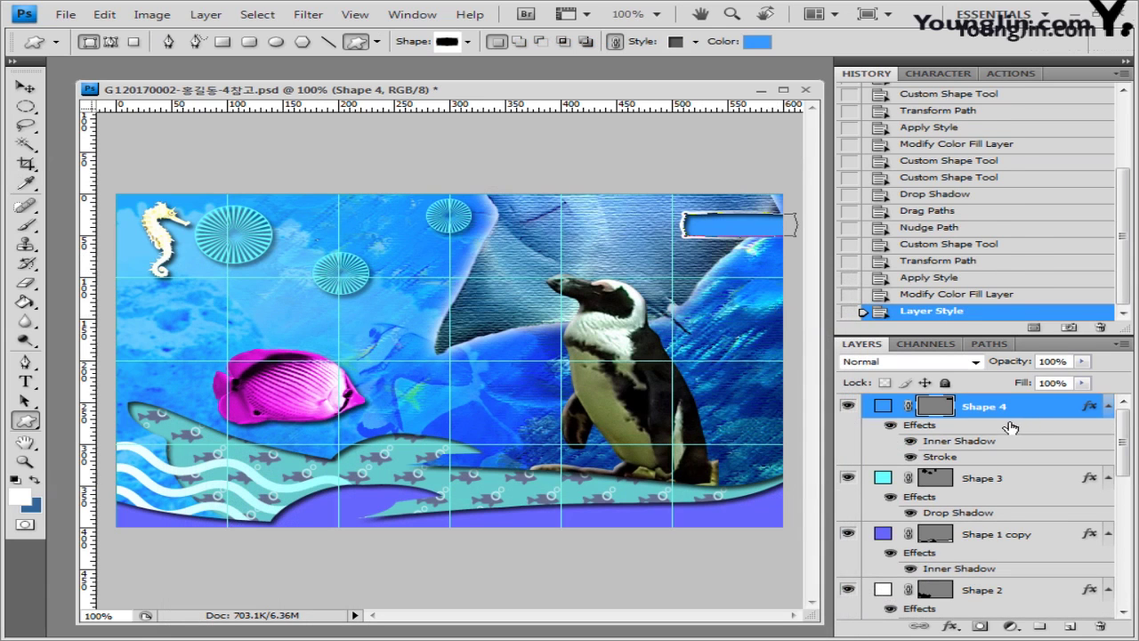
# Step: Duplicate the banner into three Shape 4 copies and collapse their effects lists
pyautogui.hotkey('ctrl', 'j')
pyautogui.hotkey('ctrl', 'j')
pyautogui.hotkey('ctrl', 'j')
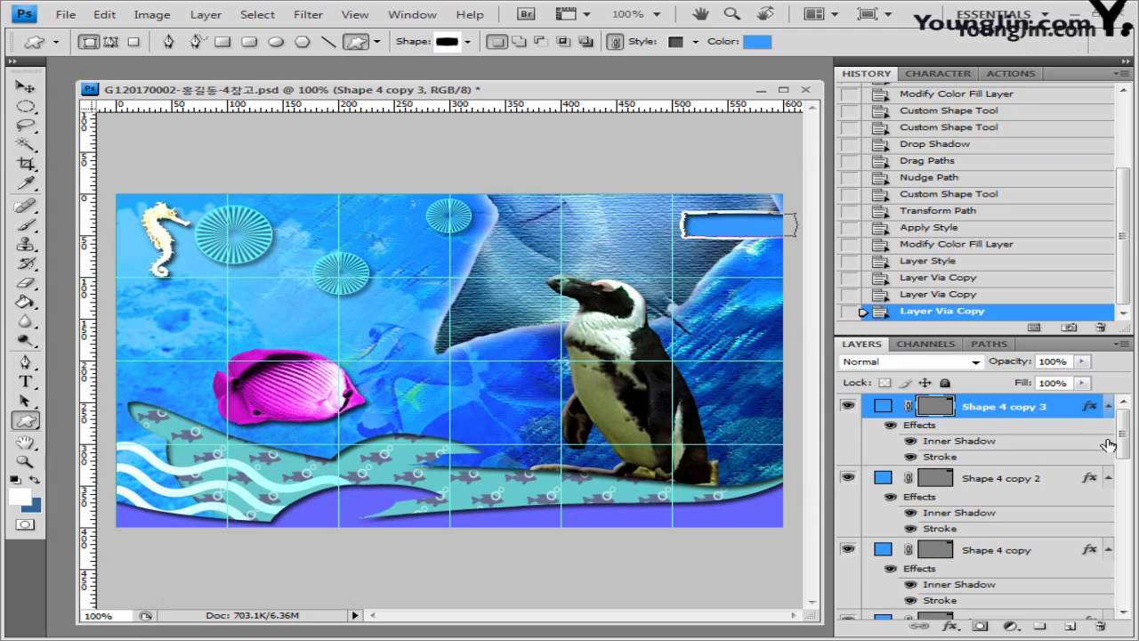
pyautogui.click(1108, 406)
pyautogui.click(1108, 430)
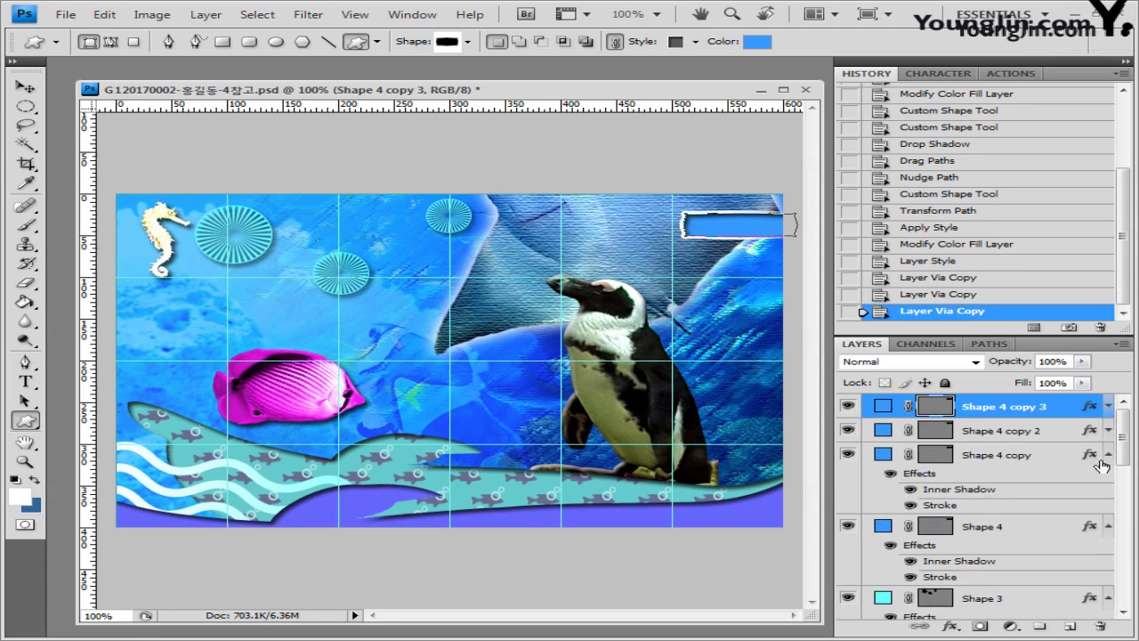
pyautogui.click(1108, 454)
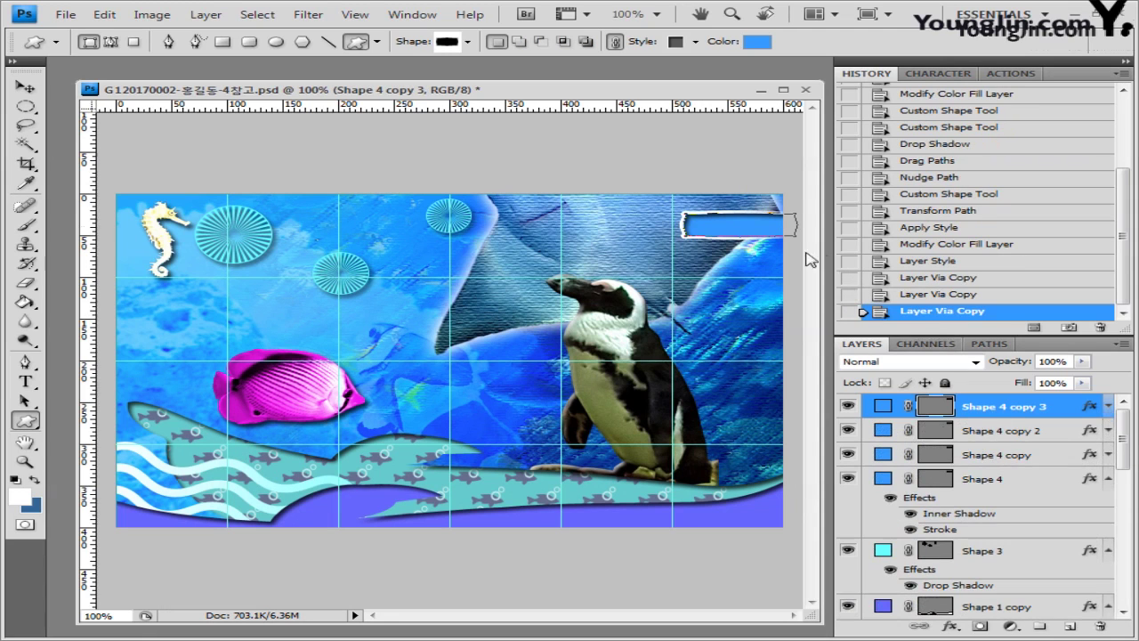
# Step: Drag the three banner copies down the right edge to different heights
pyautogui.click(25, 86)
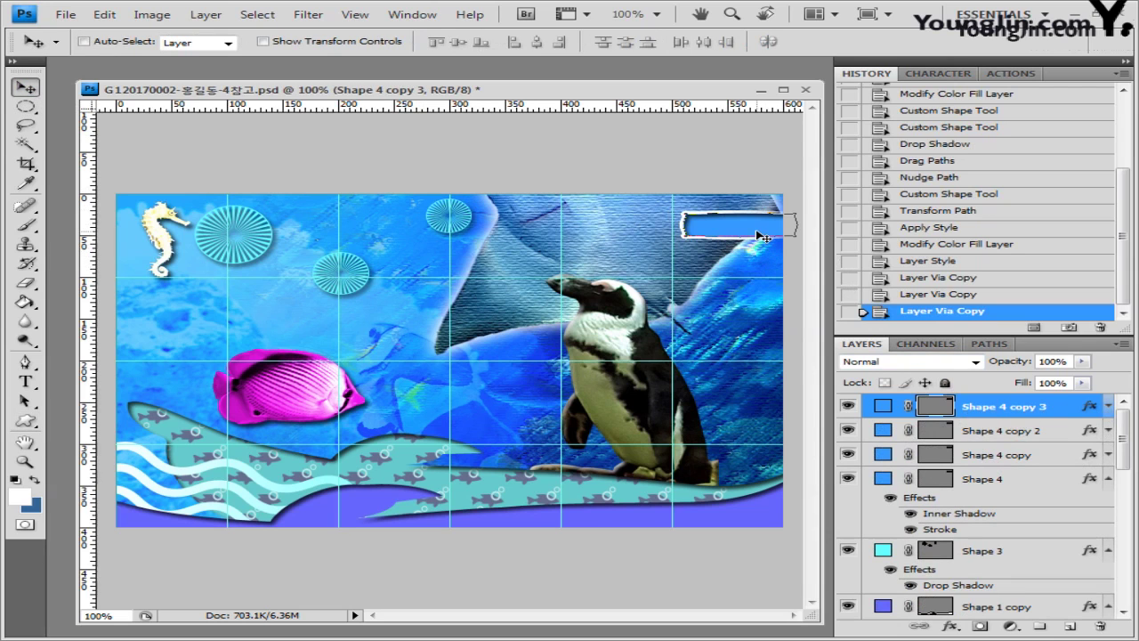
pyautogui.moveTo(761, 236); pyautogui.dragTo(761, 341)
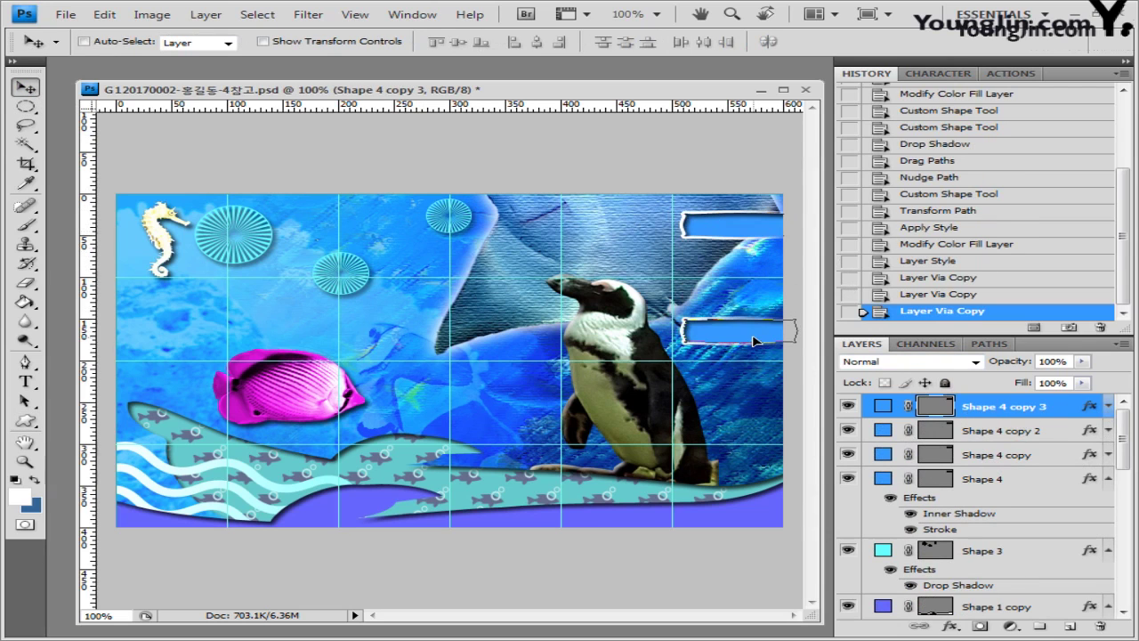
pyautogui.click(1024, 433)
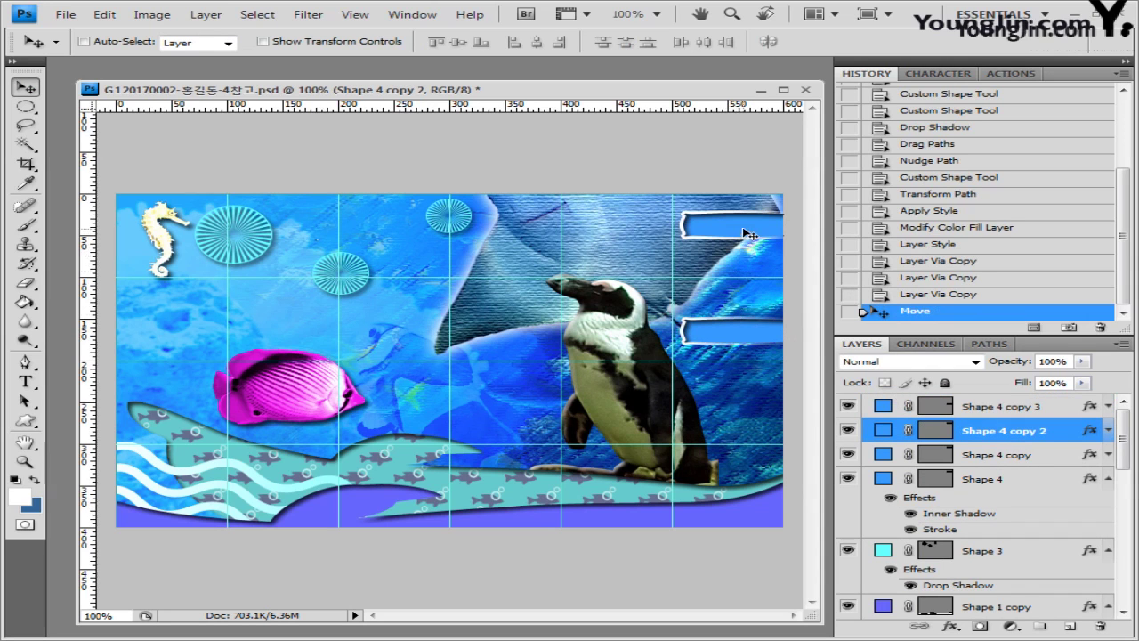
pyautogui.moveTo(751, 234); pyautogui.dragTo(751, 303)
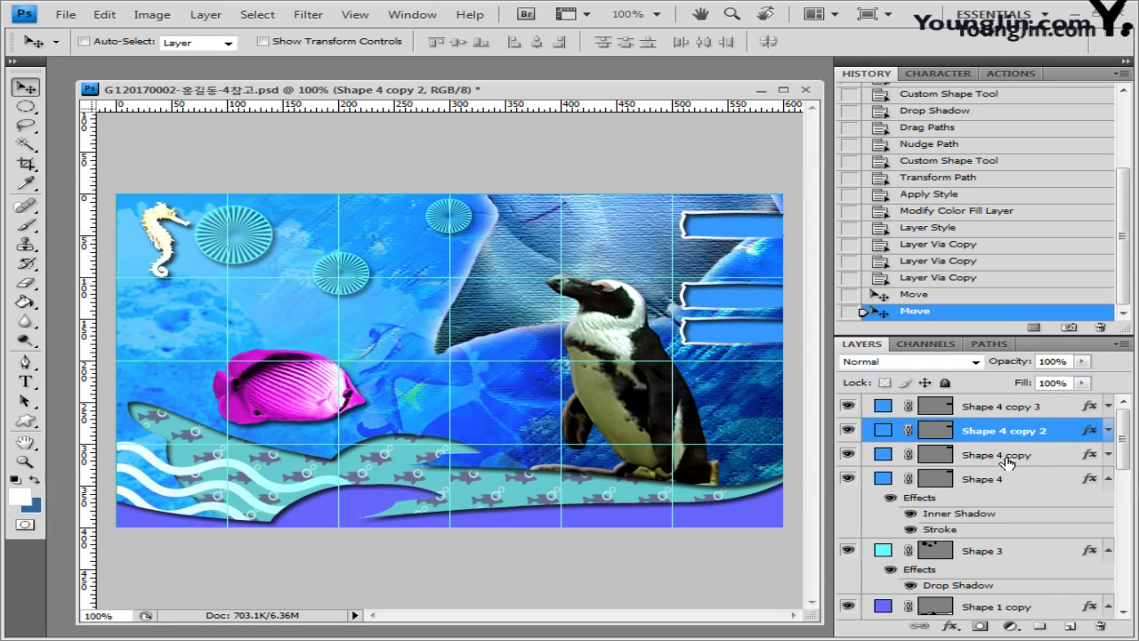
pyautogui.click(1009, 460)
pyautogui.moveTo(746, 229); pyautogui.dragTo(745, 267)
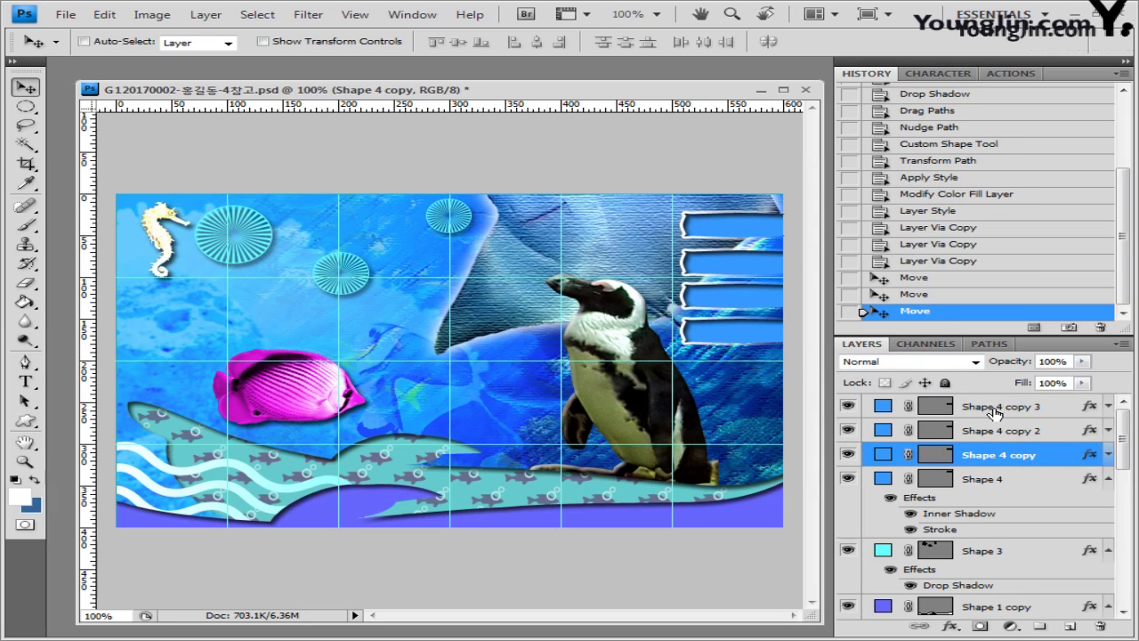
# Step: Nudge the lower banners upward into place with the arrow keys
pyautogui.click(1050, 405)
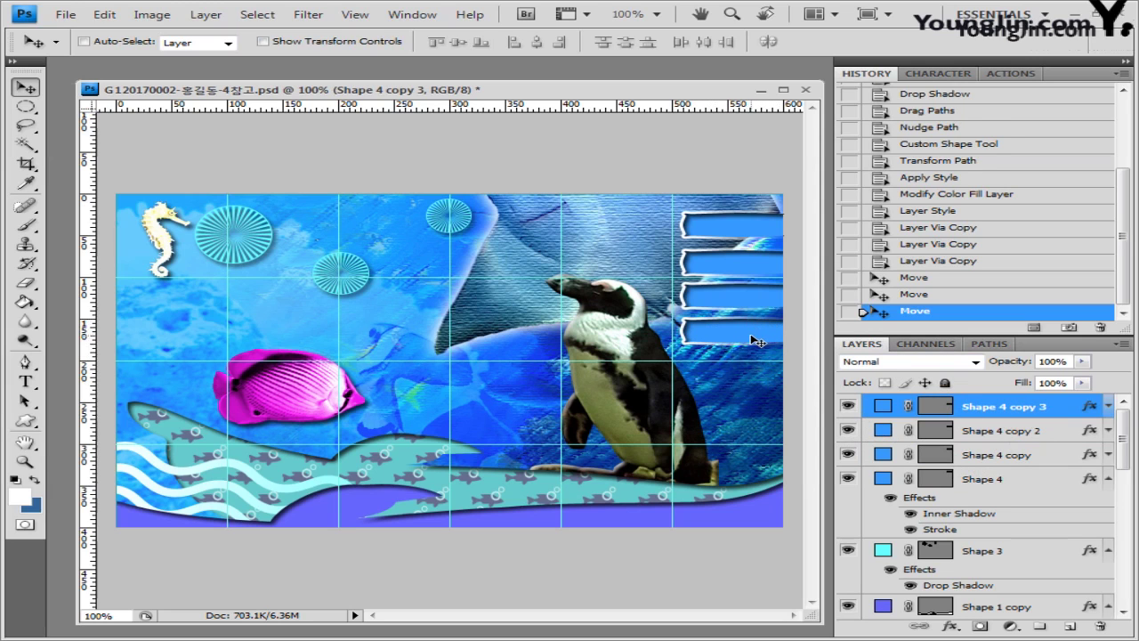
pyautogui.hotkey('shift', 'Up')
pyautogui.hotkey('shift', 'Up')
pyautogui.hotkey('shift', 'Up')
pyautogui.hotkey('alt', '[')
pyautogui.hotkey('shift', 'Up')
pyautogui.hotkey('shift', 'Up')
pyautogui.press('Up')
pyautogui.press('Up')
pyautogui.press('Up')
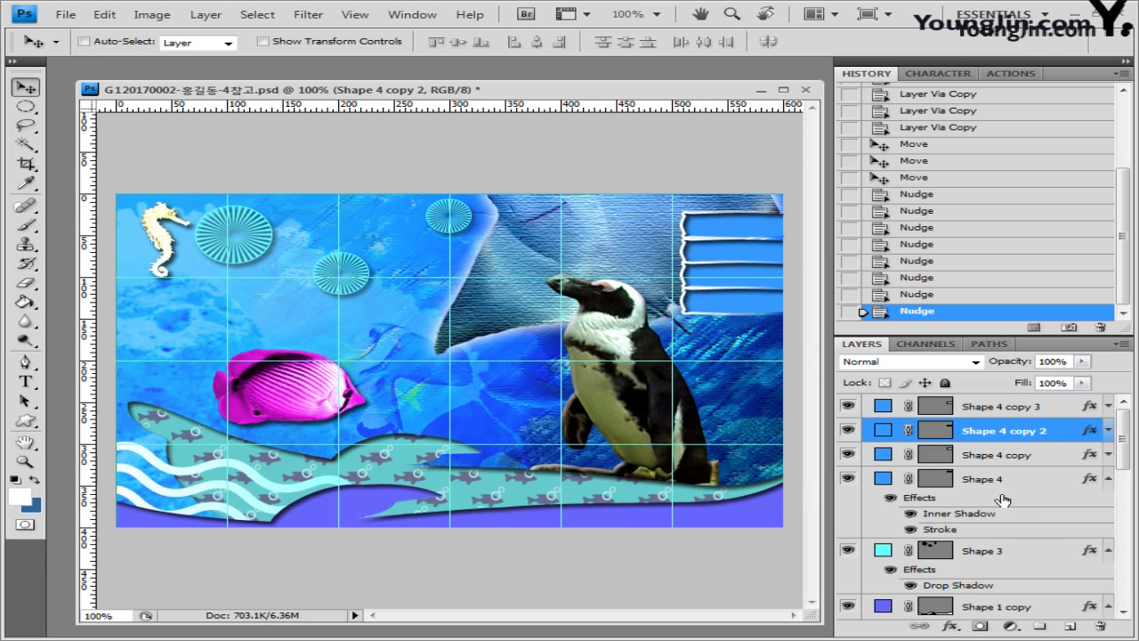
# Step: Select all four banner layers and make them slightly shorter
pyautogui.click(990, 481)
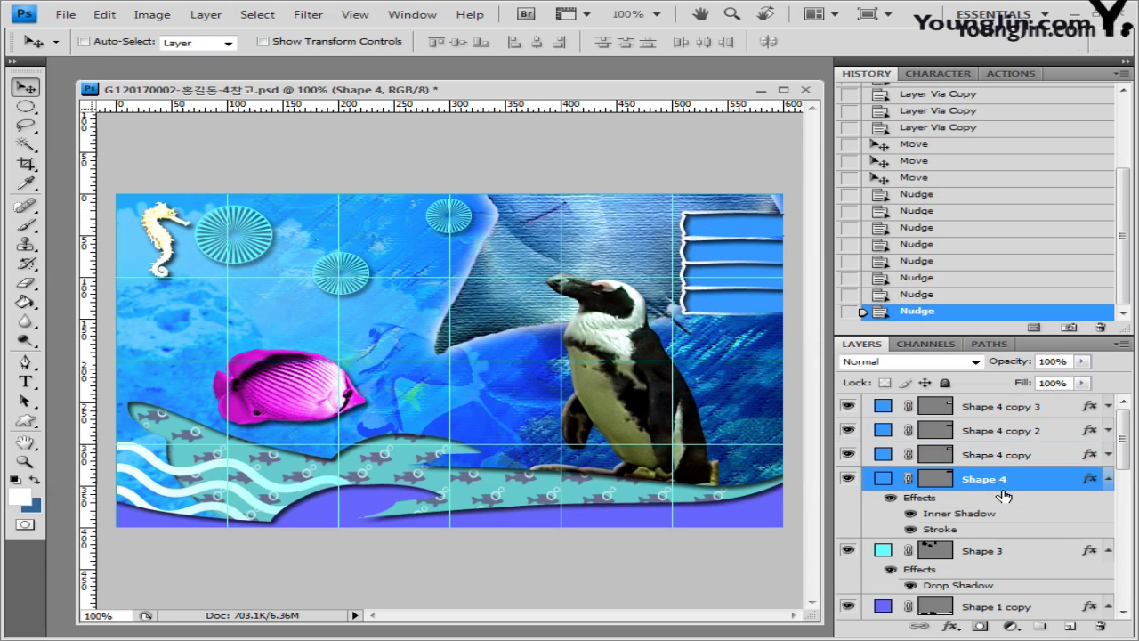
pyautogui.keyDown('shift'); pyautogui.click(1006, 411); pyautogui.keyUp('shift')
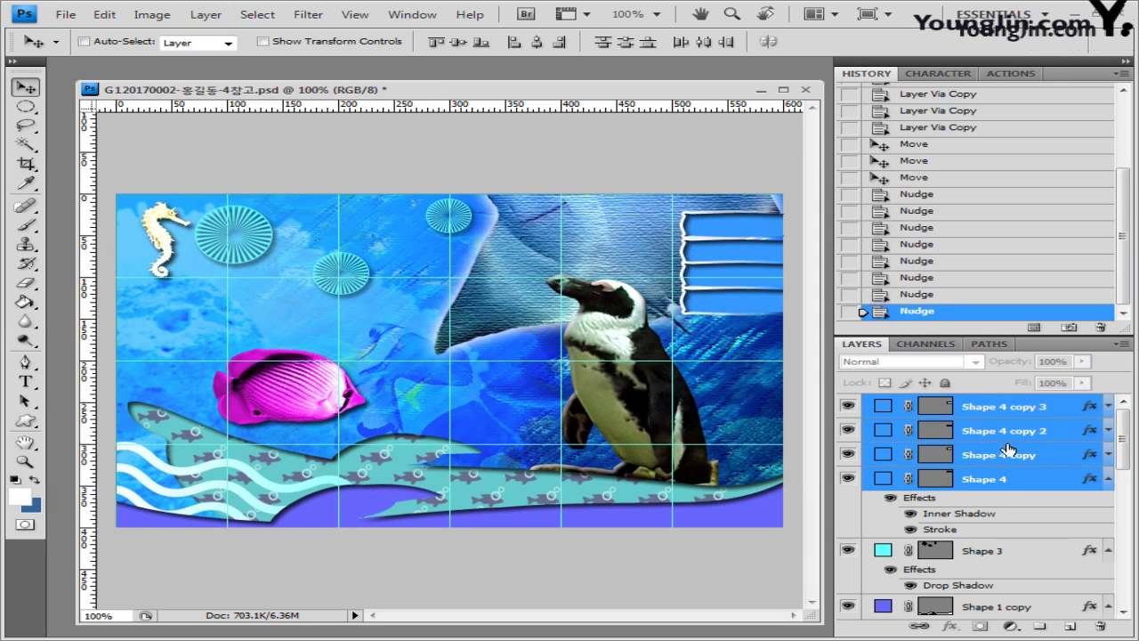
pyautogui.hotkey('ctrl', 't')
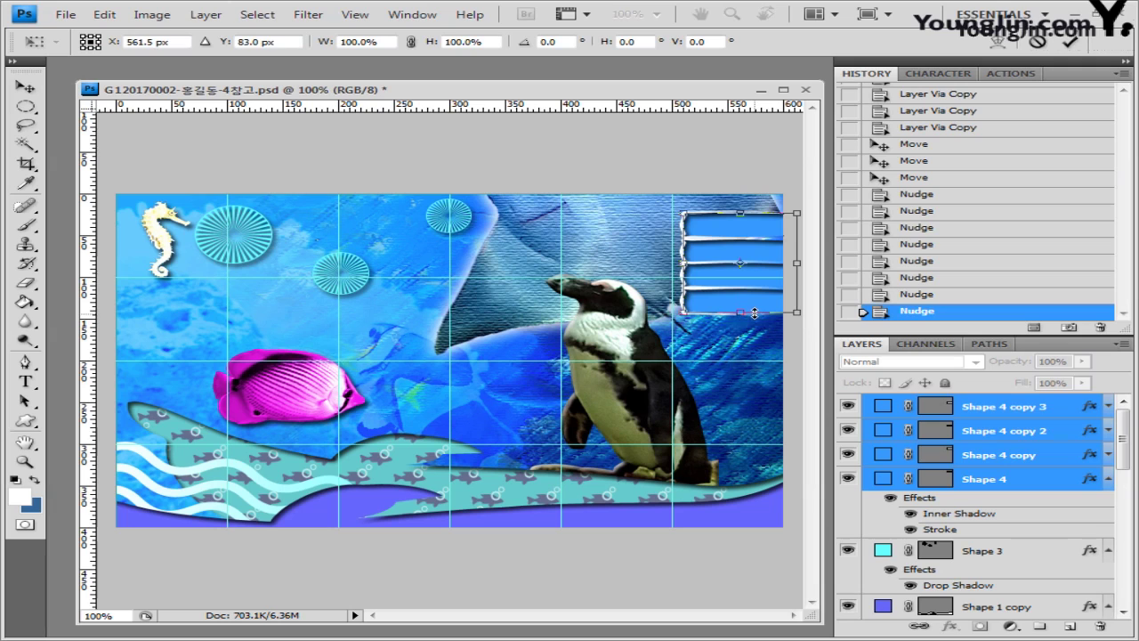
pyautogui.moveTo(755, 314); pyautogui.dragTo(756, 305)
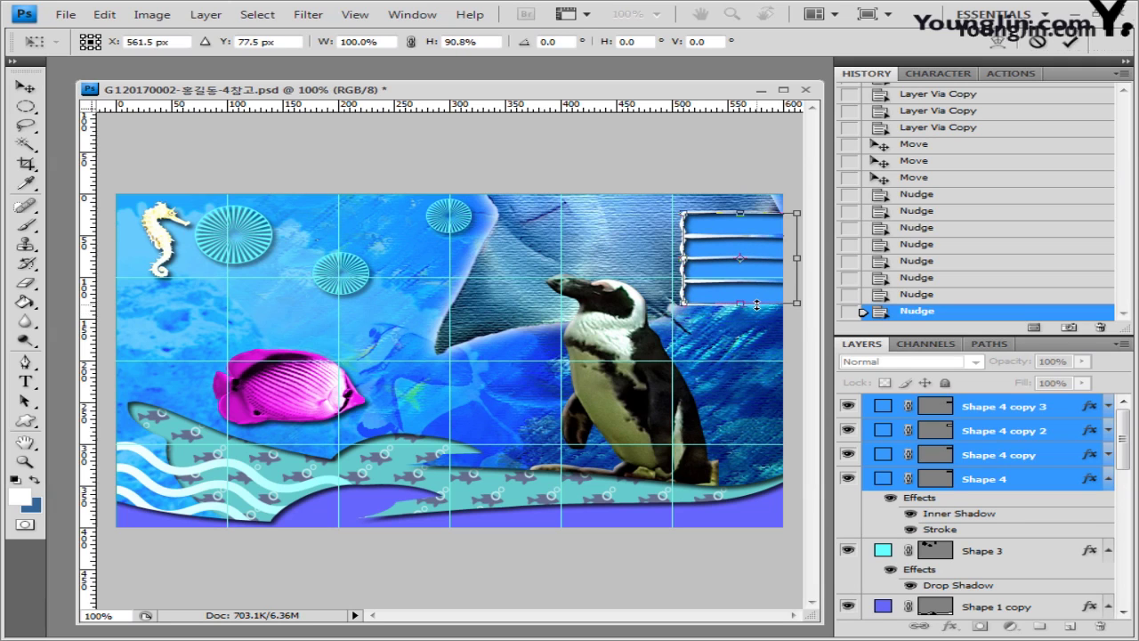
pyautogui.press('Return')
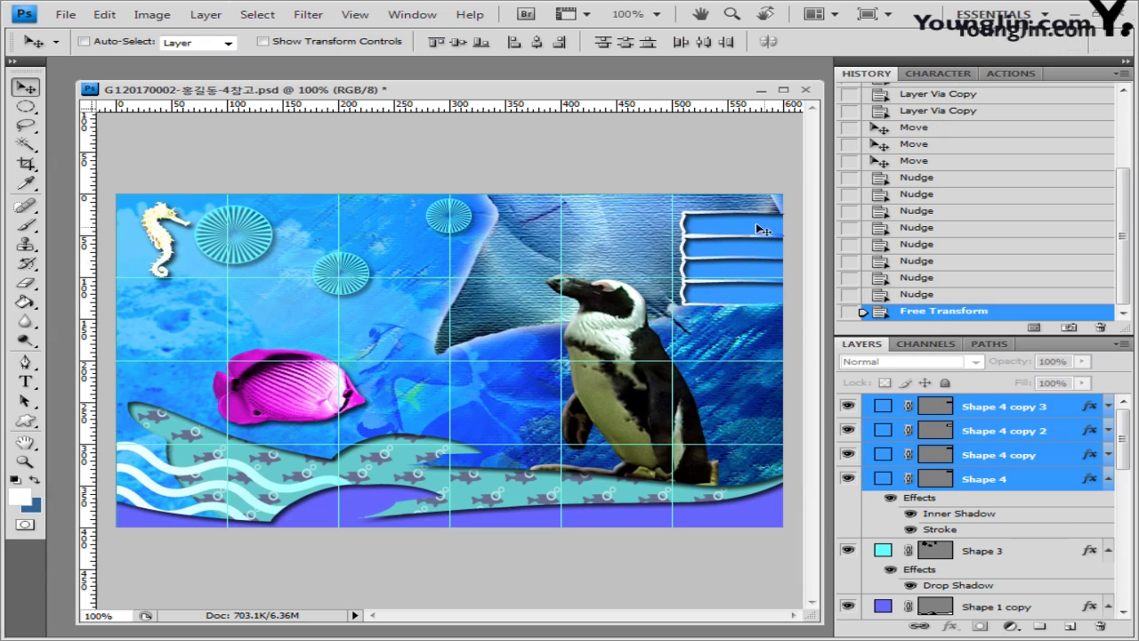
# Step: Fine-tune the Shape 4 copy 3 banner, then distribute all four by vertical centres
pyautogui.click(982, 481)
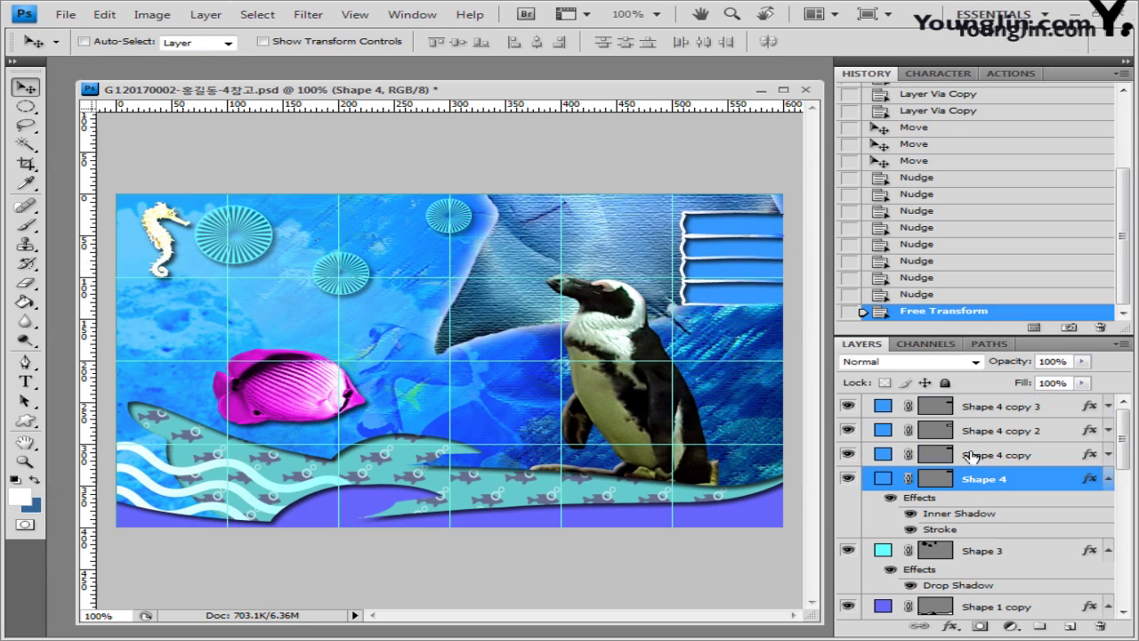
pyautogui.click(987, 408)
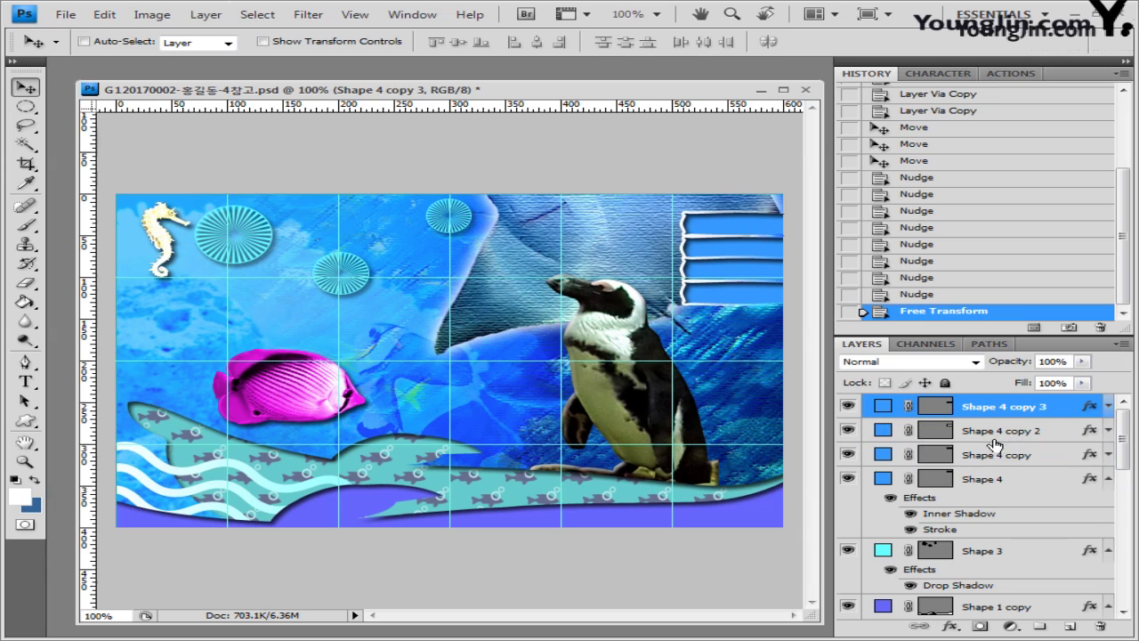
pyautogui.hotkey('alt', '[')
pyautogui.hotkey('alt', '[')
pyautogui.hotkey('alt', '[')
pyautogui.press('Down')
pyautogui.press('Down')
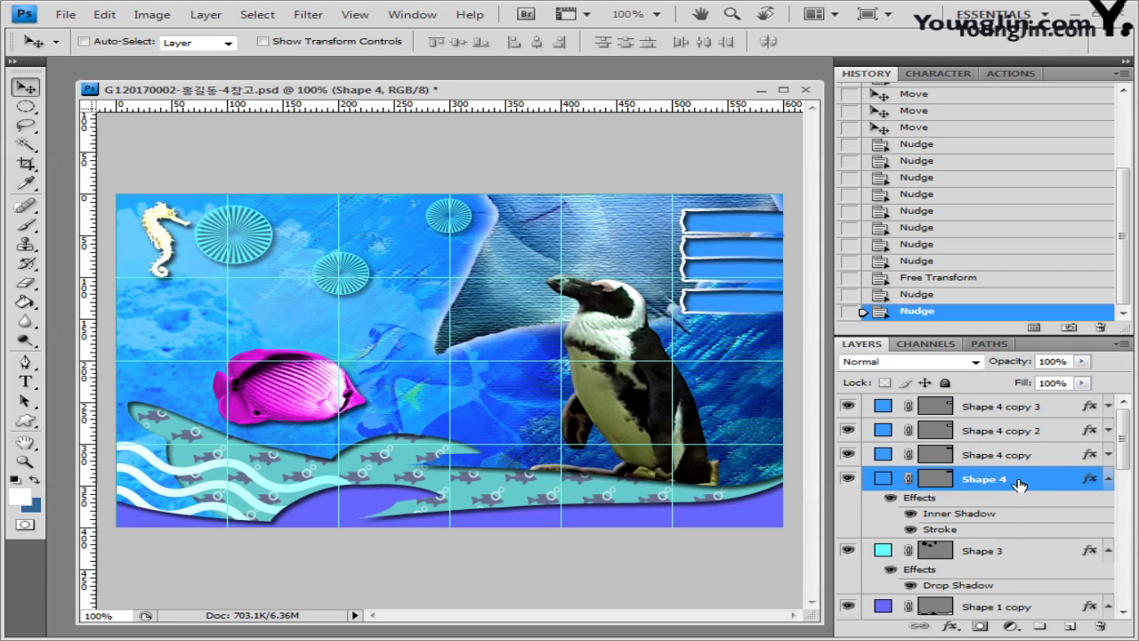
pyautogui.keyDown('shift'); pyautogui.click(1040, 408); pyautogui.keyUp('shift')
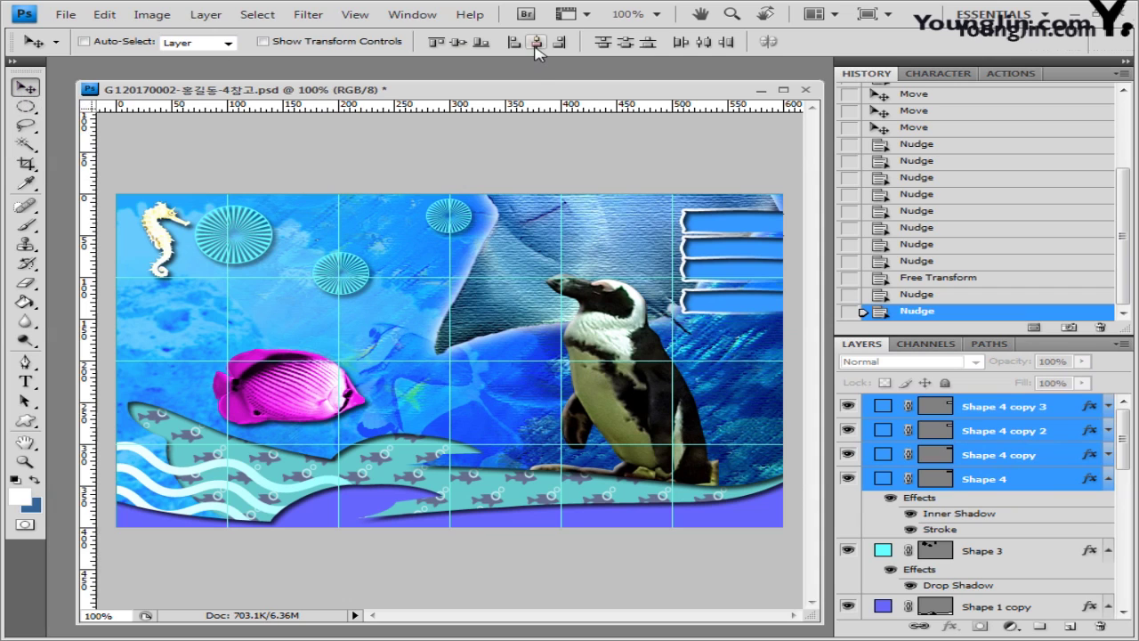
pyautogui.click(628, 46)
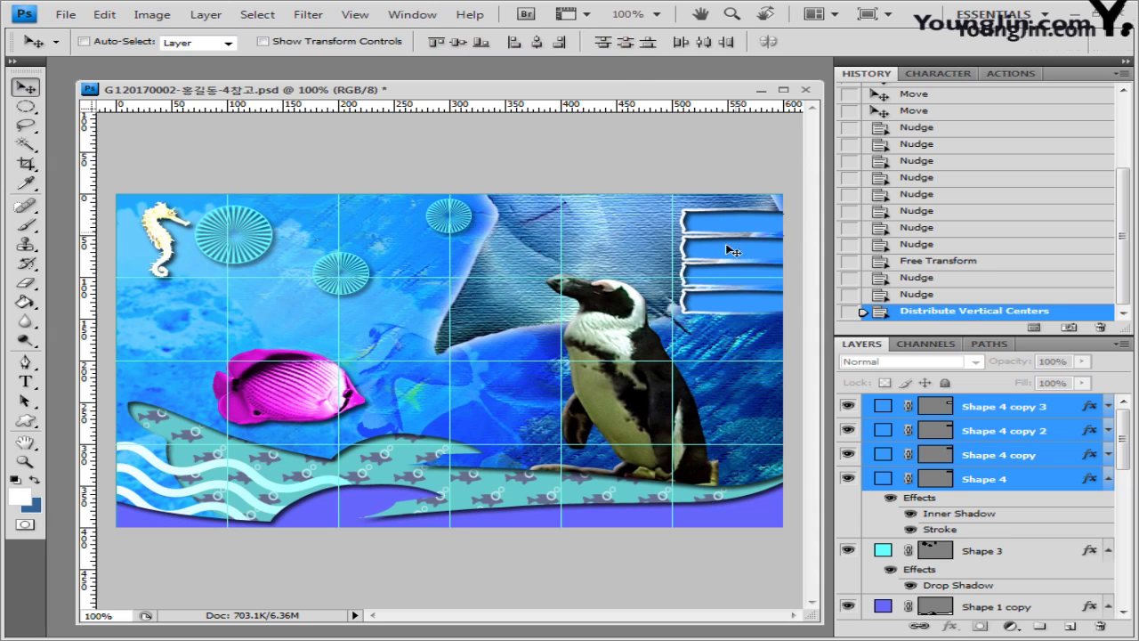
pyautogui.click(1008, 407)
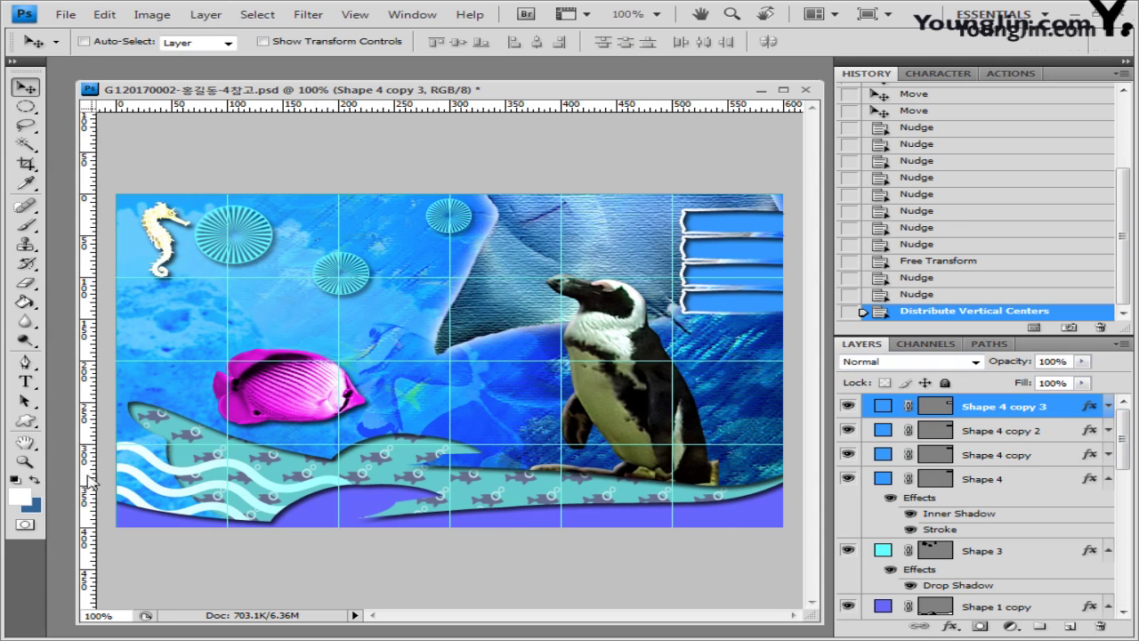
# Step: Set up horizontal text in 굴림 font, 13 pt, colour #990000
pyautogui.click(25, 382)
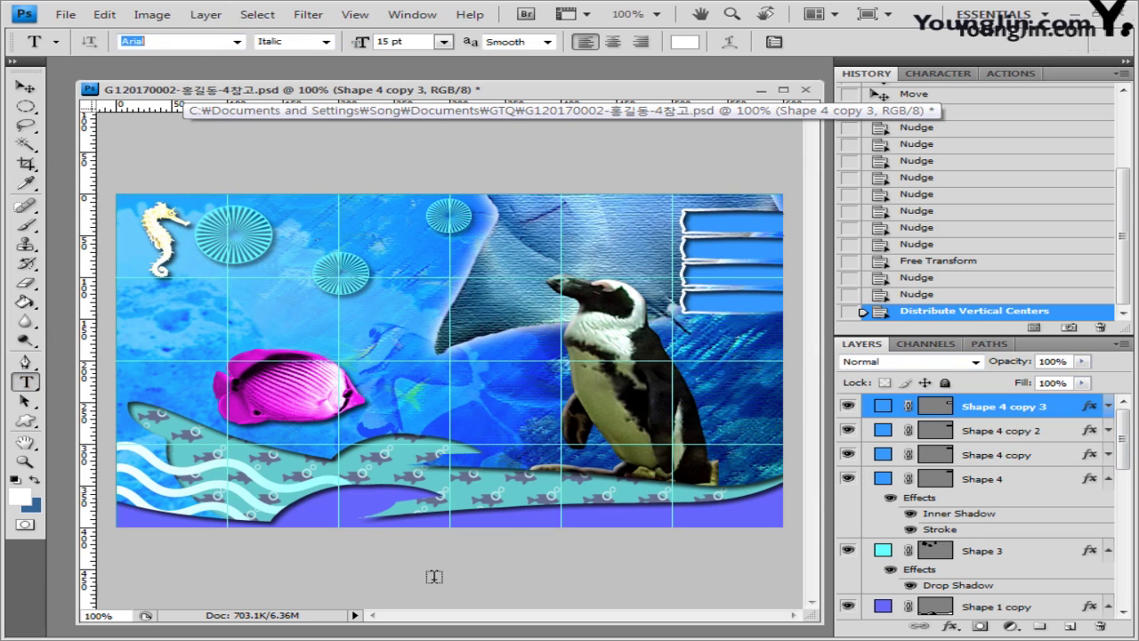
pyautogui.write('굴림')
pyautogui.press('Return')
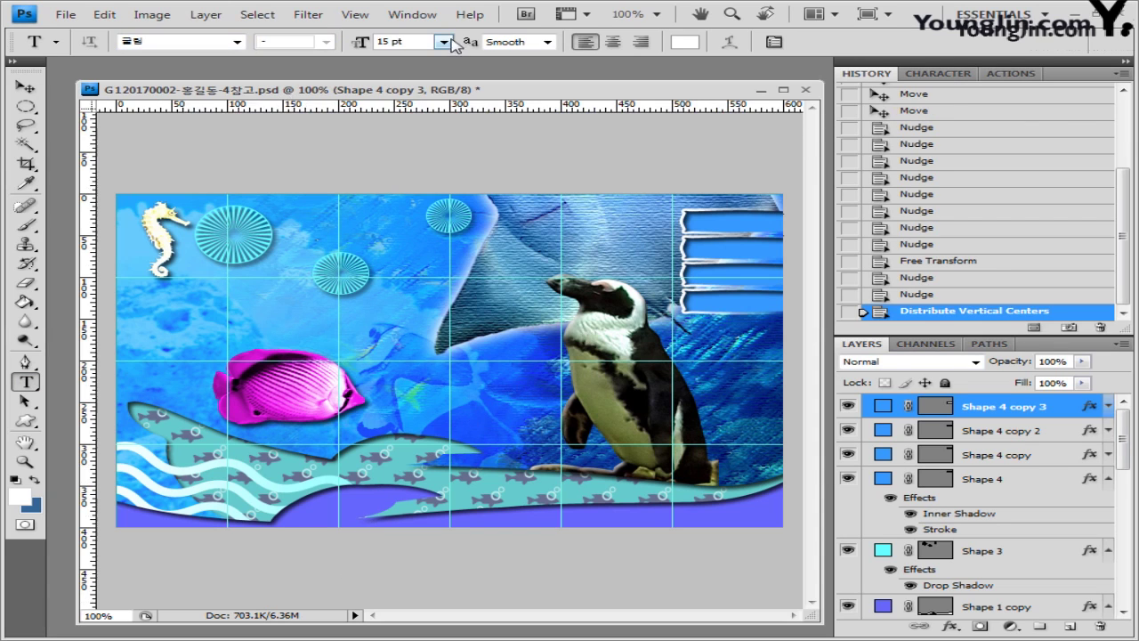
pyautogui.click(395, 41)
pyautogui.write('13')
pyautogui.click(684, 42)
pyautogui.click(663, 385)
pyautogui.write('990000')
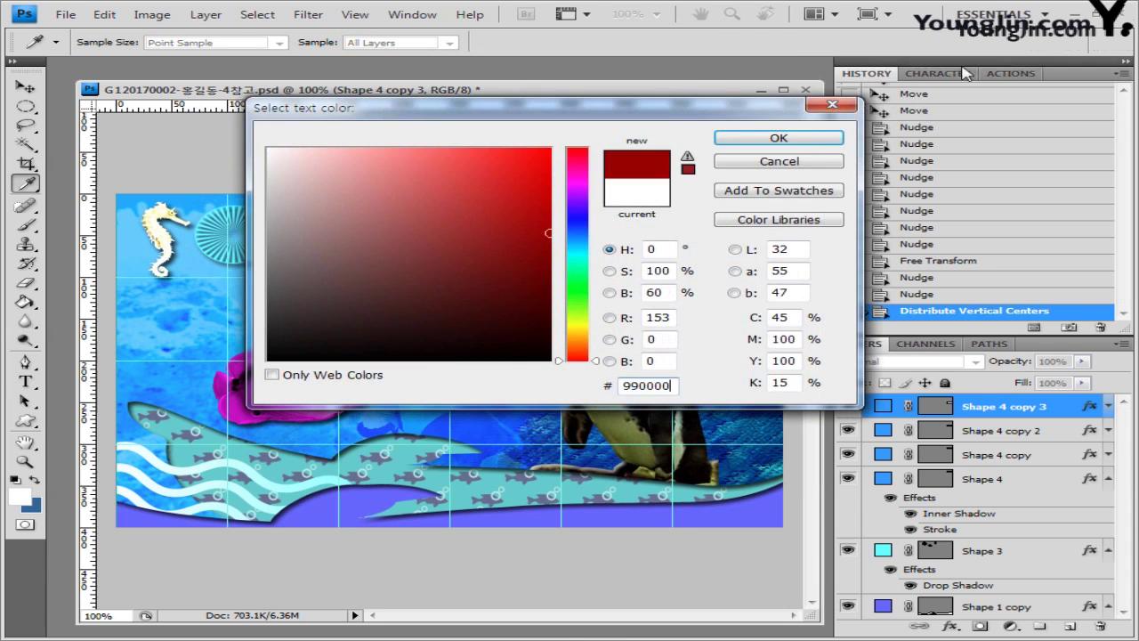
pyautogui.click(779, 138)
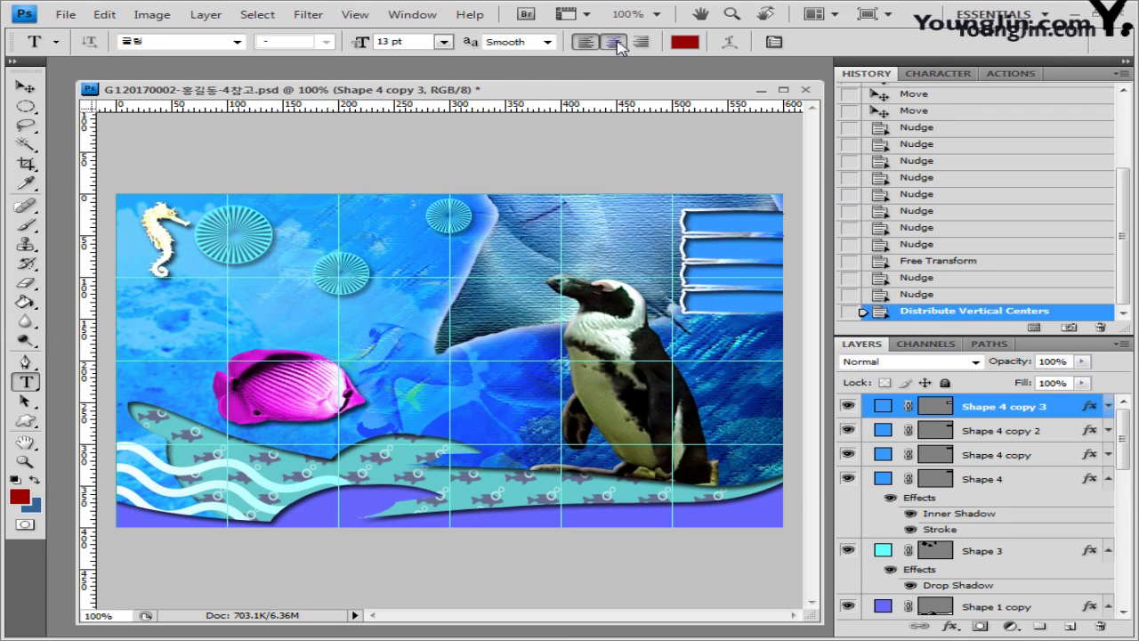
# Step: Type the centred heading 수족관소개 on the top banner
pyautogui.click(613, 42)
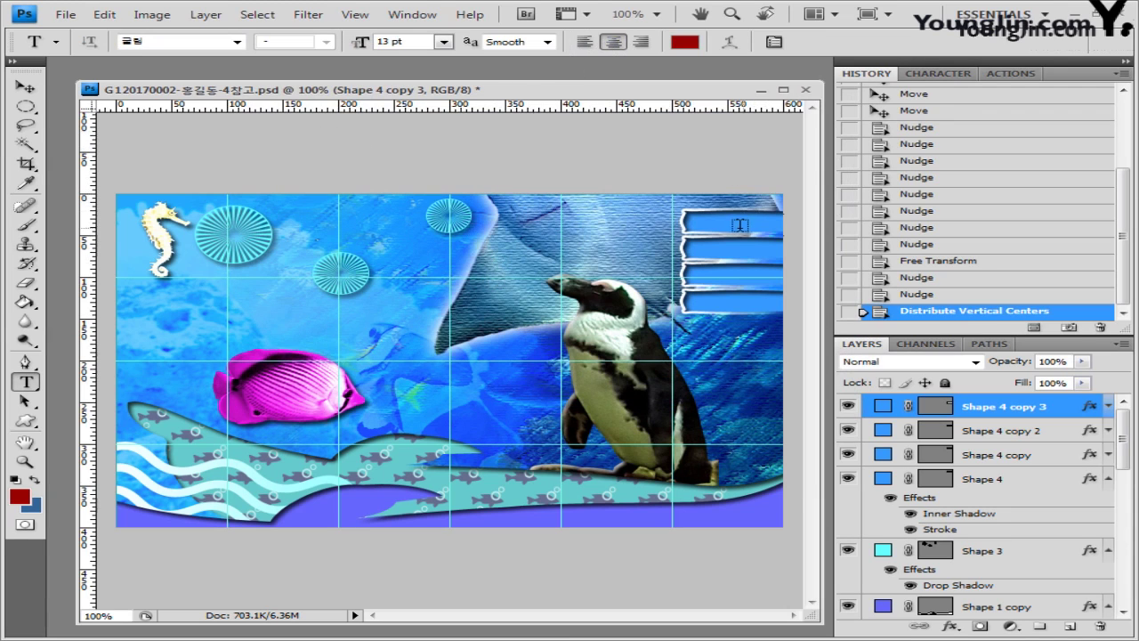
pyautogui.click(730, 224)
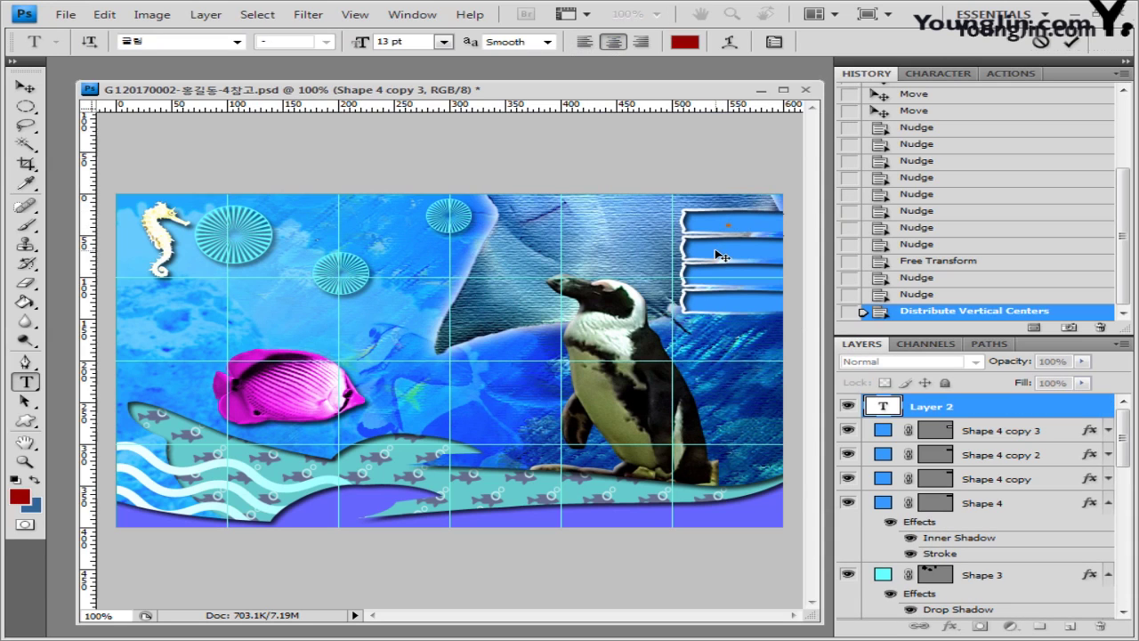
pyautogui.write('수족관소개')
pyautogui.click(1003, 407)
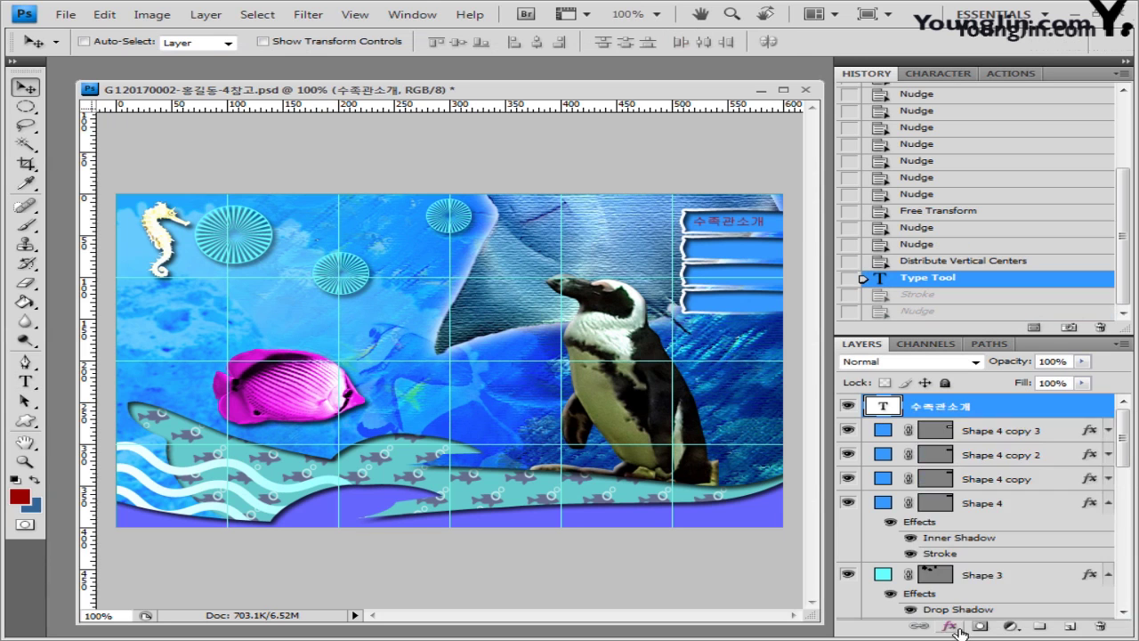
# Step: Add a white #ffffff stroke to the 수족관소개 heading and nudge it slightly right
pyautogui.click(951, 628)
pyautogui.click(974, 616)
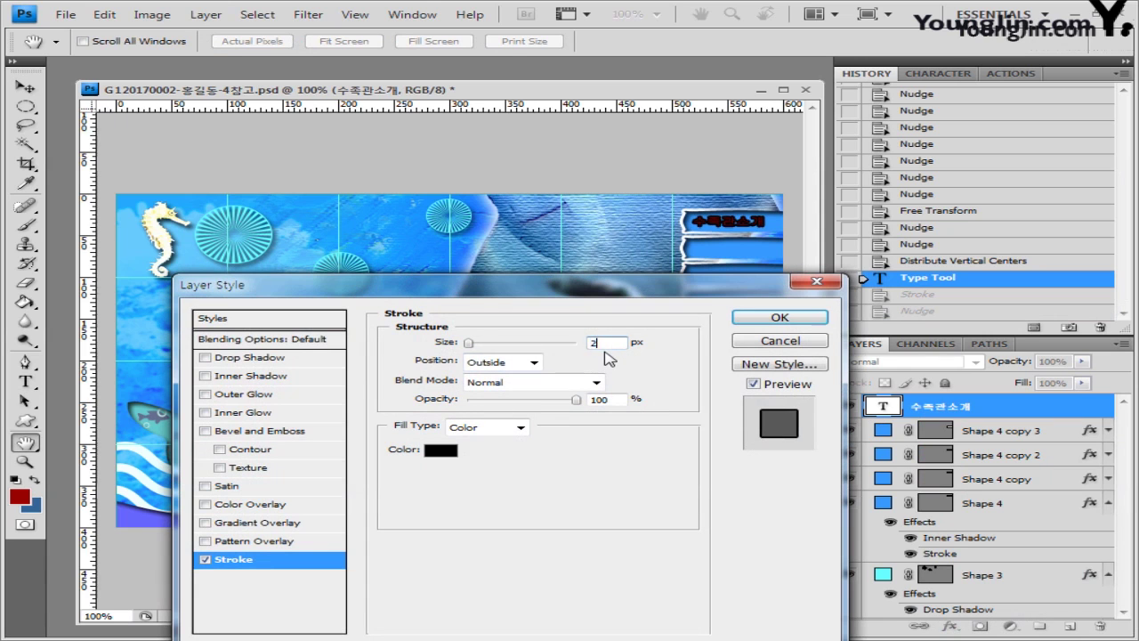
pyautogui.click(440, 451)
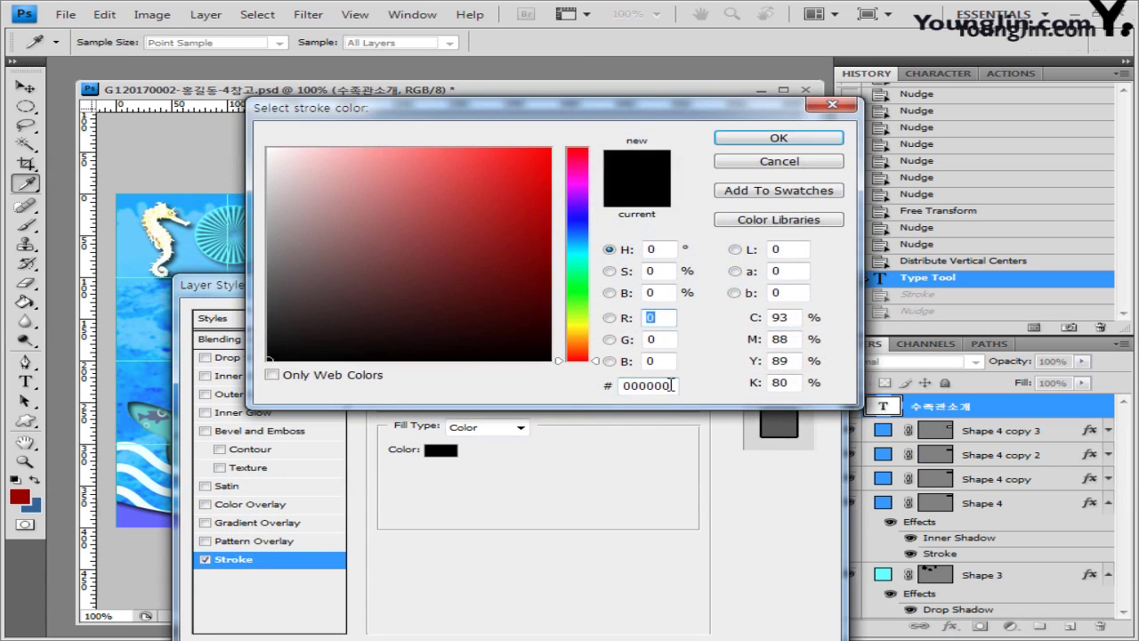
pyautogui.doubleClick(672, 385)
pyautogui.write('ffffff')
pyautogui.click(801, 139)
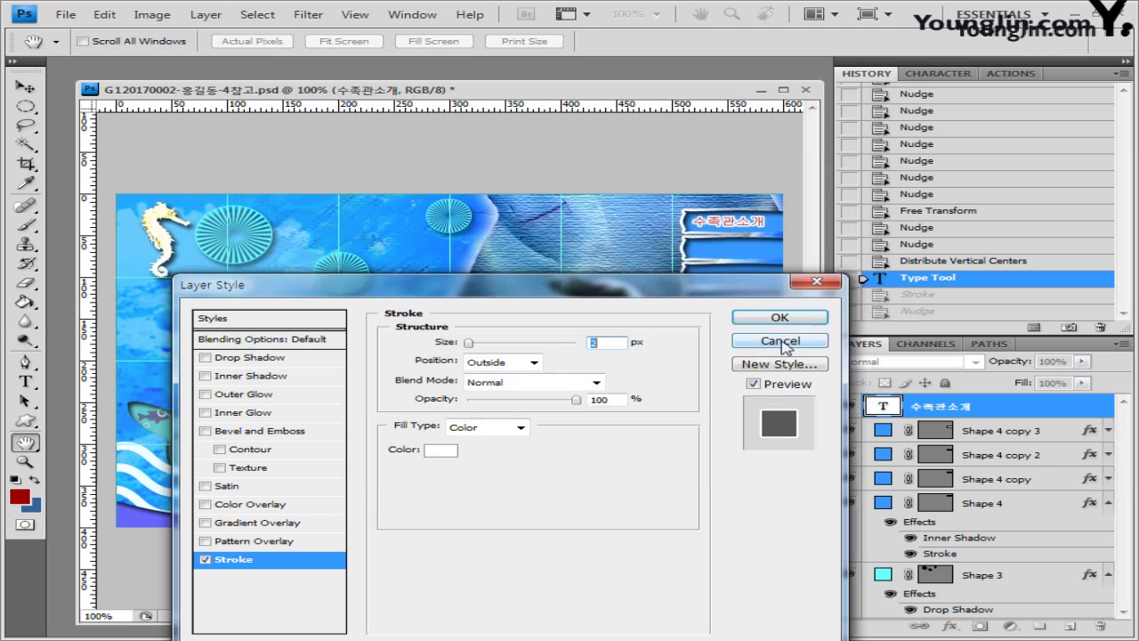
pyautogui.click(804, 318)
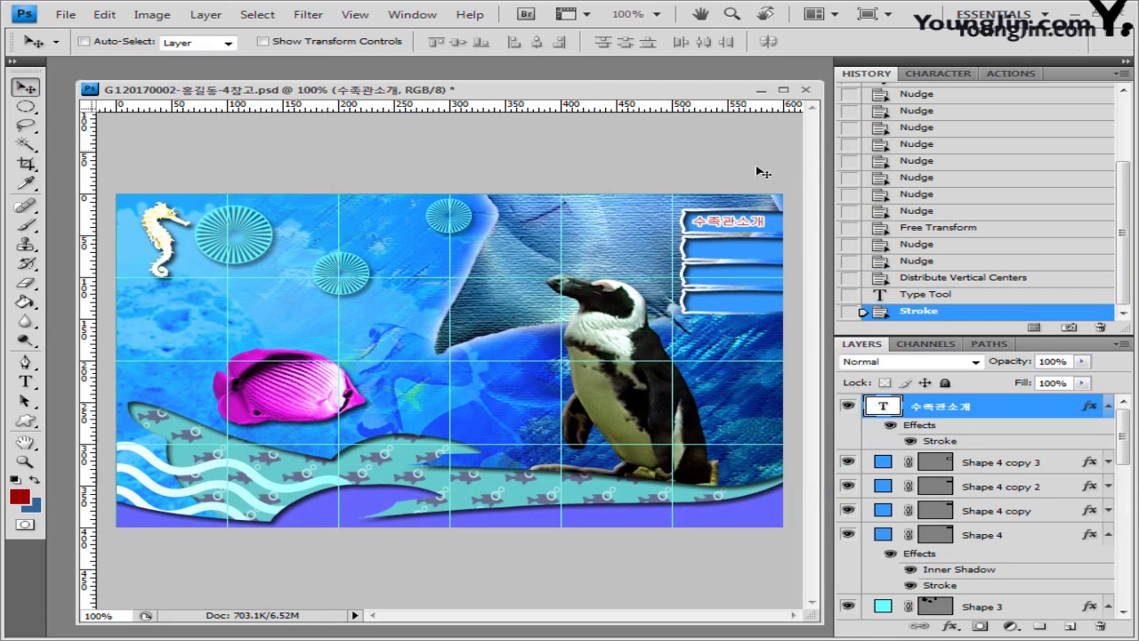
pyautogui.press('Right')
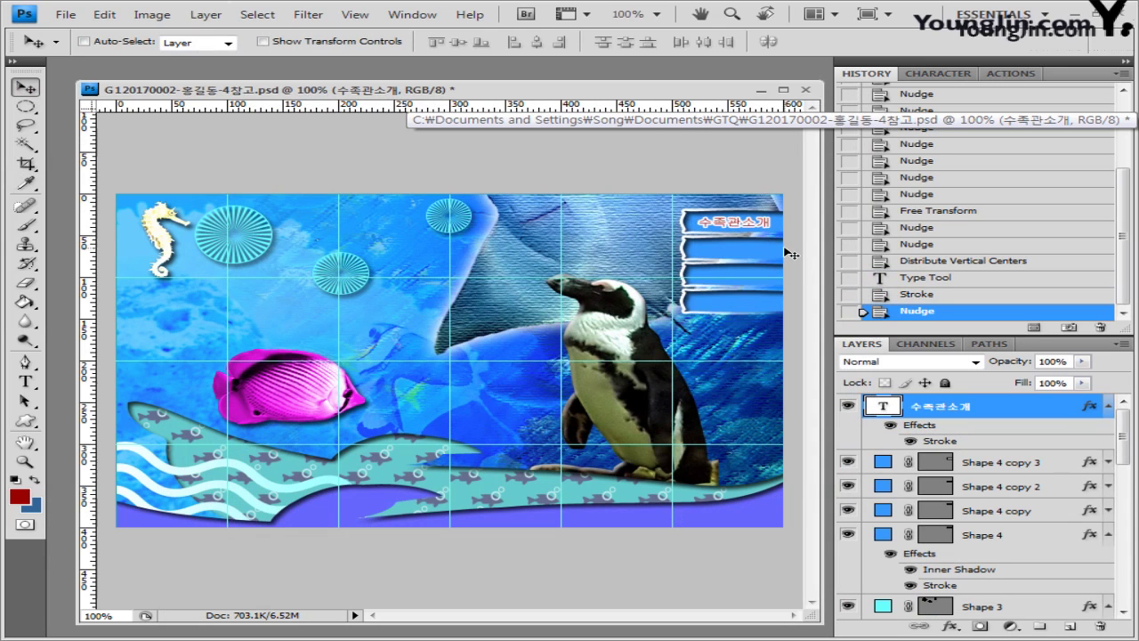
# Step: Make three copies of the 수족관소개 heading, placing them on the second and third banners
pyautogui.hotkey('ctrl', 'j')
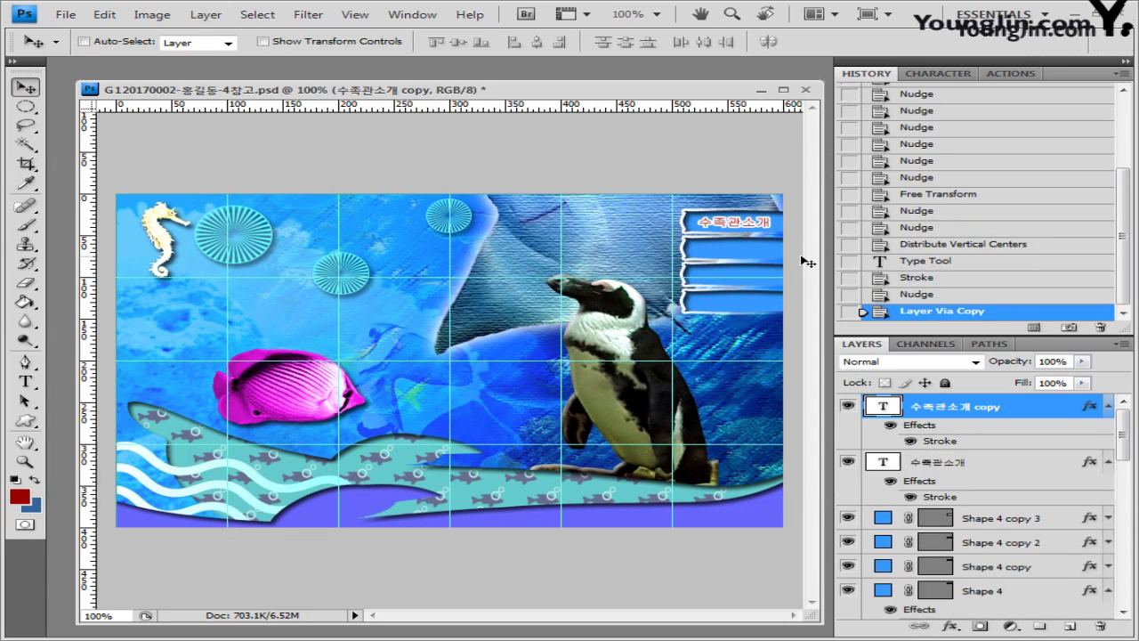
pyautogui.moveTo(746, 231); pyautogui.dragTo(746, 261)
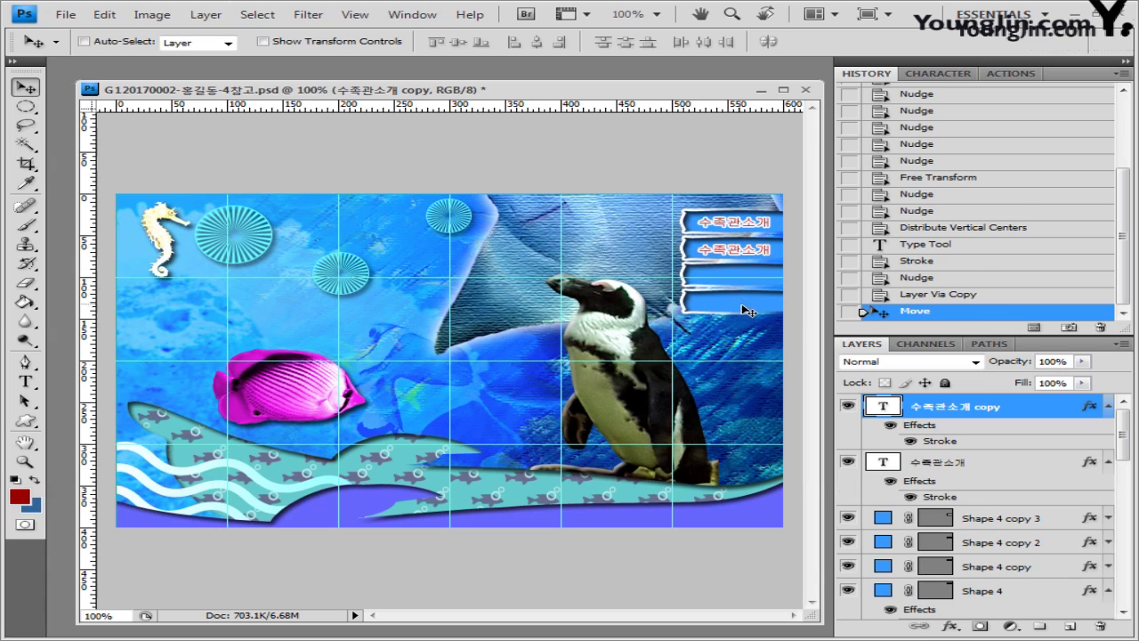
pyautogui.hotkey('ctrl', 'j')
pyautogui.moveTo(744, 252); pyautogui.dragTo(762, 308)
pyautogui.hotkey('ctrl', 'j')
pyautogui.click(25, 381)
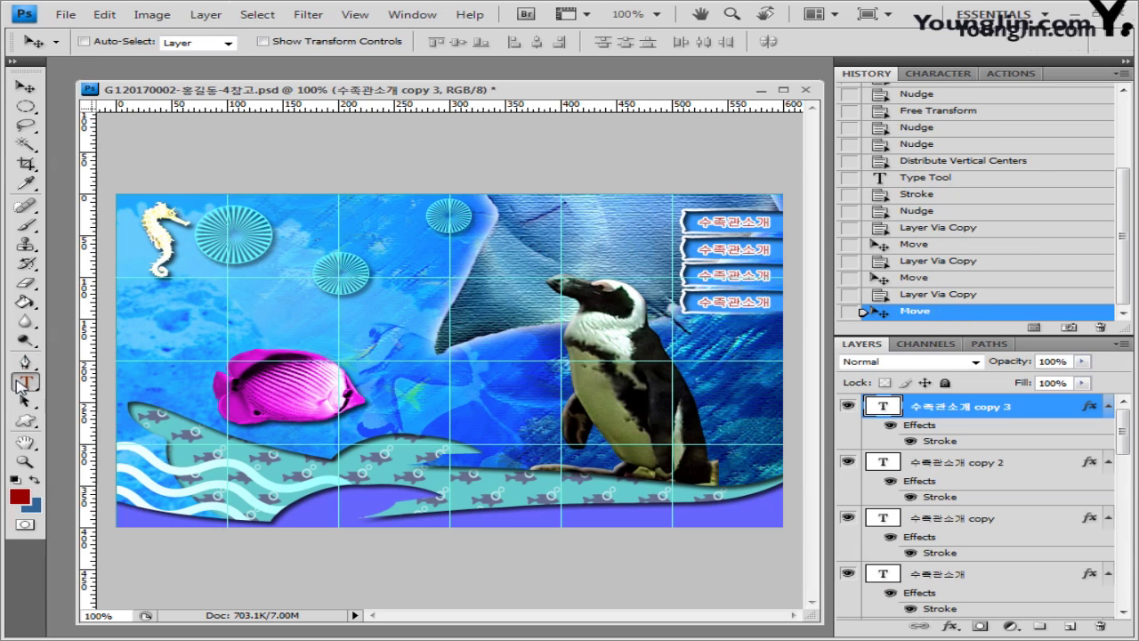
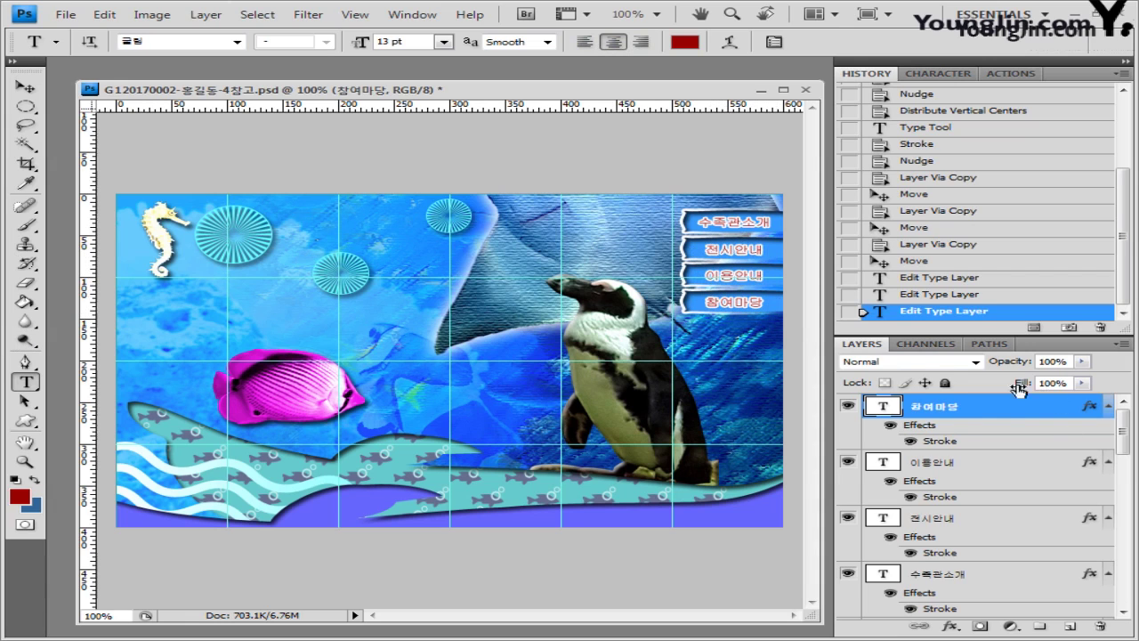
# Step: Paste the slogan 'Oceanarium in Seoul' as new text and set it to Arial Bold 35 pt
pyautogui.click(248, 230)
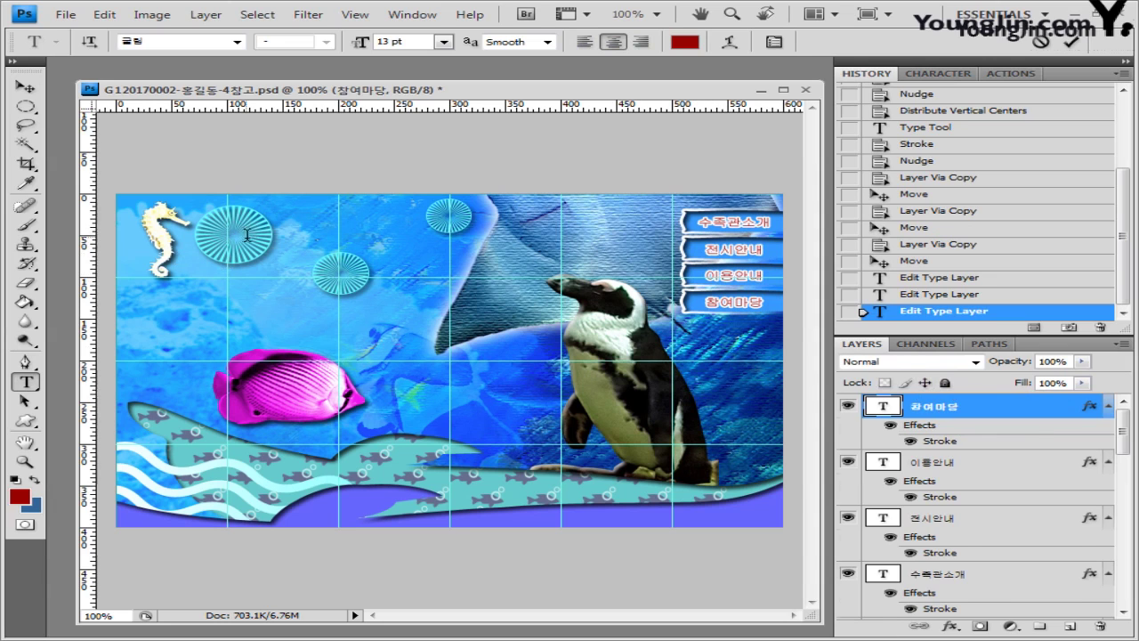
pyautogui.write('Oceanarium in Seoul')
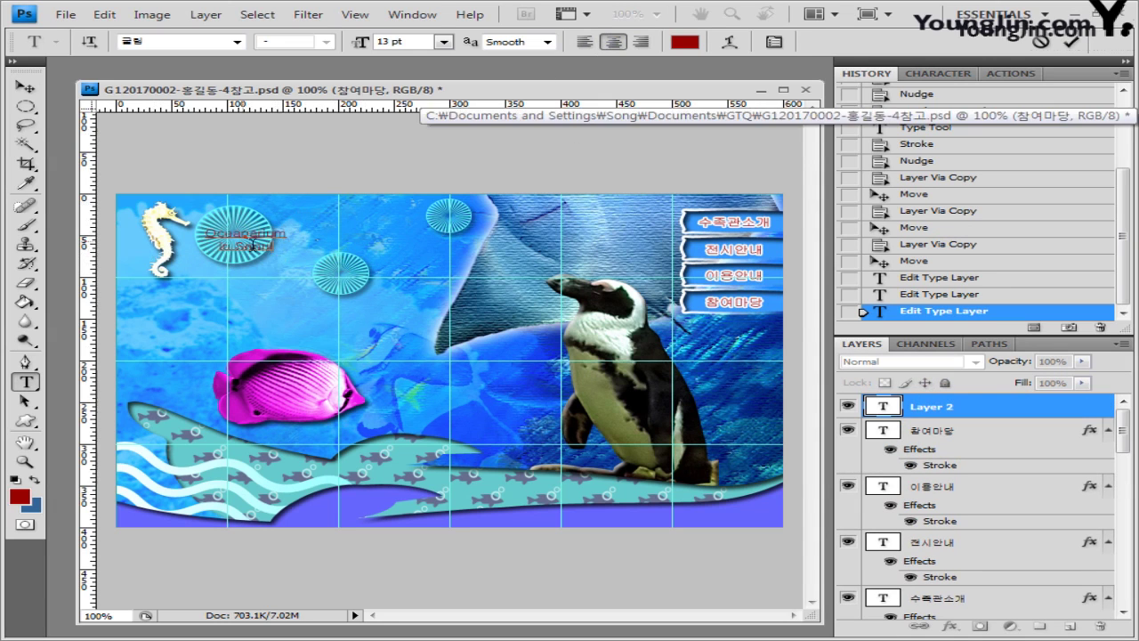
pyautogui.hotkey('ctrl', 'a')
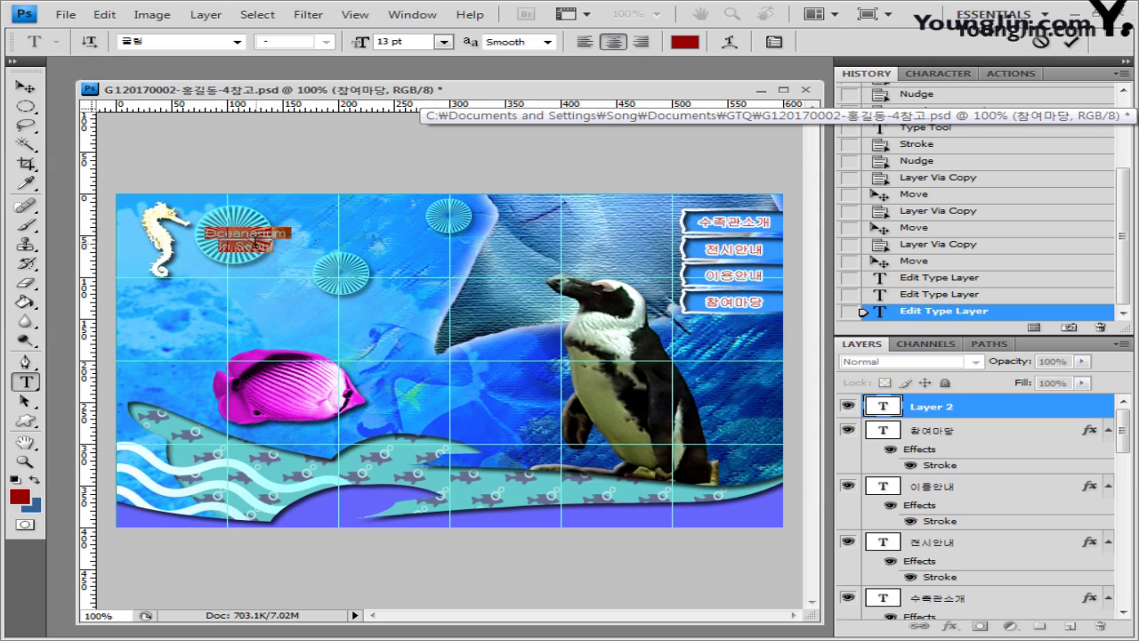
pyautogui.click(236, 42)
pyautogui.moveTo(520, 157); pyautogui.dragTo(516, 64)
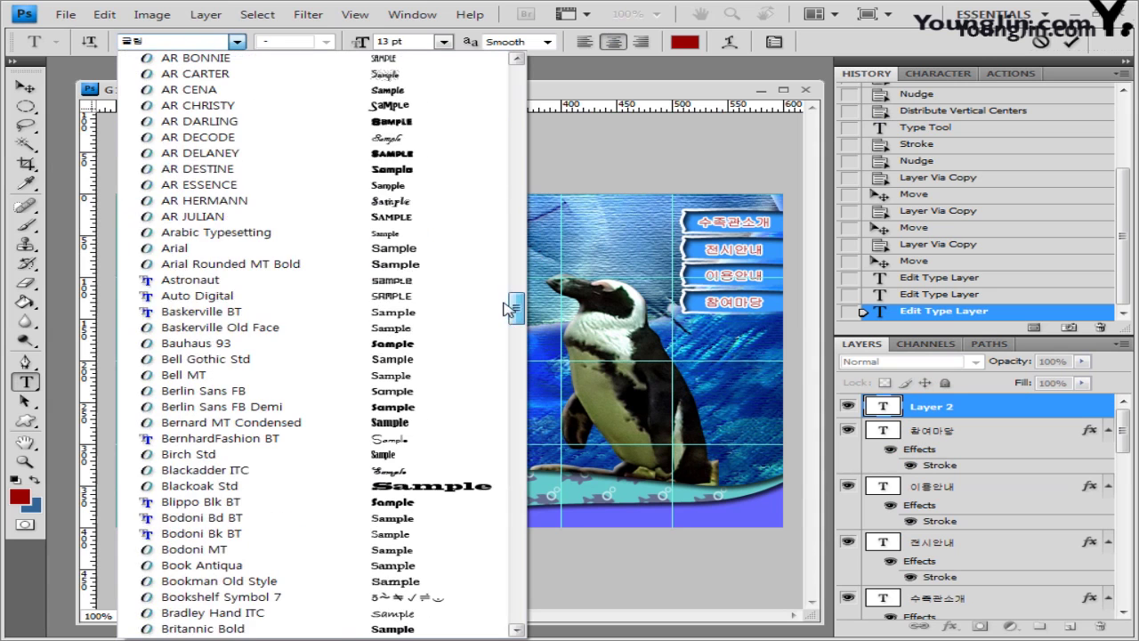
pyautogui.click(278, 246)
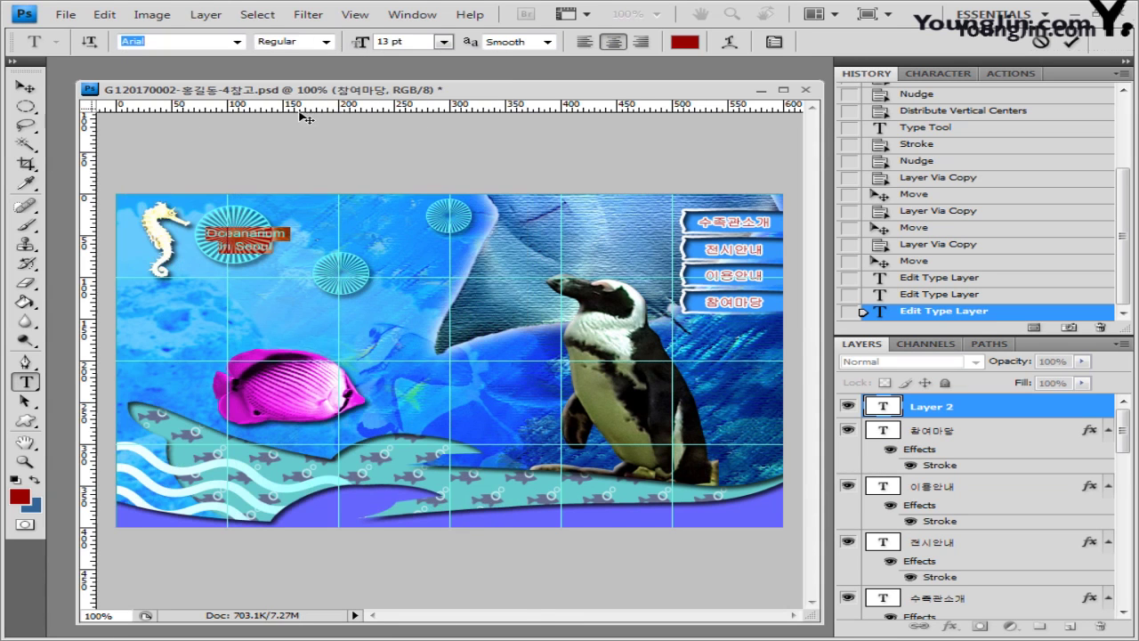
pyautogui.click(325, 42)
pyautogui.click(311, 153)
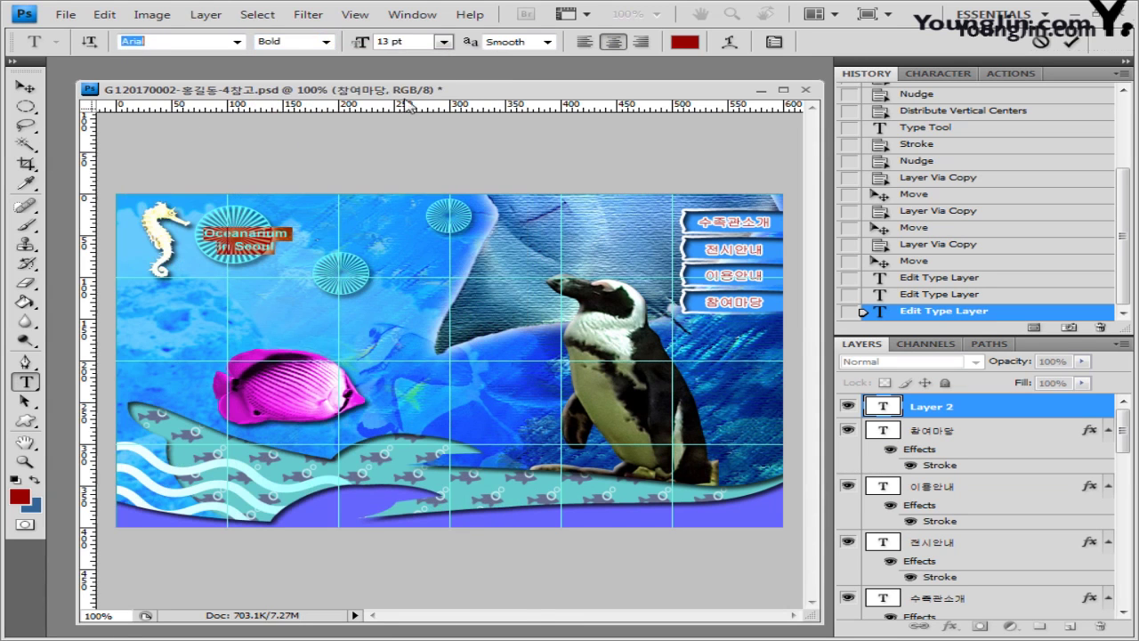
pyautogui.click(396, 41)
pyautogui.write('35')
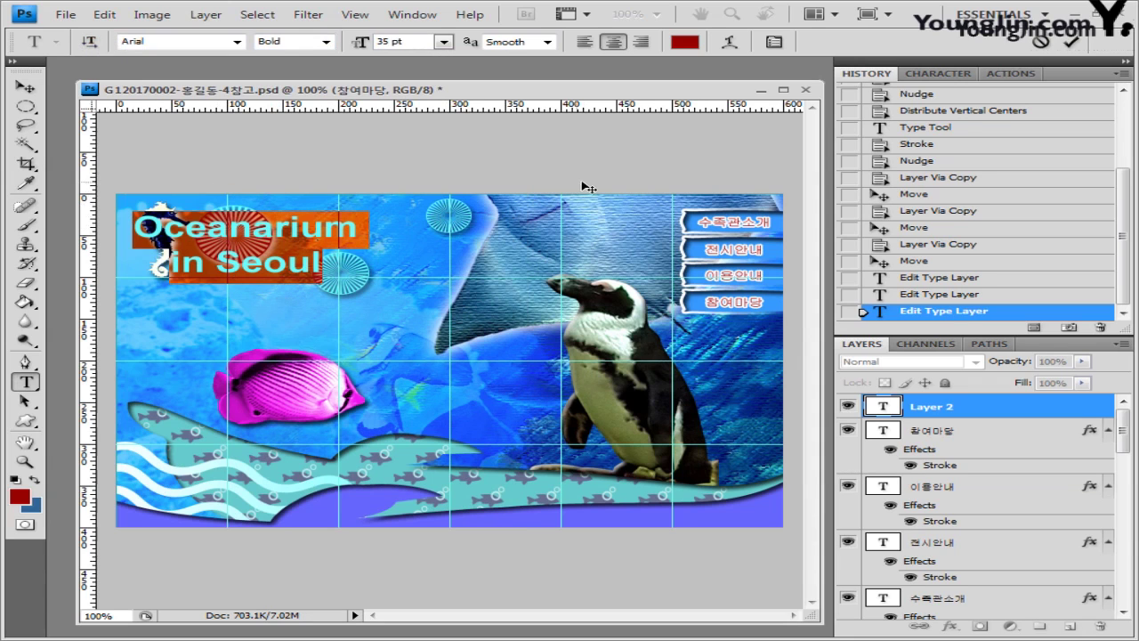
# Step: Colour the word 'Oceanarium' white (ffffff)
pyautogui.click(345, 228)
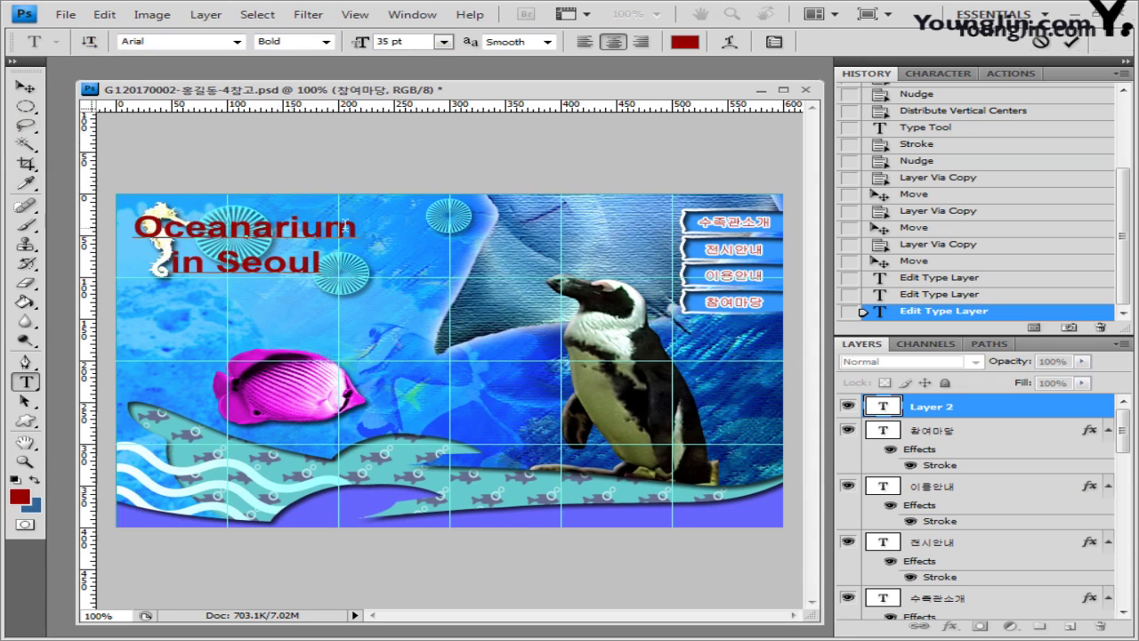
pyautogui.moveTo(368, 227); pyautogui.dragTo(127, 230)
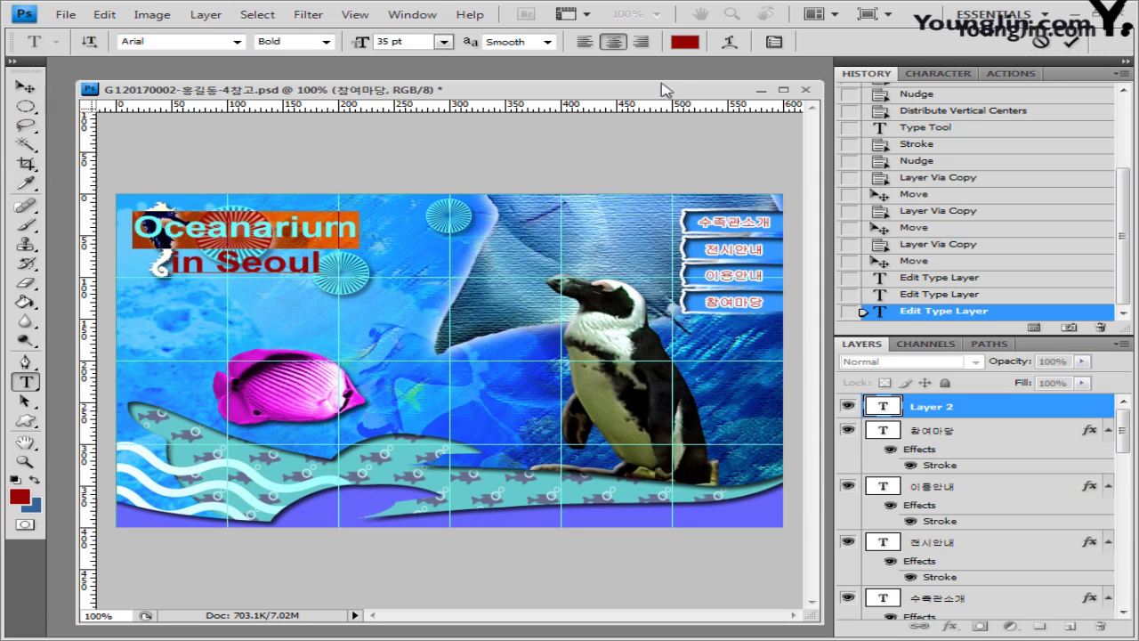
pyautogui.click(684, 41)
pyautogui.write('ffffff')
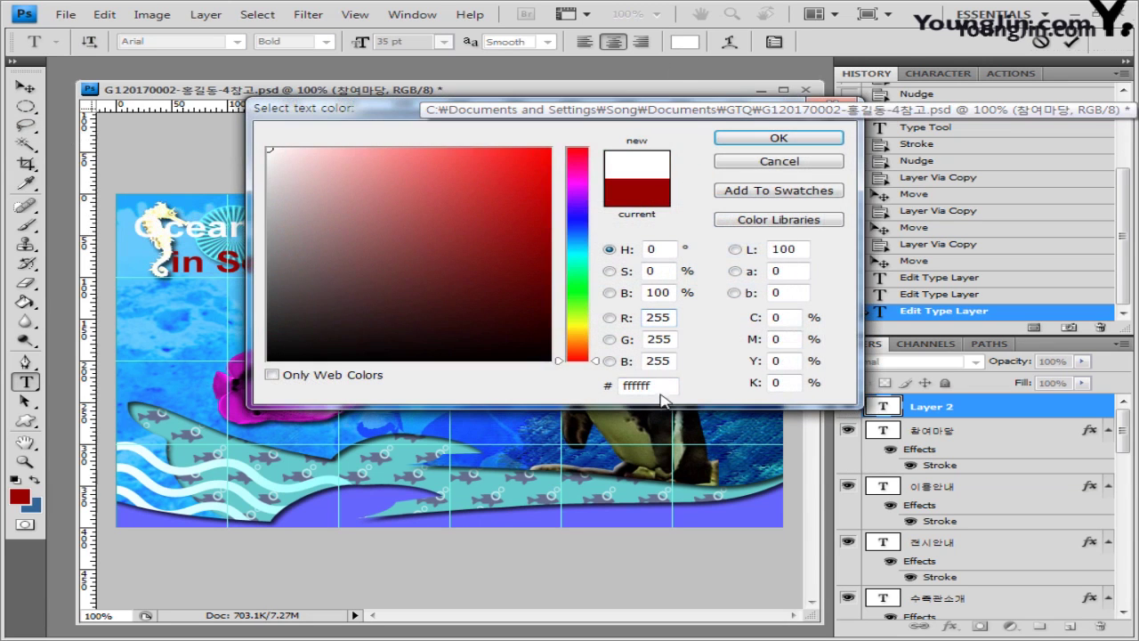
pyautogui.click(772, 138)
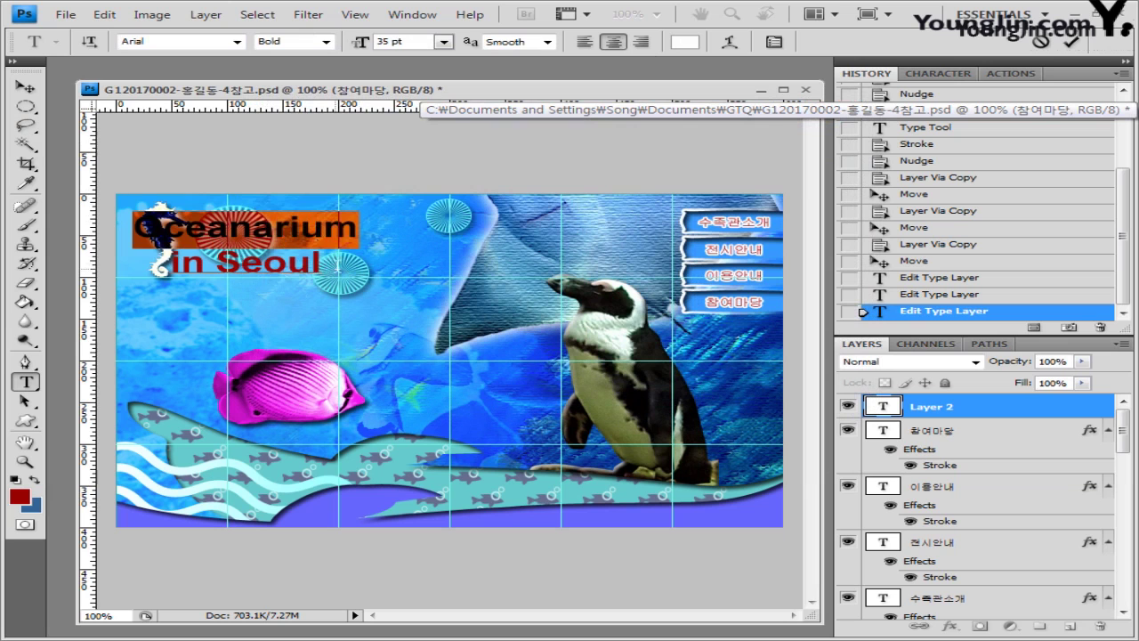
# Step: Colour the words 'in Seoul' pale teal (99cccc)
pyautogui.moveTo(336, 266); pyautogui.dragTo(114, 271)
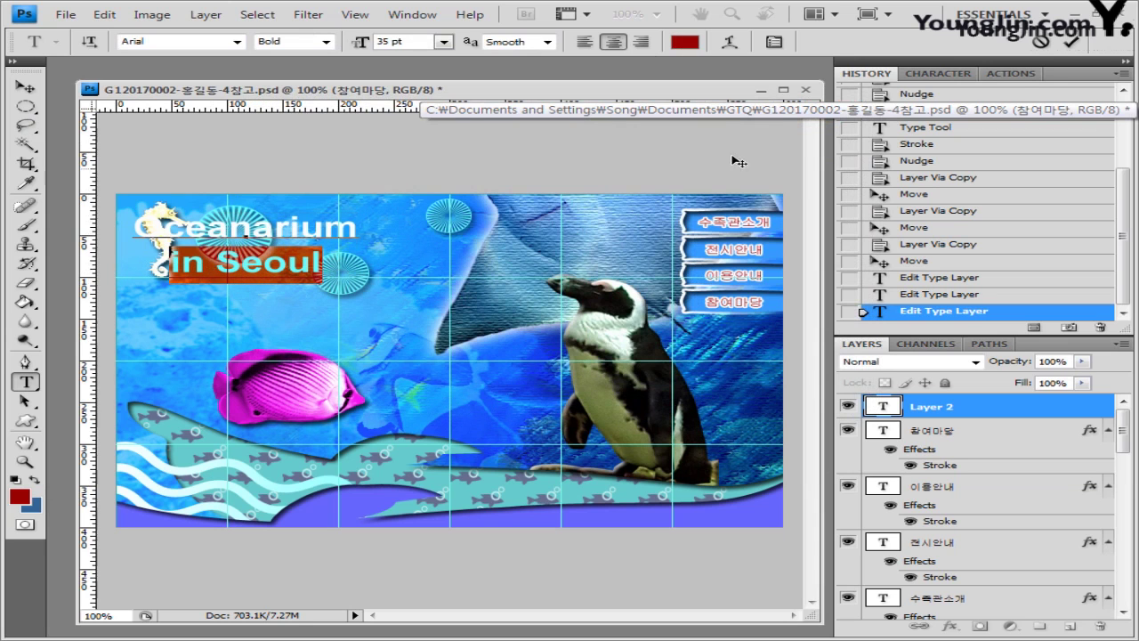
pyautogui.click(685, 41)
pyautogui.doubleClick(674, 388)
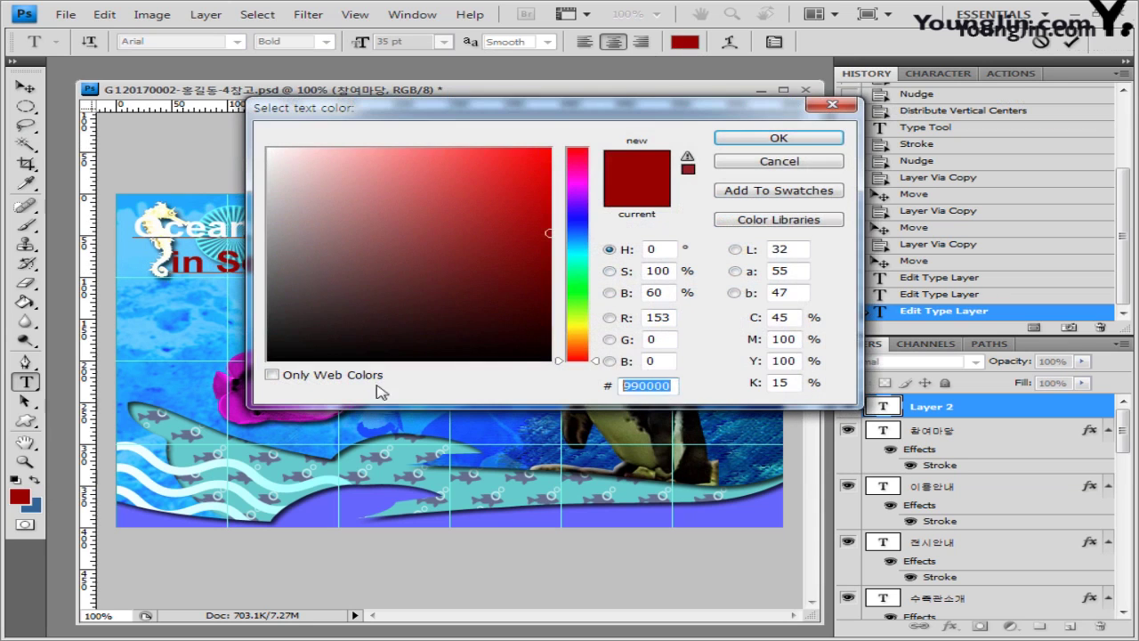
pyautogui.write('99cccc')
pyautogui.click(731, 140)
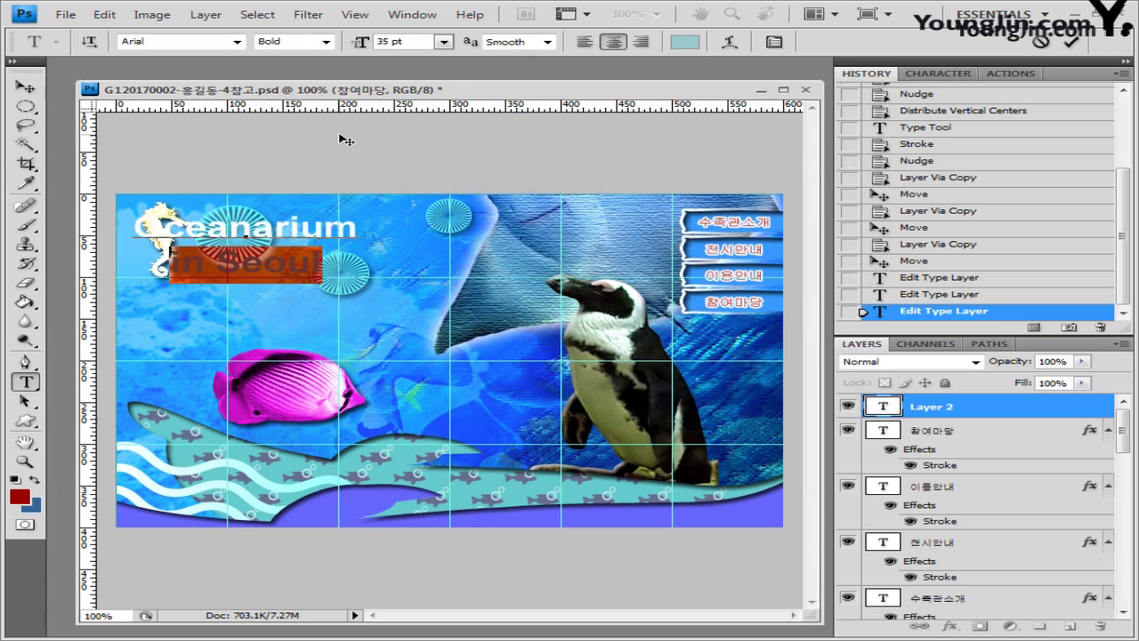
# Step: Warp the slogan with the Squeeze style at -50 bend, commit it, and nudge it slightly right
pyautogui.click(730, 41)
pyautogui.moveTo(553, 308); pyautogui.dragTo(582, 298)
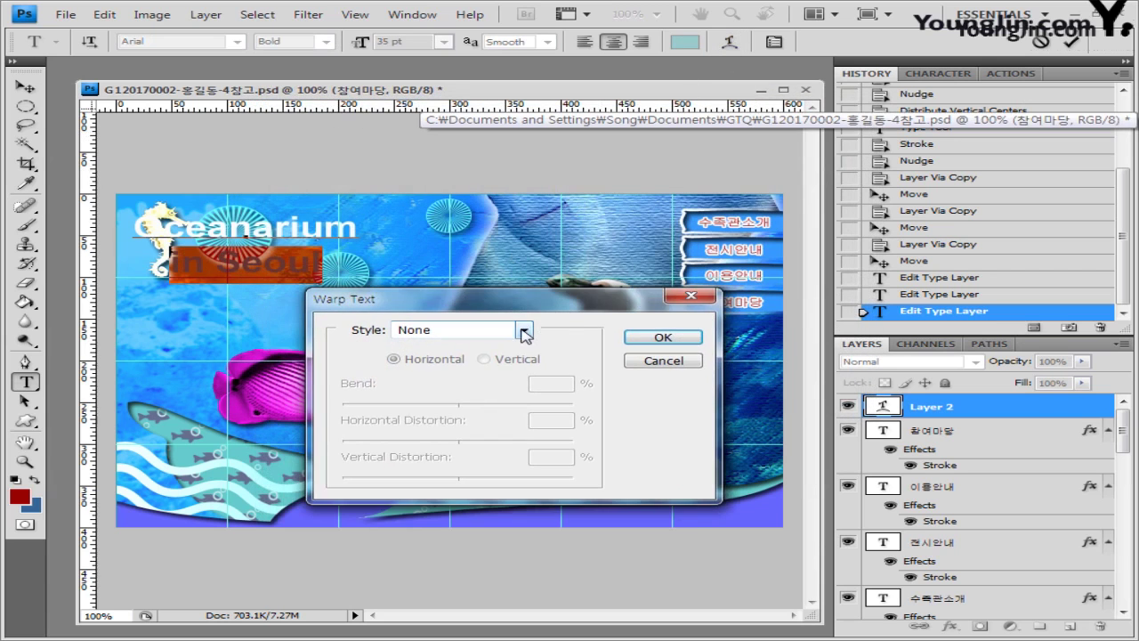
pyautogui.click(523, 330)
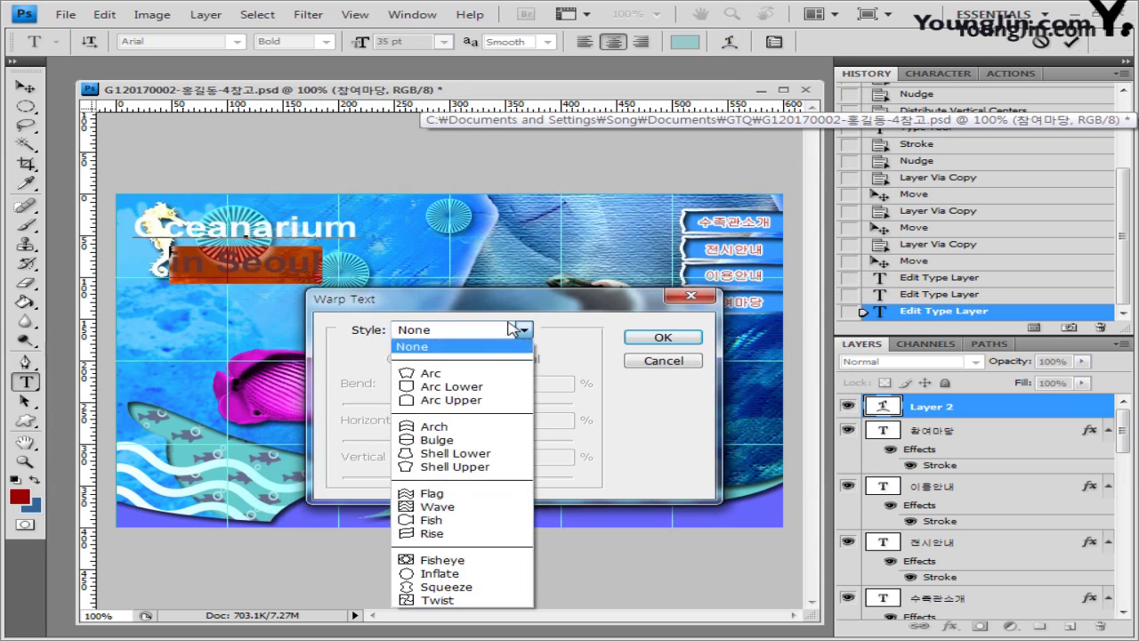
pyautogui.click(476, 588)
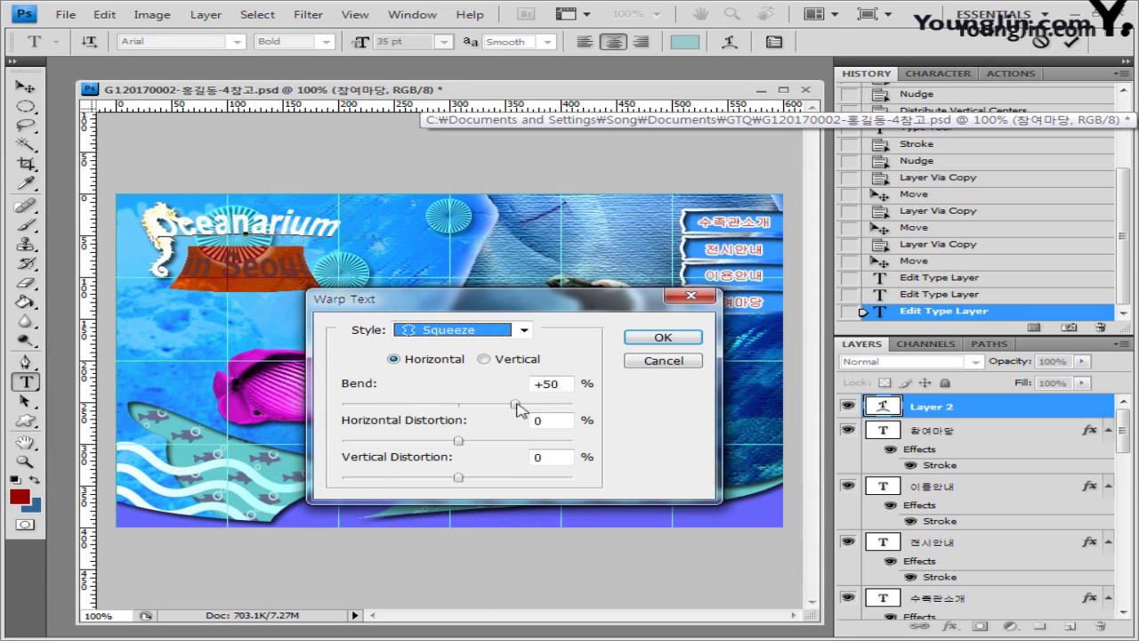
pyautogui.click(542, 383)
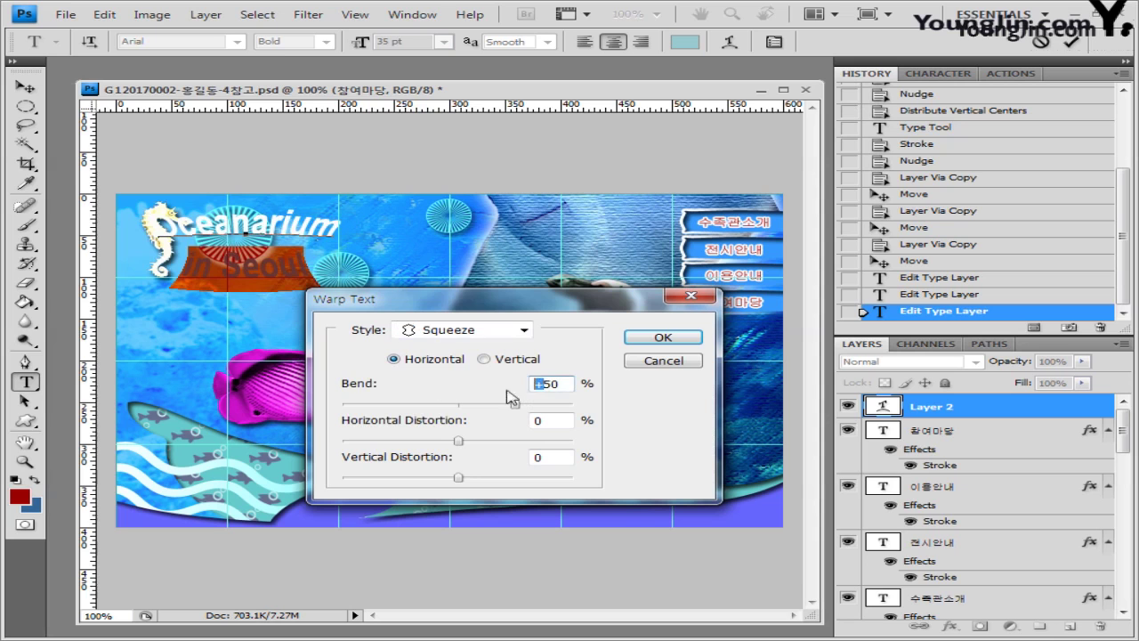
pyautogui.moveTo(514, 404); pyautogui.dragTo(401, 405)
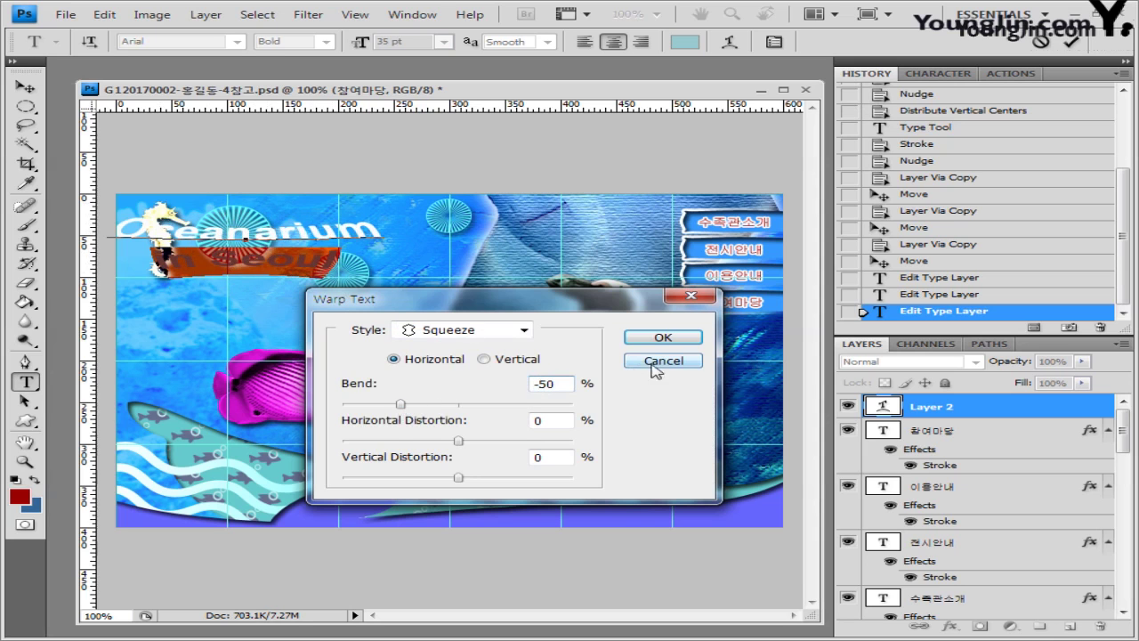
pyautogui.moveTo(485, 299); pyautogui.dragTo(521, 390)
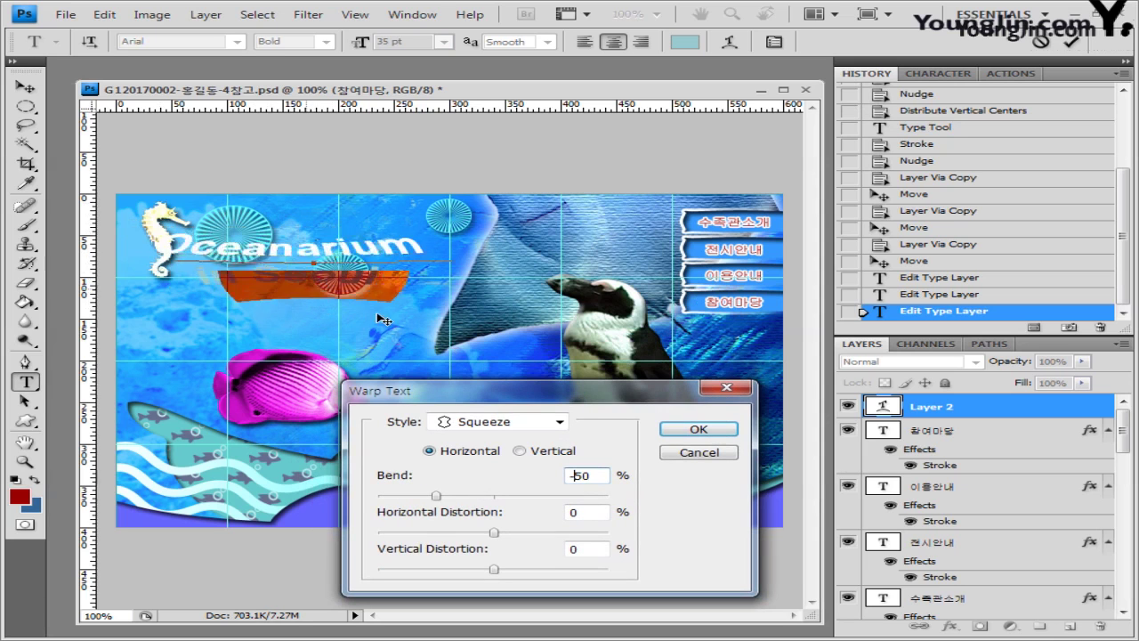
pyautogui.click(691, 428)
pyautogui.click(24, 87)
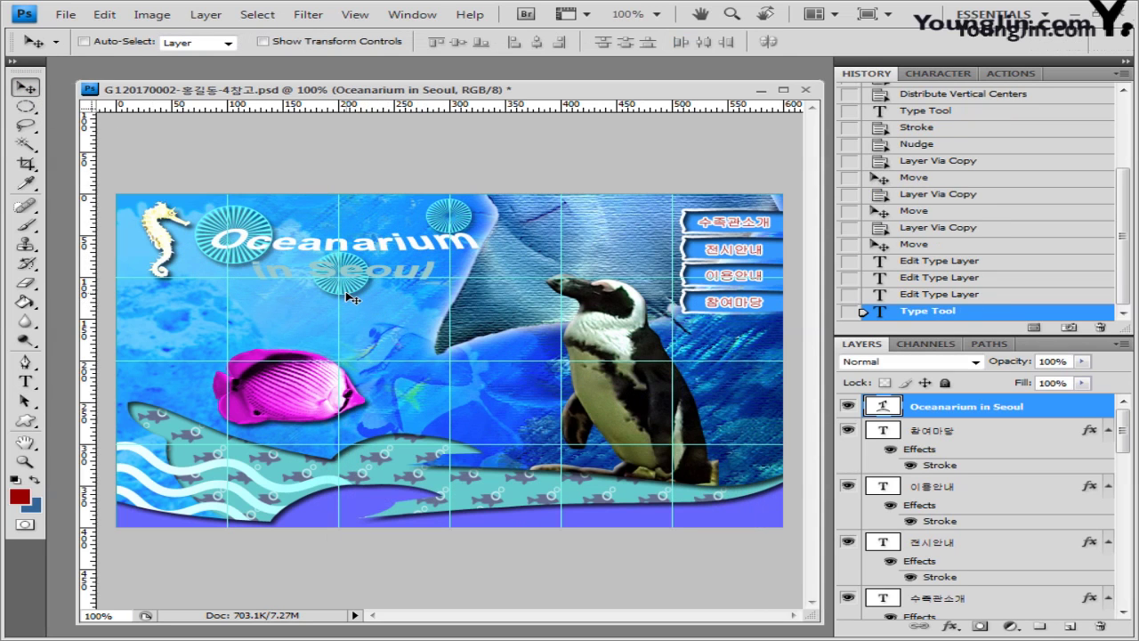
pyautogui.moveTo(353, 298); pyautogui.dragTo(356, 299)
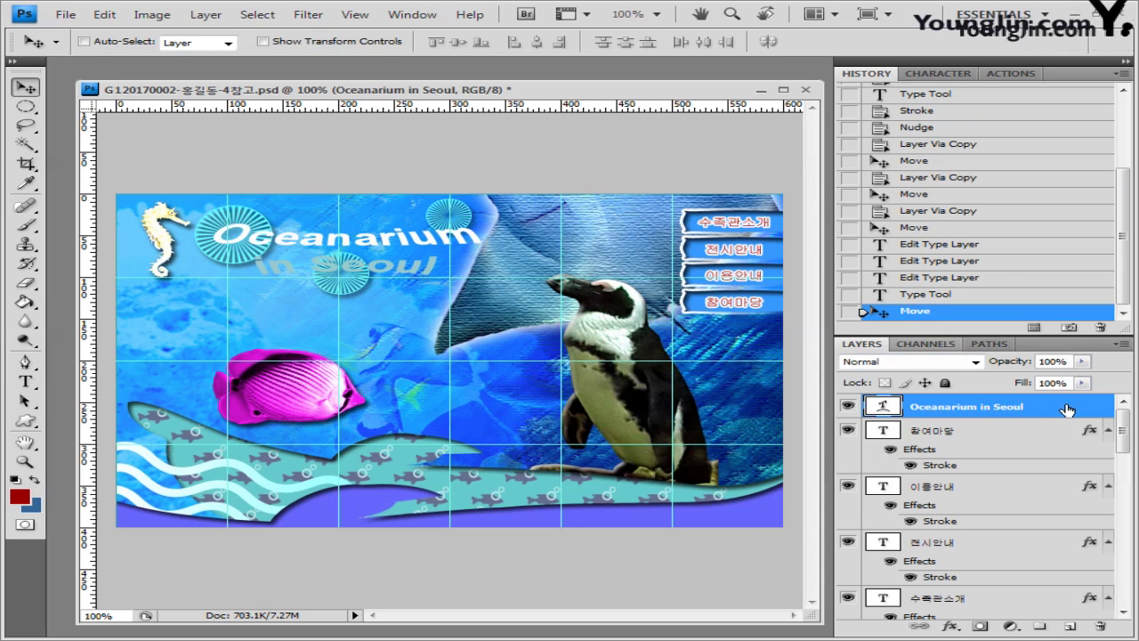
# Step: Add a 4 px stroke in dark magenta 660033 to the slogan layer
pyautogui.doubleClick(1067, 410)
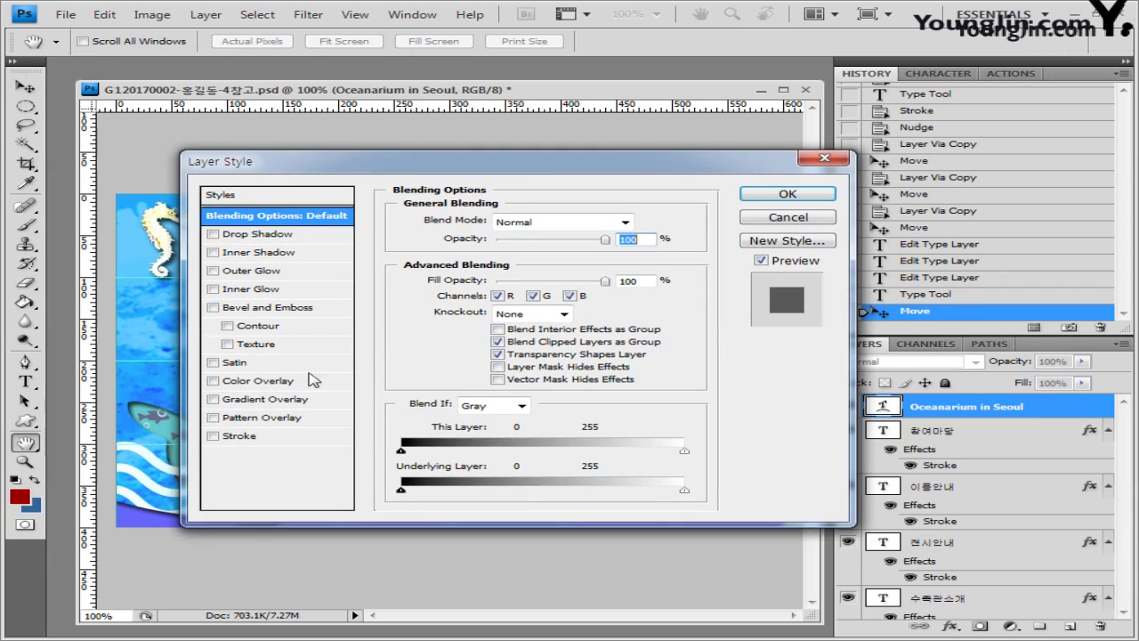
pyautogui.click(238, 437)
pyautogui.write('4')
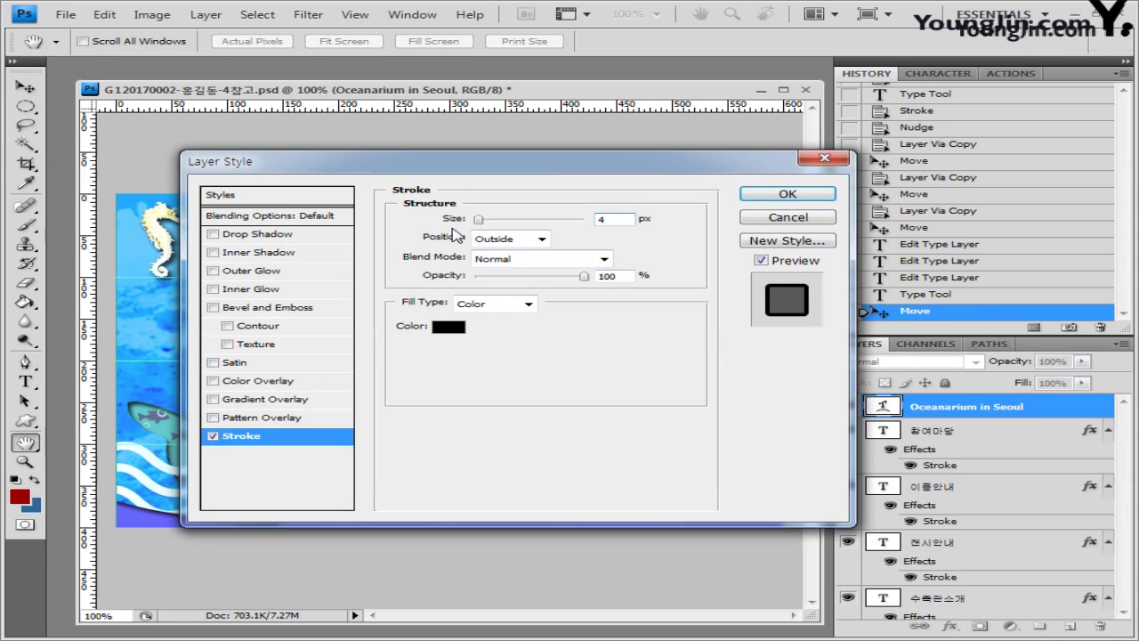
pyautogui.click(454, 328)
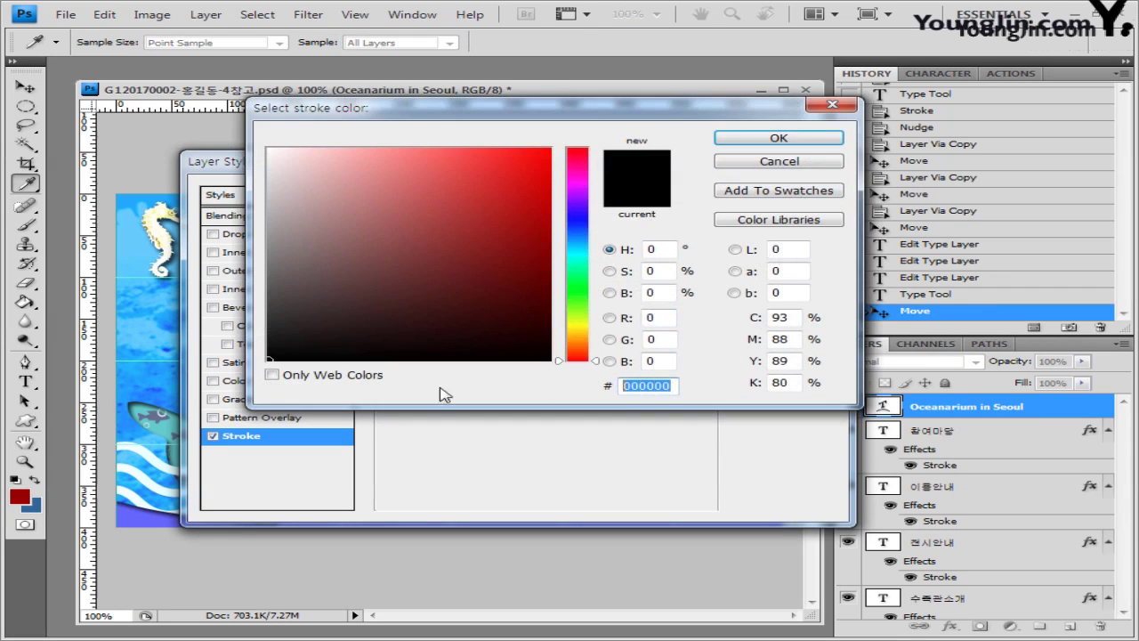
pyautogui.write('660033')
pyautogui.click(795, 139)
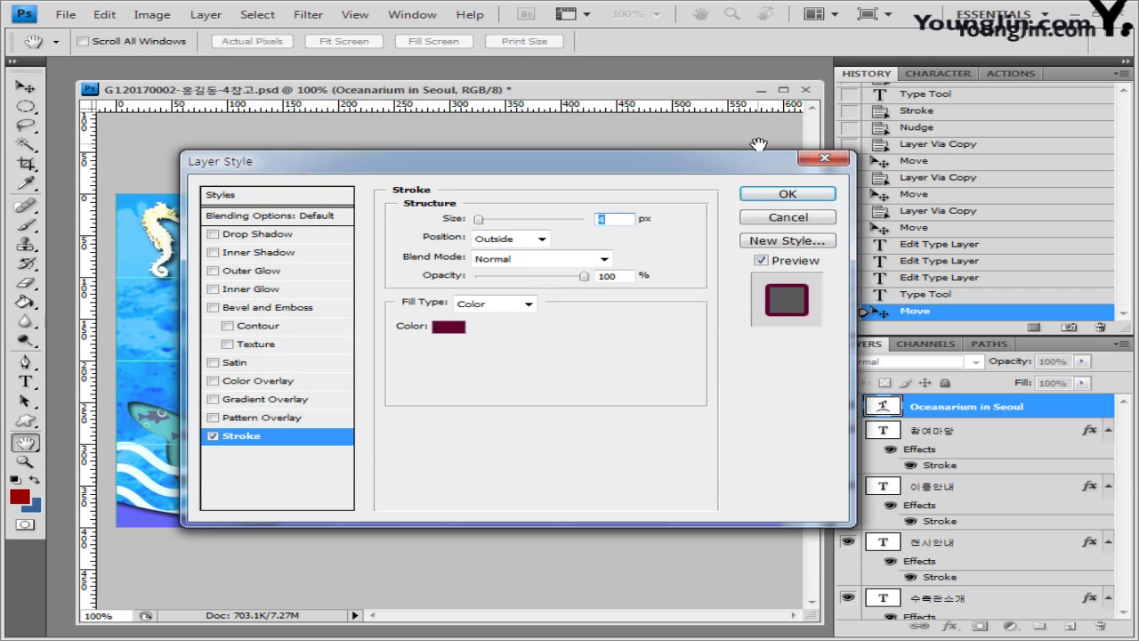
# Step: Add a drop shadow with Use Global Light turned off and apply the layer style
pyautogui.click(262, 234)
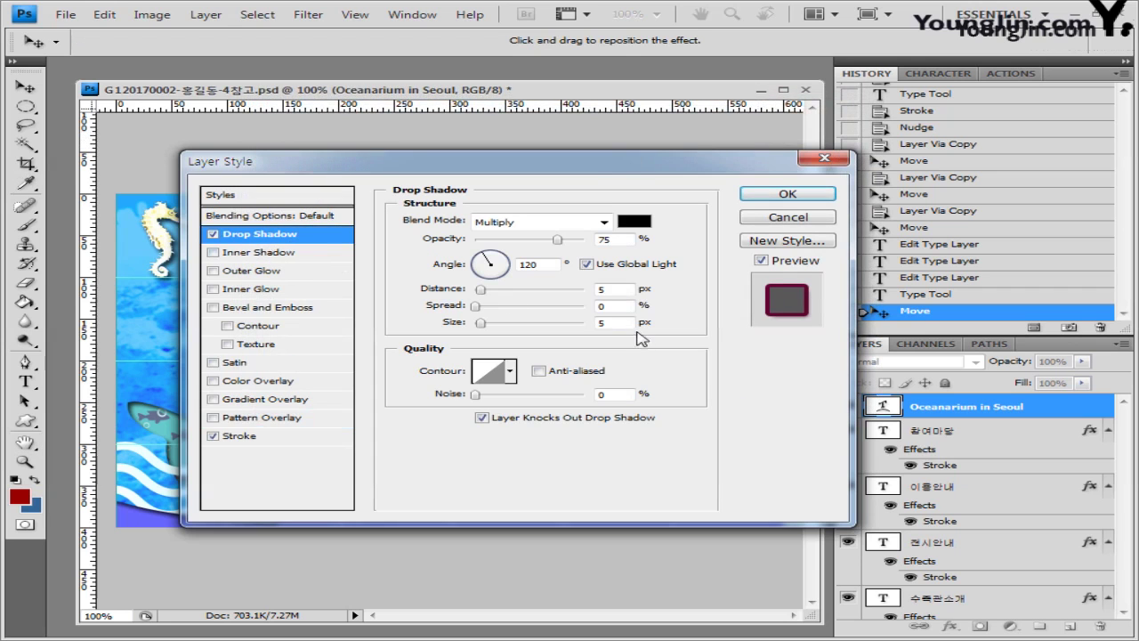
pyautogui.click(587, 265)
pyautogui.click(789, 195)
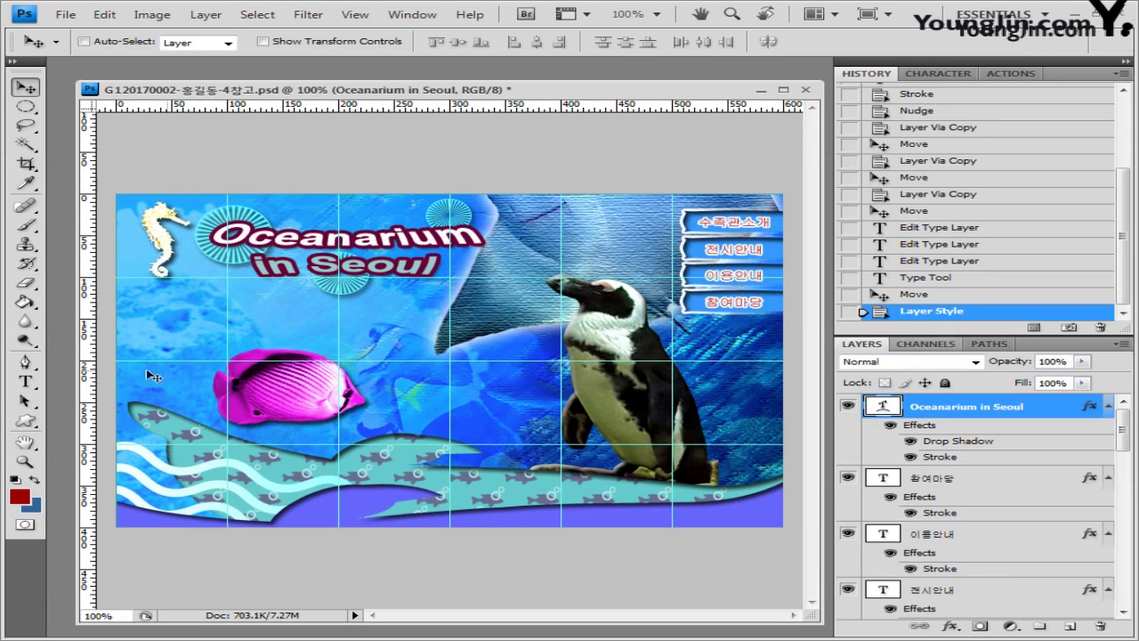
pyautogui.click(25, 381)
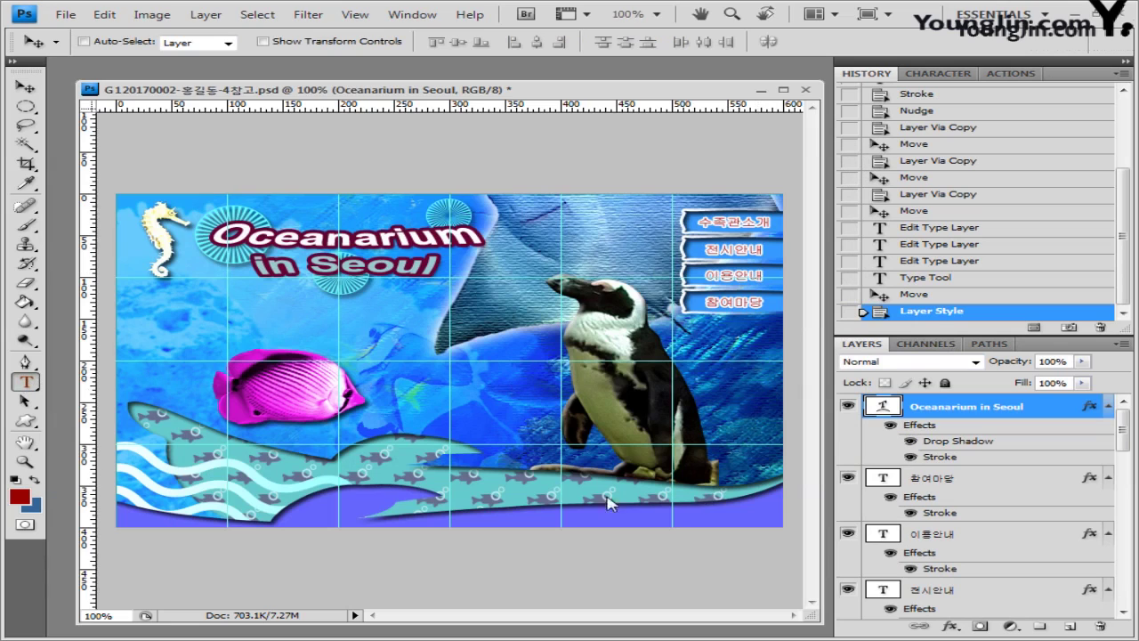
# Step: Type the Korean slogan '기획전시관과 함께' on the wave and set it in the 궁서 font
pyautogui.click(593, 480)
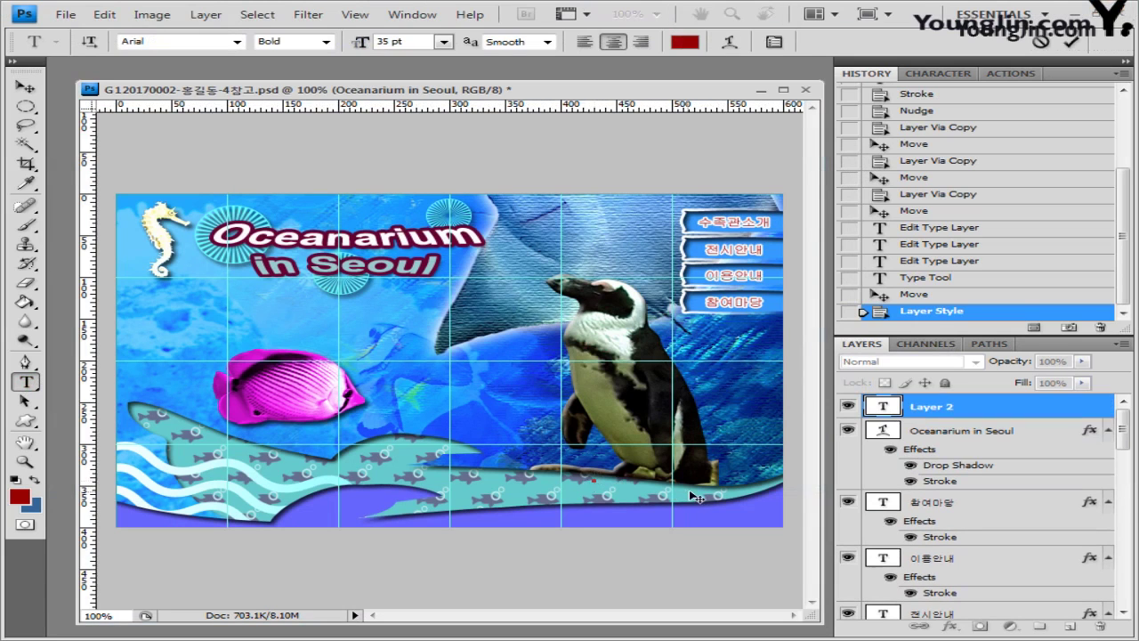
pyautogui.write('기획전시관과 함께')
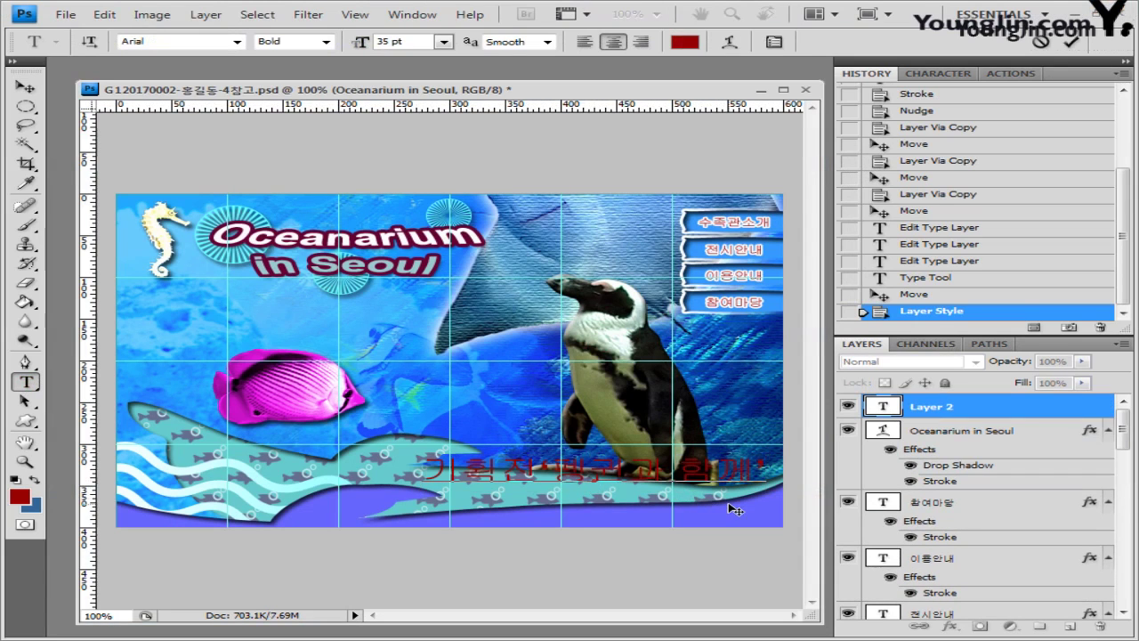
pyautogui.hotkey('ctrl', 'a')
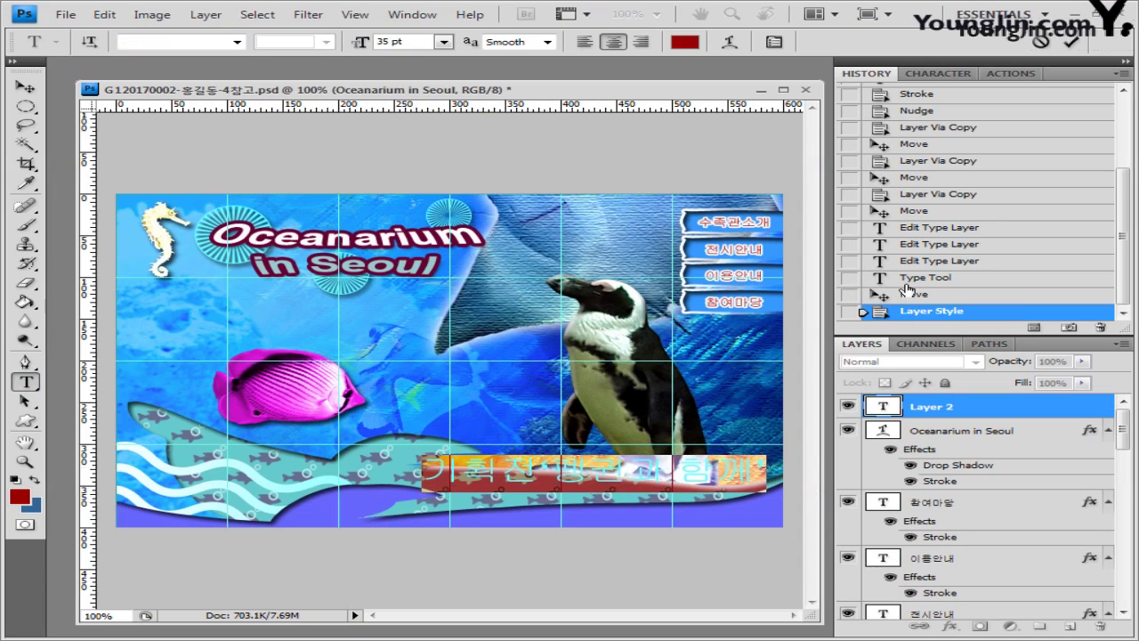
pyautogui.click(151, 41)
pyautogui.write('궁서')
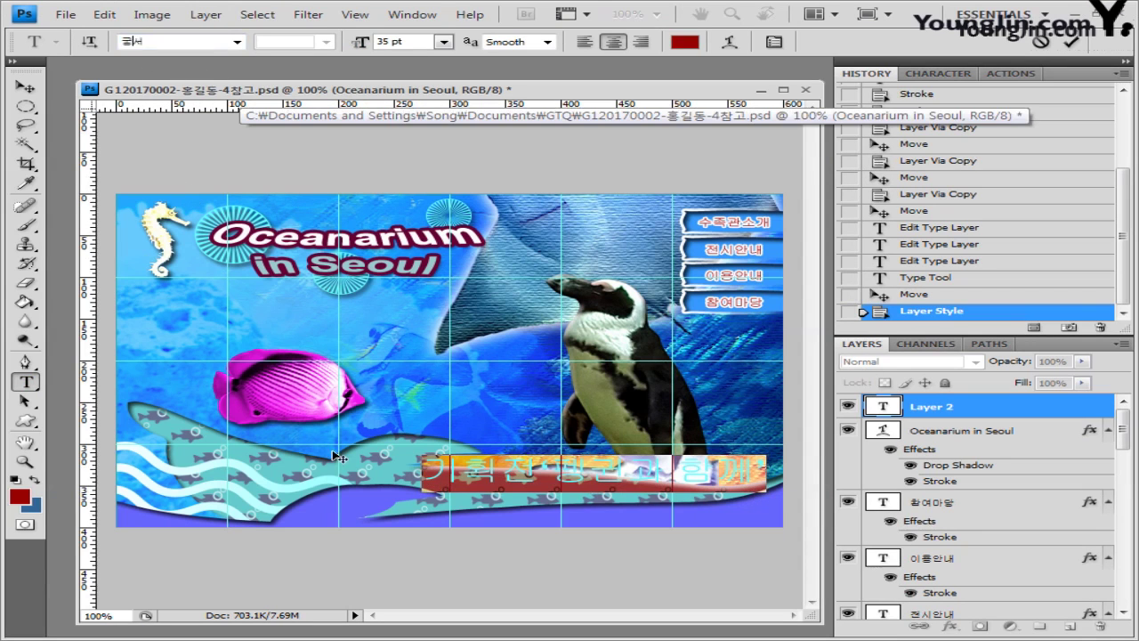
pyautogui.press('Return')
# Step: Set the Korean slogan to 14 pt in dark red 660000
pyautogui.click(383, 42)
pyautogui.write('14')
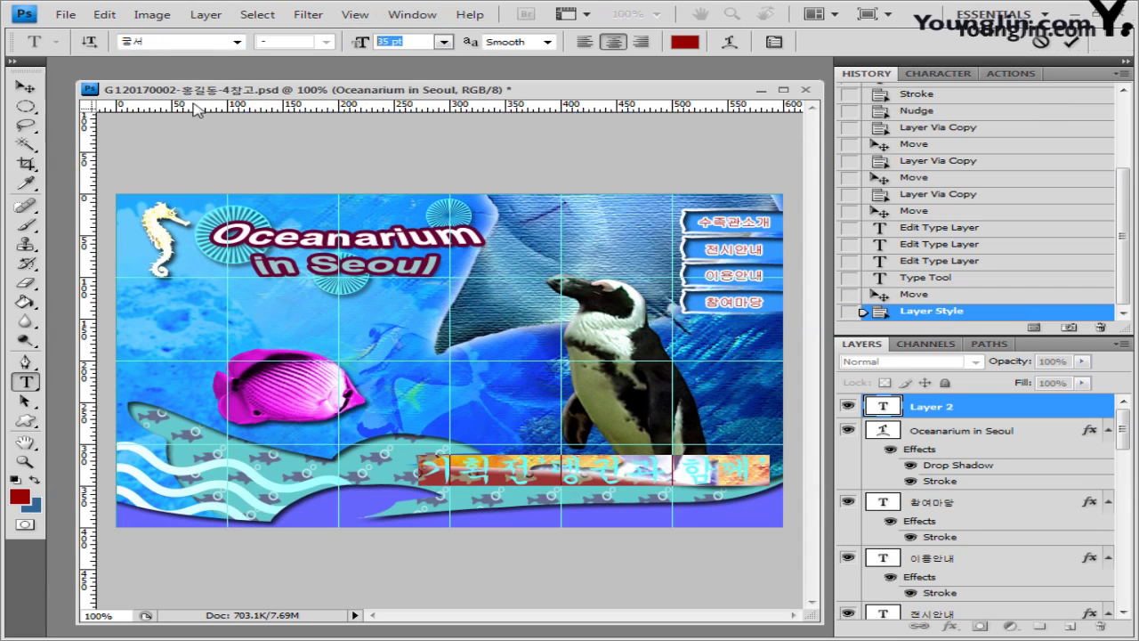
pyautogui.press('Return')
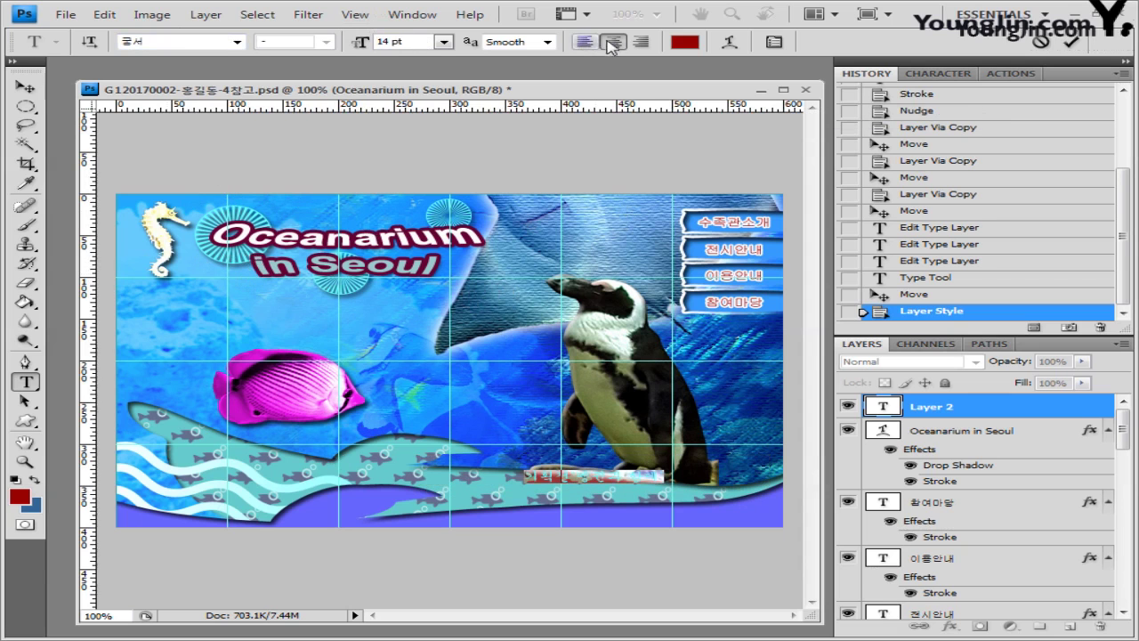
pyautogui.click(685, 42)
pyautogui.write('102')
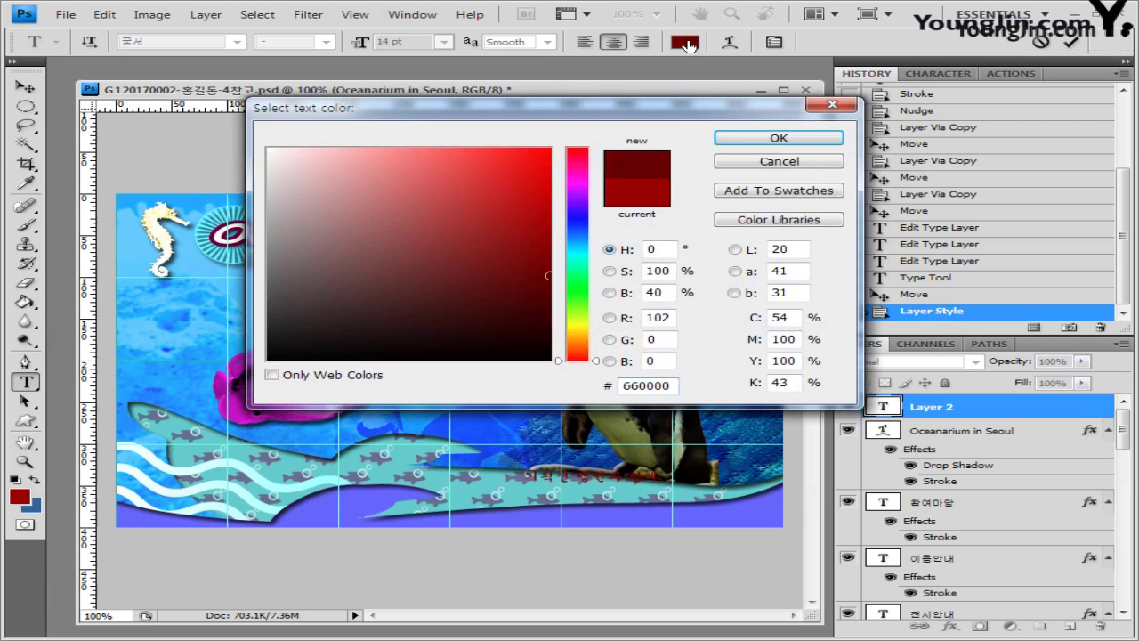
pyautogui.click(817, 142)
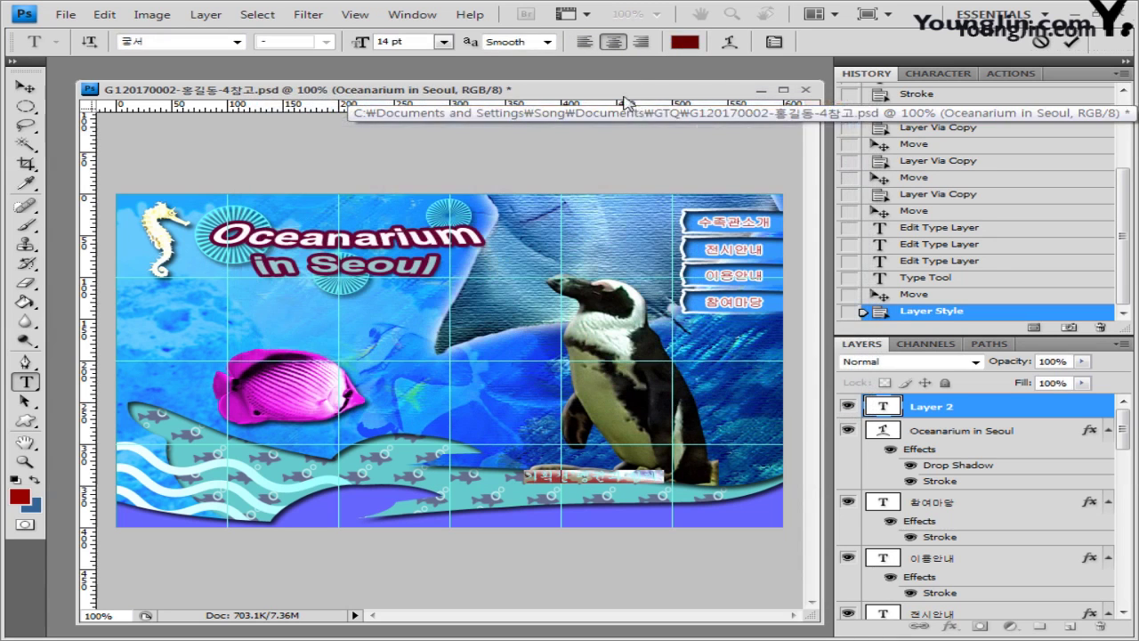
# Step: Warp the Korean slogan with the Arc Upper style at 40 bend and commit it
pyautogui.click(730, 43)
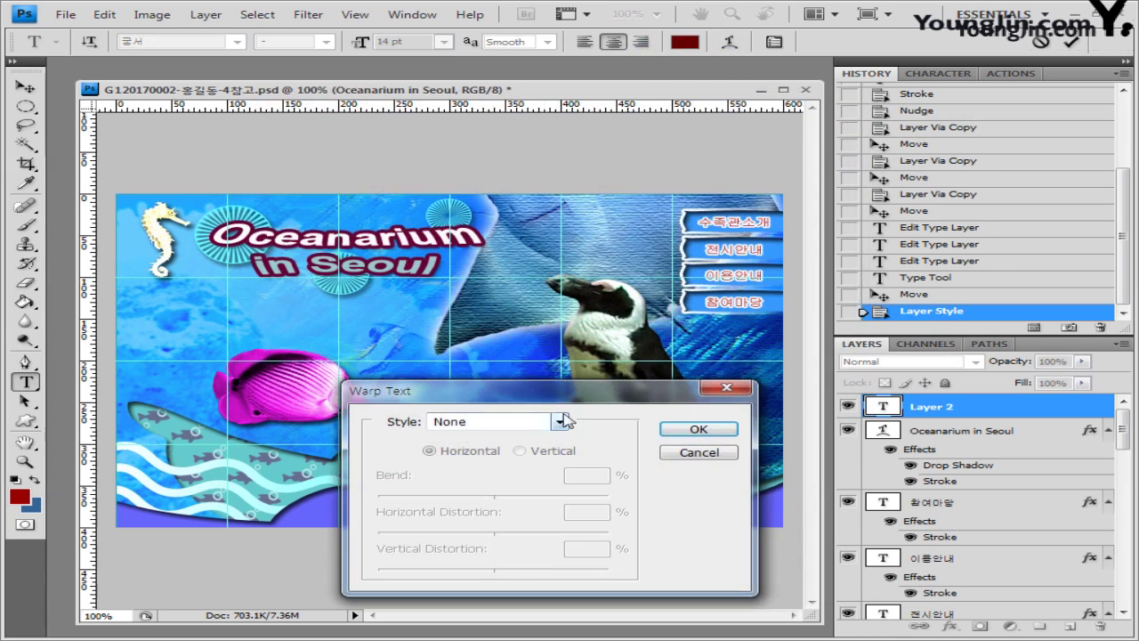
pyautogui.click(372, 317)
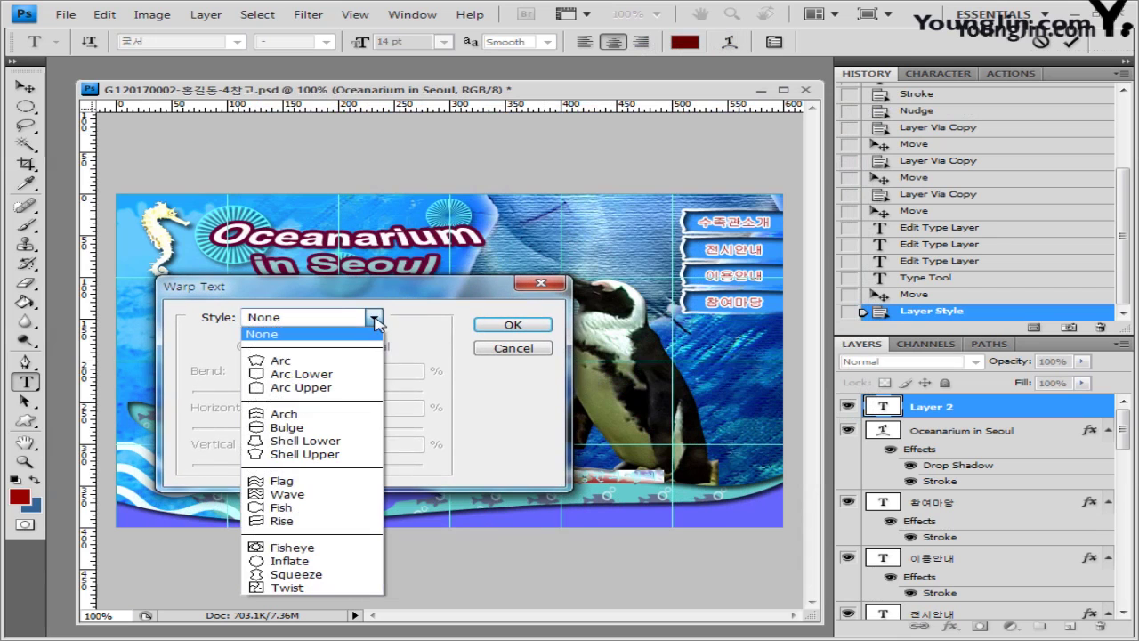
pyautogui.click(347, 388)
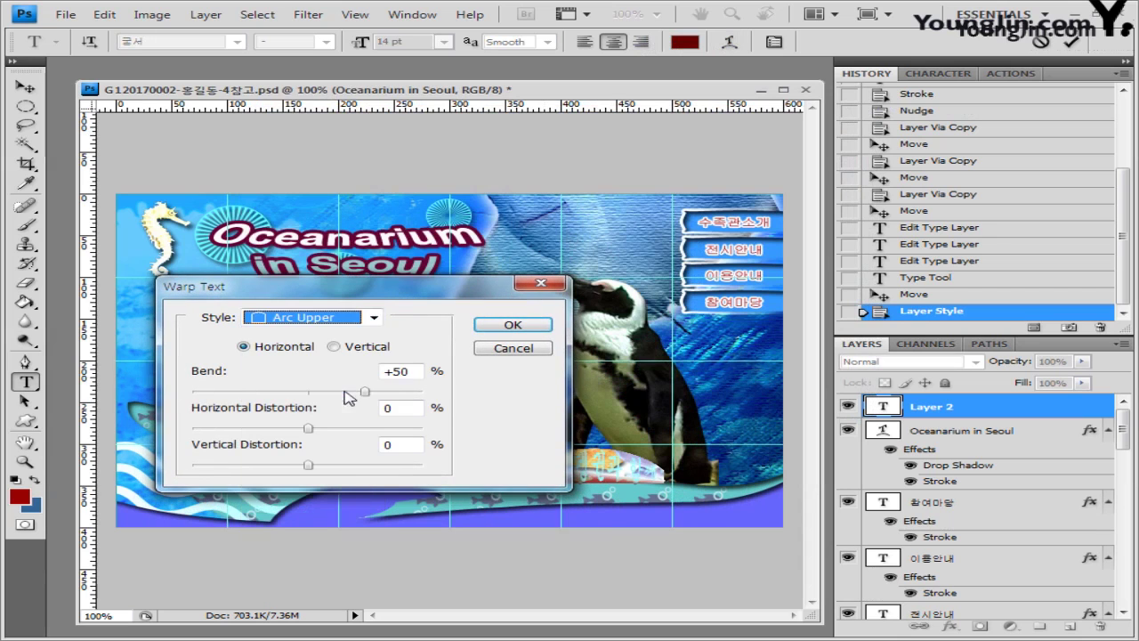
pyautogui.click(420, 370)
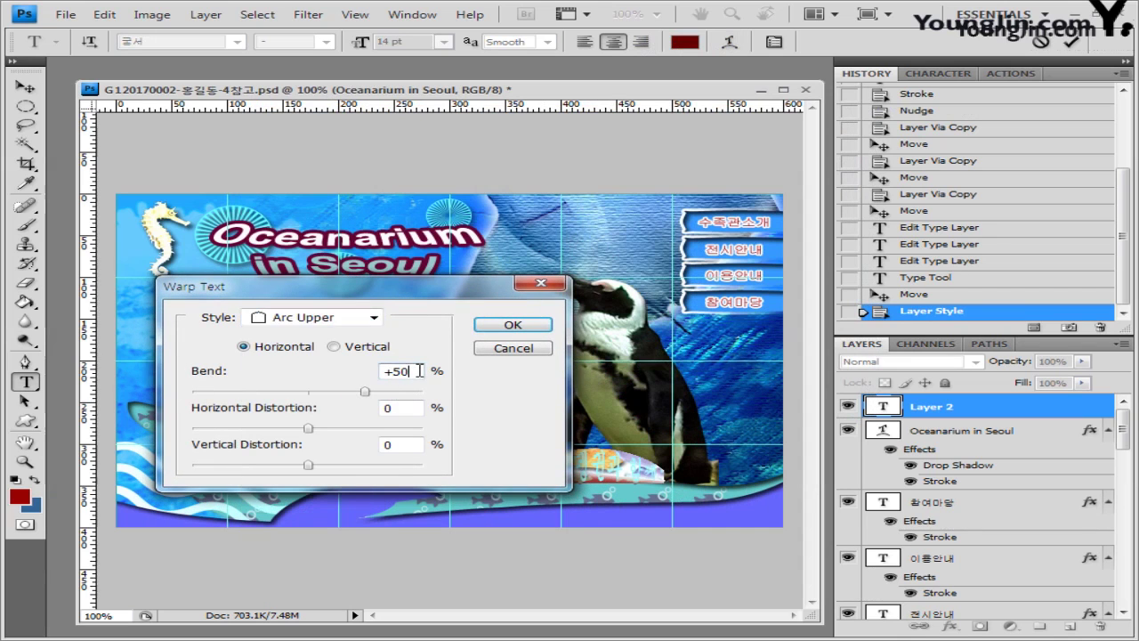
pyautogui.write('40')
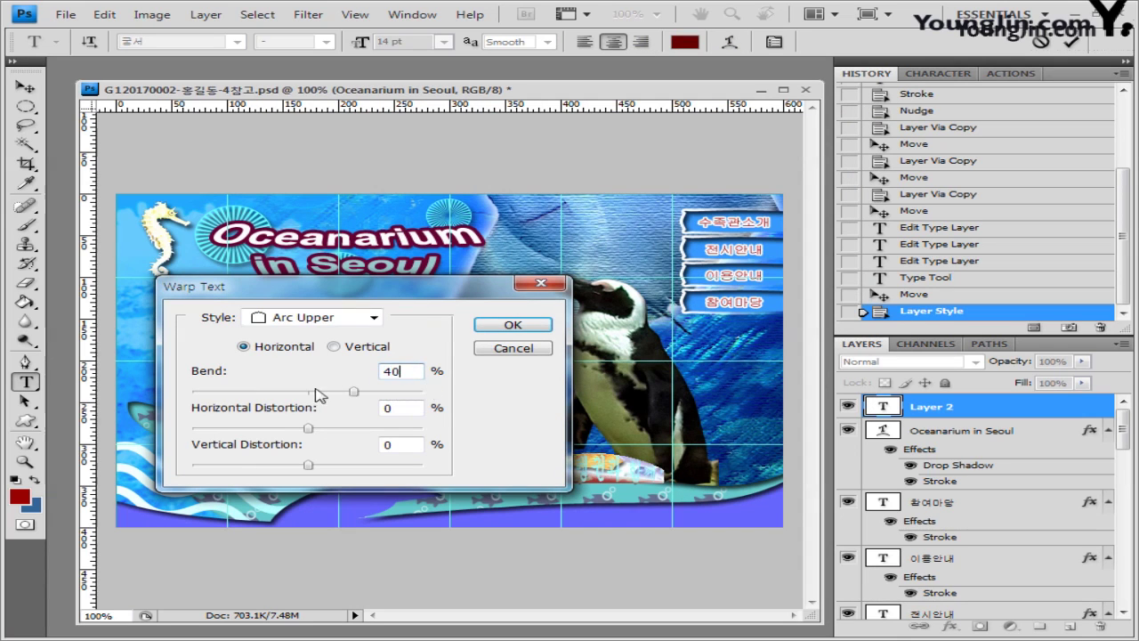
pyautogui.moveTo(432, 287); pyautogui.dragTo(432, 196)
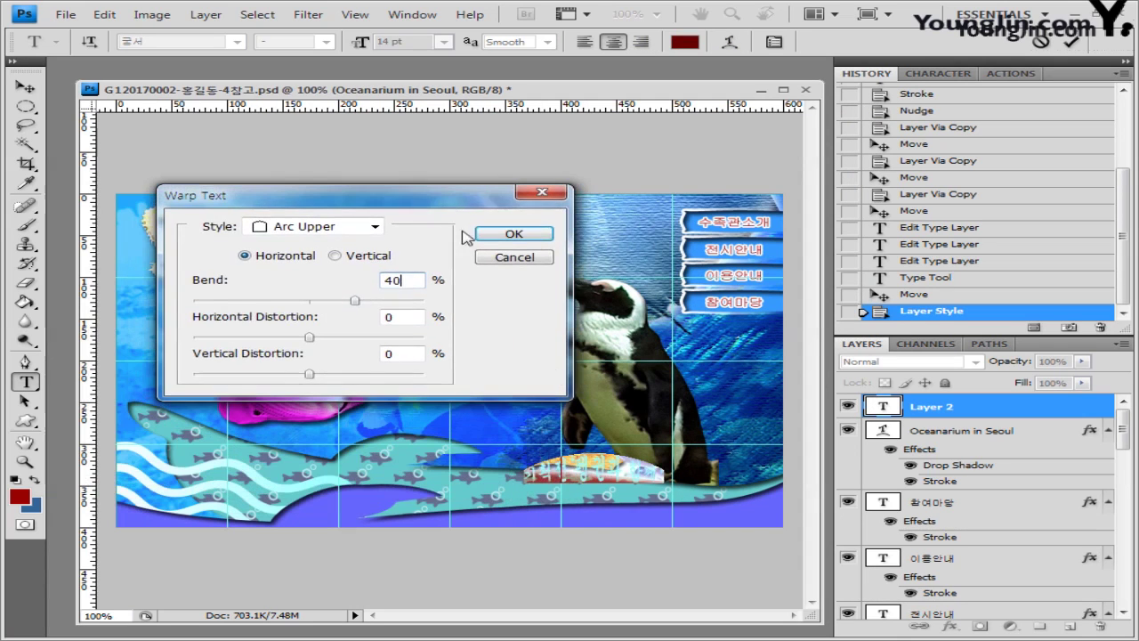
pyautogui.click(514, 234)
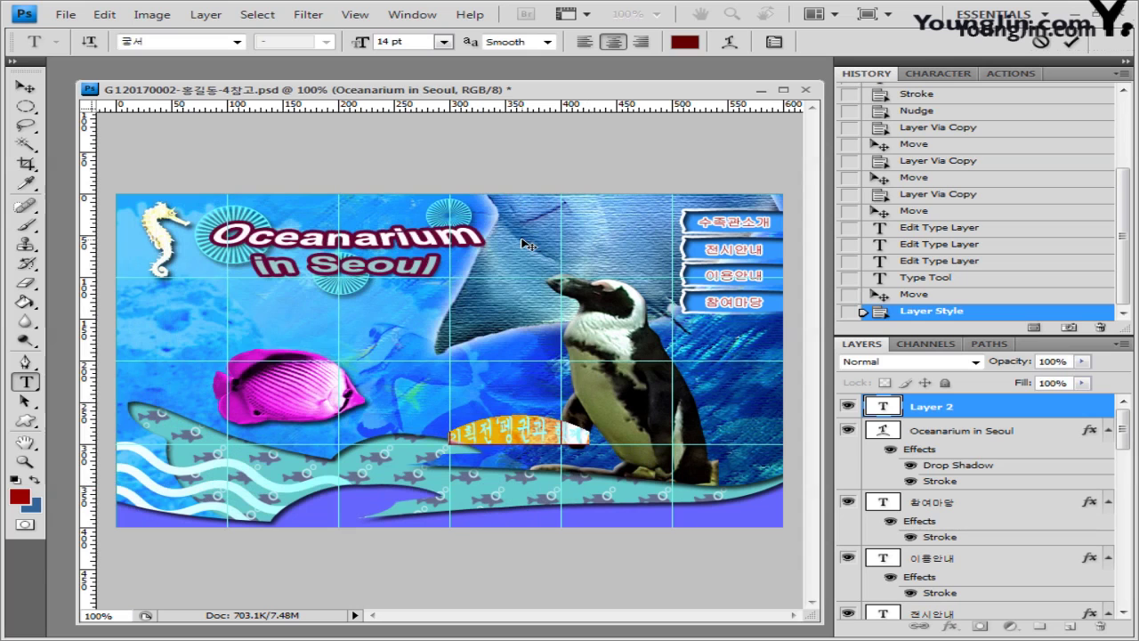
pyautogui.click(933, 411)
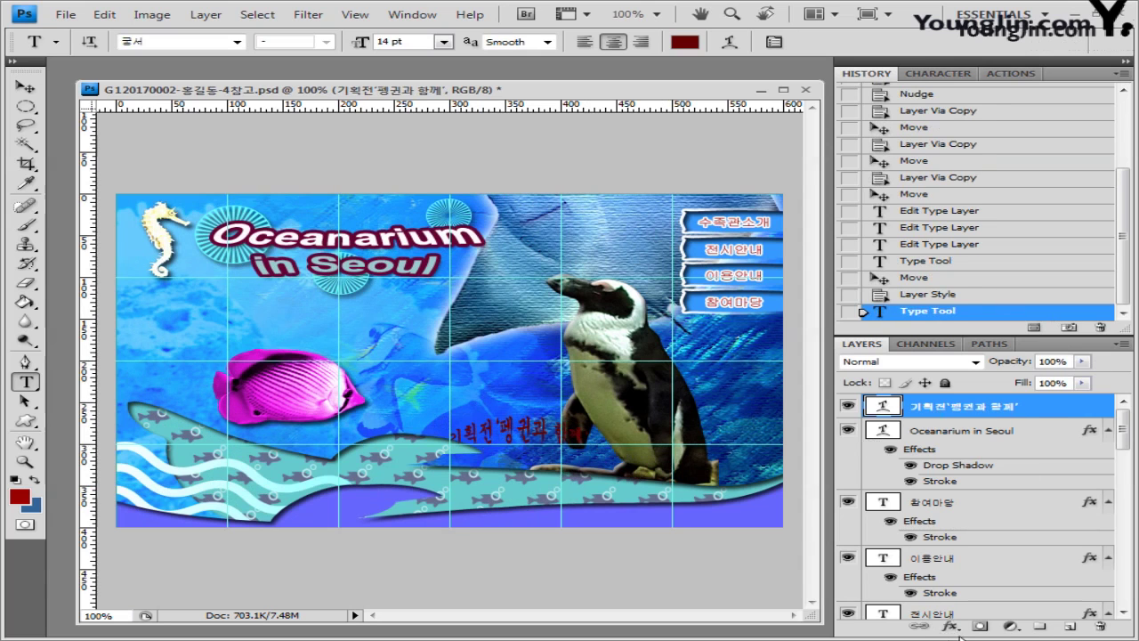
# Step: Give the Korean slogan a 2 px pale yellow ffff66 stroke
pyautogui.click(950, 627)
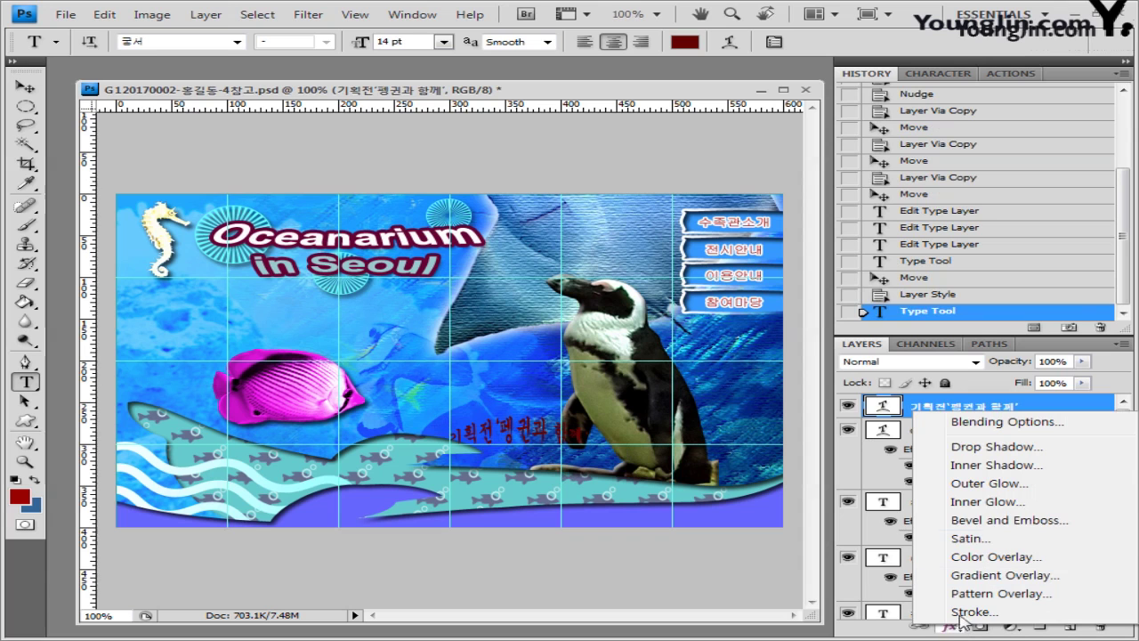
pyautogui.click(970, 611)
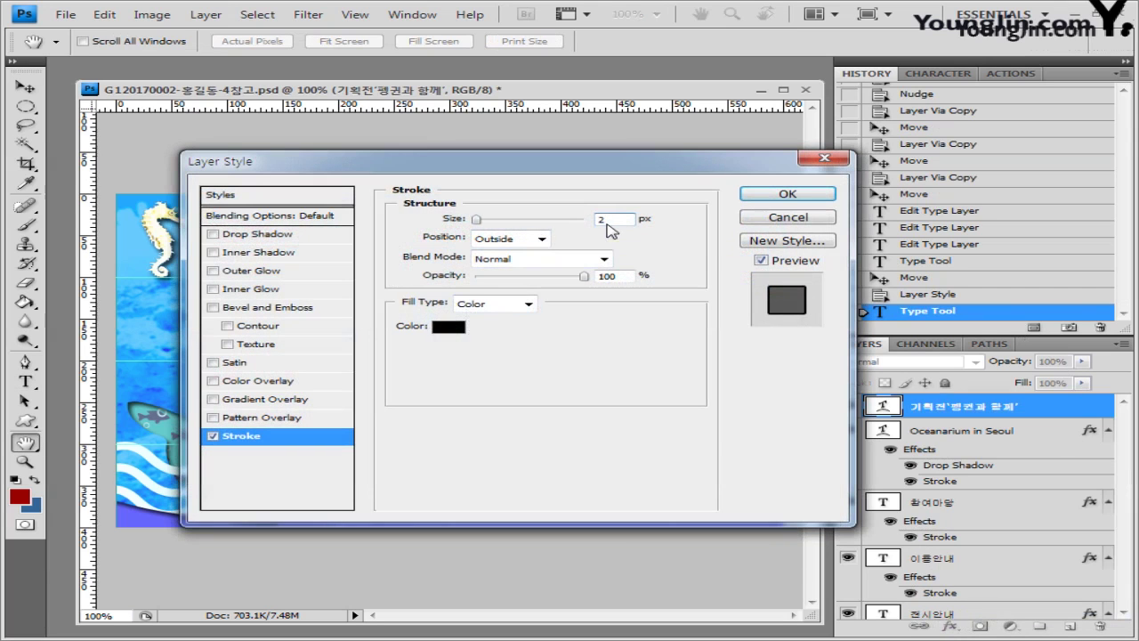
pyautogui.click(448, 326)
pyautogui.doubleClick(646, 385)
pyautogui.write('ffff66')
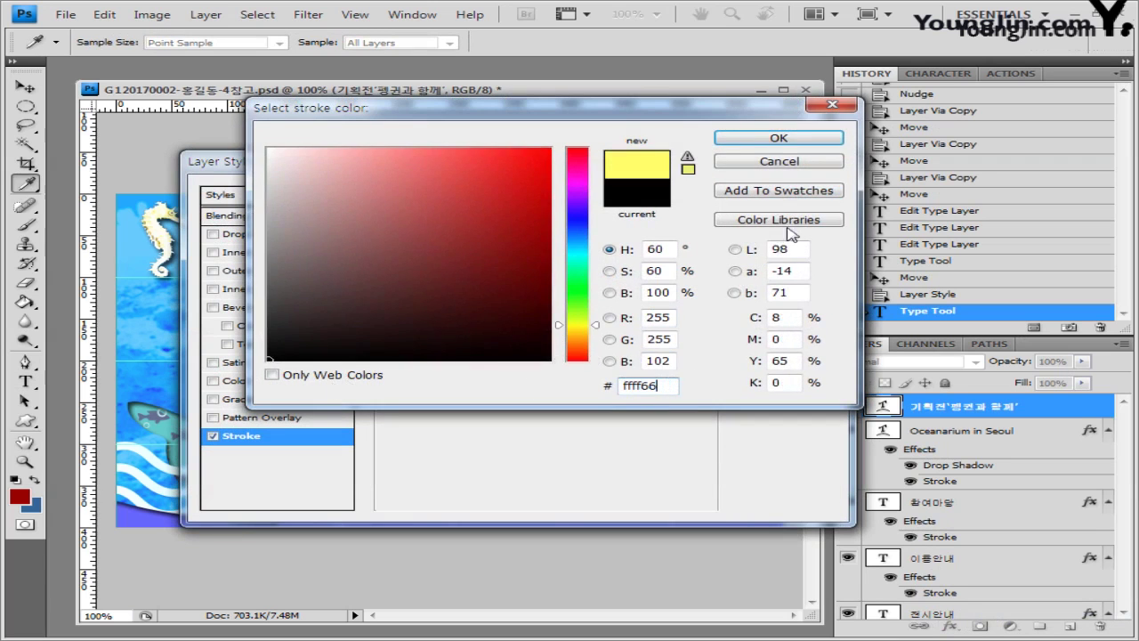
pyautogui.click(779, 140)
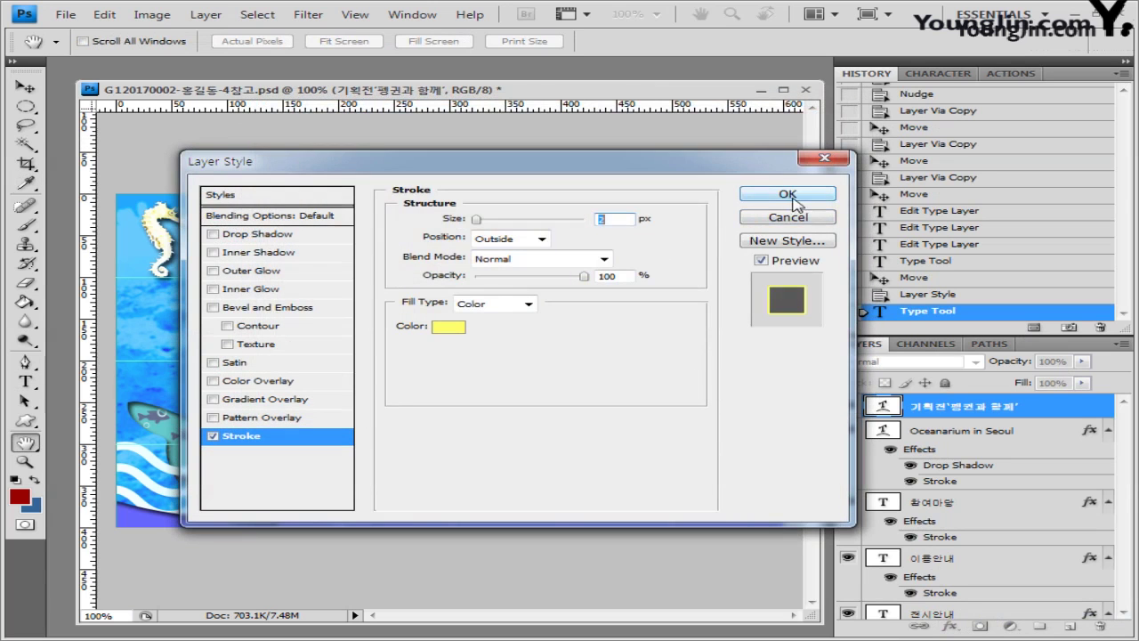
pyautogui.click(788, 194)
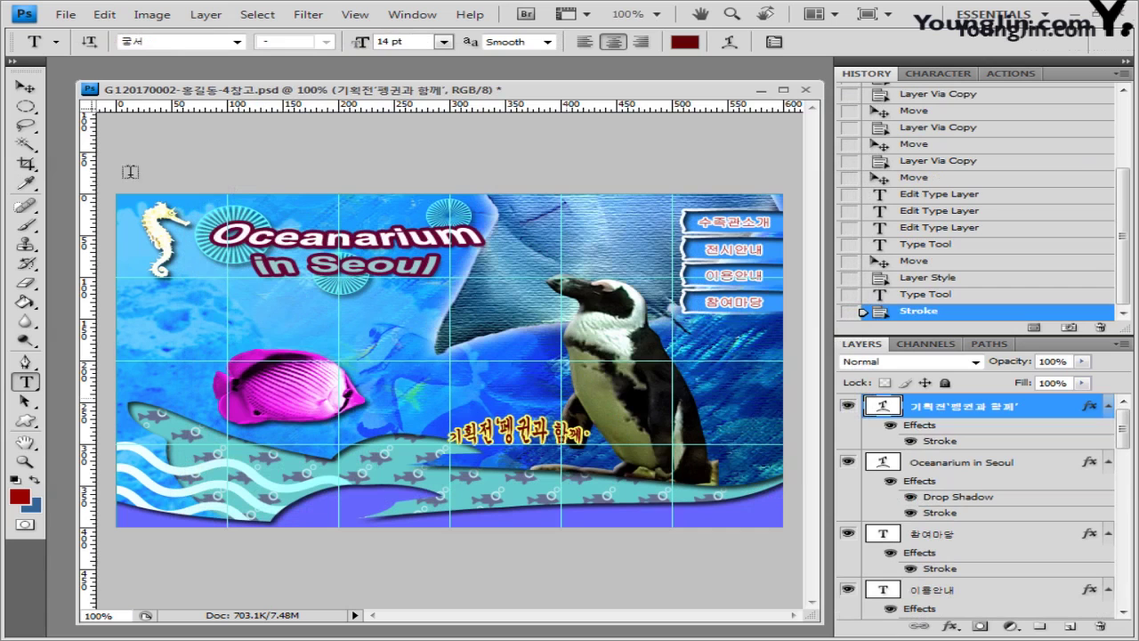
# Step: Move the slogan down onto the wave by the penguin and rotate it about 11°
pyautogui.press('v')
pyautogui.moveTo(541, 465); pyautogui.dragTo(669, 605)
pyautogui.hotkey('ctrl', 't')
pyautogui.press('Return')
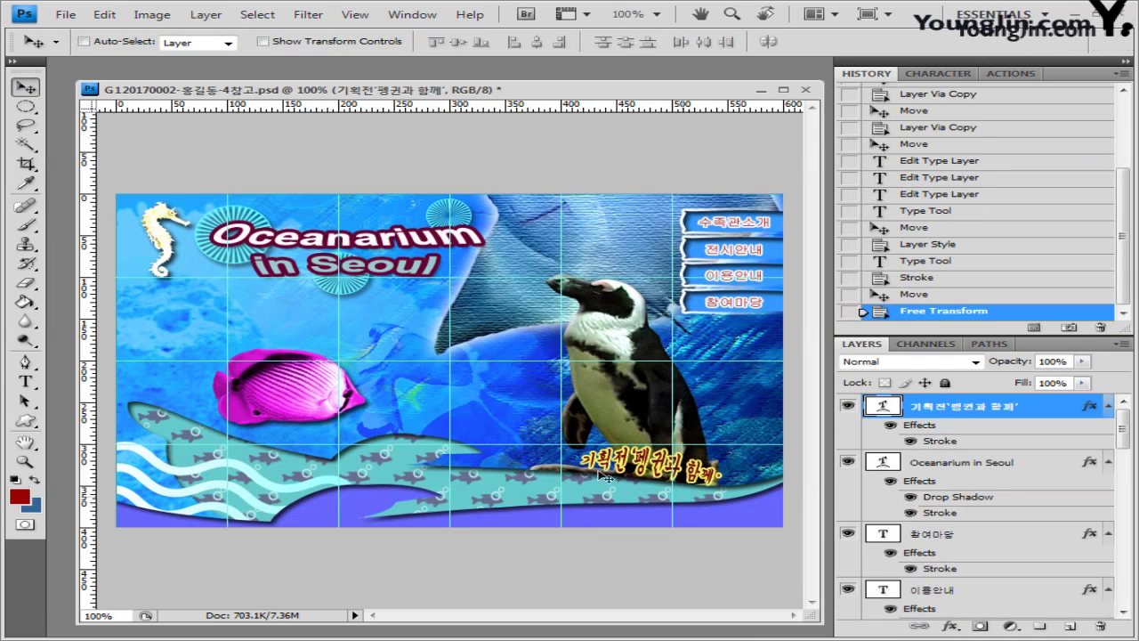
pyautogui.click(25, 381)
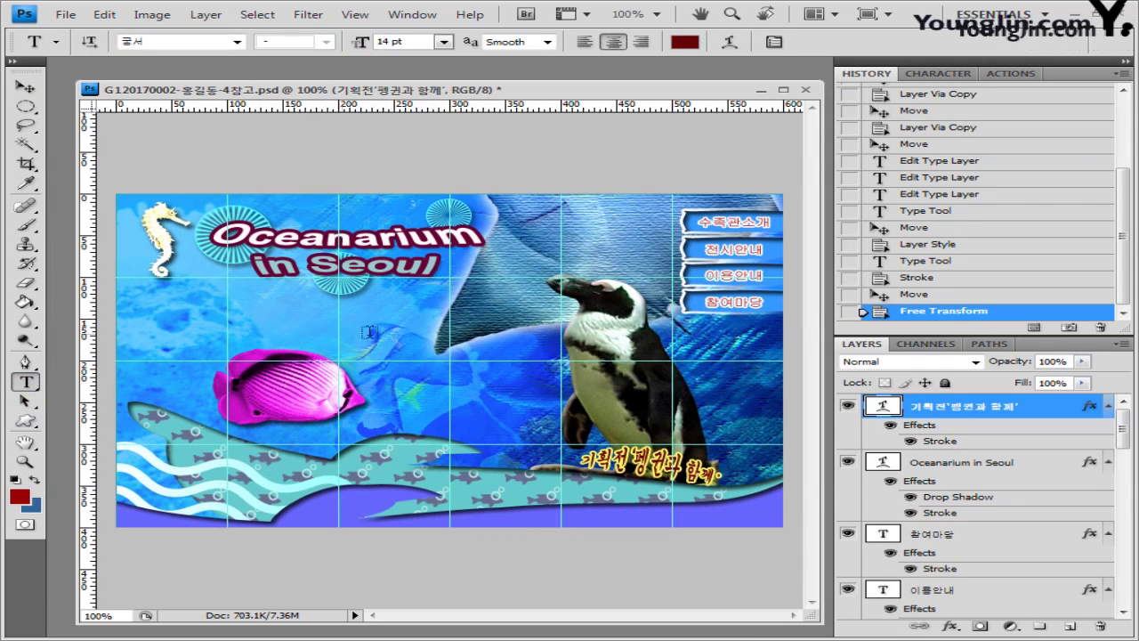
# Step: Paste '아름다운 물속 체험!' as a new 13 pt text line left of centre above the fish
pyautogui.click(224, 326)
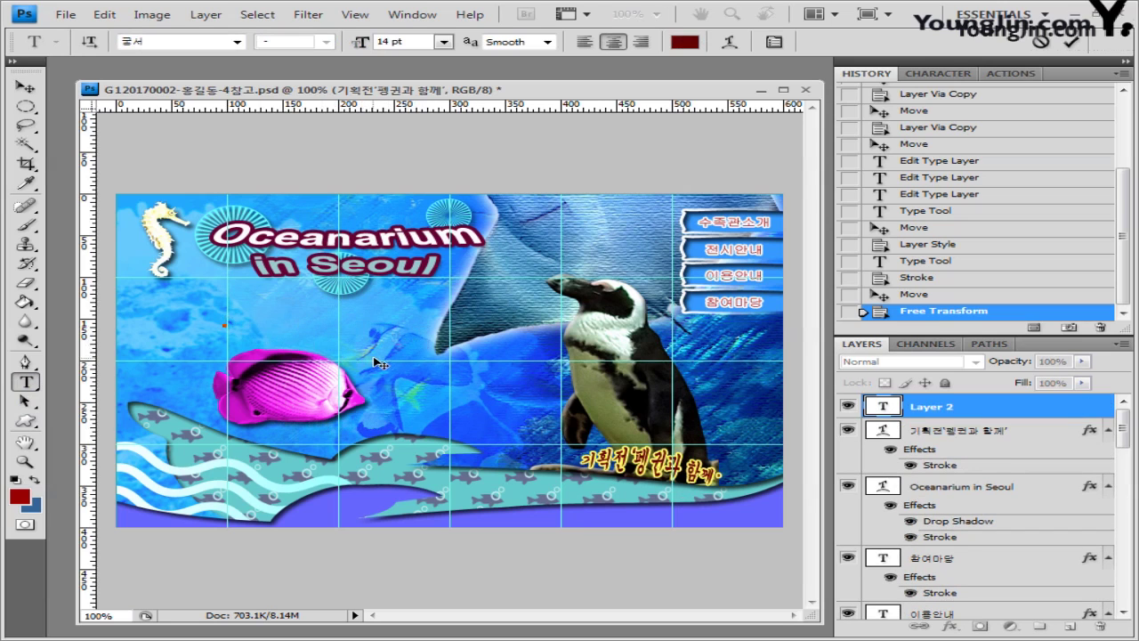
pyautogui.write('아름다운 물속 체험')
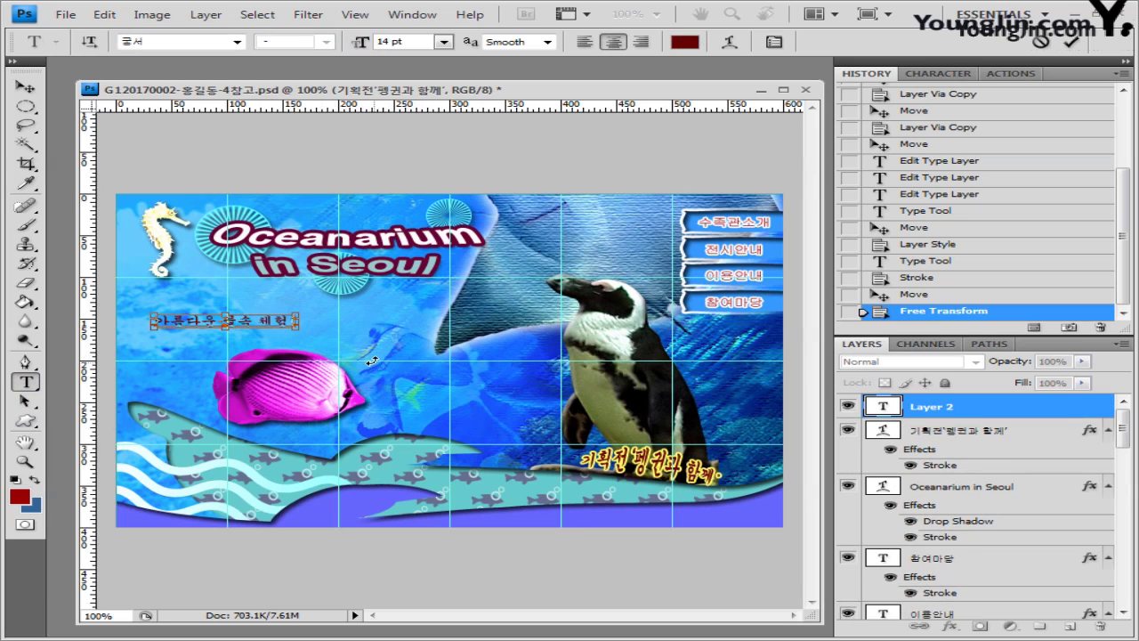
pyautogui.hotkey('ctrl', 'a')
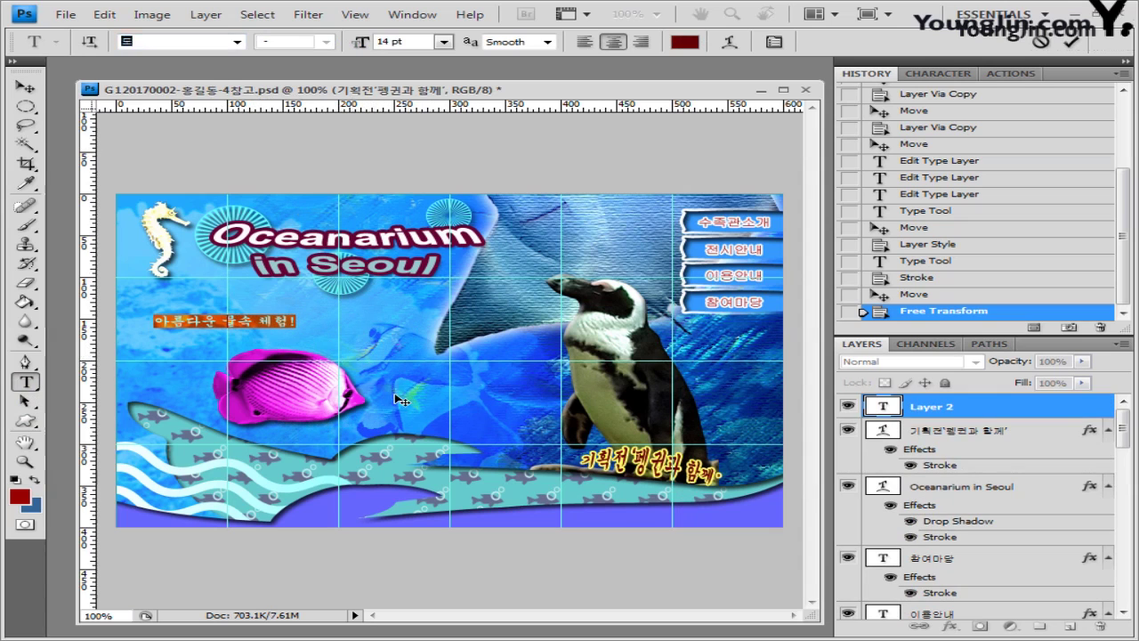
pyautogui.click(432, 39)
pyautogui.write('13')
pyautogui.press('Return')
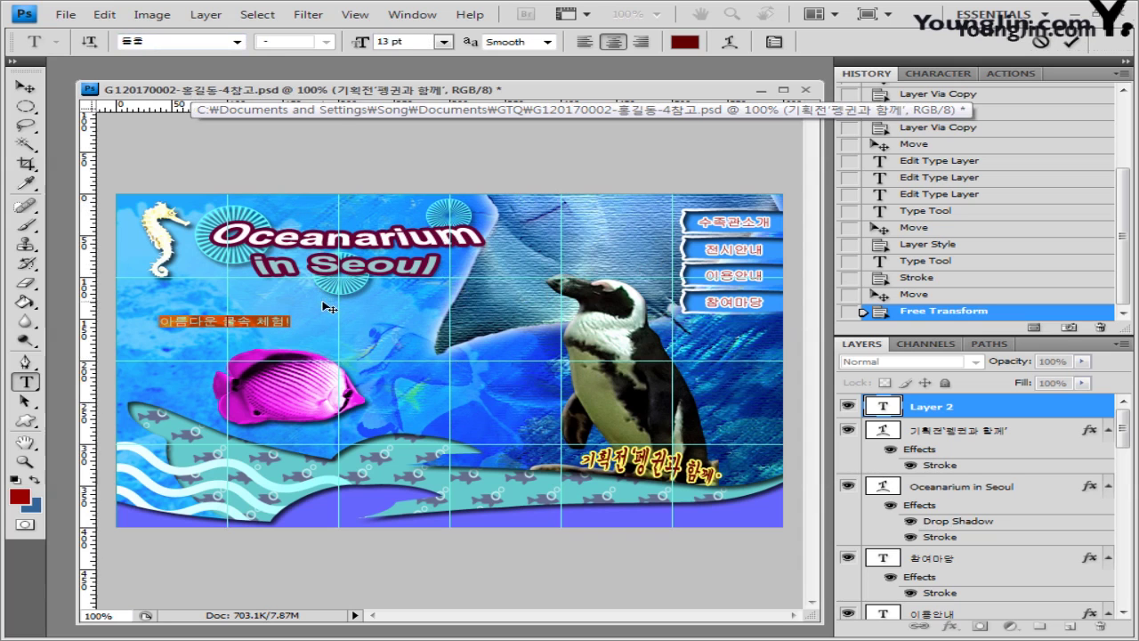
pyautogui.hotkey('ctrl', 'Return')
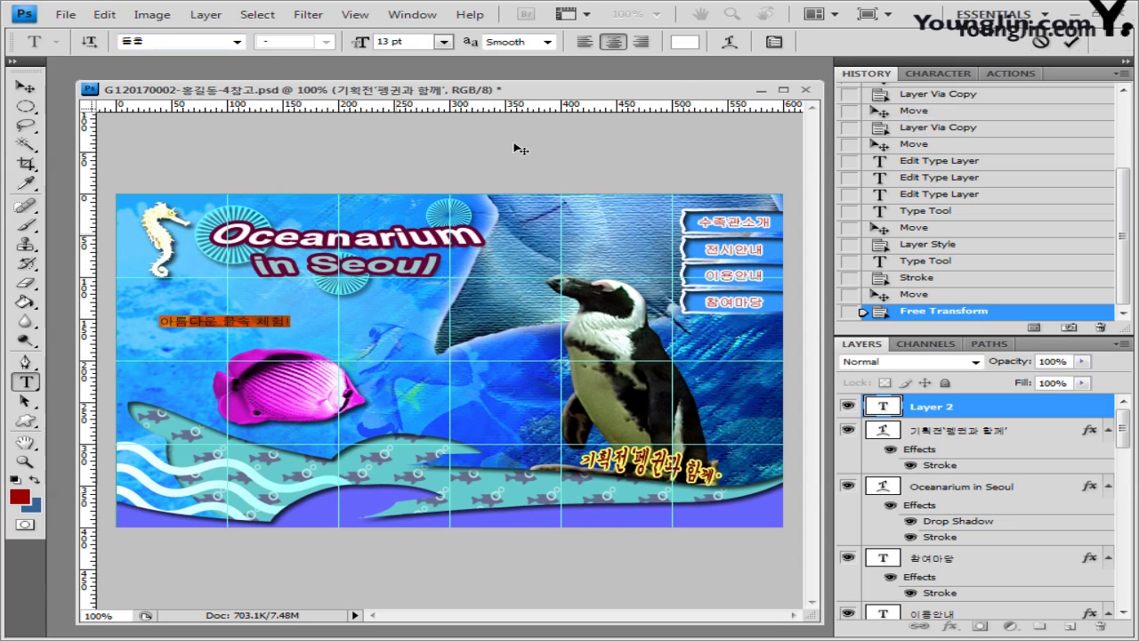
# Step: Set the new text line's colour to white (ffffff)
pyautogui.click(685, 42)
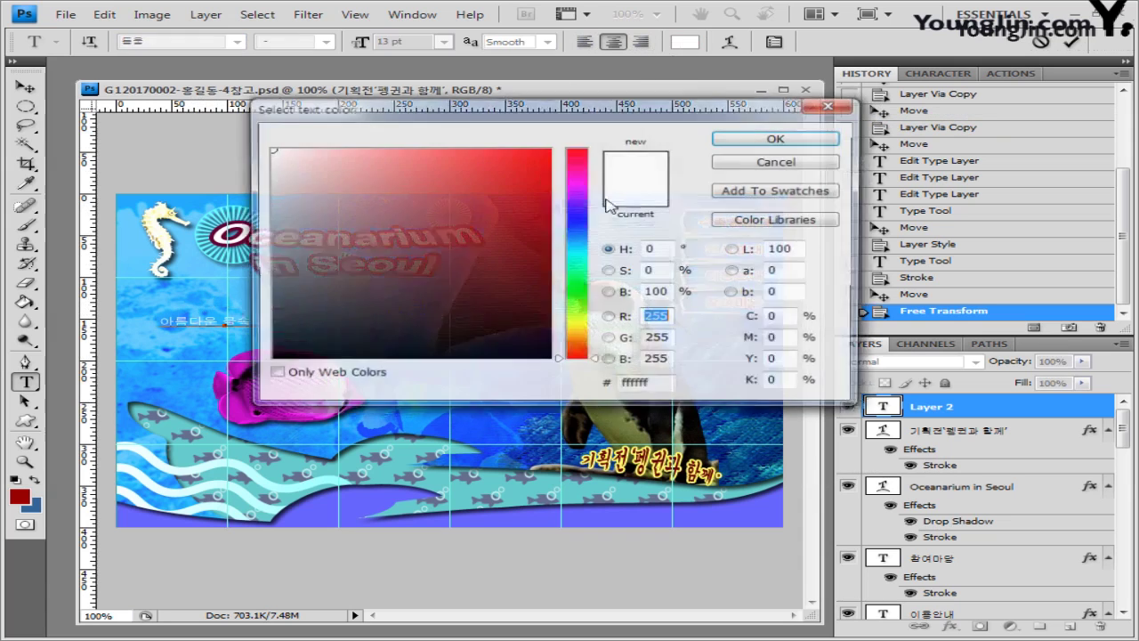
pyautogui.click(401, 196)
pyautogui.moveTo(320, 165); pyautogui.dragTo(267, 146)
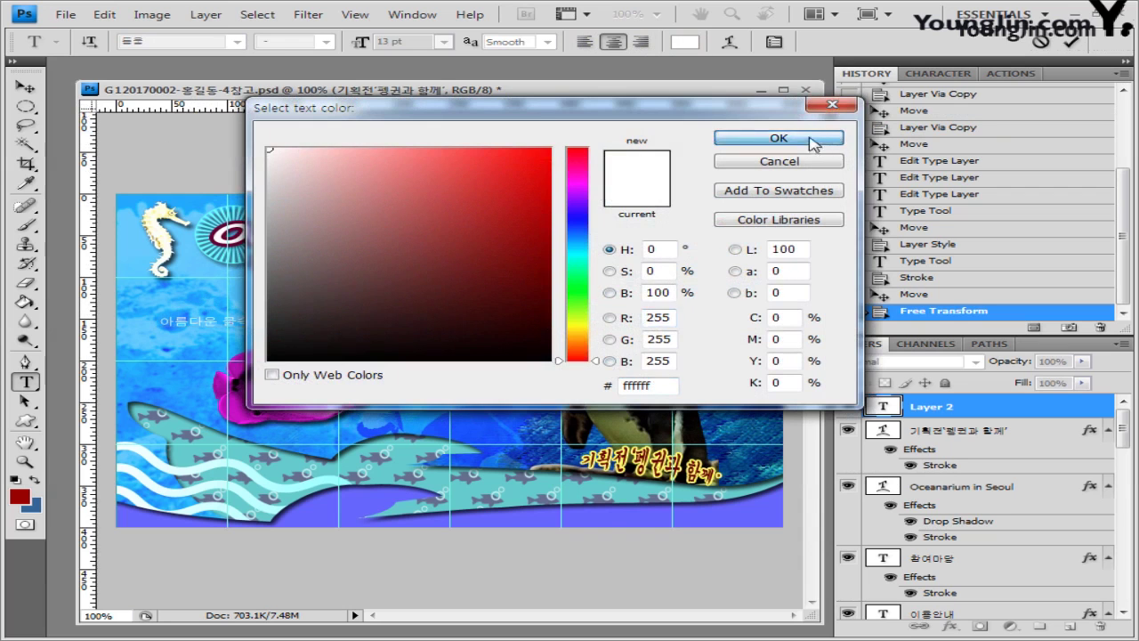
pyautogui.click(801, 139)
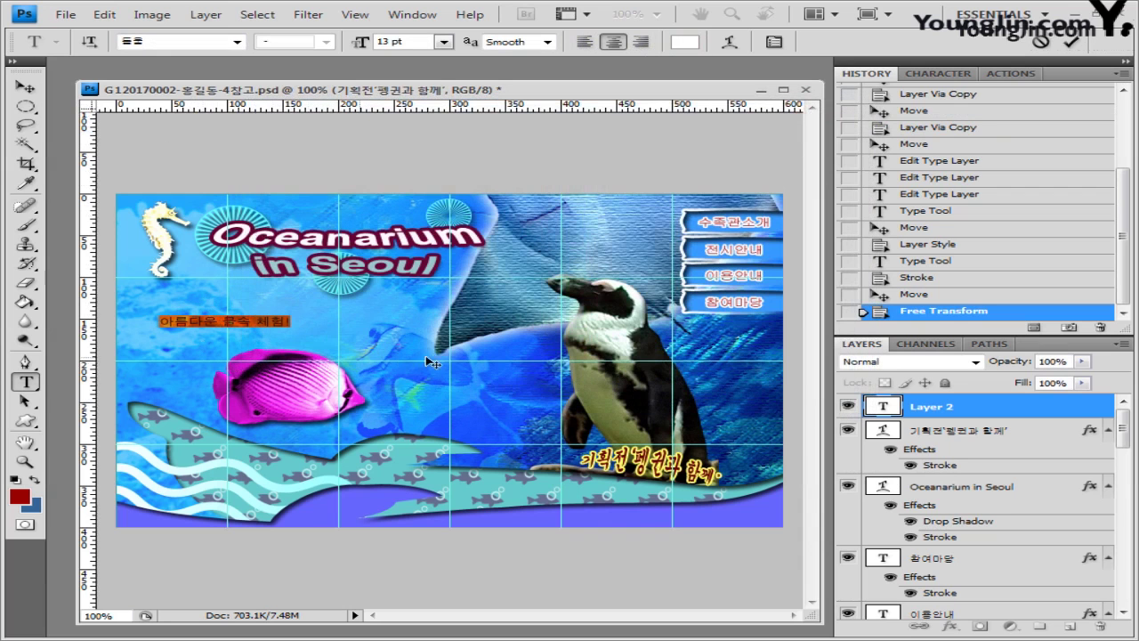
pyautogui.click(732, 42)
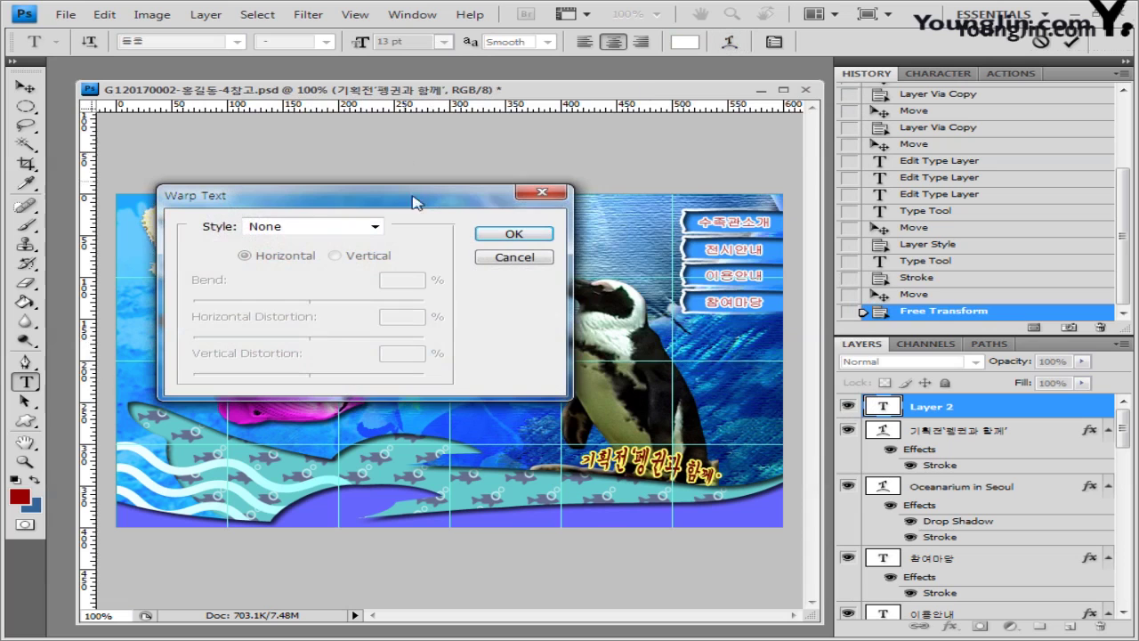
# Step: Warp '아름다운 물속 체험!' into an Arc with +40 bend and move it onto the lower wave
pyautogui.moveTo(423, 205); pyautogui.dragTo(672, 238)
pyautogui.click(614, 259)
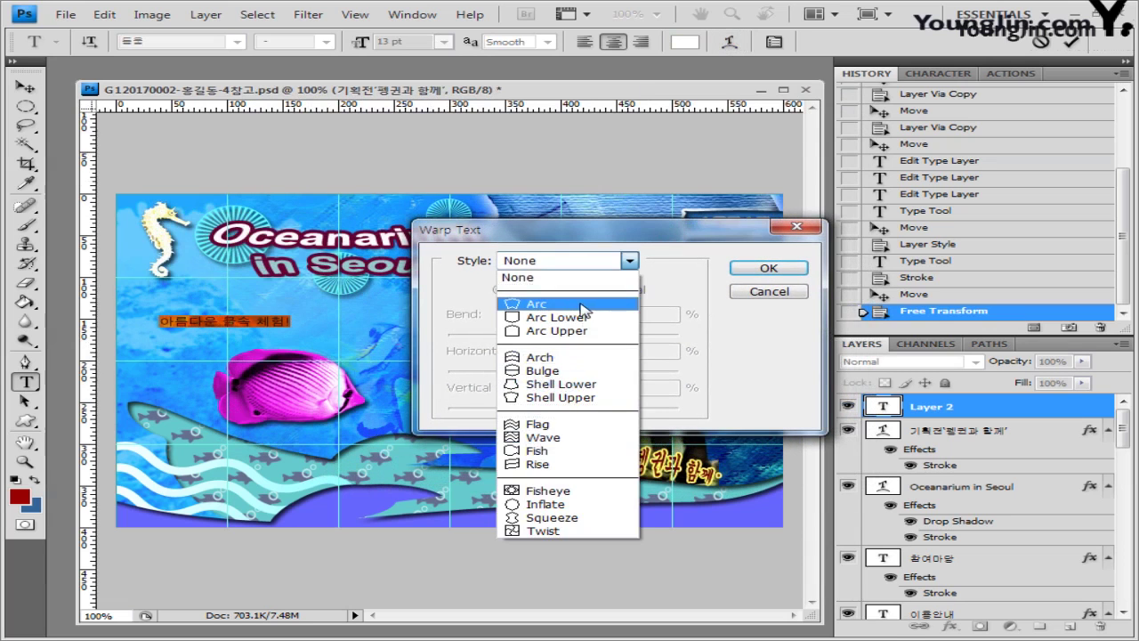
pyautogui.click(542, 298)
pyautogui.click(659, 316)
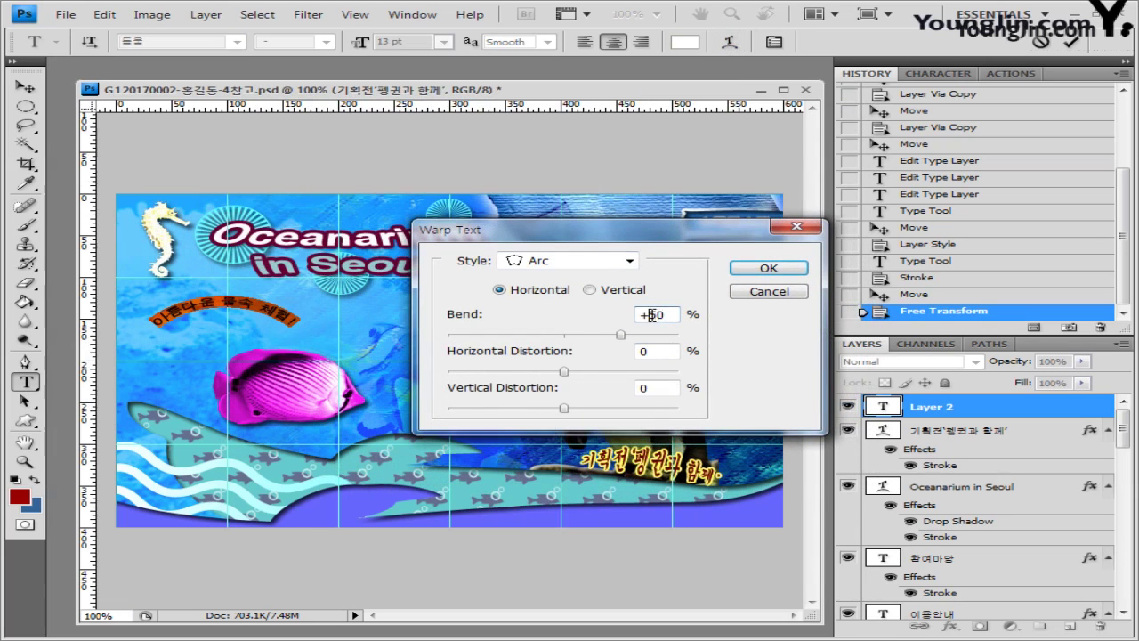
pyautogui.write('4')
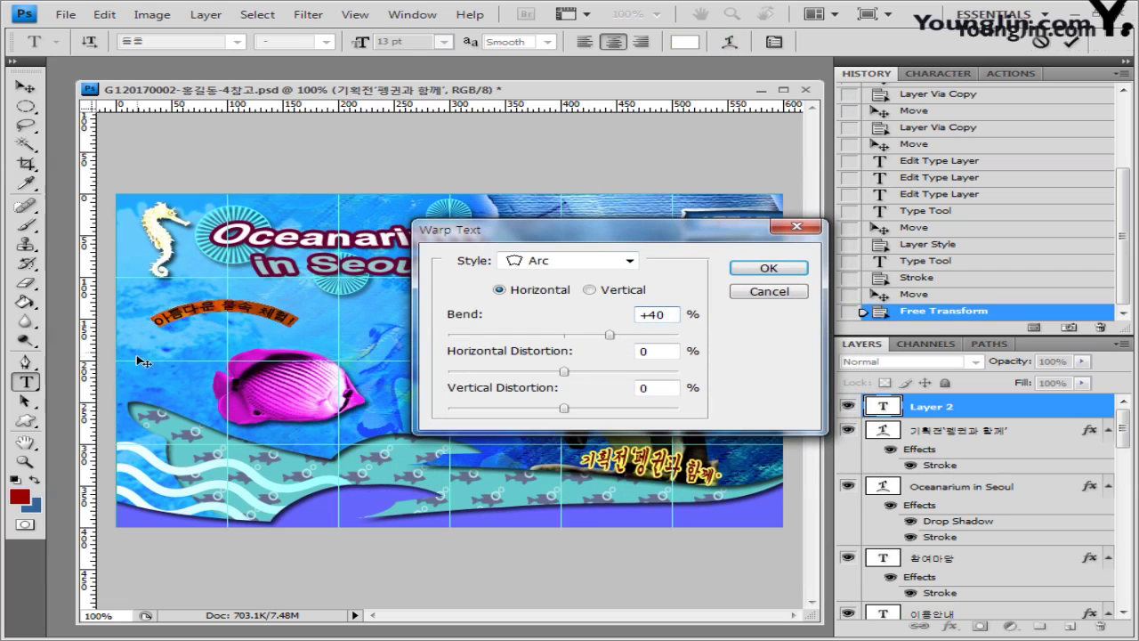
pyautogui.click(769, 268)
pyautogui.moveTo(249, 346); pyautogui.dragTo(363, 518)
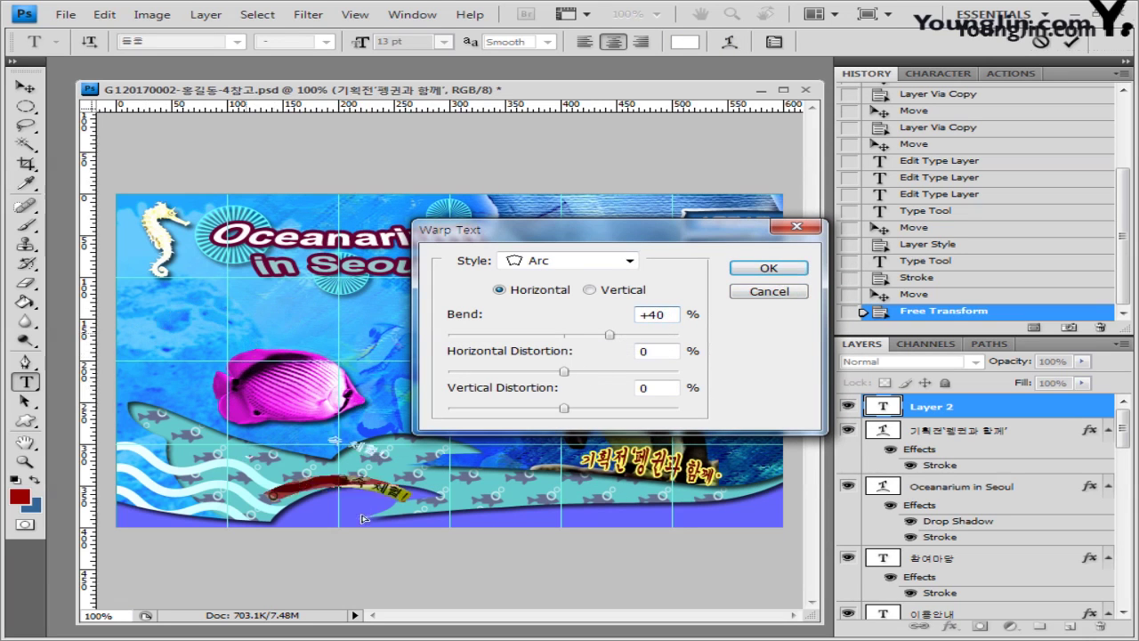
# Step: Confirm the Arc warp, commit the line, and rotate it slightly counter-clockwise
pyautogui.click(783, 269)
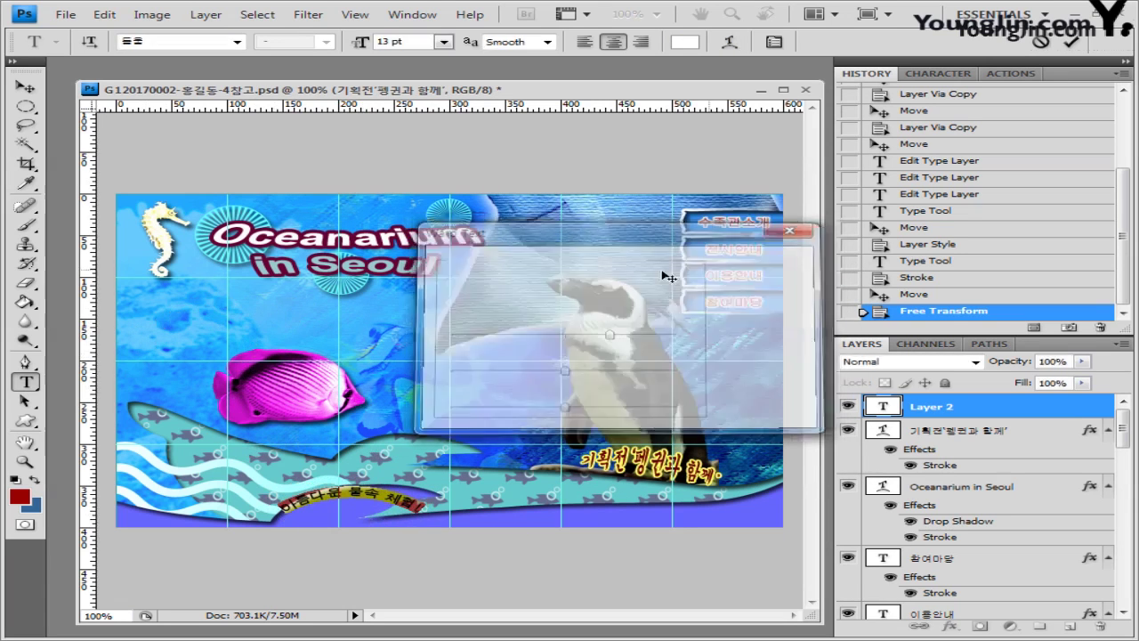
pyautogui.hotkey('ctrl', 'Return')
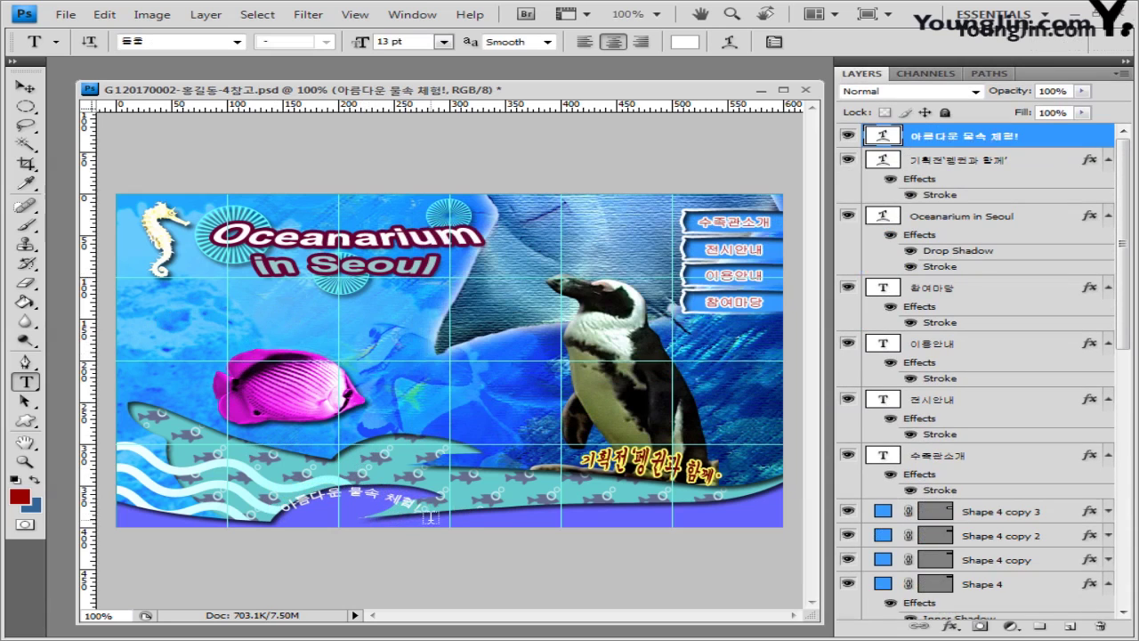
pyautogui.hotkey('ctrl', 't')
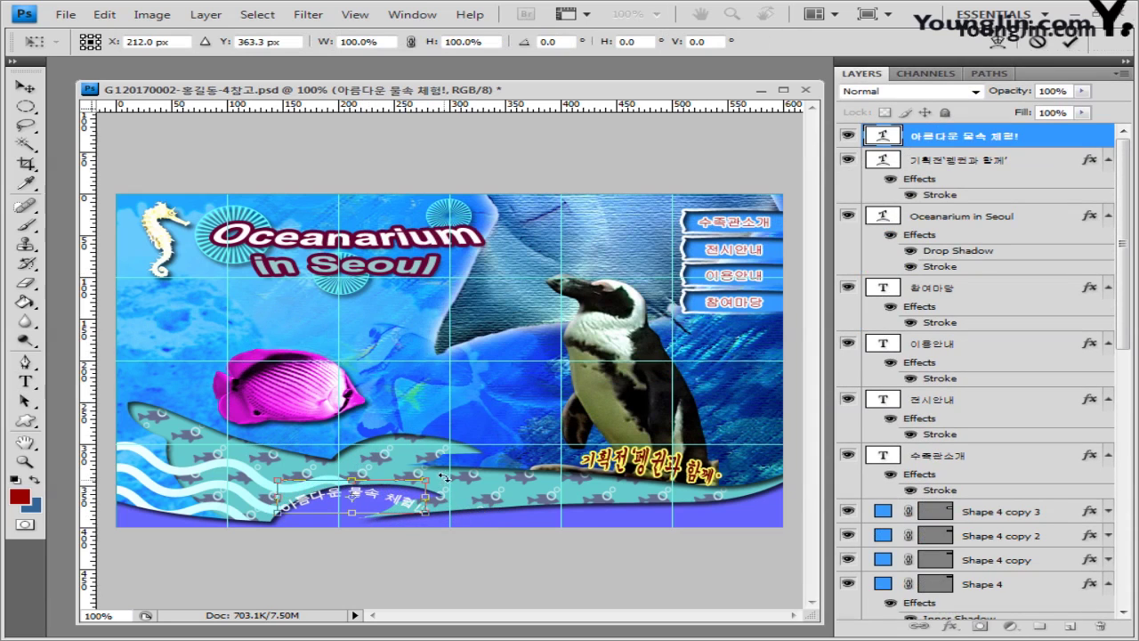
pyautogui.moveTo(443, 478); pyautogui.dragTo(443, 466)
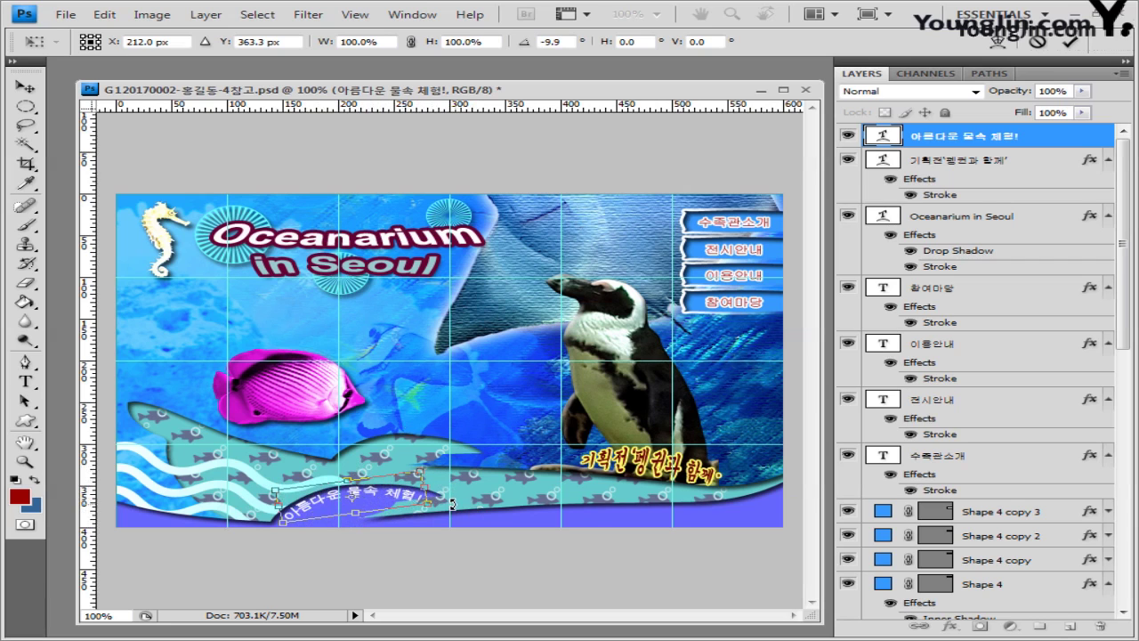
pyautogui.press('t')
# Step: Add a dark red 993333 stroke to the curved text line
pyautogui.press('F10')
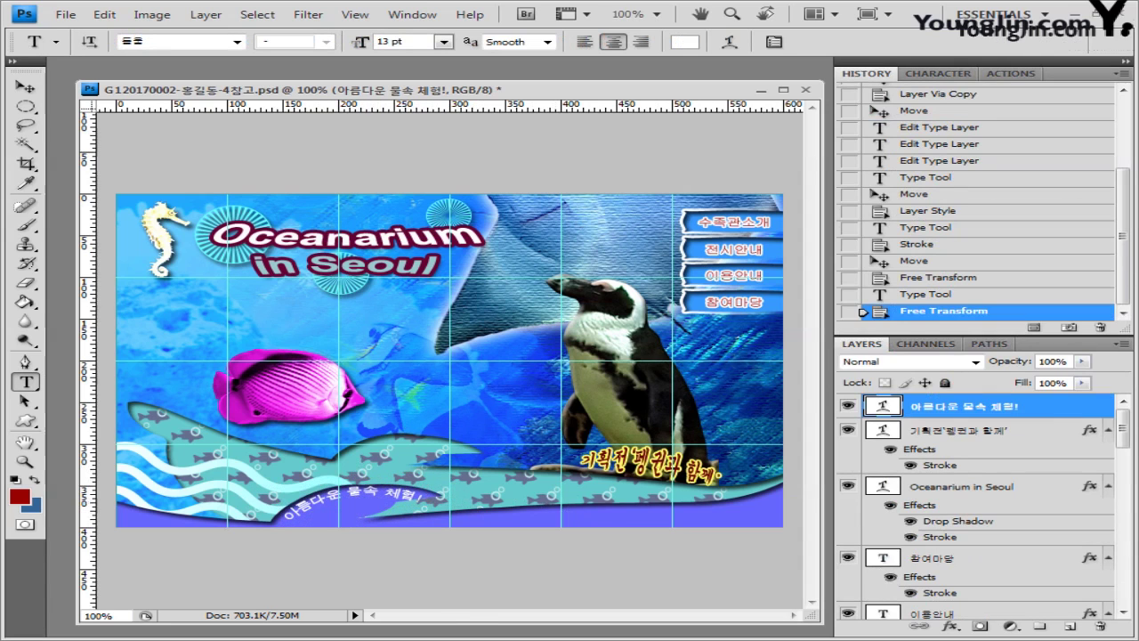
pyautogui.click(946, 628)
pyautogui.click(912, 614)
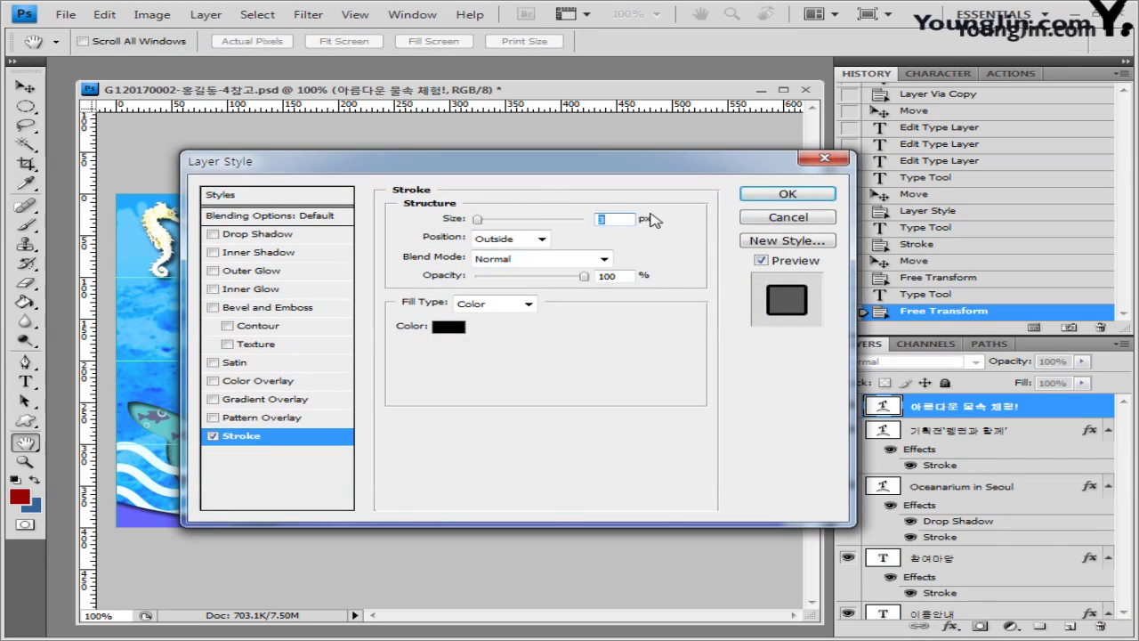
pyautogui.click(450, 326)
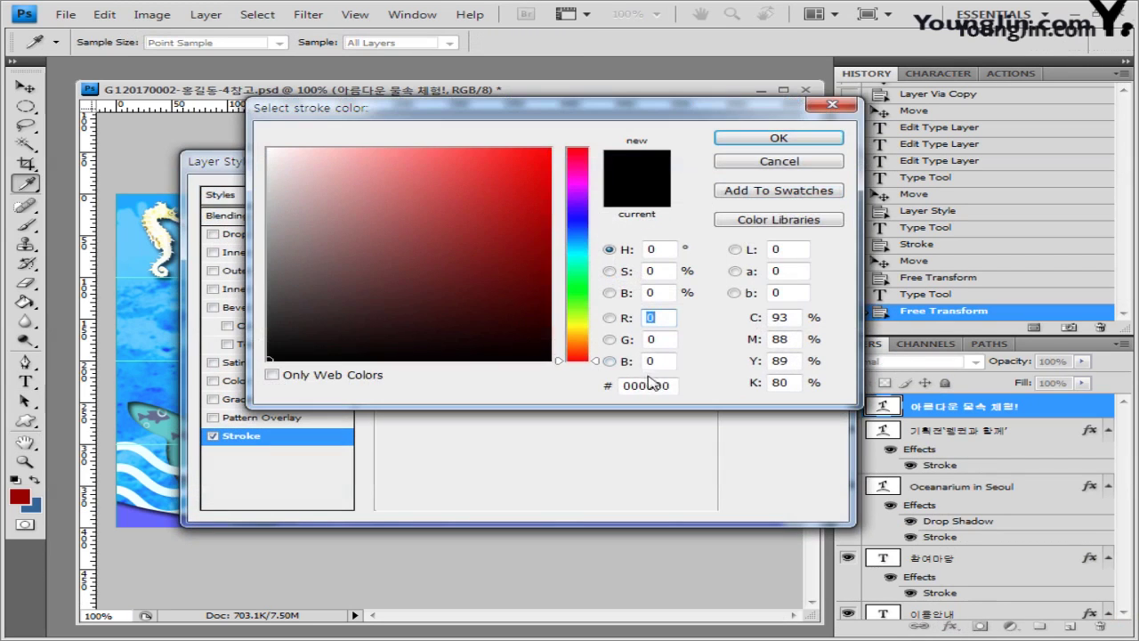
pyautogui.doubleClick(649, 385)
pyautogui.write('993333')
pyautogui.click(779, 138)
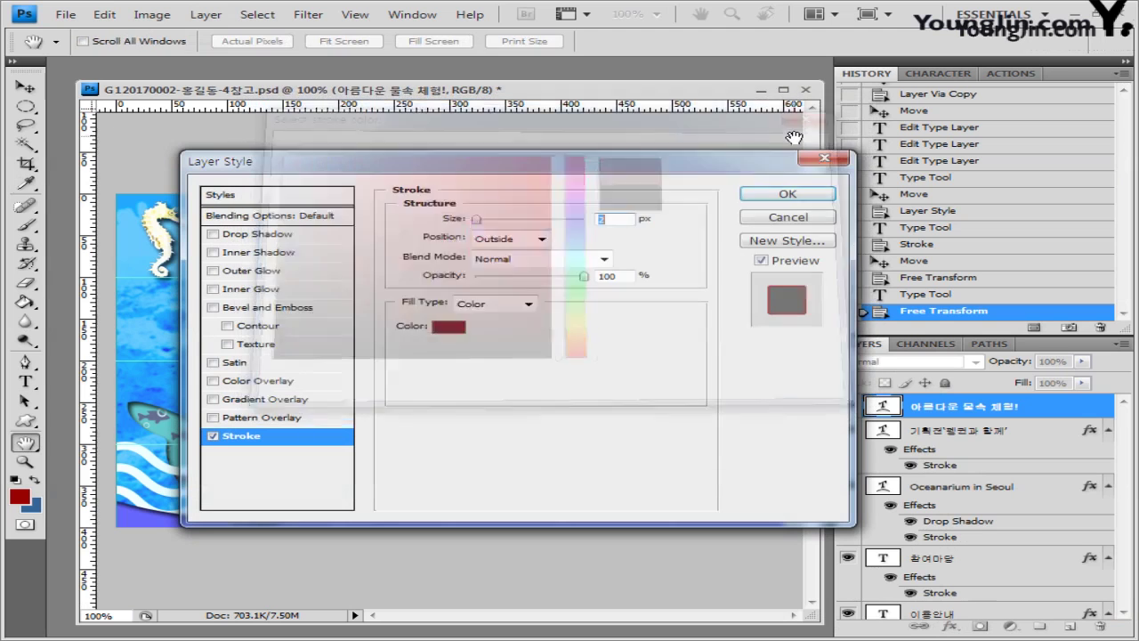
pyautogui.click(788, 193)
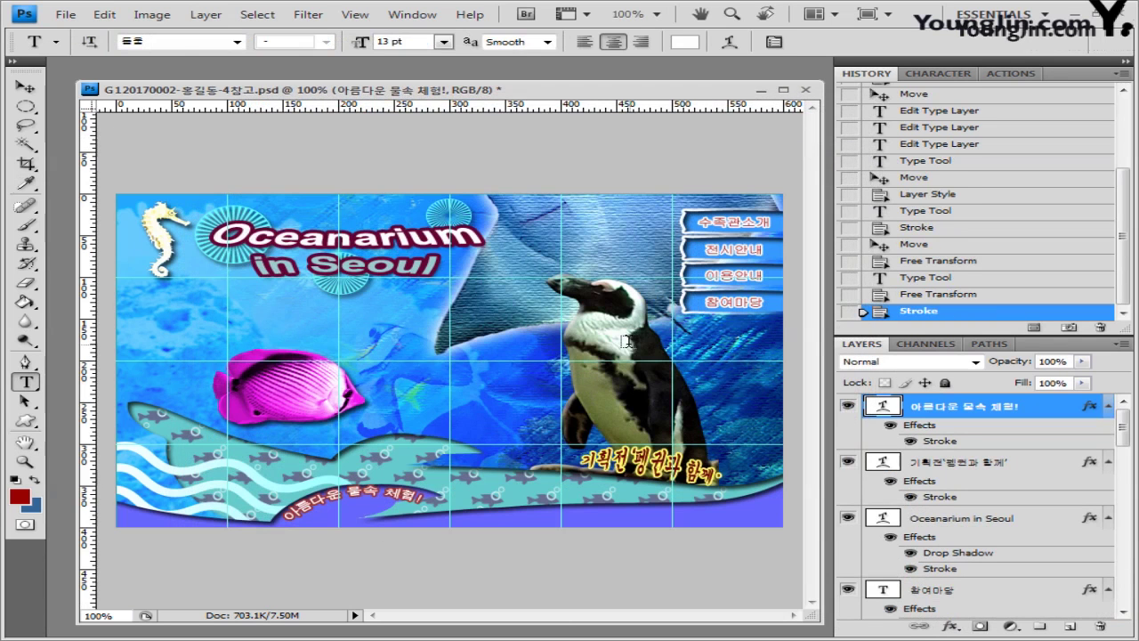
# Step: Nudge the curved line up slightly and hide the guides with Ctrl+;
pyautogui.press('v')
pyautogui.press('Up')
pyautogui.hotkey('ctrl', 't')
pyautogui.press('Return')
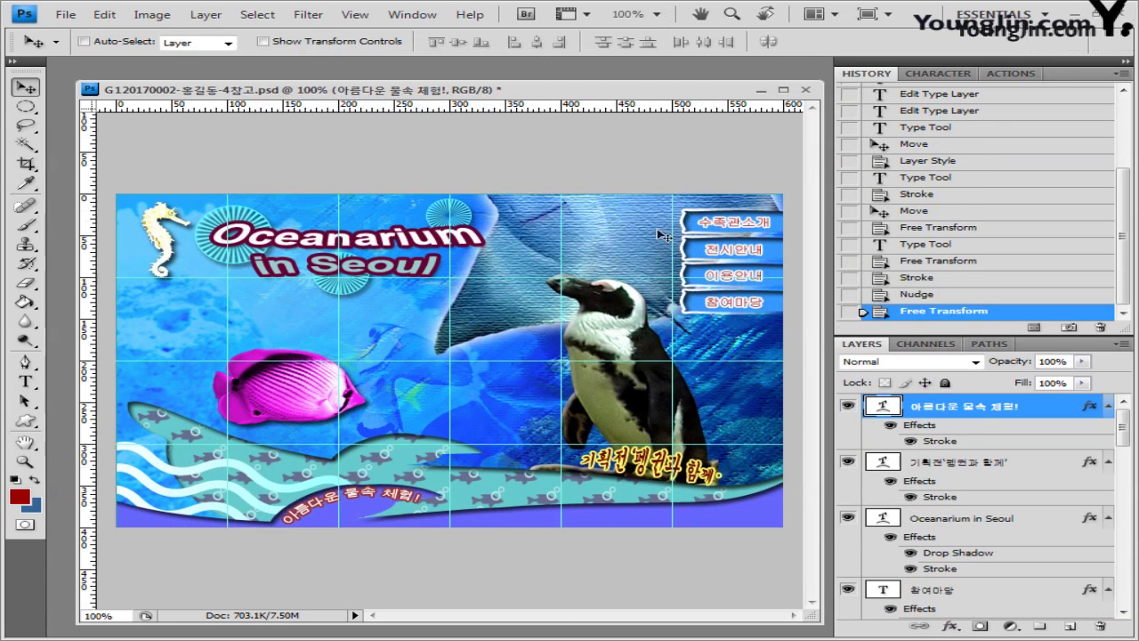
pyautogui.hotkey('ctrl', ';')
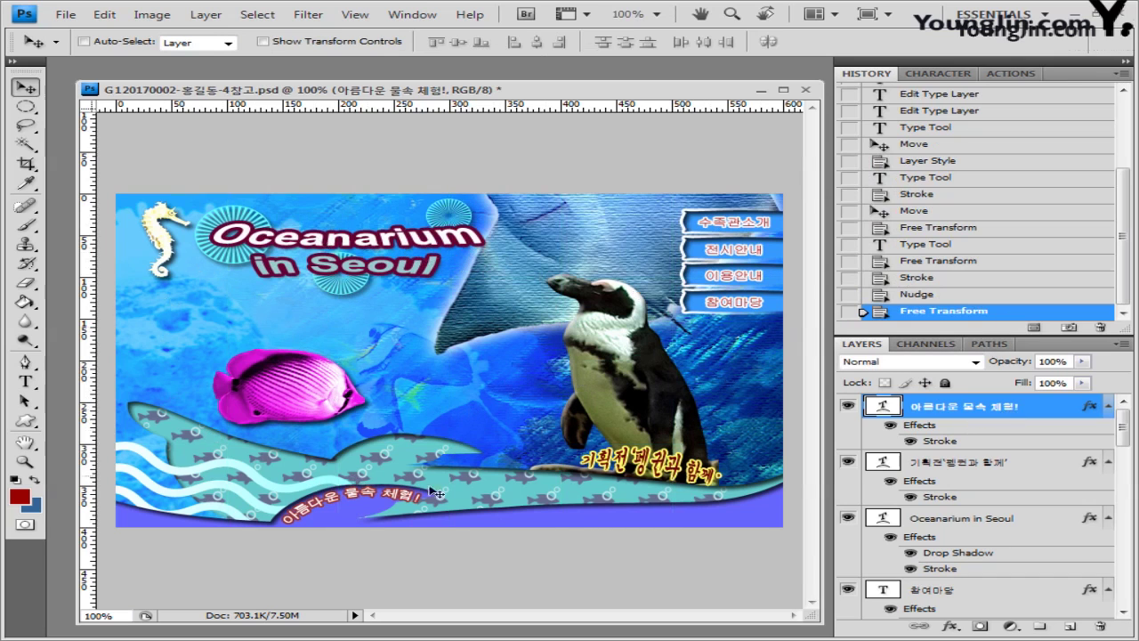
# Step: Save the banner over the existing PSD file, keeping maximum compatibility
pyautogui.click(66, 15)
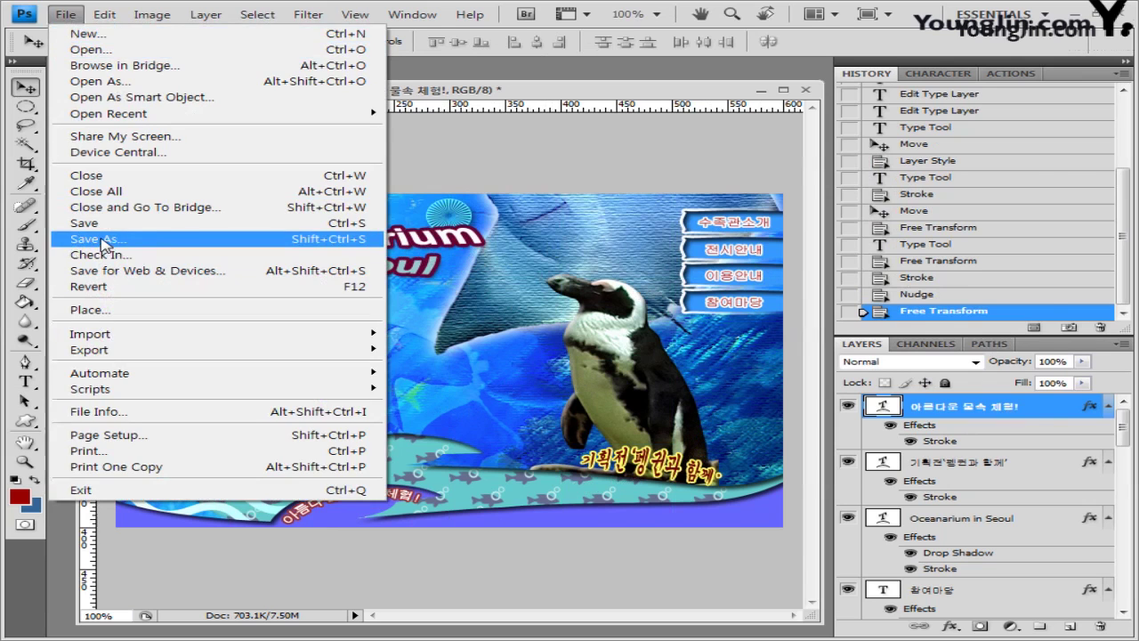
pyautogui.click(98, 239)
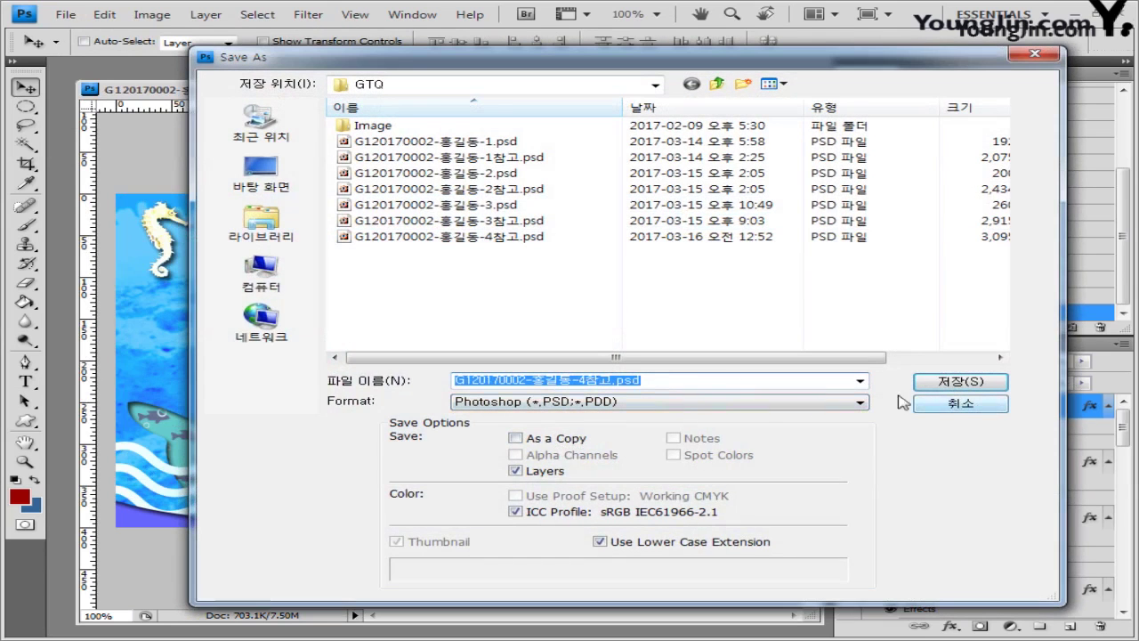
pyautogui.click(959, 390)
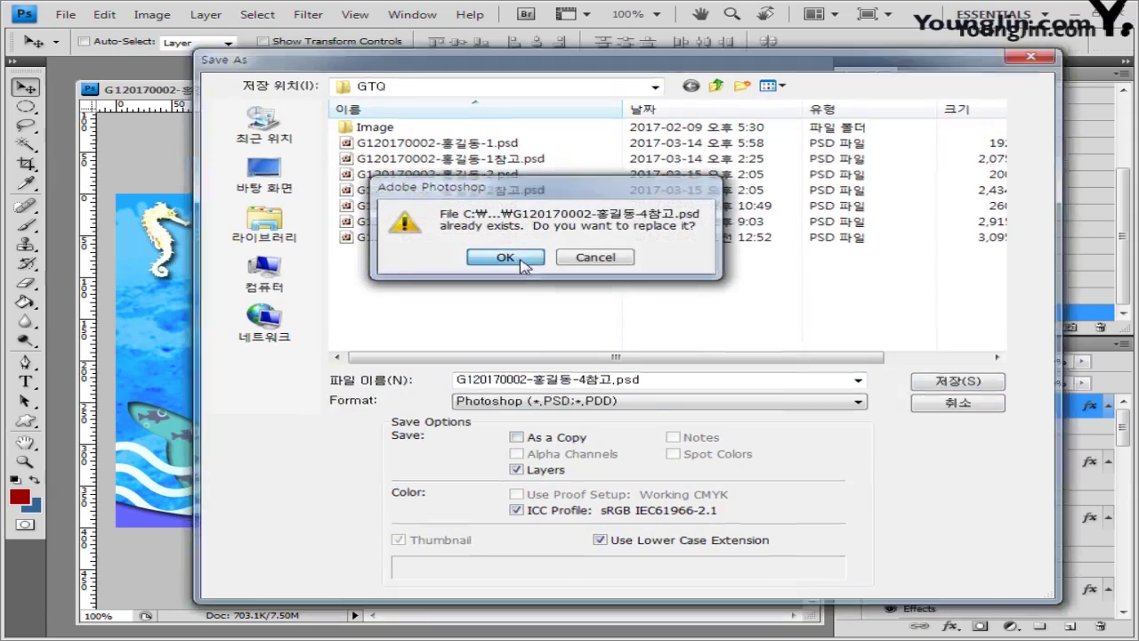
pyautogui.click(521, 268)
pyautogui.click(817, 201)
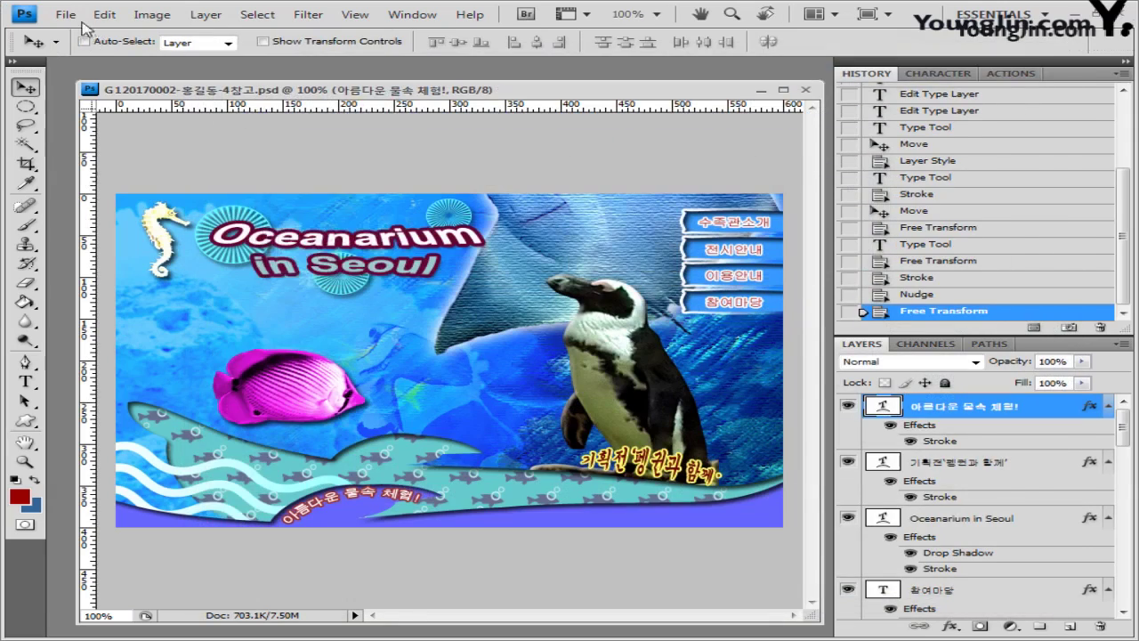
# Step: Save a JPEG copy of the banner at quality 10 (Maximum)
pyautogui.click(66, 14)
pyautogui.click(125, 246)
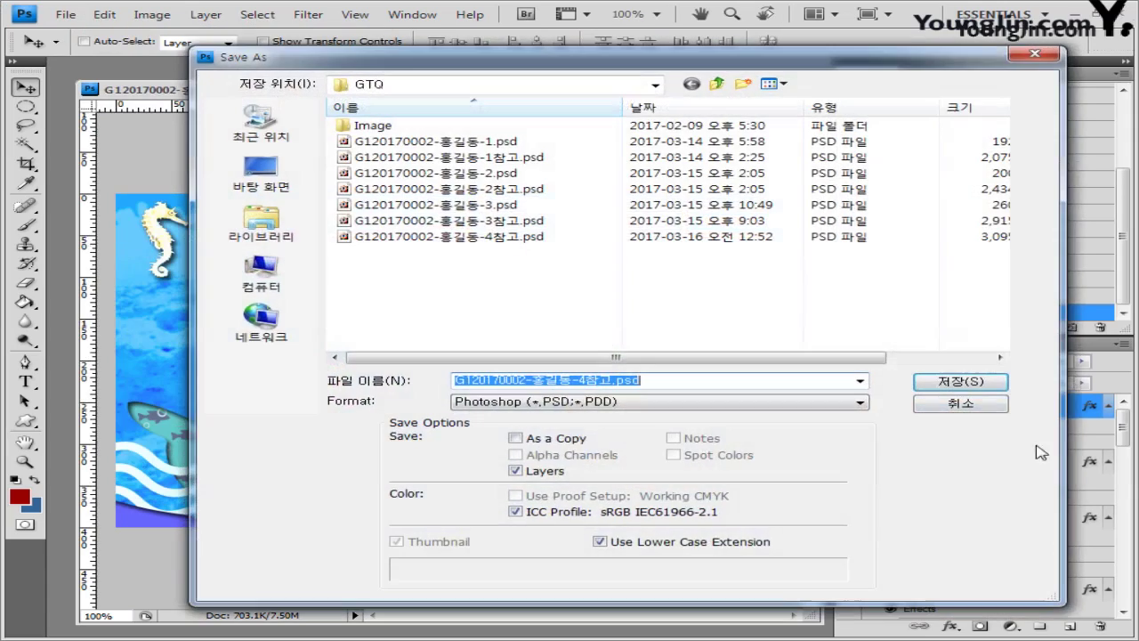
pyautogui.click(658, 403)
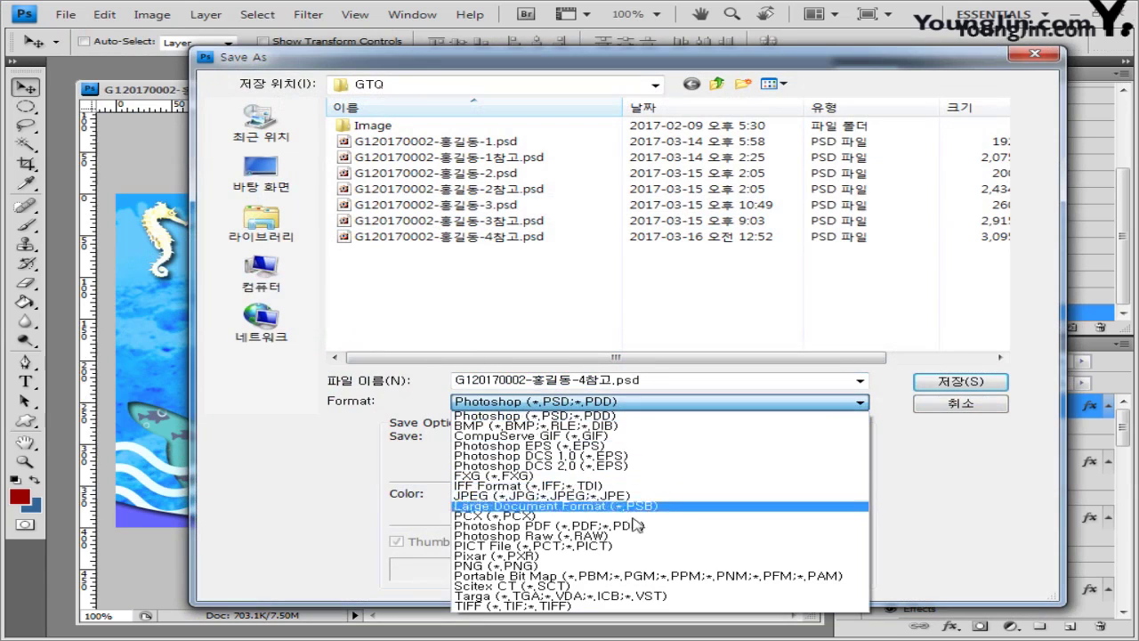
pyautogui.click(647, 504)
pyautogui.click(641, 383)
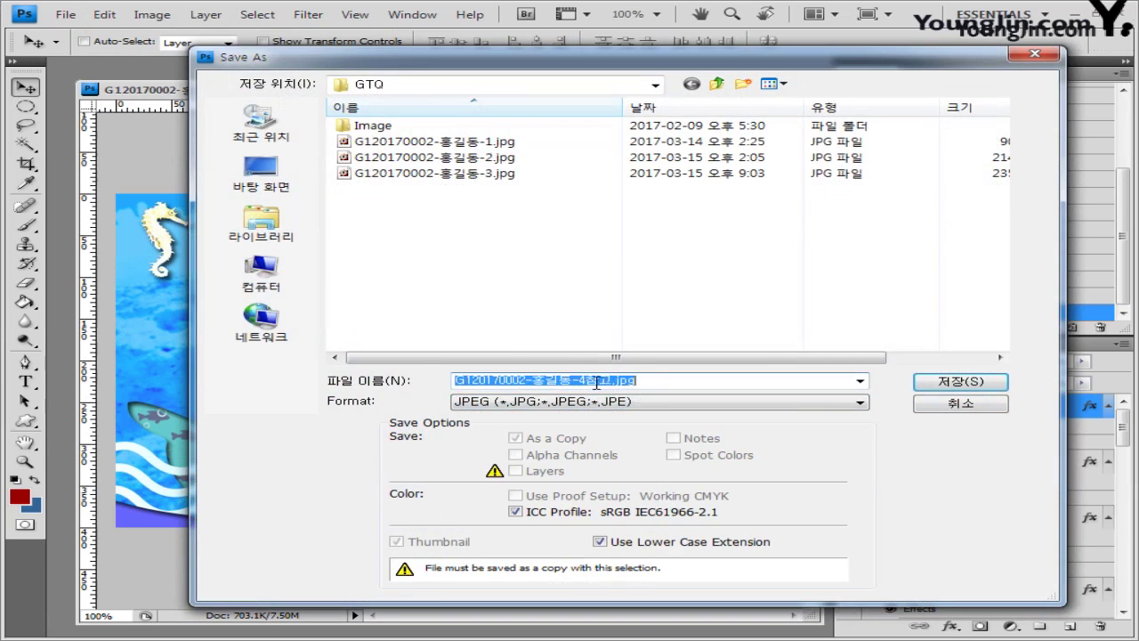
pyautogui.click(960, 381)
pyautogui.click(687, 191)
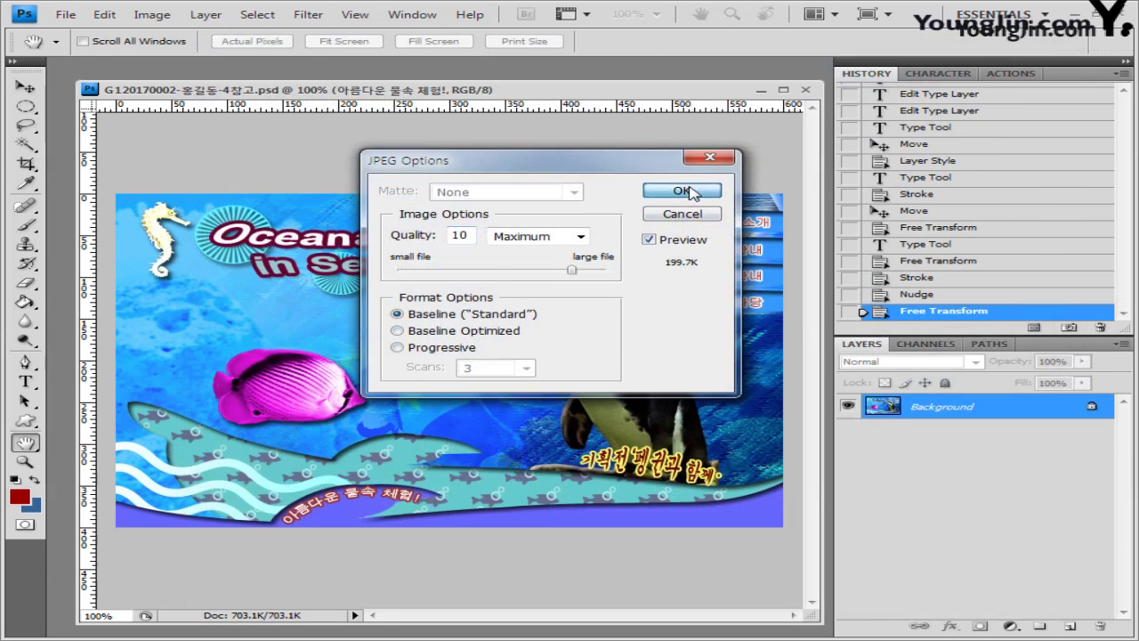
pyautogui.click(152, 14)
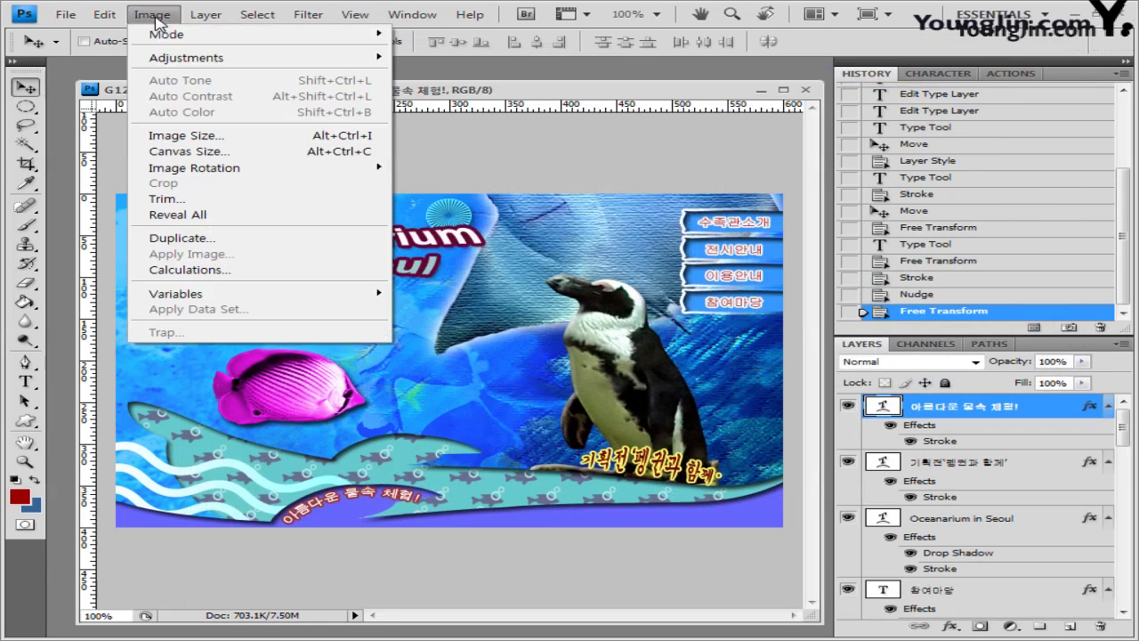
# Step: Resize the banner to 60×40 pixels by setting the image width to 60 px
pyautogui.click(170, 136)
pyautogui.click(439, 272)
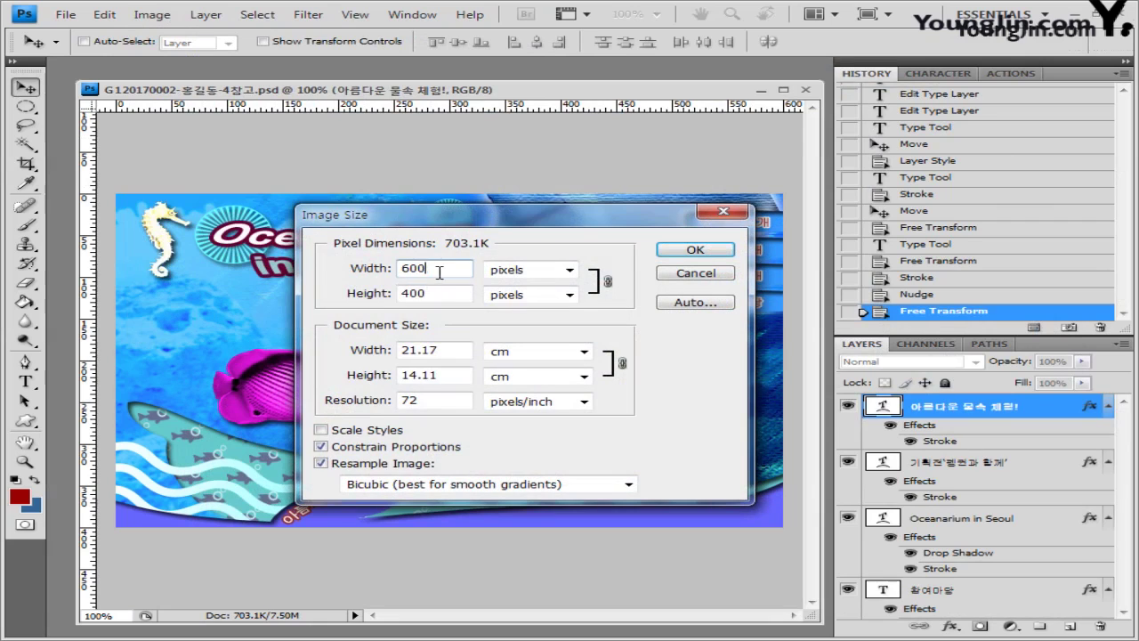
pyautogui.press('BackSpace')
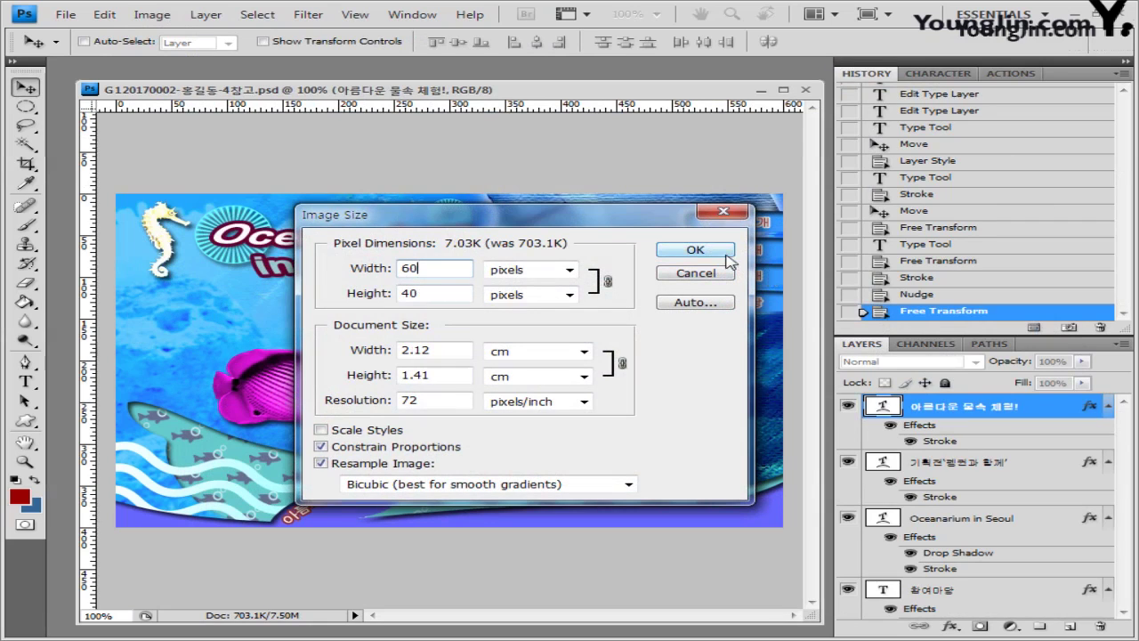
pyautogui.click(726, 256)
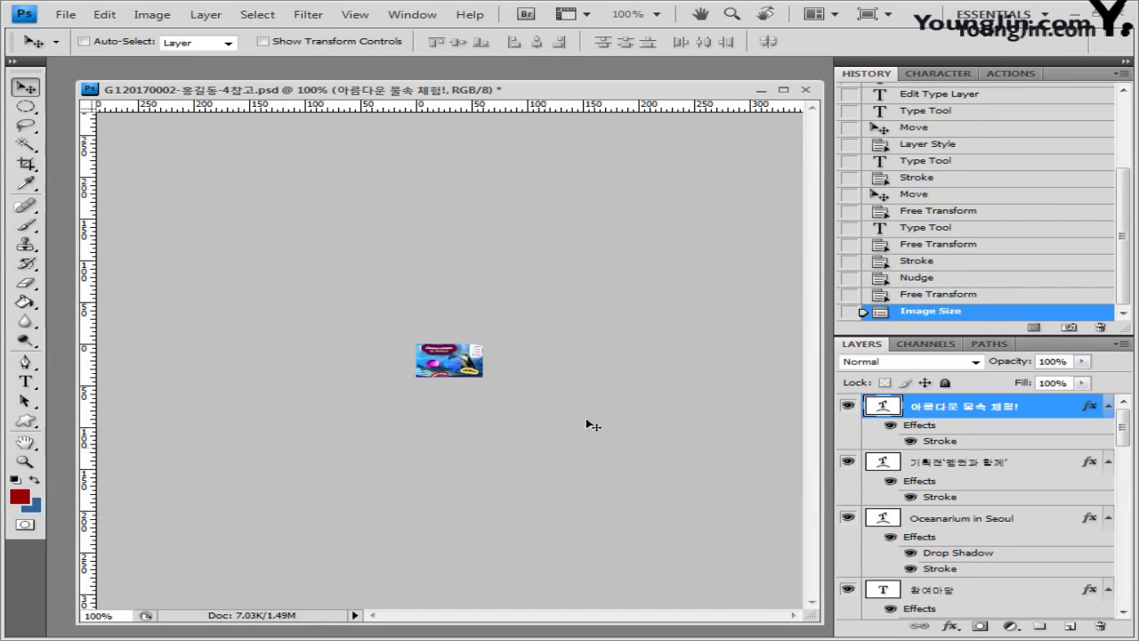
# Step: Save the reduced banner as a separate PSD with 참고 removed from the file name
pyautogui.click(65, 15)
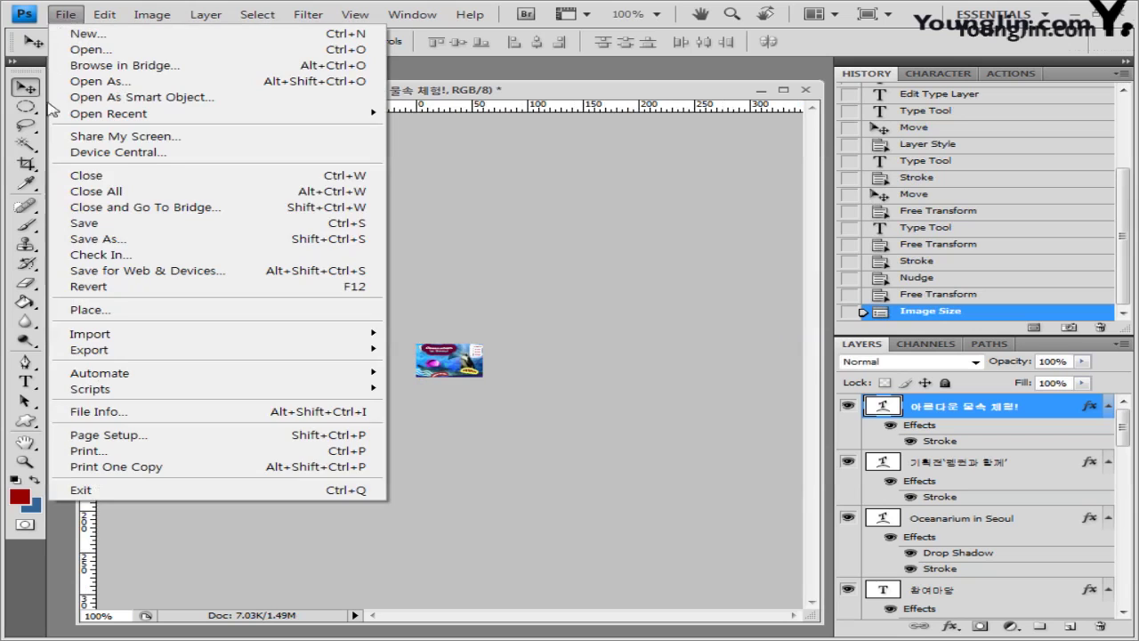
pyautogui.click(93, 241)
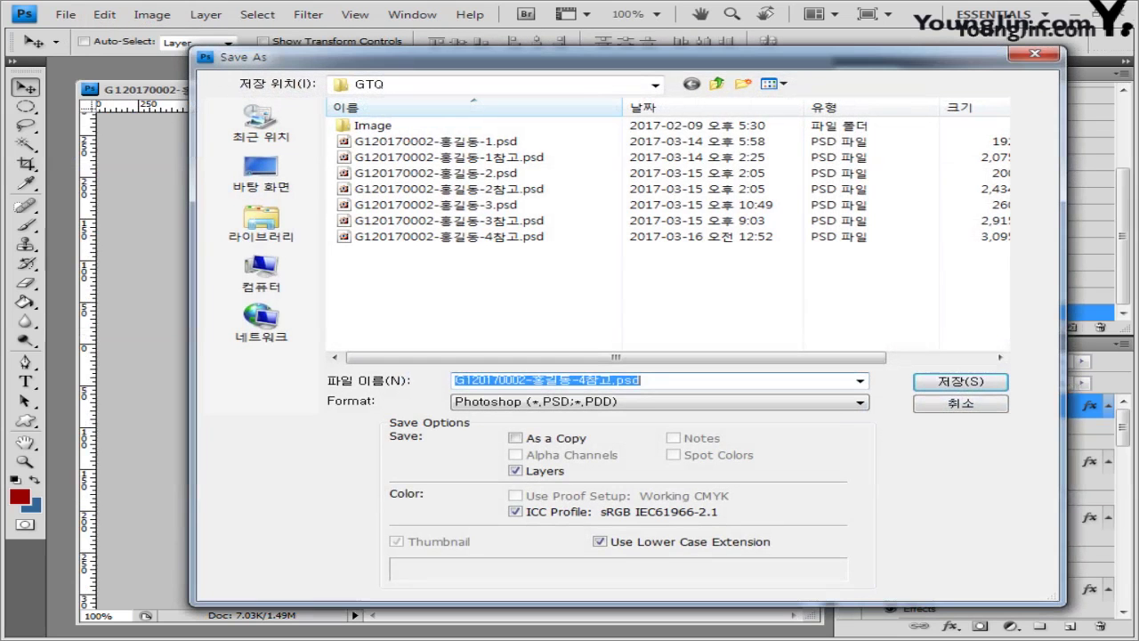
pyautogui.click(610, 381)
pyautogui.press('BackSpace')
pyautogui.press('BackSpace')
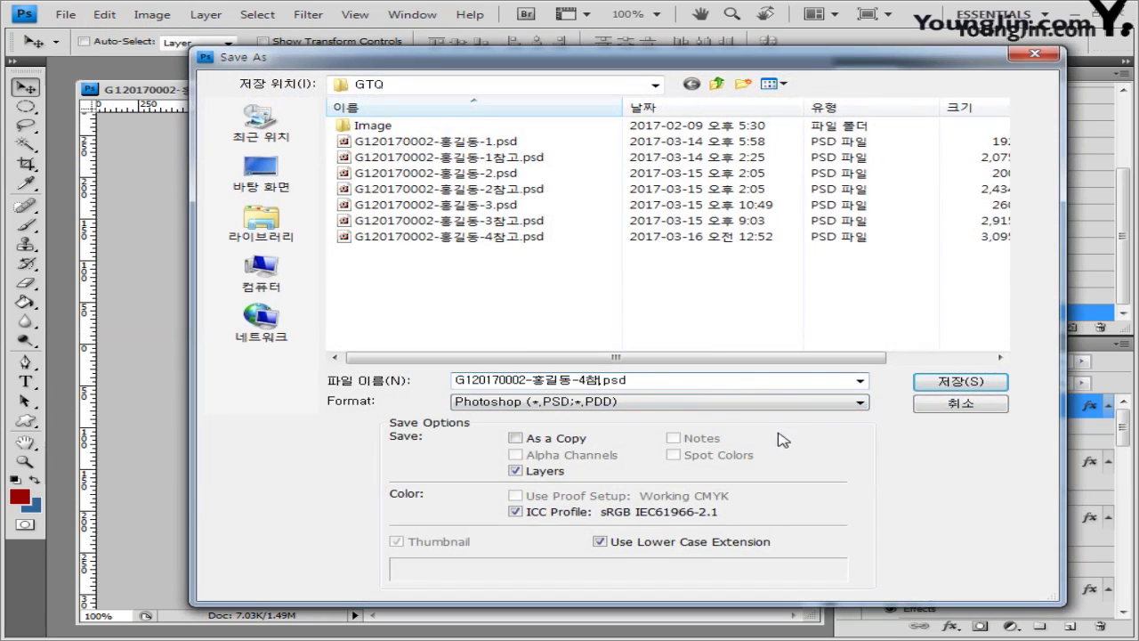
pyautogui.click(962, 383)
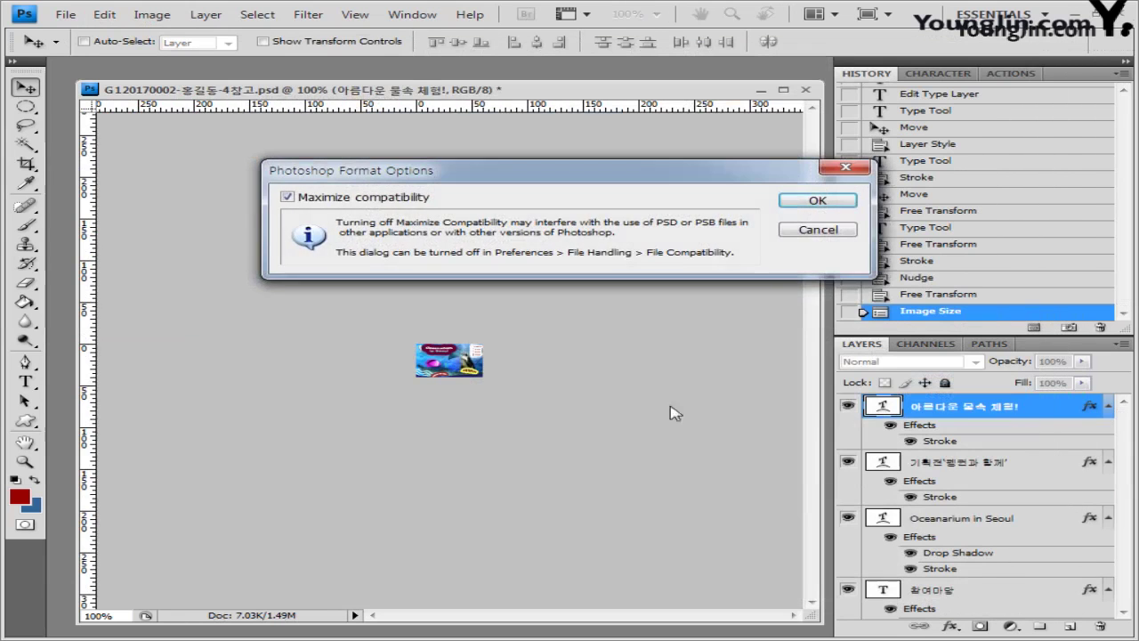
pyautogui.click(857, 202)
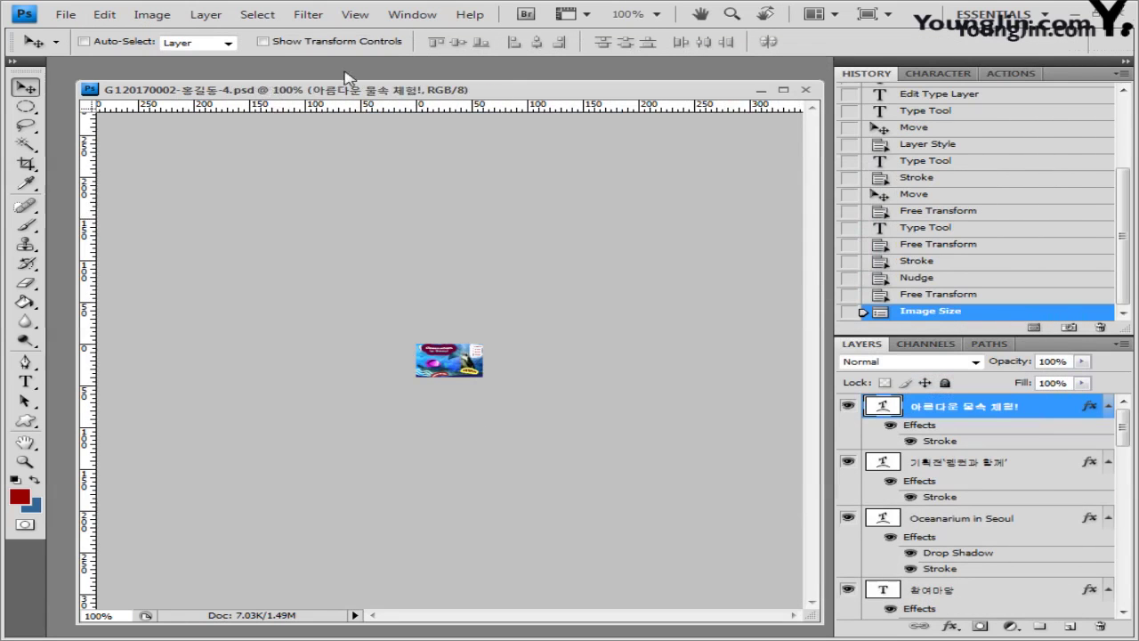
# Step: Verify the saved JPG and 344 KB reduced PSD in the GTQ folder, then close the document
pyautogui.hotkey('ctrl', 'o')
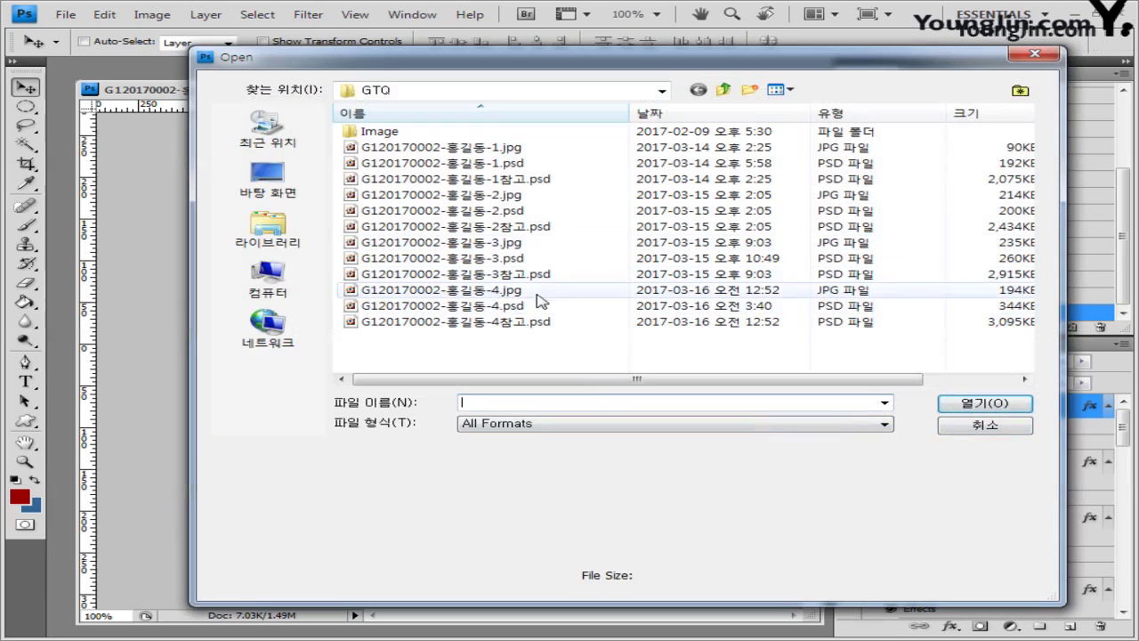
pyautogui.click(511, 289)
pyautogui.click(512, 306)
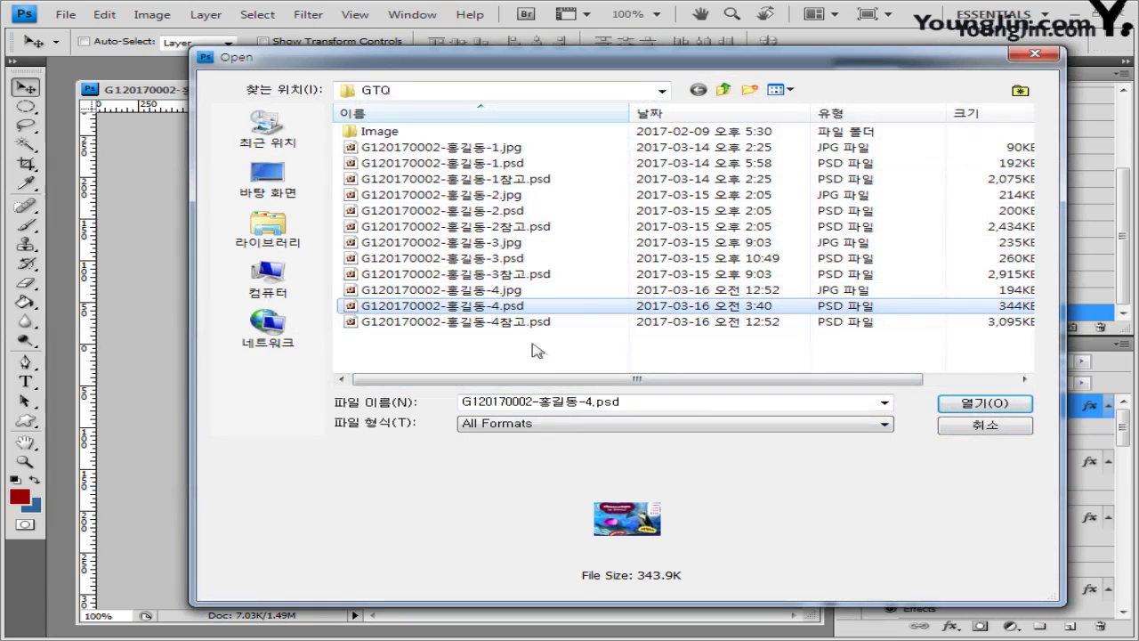
pyautogui.click(1004, 427)
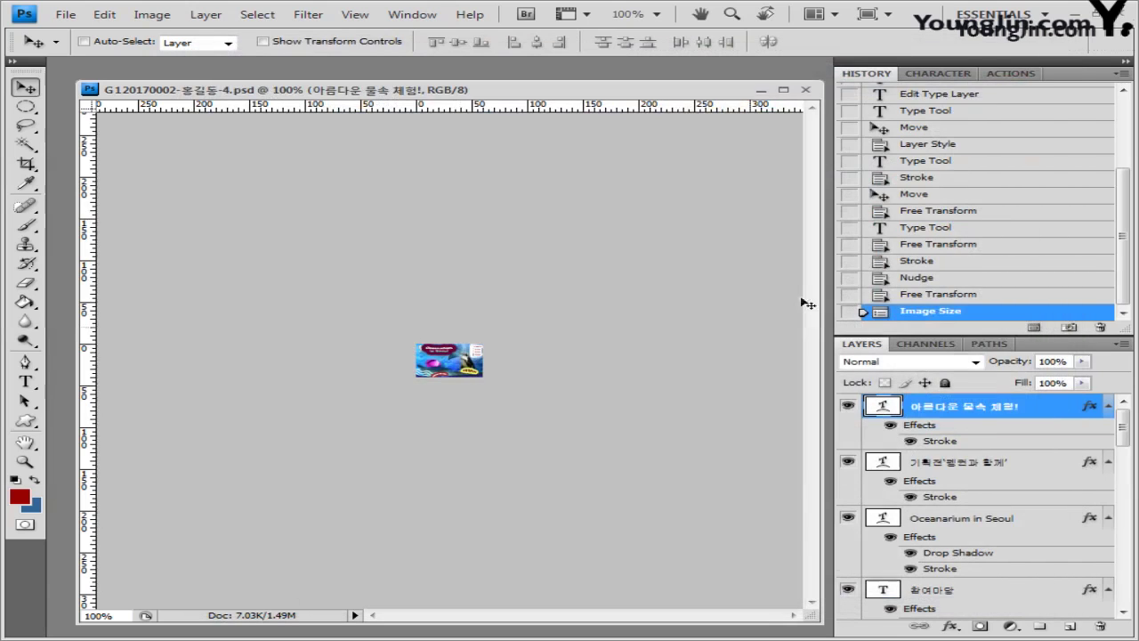
pyautogui.click(806, 90)
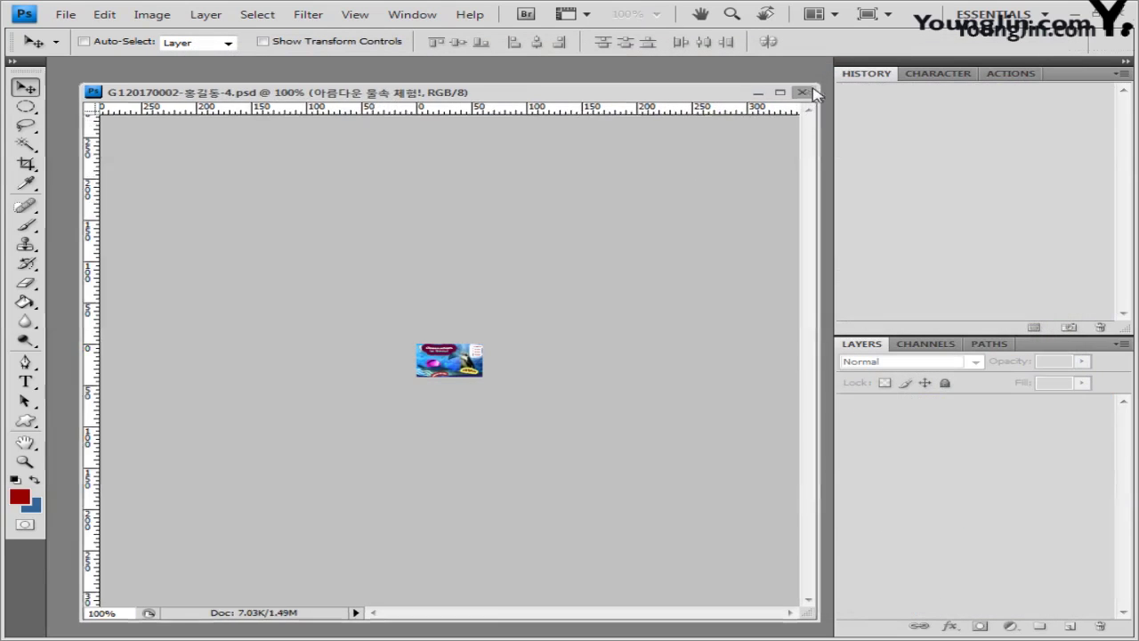